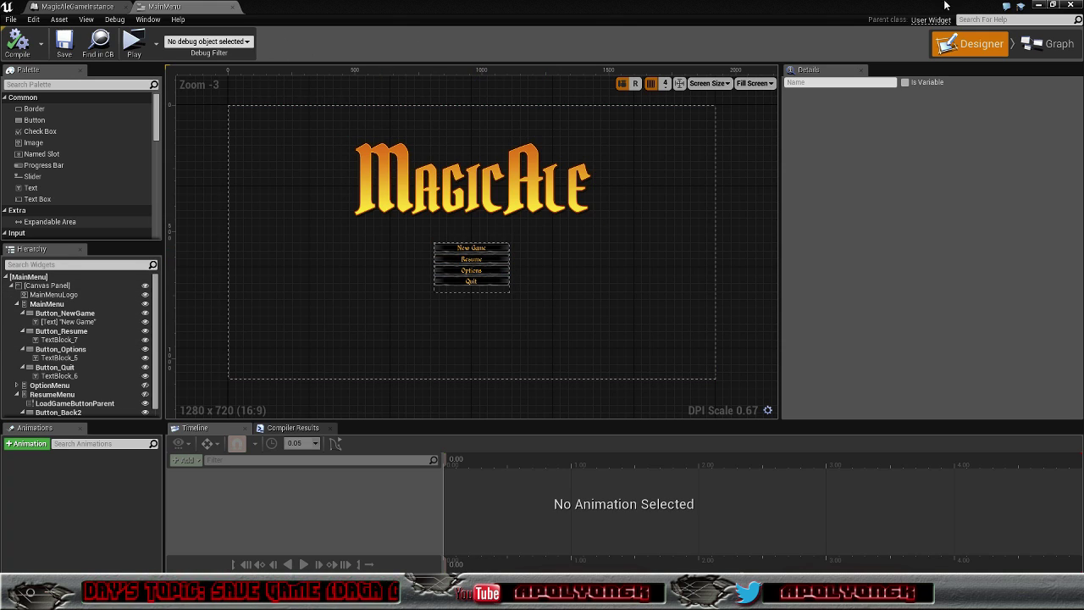
- Minimize the MainMenu widget editor and bring it back up to reach the MagicAleGameInstance blueprint
{"action": "left_click", "coordinate": [1041, 7]}
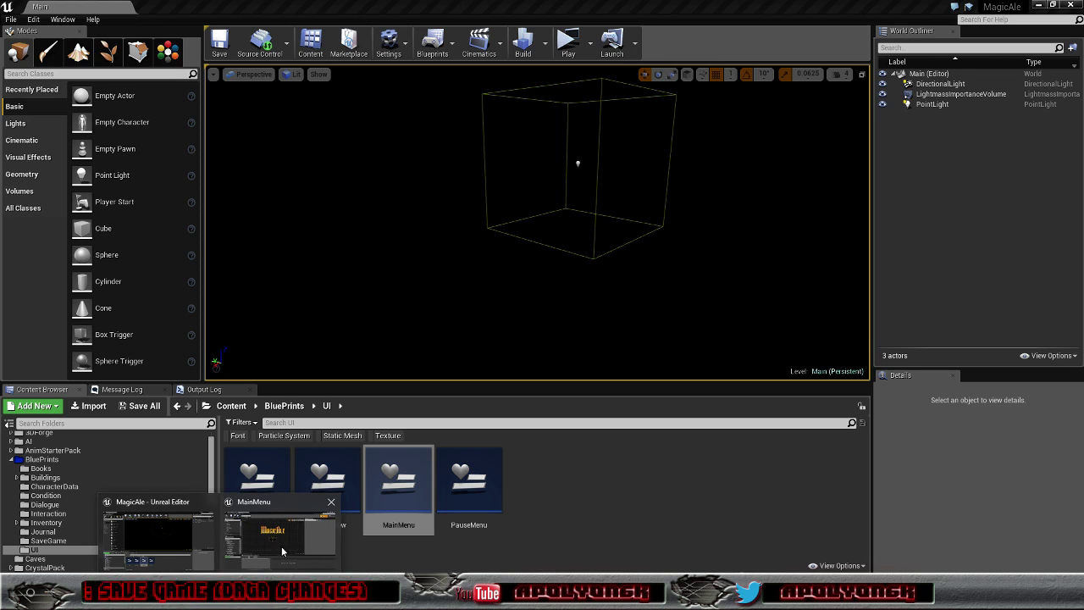
{"action": "left_click", "coordinate": [270, 508]}
{"action": "left_click", "coordinate": [77, 7]}
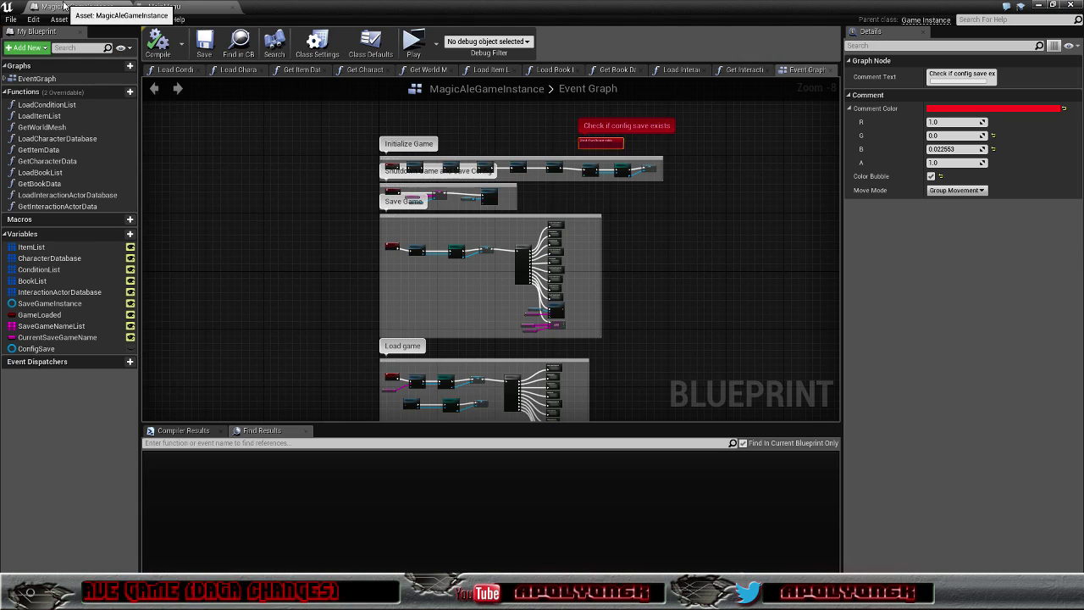
{"action": "scroll", "coordinate": [506, 178], "scroll_direction": "up", "scroll_amount": 4}
{"action": "scroll", "coordinate": [507, 179], "scroll_direction": "up", "scroll_amount": 3}
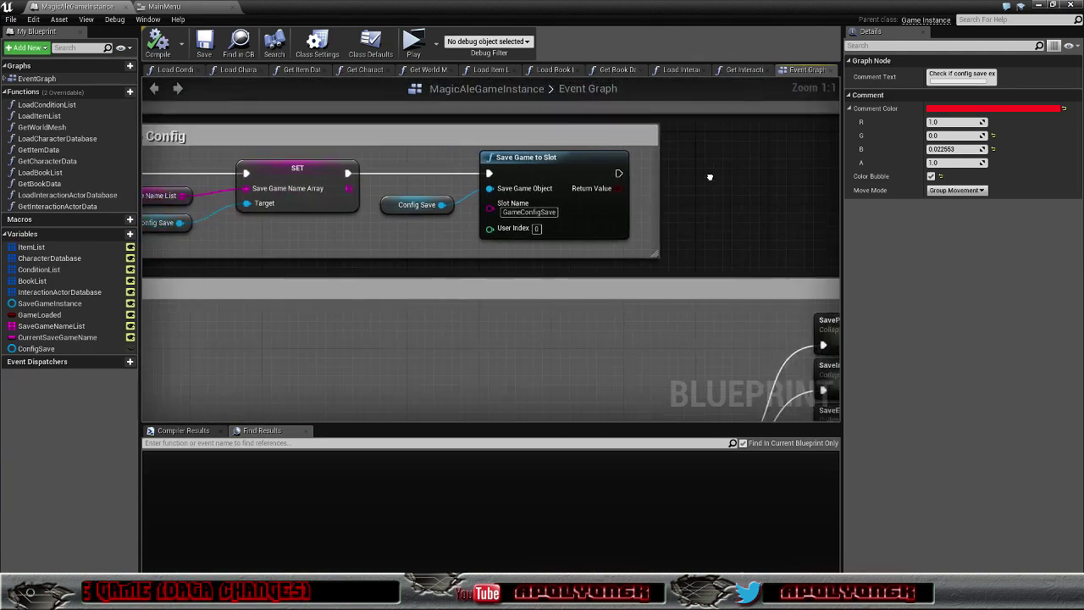
{"action": "right_click_drag", "start_coordinate": [707, 390], "coordinate": [706, 175]}
{"action": "scroll", "coordinate": [689, 182], "scroll_direction": "up", "scroll_amount": 2}
{"action": "right_click_drag", "start_coordinate": [515, 278], "coordinate": [426, 250]}
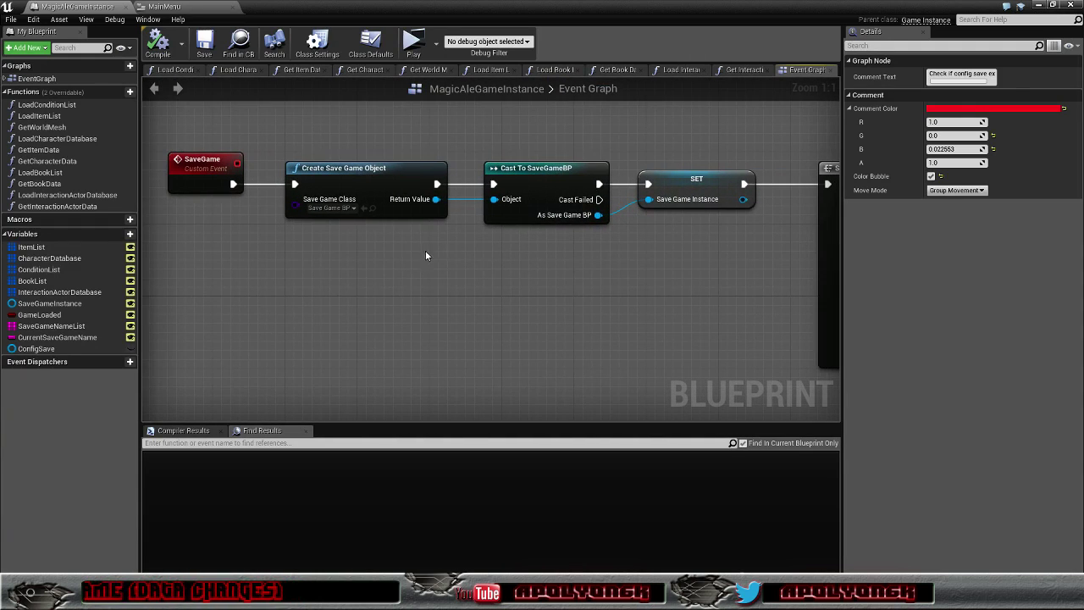
{"action": "right_click_drag", "start_coordinate": [486, 282], "coordinate": [286, 168]}
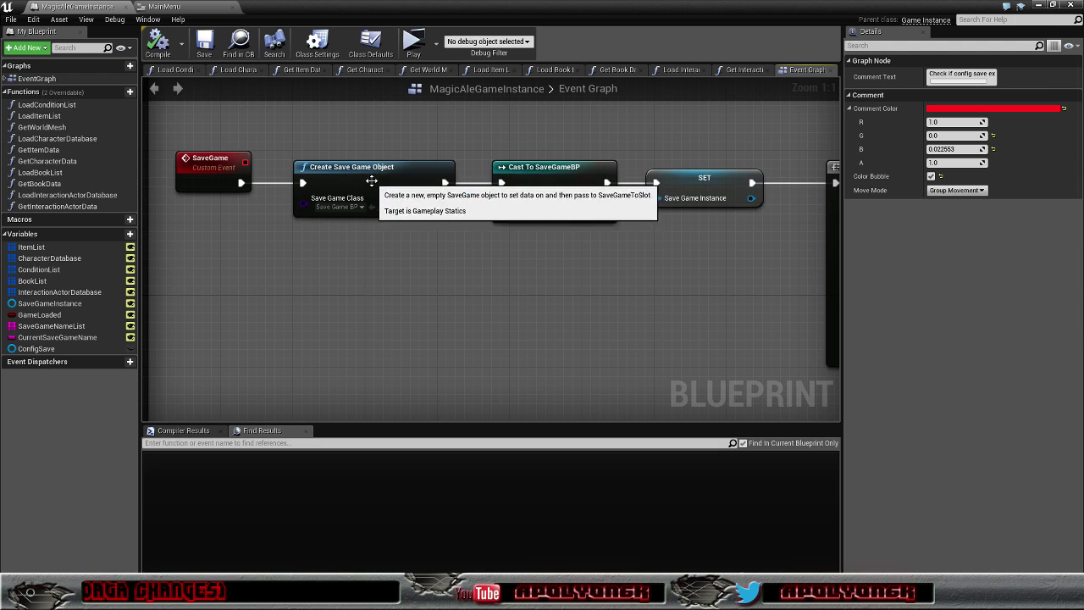
{"action": "mouse_move", "coordinate": [587, 266]}
{"action": "right_mouse_down"}
{"action": "mouse_move", "coordinate": [605, 178]}
{"action": "mouse_move", "coordinate": [584, 260]}
{"action": "right_mouse_up"}
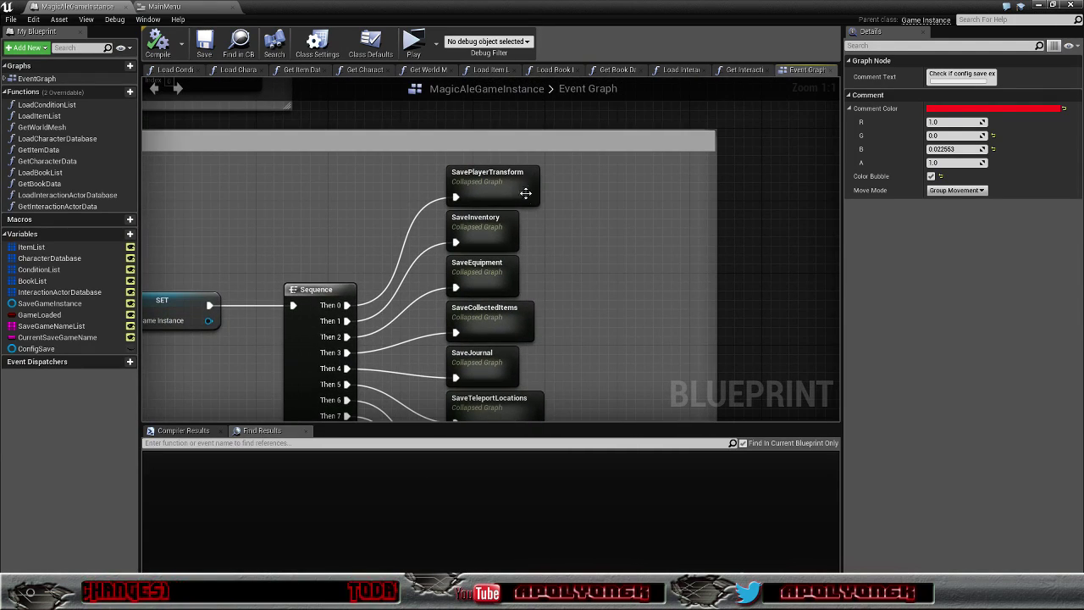
{"action": "mouse_move", "coordinate": [574, 306]}
{"action": "right_mouse_down"}
{"action": "mouse_move", "coordinate": [539, 170]}
{"action": "mouse_move", "coordinate": [545, 79]}
{"action": "right_mouse_up"}
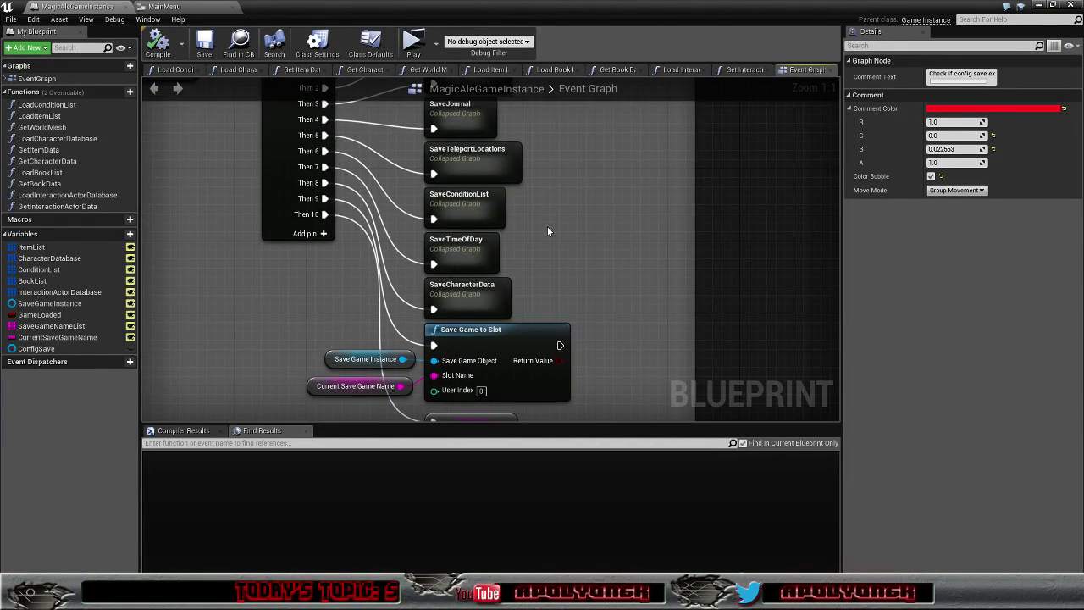
{"action": "right_click_drag", "start_coordinate": [547, 226], "coordinate": [556, 127]}
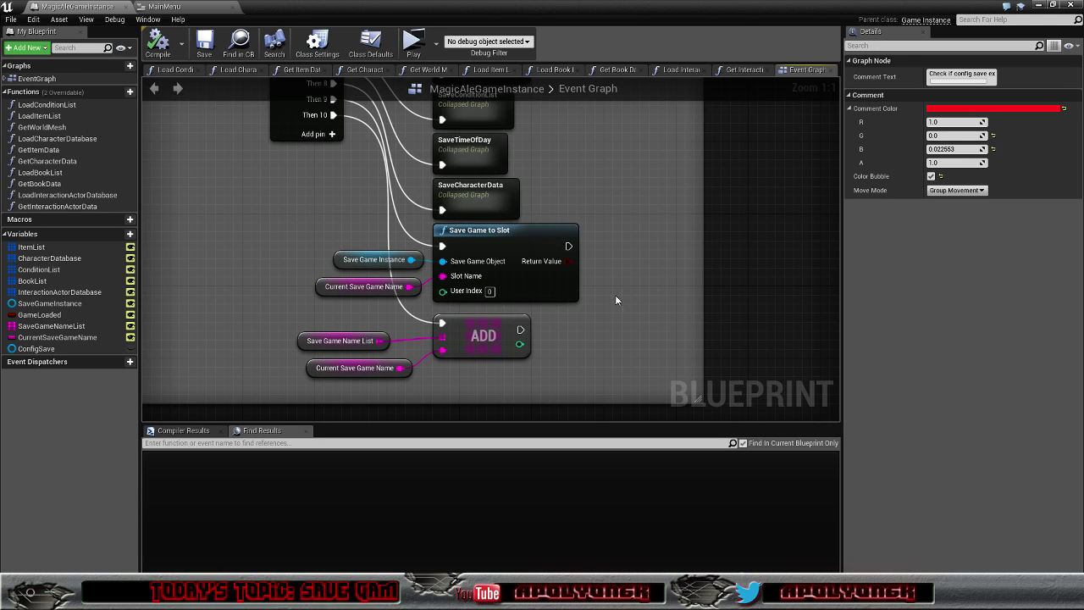
{"action": "right_click_drag", "start_coordinate": [597, 365], "coordinate": [602, 315]}
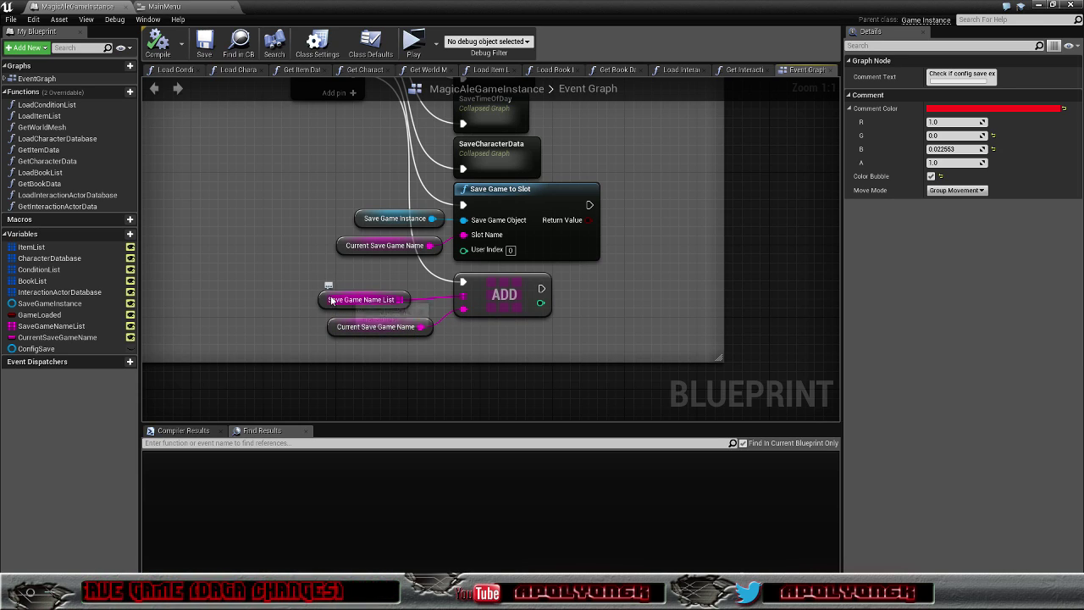
{"action": "scroll", "coordinate": [227, 264], "scroll_direction": "down", "scroll_amount": 3}
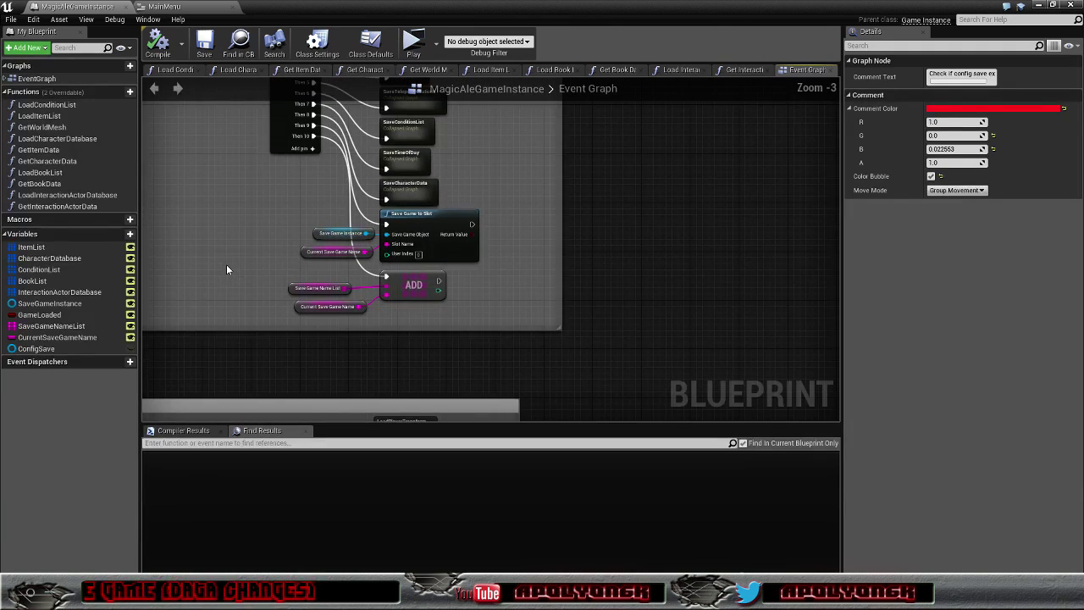
{"action": "right_click_drag", "start_coordinate": [226, 265], "coordinate": [359, 162]}
{"action": "scroll", "coordinate": [347, 249], "scroll_direction": "up", "scroll_amount": 1}
{"action": "right_click_drag", "start_coordinate": [346, 254], "coordinate": [581, 128]}
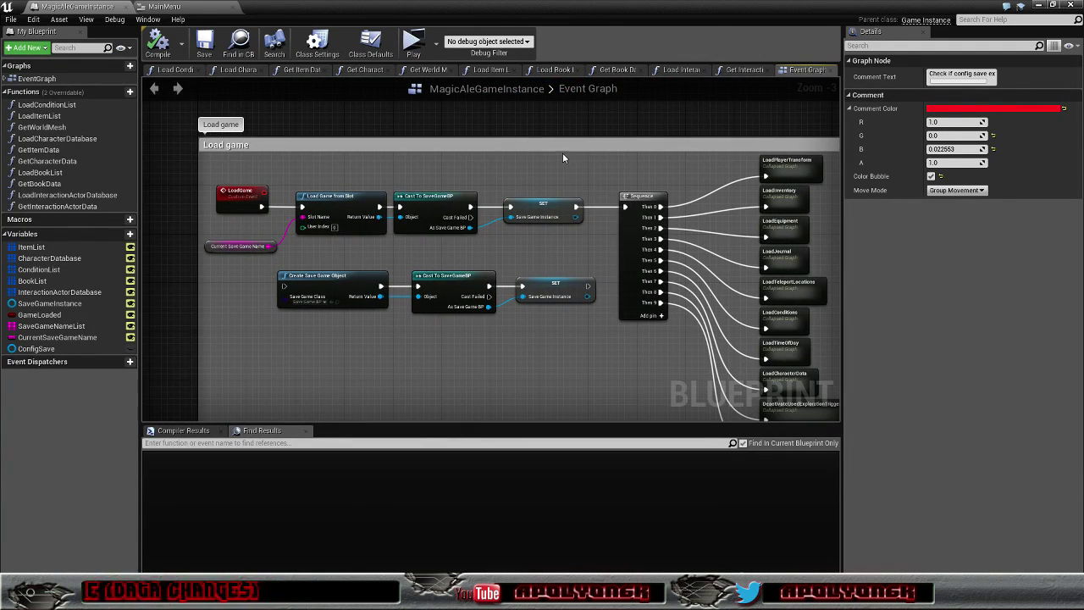
- Open the DeactivateUsedExplorationTriggers collapsed graph from the Load game nodes to inspect it
{"action": "mouse_move", "coordinate": [563, 153]}
{"action": "right_mouse_down"}
{"action": "mouse_move", "coordinate": [539, 142]}
{"action": "mouse_move", "coordinate": [518, 109]}
{"action": "right_mouse_up"}
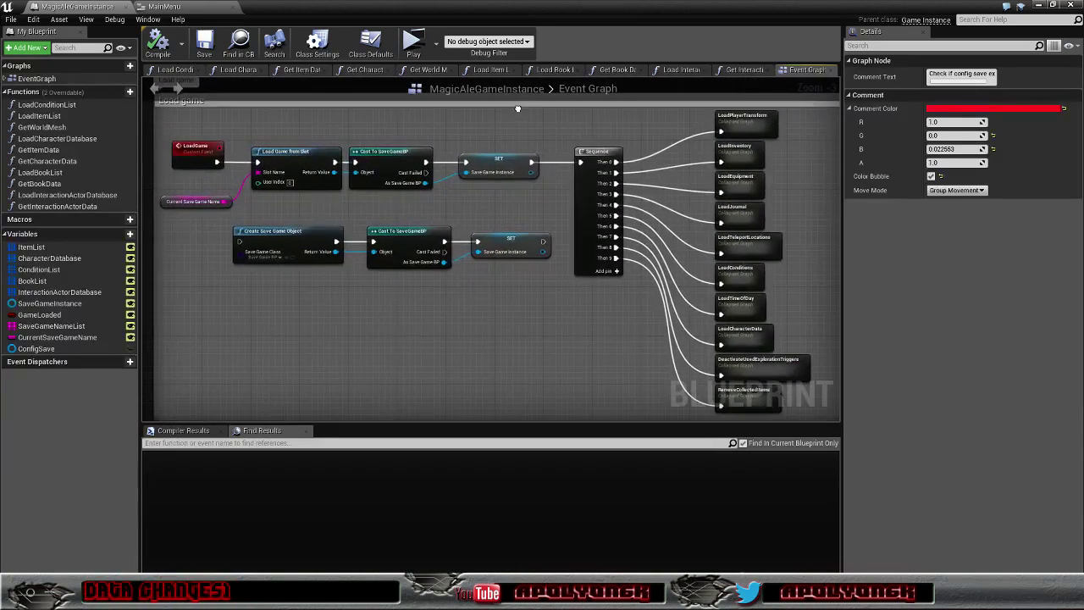
{"action": "mouse_move", "coordinate": [581, 346]}
{"action": "right_mouse_down"}
{"action": "mouse_move", "coordinate": [476, 297]}
{"action": "mouse_move", "coordinate": [325, 262]}
{"action": "right_mouse_up"}
{"action": "scroll", "coordinate": [547, 339], "scroll_direction": "up", "scroll_amount": 3}
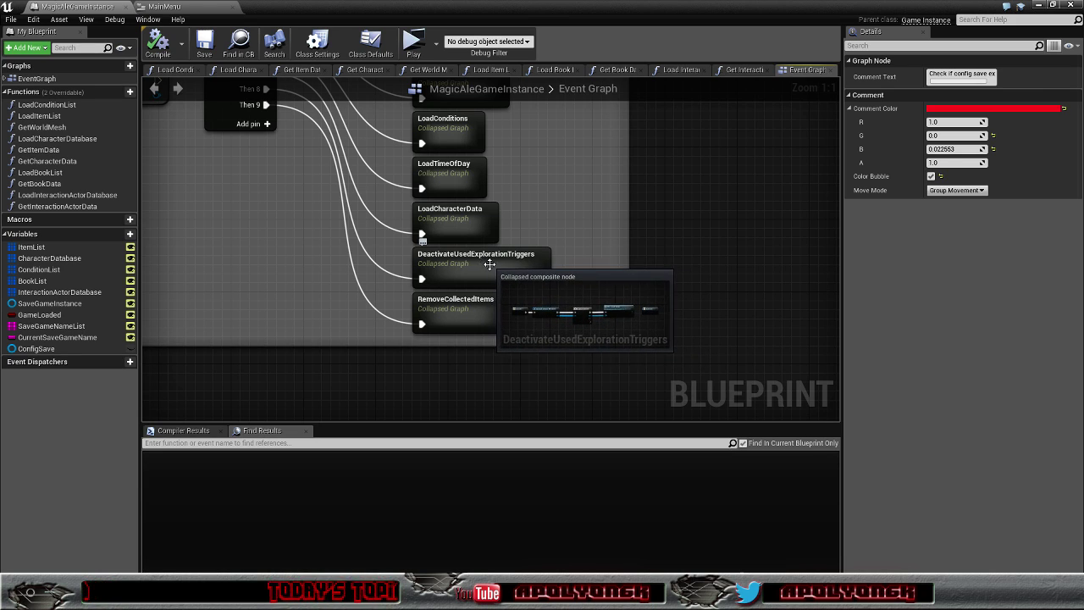
{"action": "double_click", "coordinate": [523, 265]}
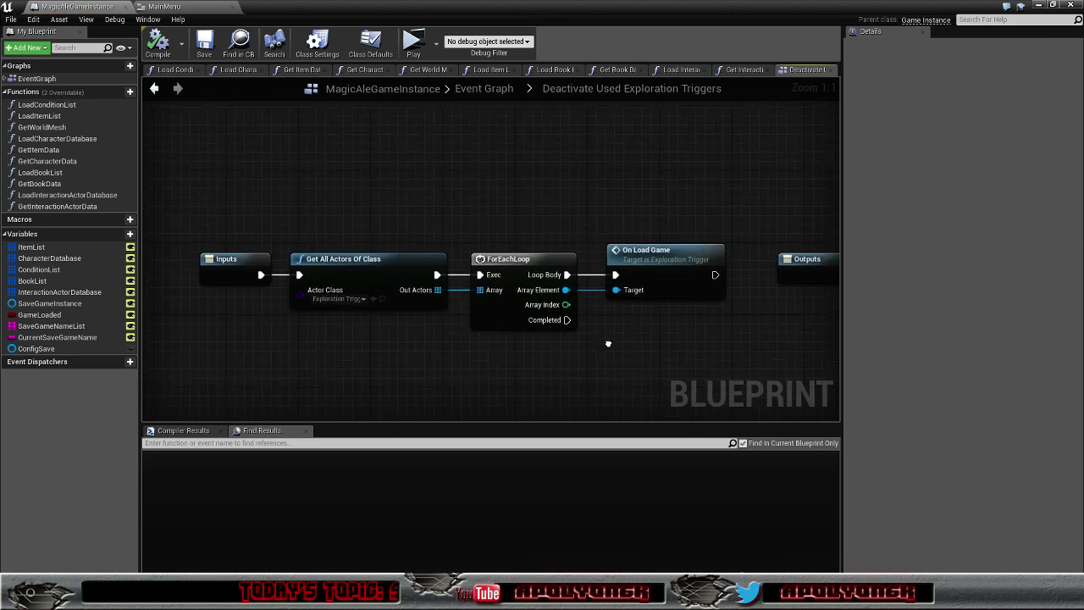
{"action": "right_click_drag", "start_coordinate": [620, 354], "coordinate": [575, 301]}
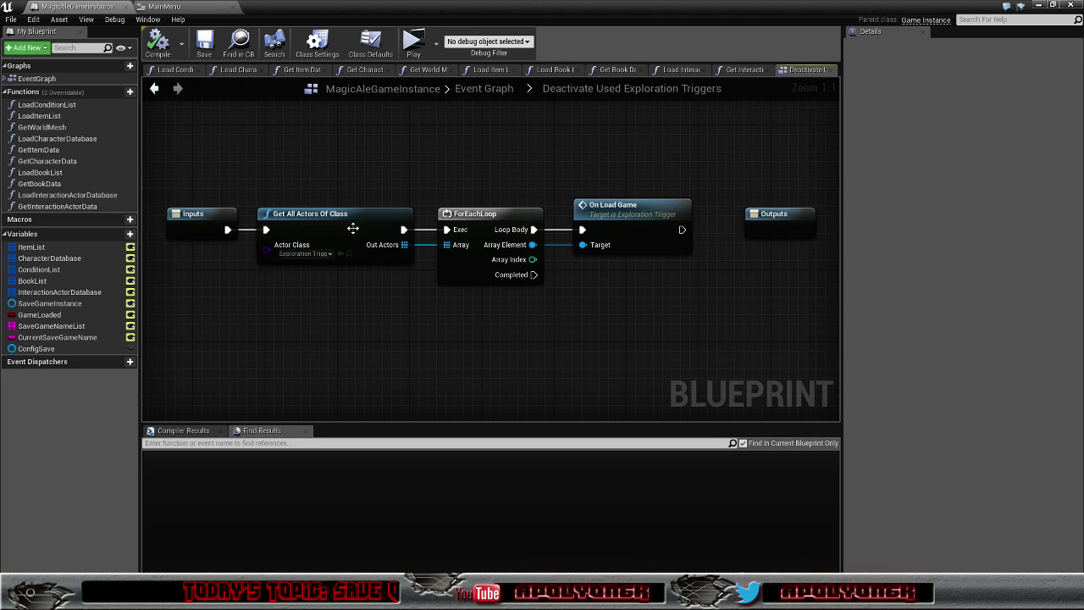
- Go back to the Event Graph and open the RemoveCollectedItems collapsed graph
{"action": "left_click", "coordinate": [154, 89]}
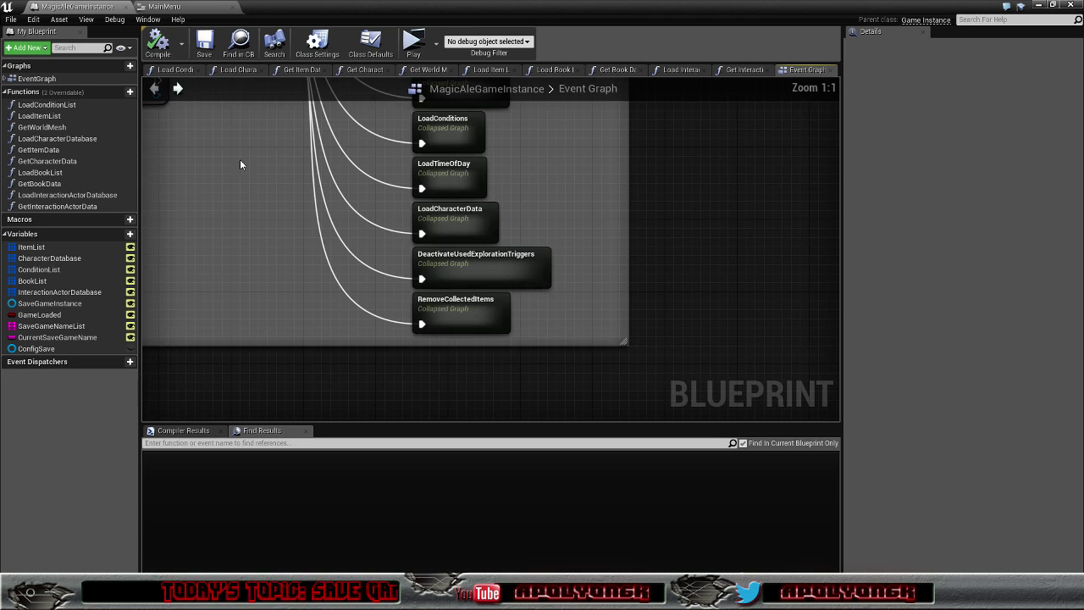
{"action": "double_click", "coordinate": [434, 304]}
{"action": "right_click_drag", "start_coordinate": [590, 349], "coordinate": [563, 335]}
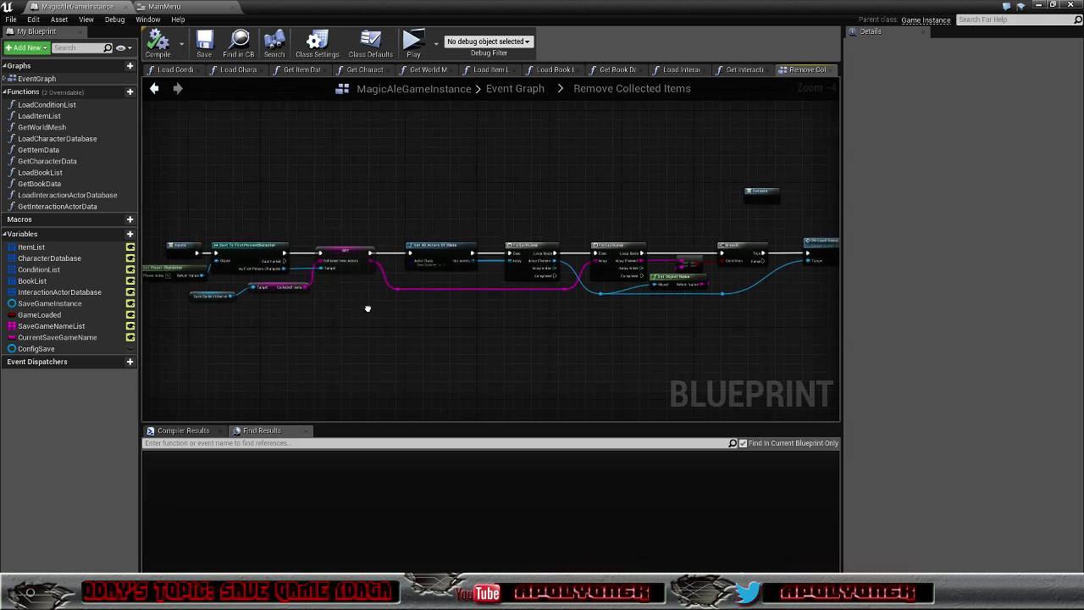
{"action": "scroll", "coordinate": [396, 317], "scroll_direction": "up", "scroll_amount": 1}
{"action": "scroll", "coordinate": [423, 318], "scroll_direction": "up", "scroll_amount": 2}
{"action": "right_click_drag", "start_coordinate": [486, 326], "coordinate": [682, 322]}
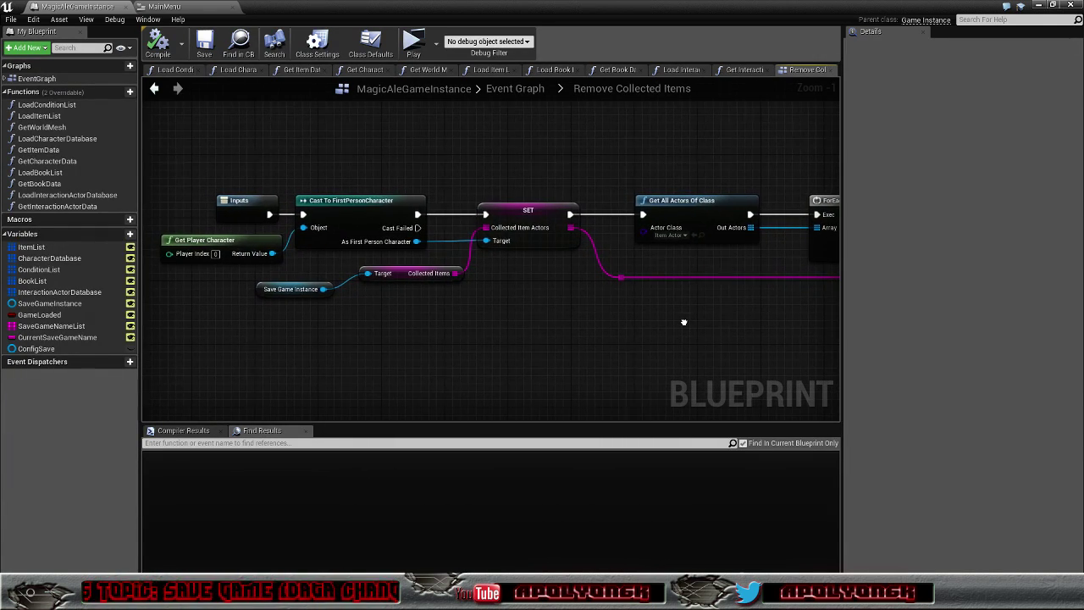
{"action": "right_click_drag", "start_coordinate": [682, 322], "coordinate": [628, 322]}
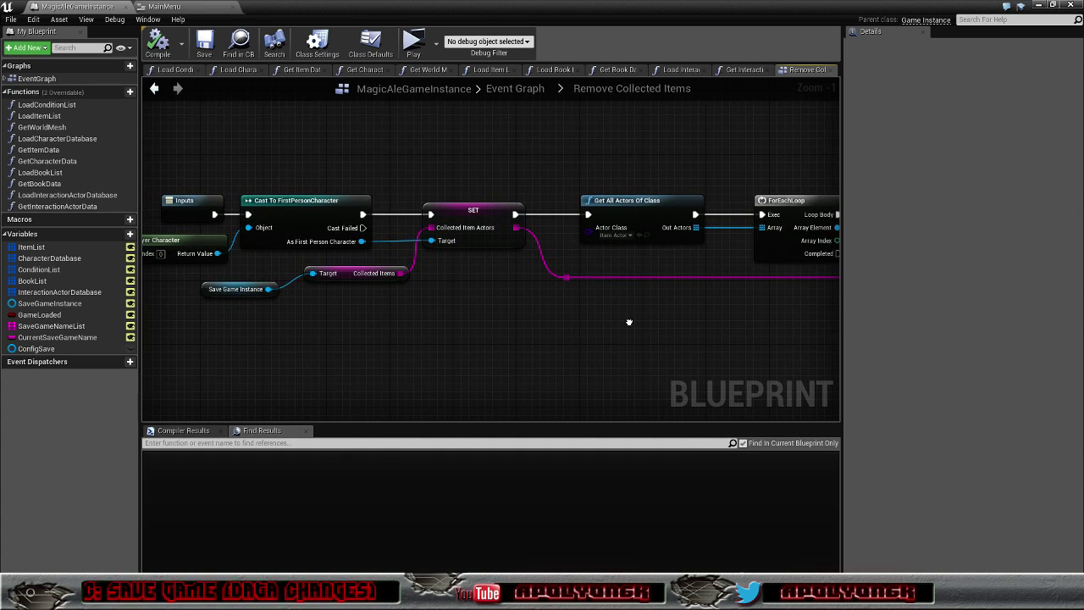
{"action": "mouse_move", "coordinate": [628, 321]}
{"action": "right_mouse_down"}
{"action": "mouse_move", "coordinate": [140, 337]}
{"action": "mouse_move", "coordinate": [732, 356]}
{"action": "right_mouse_up"}
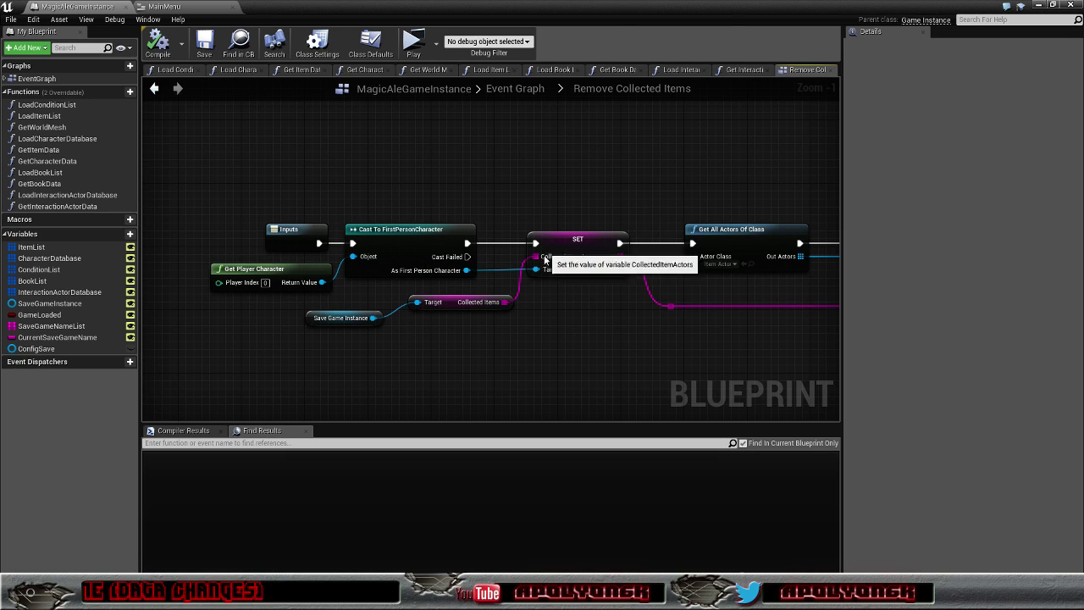
{"action": "right_click_drag", "start_coordinate": [578, 326], "coordinate": [490, 304]}
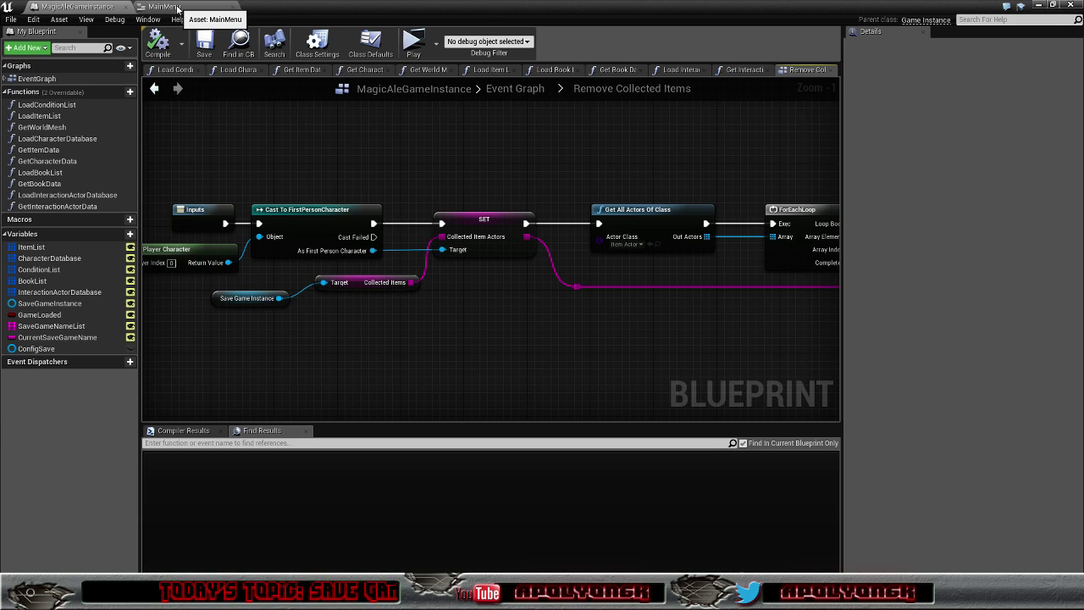
- Select the MainMenu Canvas Panel, then return to the MagicAleGameInstance Event Graph
{"action": "left_click", "coordinate": [165, 6]}
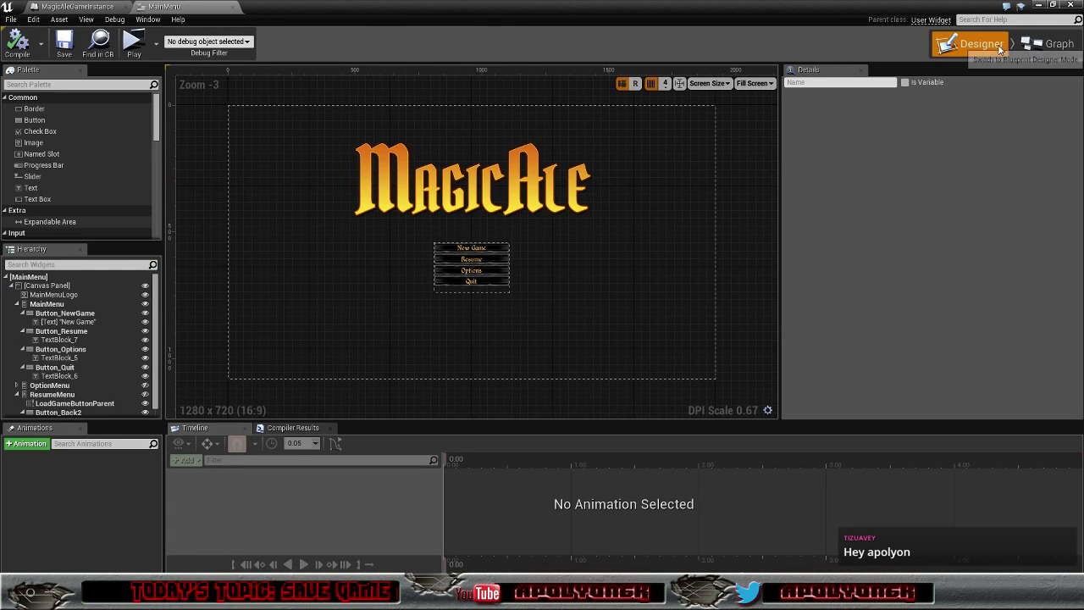
{"action": "left_click", "coordinate": [665, 178]}
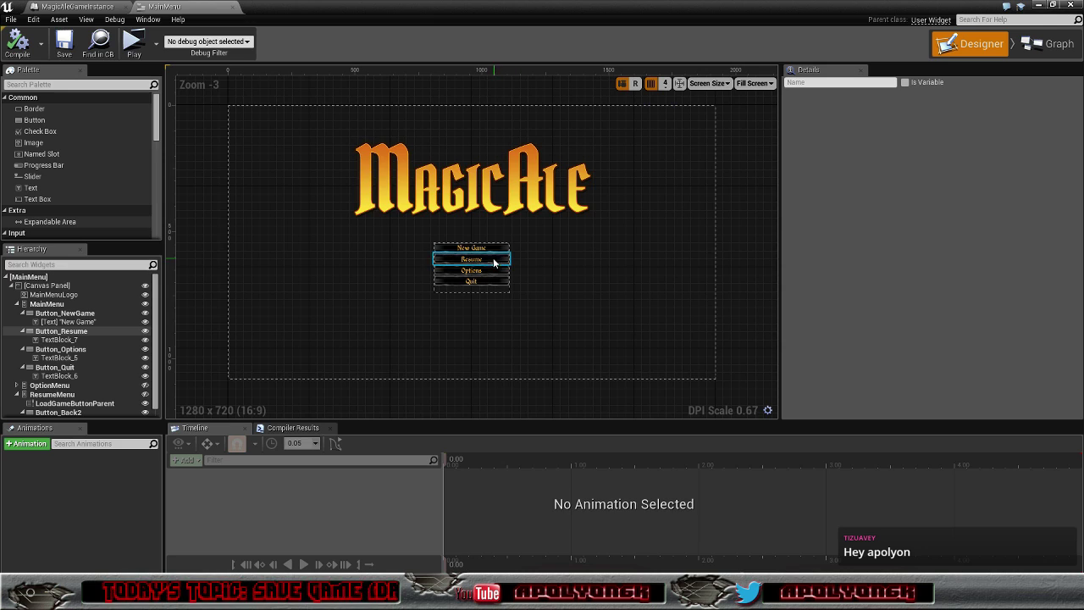
{"action": "left_click", "coordinate": [127, 7]}
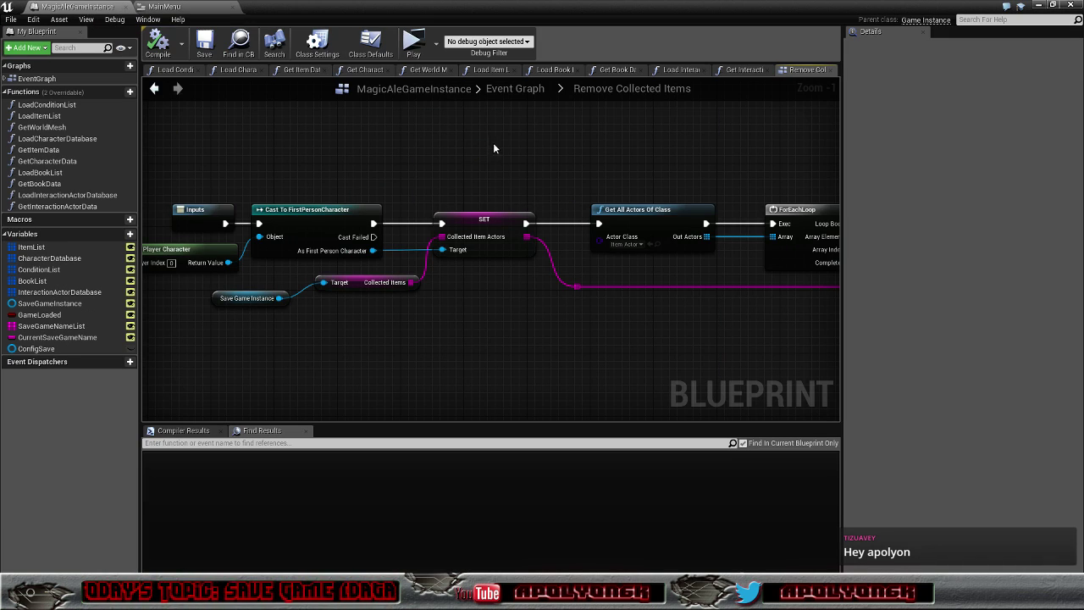
{"action": "left_click", "coordinate": [154, 88]}
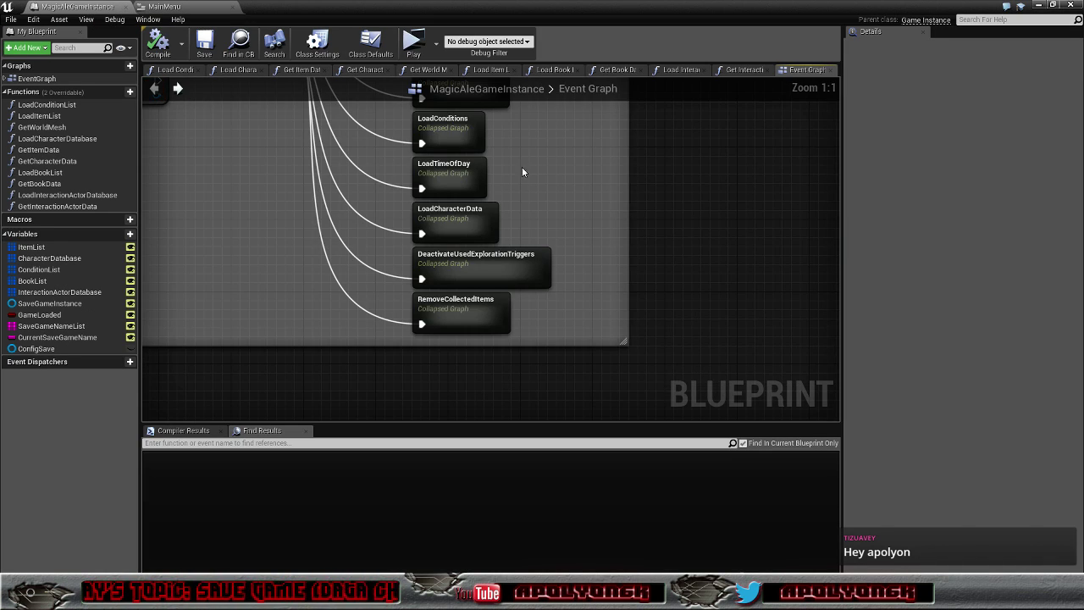
- Bring the Load Game from Slot config save nodes into view
{"action": "scroll", "coordinate": [589, 227], "scroll_direction": "down", "scroll_amount": 4}
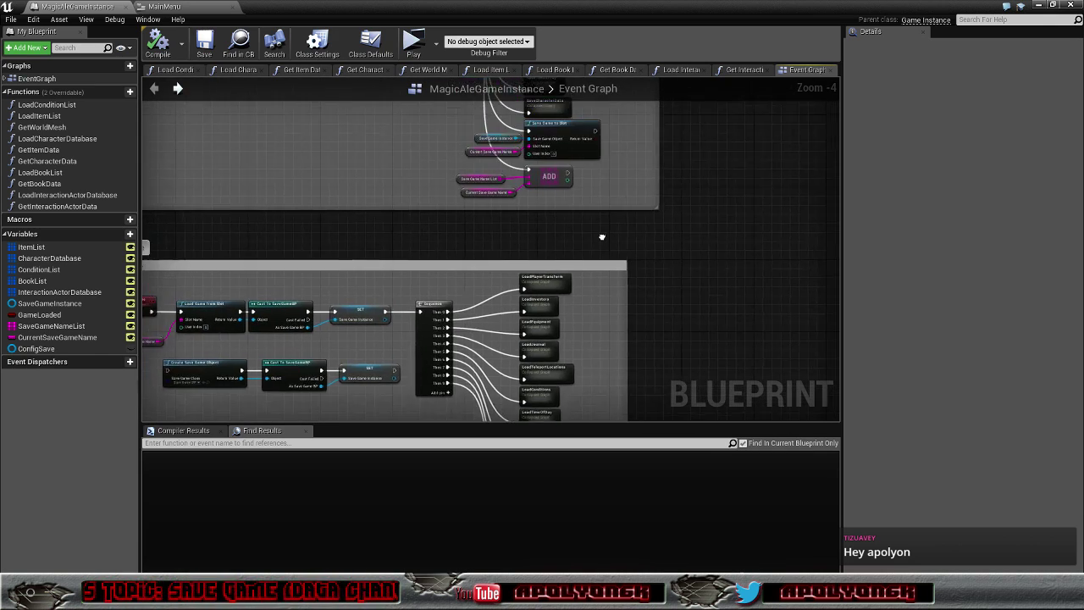
{"action": "mouse_move", "coordinate": [589, 227]}
{"action": "right_mouse_down"}
{"action": "mouse_move", "coordinate": [670, 195]}
{"action": "mouse_move", "coordinate": [647, 361]}
{"action": "right_mouse_up"}
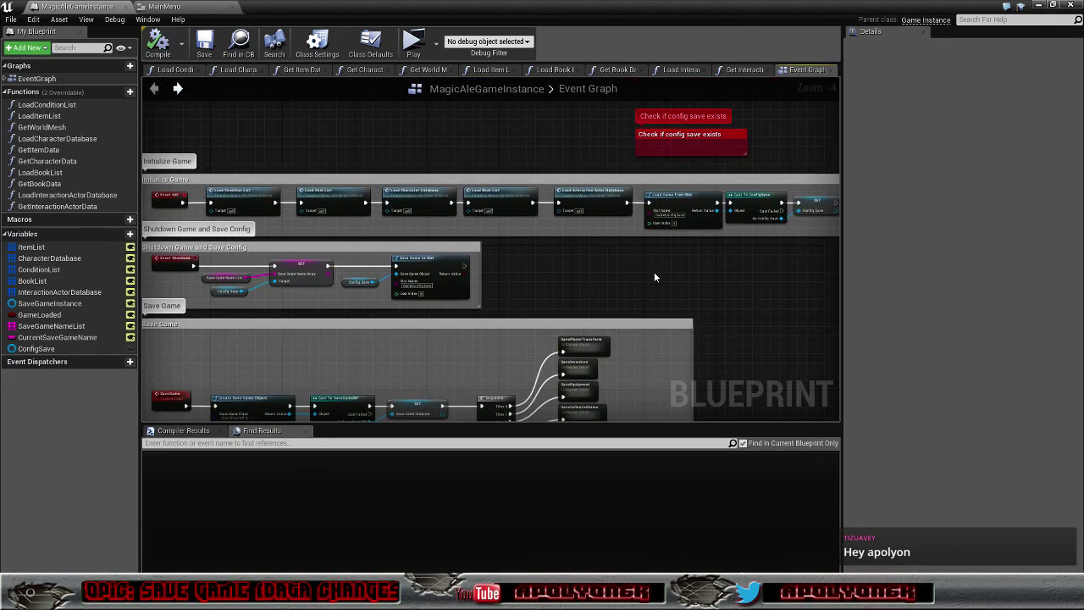
{"action": "scroll", "coordinate": [654, 277], "scroll_direction": "up", "scroll_amount": 2}
{"action": "right_click_drag", "start_coordinate": [700, 248], "coordinate": [485, 312]}
{"action": "scroll", "coordinate": [516, 279], "scroll_direction": "up", "scroll_amount": 2}
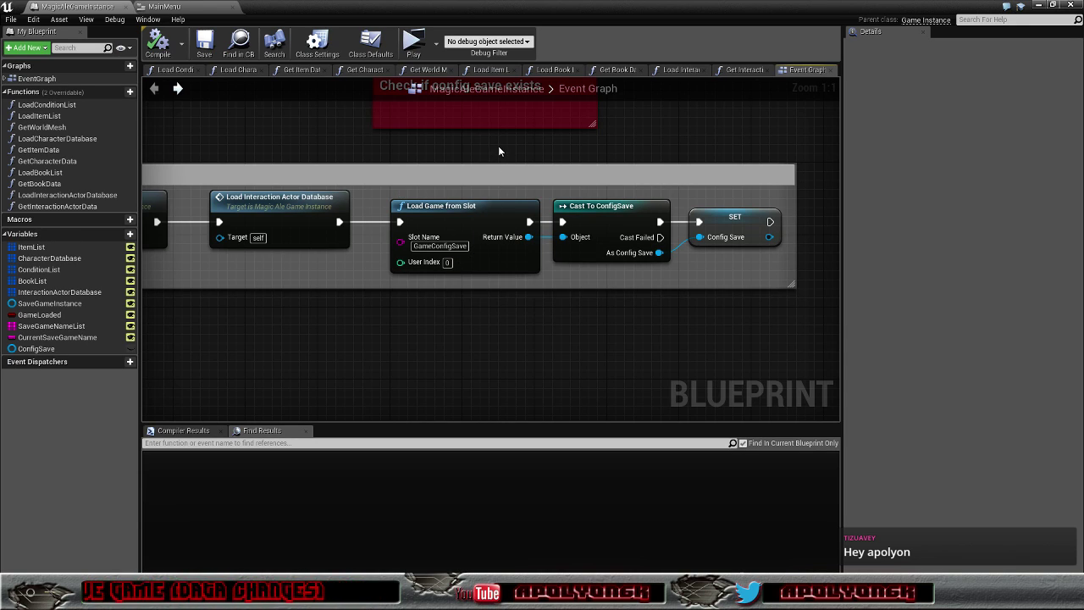
- Move the red 'Check if config save exists' comment right, beside the config save loading nodes
{"action": "right_click_drag", "start_coordinate": [498, 147], "coordinate": [454, 201]}
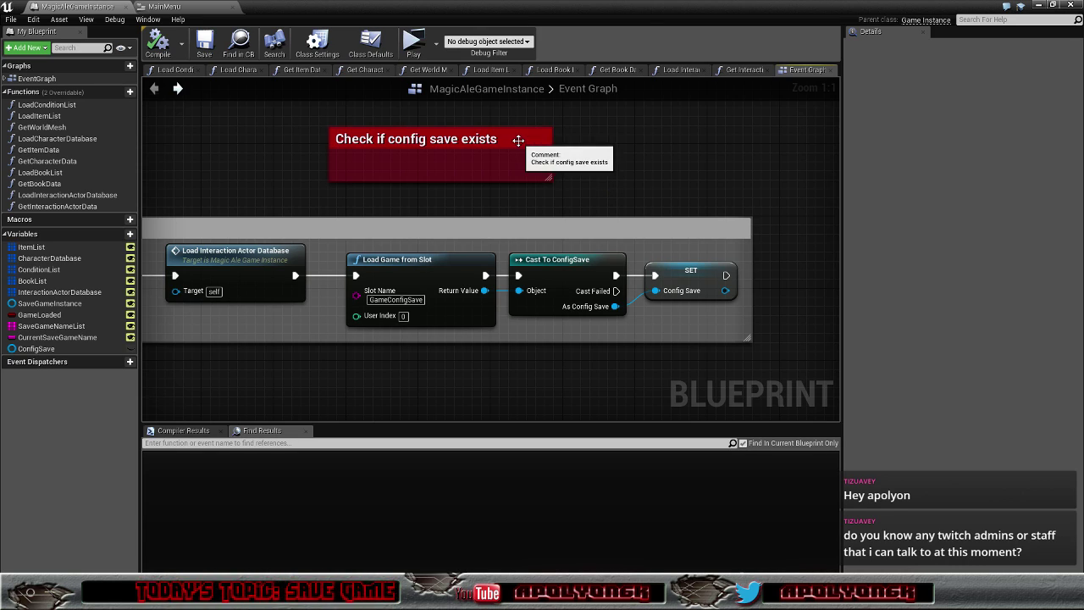
{"action": "mouse_move", "coordinate": [525, 138]}
{"action": "left_mouse_down"}
{"action": "mouse_move", "coordinate": [663, 135]}
{"action": "mouse_move", "coordinate": [682, 157]}
{"action": "left_mouse_up"}
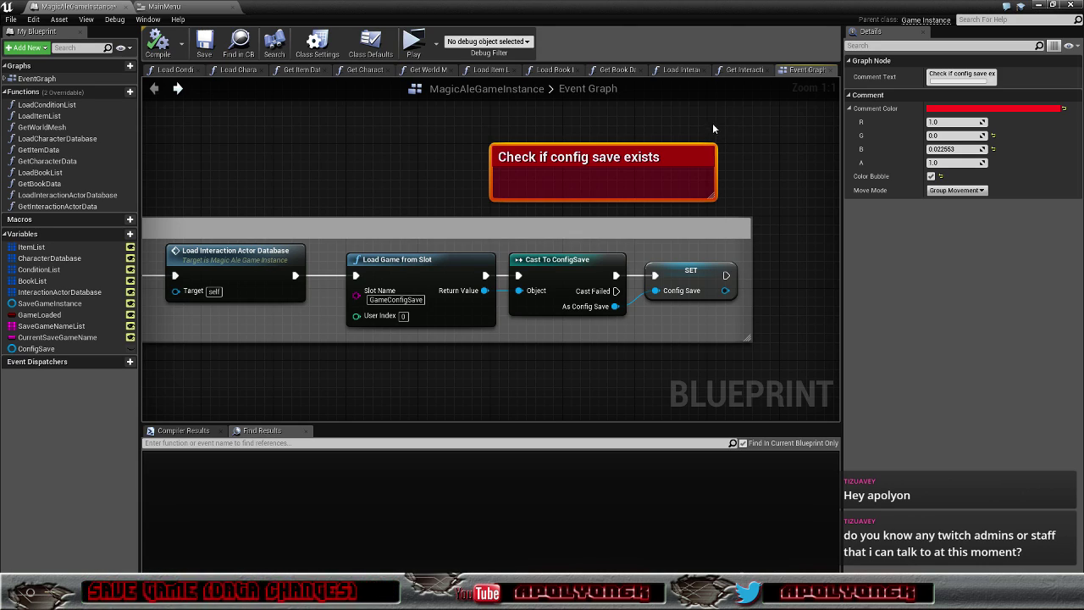
- Enlarge the comment box around the config save loading nodes
{"action": "scroll", "coordinate": [418, 161], "scroll_direction": "down", "scroll_amount": 4}
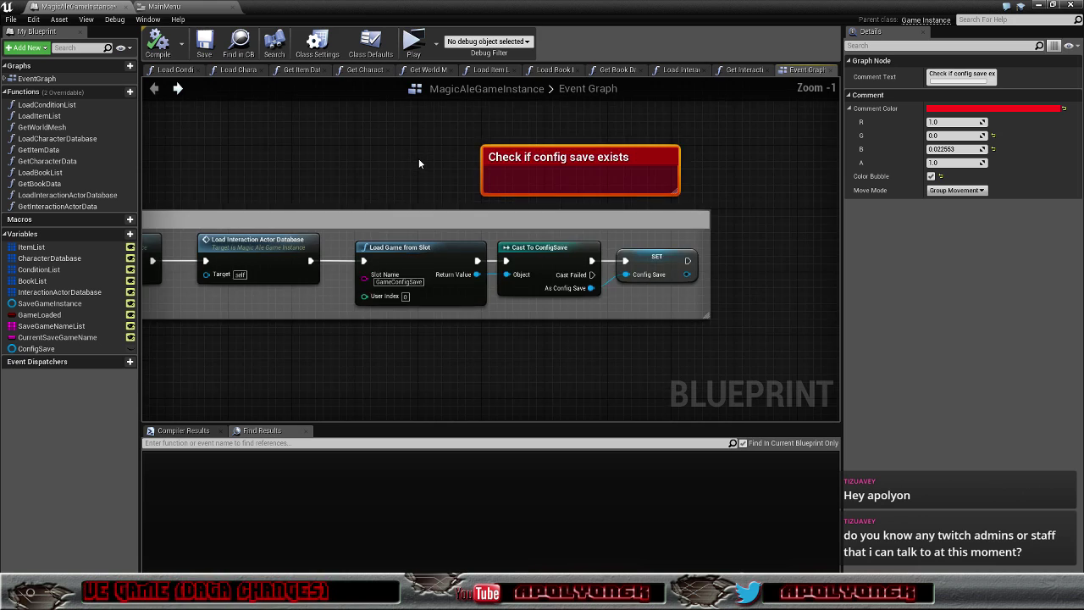
{"action": "mouse_move", "coordinate": [416, 154]}
{"action": "right_mouse_down"}
{"action": "mouse_move", "coordinate": [664, 164]}
{"action": "mouse_move", "coordinate": [652, 159]}
{"action": "right_mouse_up"}
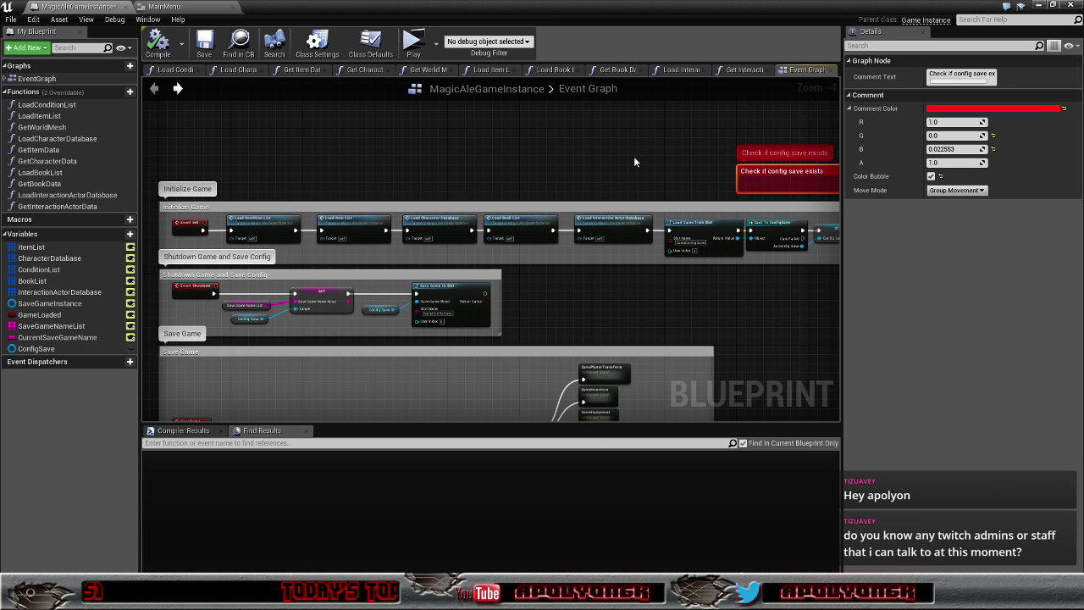
{"action": "right_click_drag", "start_coordinate": [684, 162], "coordinate": [384, 153]}
{"action": "scroll", "coordinate": [481, 151], "scroll_direction": "up", "scroll_amount": 3}
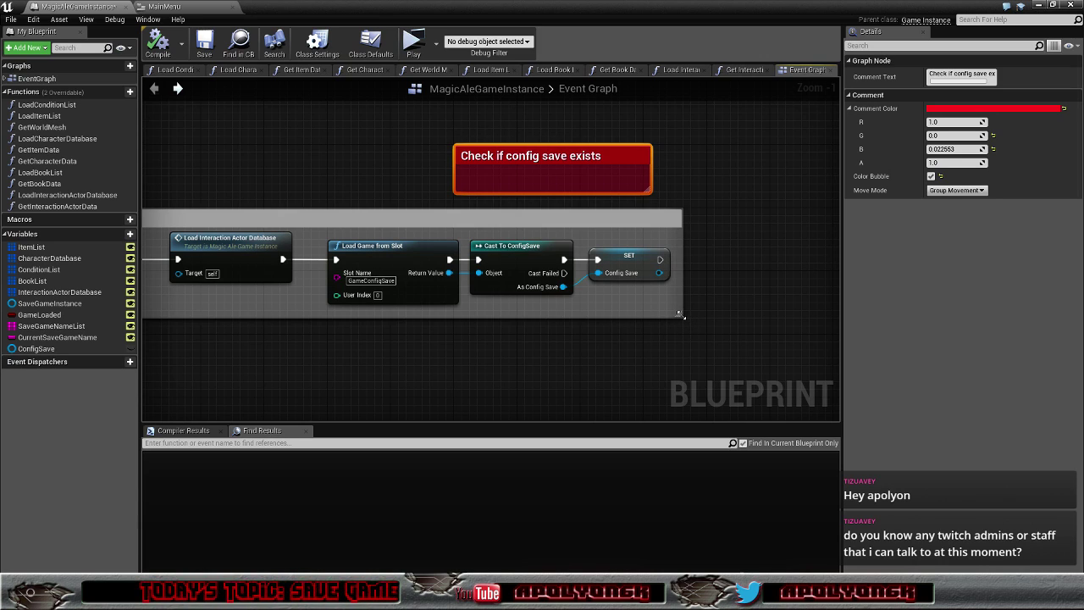
{"action": "left_click_drag", "start_coordinate": [680, 315], "coordinate": [816, 334]}
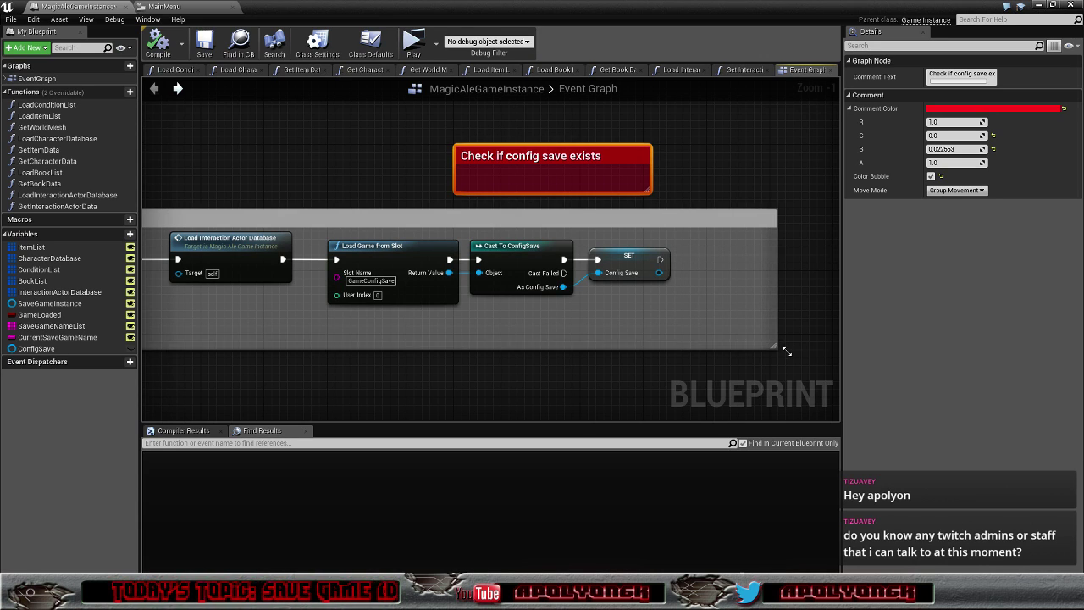
{"action": "right_click_drag", "start_coordinate": [811, 337], "coordinate": [542, 339]}
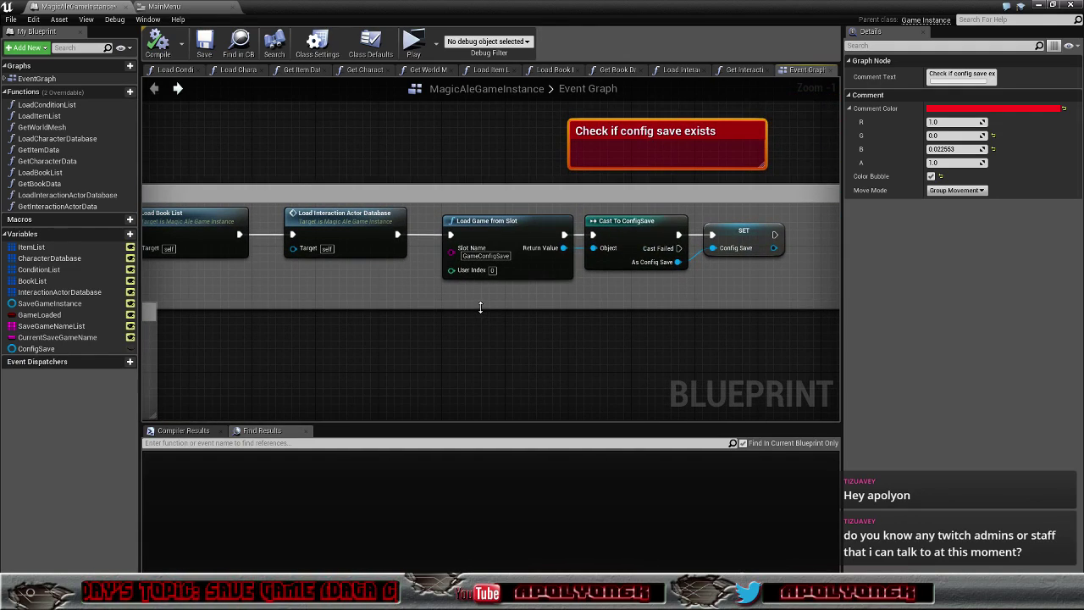
{"action": "left_click_drag", "start_coordinate": [481, 308], "coordinate": [486, 298]}
- Shift Load Game from Slot, Cast To ConfigSave and SET right, leaving a gap after Load Interaction Actor Database
{"action": "right_click_drag", "start_coordinate": [531, 298], "coordinate": [482, 313]}
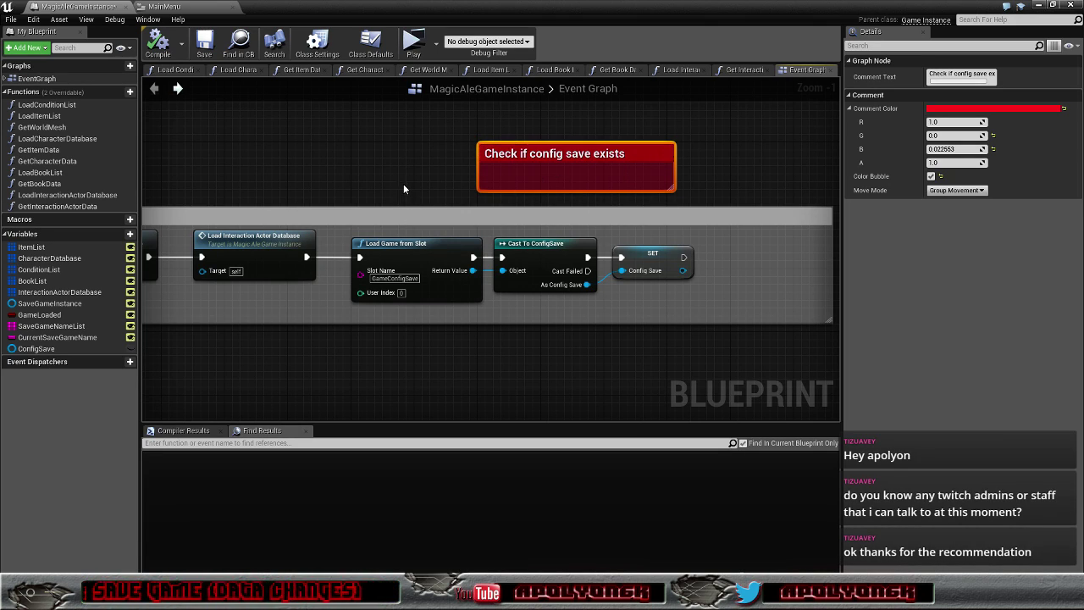
{"action": "right_click_drag", "start_coordinate": [390, 190], "coordinate": [356, 199]}
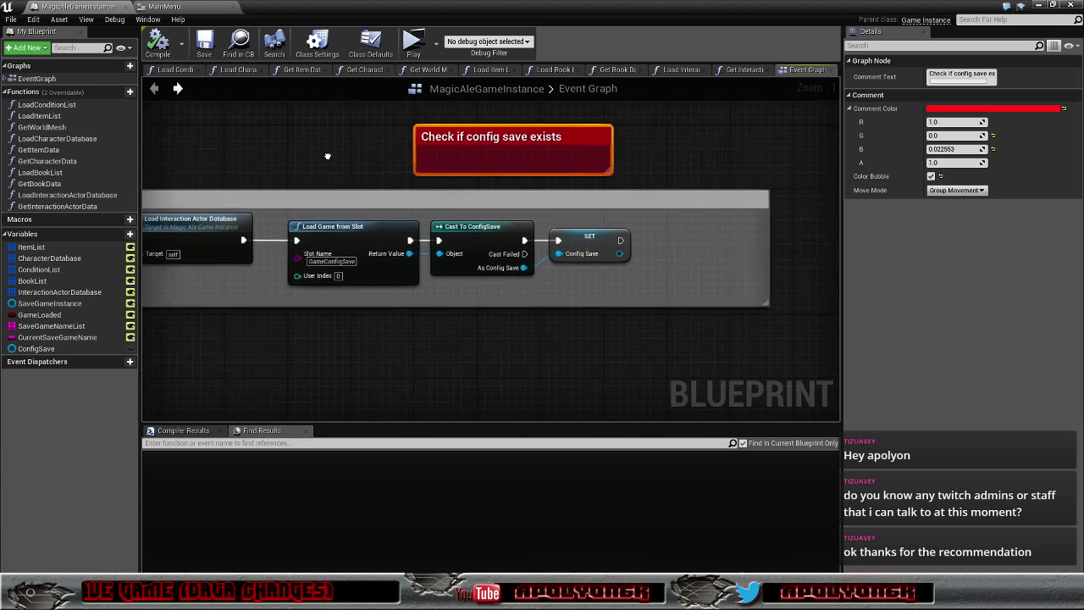
{"action": "mouse_move", "coordinate": [658, 292]}
{"action": "left_mouse_down"}
{"action": "mouse_move", "coordinate": [352, 235]}
{"action": "mouse_move", "coordinate": [462, 242]}
{"action": "mouse_move", "coordinate": [479, 231]}
{"action": "left_mouse_up"}
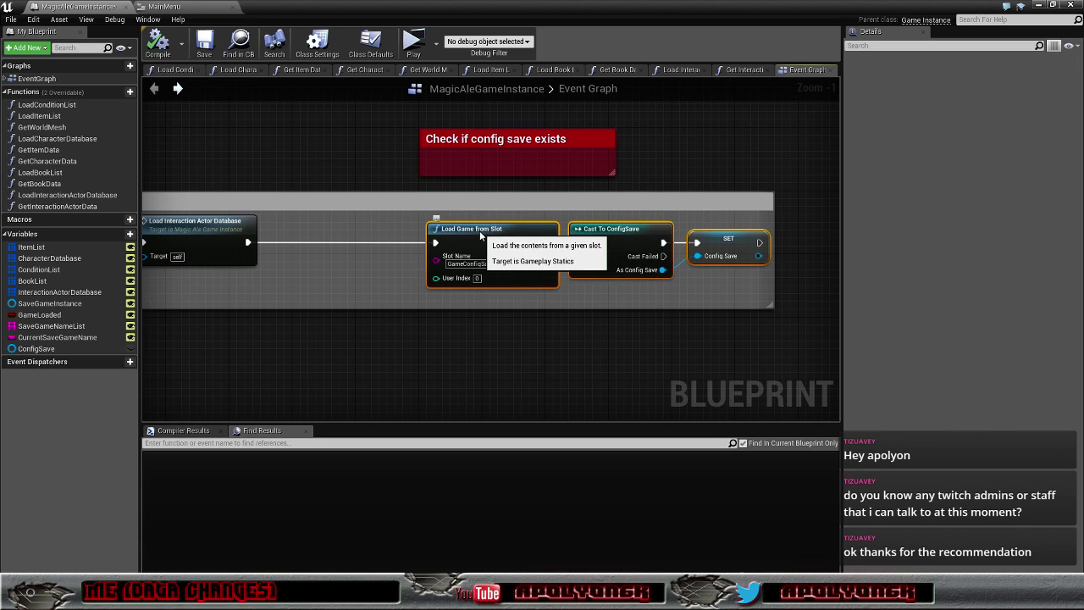
{"action": "right_click_drag", "start_coordinate": [295, 279], "coordinate": [421, 283]}
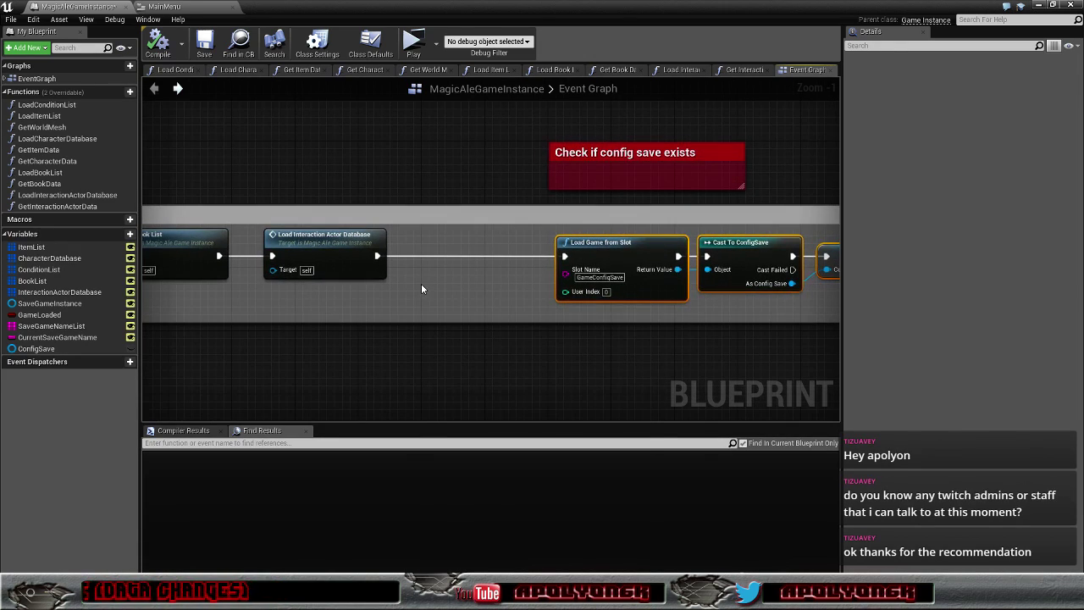
- Add a Does Save Game Exist node and line it up with the execution wire
{"action": "right_click", "coordinate": [420, 283]}
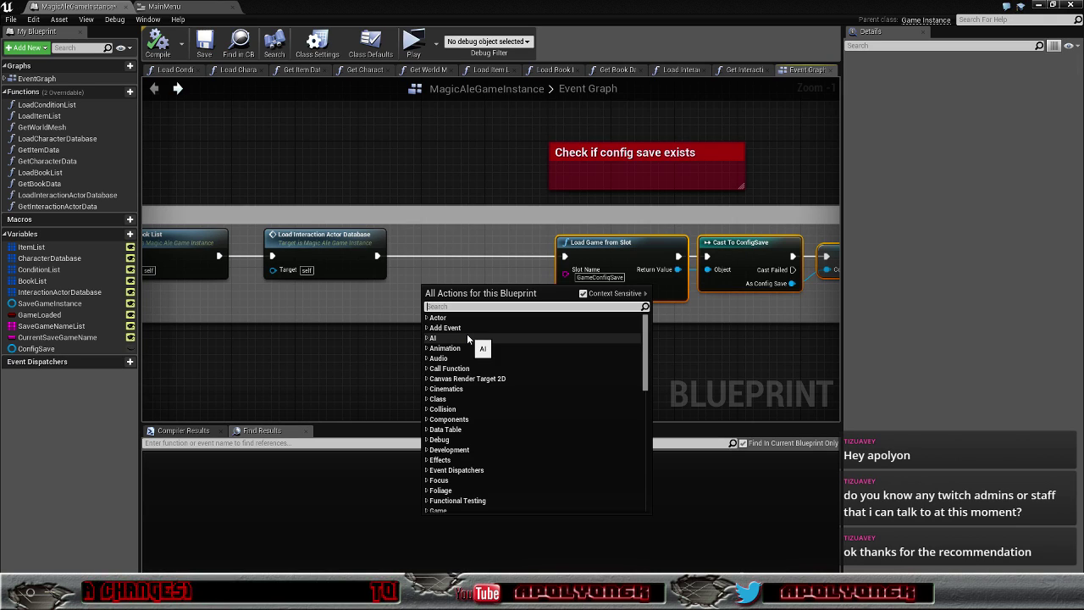
{"action": "type", "text": "save"}
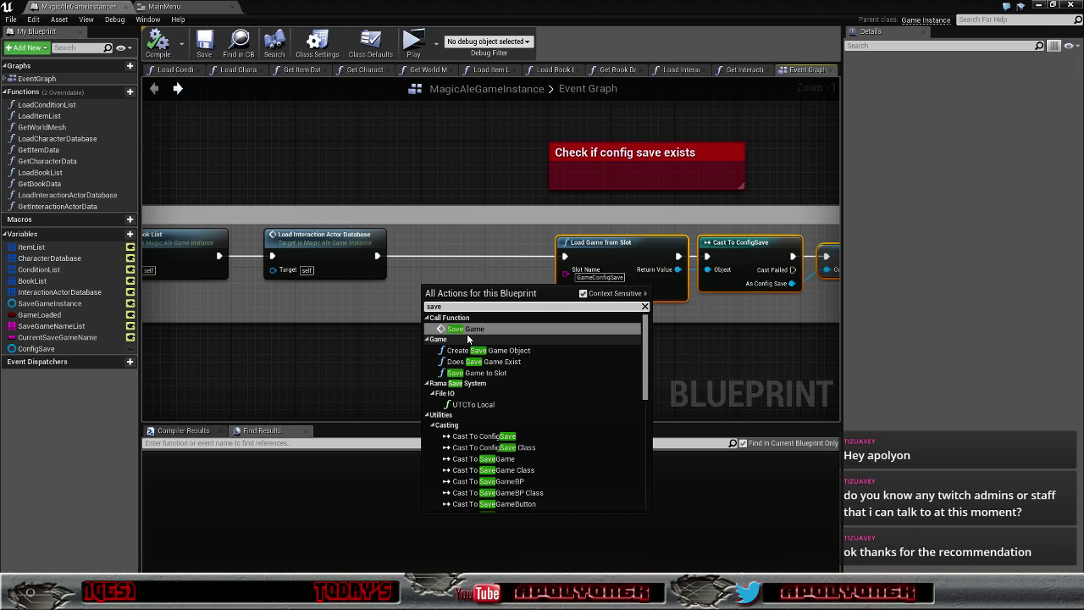
{"action": "left_click", "coordinate": [500, 362]}
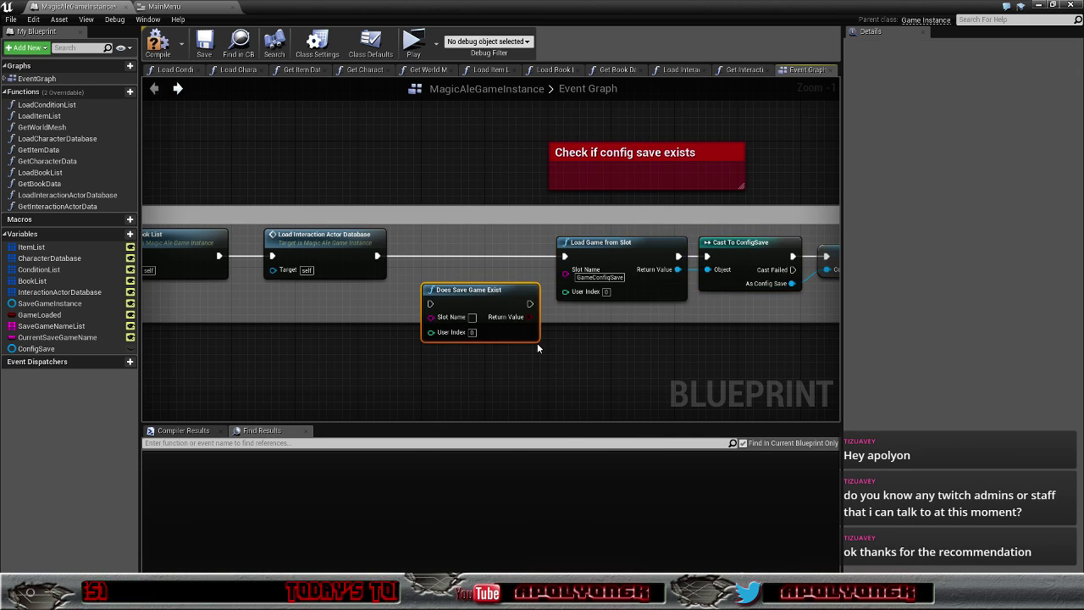
{"action": "left_click_drag", "start_coordinate": [511, 334], "coordinate": [508, 287]}
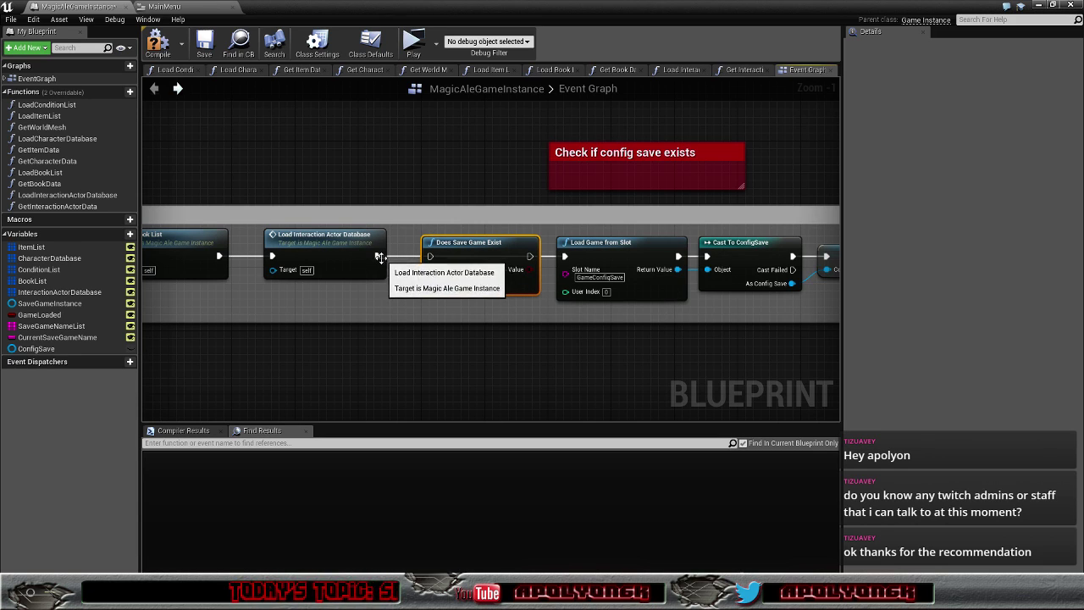
- Feed Load Interaction Actor Database's execution into Does Save Game Exist
{"action": "left_click_drag", "start_coordinate": [379, 257], "coordinate": [435, 256]}
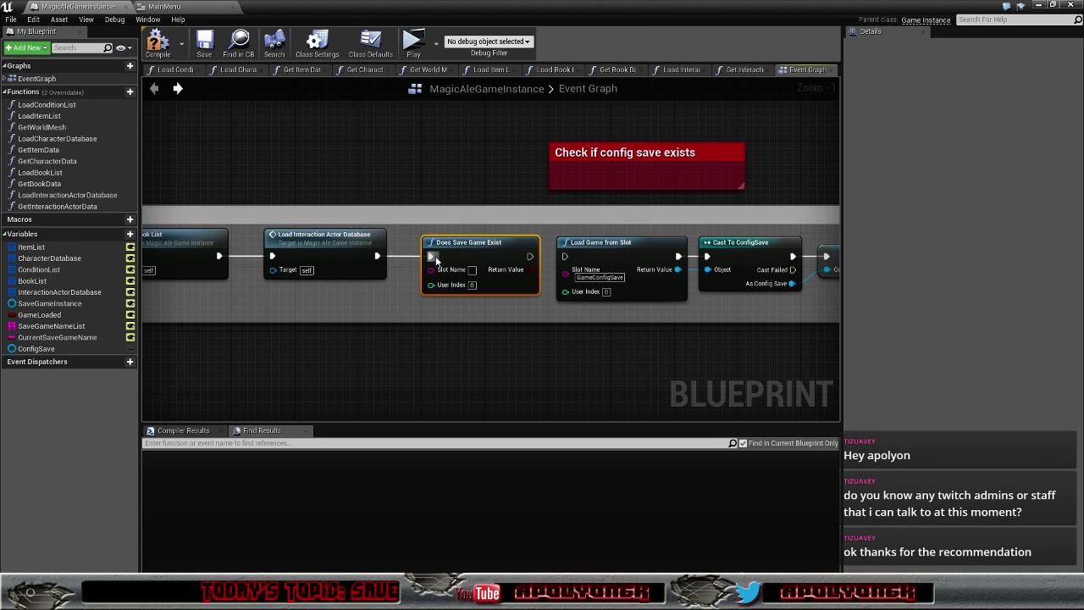
{"action": "right_click_drag", "start_coordinate": [559, 313], "coordinate": [419, 311]}
{"action": "scroll", "coordinate": [424, 313], "scroll_direction": "down", "scroll_amount": 2}
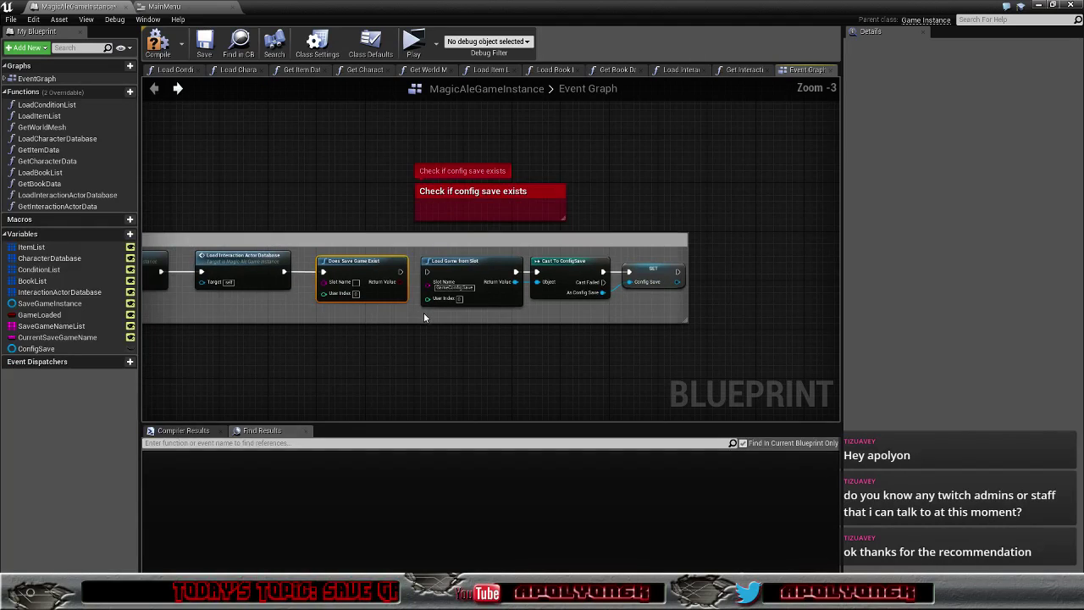
{"action": "right_click_drag", "start_coordinate": [641, 317], "coordinate": [561, 311]}
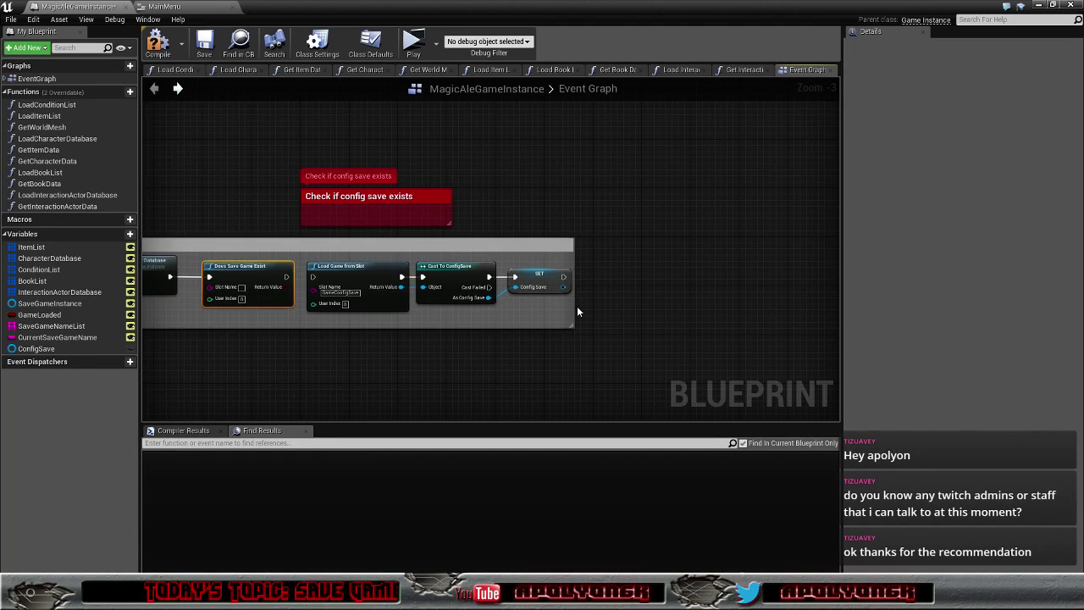
- Widen the comment, push the load nodes further right, and pull a wire from Return Value
{"action": "left_click_drag", "start_coordinate": [575, 311], "coordinate": [832, 311]}
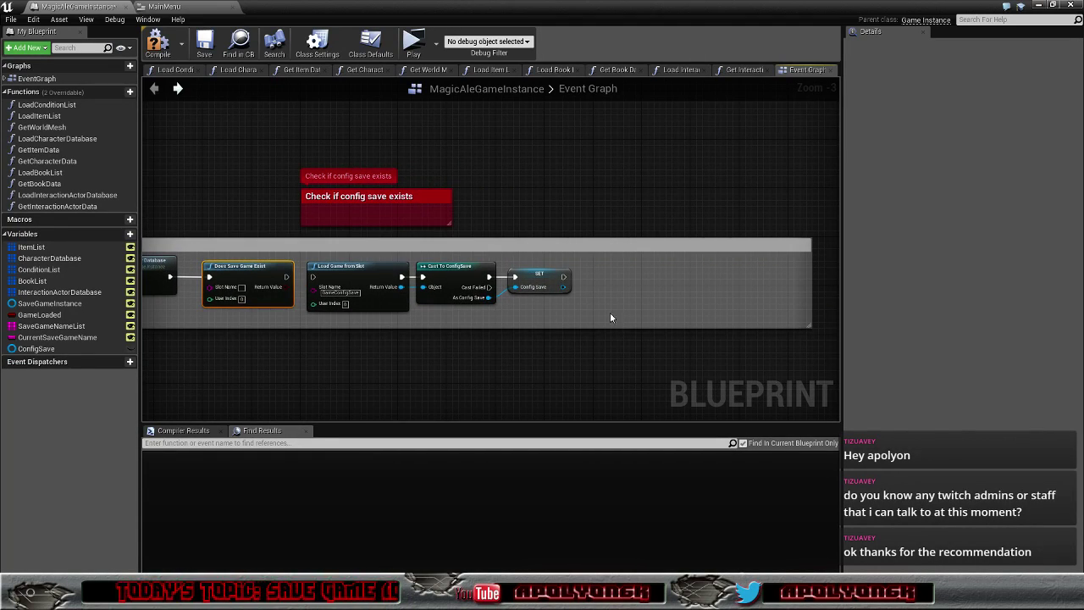
{"action": "mouse_move", "coordinate": [610, 316]}
{"action": "left_mouse_down"}
{"action": "mouse_move", "coordinate": [374, 272]}
{"action": "mouse_move", "coordinate": [590, 272]}
{"action": "left_mouse_up"}
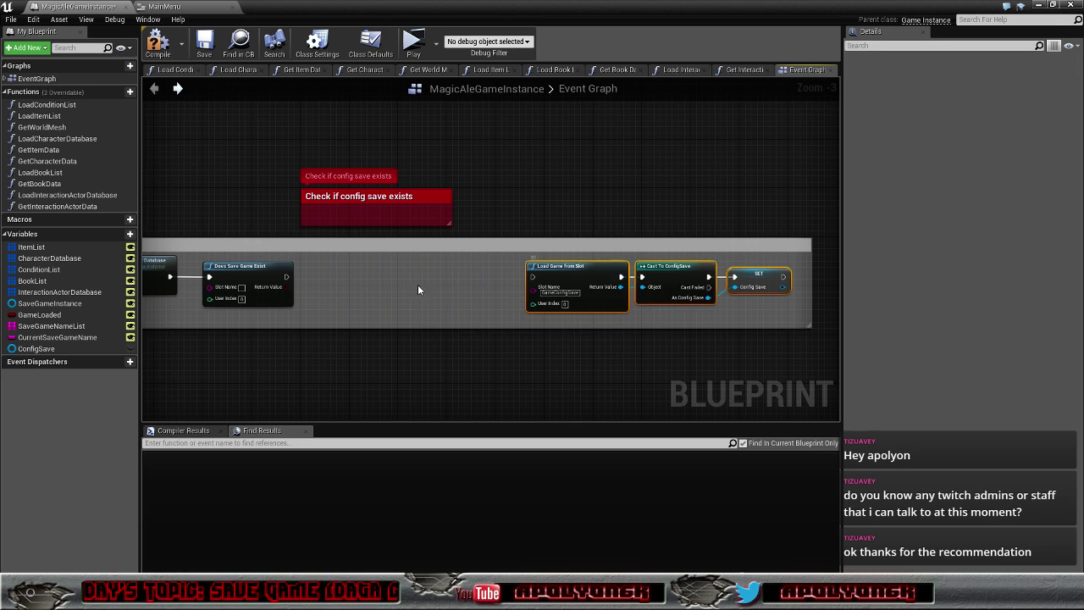
{"action": "scroll", "coordinate": [418, 289], "scroll_direction": "up", "scroll_amount": 1}
{"action": "scroll", "coordinate": [417, 290], "scroll_direction": "up", "scroll_amount": 1}
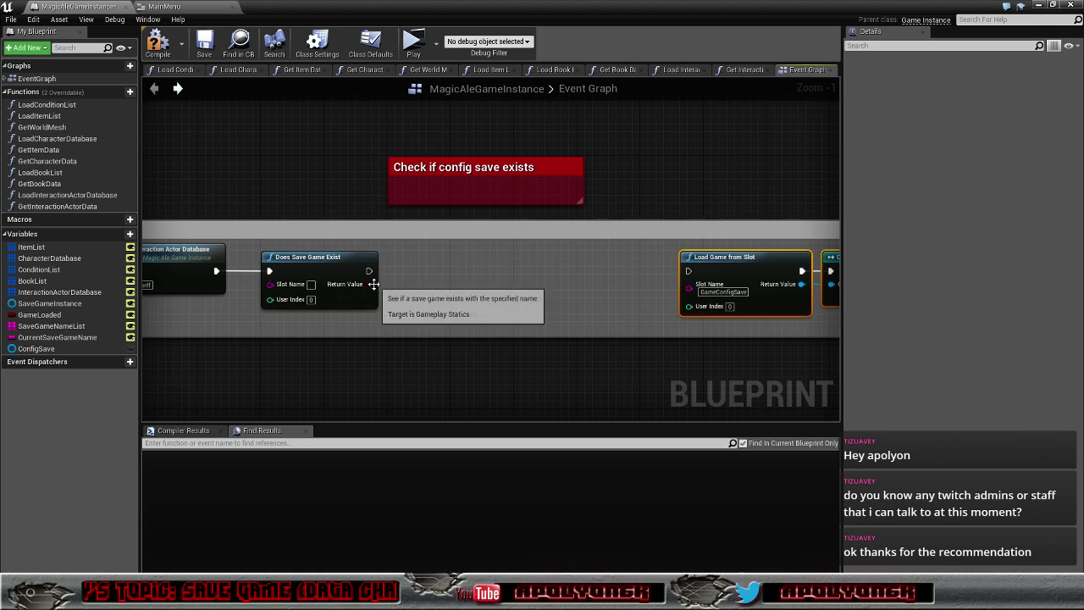
{"action": "left_click_drag", "start_coordinate": [373, 284], "coordinate": [436, 270]}
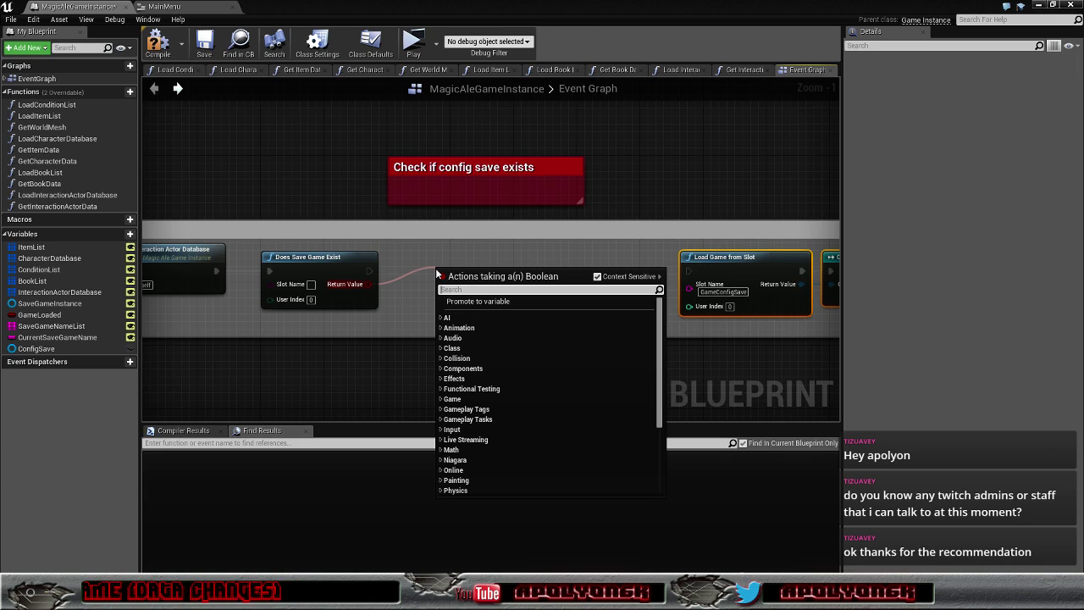
- Add a Branch node driven by Does Save Game Exist's Return Value
{"action": "type", "text": "bran"}
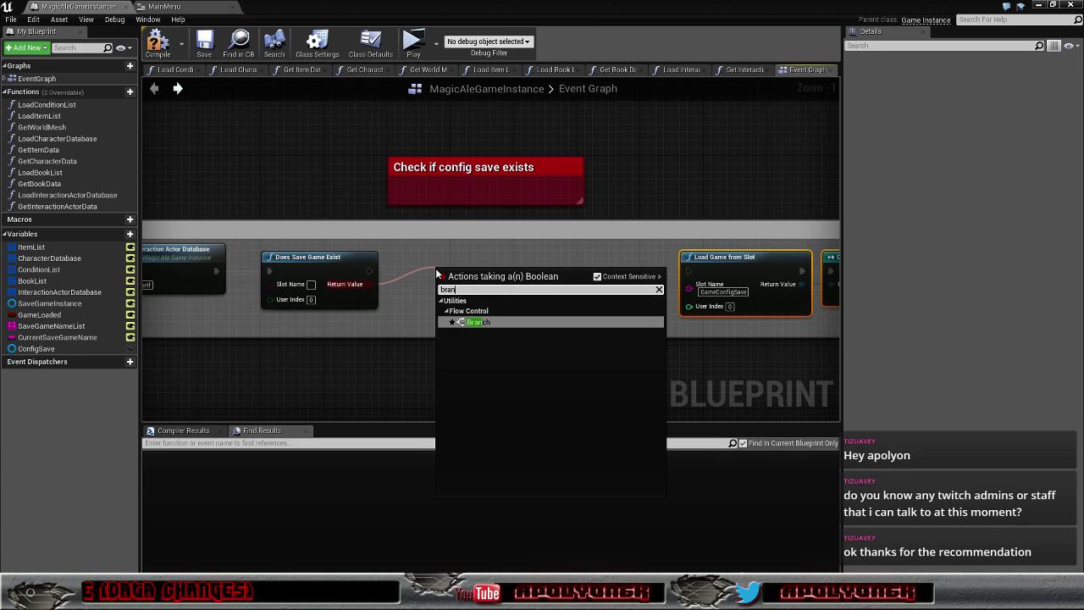
{"action": "left_click", "coordinate": [488, 321]}
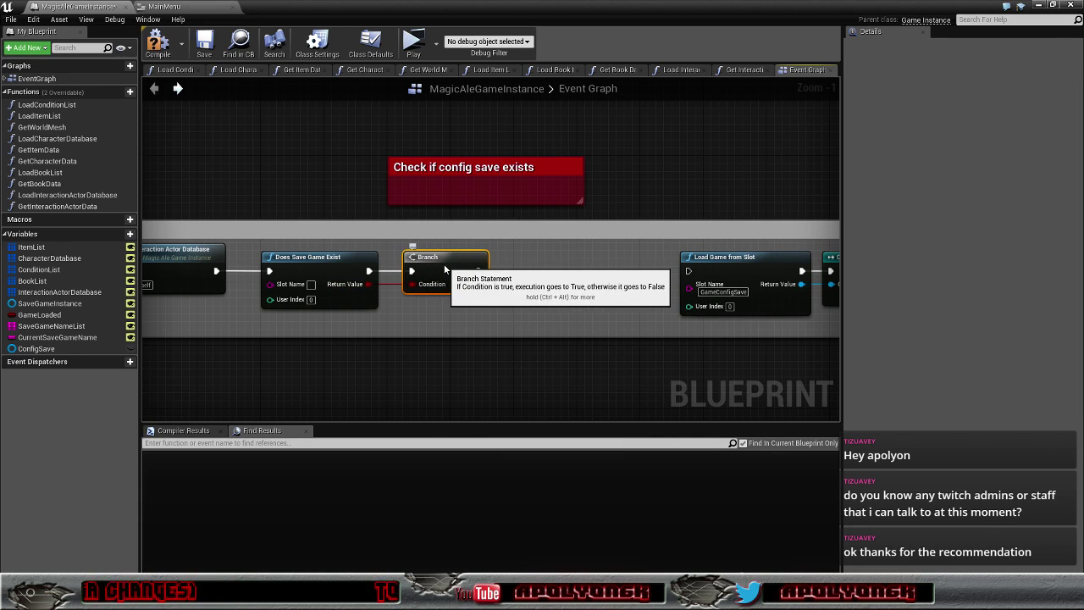
{"action": "left_click_drag", "start_coordinate": [468, 277], "coordinate": [444, 269]}
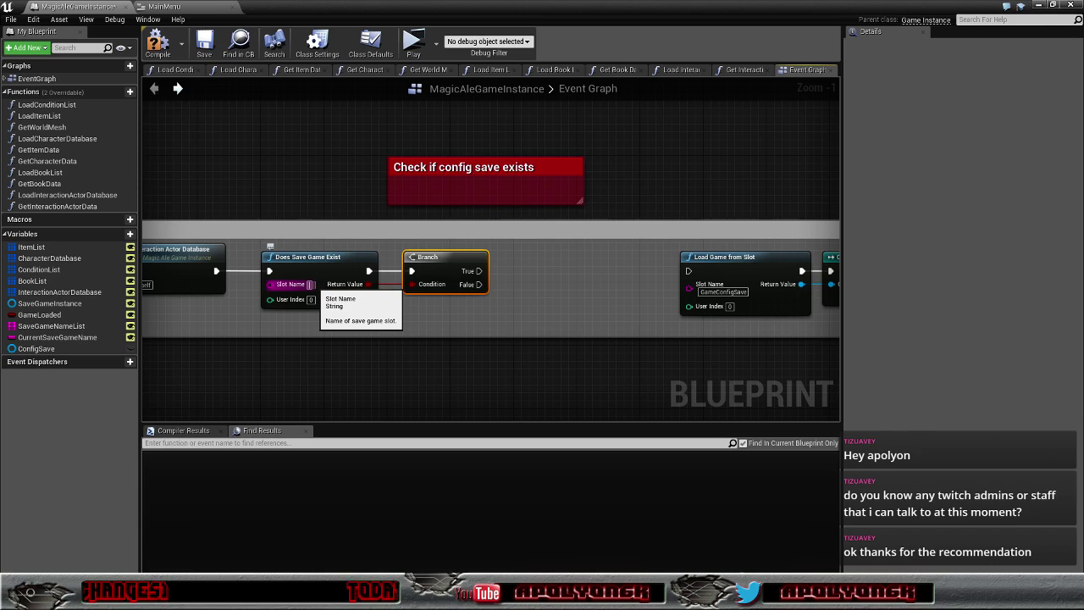
- Set the Slot Name to GameConfigSave
{"action": "left_click", "coordinate": [312, 285]}
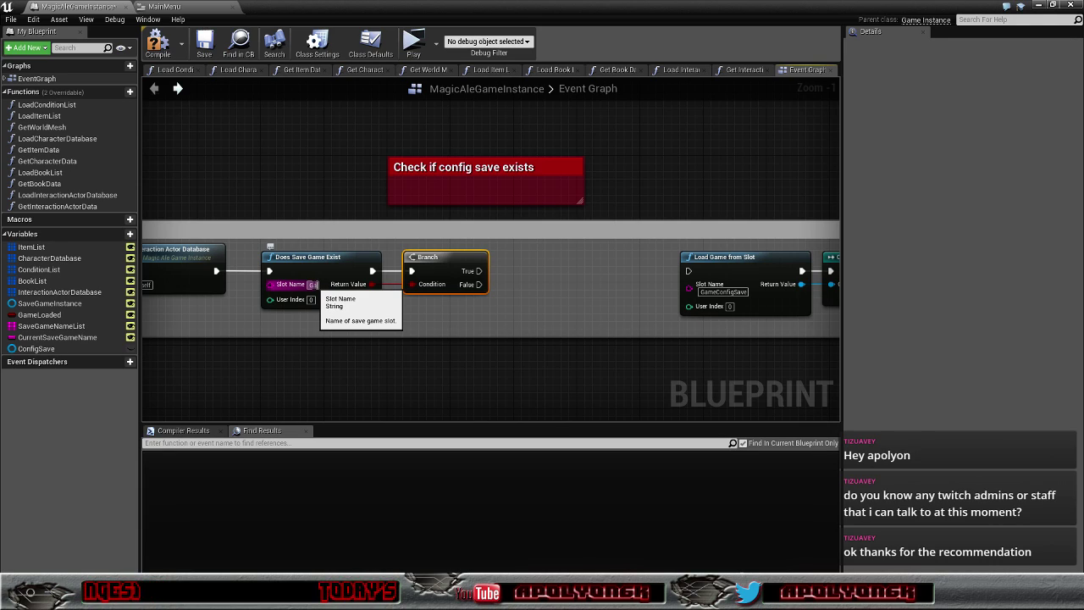
{"action": "type", "text": "Game"}
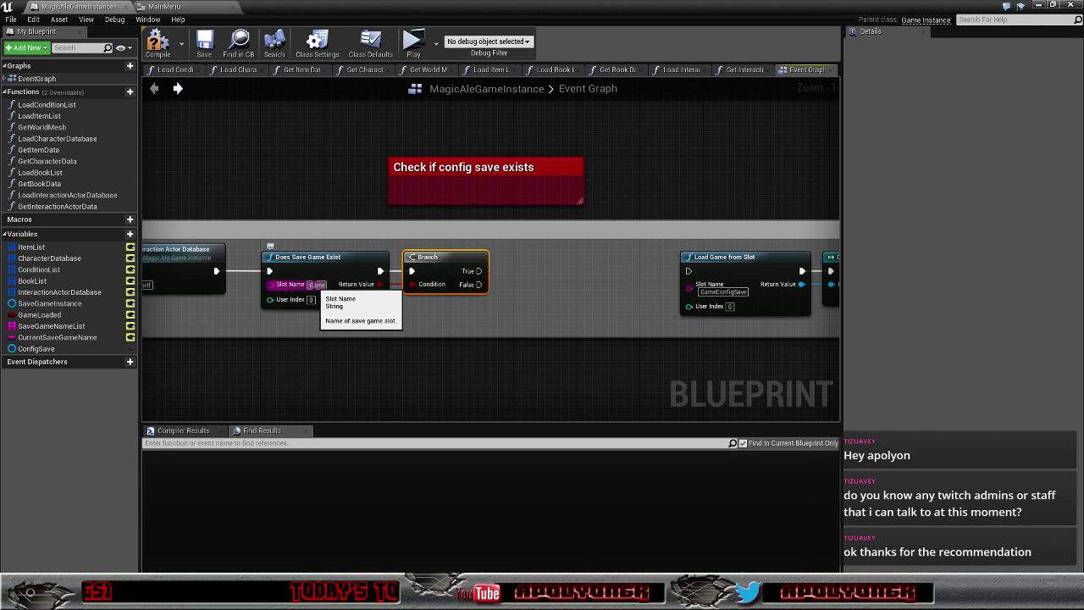
{"action": "type", "text": "Confi"}
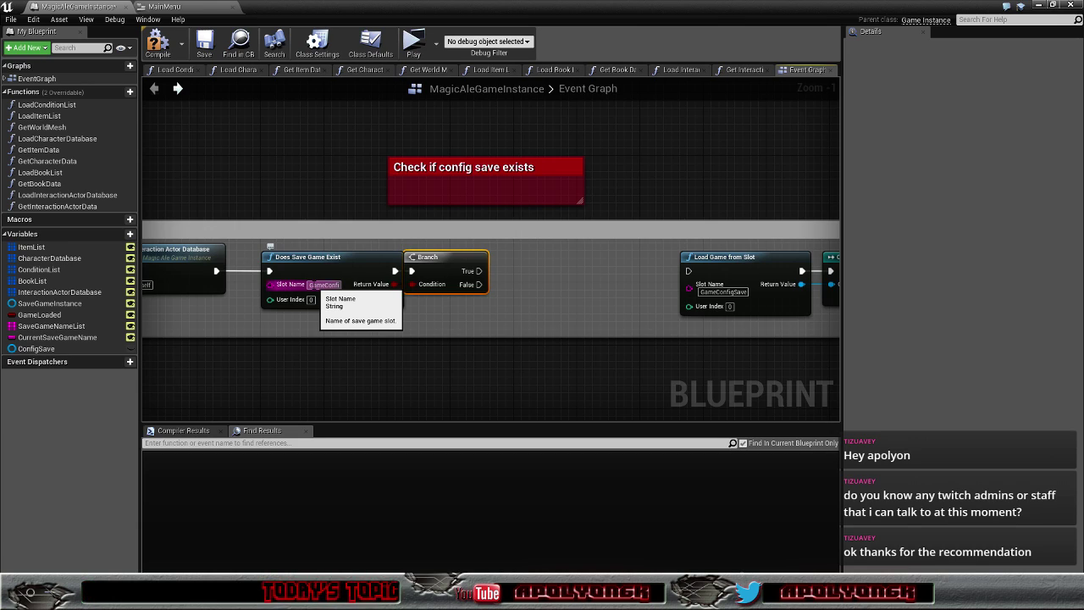
{"action": "type", "text": "g"}
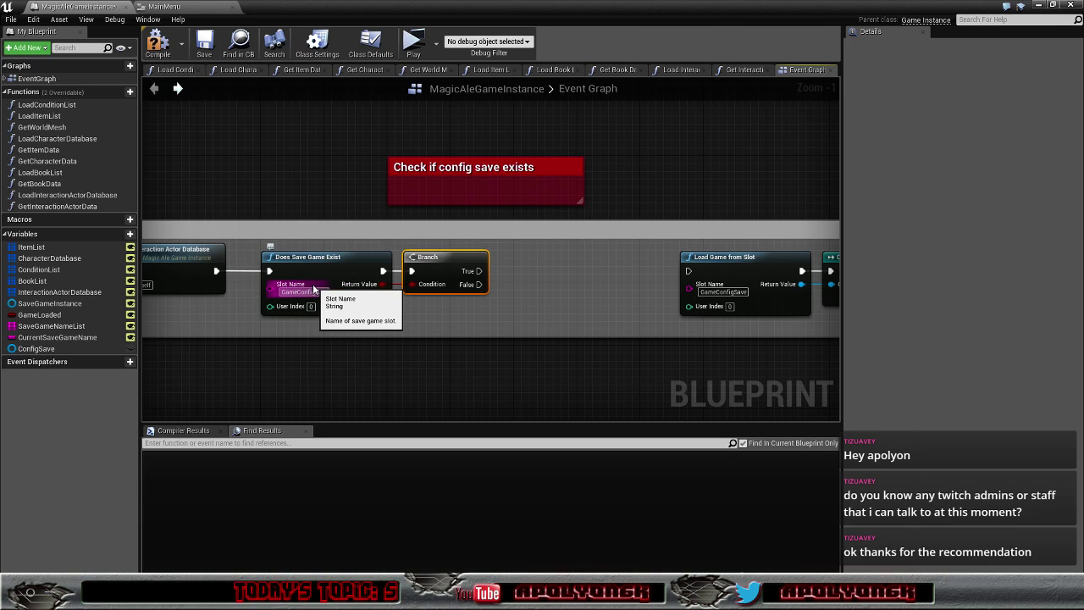
{"action": "left_click", "coordinate": [659, 390]}
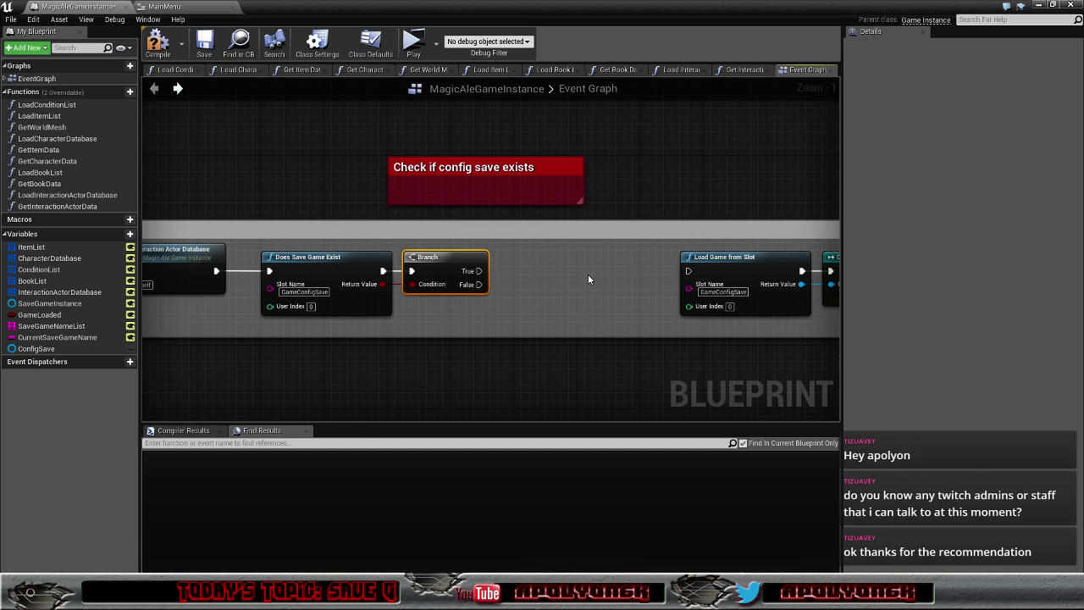
- Connect the Branch True output to Load Game from Slot's execution input
{"action": "right_click_drag", "start_coordinate": [576, 281], "coordinate": [445, 266]}
{"action": "left_click_drag", "start_coordinate": [321, 243], "coordinate": [330, 246]}
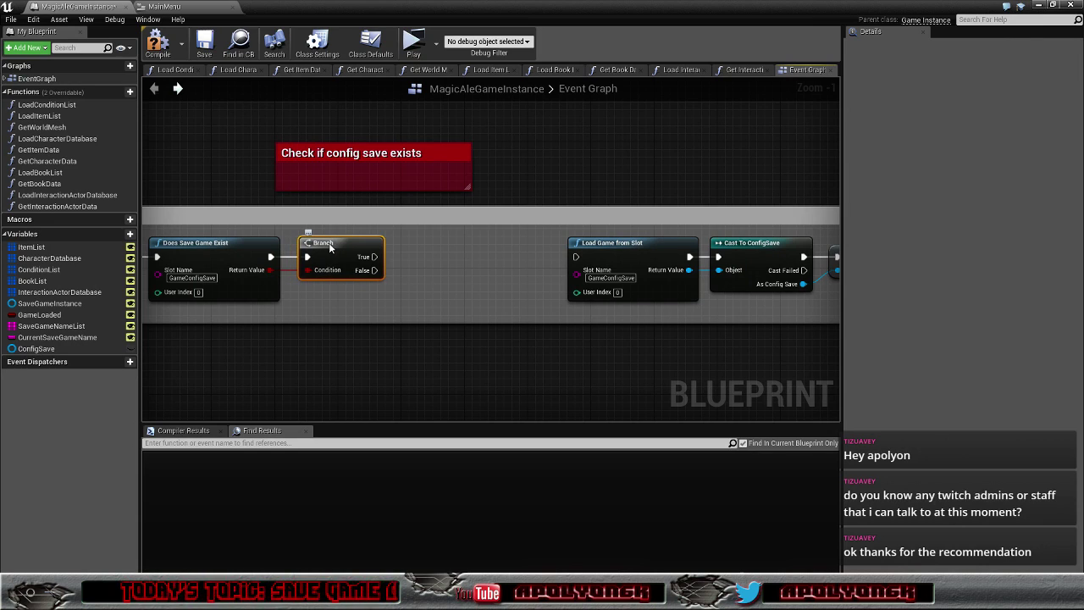
{"action": "mouse_move", "coordinate": [404, 249]}
{"action": "right_mouse_down"}
{"action": "mouse_move", "coordinate": [350, 253]}
{"action": "mouse_move", "coordinate": [390, 240]}
{"action": "right_mouse_up"}
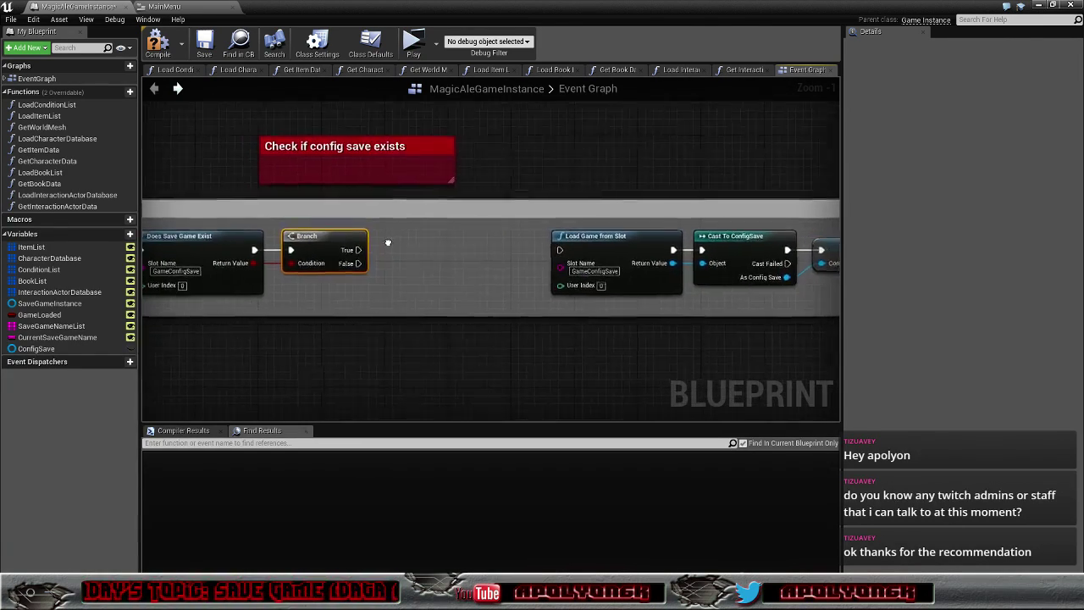
{"action": "left_click_drag", "start_coordinate": [361, 248], "coordinate": [563, 249]}
{"action": "mouse_move", "coordinate": [472, 283]}
{"action": "right_mouse_down"}
{"action": "mouse_move", "coordinate": [296, 253]}
{"action": "mouse_move", "coordinate": [464, 263]}
{"action": "mouse_move", "coordinate": [444, 266]}
{"action": "right_mouse_up"}
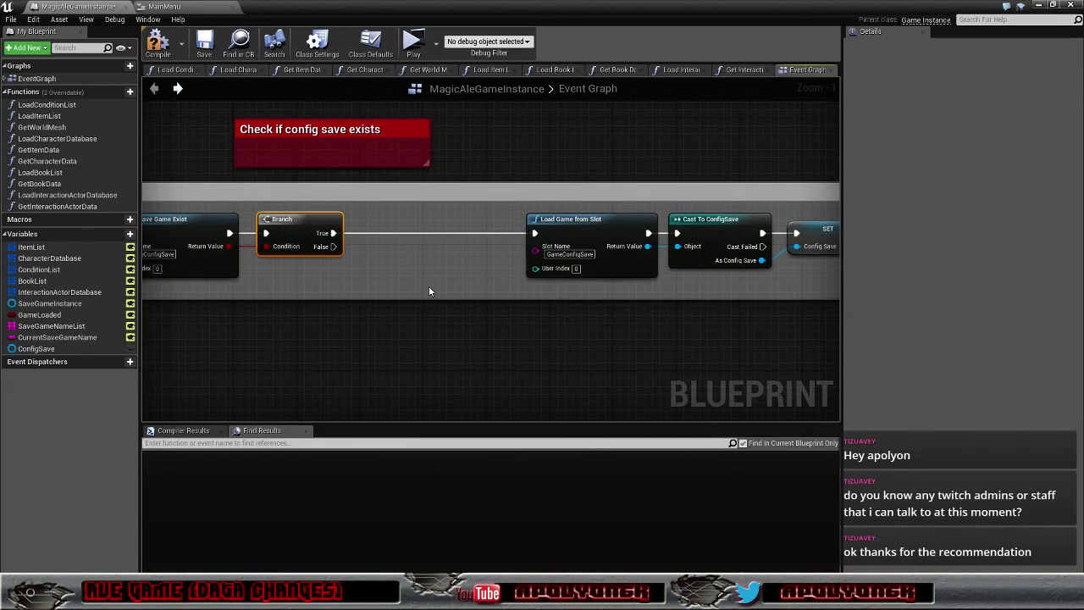
- Add a Create Save Game Object node and run it from the Branch False output
{"action": "right_click", "coordinate": [389, 276]}
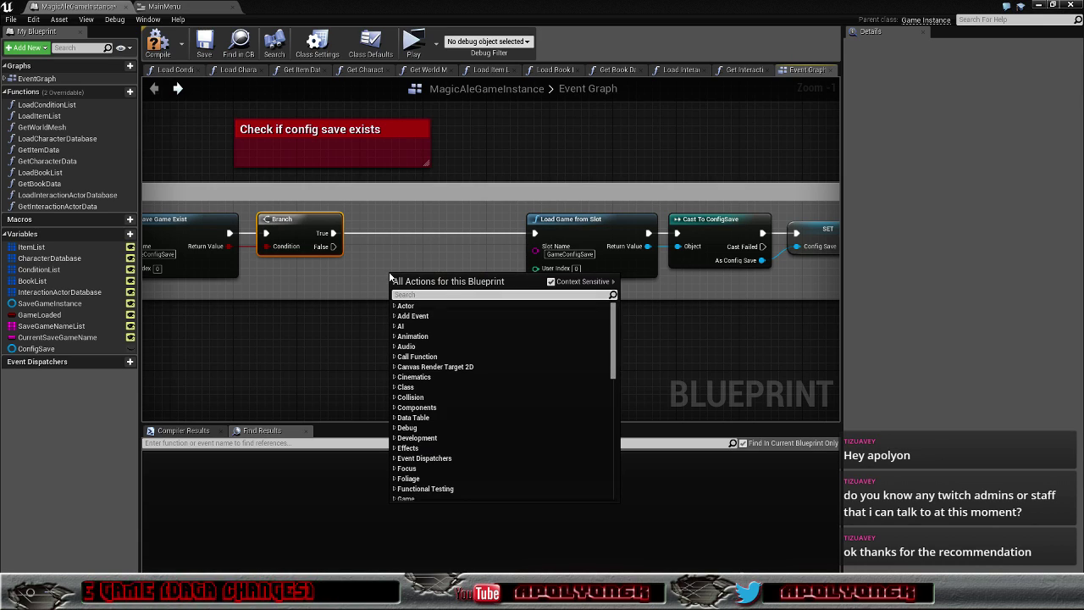
{"action": "type", "text": "crreate"}
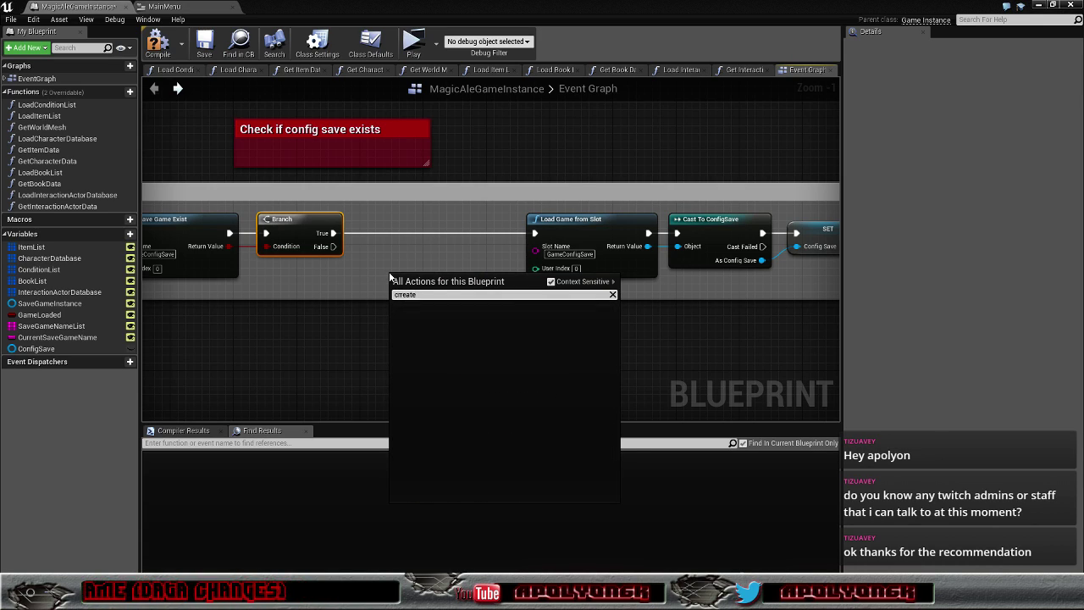
{"action": "key", "text": "BackSpace"}
{"action": "key", "text": "BackSpace"}
{"action": "key", "text": "BackSpace"}
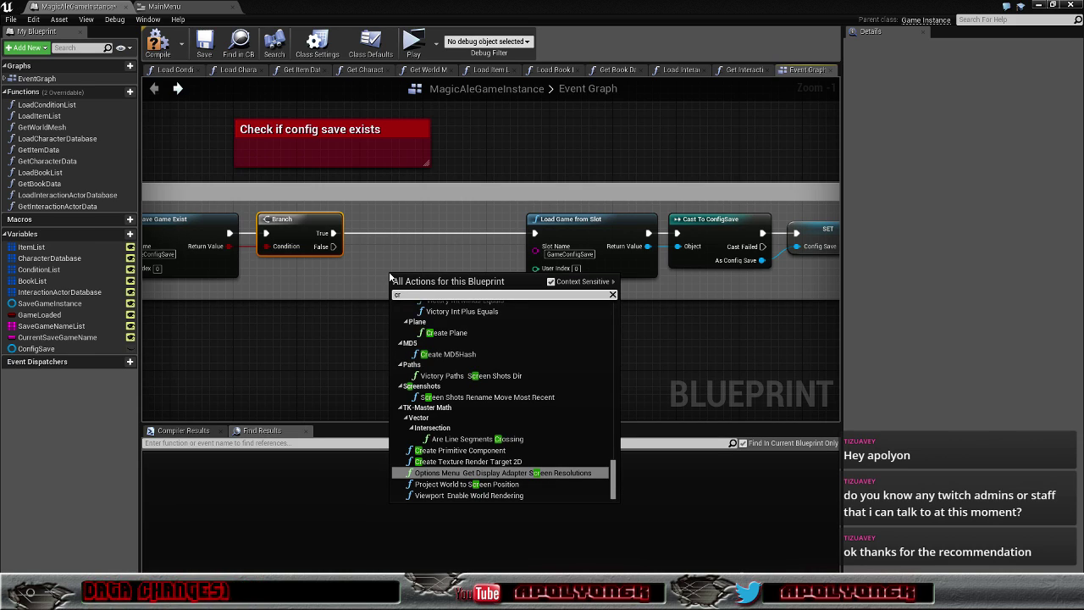
{"action": "type", "text": "eate"}
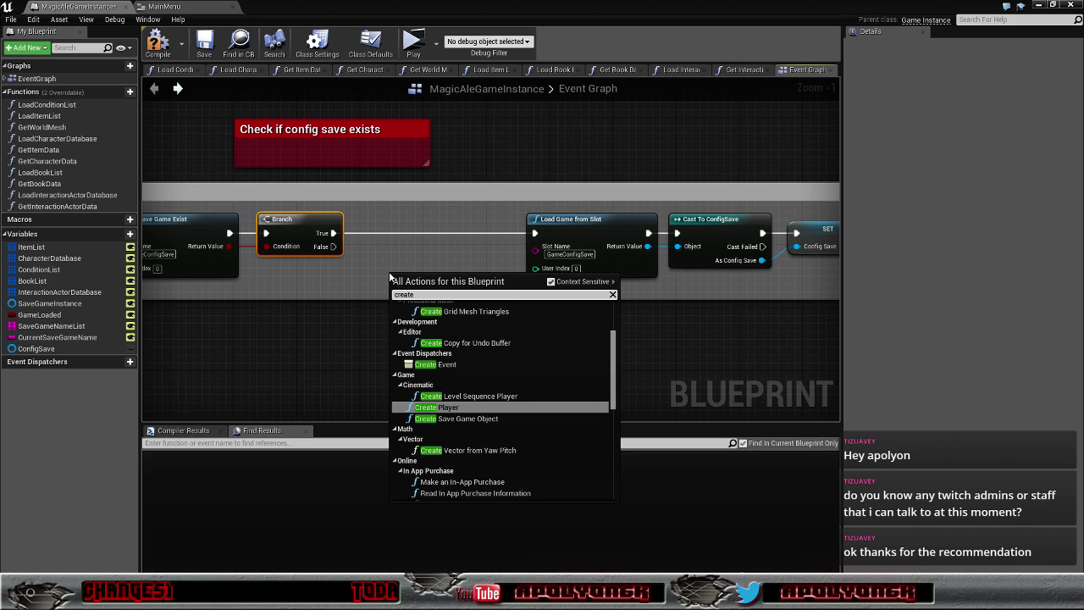
{"action": "left_click", "coordinate": [474, 418]}
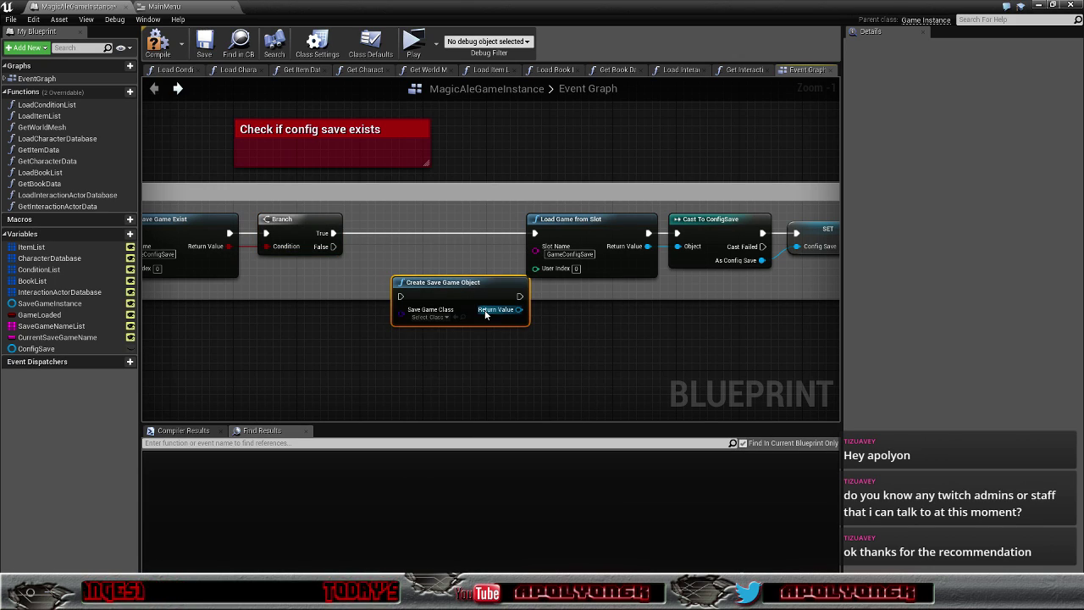
{"action": "left_click_drag", "start_coordinate": [335, 247], "coordinate": [400, 296]}
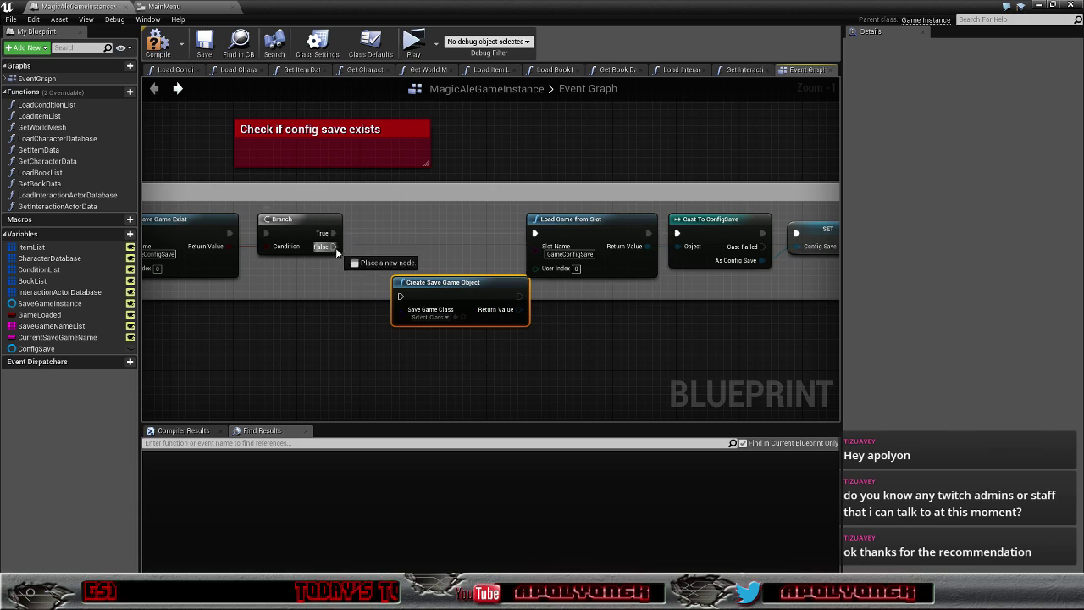
- Set its Save Game Class to Config Save
{"action": "left_click", "coordinate": [436, 316]}
{"action": "left_click", "coordinate": [456, 352]}
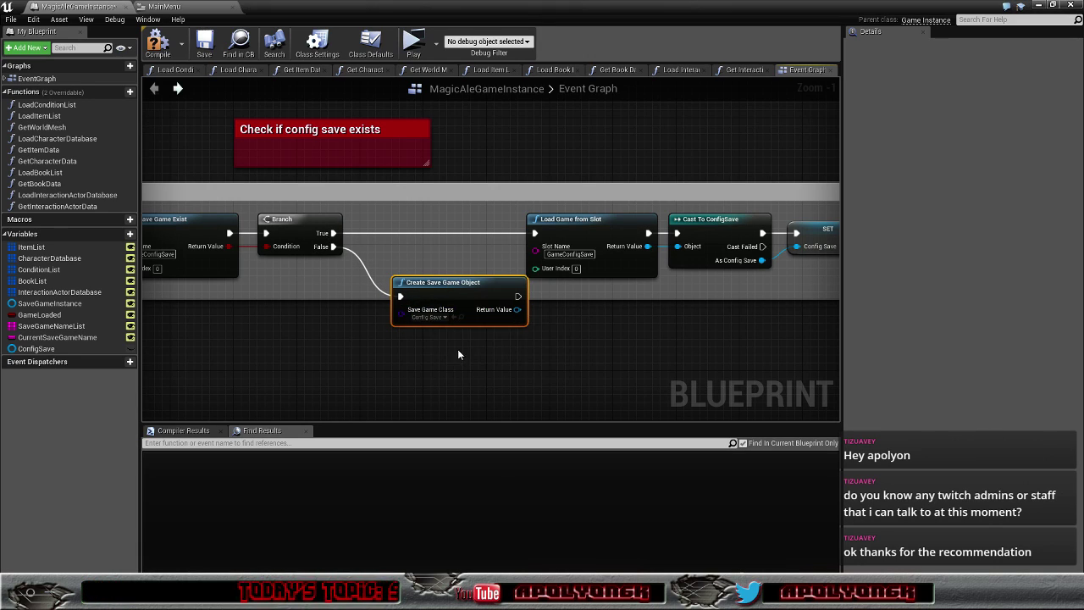
{"action": "right_click_drag", "start_coordinate": [438, 257], "coordinate": [386, 222]}
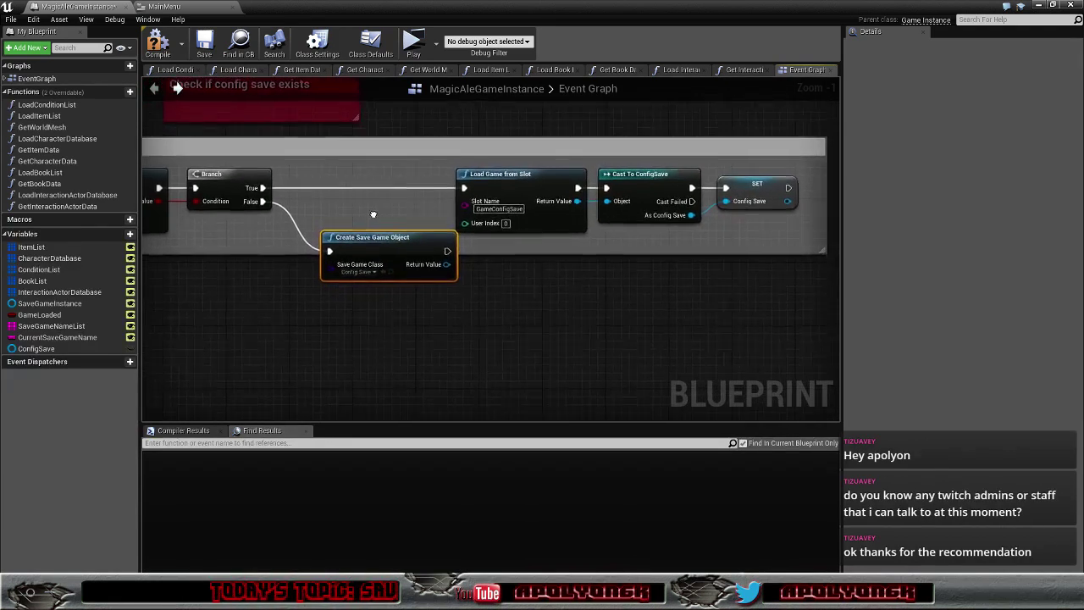
{"action": "scroll", "coordinate": [384, 218], "scroll_direction": "down", "scroll_amount": 1}
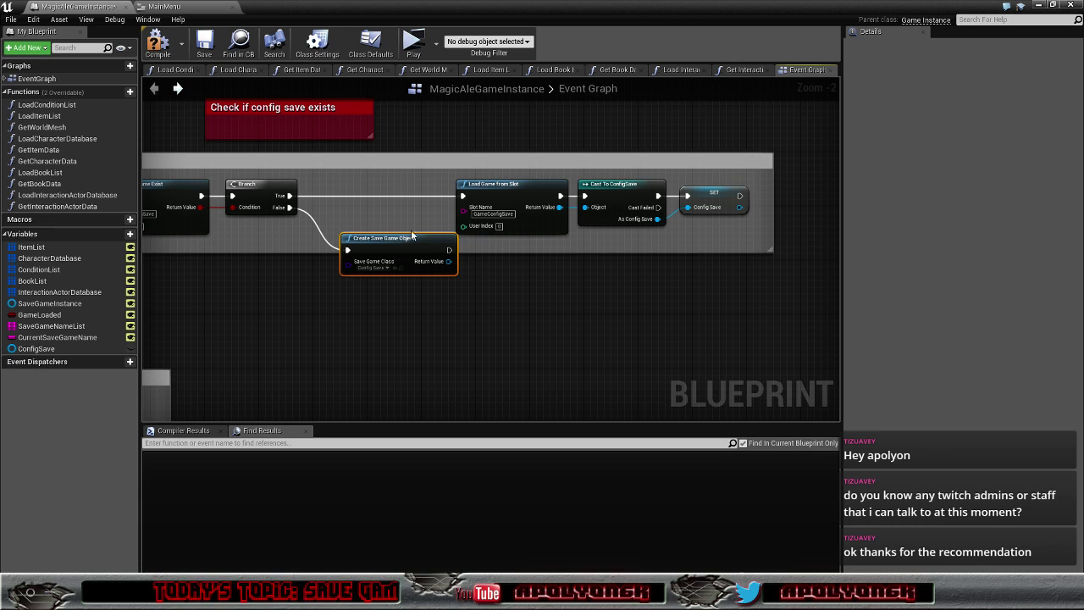
- Move the Initialize Game comment box up and pull the red config-save comment out above it
{"action": "scroll", "coordinate": [452, 252], "scroll_direction": "down", "scroll_amount": 2}
{"action": "scroll", "coordinate": [453, 252], "scroll_direction": "down", "scroll_amount": 2}
{"action": "scroll", "coordinate": [453, 252], "scroll_direction": "down", "scroll_amount": 1}
{"action": "scroll", "coordinate": [474, 267], "scroll_direction": "up", "scroll_amount": 1}
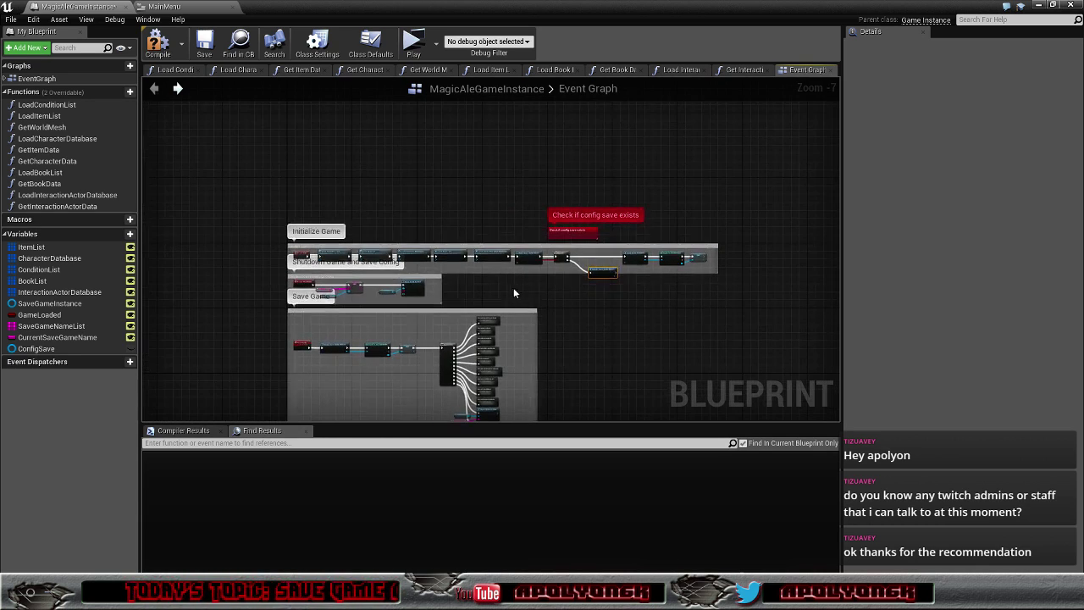
{"action": "scroll", "coordinate": [513, 287], "scroll_direction": "up", "scroll_amount": 2}
{"action": "right_click_drag", "start_coordinate": [199, 191], "coordinate": [425, 223]}
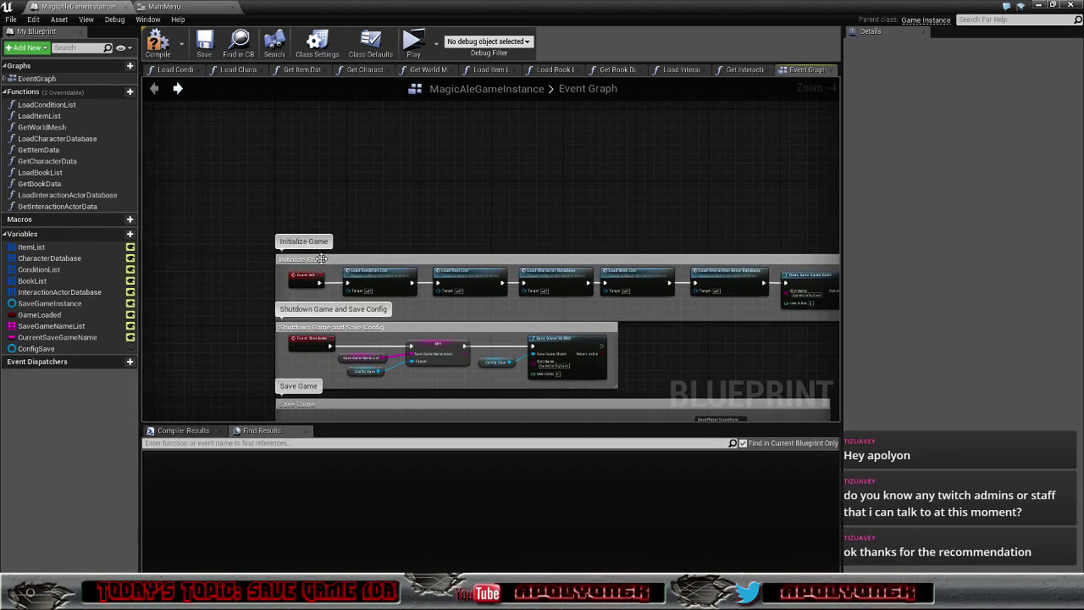
{"action": "left_click_drag", "start_coordinate": [322, 260], "coordinate": [321, 189]}
{"action": "right_click_drag", "start_coordinate": [492, 296], "coordinate": [242, 299]}
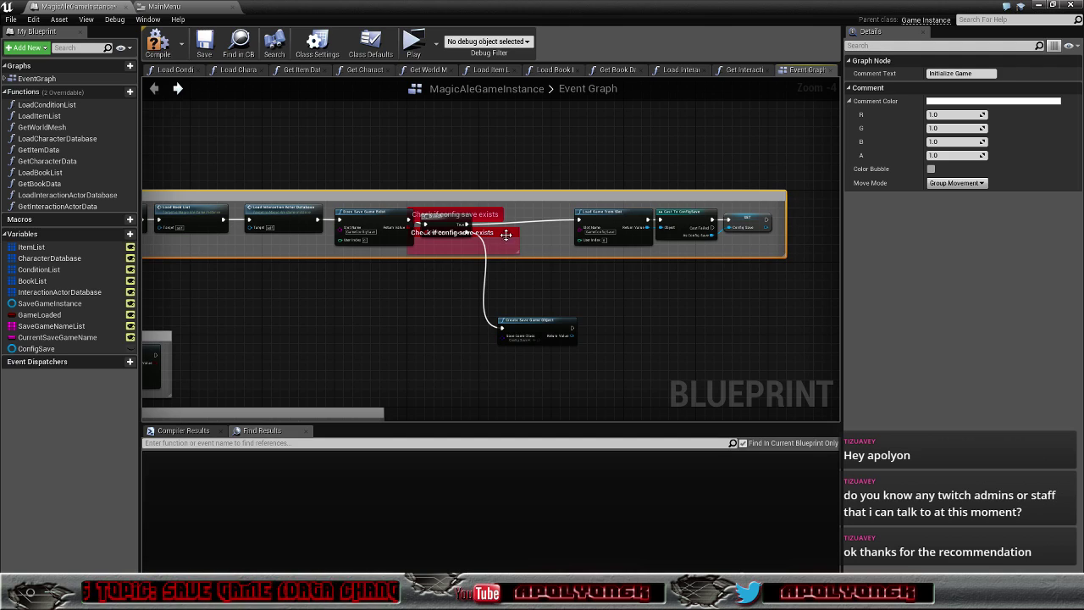
{"action": "left_click_drag", "start_coordinate": [506, 232], "coordinate": [564, 155]}
- Make the comment box taller and shift the Load Game, Cast To ConfigSave and SET nodes left
{"action": "scroll", "coordinate": [575, 280], "scroll_direction": "up", "scroll_amount": 3}
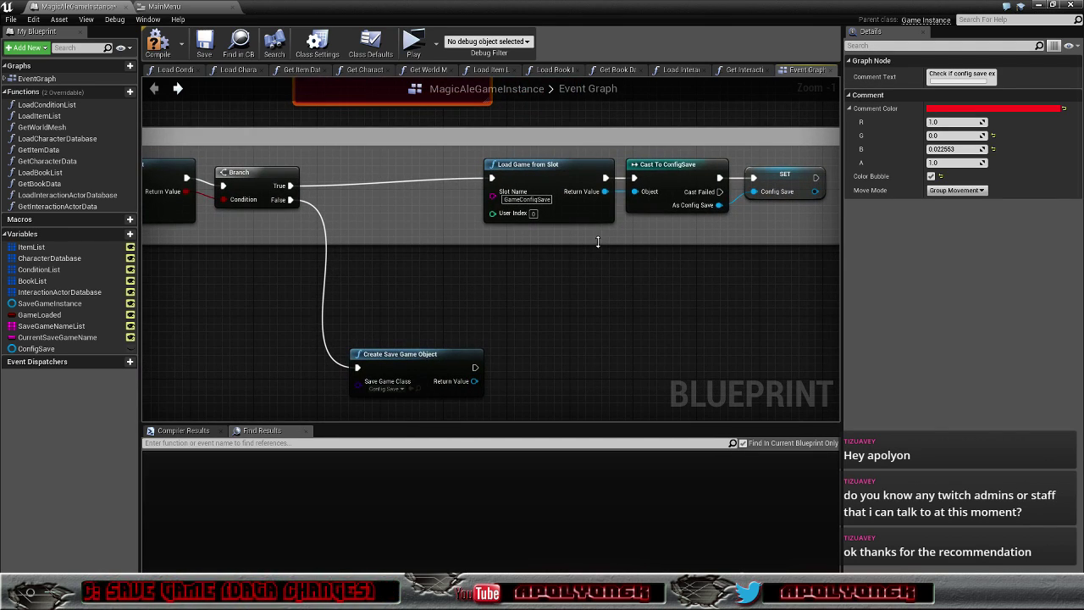
{"action": "left_click_drag", "start_coordinate": [598, 244], "coordinate": [603, 315]}
{"action": "right_click_drag", "start_coordinate": [684, 253], "coordinate": [587, 280]}
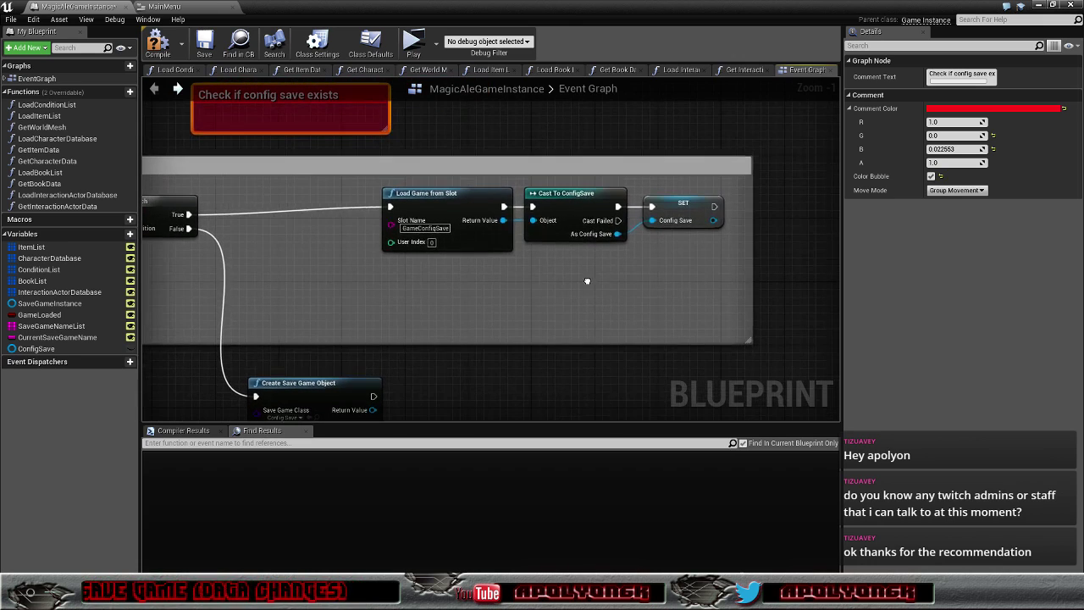
{"action": "mouse_move", "coordinate": [707, 260]}
{"action": "left_mouse_down"}
{"action": "mouse_move", "coordinate": [475, 195]}
{"action": "mouse_move", "coordinate": [340, 205]}
{"action": "left_mouse_up"}
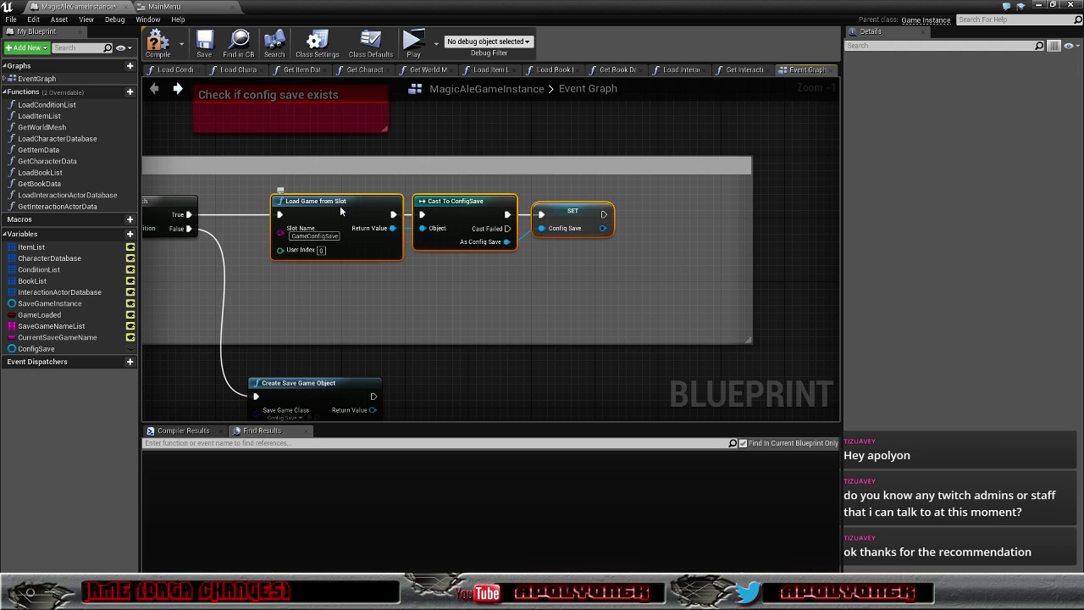
- Move Create Save Game Object up beside Load Game from Slot
{"action": "right_click_drag", "start_coordinate": [351, 254], "coordinate": [435, 324]}
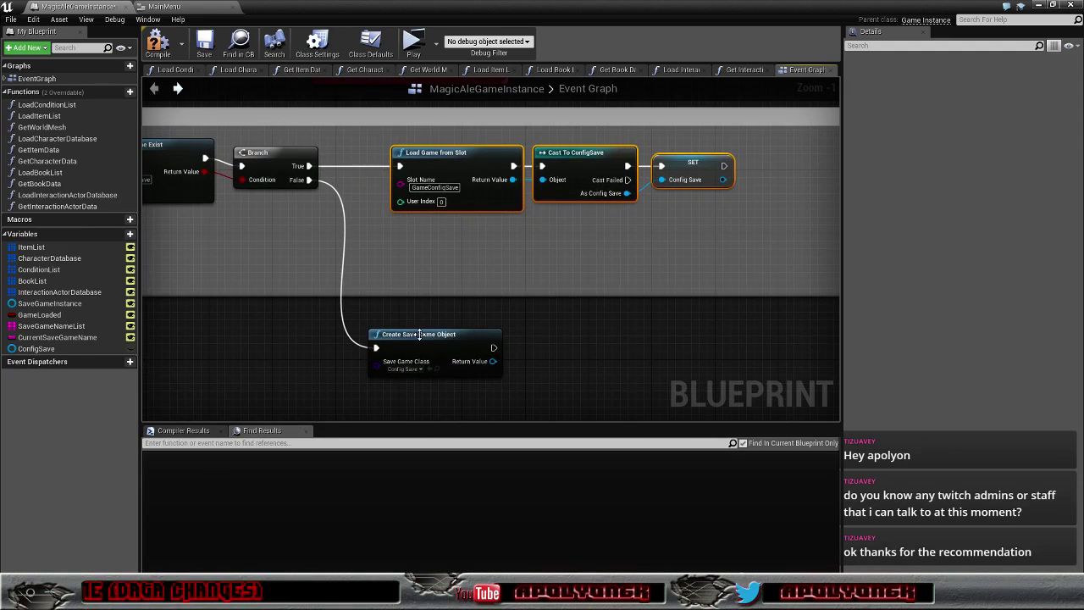
{"action": "left_click_drag", "start_coordinate": [419, 334], "coordinate": [439, 243]}
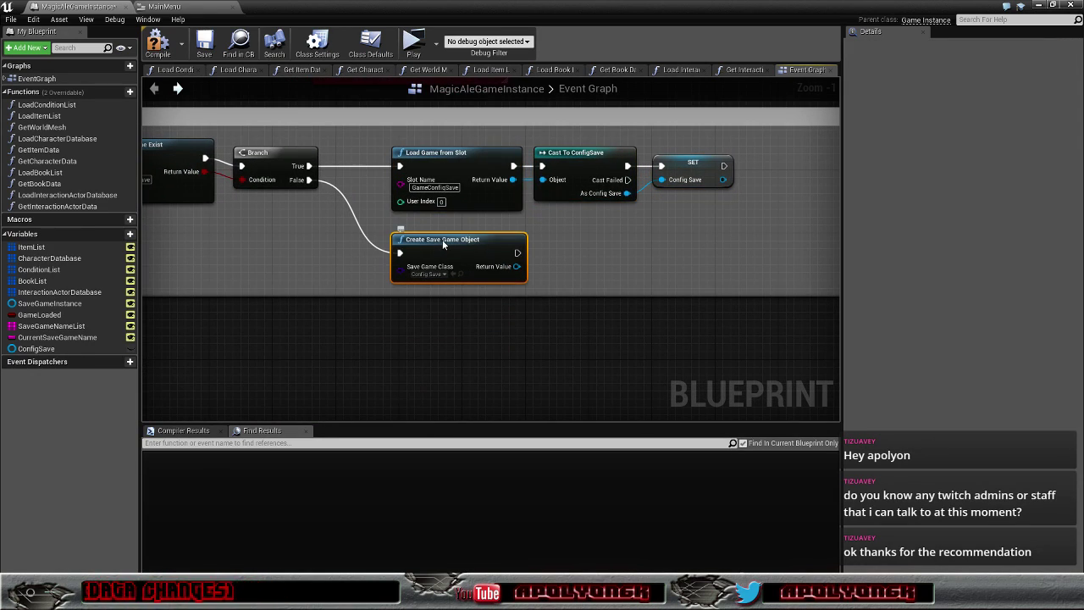
{"action": "right_click_drag", "start_coordinate": [441, 244], "coordinate": [431, 296]}
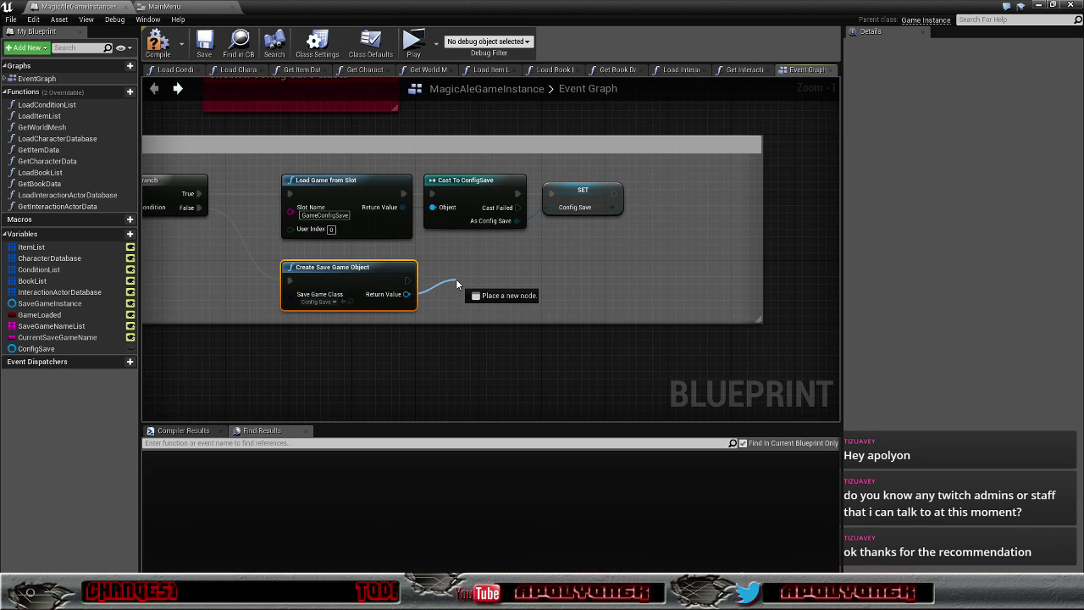
{"action": "left_click_drag", "start_coordinate": [406, 293], "coordinate": [455, 279]}
{"action": "type", "text": "cat"}
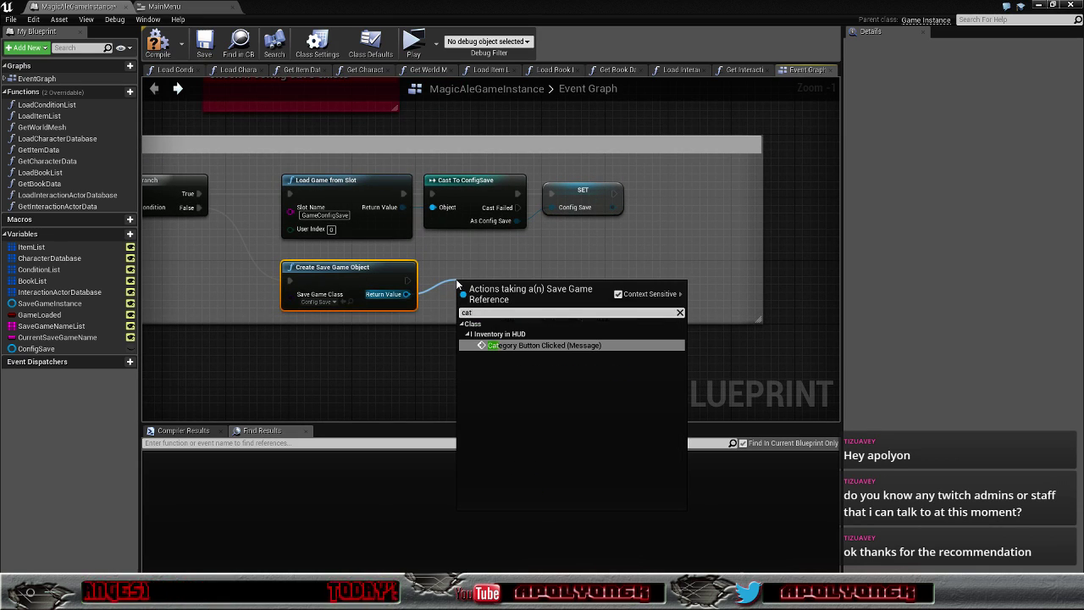
{"action": "key", "text": "Escape"}
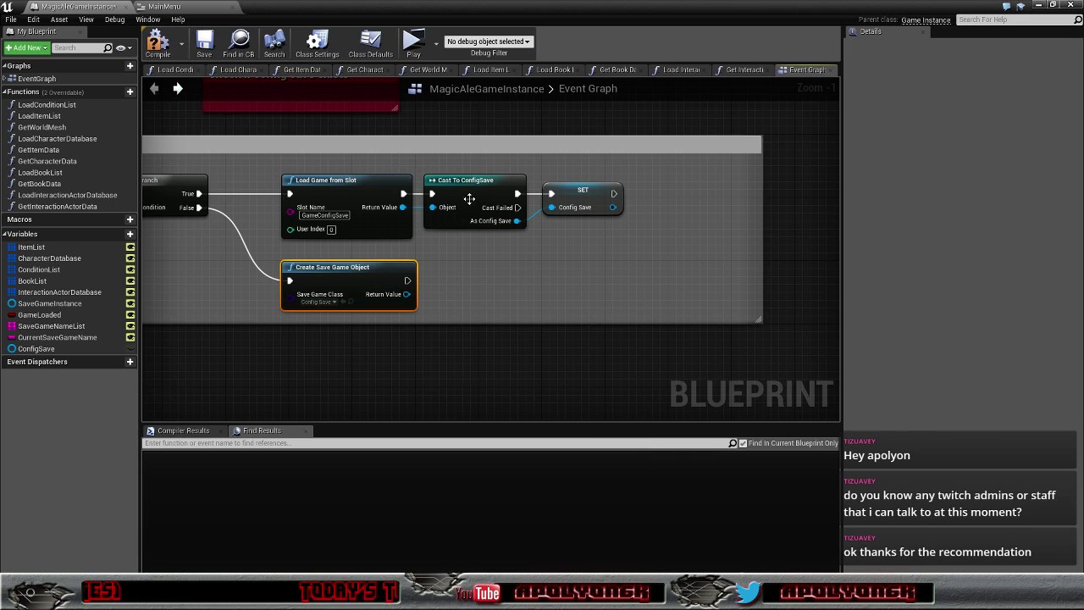
- Duplicate Cast To ConfigSave and SET, feeding the new save object into the duplicate cast
{"action": "left_click", "coordinate": [467, 197]}
{"action": "left_click", "coordinate": [581, 195], "text": "ctrl"}
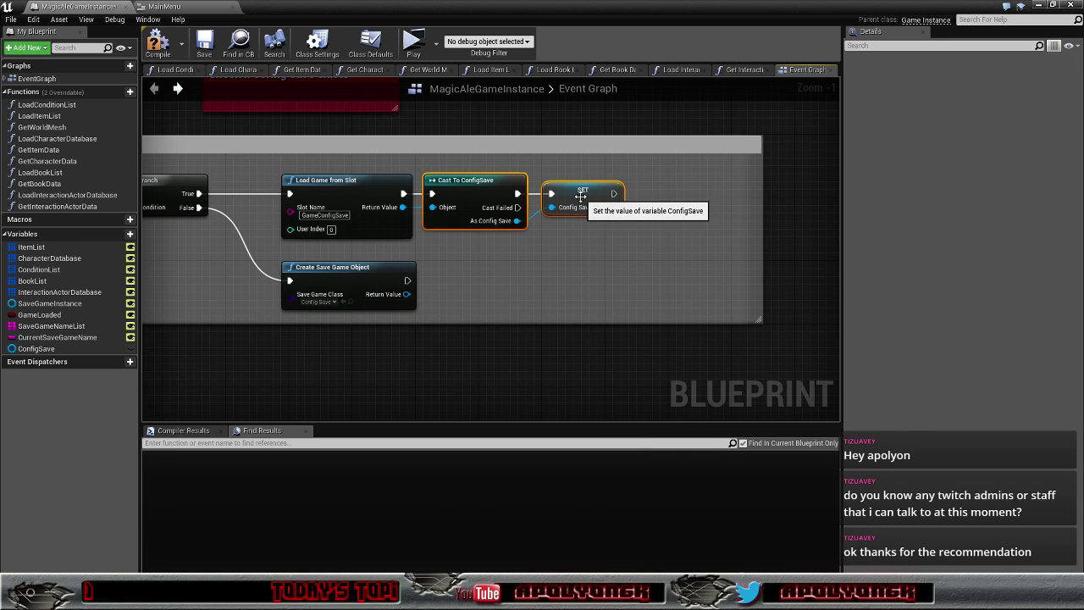
{"action": "key", "text": "ctrl+w"}
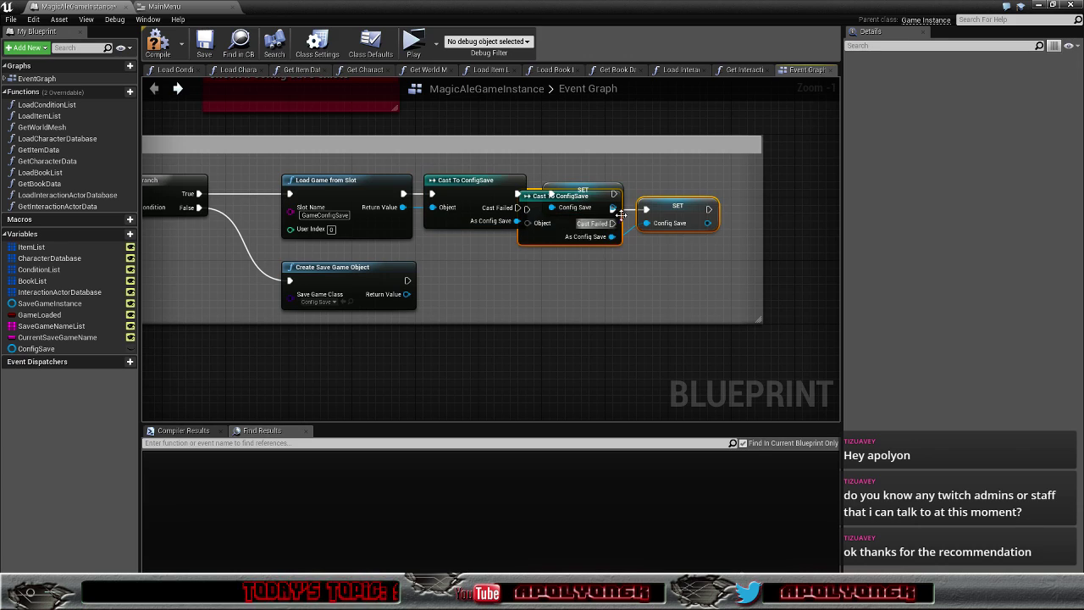
{"action": "left_click_drag", "start_coordinate": [550, 240], "coordinate": [463, 310]}
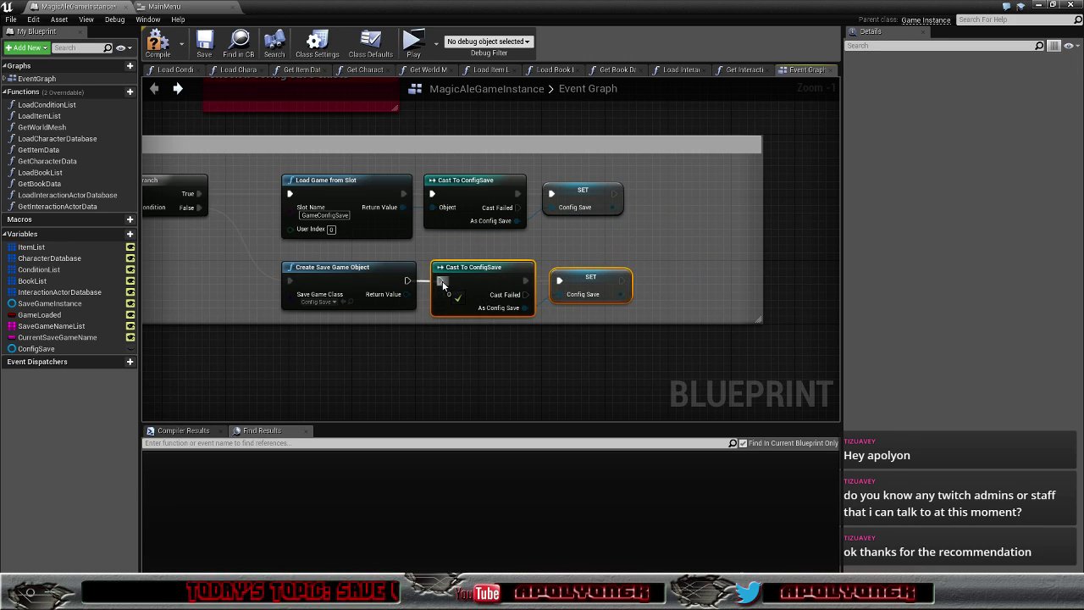
{"action": "left_click_drag", "start_coordinate": [407, 293], "coordinate": [441, 295]}
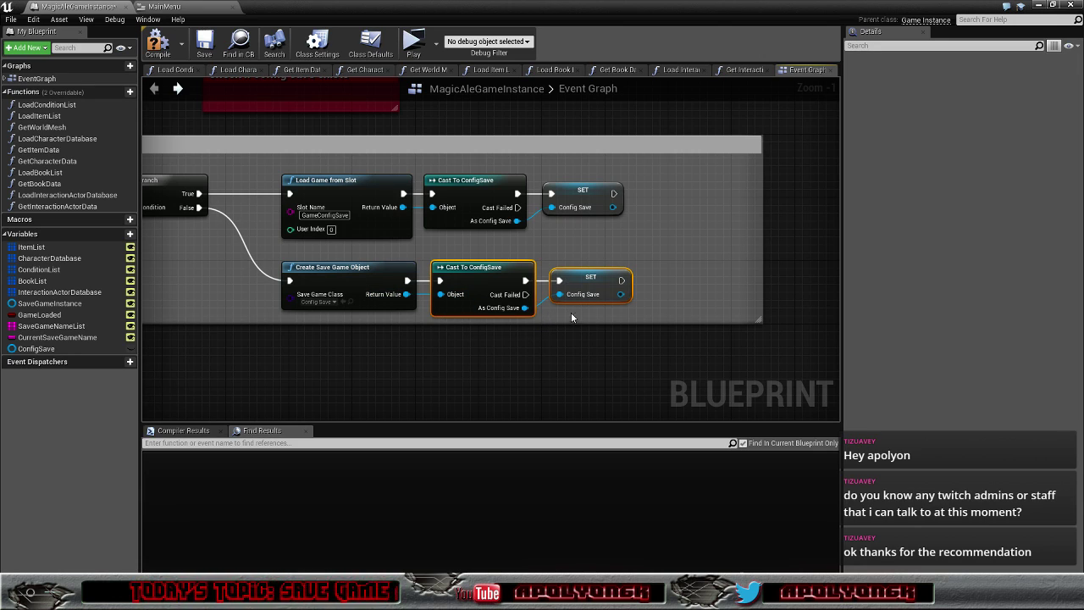
- Raise the three False-branch nodes slightly
{"action": "scroll", "coordinate": [581, 240], "scroll_direction": "down", "scroll_amount": 1}
{"action": "right_click_drag", "start_coordinate": [590, 234], "coordinate": [635, 235]}
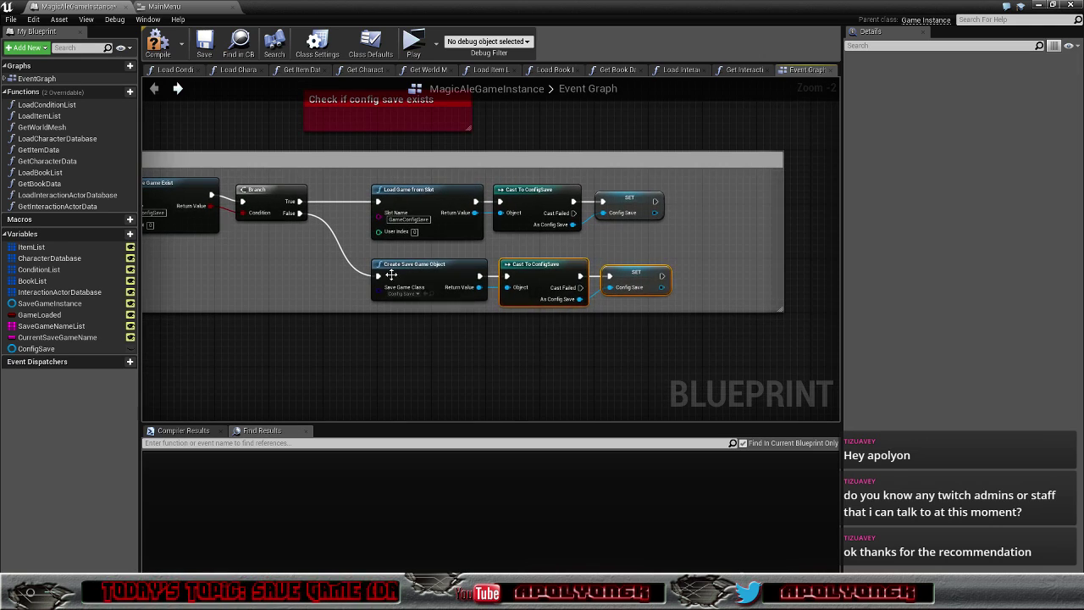
{"action": "left_click_drag", "start_coordinate": [411, 271], "coordinate": [412, 265]}
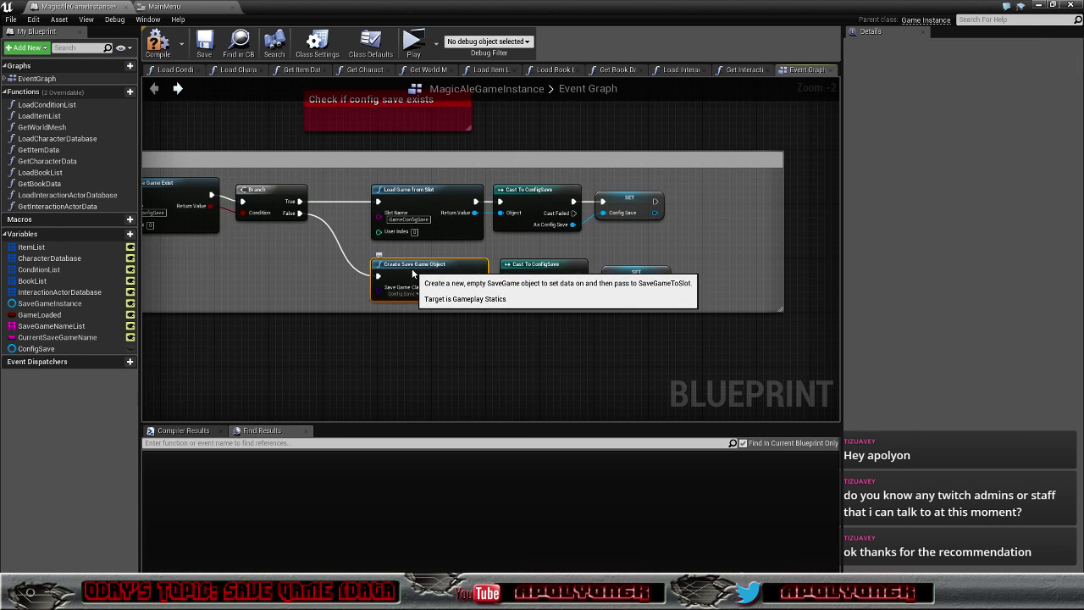
{"action": "key", "text": "ctrl+z"}
{"action": "left_click_drag", "start_coordinate": [675, 298], "coordinate": [424, 269]}
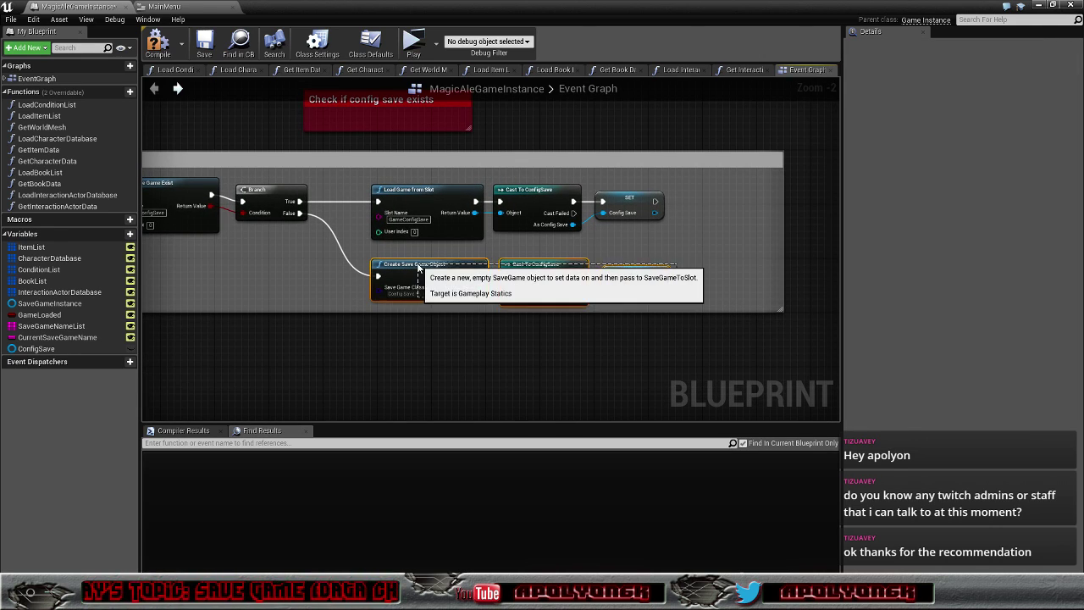
{"action": "left_click_drag", "start_coordinate": [521, 271], "coordinate": [523, 264]}
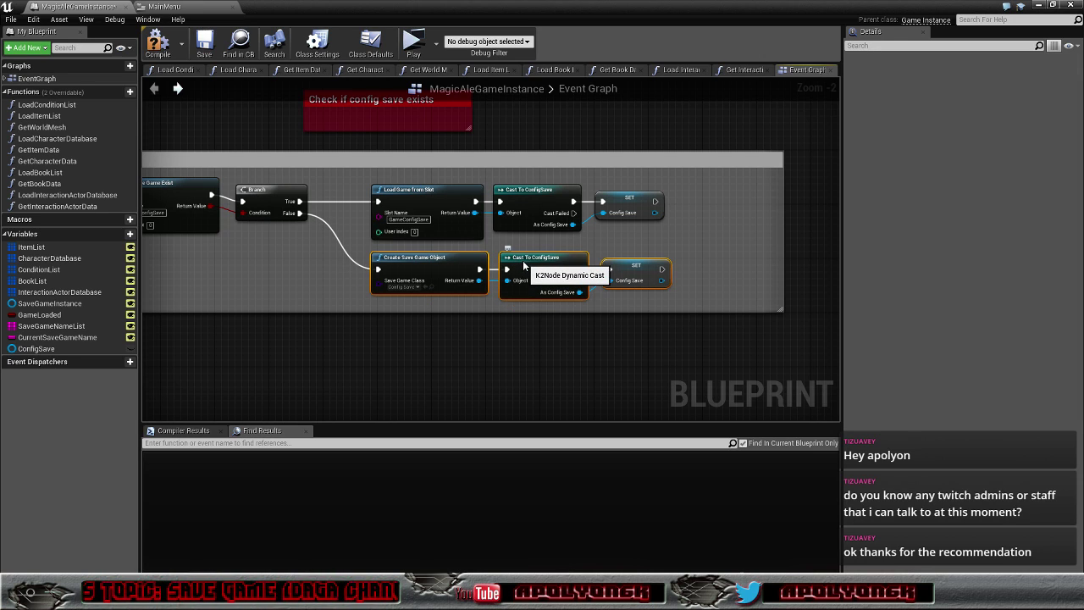
- Move the six save-config nodes further left inside the Check if config save exists comment
{"action": "mouse_move", "coordinate": [270, 283]}
{"action": "right_mouse_down"}
{"action": "mouse_move", "coordinate": [391, 282]}
{"action": "mouse_move", "coordinate": [408, 297]}
{"action": "right_mouse_up"}
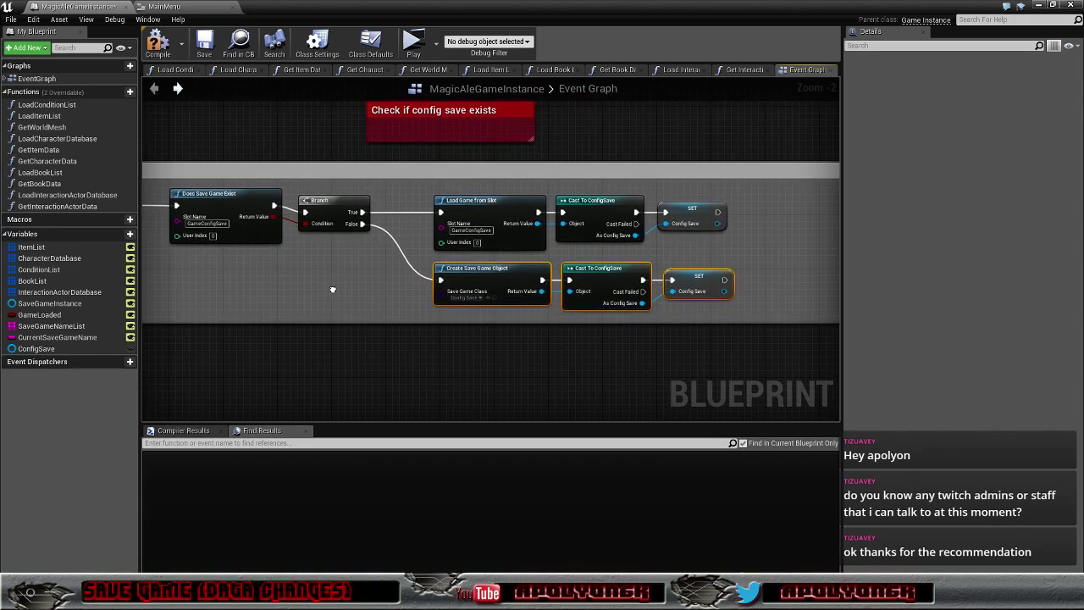
{"action": "right_click_drag", "start_coordinate": [365, 291], "coordinate": [827, 202]}
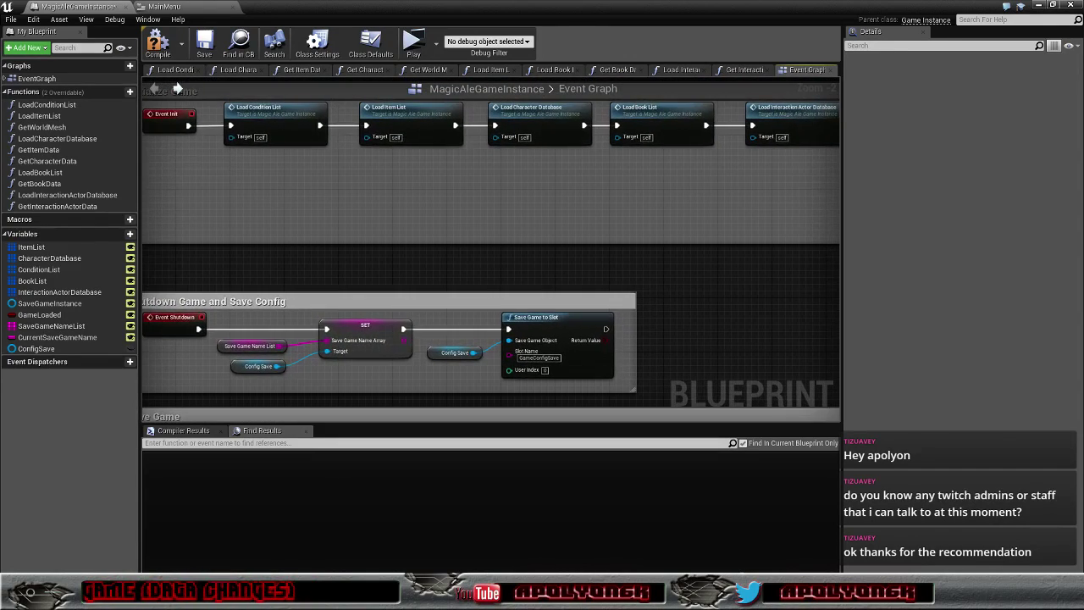
{"action": "right_click_drag", "start_coordinate": [254, 211], "coordinate": [341, 282]}
{"action": "left_click_drag", "start_coordinate": [342, 282], "coordinate": [281, 283]}
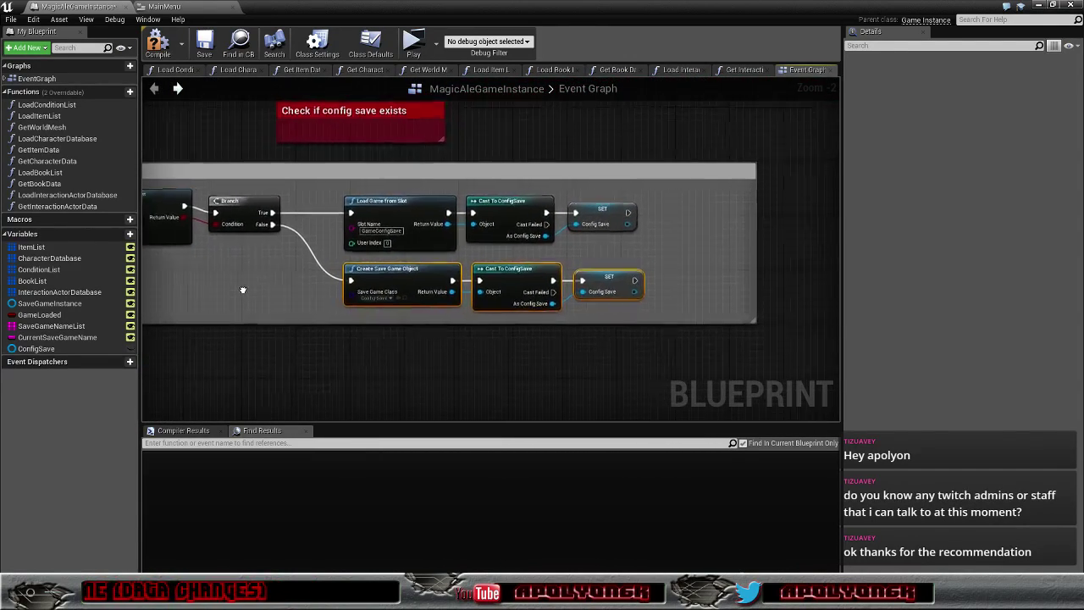
{"action": "right_click_drag", "start_coordinate": [281, 283], "coordinate": [212, 297]}
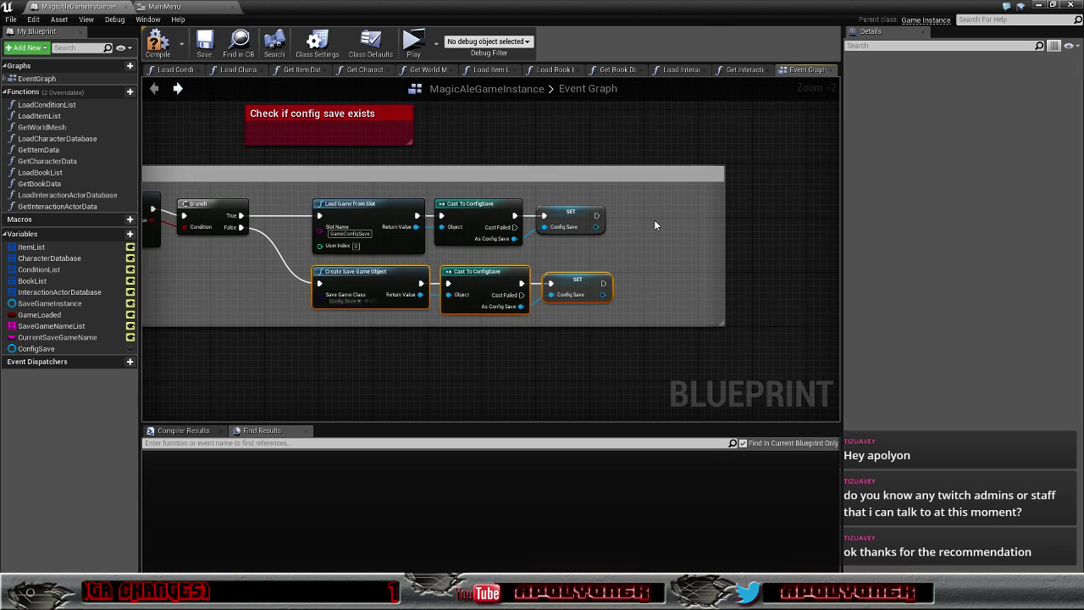
{"action": "left_click", "coordinate": [641, 243]}
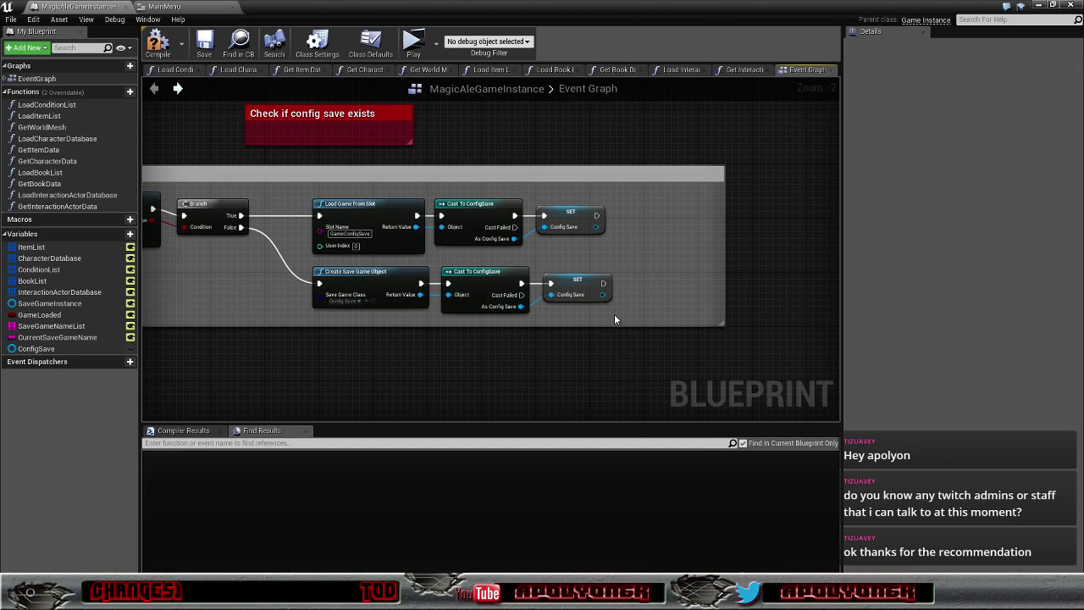
{"action": "left_click_drag", "start_coordinate": [614, 320], "coordinate": [310, 197]}
{"action": "left_click_drag", "start_coordinate": [365, 218], "coordinate": [325, 218]}
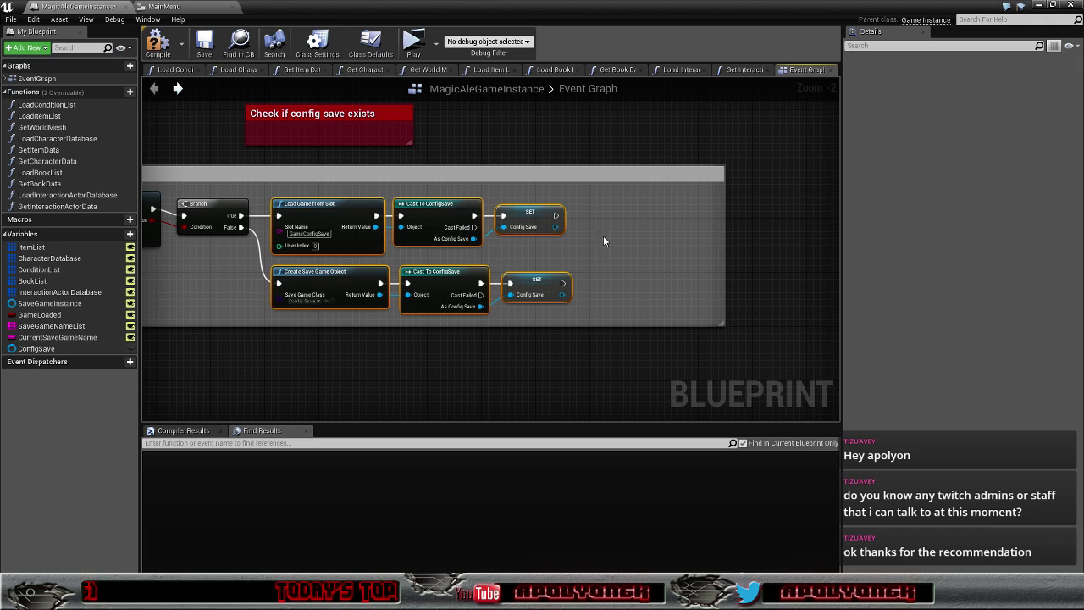
- Pan across the graph to review the initialization and Shutdown Game sections
{"action": "right_click_drag", "start_coordinate": [603, 243], "coordinate": [598, 215]}
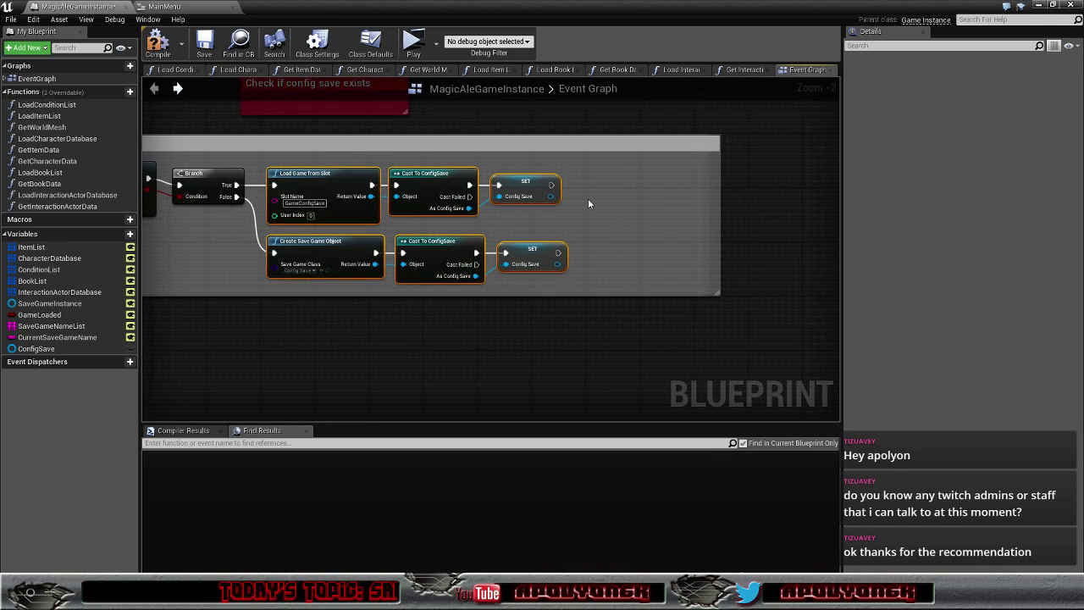
{"action": "left_click", "coordinate": [586, 213]}
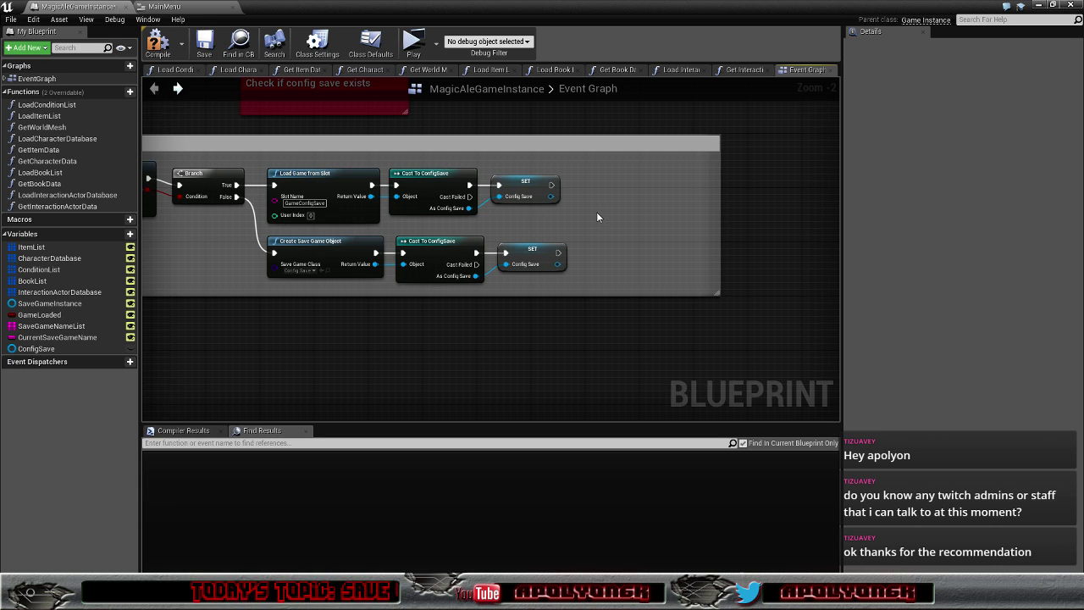
{"action": "right_click_drag", "start_coordinate": [584, 223], "coordinate": [965, 195]}
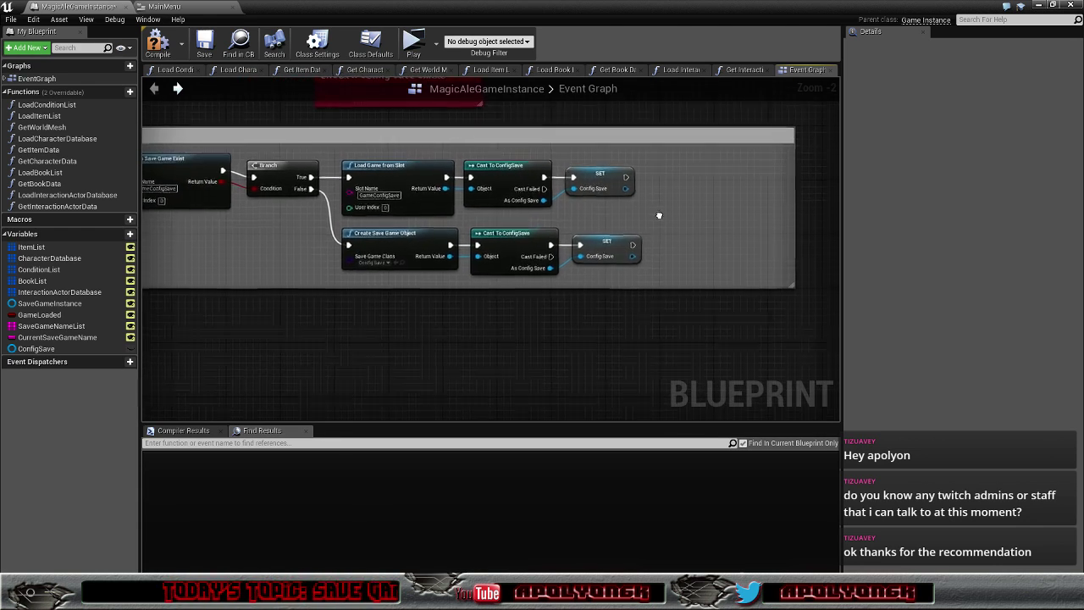
{"action": "right_click_drag", "start_coordinate": [492, 254], "coordinate": [582, 206]}
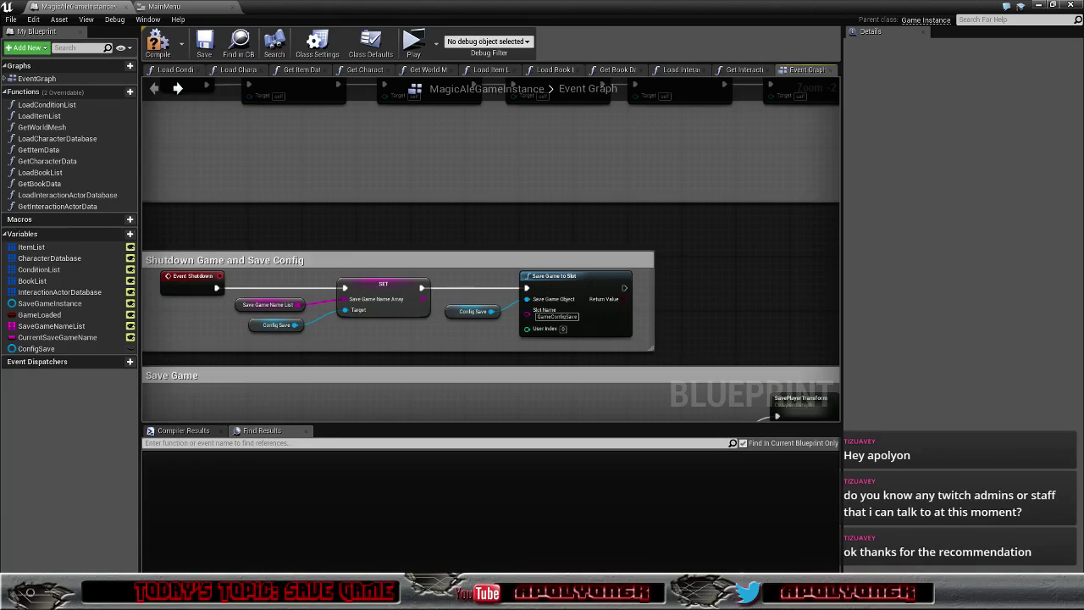
{"action": "right_click_drag", "start_coordinate": [582, 207], "coordinate": [562, 211]}
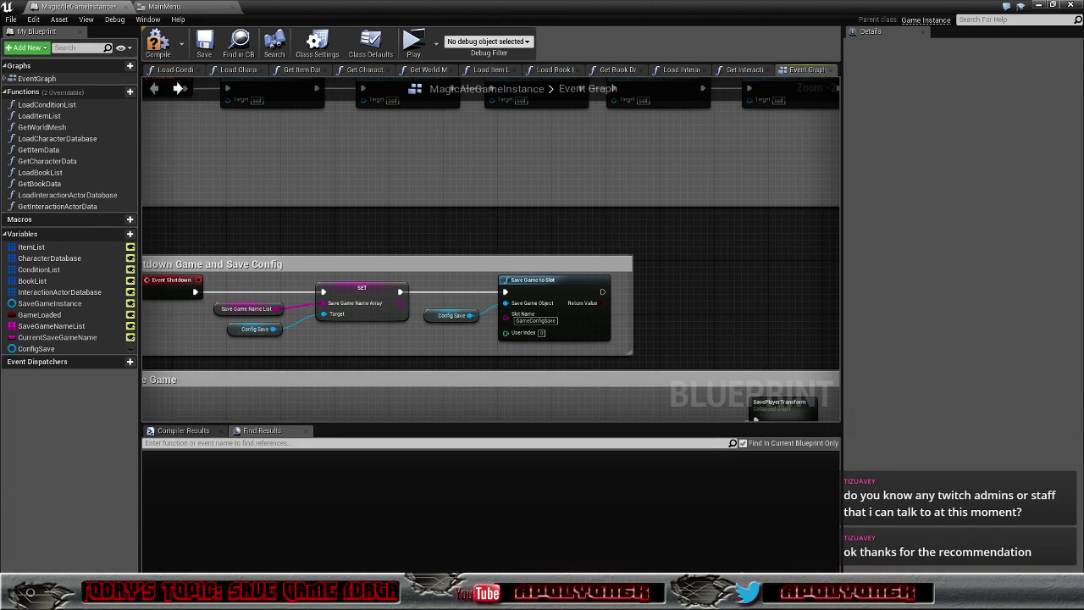
{"action": "mouse_move", "coordinate": [562, 211]}
{"action": "right_mouse_down"}
{"action": "mouse_move", "coordinate": [600, 187]}
{"action": "mouse_move", "coordinate": [537, 246]}
{"action": "mouse_move", "coordinate": [430, 221]}
{"action": "right_mouse_up"}
{"action": "scroll", "coordinate": [537, 246], "scroll_direction": "down", "scroll_amount": 3}
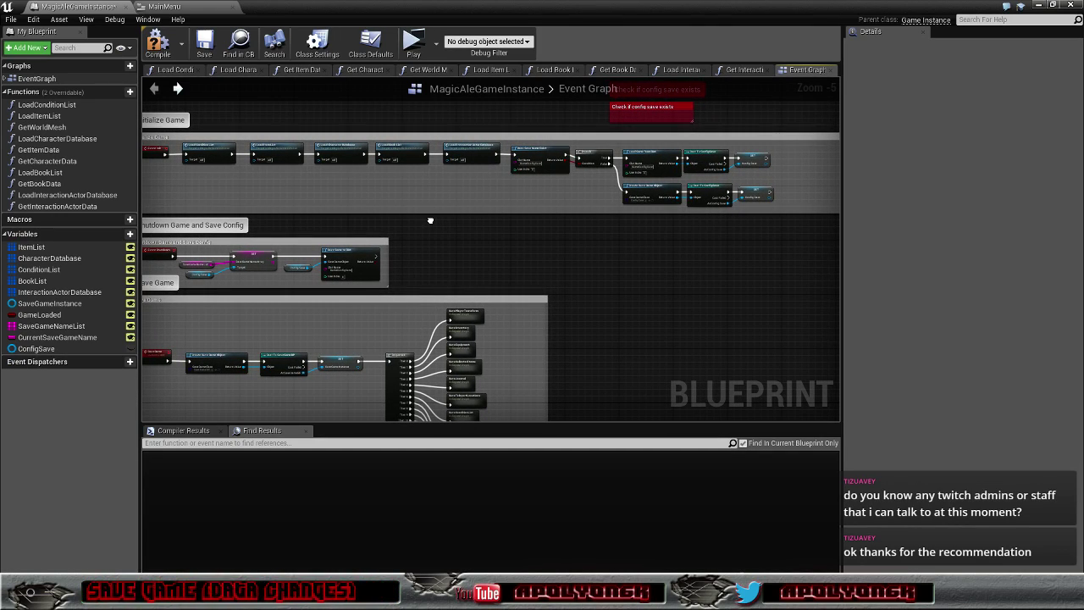
- Collapse the SET, Config Save and Save Game to Slot nodes into a macro named SaveConfig
{"action": "mouse_move", "coordinate": [431, 220]}
{"action": "right_mouse_down"}
{"action": "mouse_move", "coordinate": [327, 250]}
{"action": "mouse_move", "coordinate": [424, 244]}
{"action": "right_mouse_up"}
{"action": "scroll", "coordinate": [327, 250], "scroll_direction": "up", "scroll_amount": 4}
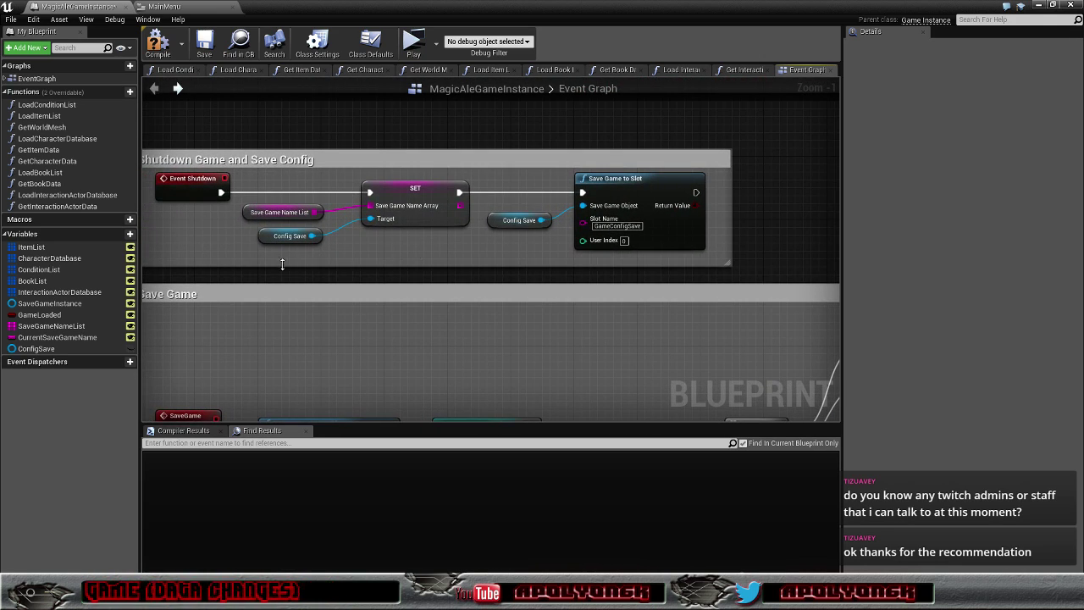
{"action": "left_click_drag", "start_coordinate": [243, 250], "coordinate": [717, 178]}
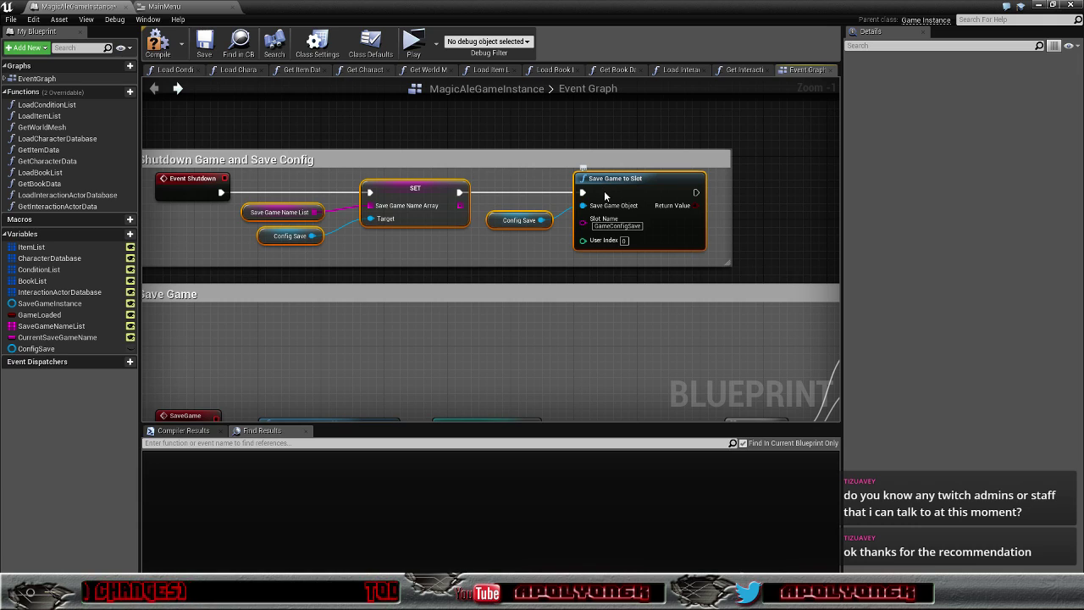
{"action": "right_click", "coordinate": [605, 196]}
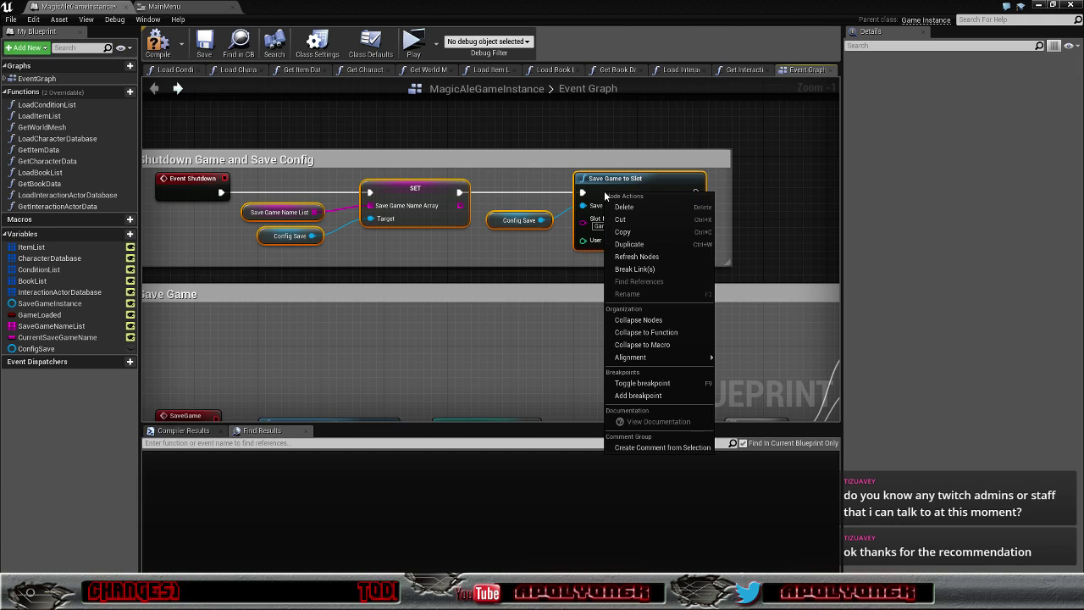
{"action": "left_click", "coordinate": [660, 347]}
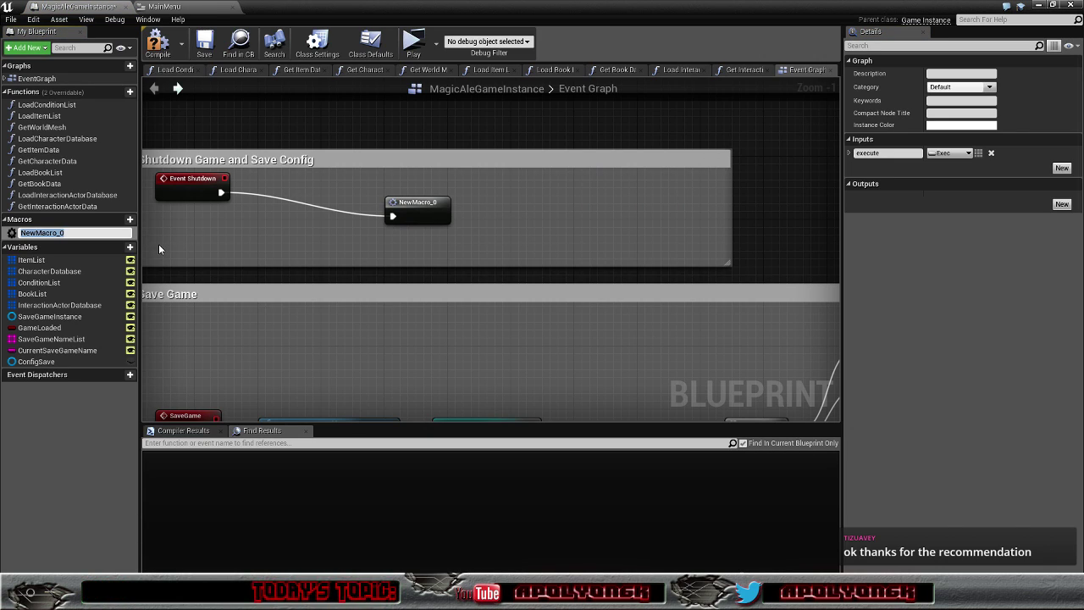
{"action": "type", "text": "Save"}
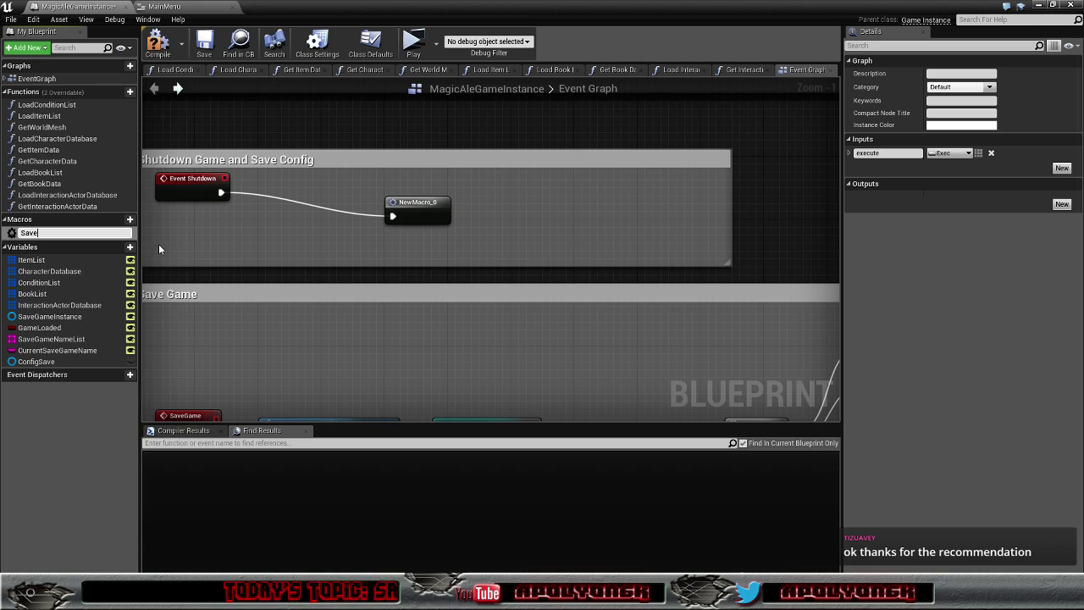
{"action": "type", "text": "Cofi"}
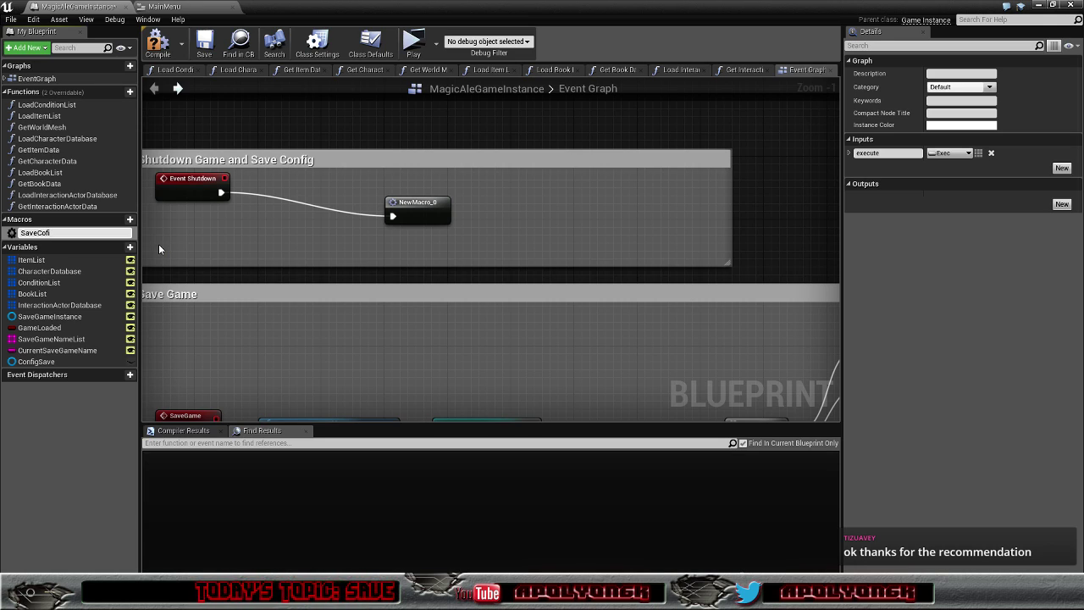
{"action": "key", "text": "BackSpace"}
{"action": "key", "text": "BackSpace"}
{"action": "type", "text": "n"}
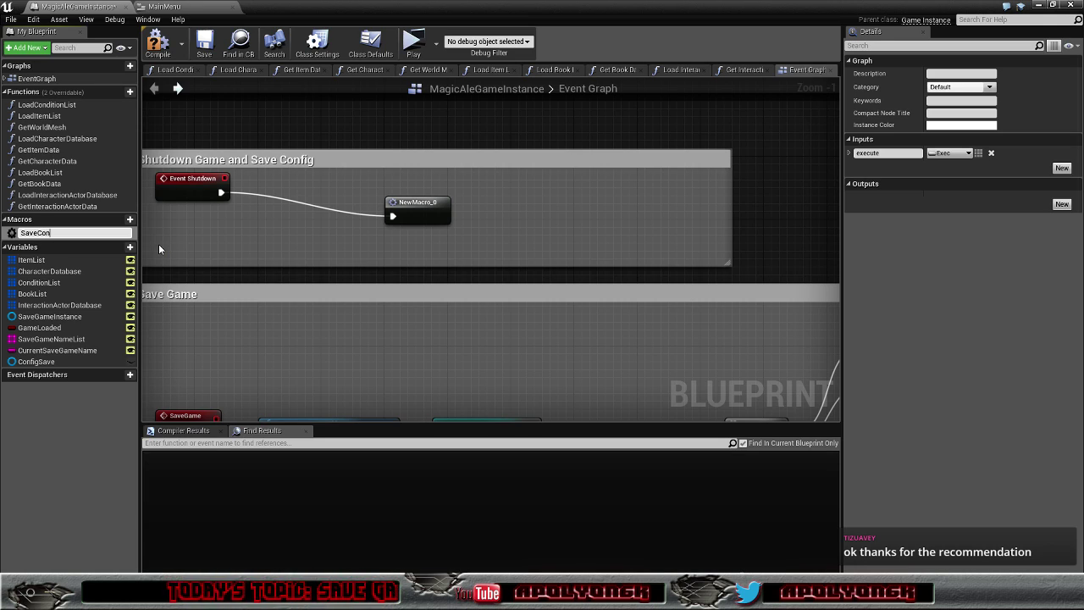
{"action": "type", "text": "fig"}
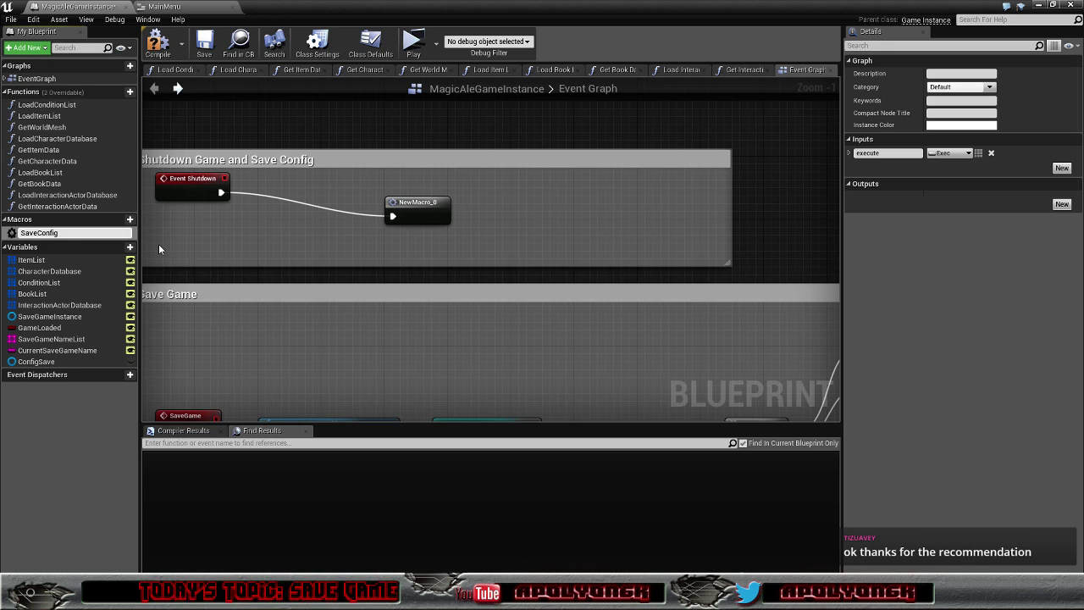
{"action": "key", "text": "Return"}
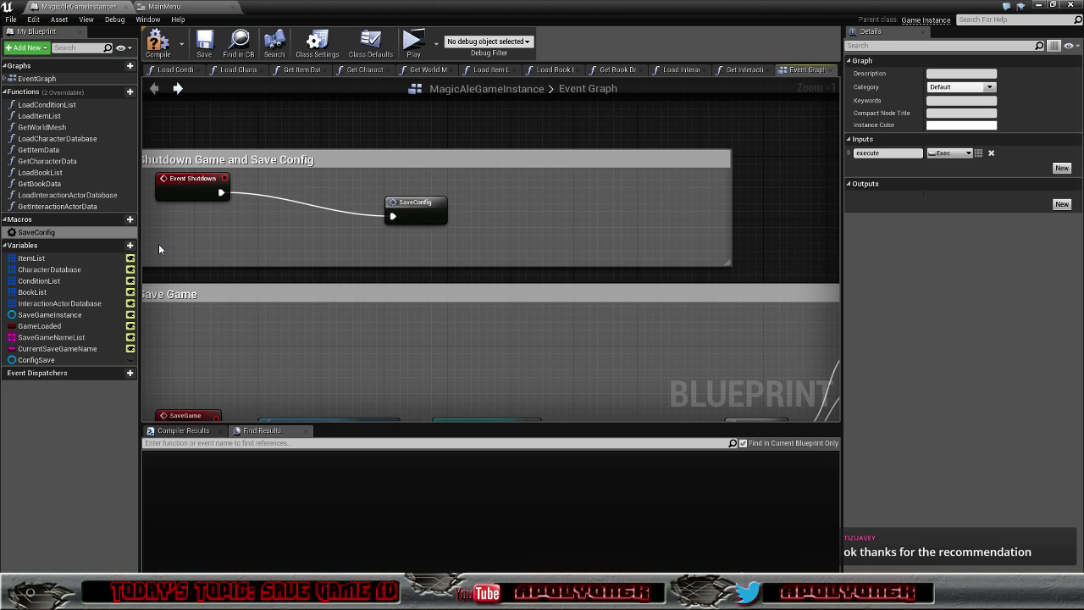
- Place SaveConfig beside Event Shutdown and shrink the shutdown comment box to fit
{"action": "scroll", "coordinate": [430, 193], "scroll_direction": "down", "scroll_amount": 2}
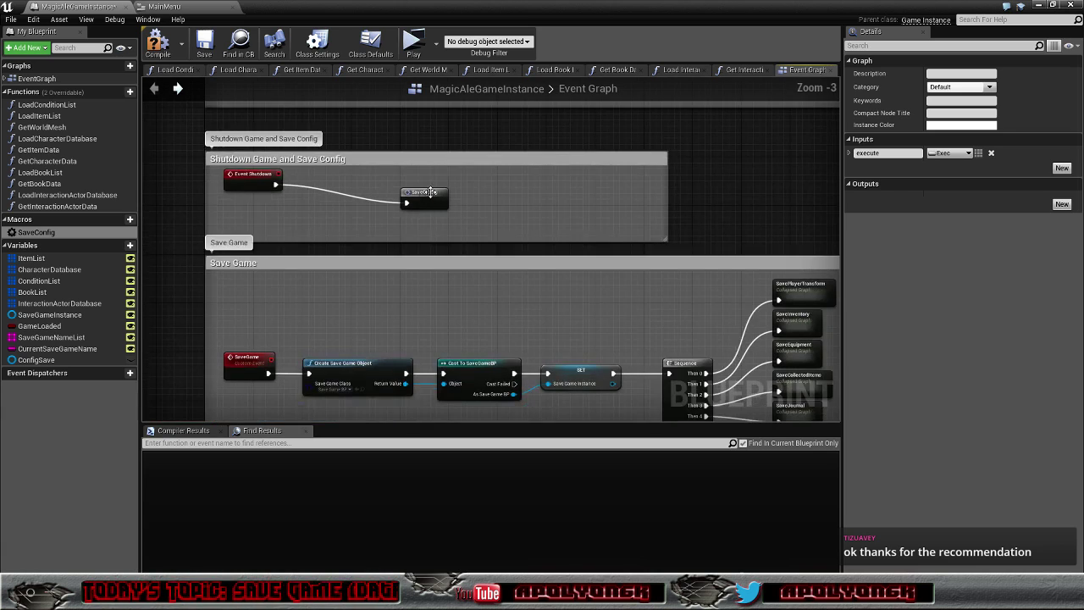
{"action": "left_click_drag", "start_coordinate": [415, 199], "coordinate": [311, 179]}
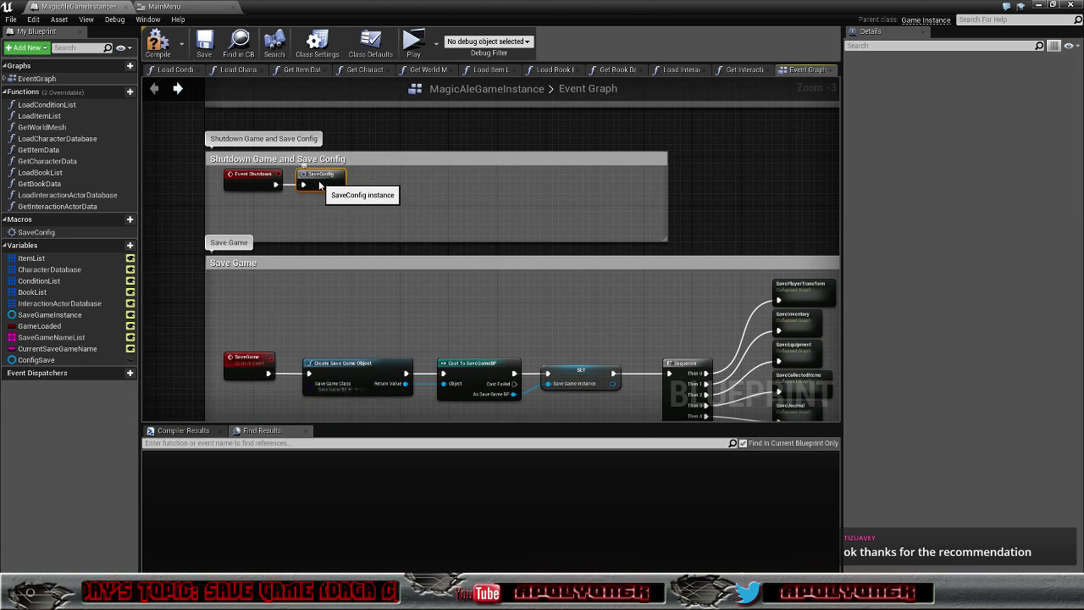
{"action": "left_click_drag", "start_coordinate": [314, 239], "coordinate": [312, 202]}
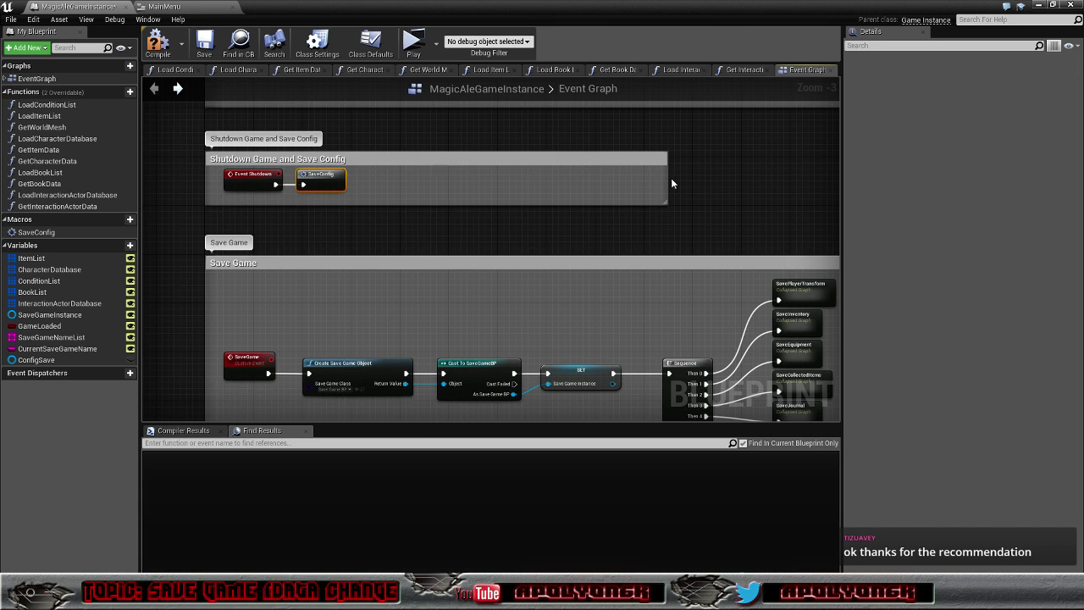
{"action": "left_click_drag", "start_coordinate": [666, 178], "coordinate": [362, 180]}
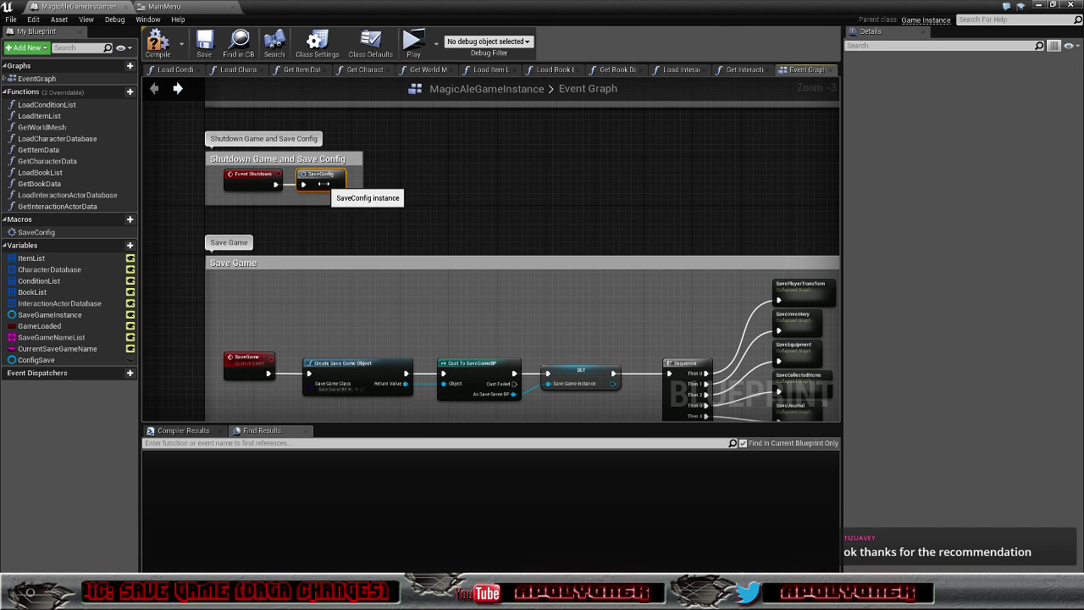
- Add a SaveConfig call after the False path's SET Config Save node and compile
{"action": "right_click_drag", "start_coordinate": [423, 174], "coordinate": [150, 296]}
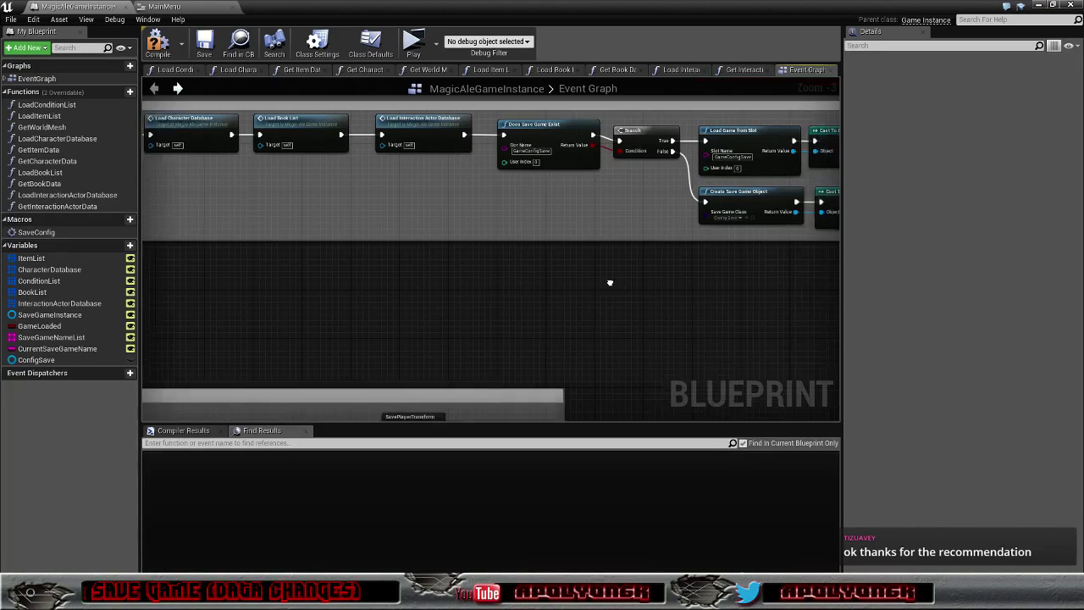
{"action": "right_click_drag", "start_coordinate": [631, 289], "coordinate": [459, 325]}
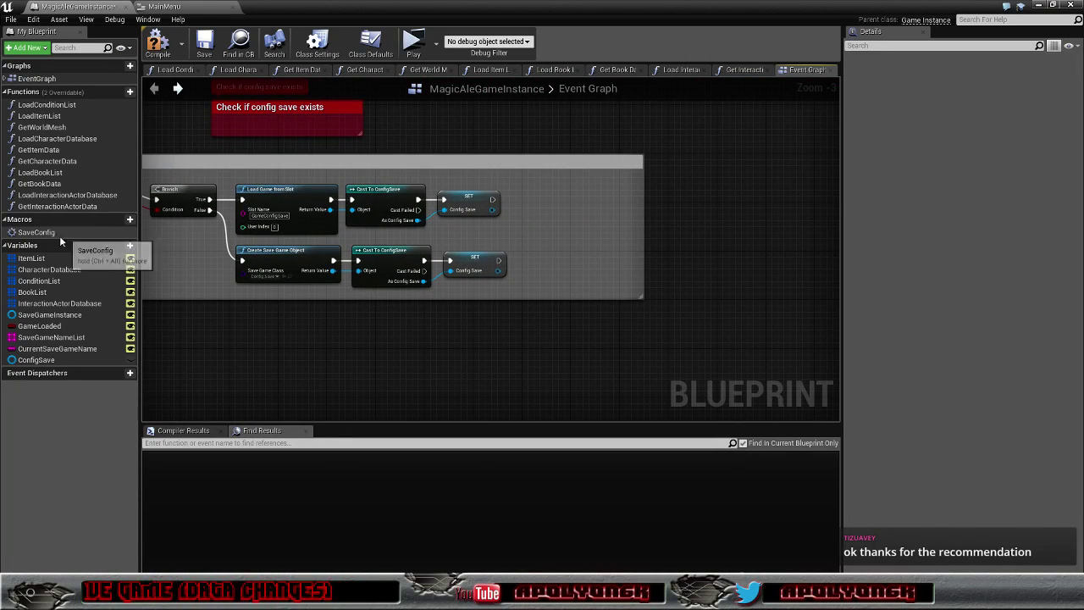
{"action": "mouse_move", "coordinate": [63, 233]}
{"action": "left_mouse_down"}
{"action": "mouse_move", "coordinate": [539, 251]}
{"action": "mouse_move", "coordinate": [509, 267]}
{"action": "mouse_move", "coordinate": [539, 261]}
{"action": "left_mouse_up"}
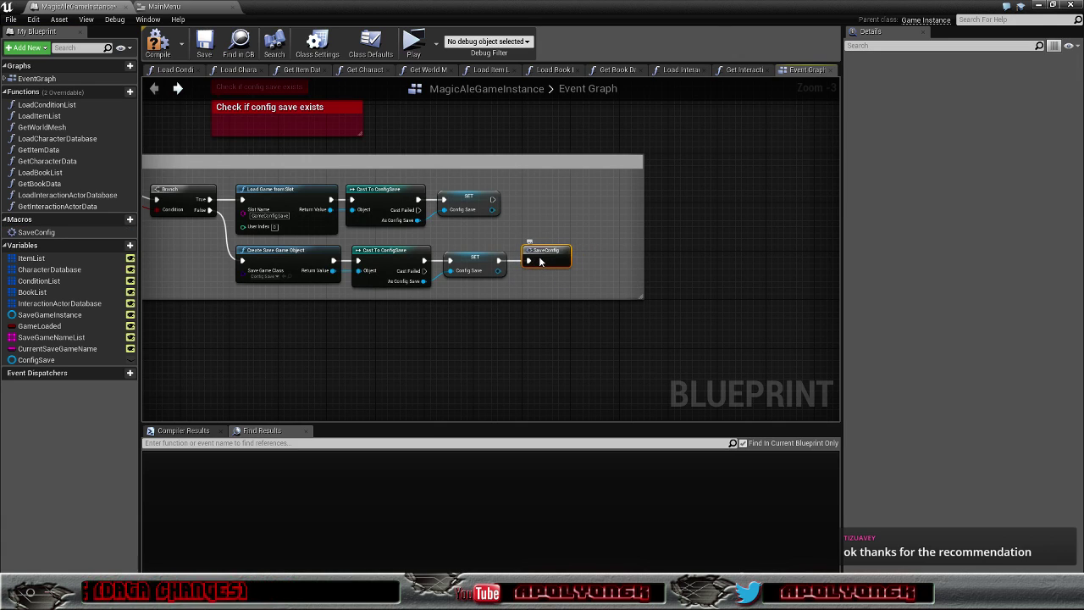
{"action": "right_click_drag", "start_coordinate": [542, 285], "coordinate": [619, 296]}
{"action": "scroll", "coordinate": [619, 297], "scroll_direction": "down", "scroll_amount": 1}
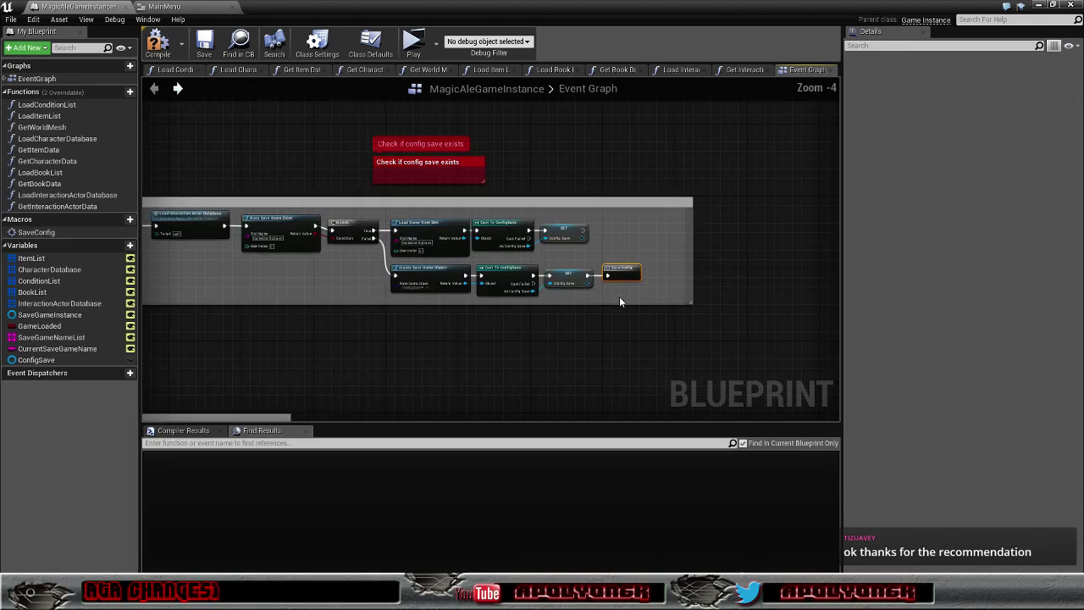
{"action": "scroll", "coordinate": [619, 296], "scroll_direction": "down", "scroll_amount": 1}
{"action": "mouse_move", "coordinate": [476, 324]}
{"action": "right_mouse_down"}
{"action": "mouse_move", "coordinate": [440, 301]}
{"action": "mouse_move", "coordinate": [503, 269]}
{"action": "mouse_move", "coordinate": [518, 274]}
{"action": "right_mouse_up"}
{"action": "left_click", "coordinate": [159, 43]}
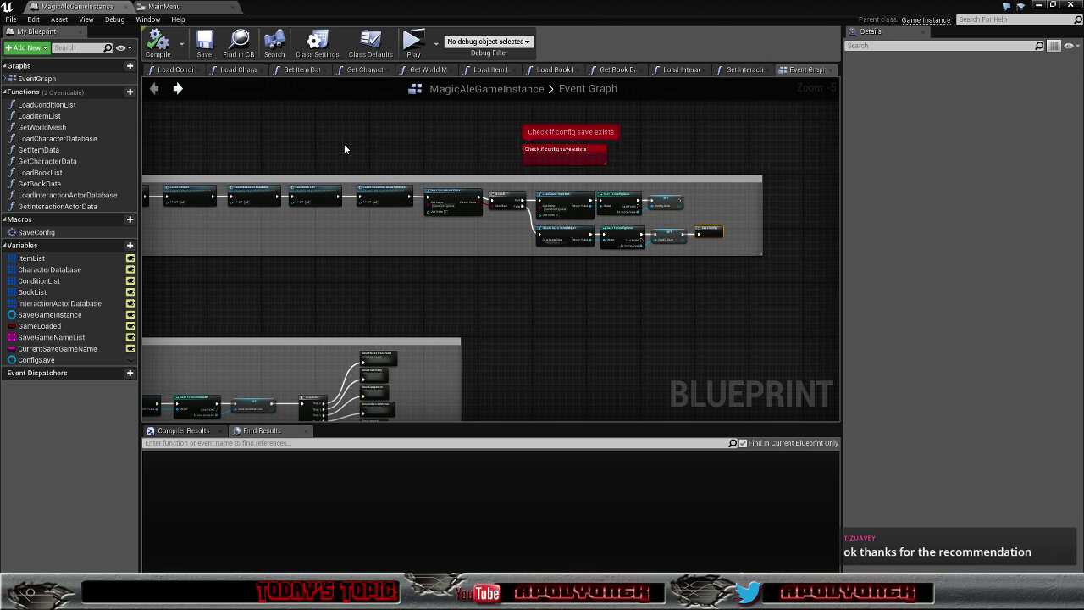
{"action": "scroll", "coordinate": [466, 143], "scroll_direction": "up", "scroll_amount": 1}
- Delete the red 'Check if config save exists' comment and minimize the Blueprint editor
{"action": "scroll", "coordinate": [470, 146], "scroll_direction": "up", "scroll_amount": 1}
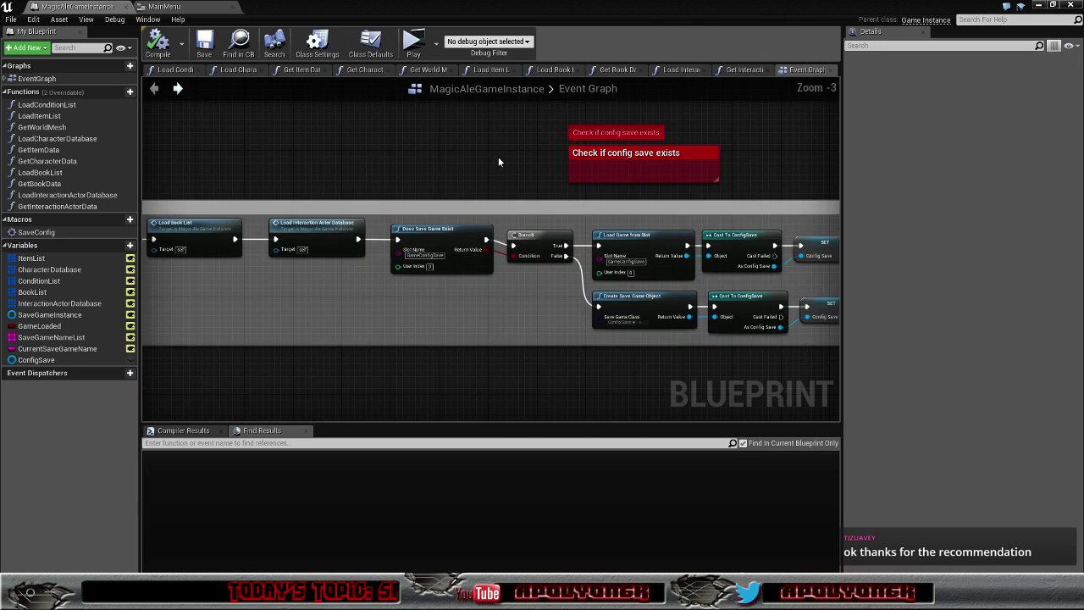
{"action": "mouse_move", "coordinate": [498, 157]}
{"action": "right_mouse_down"}
{"action": "mouse_move", "coordinate": [304, 133]}
{"action": "mouse_move", "coordinate": [756, 153]}
{"action": "mouse_move", "coordinate": [464, 146]}
{"action": "right_mouse_up"}
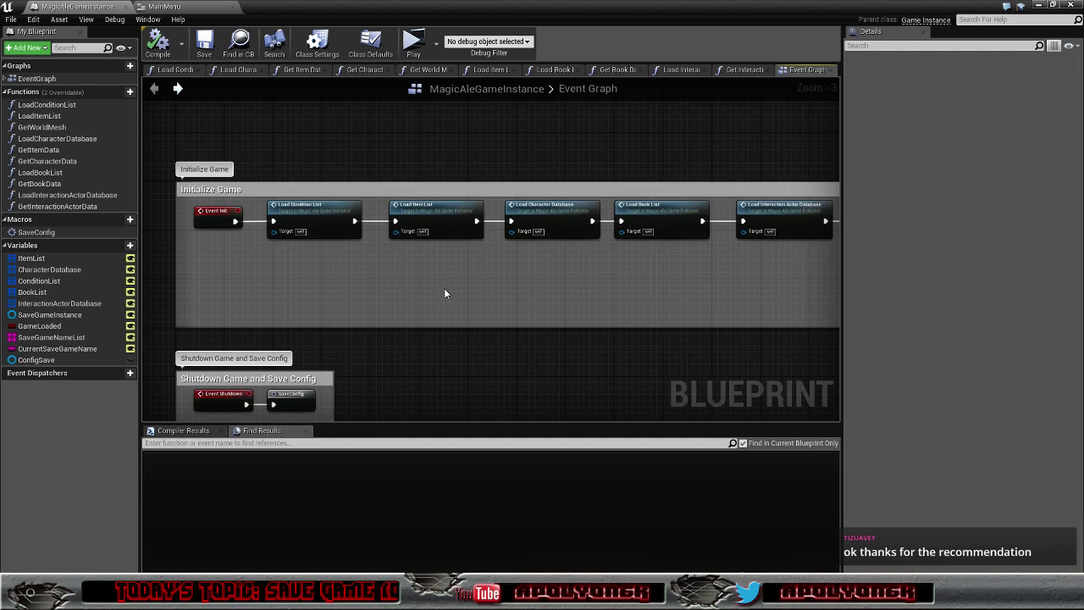
{"action": "scroll", "coordinate": [443, 293], "scroll_direction": "down", "scroll_amount": 1}
{"action": "scroll", "coordinate": [482, 298], "scroll_direction": "down", "scroll_amount": 1}
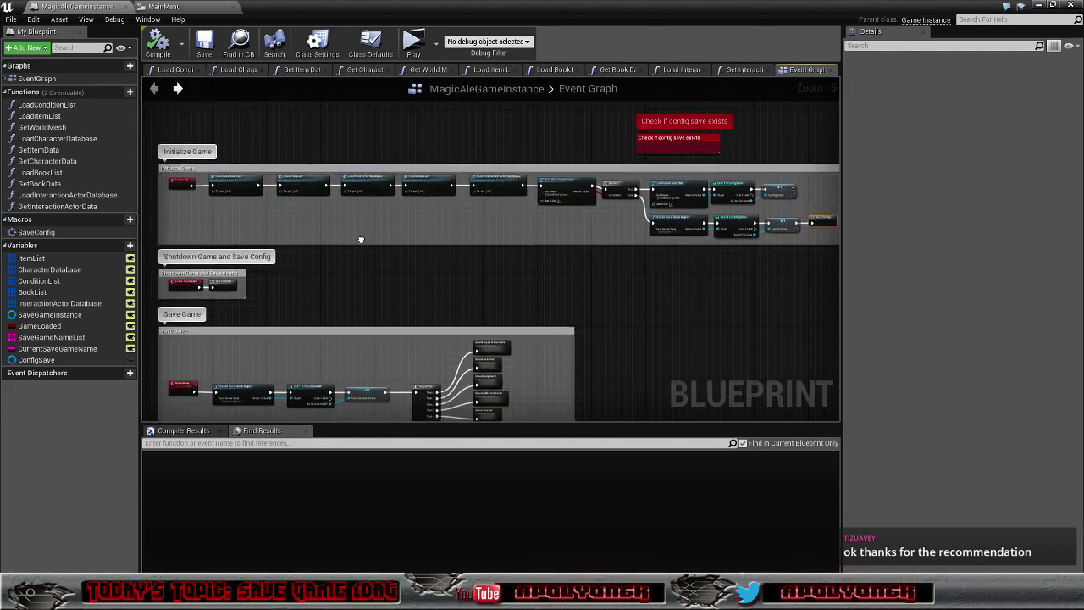
{"action": "mouse_move", "coordinate": [361, 240]}
{"action": "right_mouse_down"}
{"action": "mouse_move", "coordinate": [399, 90]}
{"action": "mouse_move", "coordinate": [260, 263]}
{"action": "right_mouse_up"}
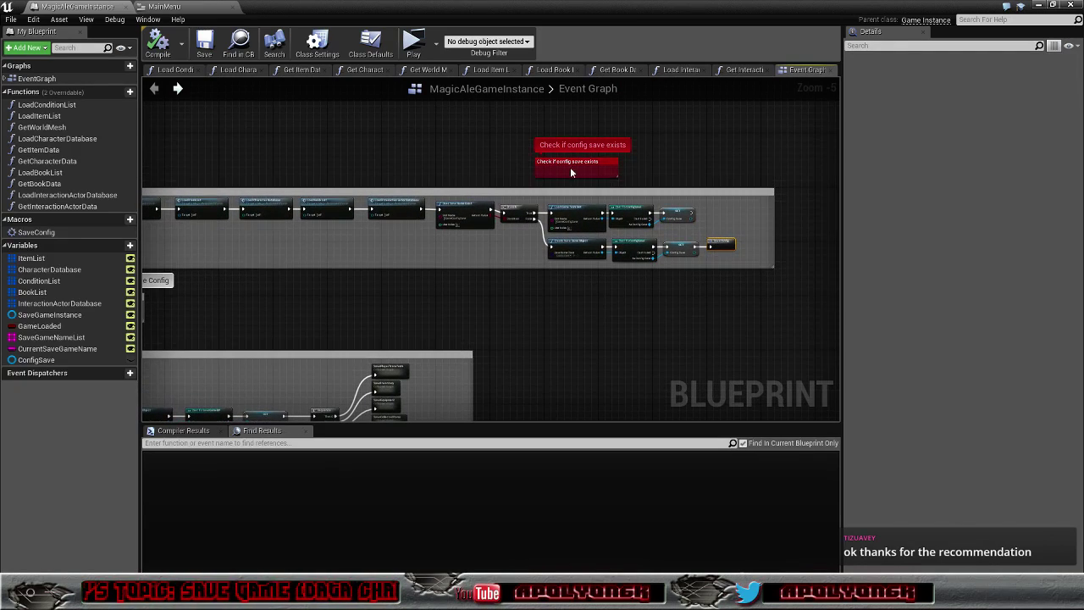
{"action": "left_click", "coordinate": [571, 172]}
{"action": "key", "text": "Delete"}
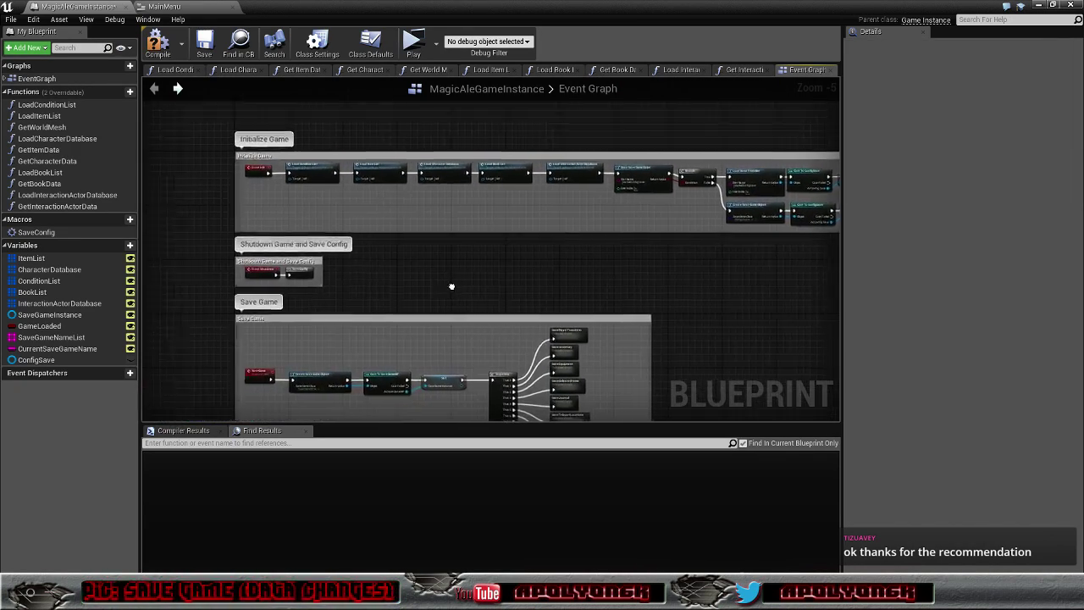
{"action": "mouse_move", "coordinate": [398, 291]}
{"action": "right_mouse_down"}
{"action": "mouse_move", "coordinate": [472, 292]}
{"action": "mouse_move", "coordinate": [387, 174]}
{"action": "right_mouse_up"}
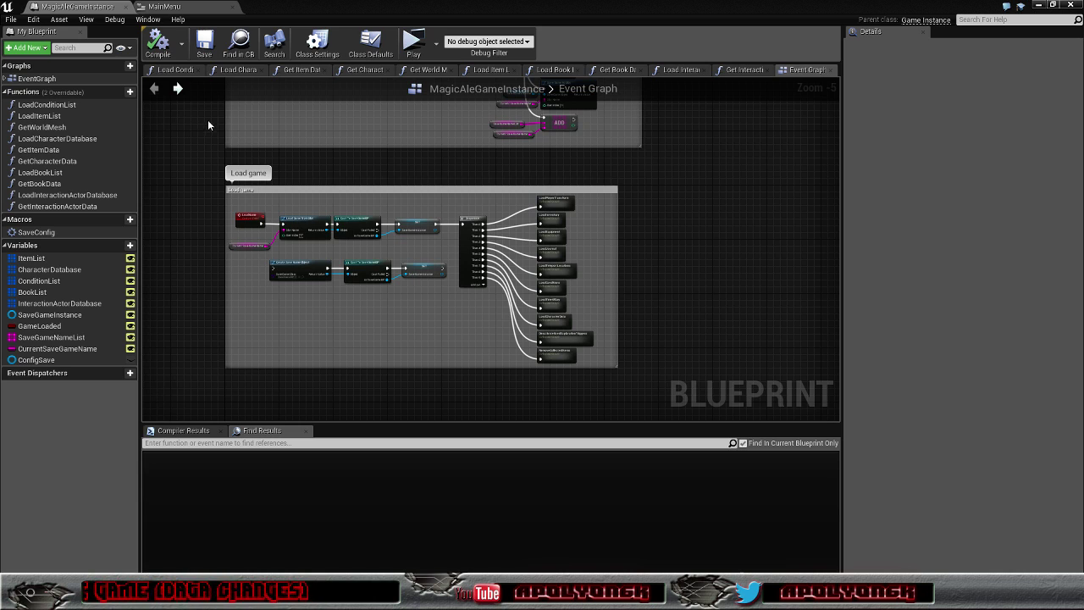
{"action": "left_click", "coordinate": [1041, 4]}
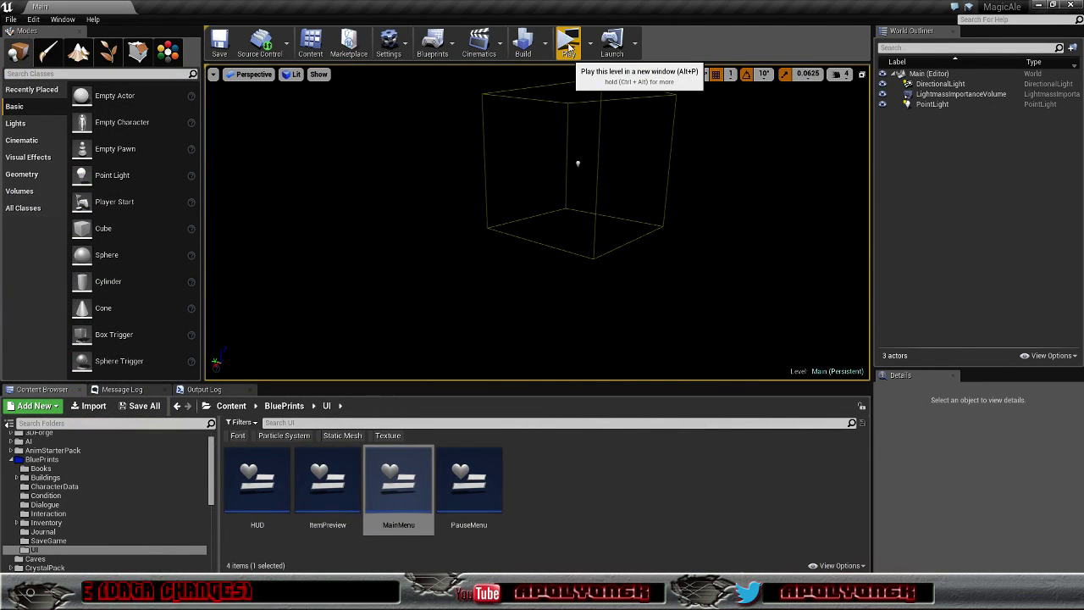
- Bring the Blueprint editor back and switch to the MainMenu widget's Designer
{"action": "left_click", "coordinate": [570, 46]}
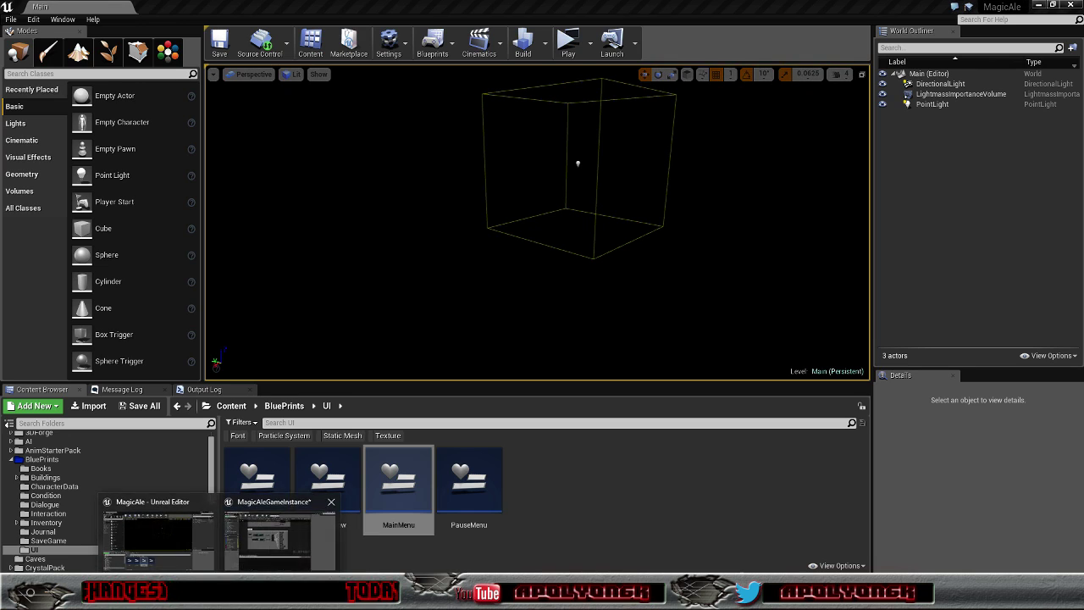
{"action": "left_click", "coordinate": [255, 532]}
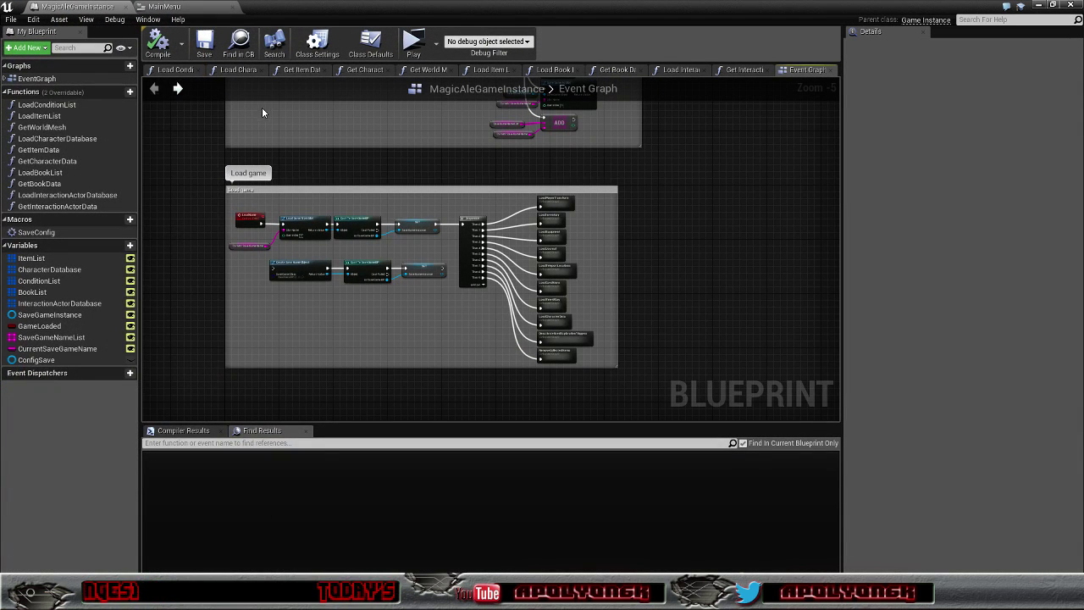
{"action": "left_click", "coordinate": [169, 7]}
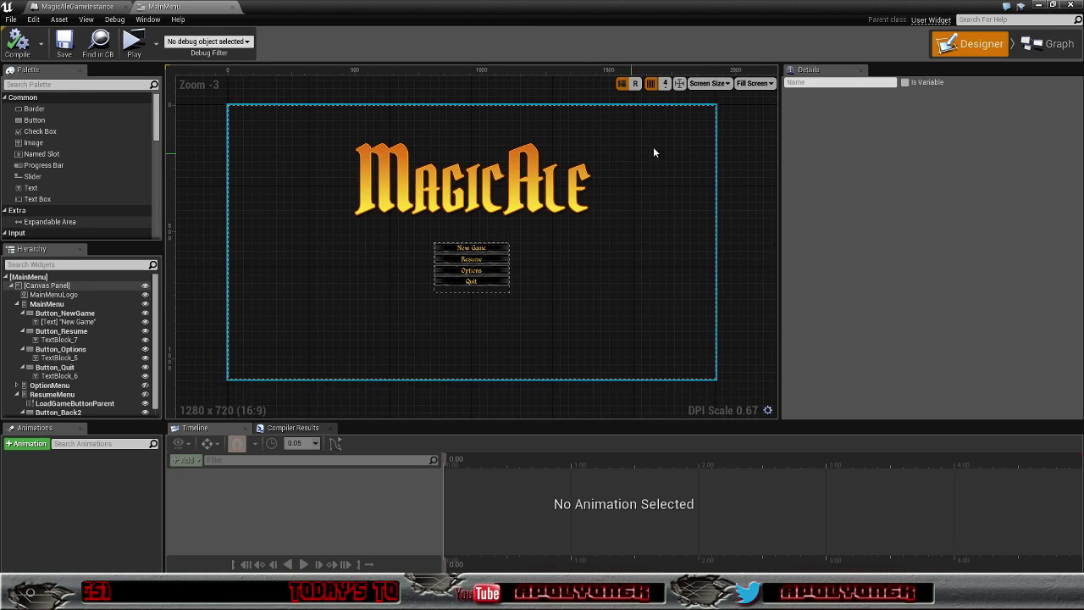
- Show MainMenu's Event Graph and select the Create Save Game Button Widget and Add Child nodes
{"action": "left_click", "coordinate": [1055, 48]}
{"action": "mouse_move", "coordinate": [590, 193]}
{"action": "right_mouse_down"}
{"action": "mouse_move", "coordinate": [668, 145]}
{"action": "mouse_move", "coordinate": [381, 182]}
{"action": "right_mouse_up"}
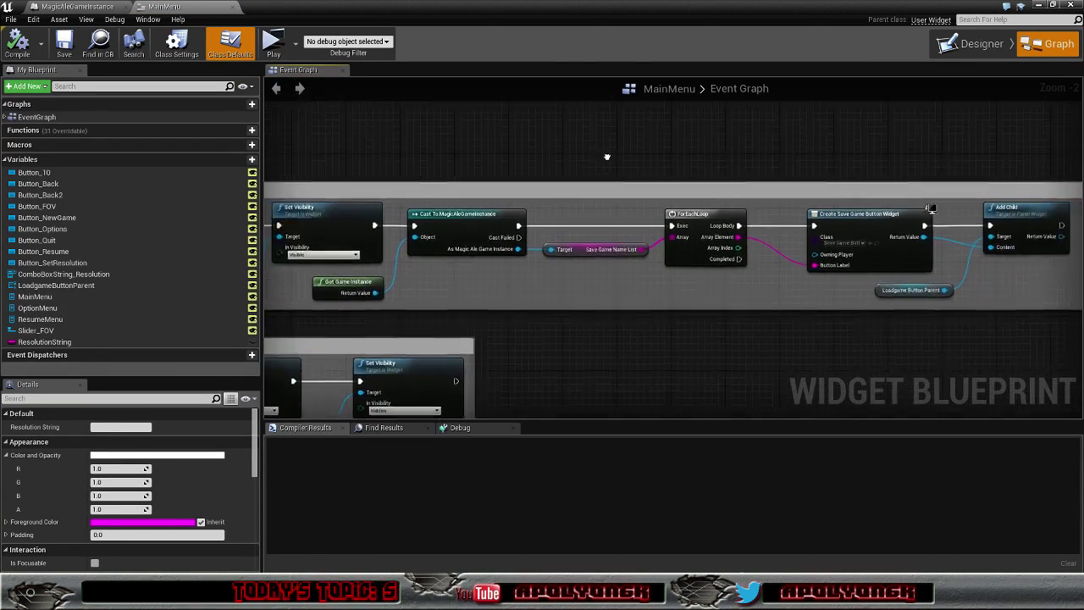
{"action": "right_click_drag", "start_coordinate": [498, 316], "coordinate": [417, 311]}
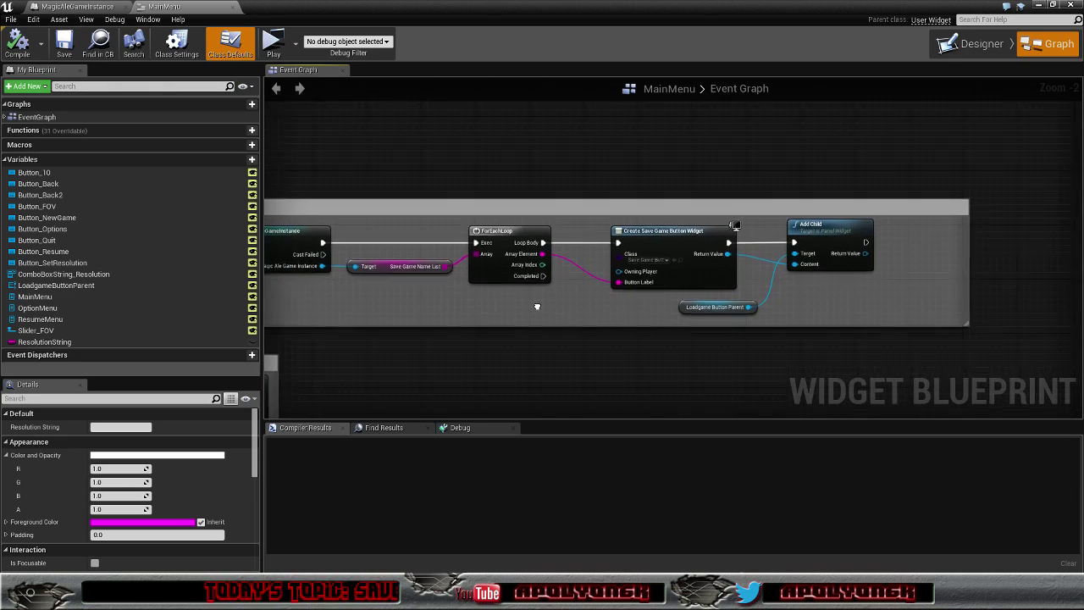
{"action": "mouse_move", "coordinate": [671, 315]}
{"action": "left_mouse_down"}
{"action": "mouse_move", "coordinate": [496, 247]}
{"action": "mouse_move", "coordinate": [577, 247]}
{"action": "left_mouse_up"}
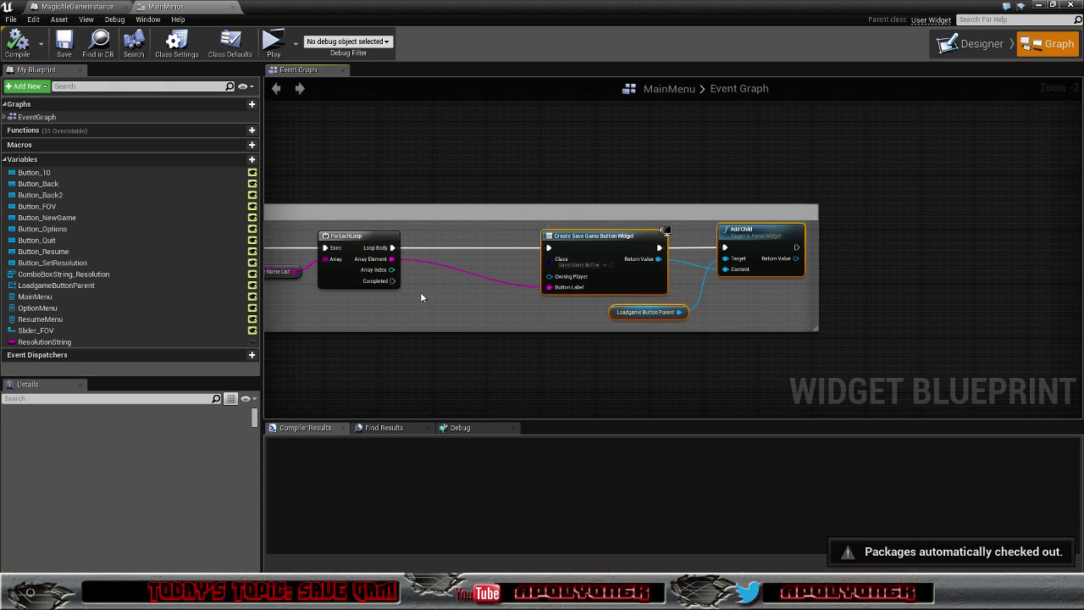
- Insert a Print String node fed by Loop Body and the loop's Array Element
{"action": "right_click_drag", "start_coordinate": [420, 291], "coordinate": [453, 300]}
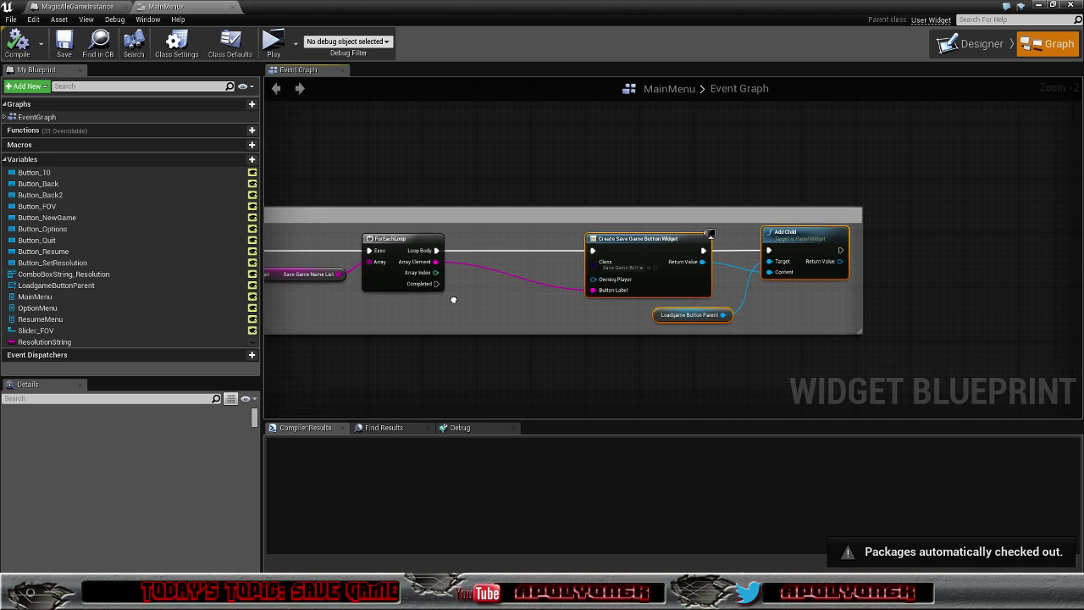
{"action": "right_click", "coordinate": [474, 251]}
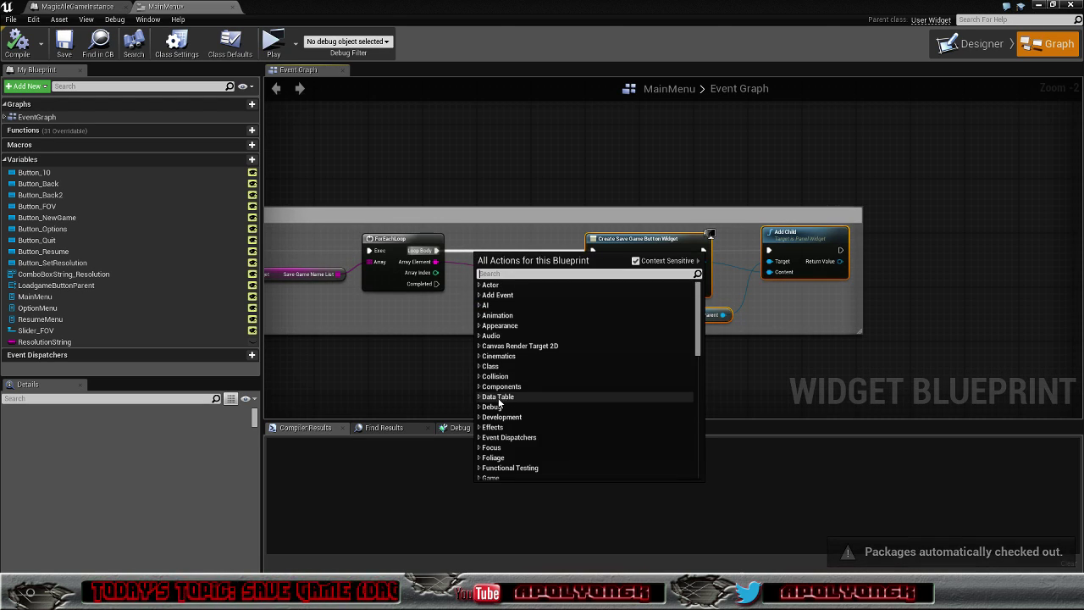
{"action": "type", "text": "print"}
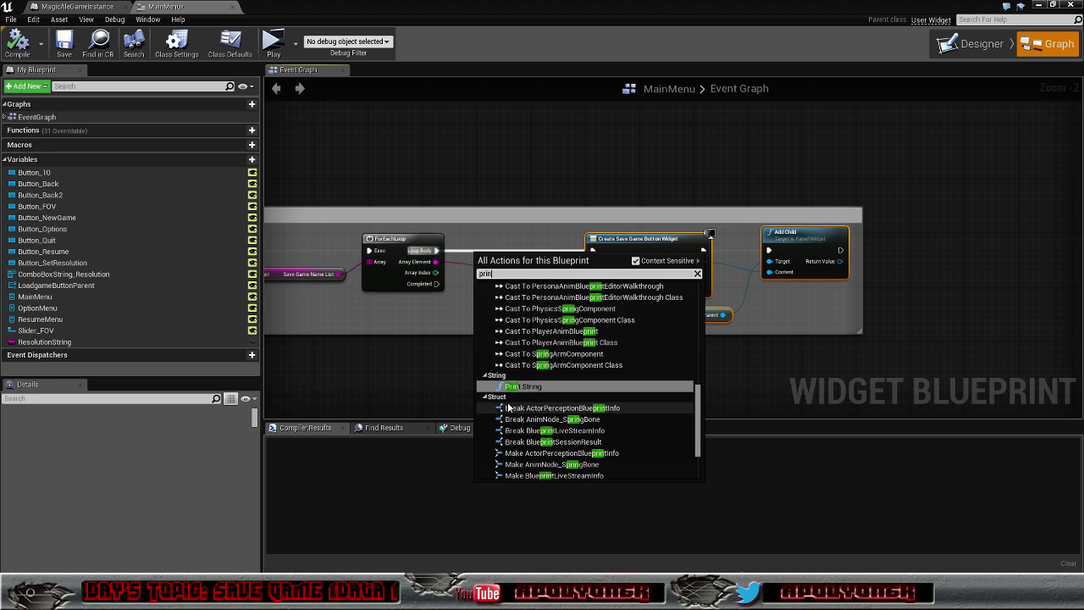
{"action": "left_click", "coordinate": [539, 340]}
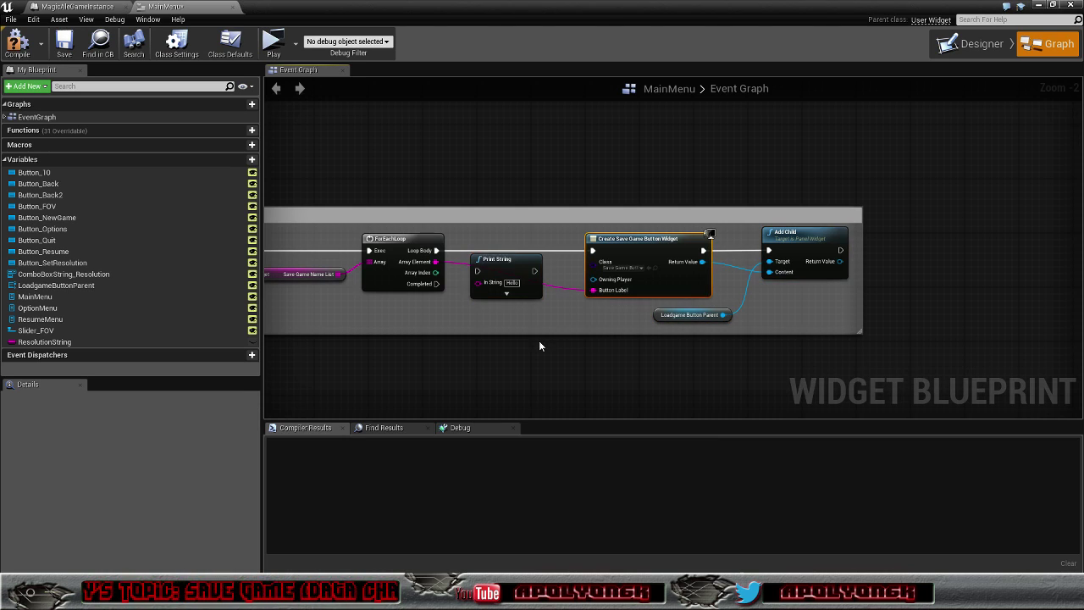
{"action": "left_click_drag", "start_coordinate": [503, 267], "coordinate": [502, 246]}
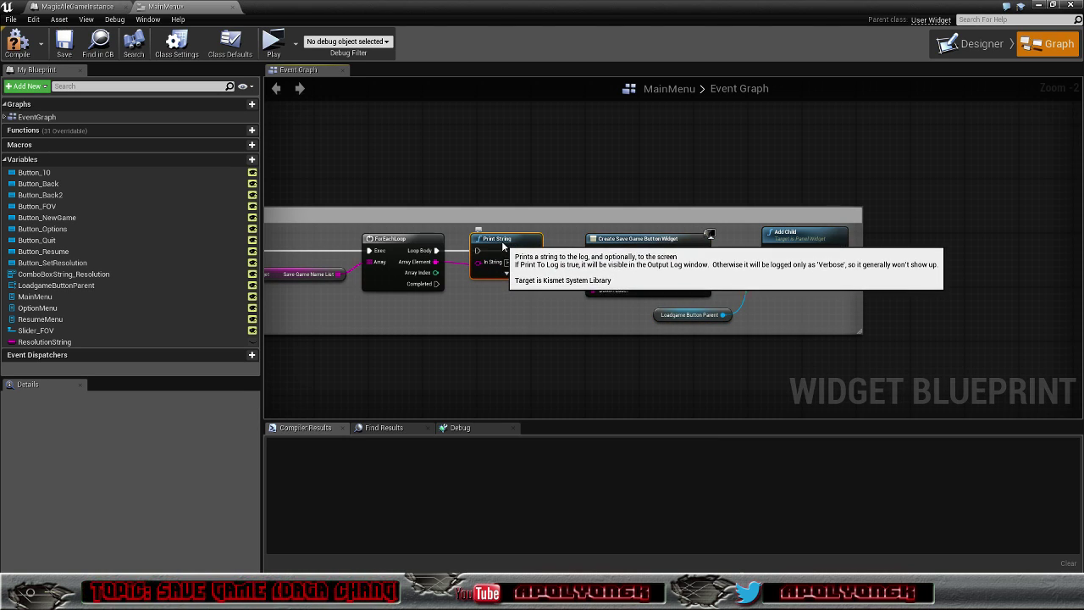
{"action": "left_click_drag", "start_coordinate": [435, 250], "coordinate": [593, 251]}
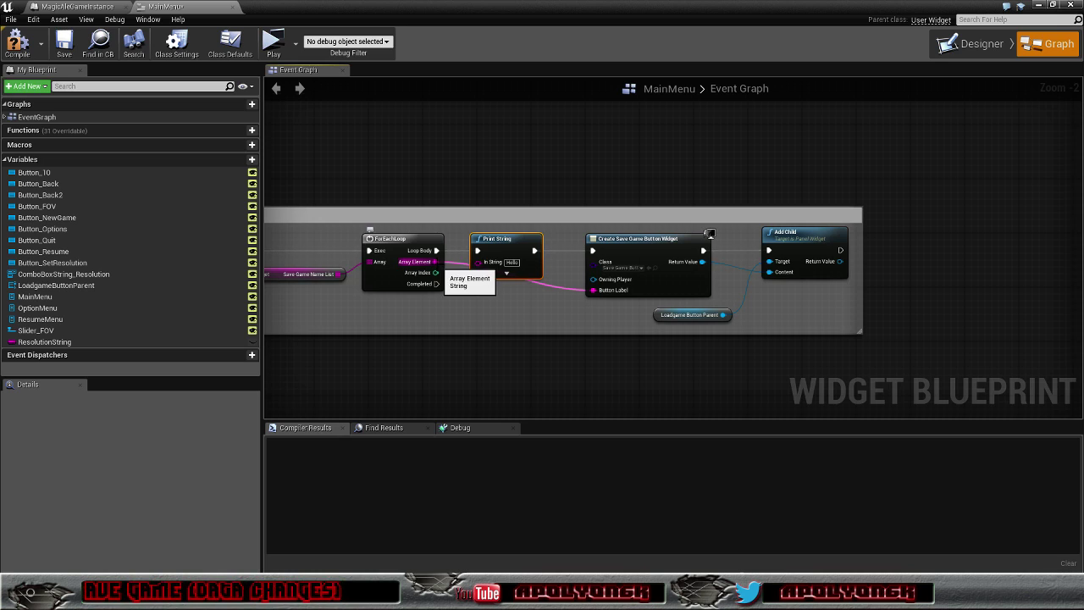
{"action": "left_click_drag", "start_coordinate": [436, 262], "coordinate": [477, 262]}
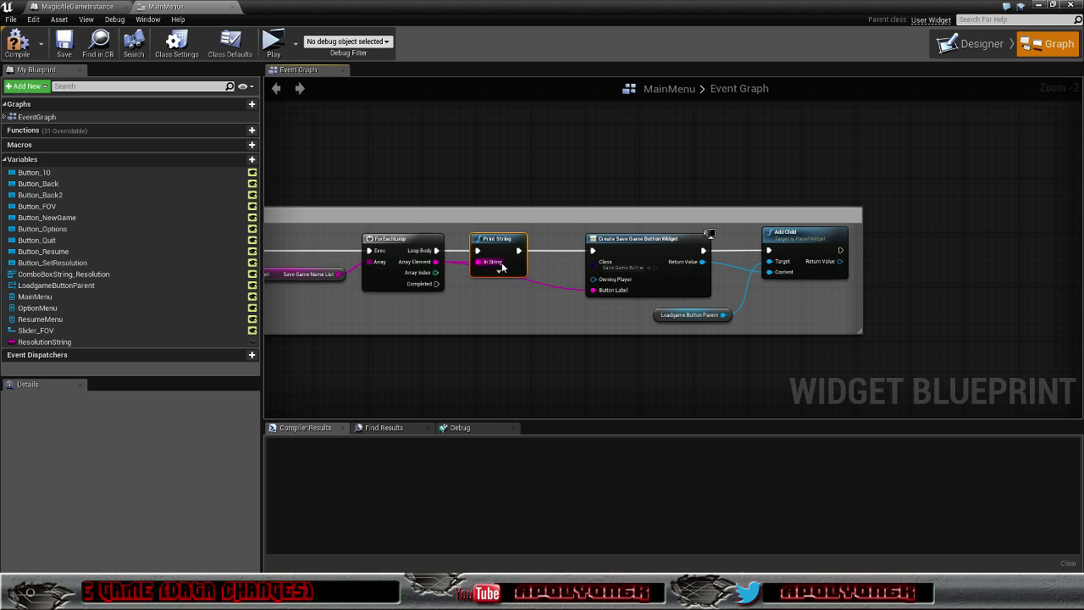
- Set the Print String text colour to magenta and compile MainMenu
{"action": "left_click", "coordinate": [505, 273]}
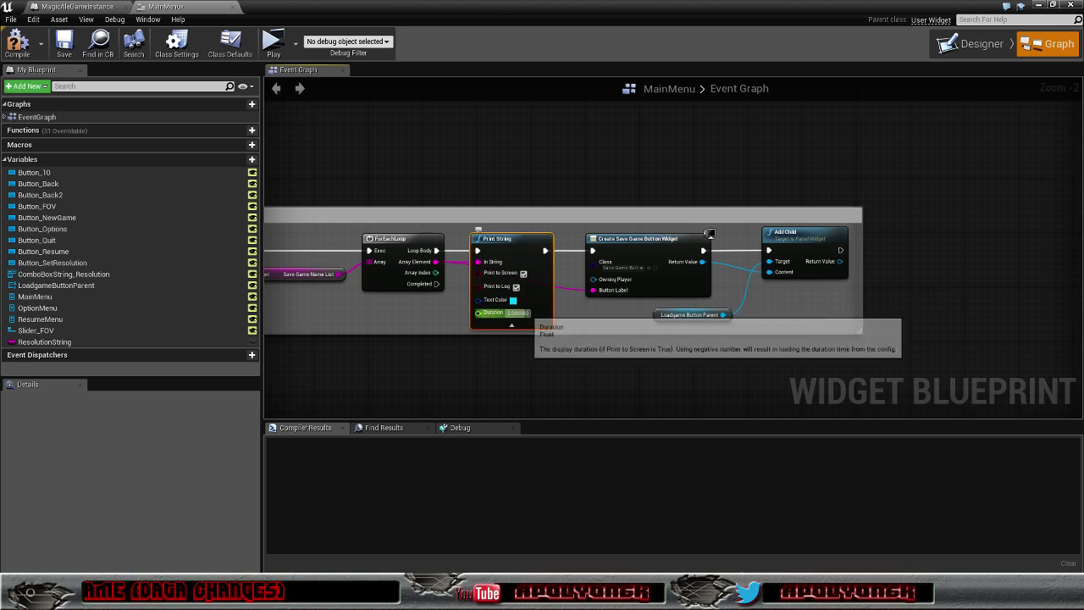
{"action": "left_click", "coordinate": [518, 312]}
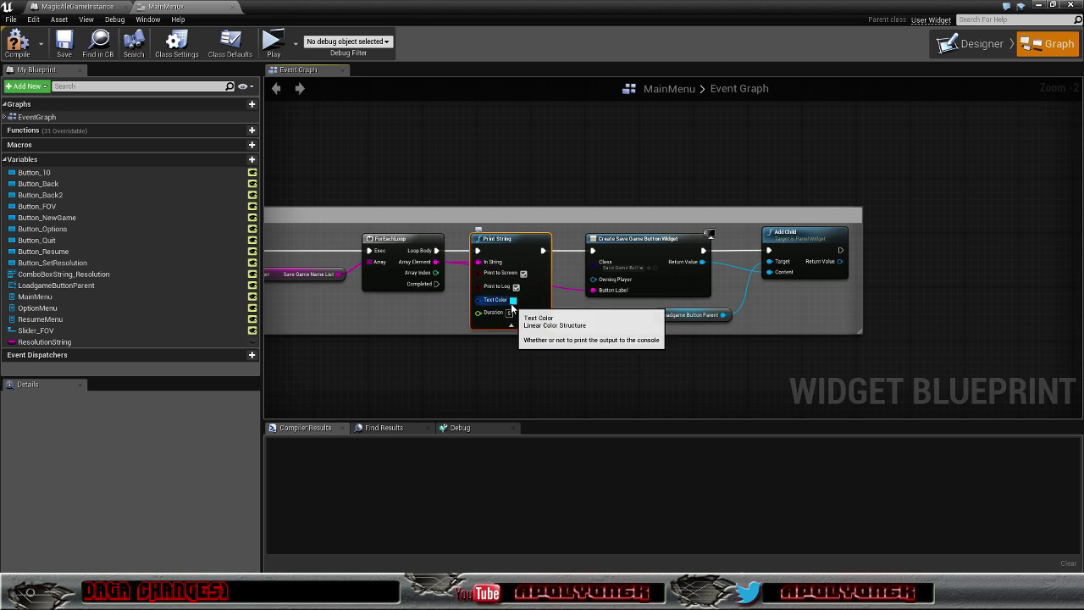
{"action": "left_click", "coordinate": [513, 300]}
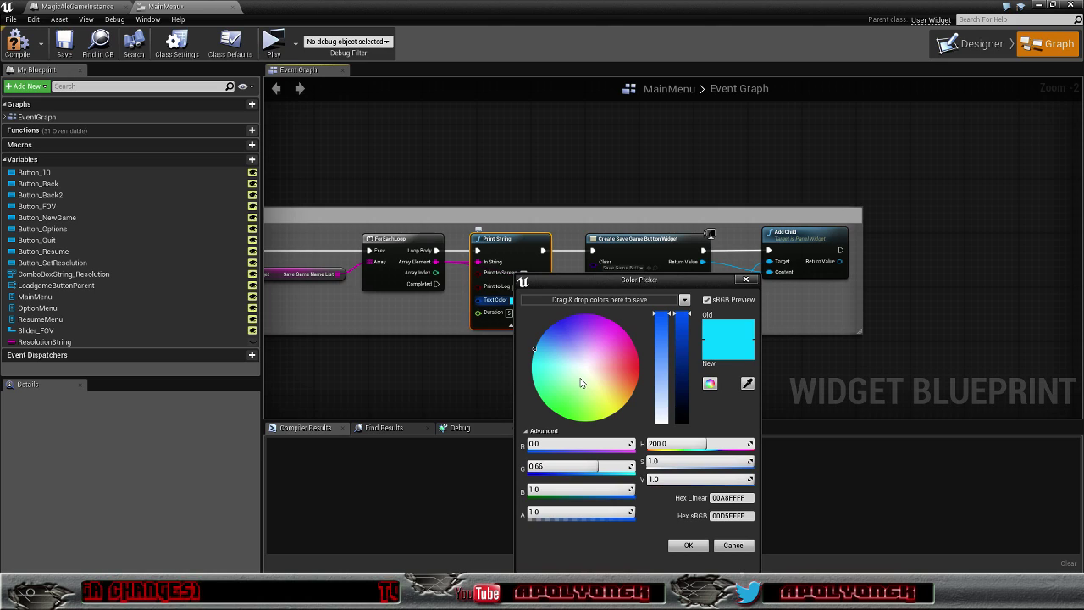
{"action": "left_click_drag", "start_coordinate": [575, 380], "coordinate": [629, 336]}
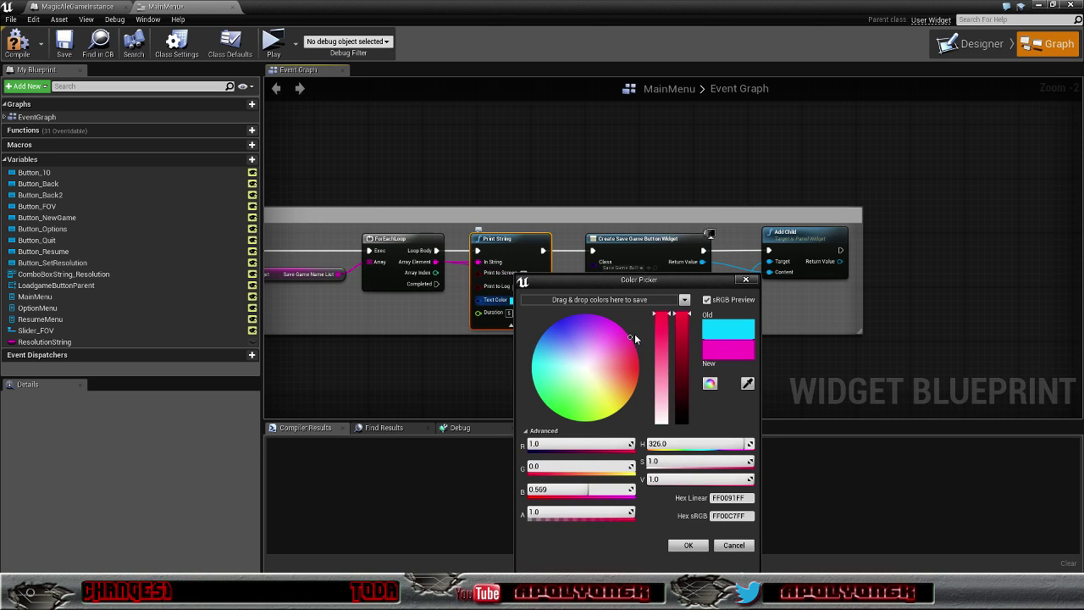
{"action": "left_click", "coordinate": [685, 545]}
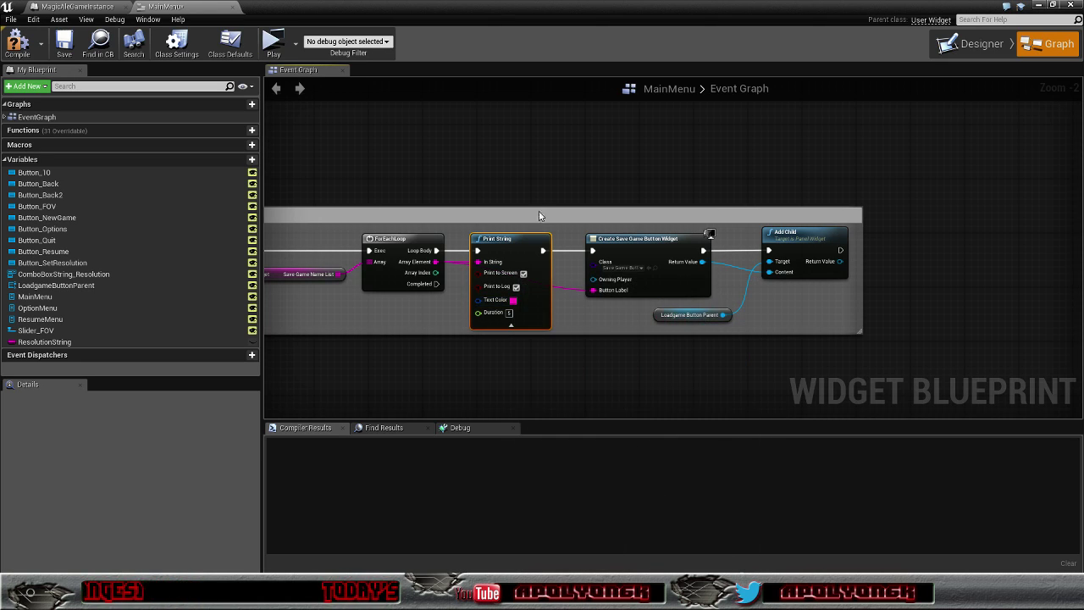
{"action": "left_click", "coordinate": [21, 49]}
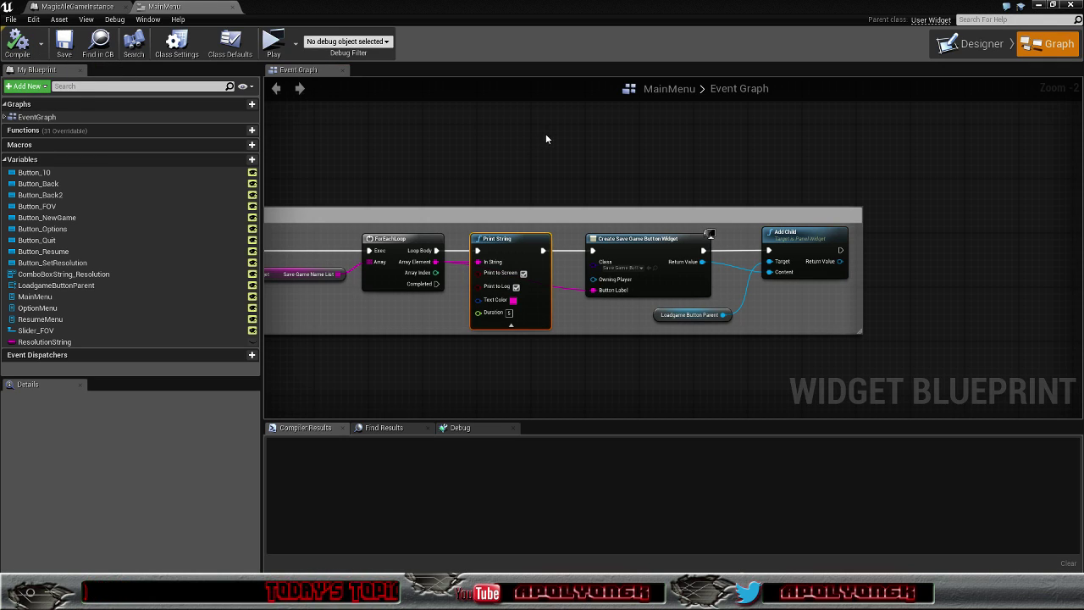
- Play the level in a preview window, open the Resume menu, then return to the main menu
{"action": "left_click", "coordinate": [1039, 5]}
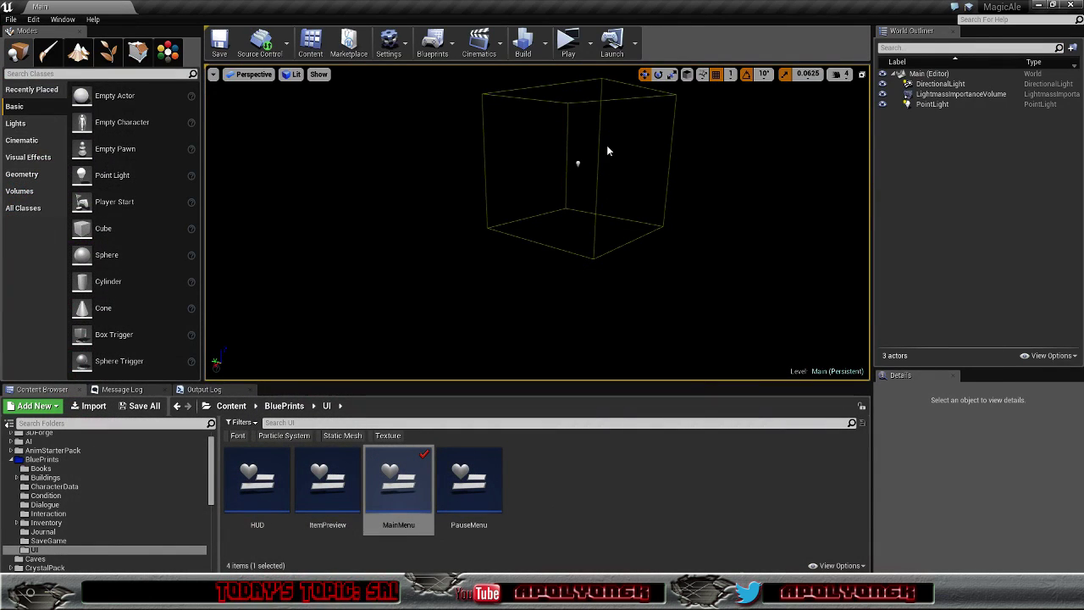
{"action": "left_click", "coordinate": [566, 60]}
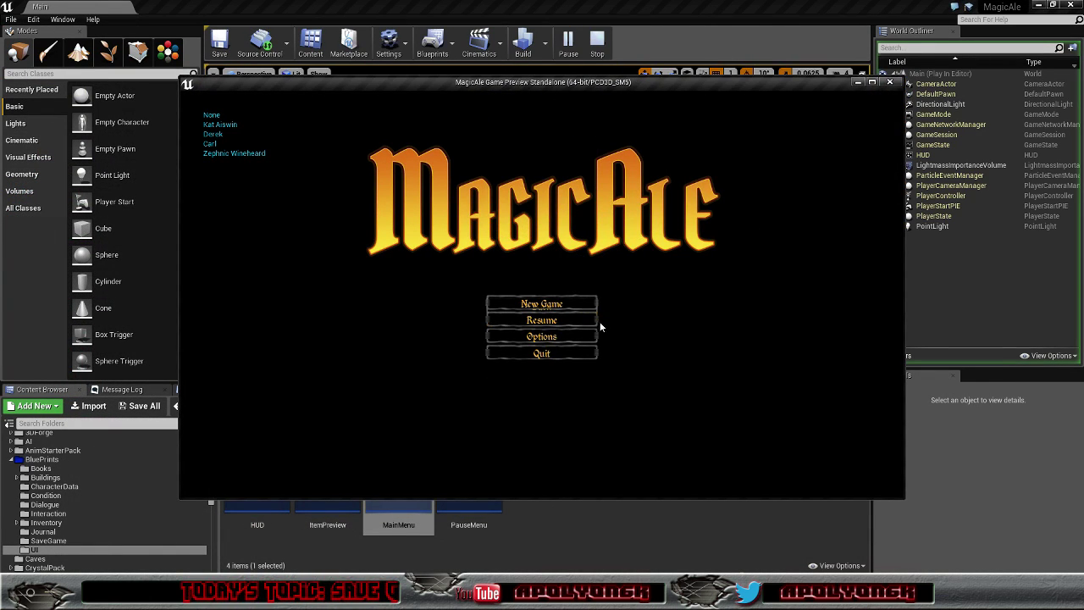
{"action": "left_click", "coordinate": [561, 323]}
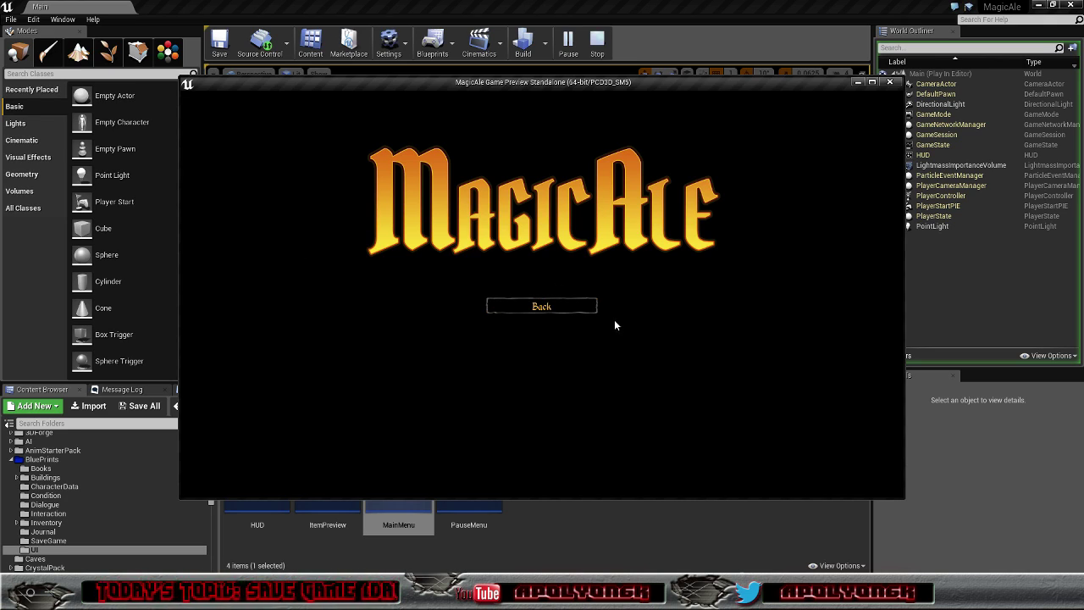
{"action": "left_click", "coordinate": [523, 309]}
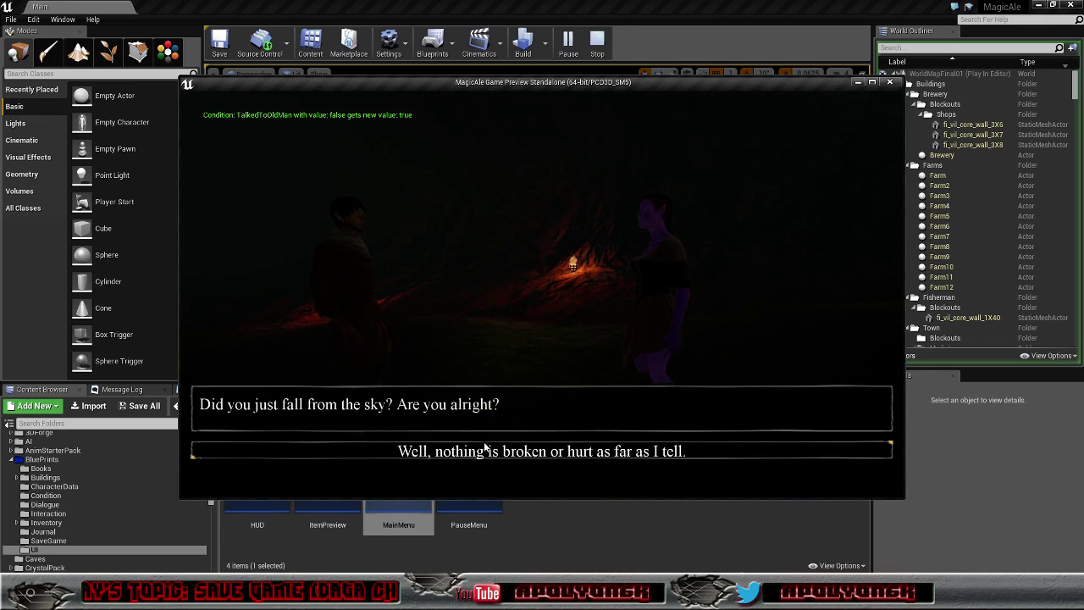
- Click through the old man's dialogue until it ends
{"action": "left_click", "coordinate": [535, 457]}
{"action": "left_click", "coordinate": [519, 474]}
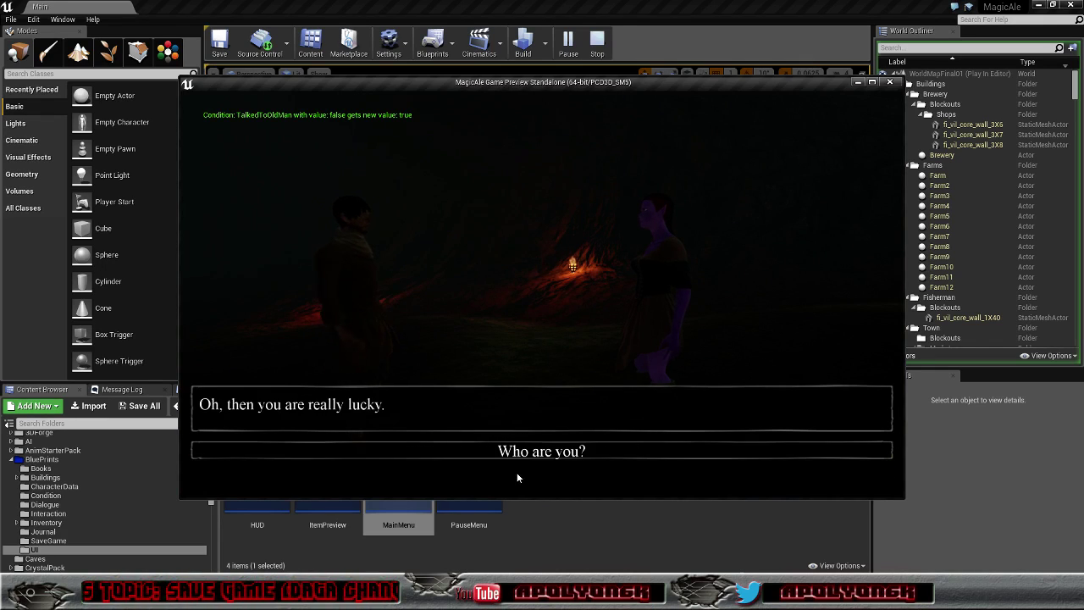
{"action": "left_click", "coordinate": [519, 453]}
{"action": "left_click", "coordinate": [520, 454]}
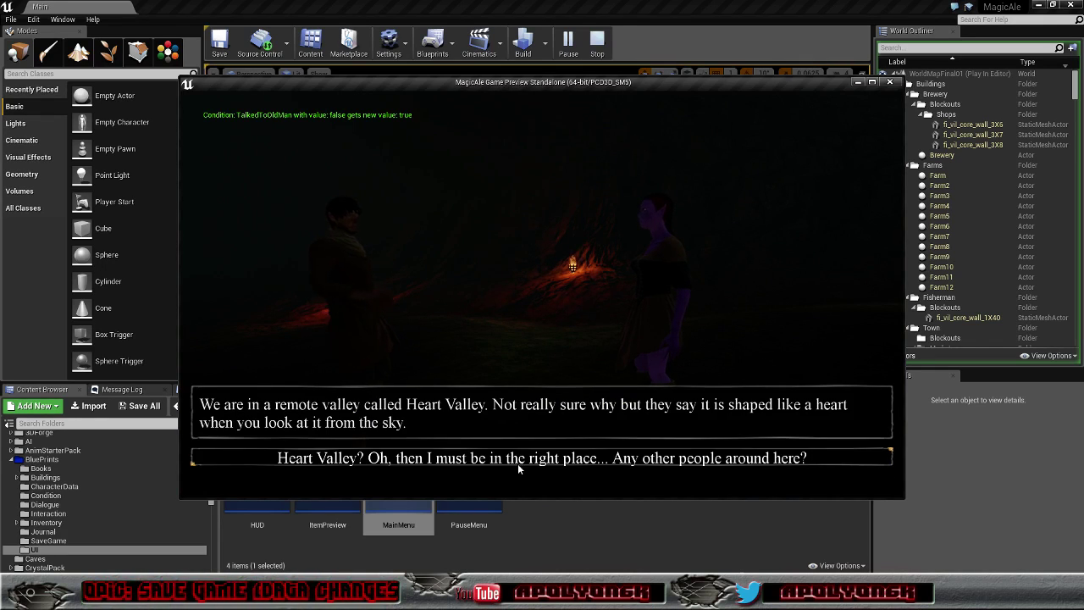
{"action": "left_click", "coordinate": [517, 463]}
{"action": "left_click", "coordinate": [516, 457]}
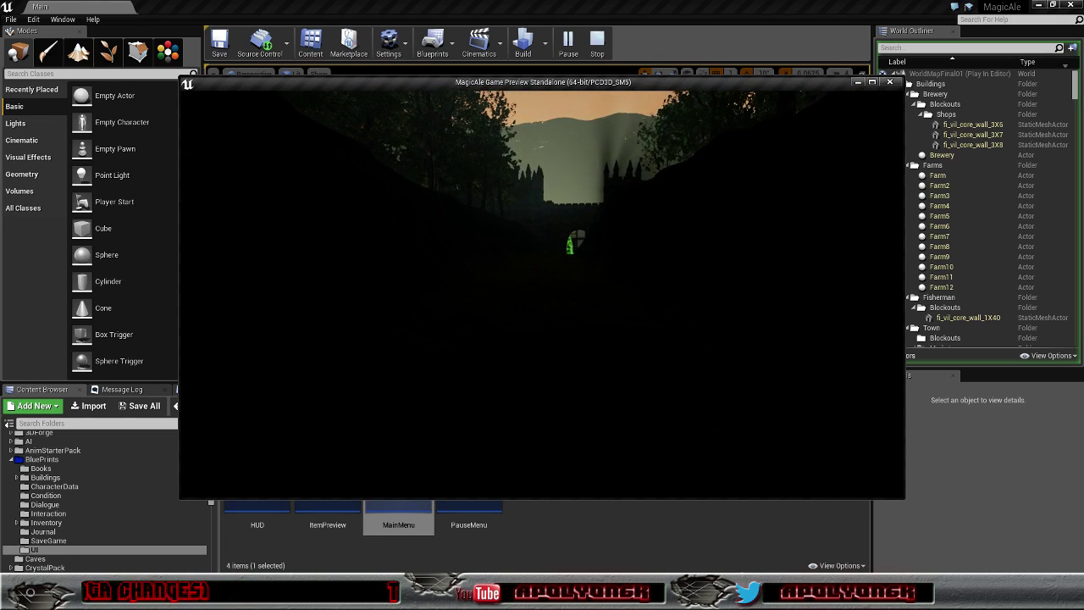
- Drop the Teleport Crystal from the inventory's key items
{"action": "key", "text": "i"}
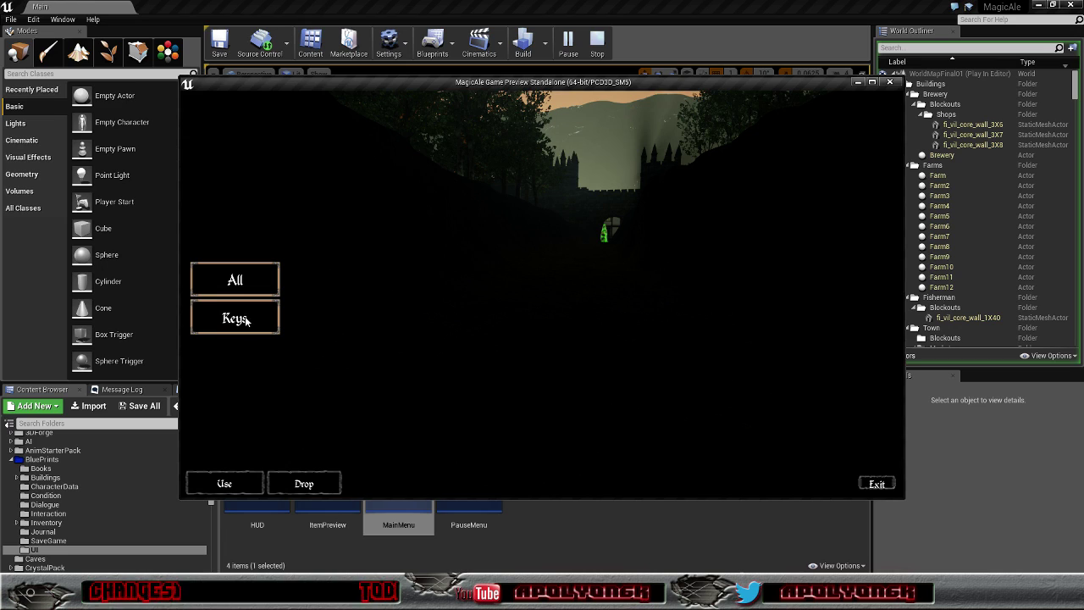
{"action": "left_click", "coordinate": [246, 320]}
{"action": "left_click", "coordinate": [399, 282]}
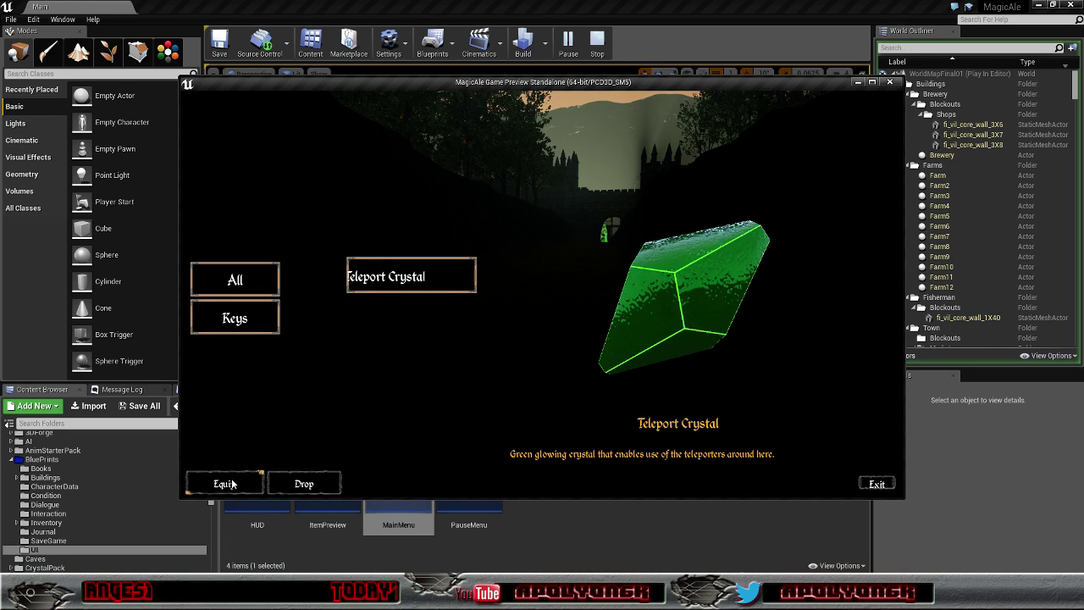
{"action": "left_click", "coordinate": [307, 483]}
{"action": "left_click", "coordinate": [879, 487]}
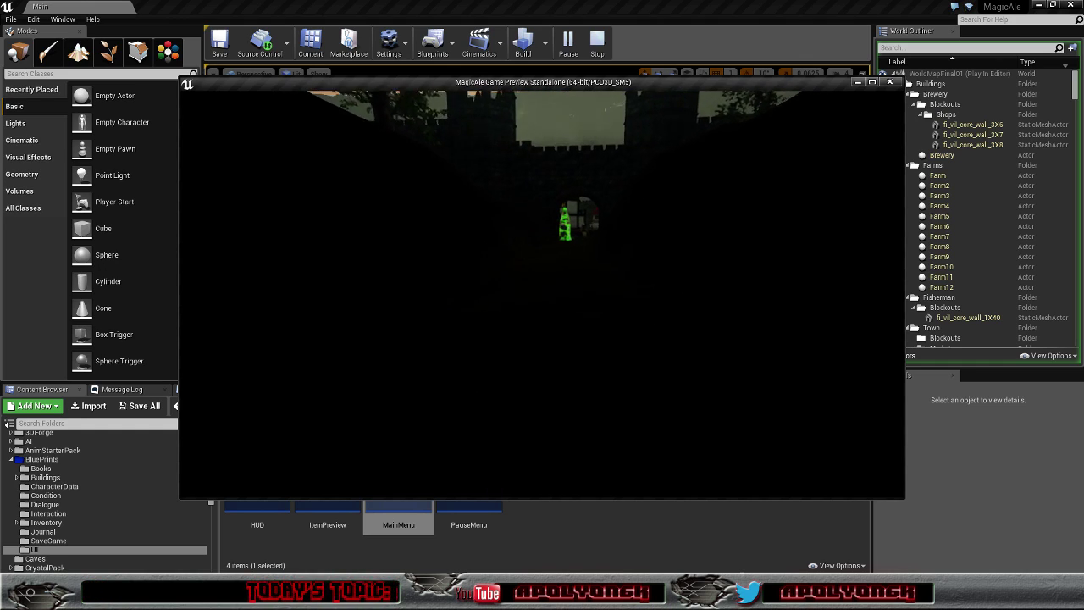
- Teleport to a known location outside town and bring up the pause menu
{"action": "key", "text": "w"}
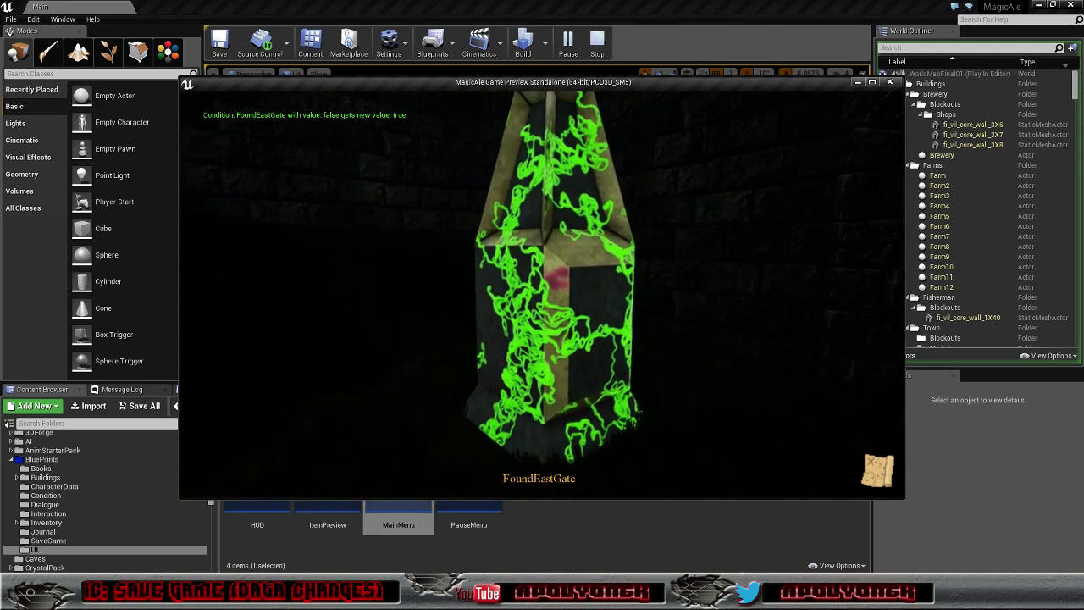
{"action": "left_click", "coordinate": [895, 462]}
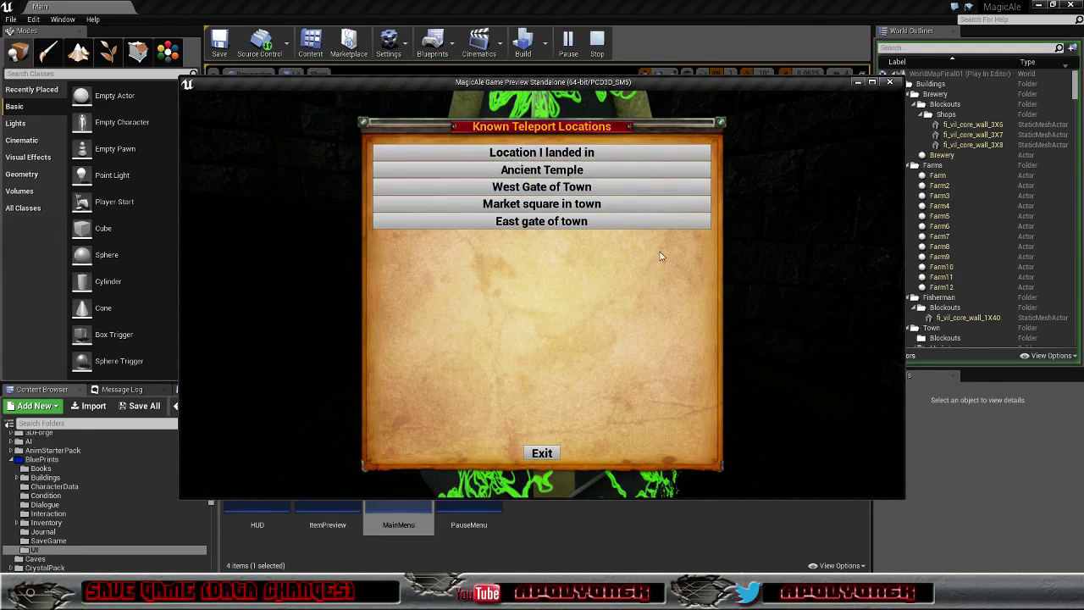
{"action": "left_click", "coordinate": [568, 188]}
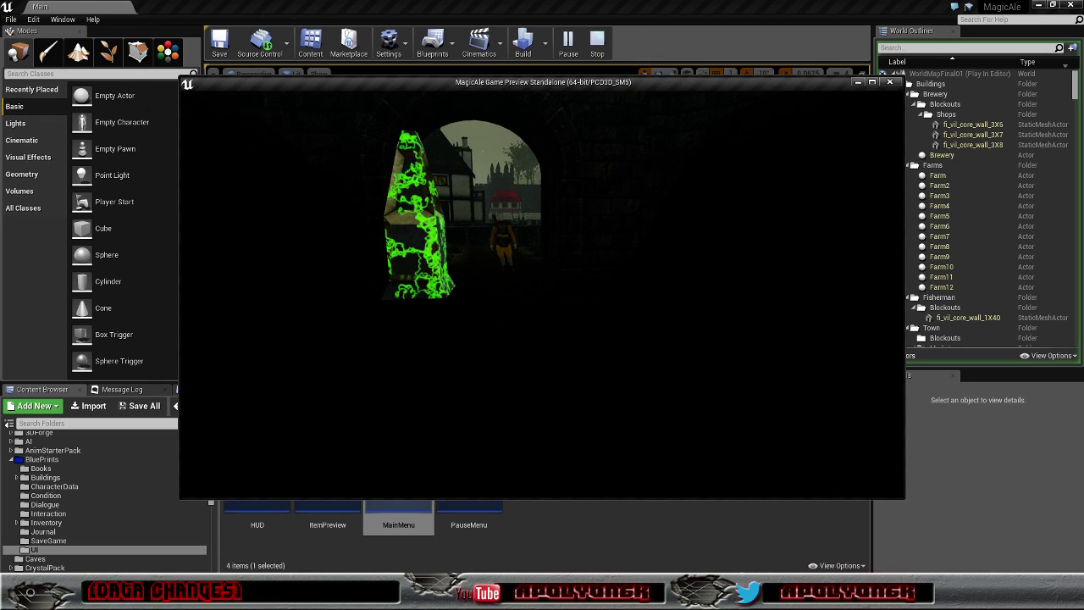
{"action": "key", "text": "Escape"}
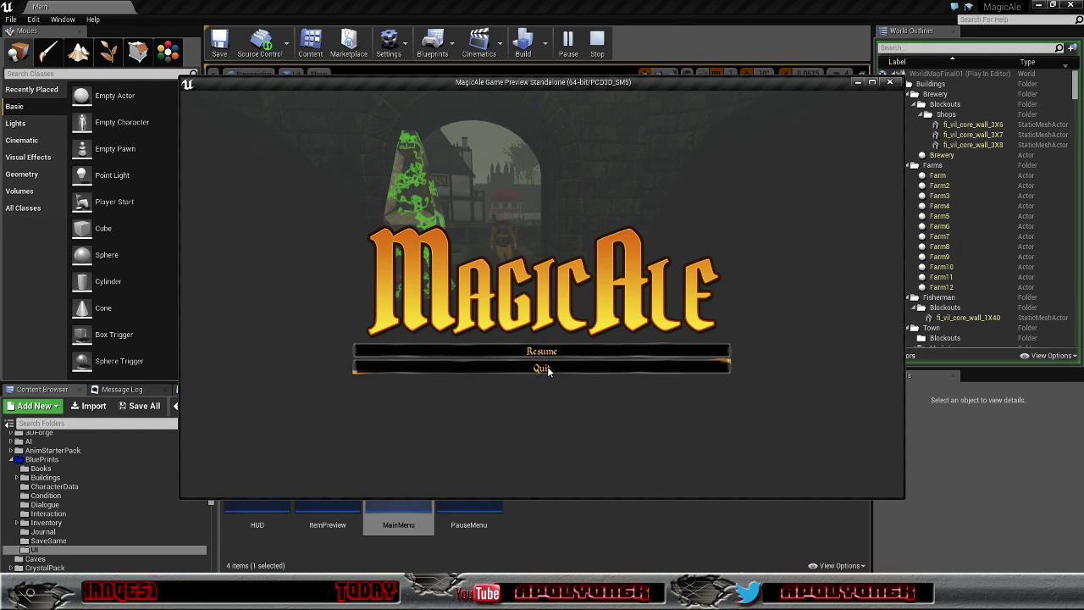
- Quit to the MagicAle main menu, check Resume's saved games, then end the preview with Escape
{"action": "left_click", "coordinate": [548, 370]}
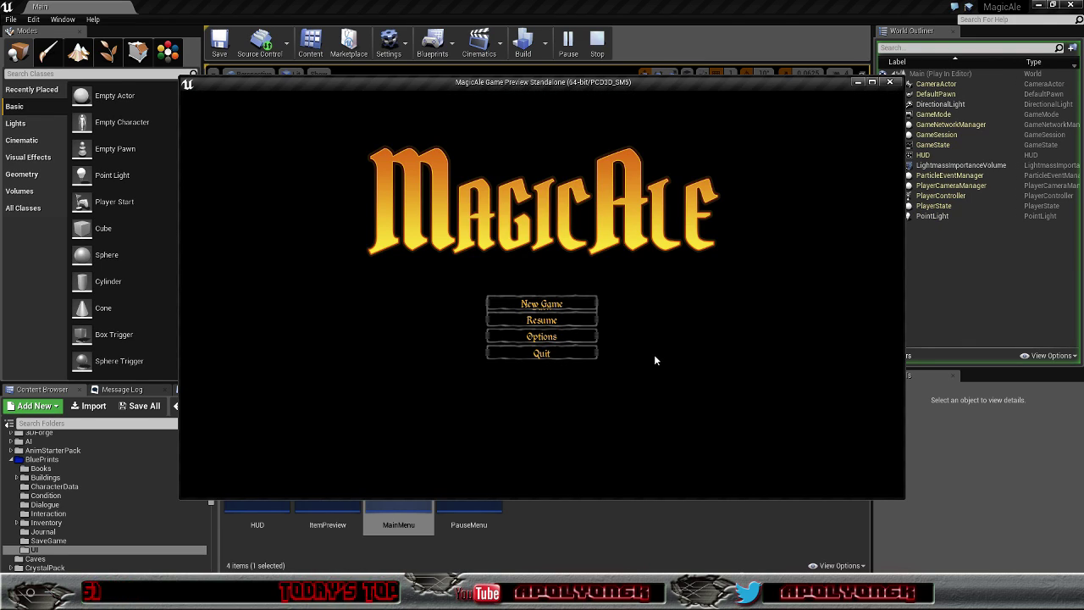
{"action": "left_click", "coordinate": [559, 320]}
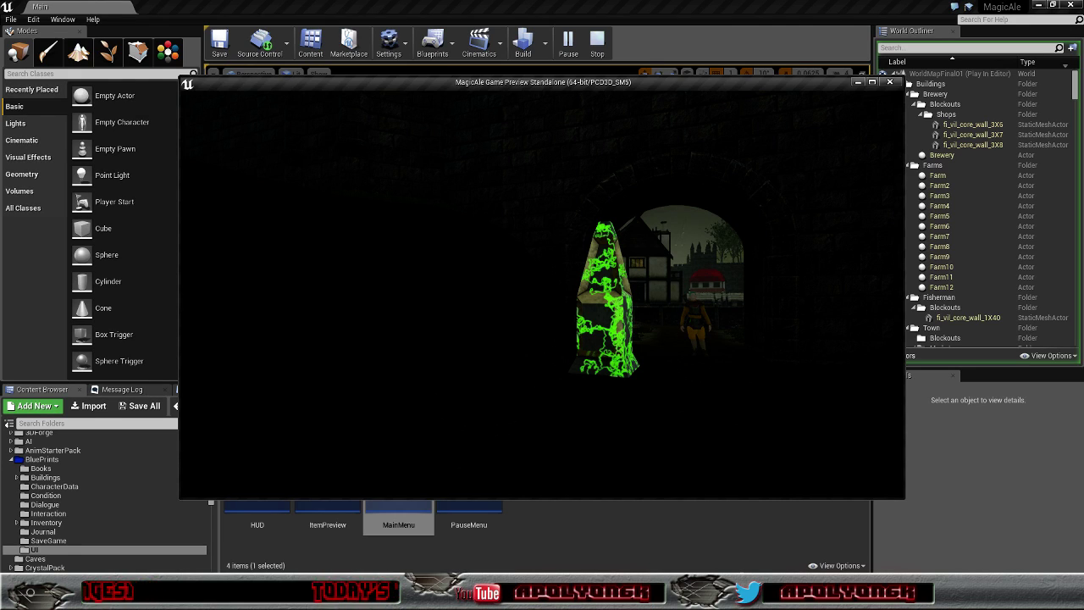
{"action": "key", "text": "Escape"}
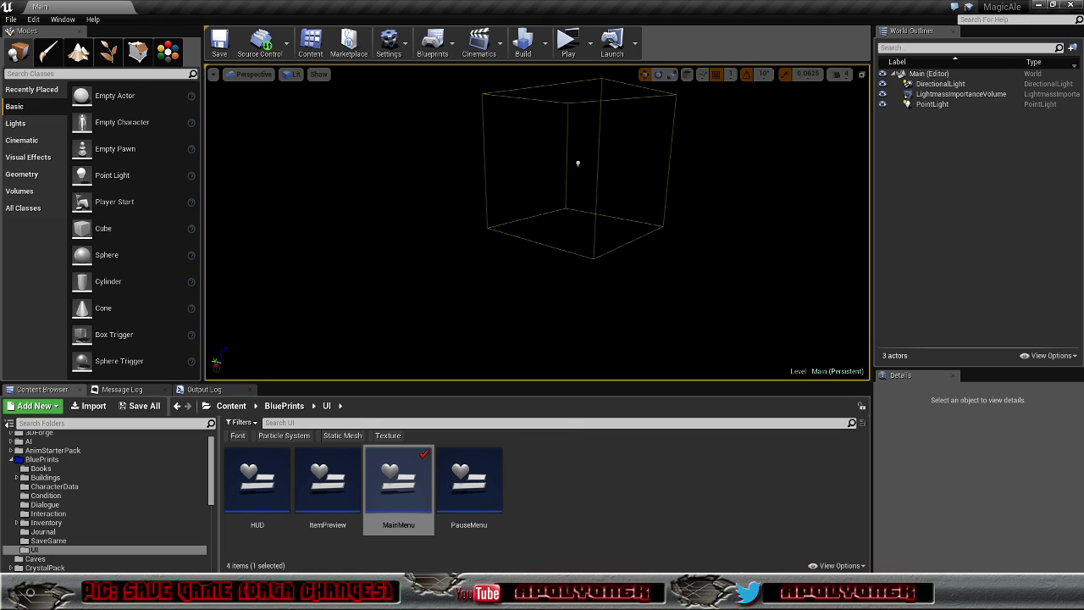
- Switch from the level editor back to the MainMenu blueprint window
{"action": "mouse_move", "coordinate": [219, 597]}
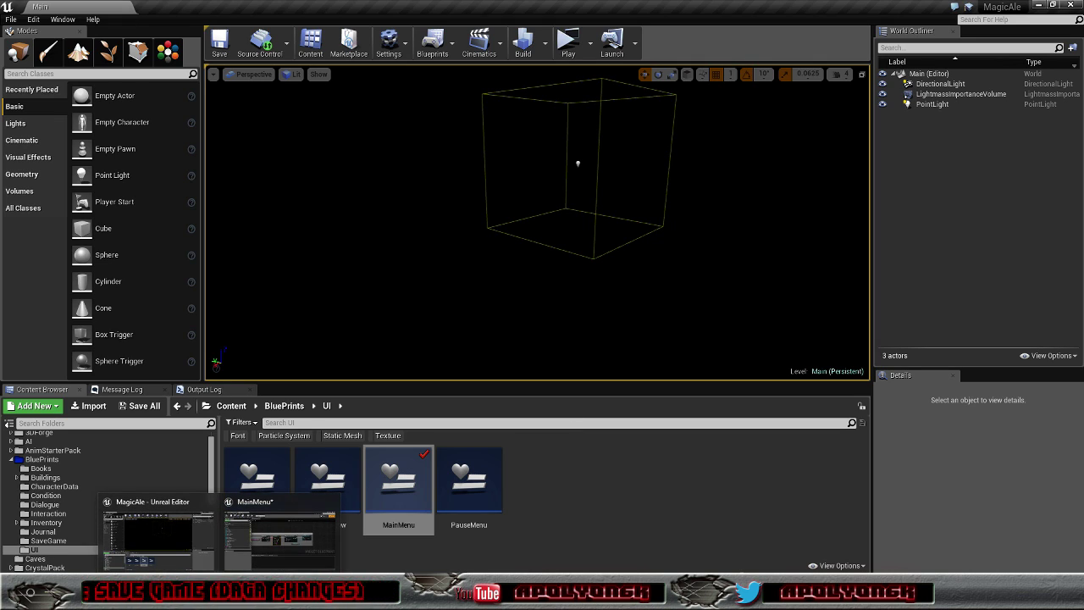
{"action": "mouse_move", "coordinate": [246, 554]}
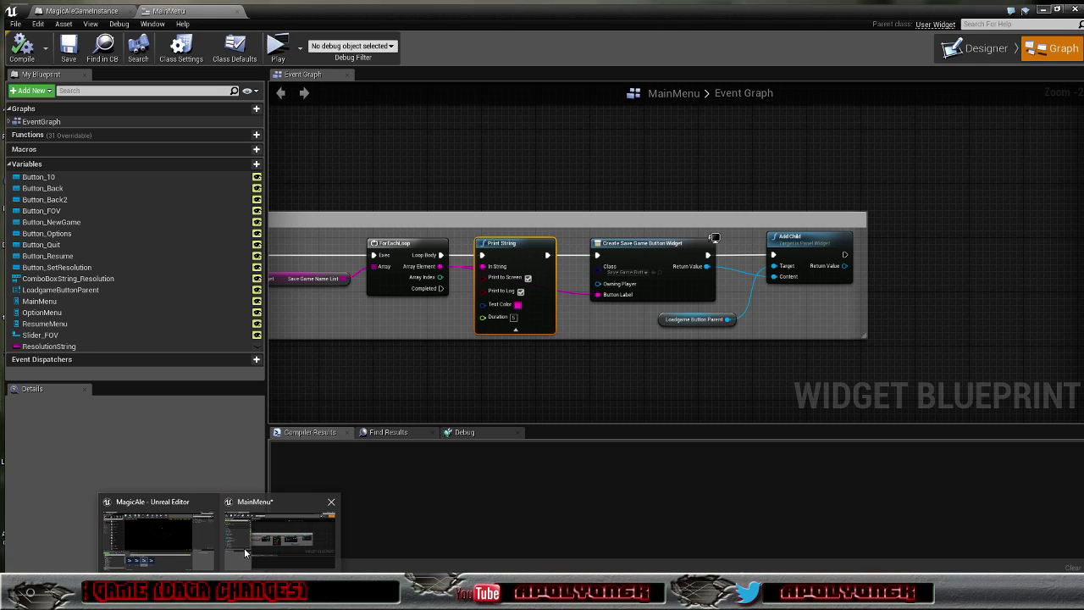
{"action": "left_click", "coordinate": [209, 537]}
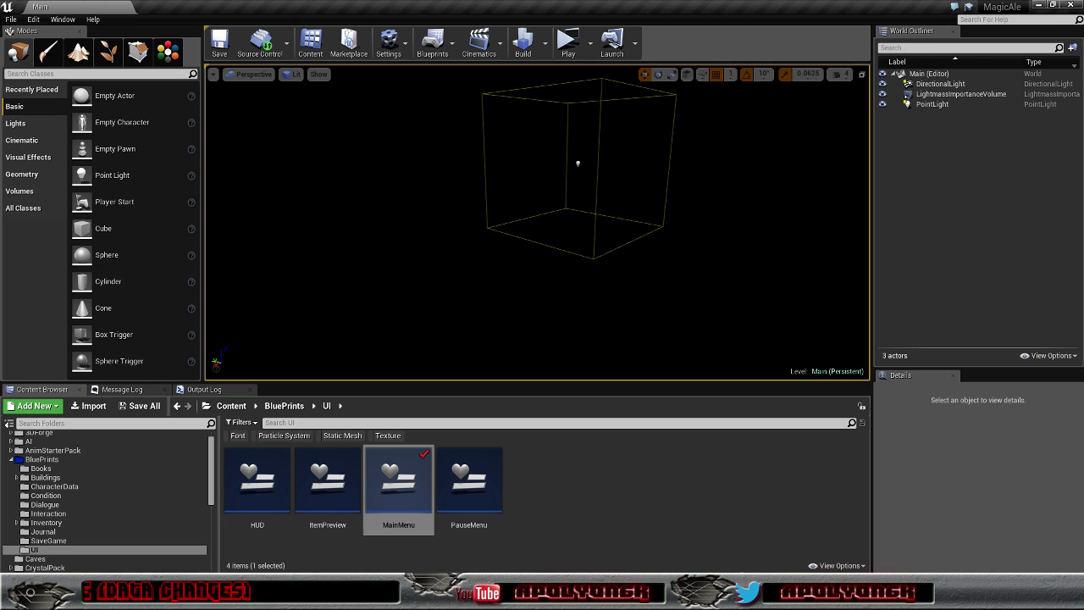
{"action": "left_click", "coordinate": [285, 537]}
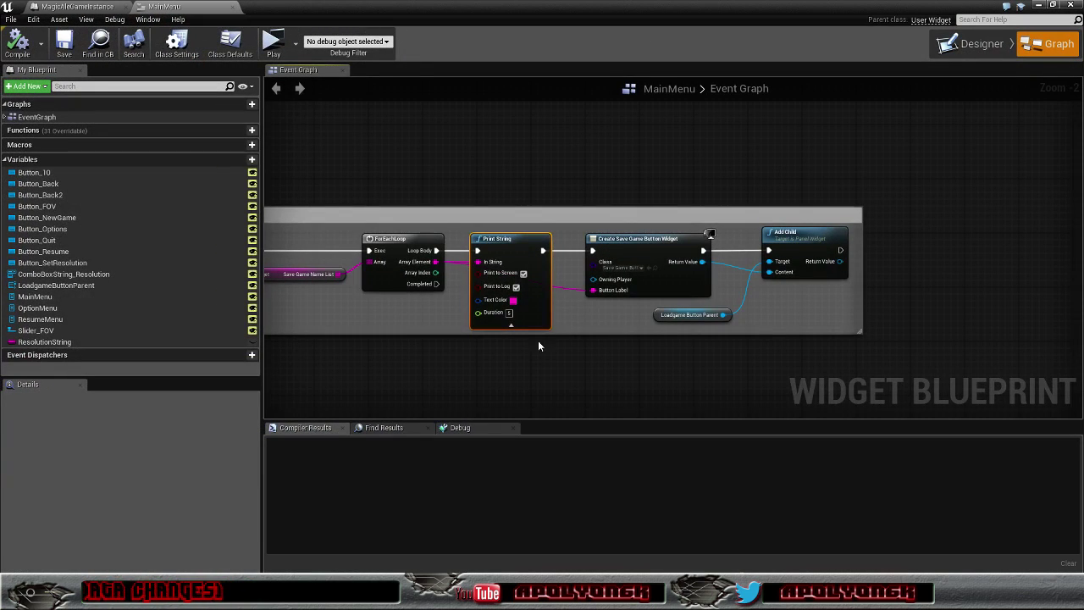
- Review the Event Graph's cast and New Game nodes, then switch to the Designer view
{"action": "right_click_drag", "start_coordinate": [520, 138], "coordinate": [683, 104]}
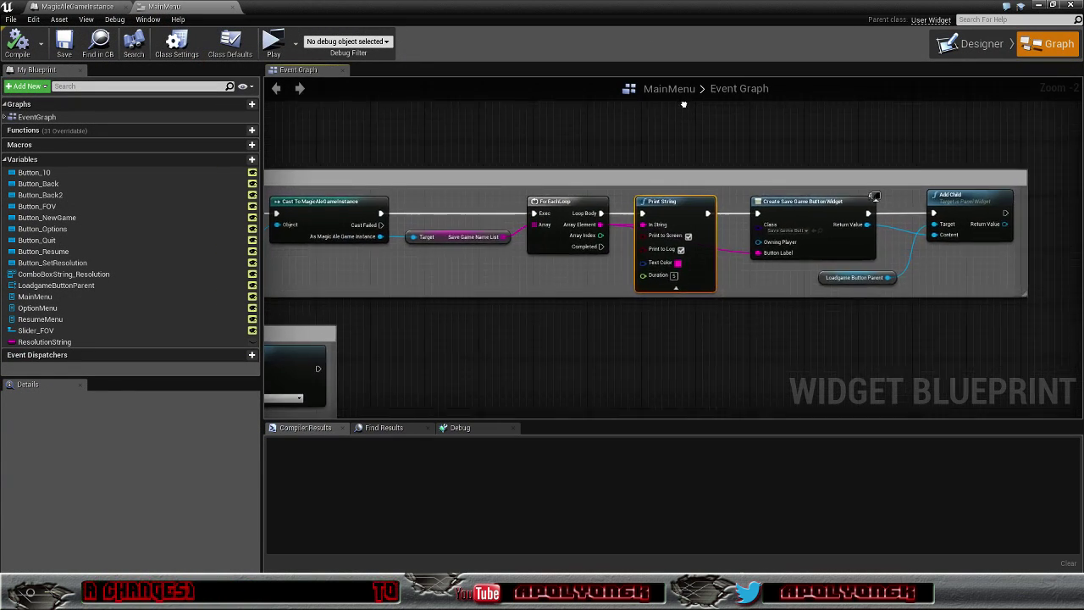
{"action": "scroll", "coordinate": [638, 113], "scroll_direction": "down", "scroll_amount": 1}
{"action": "scroll", "coordinate": [638, 114], "scroll_direction": "down", "scroll_amount": 2}
{"action": "scroll", "coordinate": [535, 146], "scroll_direction": "down", "scroll_amount": 1}
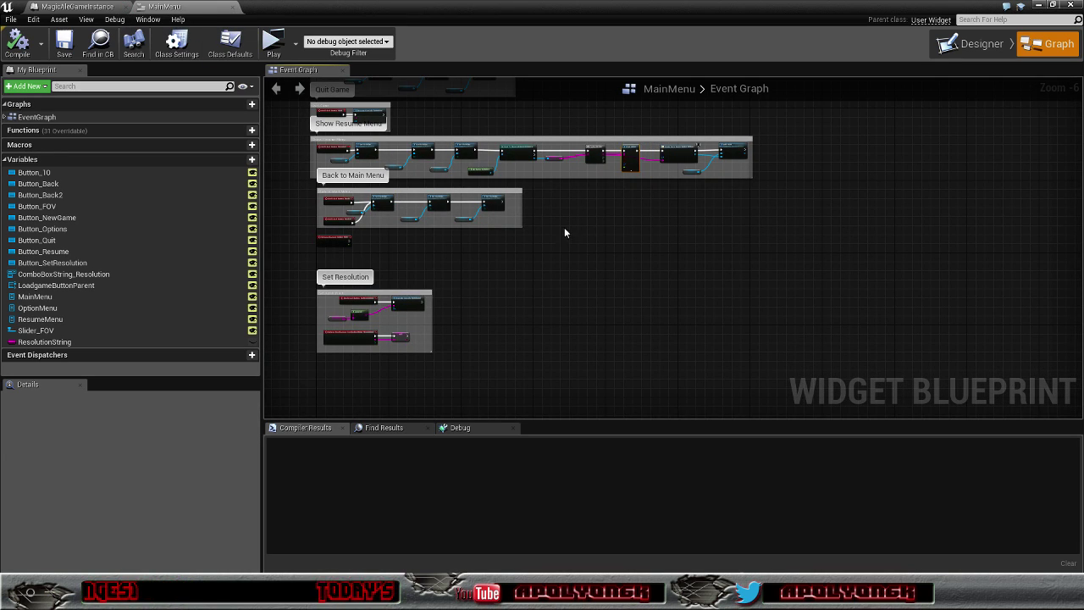
{"action": "right_click_drag", "start_coordinate": [565, 232], "coordinate": [604, 377]}
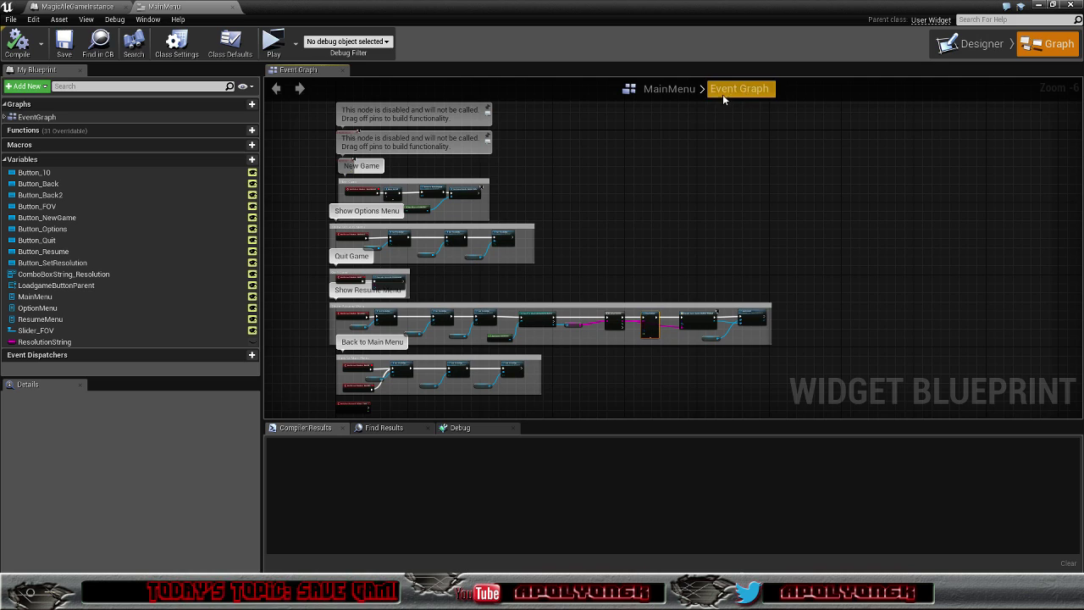
{"action": "left_click", "coordinate": [972, 44]}
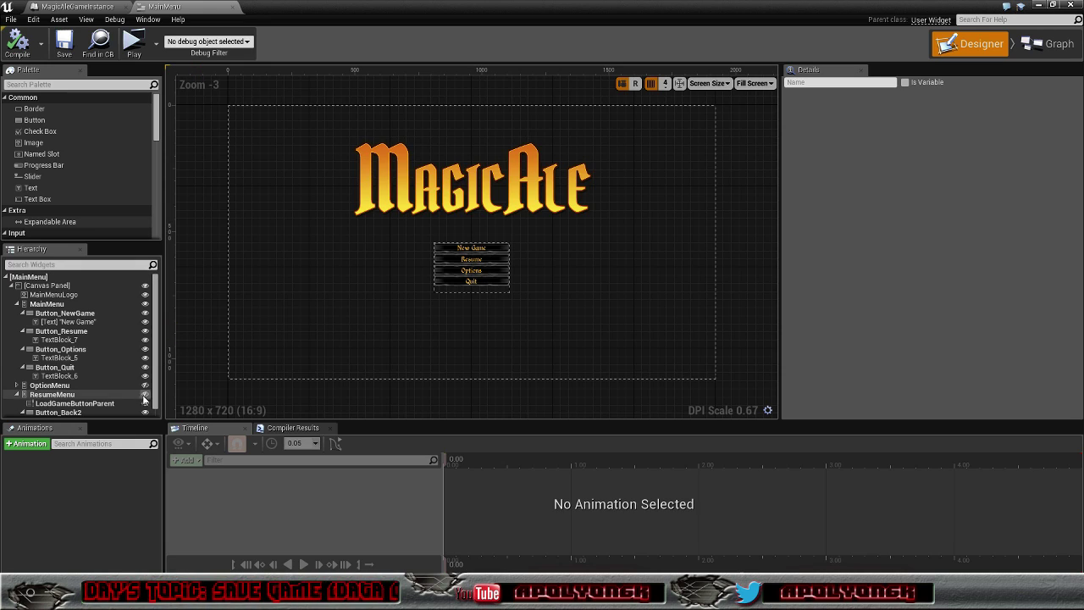
- Expand and inspect the ResumeMenu and OptionMenu entries in the Hierarchy
{"action": "left_click", "coordinate": [16, 395]}
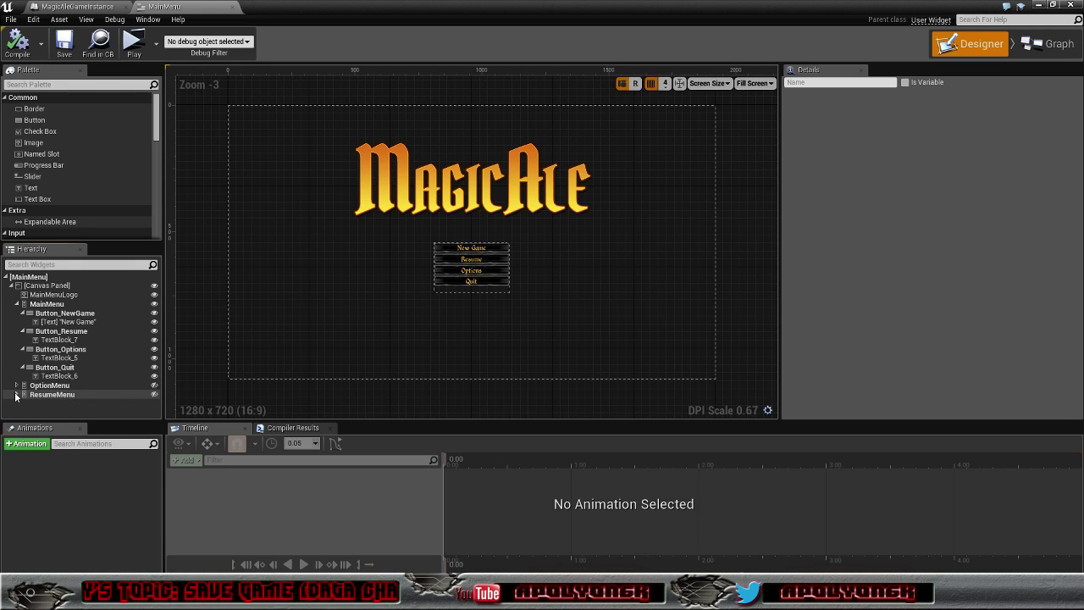
{"action": "left_click", "coordinate": [16, 395]}
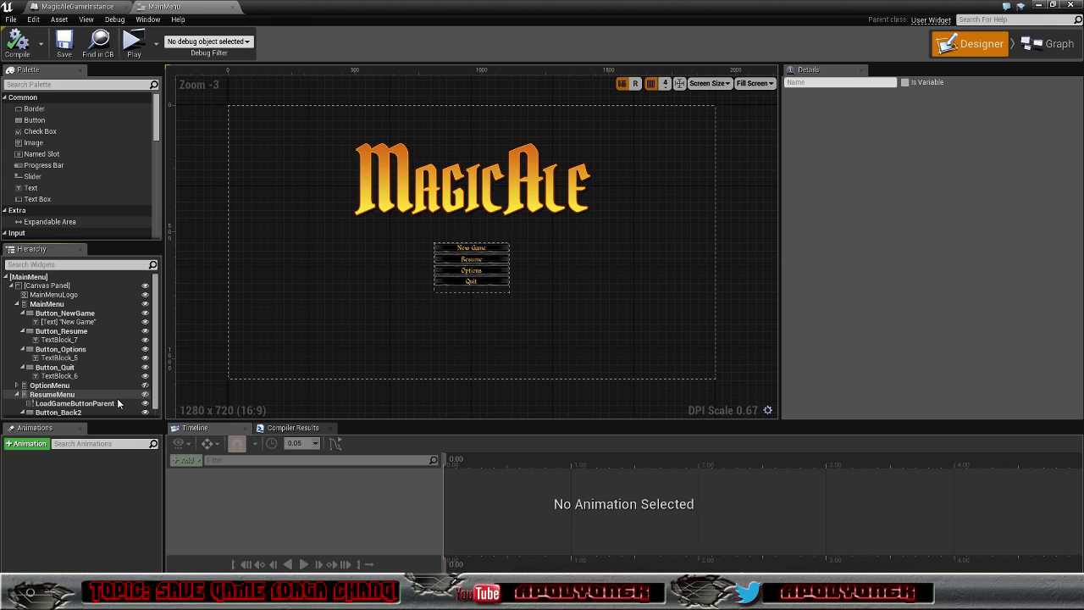
{"action": "scroll", "coordinate": [117, 398], "scroll_direction": "down", "scroll_amount": 1}
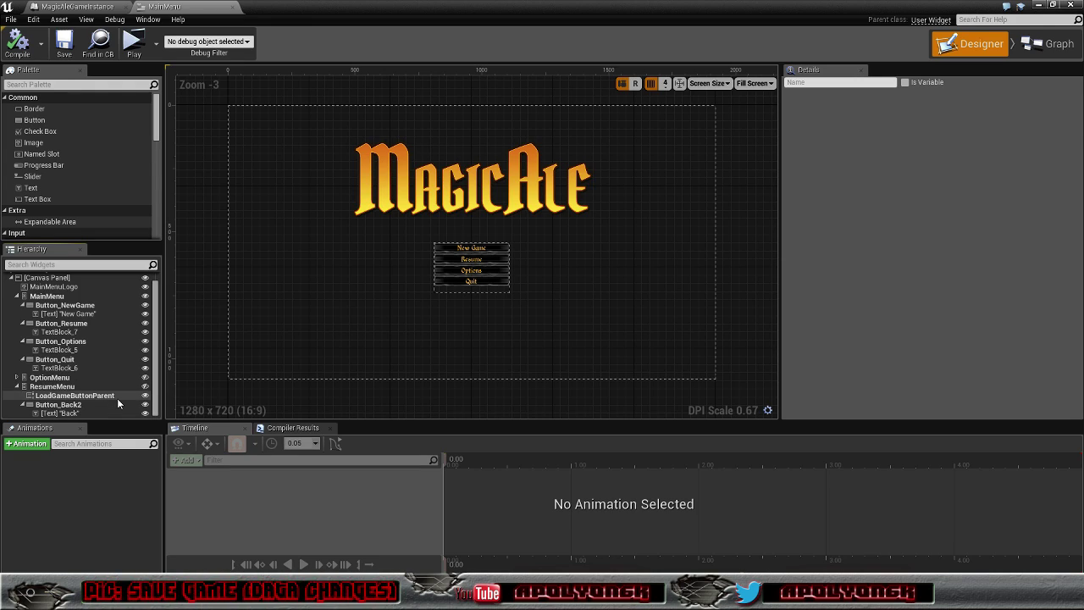
{"action": "left_click", "coordinate": [19, 379]}
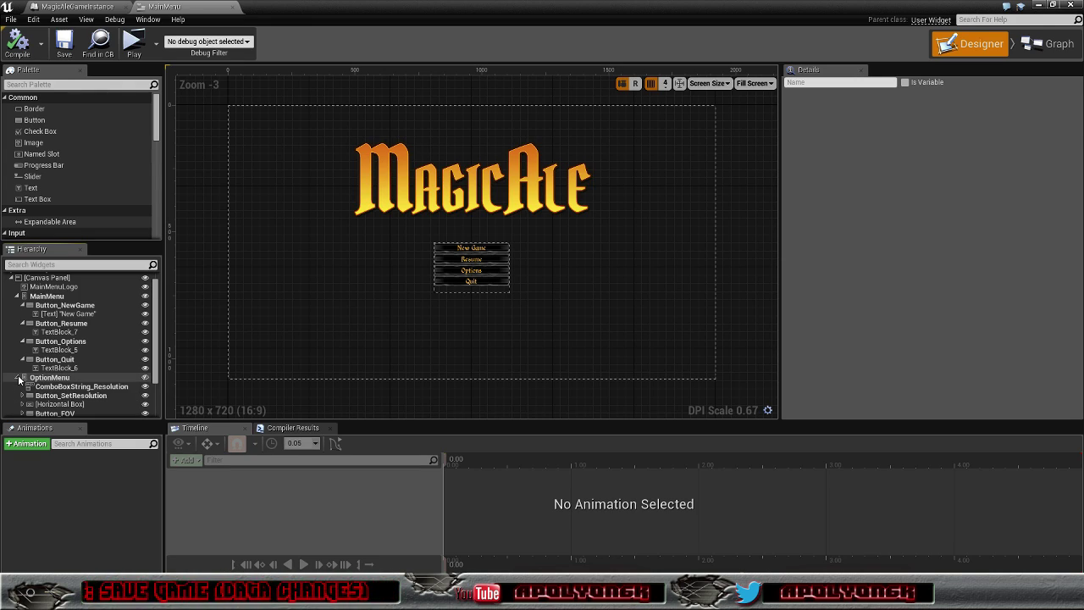
{"action": "left_click", "coordinate": [19, 378]}
{"action": "left_click", "coordinate": [63, 387]}
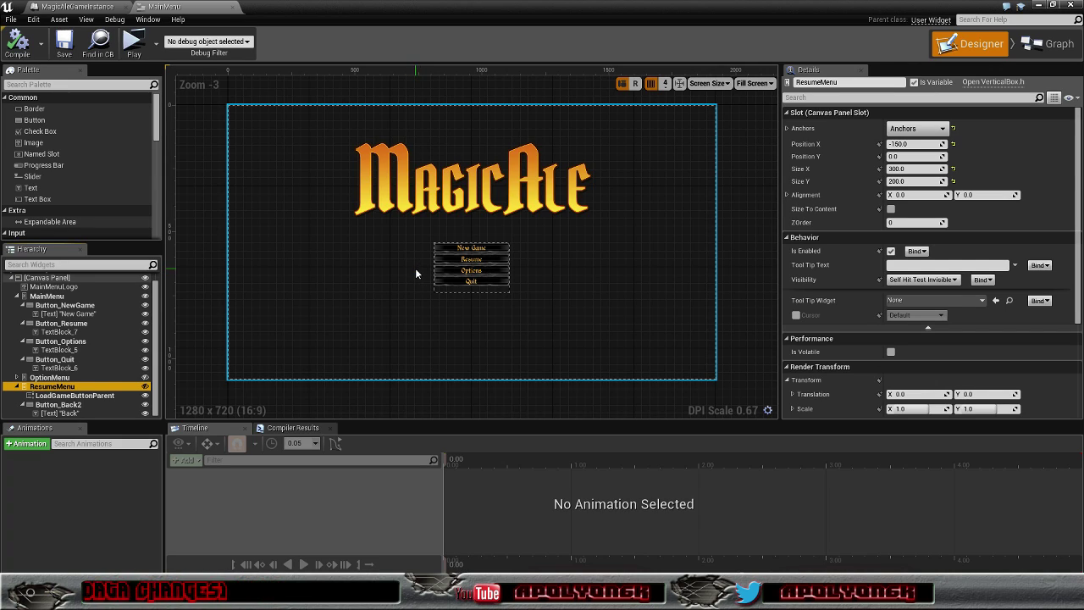
{"action": "left_click", "coordinate": [90, 388]}
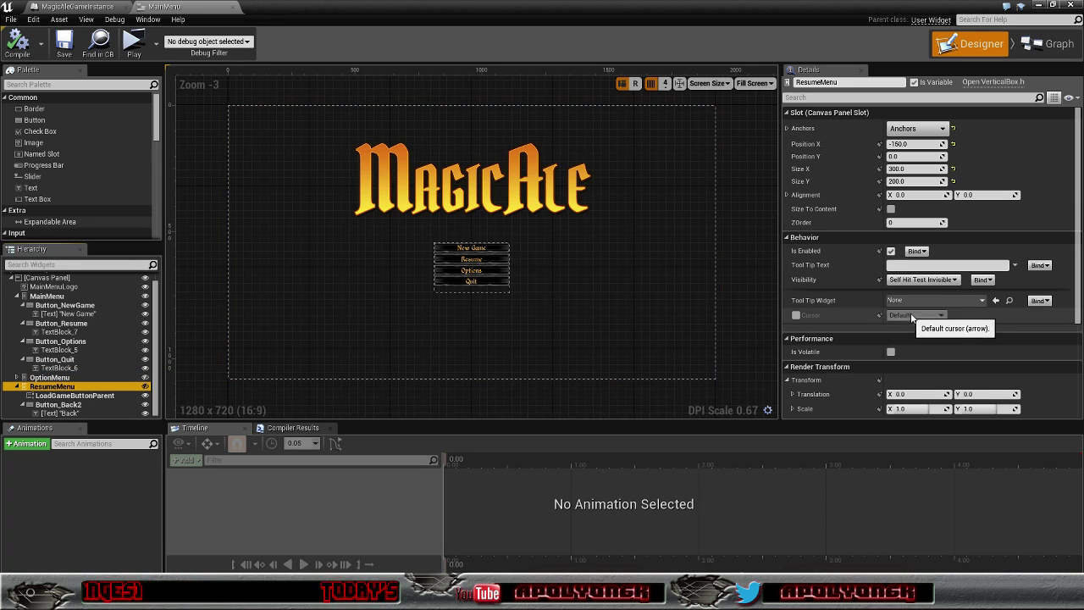
- Set ResumeMenu's Visibility to Hidden, then compile and save the MainMenu widget
{"action": "left_click", "coordinate": [923, 280]}
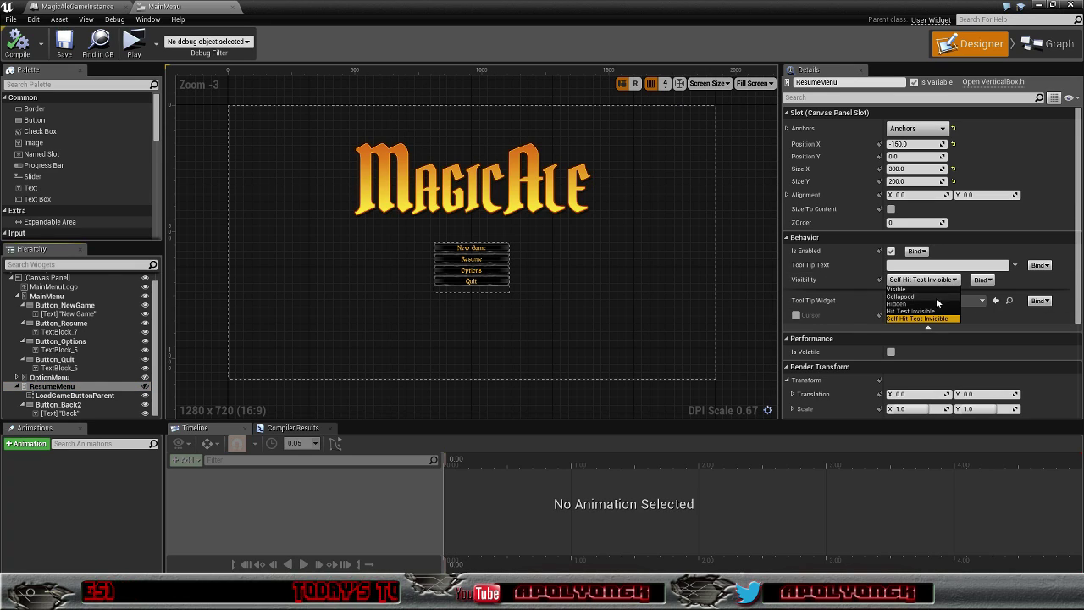
{"action": "left_click", "coordinate": [931, 304]}
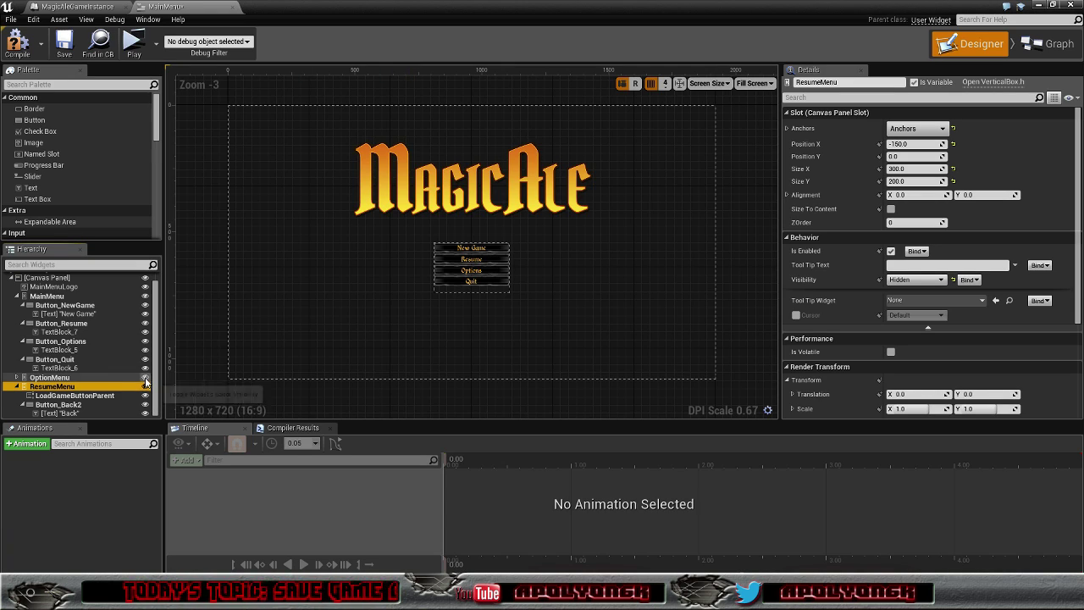
{"action": "left_click", "coordinate": [85, 377]}
{"action": "left_click", "coordinate": [94, 388]}
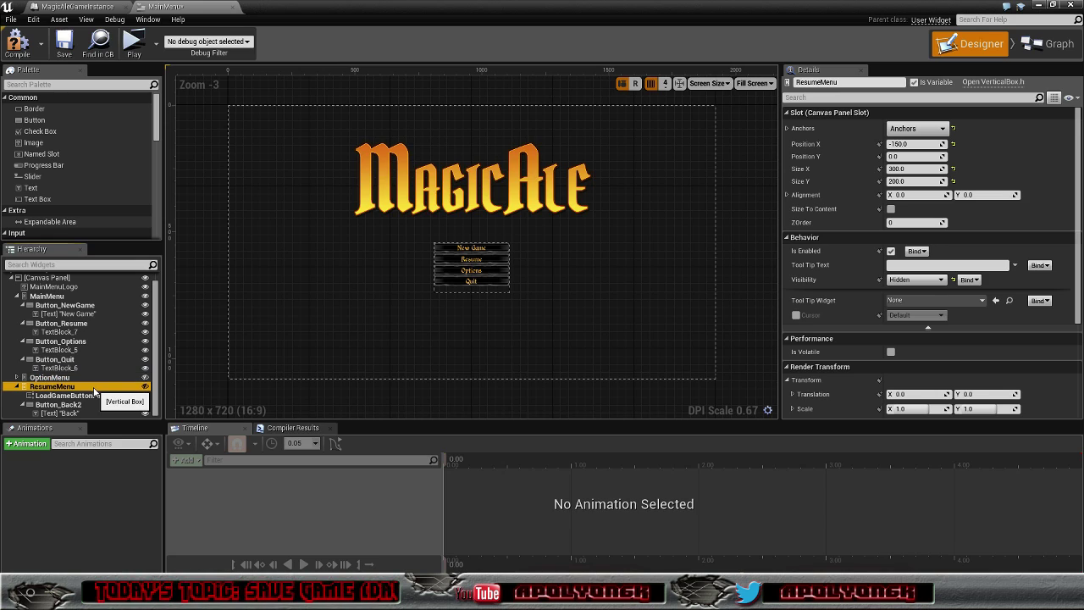
{"action": "left_click", "coordinate": [70, 298]}
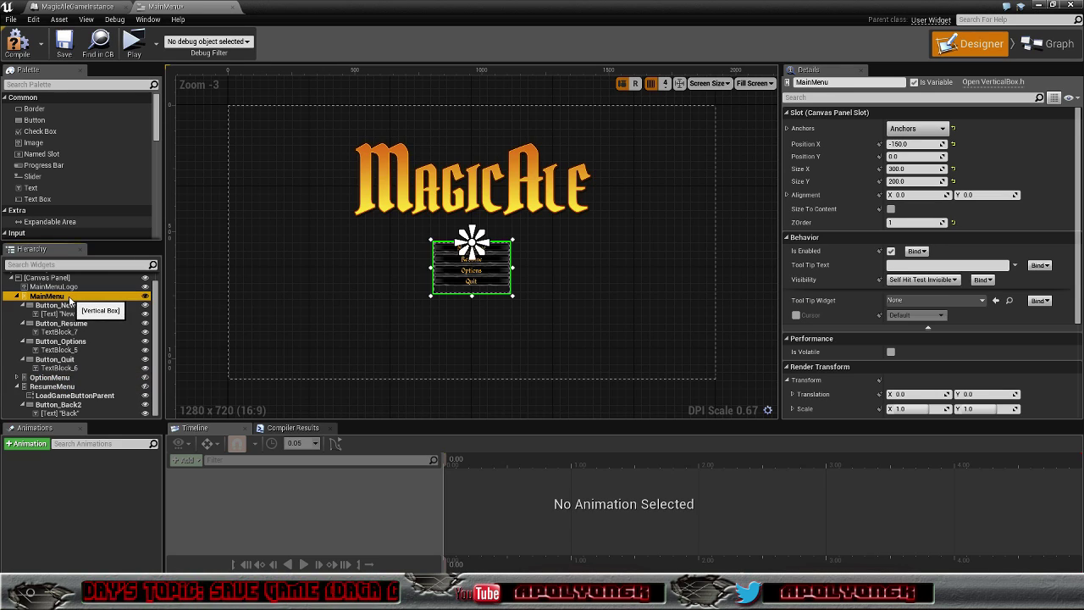
{"action": "left_click", "coordinate": [77, 388]}
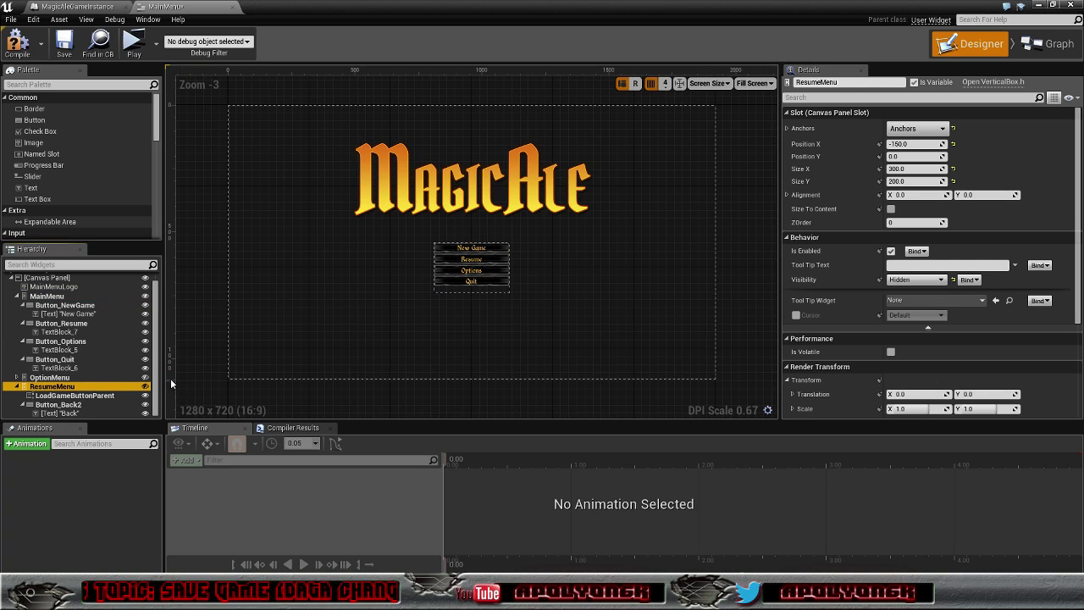
{"action": "scroll", "coordinate": [159, 344], "scroll_direction": "up", "scroll_amount": 1}
{"action": "scroll", "coordinate": [160, 342], "scroll_direction": "down", "scroll_amount": 1}
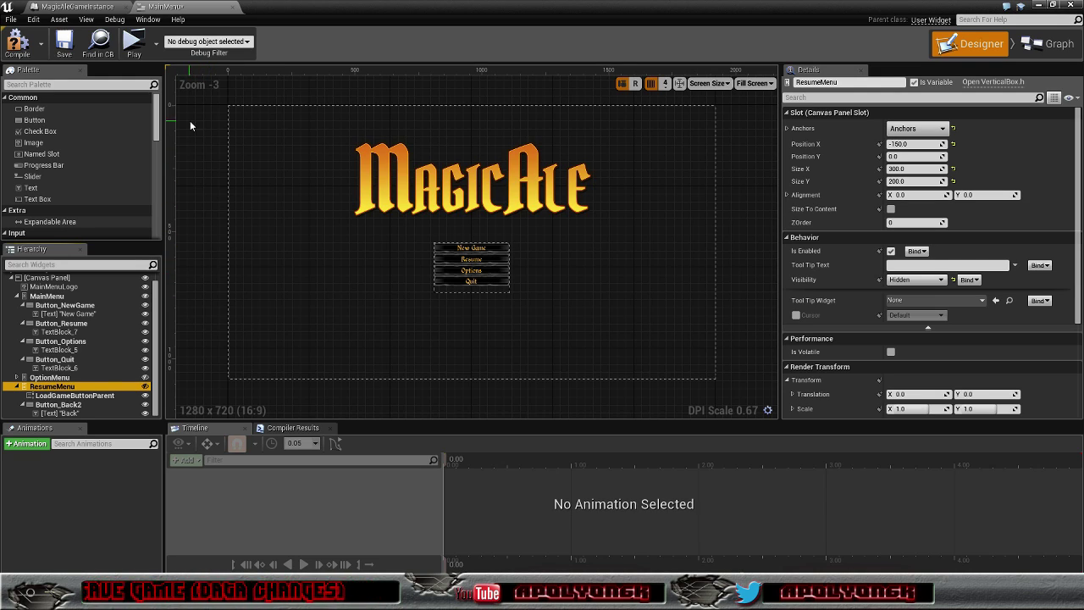
{"action": "left_click", "coordinate": [19, 41]}
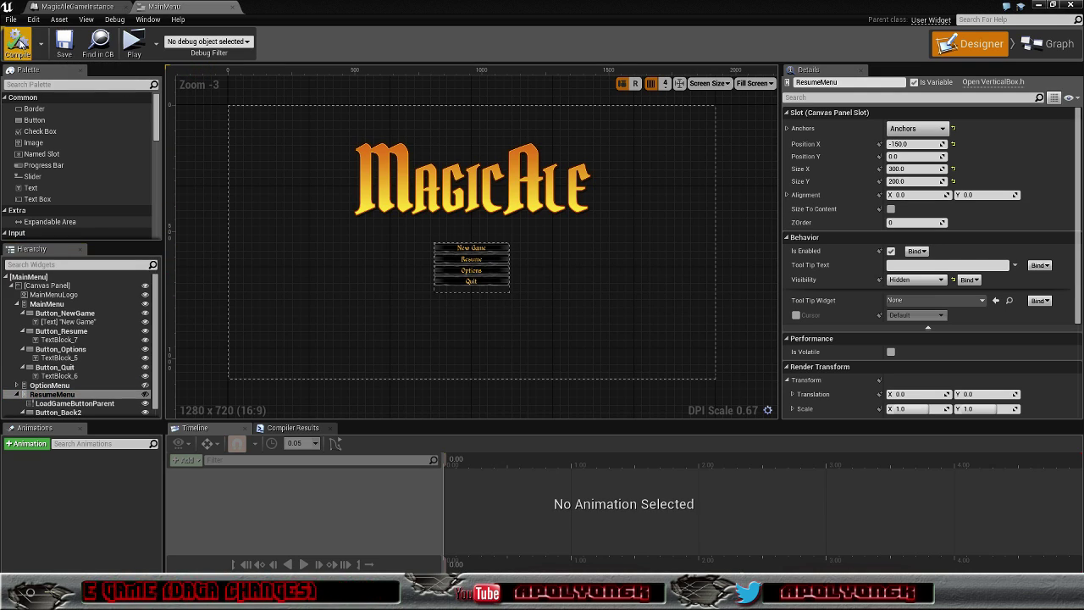
- Play-test the bordered MagicAle main menu in a maximized preview, then Quit to end play
{"action": "left_click", "coordinate": [1053, 6]}
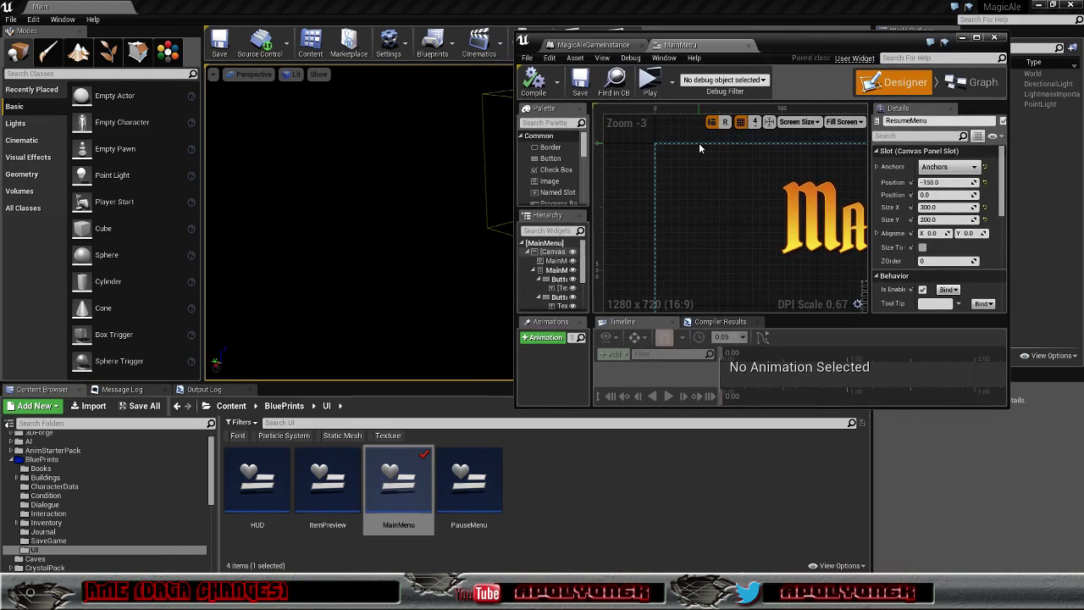
{"action": "left_click", "coordinate": [962, 40]}
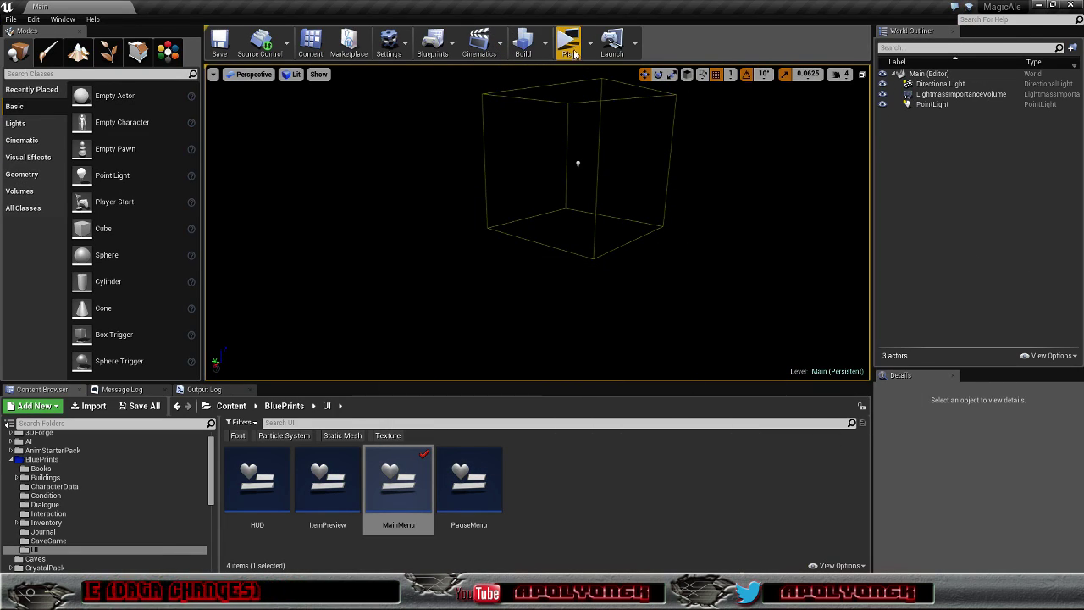
{"action": "left_click", "coordinate": [567, 43]}
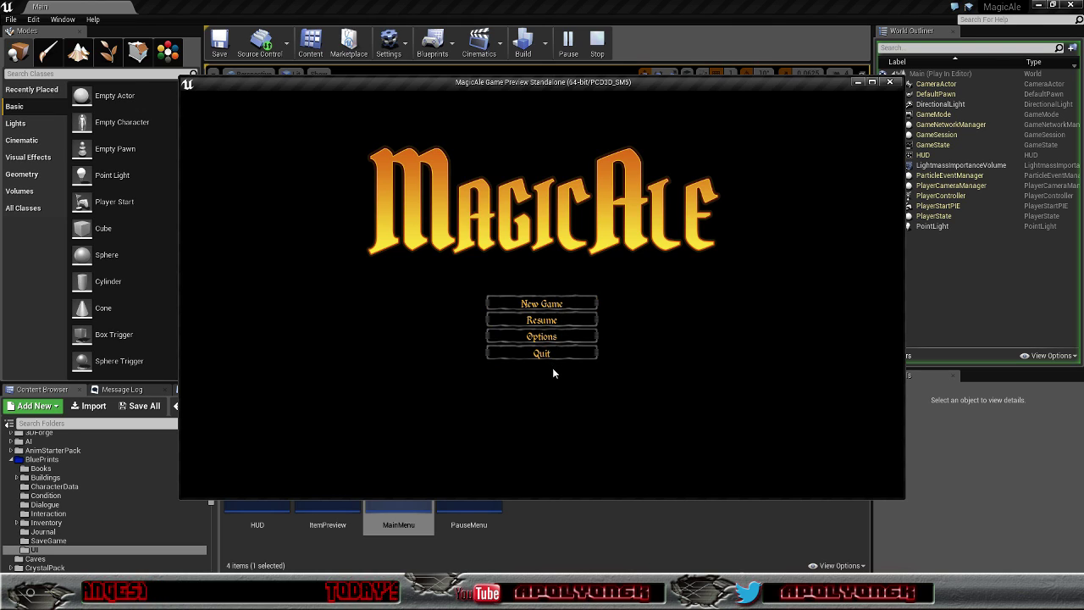
{"action": "left_click", "coordinate": [872, 83]}
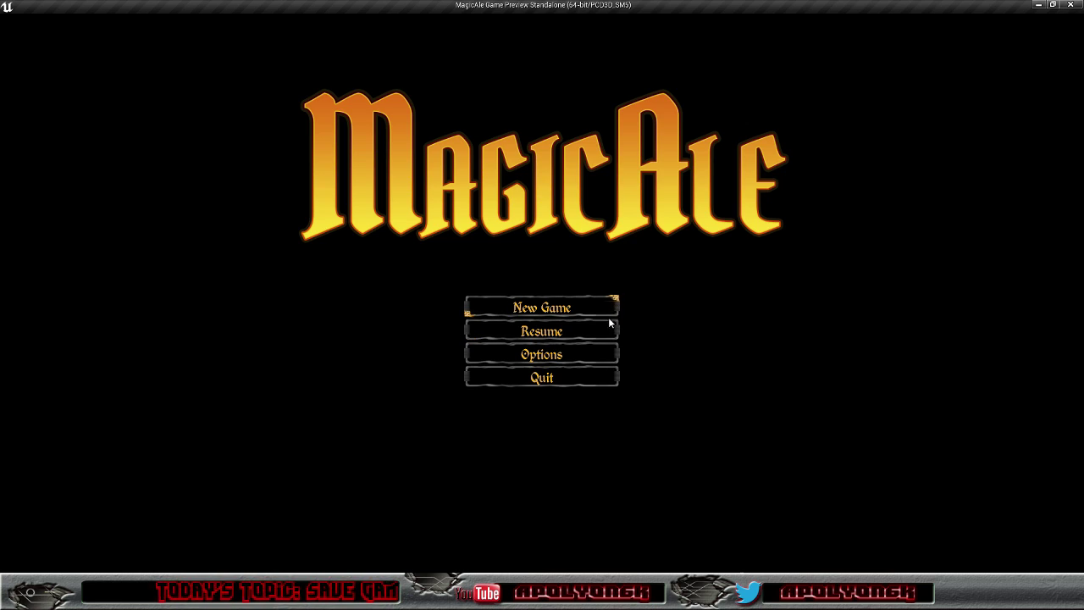
{"action": "left_click", "coordinate": [595, 382]}
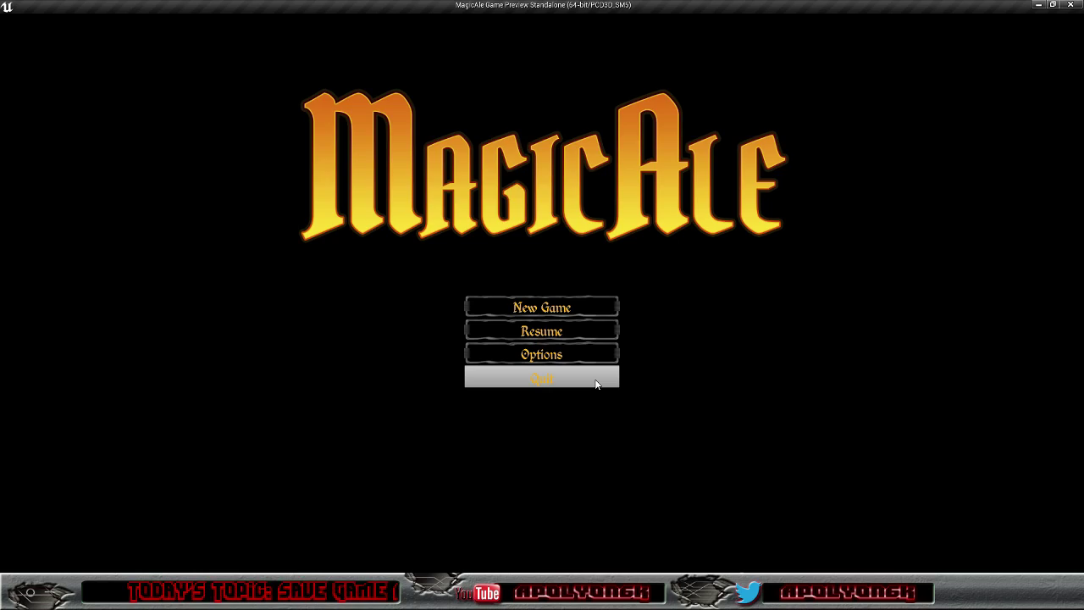
- Restore the maximized blueprint editor on the MainMenu designer and select Button_NewGame
{"action": "mouse_move", "coordinate": [220, 597]}
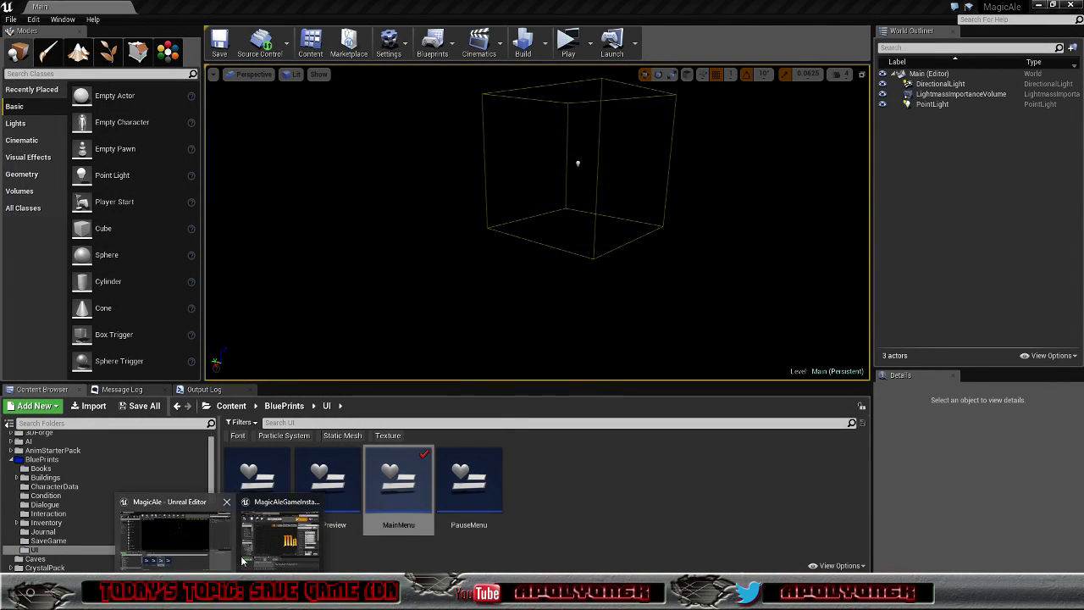
{"action": "left_click", "coordinate": [280, 534]}
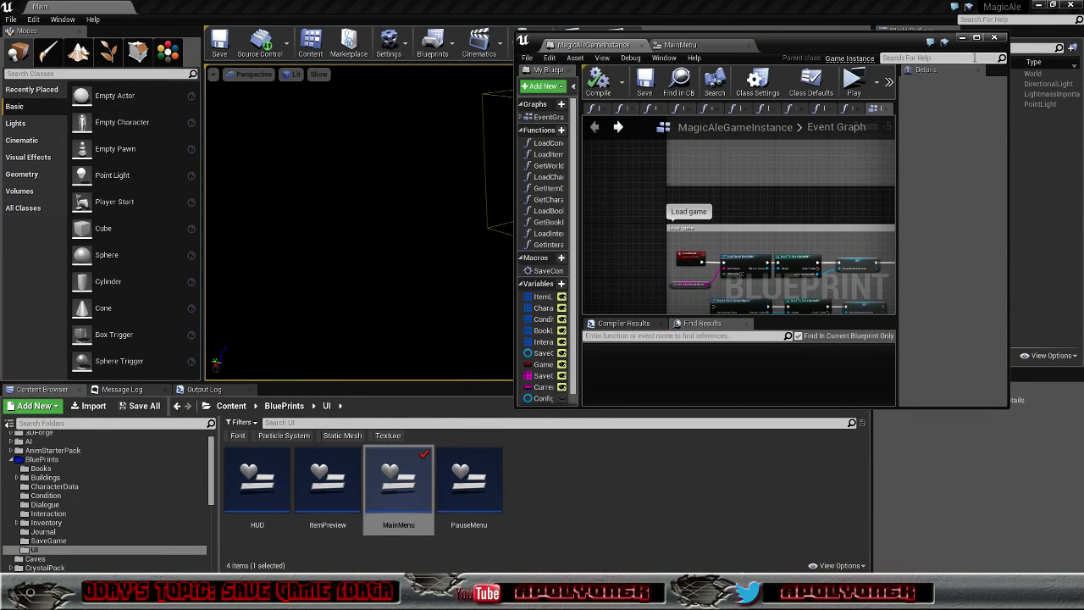
{"action": "double_click", "coordinate": [805, 43]}
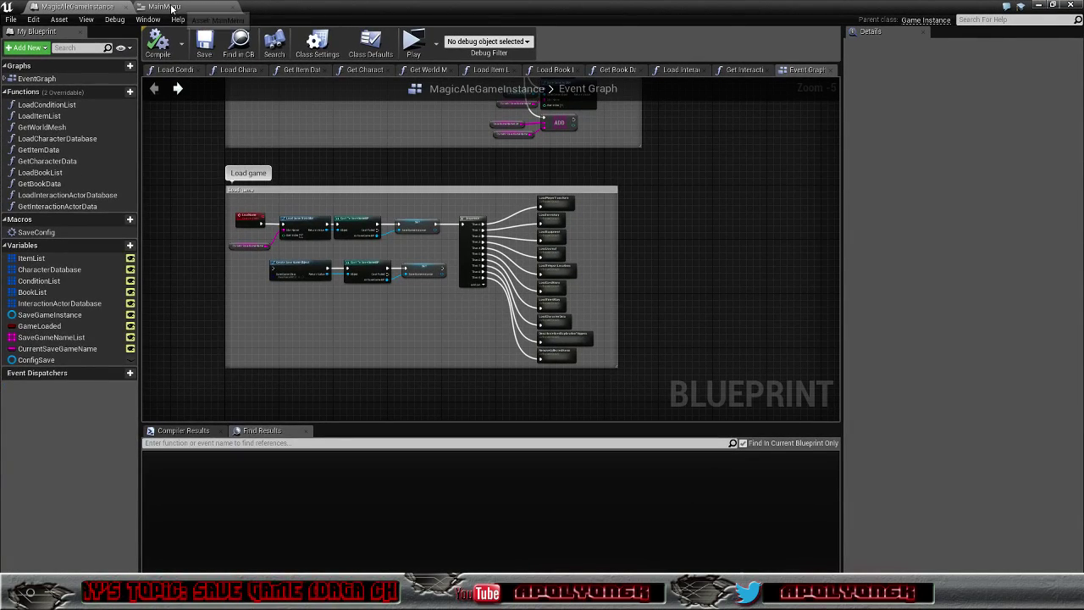
{"action": "left_click", "coordinate": [164, 7]}
{"action": "scroll", "coordinate": [493, 247], "scroll_direction": "up", "scroll_amount": 3}
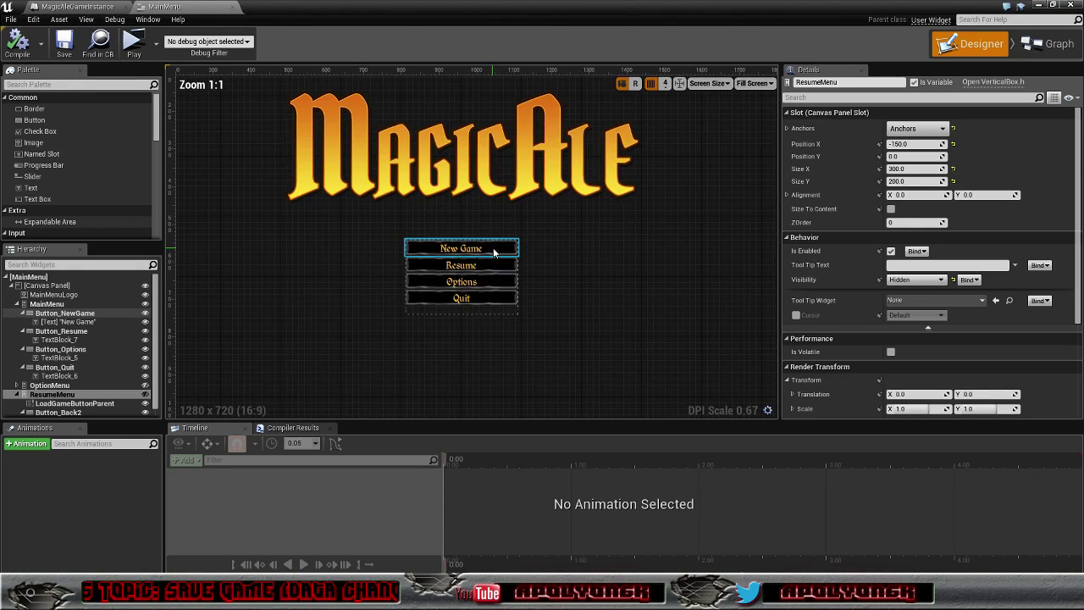
{"action": "scroll", "coordinate": [493, 247], "scroll_direction": "up", "scroll_amount": 2}
{"action": "scroll", "coordinate": [495, 249], "scroll_direction": "up", "scroll_amount": 2}
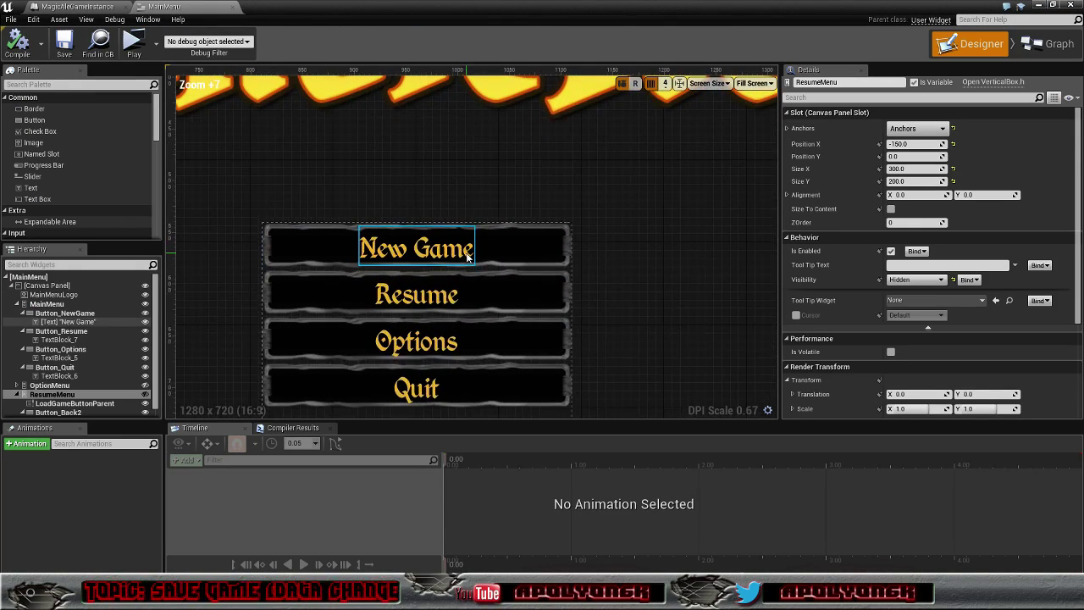
{"action": "left_click", "coordinate": [516, 243]}
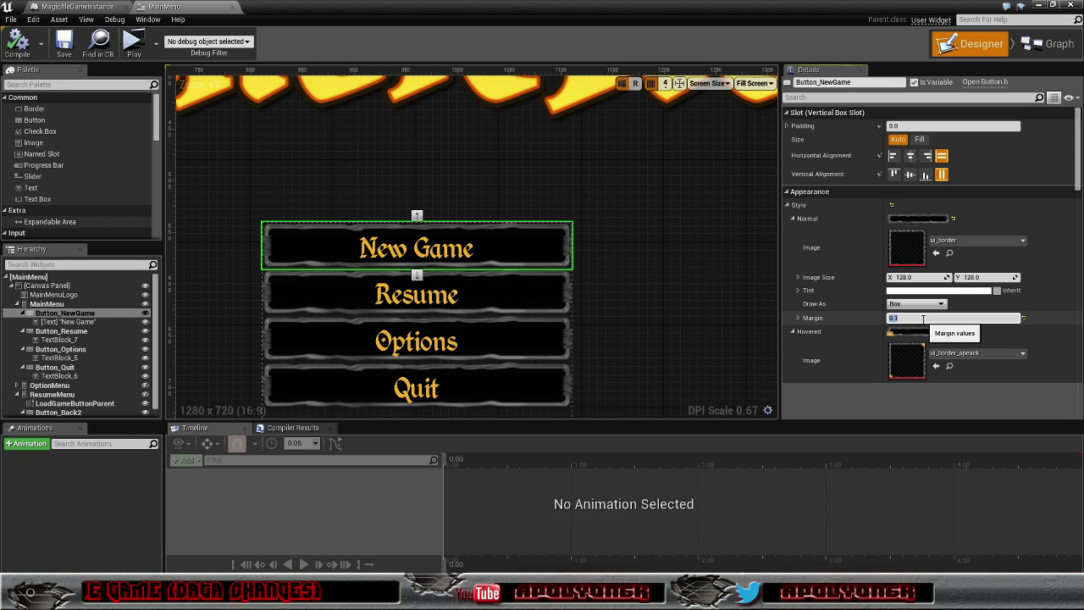
- Set the New Game button's normal and hovered border margins to 0.25
{"action": "left_click", "coordinate": [896, 319]}
{"action": "left_click", "coordinate": [897, 318]}
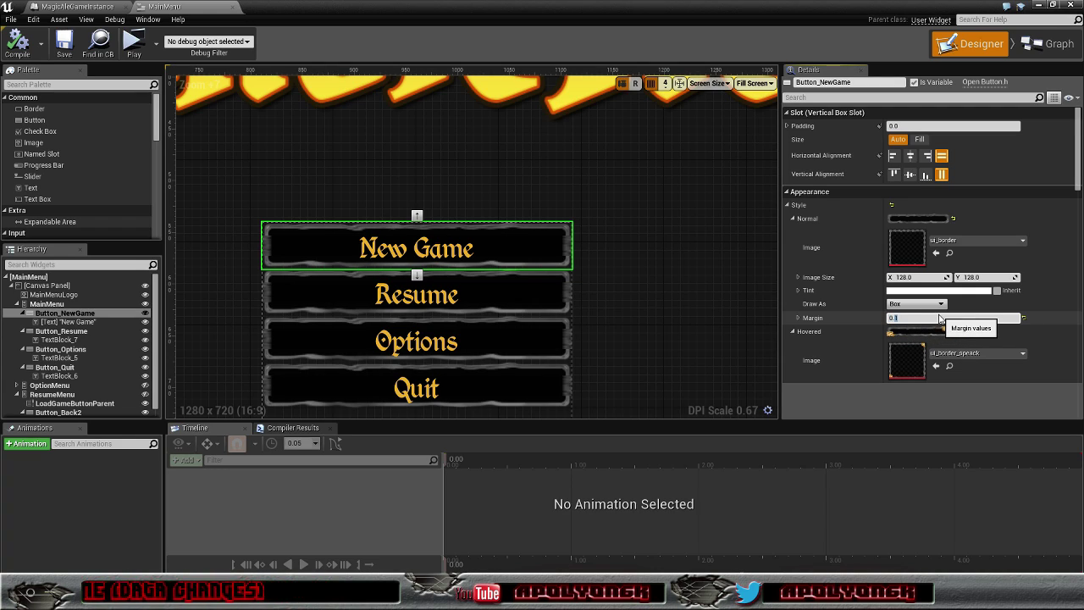
{"action": "type", "text": "0.25"}
{"action": "key", "text": "Return"}
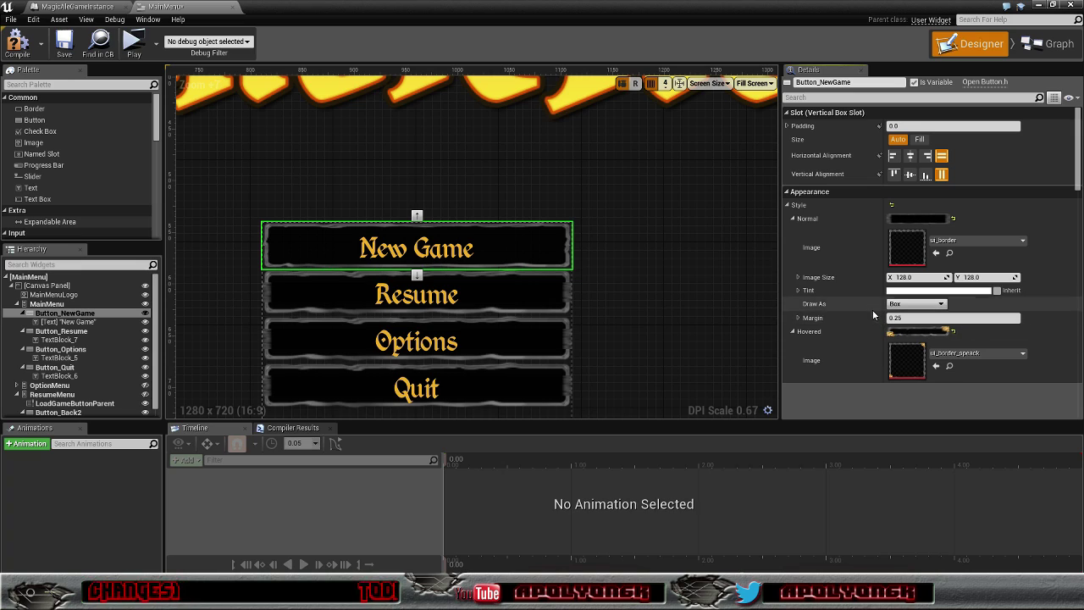
{"action": "scroll", "coordinate": [872, 309], "scroll_direction": "down", "scroll_amount": 2}
{"action": "left_click", "coordinate": [902, 359]}
{"action": "type", "text": "0.1"}
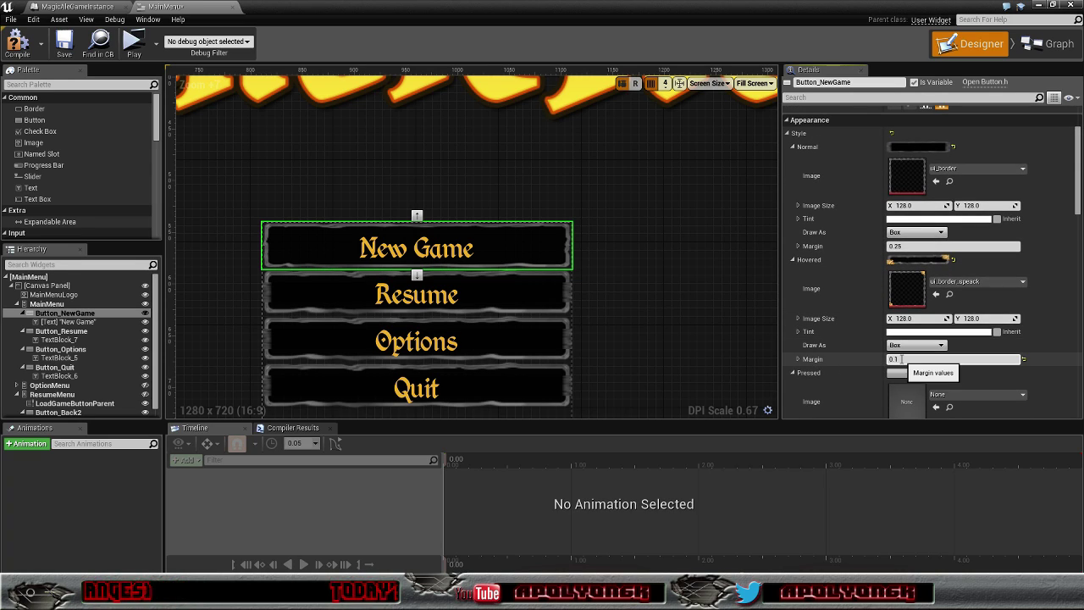
{"action": "double_click", "coordinate": [893, 360]}
{"action": "type", "text": "0.25"}
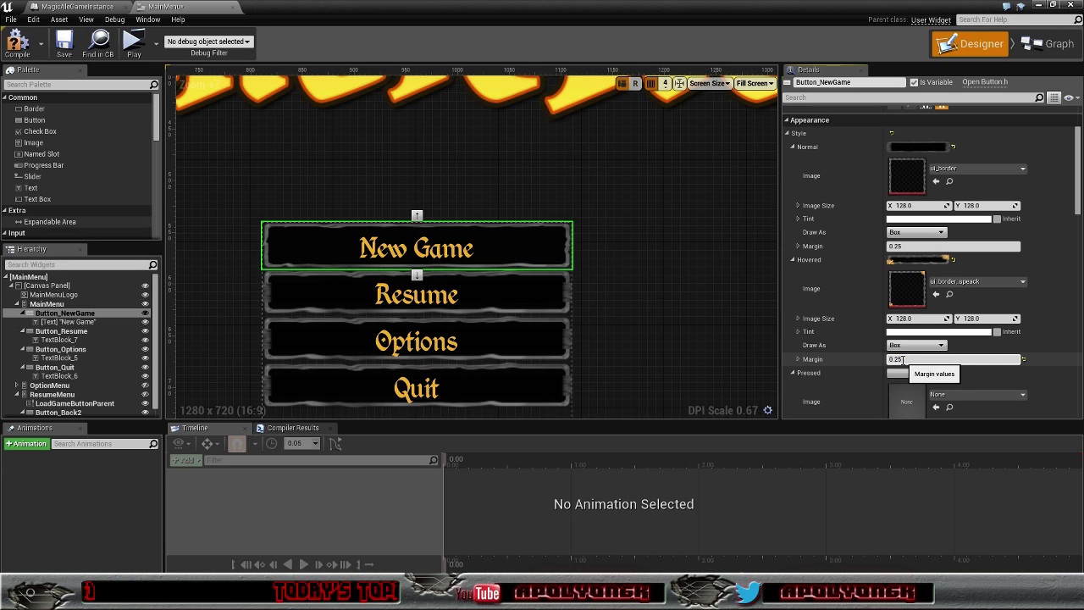
{"action": "scroll", "coordinate": [932, 356], "scroll_direction": "down", "scroll_amount": 2}
{"action": "scroll", "coordinate": [952, 349], "scroll_direction": "down", "scroll_amount": 2}
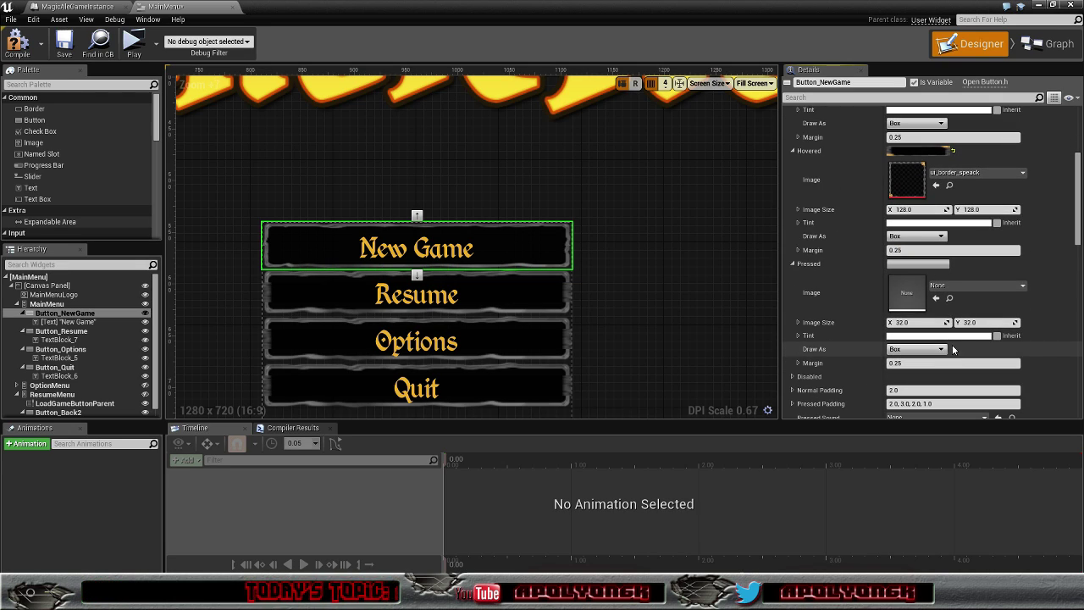
- Set the New Game Pressed image to ui_border_speack, dismissing stray save-asset dialogs
{"action": "left_click", "coordinate": [1024, 289]}
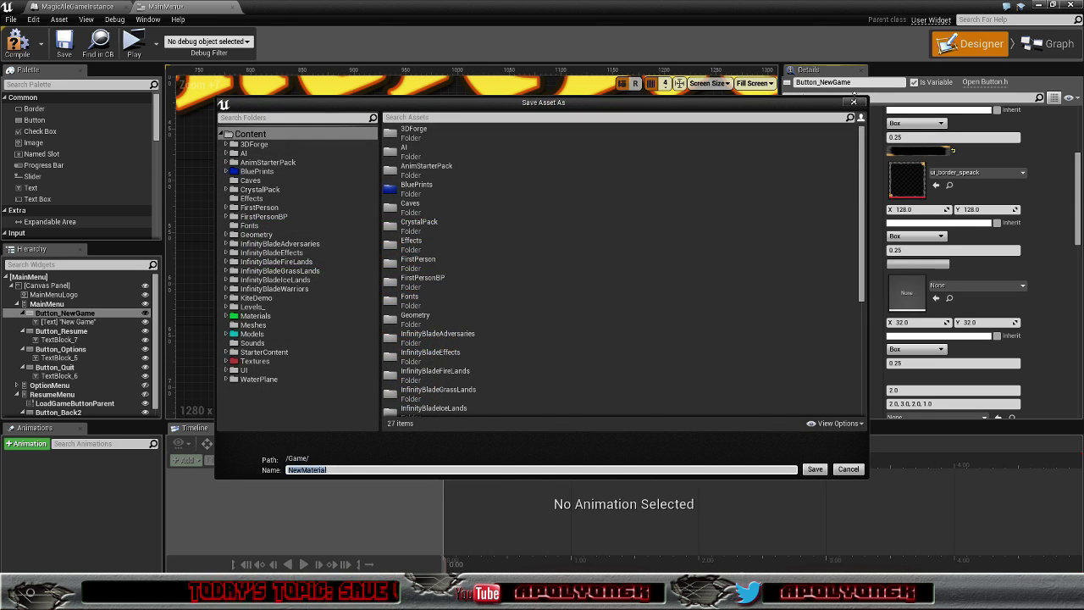
{"action": "left_click", "coordinate": [854, 101]}
{"action": "left_click", "coordinate": [1021, 289]}
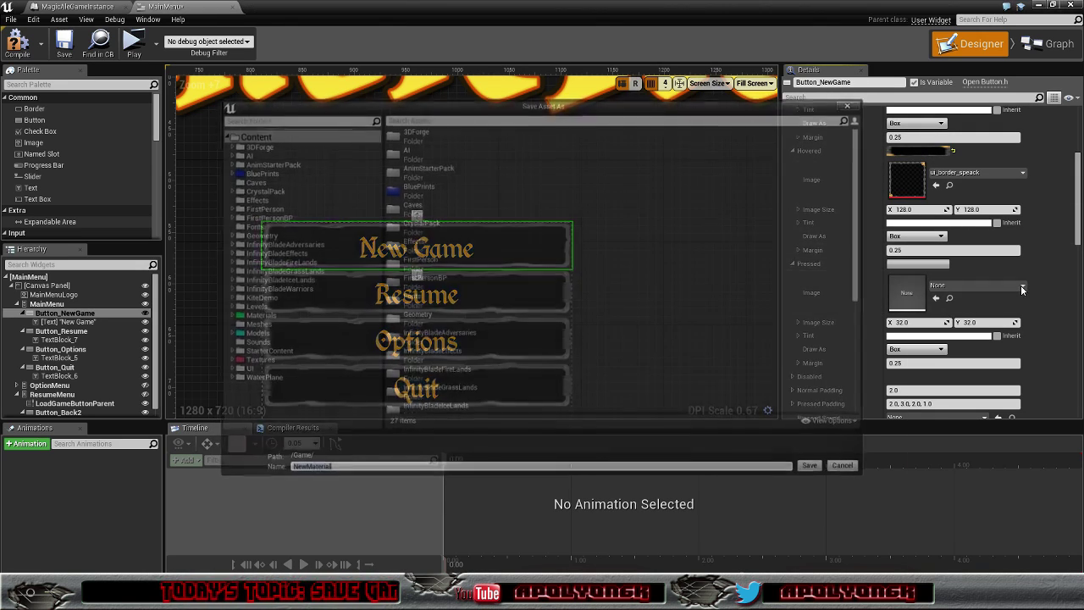
{"action": "left_click", "coordinate": [855, 102]}
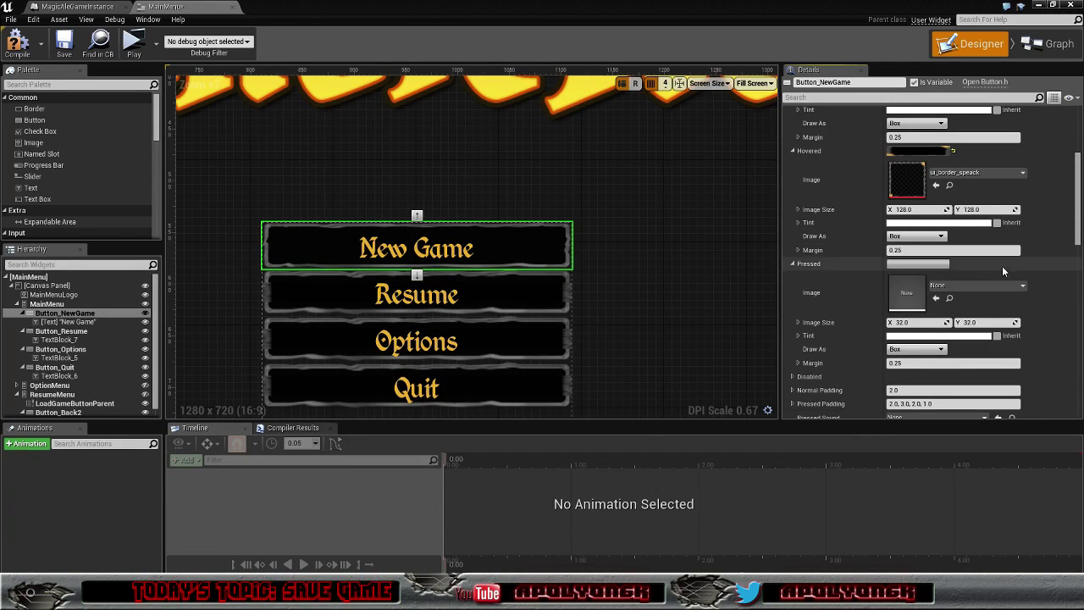
{"action": "left_click", "coordinate": [1023, 288]}
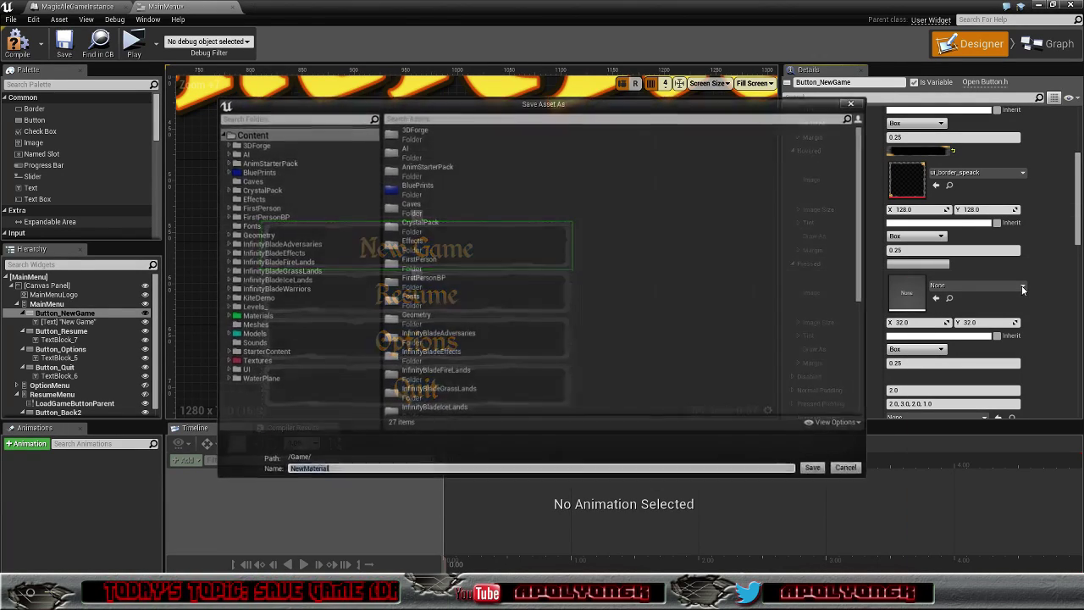
{"action": "key", "text": "Escape"}
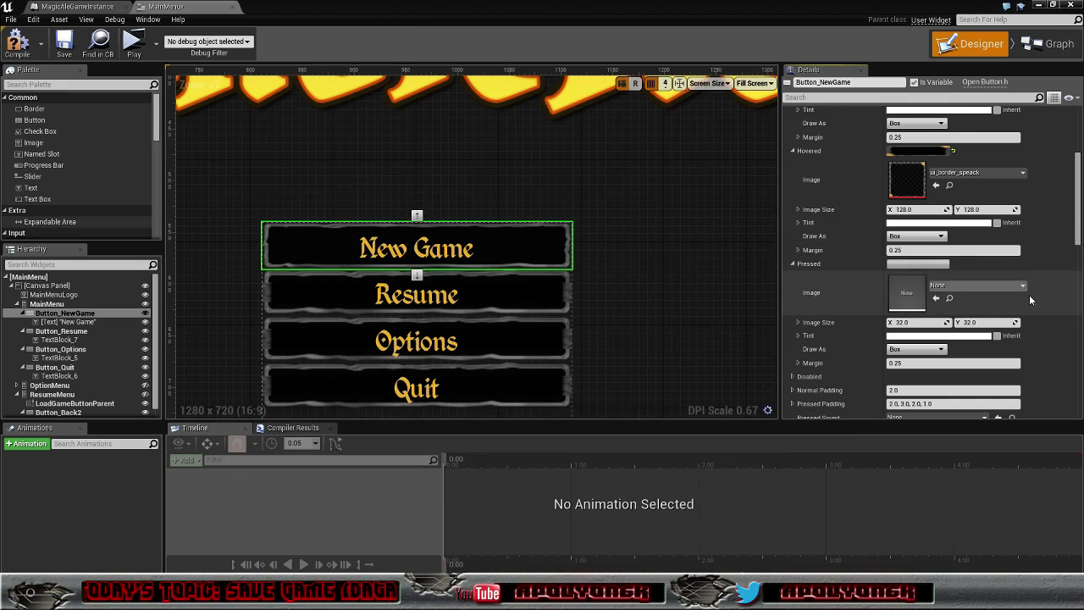
{"action": "left_click", "coordinate": [1022, 286]}
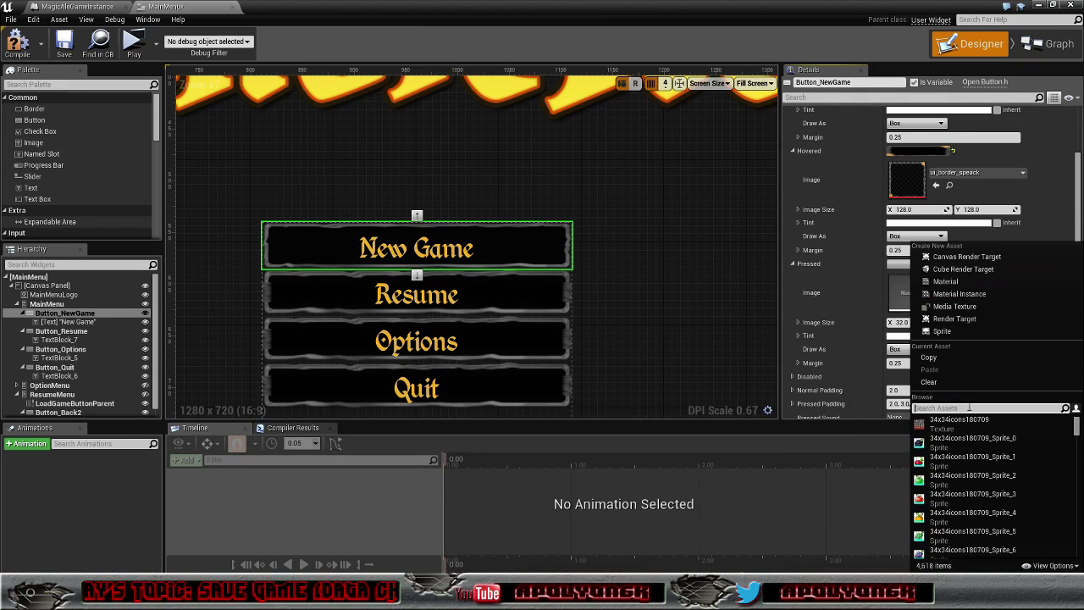
{"action": "left_click", "coordinate": [967, 409]}
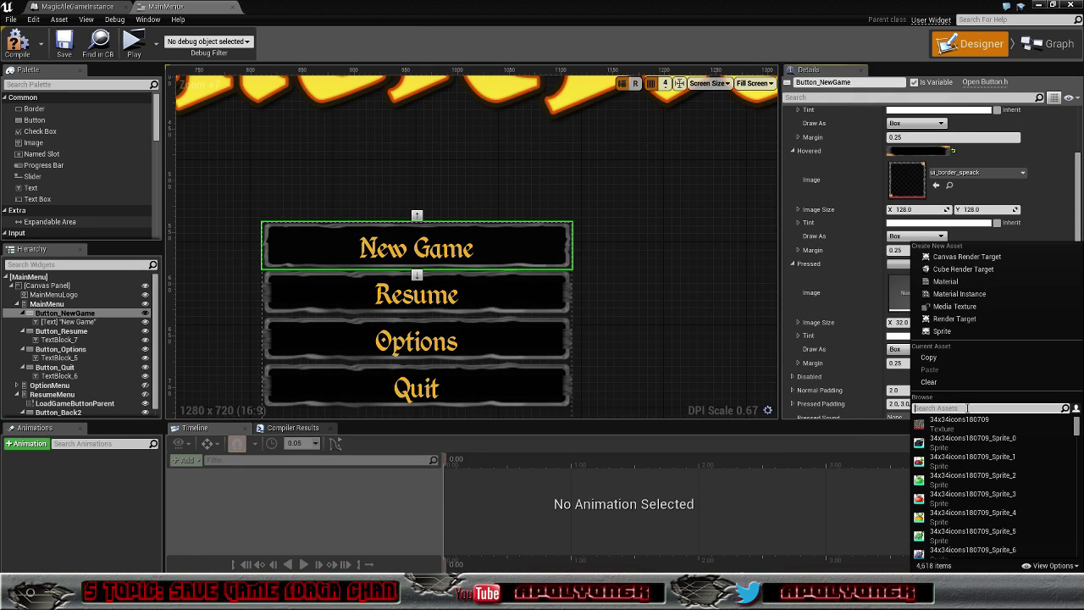
{"action": "type", "text": "ui_"}
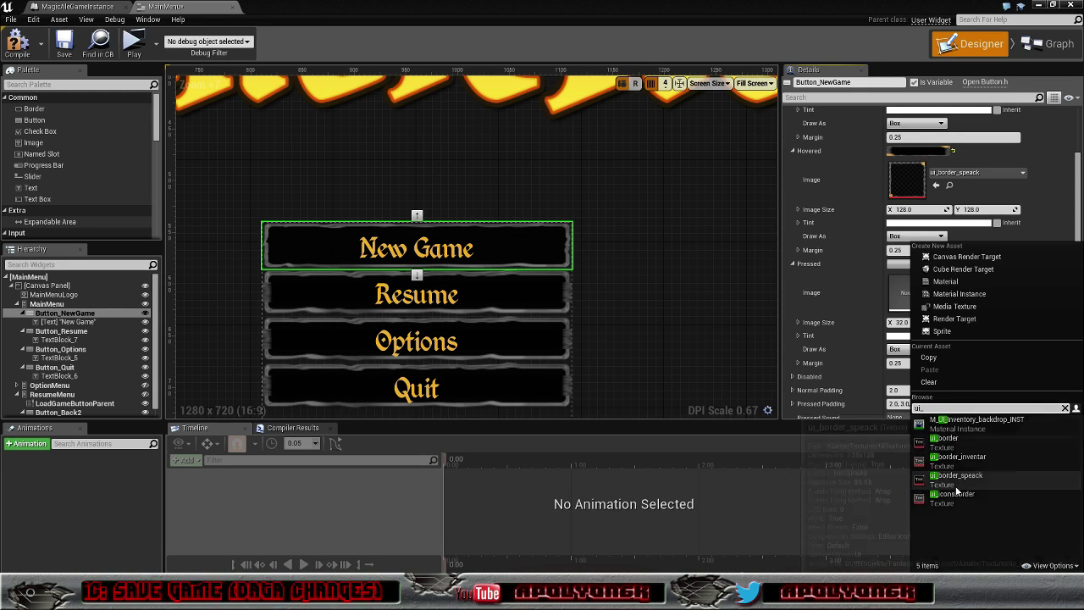
{"action": "left_click", "coordinate": [955, 481]}
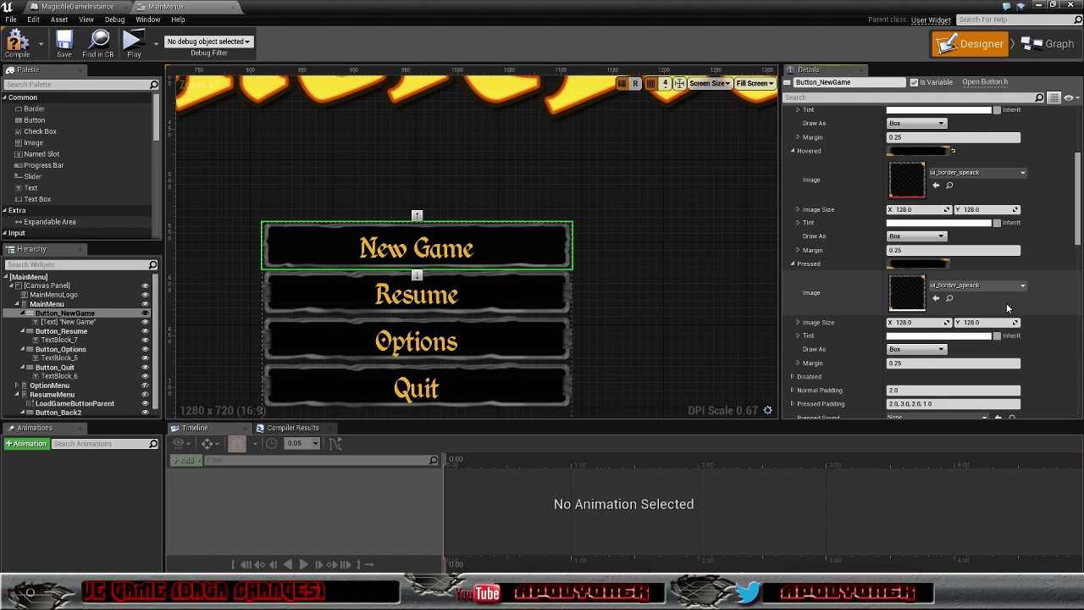
{"action": "scroll", "coordinate": [1049, 299], "scroll_direction": "down", "scroll_amount": 2}
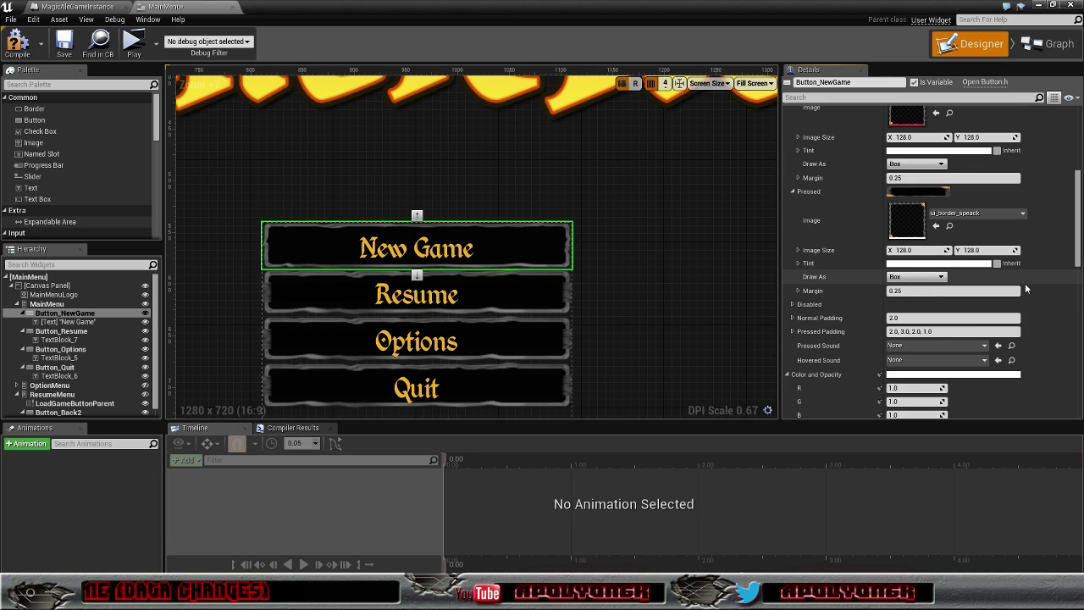
{"action": "scroll", "coordinate": [1027, 285], "scroll_direction": "up", "scroll_amount": 2}
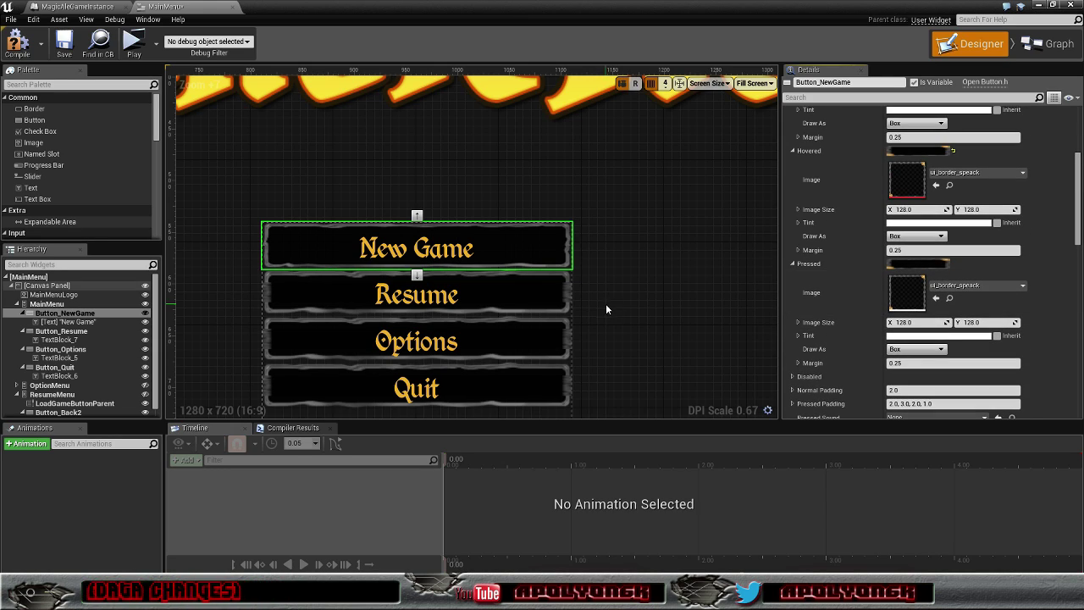
- Select Button_Resume and set its Pressed image to ui_border_speack
{"action": "left_click", "coordinate": [542, 294]}
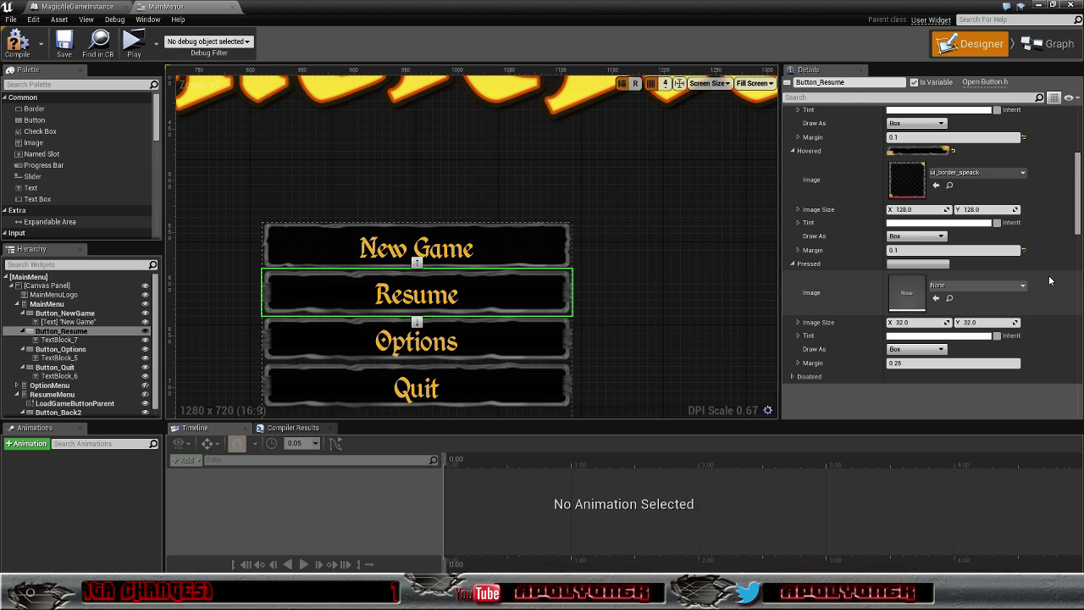
{"action": "scroll", "coordinate": [1038, 269], "scroll_direction": "up", "scroll_amount": 2}
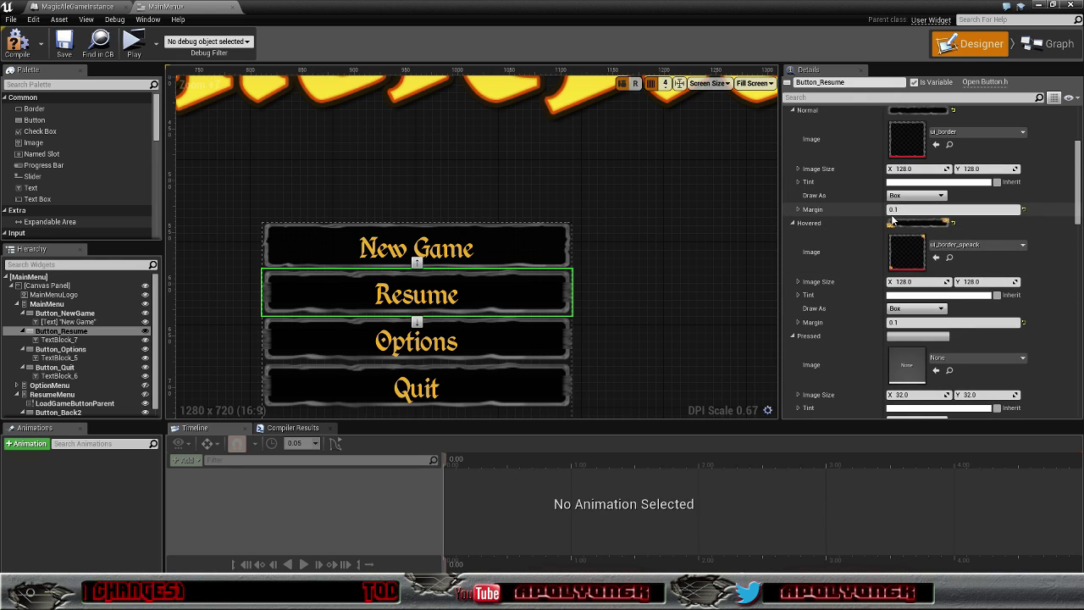
{"action": "scroll", "coordinate": [1040, 246], "scroll_direction": "down", "scroll_amount": 2}
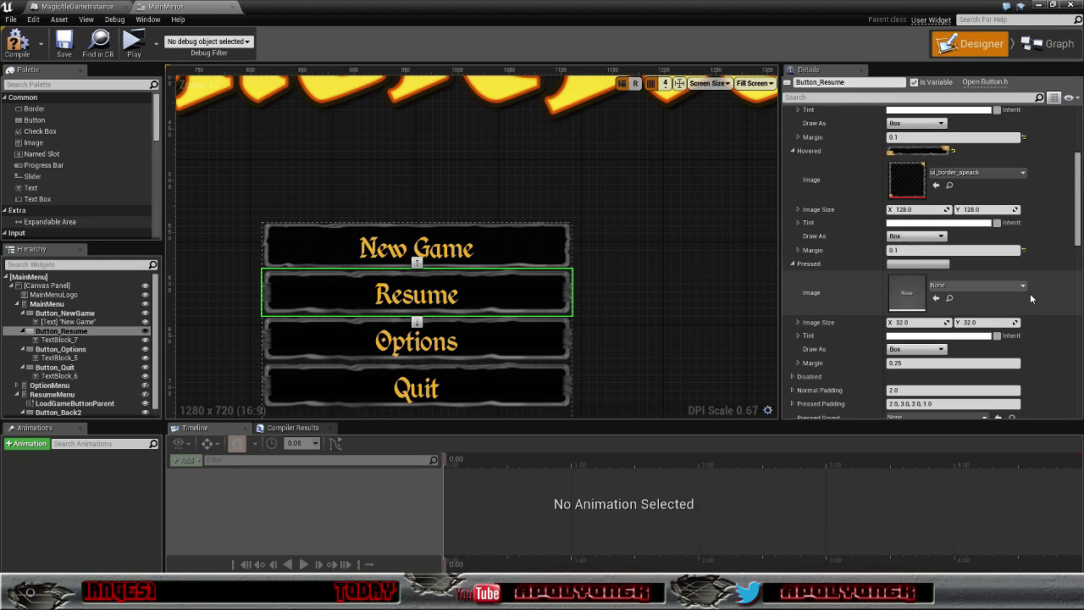
{"action": "left_click", "coordinate": [1022, 287]}
{"action": "type", "text": "ui"}
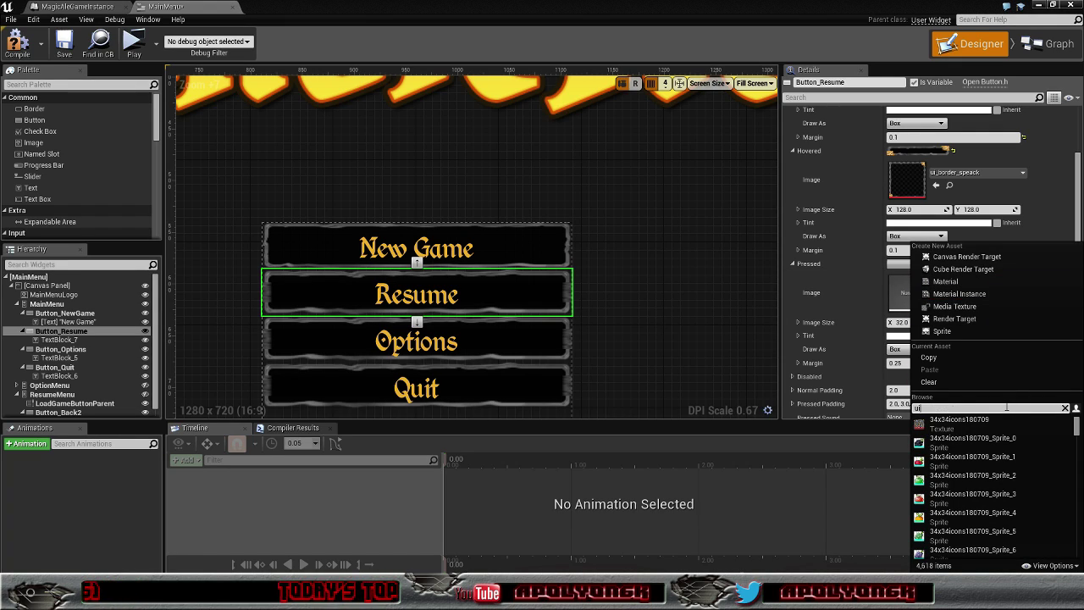
{"action": "type", "text": "_"}
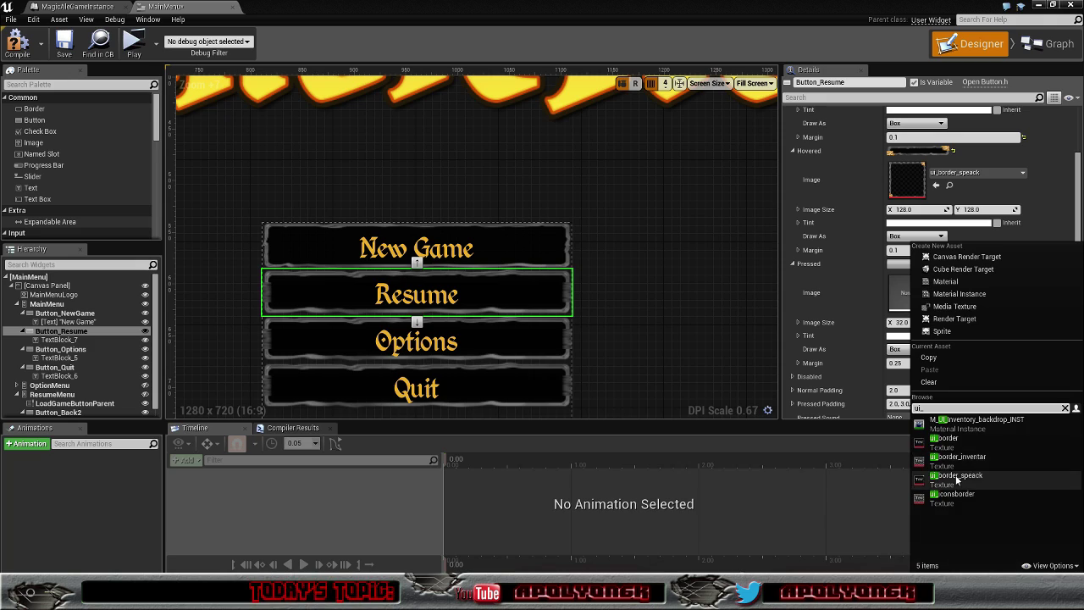
{"action": "left_click", "coordinate": [960, 476]}
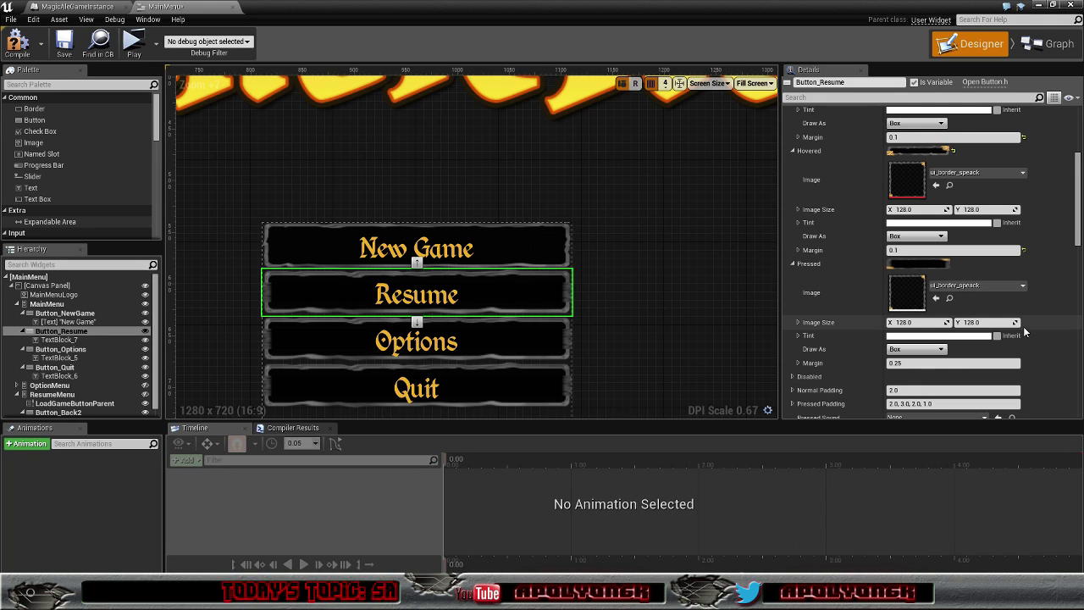
- Set the Resume button's hovered and normal margins to 0.25
{"action": "scroll", "coordinate": [1010, 324], "scroll_direction": "up", "scroll_amount": 1}
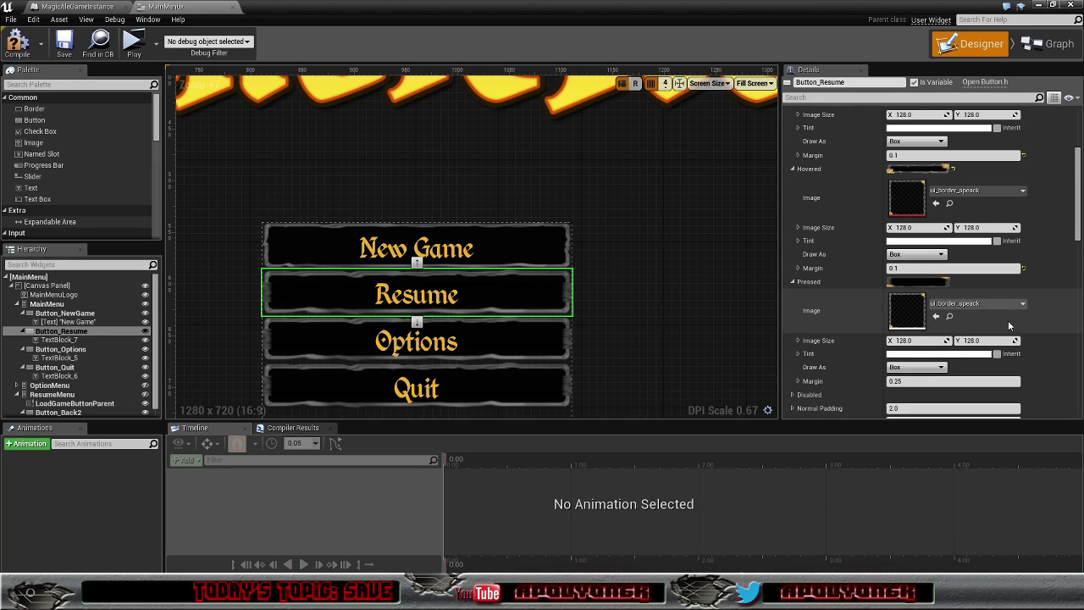
{"action": "scroll", "coordinate": [975, 323], "scroll_direction": "up", "scroll_amount": 2}
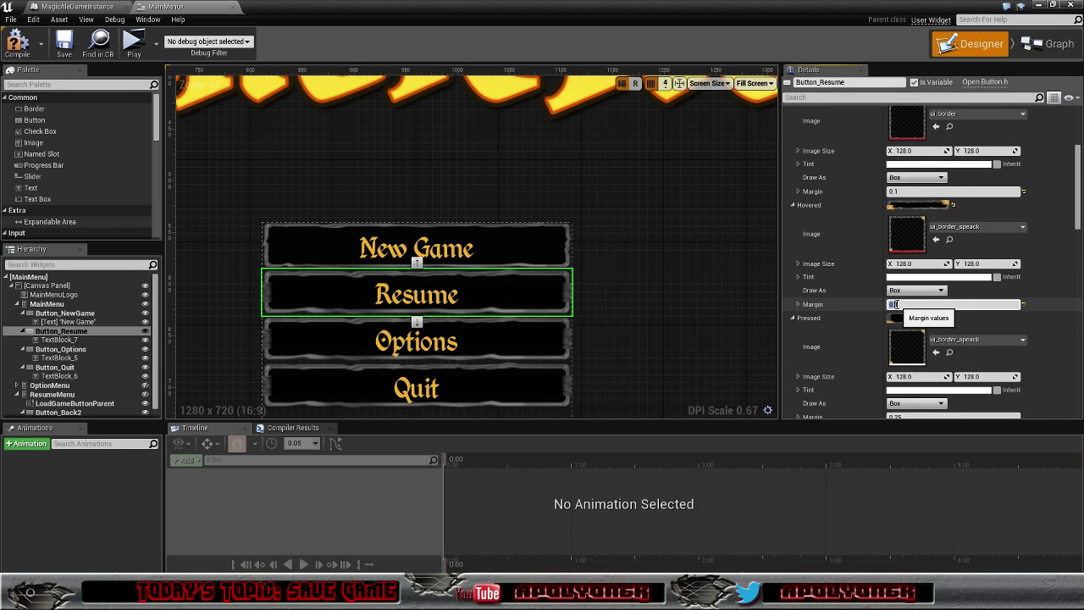
{"action": "double_click", "coordinate": [894, 304]}
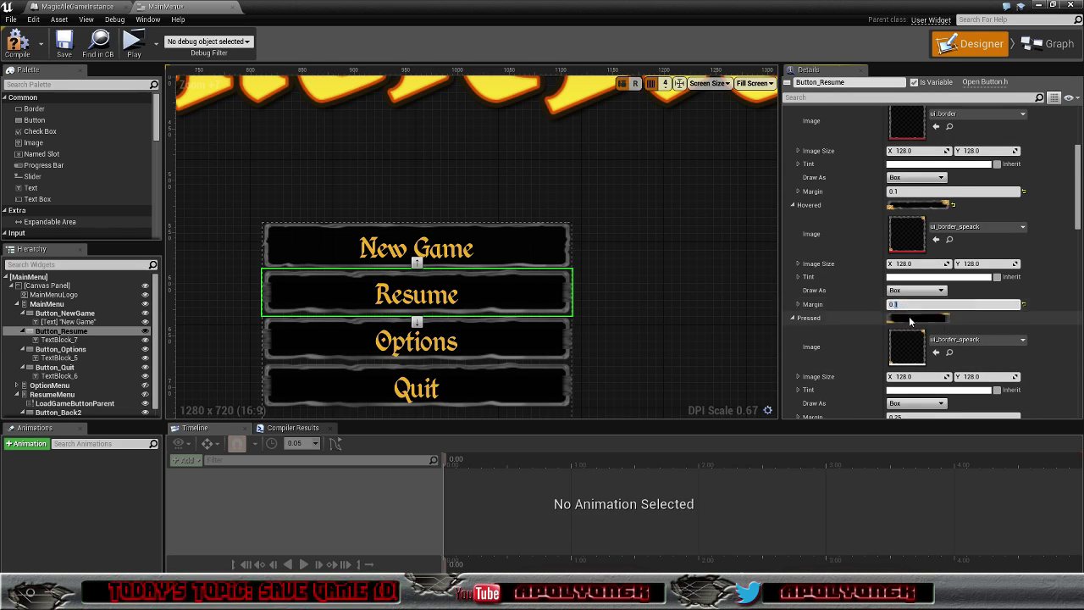
{"action": "type", "text": "0.25"}
{"action": "key", "text": "Return"}
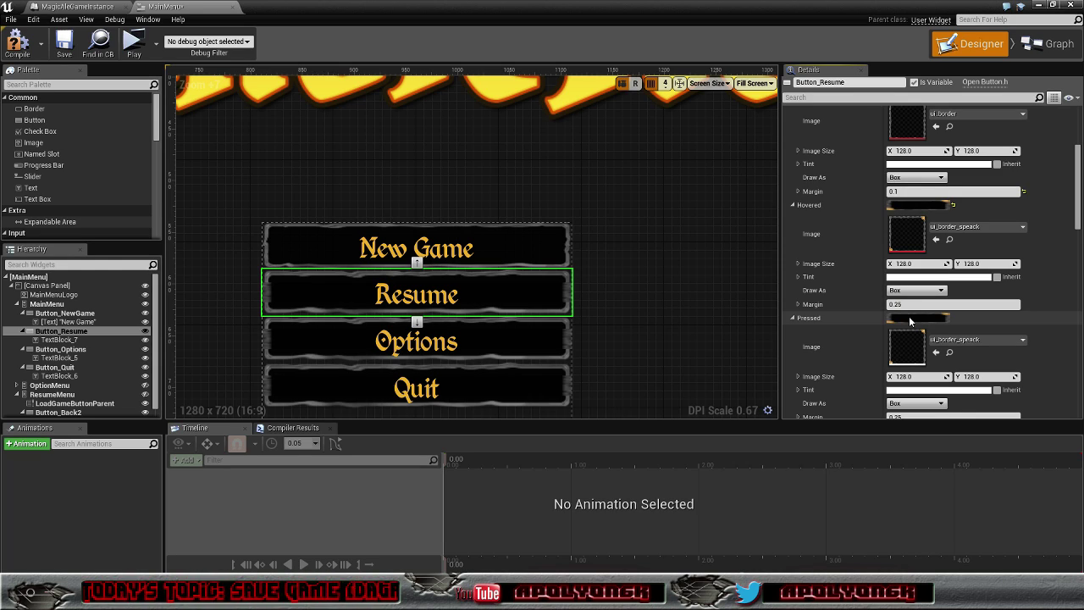
{"action": "double_click", "coordinate": [894, 191]}
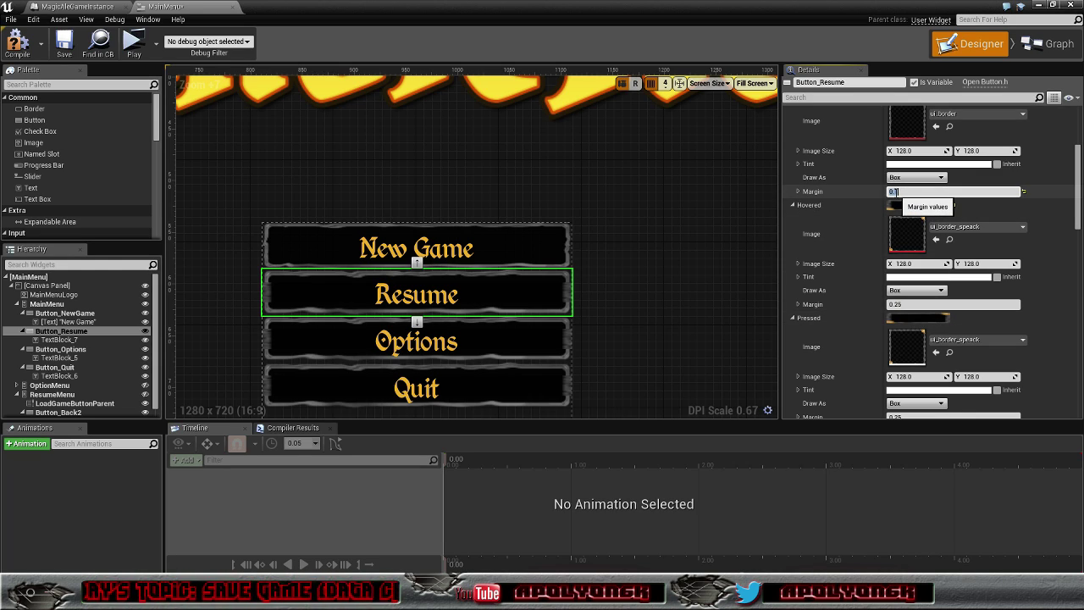
{"action": "left_click", "coordinate": [894, 192]}
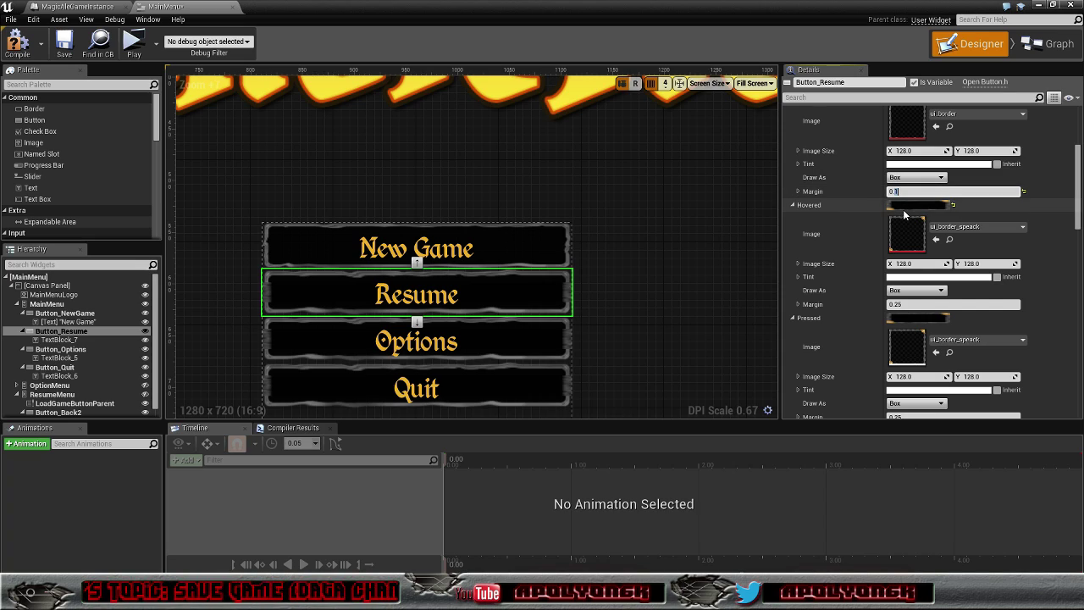
{"action": "type", "text": "0.25"}
{"action": "key", "text": "Return"}
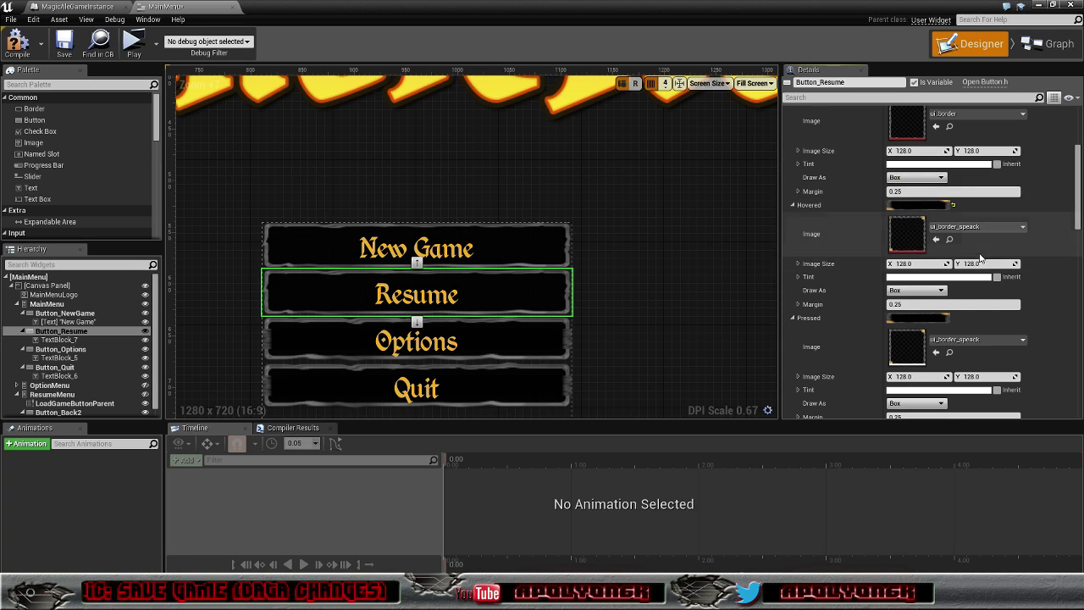
{"action": "scroll", "coordinate": [978, 256], "scroll_direction": "up", "scroll_amount": 2}
{"action": "scroll", "coordinate": [979, 256], "scroll_direction": "up", "scroll_amount": 2}
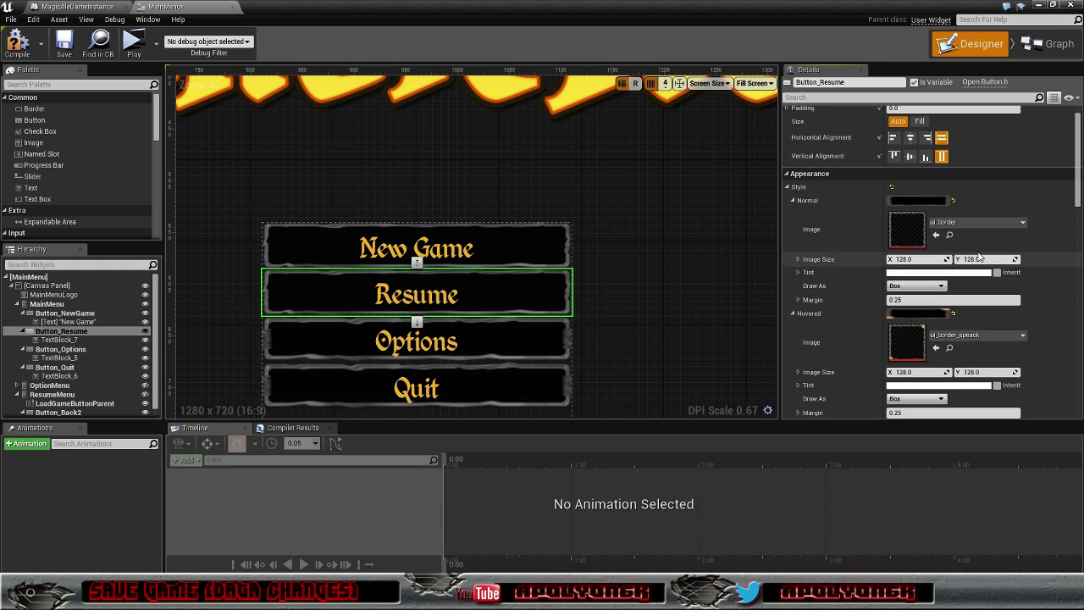
{"action": "left_click", "coordinate": [539, 342]}
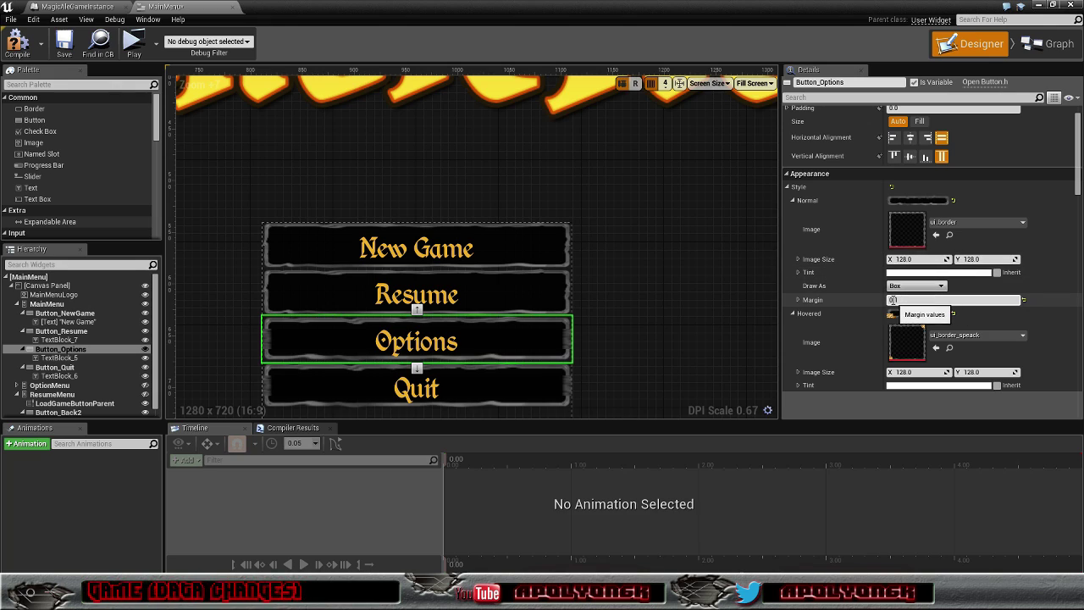
- With Options and Quit selected, set their normal and hovered margins to 0.25
{"action": "left_click", "coordinate": [547, 389], "text": "ctrl"}
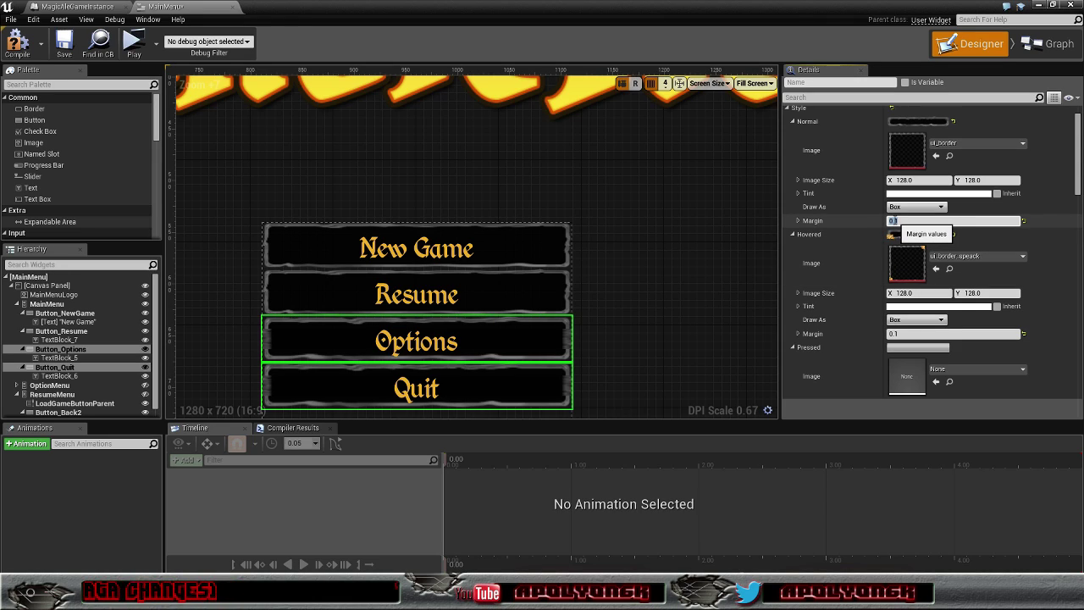
{"action": "left_click", "coordinate": [895, 220]}
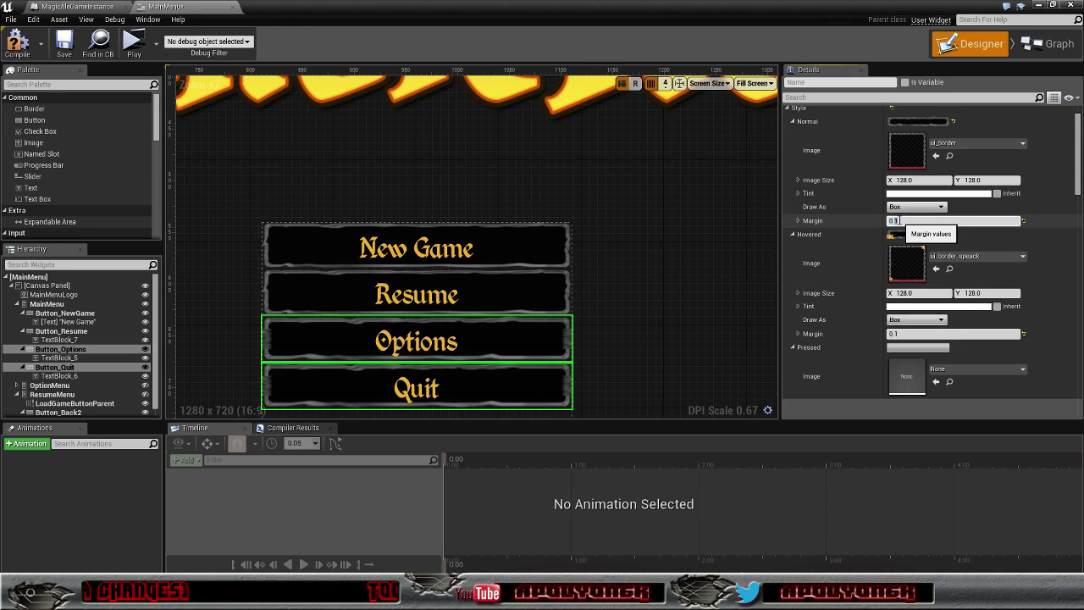
{"action": "type", "text": "5"}
{"action": "key", "text": "Return"}
{"action": "left_click", "coordinate": [900, 334]}
{"action": "type", "text": "0.25"}
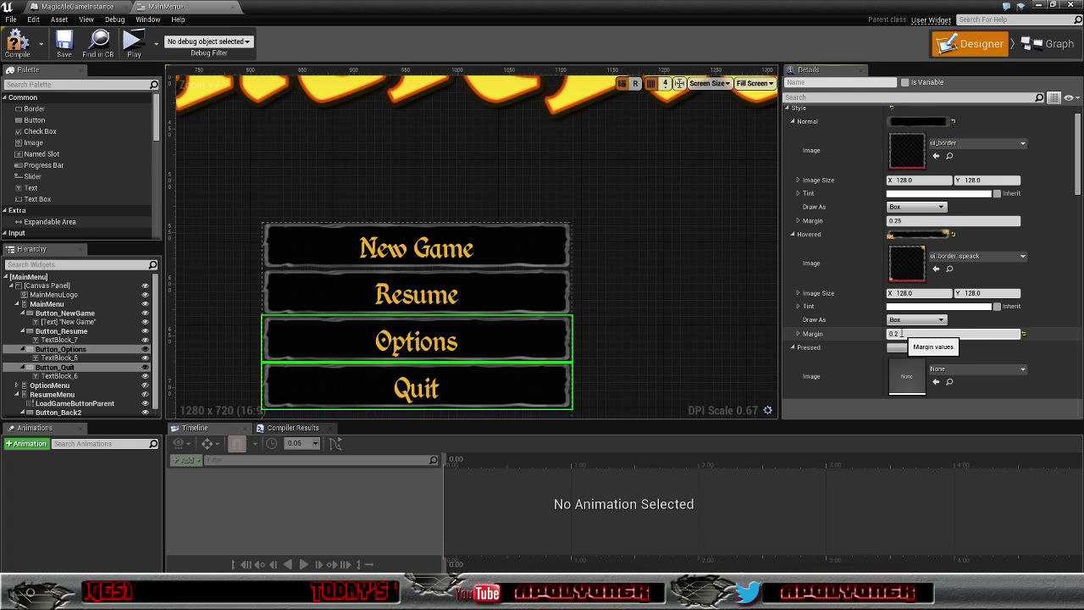
- Set their Pressed image to ui_border_speack and collapse MainMenu in the Hierarchy
{"action": "left_click", "coordinate": [1021, 370]}
{"action": "type", "text": "ui_"}
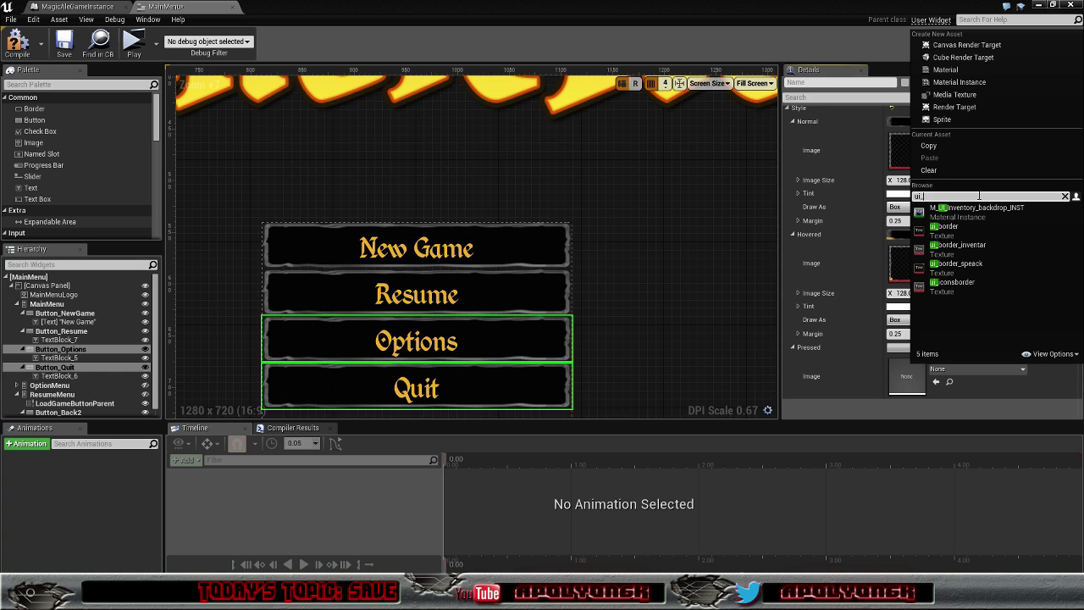
{"action": "left_click", "coordinate": [956, 264]}
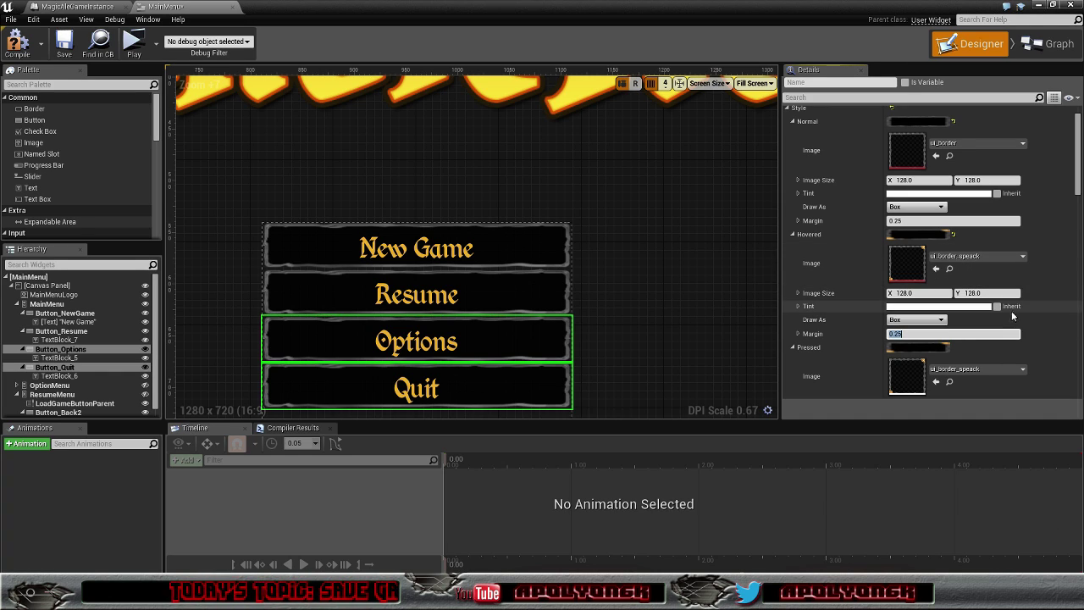
{"action": "left_click_drag", "start_coordinate": [1079, 142], "coordinate": [1069, 161]}
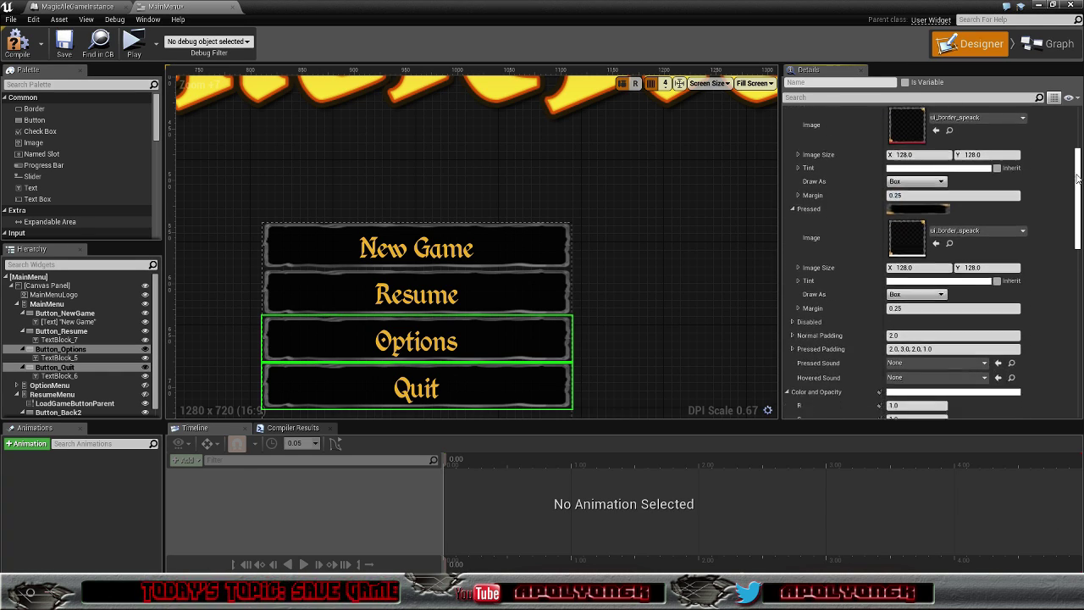
{"action": "scroll", "coordinate": [1068, 162], "scroll_direction": "up", "scroll_amount": 2}
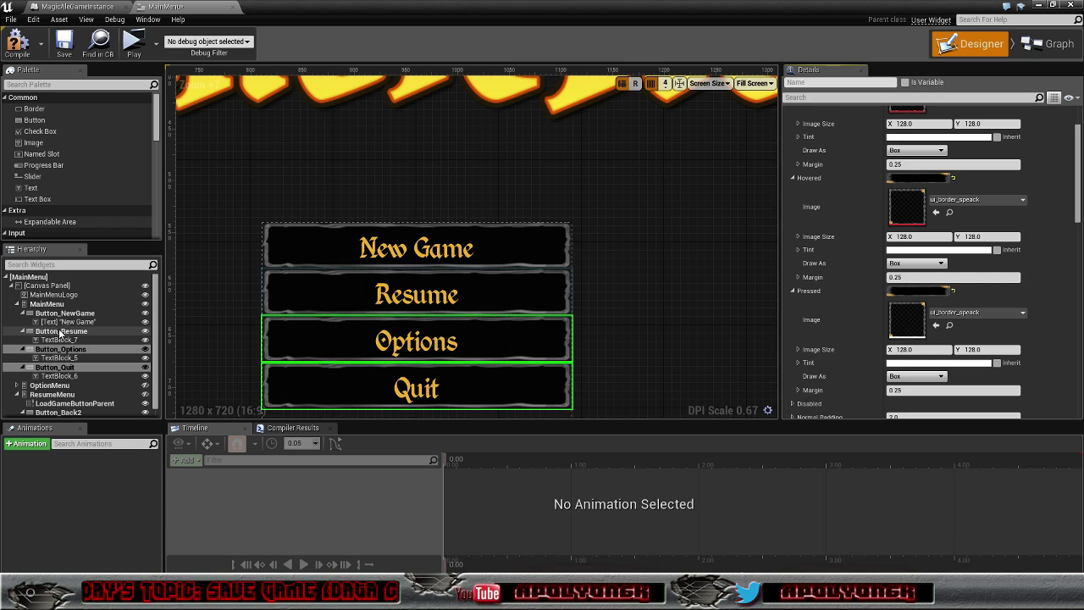
{"action": "left_click", "coordinate": [16, 305]}
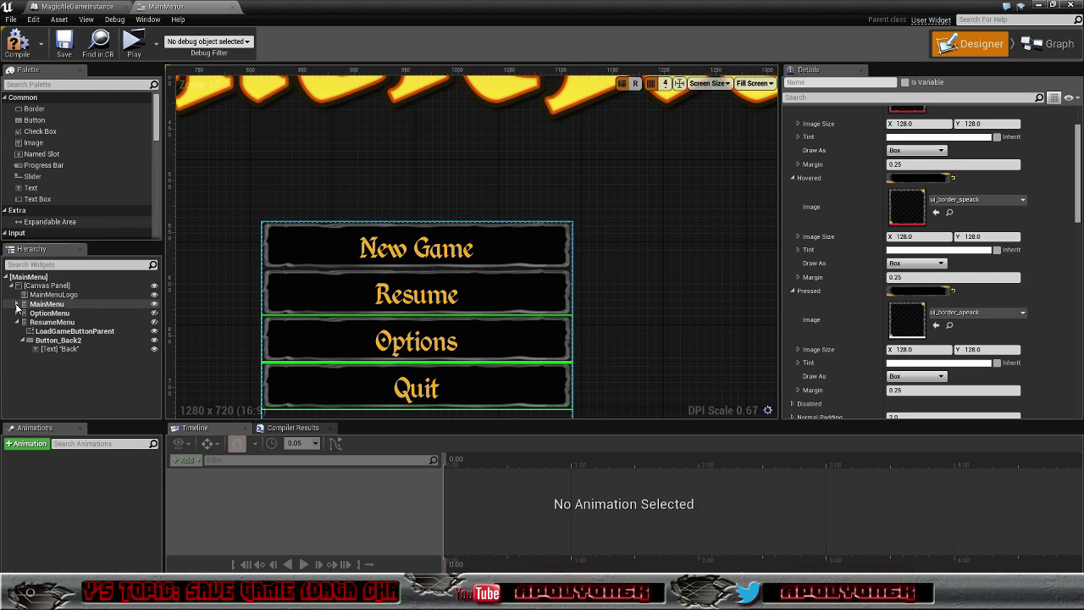
- Hide MainMenu, show OptionMenu, and select all four options-menu buttons together
{"action": "left_click", "coordinate": [154, 303]}
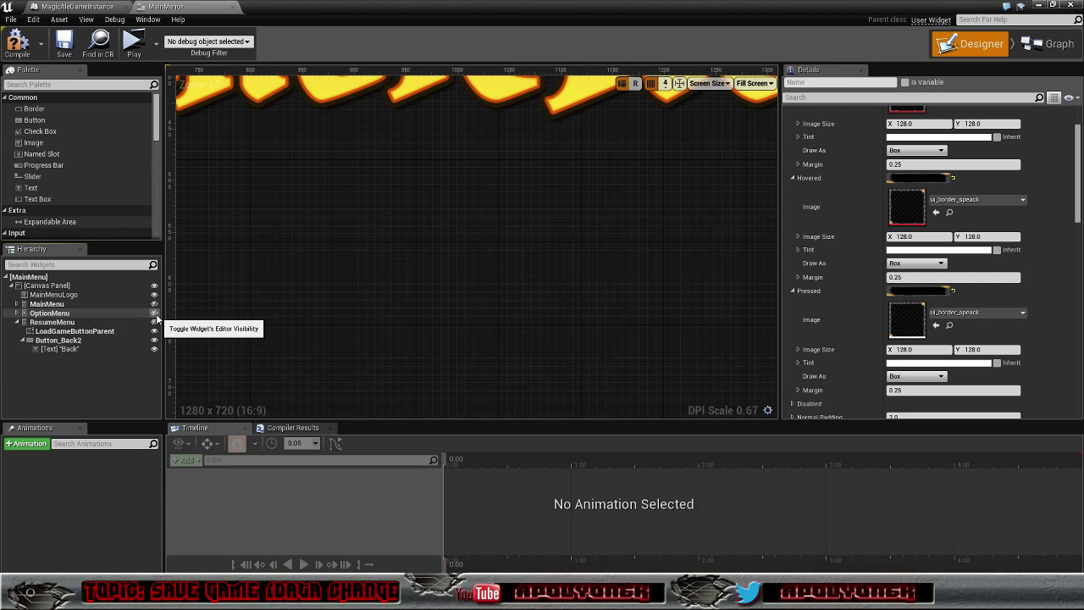
{"action": "left_click", "coordinate": [154, 313]}
{"action": "scroll", "coordinate": [598, 292], "scroll_direction": "down", "scroll_amount": 2}
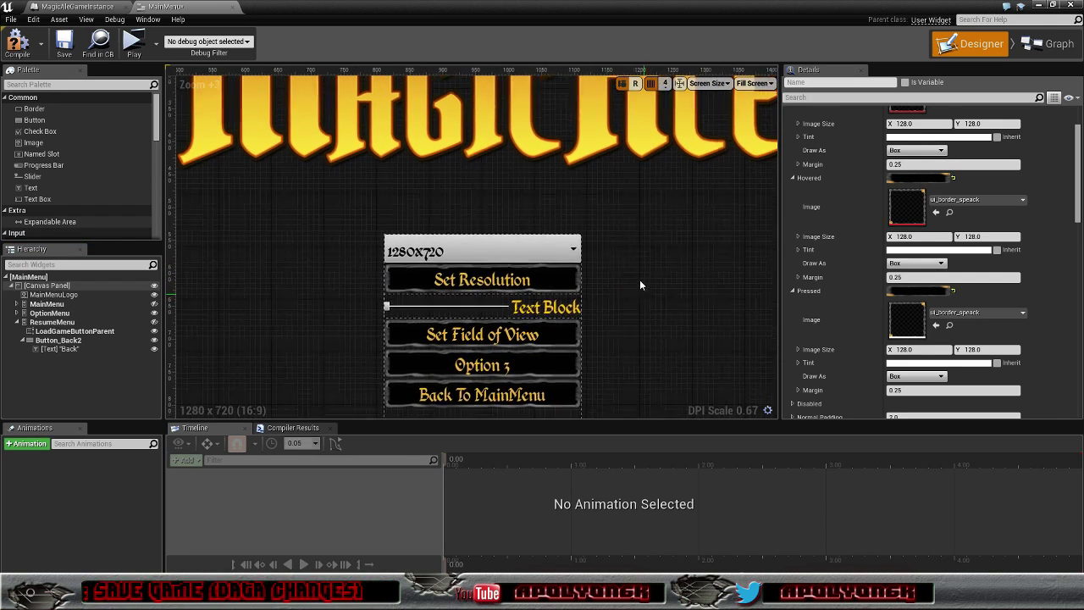
{"action": "right_click_drag", "start_coordinate": [640, 279], "coordinate": [627, 227]}
{"action": "scroll", "coordinate": [598, 216], "scroll_direction": "up", "scroll_amount": 1}
{"action": "left_click", "coordinate": [523, 215]}
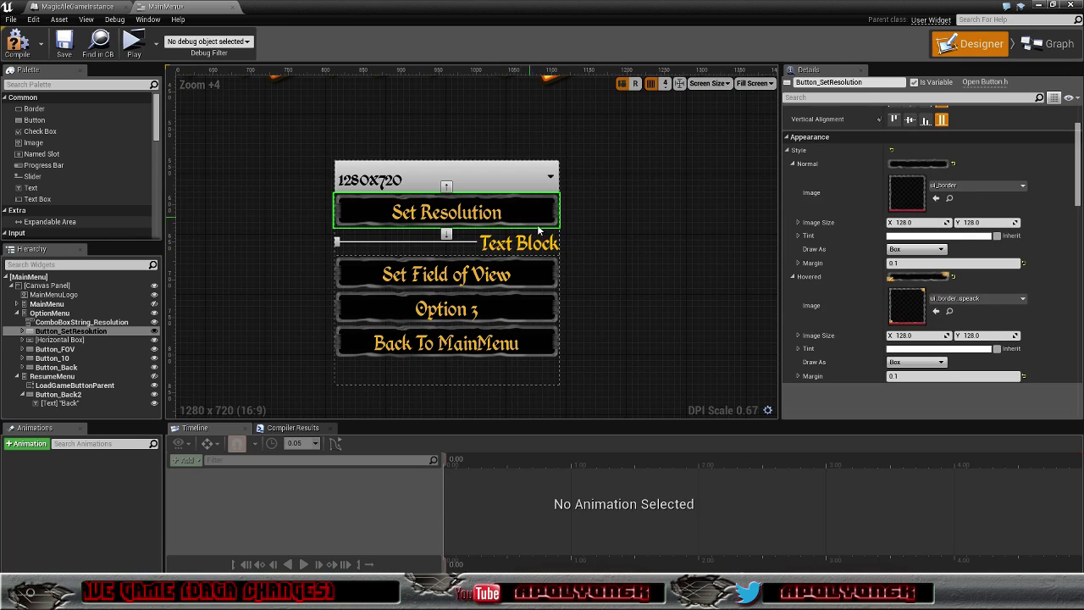
{"action": "left_click", "coordinate": [526, 274]}
{"action": "left_click", "coordinate": [534, 305]}
{"action": "left_click", "coordinate": [531, 345], "text": "ctrl"}
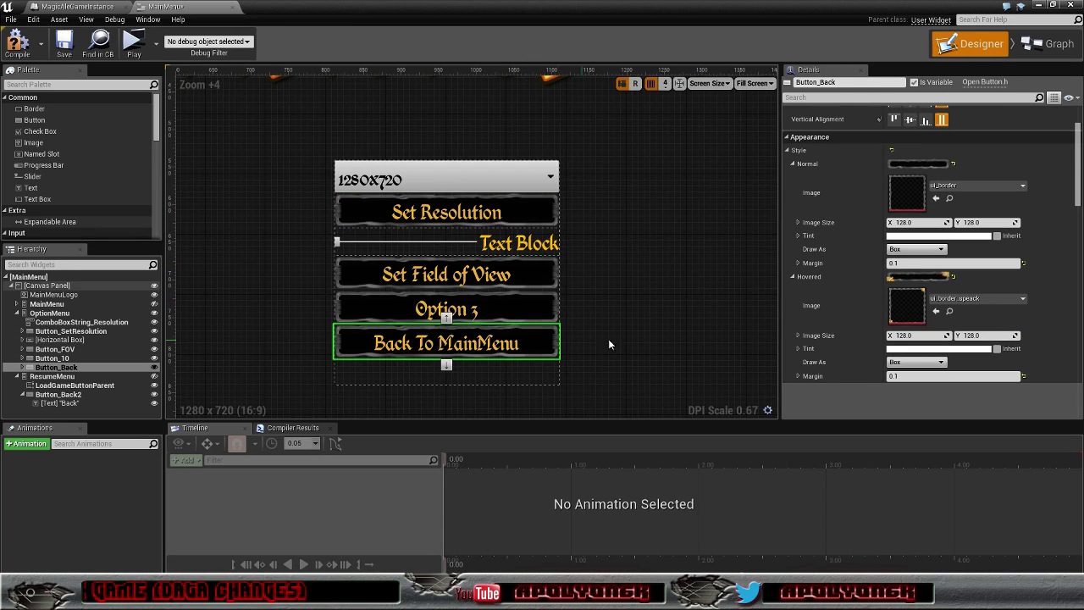
{"action": "left_click", "coordinate": [533, 283], "text": "ctrl"}
{"action": "left_click", "coordinate": [524, 208], "text": "ctrl"}
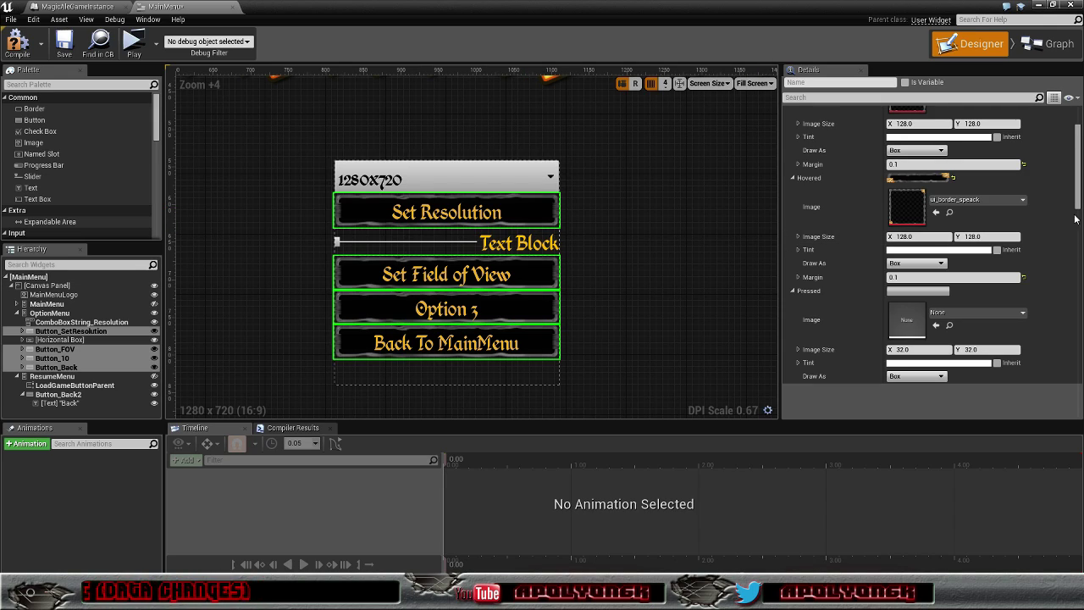
- Set the options buttons' normal and hovered margins to 0.25
{"action": "scroll", "coordinate": [855, 244], "scroll_direction": "up", "scroll_amount": 3}
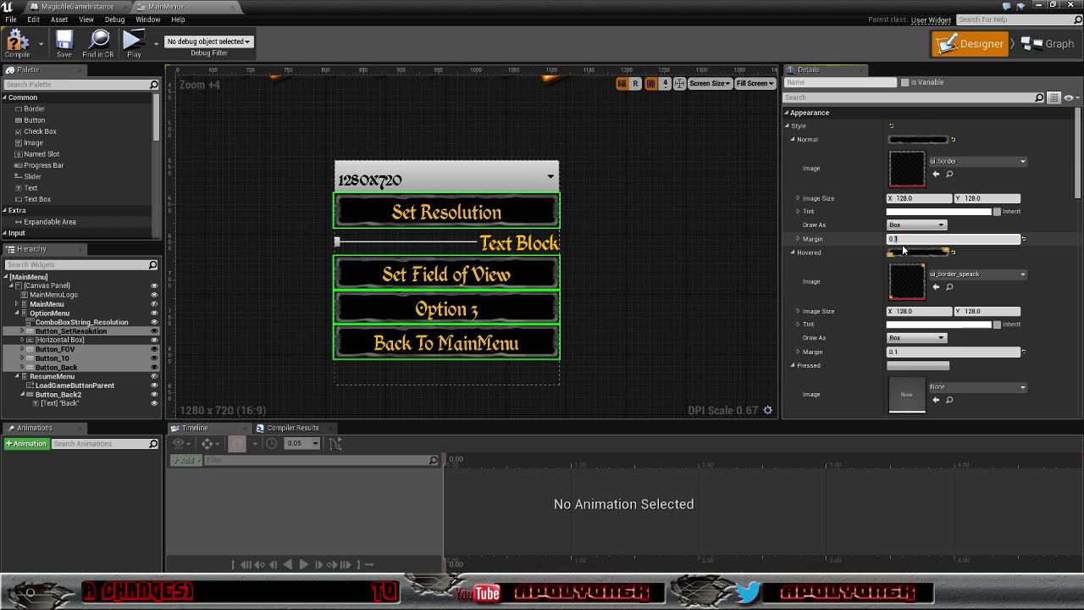
{"action": "type", "text": "5"}
{"action": "key", "text": "Return"}
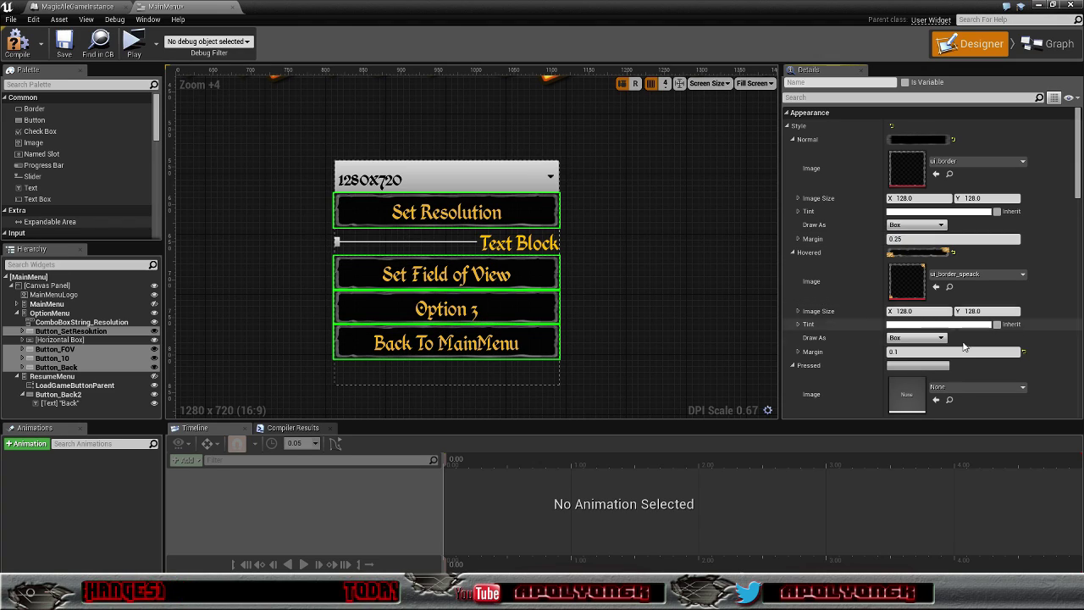
{"action": "left_click", "coordinate": [903, 351]}
{"action": "type", "text": "0.25"}
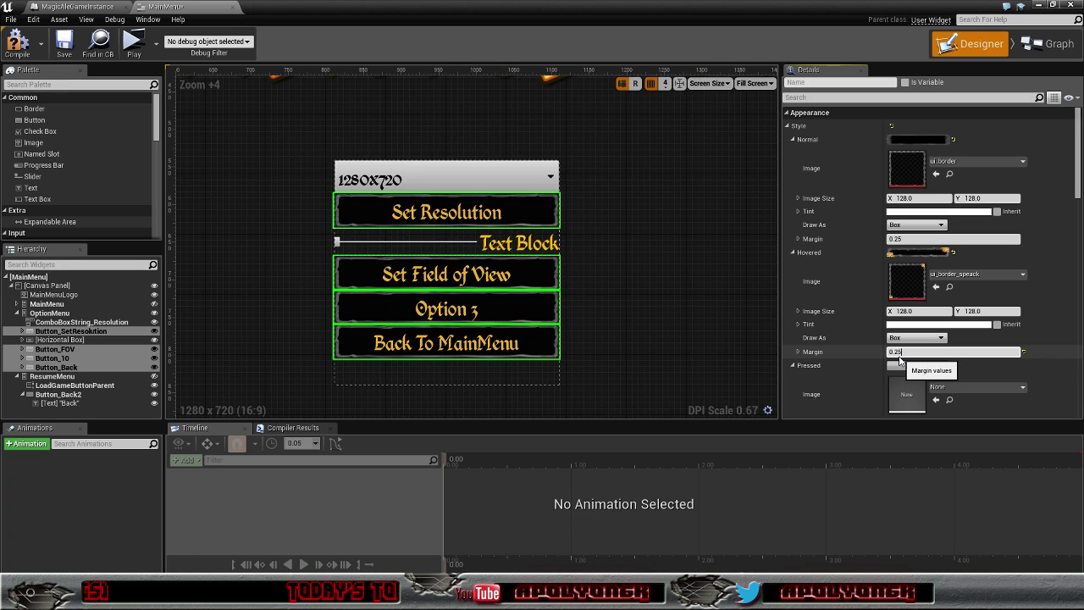
{"action": "key", "text": "Return"}
- Set their Pressed image to ui_border_speack and compile the widget
{"action": "scroll", "coordinate": [974, 348], "scroll_direction": "down", "scroll_amount": 2}
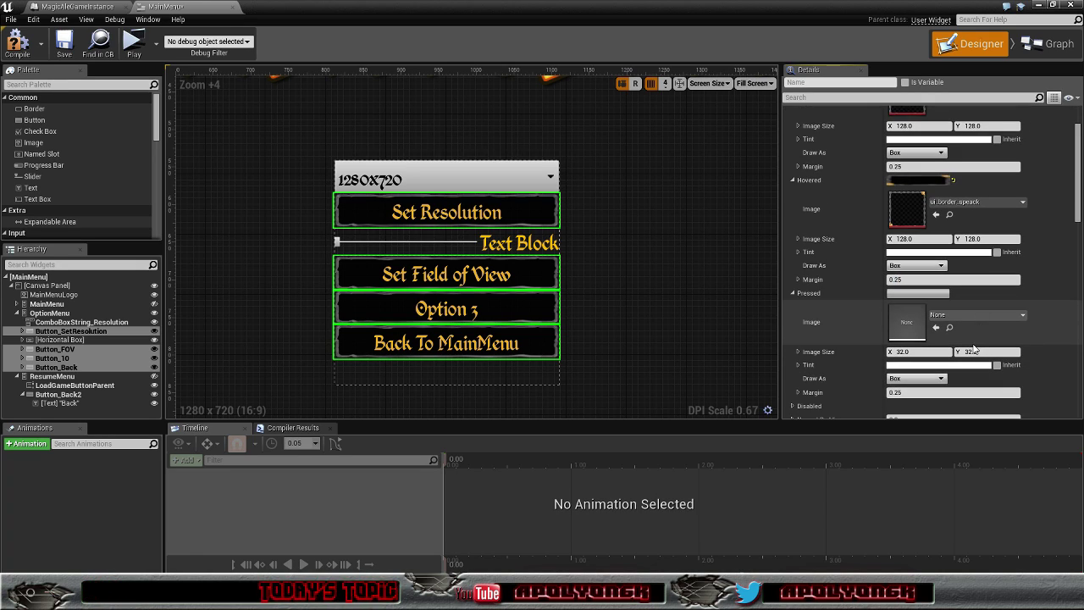
{"action": "left_click", "coordinate": [1026, 317]}
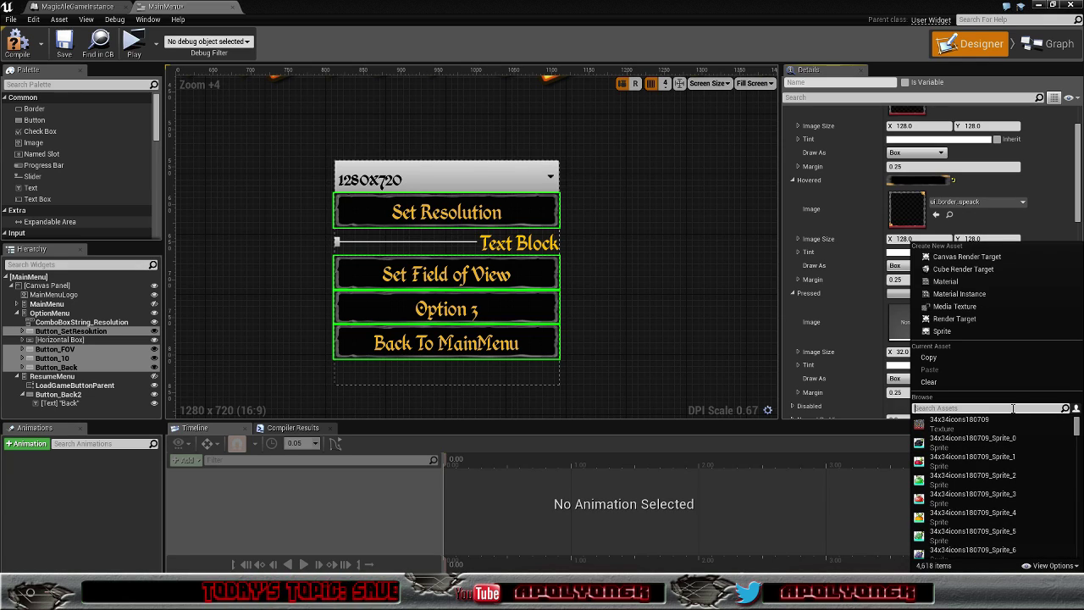
{"action": "type", "text": "ui_"}
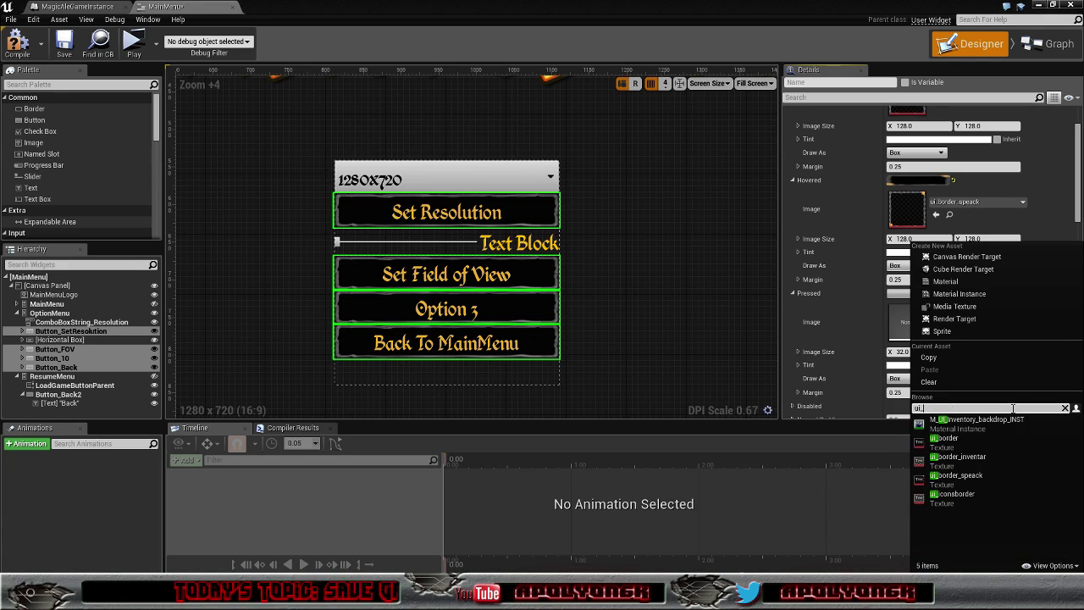
{"action": "left_click", "coordinate": [981, 477]}
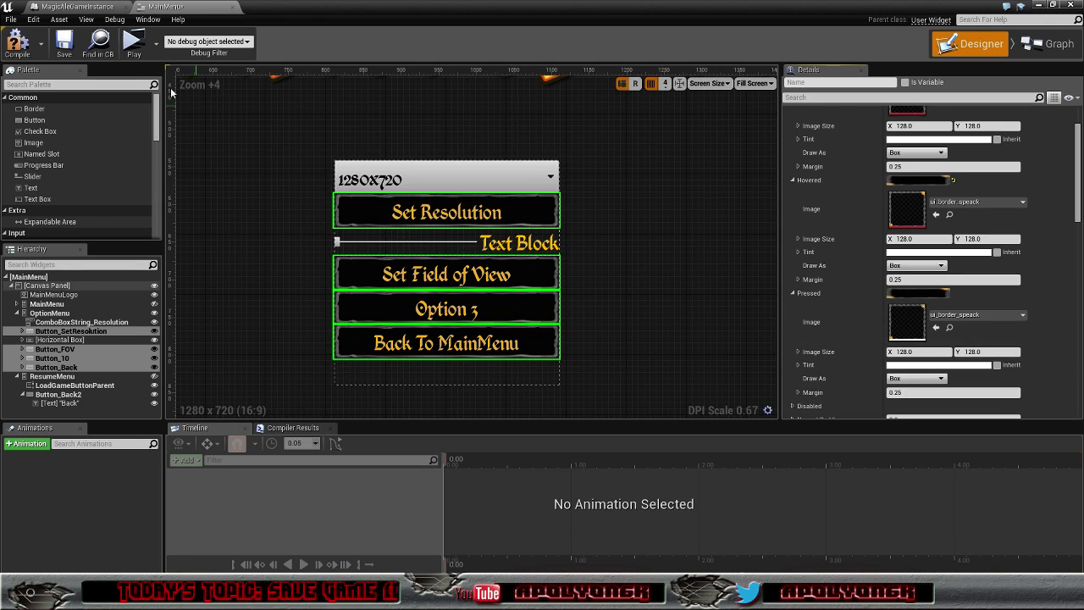
{"action": "left_click", "coordinate": [21, 42]}
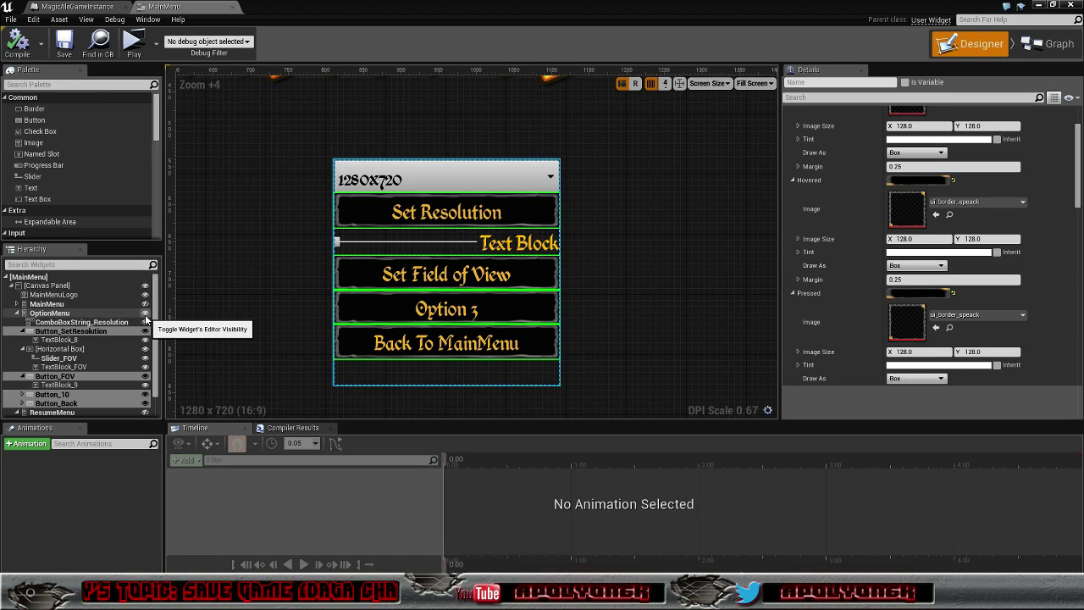
- Hide OptionMenu and make ResumeMenu visible in the designer
{"action": "left_click", "coordinate": [145, 312]}
{"action": "left_click", "coordinate": [16, 313]}
{"action": "left_click", "coordinate": [16, 322]}
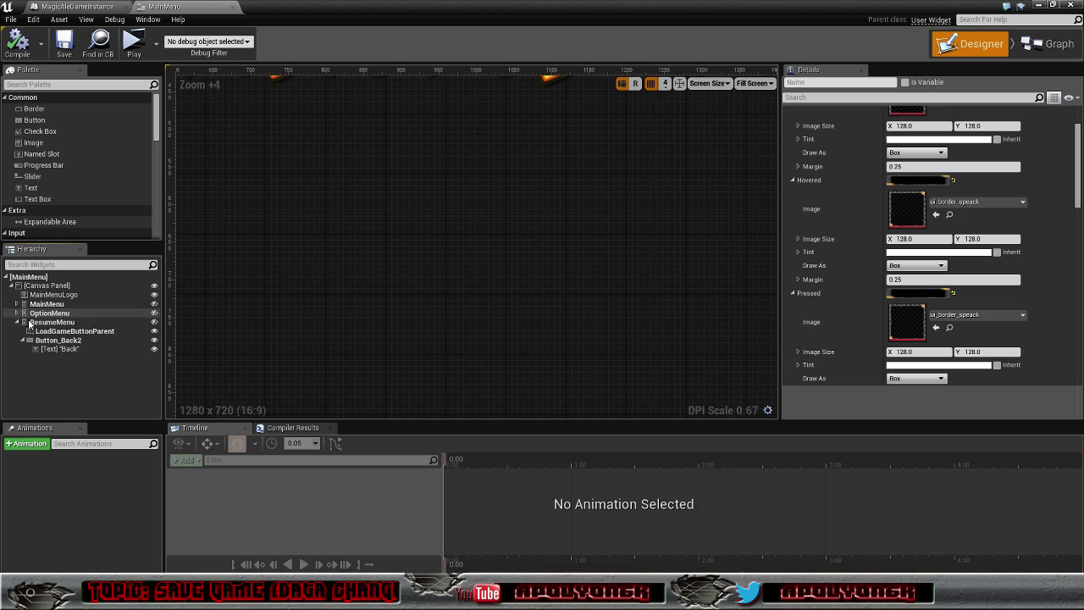
{"action": "left_click", "coordinate": [85, 322]}
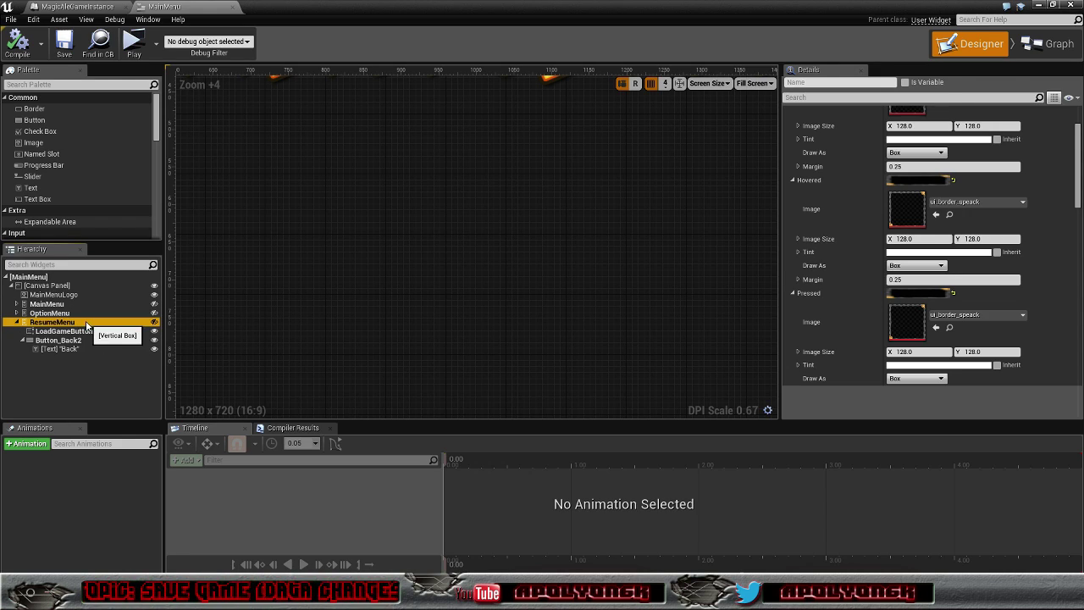
{"action": "left_click", "coordinate": [154, 322]}
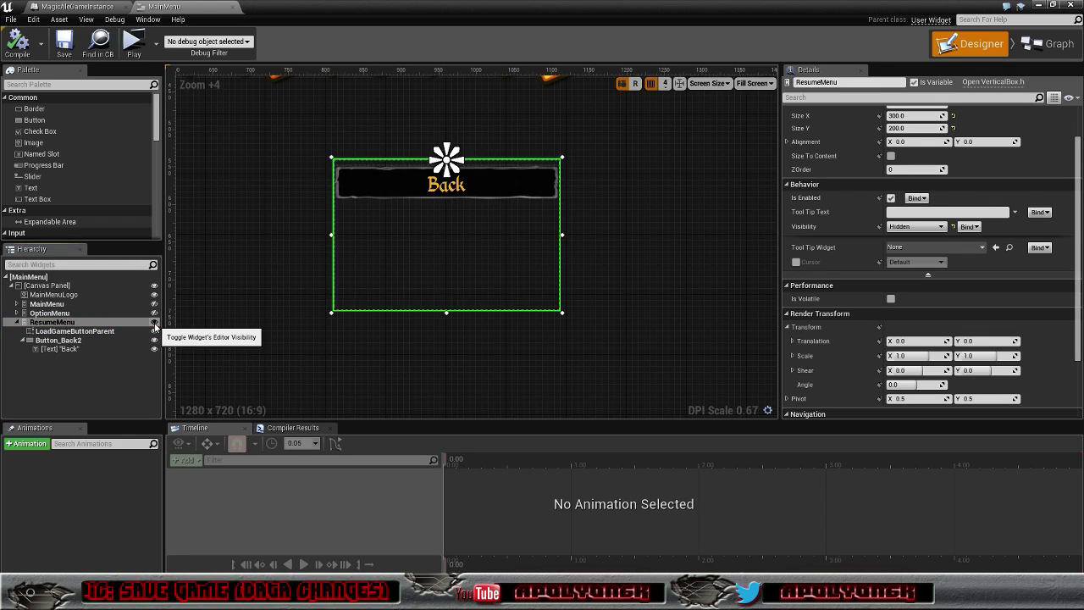
- Select Button_Back2 and review its ui_border_speack style with 0.25 margins
{"action": "left_click", "coordinate": [489, 187]}
{"action": "scroll", "coordinate": [1023, 258], "scroll_direction": "down", "scroll_amount": 2}
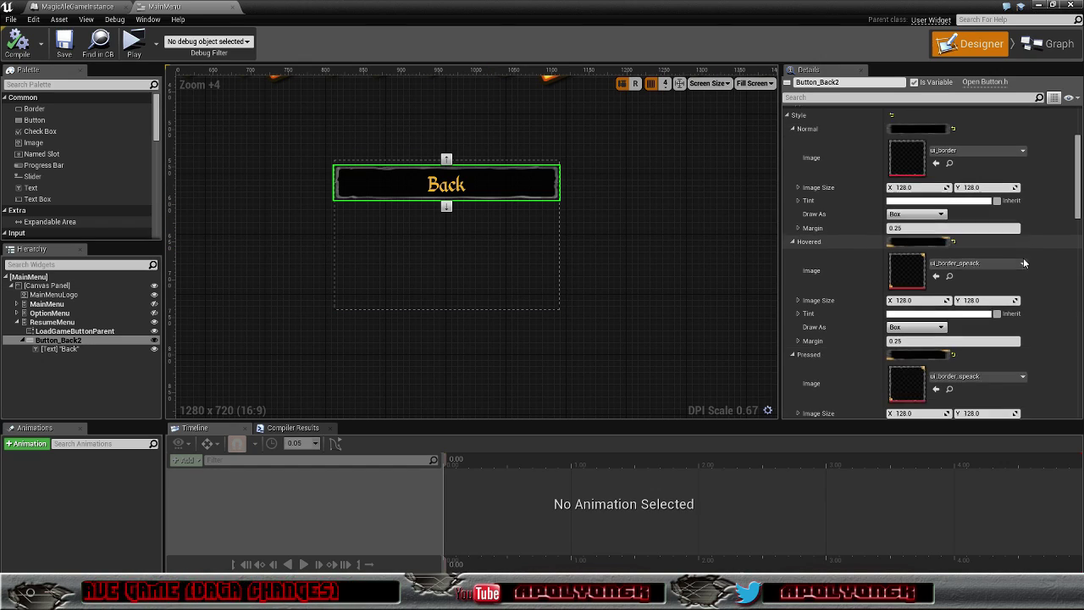
{"action": "scroll", "coordinate": [1023, 258], "scroll_direction": "down", "scroll_amount": 2}
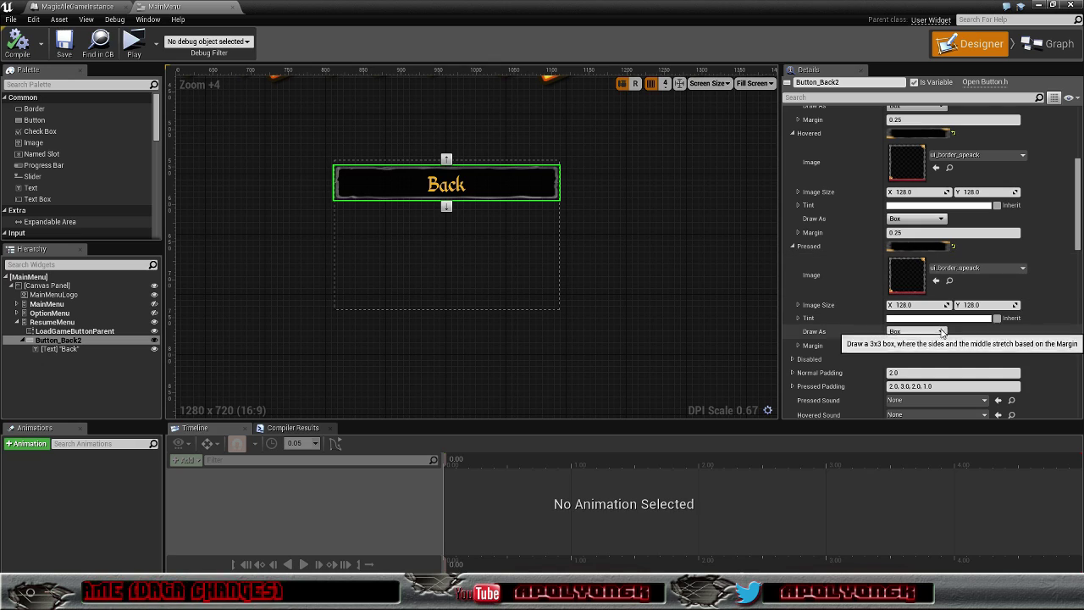
{"action": "scroll", "coordinate": [945, 332], "scroll_direction": "up", "scroll_amount": 2}
{"action": "scroll", "coordinate": [945, 332], "scroll_direction": "up", "scroll_amount": 2}
{"action": "scroll", "coordinate": [945, 331], "scroll_direction": "up", "scroll_amount": 2}
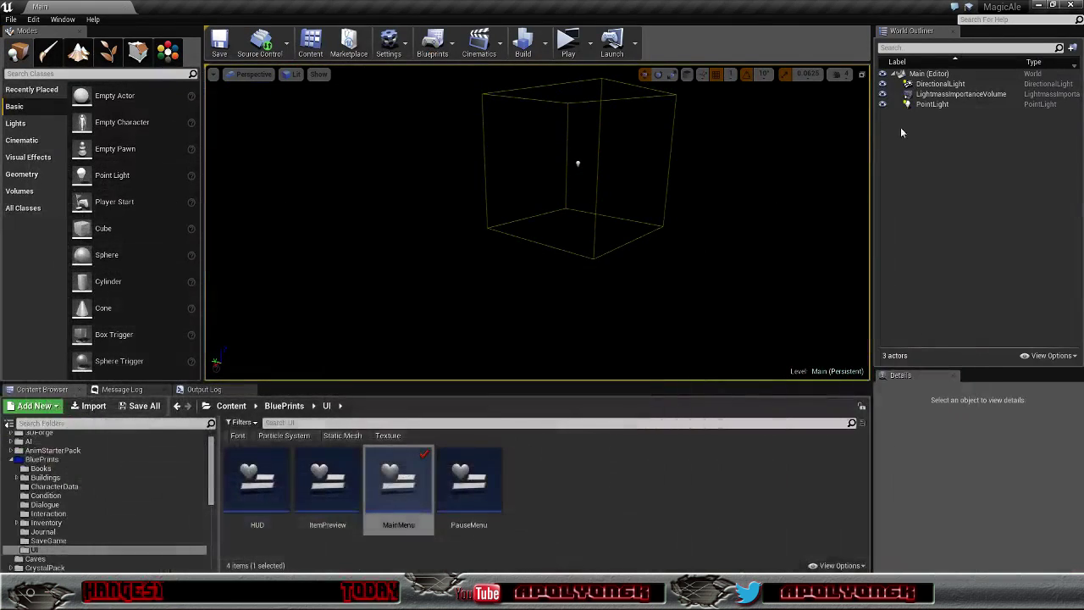
{"action": "left_click", "coordinate": [1066, 4]}
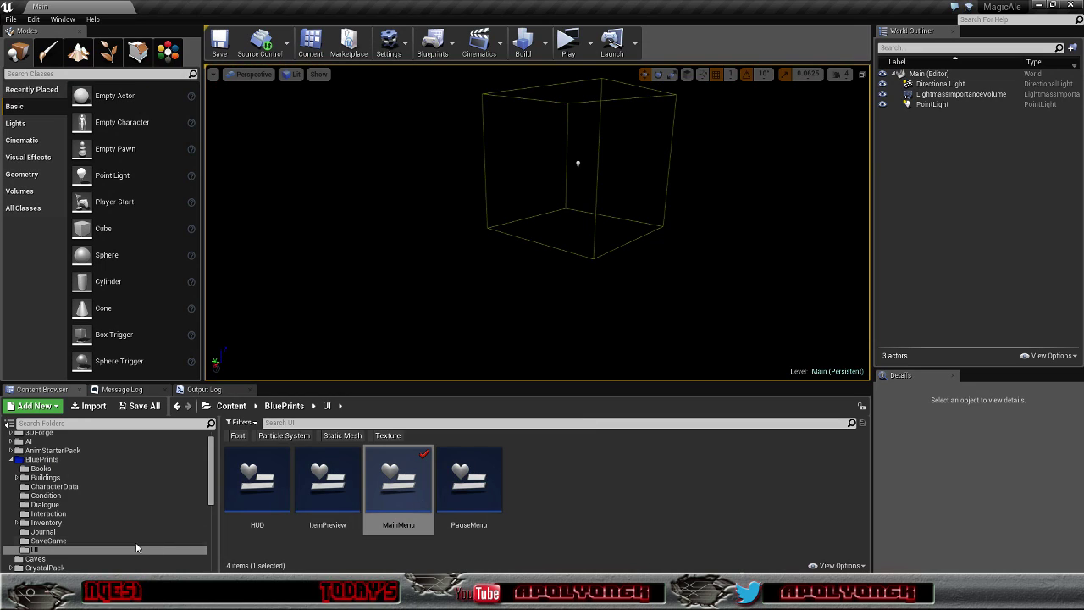
{"action": "left_click", "coordinate": [49, 540]}
{"action": "double_click", "coordinate": [398, 483]}
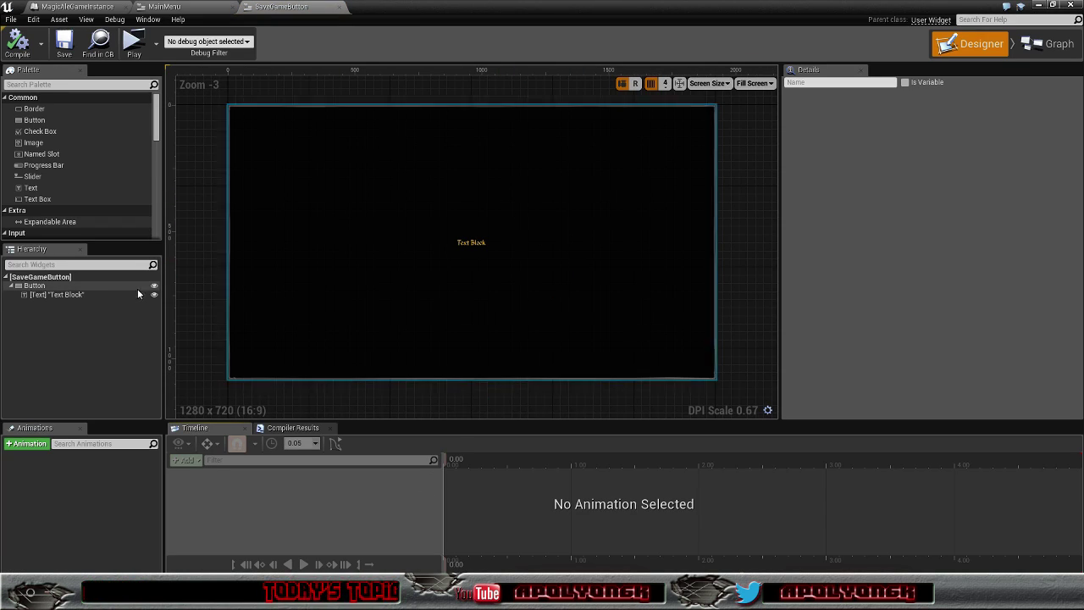
{"action": "left_click", "coordinate": [350, 227]}
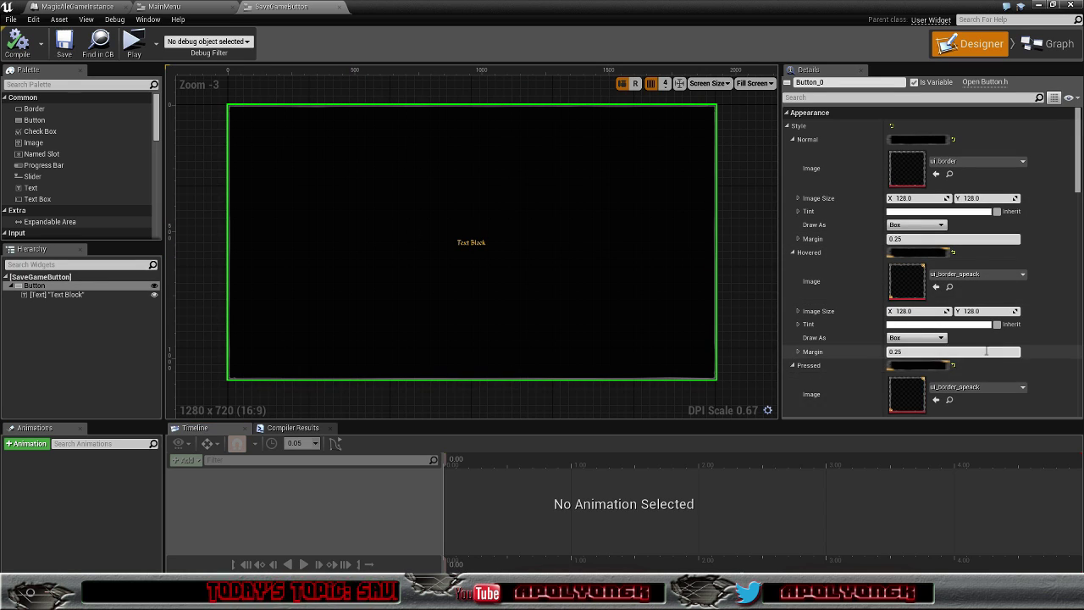
{"action": "scroll", "coordinate": [949, 288], "scroll_direction": "down", "scroll_amount": 3}
{"action": "scroll", "coordinate": [976, 338], "scroll_direction": "down", "scroll_amount": 1}
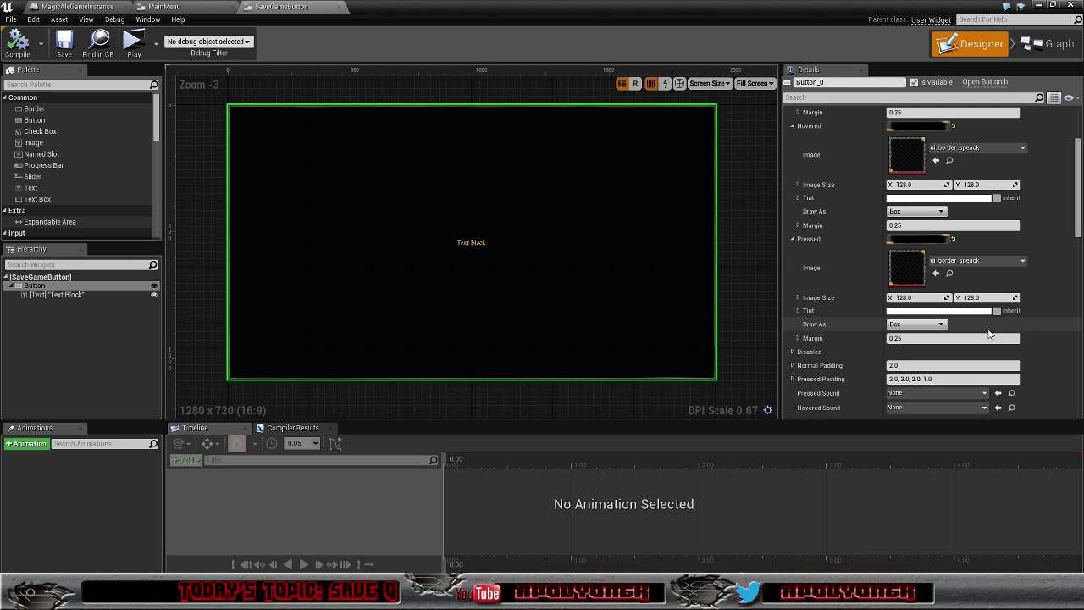
{"action": "scroll", "coordinate": [1040, 330], "scroll_direction": "up", "scroll_amount": 2}
{"action": "scroll", "coordinate": [1039, 324], "scroll_direction": "up", "scroll_amount": 3}
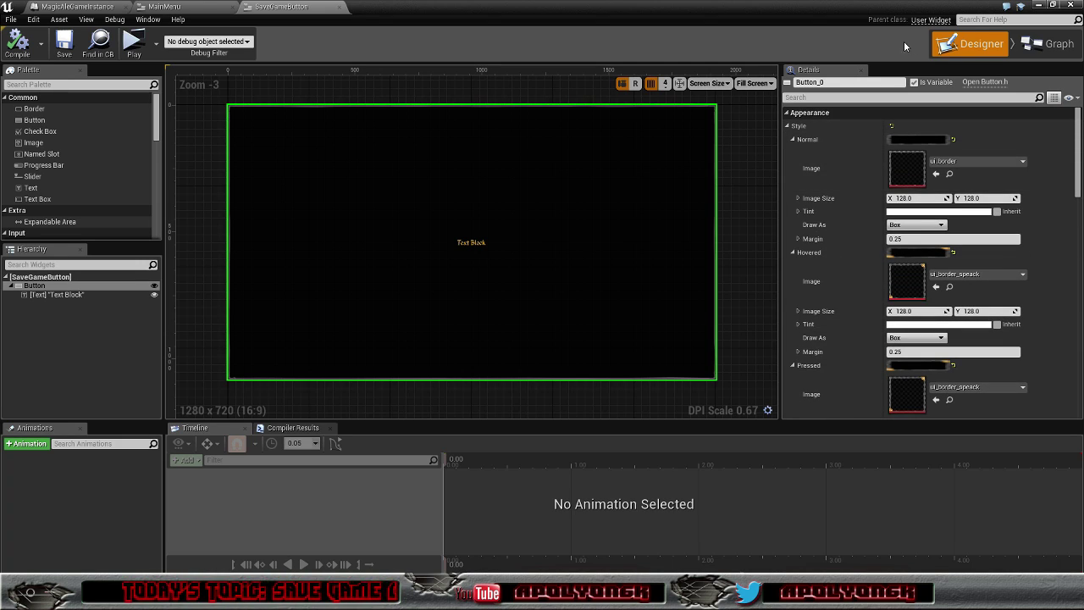
{"action": "left_click", "coordinate": [340, 7]}
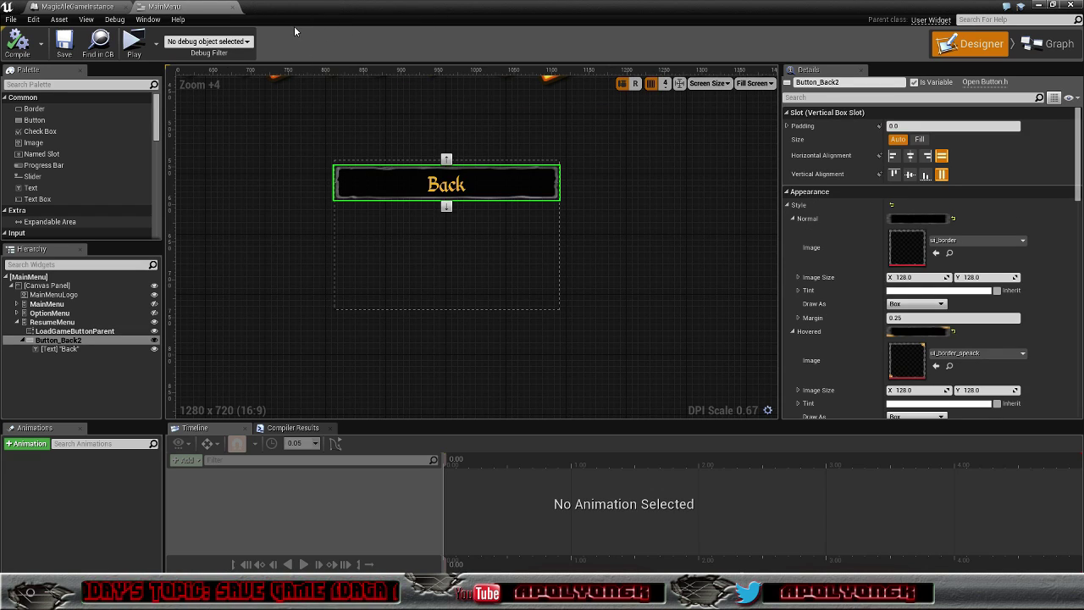
- Launch MagicAle in a maximized new-window preview and open the resume menu to check its bordered Back button
{"action": "left_click", "coordinate": [1036, 6]}
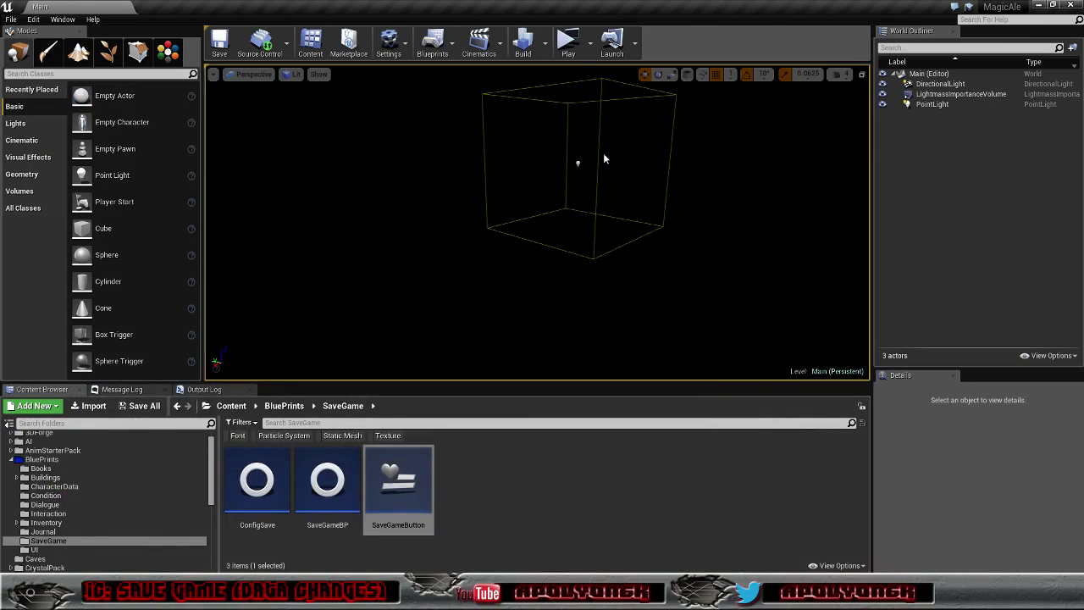
{"action": "left_click", "coordinate": [570, 44]}
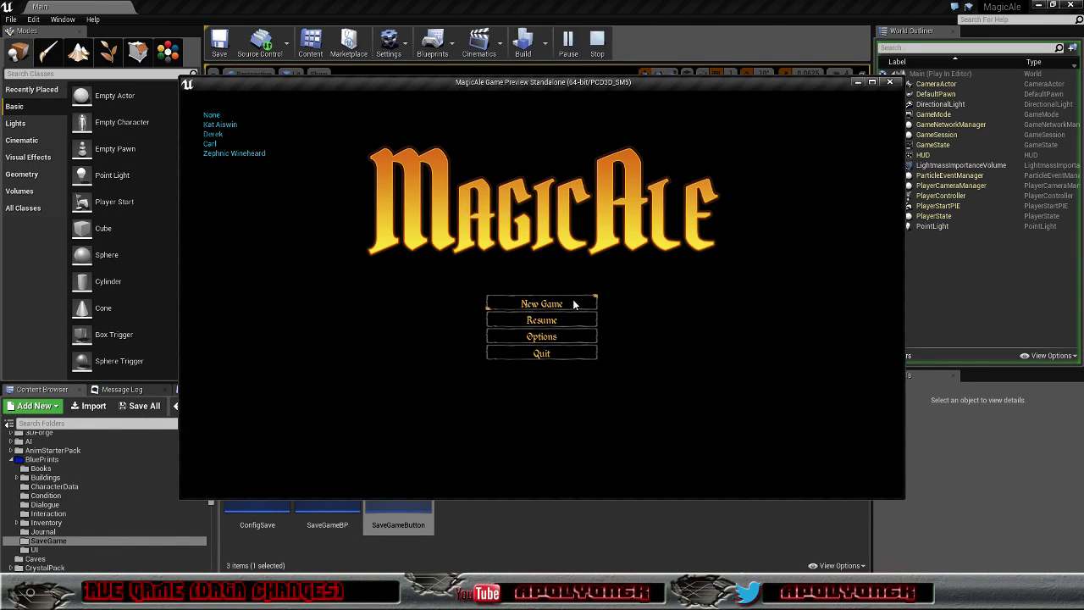
{"action": "left_click", "coordinate": [871, 83]}
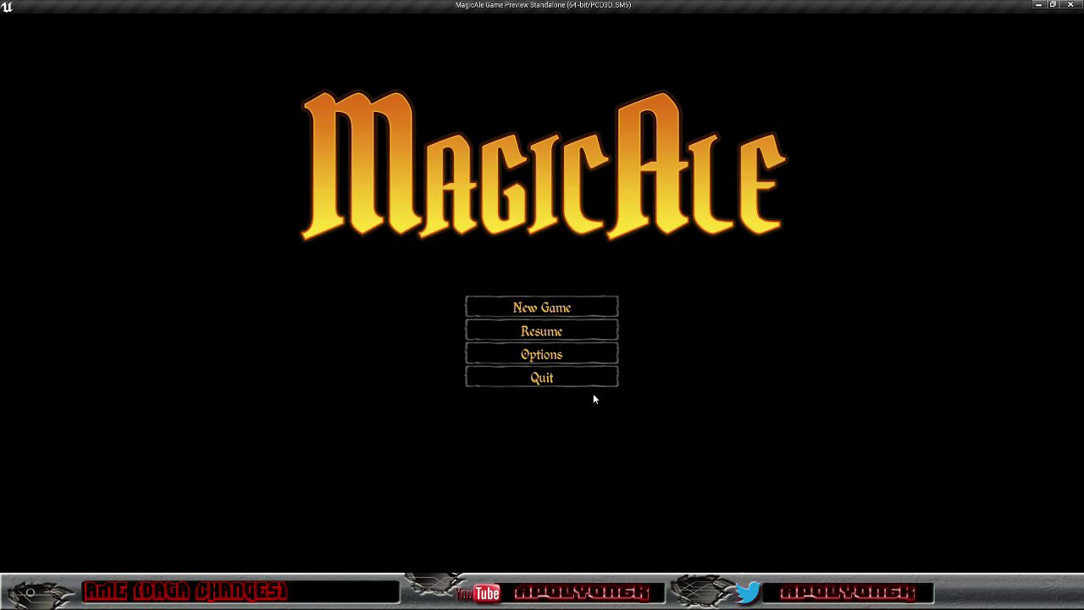
{"action": "left_click", "coordinate": [566, 332]}
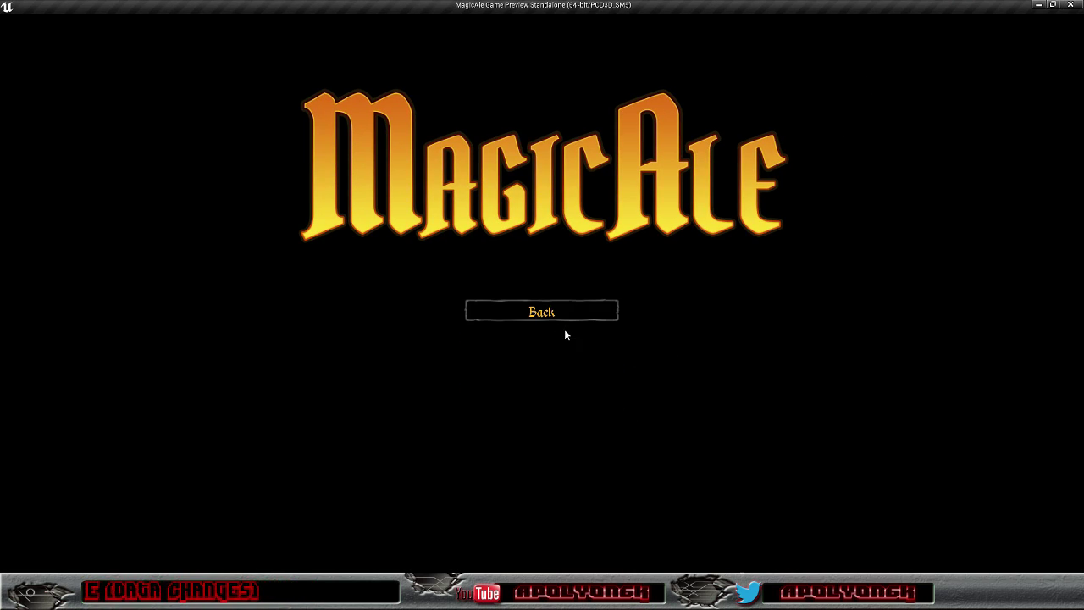
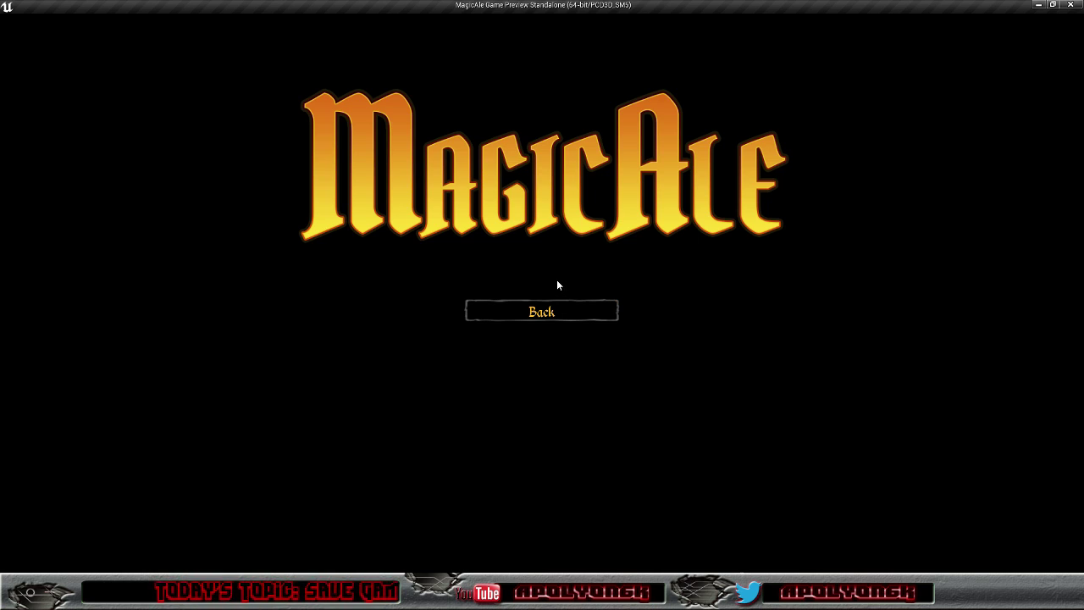
- Move between the Resume screen and the main menu in the standalone preview, then quit the game
{"action": "left_click", "coordinate": [556, 311]}
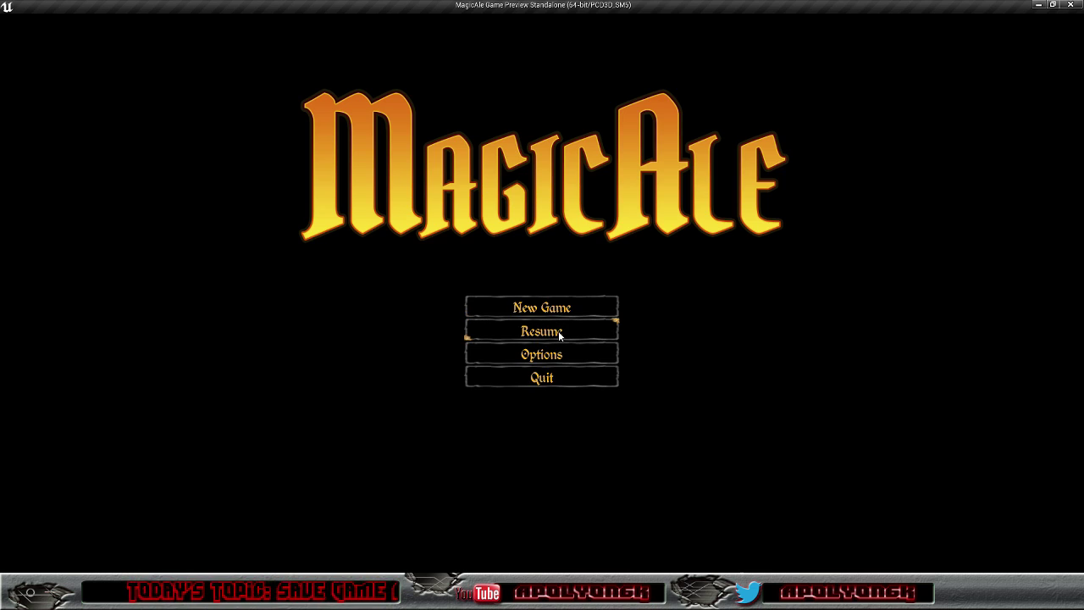
{"action": "left_click", "coordinate": [559, 336]}
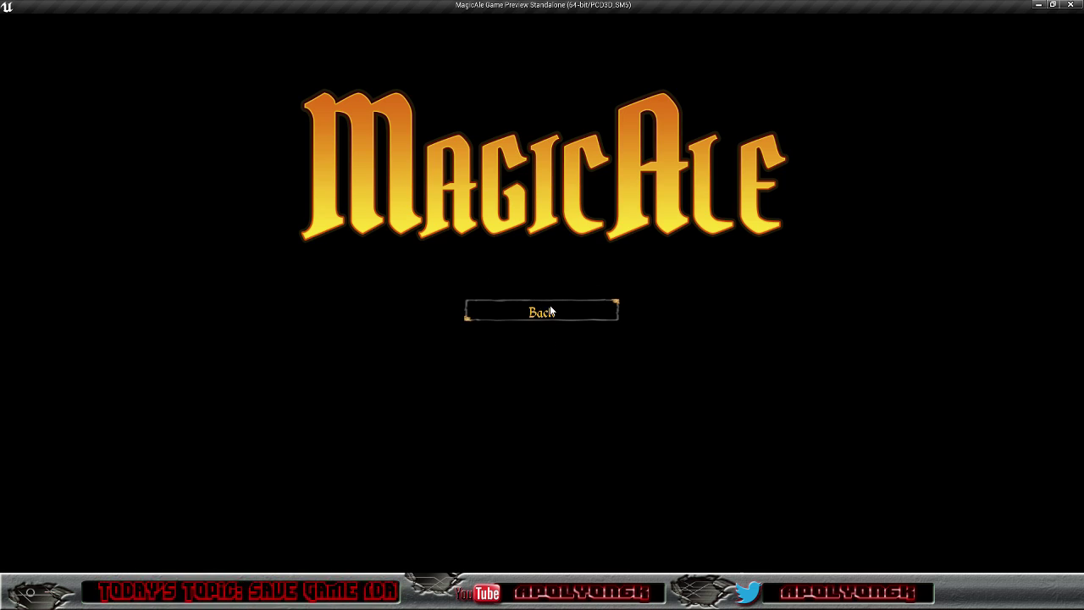
{"action": "left_click", "coordinate": [551, 313]}
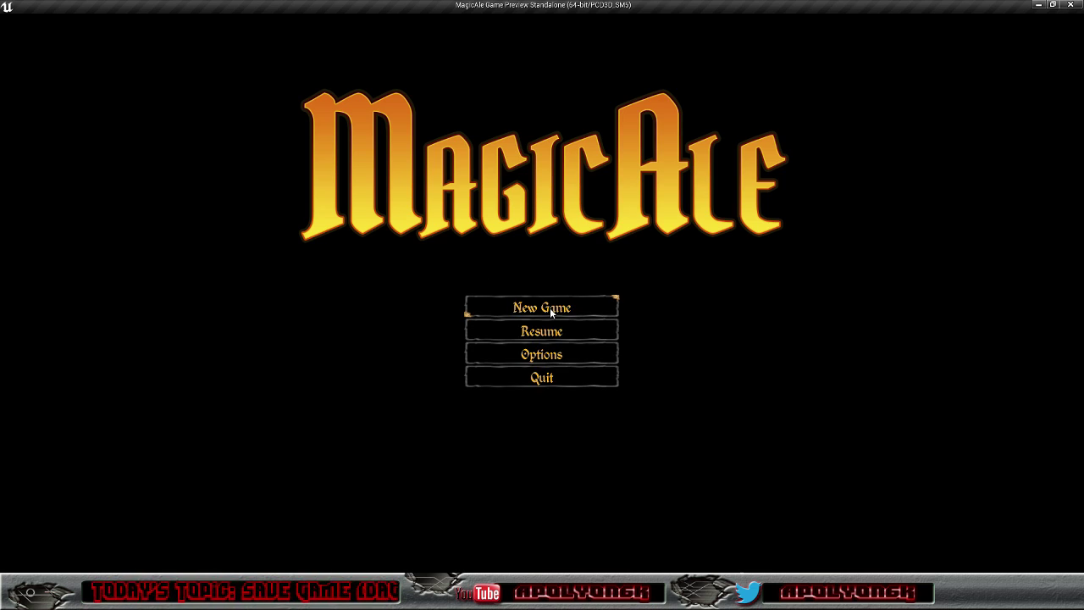
{"action": "left_click", "coordinate": [562, 379]}
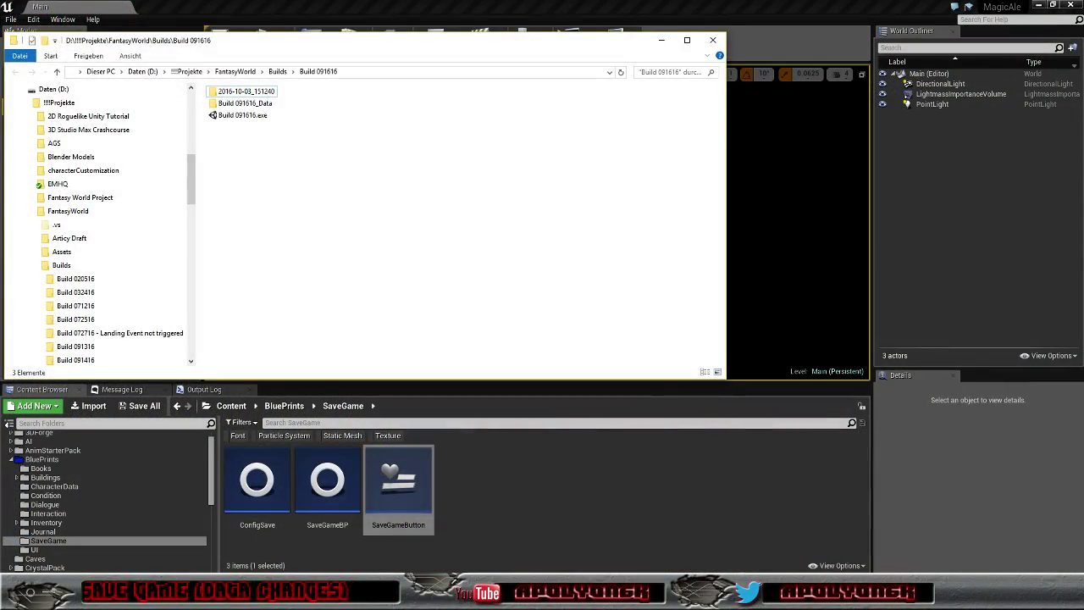
- Minimize the build folder, play-test Resume and Back in a new window, quit, and return to MainMenu
{"action": "left_click", "coordinate": [661, 42]}
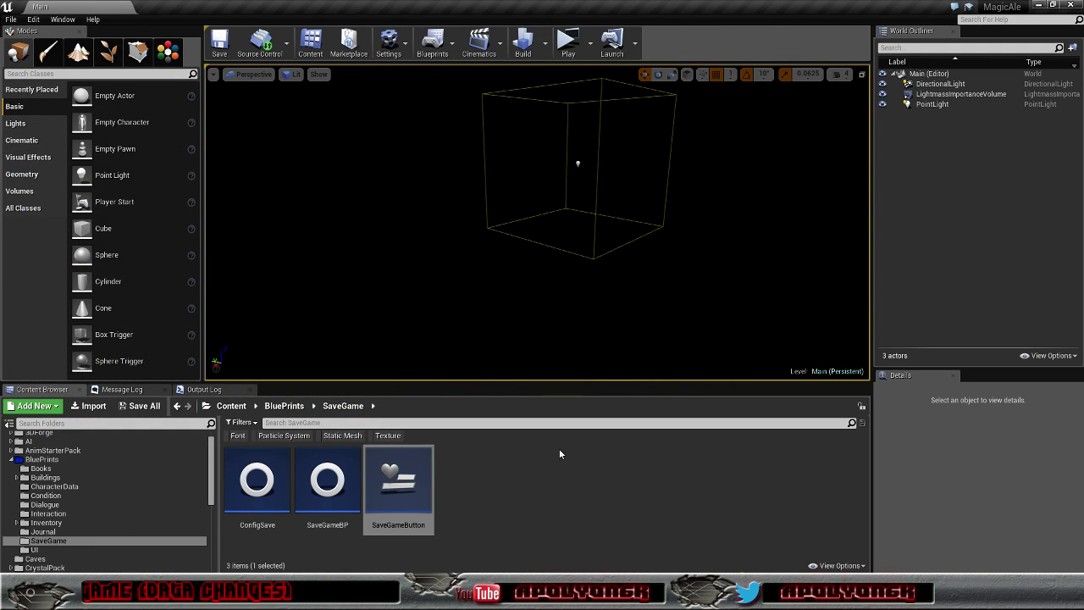
{"action": "left_click", "coordinate": [568, 44]}
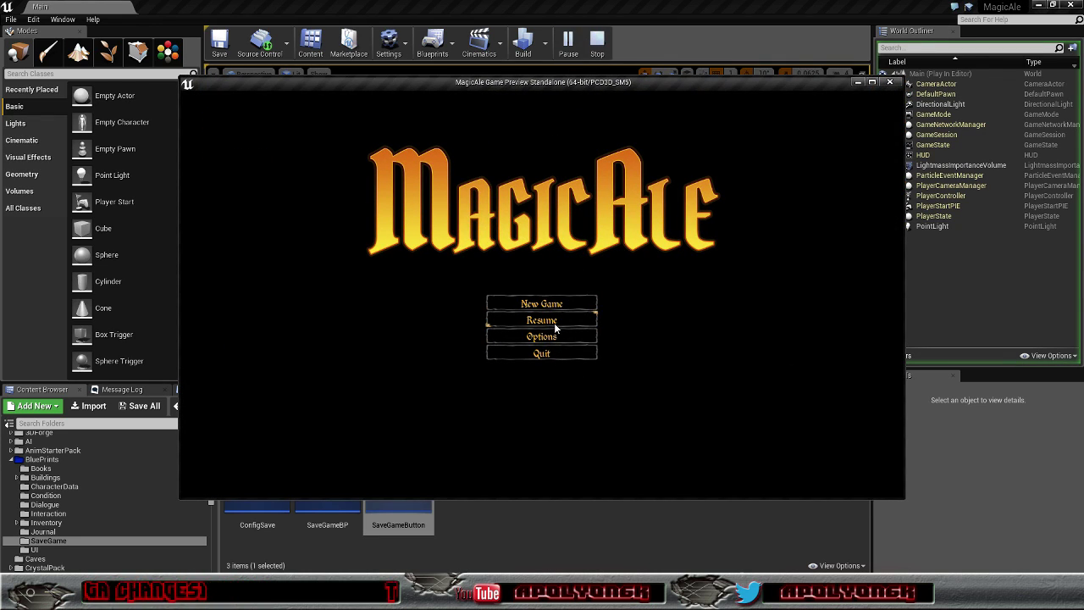
{"action": "left_click", "coordinate": [557, 318]}
{"action": "left_click", "coordinate": [553, 305]}
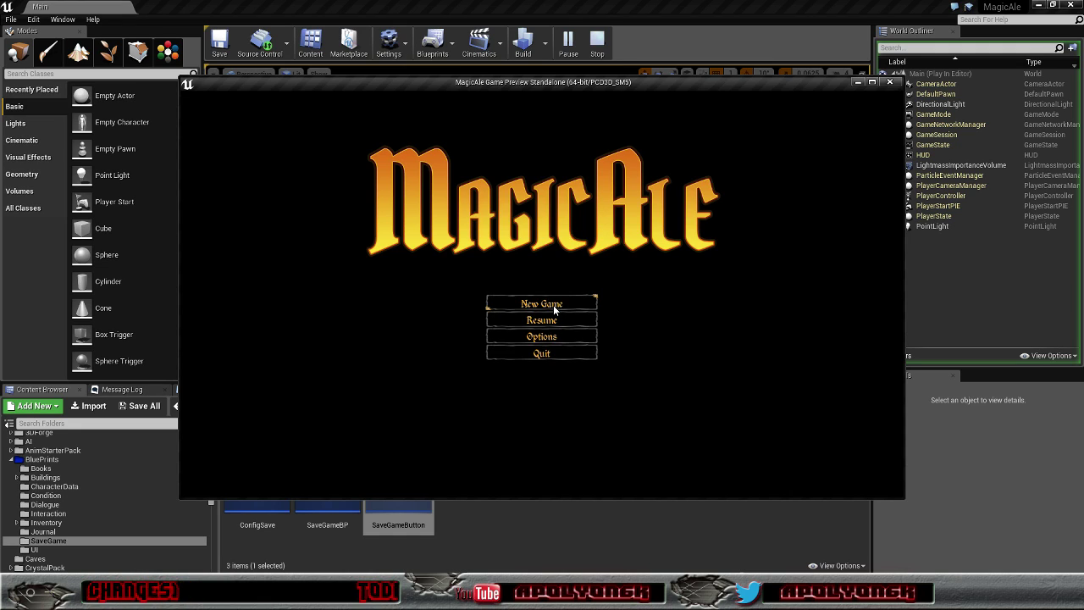
{"action": "left_click", "coordinate": [554, 354]}
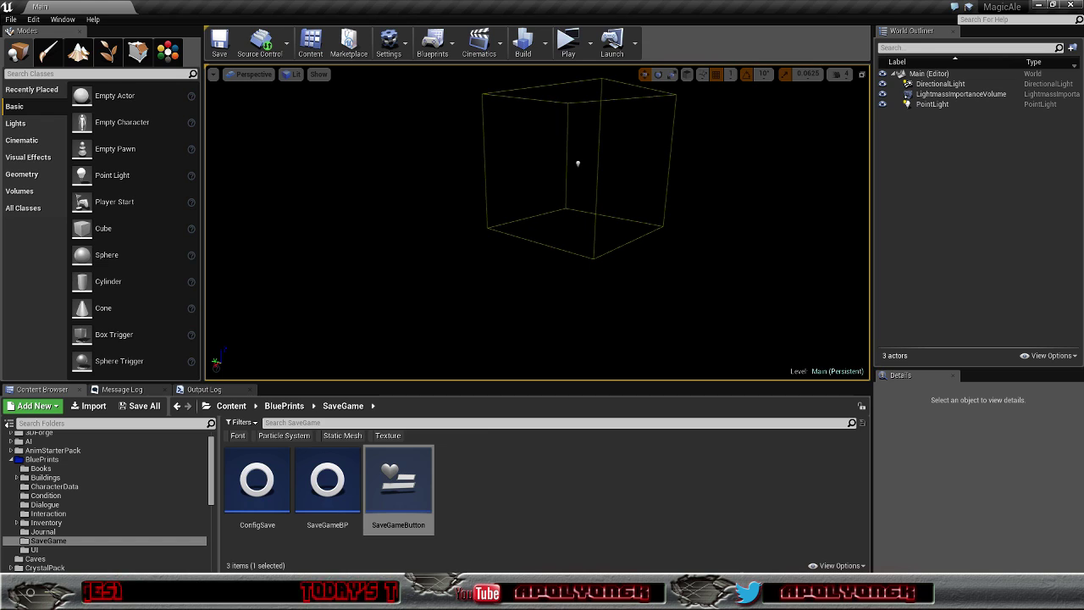
{"action": "left_click", "coordinate": [253, 539]}
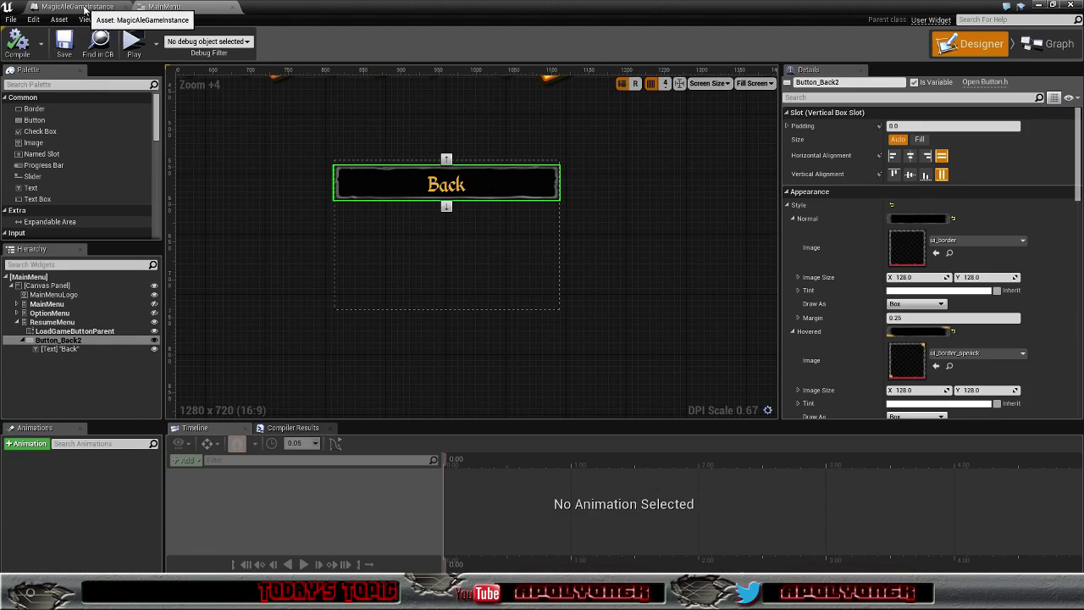
- In Get Character Data, delete Print String and its conversion node and wire Loop Body into the Branch
{"action": "left_click", "coordinate": [80, 10]}
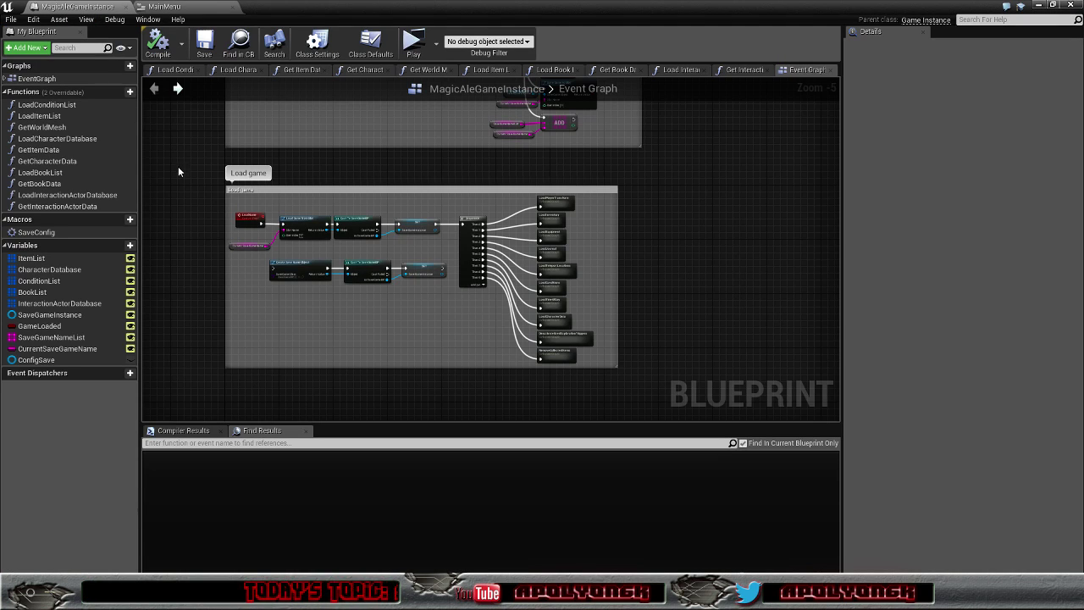
{"action": "right_click_drag", "start_coordinate": [178, 166], "coordinate": [195, 416]}
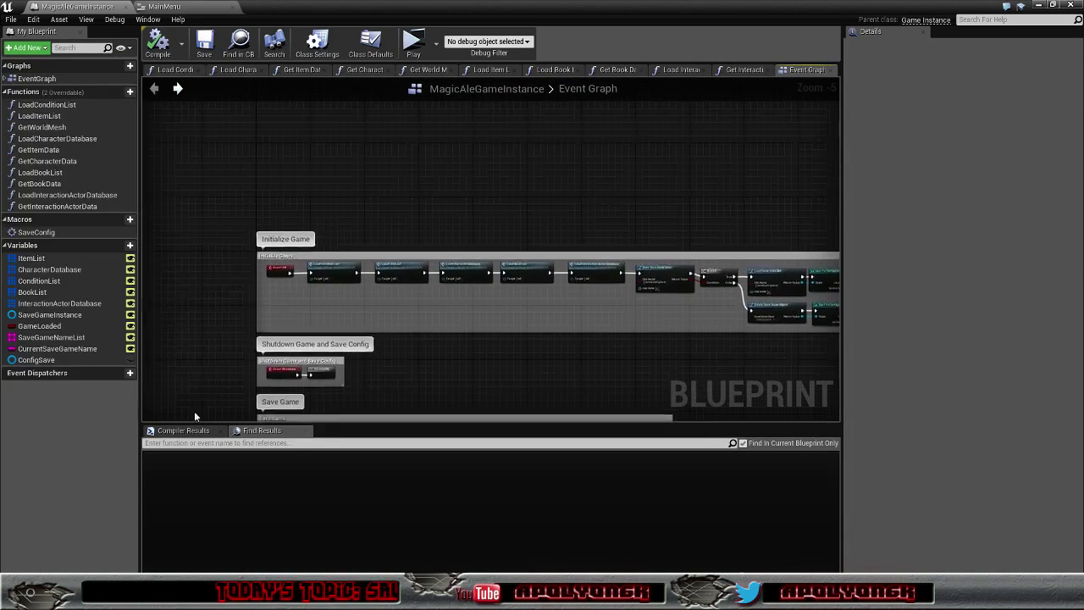
{"action": "mouse_move", "coordinate": [501, 354]}
{"action": "right_mouse_down"}
{"action": "mouse_move", "coordinate": [482, 292]}
{"action": "mouse_move", "coordinate": [428, 238]}
{"action": "right_mouse_up"}
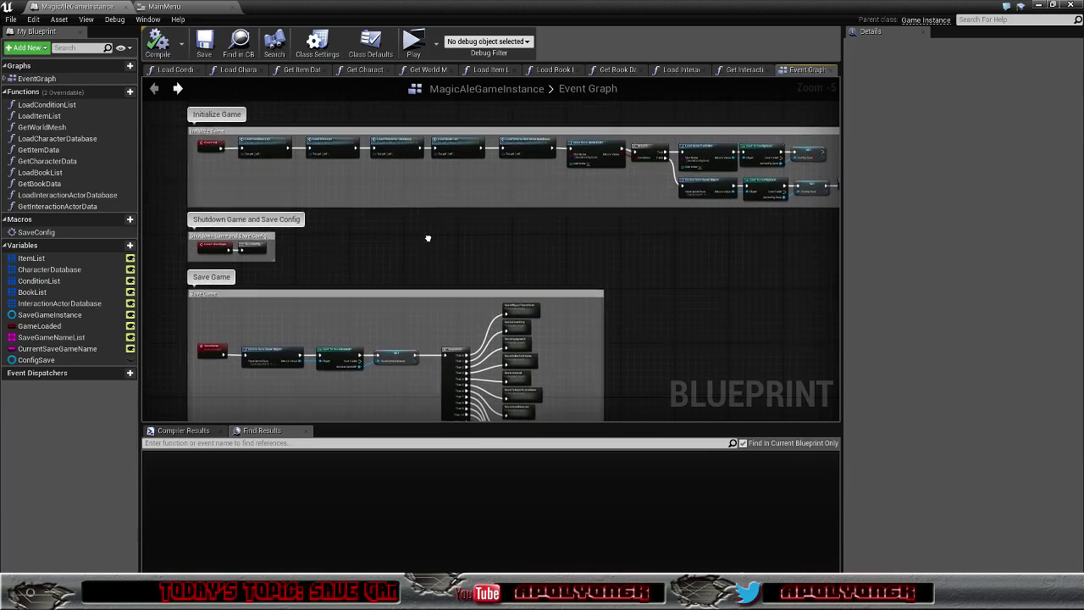
{"action": "left_click", "coordinate": [355, 71]}
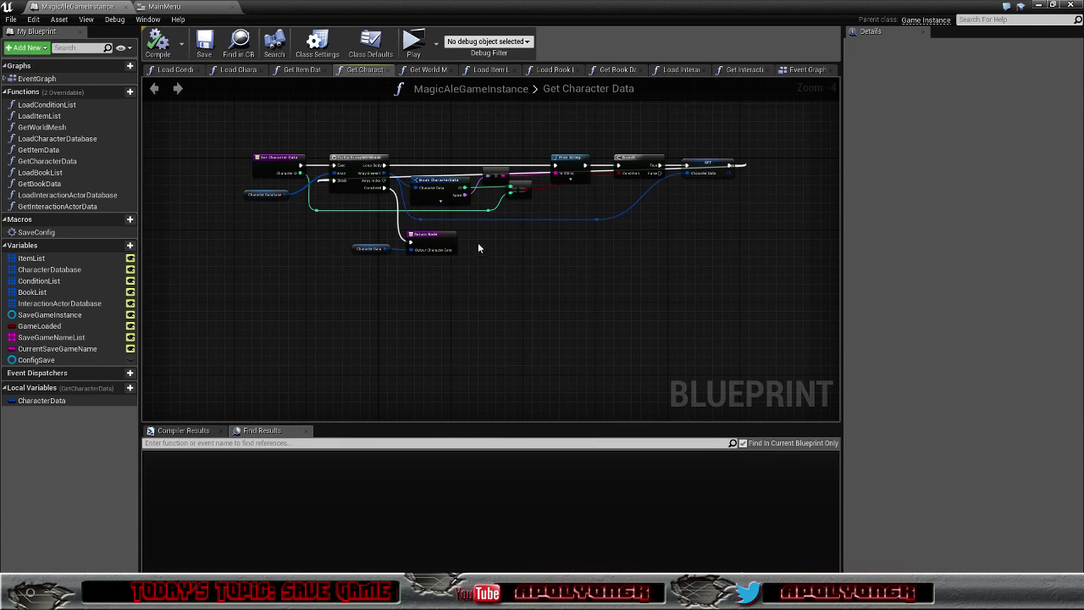
{"action": "scroll", "coordinate": [479, 247], "scroll_direction": "up", "scroll_amount": 2}
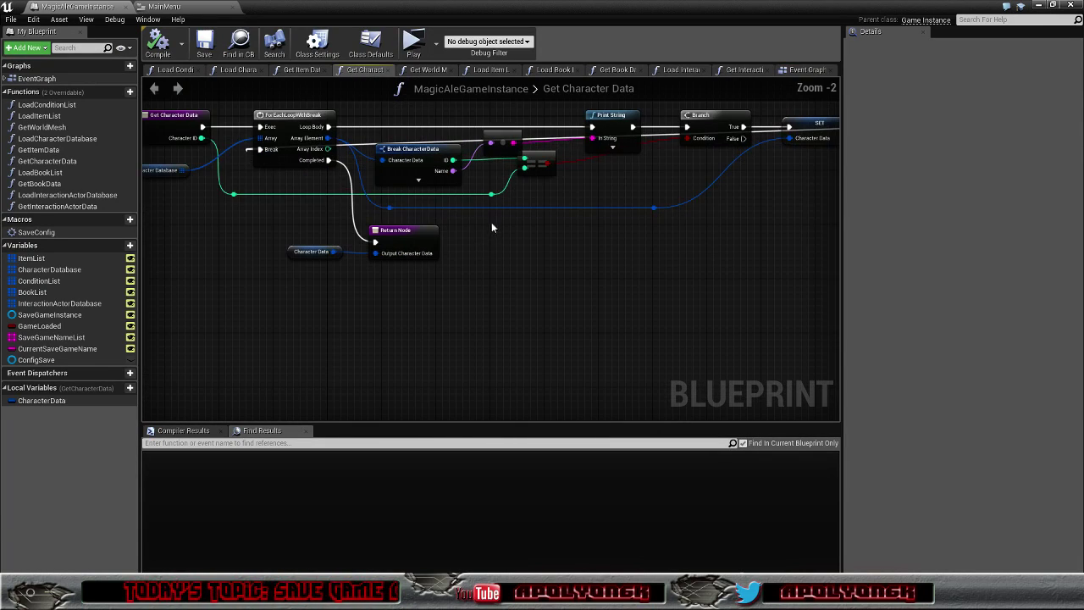
{"action": "right_click_drag", "start_coordinate": [513, 151], "coordinate": [562, 212]}
{"action": "left_click", "coordinate": [562, 210]}
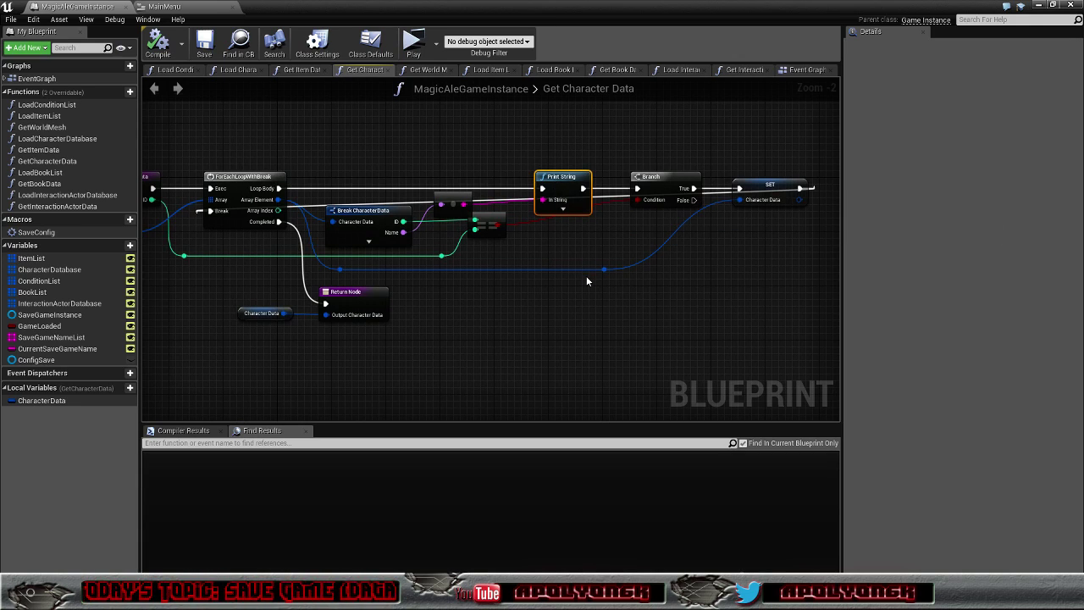
{"action": "key", "text": "Delete"}
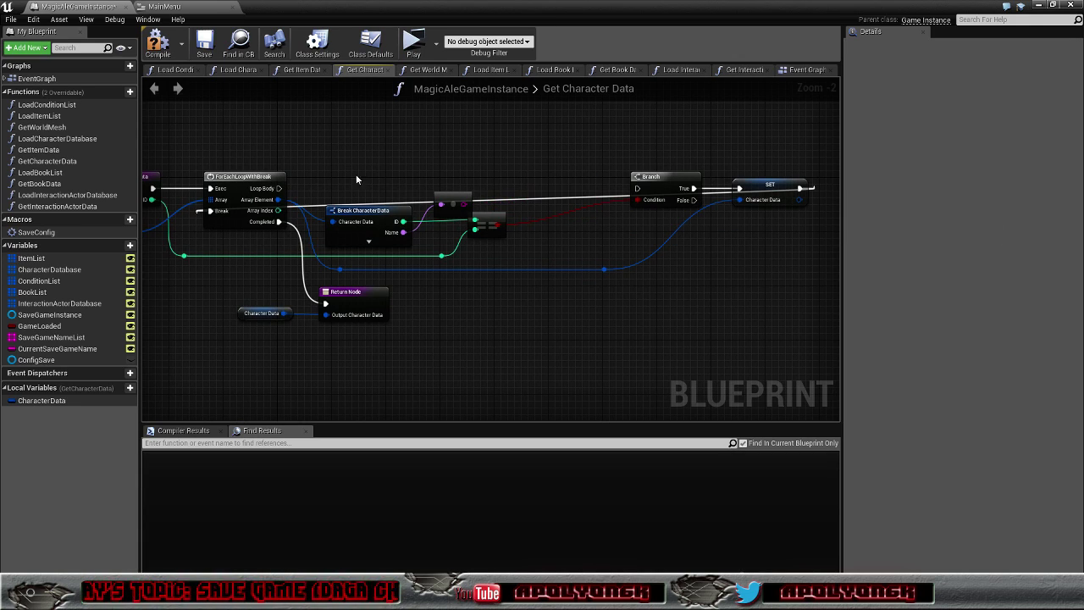
{"action": "left_click", "coordinate": [449, 195]}
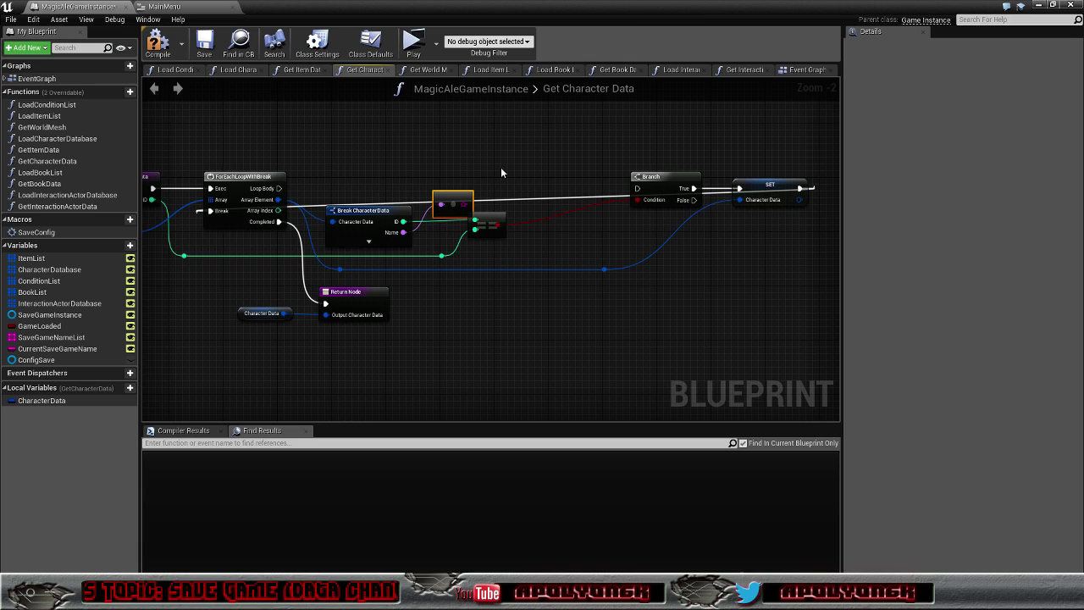
{"action": "key", "text": "Delete"}
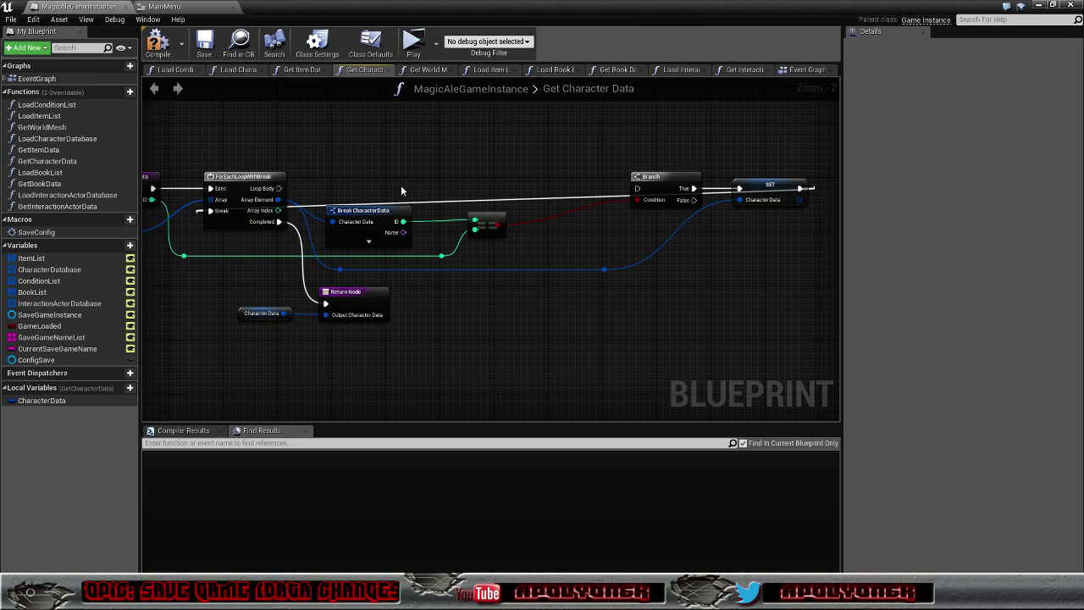
{"action": "left_click_drag", "start_coordinate": [279, 188], "coordinate": [639, 187]}
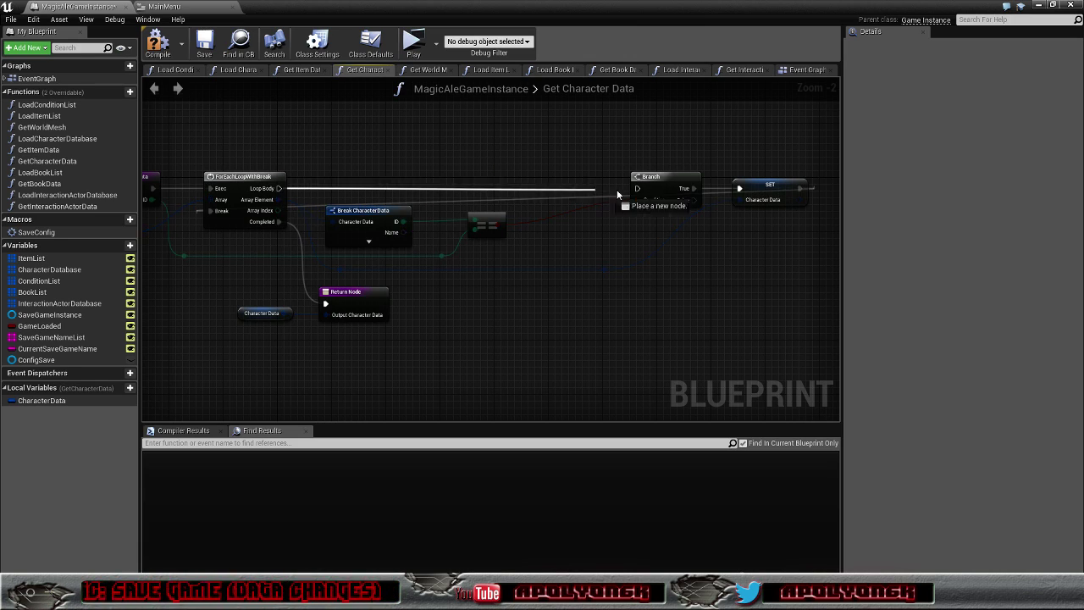
- Hide every Break CharacterData pin except ID (Name, Gender, Race, Factions, Relations, Schedule, and others)
{"action": "left_click", "coordinate": [389, 239]}
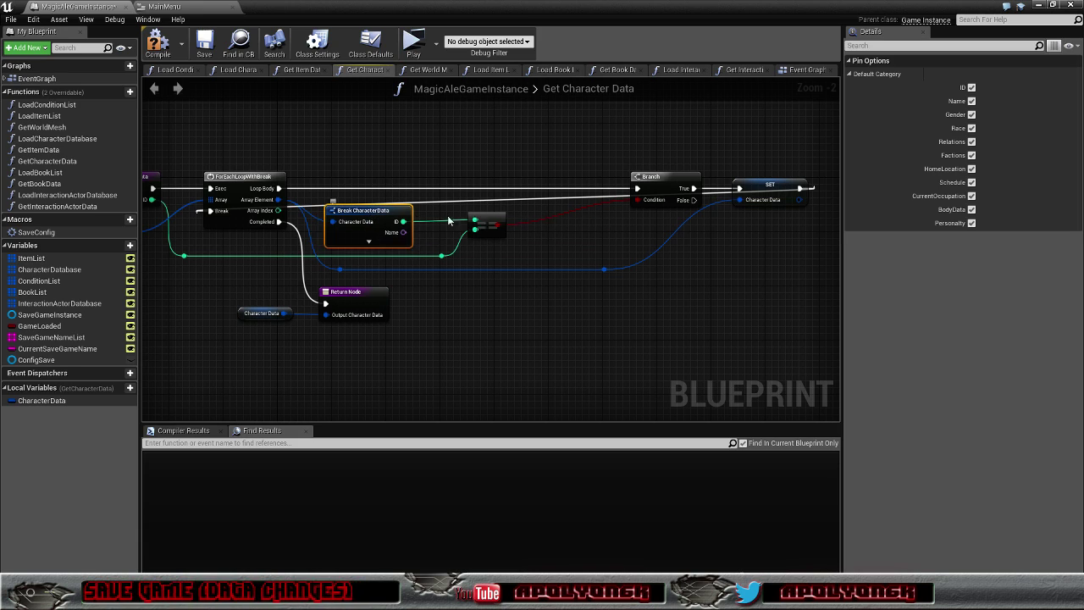
{"action": "left_click", "coordinate": [972, 101]}
{"action": "left_click", "coordinate": [971, 114]}
{"action": "left_click", "coordinate": [971, 128]}
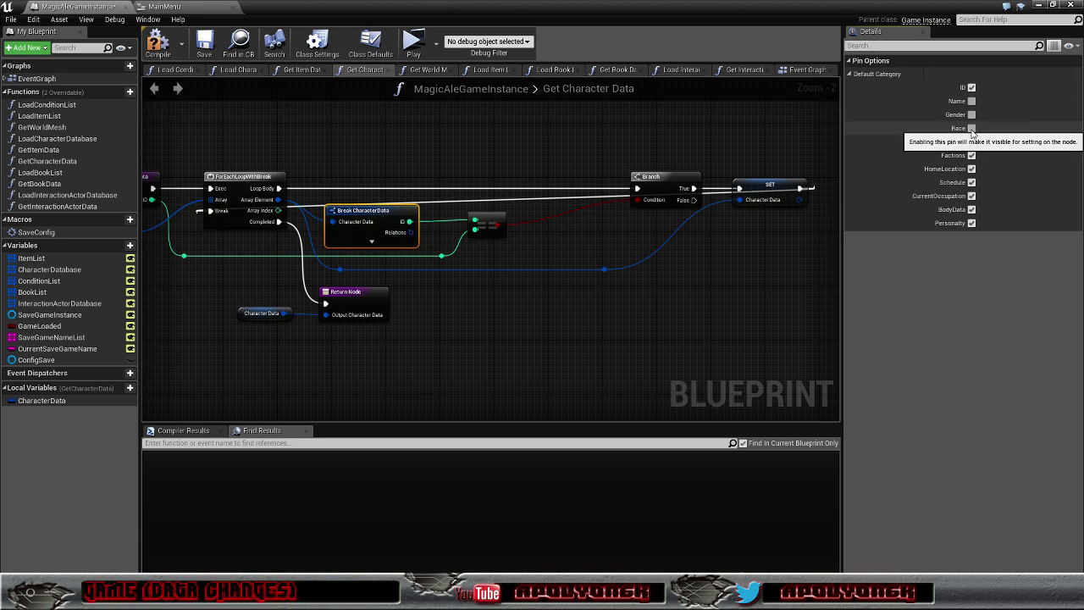
{"action": "left_click", "coordinate": [972, 155]}
{"action": "left_click", "coordinate": [972, 168]}
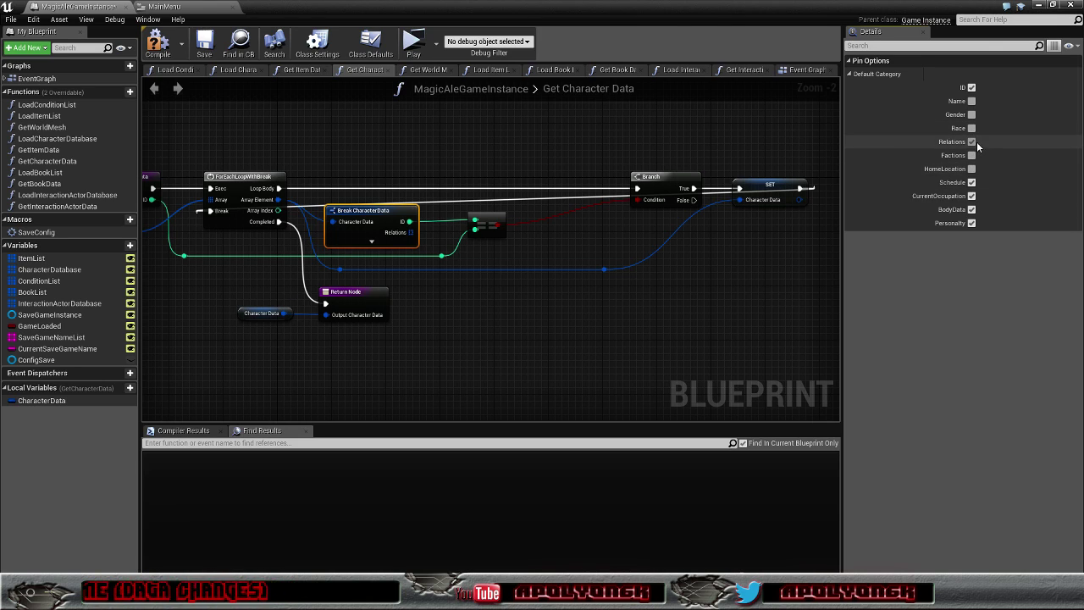
{"action": "left_click", "coordinate": [972, 141]}
{"action": "left_click", "coordinate": [971, 182]}
{"action": "left_click", "coordinate": [971, 195]}
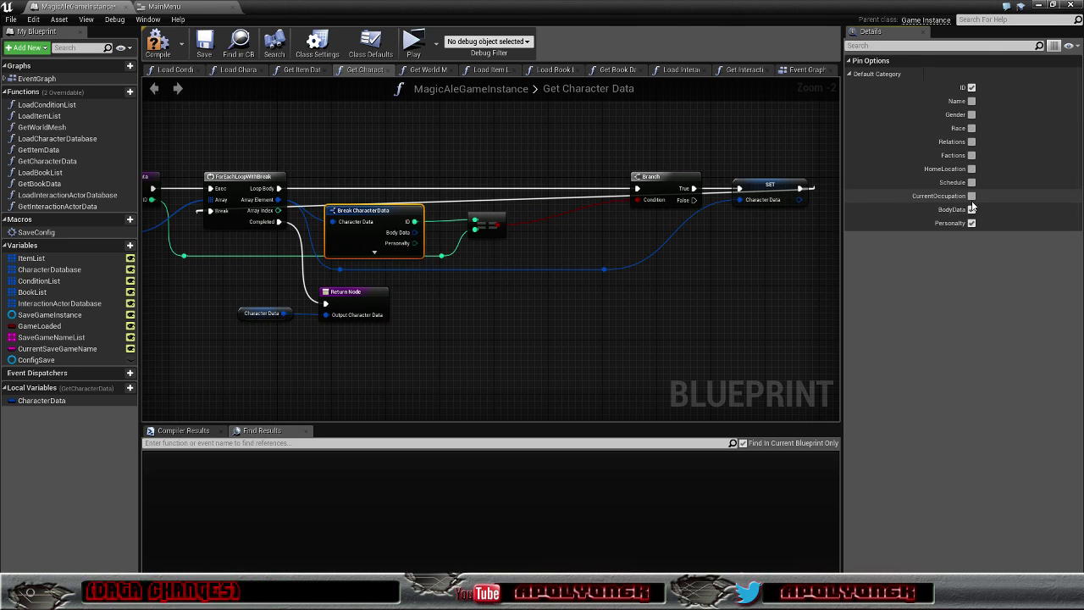
{"action": "left_click", "coordinate": [971, 209]}
{"action": "left_click", "coordinate": [971, 223]}
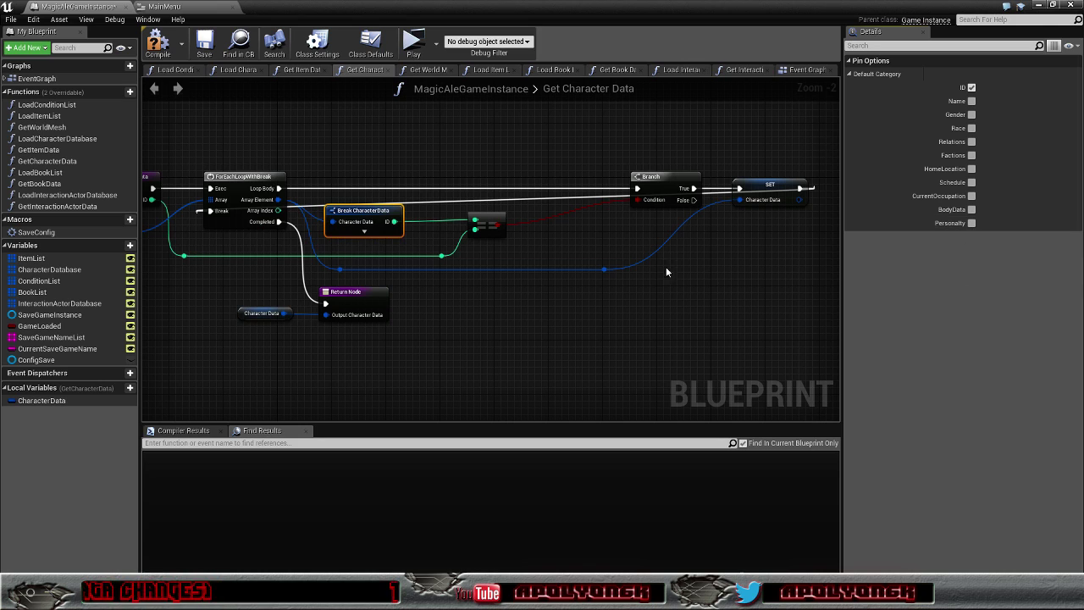
- Shift the Equal, knot, Branch and SET nodes left to tidy the graph, then compile
{"action": "right_click_drag", "start_coordinate": [512, 156], "coordinate": [538, 137]}
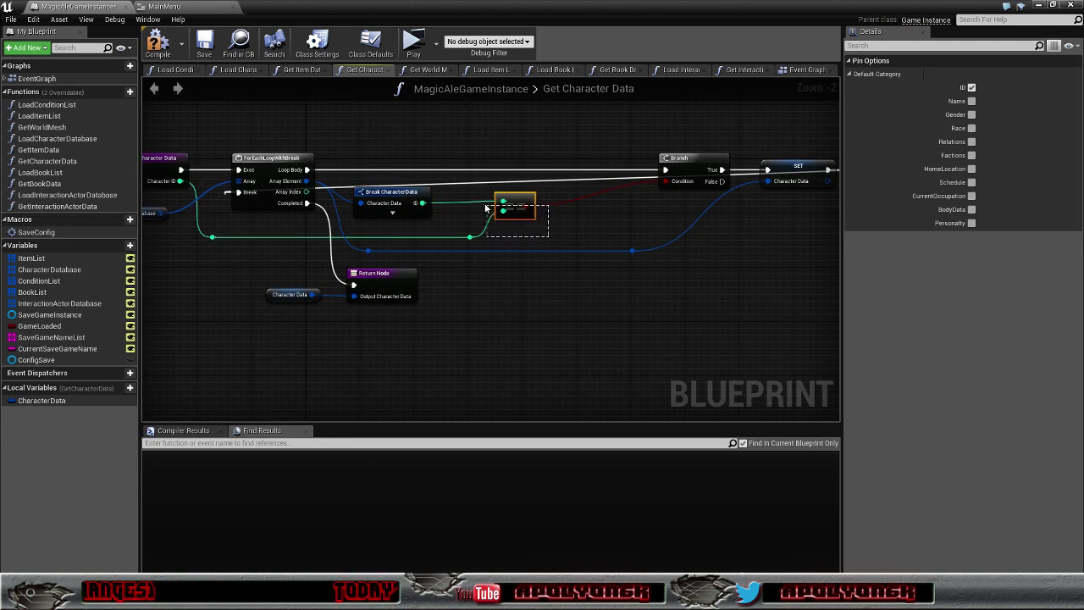
{"action": "left_click_drag", "start_coordinate": [524, 198], "coordinate": [483, 206]}
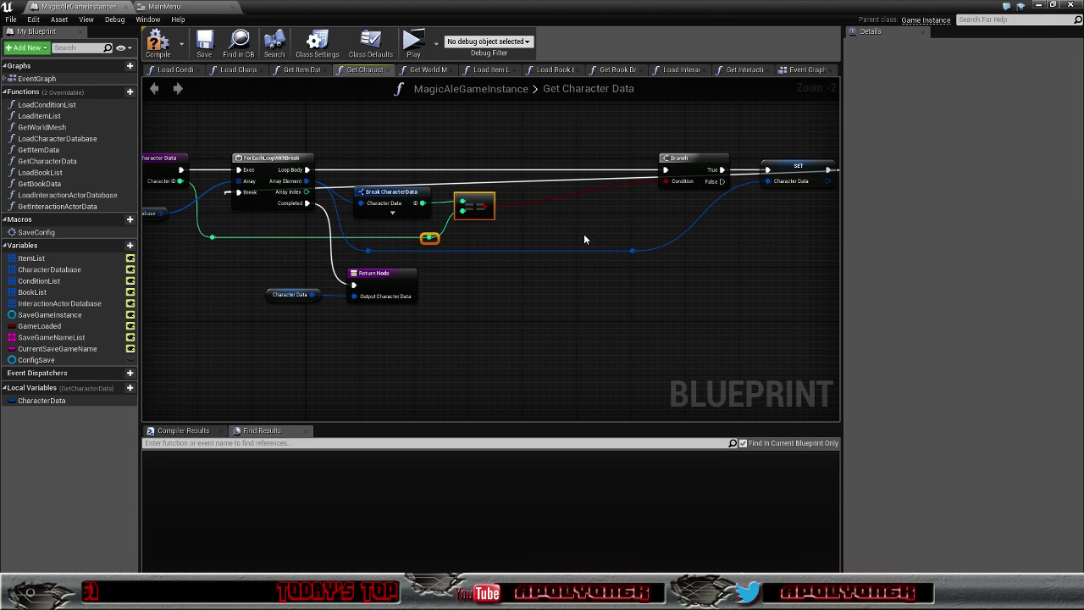
{"action": "mouse_move", "coordinate": [583, 234]}
{"action": "right_mouse_down"}
{"action": "mouse_move", "coordinate": [440, 246]}
{"action": "mouse_move", "coordinate": [505, 253]}
{"action": "right_mouse_up"}
{"action": "left_click_drag", "start_coordinate": [525, 127], "coordinate": [776, 285]}
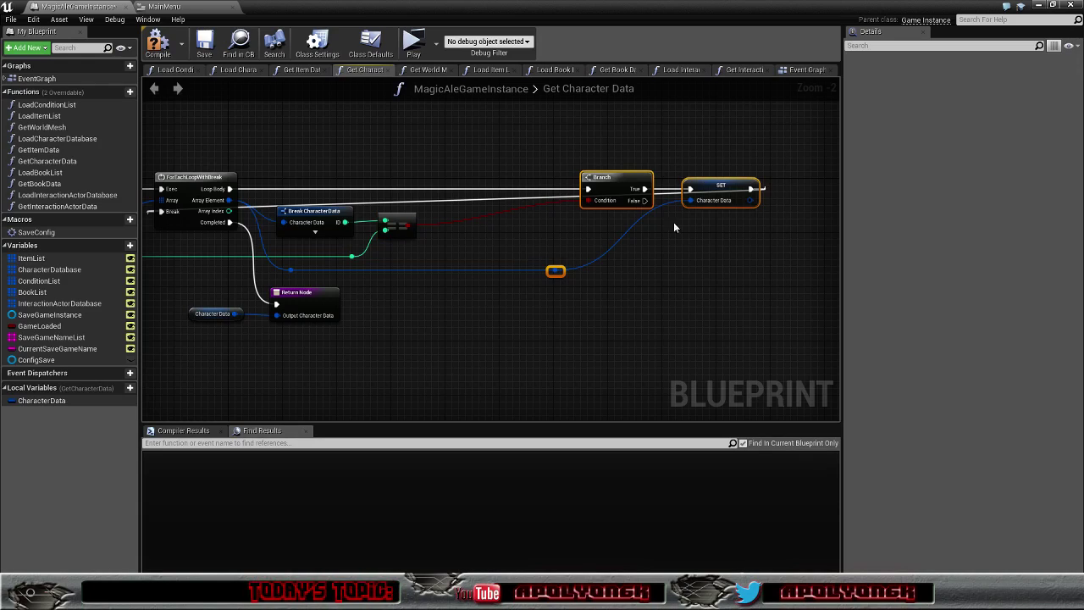
{"action": "left_click_drag", "start_coordinate": [621, 188], "coordinate": [466, 188]}
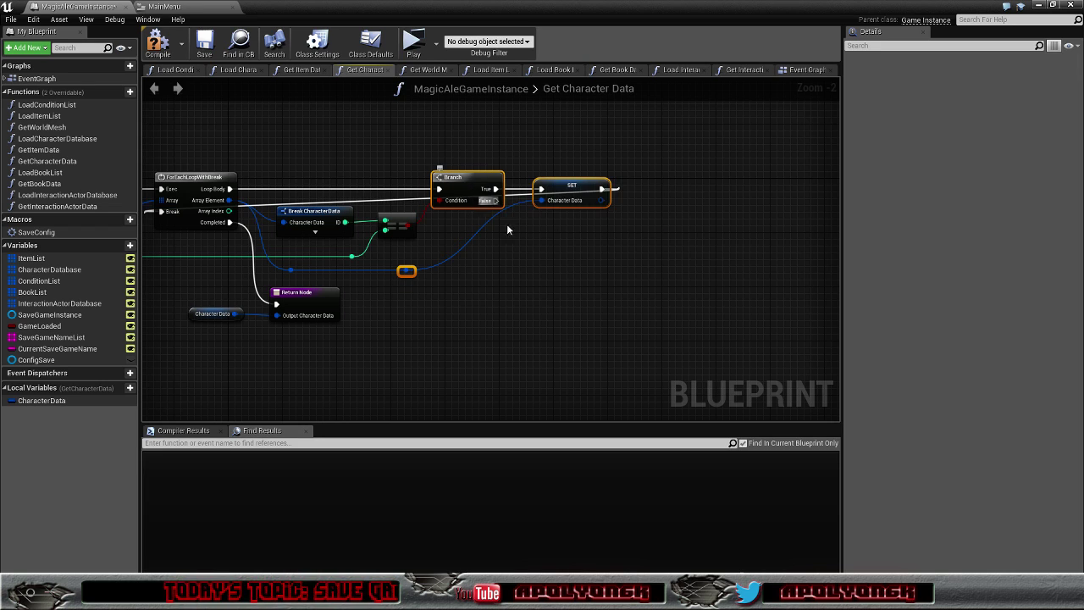
{"action": "mouse_move", "coordinate": [525, 283]}
{"action": "right_mouse_down"}
{"action": "mouse_move", "coordinate": [626, 274]}
{"action": "mouse_move", "coordinate": [725, 296]}
{"action": "right_mouse_up"}
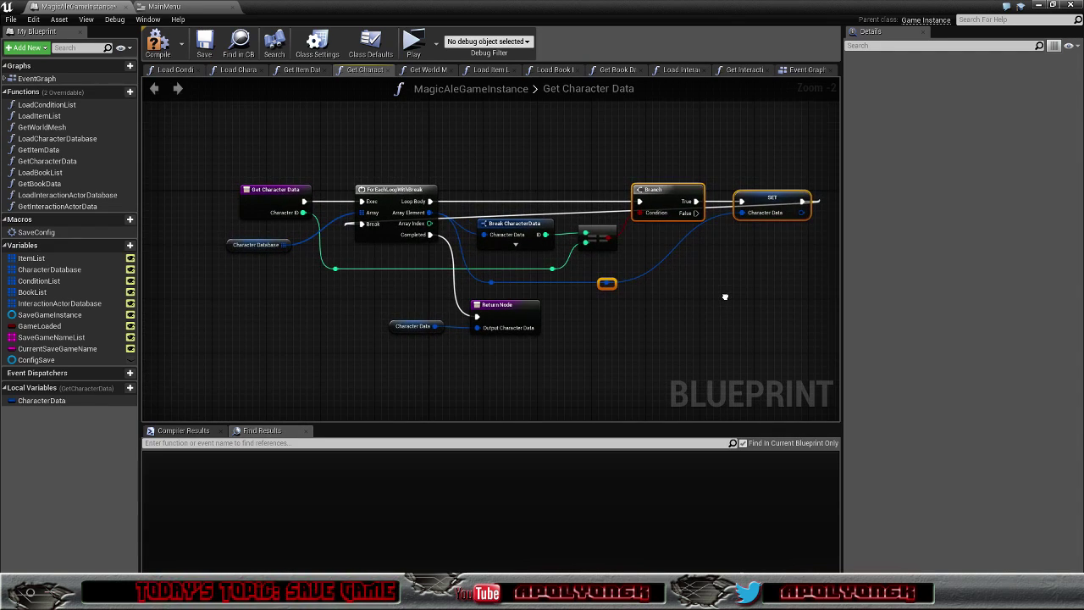
{"action": "left_click", "coordinate": [167, 52]}
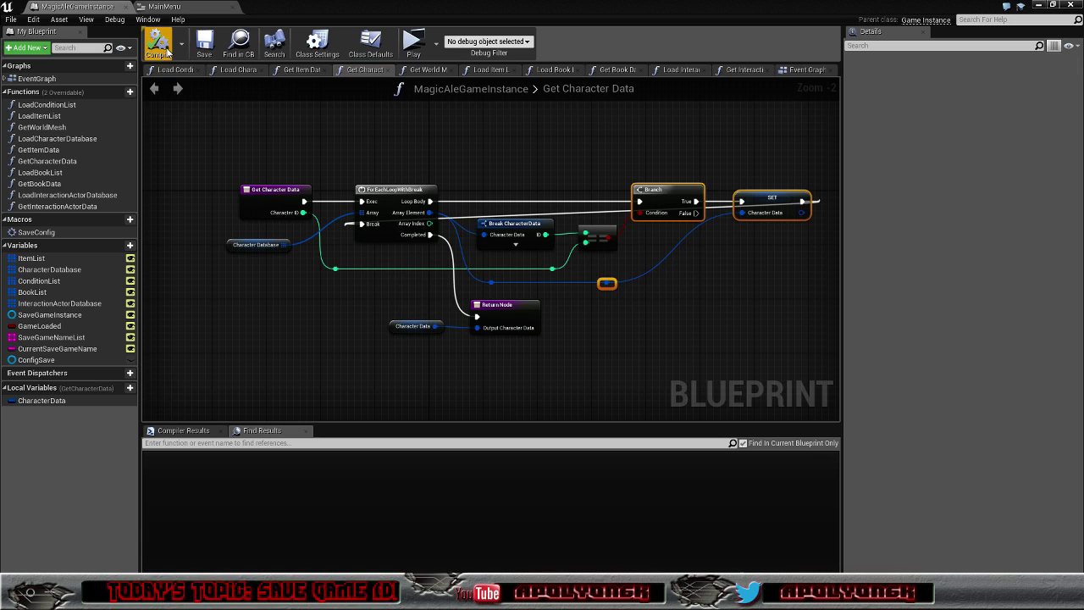
- Run and close a standalone game preview, then open MagicAleGameInstance's Load Character Database graph
{"action": "left_click", "coordinate": [161, 7]}
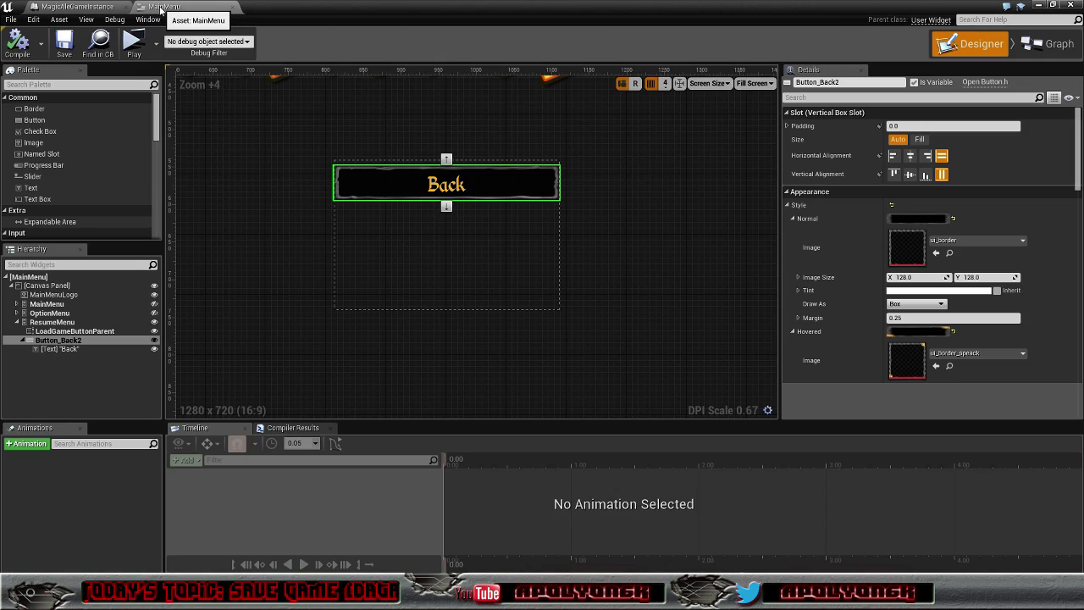
{"action": "left_click", "coordinate": [133, 40]}
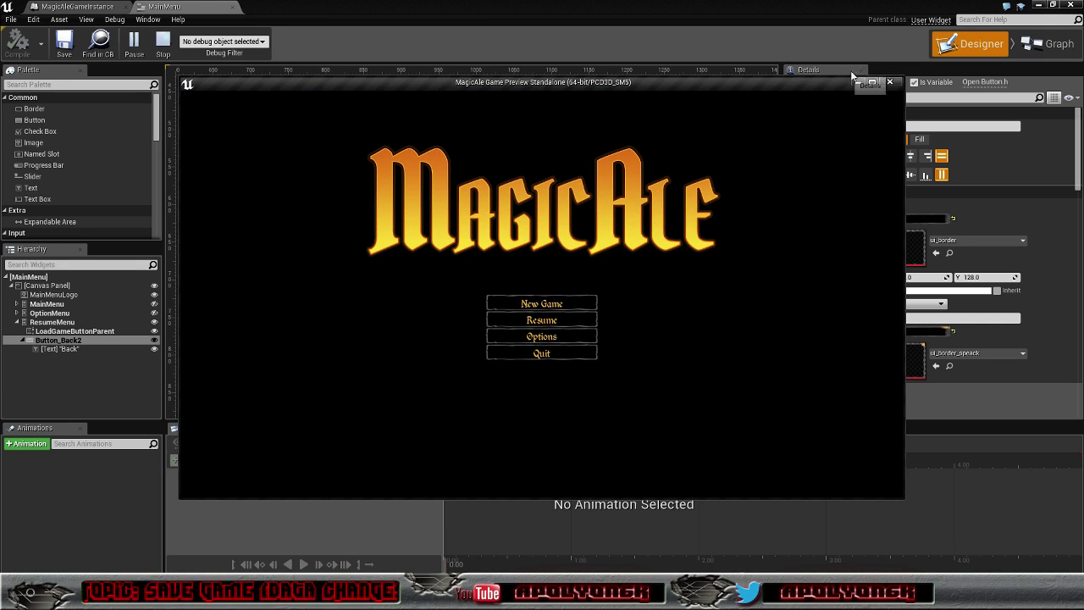
{"action": "left_click", "coordinate": [888, 83]}
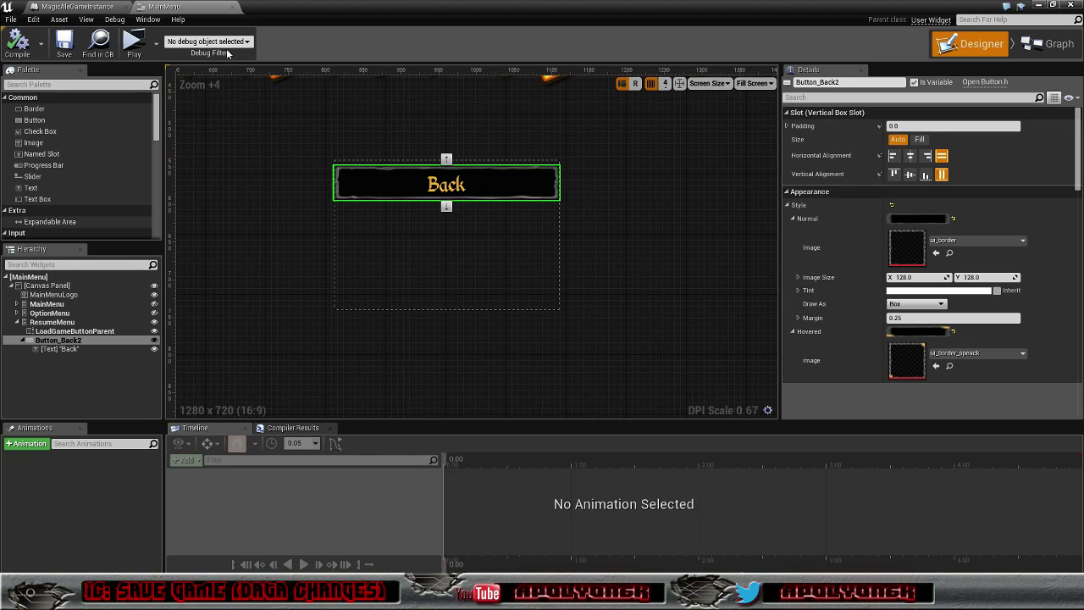
{"action": "left_click", "coordinate": [76, 7]}
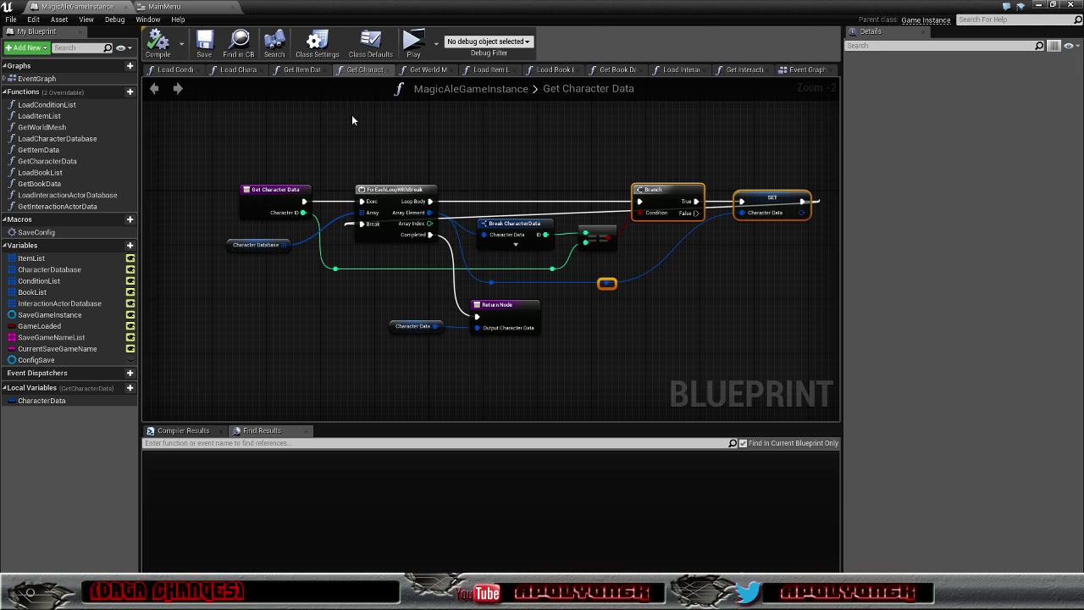
{"action": "left_click", "coordinate": [236, 69]}
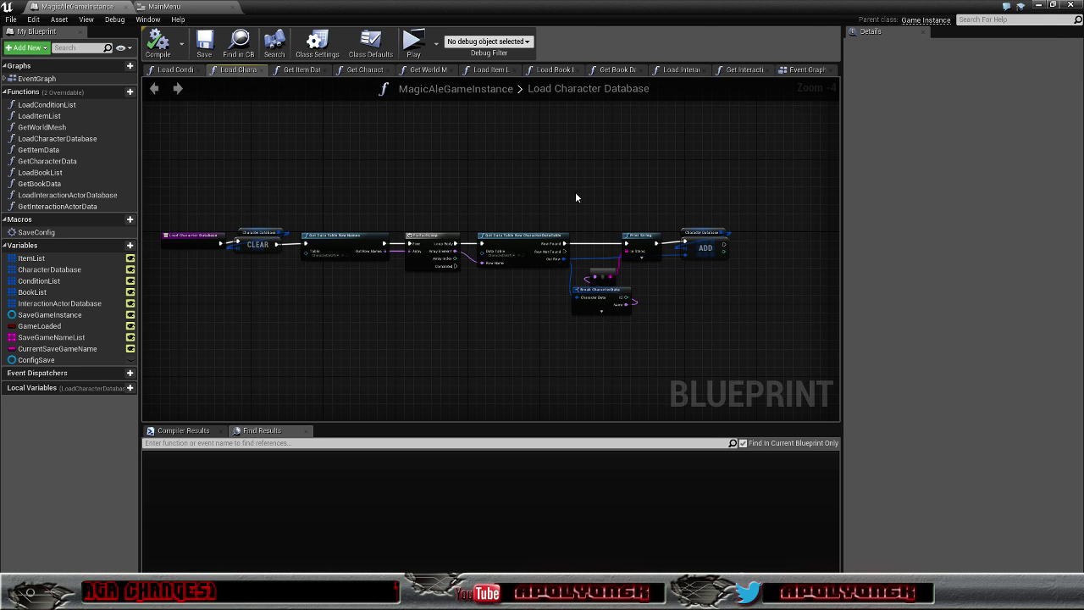
- Delete Print String and its conversion node, wire Row Found into the ADD node, and compile
{"action": "scroll", "coordinate": [576, 197], "scroll_direction": "up", "scroll_amount": 4}
{"action": "right_click_drag", "start_coordinate": [589, 203], "coordinate": [486, 180]}
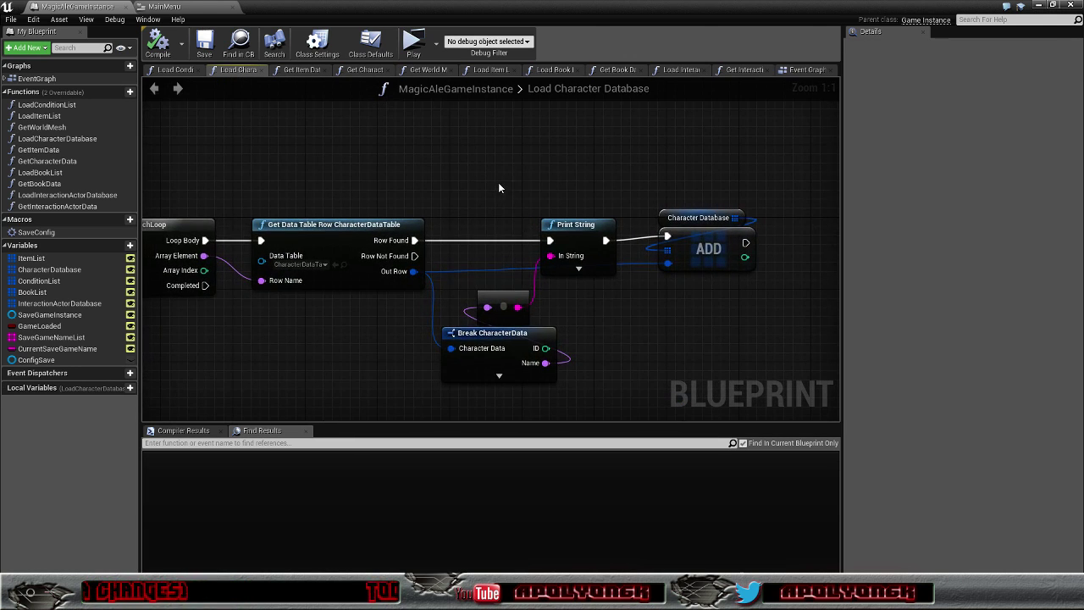
{"action": "left_click_drag", "start_coordinate": [493, 184], "coordinate": [587, 315]}
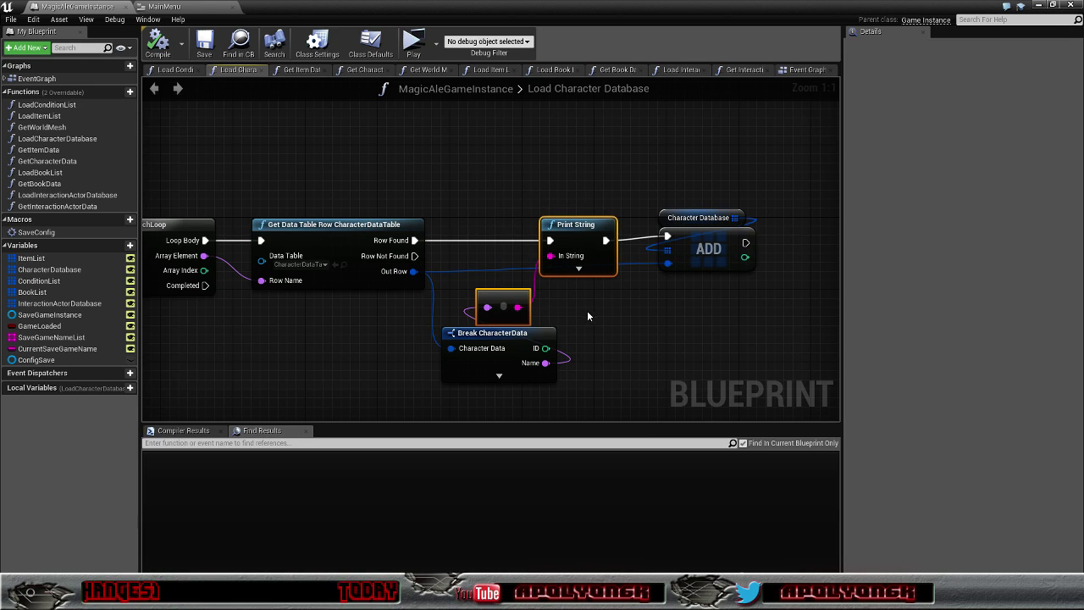
{"action": "key", "text": "Delete"}
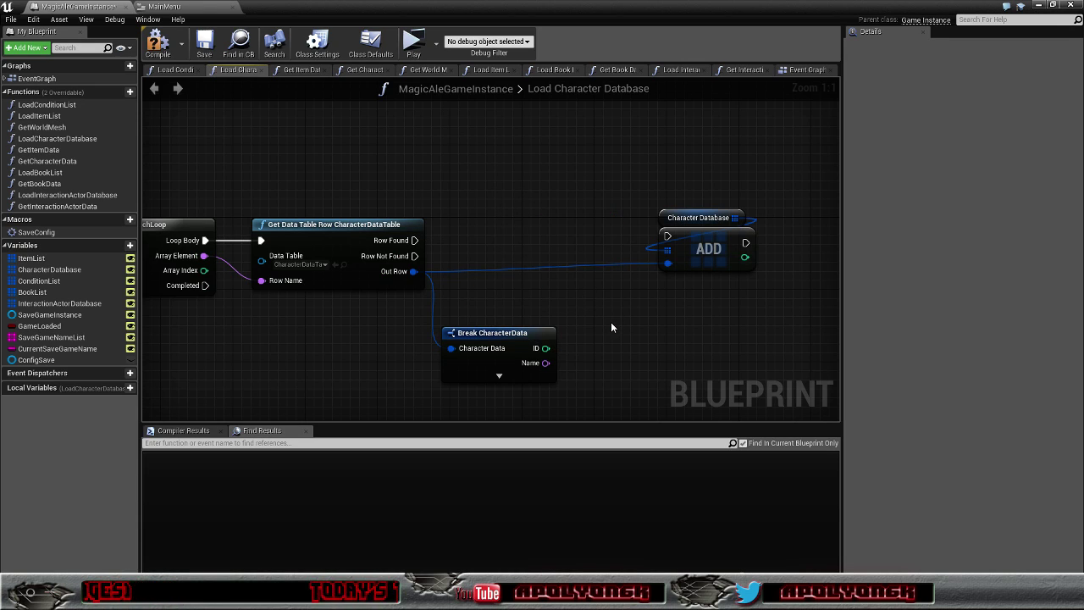
{"action": "mouse_move", "coordinate": [597, 182]}
{"action": "left_mouse_down"}
{"action": "mouse_move", "coordinate": [686, 233]}
{"action": "mouse_move", "coordinate": [643, 245]}
{"action": "mouse_move", "coordinate": [499, 244]}
{"action": "left_mouse_up"}
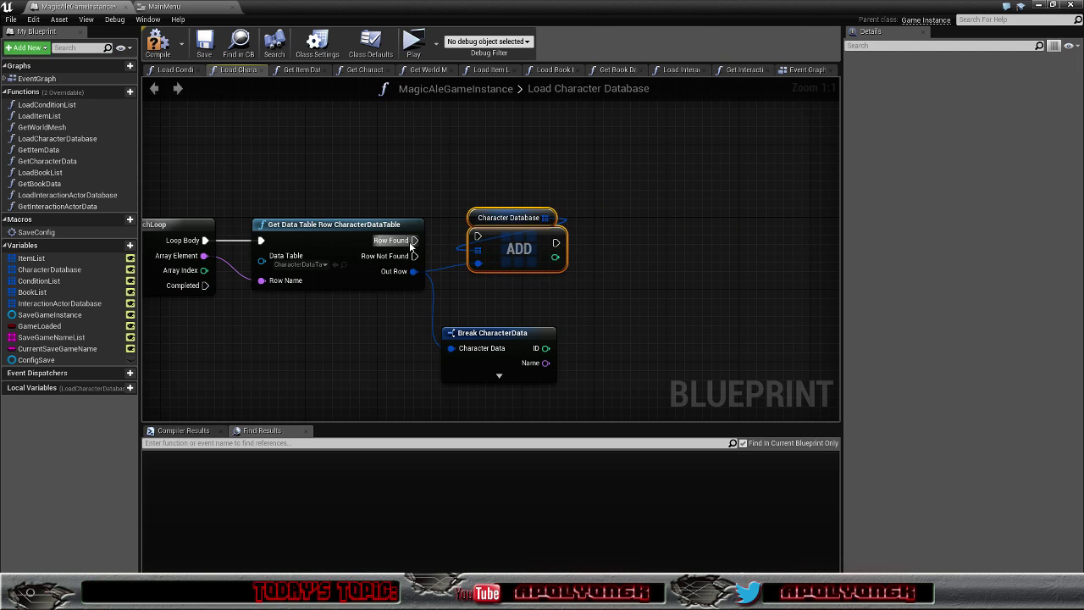
{"action": "left_click_drag", "start_coordinate": [413, 241], "coordinate": [477, 237]}
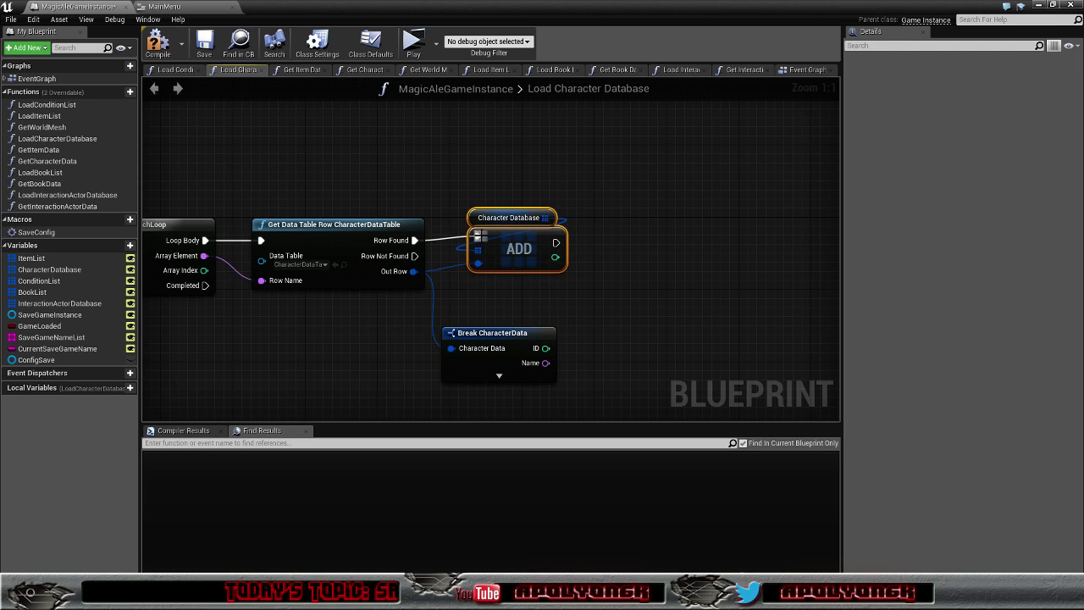
{"action": "left_click", "coordinate": [172, 42]}
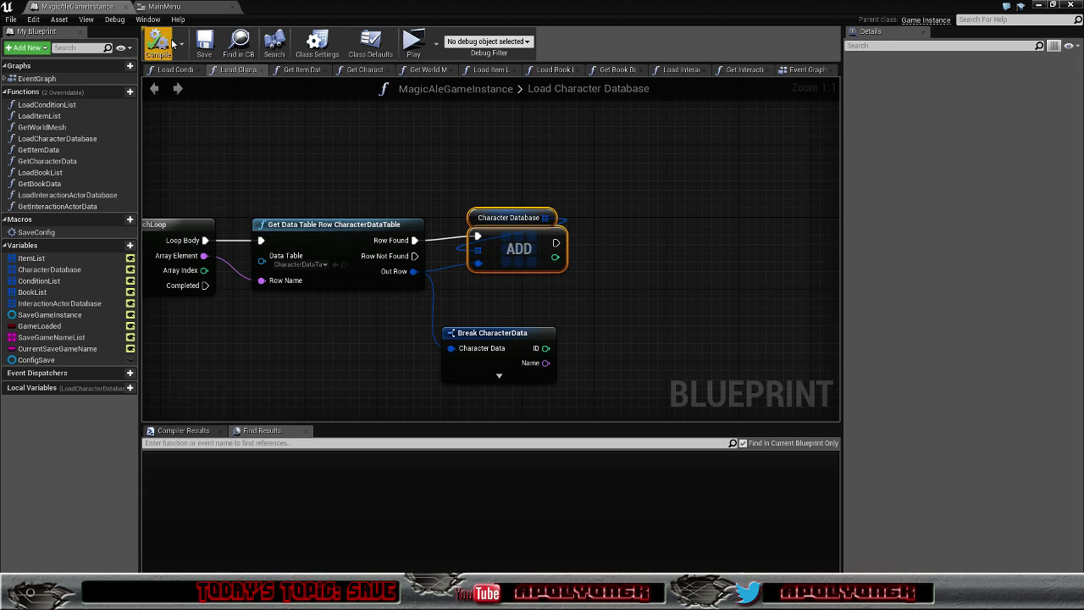
- Remove the Break CharacterData node from the Load Character Database graph
{"action": "mouse_move", "coordinate": [438, 158]}
{"action": "right_mouse_down"}
{"action": "mouse_move", "coordinate": [550, 149]}
{"action": "mouse_move", "coordinate": [436, 135]}
{"action": "right_mouse_up"}
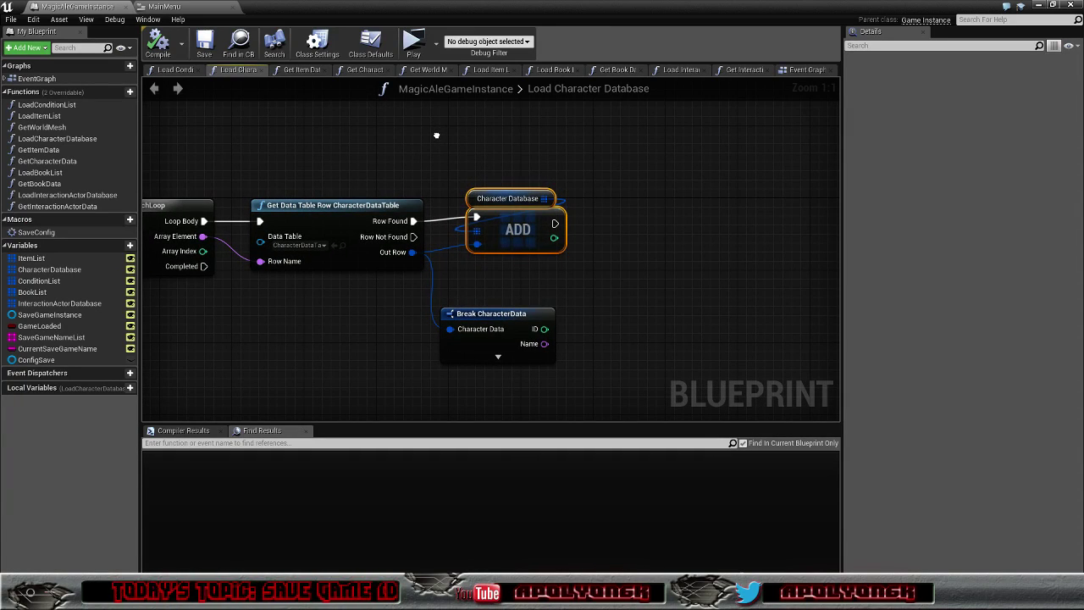
{"action": "left_click", "coordinate": [493, 309]}
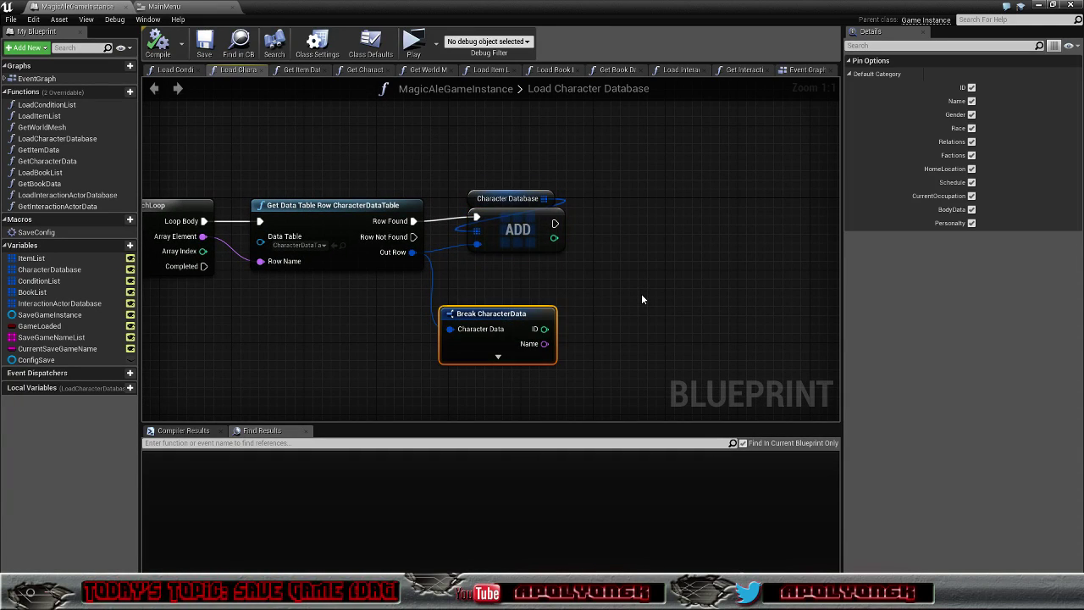
{"action": "key", "text": "Delete"}
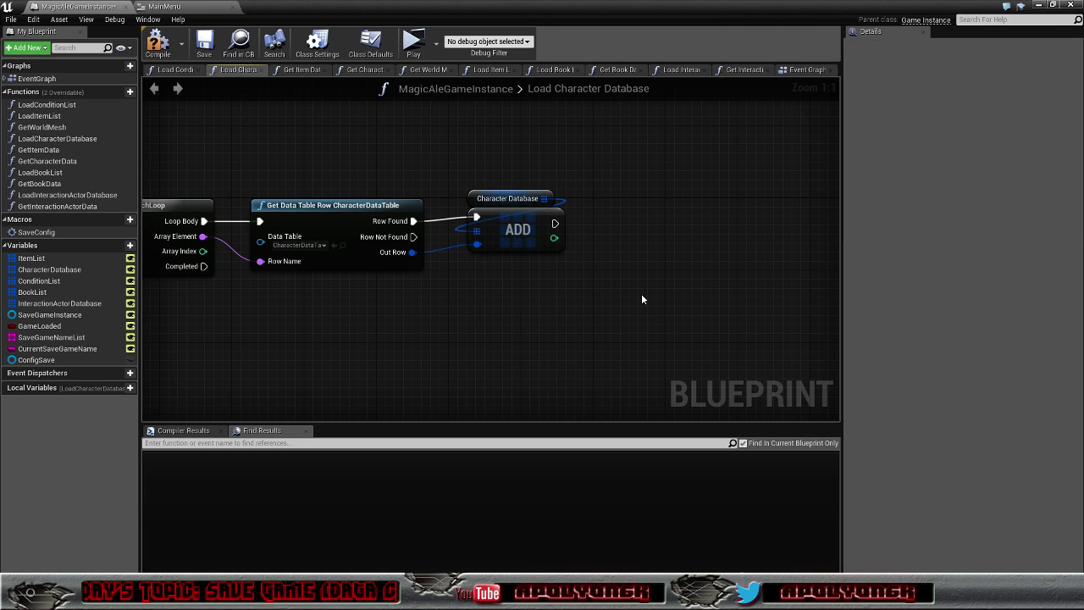
{"action": "right_click_drag", "start_coordinate": [411, 301], "coordinate": [595, 307]}
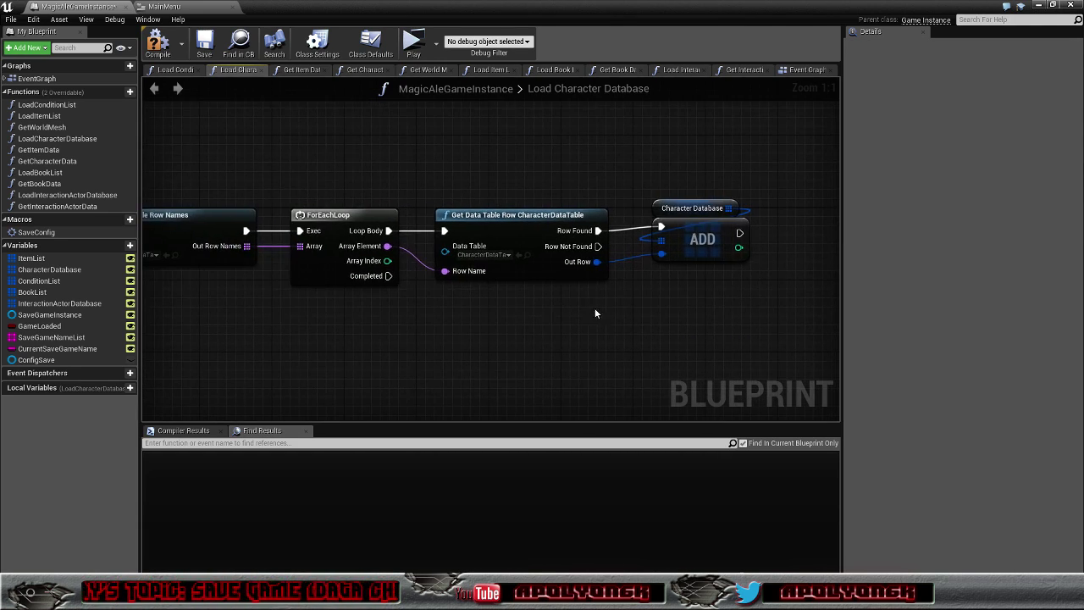
- Recompile, then play-test Resume and Back, minimize and restore the preview window, and Quit
{"action": "left_click", "coordinate": [158, 44]}
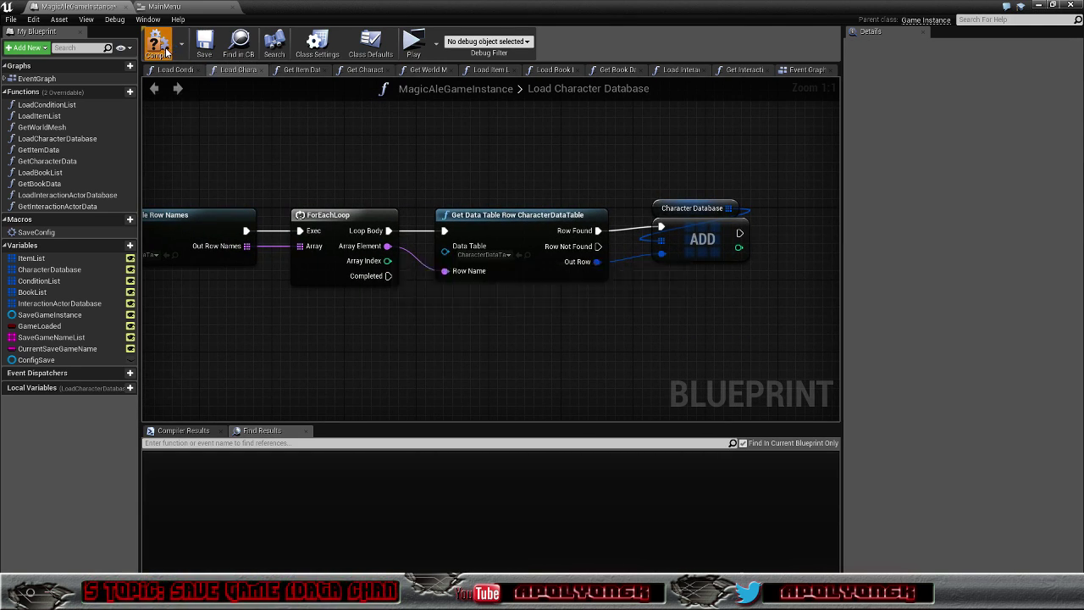
{"action": "left_click", "coordinate": [403, 47]}
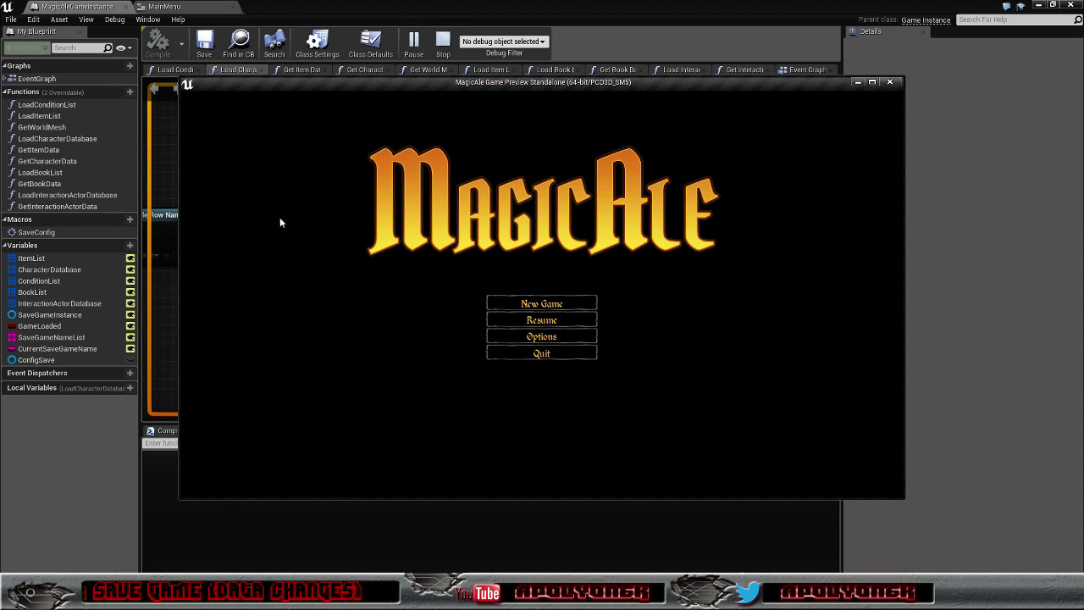
{"action": "left_click", "coordinate": [567, 320]}
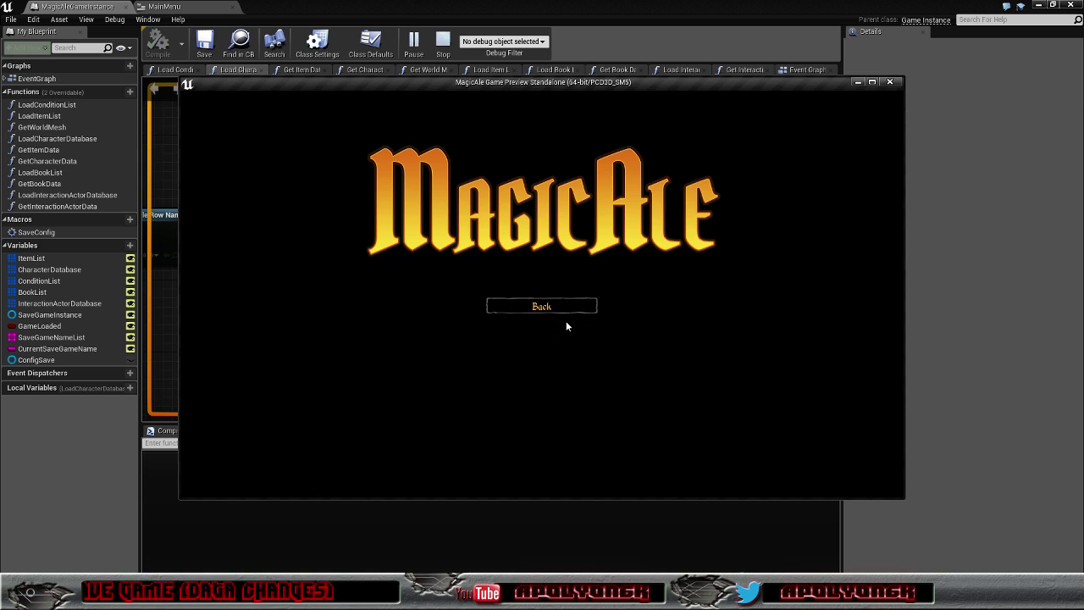
{"action": "left_click", "coordinate": [564, 310]}
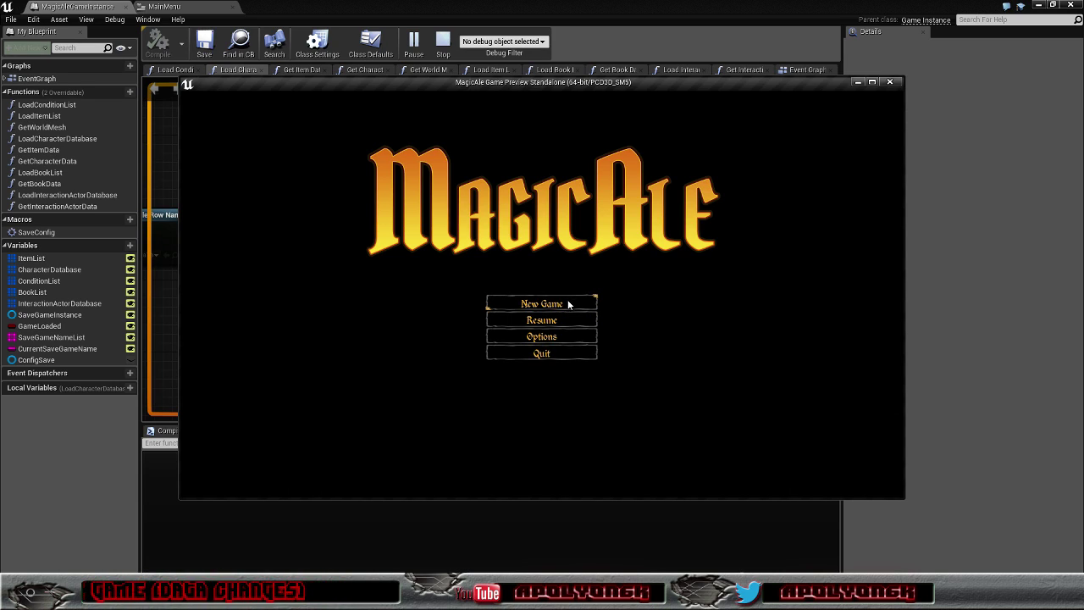
{"action": "left_click", "coordinate": [857, 82]}
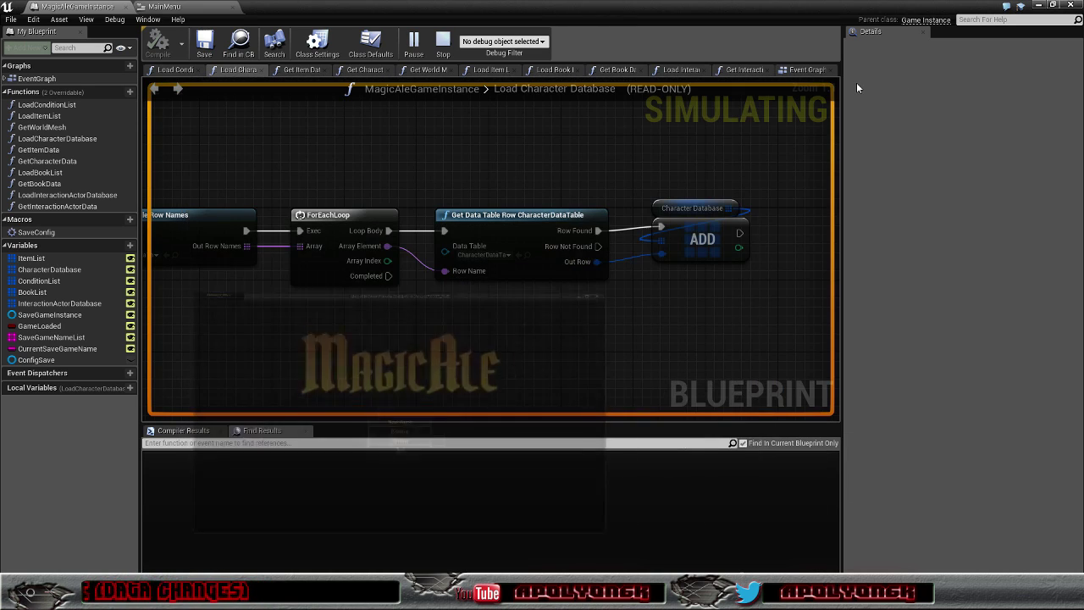
{"action": "mouse_move", "coordinate": [219, 596]}
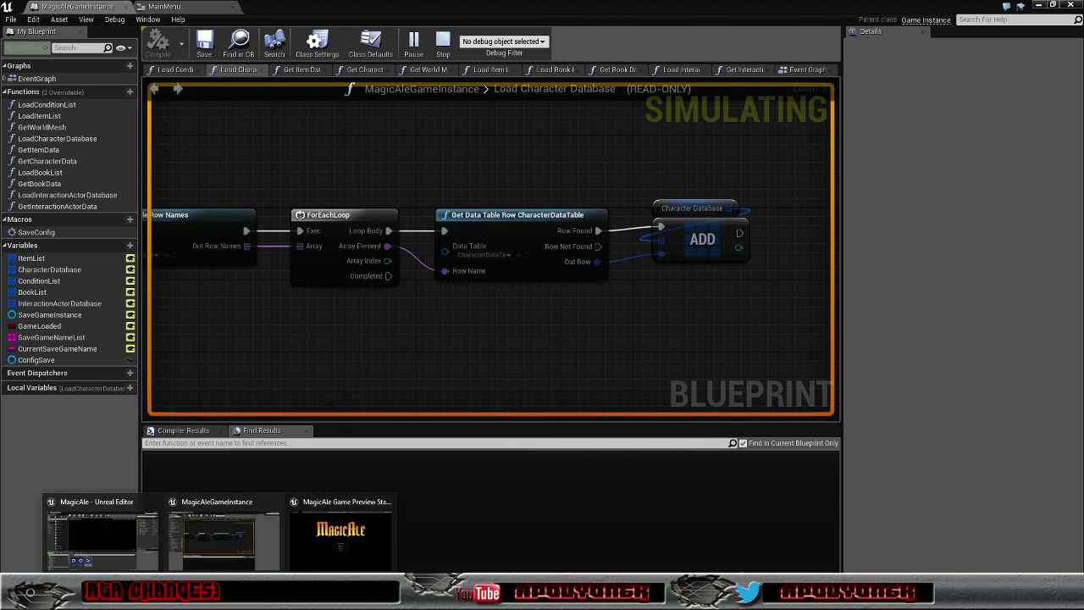
{"action": "left_click", "coordinate": [341, 535]}
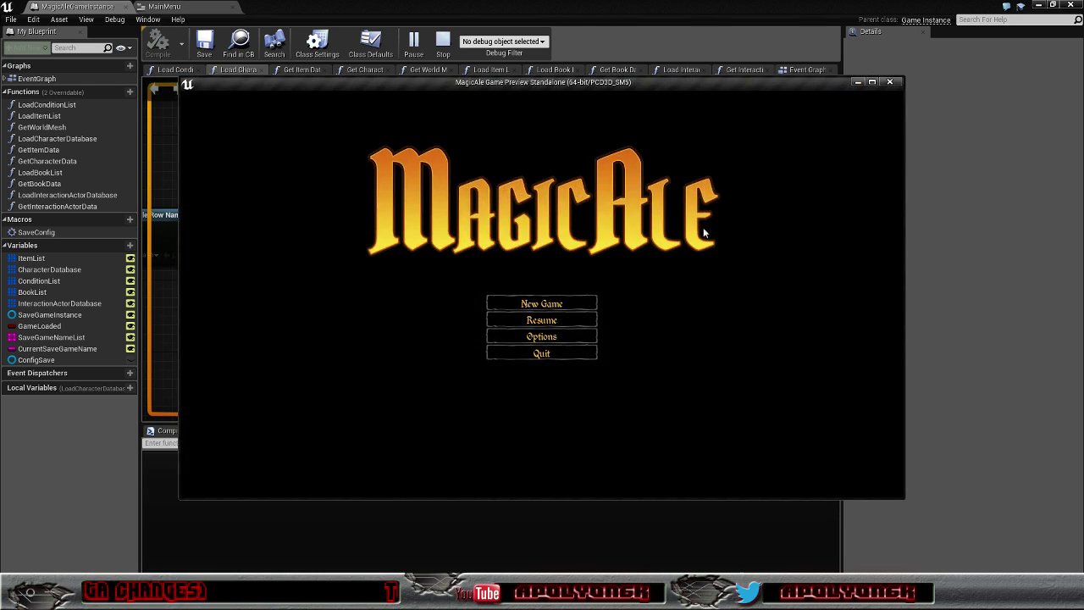
{"action": "left_click", "coordinate": [537, 356]}
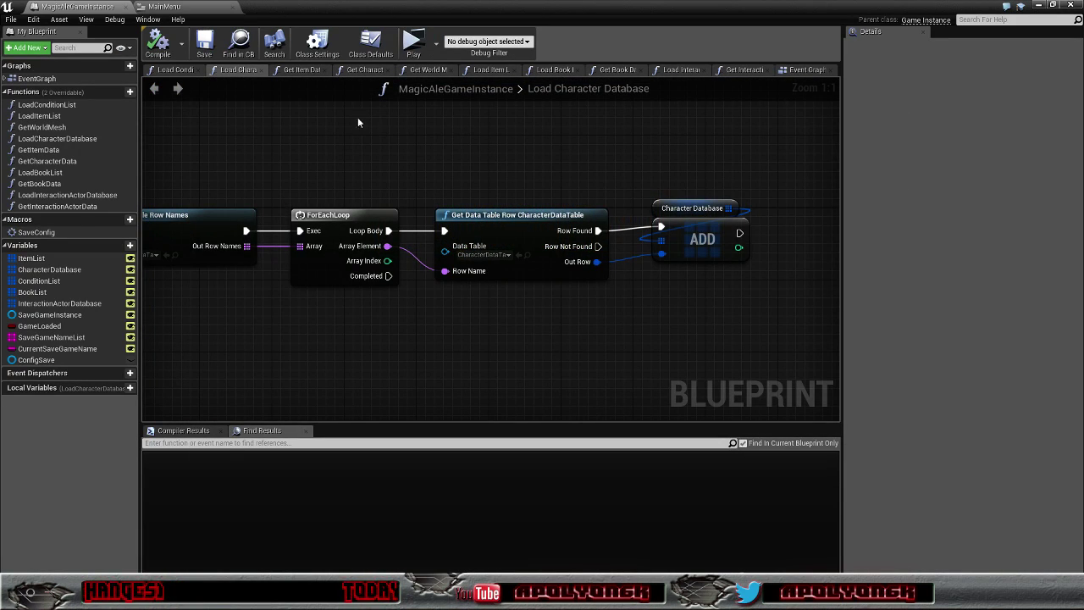
- Look at the MainMenu event graph's loop over the save game name list
{"action": "left_click", "coordinate": [191, 7]}
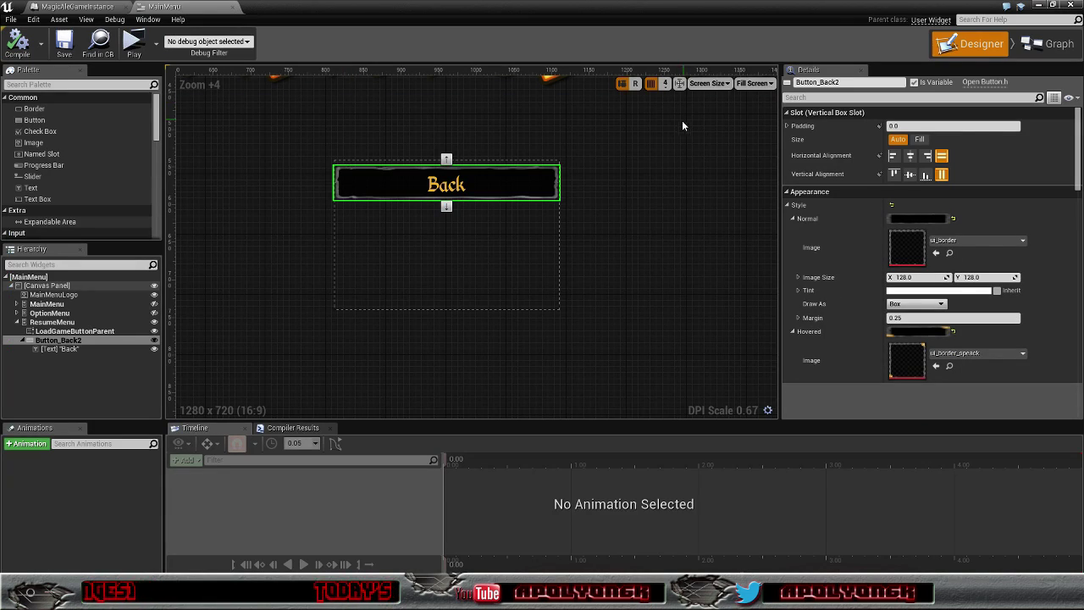
{"action": "left_click", "coordinate": [1053, 43]}
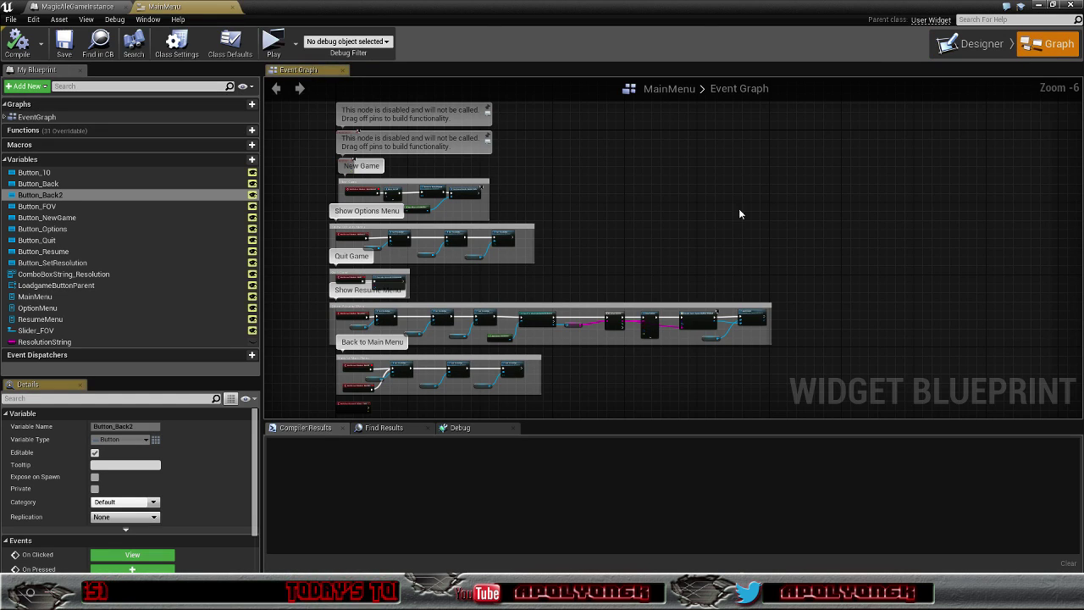
{"action": "scroll", "coordinate": [608, 355], "scroll_direction": "up", "scroll_amount": 4}
{"action": "mouse_move", "coordinate": [618, 342]}
{"action": "right_mouse_down"}
{"action": "mouse_move", "coordinate": [466, 292]}
{"action": "mouse_move", "coordinate": [691, 338]}
{"action": "right_mouse_up"}
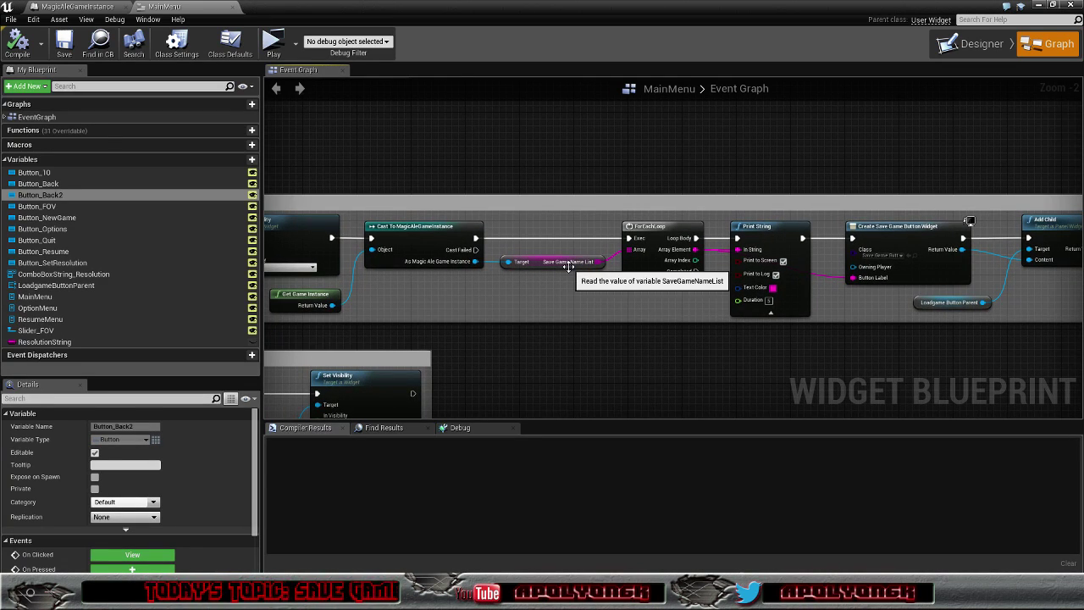
- Back in Load Character Database, show the SaveGameNameList variable's details
{"action": "left_click", "coordinate": [95, 9]}
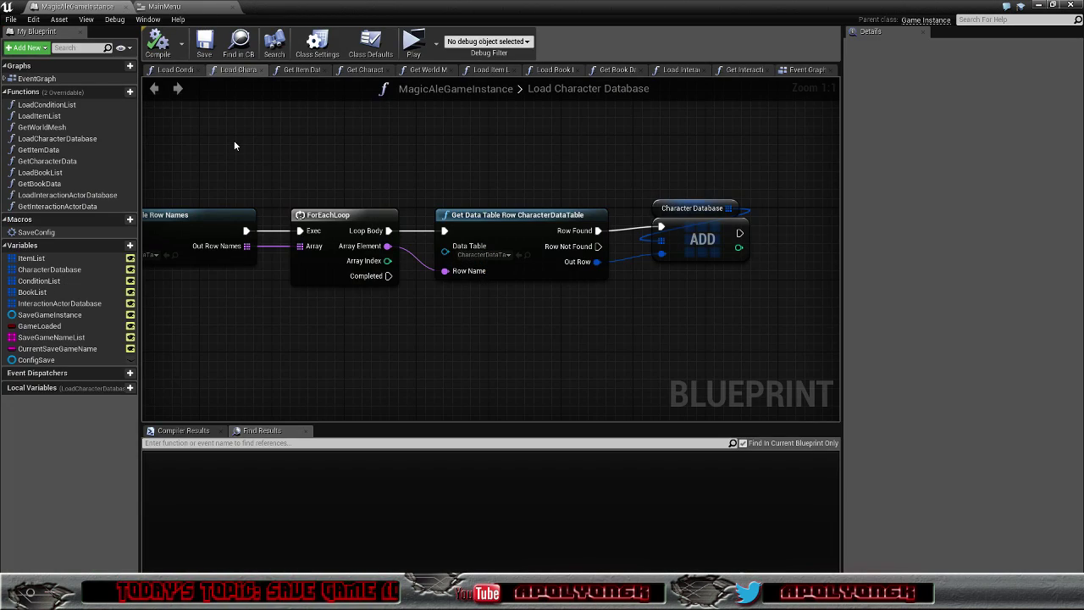
{"action": "right_click_drag", "start_coordinate": [235, 146], "coordinate": [452, 172]}
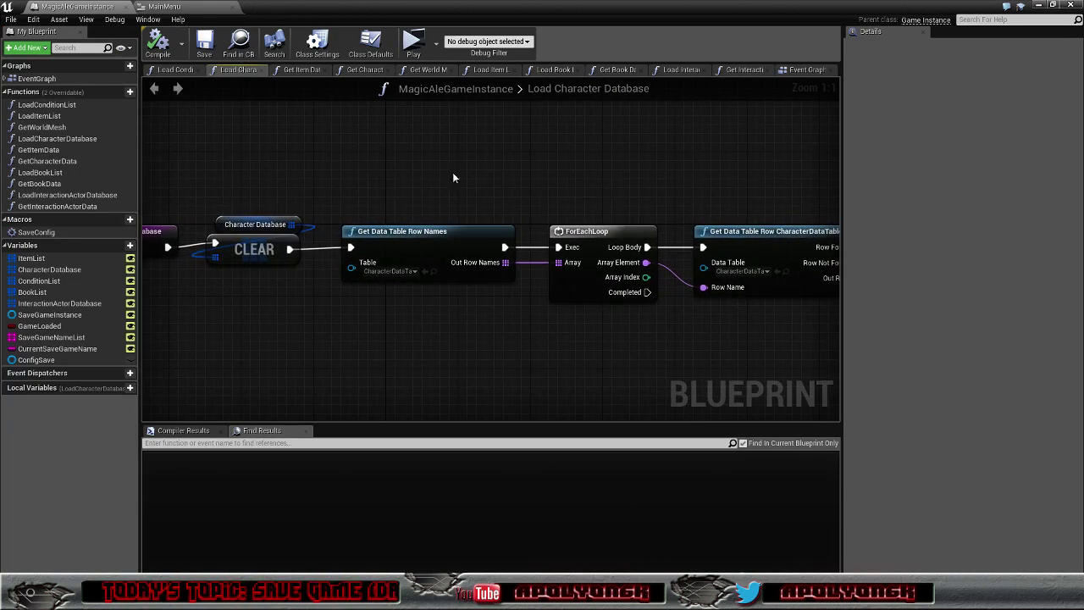
{"action": "left_click", "coordinate": [45, 337]}
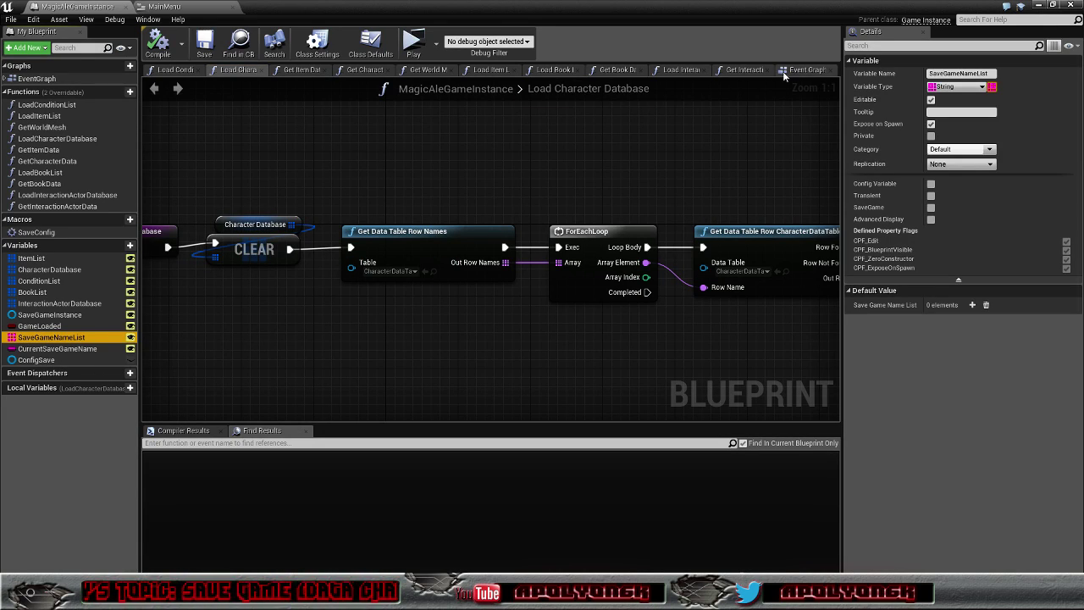
- In the Event Graph, add a SaveGameNameList setter beside the config loading chain
{"action": "left_click", "coordinate": [805, 69]}
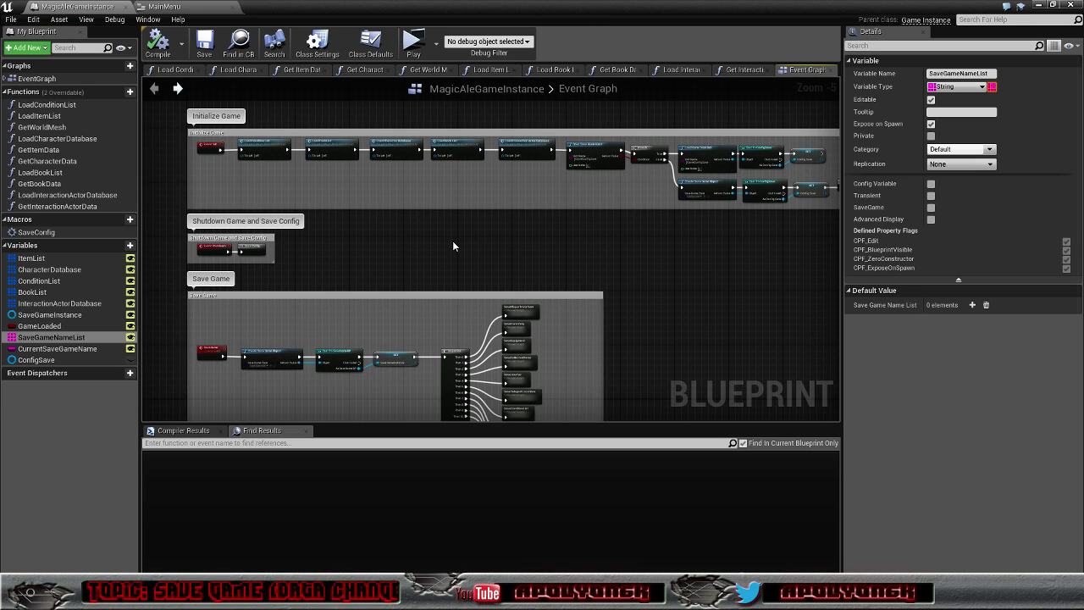
{"action": "scroll", "coordinate": [452, 246], "scroll_direction": "up", "scroll_amount": 5}
{"action": "scroll", "coordinate": [426, 243], "scroll_direction": "down", "scroll_amount": 3}
{"action": "right_click_drag", "start_coordinate": [584, 235], "coordinate": [669, 233]}
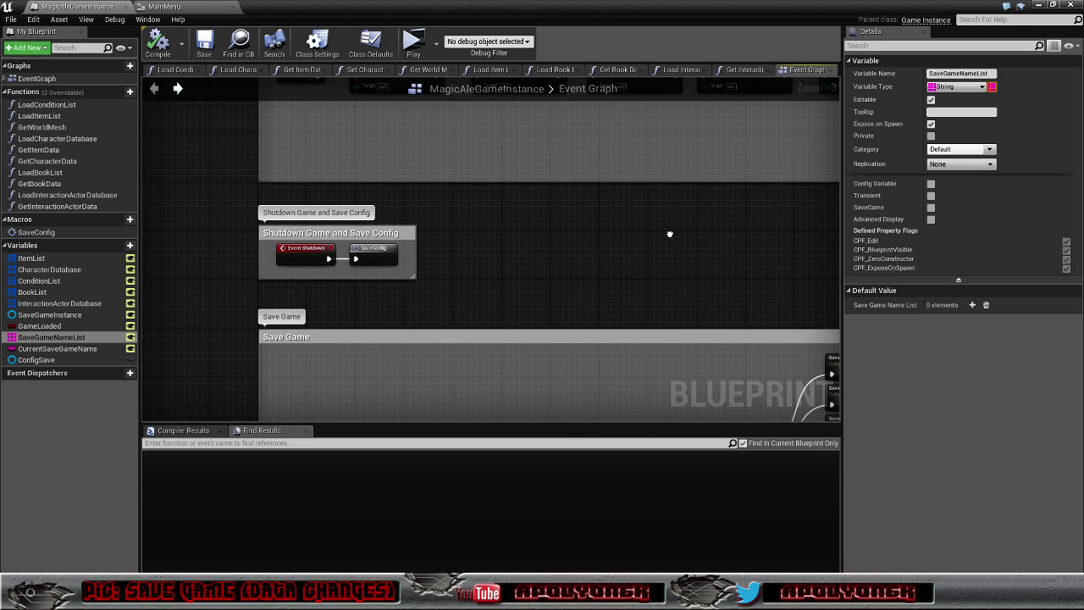
{"action": "scroll", "coordinate": [669, 233], "scroll_direction": "down", "scroll_amount": 4}
{"action": "scroll", "coordinate": [525, 286], "scroll_direction": "up", "scroll_amount": 2}
{"action": "scroll", "coordinate": [460, 259], "scroll_direction": "up", "scroll_amount": 1}
{"action": "scroll", "coordinate": [380, 268], "scroll_direction": "up", "scroll_amount": 1}
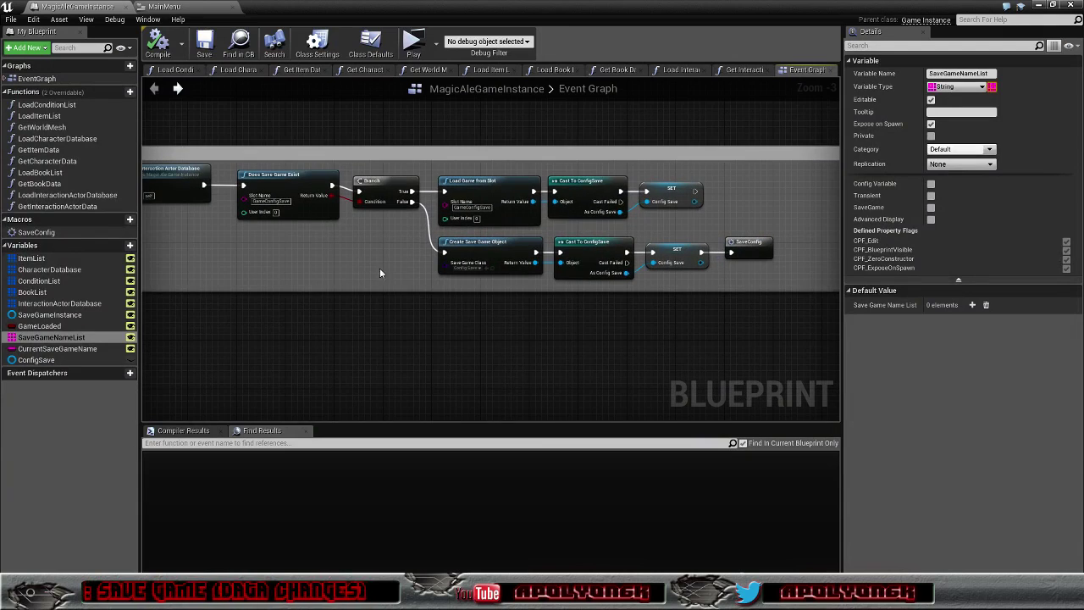
{"action": "right_click_drag", "start_coordinate": [734, 216], "coordinate": [618, 209]}
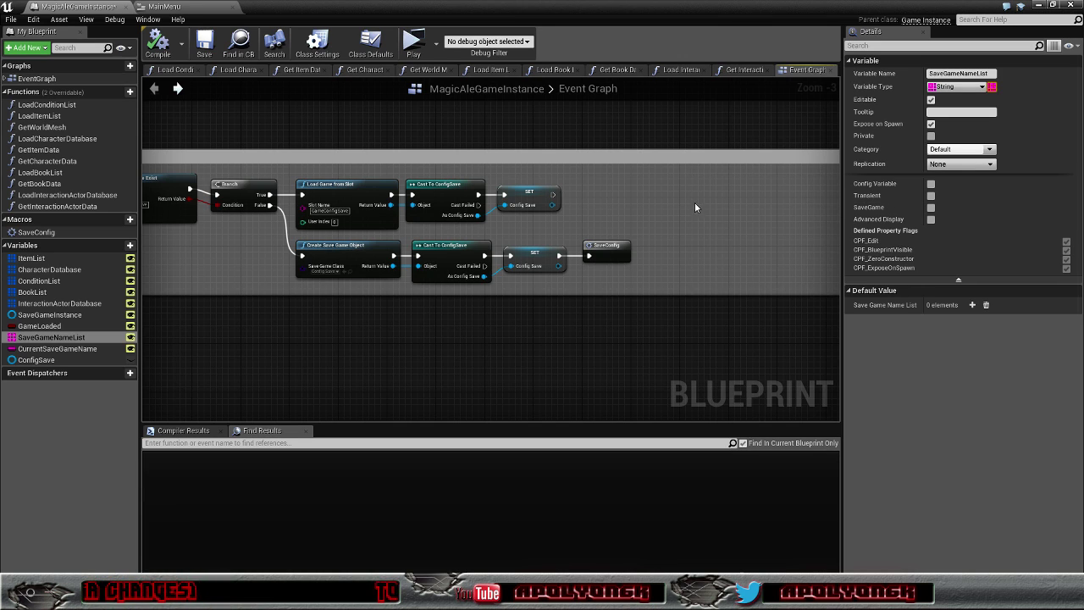
{"action": "right_click_drag", "start_coordinate": [695, 207], "coordinate": [586, 215]}
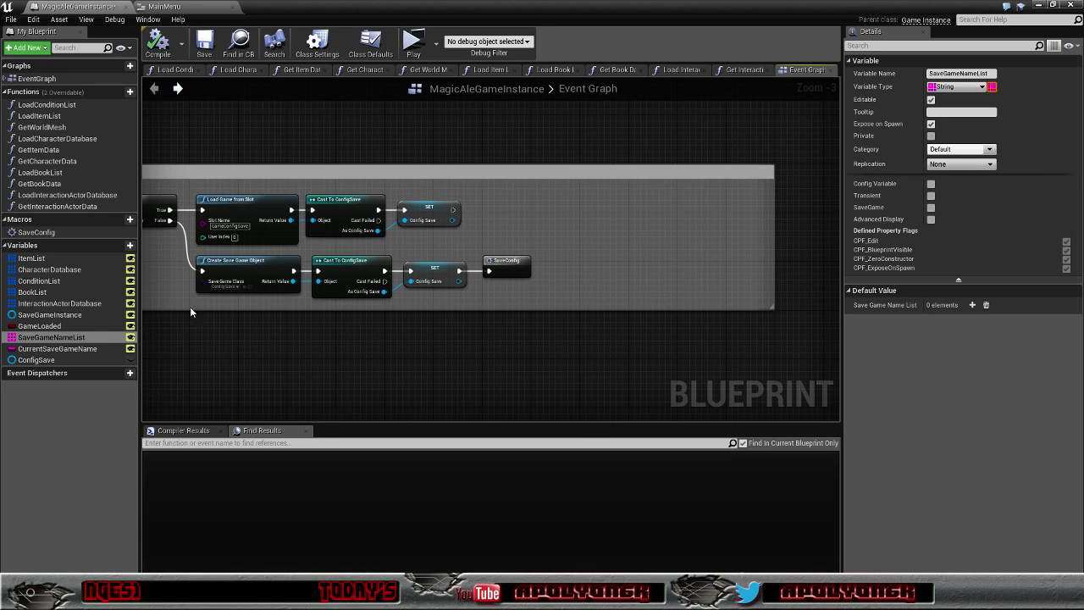
{"action": "mouse_move", "coordinate": [51, 337]}
{"action": "left_mouse_down"}
{"action": "mouse_move", "coordinate": [504, 207]}
{"action": "mouse_move", "coordinate": [655, 226]}
{"action": "left_mouse_up"}
{"action": "left_click", "coordinate": [581, 225]}
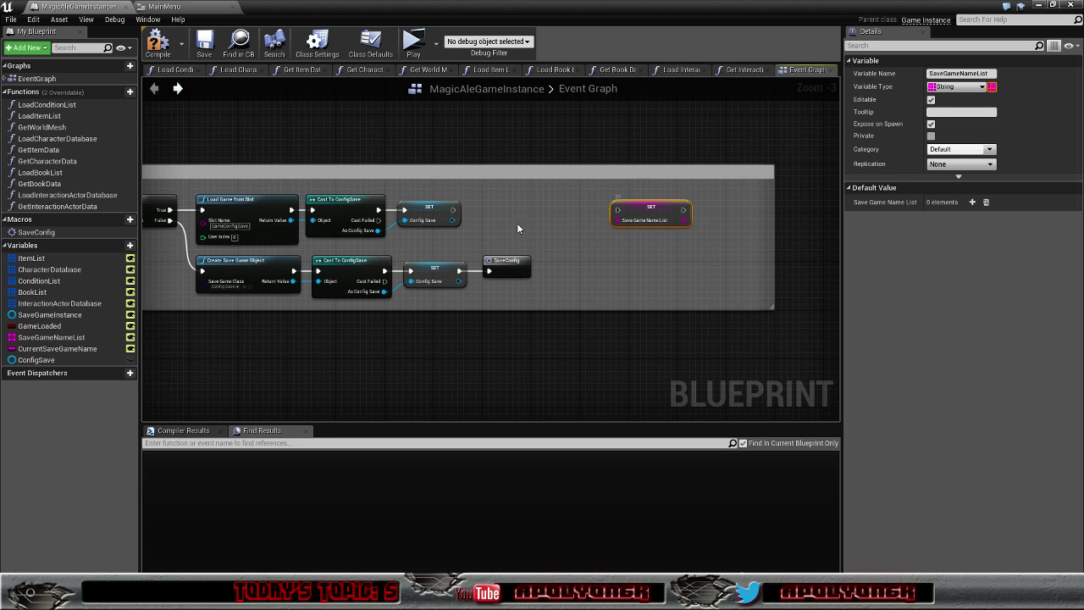
- Feed Config Save's Save Game Name Array into the setter and run it after the Config Save setter
{"action": "left_click_drag", "start_coordinate": [452, 220], "coordinate": [501, 222]}
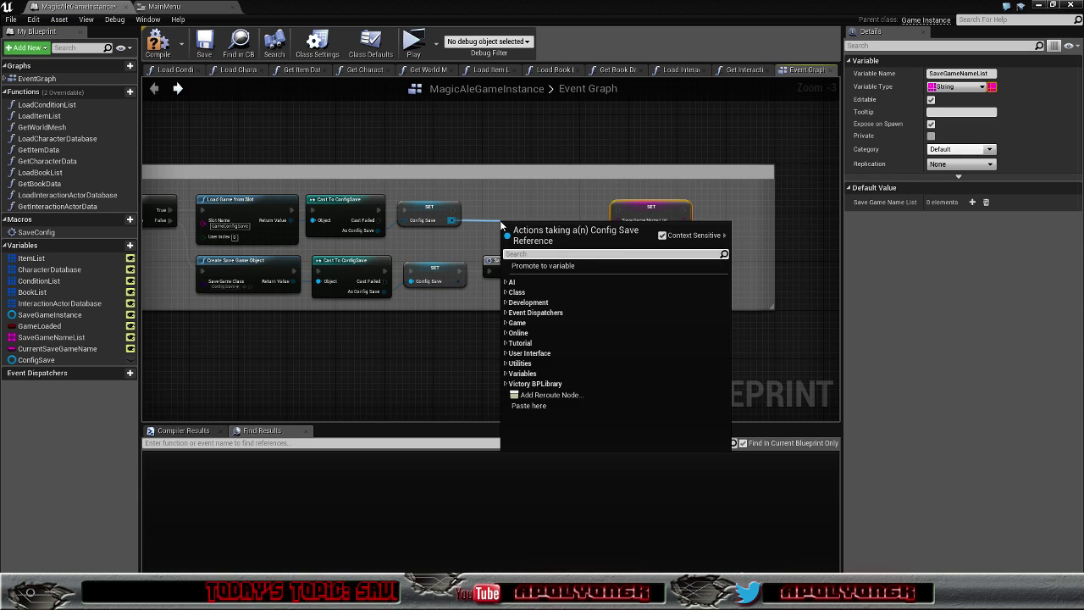
{"action": "left_click", "coordinate": [504, 373]}
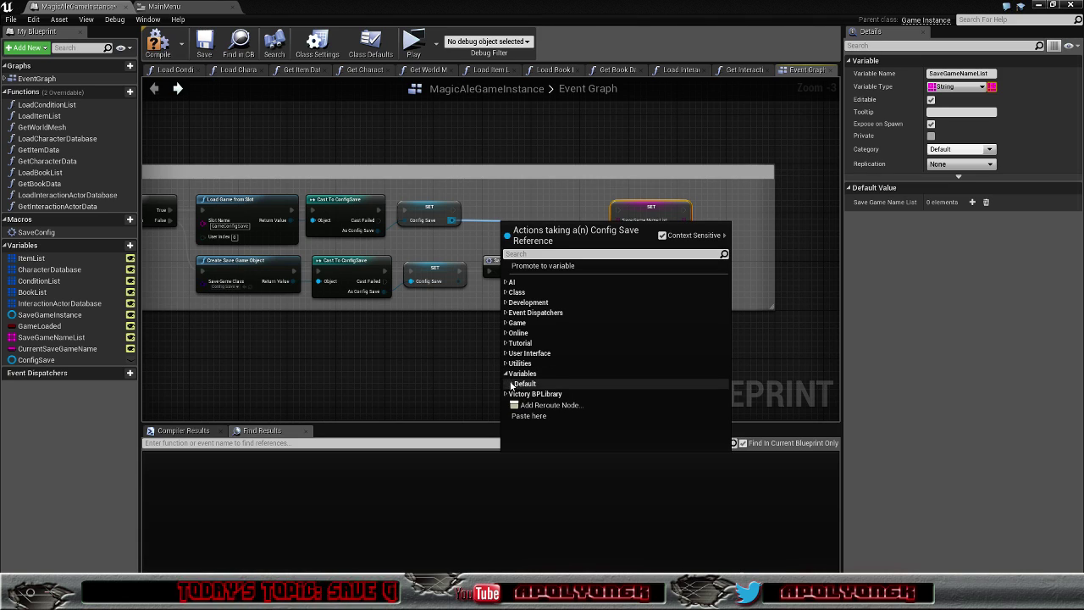
{"action": "left_click", "coordinate": [506, 384]}
{"action": "left_click", "coordinate": [550, 395]}
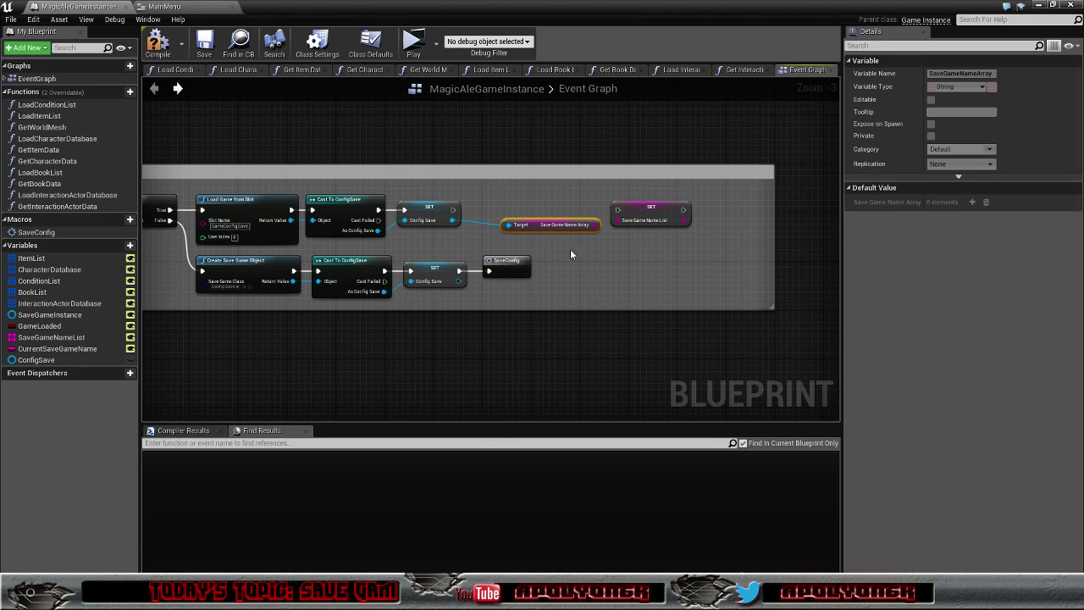
{"action": "left_click_drag", "start_coordinate": [595, 225], "coordinate": [618, 220]}
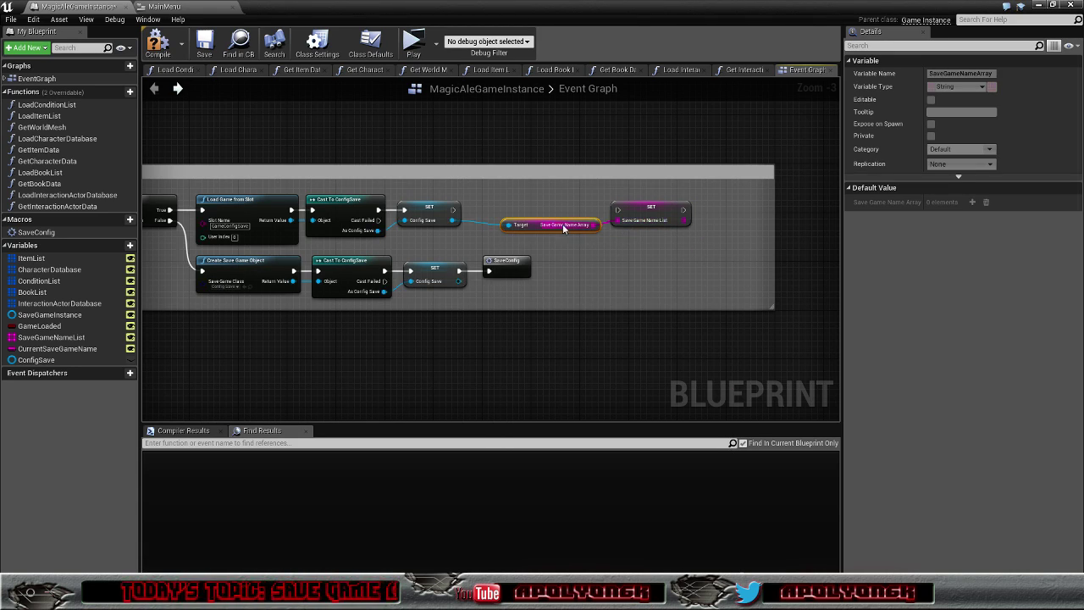
{"action": "left_click_drag", "start_coordinate": [538, 227], "coordinate": [512, 235]}
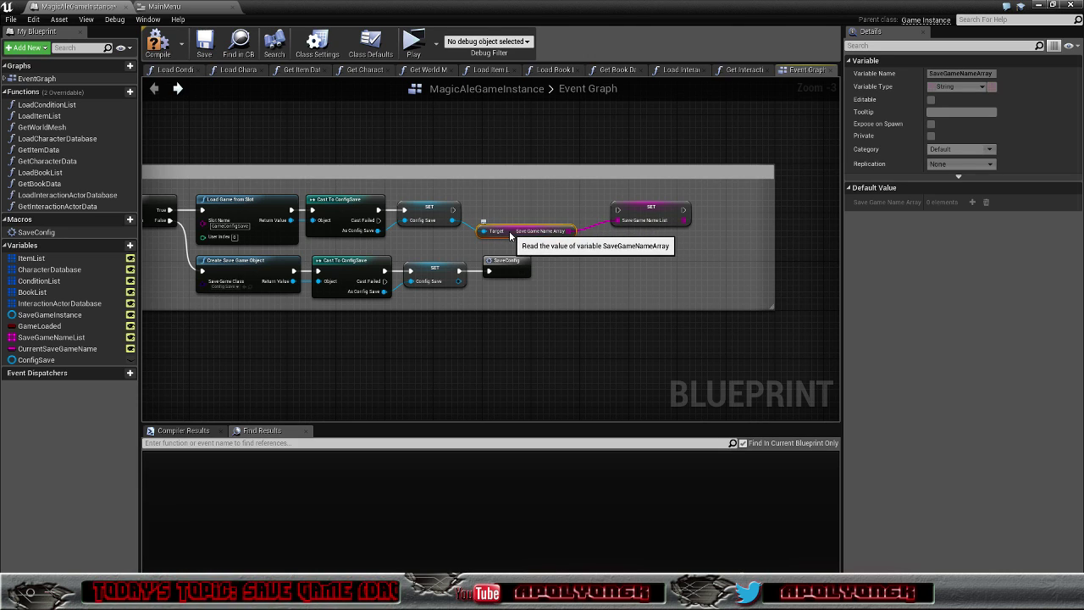
{"action": "left_click_drag", "start_coordinate": [635, 215], "coordinate": [611, 216]}
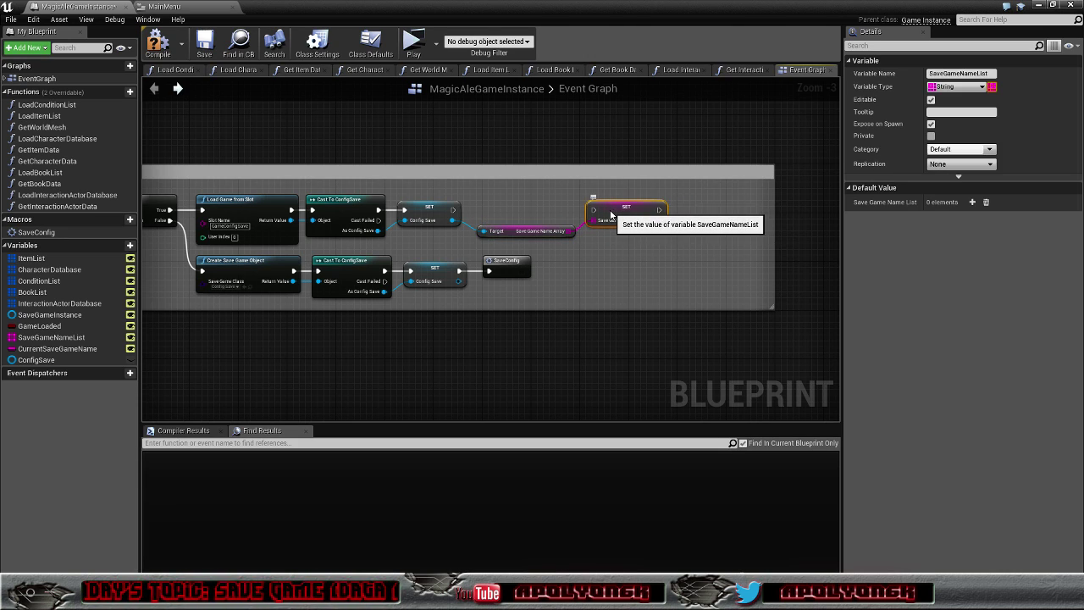
{"action": "left_click_drag", "start_coordinate": [453, 209], "coordinate": [598, 210]}
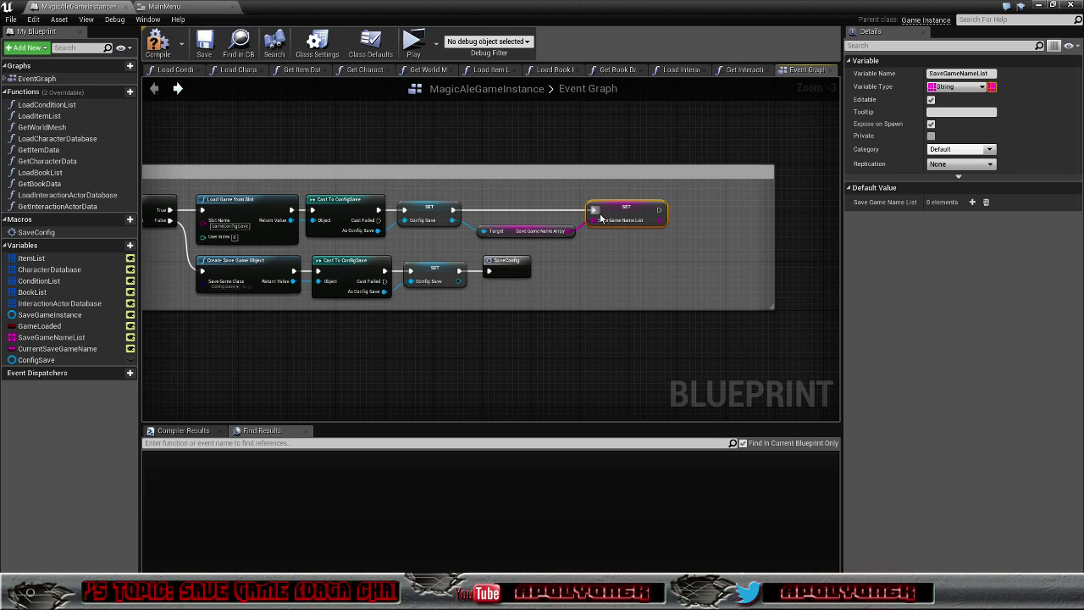
- Compile, then play-test Resume, Back and Quit in the game preview
{"action": "left_click", "coordinate": [164, 43]}
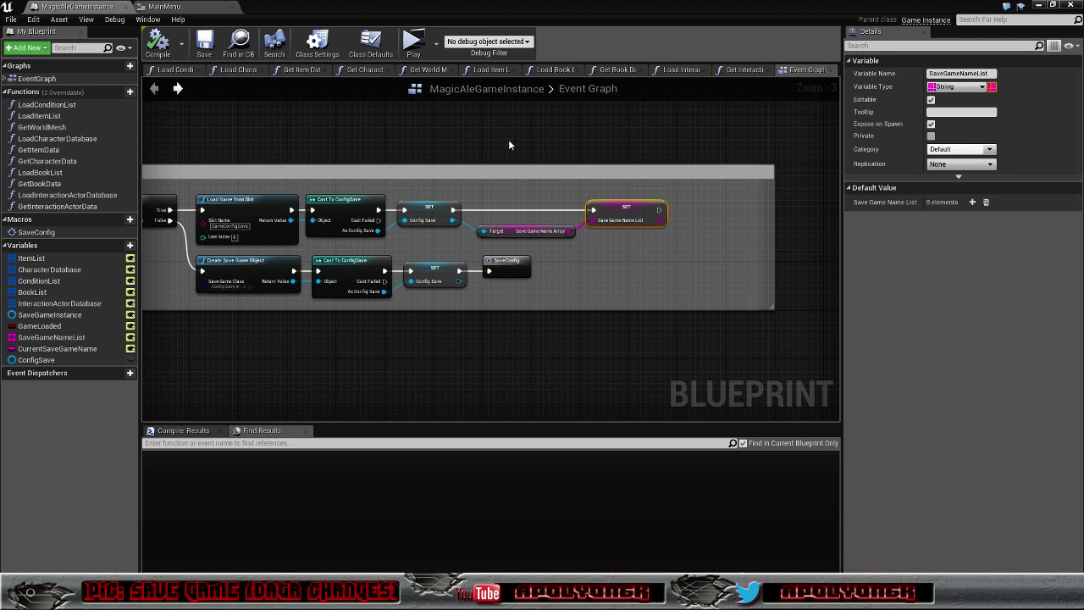
{"action": "left_click", "coordinate": [414, 40]}
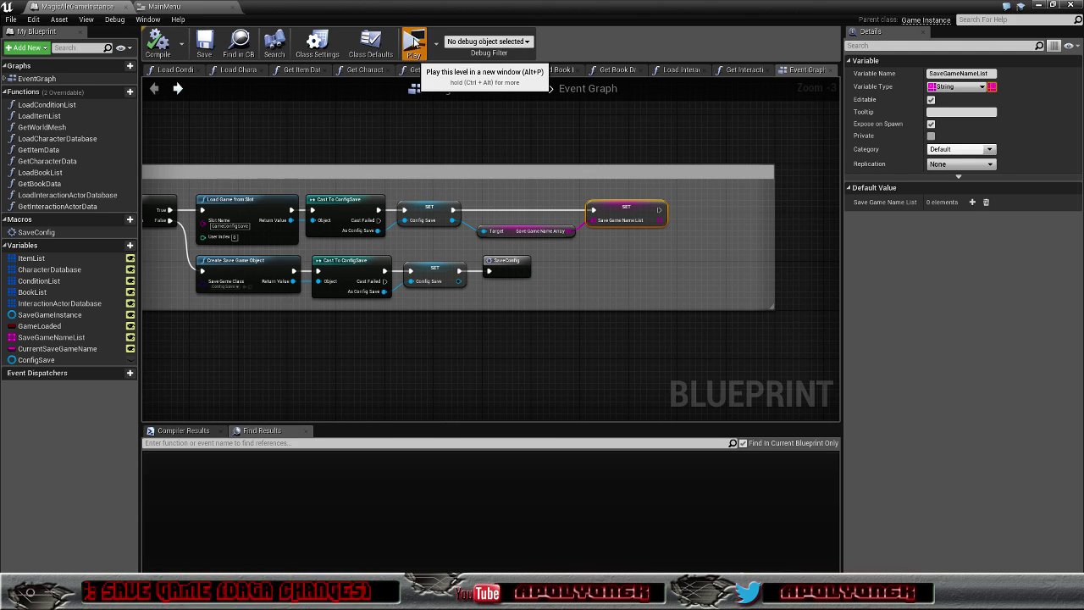
{"action": "left_click", "coordinate": [564, 322]}
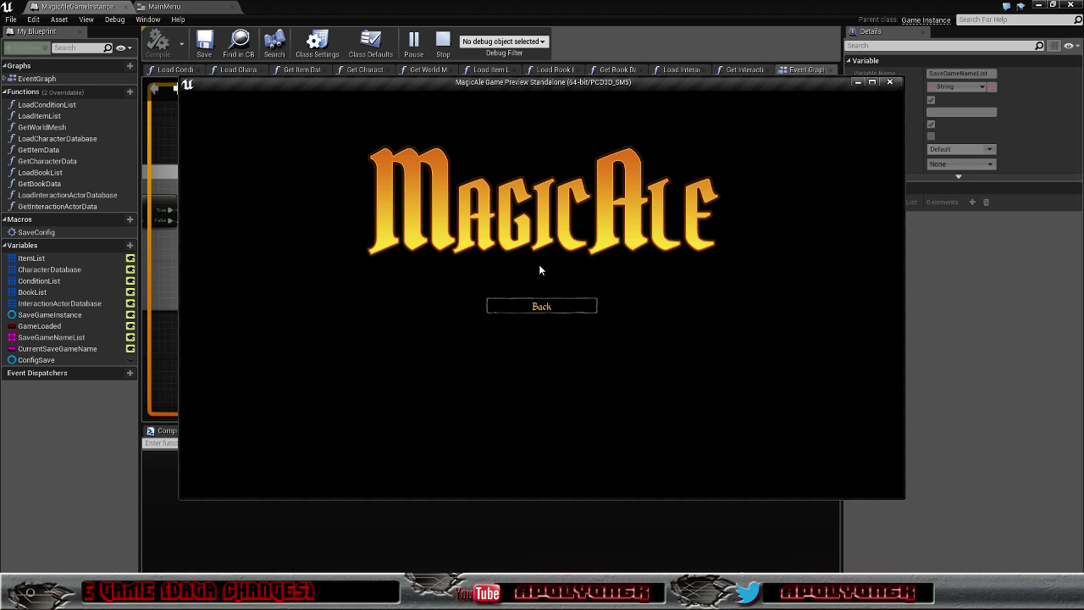
{"action": "left_click", "coordinate": [542, 309]}
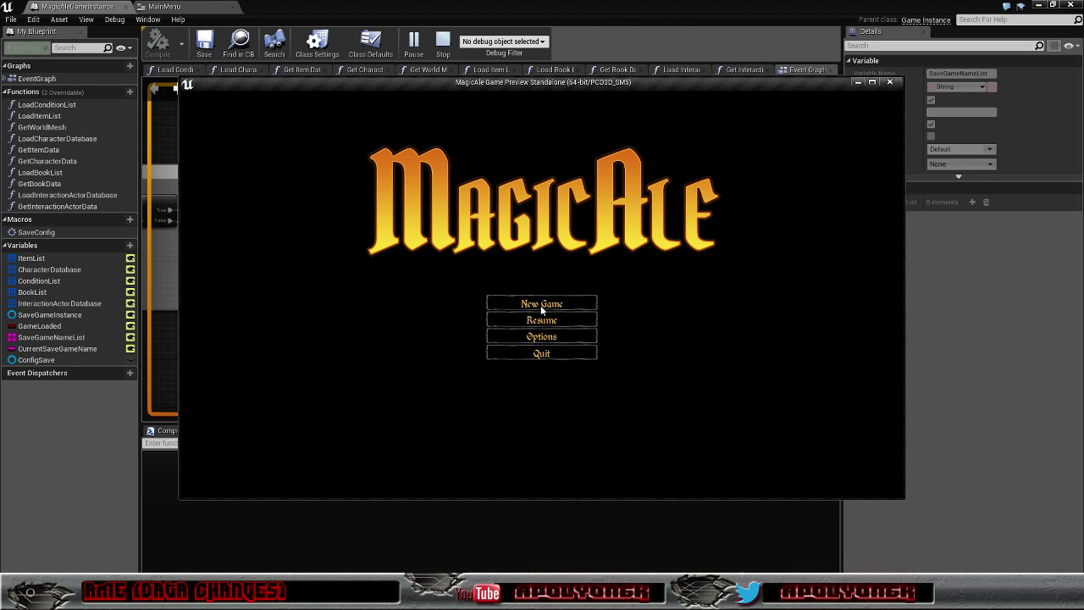
{"action": "left_click", "coordinate": [550, 352]}
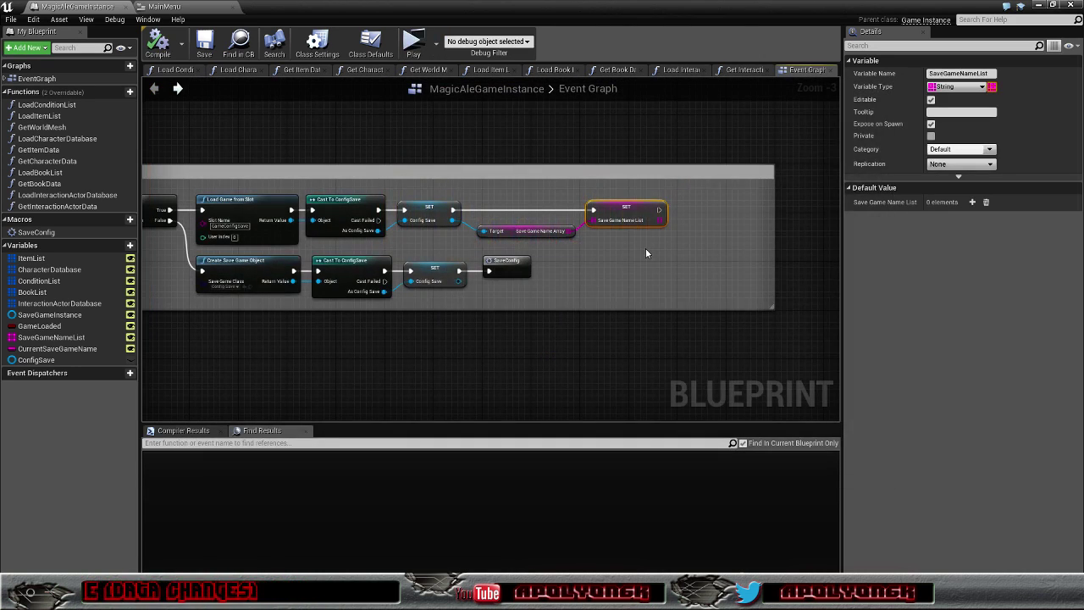
- Review the full config save chain with the new setter, then open the Build 091616 folder
{"action": "scroll", "coordinate": [617, 245], "scroll_direction": "up", "scroll_amount": 2}
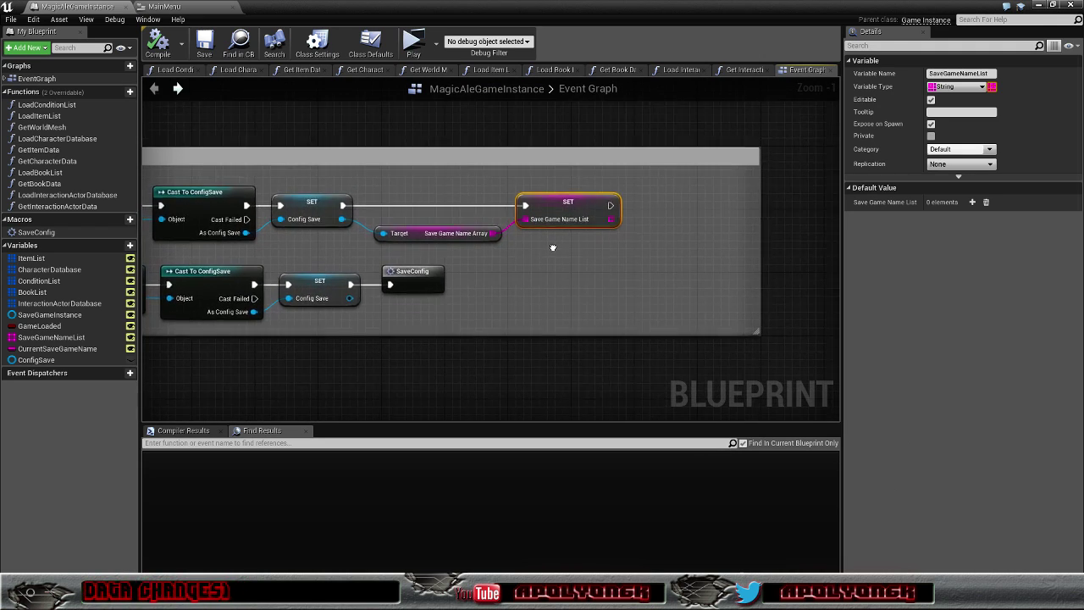
{"action": "mouse_move", "coordinate": [597, 257]}
{"action": "right_mouse_down"}
{"action": "mouse_move", "coordinate": [780, 270]}
{"action": "mouse_move", "coordinate": [775, 253]}
{"action": "mouse_move", "coordinate": [1041, 251]}
{"action": "right_mouse_up"}
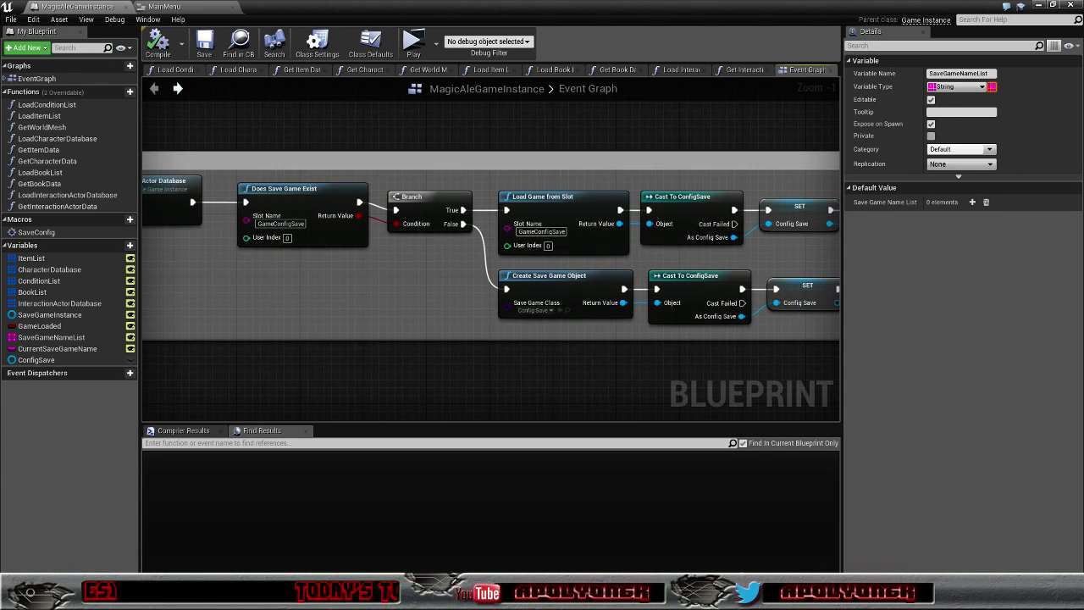
{"action": "right_click_drag", "start_coordinate": [1041, 252], "coordinate": [749, 247]}
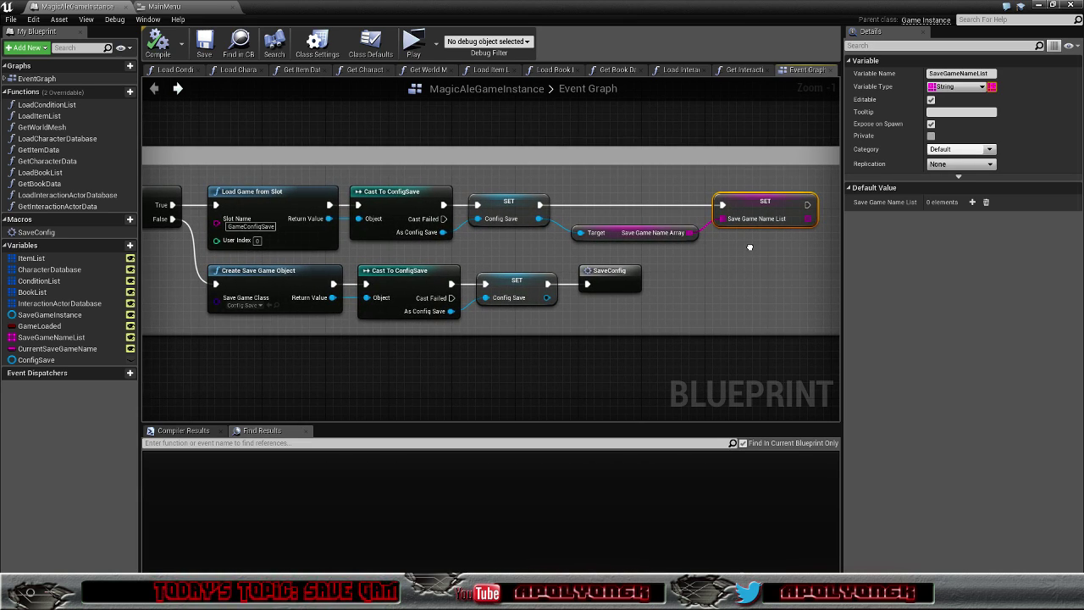
{"action": "mouse_move", "coordinate": [750, 246]}
{"action": "right_mouse_down"}
{"action": "mouse_move", "coordinate": [883, 250]}
{"action": "mouse_move", "coordinate": [663, 260]}
{"action": "right_mouse_up"}
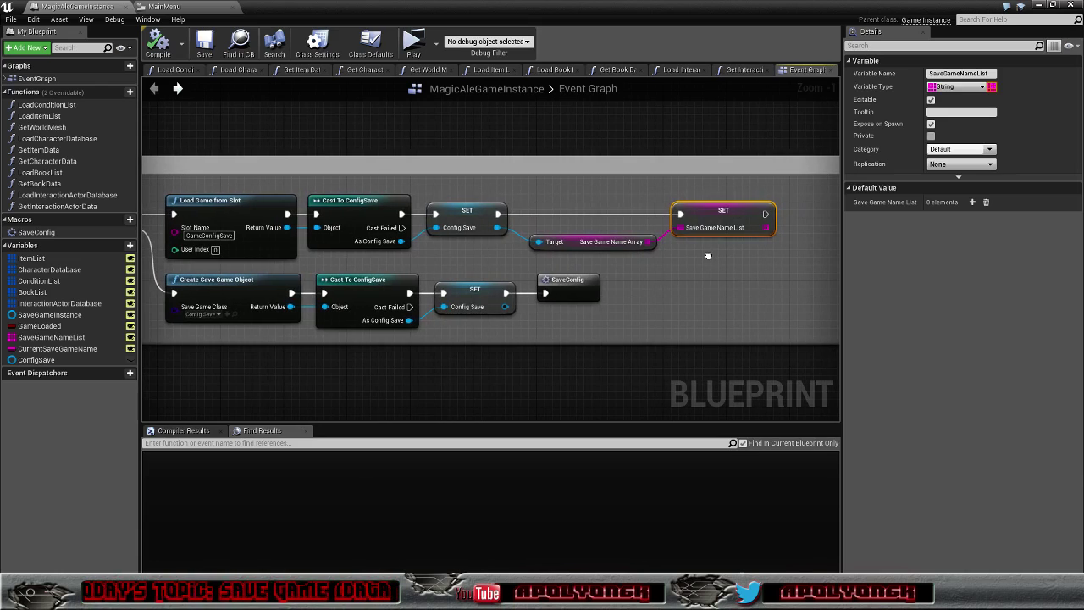
{"action": "scroll", "coordinate": [639, 264], "scroll_direction": "down", "scroll_amount": 2}
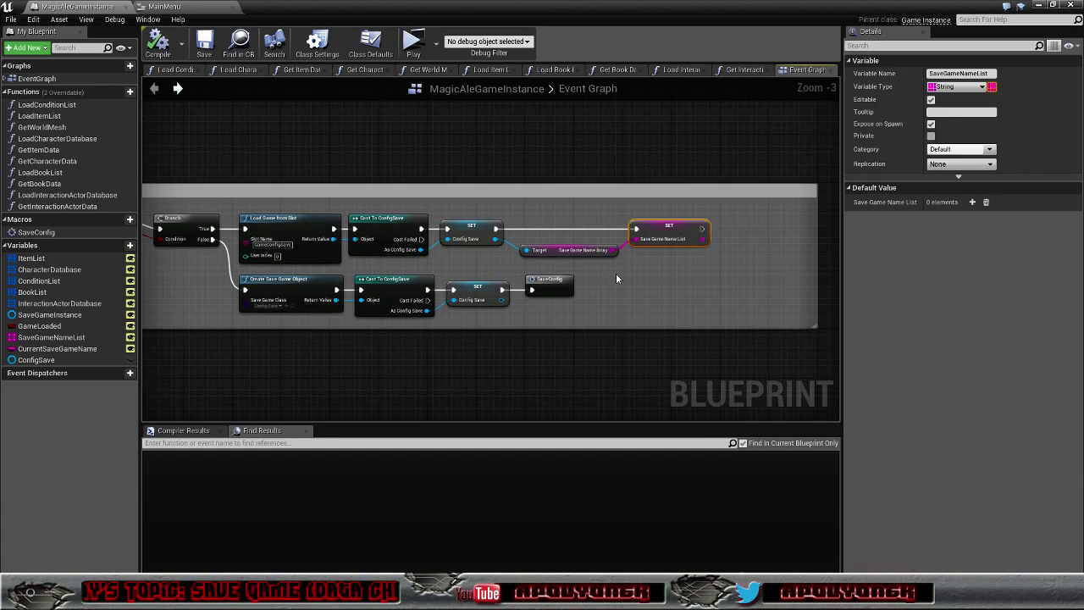
{"action": "mouse_move", "coordinate": [616, 272]}
{"action": "right_mouse_down"}
{"action": "mouse_move", "coordinate": [631, 254]}
{"action": "mouse_move", "coordinate": [642, 260]}
{"action": "right_mouse_up"}
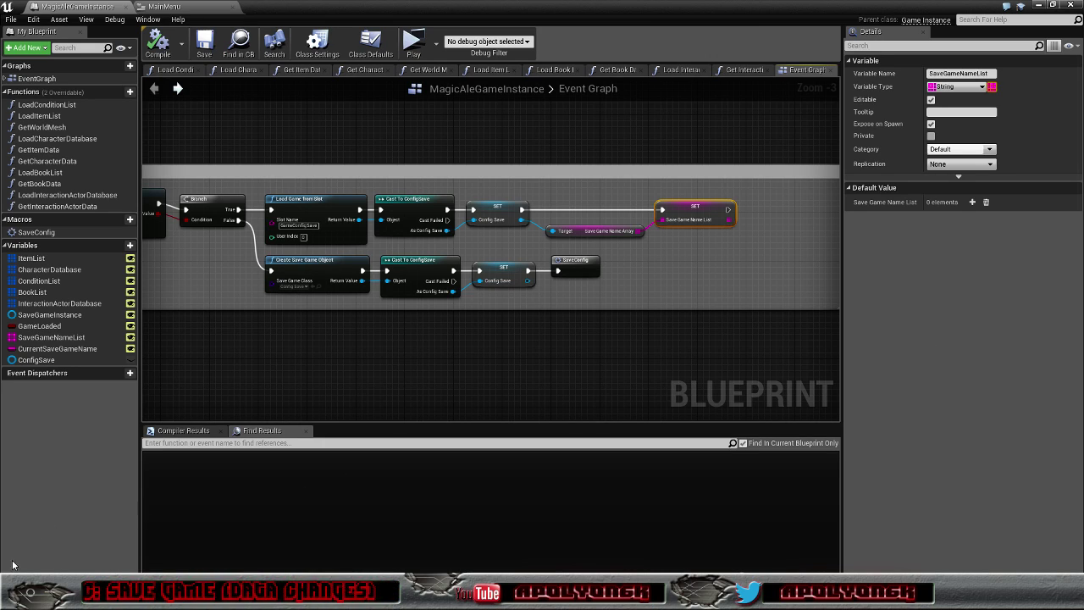
{"action": "left_click", "coordinate": [46, 592]}
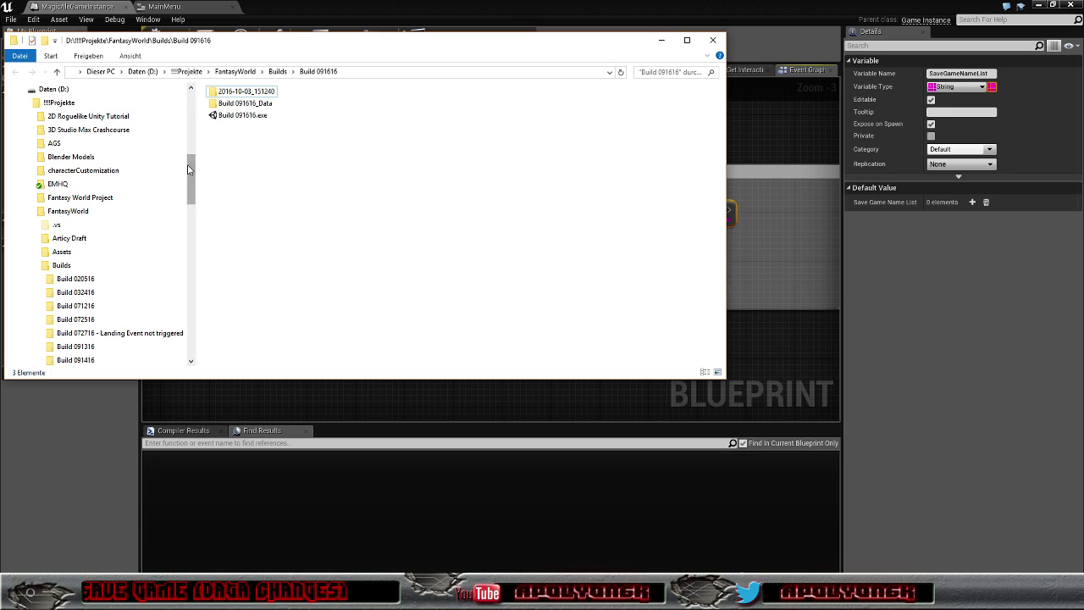
- Scroll the Explorer navigation pane up to Quick Access and move the window aside
{"action": "scroll", "coordinate": [188, 167], "scroll_direction": "up", "scroll_amount": 1}
{"action": "scroll", "coordinate": [188, 167], "scroll_direction": "up", "scroll_amount": 10}
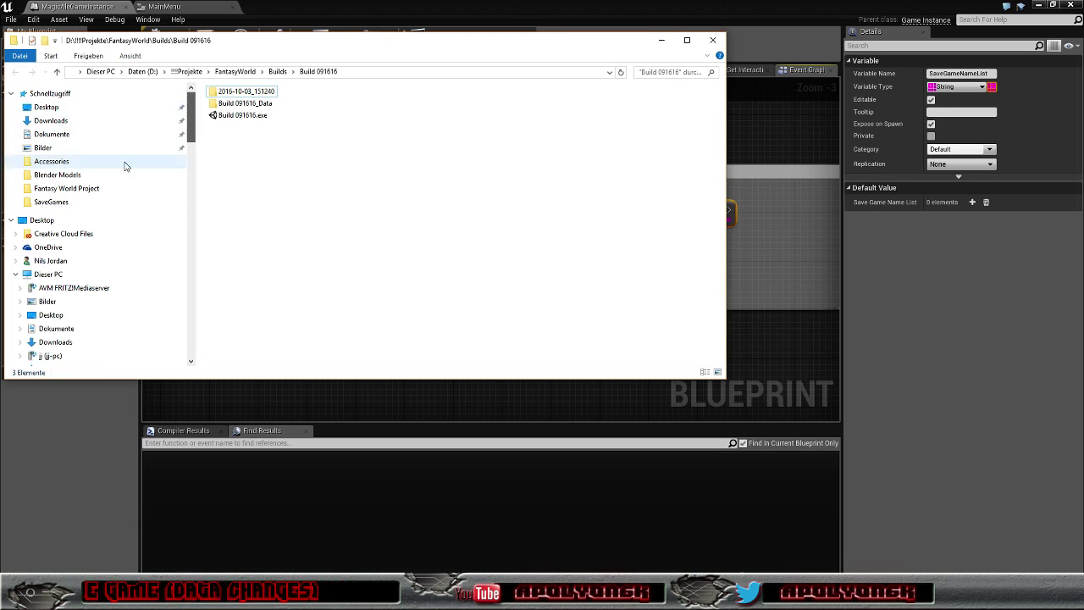
{"action": "left_click_drag", "start_coordinate": [314, 49], "coordinate": [644, 117]}
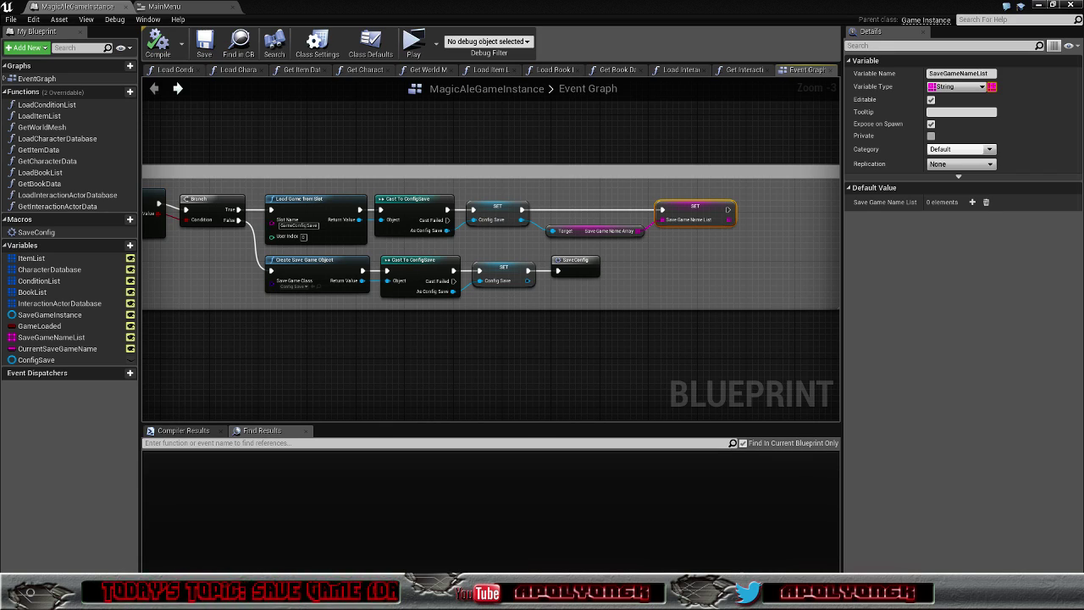
- Inspect GameConfigSave.sav's binary data (ConfigSave_C, end of line 5) in Notepad++, then close it
{"action": "key", "text": "alt+Tab"}
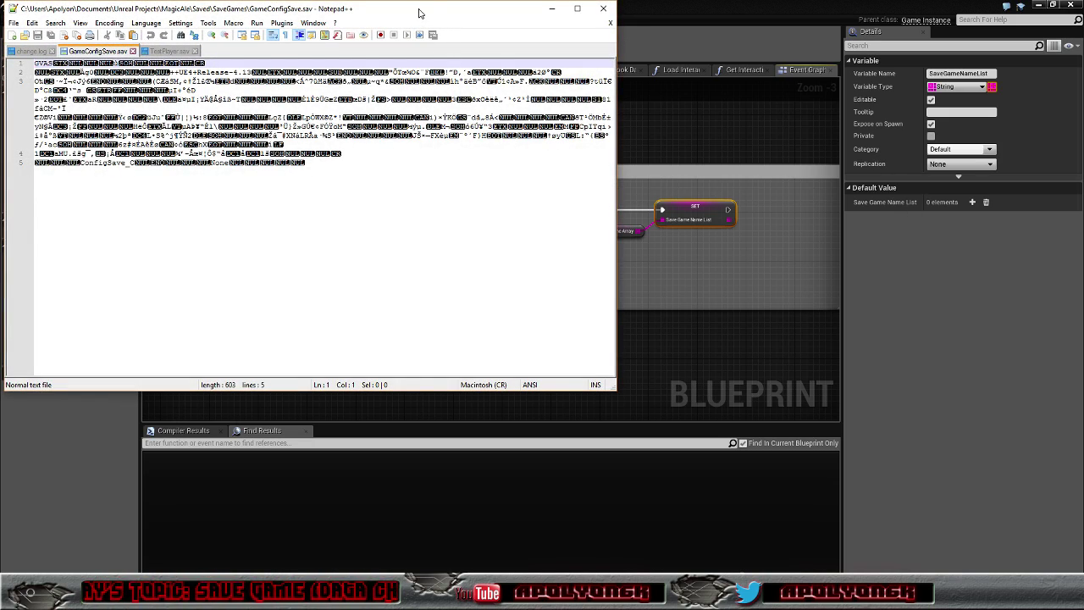
{"action": "left_click_drag", "start_coordinate": [422, 13], "coordinate": [600, 86]}
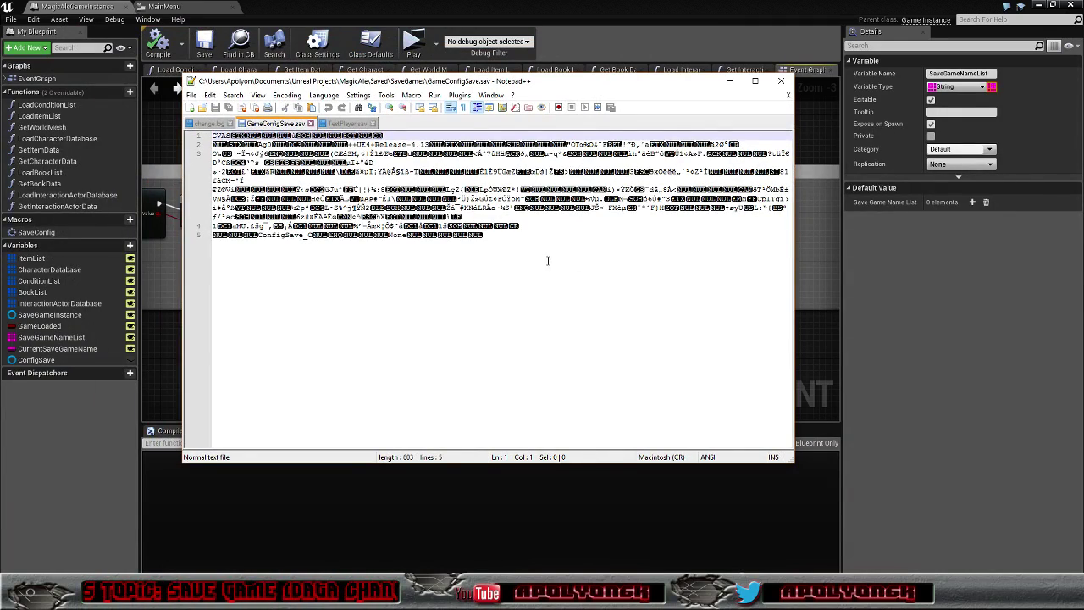
{"action": "left_click", "coordinate": [505, 266]}
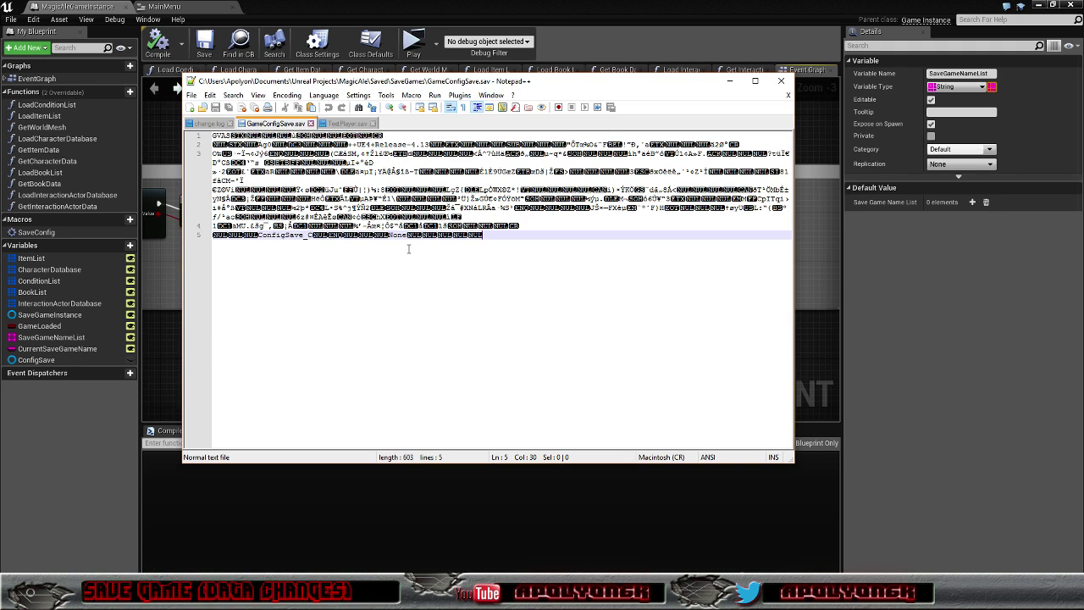
{"action": "left_click", "coordinate": [781, 80]}
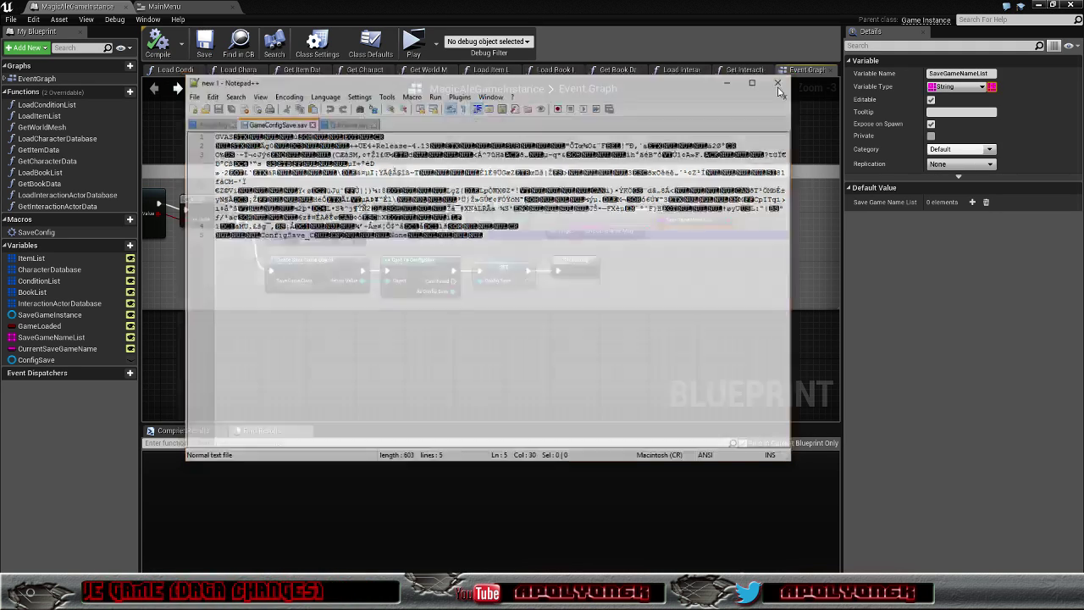
- Delete the SaveConfig macro node that follows Create Save Game Object
{"action": "right_click", "coordinate": [581, 281]}
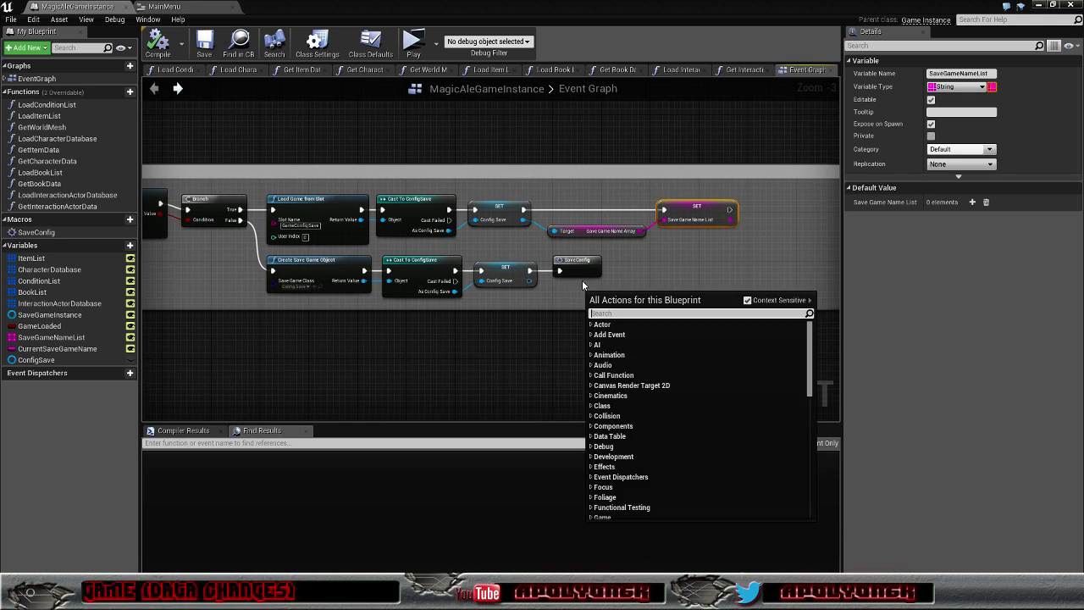
{"action": "left_click", "coordinate": [585, 265]}
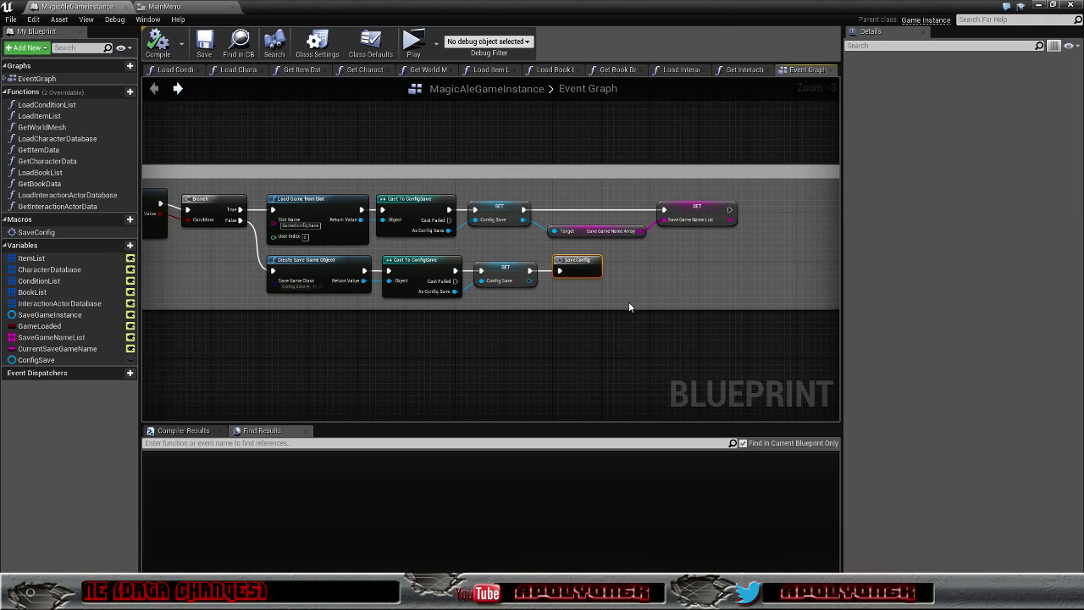
{"action": "key", "text": "Delete"}
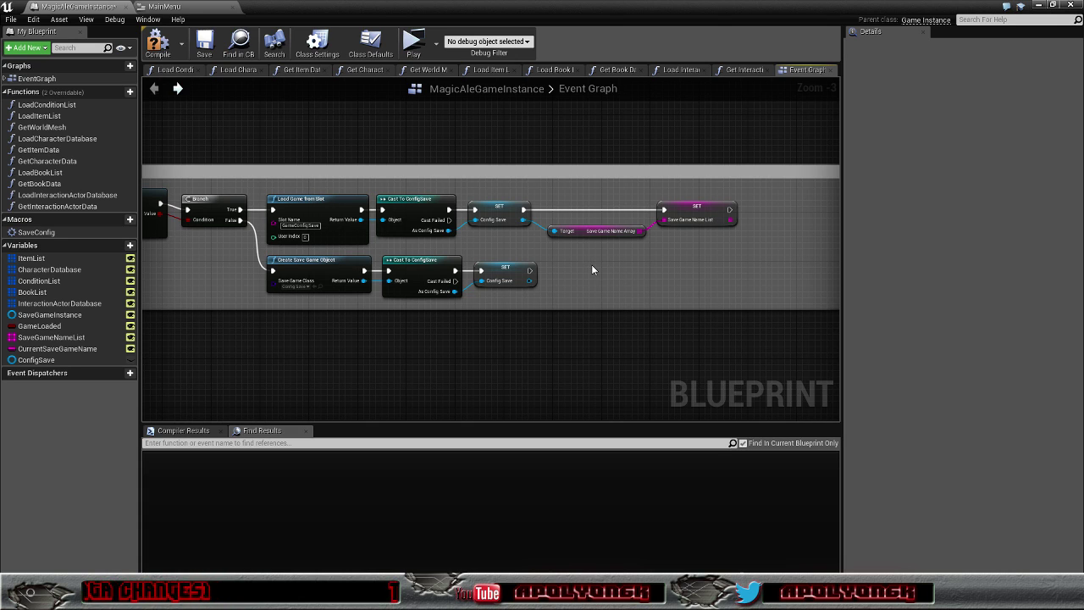
- Recompile the MagicAleGameInstance Blueprint and pan back toward the later nodes
{"action": "right_click_drag", "start_coordinate": [590, 274], "coordinate": [672, 255]}
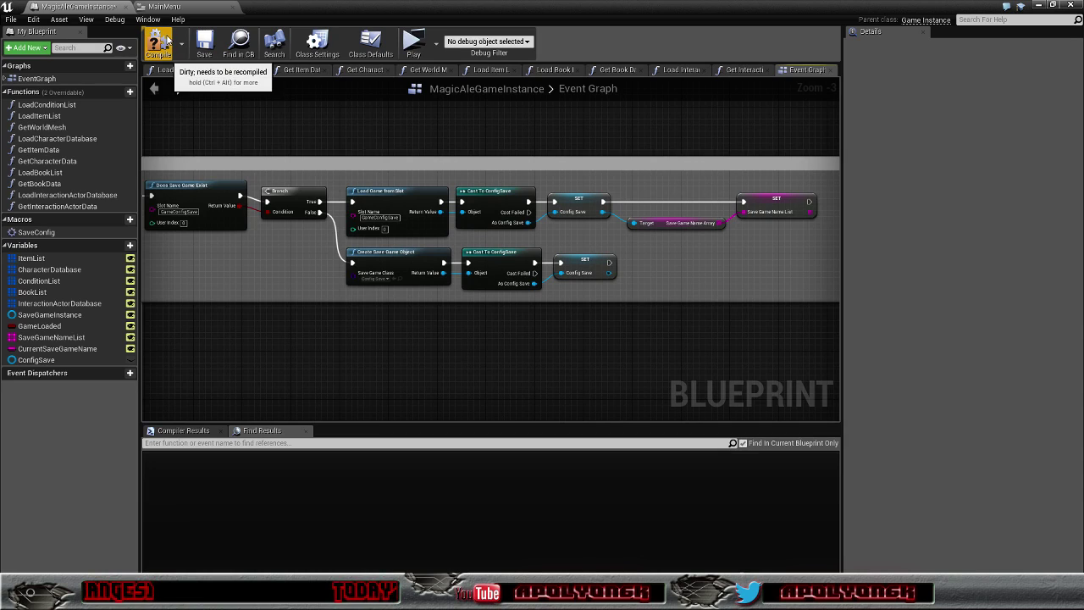
{"action": "left_click", "coordinate": [169, 54]}
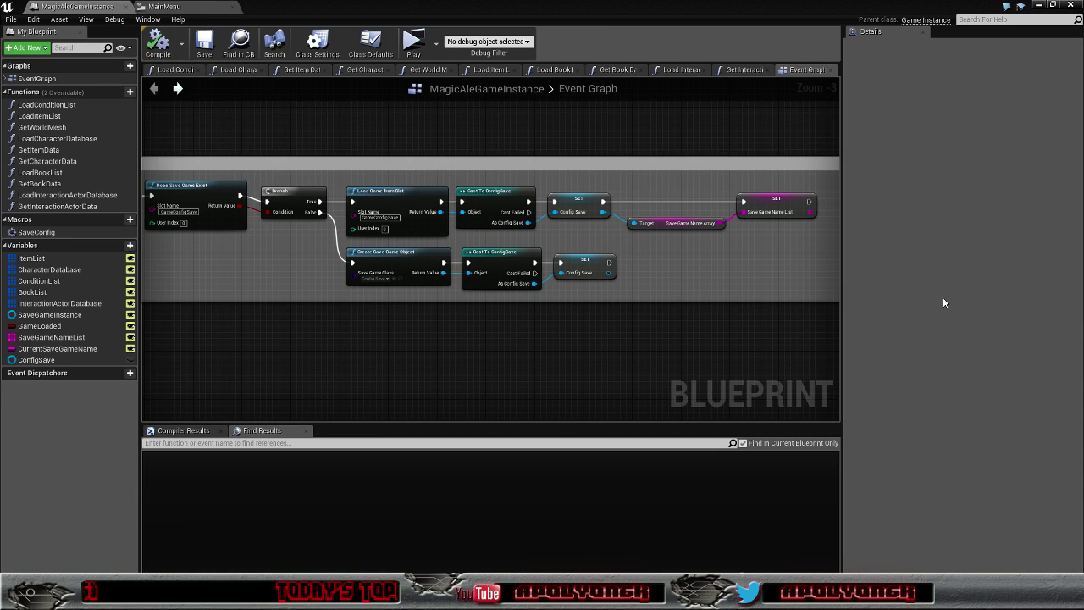
{"action": "mouse_move", "coordinate": [569, 130]}
{"action": "right_mouse_down"}
{"action": "mouse_move", "coordinate": [431, 147]}
{"action": "mouse_move", "coordinate": [455, 139]}
{"action": "right_mouse_up"}
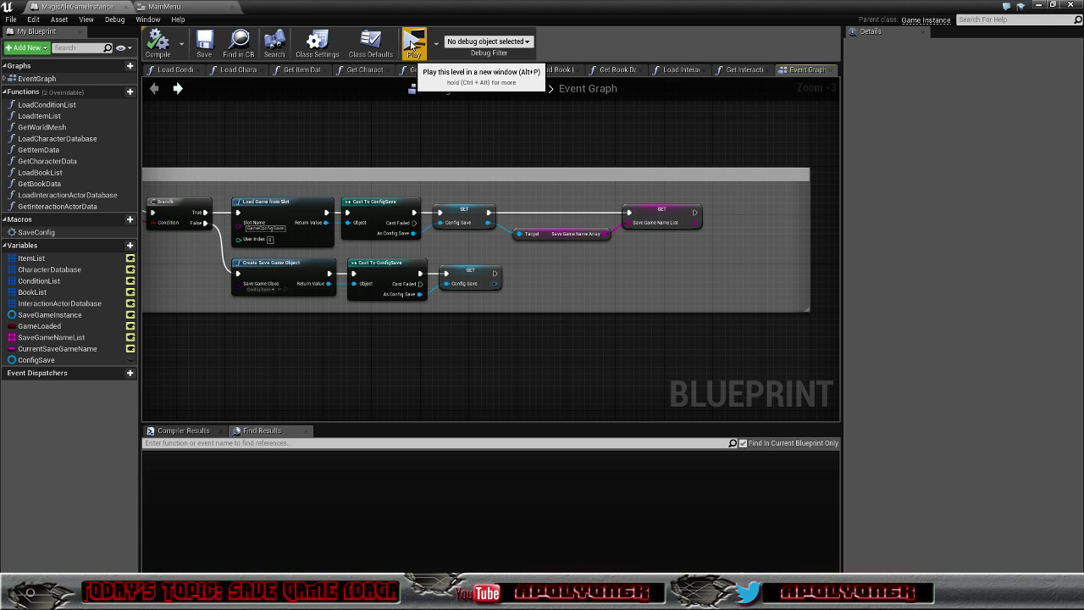
{"action": "left_click", "coordinate": [413, 44]}
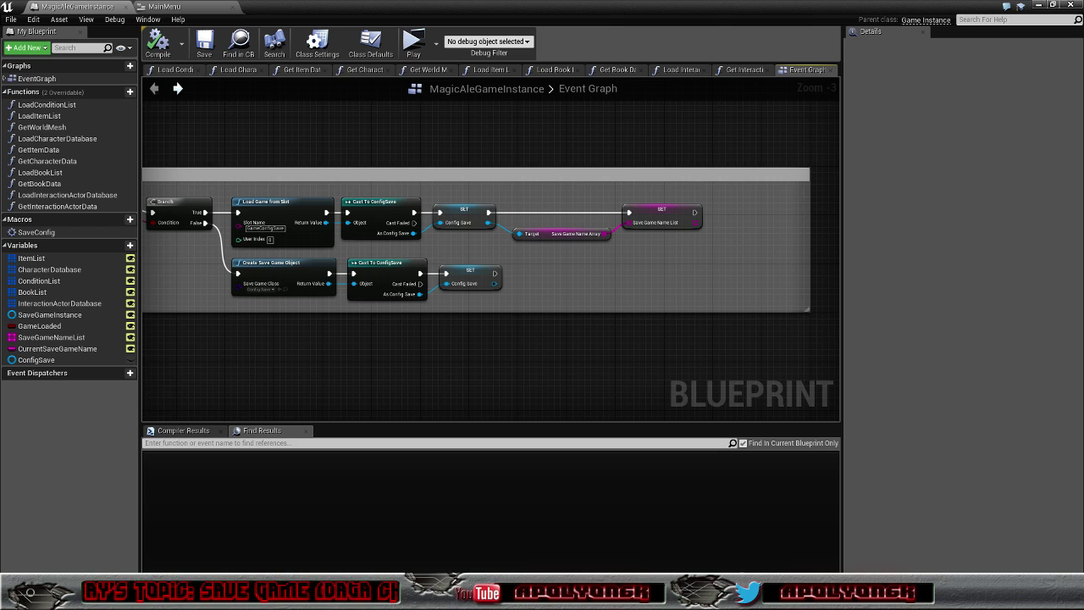
{"action": "key", "text": "alt+Tab"}
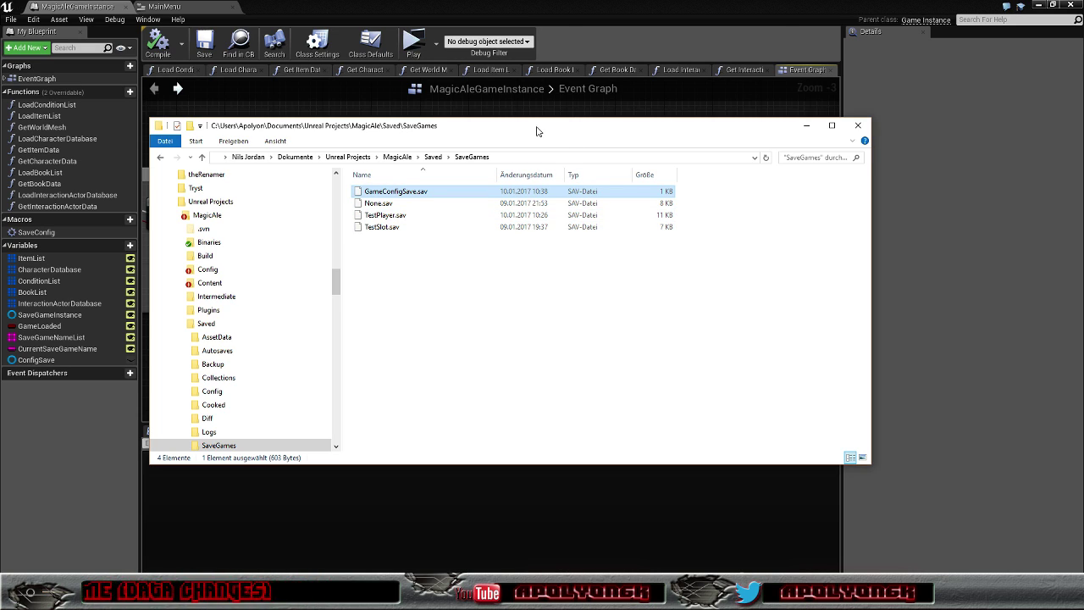
{"action": "left_click_drag", "start_coordinate": [537, 131], "coordinate": [1083, 148]}
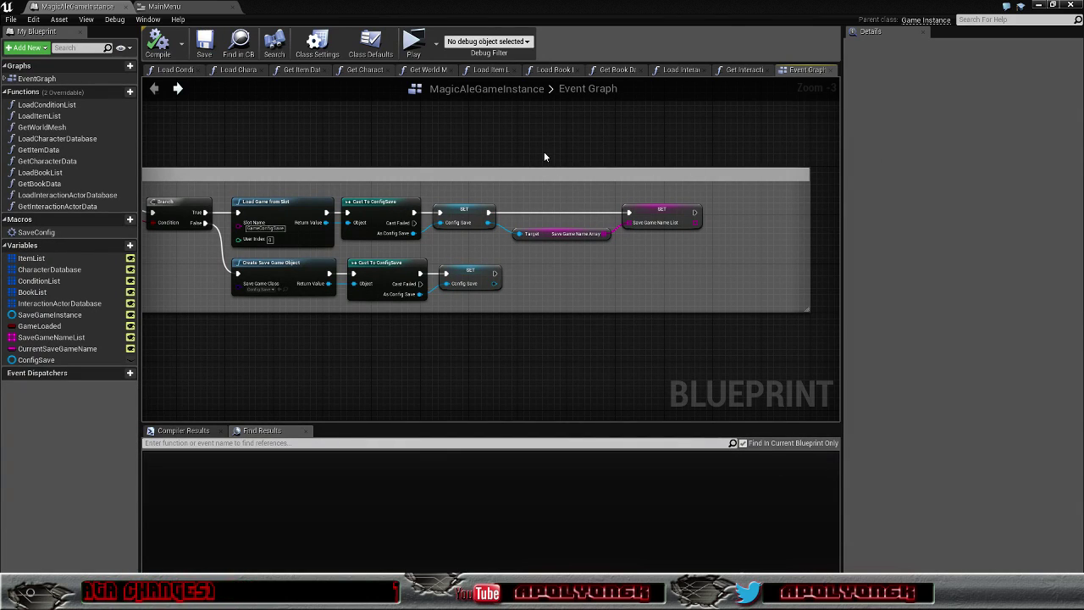
- Give SaveGameNameList default entries TestPlayer and TestSlot
{"action": "right_click_drag", "start_coordinate": [543, 152], "coordinate": [564, 134]}
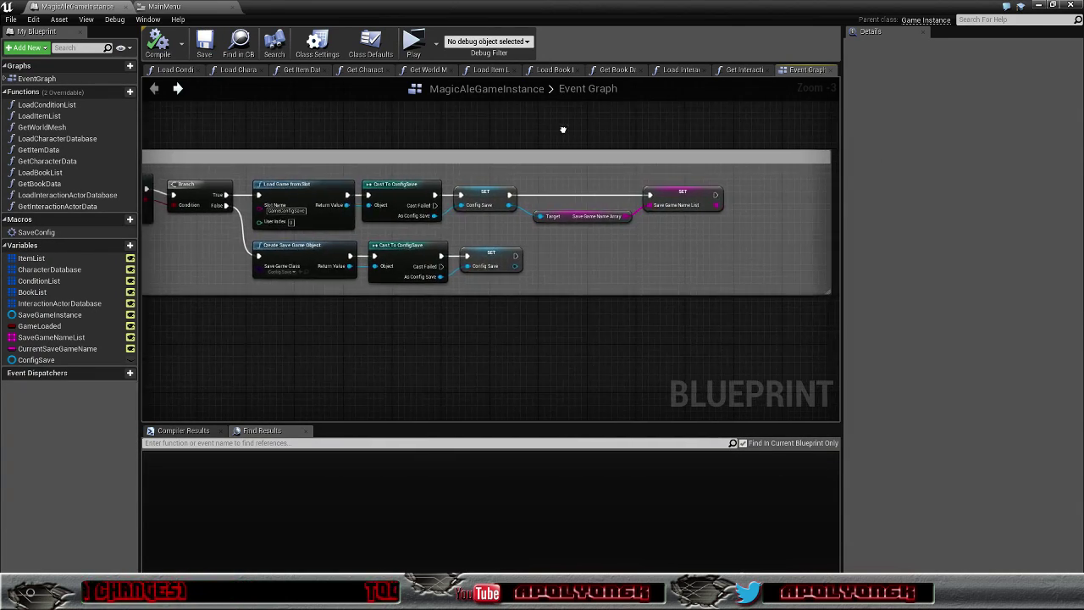
{"action": "left_click", "coordinate": [56, 338]}
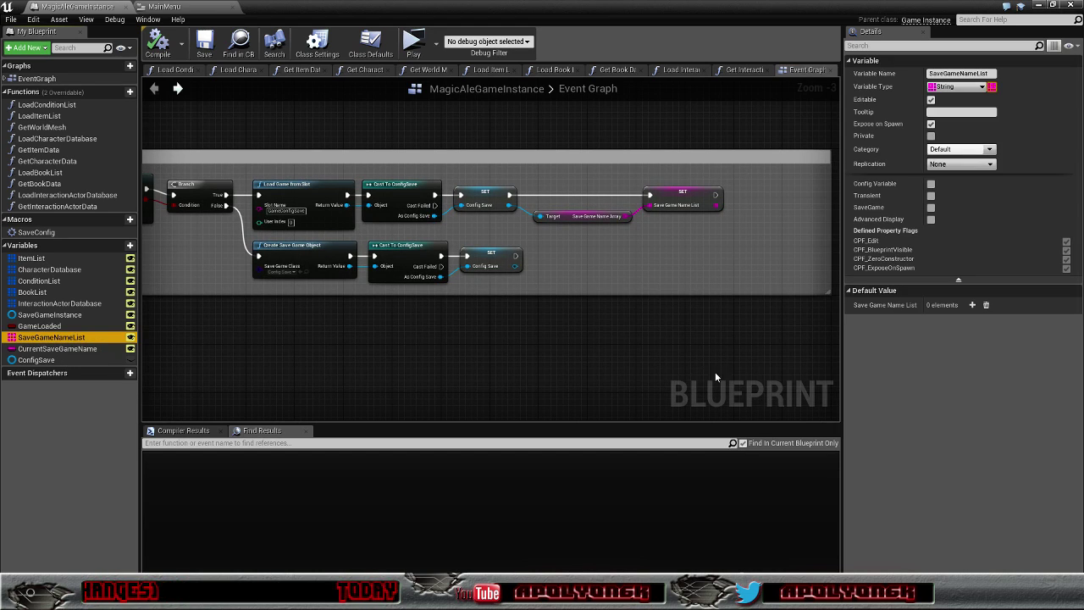
{"action": "left_click", "coordinate": [972, 305]}
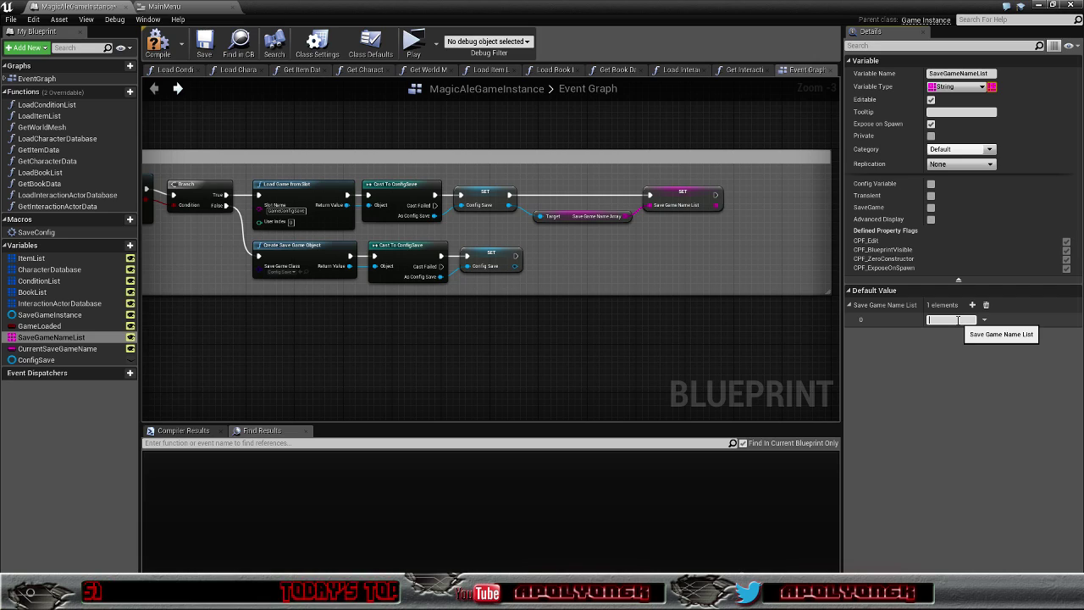
{"action": "type", "text": "Test"}
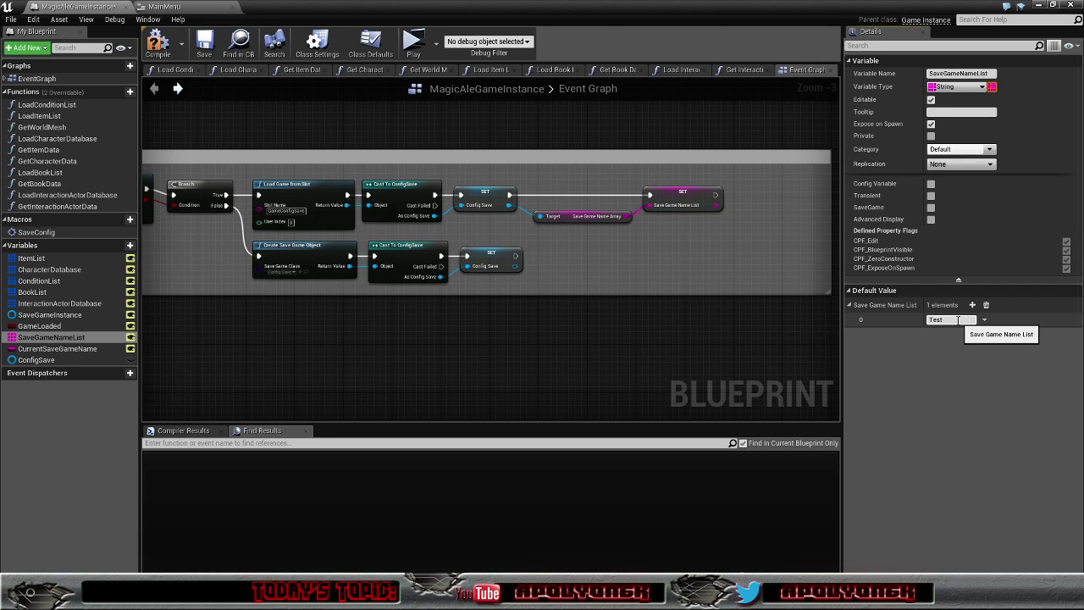
{"action": "type", "text": "Player"}
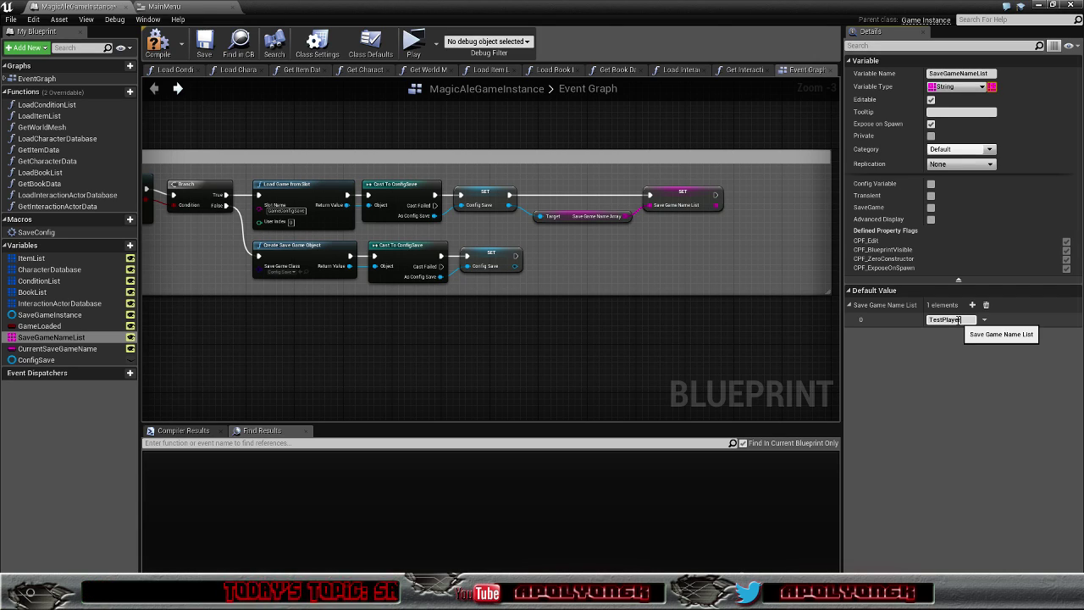
{"action": "key", "text": "Return"}
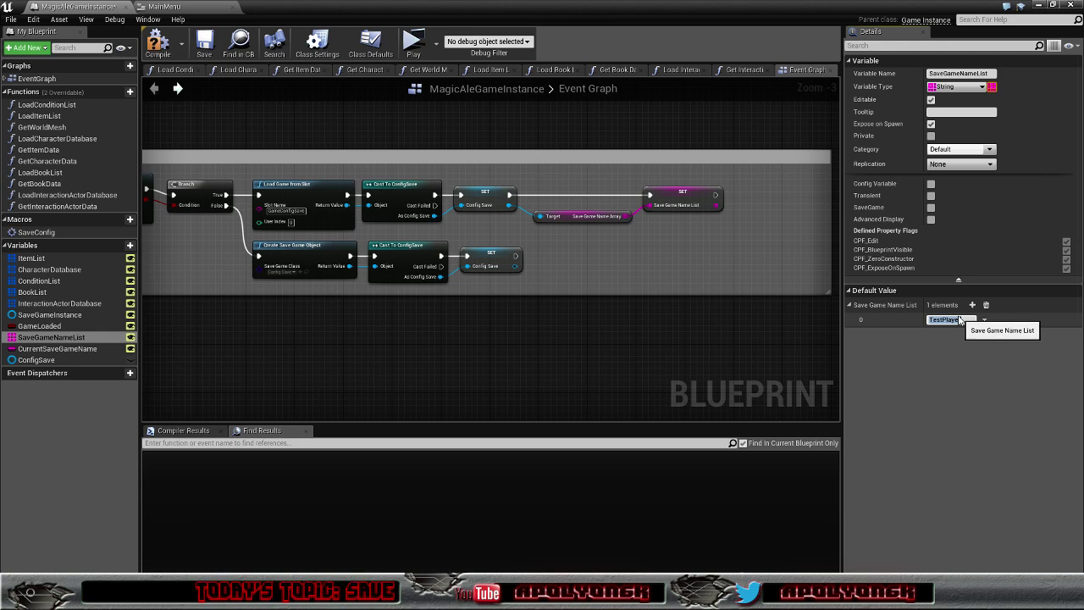
{"action": "left_click", "coordinate": [972, 304]}
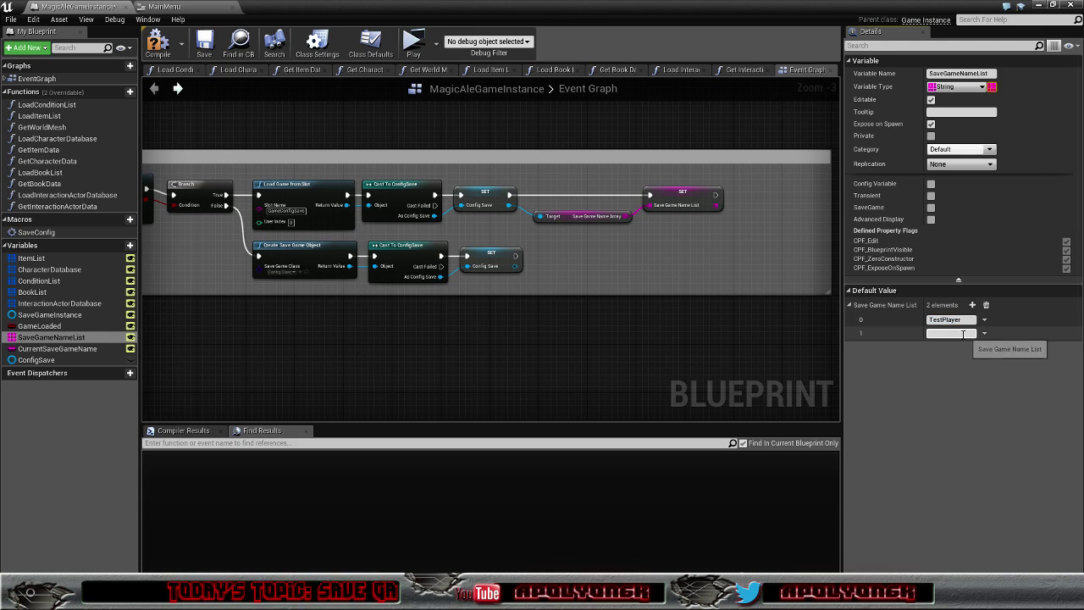
{"action": "type", "text": "T"}
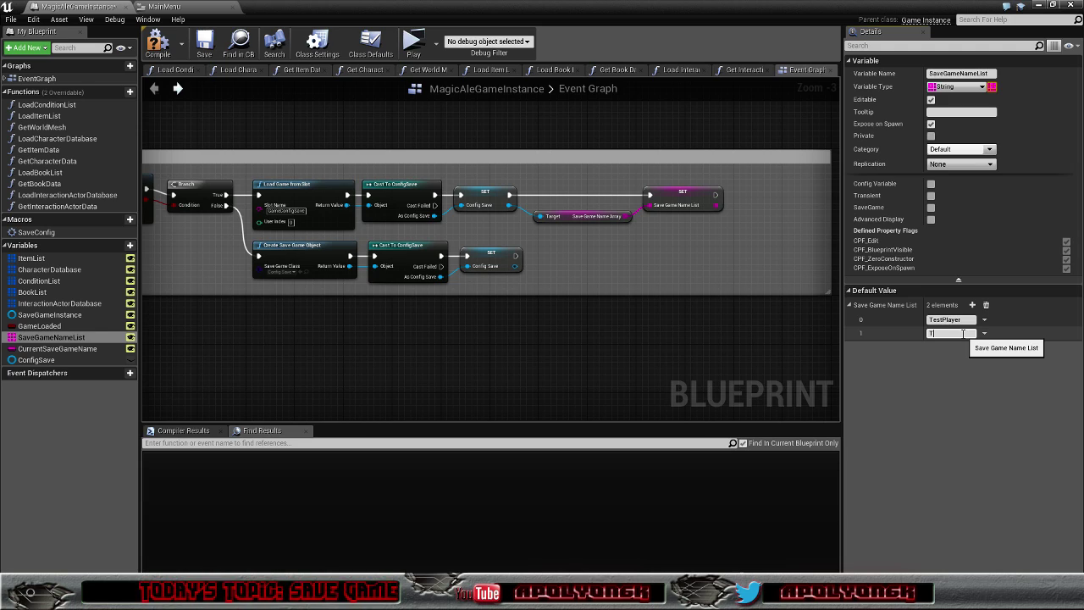
{"action": "type", "text": "estS"}
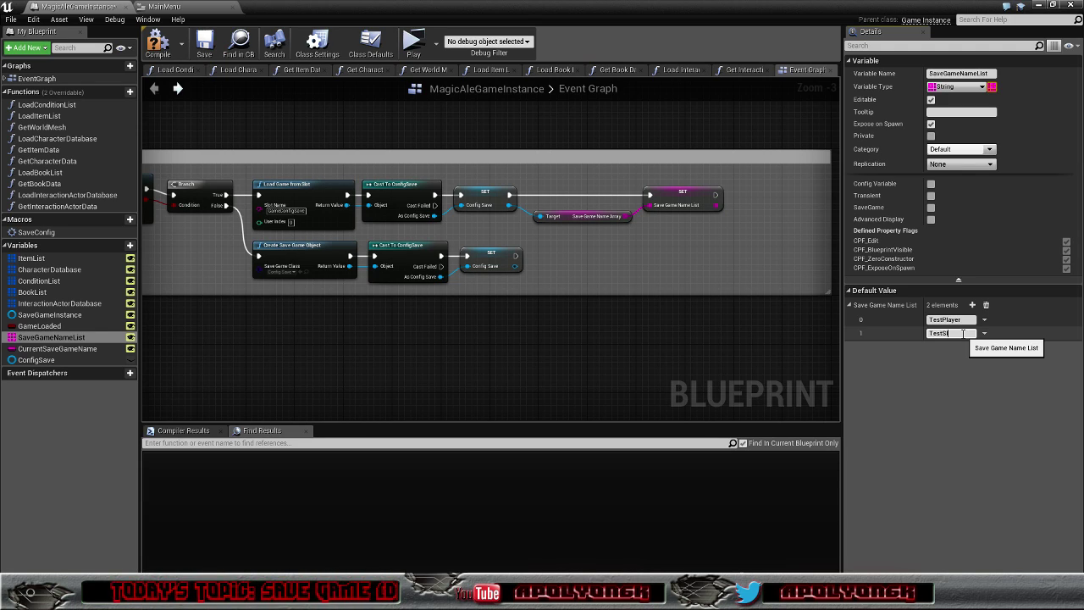
{"action": "type", "text": "lot"}
{"action": "key", "text": "Return"}
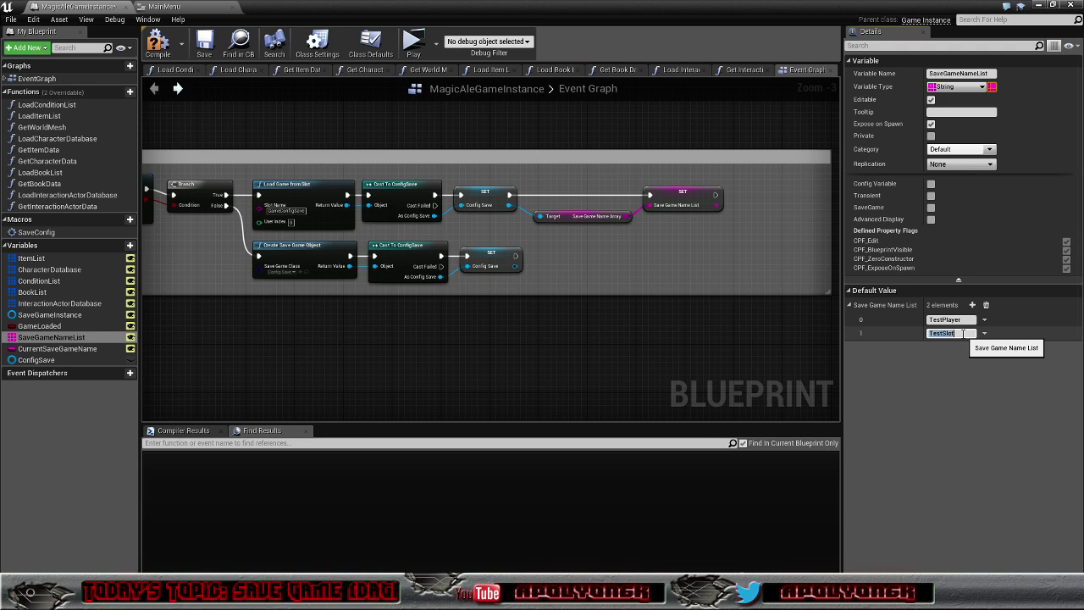
- Add a third default entry, None, and compile the Blueprint
{"action": "left_click", "coordinate": [972, 305]}
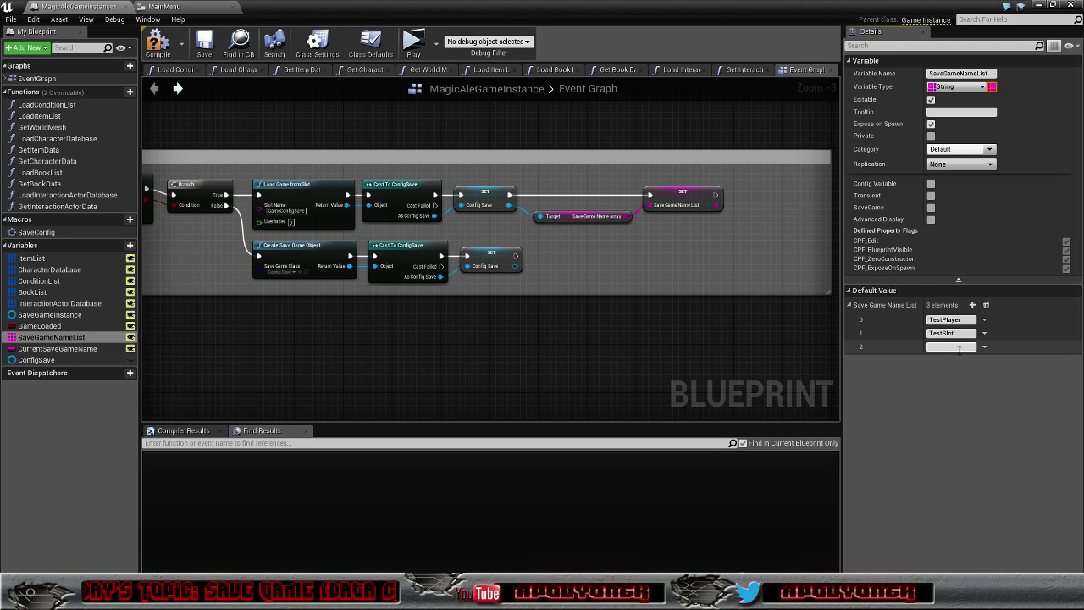
{"action": "left_click", "coordinate": [958, 346]}
{"action": "type", "text": "N"}
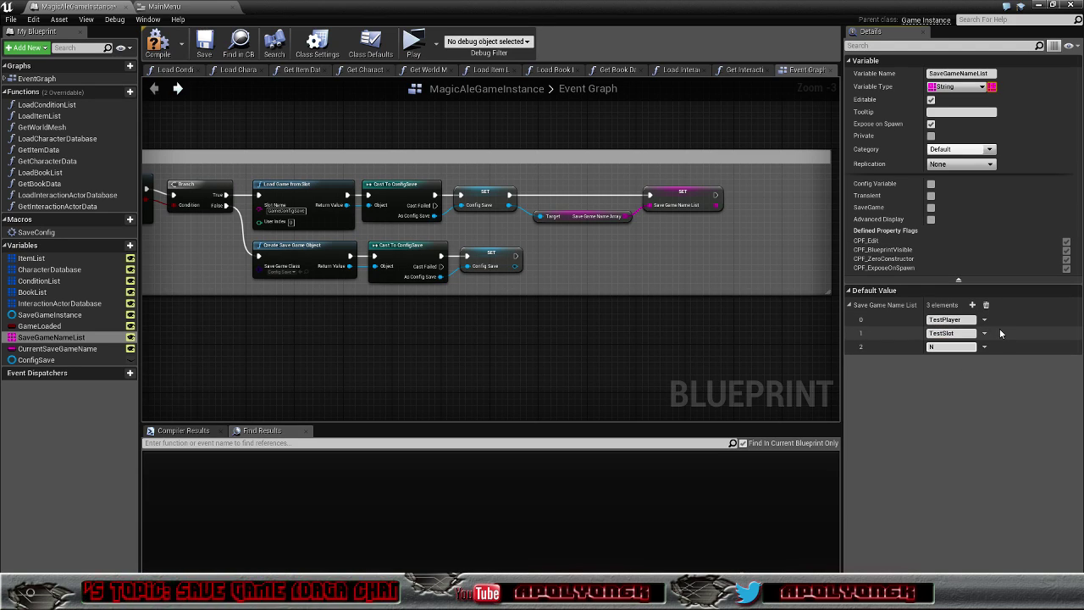
{"action": "type", "text": "one"}
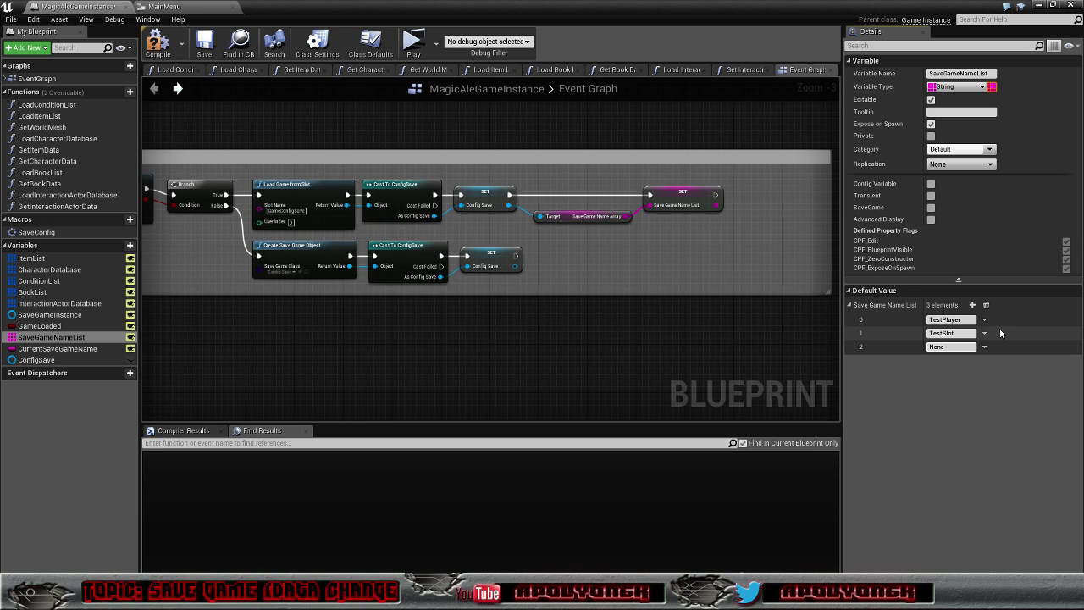
{"action": "key", "text": "Return"}
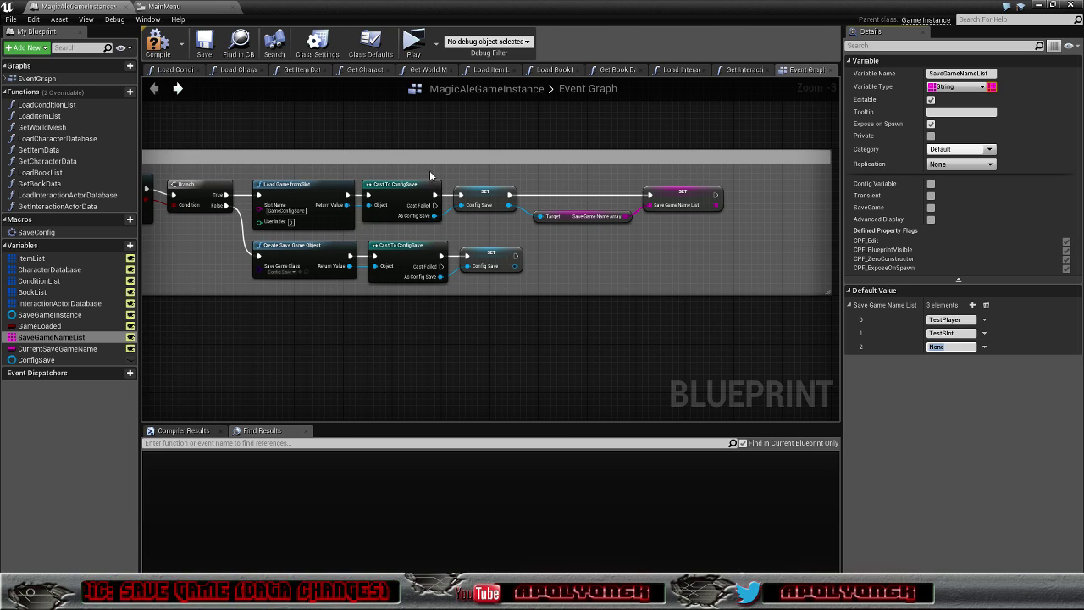
{"action": "left_click", "coordinate": [159, 51]}
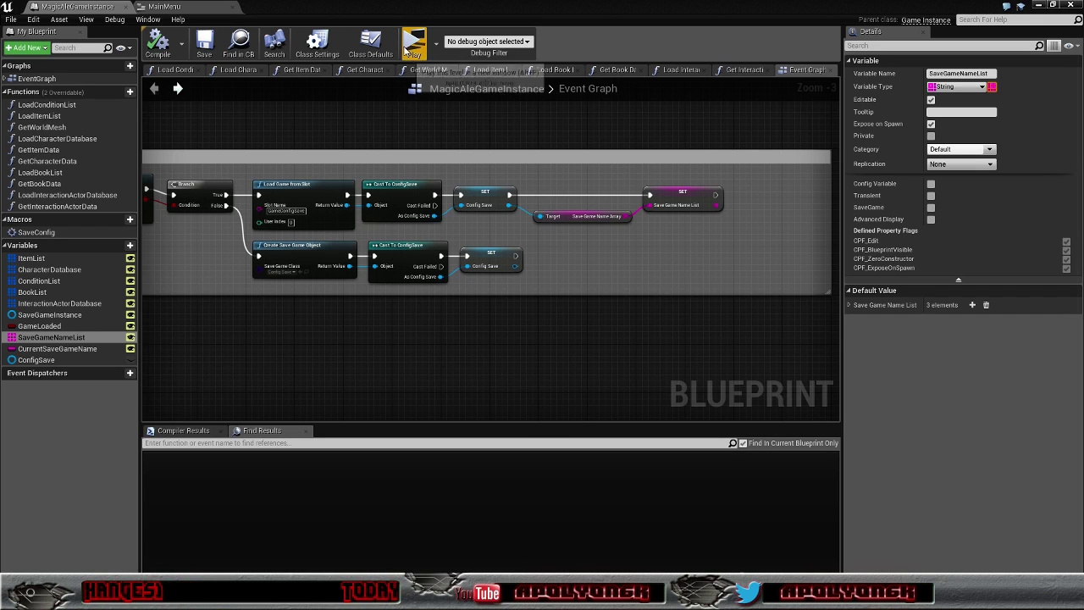
- Launch a standalone test run, go back to the main menu, and quit the preview
{"action": "left_click", "coordinate": [412, 41]}
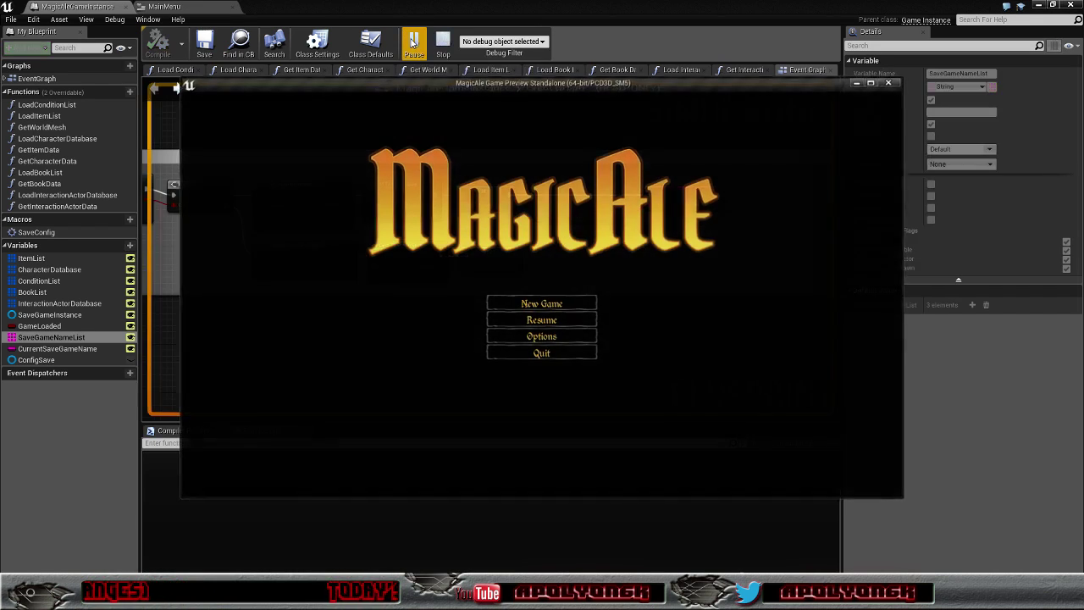
{"action": "left_click", "coordinate": [541, 320]}
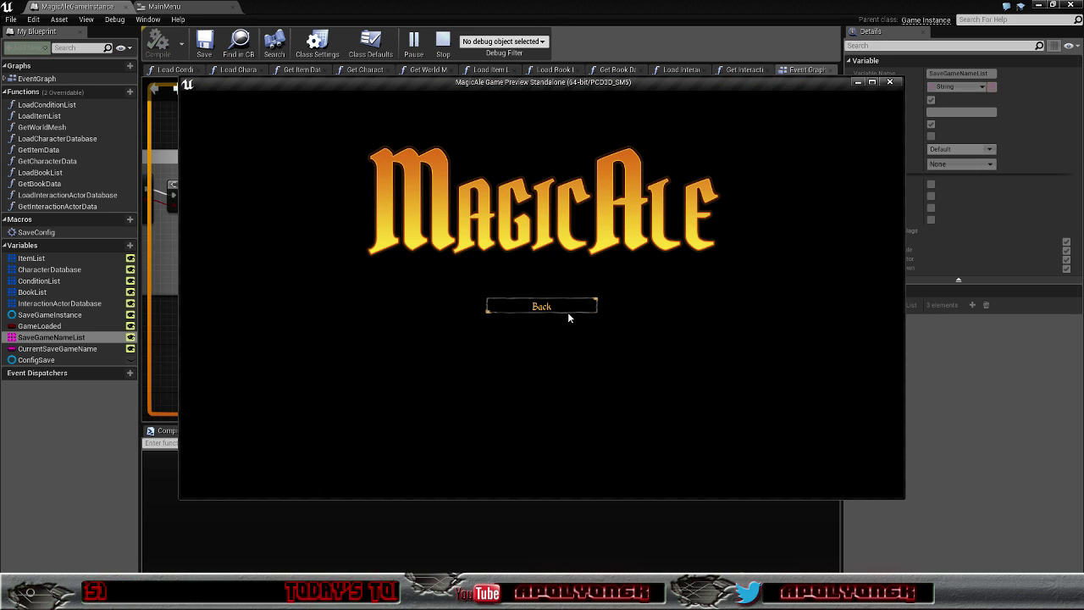
{"action": "left_click", "coordinate": [547, 310]}
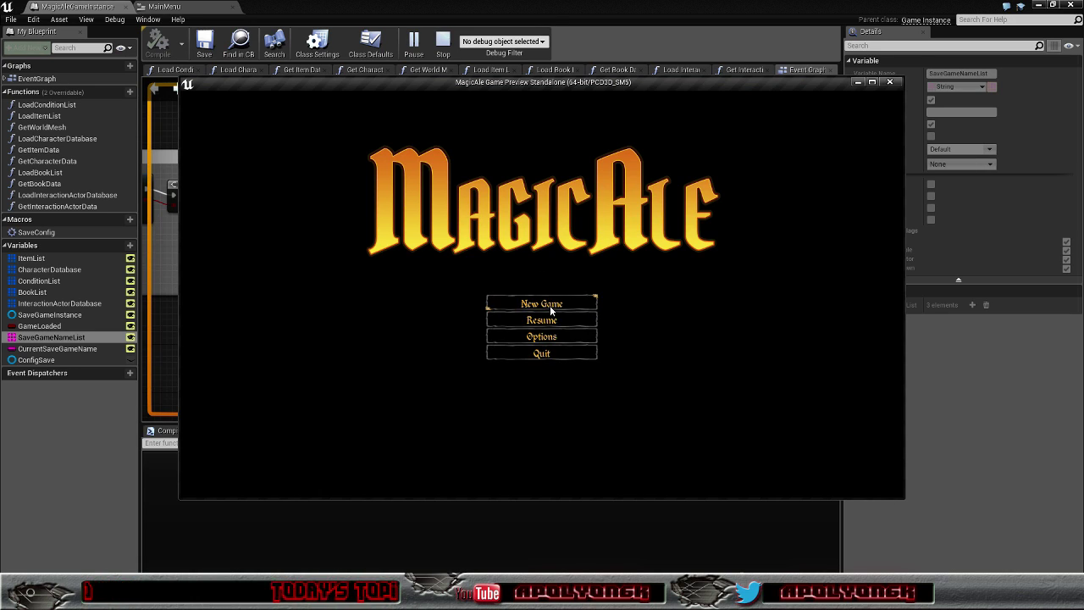
{"action": "left_click", "coordinate": [550, 356]}
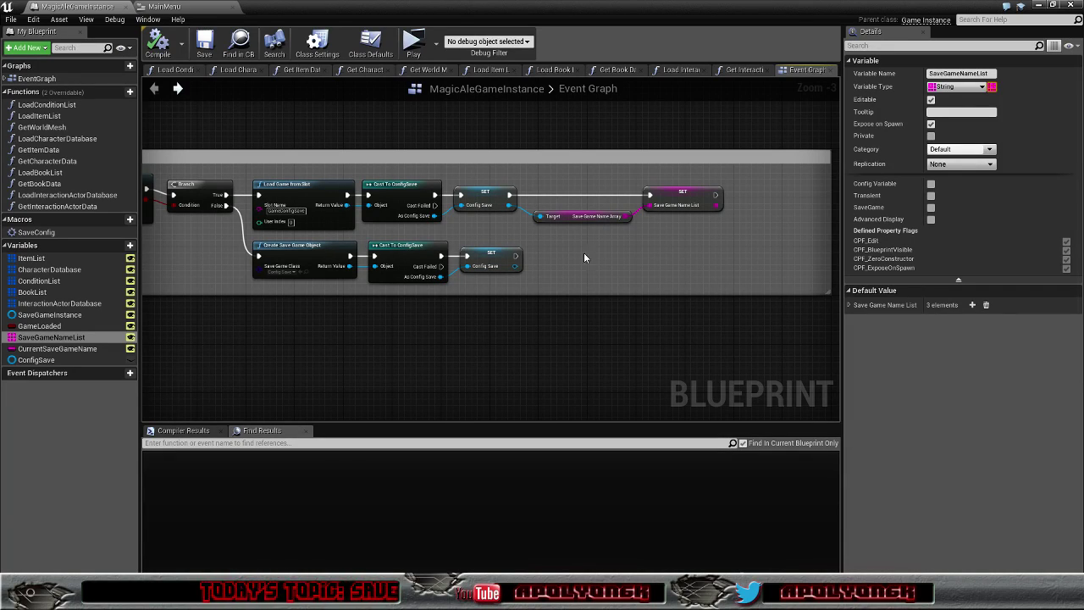
- Pan to the Does Save Game Exist / Branch chain and bring up the Branch True pin's actions
{"action": "scroll", "coordinate": [500, 328], "scroll_direction": "down", "scroll_amount": 5}
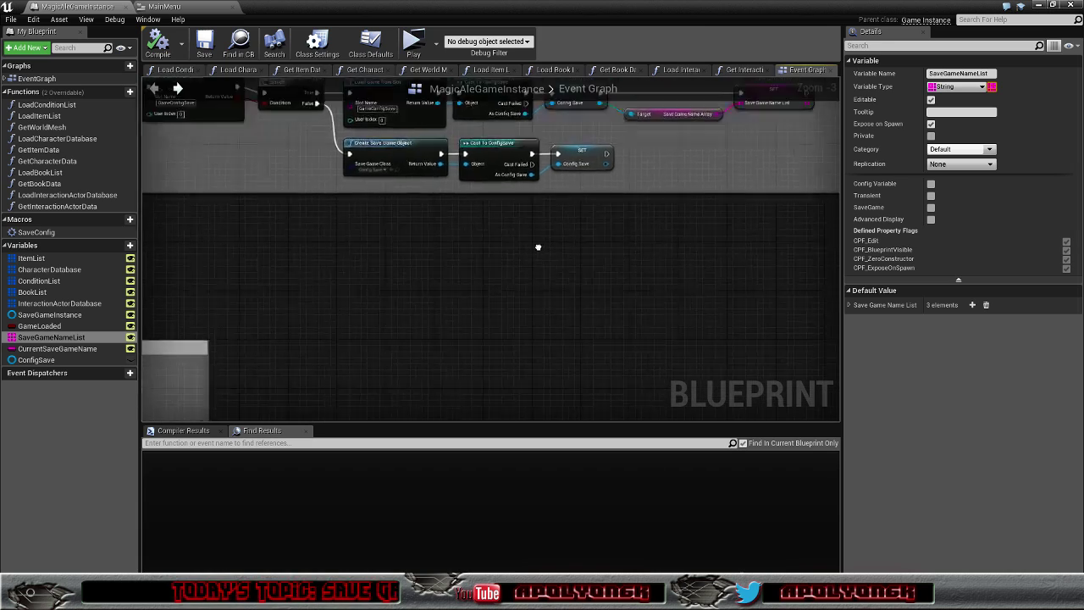
{"action": "right_click_drag", "start_coordinate": [486, 286], "coordinate": [578, 223]}
{"action": "scroll", "coordinate": [447, 263], "scroll_direction": "up", "scroll_amount": 3}
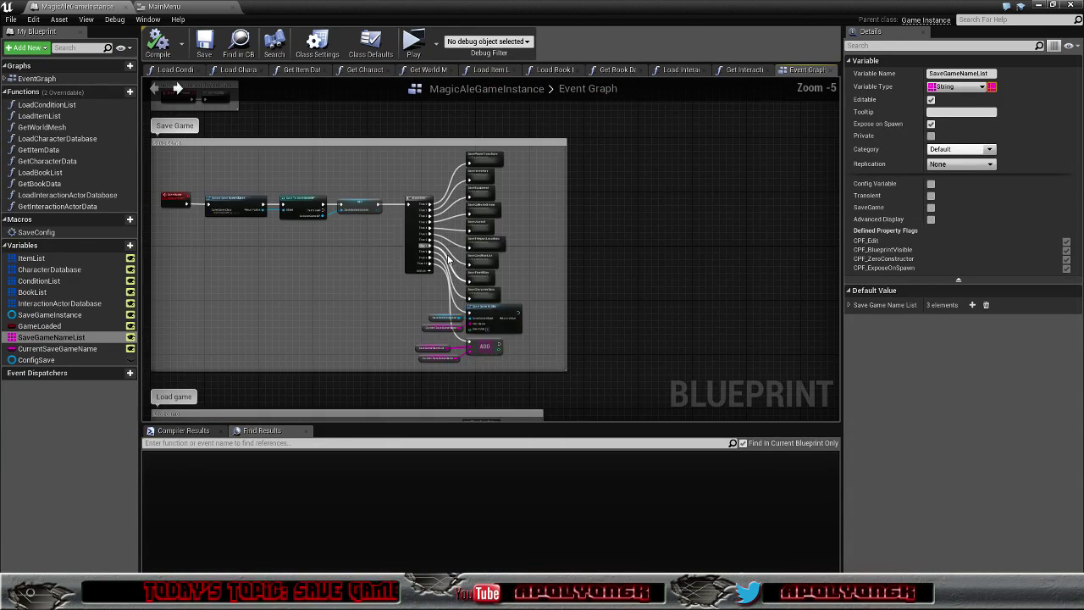
{"action": "scroll", "coordinate": [318, 279], "scroll_direction": "up", "scroll_amount": 3}
{"action": "mouse_move", "coordinate": [318, 280]}
{"action": "right_mouse_down"}
{"action": "mouse_move", "coordinate": [314, 188]}
{"action": "mouse_move", "coordinate": [314, 375]}
{"action": "right_mouse_up"}
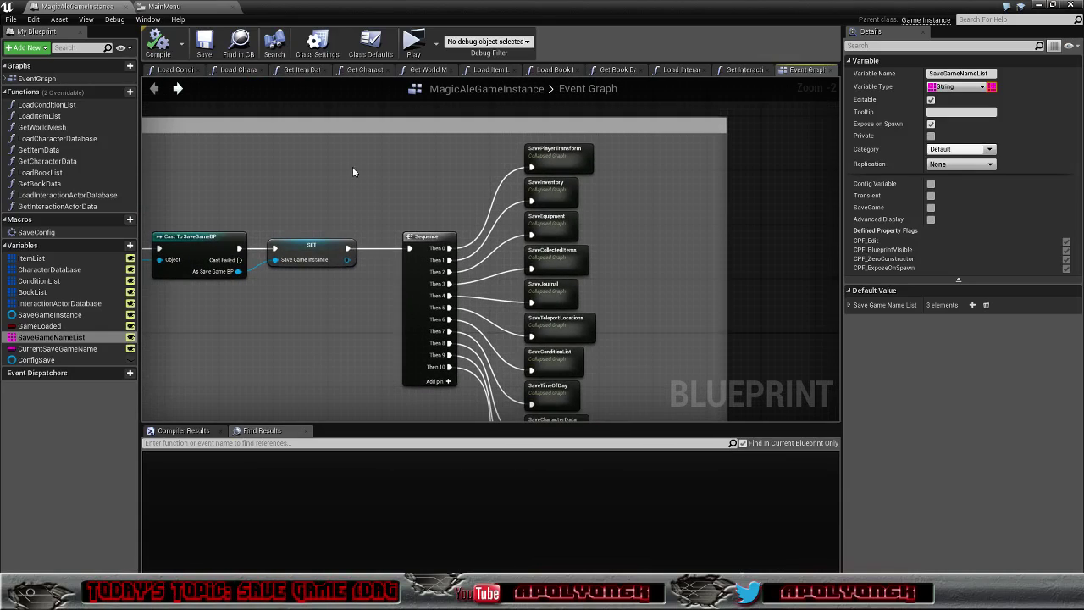
{"action": "right_click_drag", "start_coordinate": [355, 170], "coordinate": [523, 185]}
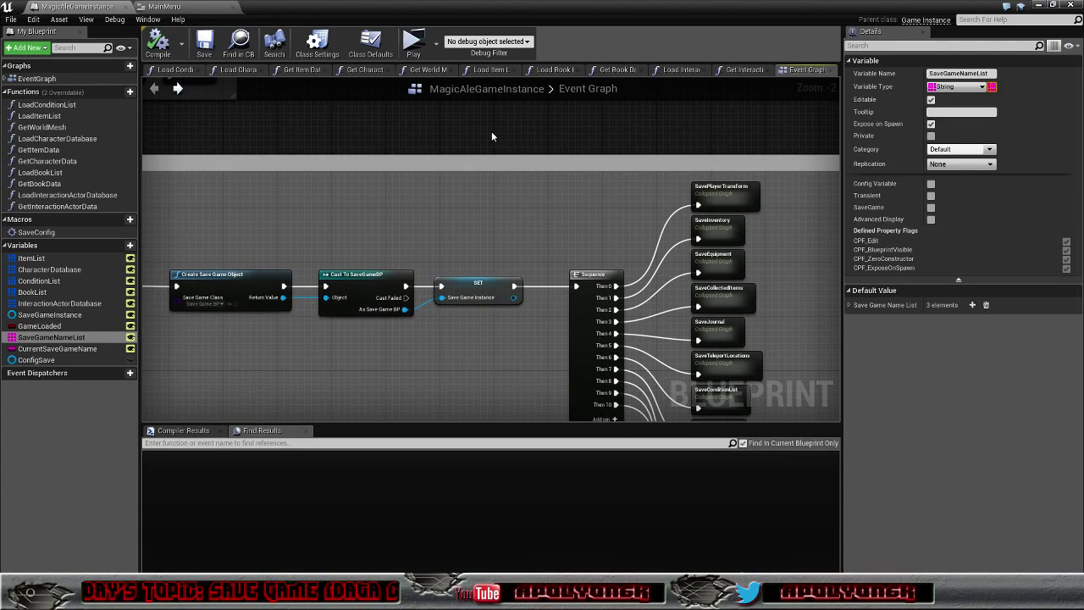
{"action": "mouse_move", "coordinate": [442, 136]}
{"action": "right_mouse_down"}
{"action": "mouse_move", "coordinate": [525, 243]}
{"action": "mouse_move", "coordinate": [291, 387]}
{"action": "right_mouse_up"}
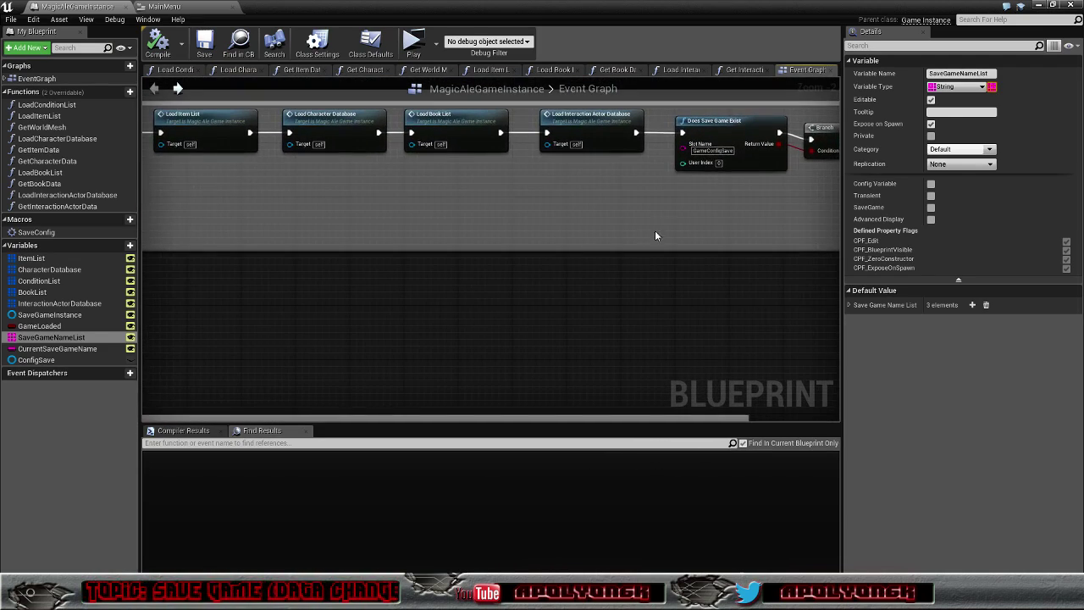
{"action": "mouse_move", "coordinate": [658, 232]}
{"action": "right_mouse_down"}
{"action": "mouse_move", "coordinate": [372, 259]}
{"action": "mouse_move", "coordinate": [68, 252]}
{"action": "right_mouse_up"}
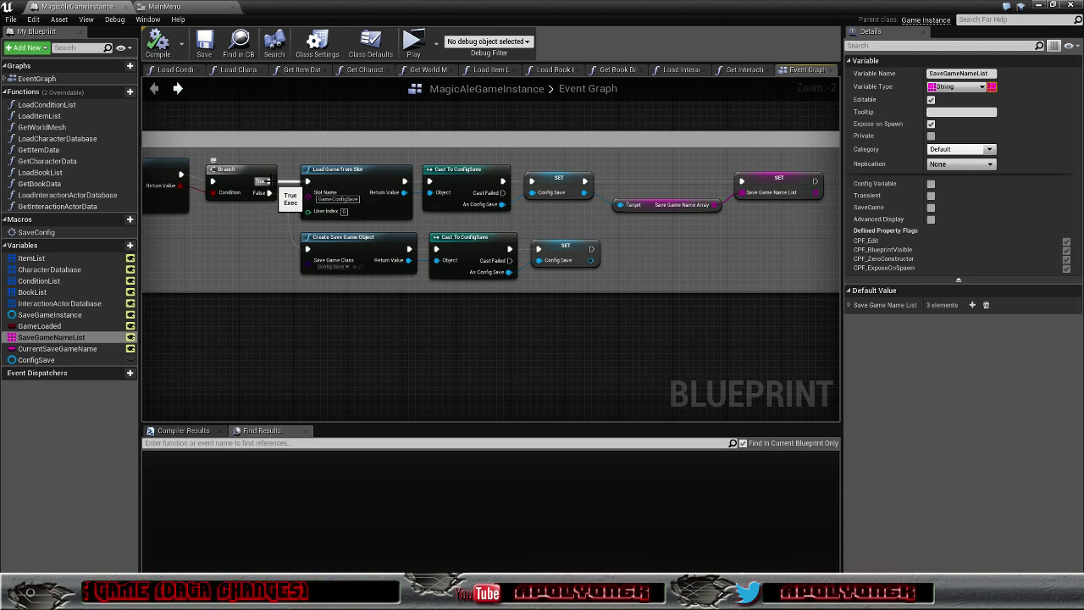
{"action": "right_click", "coordinate": [270, 181]}
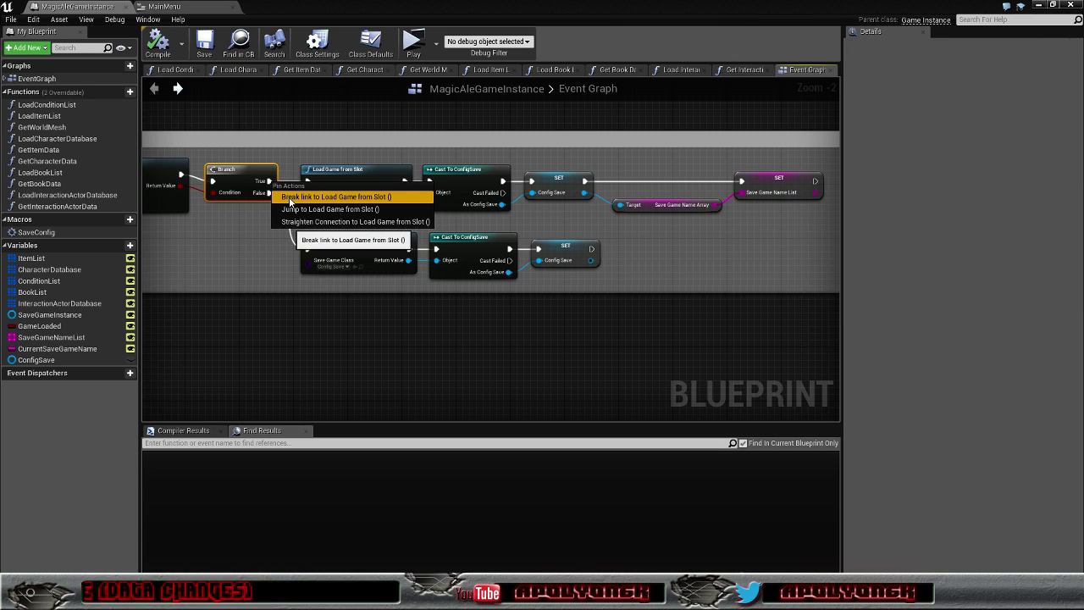
- Break Branch True's link to Load Game from Slot and recompile
{"action": "left_click", "coordinate": [290, 197]}
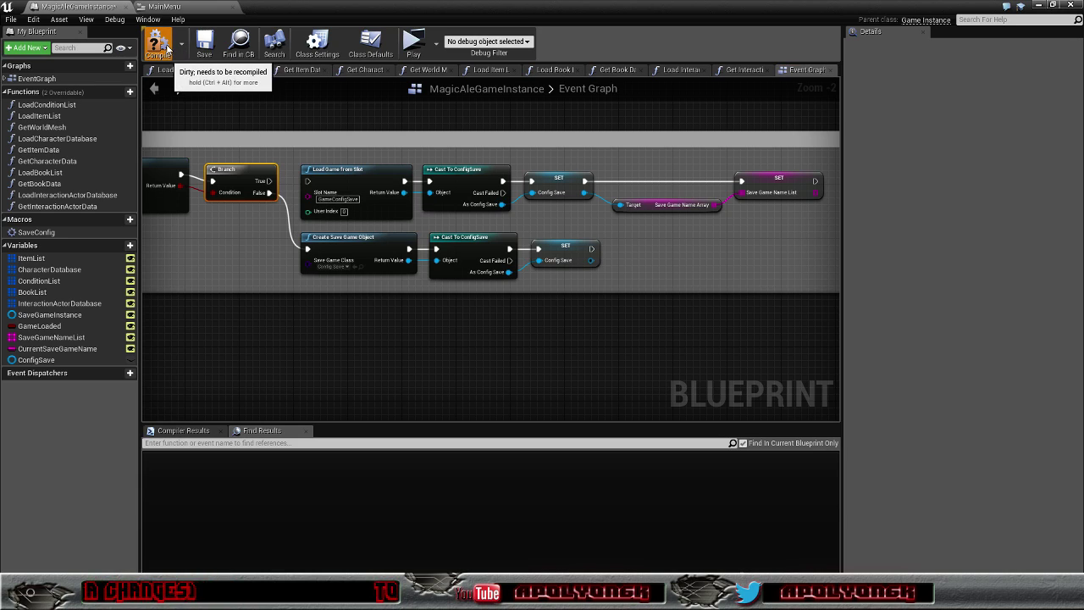
{"action": "left_click", "coordinate": [168, 48]}
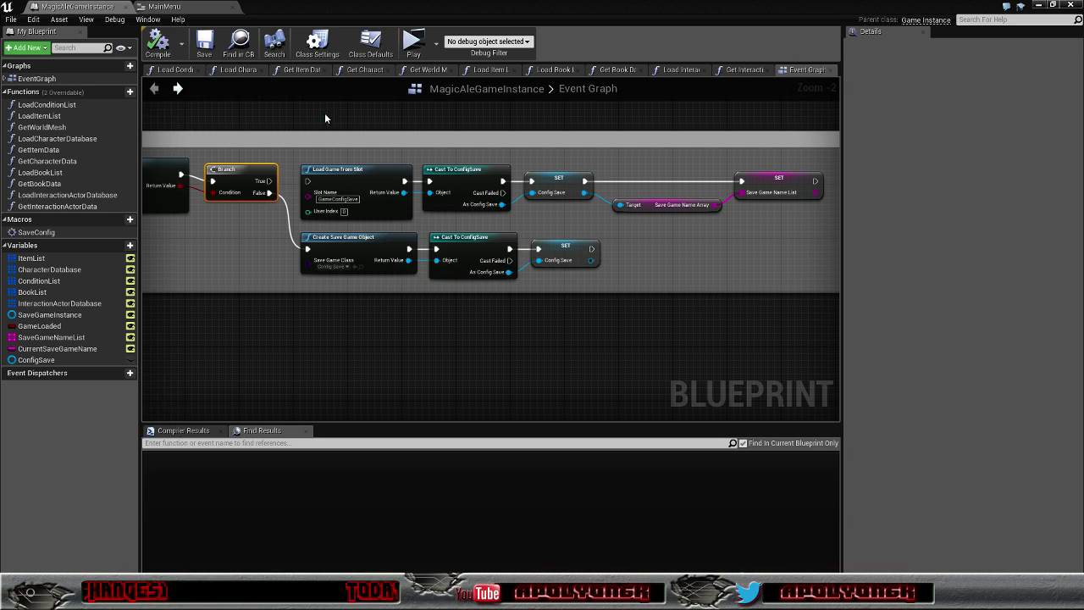
{"action": "scroll", "coordinate": [334, 109], "scroll_direction": "down", "scroll_amount": 1}
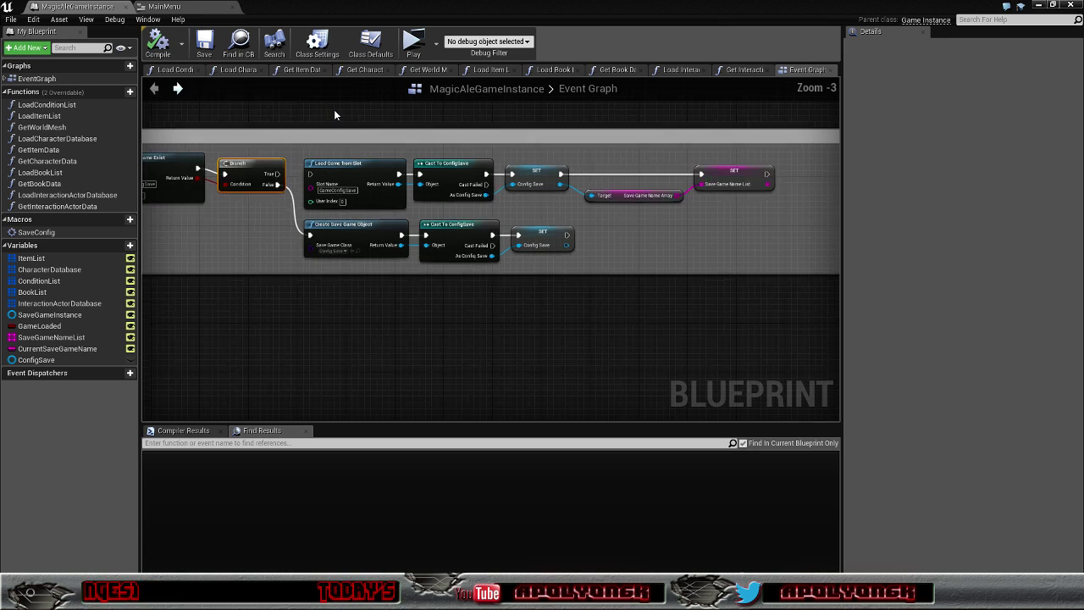
{"action": "scroll", "coordinate": [333, 109], "scroll_direction": "down", "scroll_amount": 2}
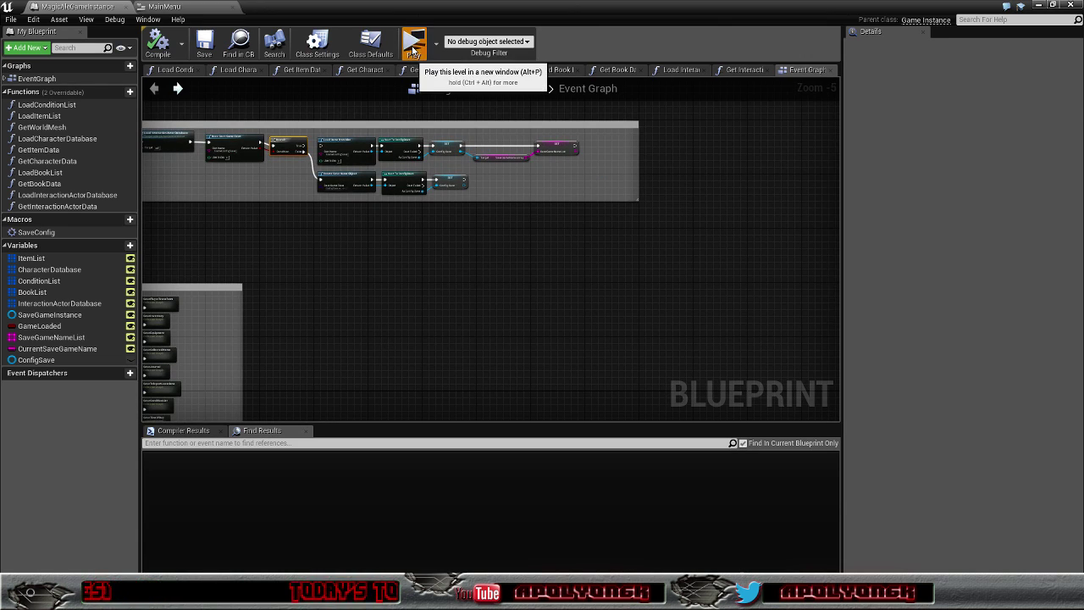
- Test-run the game, quit, and read the ConfigSave Accessed None errors in the Message Log
{"action": "left_click", "coordinate": [413, 51]}
{"action": "left_click", "coordinate": [526, 354]}
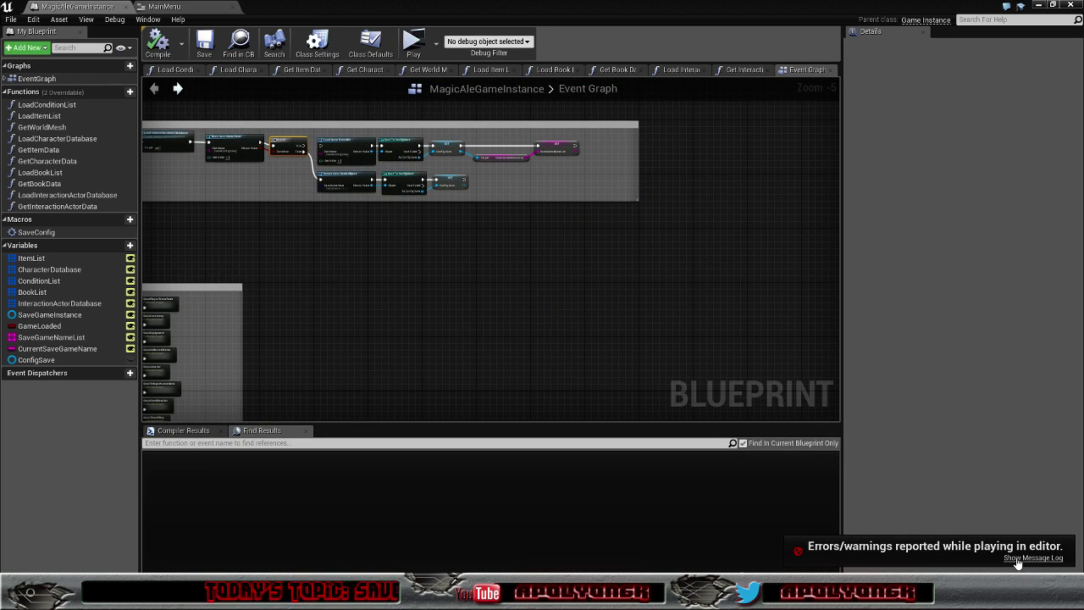
{"action": "left_click", "coordinate": [1051, 6]}
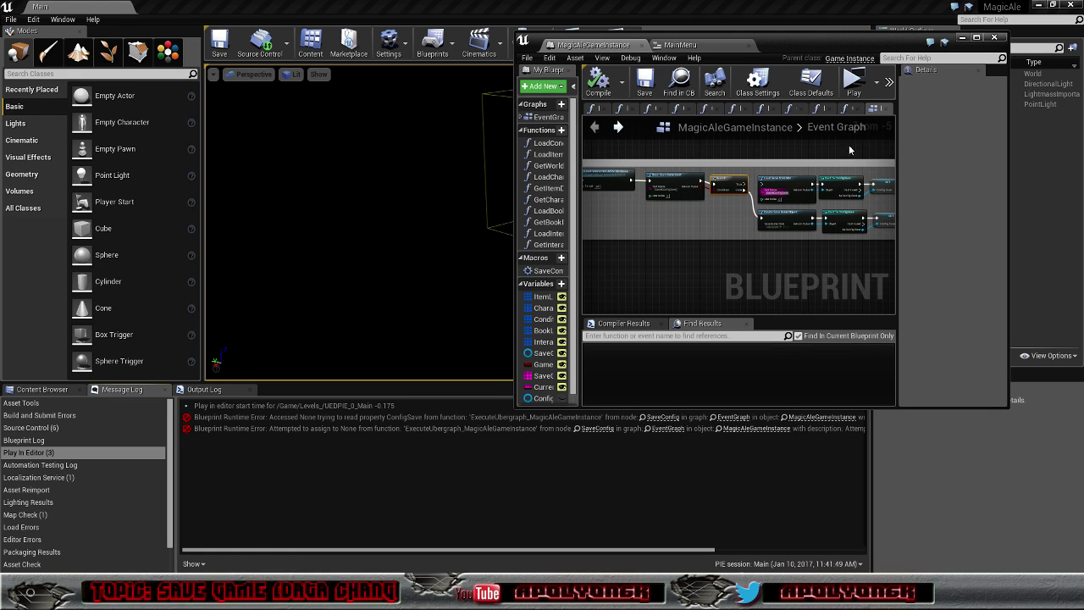
{"action": "left_click", "coordinate": [975, 38]}
{"action": "scroll", "coordinate": [293, 201], "scroll_direction": "up", "scroll_amount": 5}
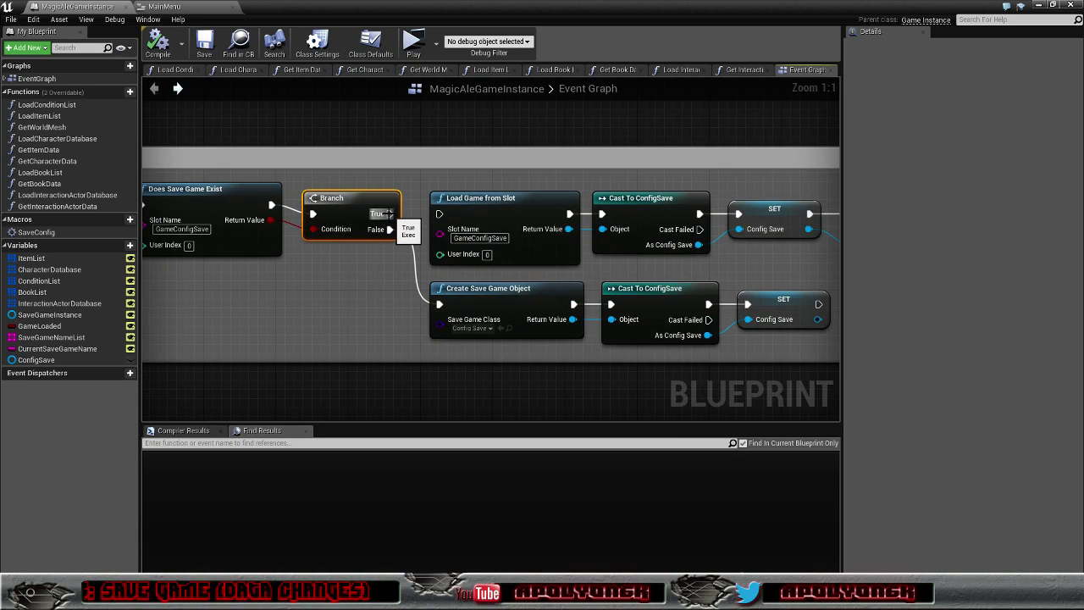
- Wire Branch True into Create Save Game Object, recompile, nudge the Branch node, and launch the preview
{"action": "left_click_drag", "start_coordinate": [389, 213], "coordinate": [438, 304]}
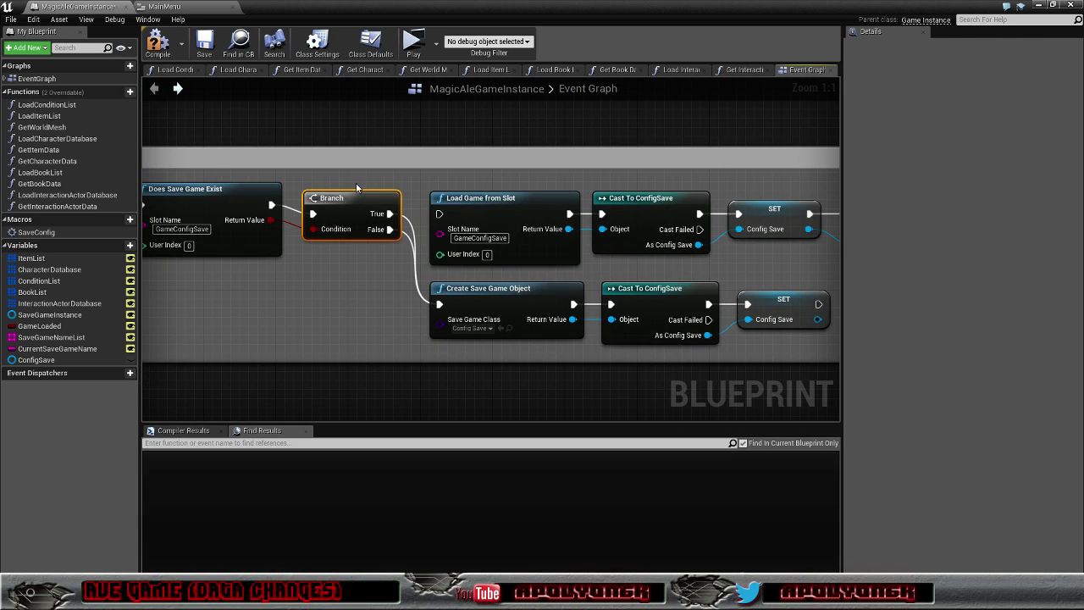
{"action": "left_click", "coordinate": [161, 49]}
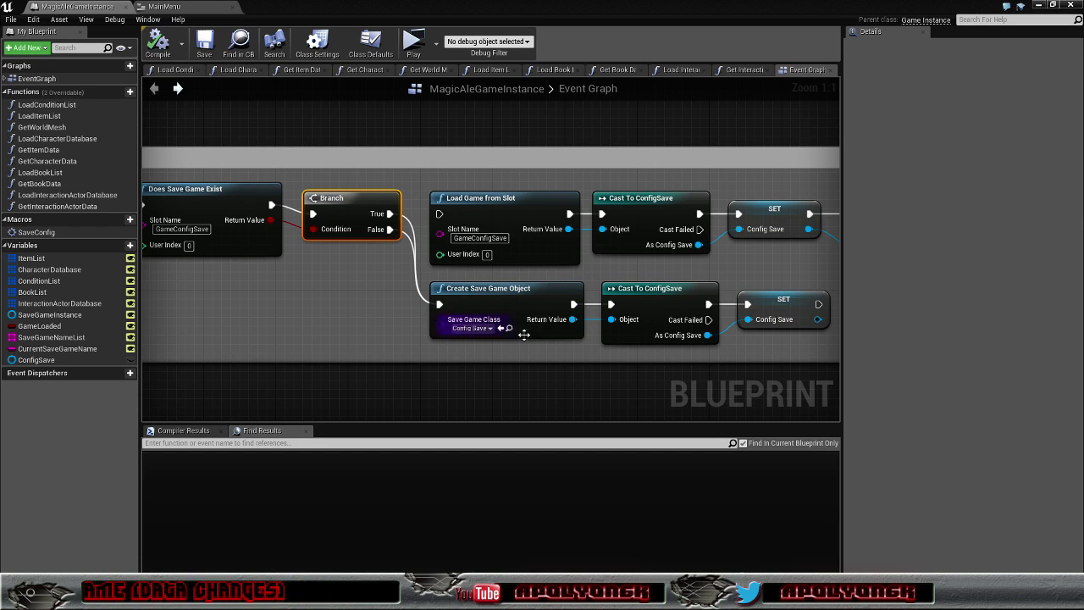
{"action": "right_click_drag", "start_coordinate": [328, 319], "coordinate": [427, 309]}
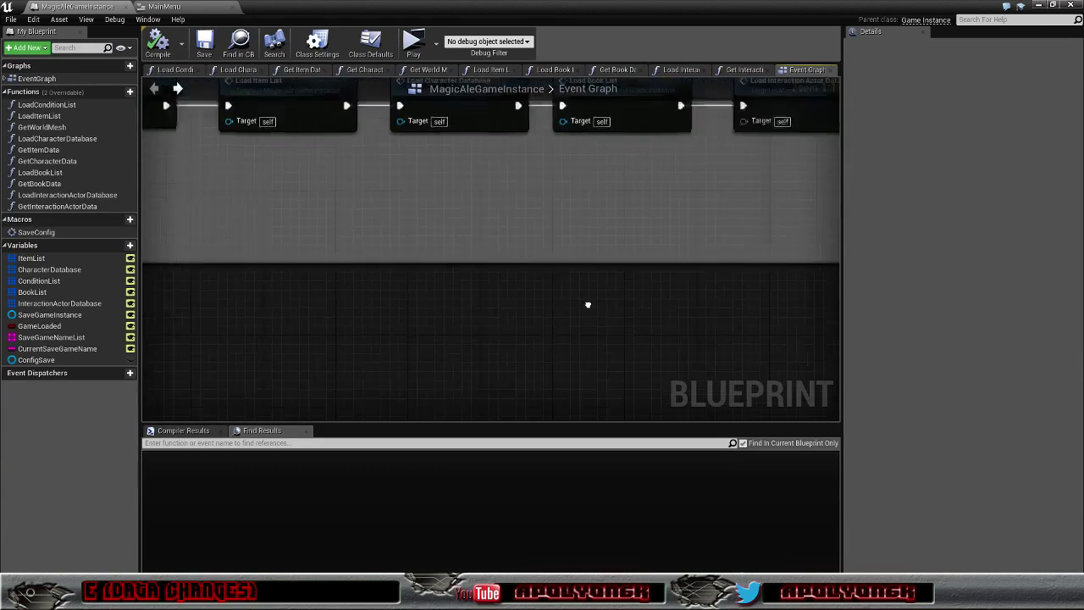
{"action": "right_click_drag", "start_coordinate": [602, 194], "coordinate": [145, 388]}
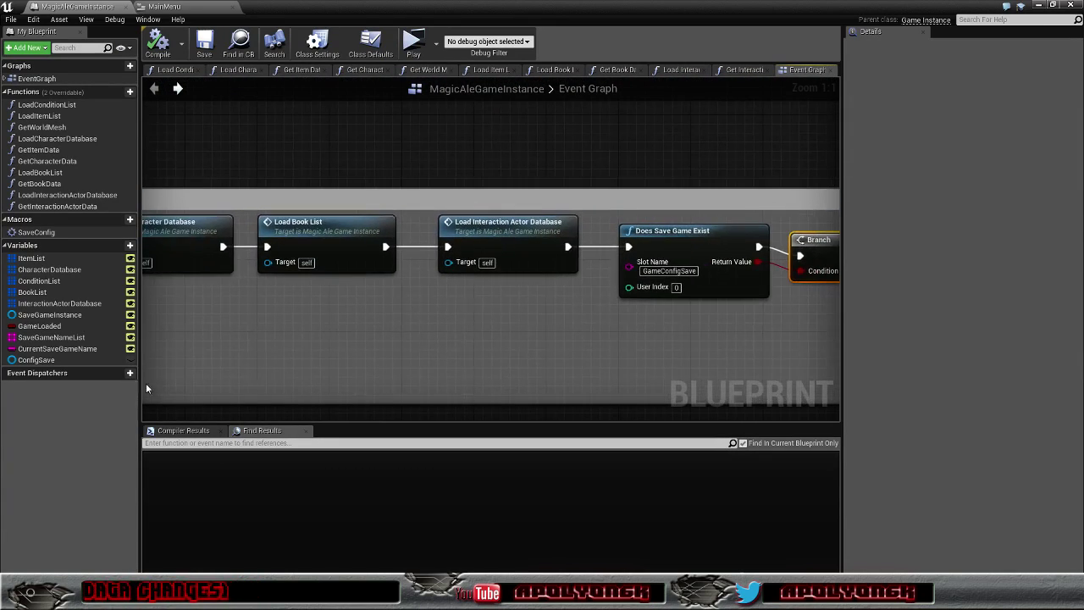
{"action": "right_click_drag", "start_coordinate": [653, 175], "coordinate": [266, 177]}
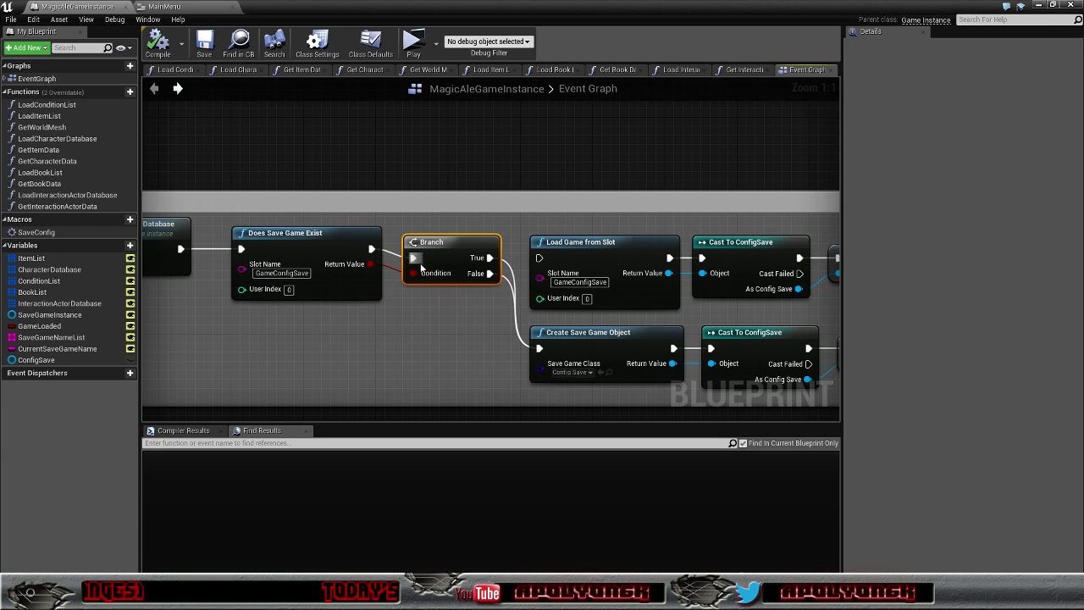
{"action": "left_click_drag", "start_coordinate": [435, 249], "coordinate": [438, 239]}
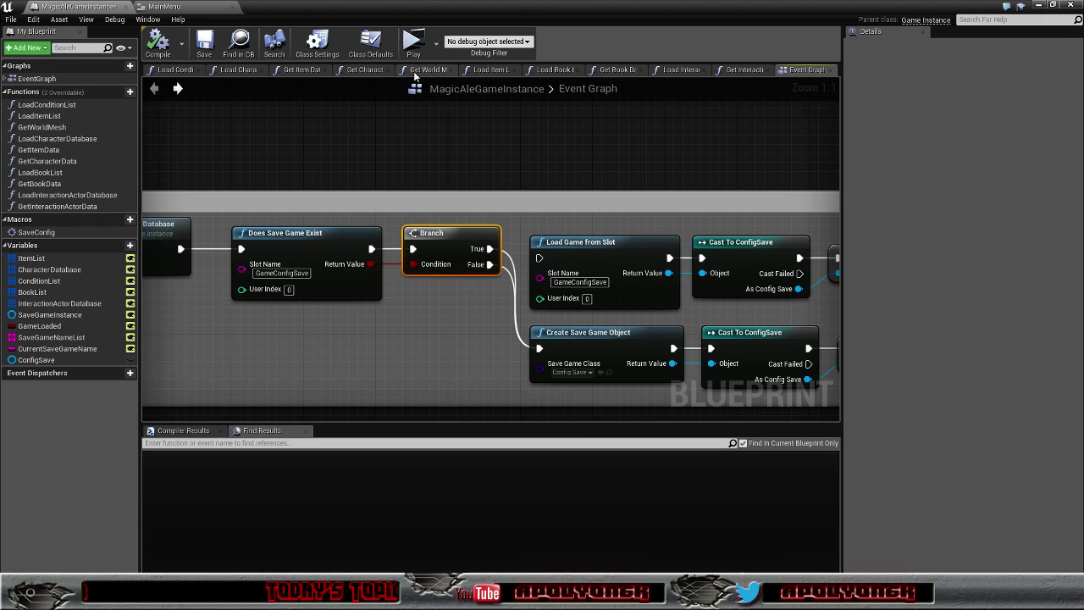
{"action": "left_click", "coordinate": [413, 50]}
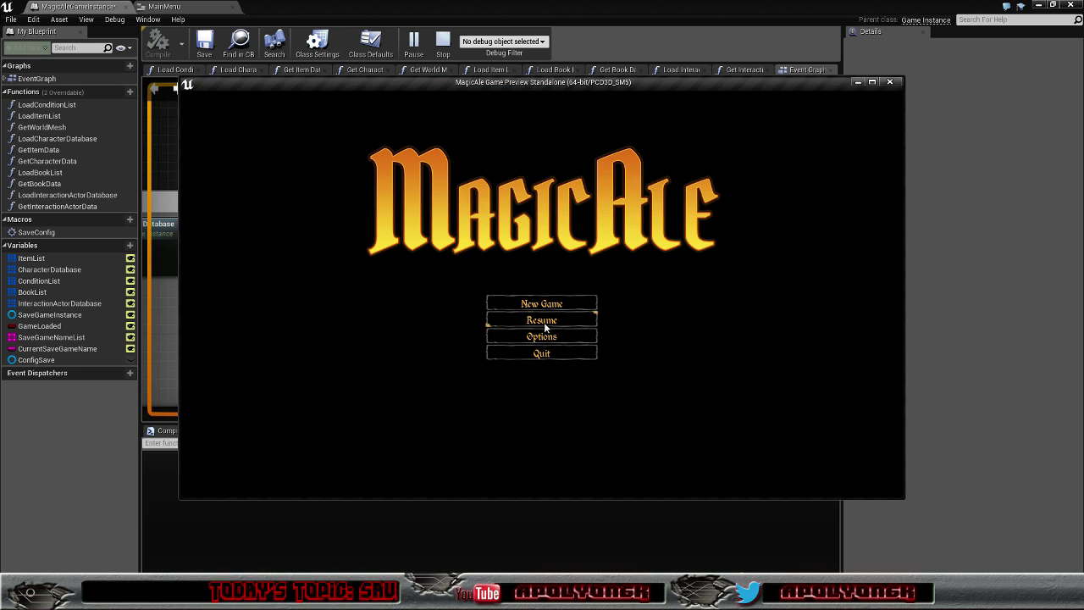
- Quit the preview and reconnect Branch's True output to Load Game from Slot
{"action": "left_click", "coordinate": [539, 354]}
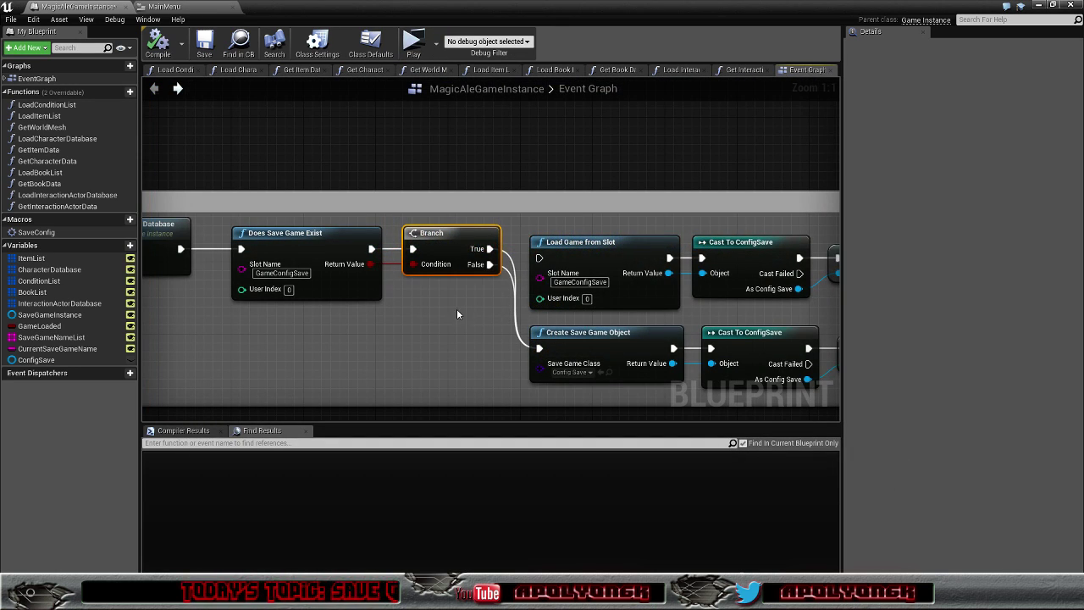
{"action": "right_click_drag", "start_coordinate": [468, 326], "coordinate": [348, 323]}
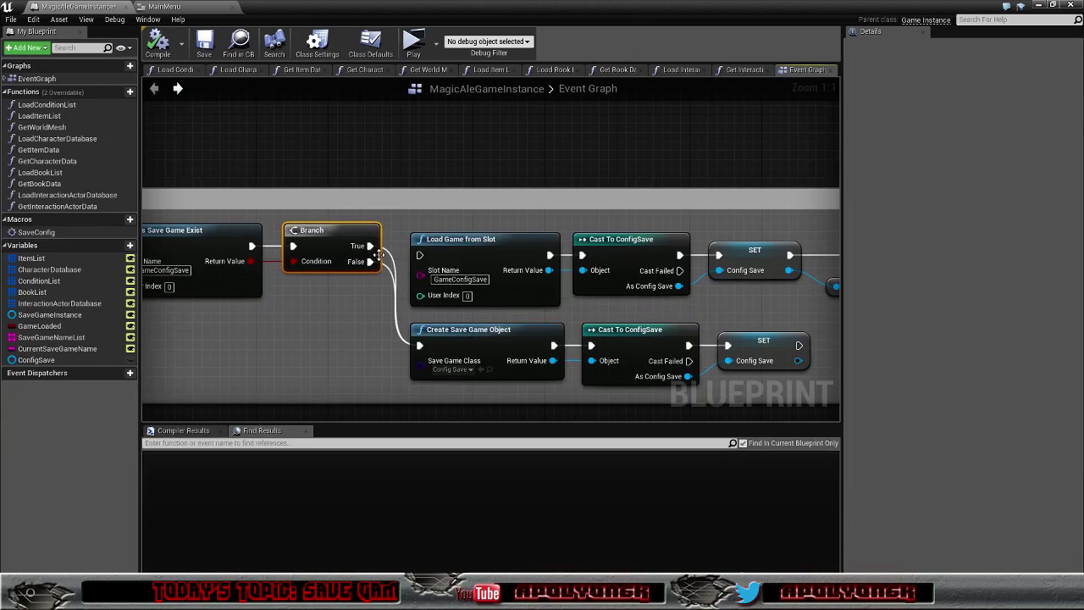
{"action": "left_click_drag", "start_coordinate": [370, 245], "coordinate": [420, 255]}
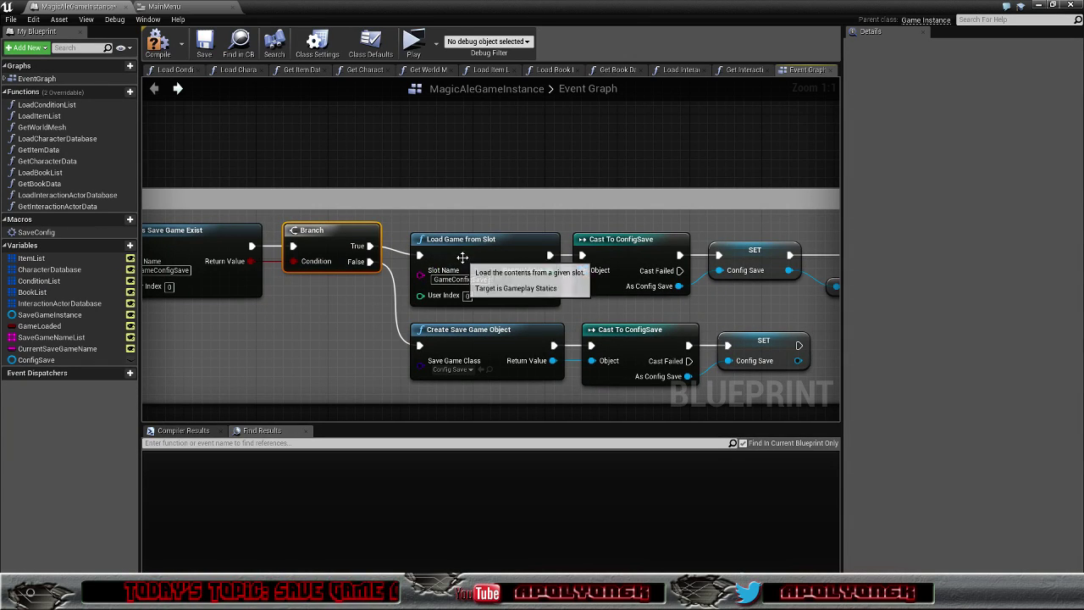
{"action": "mouse_move", "coordinate": [320, 338]}
{"action": "right_mouse_down"}
{"action": "mouse_move", "coordinate": [332, 335]}
{"action": "mouse_move", "coordinate": [167, 296]}
{"action": "right_mouse_up"}
- Align the Load Game, Cast and SET SaveGameNameList nodes, then compile
{"action": "mouse_move", "coordinate": [584, 270]}
{"action": "left_mouse_down"}
{"action": "mouse_move", "coordinate": [319, 202]}
{"action": "mouse_move", "coordinate": [319, 193]}
{"action": "left_mouse_up"}
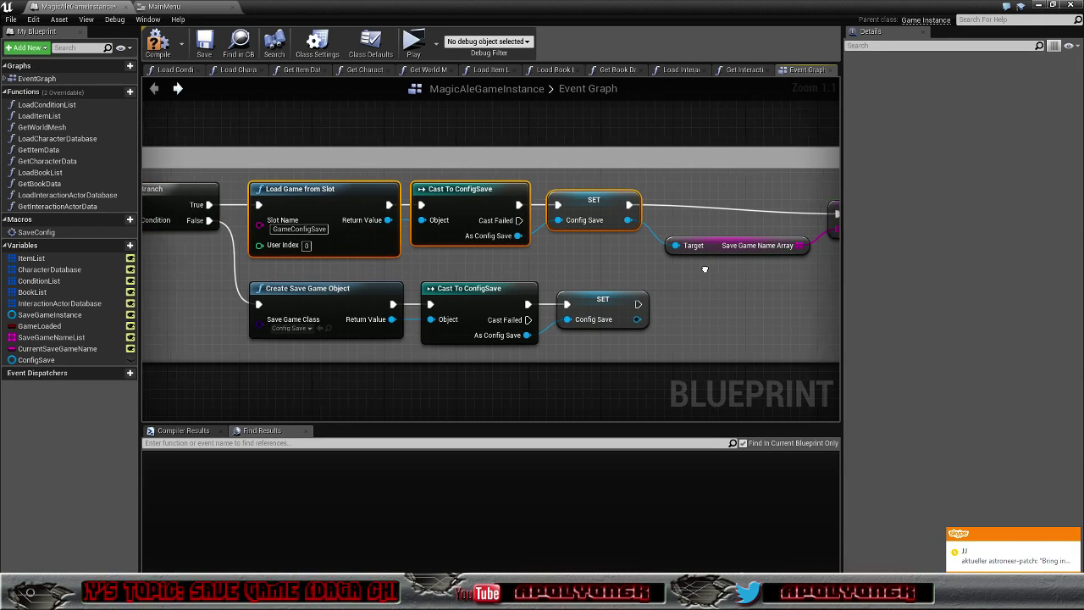
{"action": "right_click_drag", "start_coordinate": [811, 243], "coordinate": [590, 248]}
{"action": "left_click_drag", "start_coordinate": [661, 223], "coordinate": [660, 213]}
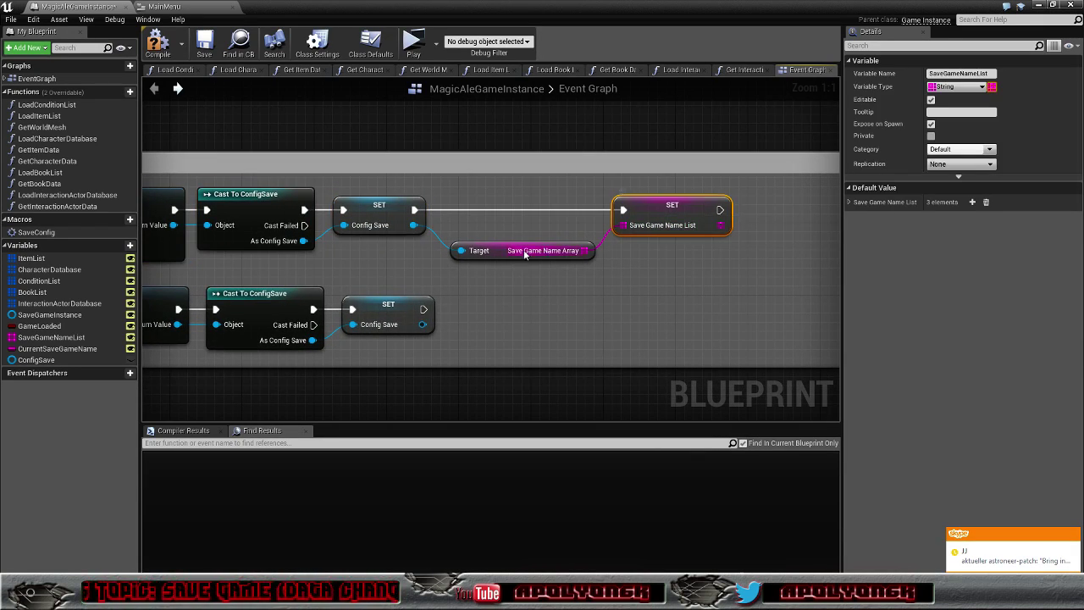
{"action": "left_click_drag", "start_coordinate": [519, 258], "coordinate": [519, 247]}
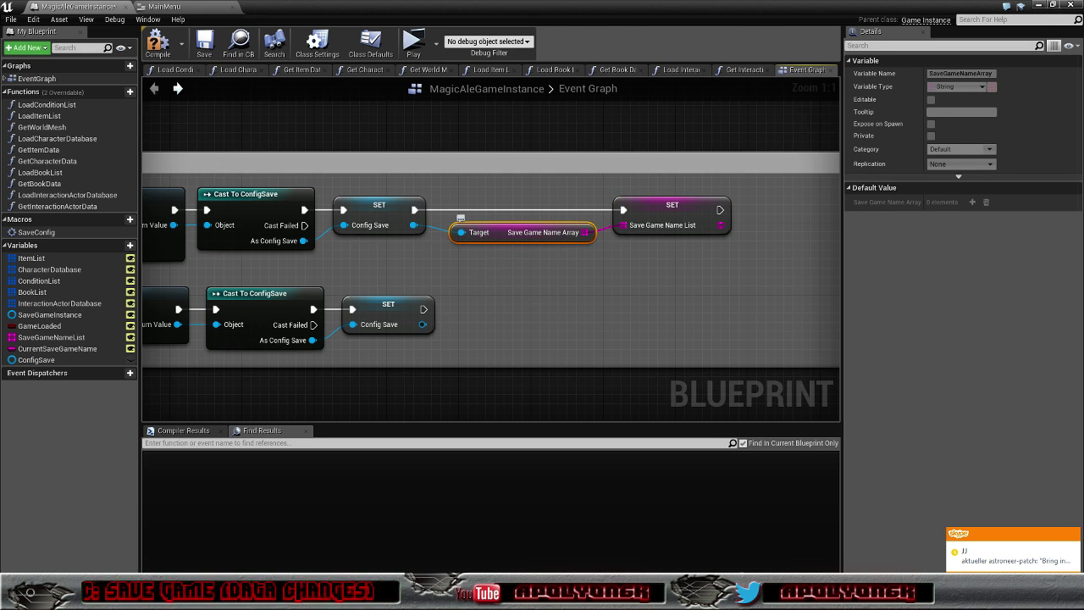
{"action": "mouse_move", "coordinate": [481, 275]}
{"action": "right_mouse_down"}
{"action": "mouse_move", "coordinate": [781, 259]}
{"action": "mouse_move", "coordinate": [805, 269]}
{"action": "right_mouse_up"}
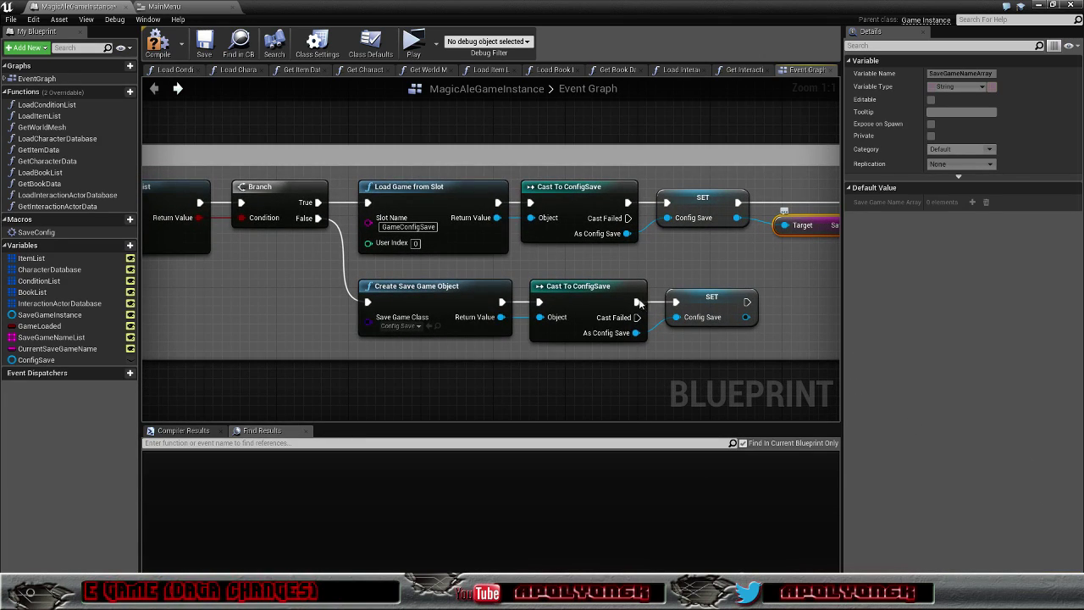
{"action": "right_click_drag", "start_coordinate": [283, 298], "coordinate": [378, 257]}
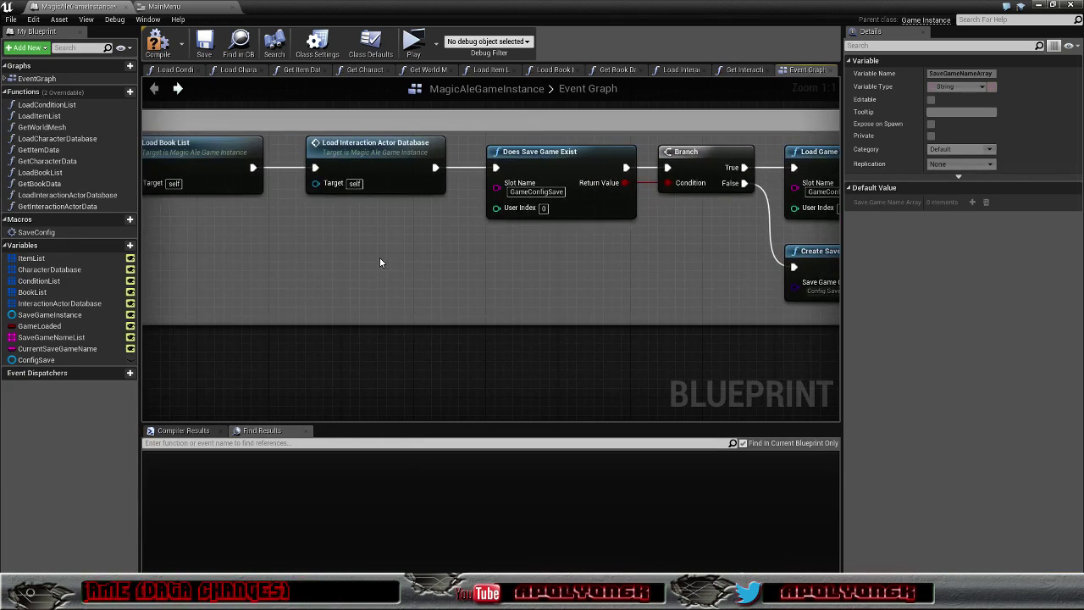
{"action": "scroll", "coordinate": [378, 259], "scroll_direction": "down", "scroll_amount": 4}
{"action": "left_click", "coordinate": [159, 44]}
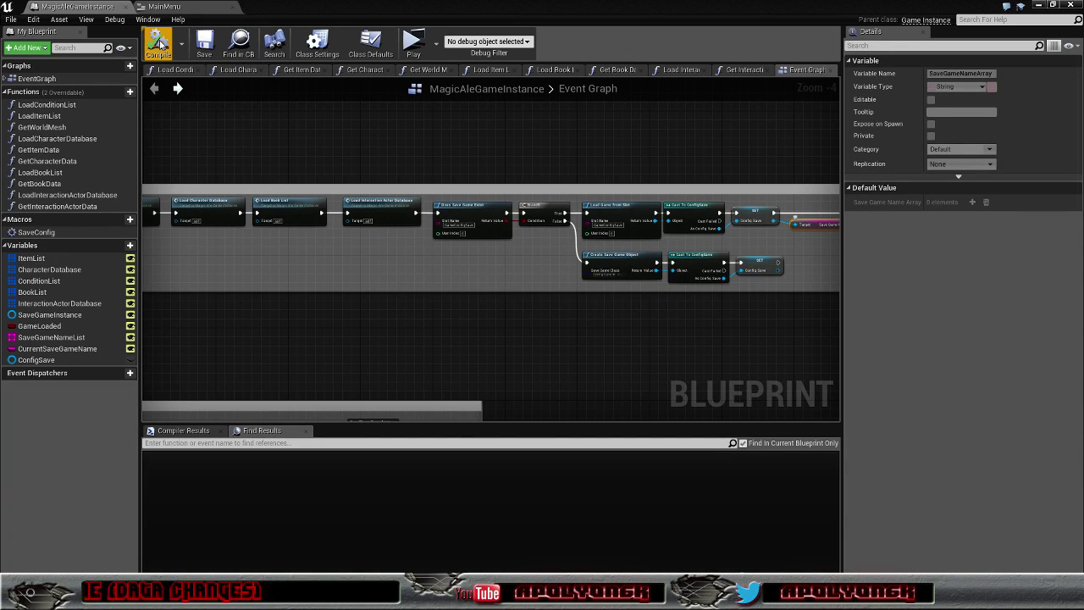
{"action": "left_click", "coordinate": [412, 42]}
{"action": "left_click", "coordinate": [518, 320]}
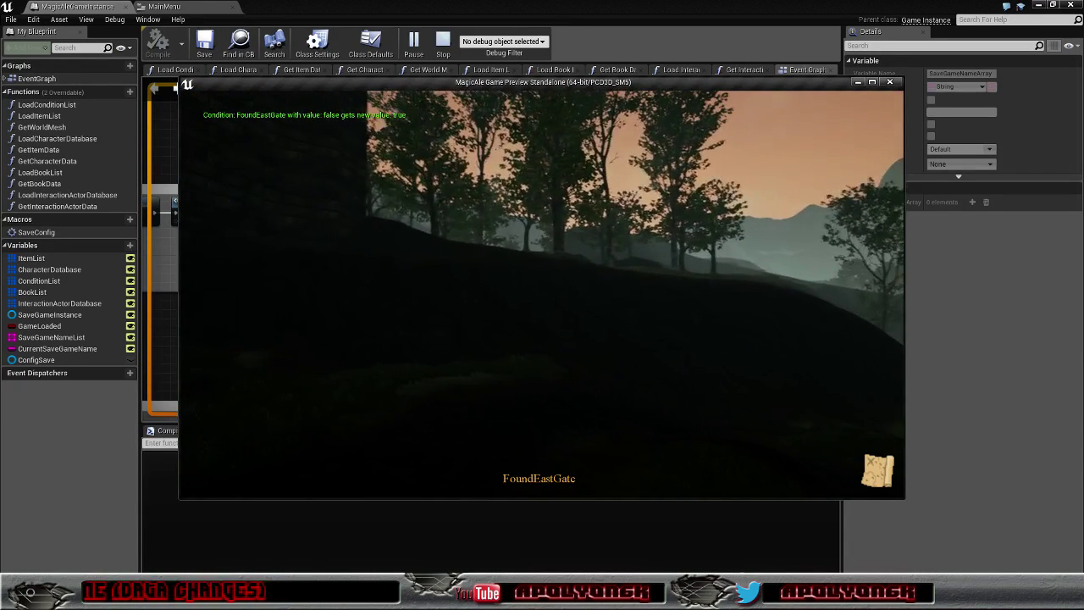
{"action": "key", "text": "j"}
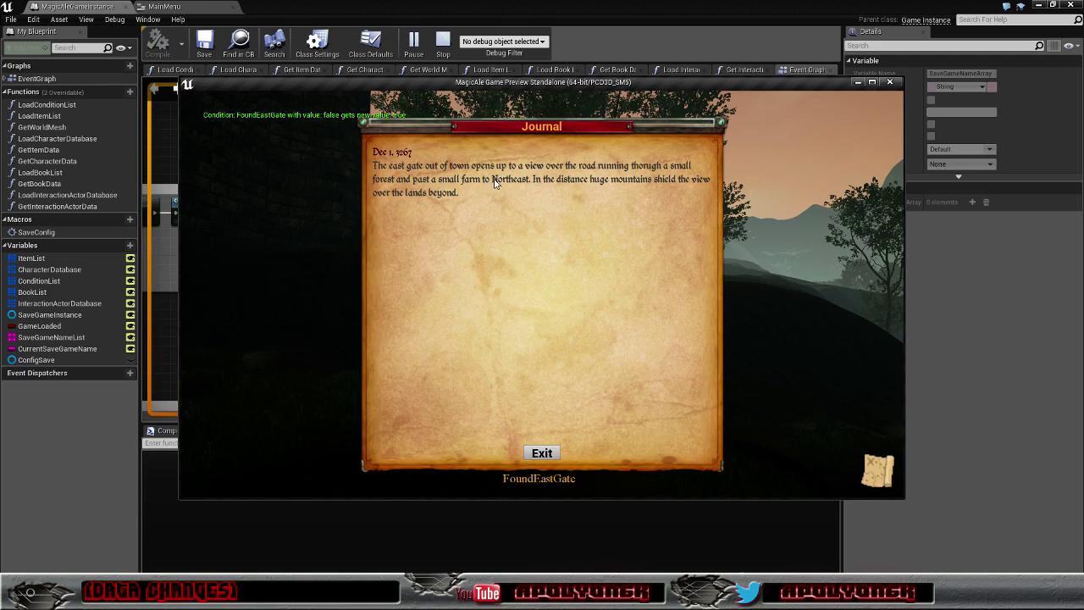
{"action": "left_click", "coordinate": [542, 453]}
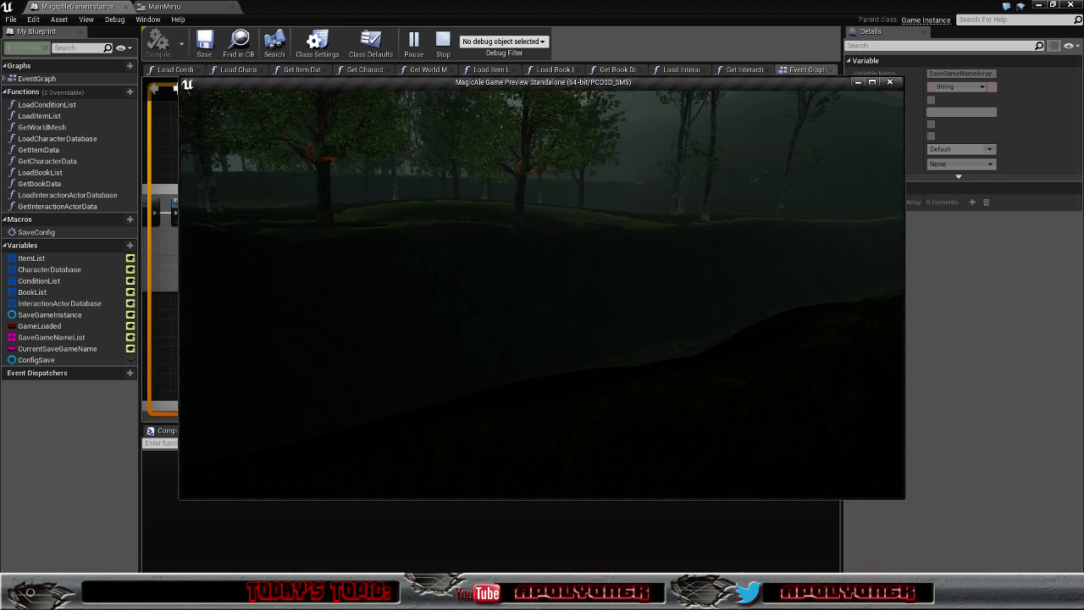
{"action": "key", "text": "Escape"}
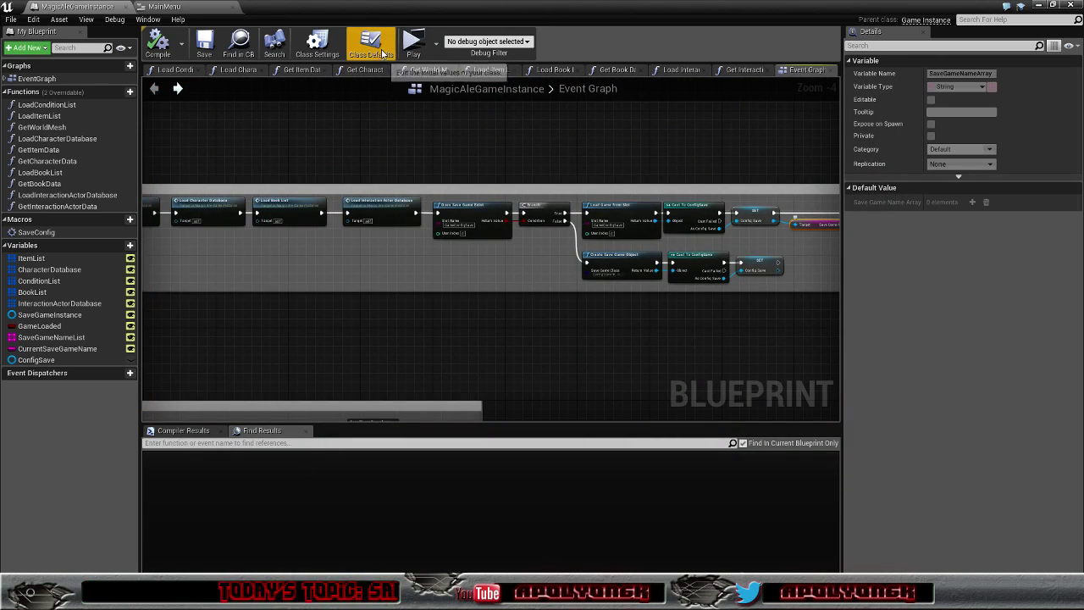
- Launch the preview and open the save-slot list showing TestPlayer, TestSlot and None
{"action": "left_click", "coordinate": [413, 42]}
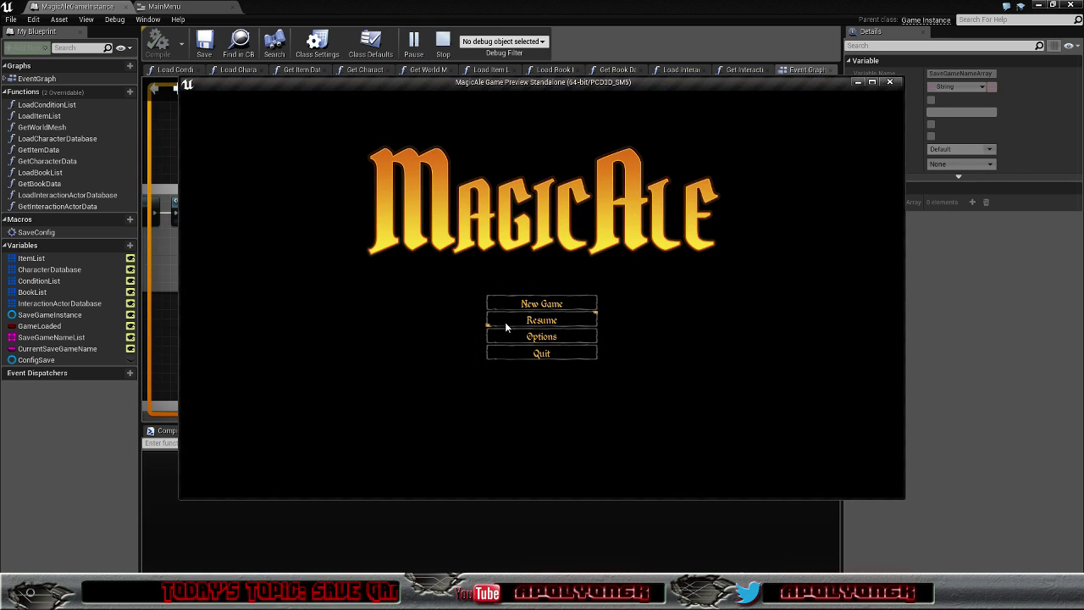
{"action": "left_click", "coordinate": [505, 323]}
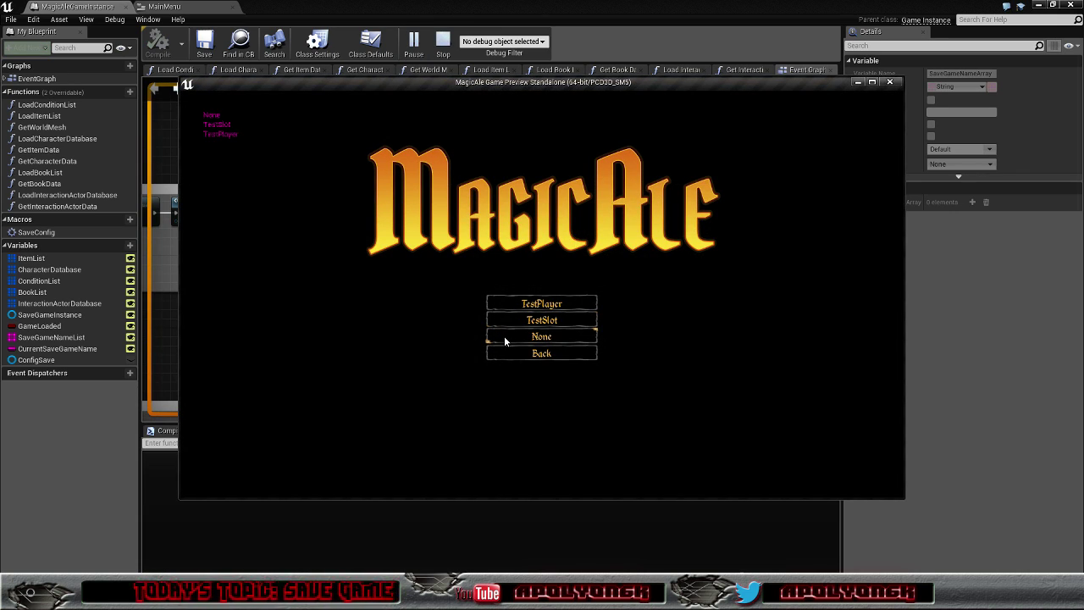
{"action": "left_click", "coordinate": [505, 338]}
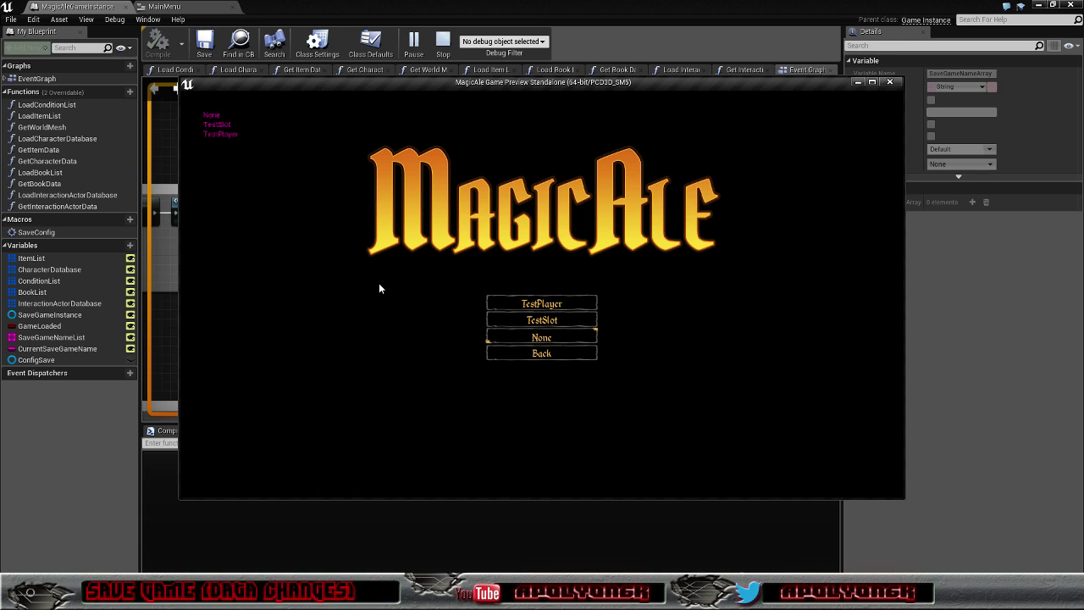
- Load the save slot, walk through the village, and open then close the Journal
{"action": "left_click", "coordinate": [471, 336]}
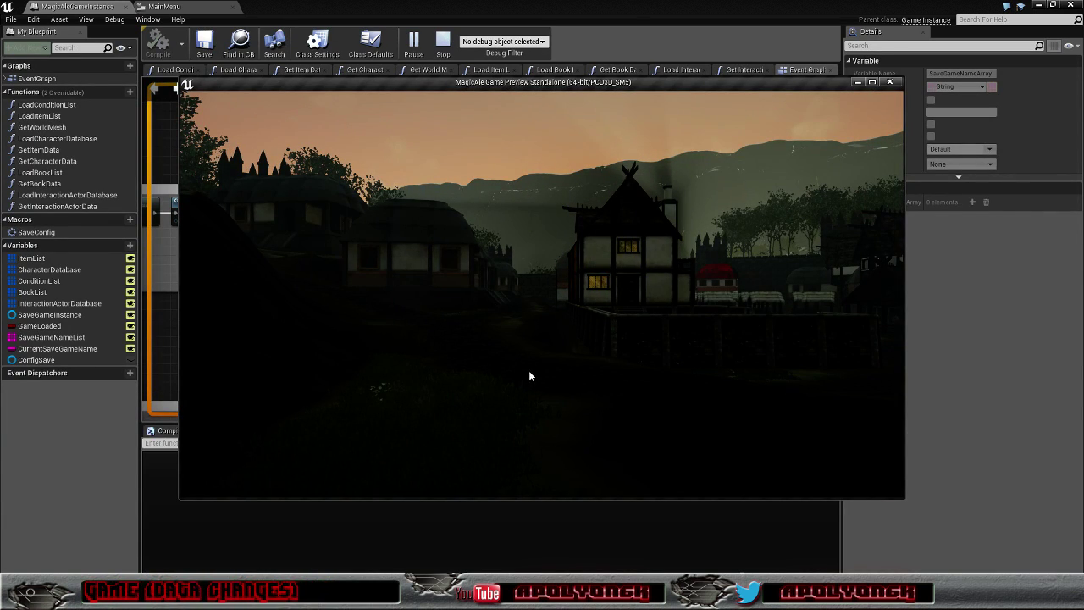
{"action": "left_click_drag", "start_coordinate": [513, 376], "coordinate": [678, 381]}
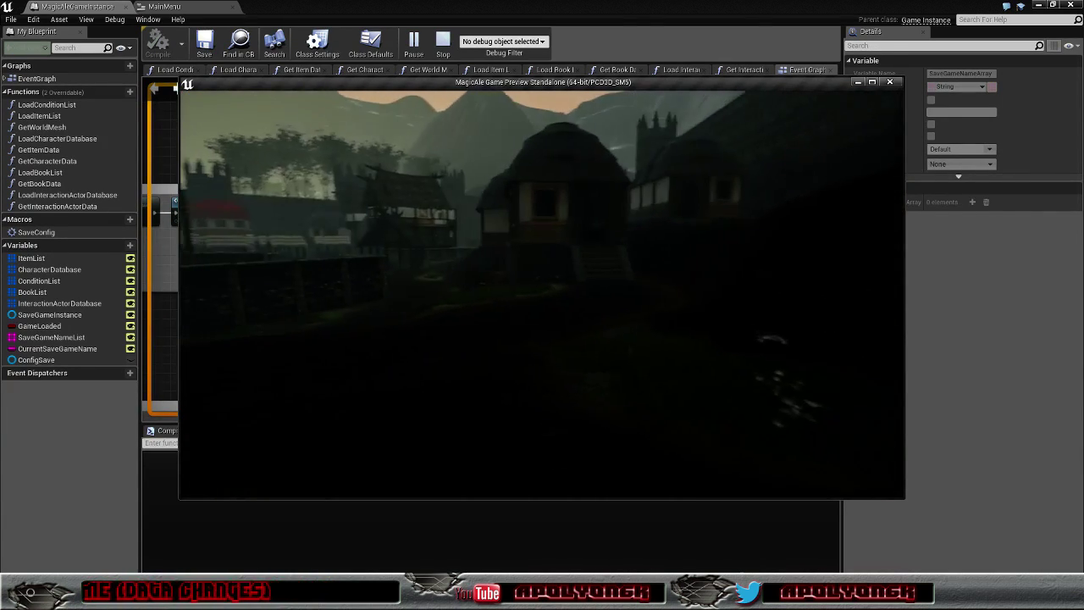
{"action": "key", "text": "w"}
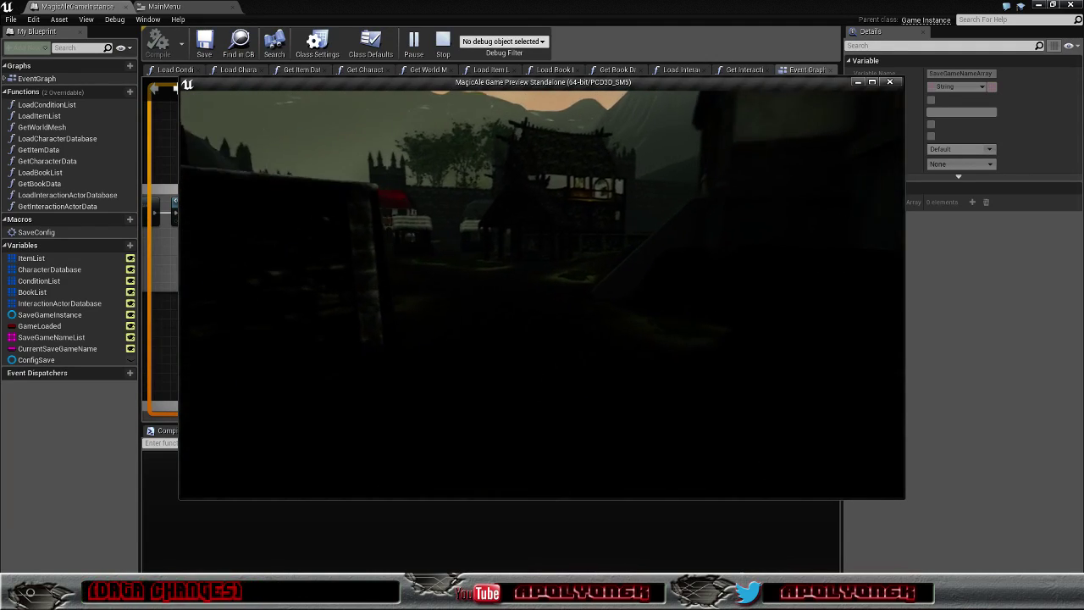
{"action": "key", "text": "j"}
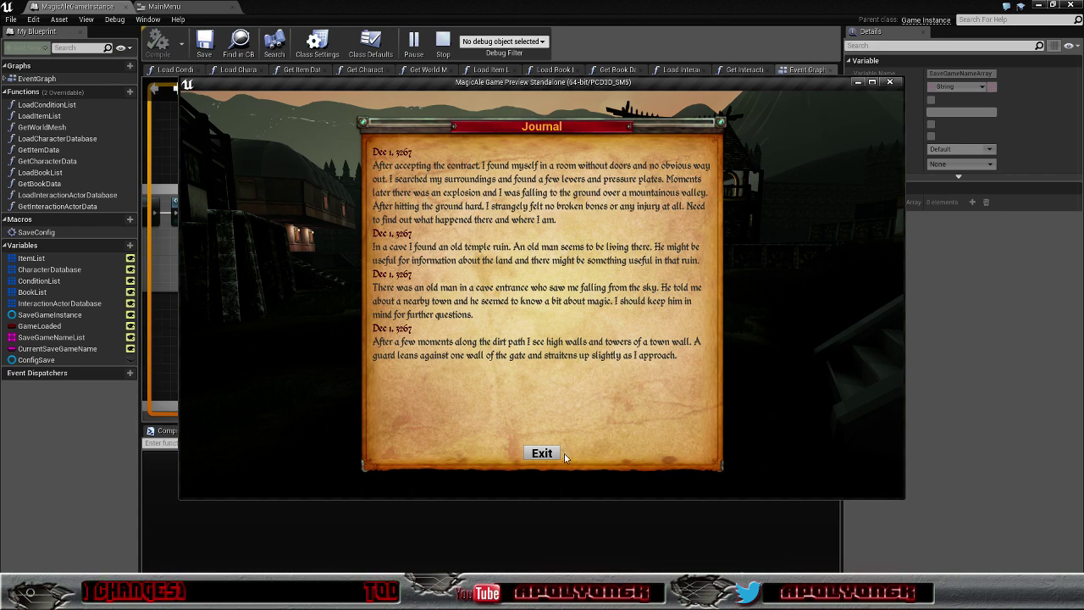
{"action": "left_click", "coordinate": [529, 454]}
- Check the Teleport Crystal's name and description under Keys in the inventory, then exit
{"action": "key", "text": "i"}
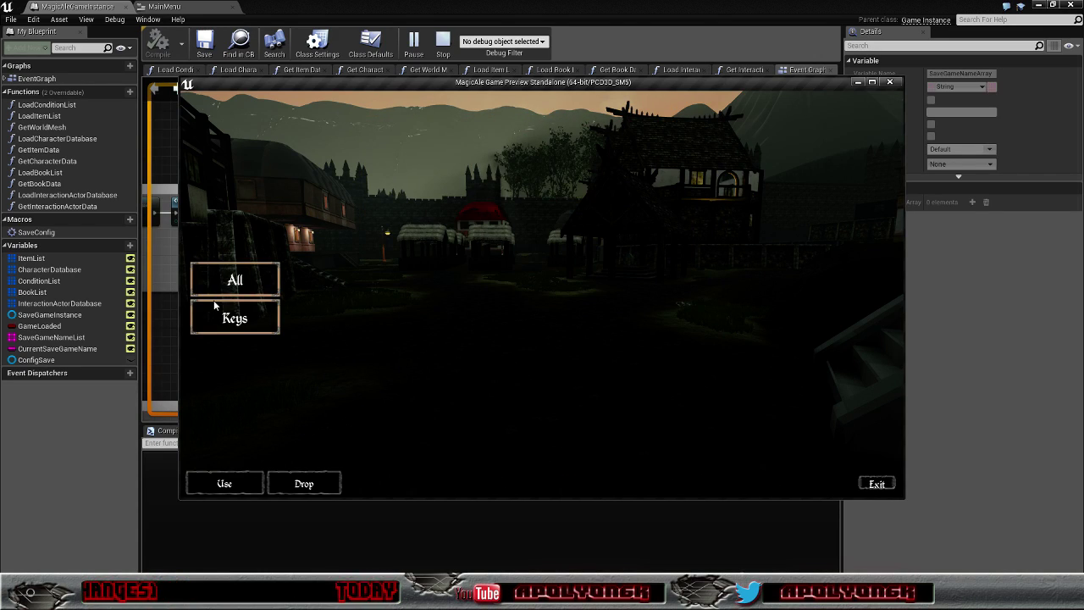
{"action": "left_click", "coordinate": [241, 319]}
{"action": "left_click", "coordinate": [355, 276]}
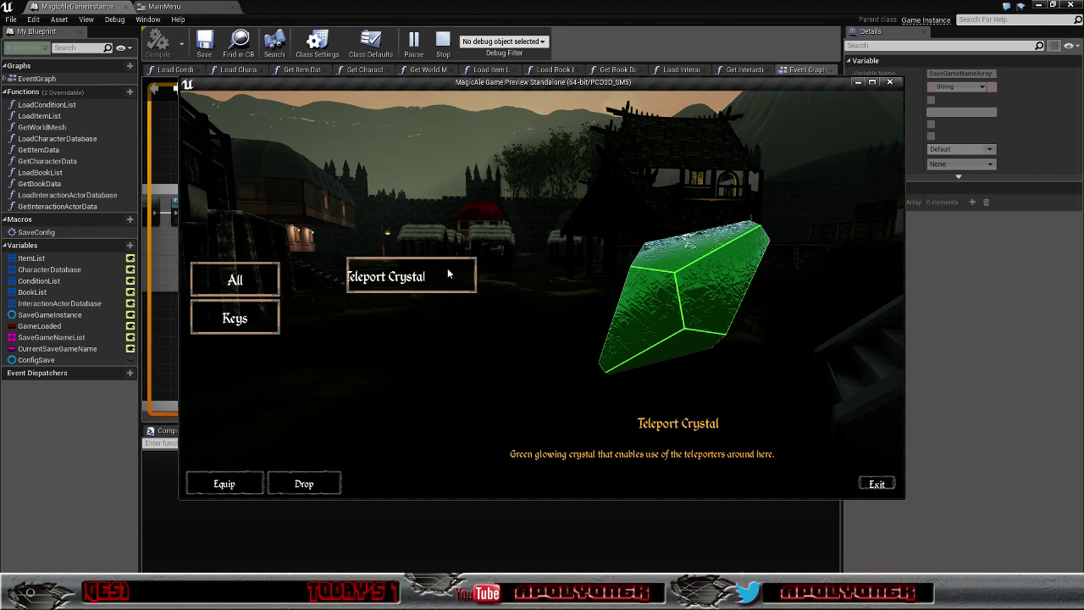
{"action": "left_click", "coordinate": [875, 484]}
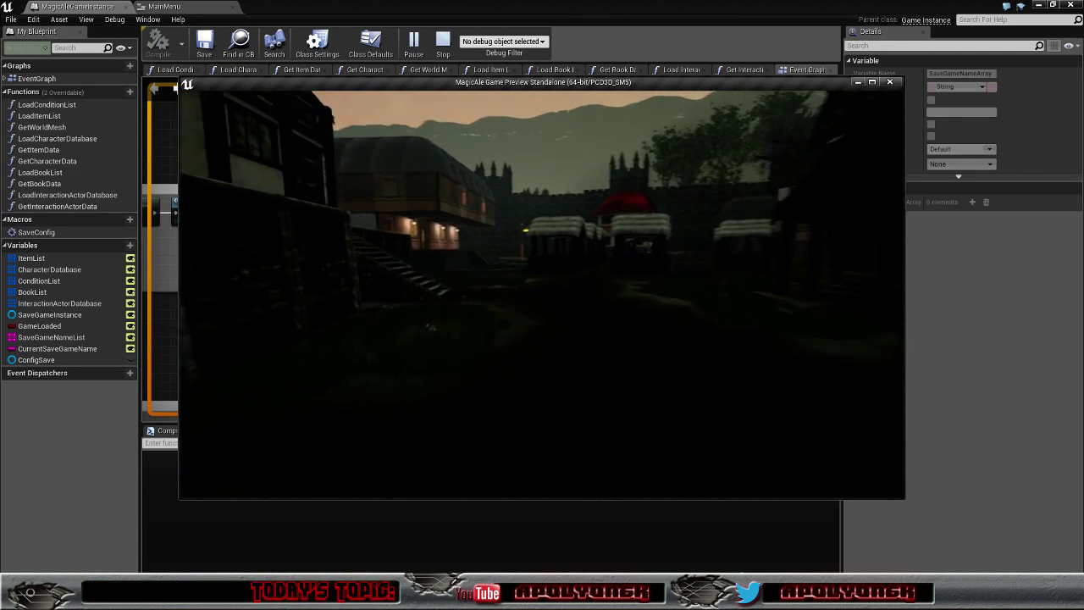
- Walk through the village, archway and forest trench, then stop the play test with Esc
{"action": "key", "text": "w"}
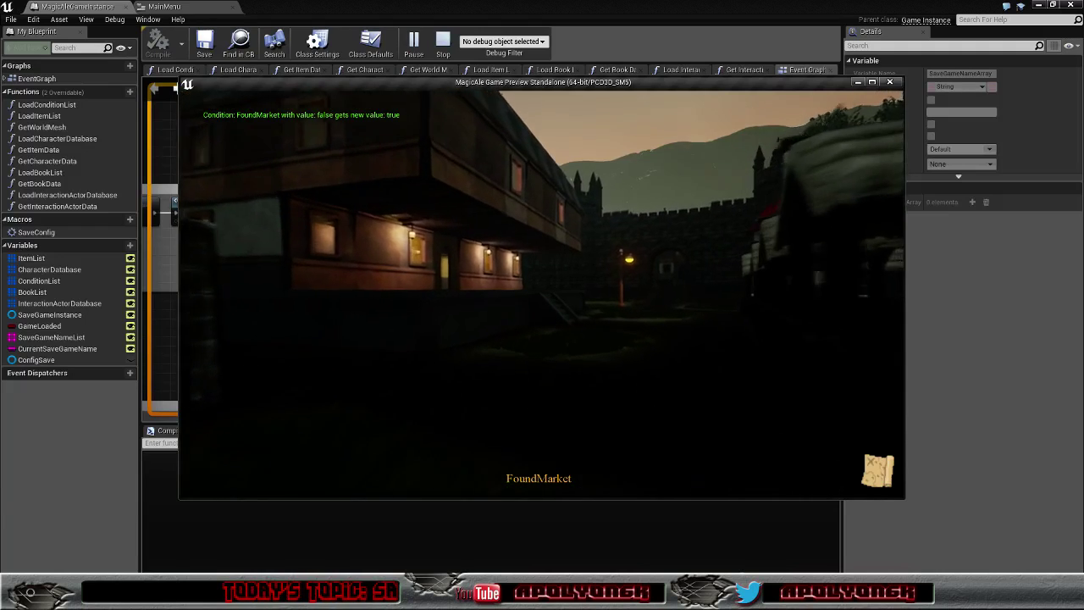
{"action": "key", "text": "w"}
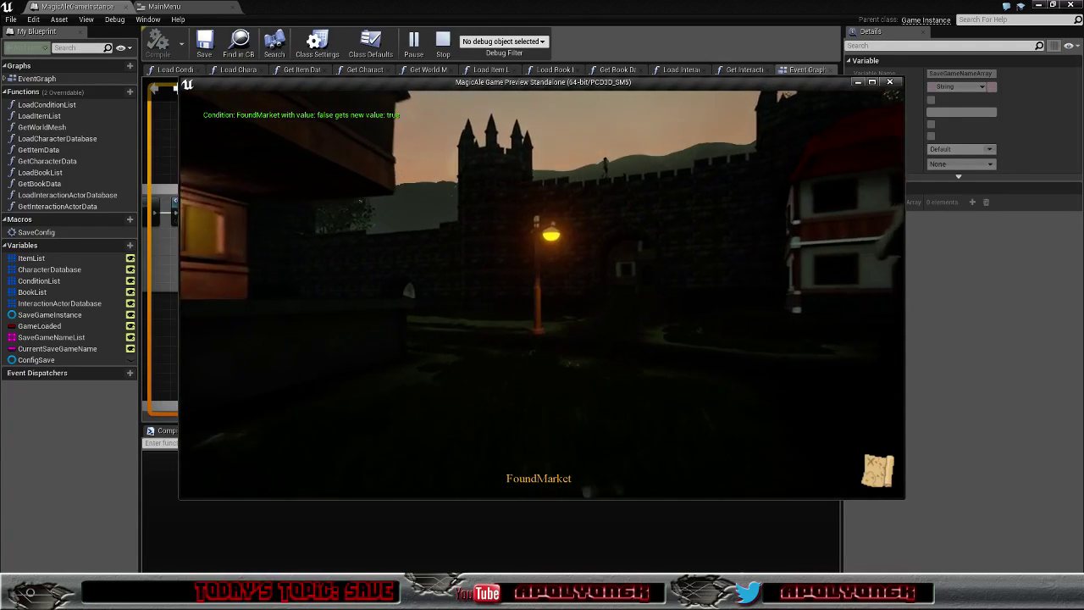
{"action": "key", "text": "w"}
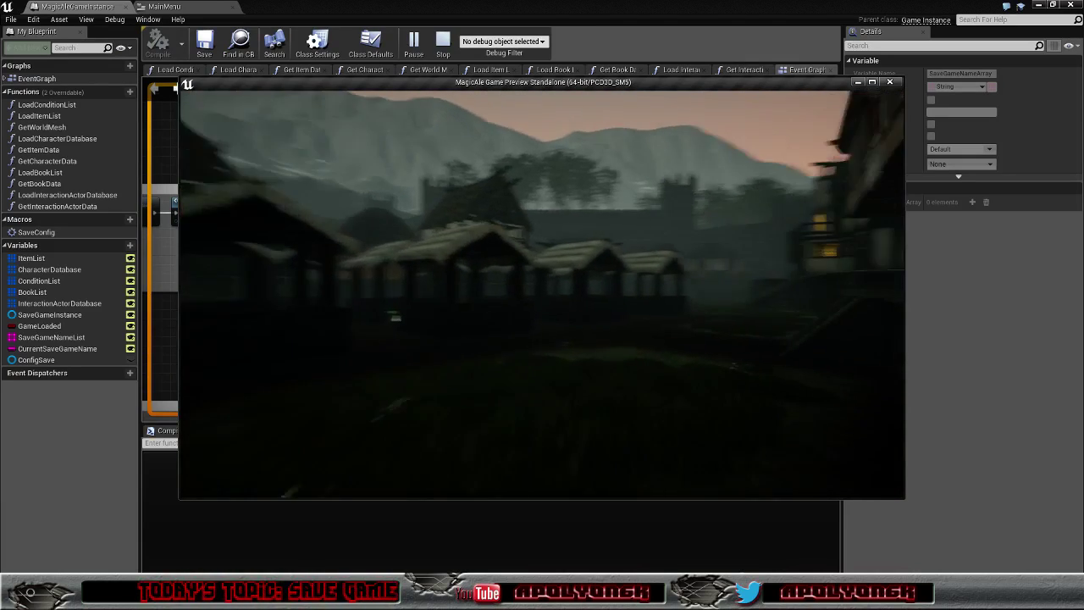
{"action": "key", "text": "w"}
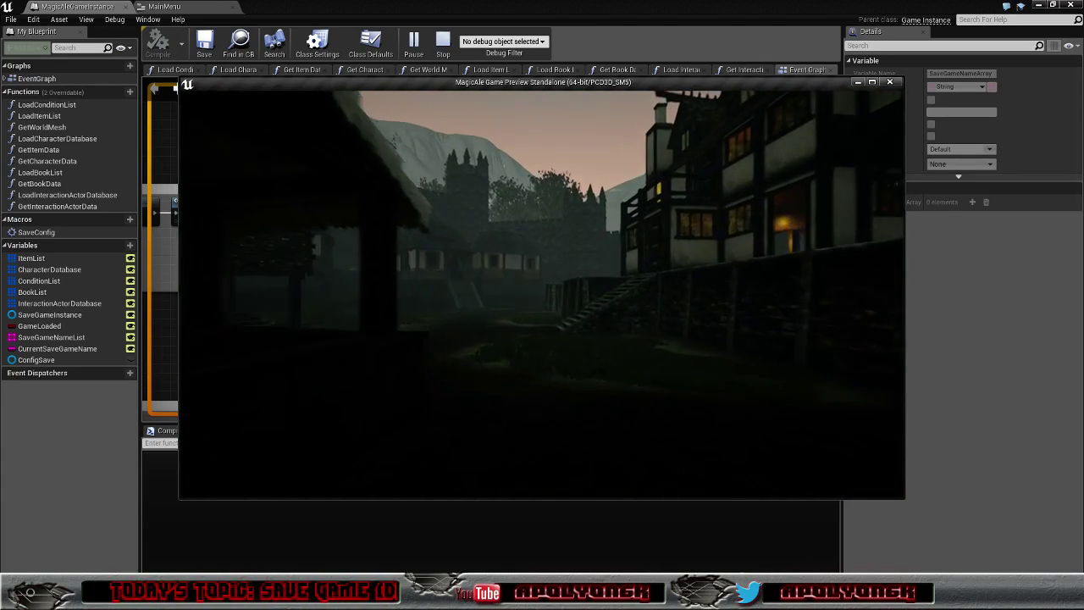
{"action": "key", "text": "w"}
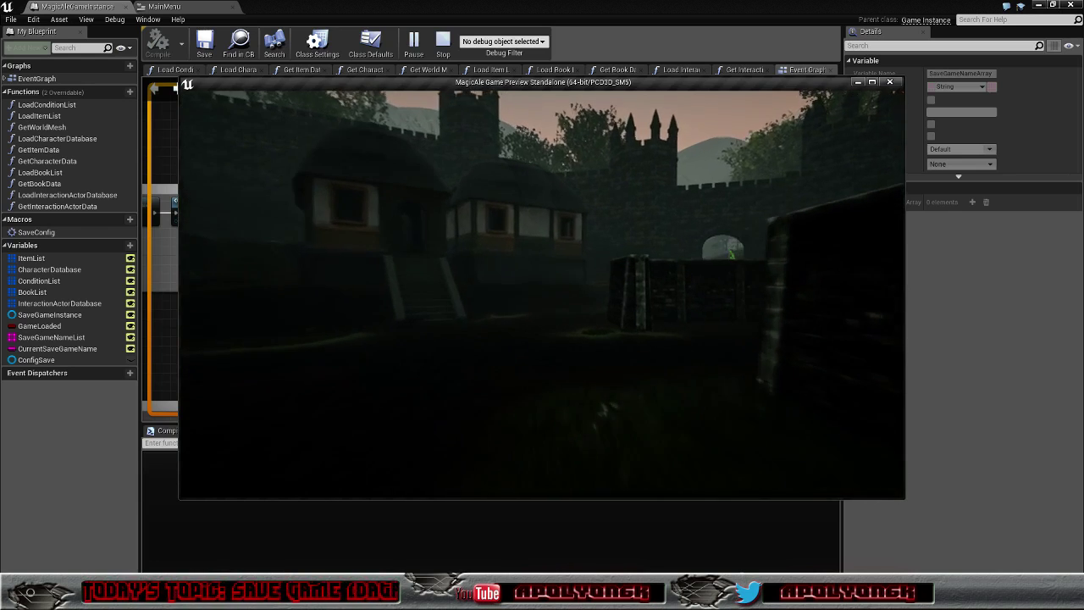
{"action": "key", "text": "w"}
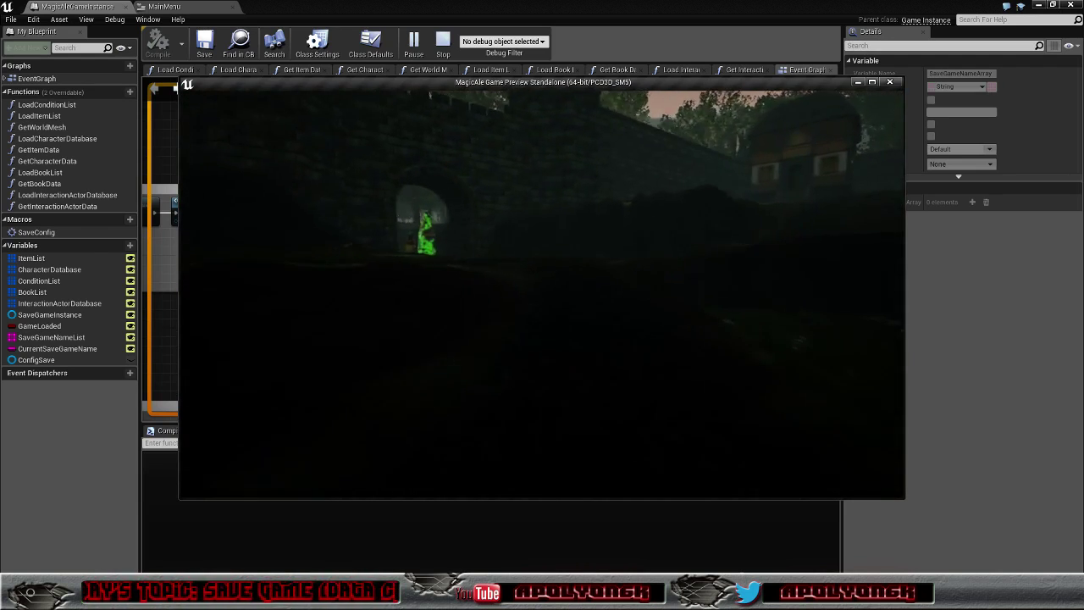
{"action": "key", "text": "w"}
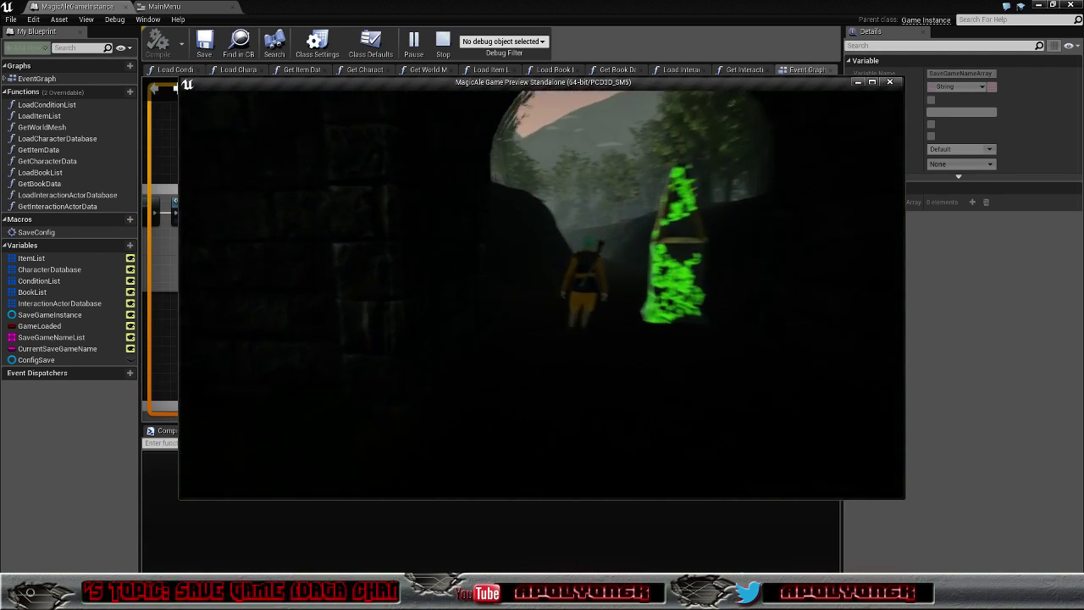
{"action": "key", "text": "w"}
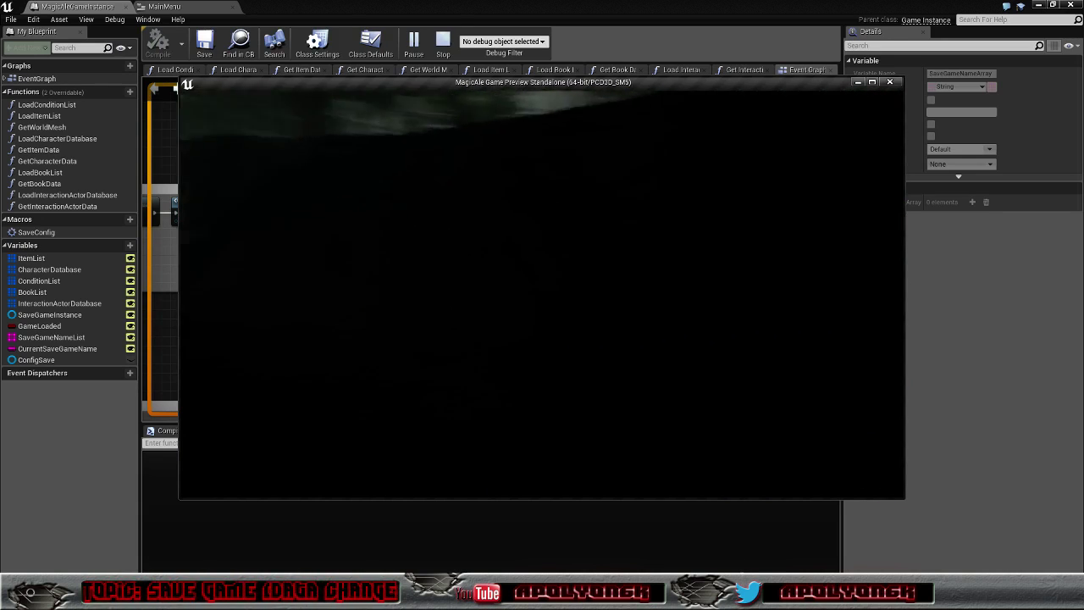
{"action": "key", "text": "w"}
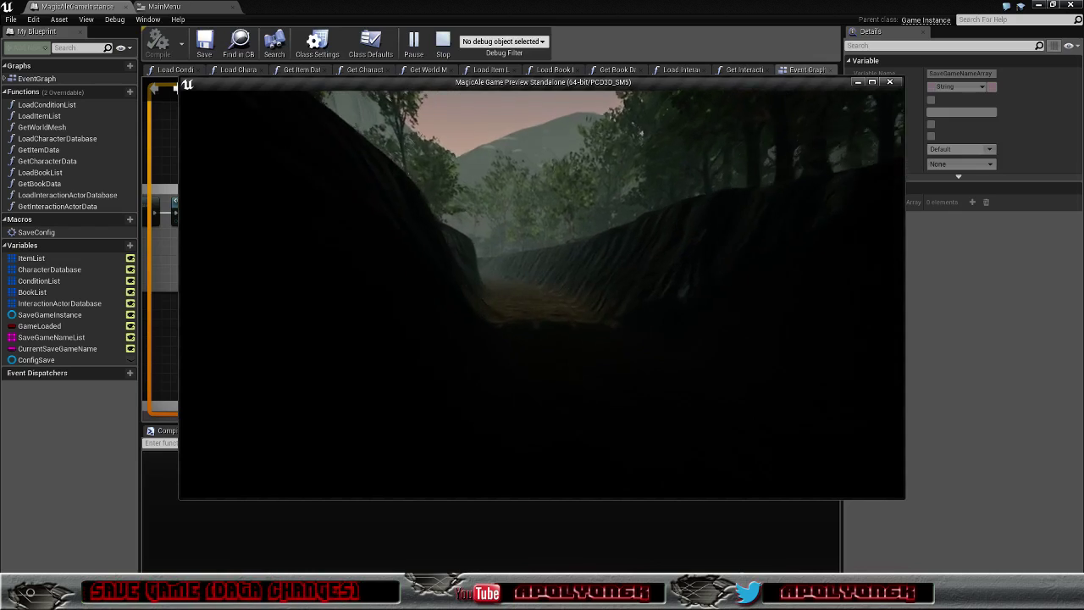
{"action": "key", "text": "w"}
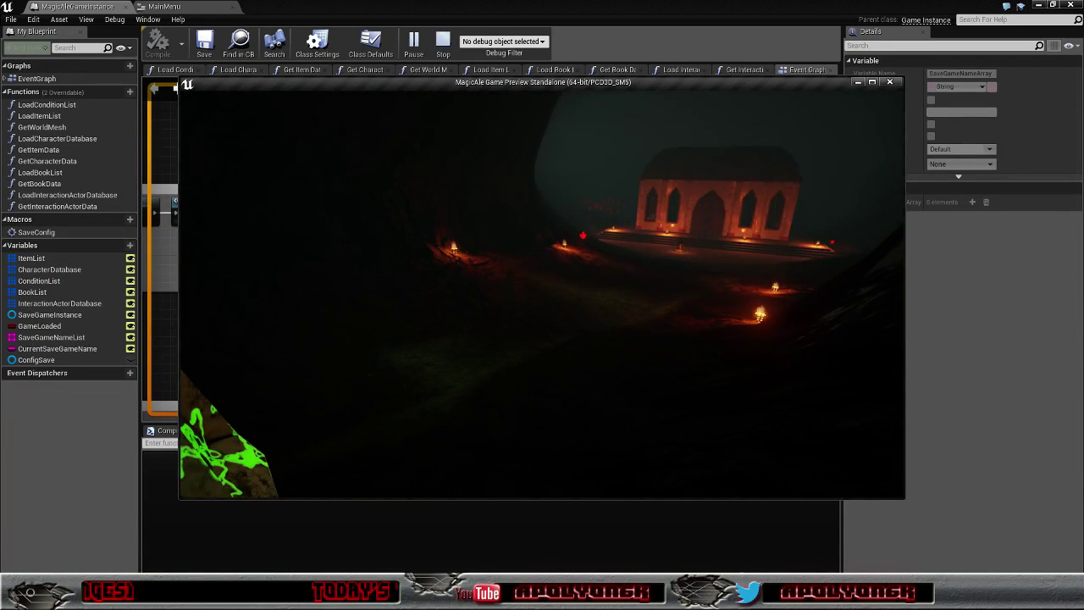
{"action": "key", "text": "Escape"}
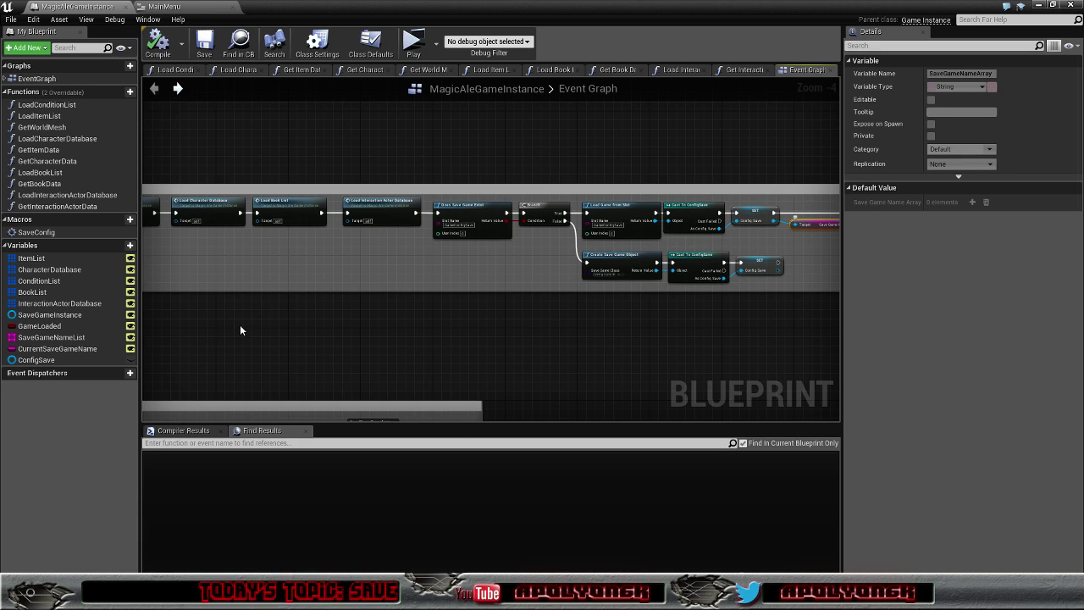
- Delete the TestSlot and None entries from SaveGameNameList's default value, leaving TestPlayer
{"action": "left_click", "coordinate": [51, 337]}
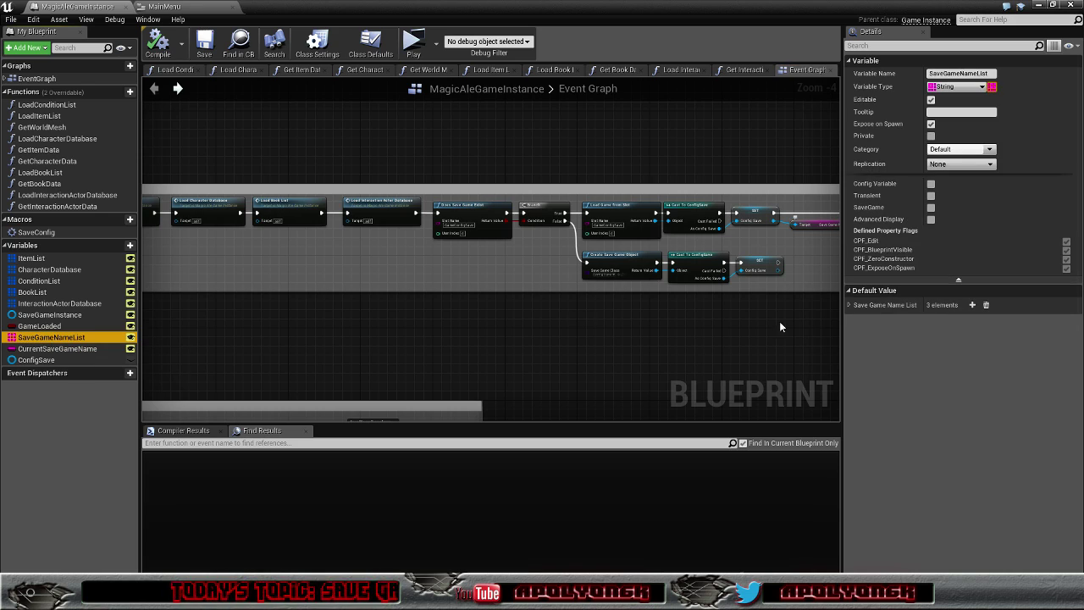
{"action": "left_click", "coordinate": [848, 305]}
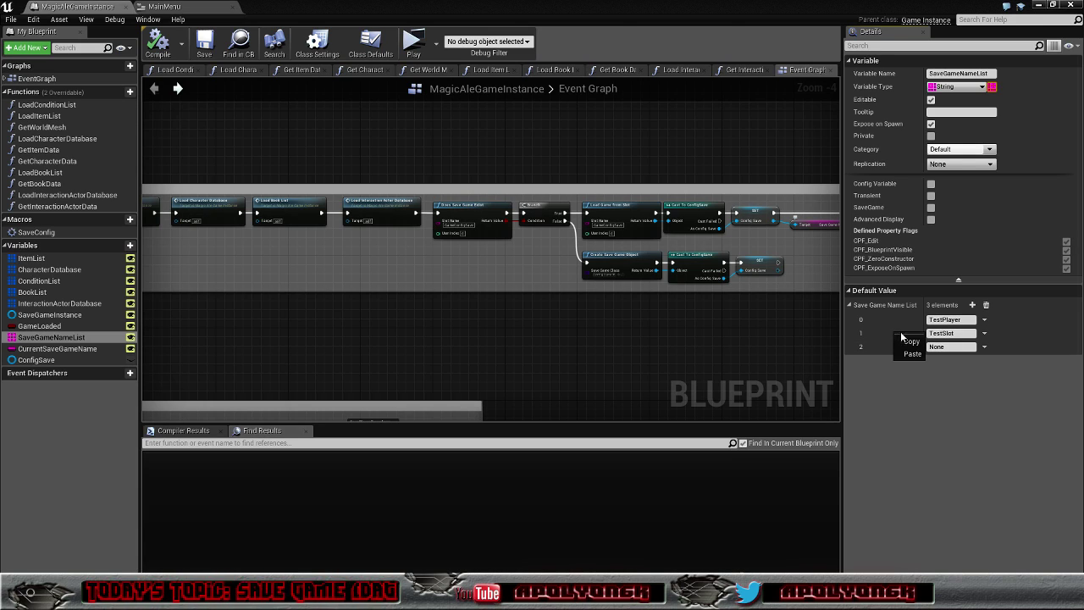
{"action": "left_click", "coordinate": [985, 334]}
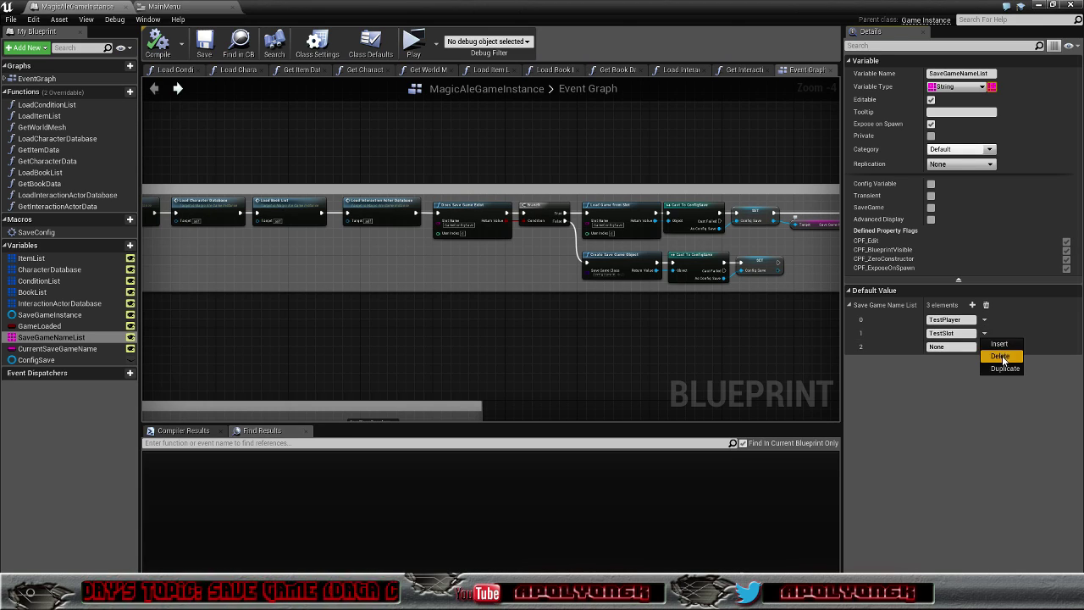
{"action": "left_click", "coordinate": [1002, 356]}
{"action": "left_click", "coordinate": [985, 333]}
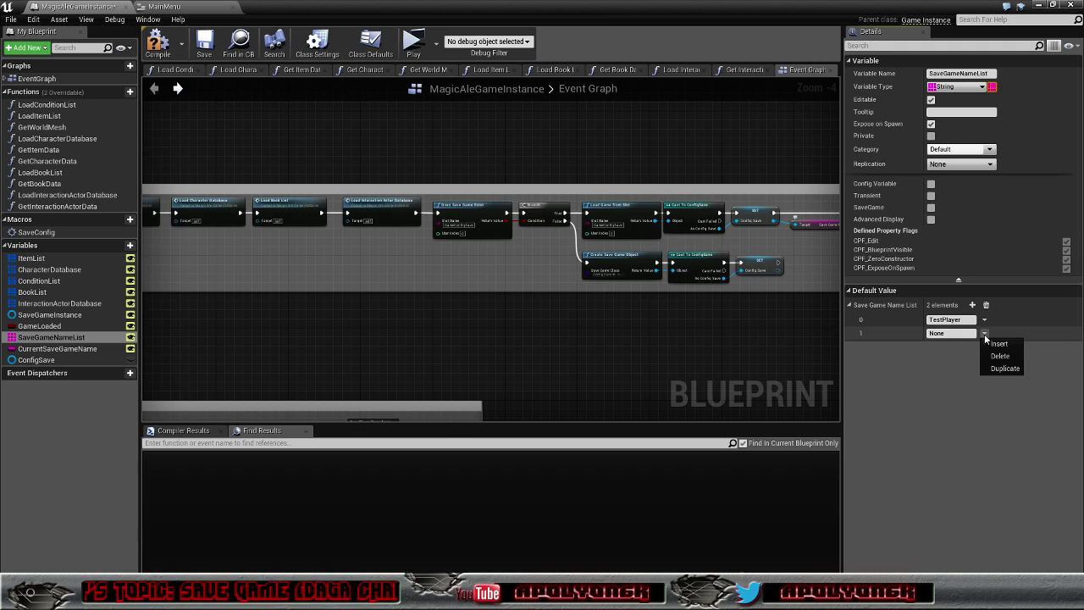
{"action": "left_click", "coordinate": [1000, 356]}
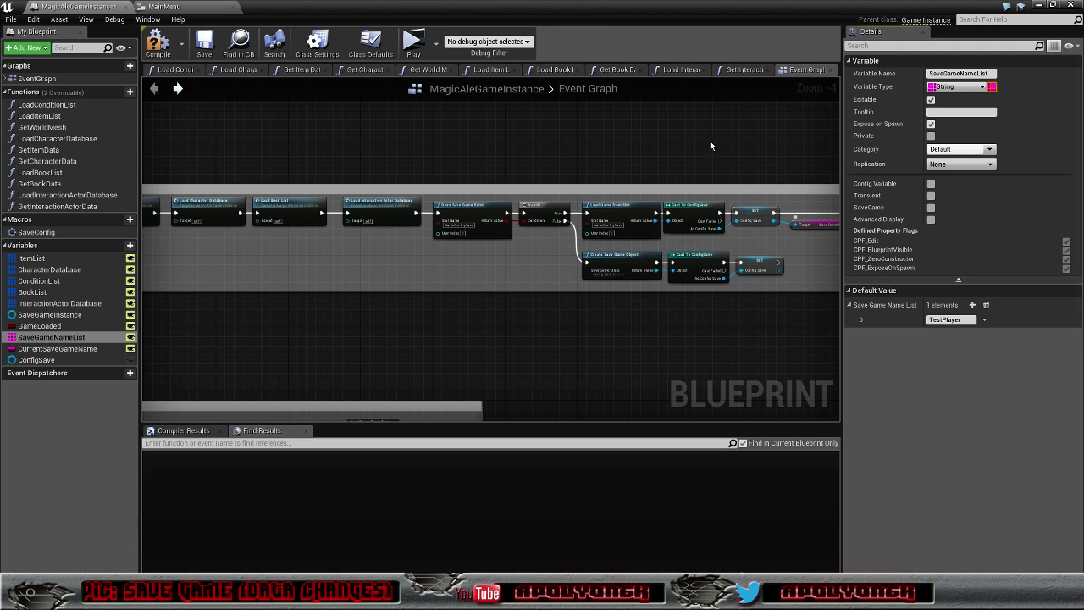
- Compile MagicAleGameInstance and pan the event graph to the Initialize Game nodes
{"action": "right_click_drag", "start_coordinate": [695, 138], "coordinate": [601, 147]}
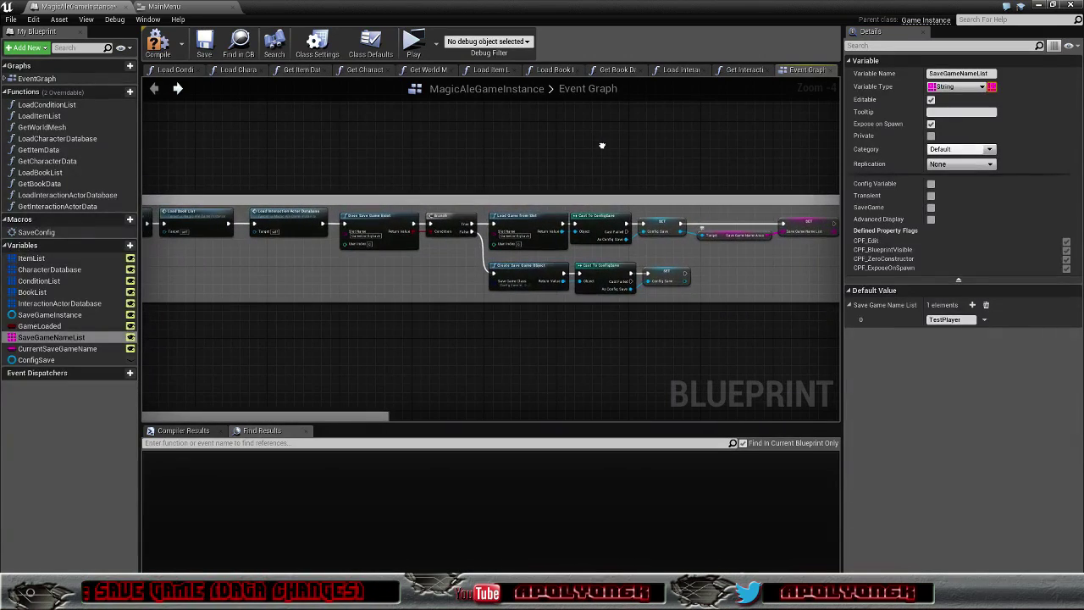
{"action": "left_click", "coordinate": [158, 43]}
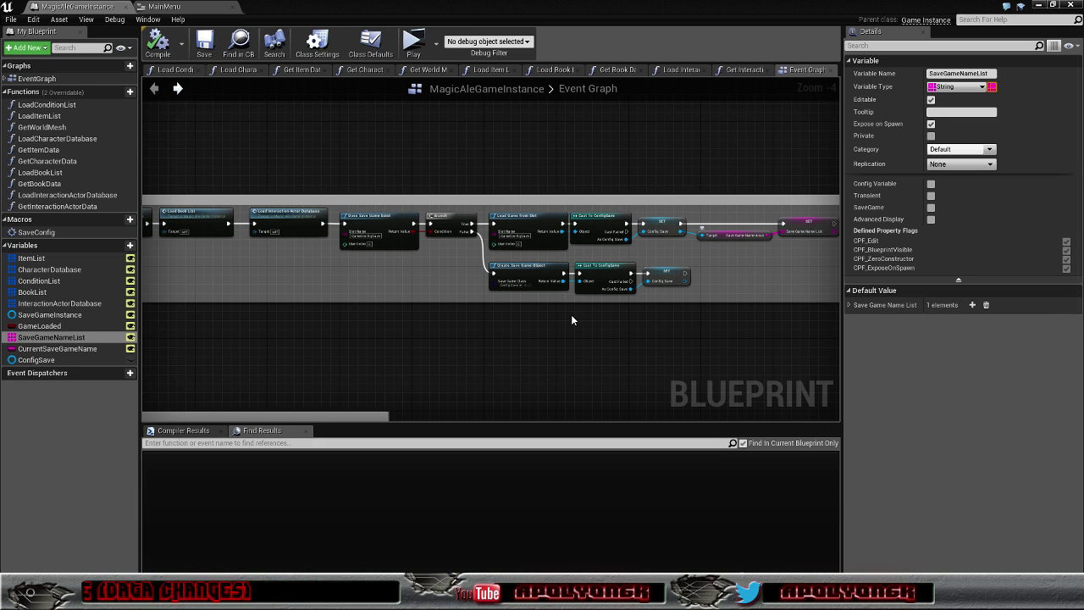
{"action": "mouse_move", "coordinate": [439, 363]}
{"action": "right_mouse_down"}
{"action": "mouse_move", "coordinate": [310, 334]}
{"action": "mouse_move", "coordinate": [795, 315]}
{"action": "mouse_move", "coordinate": [786, 181]}
{"action": "right_mouse_up"}
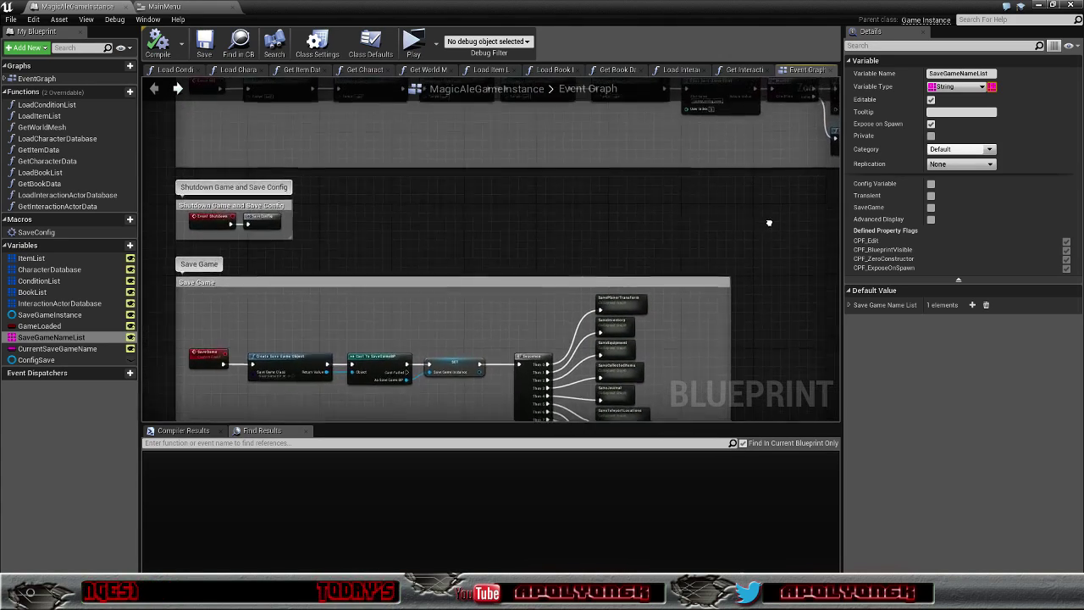
{"action": "right_click_drag", "start_coordinate": [786, 181], "coordinate": [775, 263]}
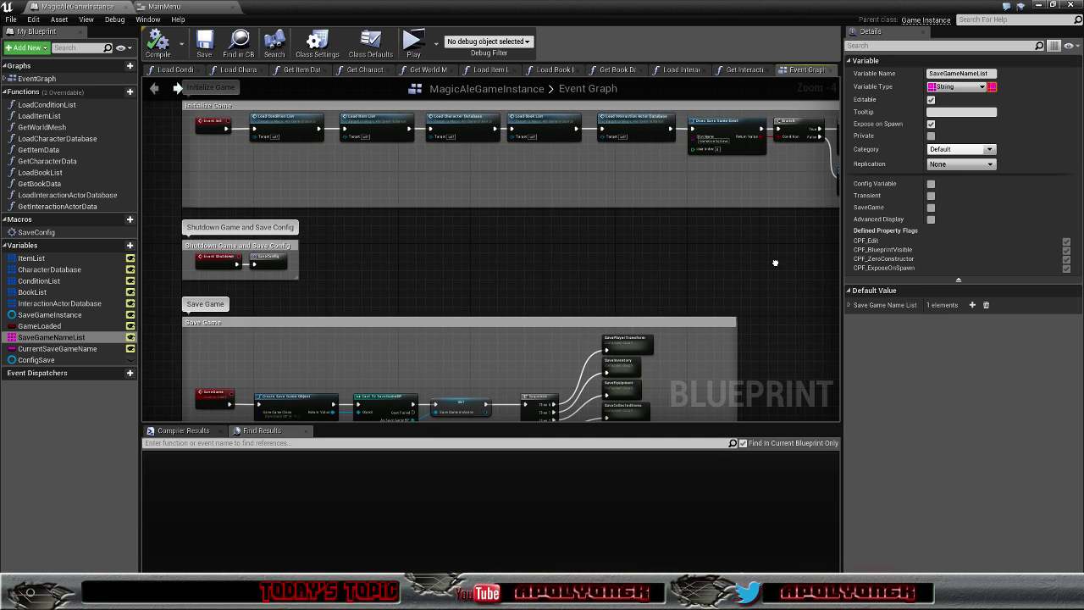
- Open the Save Config function from its Event Graph node and move the Inputs node up slightly
{"action": "double_click", "coordinate": [270, 261]}
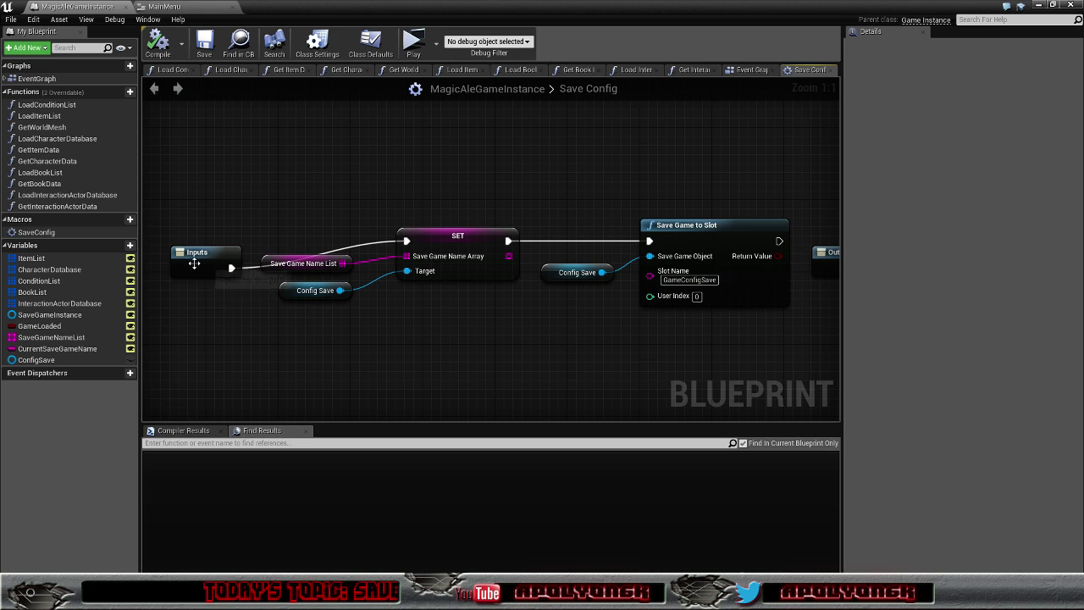
{"action": "left_click_drag", "start_coordinate": [200, 251], "coordinate": [199, 224]}
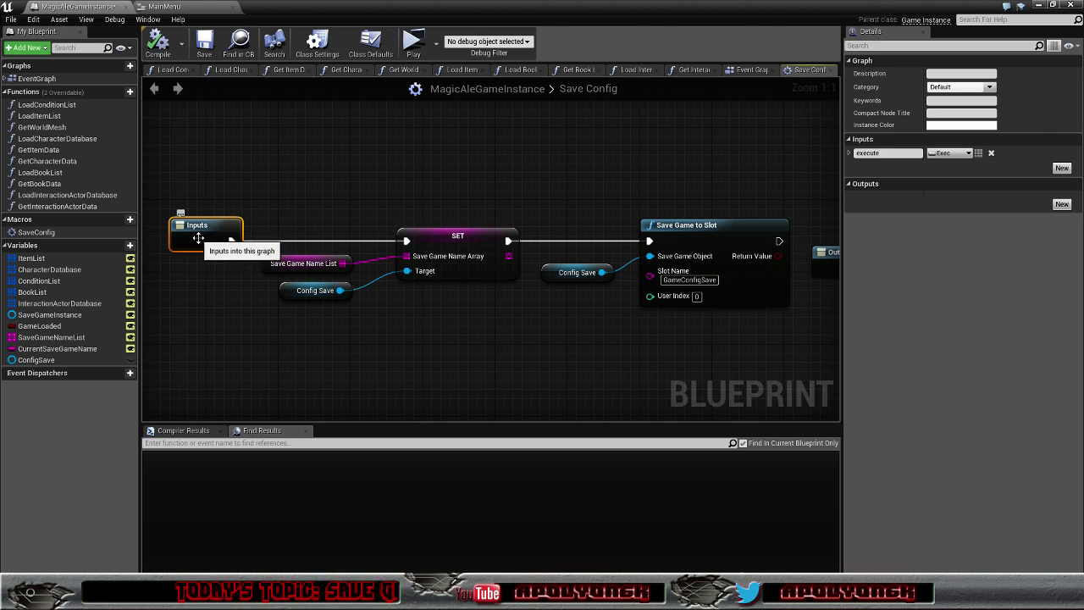
{"action": "mouse_move", "coordinate": [439, 310]}
{"action": "right_mouse_down"}
{"action": "mouse_move", "coordinate": [365, 300]}
{"action": "mouse_move", "coordinate": [421, 305]}
{"action": "right_mouse_up"}
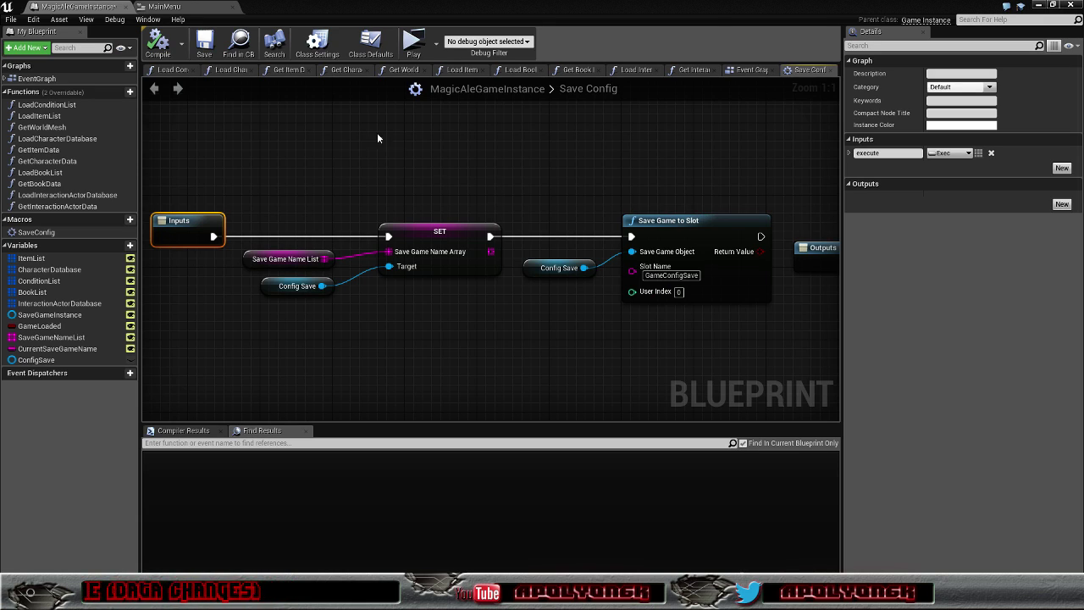
- Launch the game preview, choose Resume and load the only listed slot, TestPlayer
{"action": "left_click", "coordinate": [414, 45]}
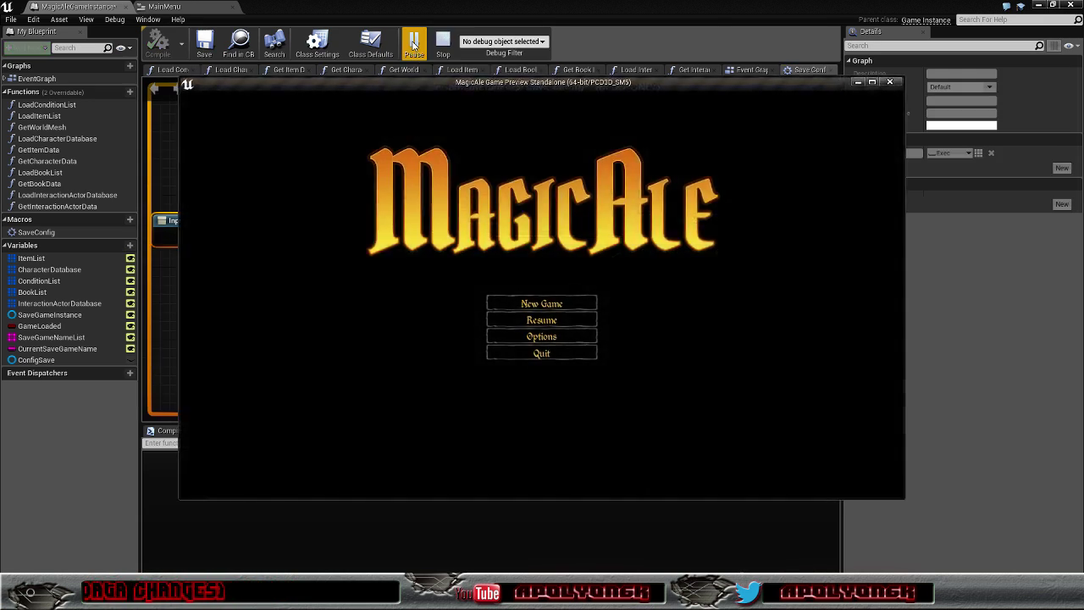
{"action": "left_click", "coordinate": [561, 320]}
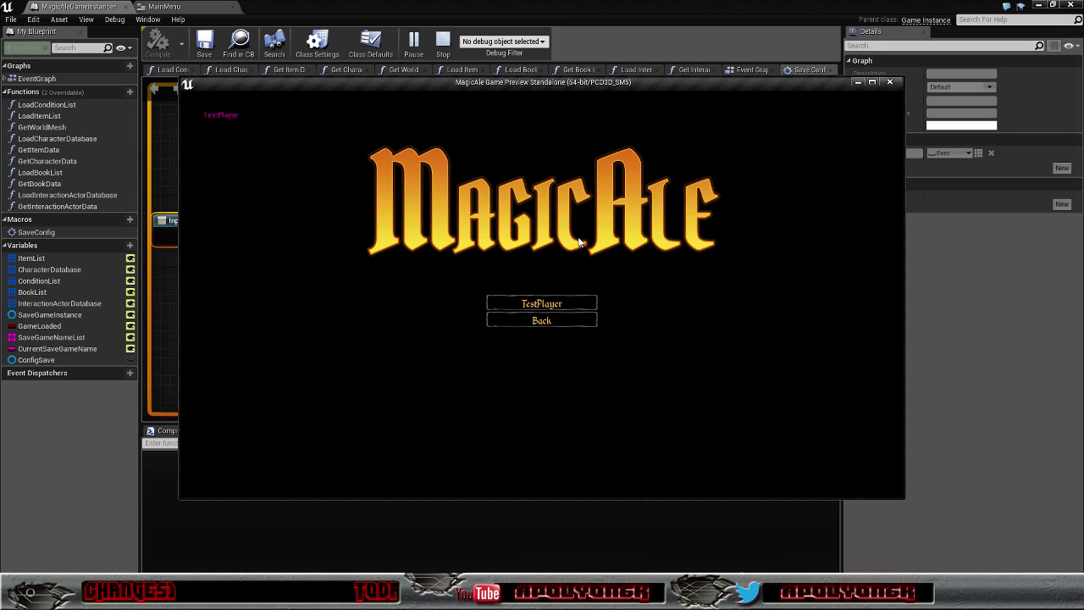
{"action": "left_click", "coordinate": [551, 308]}
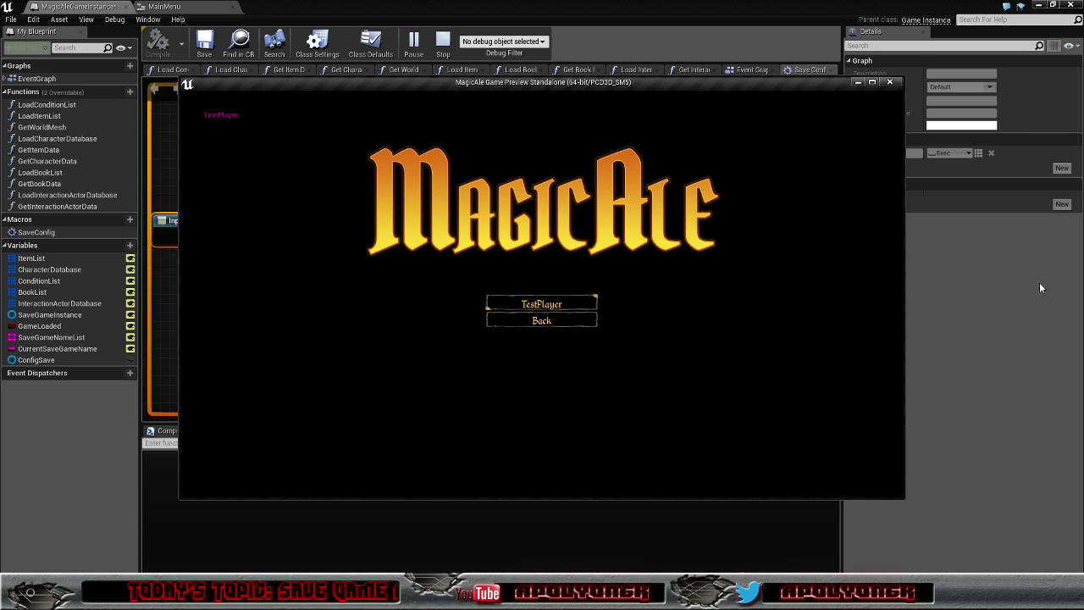
{"action": "left_click_drag", "start_coordinate": [1083, 136], "coordinate": [489, 168]}
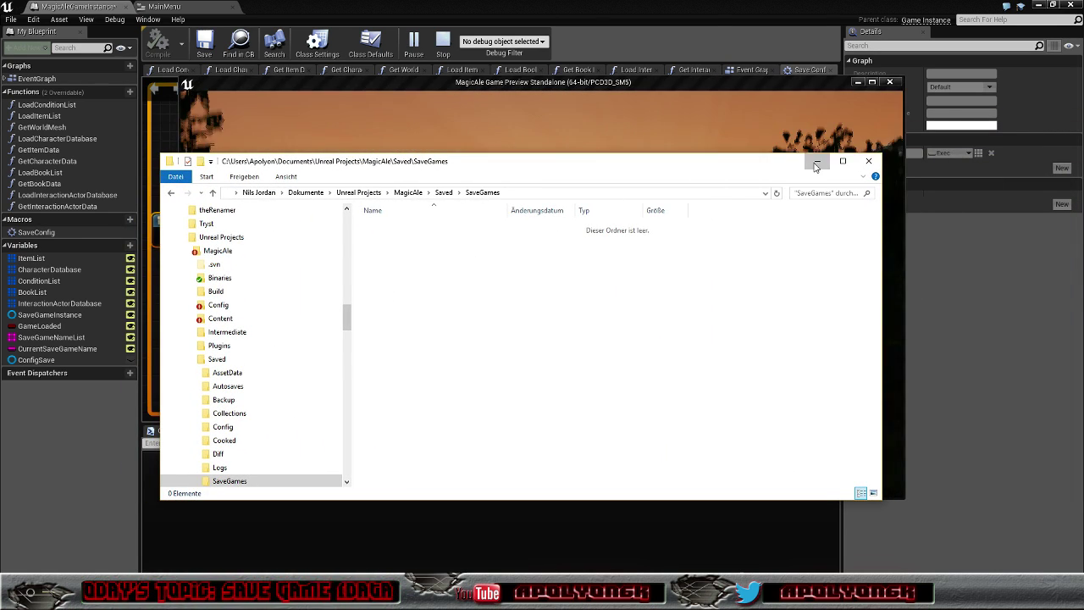
- Minimize the SaveGames Explorer window and focus the game preview
{"action": "left_click", "coordinate": [774, 135]}
{"action": "left_click", "coordinate": [615, 218]}
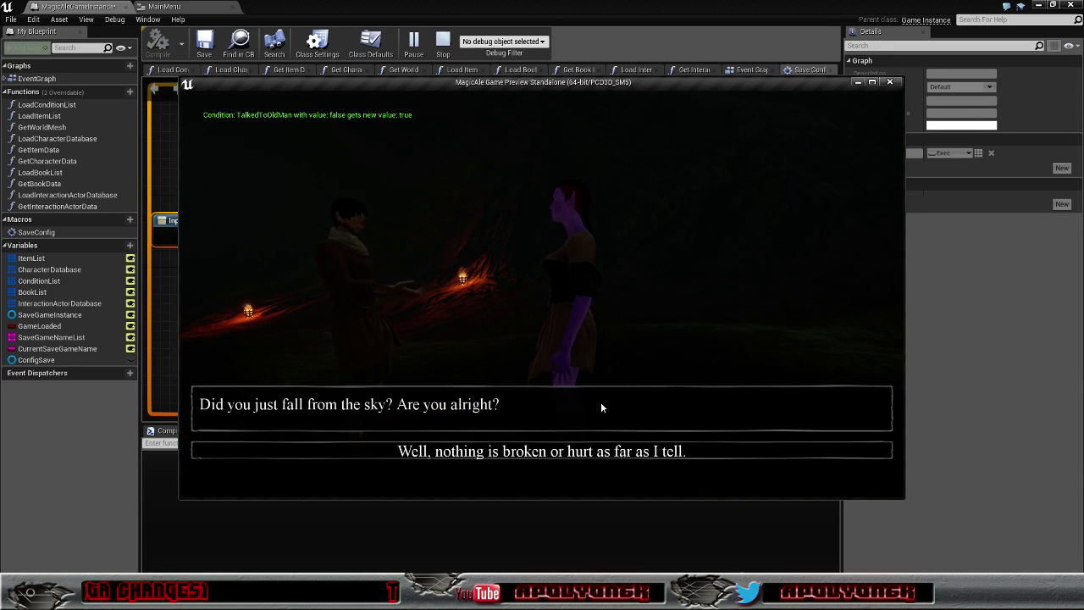
- Click through the dialogue replies until the thank-you line ends the conversation
{"action": "left_click", "coordinate": [514, 453]}
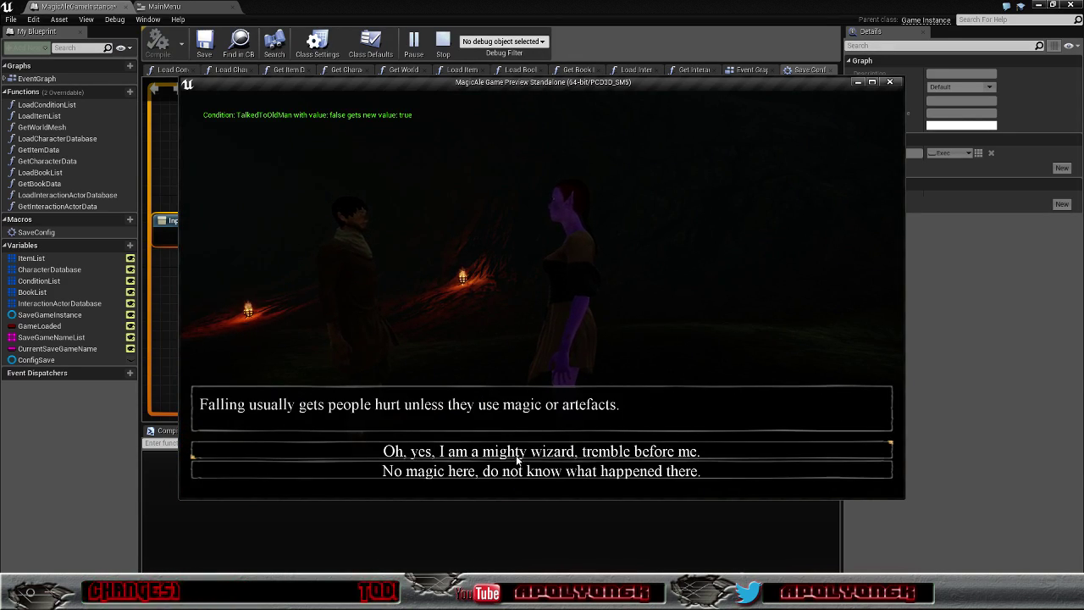
{"action": "left_click", "coordinate": [520, 472]}
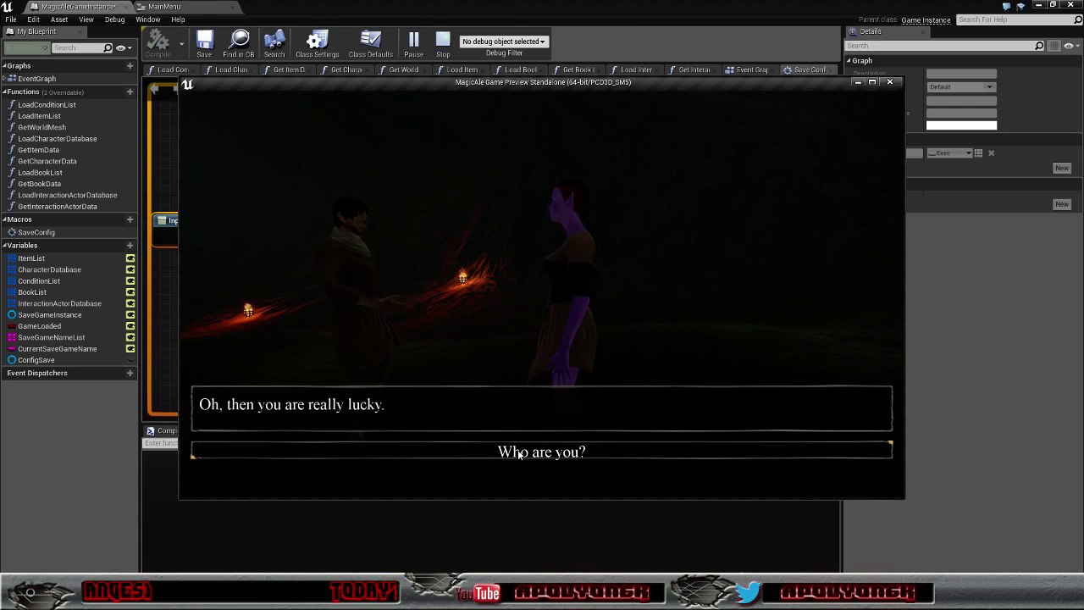
{"action": "left_click", "coordinate": [517, 454]}
{"action": "left_click", "coordinate": [517, 454]}
{"action": "left_click", "coordinate": [516, 459]}
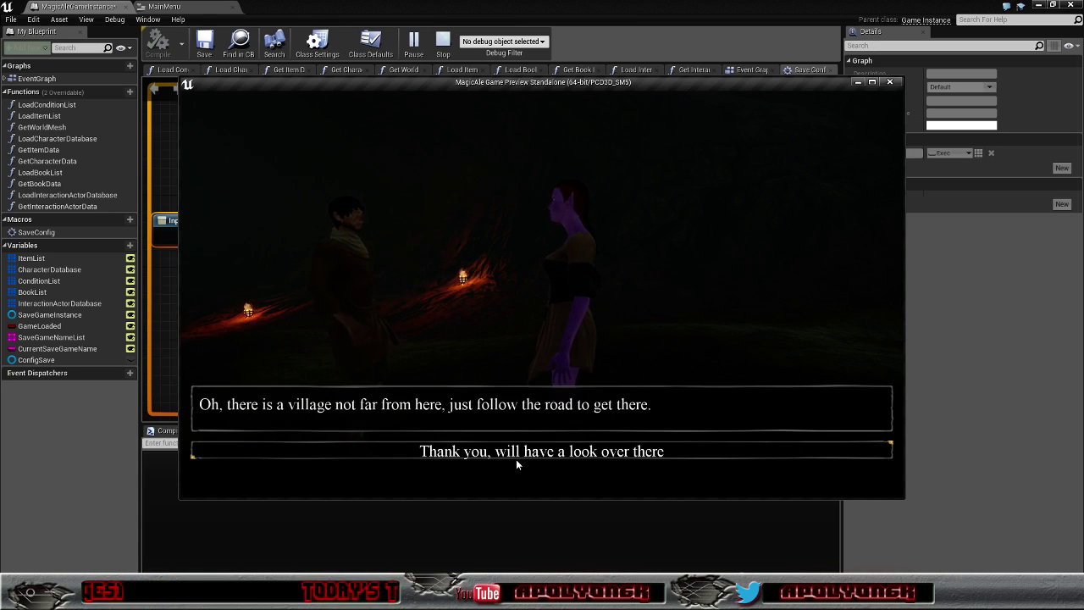
{"action": "left_click", "coordinate": [516, 455]}
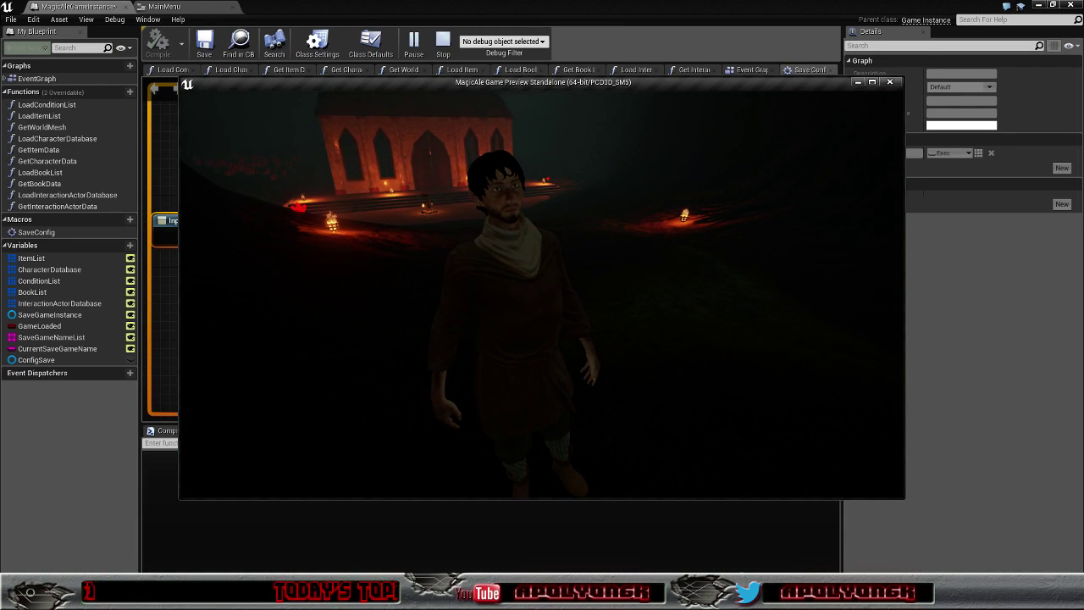
- Walk the character from the church to the green crystal pillar
{"action": "key", "text": "a"}
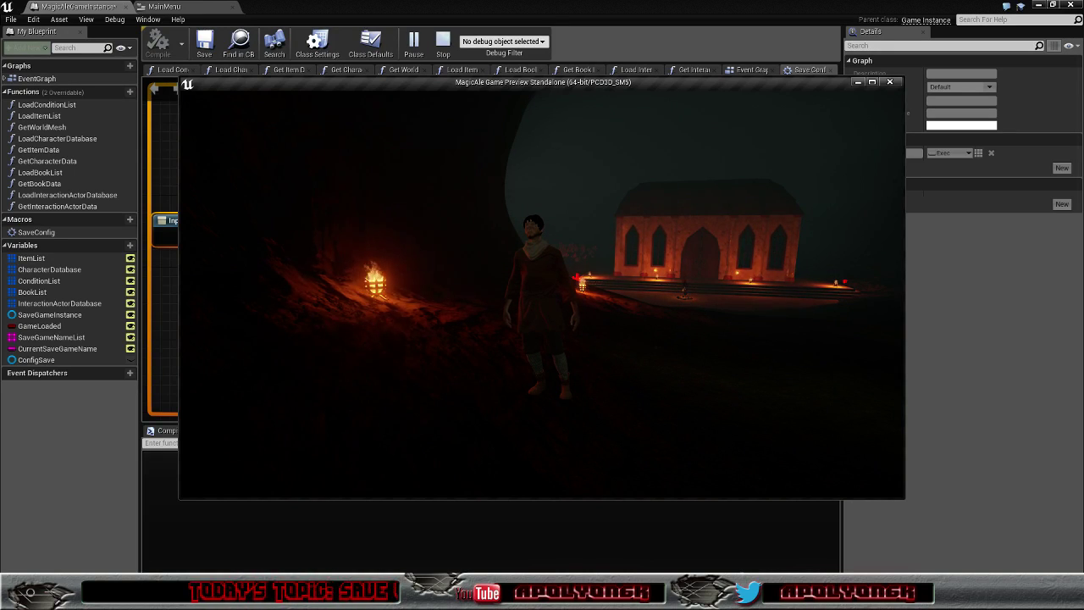
{"action": "key", "text": "d"}
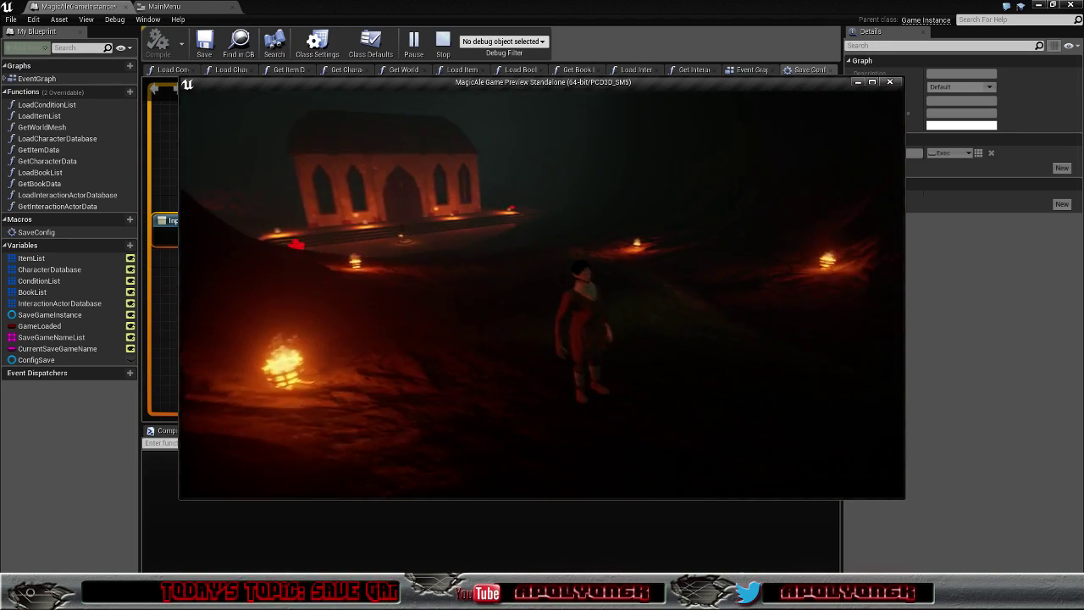
{"action": "key", "text": "w"}
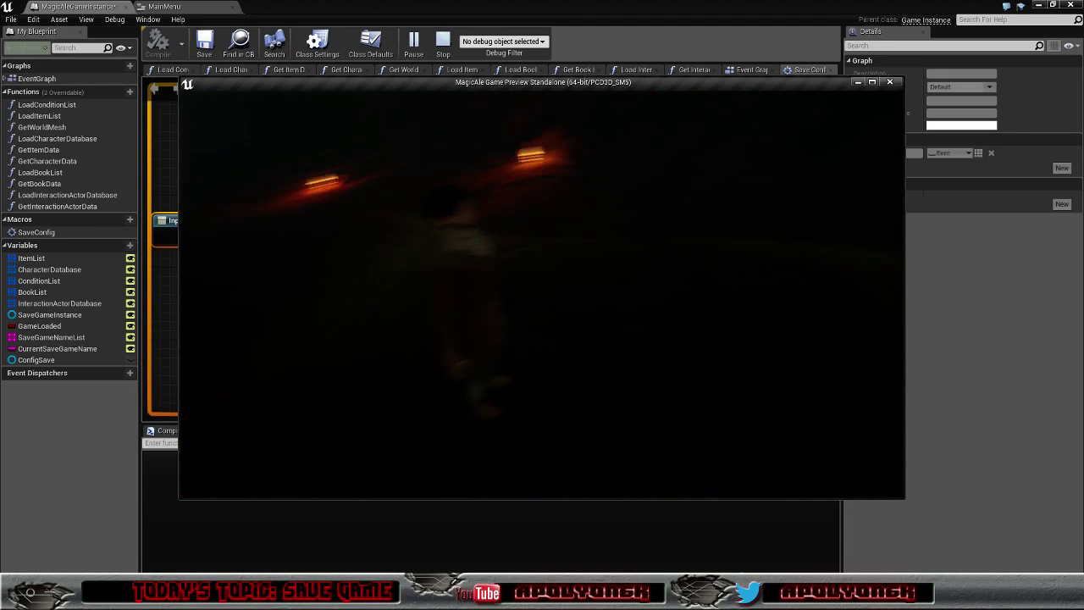
{"action": "key", "text": "w"}
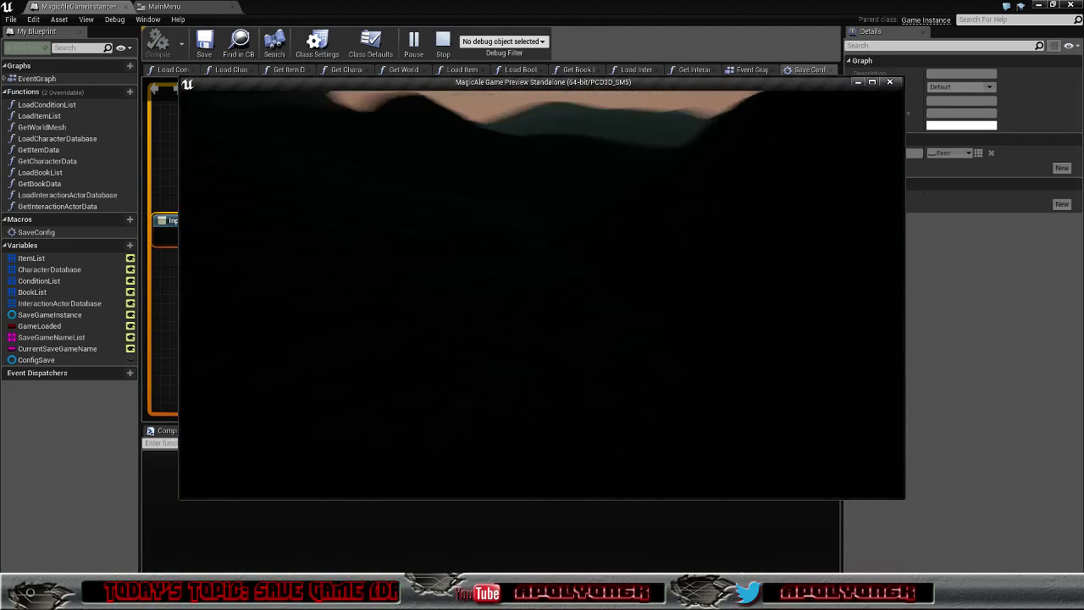
{"action": "key", "text": "w"}
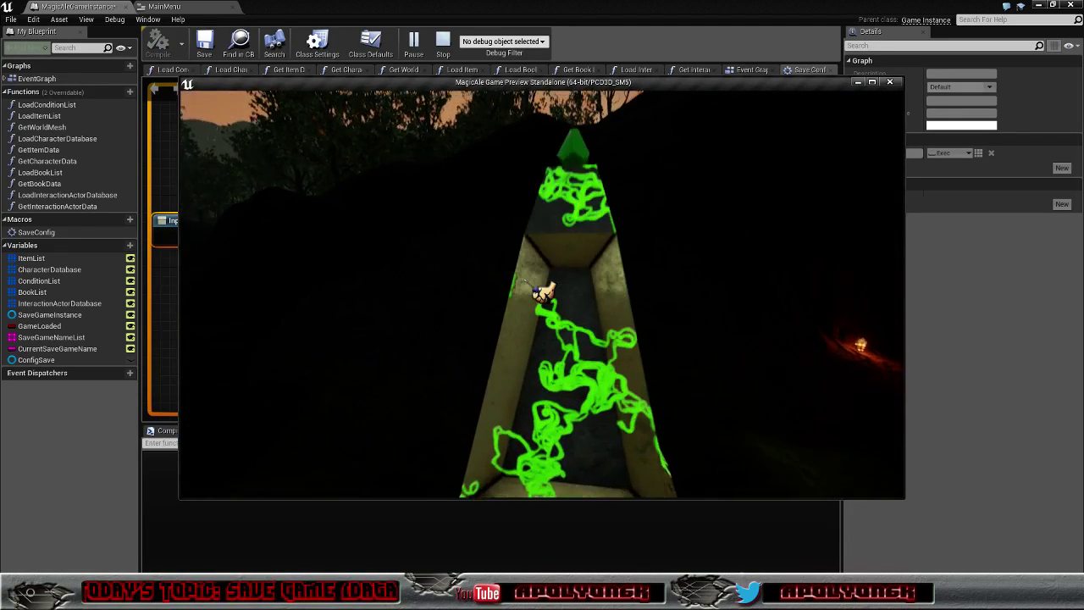
{"action": "key", "text": "w"}
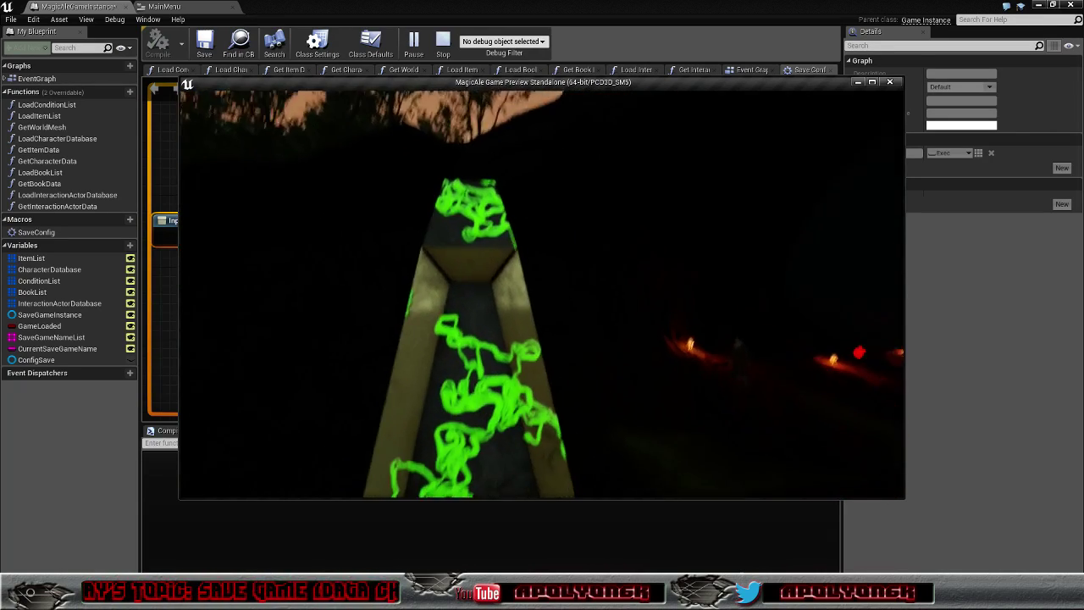
- Equip the Teleport Crystal from the inventory's Keys category, then exit the inventory
{"action": "key", "text": "i"}
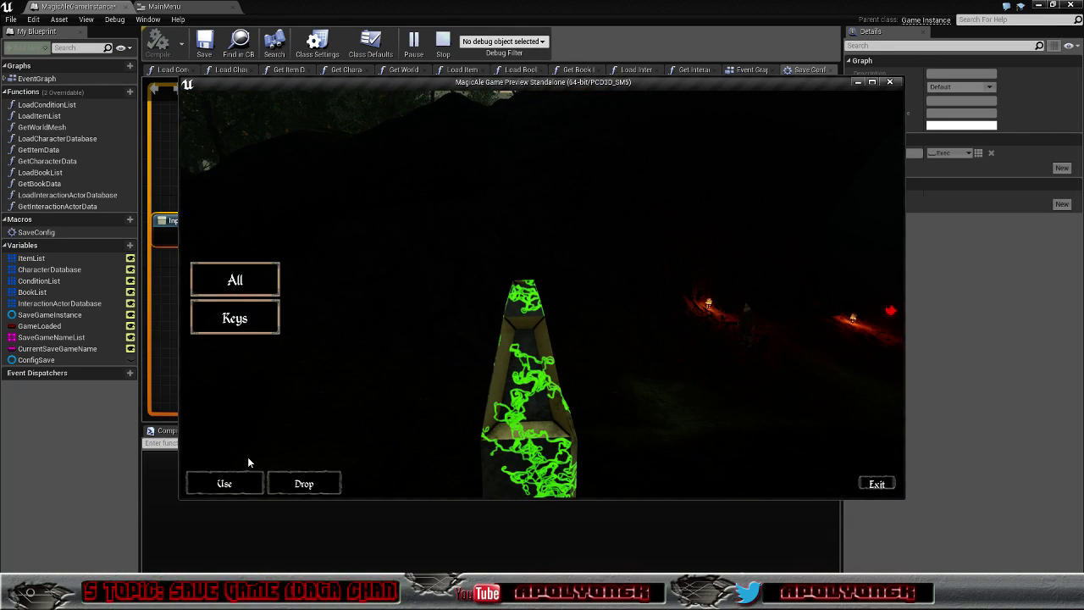
{"action": "left_click", "coordinate": [217, 316]}
{"action": "left_click", "coordinate": [391, 277]}
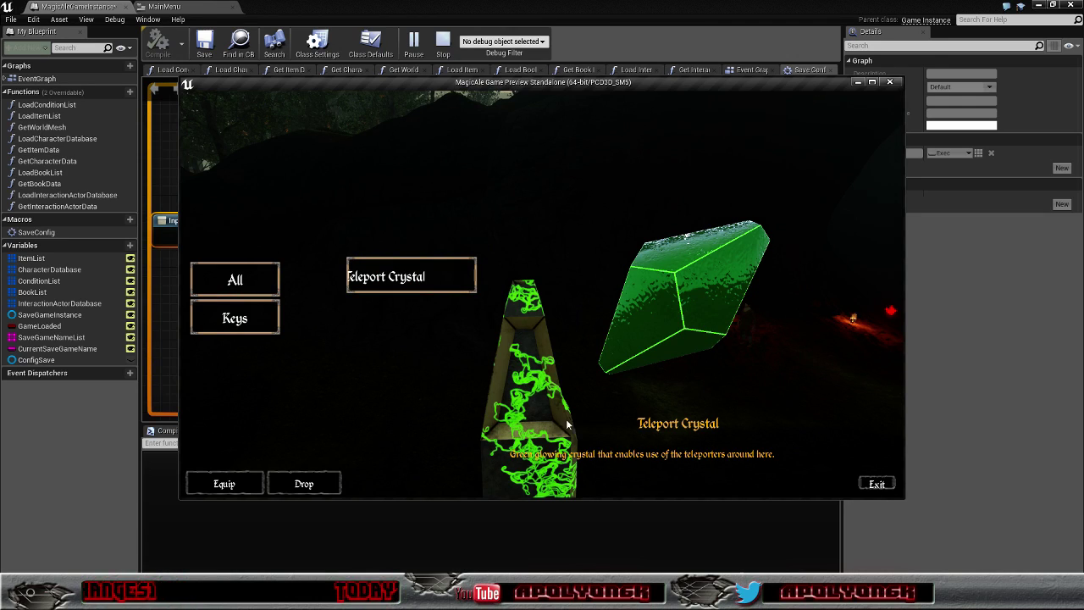
{"action": "left_click", "coordinate": [238, 484]}
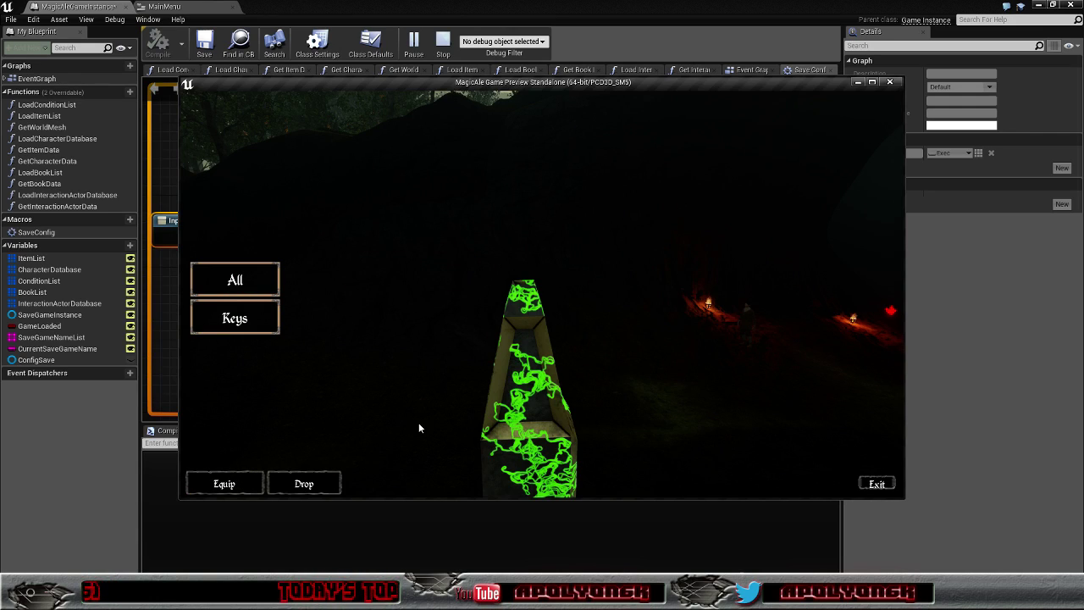
{"action": "left_click", "coordinate": [877, 485]}
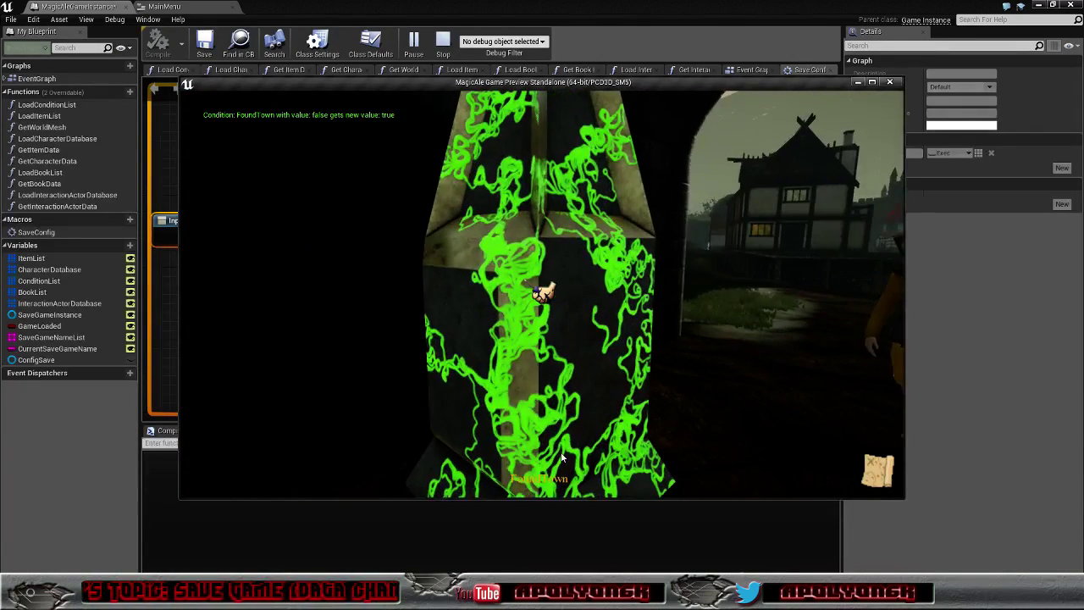
- View and close the Known Teleport Locations list with E, then stop the preview with Esc
{"action": "key", "text": "e"}
{"action": "left_click", "coordinate": [554, 454]}
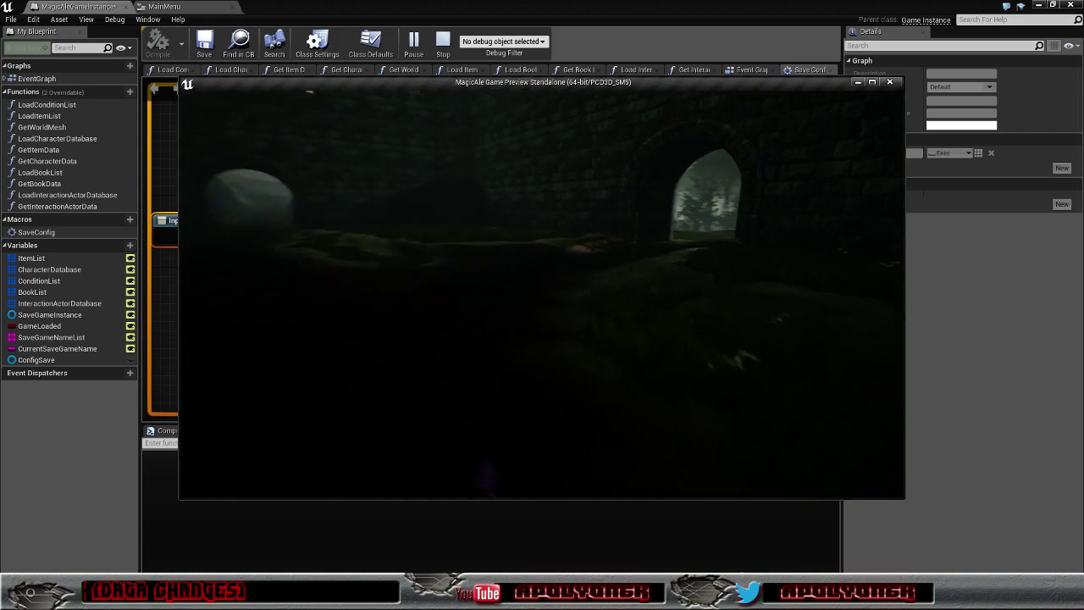
{"action": "key", "text": "Escape"}
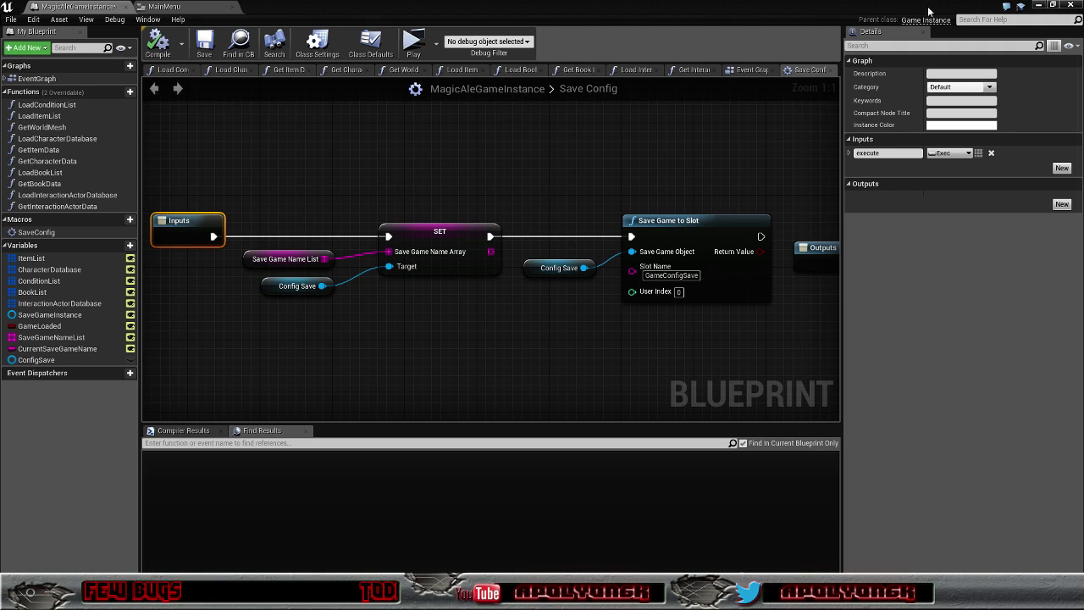
- Save the game instance blueprint and show BluePrints/Inventory in the main editor's Content Browser
{"action": "left_click", "coordinate": [203, 44]}
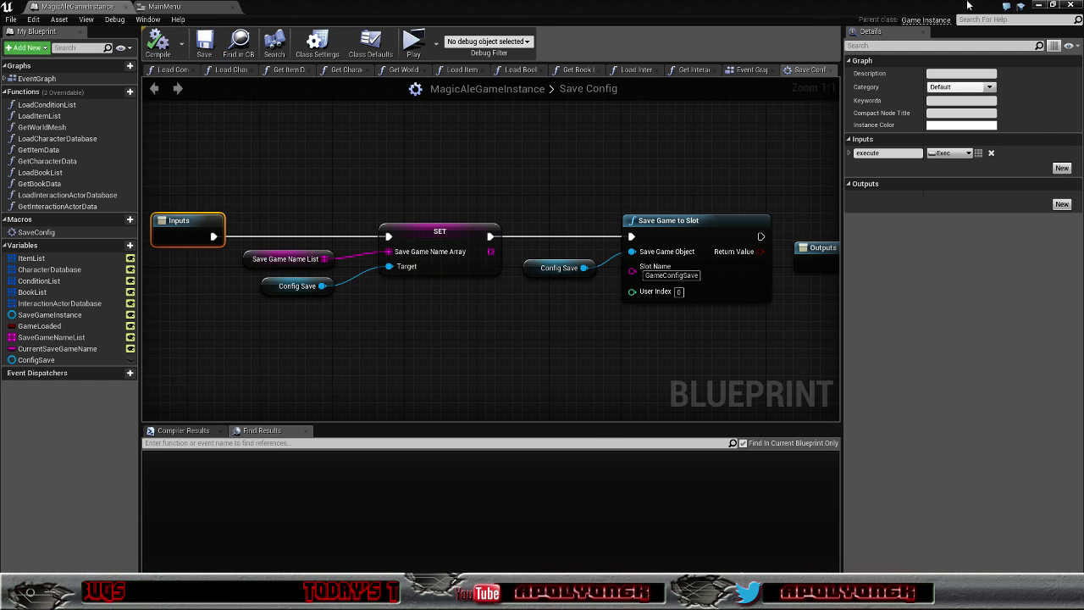
{"action": "left_click", "coordinate": [1038, 5]}
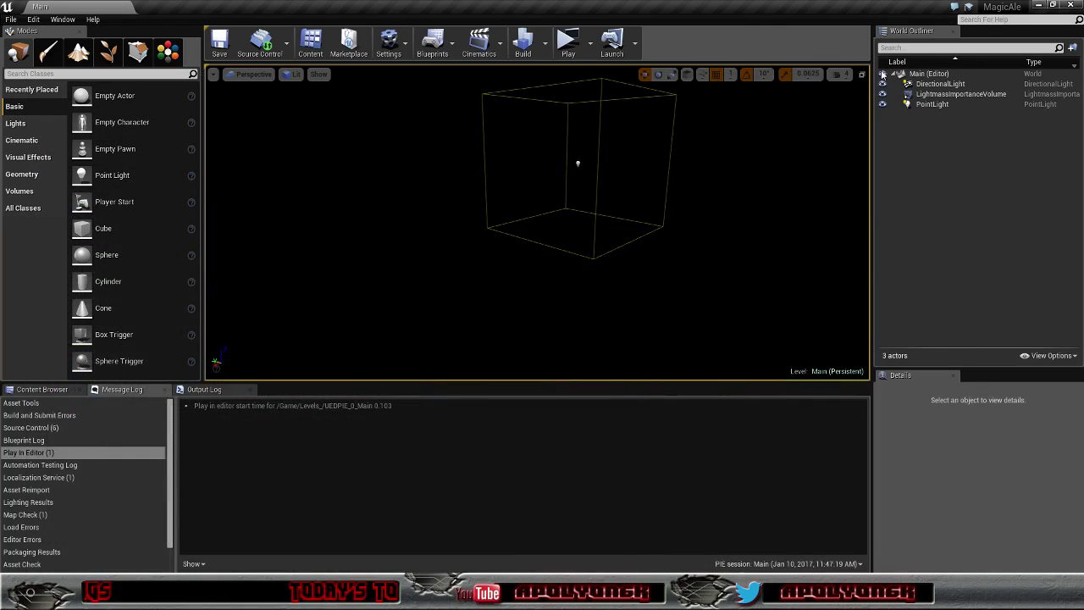
{"action": "left_click", "coordinate": [40, 390]}
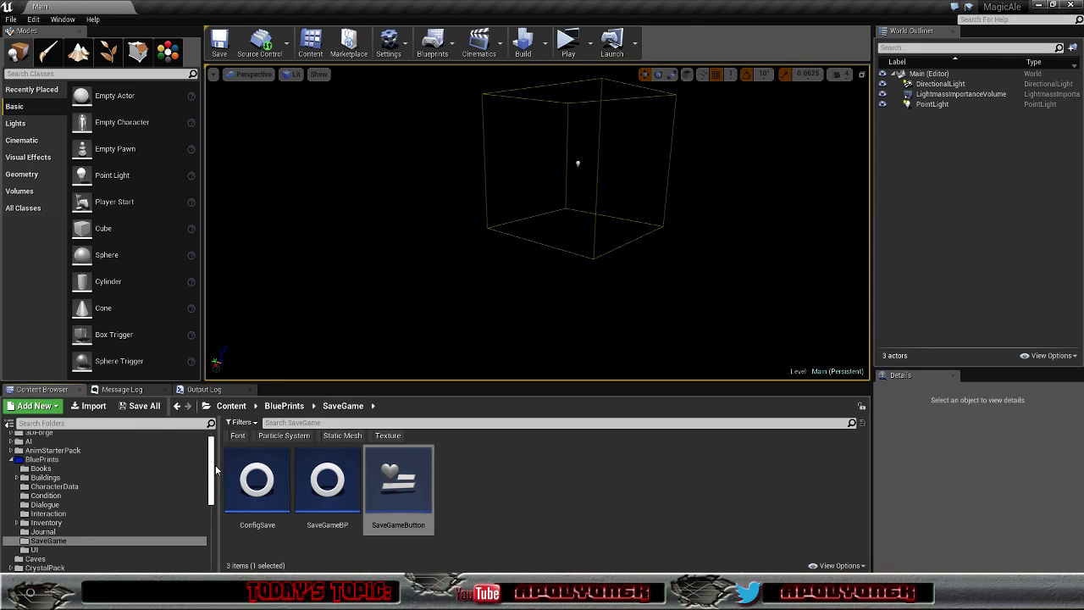
{"action": "left_click", "coordinate": [47, 522]}
- Open the InventoryItemInList and Inventory widget blueprints from the Inventory folder
{"action": "left_click", "coordinate": [659, 548]}
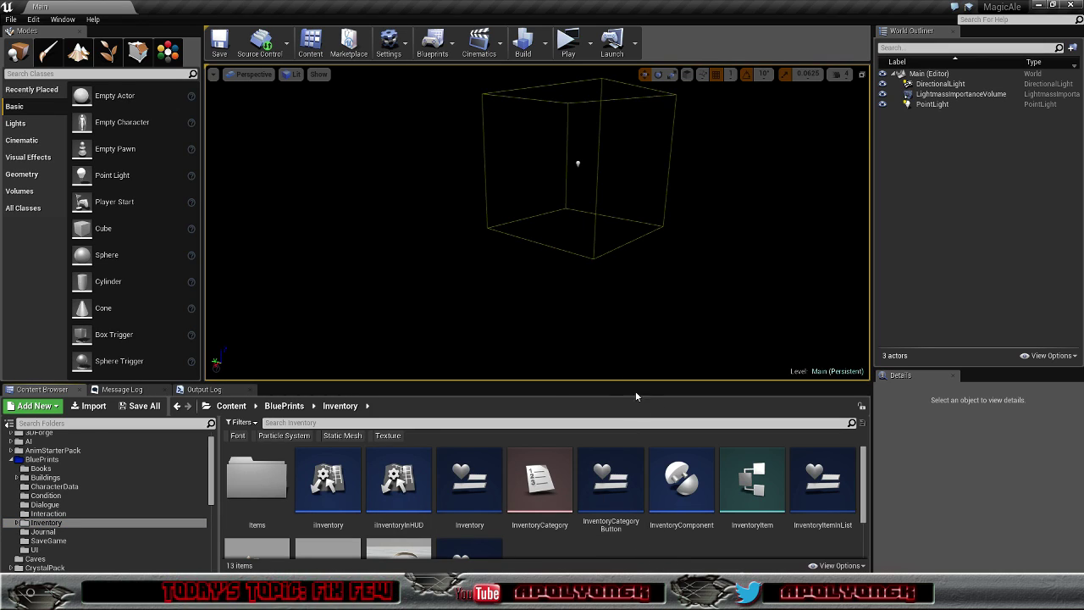
{"action": "left_click_drag", "start_coordinate": [866, 464], "coordinate": [866, 507]}
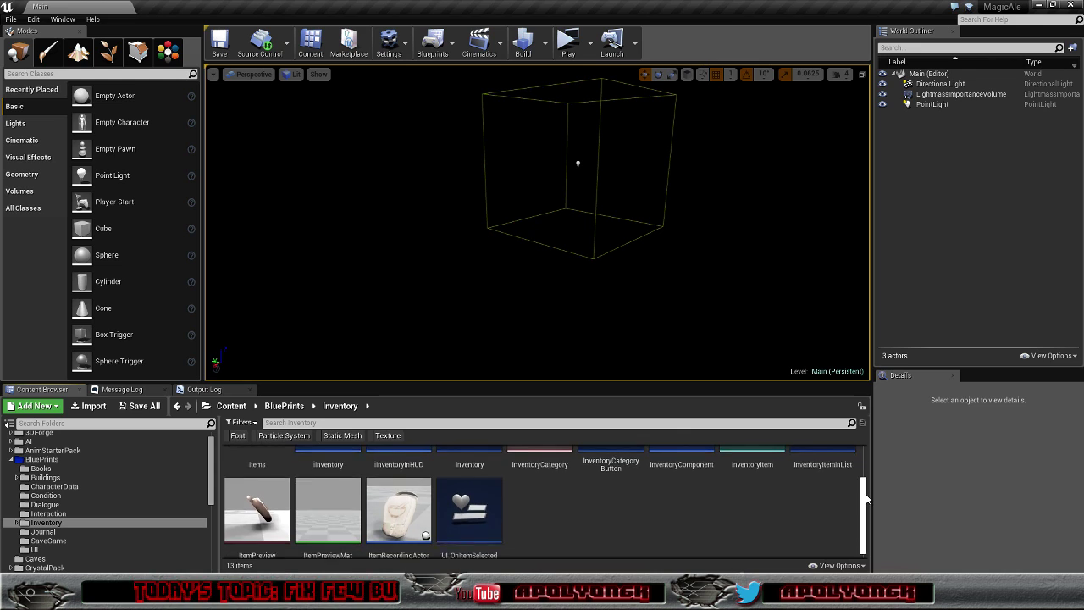
{"action": "scroll", "coordinate": [866, 506], "scroll_direction": "up", "scroll_amount": 2}
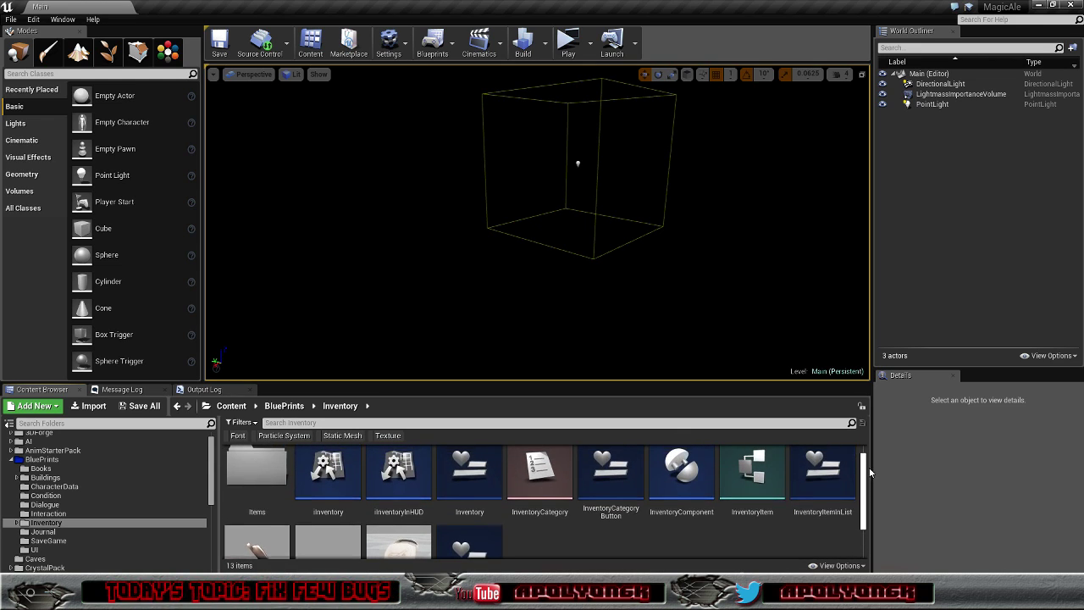
{"action": "double_click", "coordinate": [822, 480]}
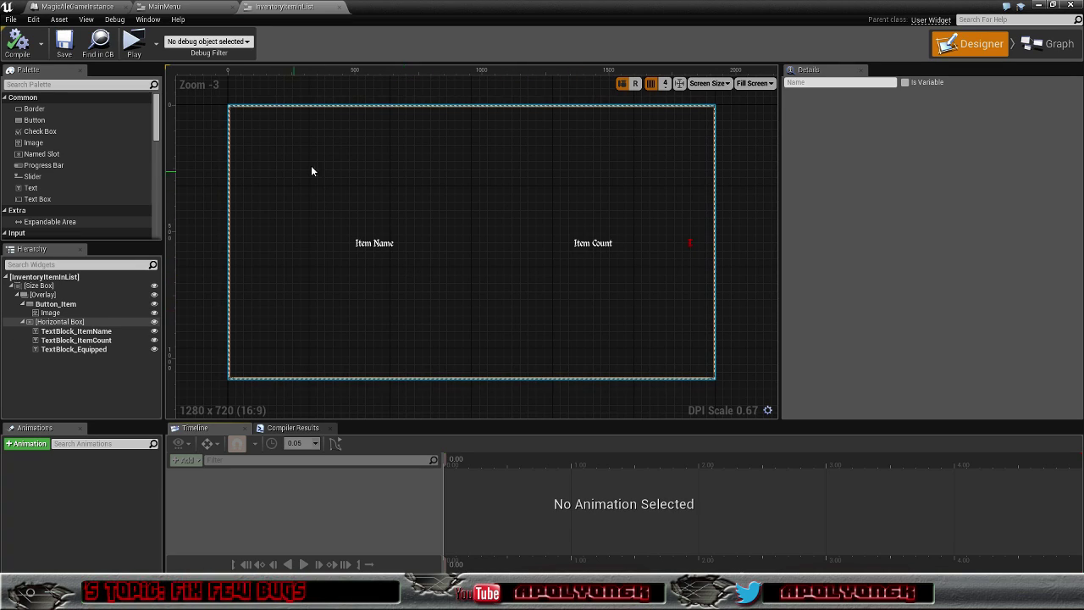
{"action": "left_click", "coordinate": [1055, 6]}
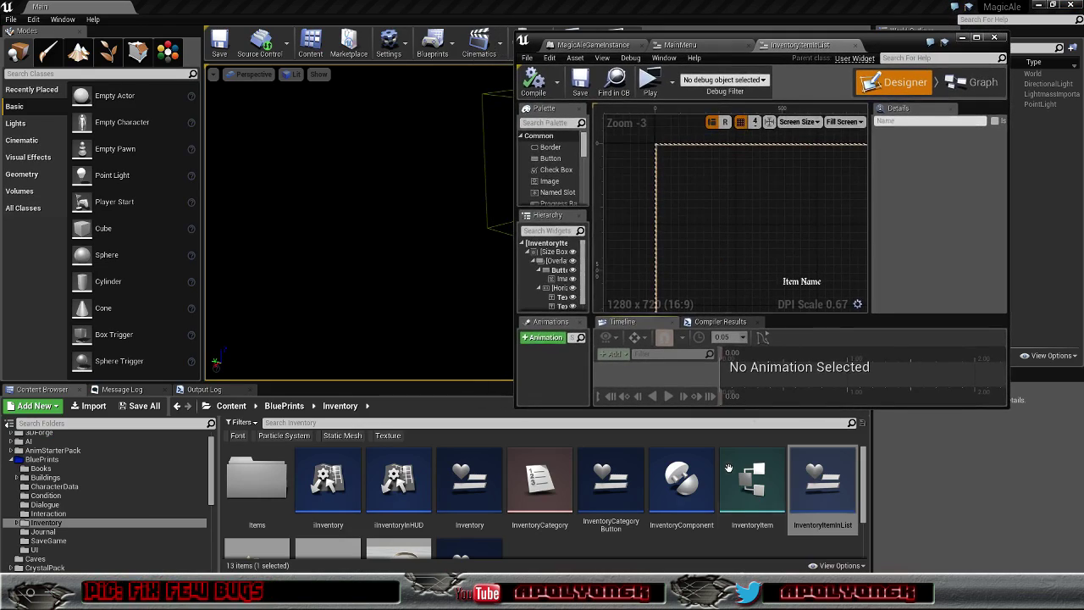
{"action": "double_click", "coordinate": [467, 488]}
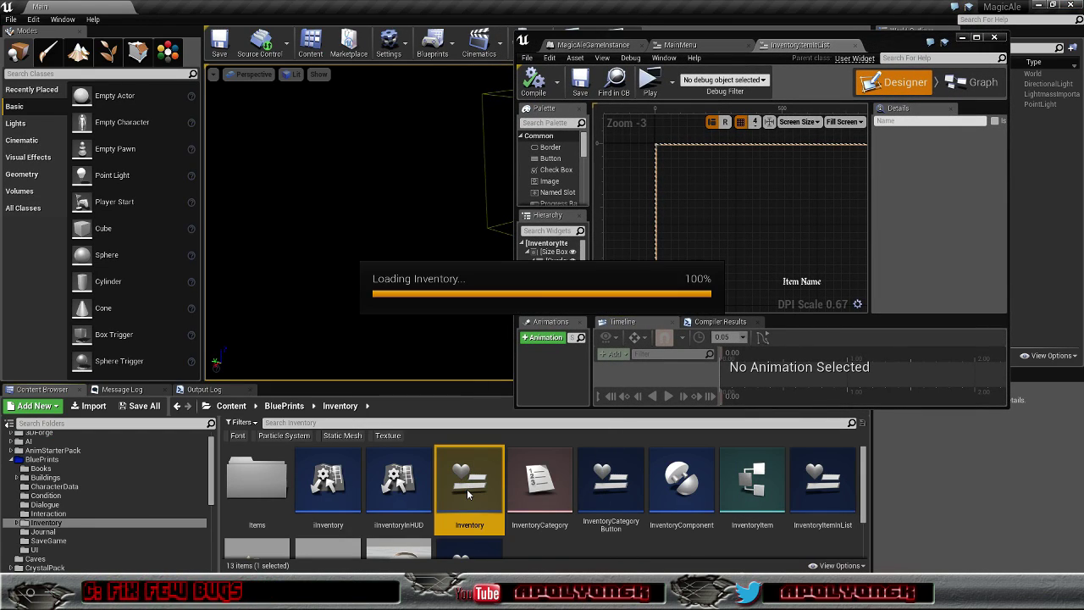
- Maximize the widget editor and set VerticalBox_ItemTypes to Size X 400
{"action": "left_click", "coordinate": [976, 38]}
{"action": "scroll", "coordinate": [273, 182], "scroll_direction": "up", "scroll_amount": 3}
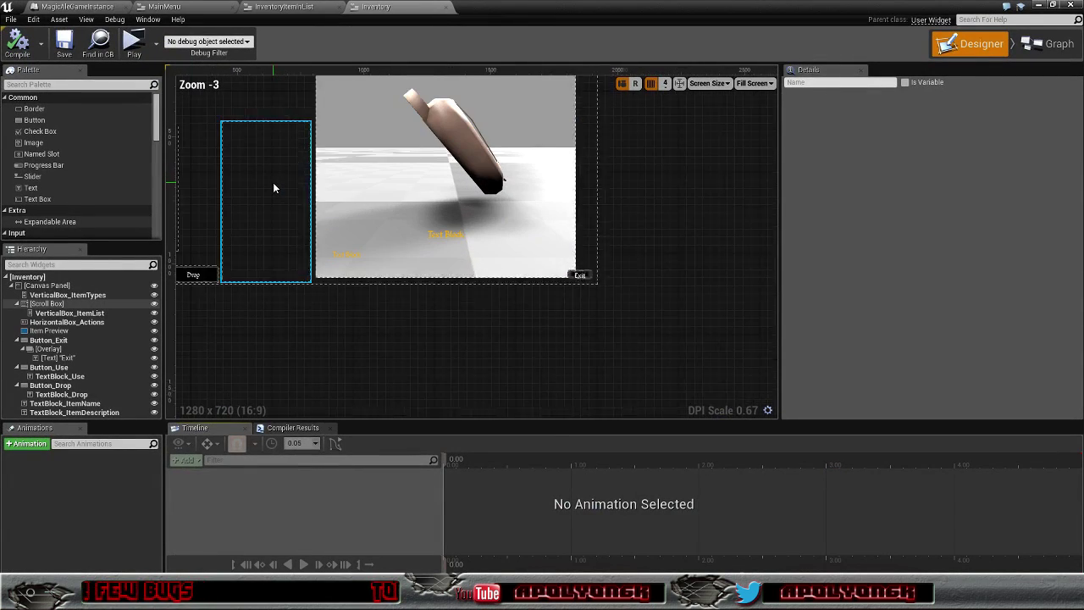
{"action": "scroll", "coordinate": [296, 192], "scroll_direction": "up", "scroll_amount": 1}
{"action": "mouse_move", "coordinate": [376, 322]}
{"action": "right_mouse_down"}
{"action": "mouse_move", "coordinate": [513, 410]}
{"action": "mouse_move", "coordinate": [500, 405]}
{"action": "right_mouse_up"}
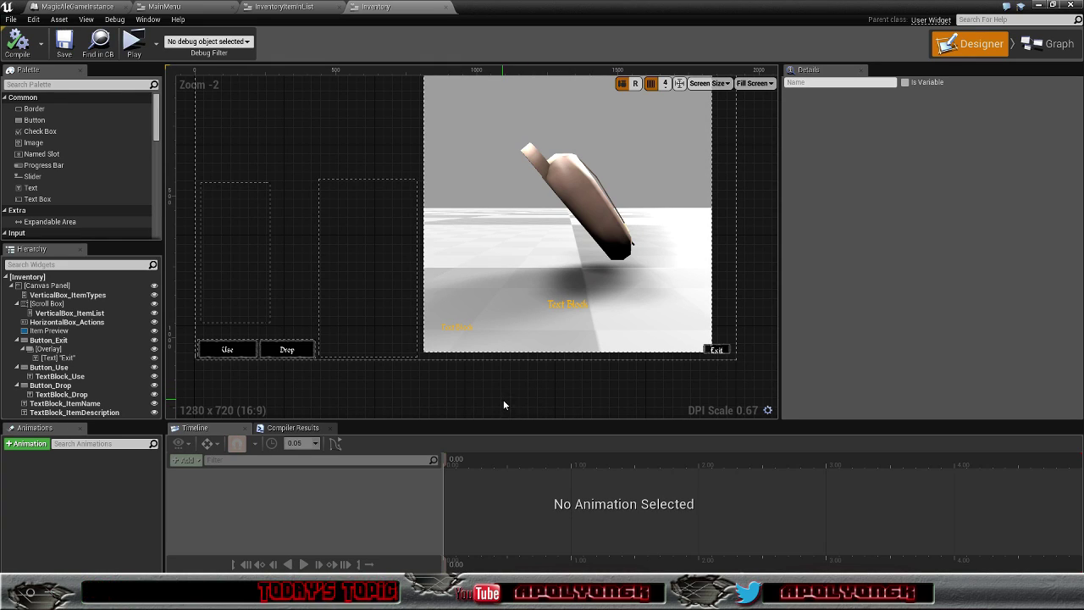
{"action": "right_click_drag", "start_coordinate": [460, 382], "coordinate": [465, 403]}
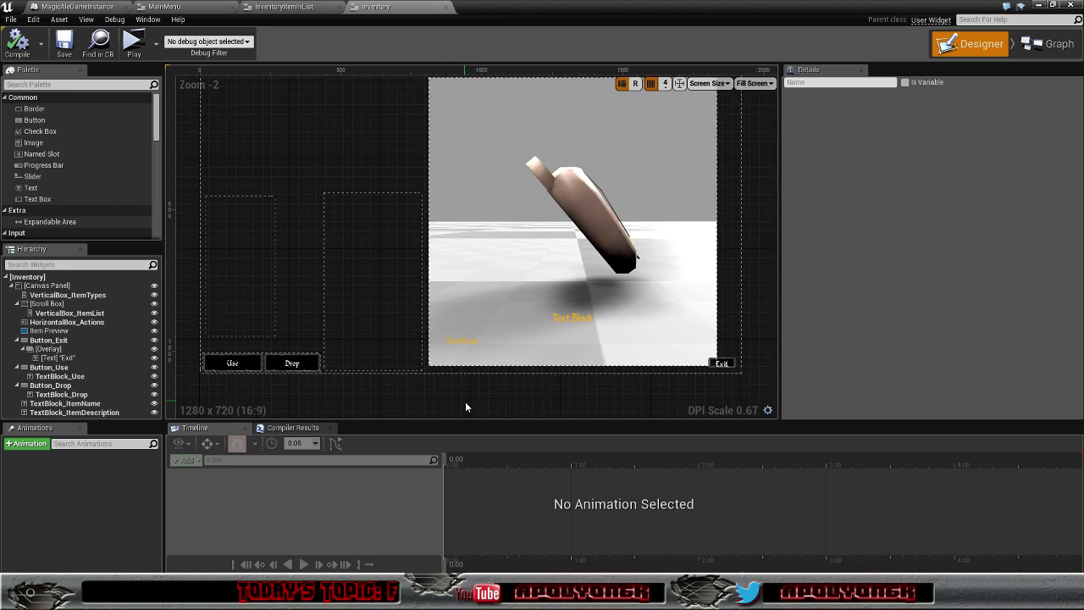
{"action": "left_click", "coordinate": [251, 250]}
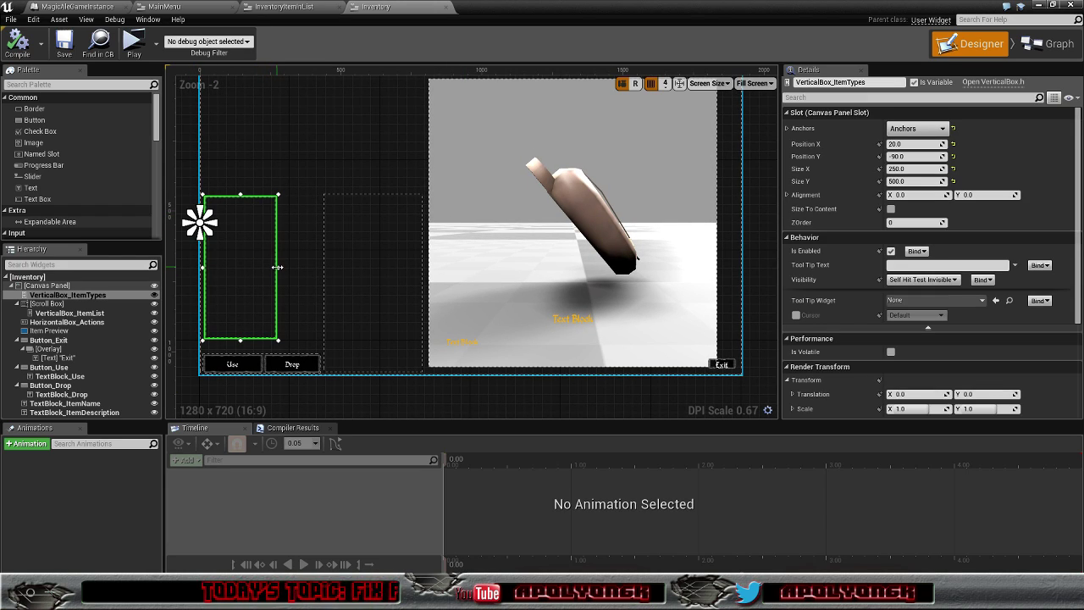
{"action": "left_click_drag", "start_coordinate": [277, 267], "coordinate": [307, 267]}
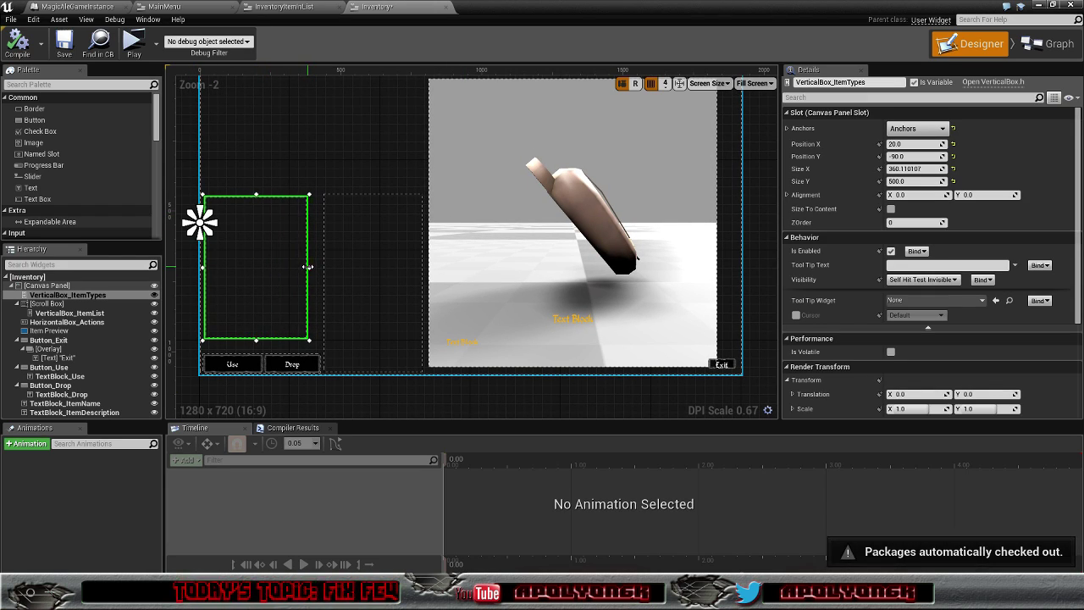
{"action": "left_click_drag", "start_coordinate": [307, 268], "coordinate": [321, 267]}
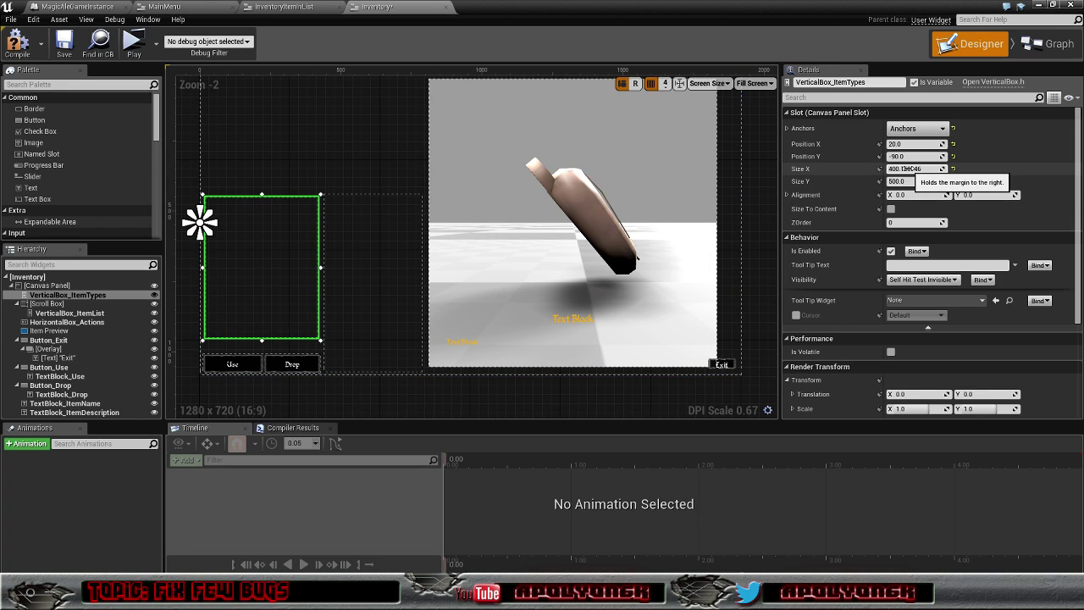
{"action": "left_click", "coordinate": [903, 169]}
{"action": "type", "text": "400.0"}
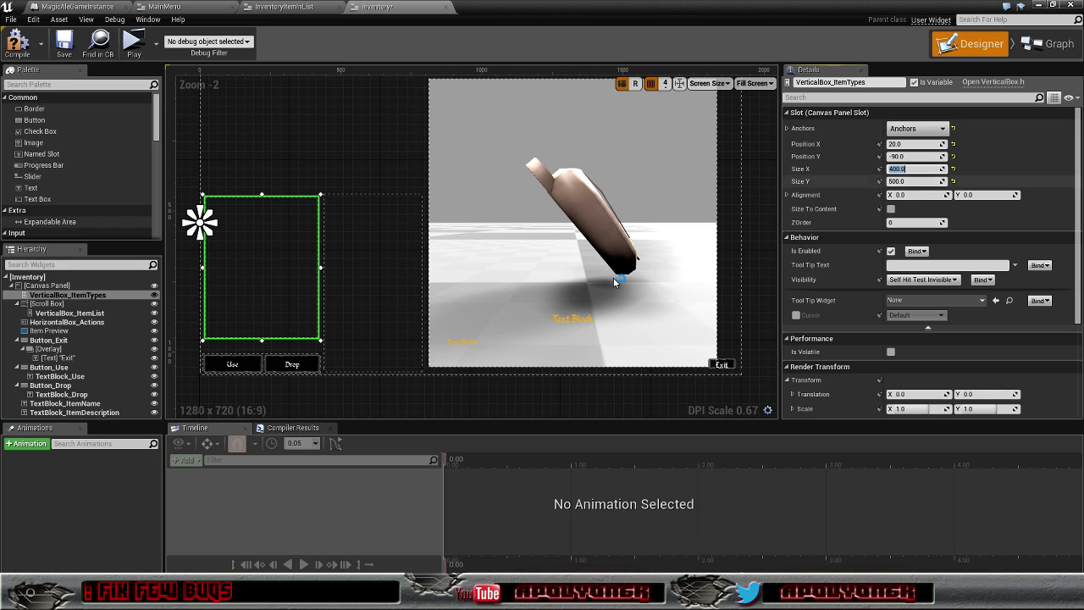
- Widen the item list ScrollBox from Size X 350 to 450
{"action": "left_click", "coordinate": [388, 278]}
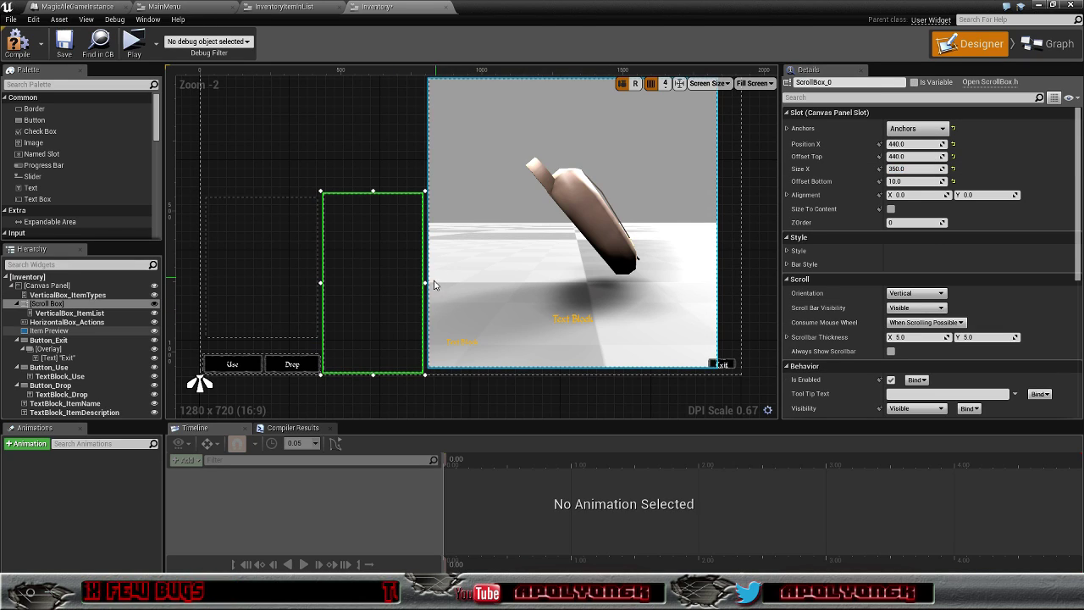
{"action": "left_click_drag", "start_coordinate": [424, 283], "coordinate": [439, 282]}
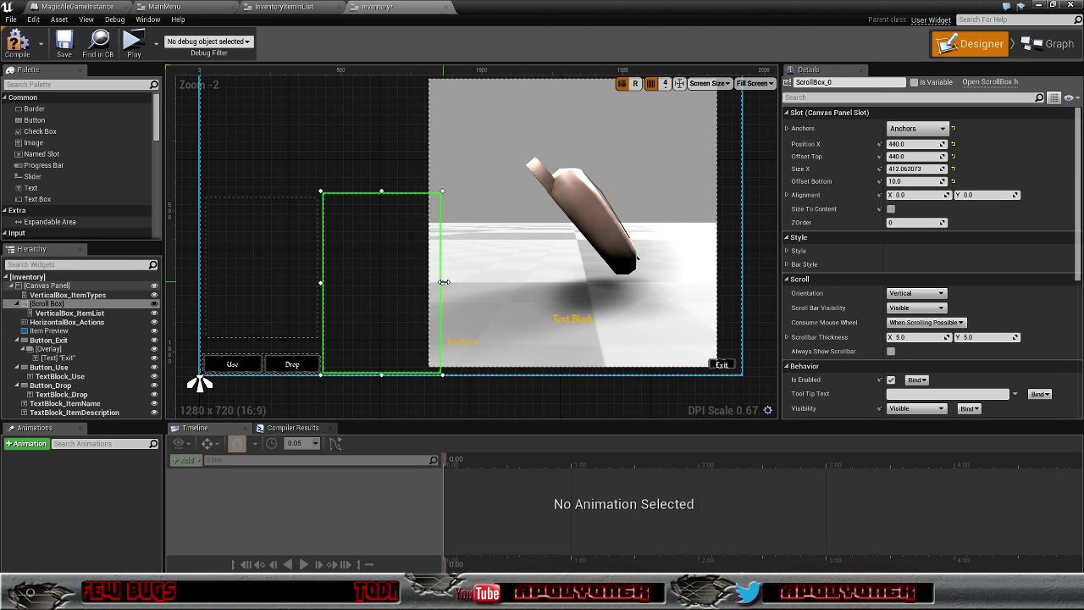
{"action": "left_click_drag", "start_coordinate": [448, 282], "coordinate": [455, 282]}
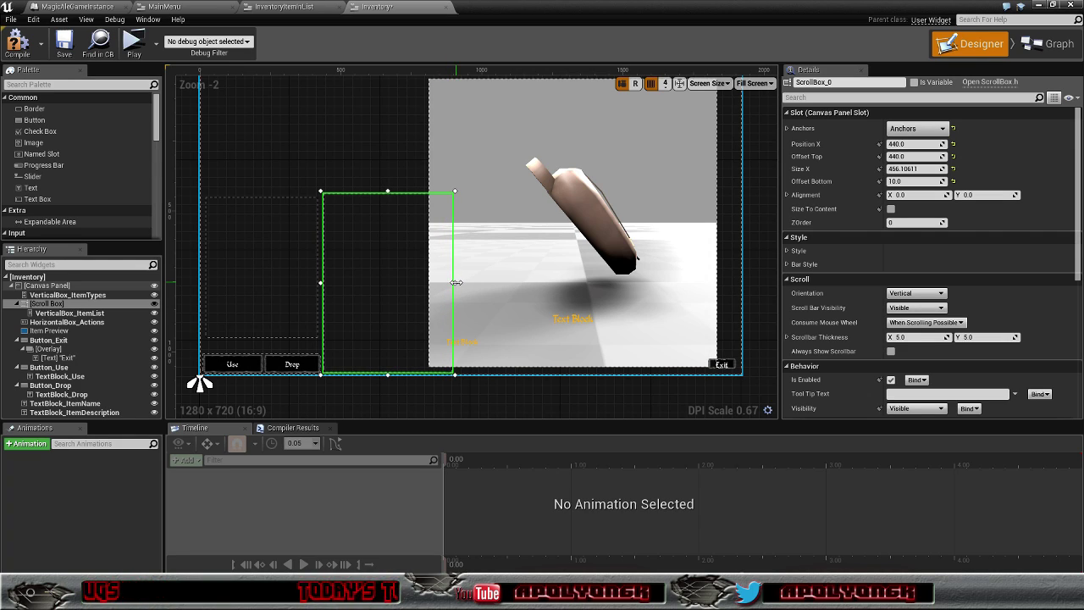
{"action": "left_click", "coordinate": [906, 169]}
{"action": "type", "text": "450"}
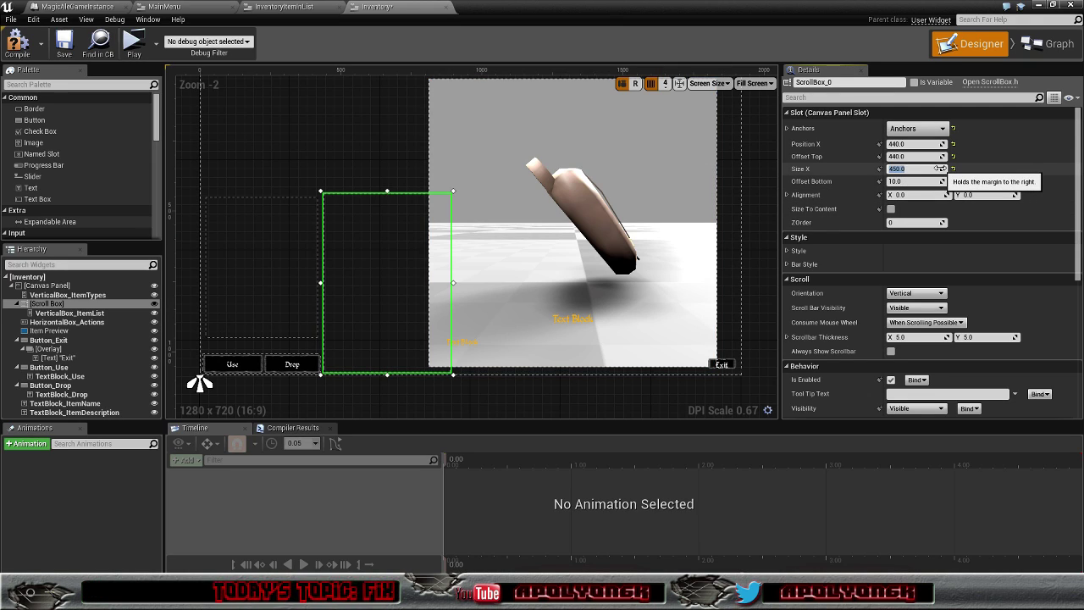
{"action": "key", "text": "Return"}
{"action": "left_click", "coordinate": [556, 242]}
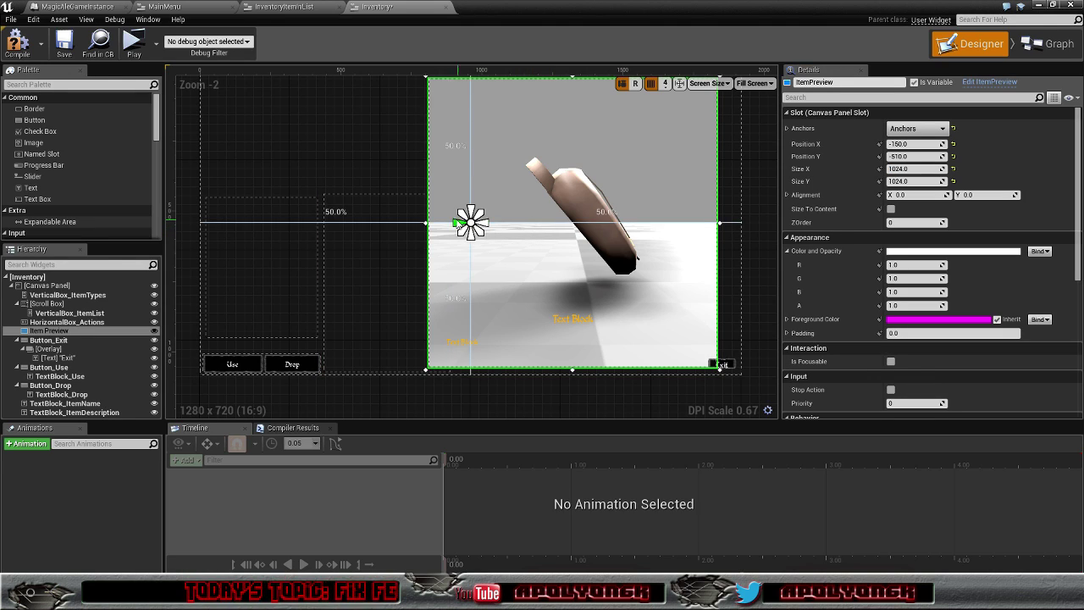
- Shift the item preview's edges and the description text's left edge to realign them
{"action": "left_click_drag", "start_coordinate": [426, 223], "coordinate": [454, 223]}
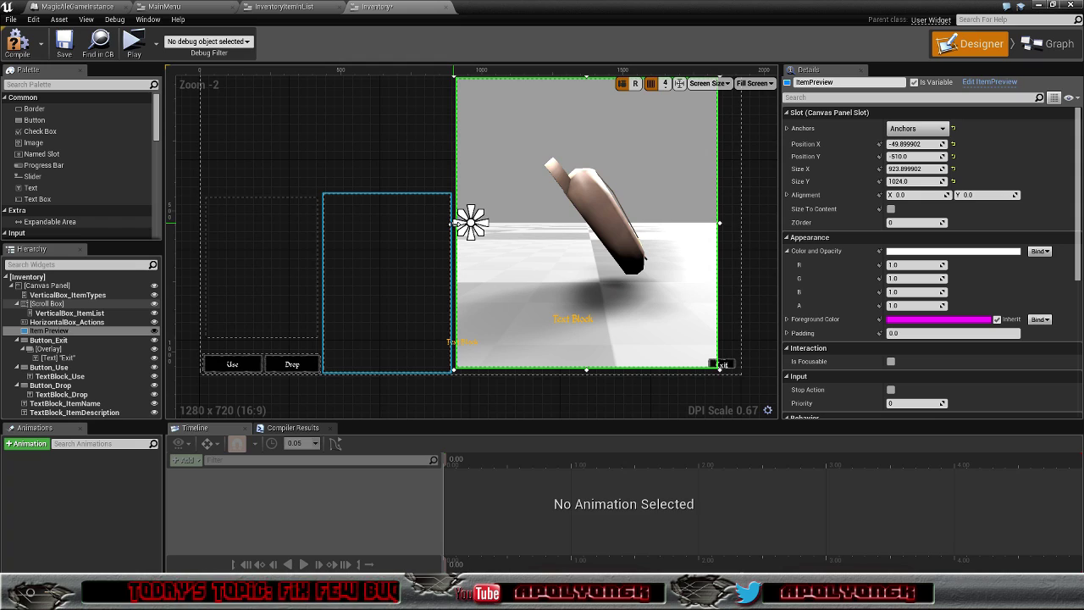
{"action": "left_click_drag", "start_coordinate": [721, 222], "coordinate": [740, 223]}
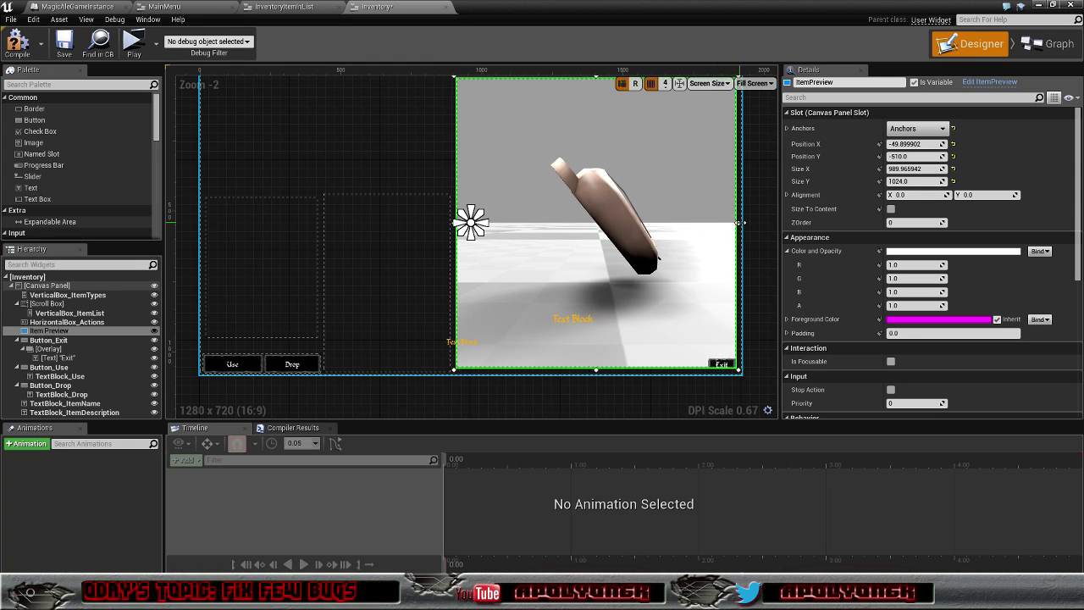
{"action": "left_click", "coordinate": [475, 346]}
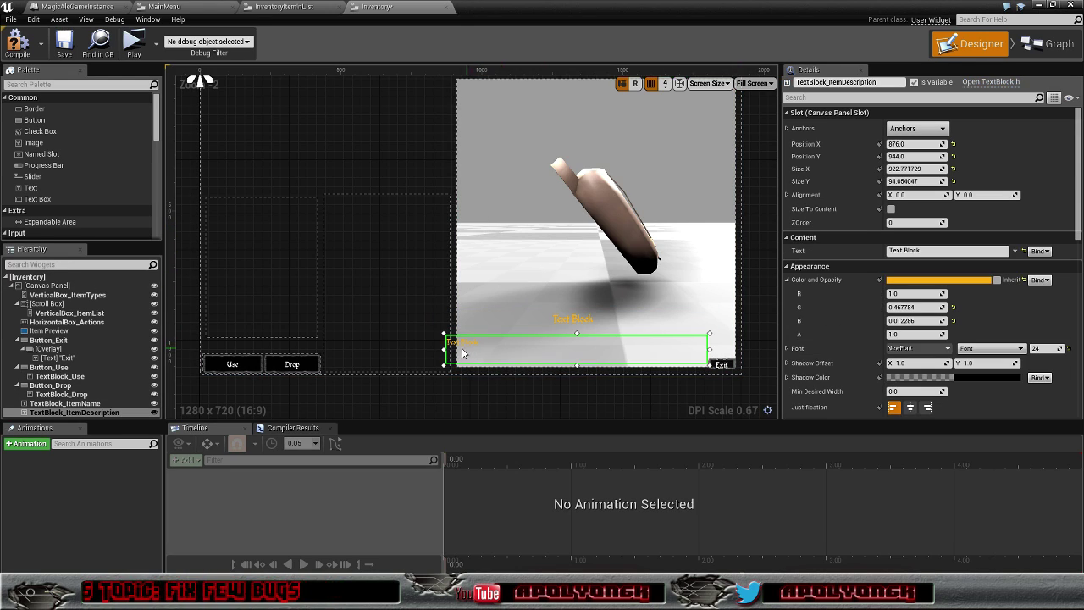
{"action": "left_click_drag", "start_coordinate": [442, 349], "coordinate": [457, 348]}
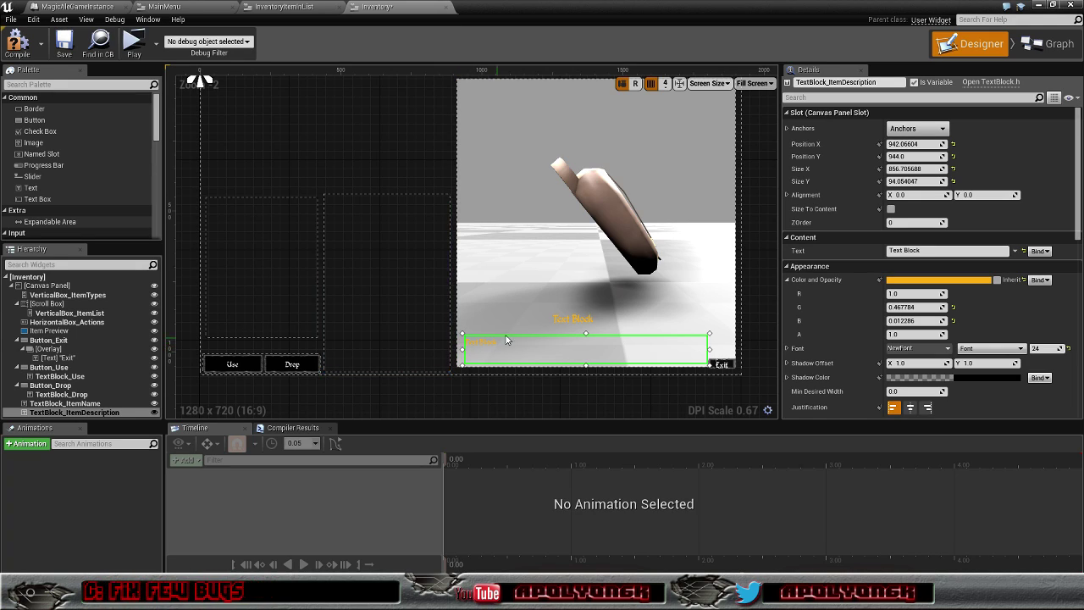
- Move TextBlock_ItemName to Position X 935.4 and stretch it to Size X 952.9
{"action": "left_click", "coordinate": [449, 319]}
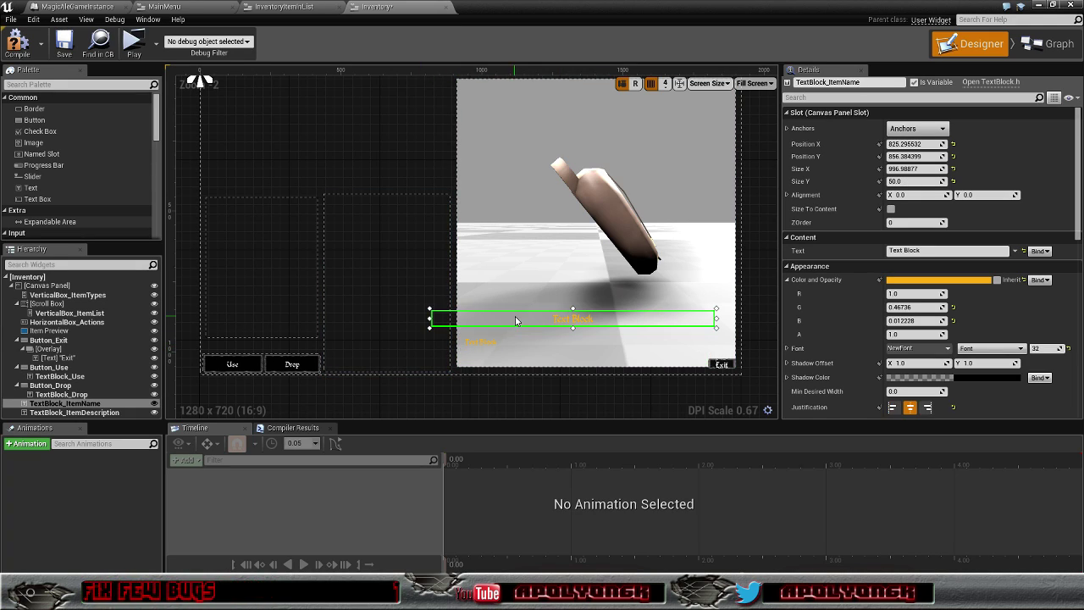
{"action": "left_click_drag", "start_coordinate": [439, 318], "coordinate": [459, 319]}
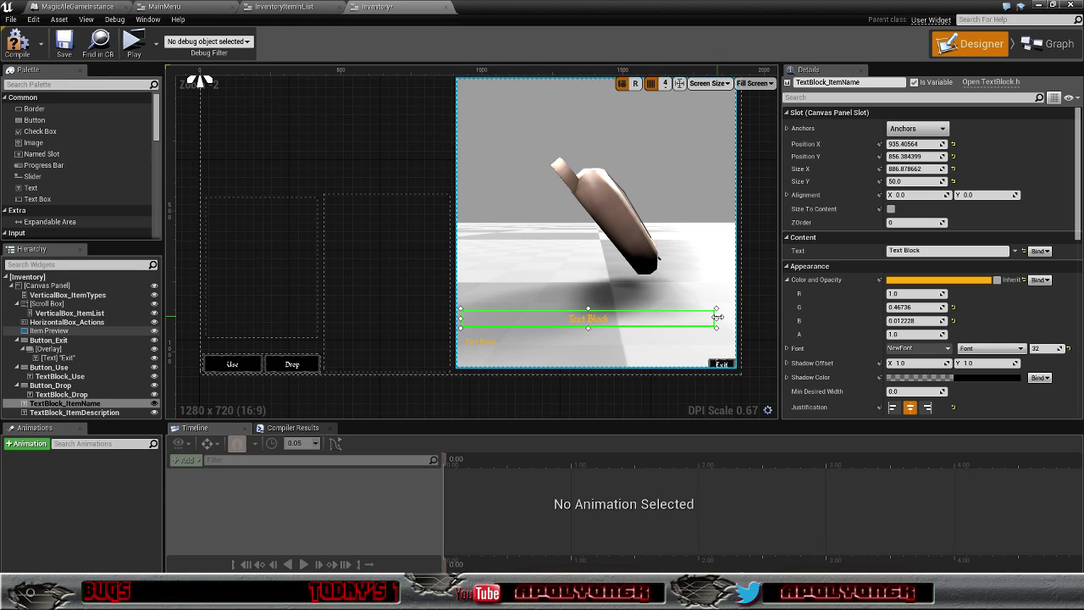
{"action": "left_click_drag", "start_coordinate": [716, 319], "coordinate": [736, 319]}
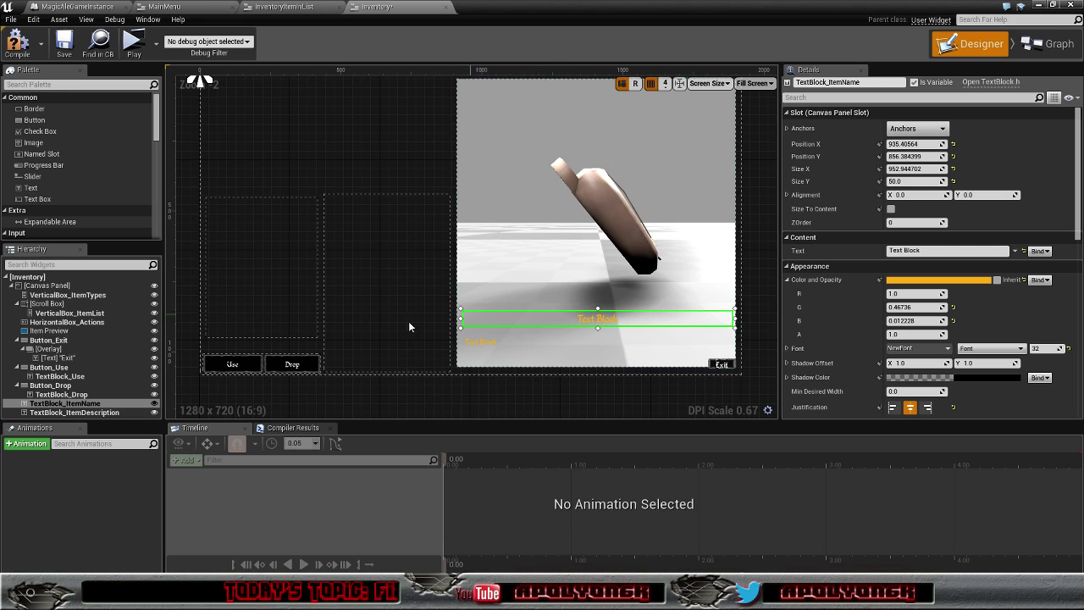
- Wrap TextBlock_ItemName with an Overlay and drop an Image from the Palette into it
{"action": "right_click", "coordinate": [69, 409]}
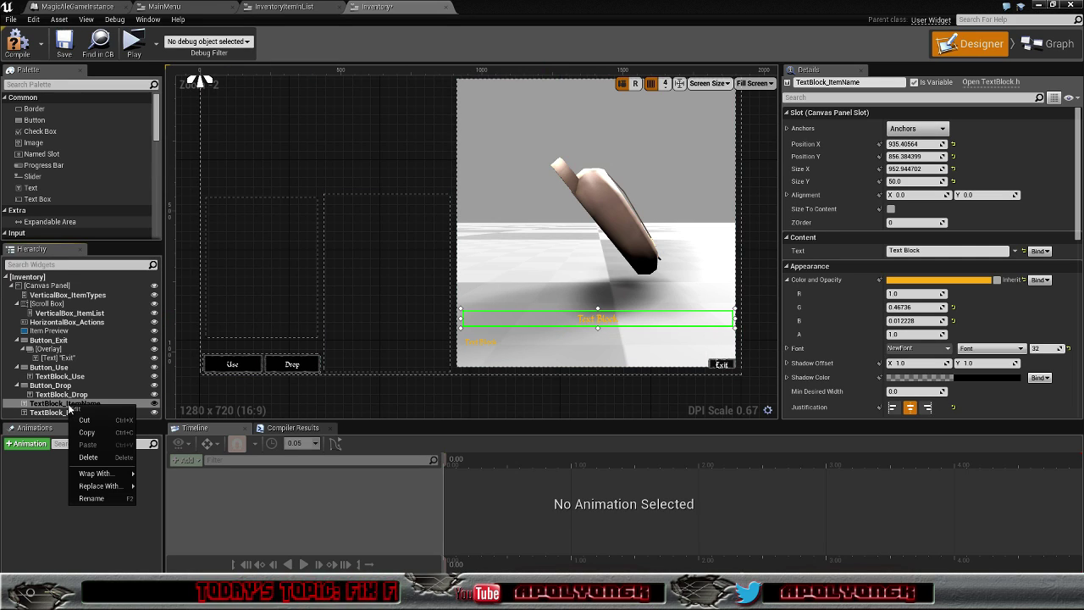
{"action": "mouse_move", "coordinate": [103, 474]}
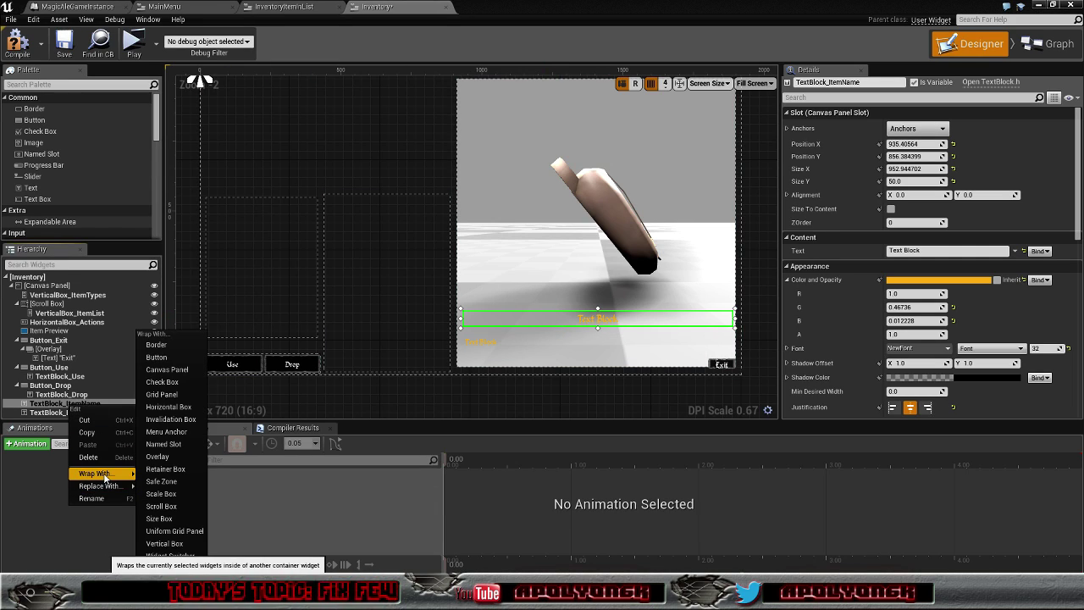
{"action": "left_click", "coordinate": [157, 457]}
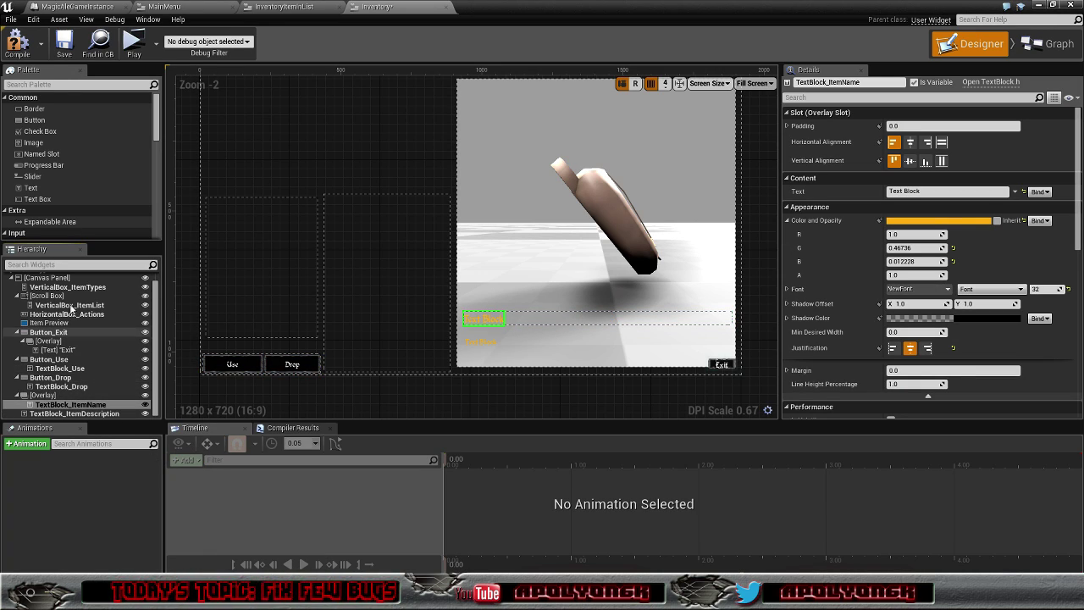
{"action": "left_click_drag", "start_coordinate": [34, 142], "coordinate": [47, 403]}
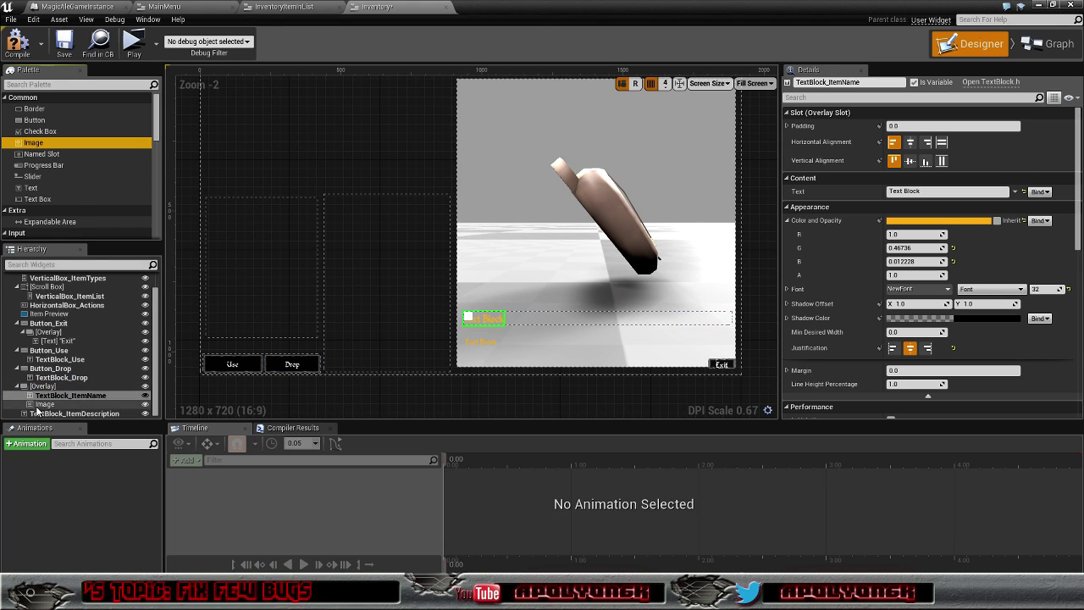
- Set Image_0's Brush Image to the ui_border_inventar texture
{"action": "left_click", "coordinate": [42, 404]}
{"action": "scroll", "coordinate": [75, 405], "scroll_direction": "up", "scroll_amount": 1}
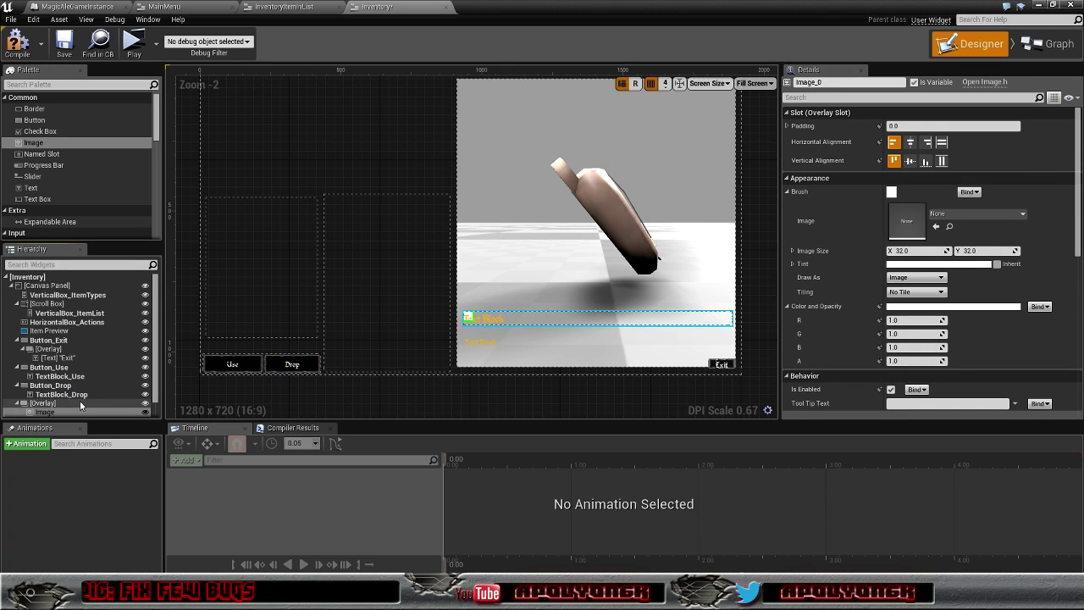
{"action": "scroll", "coordinate": [67, 406], "scroll_direction": "down", "scroll_amount": 1}
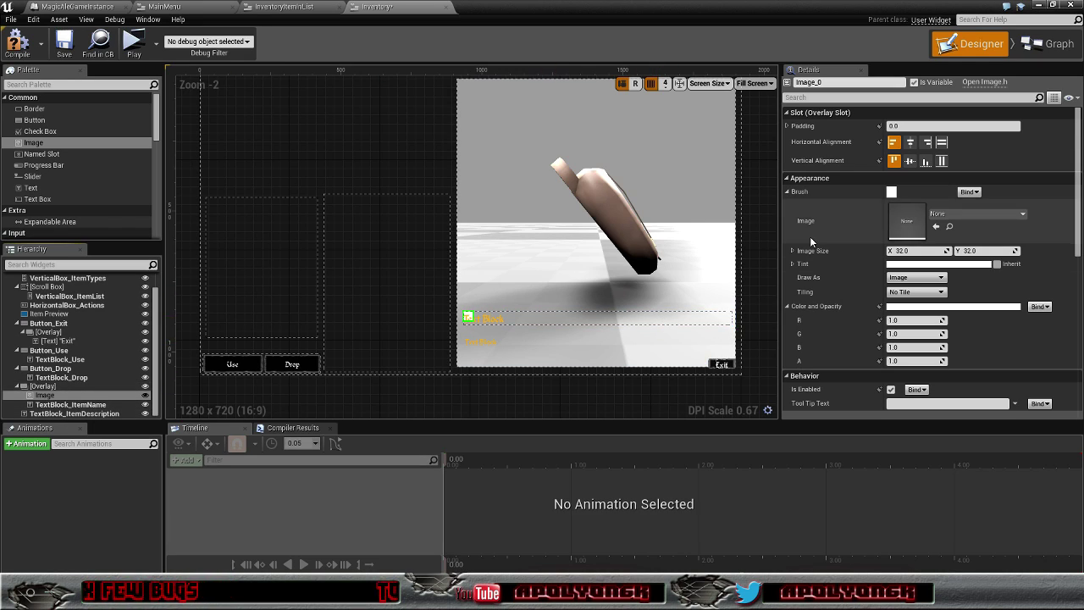
{"action": "left_click", "coordinate": [1018, 215]}
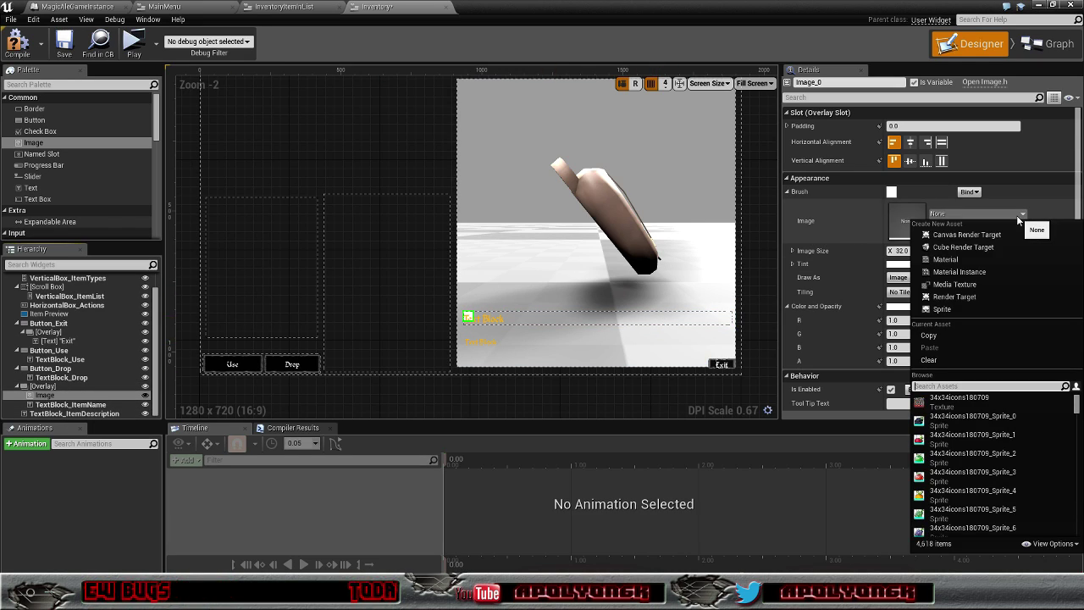
{"action": "scroll", "coordinate": [1011, 405], "scroll_direction": "down", "scroll_amount": 2}
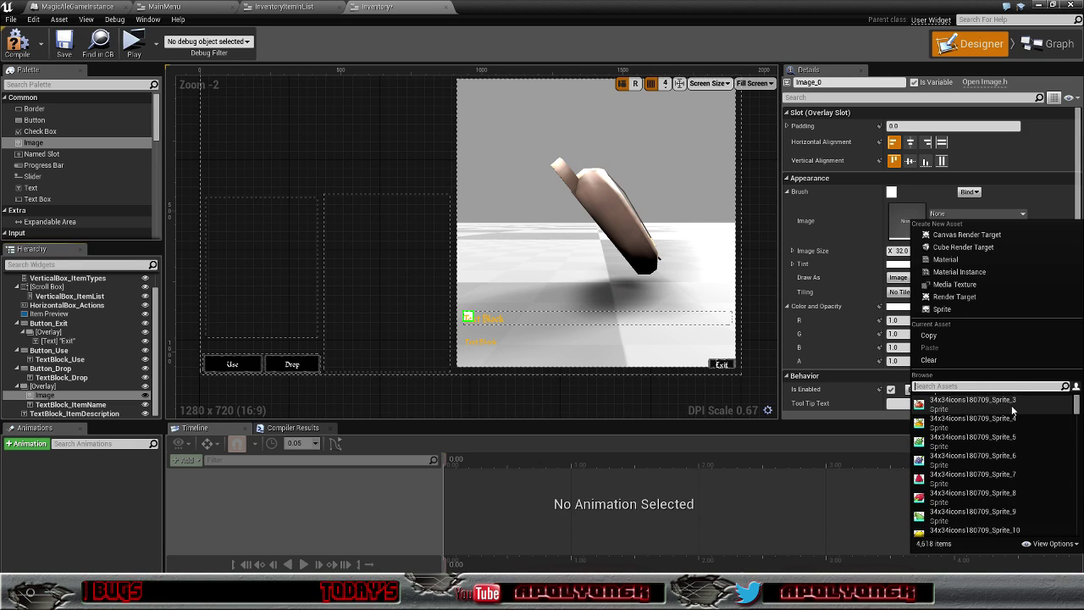
{"action": "scroll", "coordinate": [1011, 404], "scroll_direction": "down", "scroll_amount": 1}
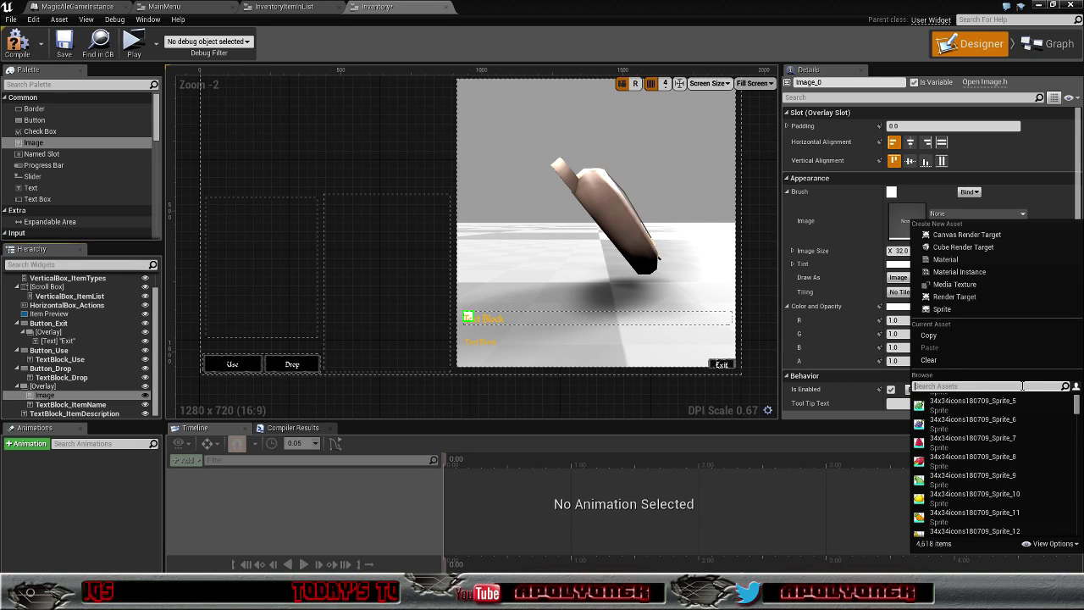
{"action": "type", "text": "ui_"}
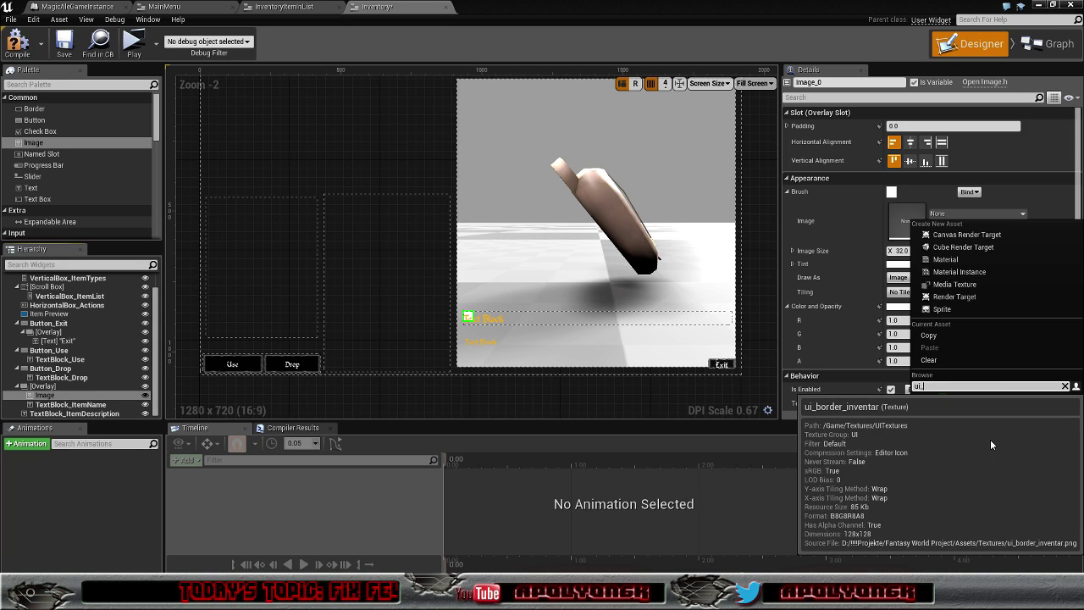
{"action": "left_click", "coordinate": [990, 439]}
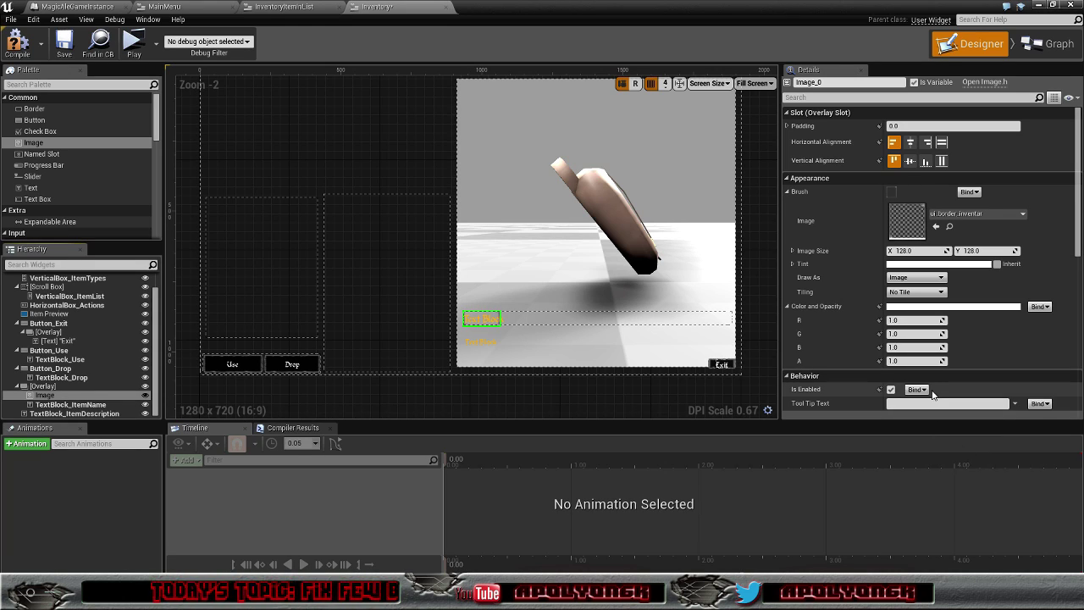
- Draw the image as Box with Fill alignments both ways and 0.25 margins
{"action": "left_click", "coordinate": [916, 277]}
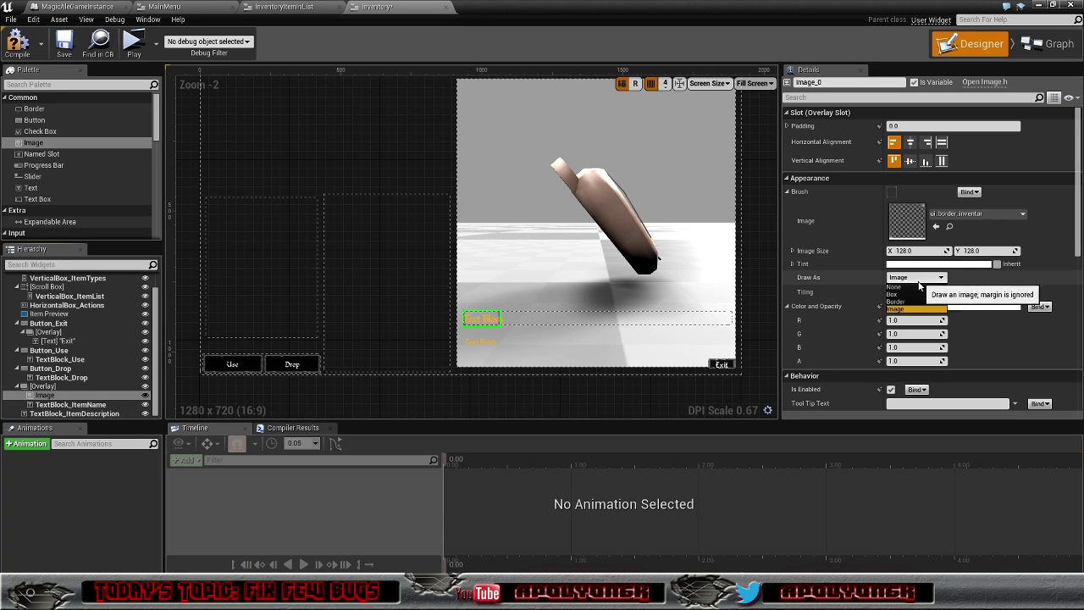
{"action": "left_click", "coordinate": [913, 294]}
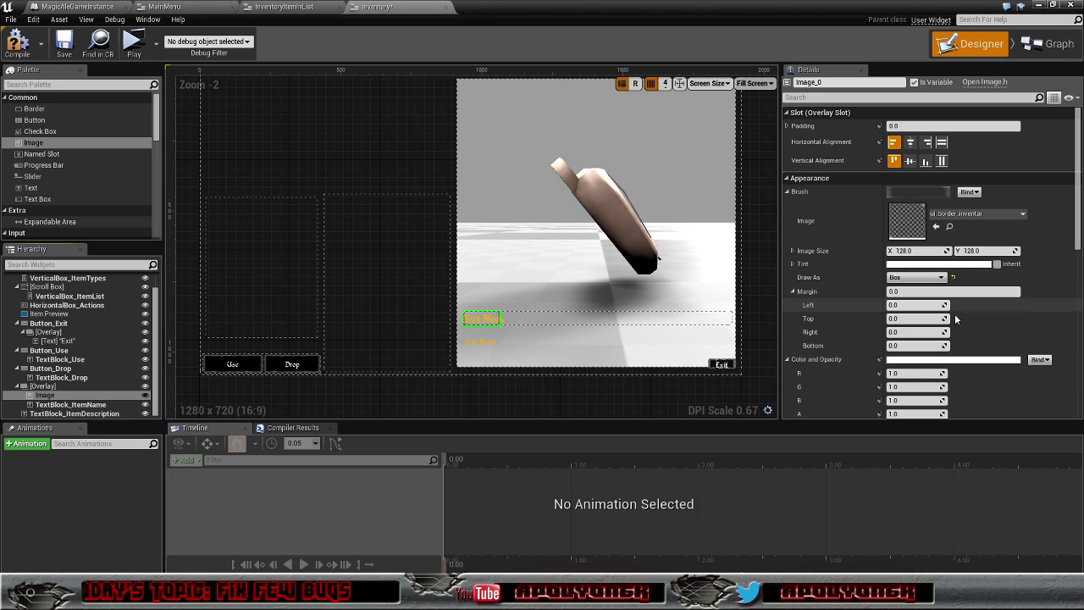
{"action": "scroll", "coordinate": [976, 337], "scroll_direction": "down", "scroll_amount": 2}
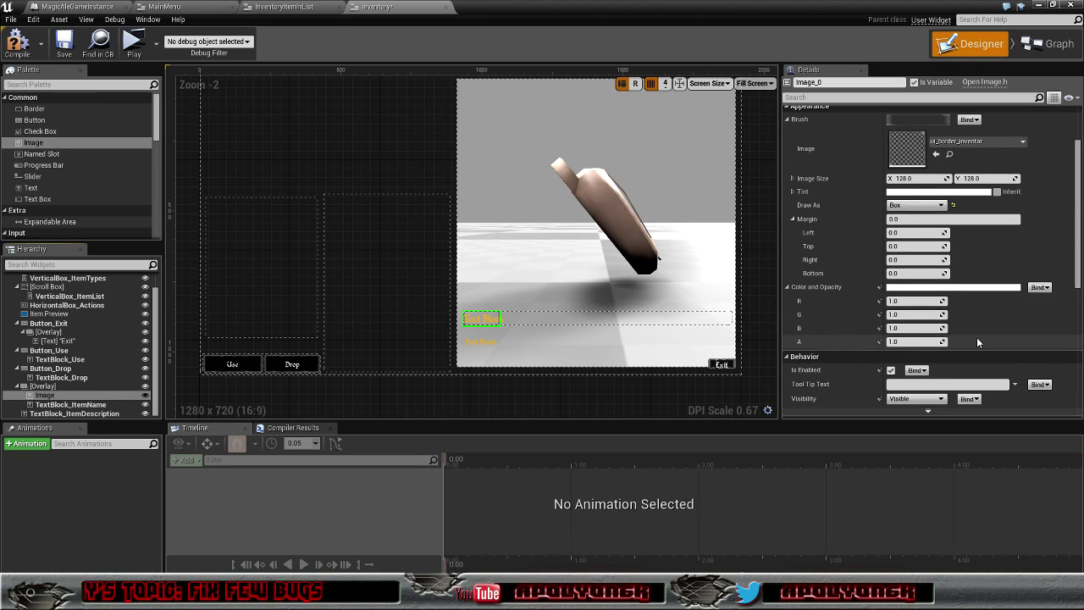
{"action": "scroll", "coordinate": [976, 337], "scroll_direction": "up", "scroll_amount": 2}
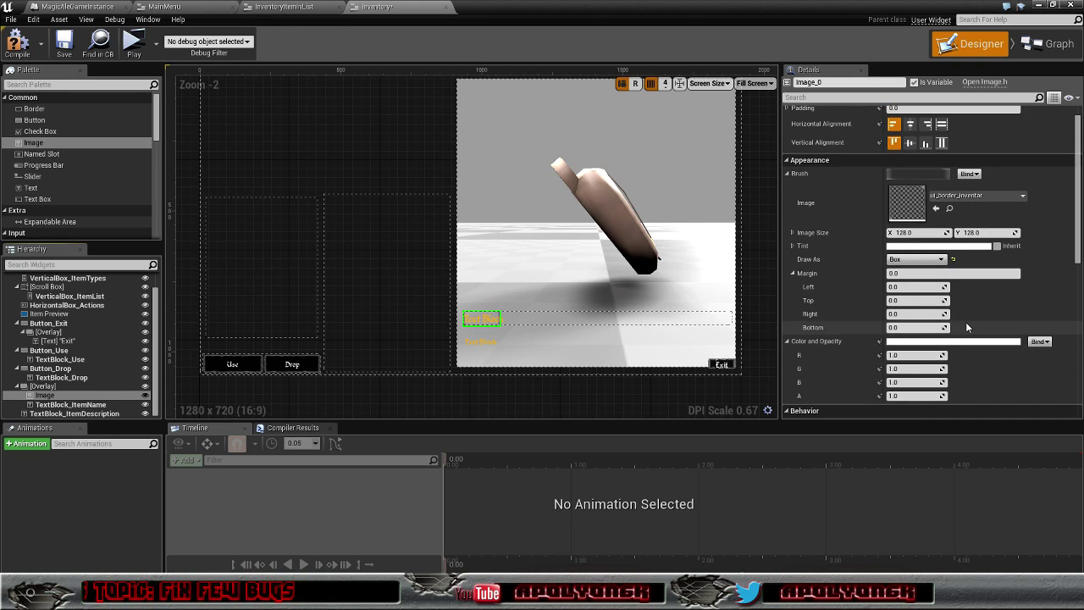
{"action": "left_click", "coordinate": [942, 124]}
{"action": "left_click", "coordinate": [941, 142]}
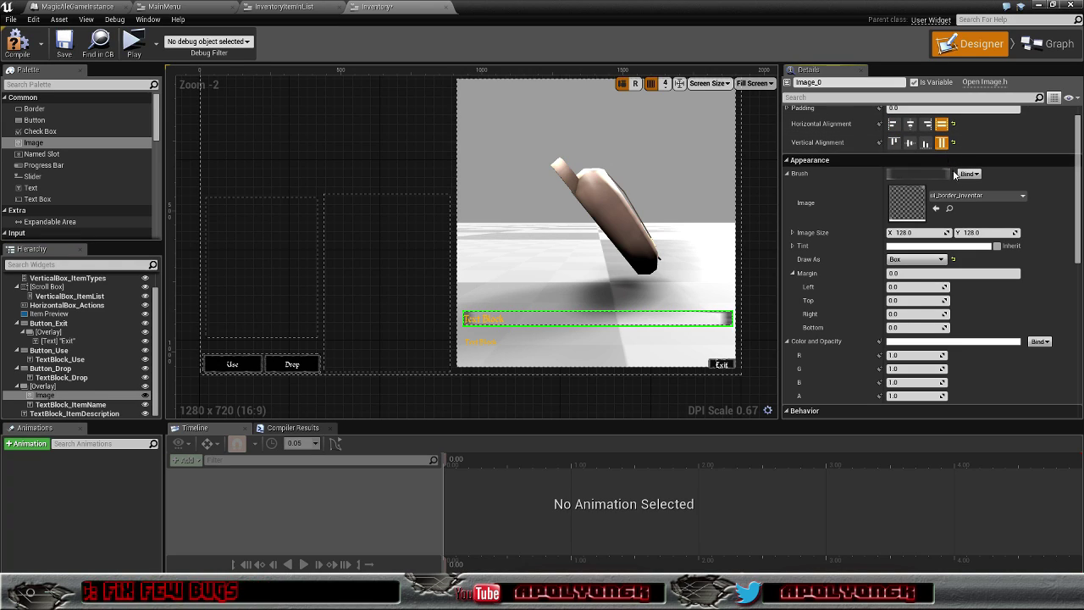
{"action": "left_click", "coordinate": [943, 273]}
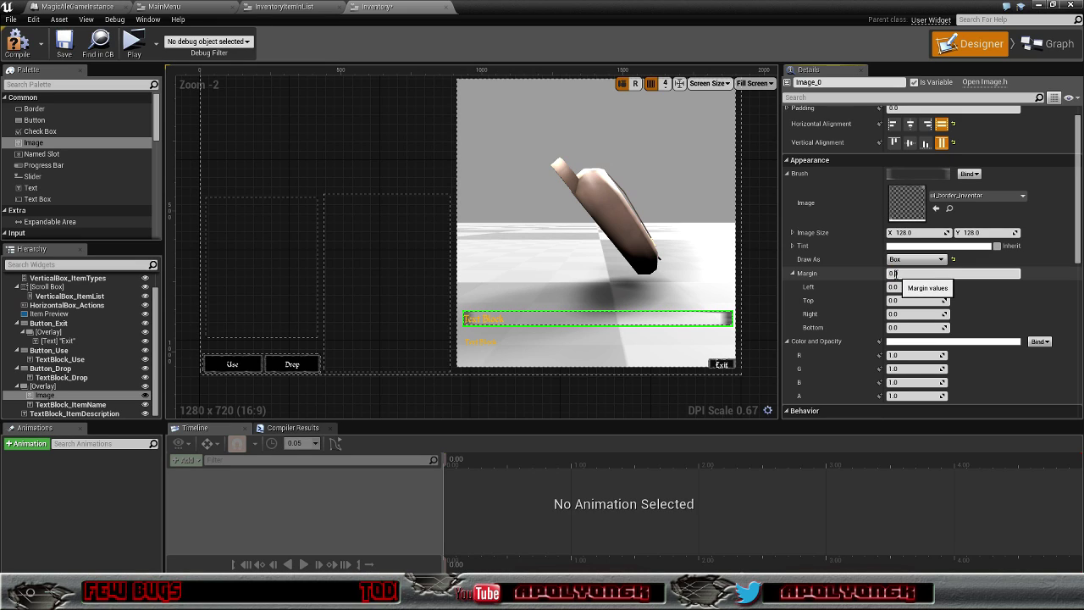
{"action": "type", "text": "25"}
{"action": "key", "text": "Return"}
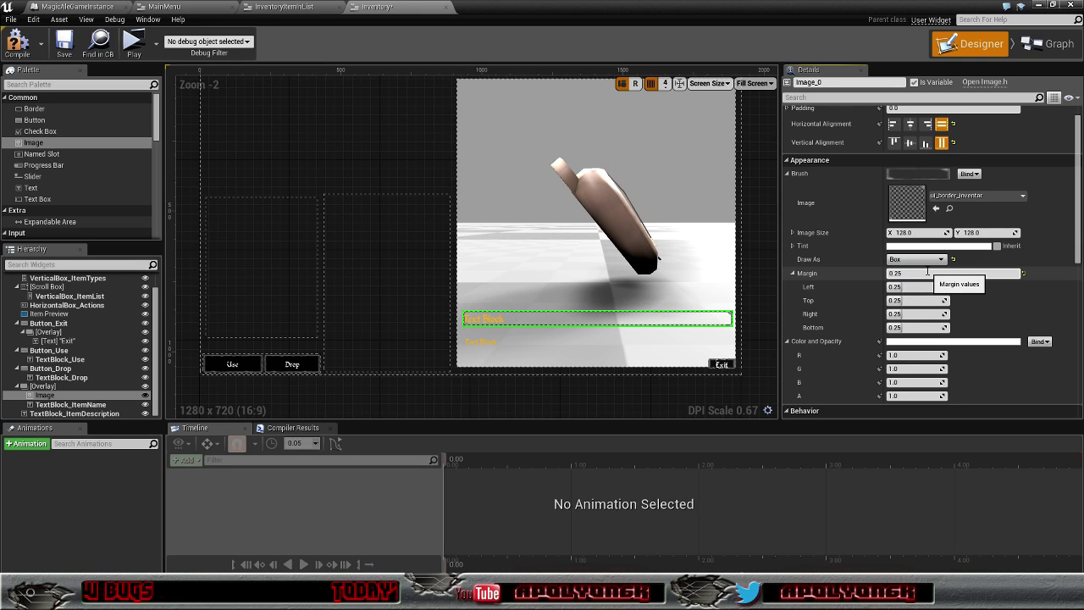
- Swap the name background's brush from ui_border_inventar to the darker ui_border texture
{"action": "scroll", "coordinate": [647, 345], "scroll_direction": "up", "scroll_amount": 3}
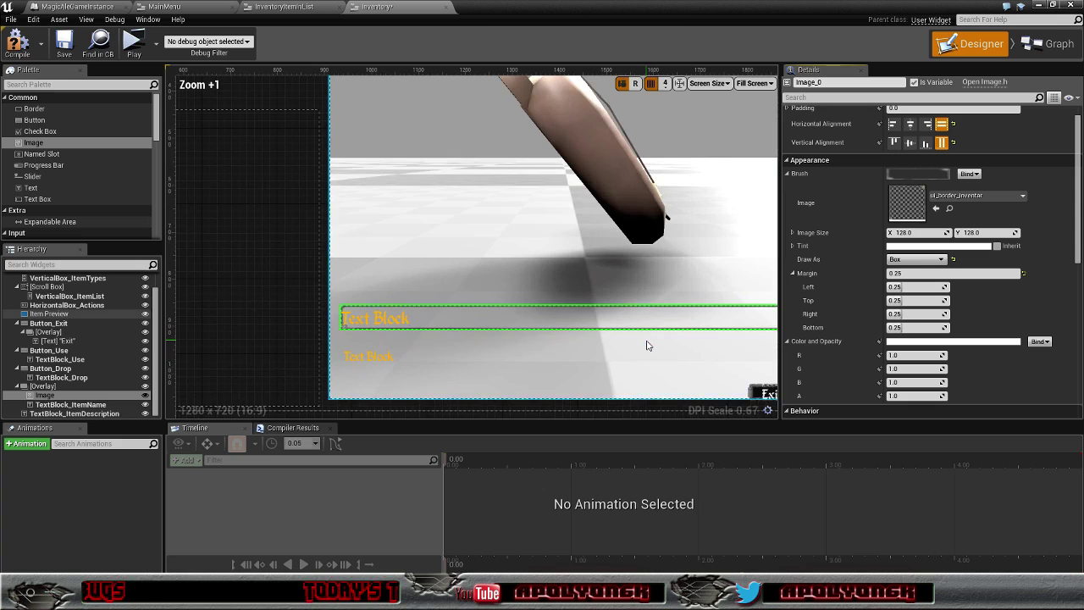
{"action": "scroll", "coordinate": [647, 345], "scroll_direction": "up", "scroll_amount": 2}
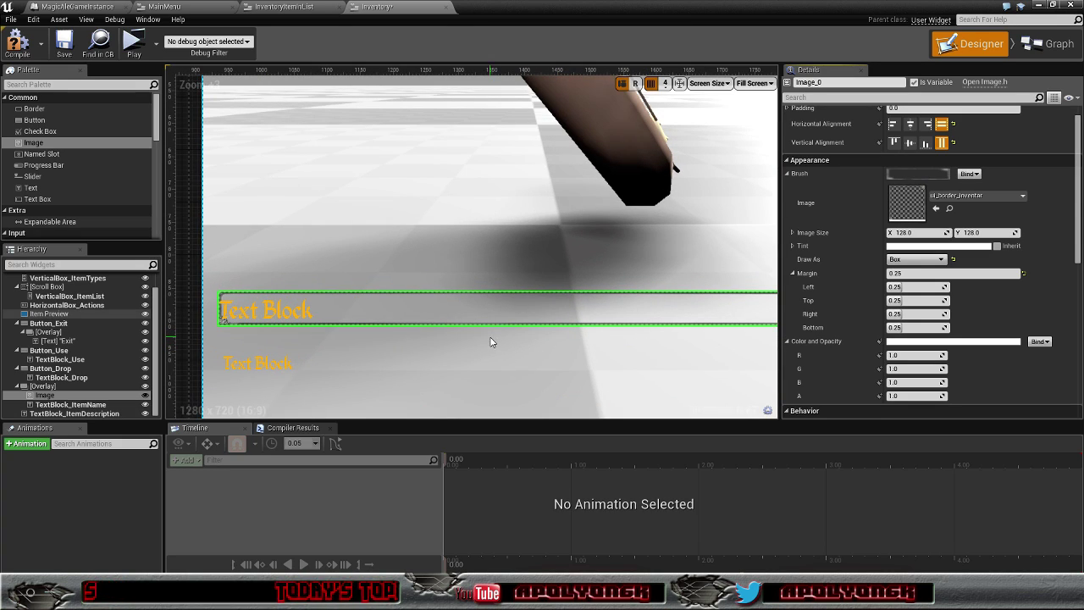
{"action": "scroll", "coordinate": [555, 302], "scroll_direction": "down", "scroll_amount": 1}
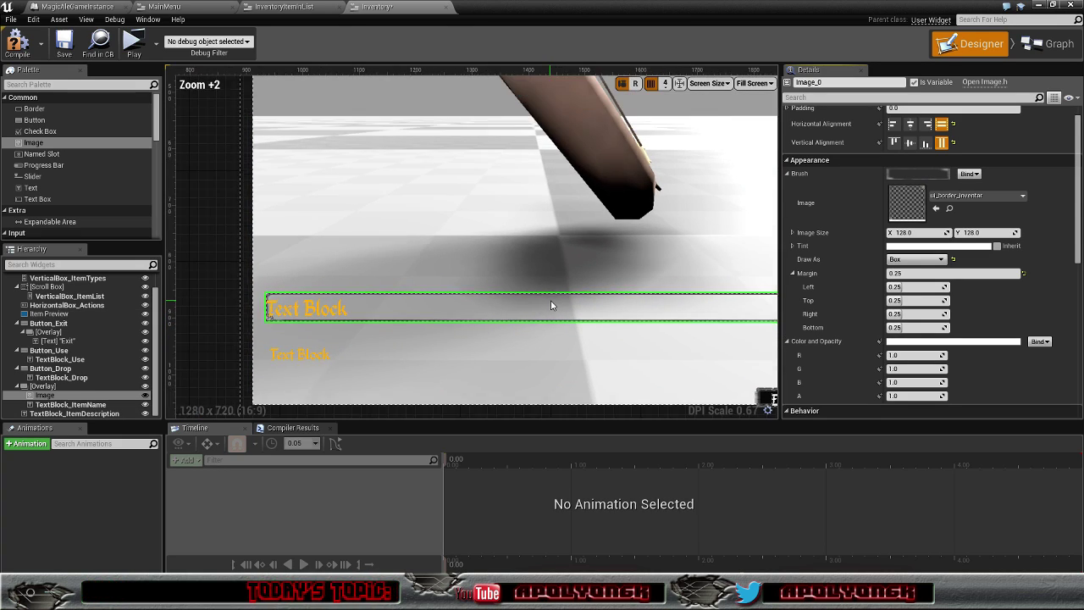
{"action": "scroll", "coordinate": [552, 303], "scroll_direction": "down", "scroll_amount": 1}
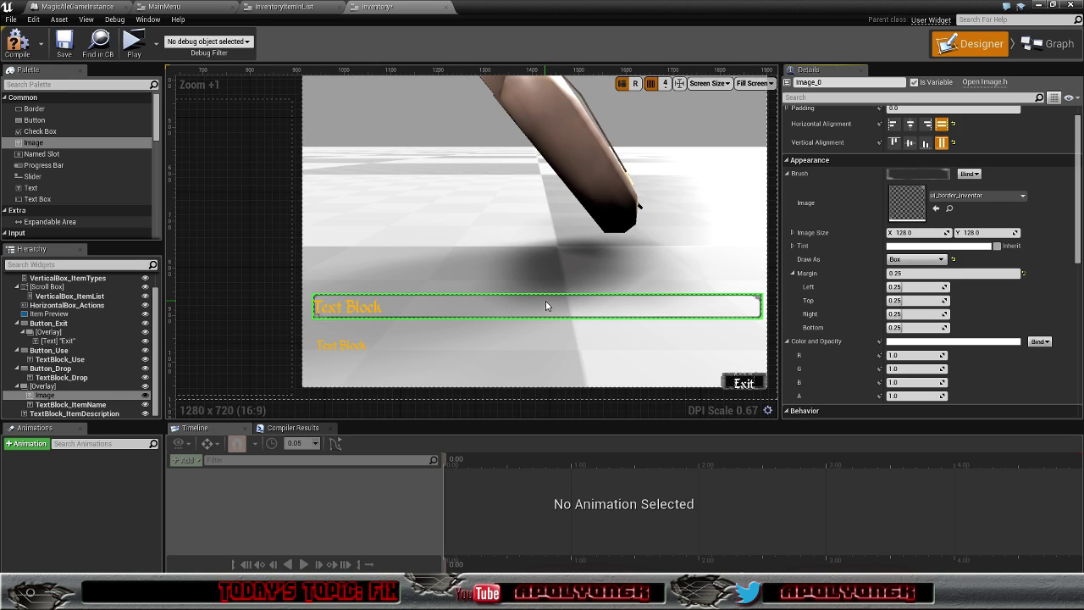
{"action": "scroll", "coordinate": [993, 225], "scroll_direction": "up", "scroll_amount": 1}
{"action": "left_click", "coordinate": [974, 213]}
{"action": "type", "text": "ui"}
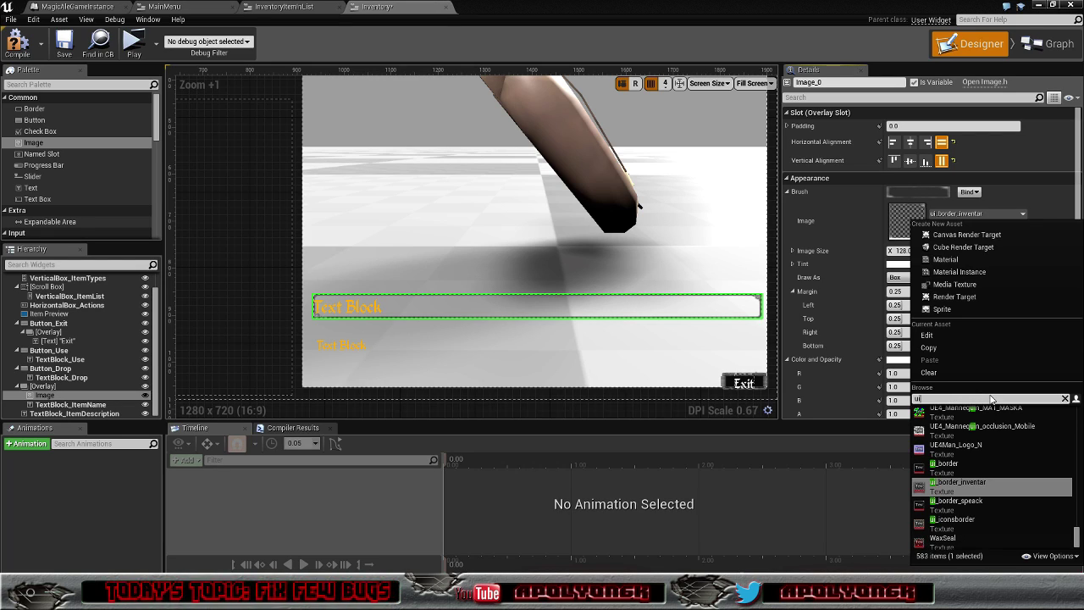
{"action": "type", "text": "_"}
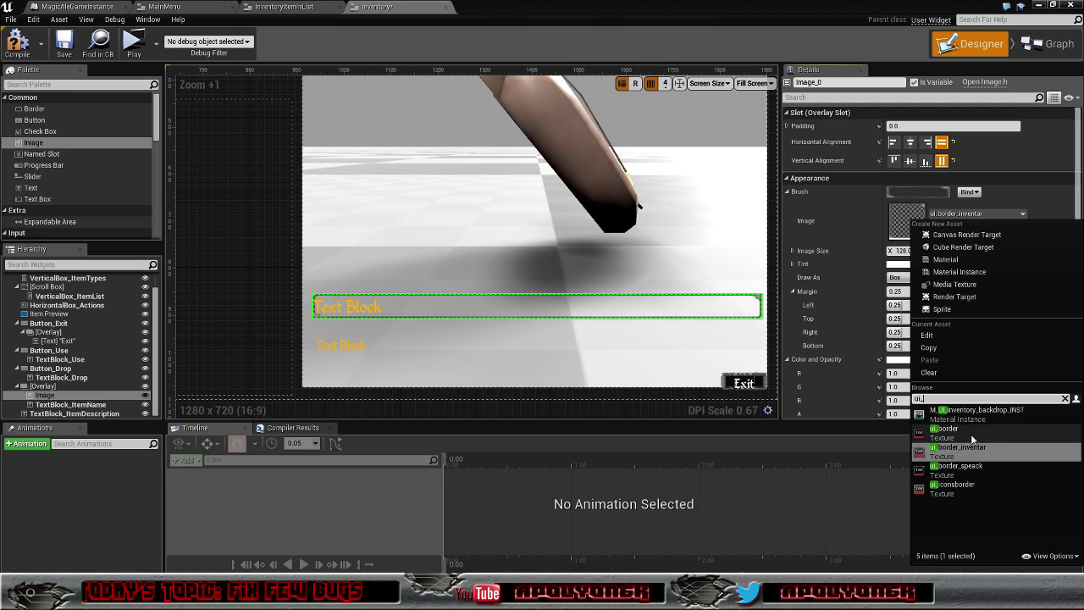
{"action": "left_click", "coordinate": [970, 435]}
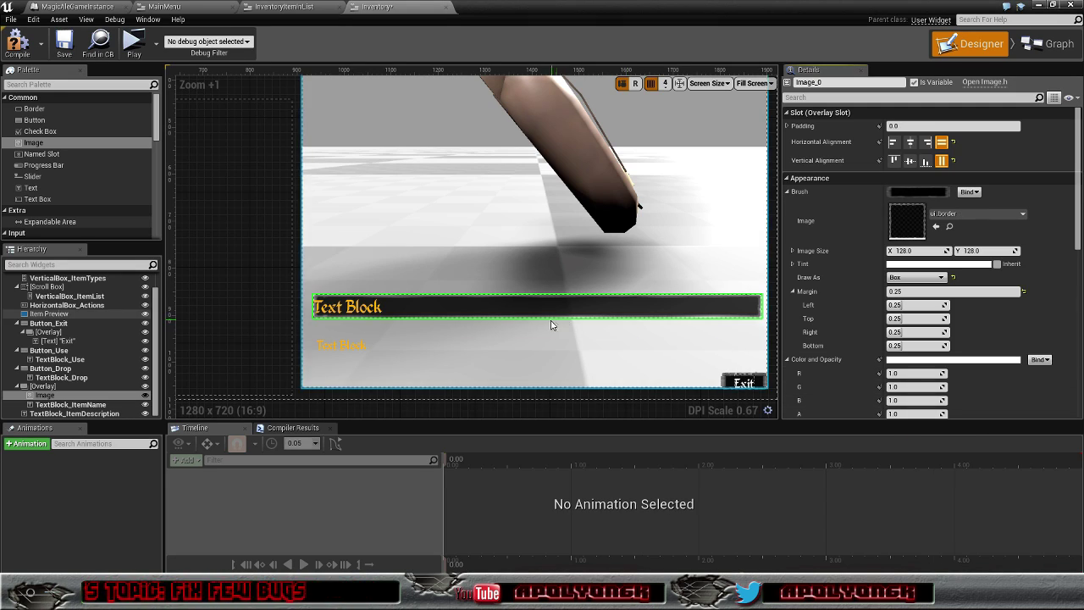
{"action": "left_click", "coordinate": [372, 306]}
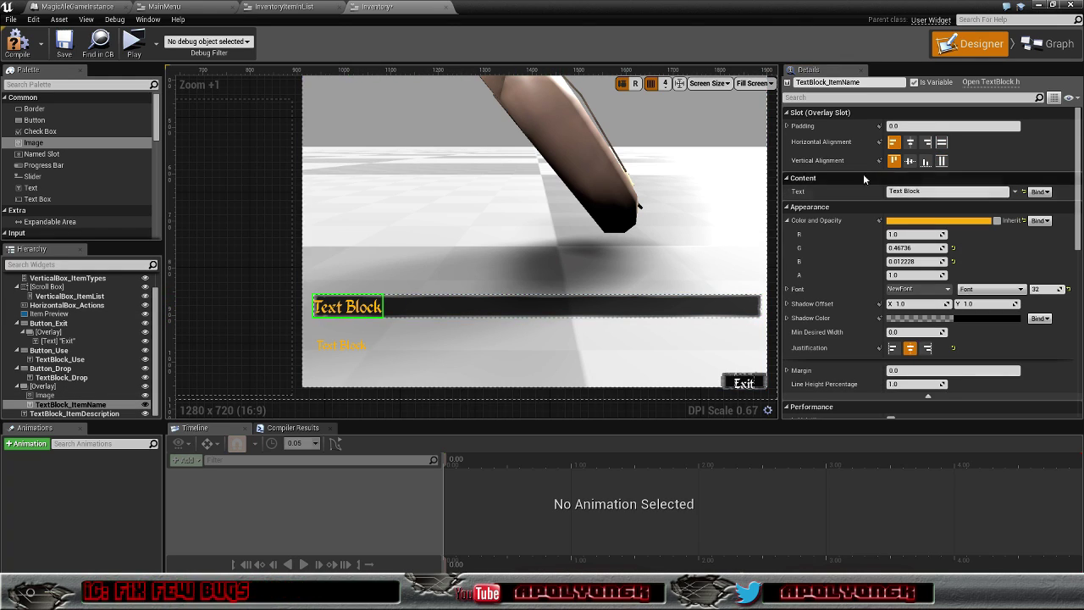
{"action": "left_click", "coordinate": [942, 143]}
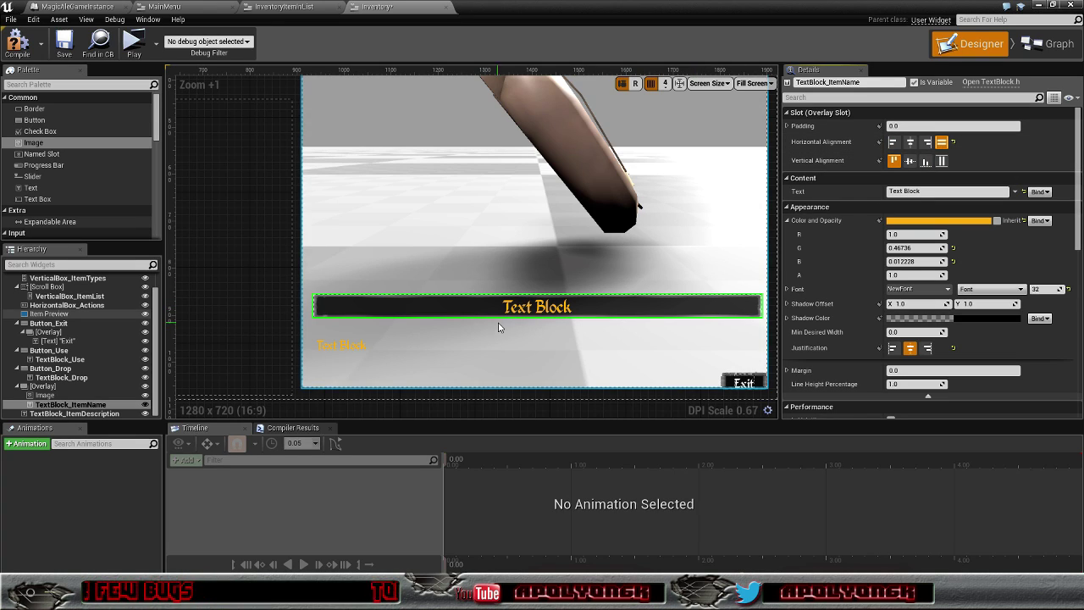
{"action": "scroll", "coordinate": [485, 331], "scroll_direction": "down", "scroll_amount": 2}
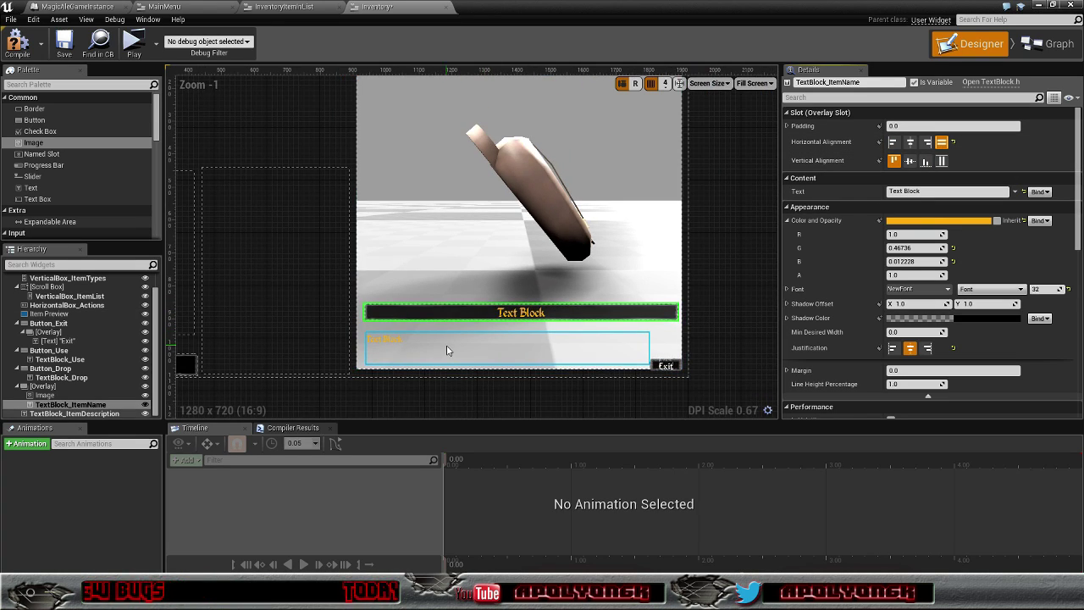
{"action": "scroll", "coordinate": [447, 349], "scroll_direction": "down", "scroll_amount": 2}
{"action": "scroll", "coordinate": [447, 350], "scroll_direction": "up", "scroll_amount": 3}
{"action": "scroll", "coordinate": [457, 353], "scroll_direction": "up", "scroll_amount": 2}
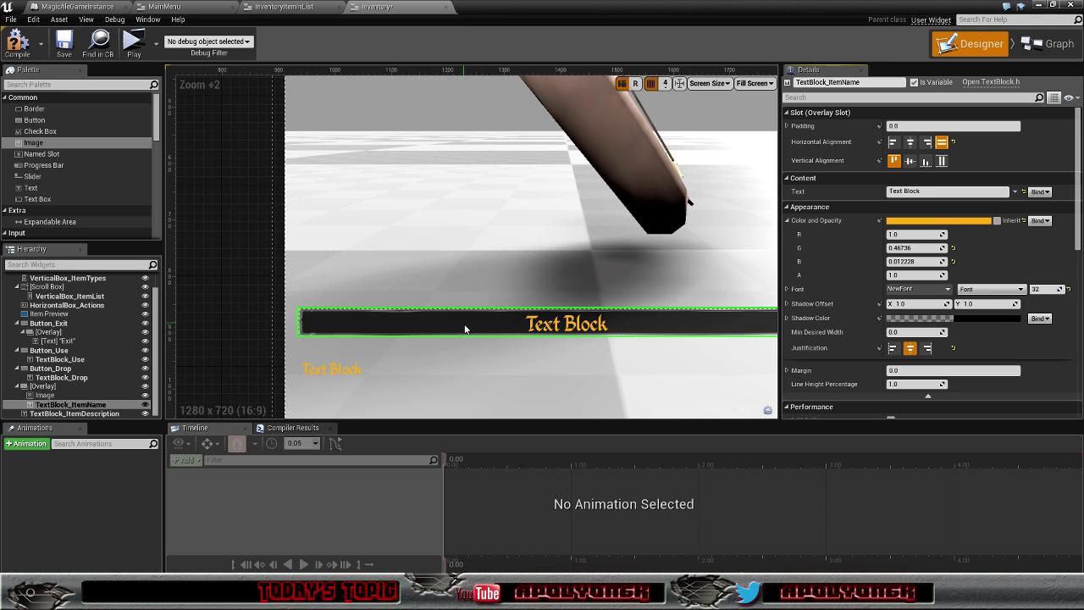
{"action": "left_click", "coordinate": [461, 387]}
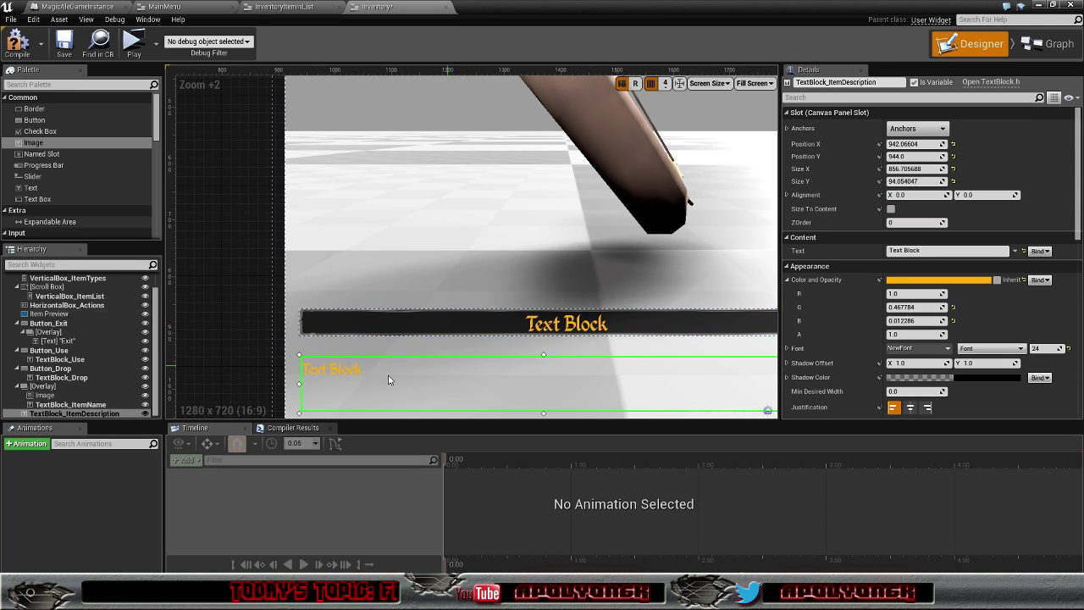
- Wrap TextBlock_ItemDescription in a new Overlay
{"action": "left_click", "coordinate": [82, 414]}
{"action": "right_click", "coordinate": [81, 416]}
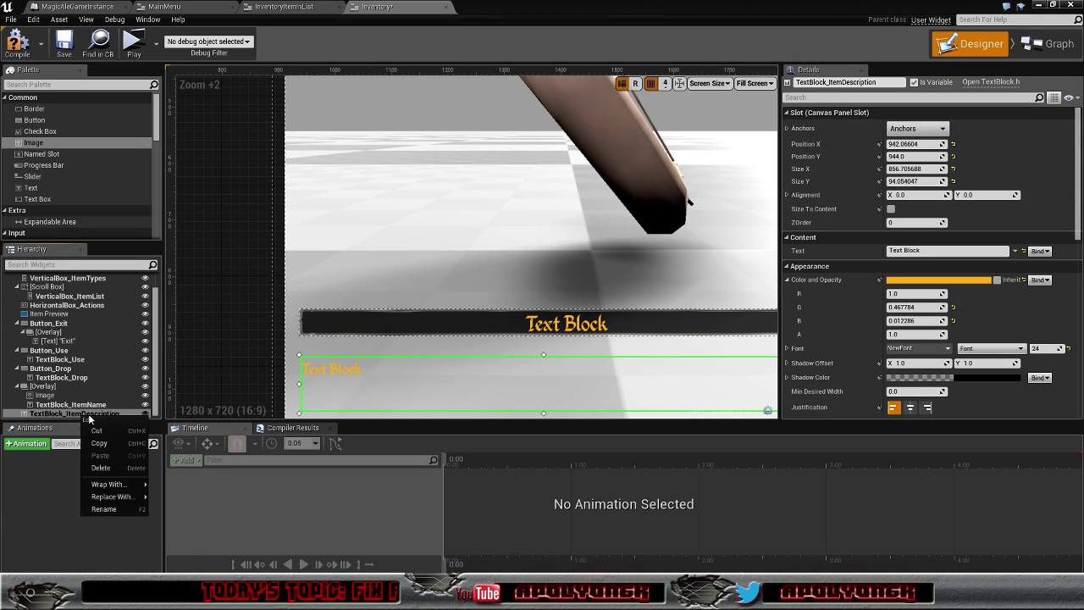
{"action": "mouse_move", "coordinate": [113, 486]}
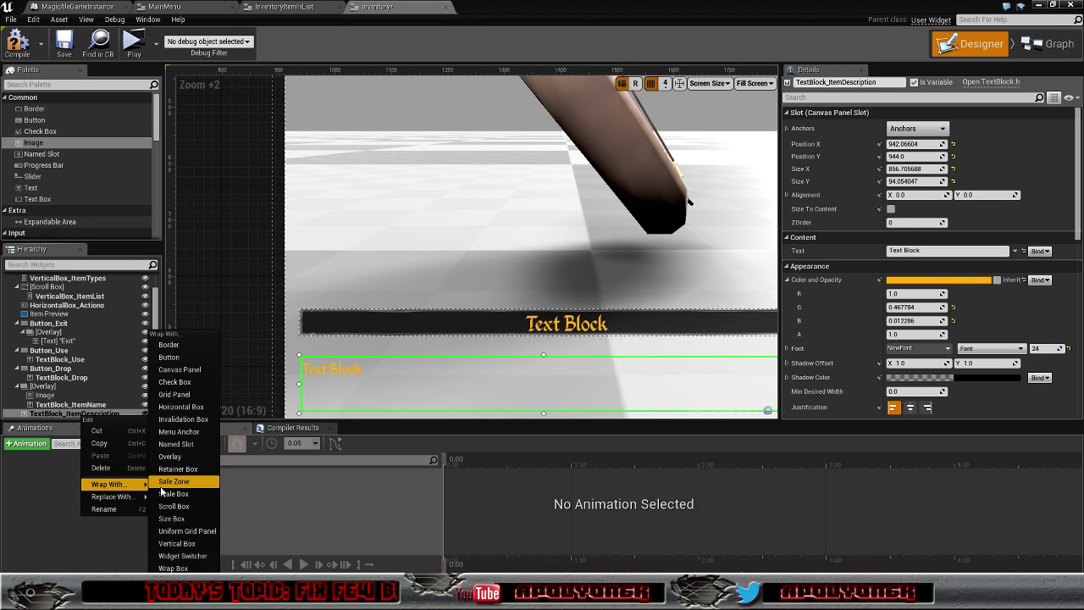
{"action": "left_click", "coordinate": [176, 457]}
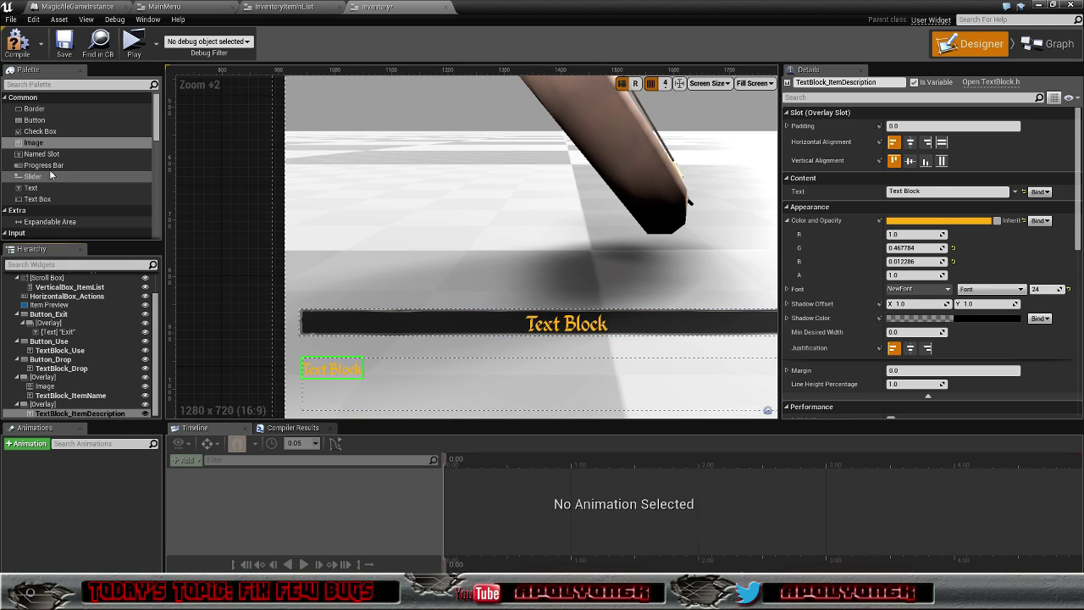
- Copy the item name's ui_border background Image and paste it into the description Overlay
{"action": "left_click", "coordinate": [49, 390]}
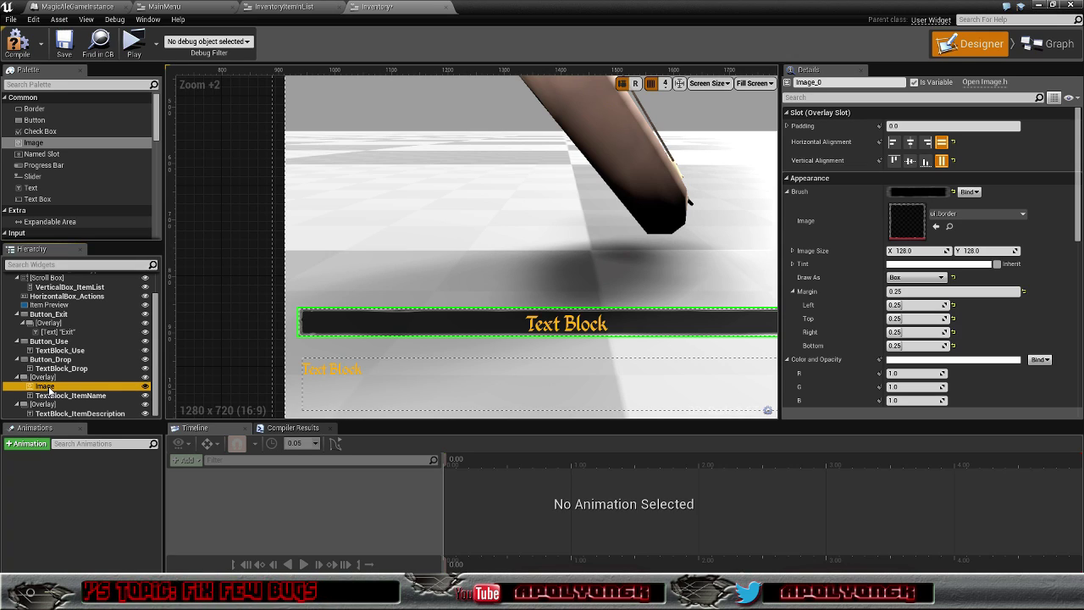
{"action": "right_click", "coordinate": [49, 389]}
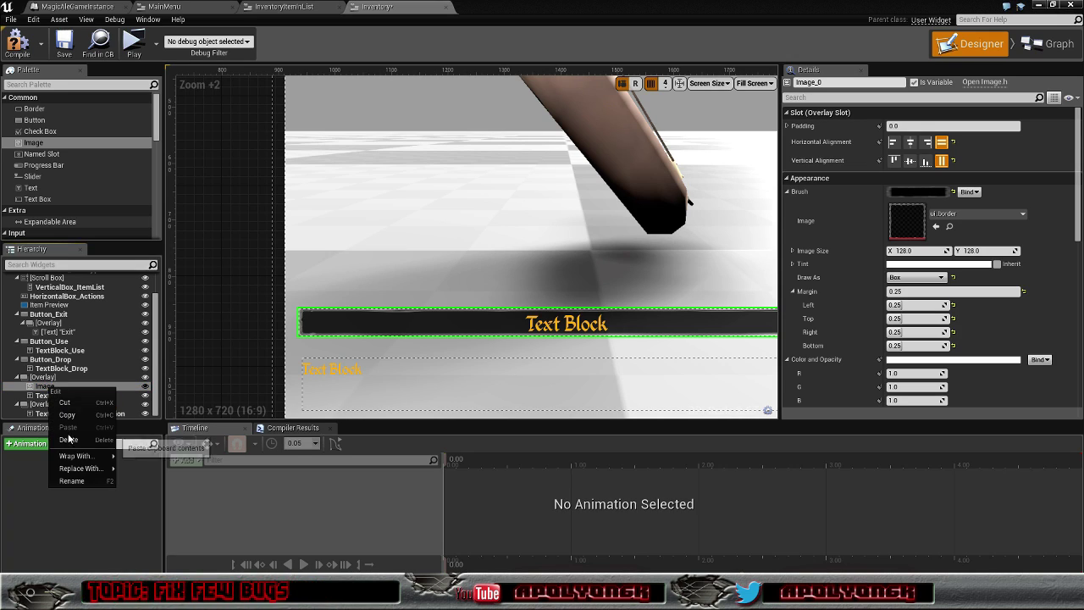
{"action": "left_click", "coordinate": [68, 414]}
{"action": "left_click", "coordinate": [45, 406]}
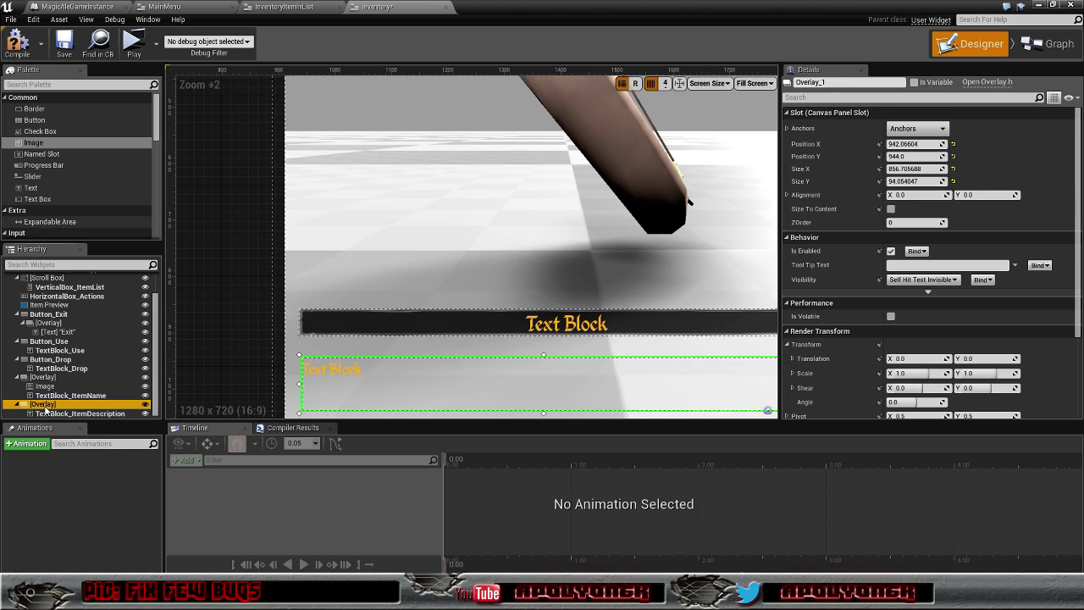
{"action": "right_click", "coordinate": [47, 408]}
{"action": "left_click", "coordinate": [68, 443]}
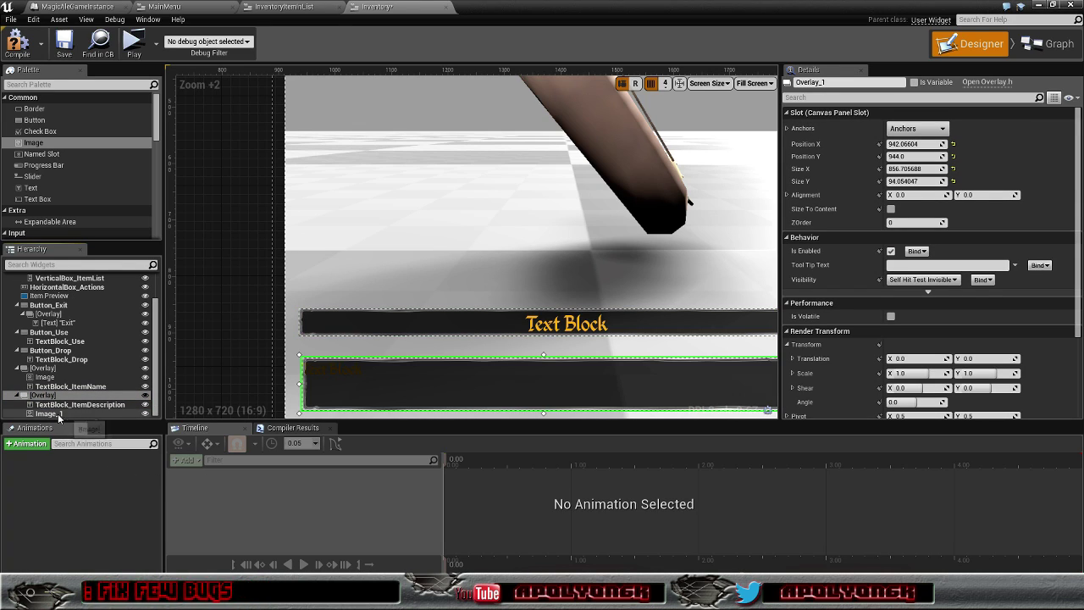
- Place the pasted Image behind the description text and set both alignments to Fill
{"action": "mouse_move", "coordinate": [50, 415]}
{"action": "left_mouse_down"}
{"action": "mouse_move", "coordinate": [48, 398]}
{"action": "mouse_move", "coordinate": [53, 406]}
{"action": "left_mouse_up"}
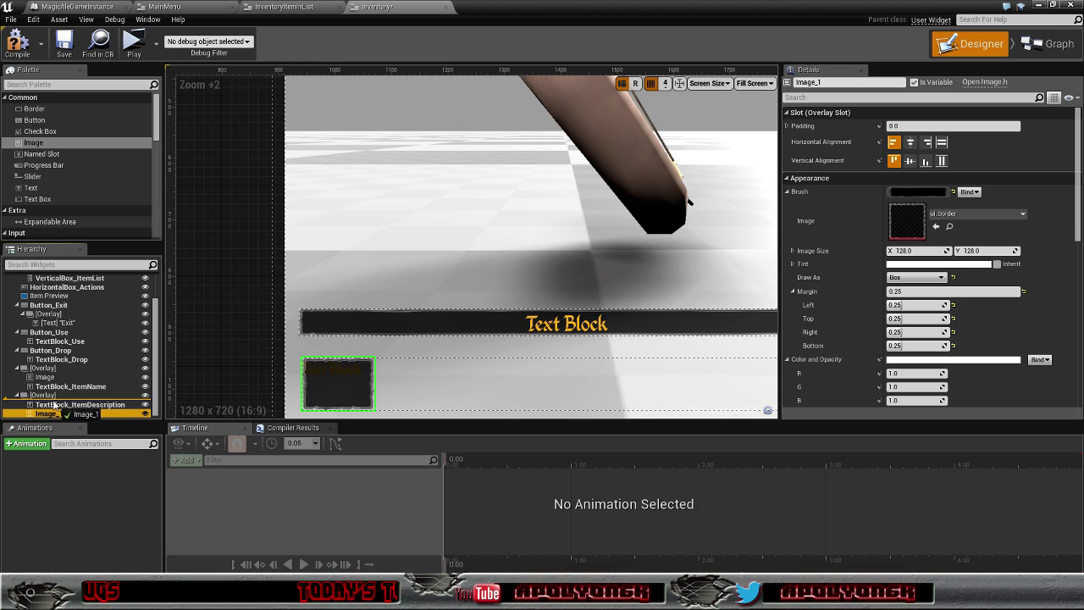
{"action": "left_click_drag", "start_coordinate": [53, 406], "coordinate": [54, 398]}
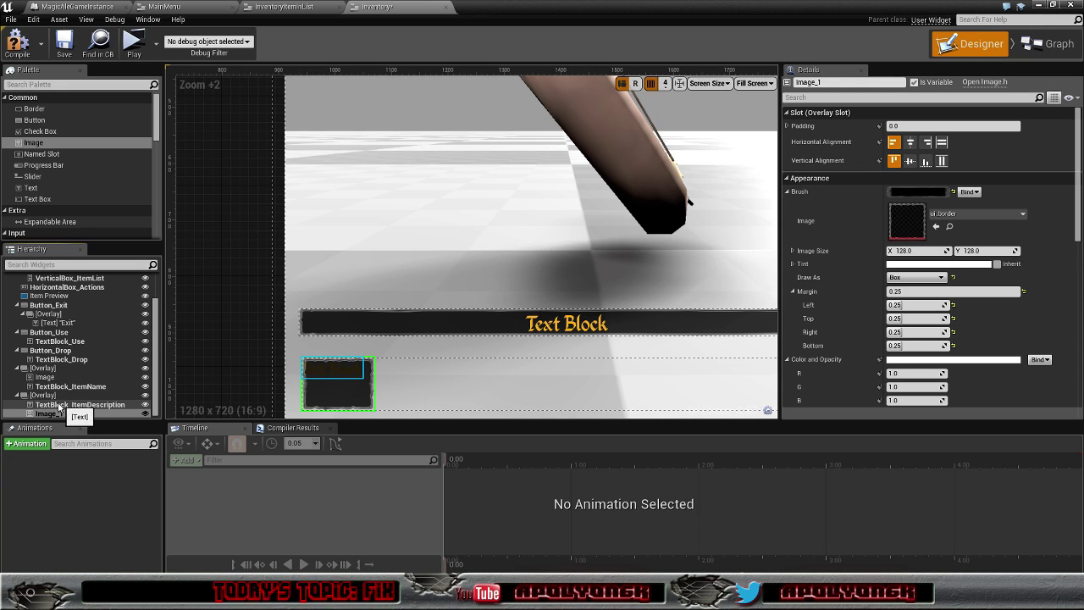
{"action": "left_click_drag", "start_coordinate": [66, 417], "coordinate": [53, 405]}
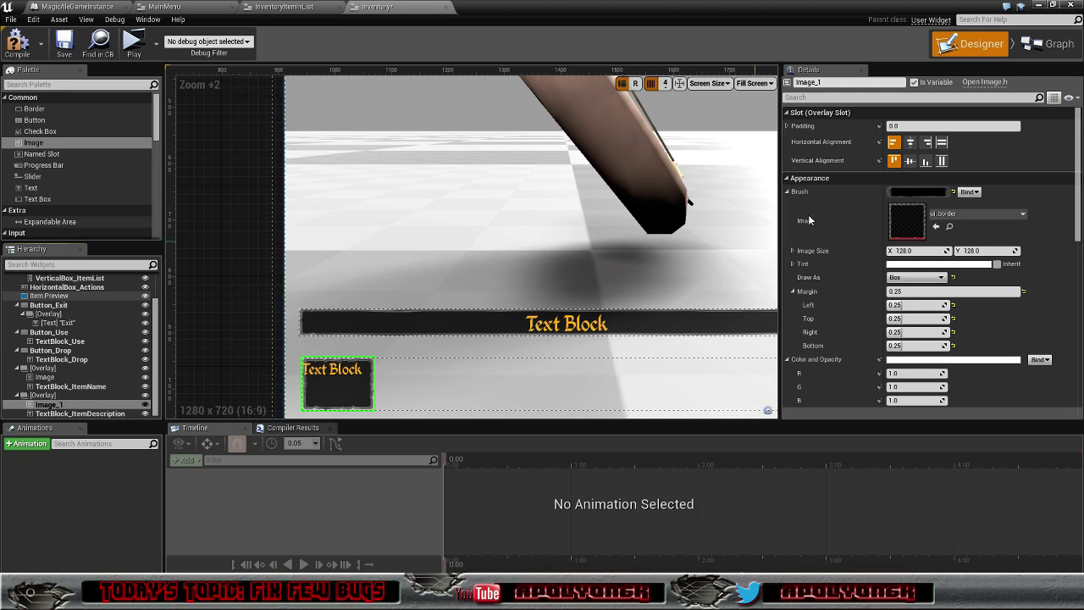
{"action": "left_click", "coordinate": [941, 142]}
{"action": "left_click", "coordinate": [941, 161]}
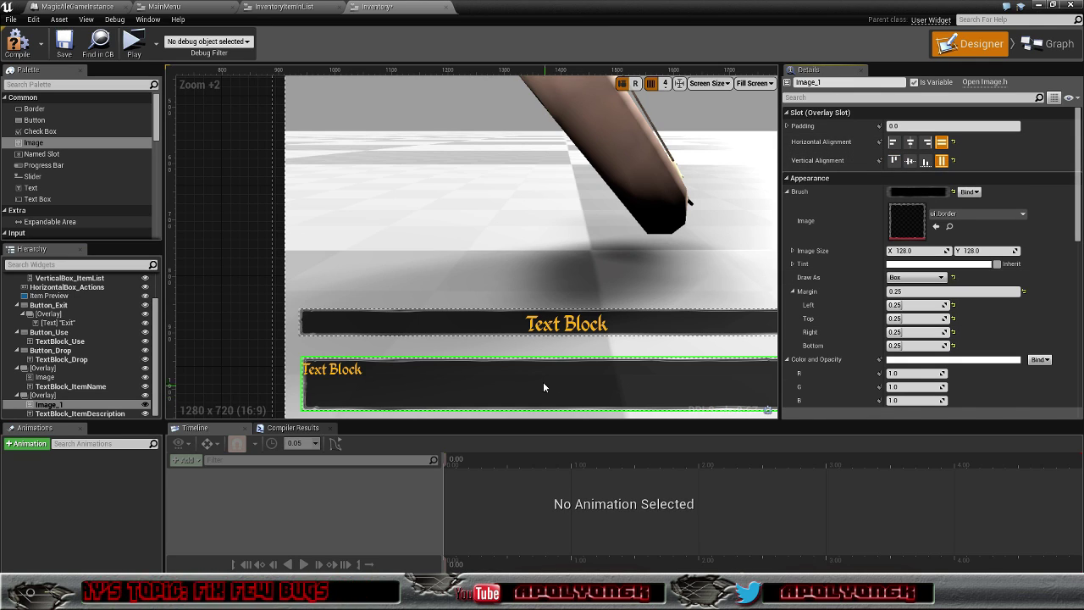
- Review the dark name bar and description panel in the Designer, then compile the Inventory widget
{"action": "scroll", "coordinate": [539, 373], "scroll_direction": "down", "scroll_amount": 4}
{"action": "scroll", "coordinate": [538, 372], "scroll_direction": "down", "scroll_amount": 3}
{"action": "scroll", "coordinate": [617, 382], "scroll_direction": "up", "scroll_amount": 3}
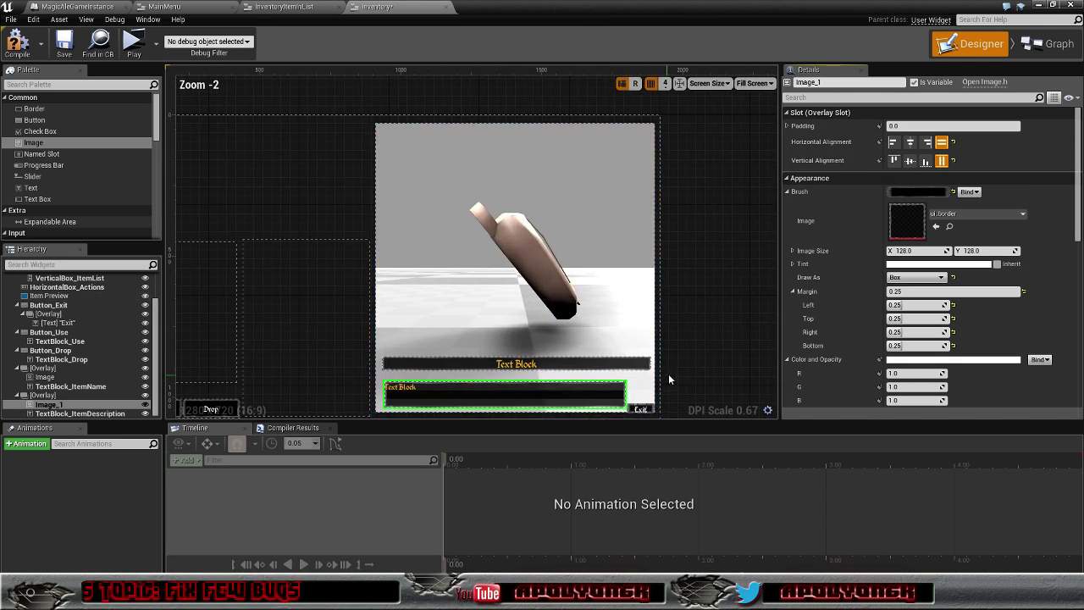
{"action": "scroll", "coordinate": [702, 368], "scroll_direction": "down", "scroll_amount": 1}
{"action": "scroll", "coordinate": [703, 367], "scroll_direction": "down", "scroll_amount": 1}
{"action": "scroll", "coordinate": [678, 385], "scroll_direction": "up", "scroll_amount": 3}
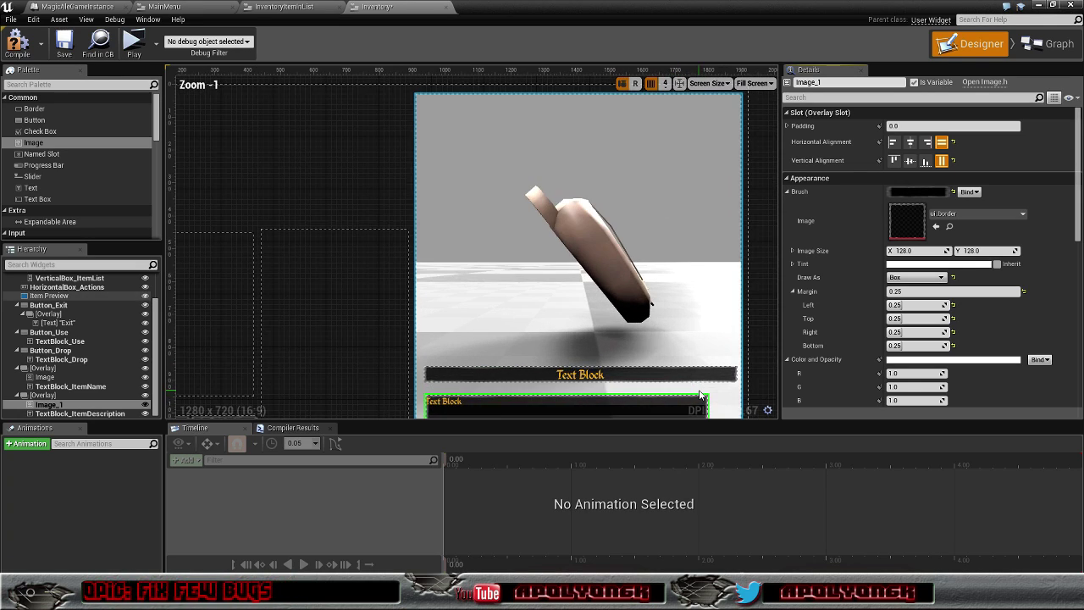
{"action": "scroll", "coordinate": [645, 406], "scroll_direction": "up", "scroll_amount": 3}
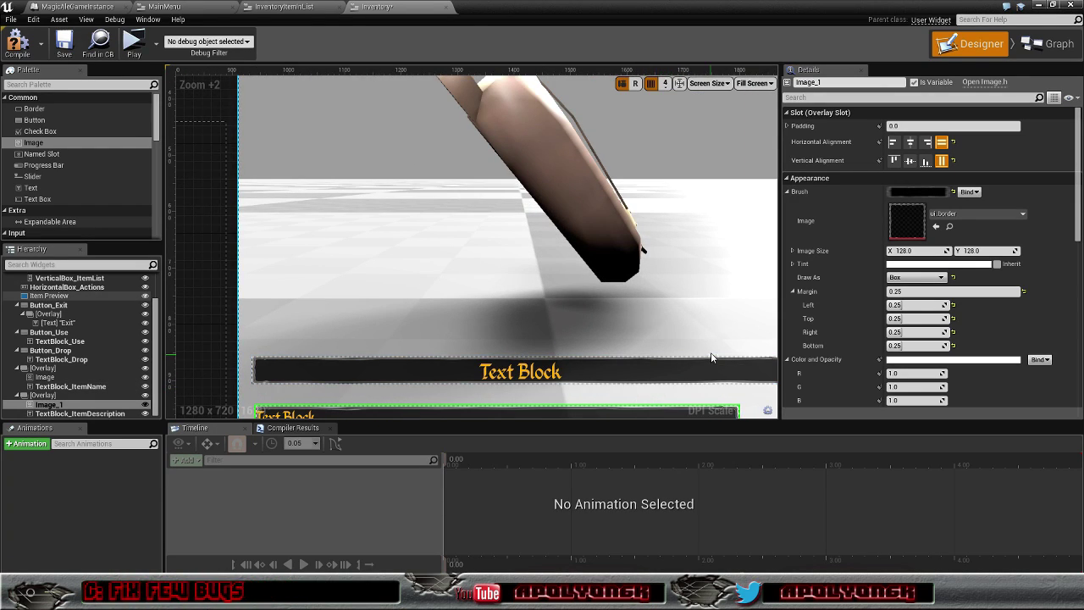
{"action": "mouse_move", "coordinate": [695, 307]}
{"action": "right_mouse_down"}
{"action": "mouse_move", "coordinate": [682, 290]}
{"action": "mouse_move", "coordinate": [686, 153]}
{"action": "right_mouse_up"}
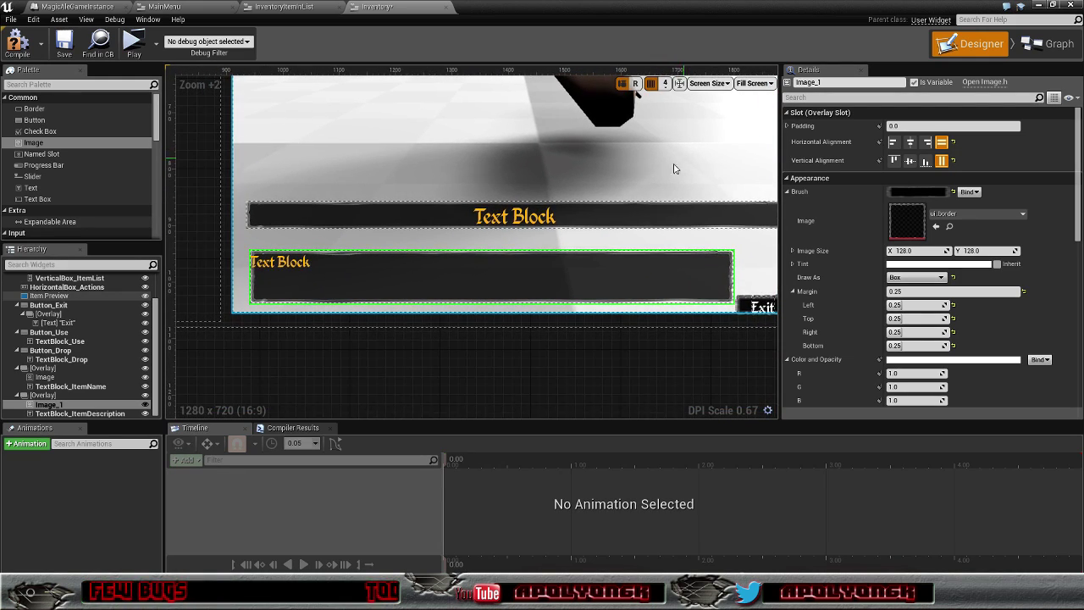
{"action": "scroll", "coordinate": [674, 165], "scroll_direction": "down", "scroll_amount": 4}
{"action": "mouse_move", "coordinate": [574, 296]}
{"action": "right_mouse_down"}
{"action": "mouse_move", "coordinate": [570, 419]}
{"action": "mouse_move", "coordinate": [579, 415]}
{"action": "right_mouse_up"}
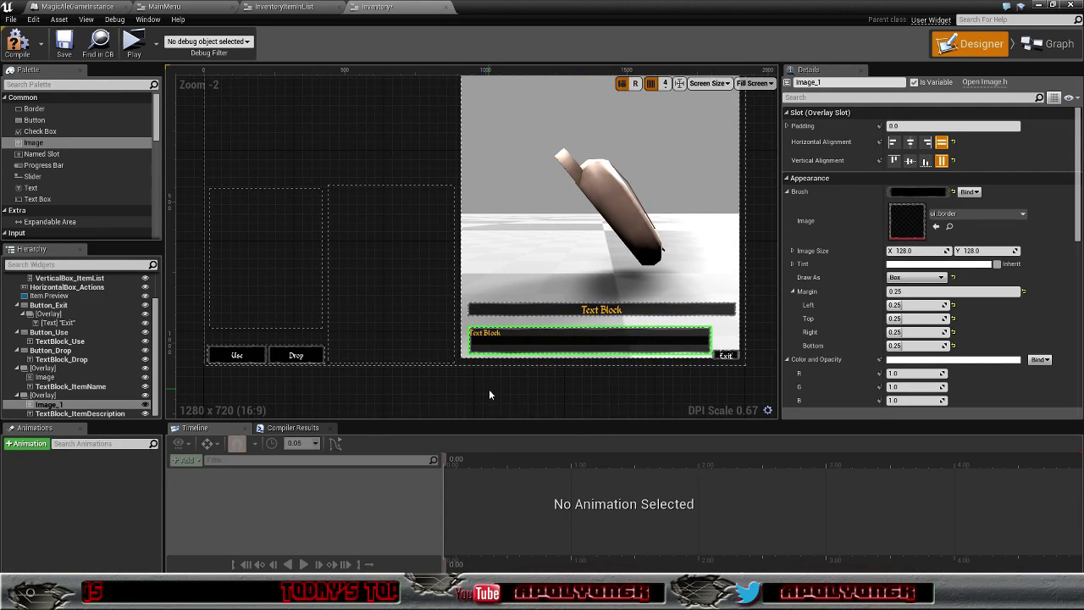
{"action": "left_click", "coordinate": [17, 42]}
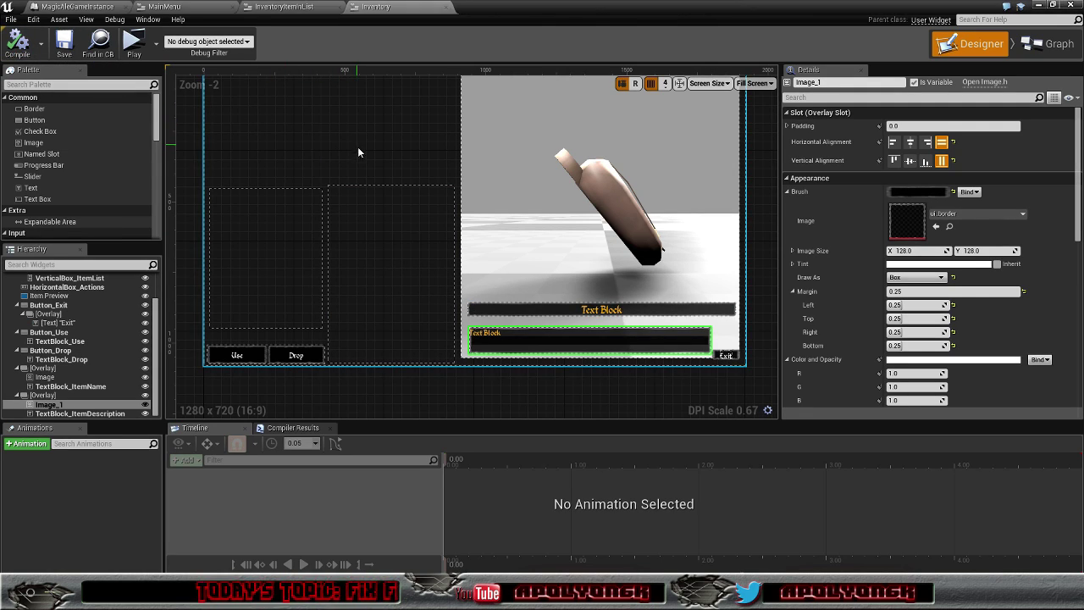
{"action": "mouse_move", "coordinate": [358, 153]}
{"action": "right_mouse_down"}
{"action": "mouse_move", "coordinate": [383, 253]}
{"action": "mouse_move", "coordinate": [360, 179]}
{"action": "right_mouse_up"}
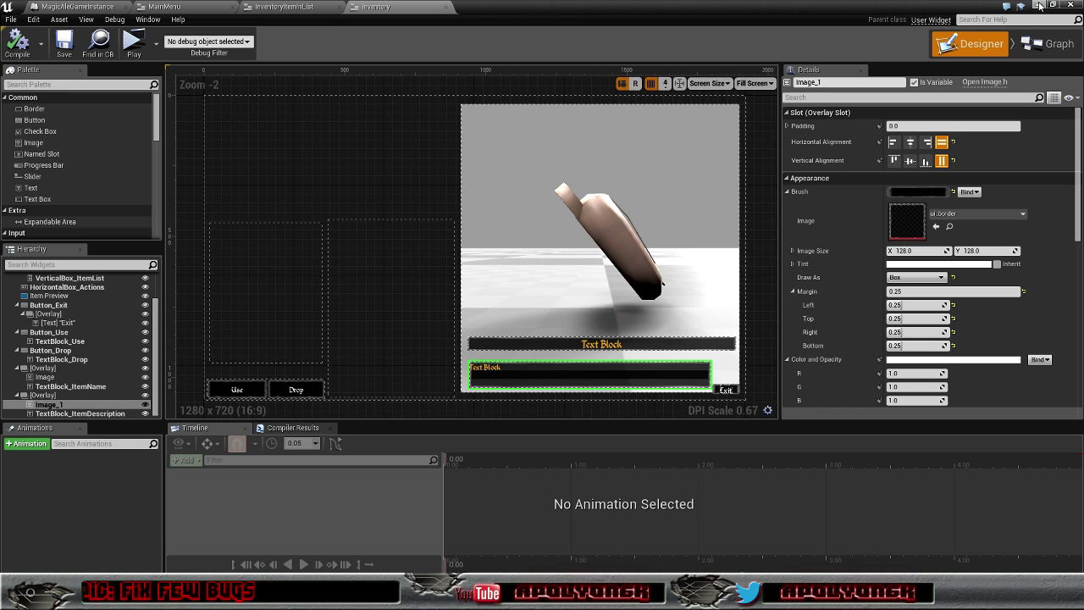
- Play a new game, pick up the item, and view Teleport Crystal under Keys in the full-screen inventory
{"action": "left_click", "coordinate": [130, 46]}
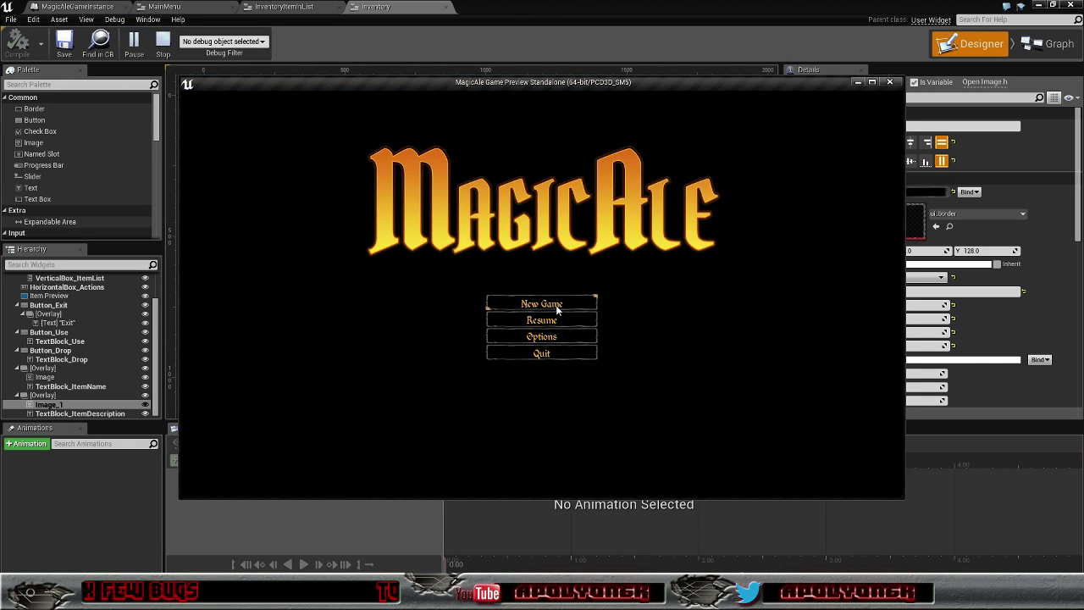
{"action": "left_click", "coordinate": [551, 318]}
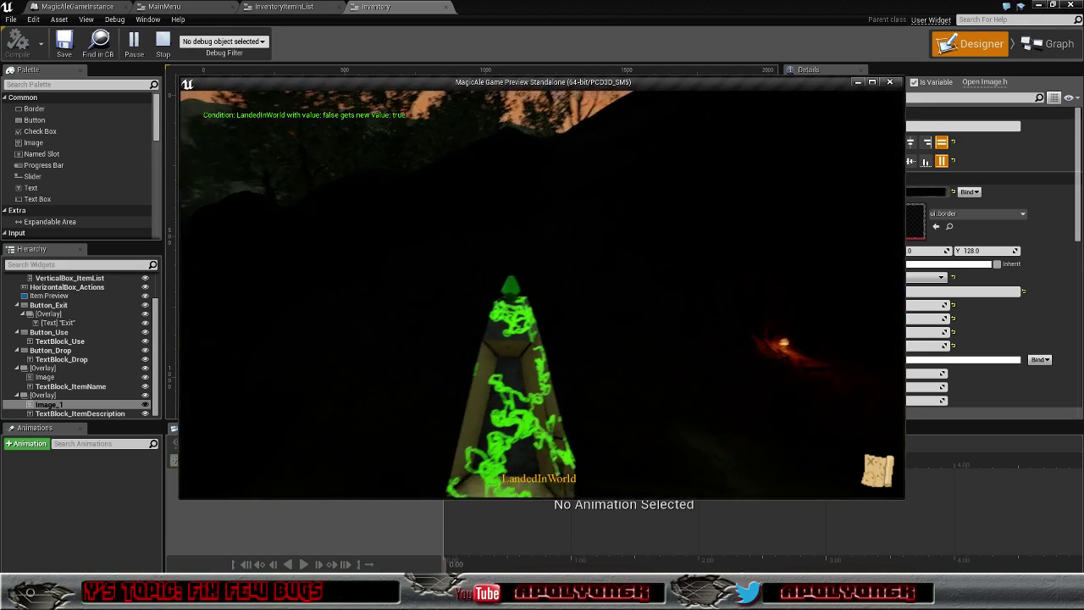
{"action": "key", "text": "e"}
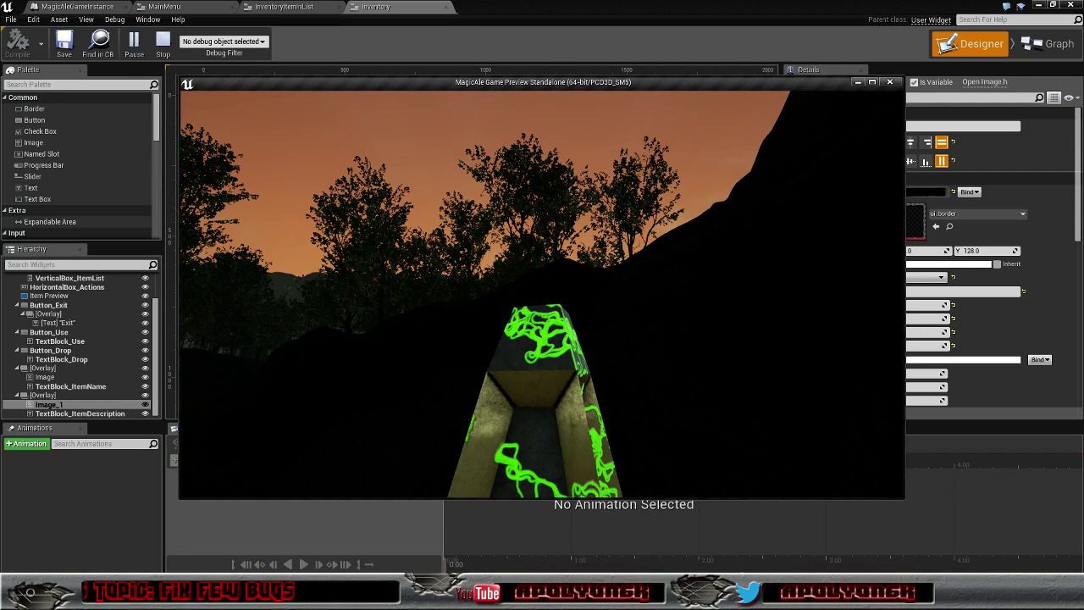
{"action": "key", "text": "i"}
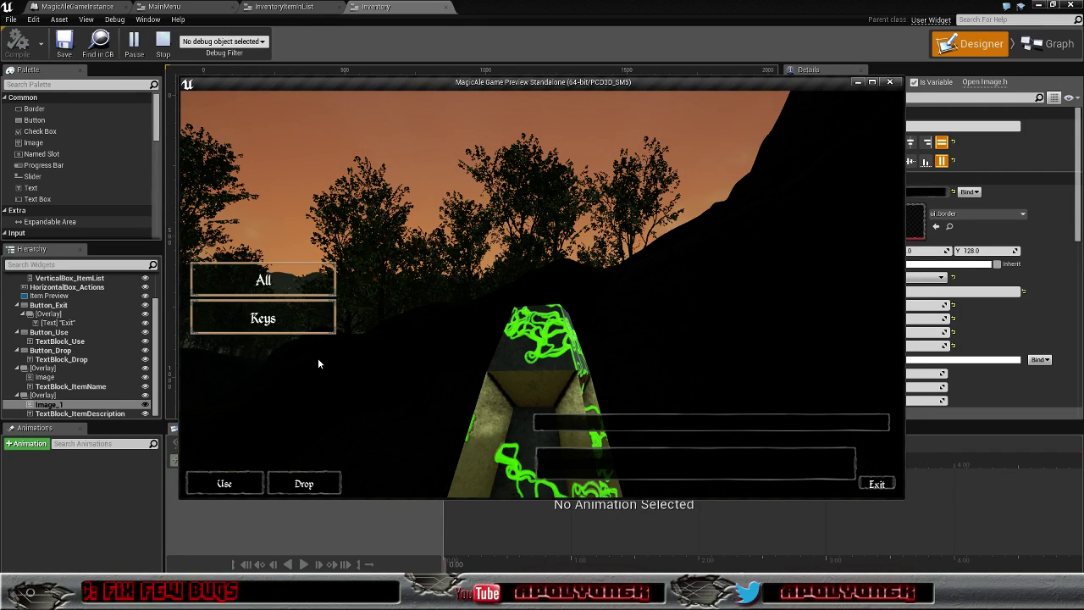
{"action": "left_click", "coordinate": [874, 82]}
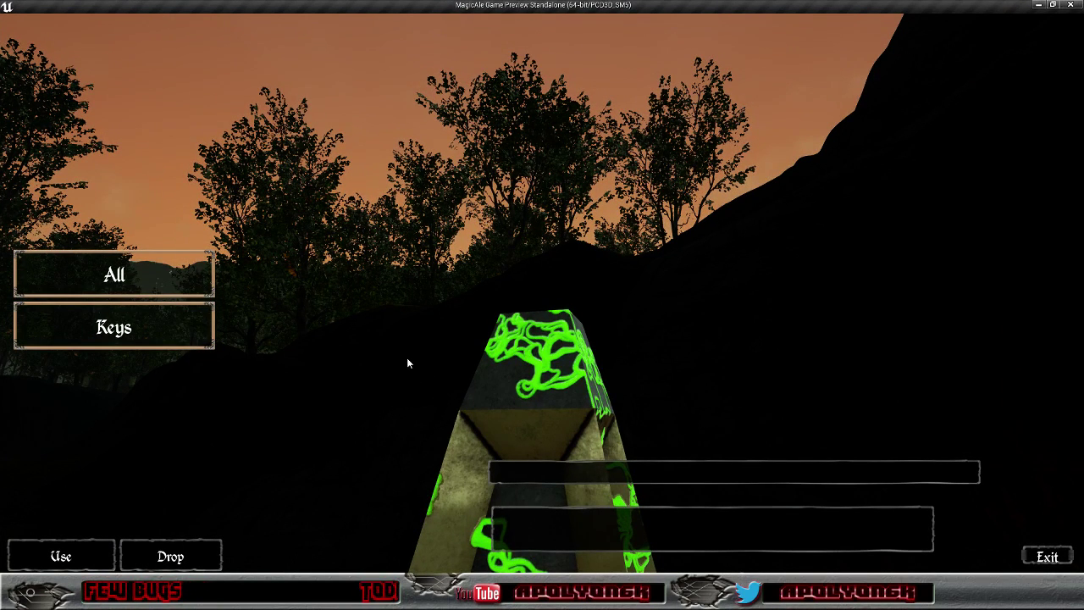
{"action": "left_click", "coordinate": [135, 336]}
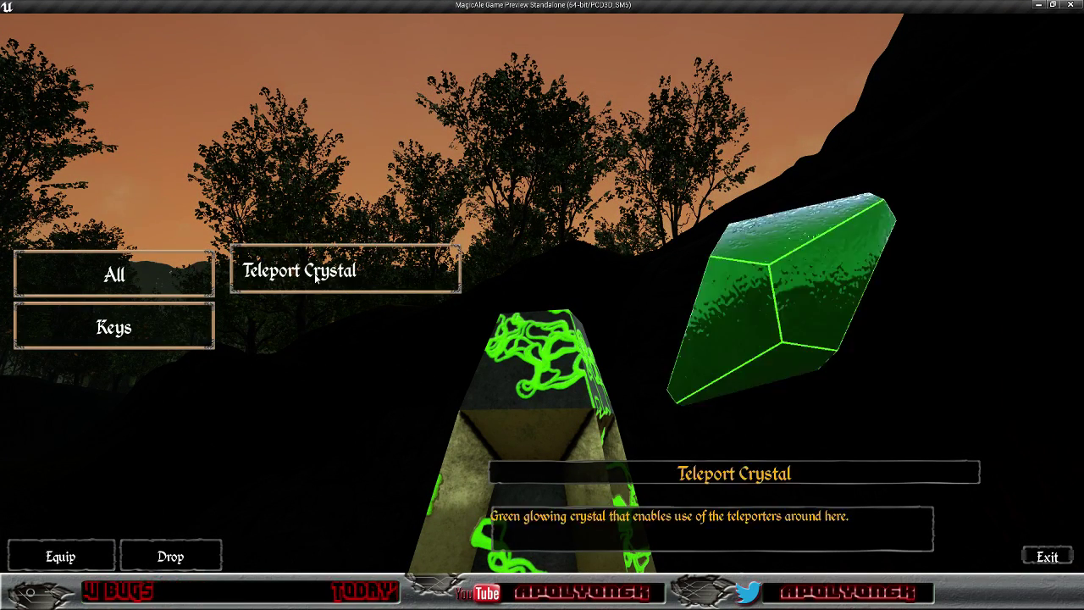
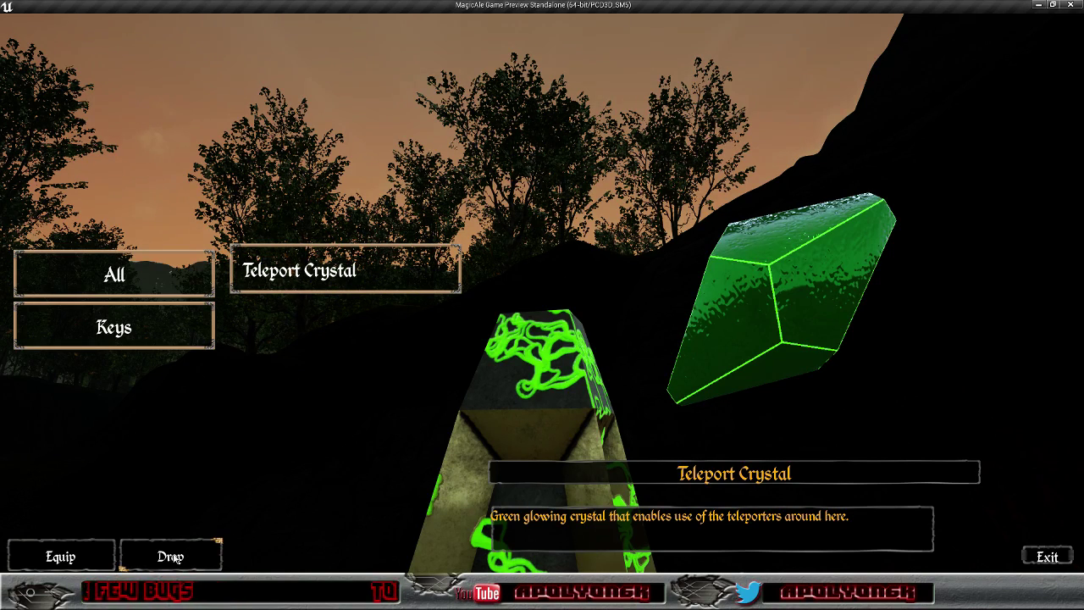
- Test a Teleport Crystal item action, list the Keys category, and close the inventory
{"action": "left_click", "coordinate": [65, 562]}
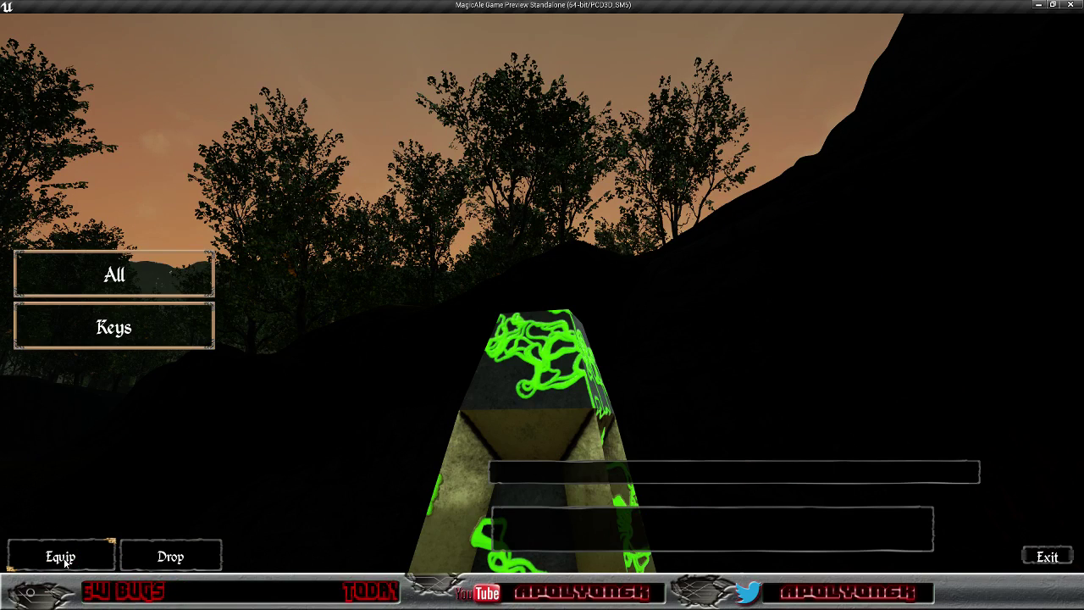
{"action": "left_click", "coordinate": [138, 333]}
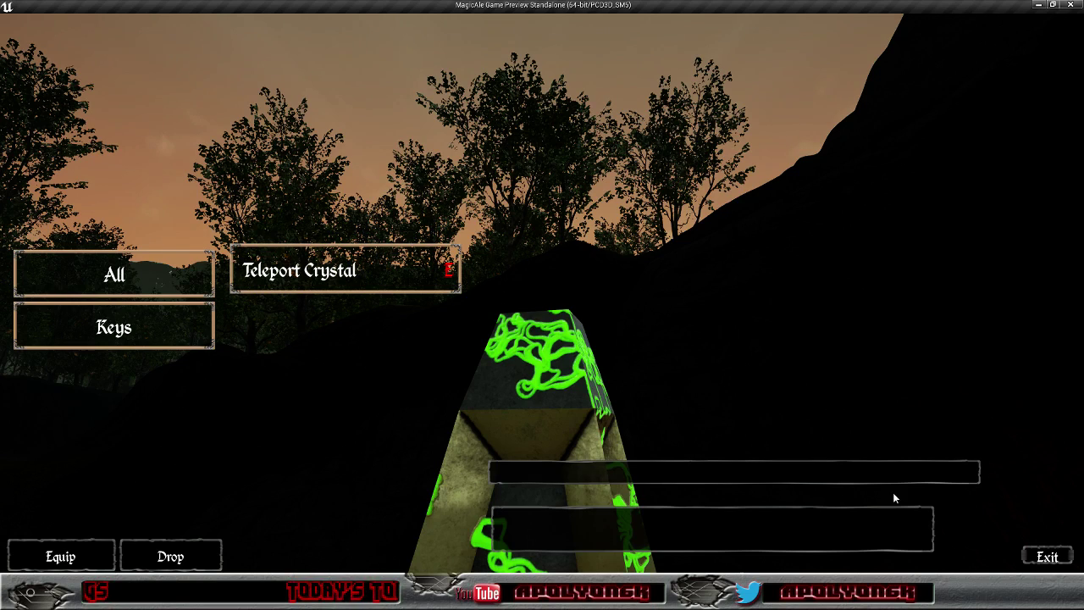
{"action": "left_click", "coordinate": [1047, 557]}
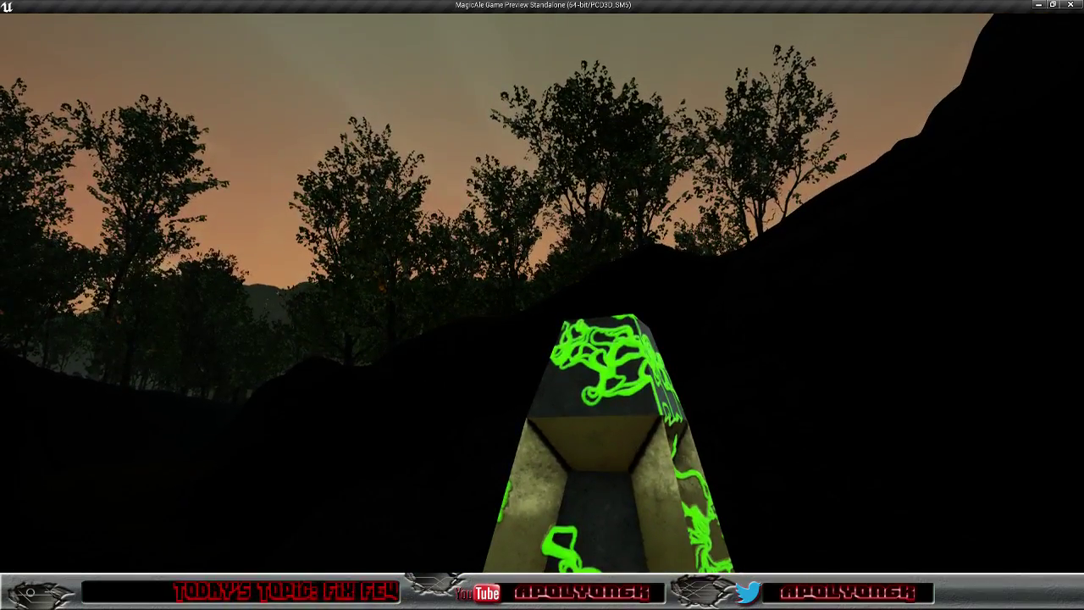
- Quit the MagicAle preview through the pause menu and then the main menu
{"action": "key", "text": "Escape"}
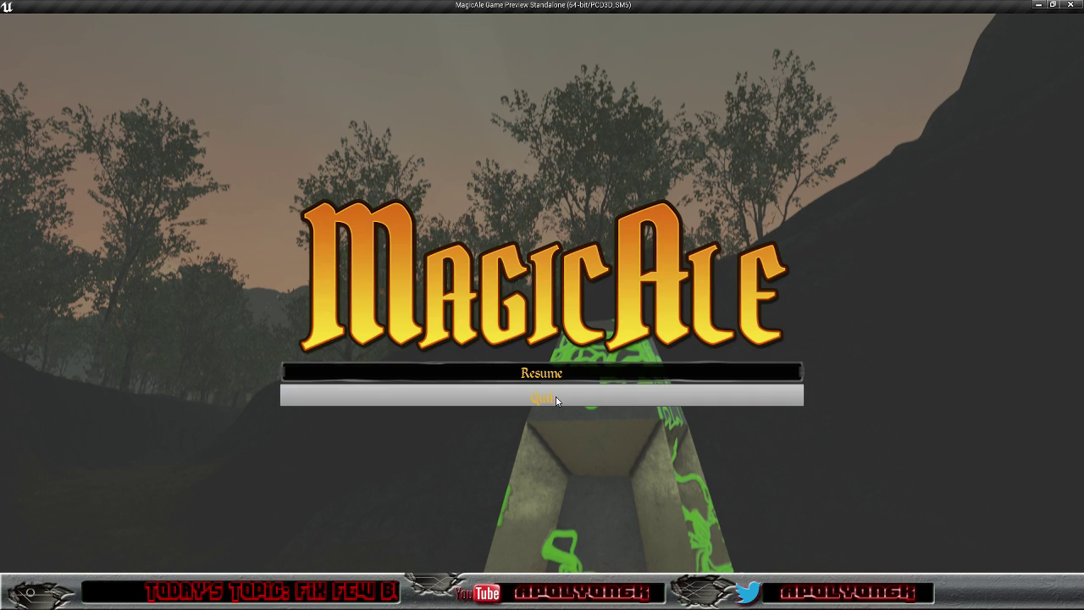
{"action": "left_click", "coordinate": [557, 398]}
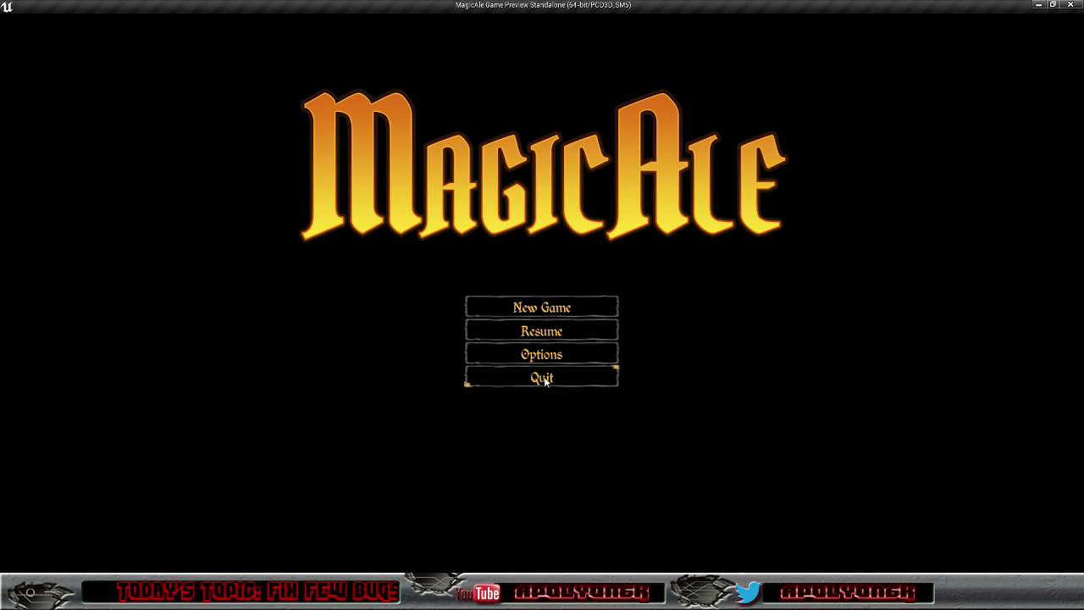
{"action": "left_click", "coordinate": [544, 379]}
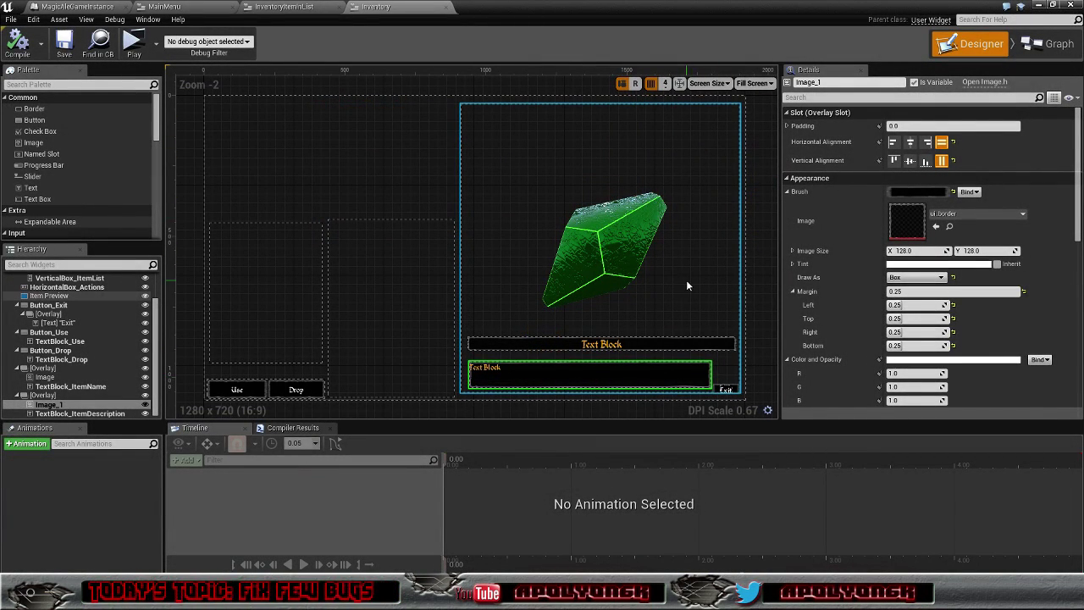
- Select Button_Exit and set its Normal and Hovered margins to 0.25
{"action": "left_click", "coordinate": [726, 389]}
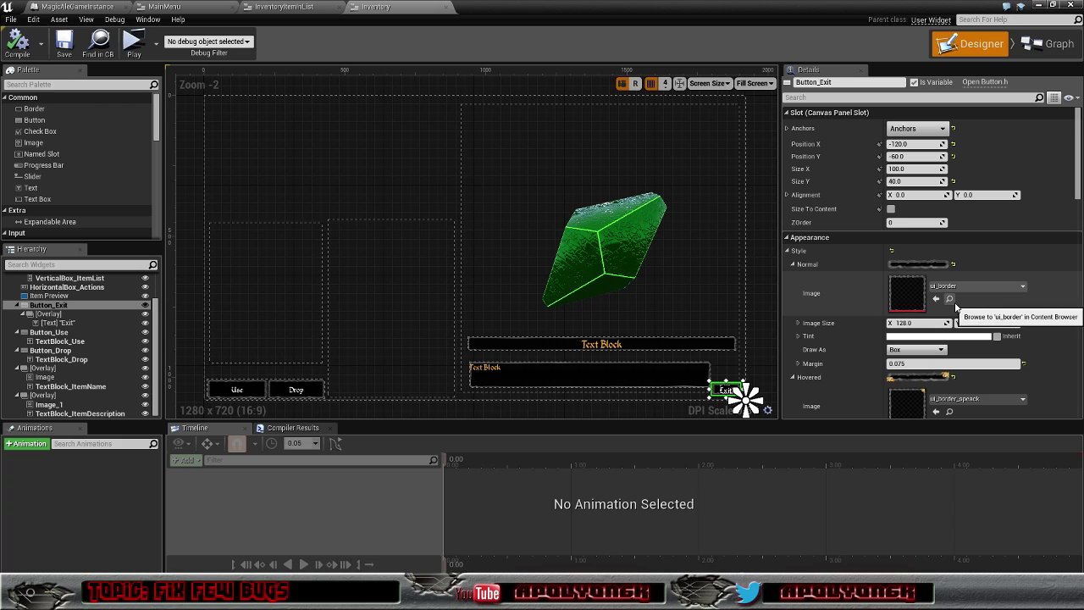
{"action": "scroll", "coordinate": [957, 307], "scroll_direction": "down", "scroll_amount": 2}
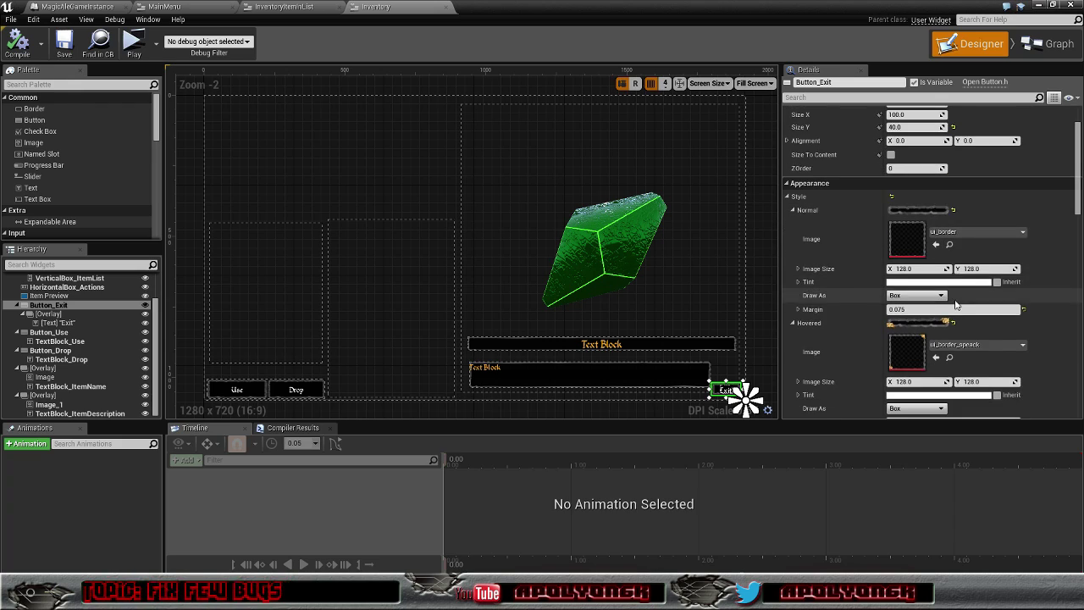
{"action": "left_click", "coordinate": [903, 310]}
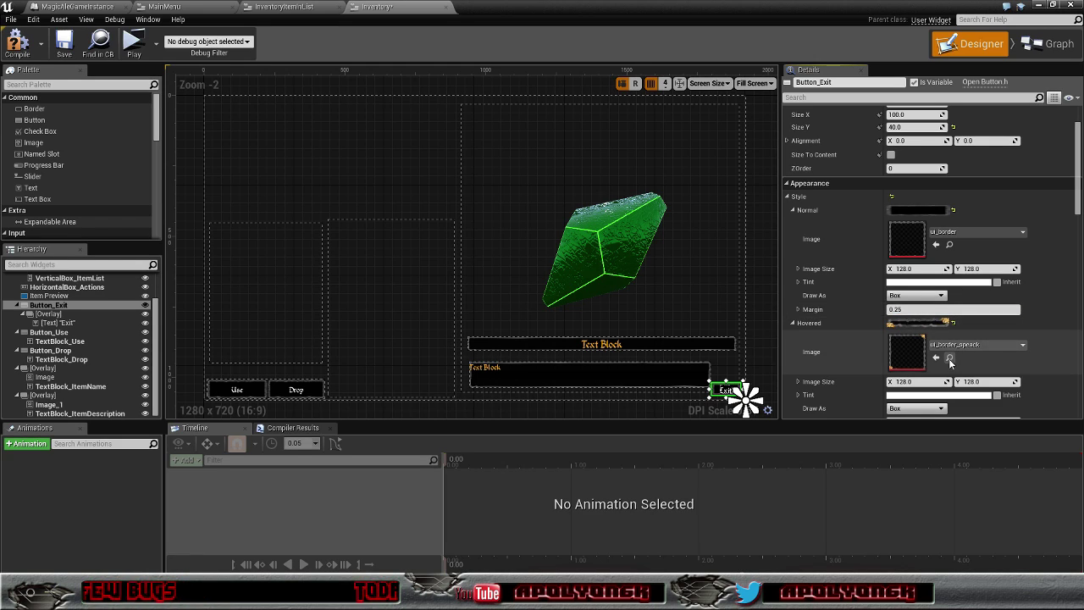
{"action": "scroll", "coordinate": [943, 360], "scroll_direction": "down", "scroll_amount": 2}
{"action": "scroll", "coordinate": [947, 362], "scroll_direction": "down", "scroll_amount": 1}
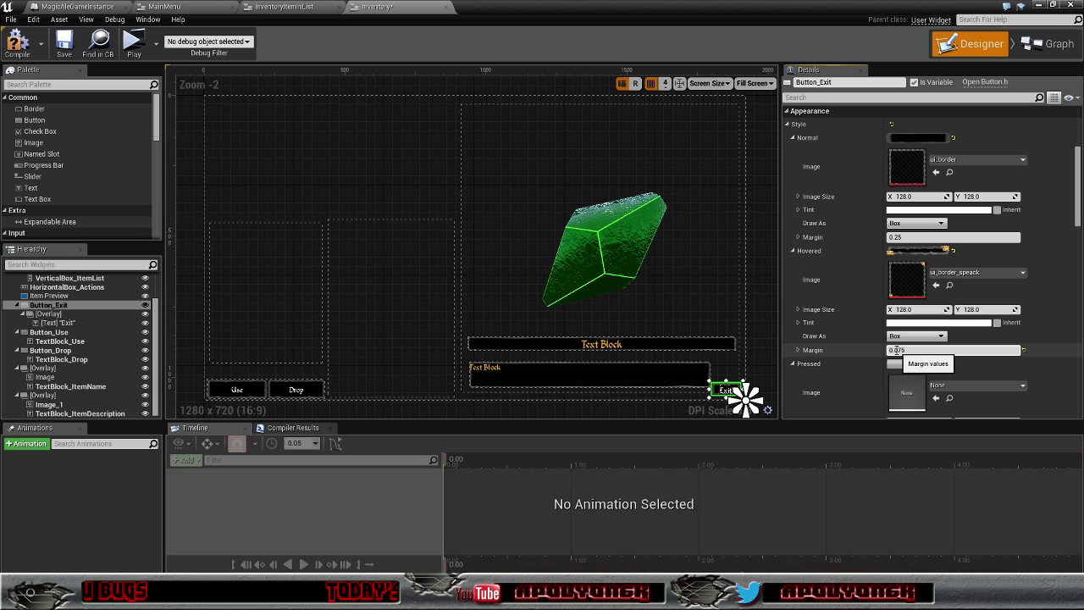
{"action": "left_click", "coordinate": [895, 350]}
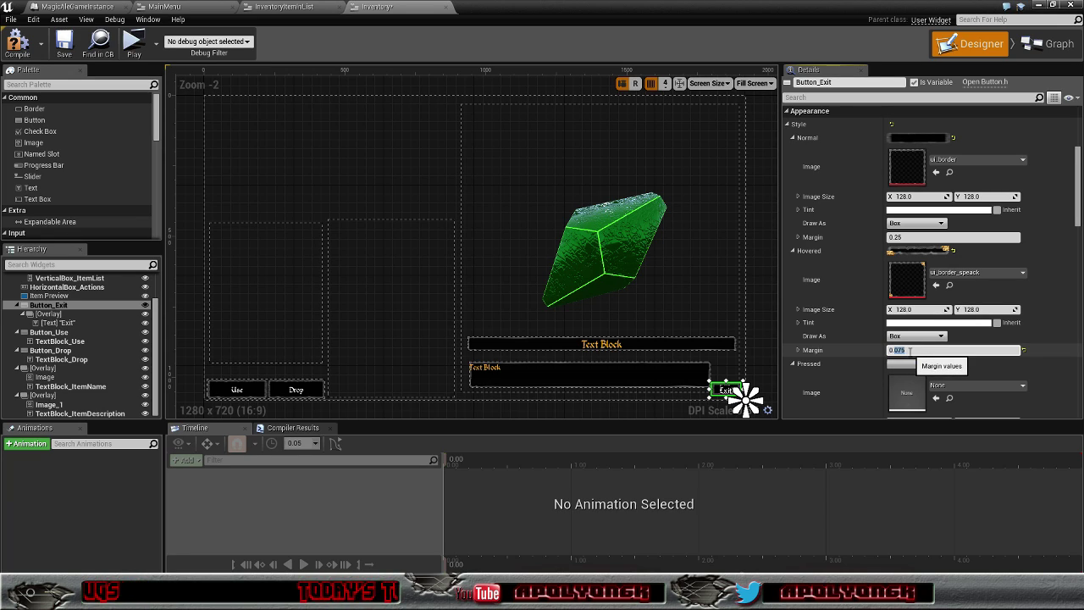
{"action": "type", "text": "0.25"}
{"action": "key", "text": "Return"}
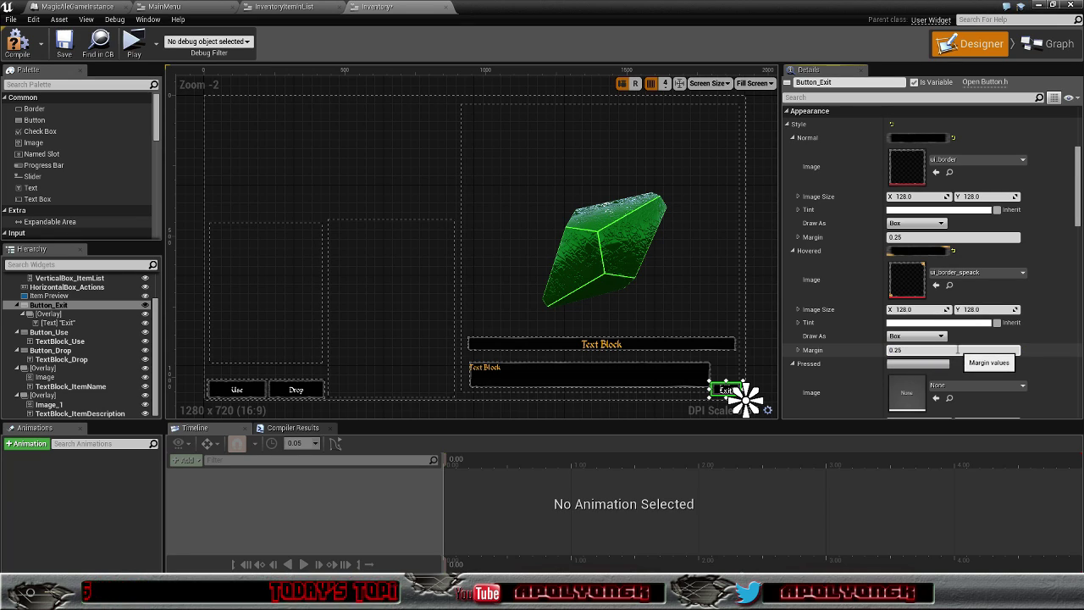
- Set the Exit button's Pressed image to ui_border_speack
{"action": "left_click", "coordinate": [1023, 386]}
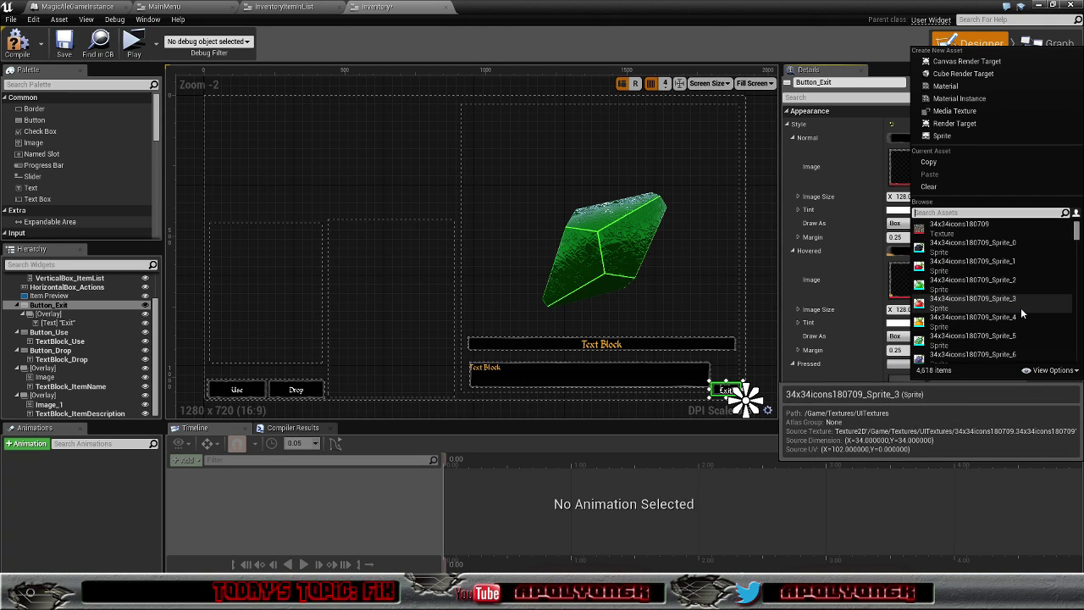
{"action": "type", "text": "ui_"}
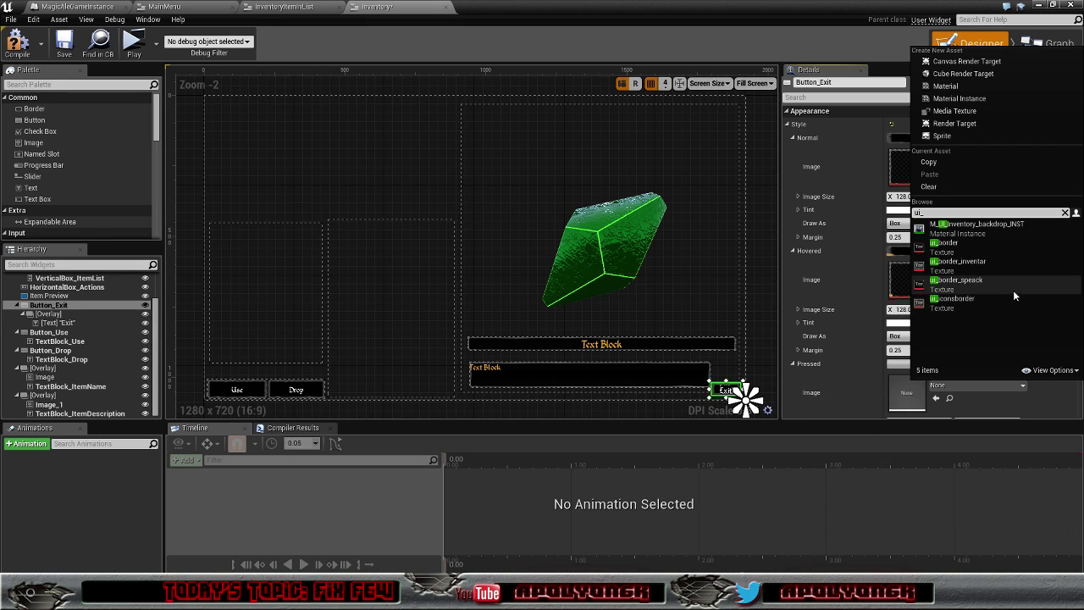
{"action": "left_click", "coordinate": [1010, 289]}
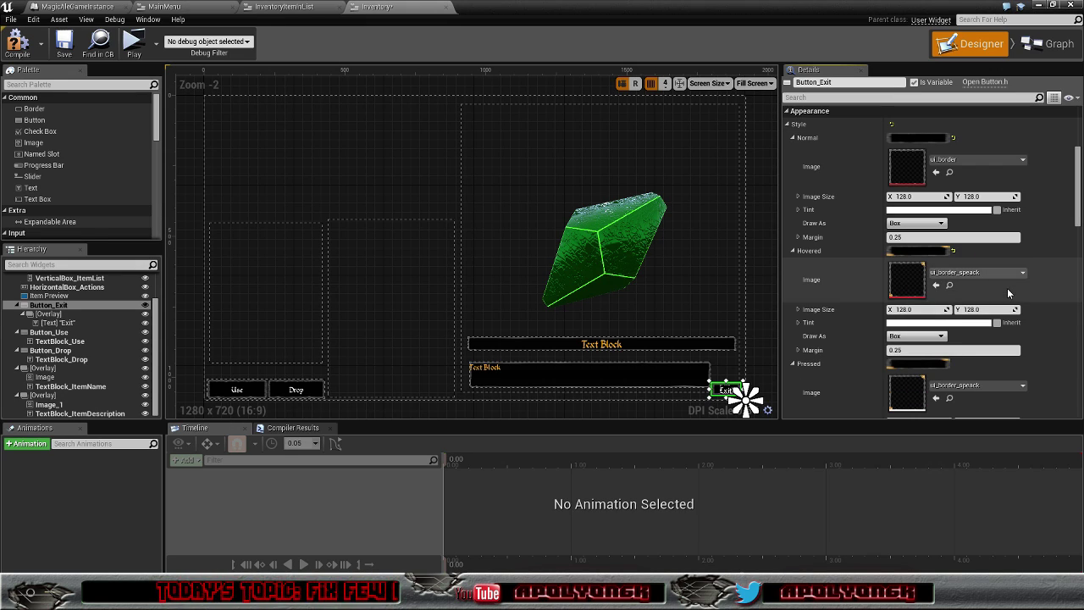
{"action": "scroll", "coordinate": [1033, 326], "scroll_direction": "down", "scroll_amount": 2}
{"action": "scroll", "coordinate": [1038, 331], "scroll_direction": "down", "scroll_amount": 3}
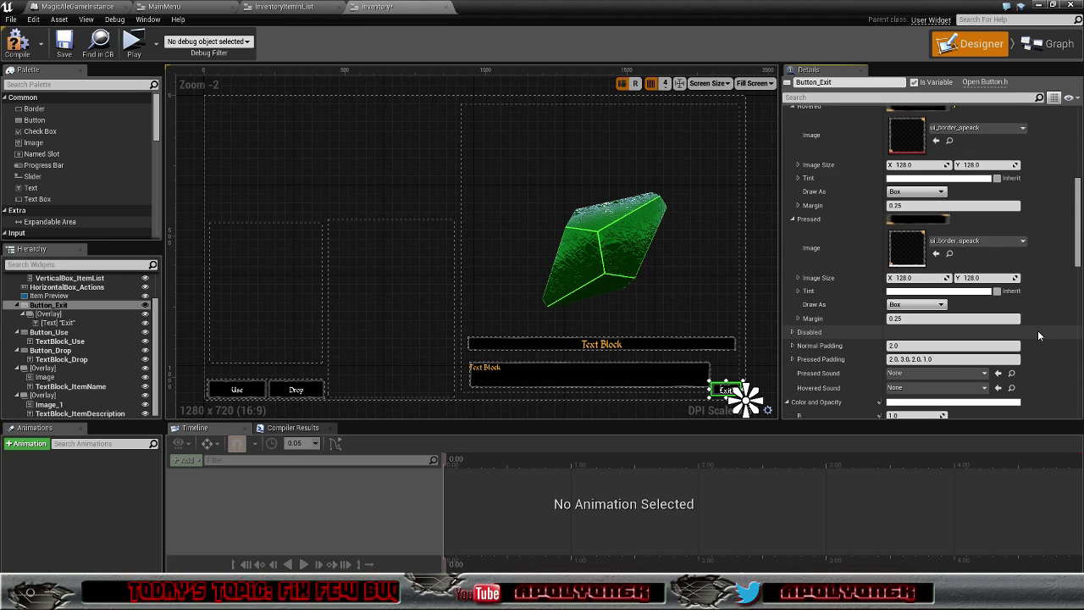
{"action": "scroll", "coordinate": [1037, 330], "scroll_direction": "up", "scroll_amount": 2}
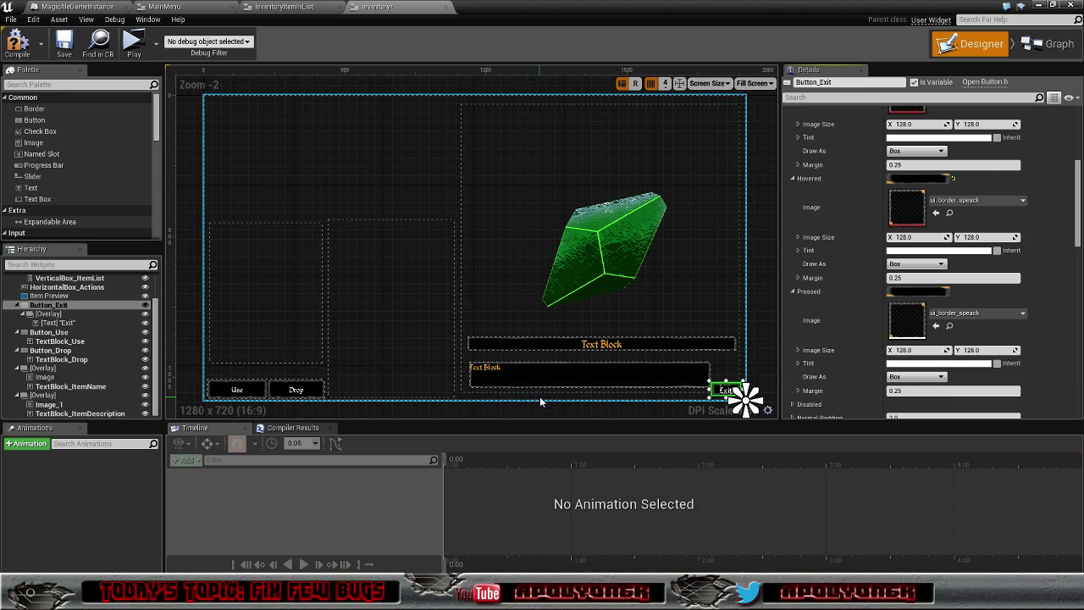
- Select the Use and Drop buttons together and set their Normal margin to 0.25
{"action": "left_click", "coordinate": [310, 385]}
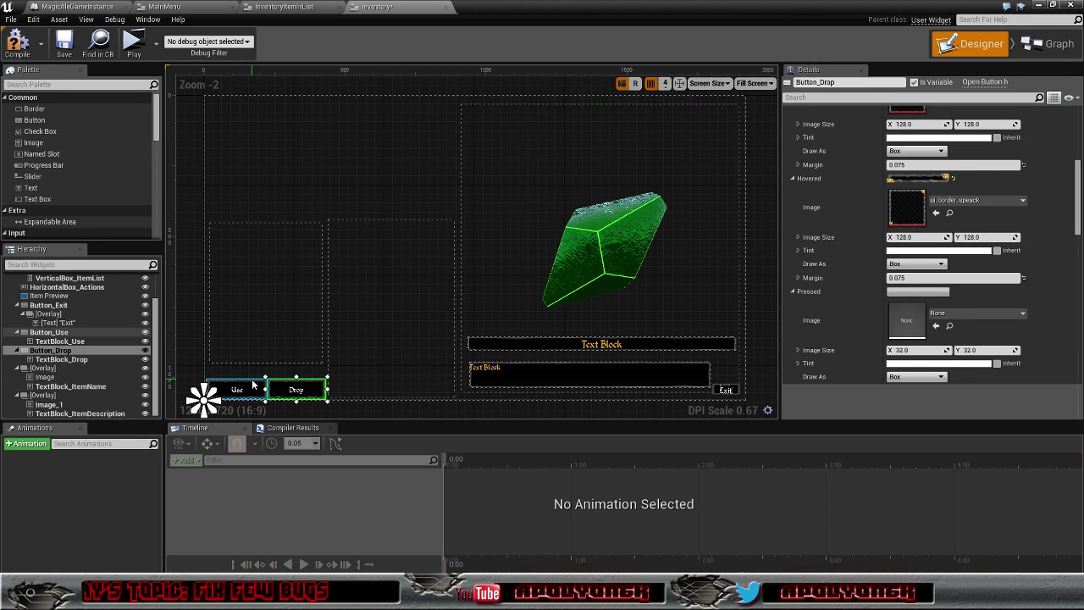
{"action": "left_click", "coordinate": [250, 385]}
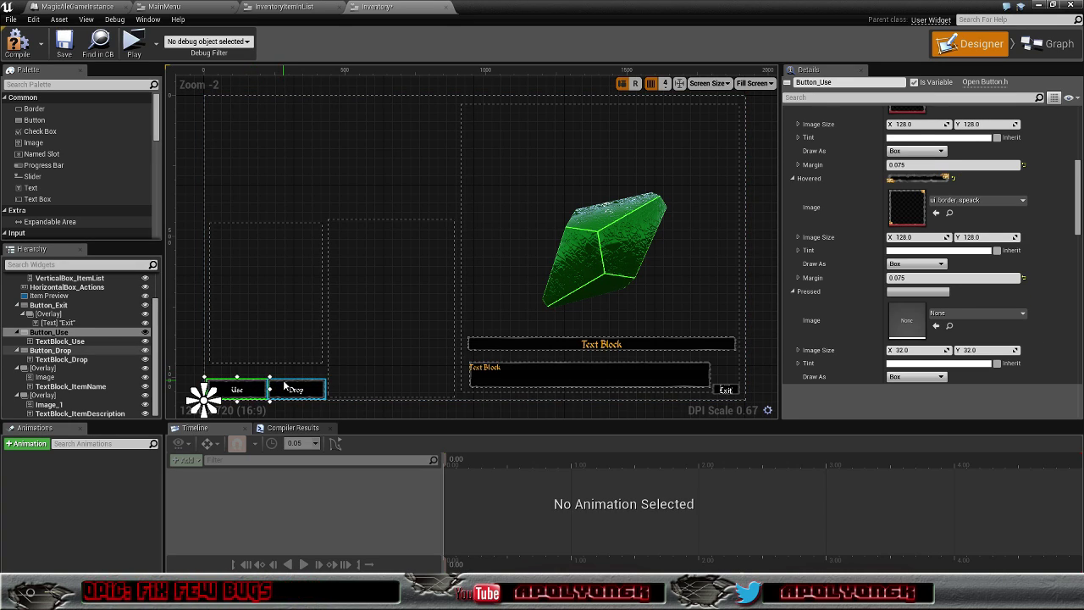
{"action": "left_click", "coordinate": [285, 385], "text": "ctrl"}
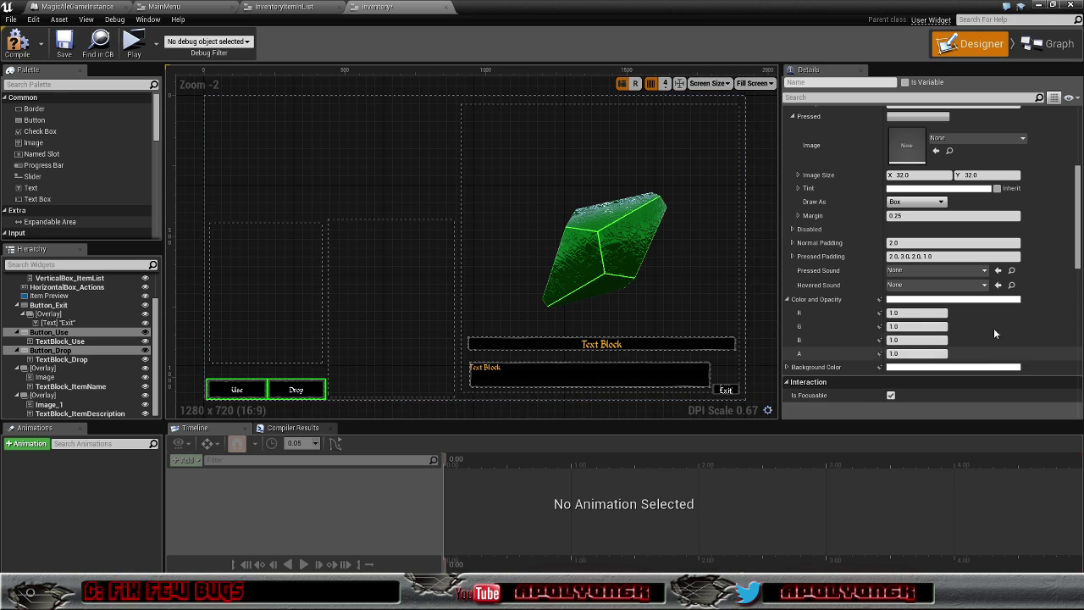
{"action": "scroll", "coordinate": [997, 315], "scroll_direction": "up", "scroll_amount": 2}
{"action": "scroll", "coordinate": [999, 315], "scroll_direction": "up", "scroll_amount": 2}
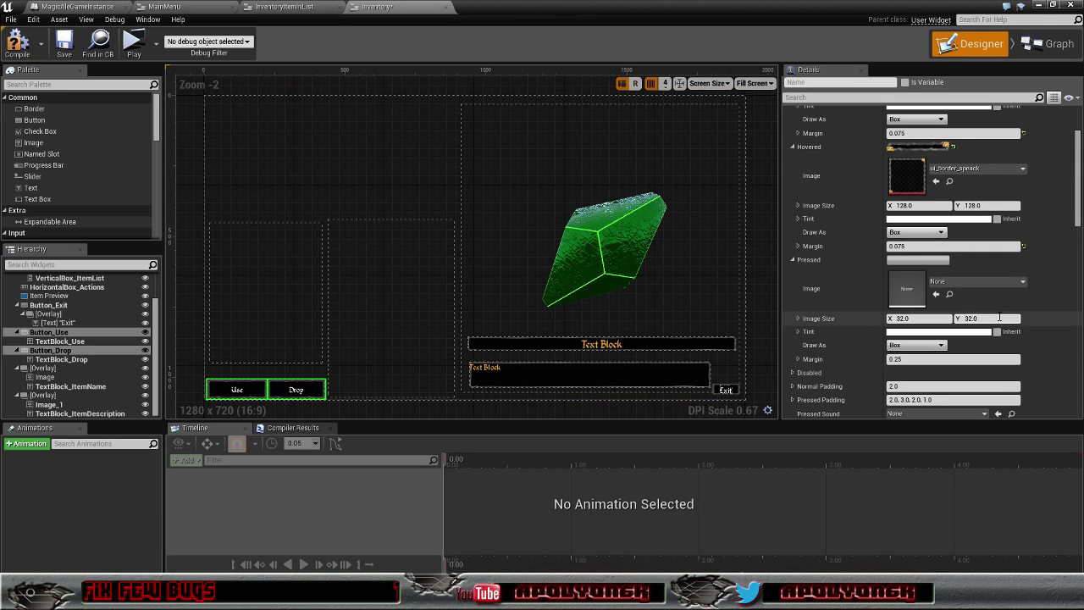
{"action": "scroll", "coordinate": [999, 317], "scroll_direction": "up", "scroll_amount": 3}
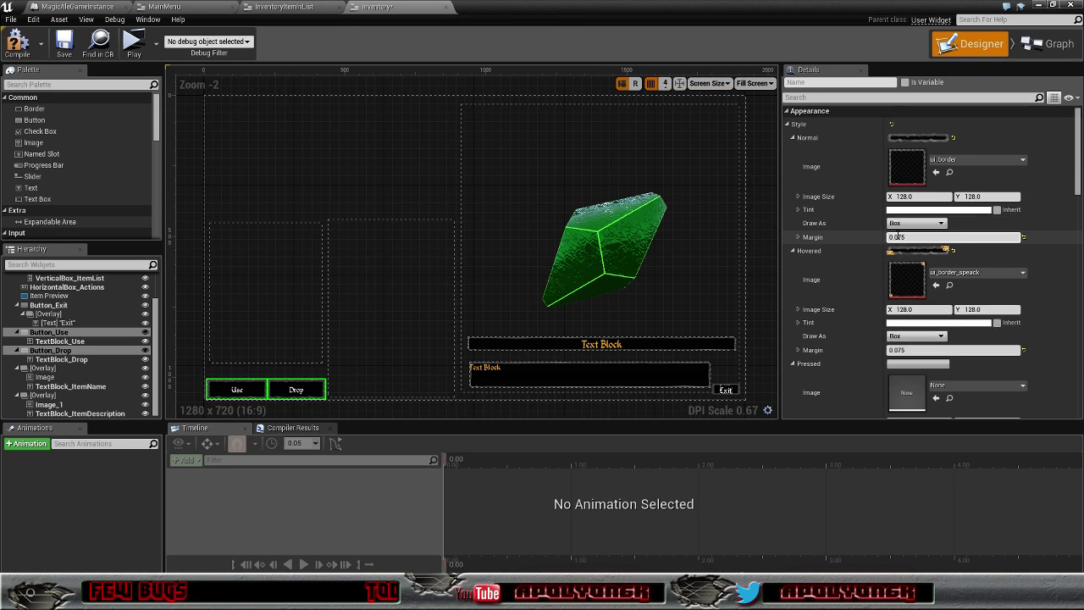
{"action": "left_click", "coordinate": [896, 237]}
{"action": "left_click_drag", "start_coordinate": [896, 237], "coordinate": [924, 240]}
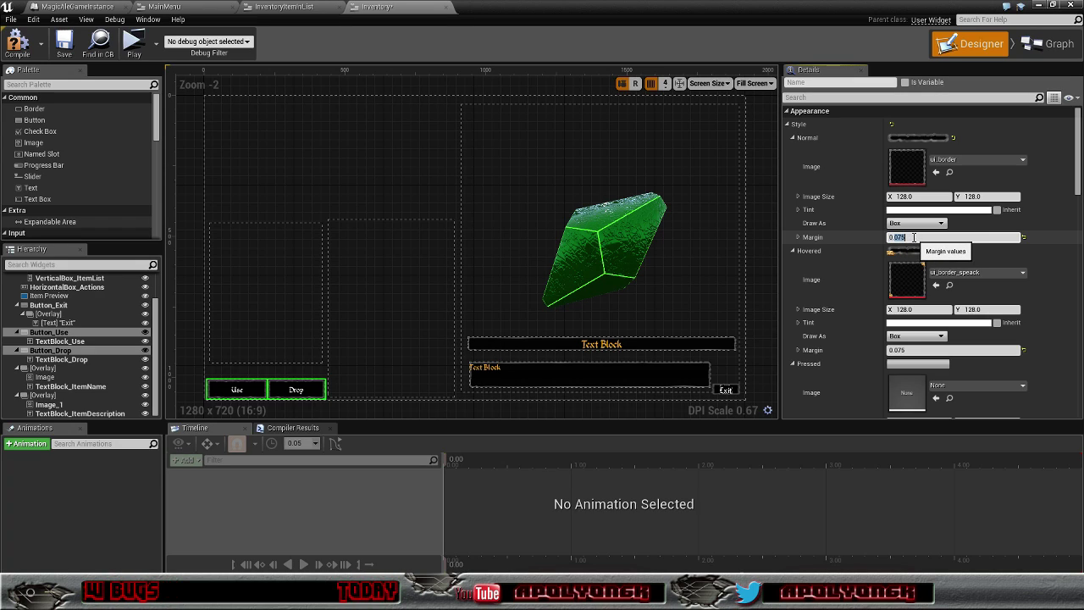
{"action": "type", "text": "0.25"}
{"action": "key", "text": "Return"}
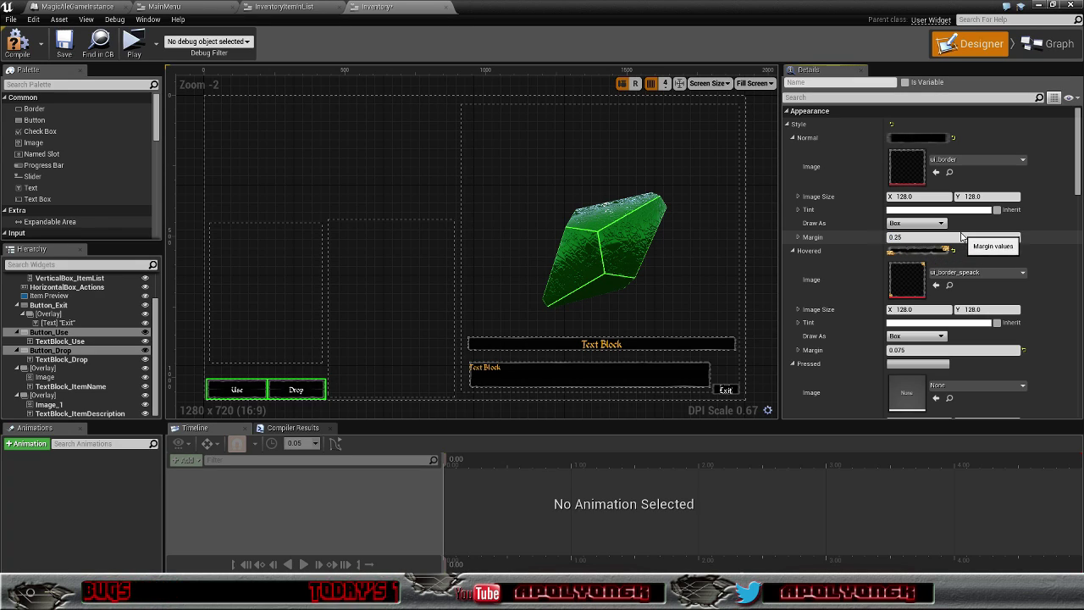
- Set the Use and Drop buttons' Hovered margin to 0.25
{"action": "left_click", "coordinate": [903, 350]}
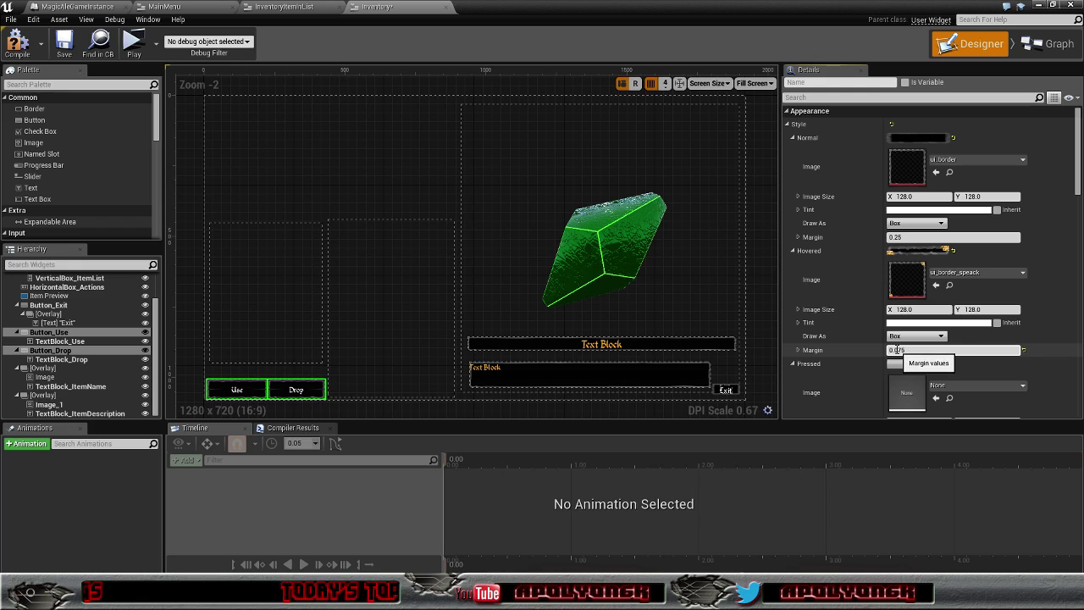
{"action": "left_click_drag", "start_coordinate": [887, 350], "coordinate": [896, 351]}
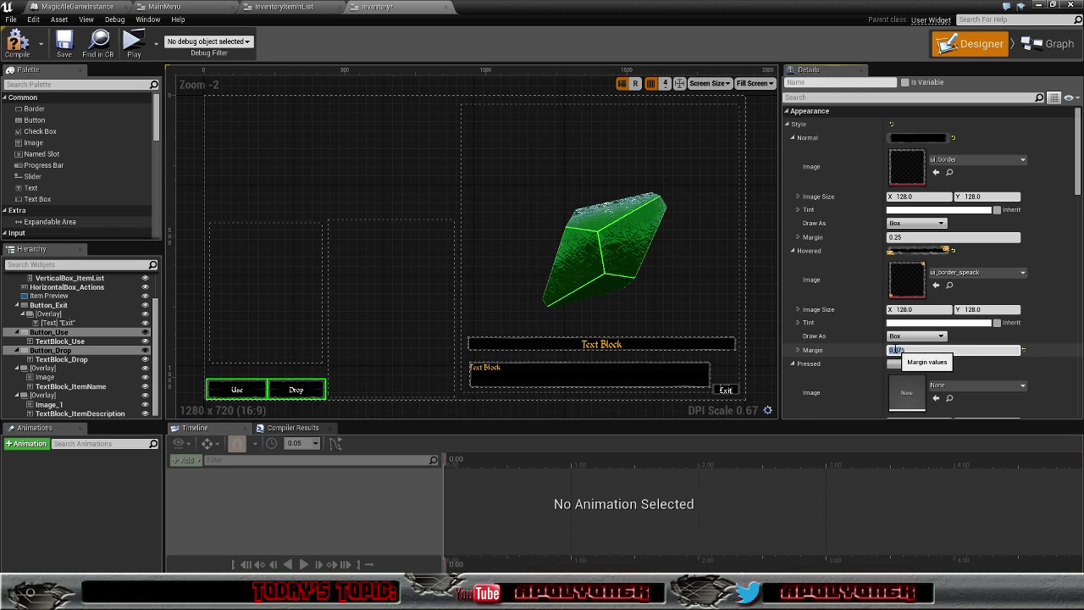
{"action": "type", "text": "2"}
{"action": "key", "text": "Return"}
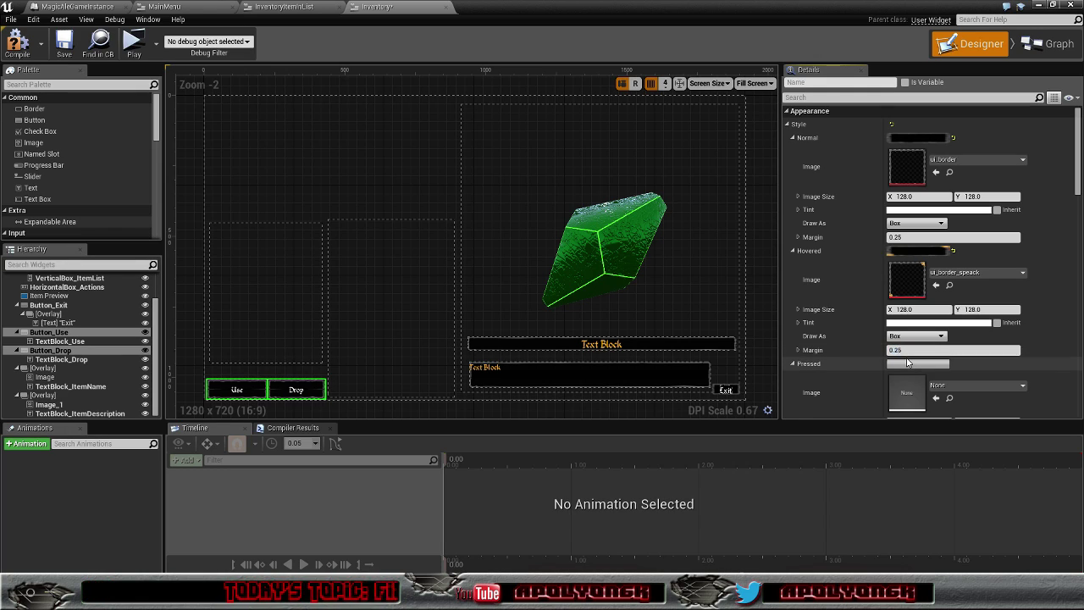
- Set the Pressed image of the Use and Drop buttons to ui_border_speack
{"action": "scroll", "coordinate": [962, 333], "scroll_direction": "down", "scroll_amount": 3}
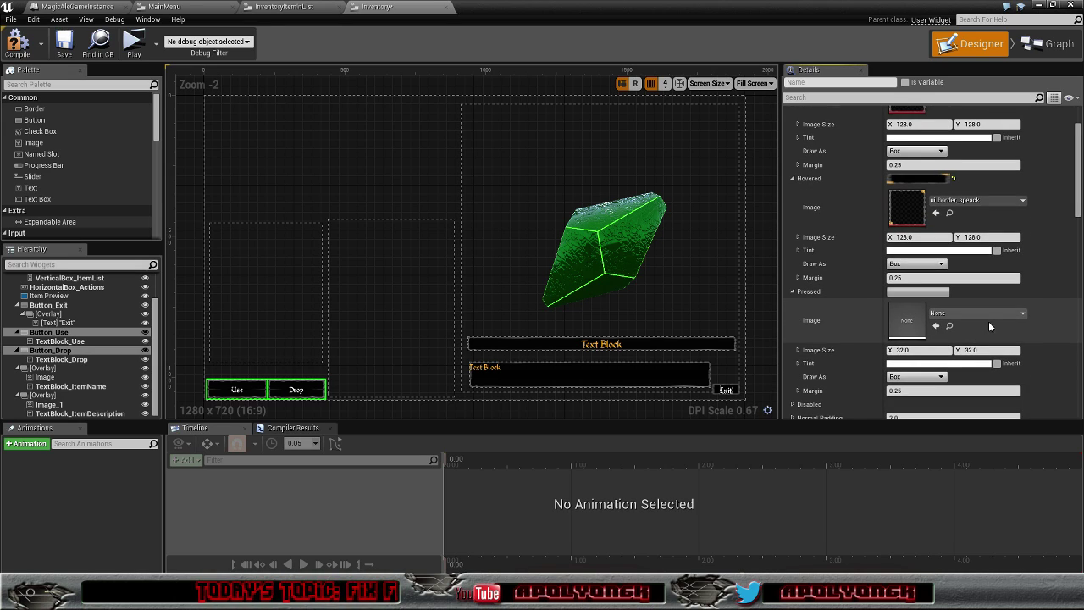
{"action": "left_click", "coordinate": [1022, 314]}
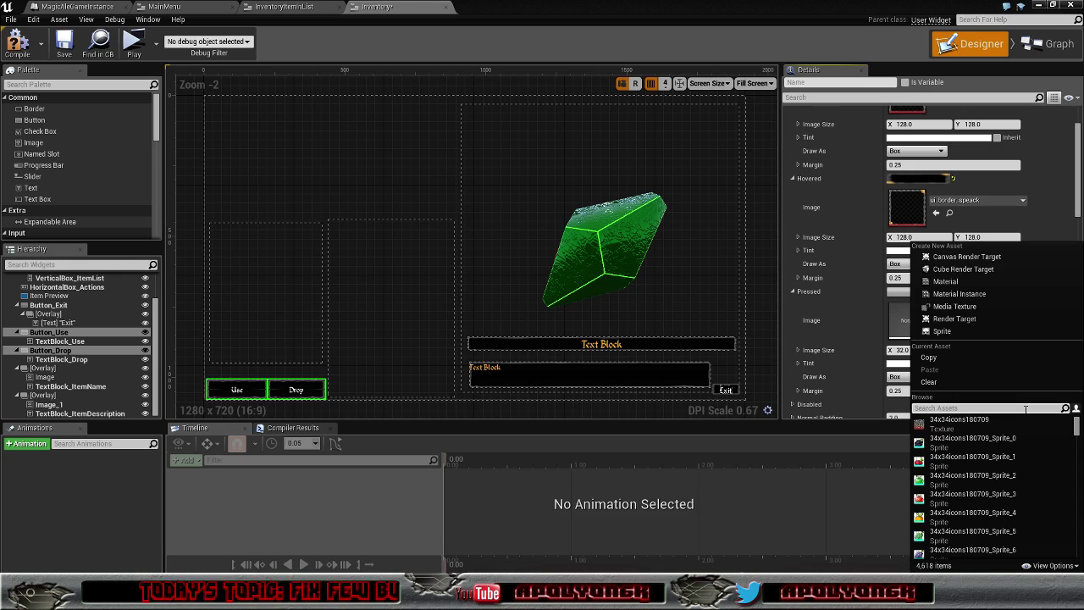
{"action": "type", "text": "ui_"}
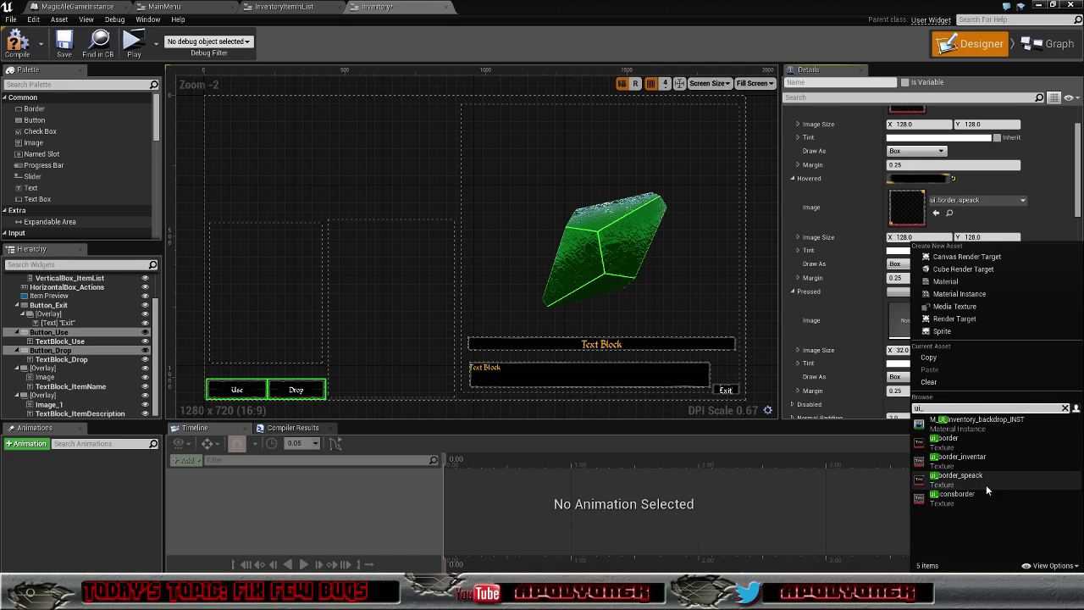
{"action": "left_click", "coordinate": [984, 483]}
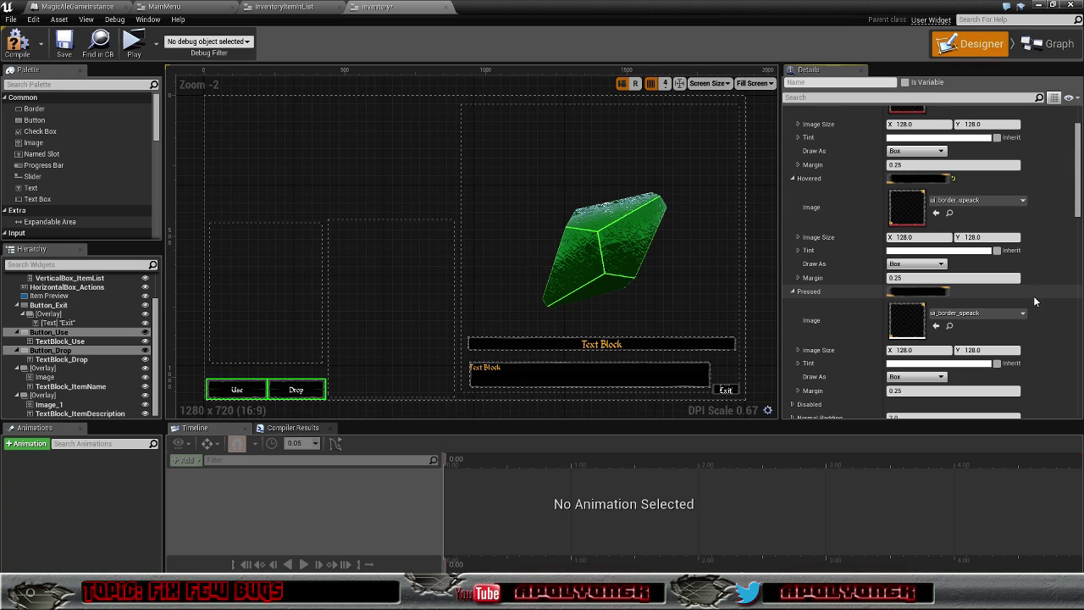
{"action": "scroll", "coordinate": [1057, 277], "scroll_direction": "down", "scroll_amount": 2}
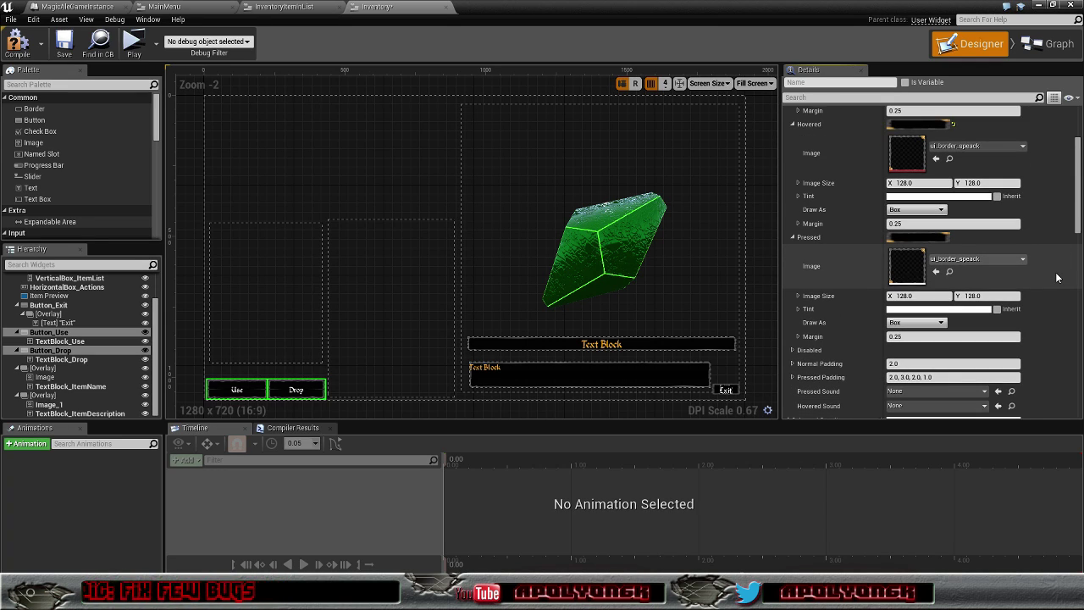
{"action": "scroll", "coordinate": [1056, 277], "scroll_direction": "up", "scroll_amount": 2}
{"action": "scroll", "coordinate": [1056, 277], "scroll_direction": "up", "scroll_amount": 2}
{"action": "scroll", "coordinate": [1057, 273], "scroll_direction": "up", "scroll_amount": 2}
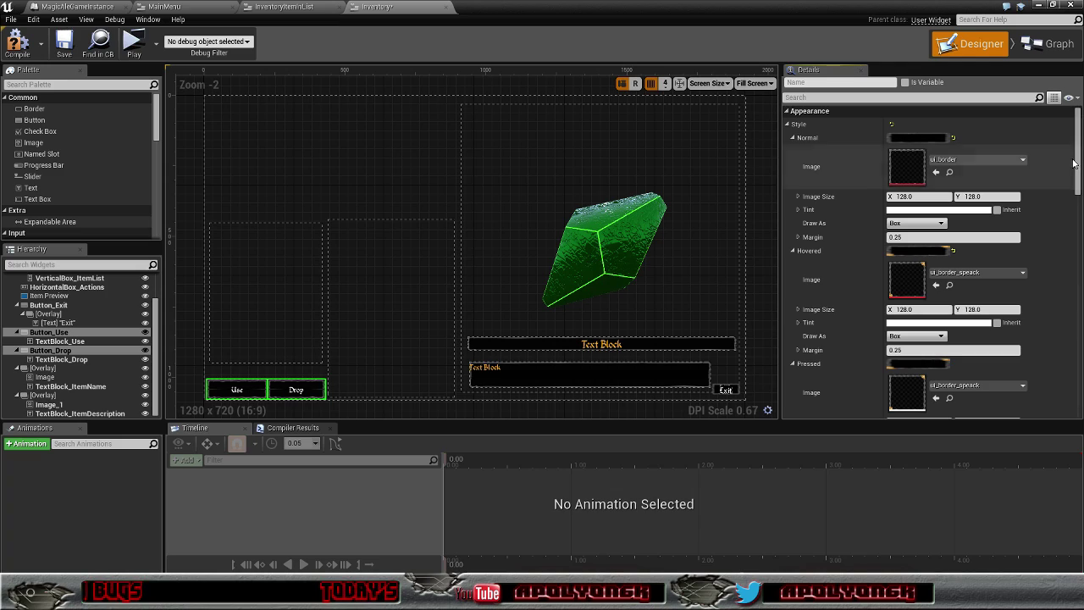
{"action": "scroll", "coordinate": [1078, 160], "scroll_direction": "up", "scroll_amount": 1}
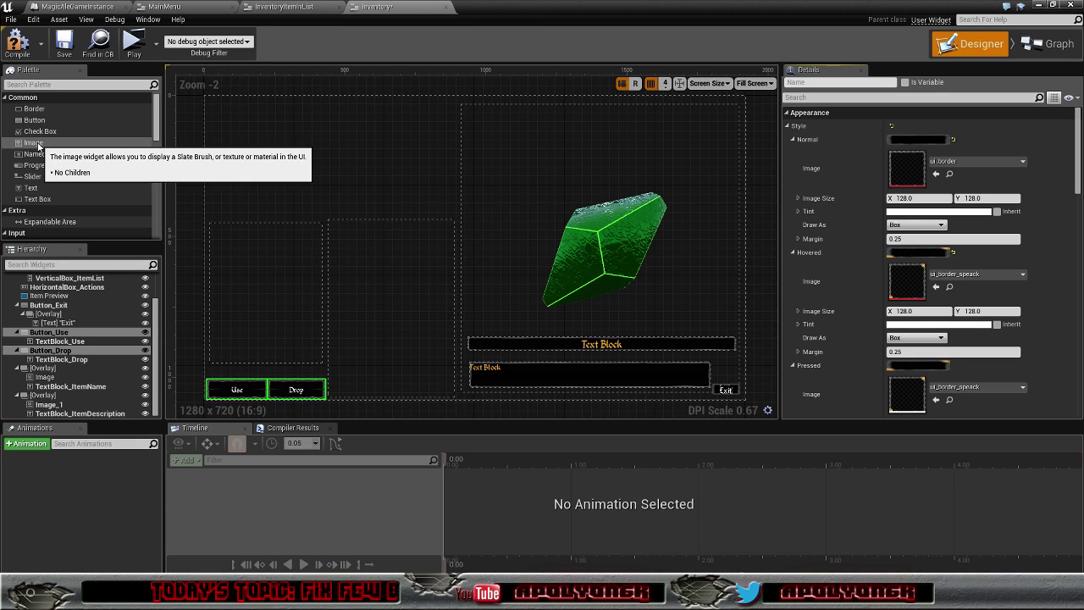
{"action": "scroll", "coordinate": [129, 293], "scroll_direction": "up", "scroll_amount": 2}
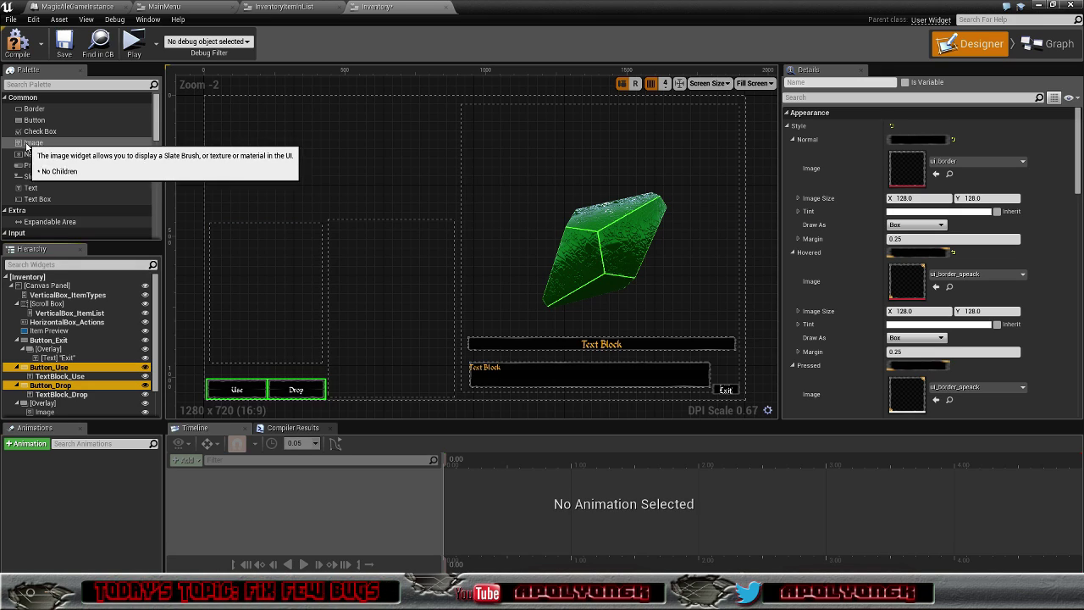
- Add an Image to the inventory and place it first under the Canvas Panel
{"action": "left_click_drag", "start_coordinate": [34, 143], "coordinate": [50, 286]}
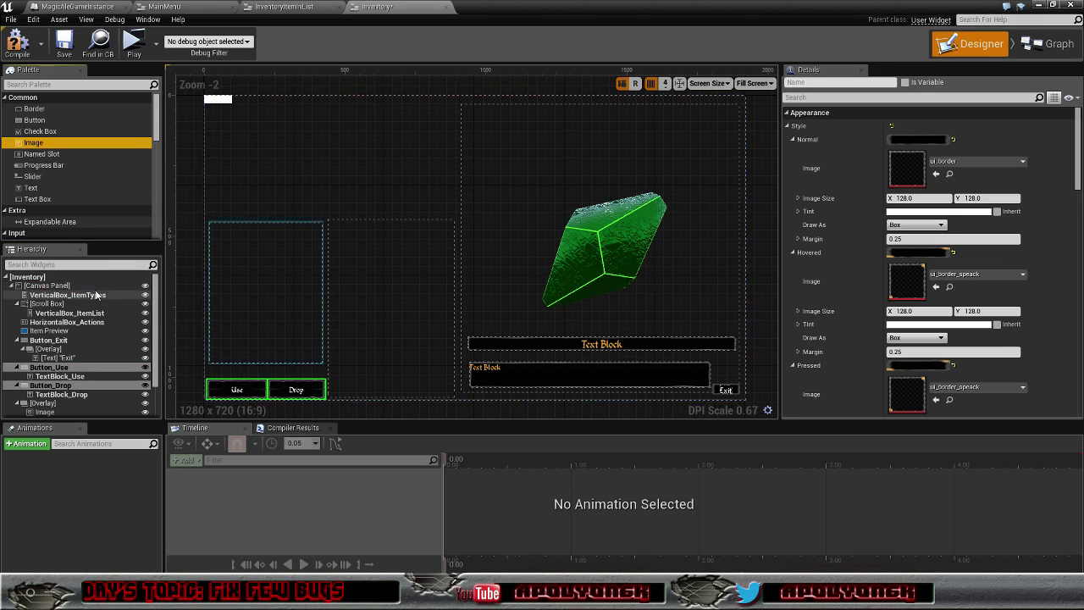
{"action": "left_click", "coordinate": [17, 384]}
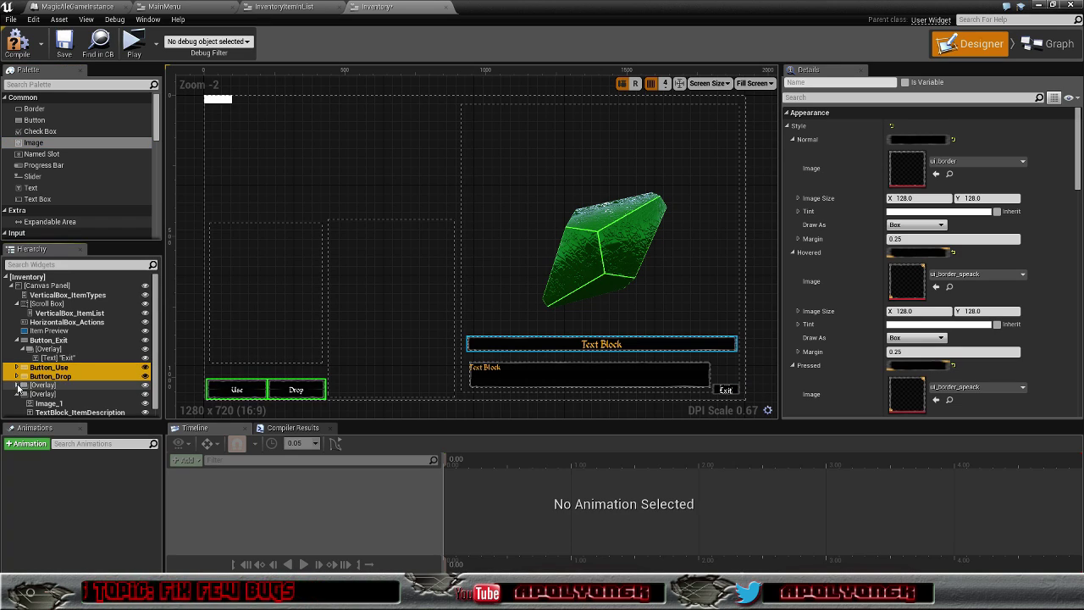
{"action": "left_click", "coordinate": [16, 393]}
{"action": "mouse_move", "coordinate": [34, 404]}
{"action": "left_mouse_down"}
{"action": "mouse_move", "coordinate": [28, 323]}
{"action": "mouse_move", "coordinate": [39, 294]}
{"action": "left_mouse_up"}
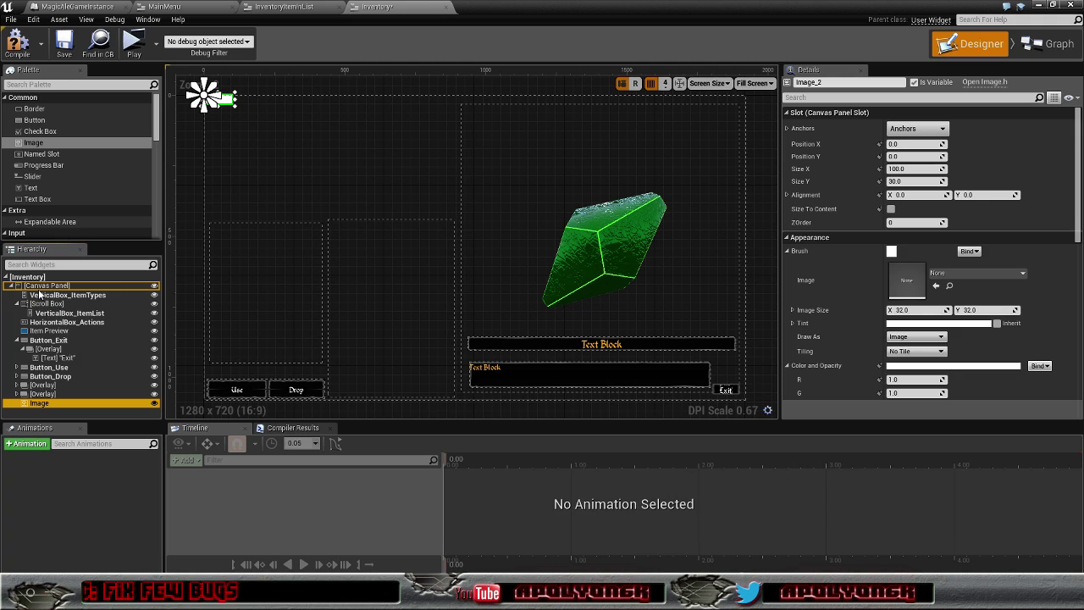
{"action": "left_click_drag", "start_coordinate": [39, 294], "coordinate": [68, 291]}
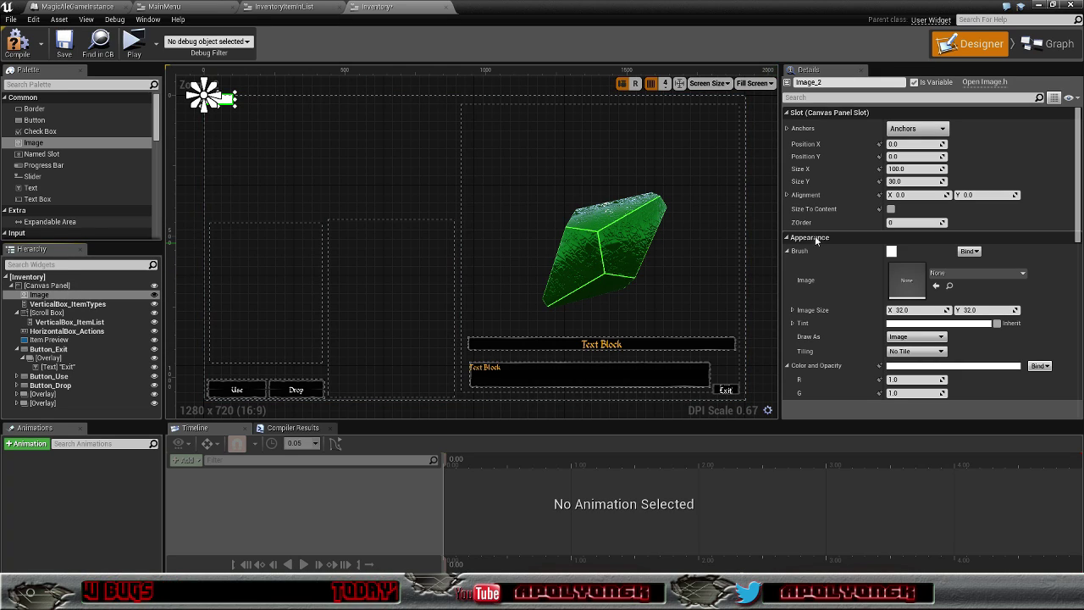
- Anchor the image to fill the whole canvas with right and bottom offsets of 0
{"action": "left_click", "coordinate": [917, 128]}
{"action": "left_click", "coordinate": [1024, 278]}
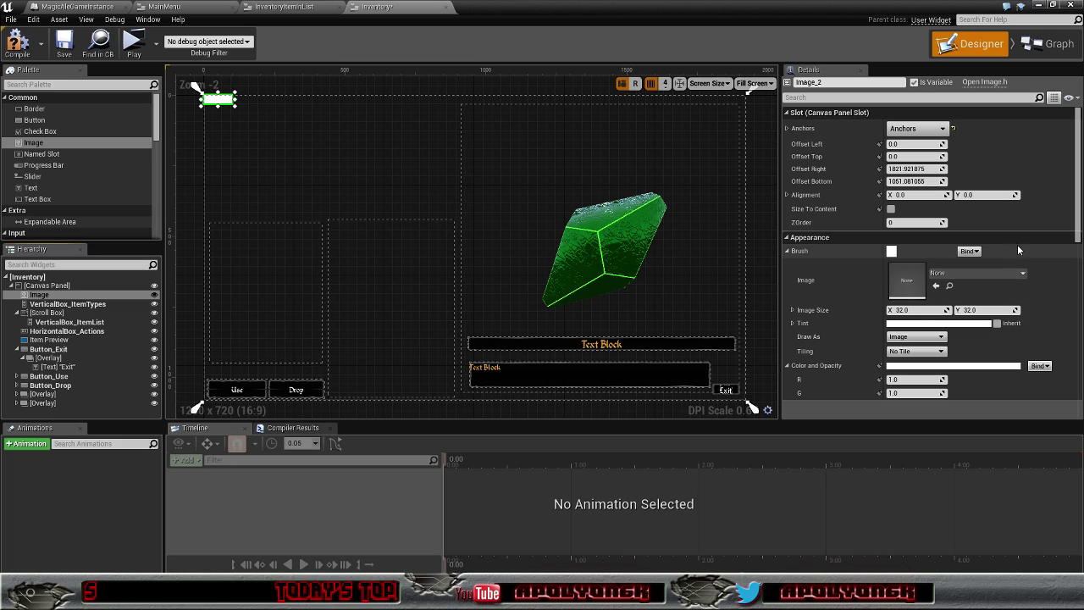
{"action": "left_click", "coordinate": [930, 169]}
{"action": "type", "text": "0"}
{"action": "key", "text": "Tab"}
{"action": "type", "text": "0"}
{"action": "key", "text": "Tab"}
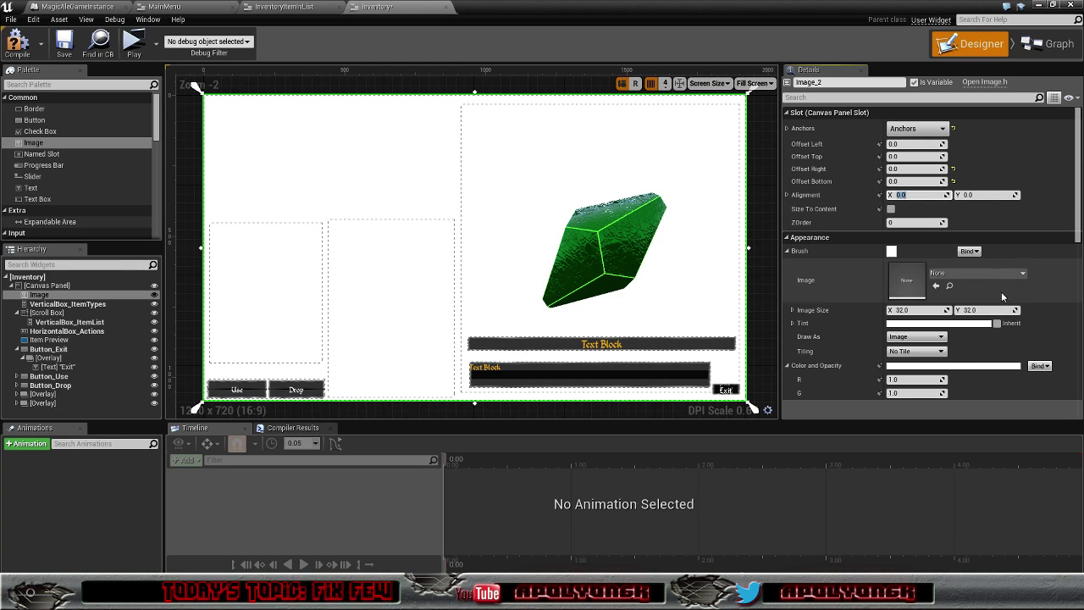
- Tint the image near-black (0.015) at 0.5 alpha and compile the widget
{"action": "left_click", "coordinate": [898, 253]}
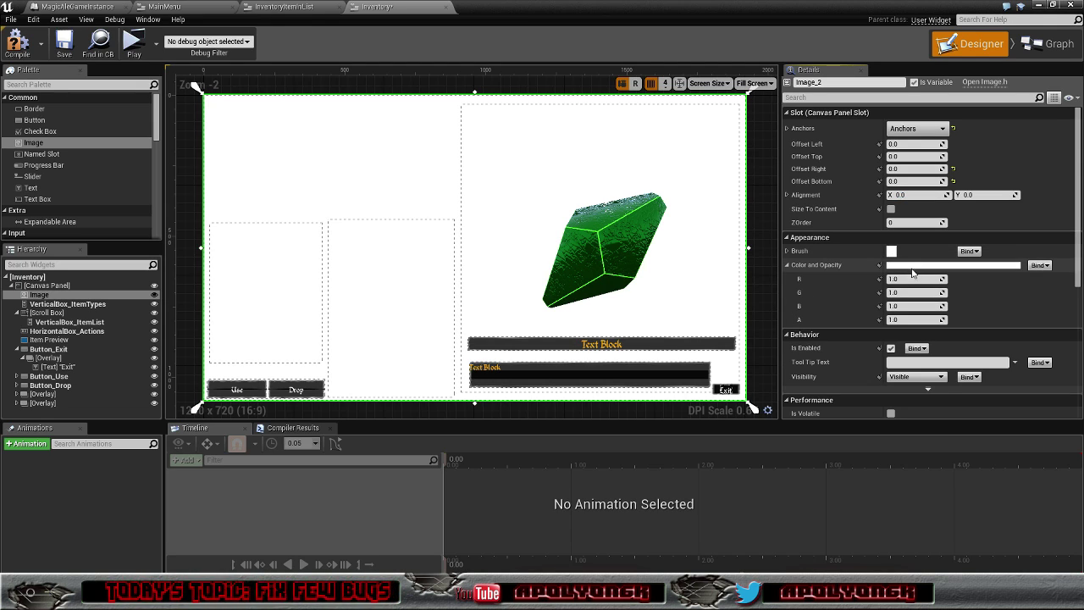
{"action": "left_click", "coordinate": [898, 265]}
{"action": "left_click_drag", "start_coordinate": [827, 342], "coordinate": [838, 415]}
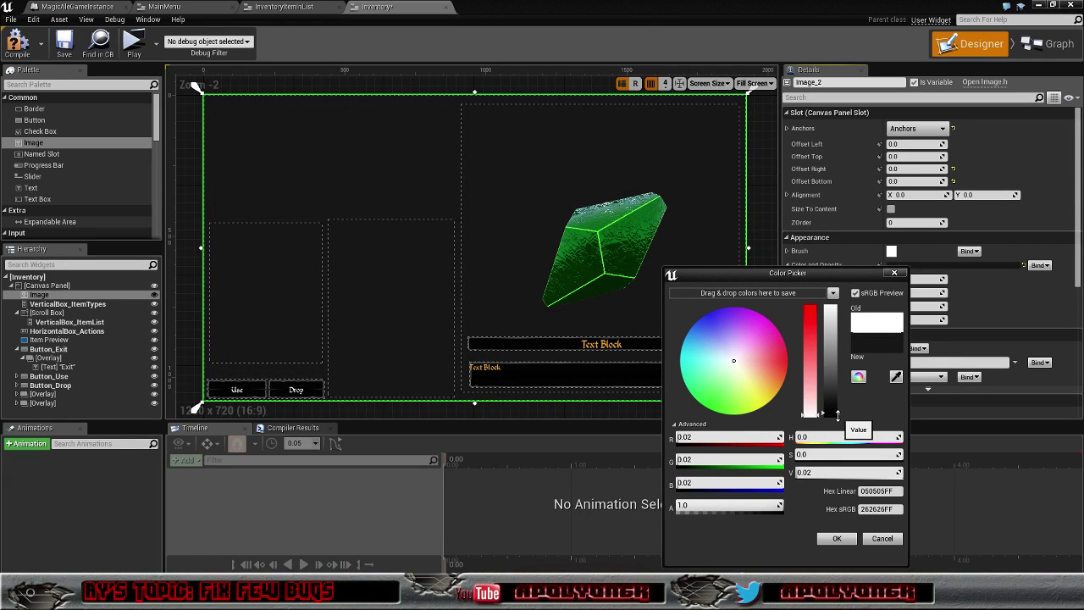
{"action": "left_click_drag", "start_coordinate": [838, 415], "coordinate": [838, 415]}
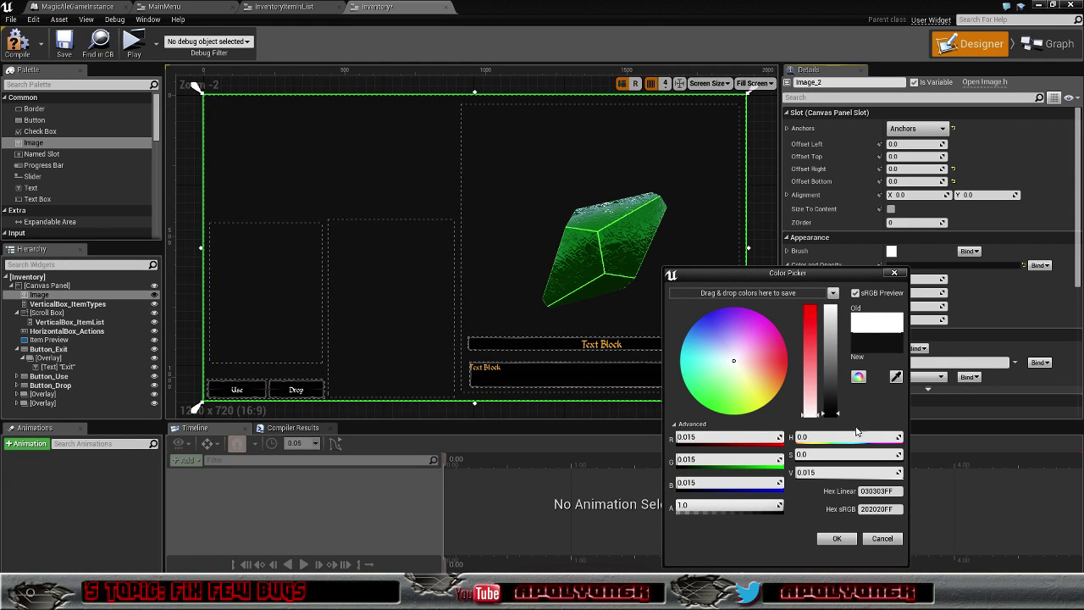
{"action": "left_click", "coordinate": [837, 538]}
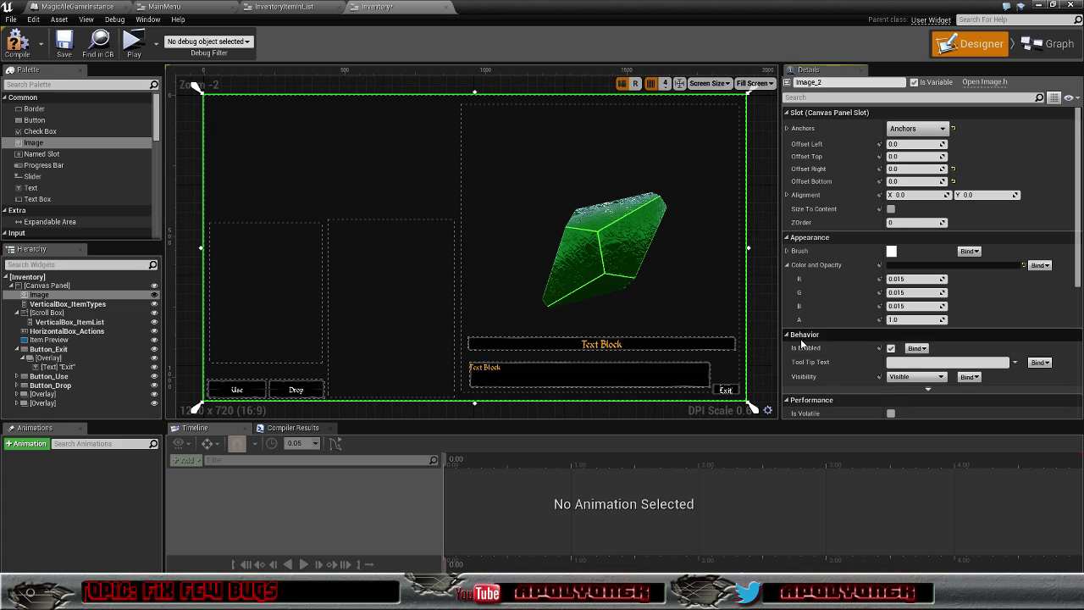
{"action": "left_click", "coordinate": [916, 319]}
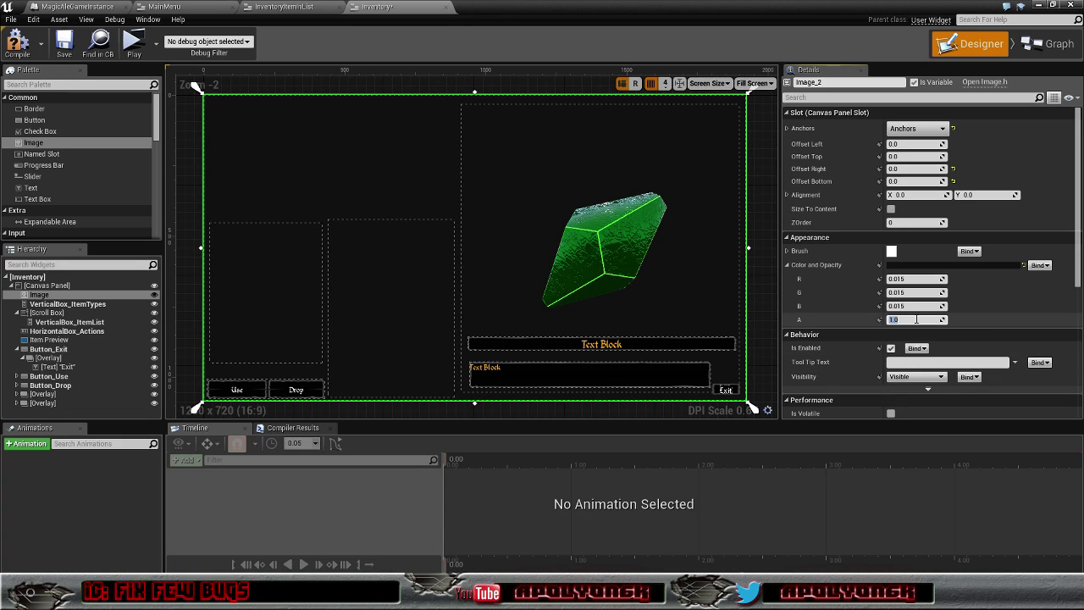
{"action": "key", "text": "BackSpace"}
{"action": "type", "text": ".5"}
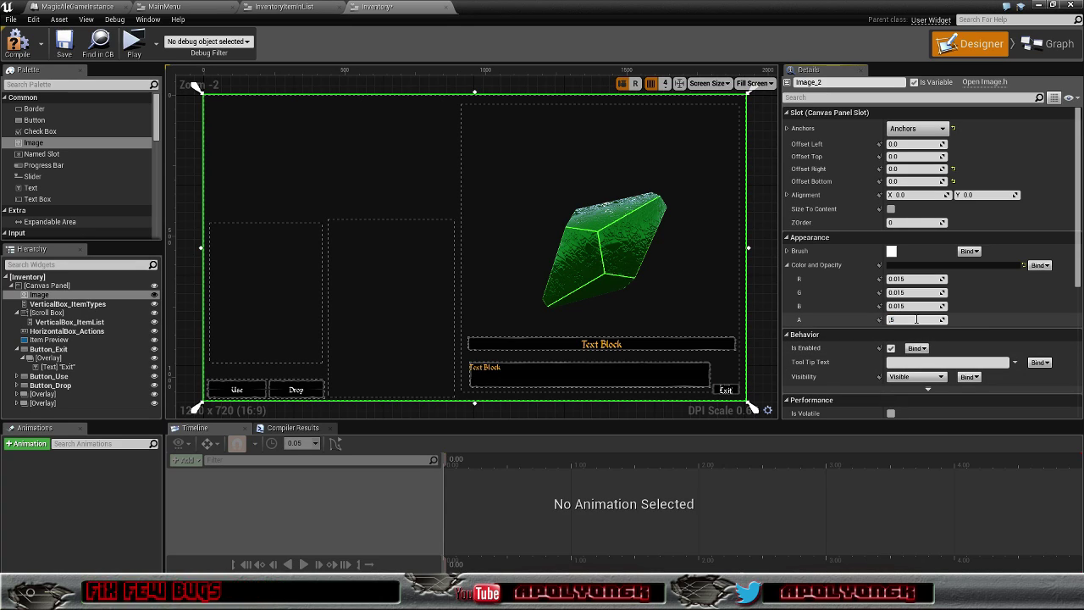
{"action": "key", "text": "ctrl+z"}
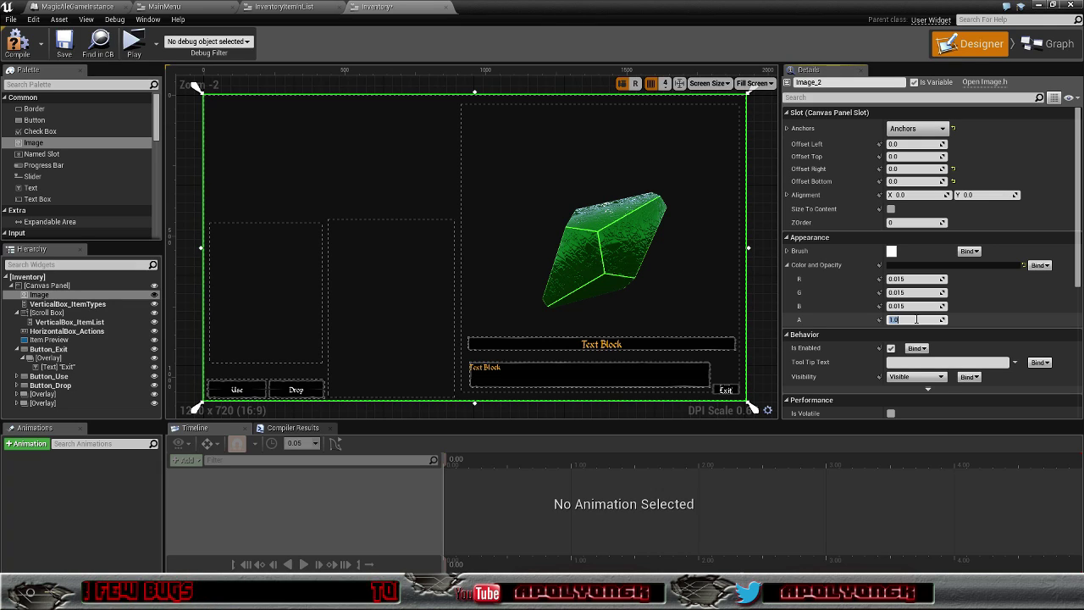
{"action": "key", "text": "BackSpace"}
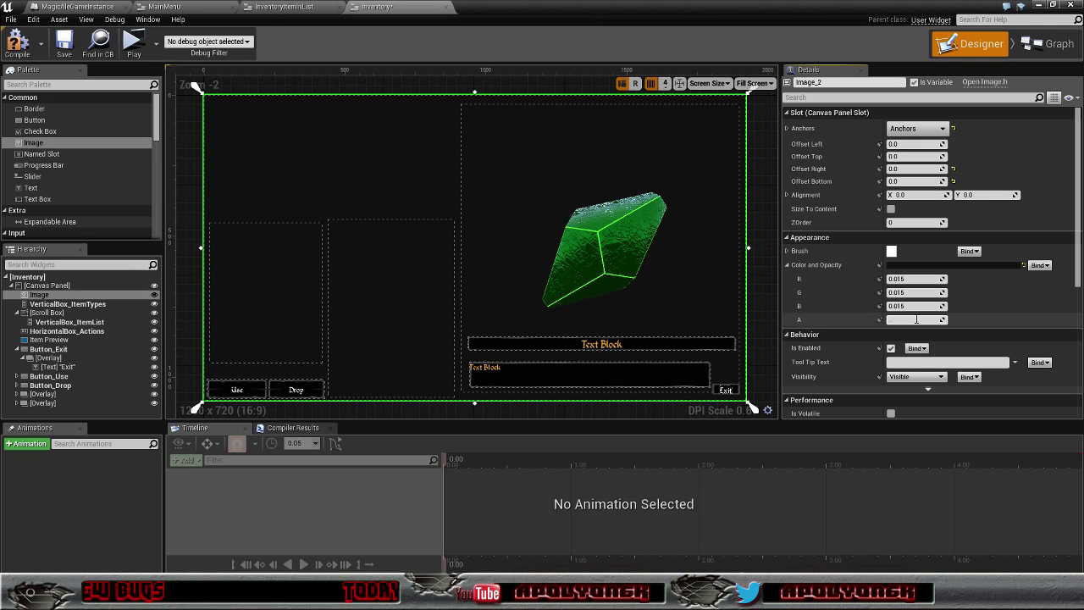
{"action": "type", "text": ".5"}
{"action": "key", "text": "Return"}
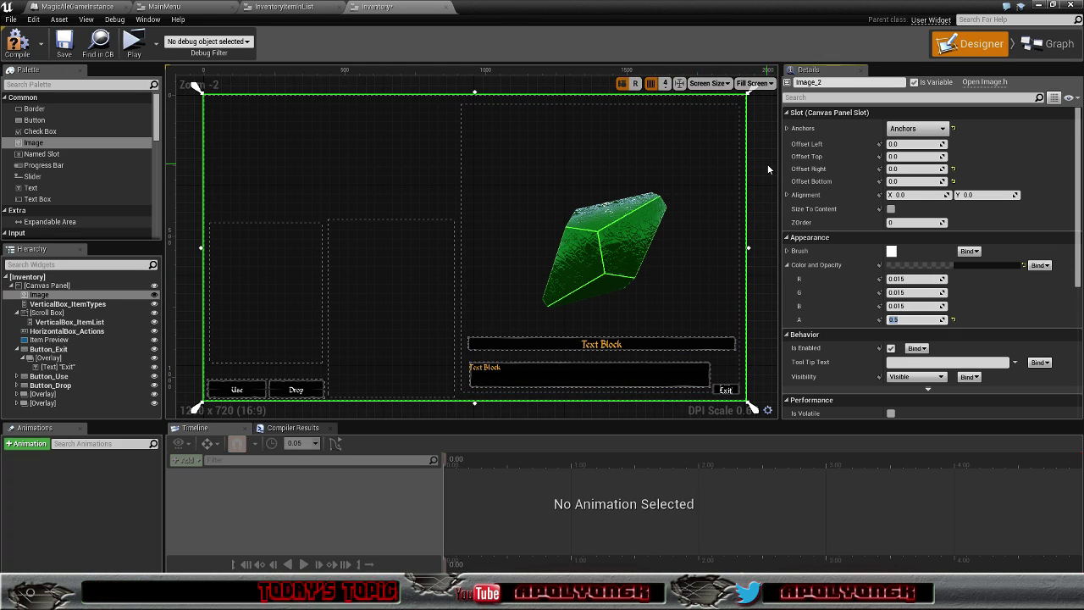
{"action": "left_click", "coordinate": [20, 47]}
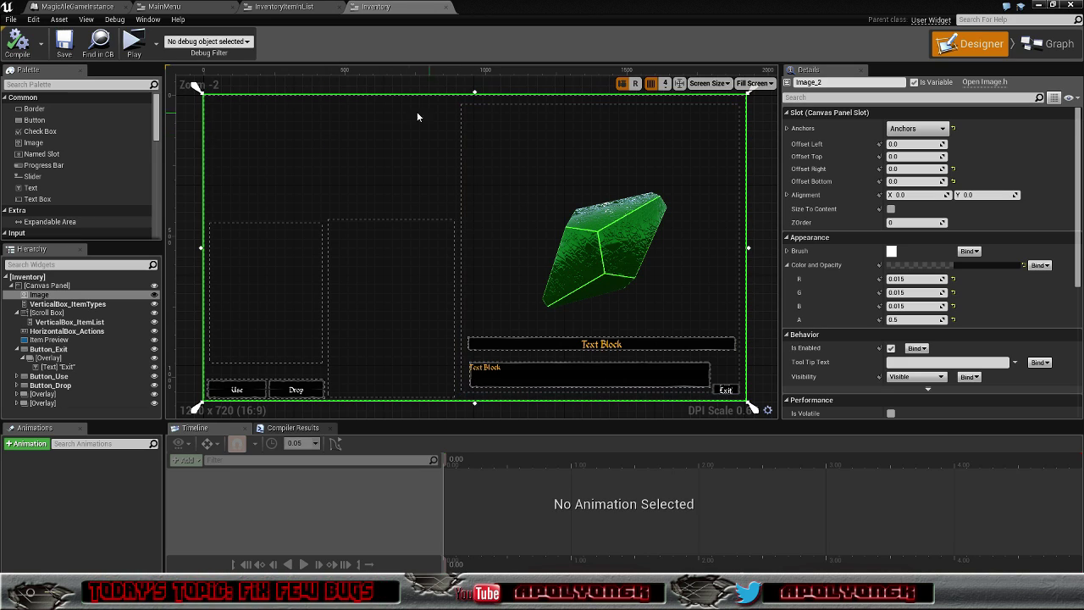
{"action": "left_click", "coordinate": [136, 46]}
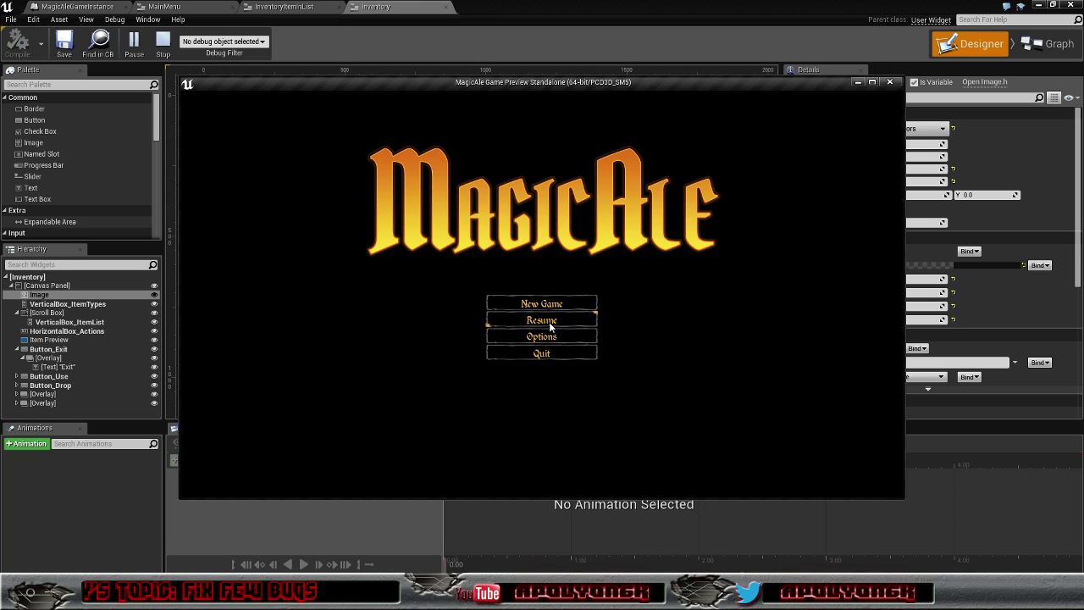
{"action": "left_click", "coordinate": [549, 321]}
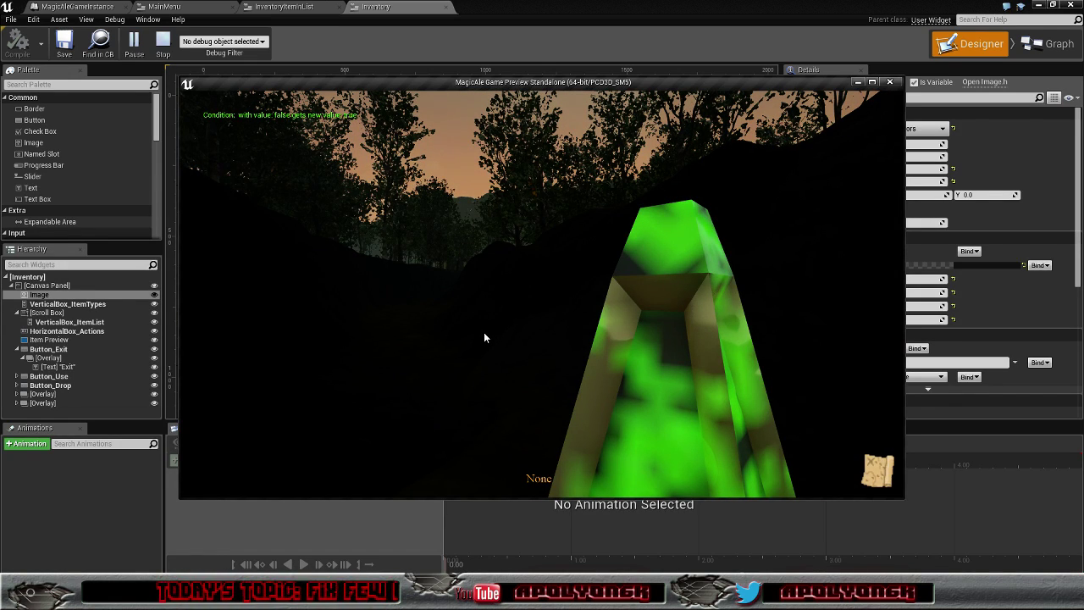
{"action": "key", "text": "i"}
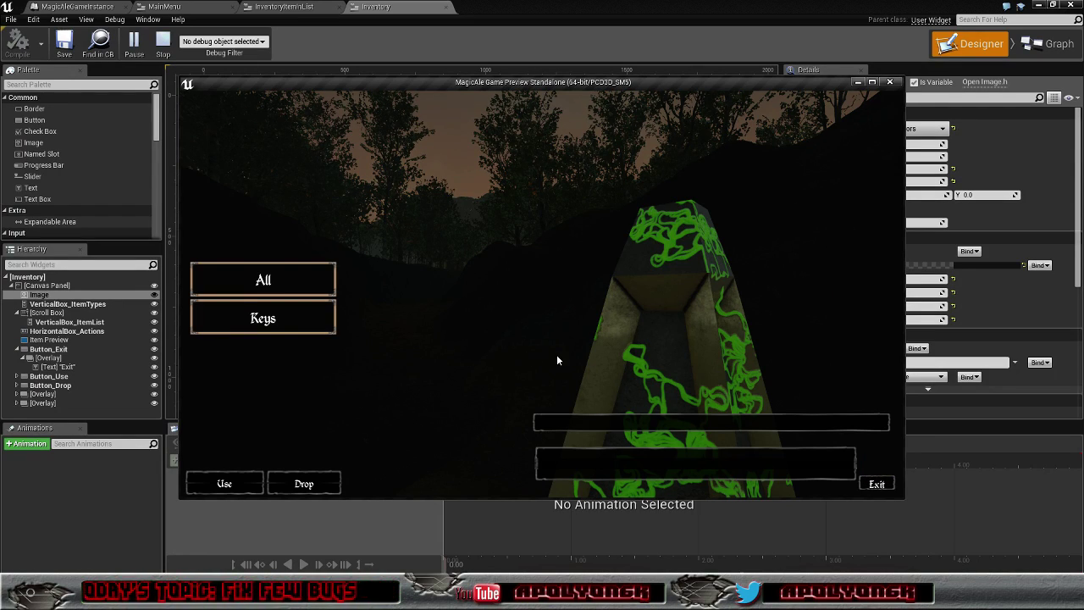
{"action": "left_click", "coordinate": [264, 320]}
{"action": "left_click", "coordinate": [408, 283]}
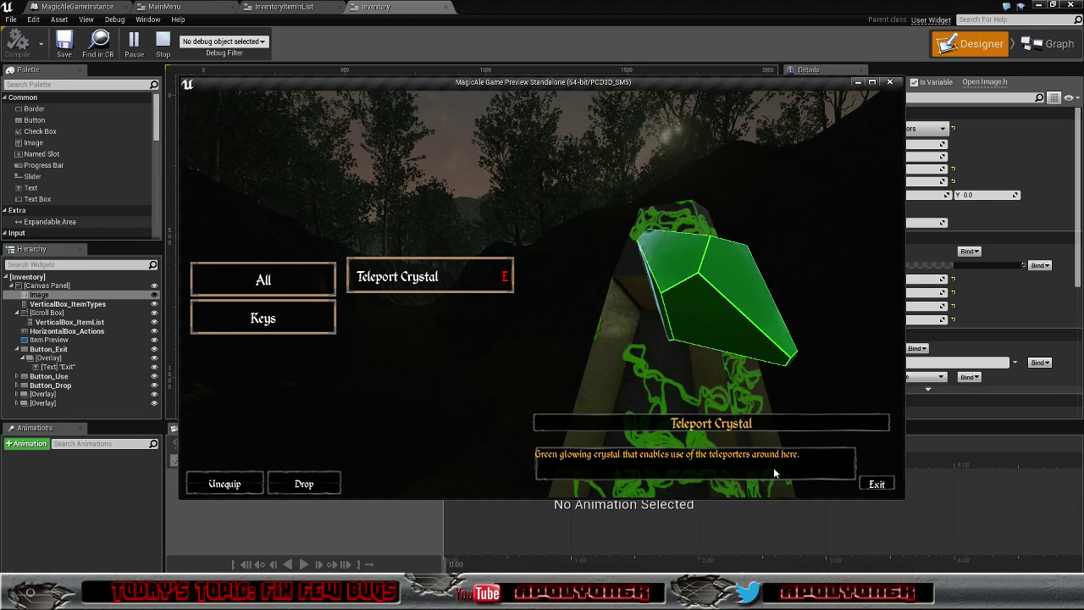
{"action": "left_click", "coordinate": [878, 484]}
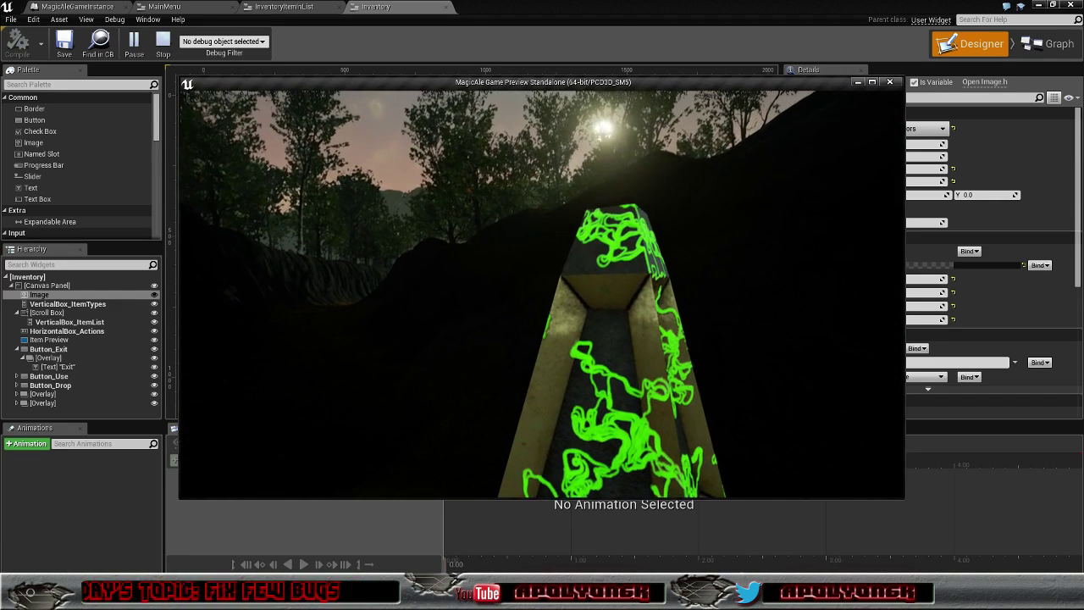
{"action": "key", "text": "Escape"}
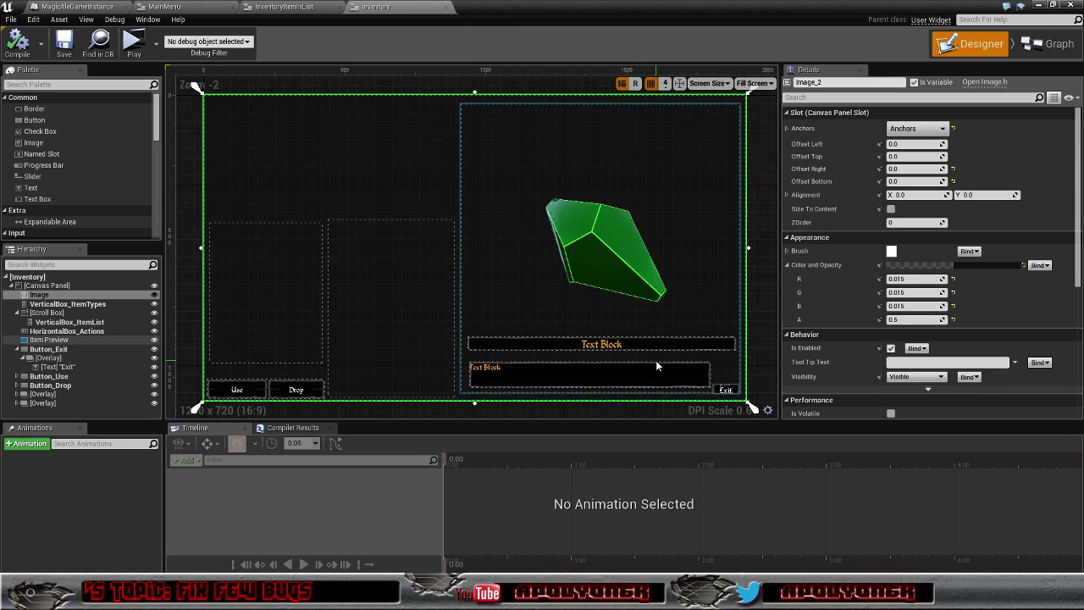
- Set TextBlock_ItemDescription's horizontal and vertical alignment to Fill
{"action": "left_click", "coordinate": [494, 372]}
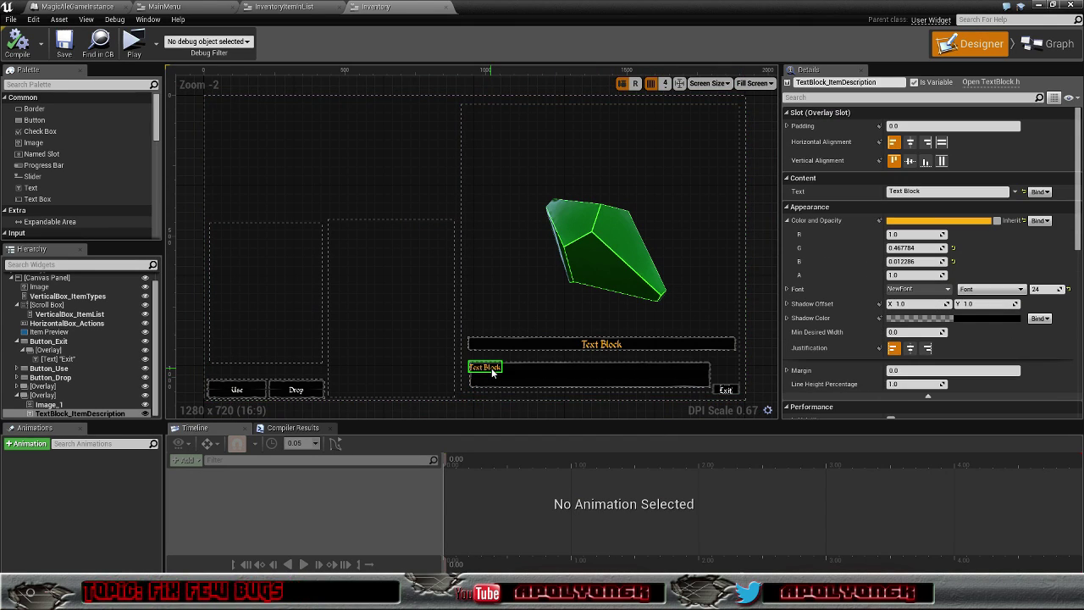
{"action": "scroll", "coordinate": [512, 386], "scroll_direction": "up", "scroll_amount": 3}
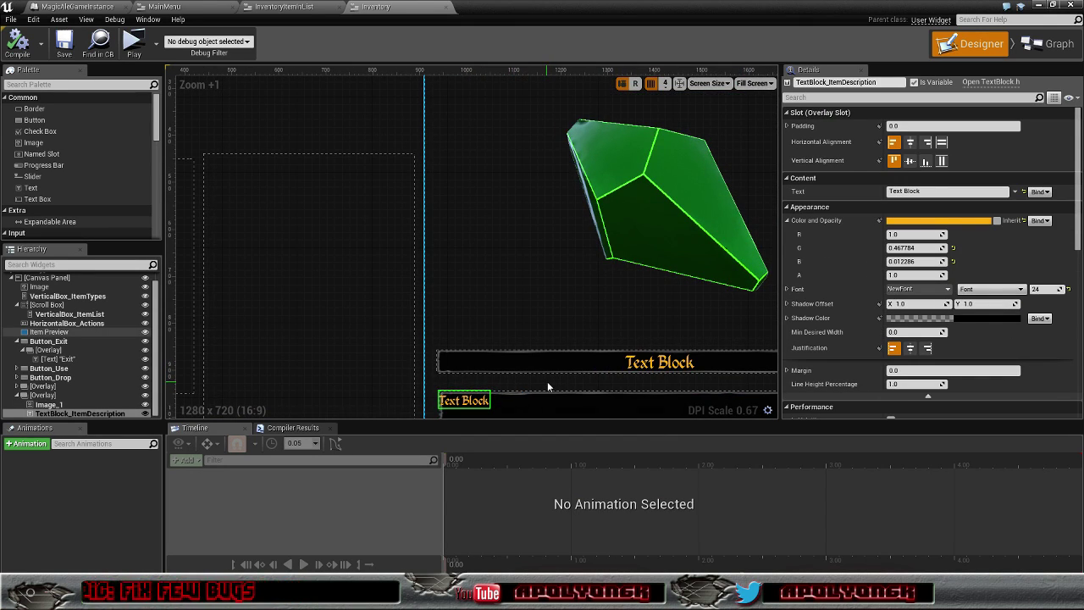
{"action": "right_click_drag", "start_coordinate": [557, 306], "coordinate": [438, 113]}
{"action": "scroll", "coordinate": [438, 200], "scroll_direction": "up", "scroll_amount": 1}
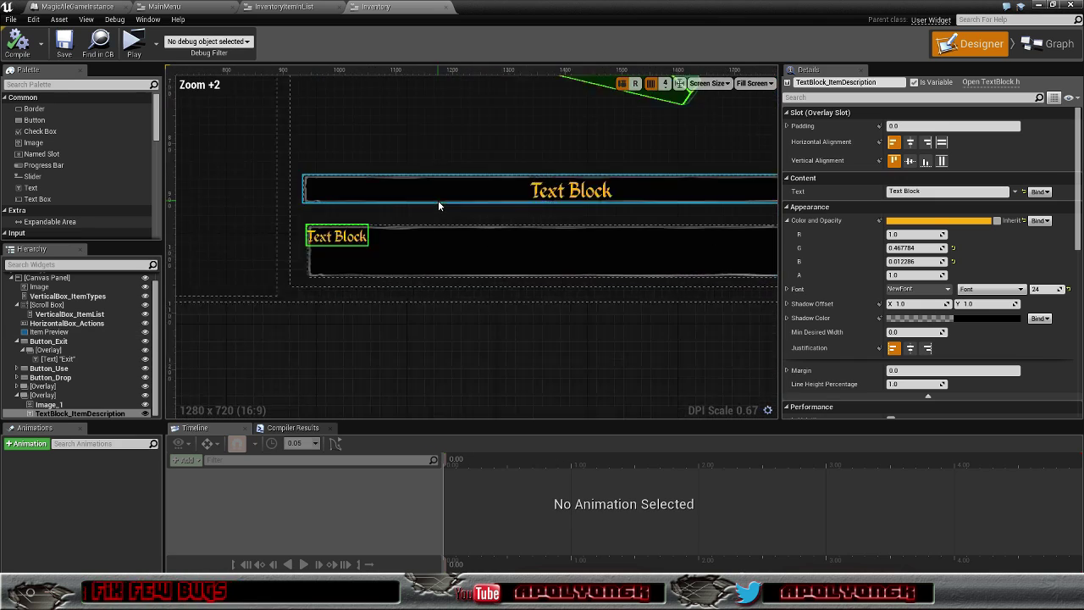
{"action": "scroll", "coordinate": [430, 220], "scroll_direction": "up", "scroll_amount": 2}
{"action": "scroll", "coordinate": [370, 175], "scroll_direction": "down", "scroll_amount": 1}
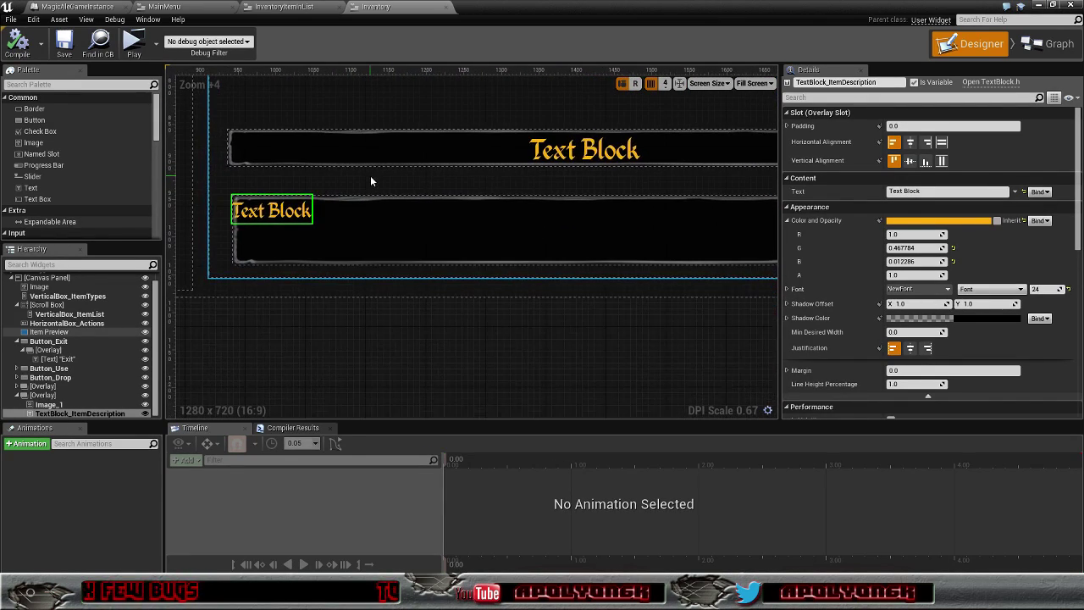
{"action": "scroll", "coordinate": [371, 175], "scroll_direction": "down", "scroll_amount": 1}
{"action": "right_click_drag", "start_coordinate": [371, 183], "coordinate": [338, 185]}
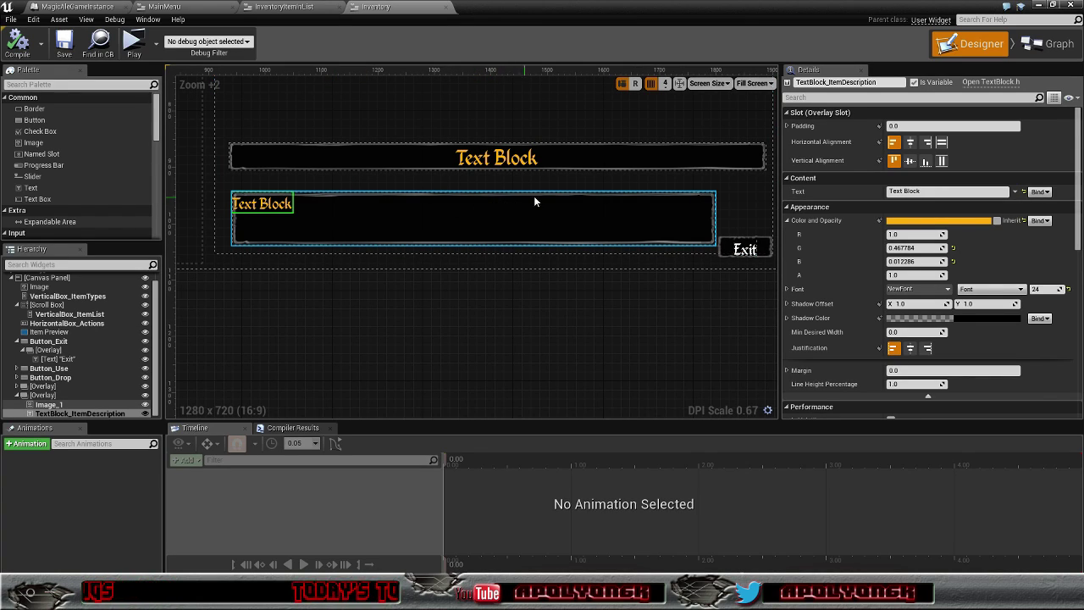
{"action": "left_click", "coordinate": [941, 142]}
{"action": "left_click", "coordinate": [942, 163]}
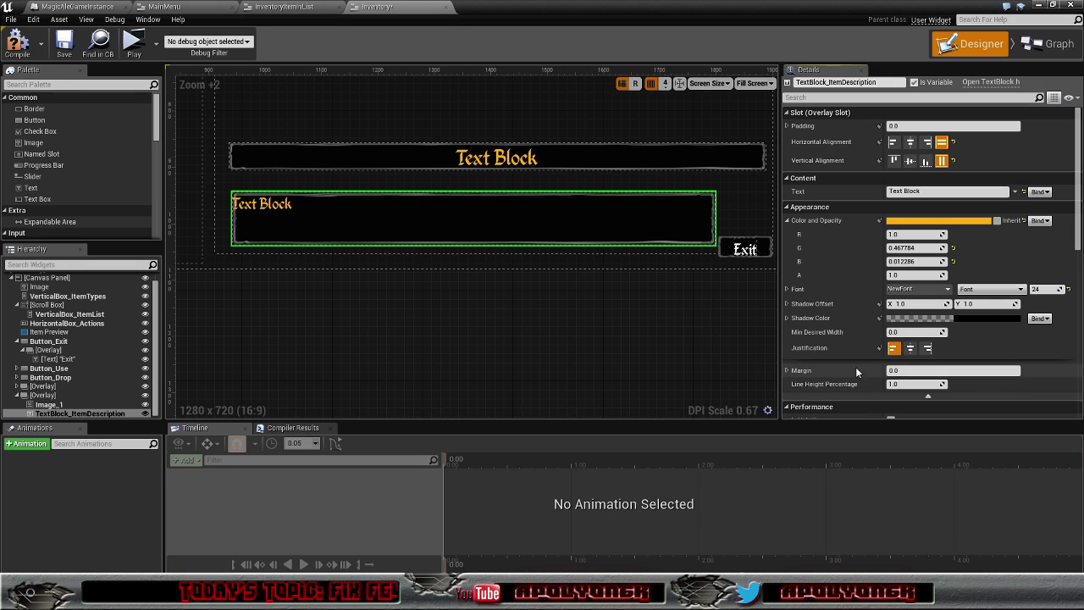
- Try margins of 0.25 and 0.5 on the description text block, settling on 1.0
{"action": "left_click", "coordinate": [968, 371]}
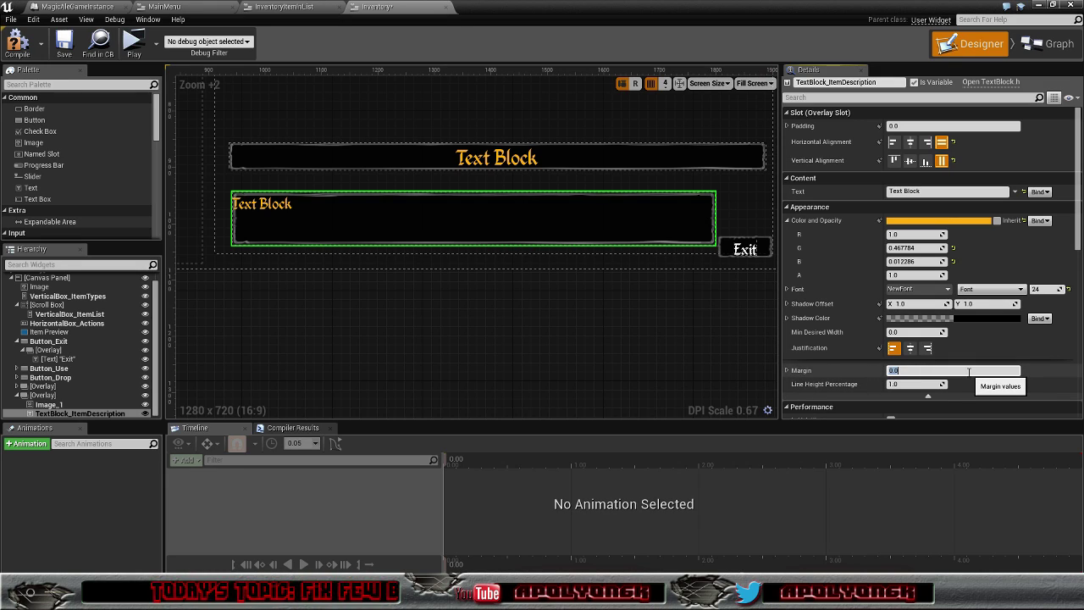
{"action": "key", "text": "BackSpace"}
{"action": "type", "text": ".1"}
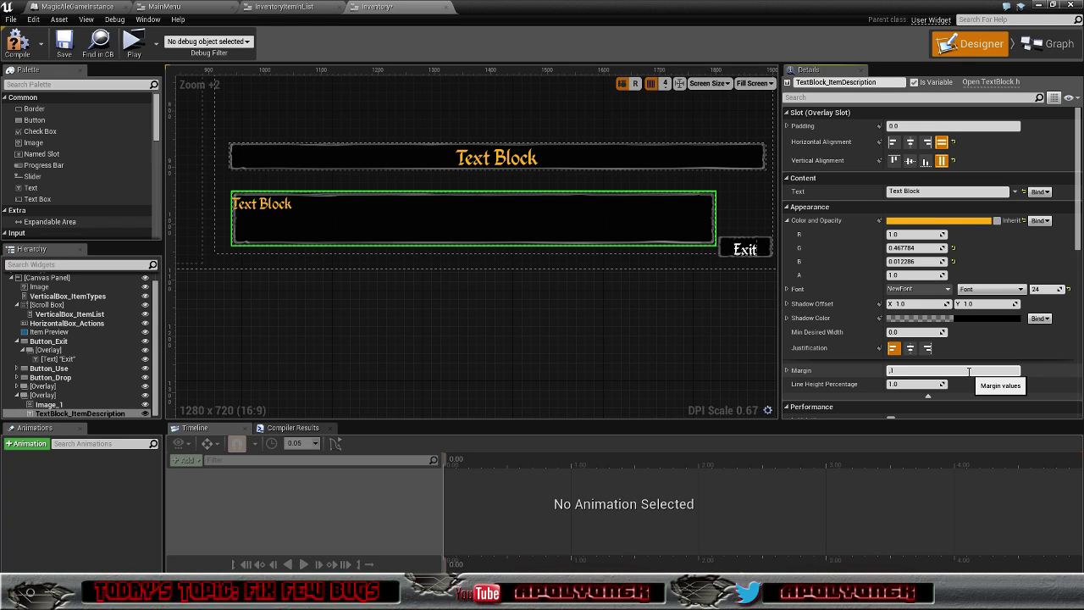
{"action": "key", "text": "Return"}
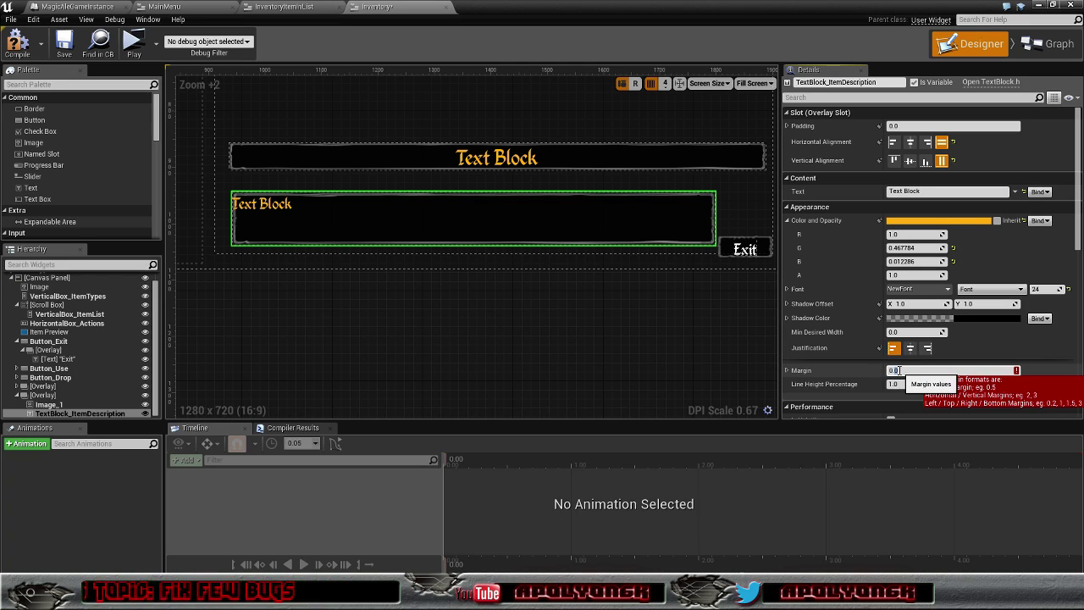
{"action": "type", "text": "1"}
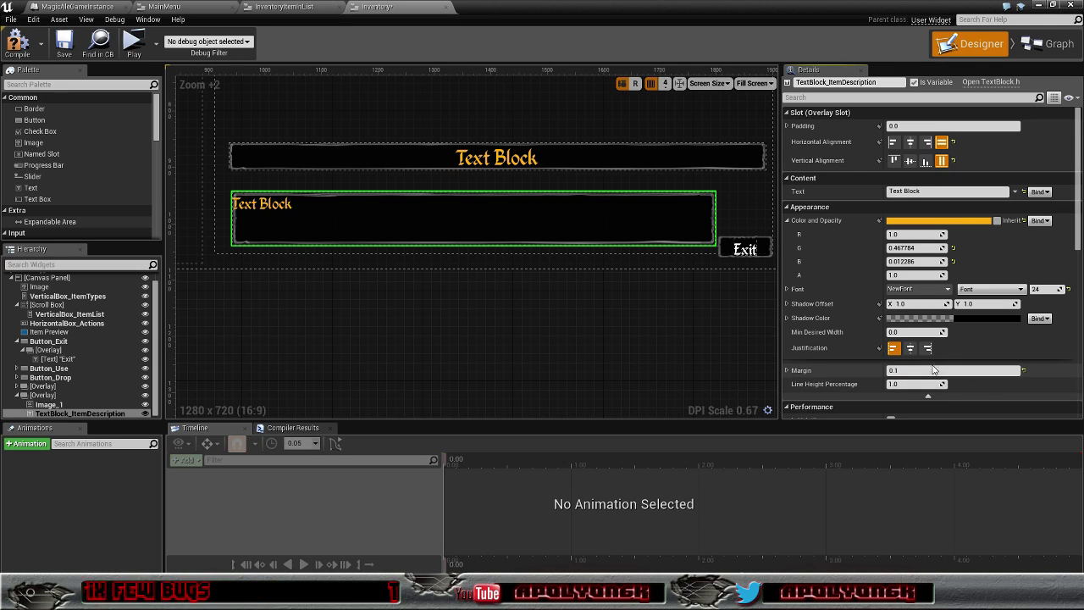
{"action": "left_click", "coordinate": [894, 370]}
{"action": "type", "text": "0."}
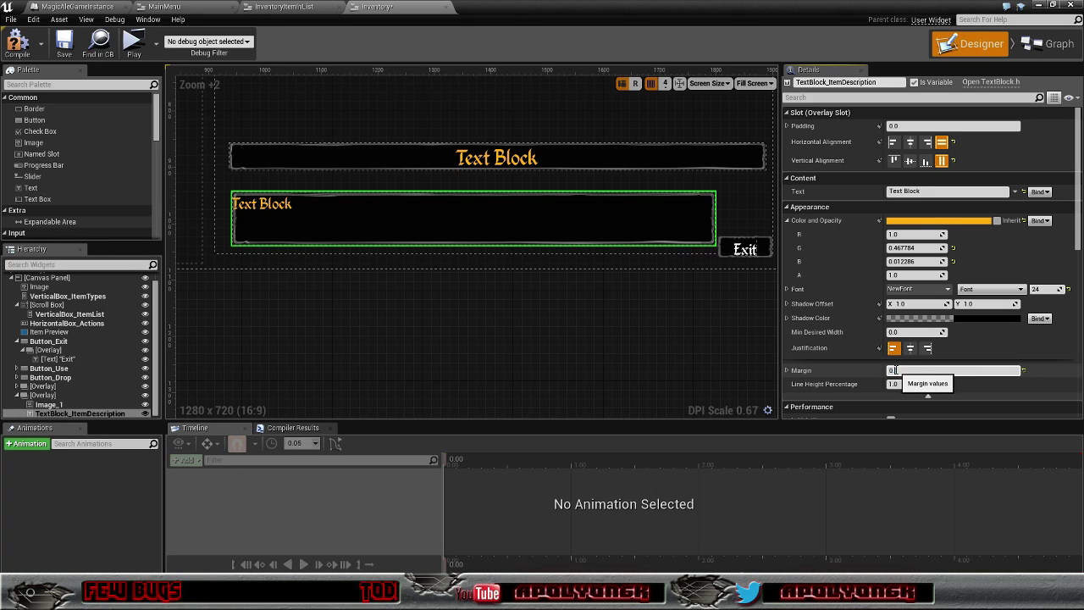
{"action": "type", "text": "25"}
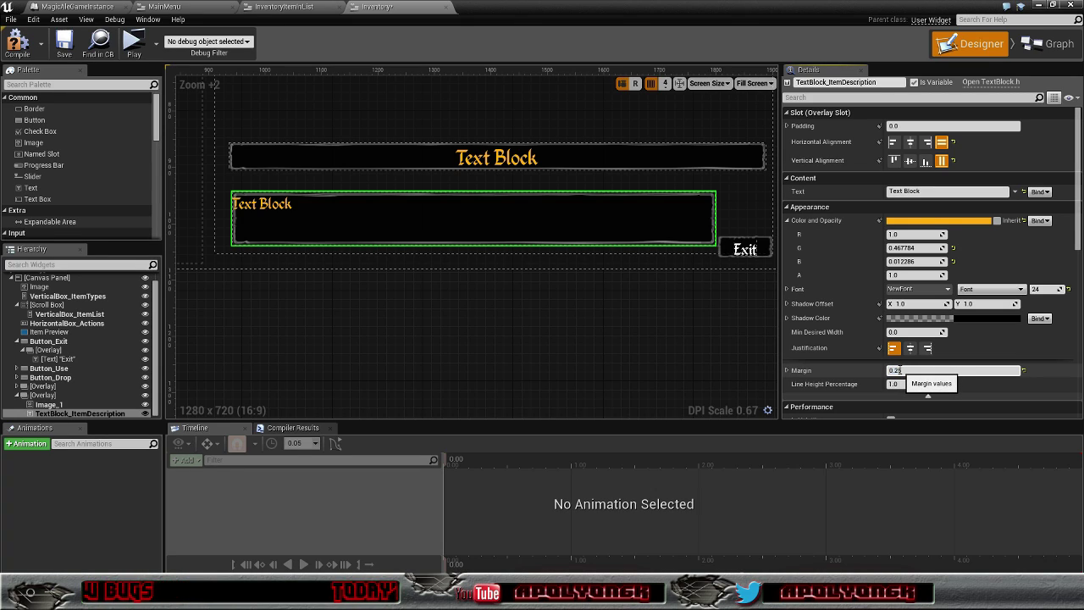
{"action": "key", "text": "Return"}
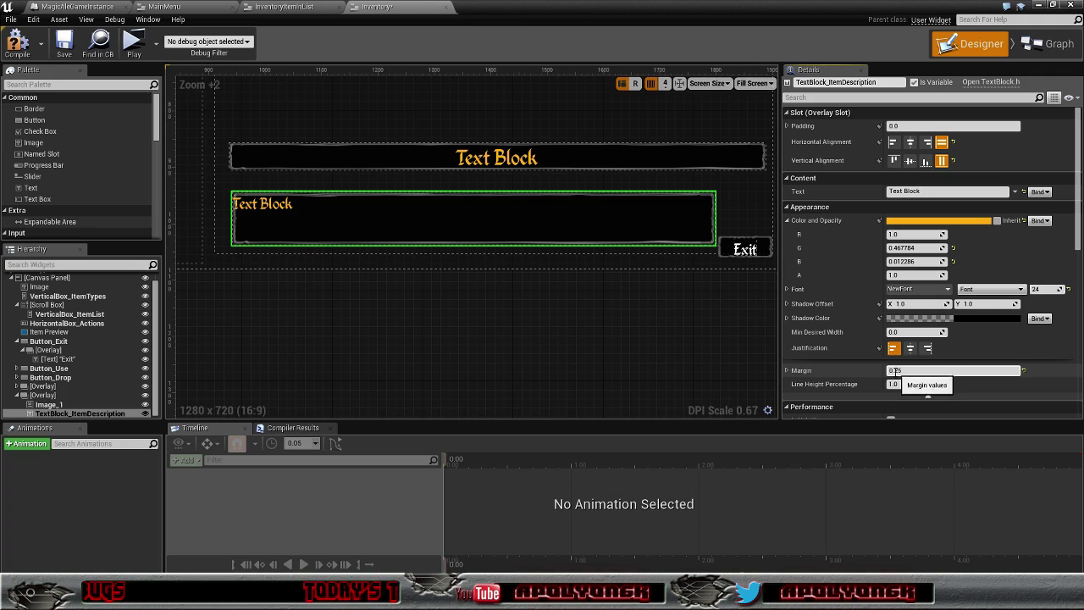
{"action": "left_click", "coordinate": [895, 370]}
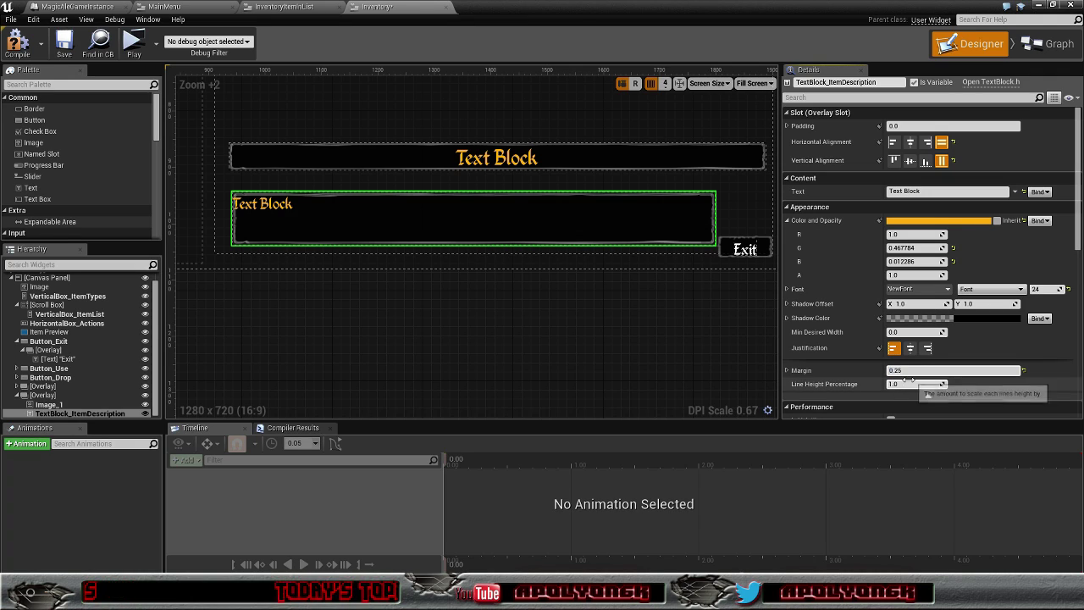
{"action": "key", "text": "Delete"}
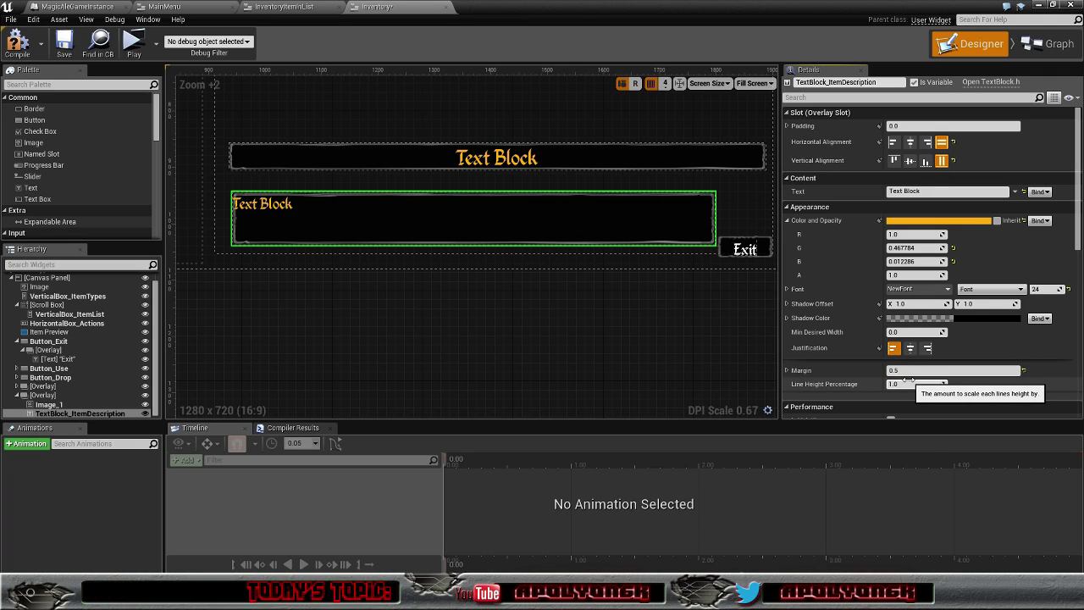
{"action": "key", "text": "Return"}
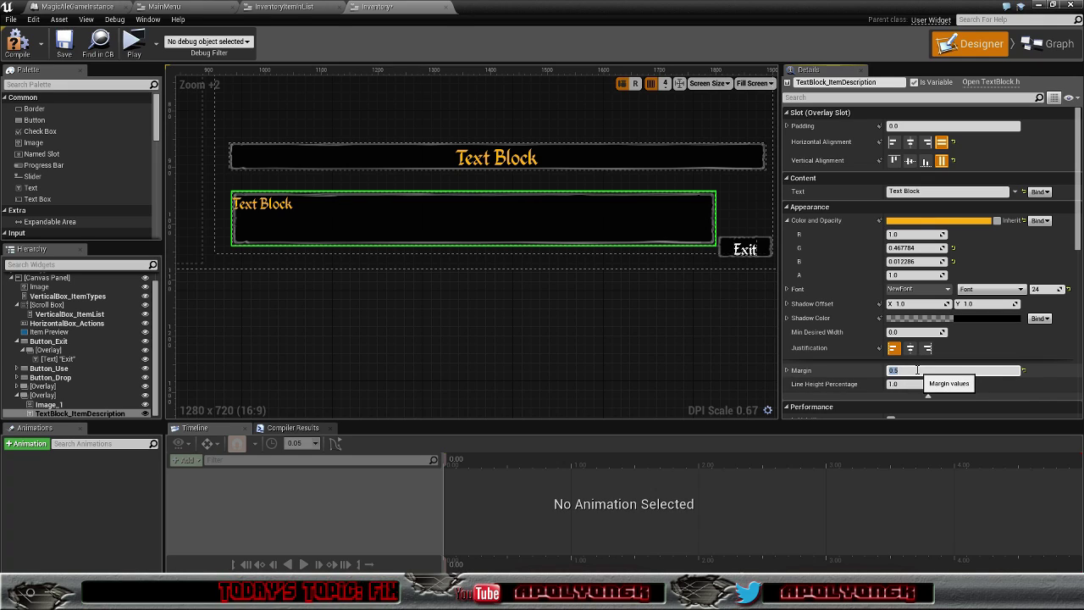
{"action": "type", "text": "1"}
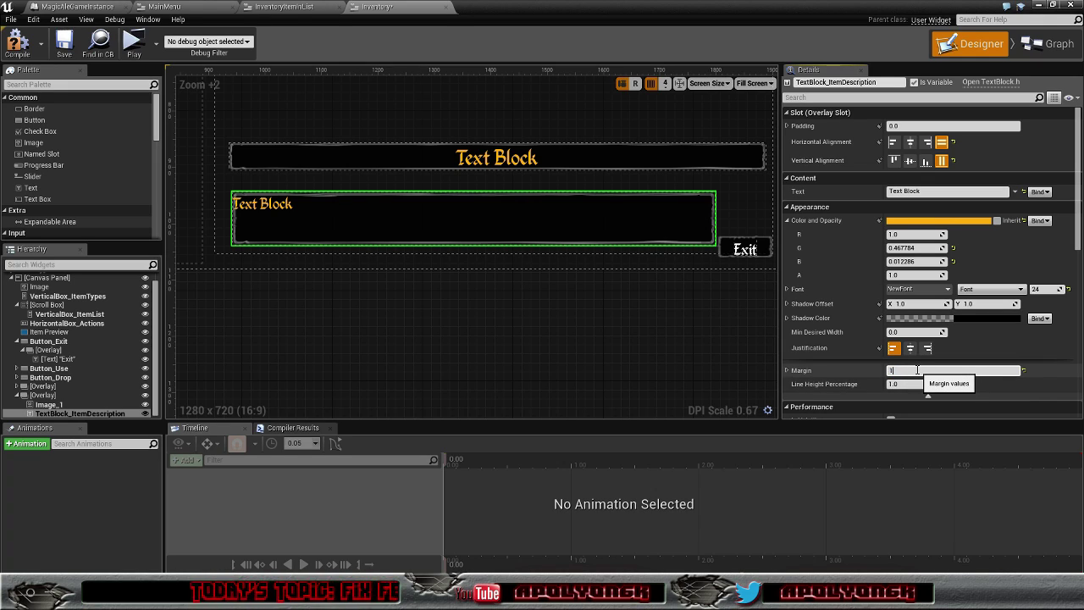
{"action": "key", "text": "Return"}
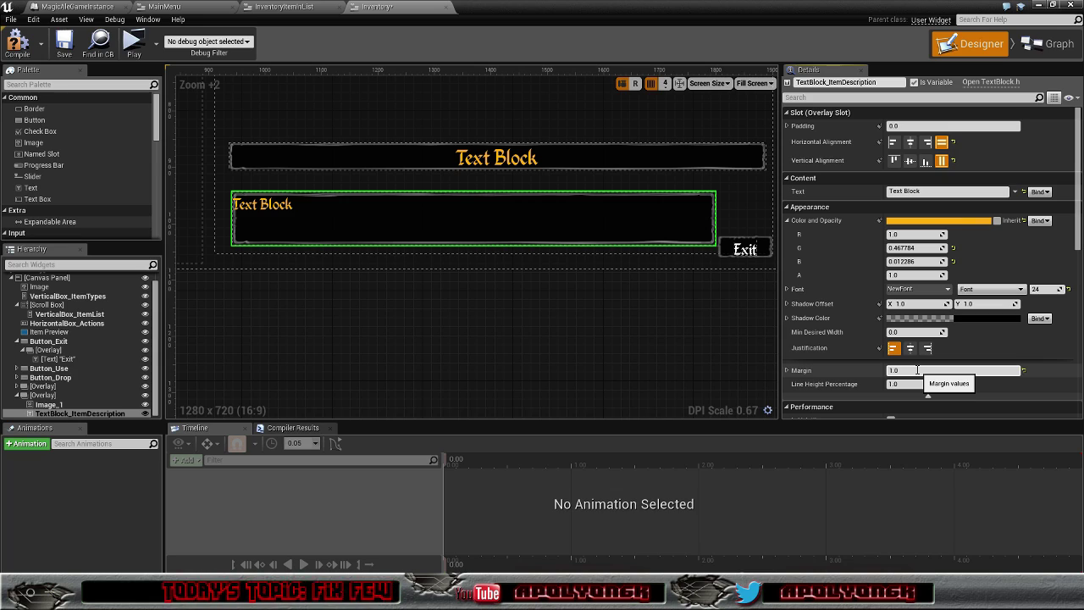
- Expand the description text block's margin and set all four sides to 10
{"action": "left_click", "coordinate": [787, 370]}
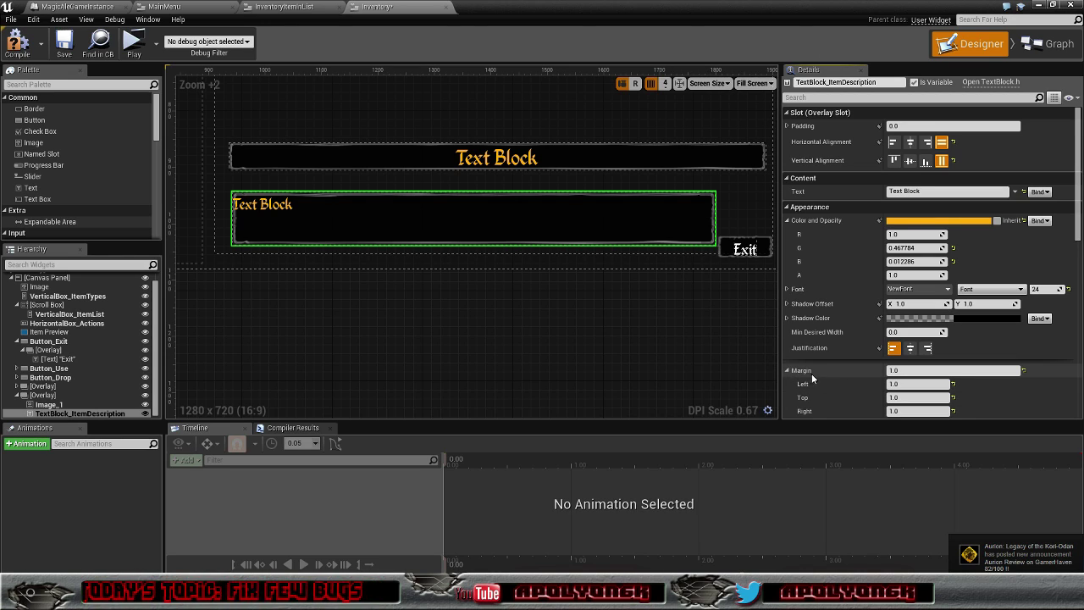
{"action": "scroll", "coordinate": [847, 368], "scroll_direction": "down", "scroll_amount": 2}
{"action": "scroll", "coordinate": [847, 367], "scroll_direction": "down", "scroll_amount": 1}
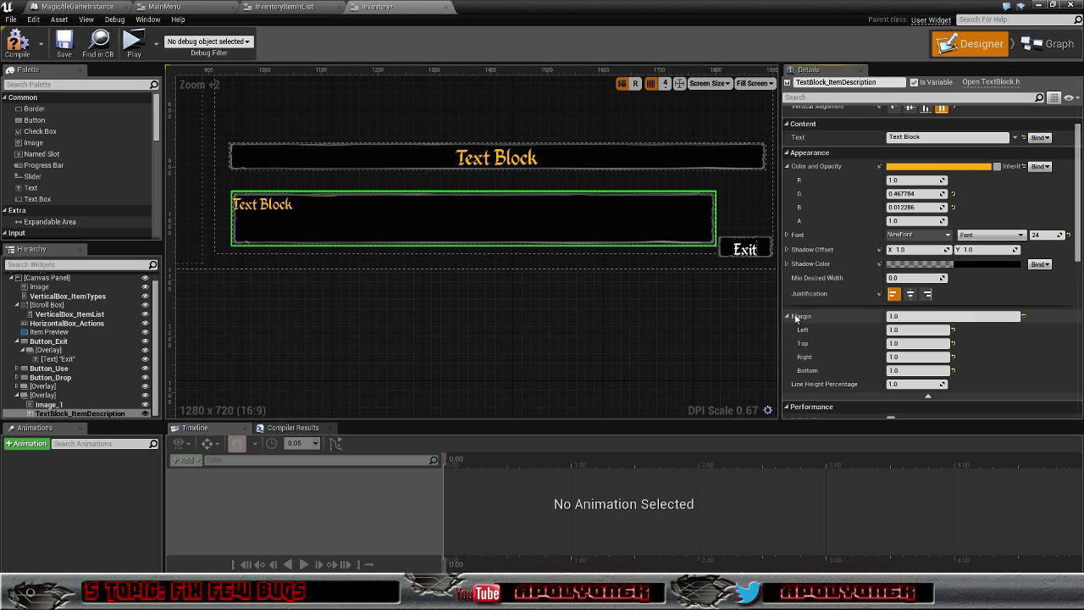
{"action": "left_click", "coordinate": [893, 329]}
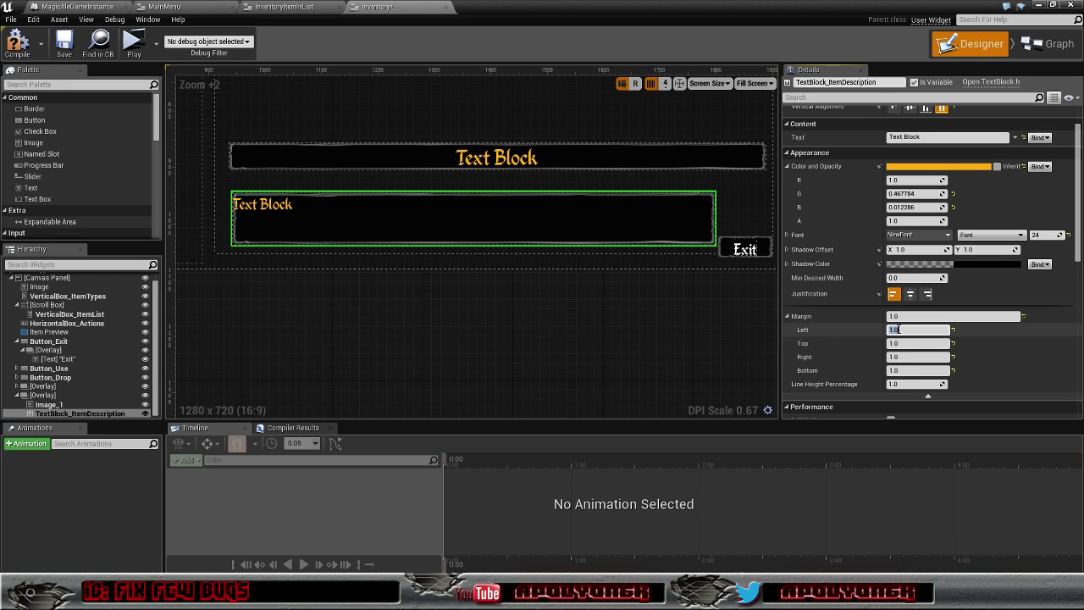
{"action": "type", "text": "5"}
{"action": "key", "text": "Return"}
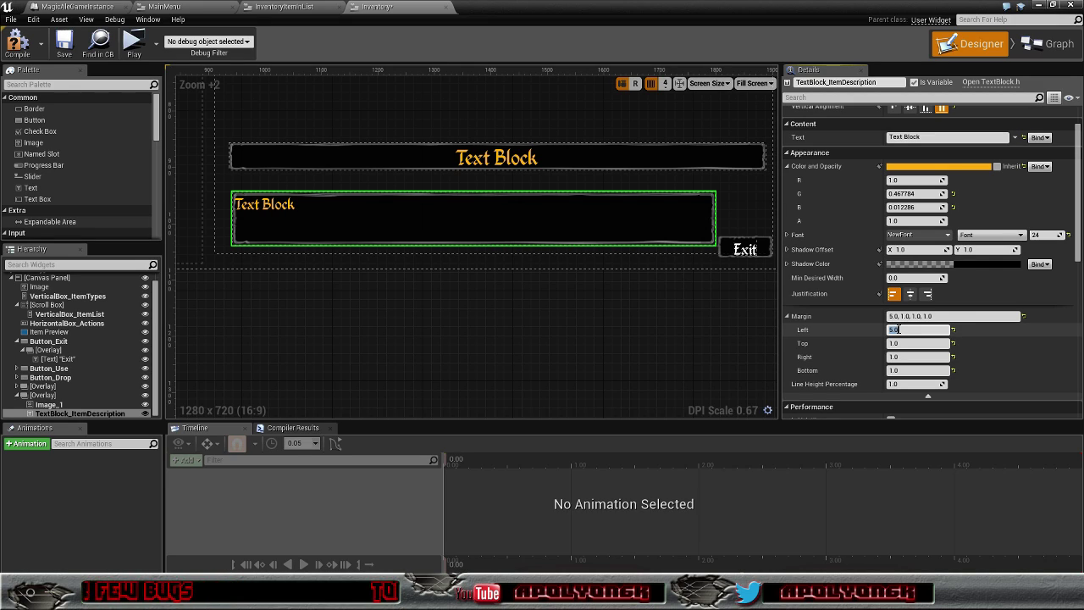
{"action": "type", "text": "10"}
{"action": "key", "text": "Return"}
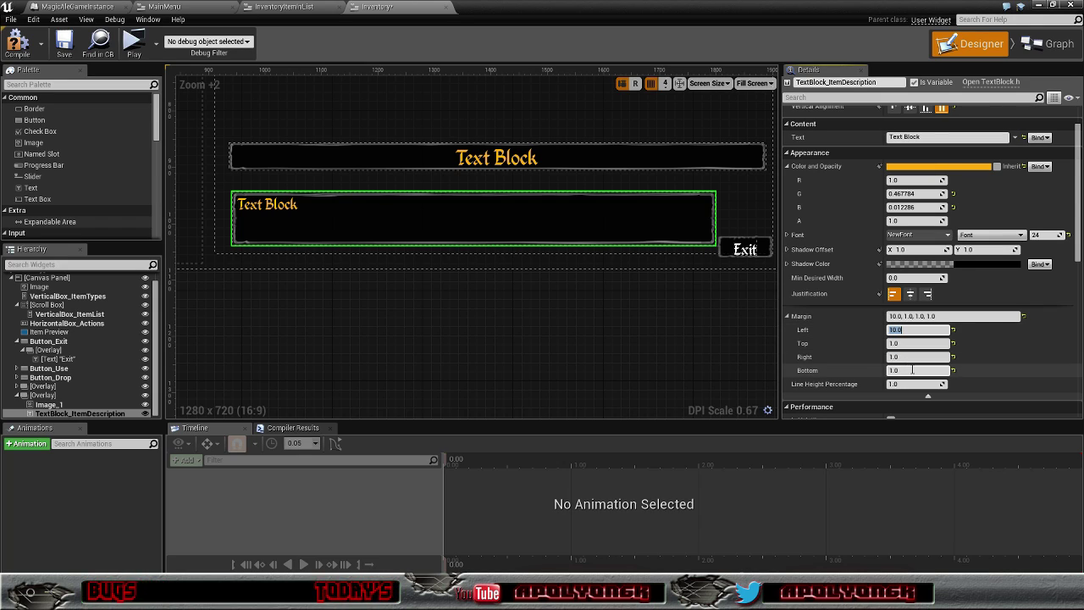
{"action": "left_click", "coordinate": [916, 357]}
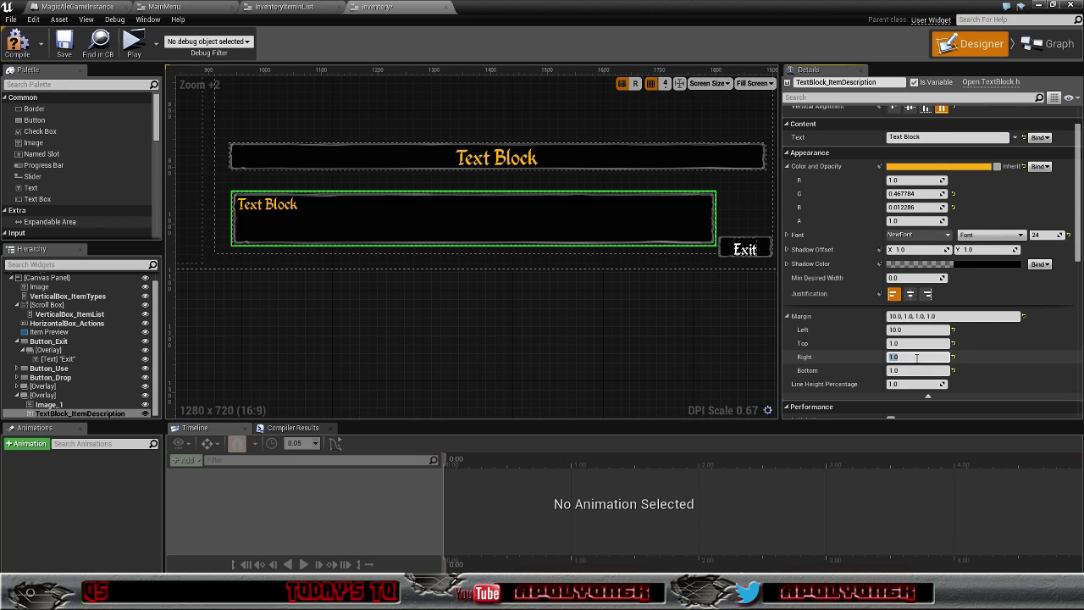
{"action": "type", "text": "10"}
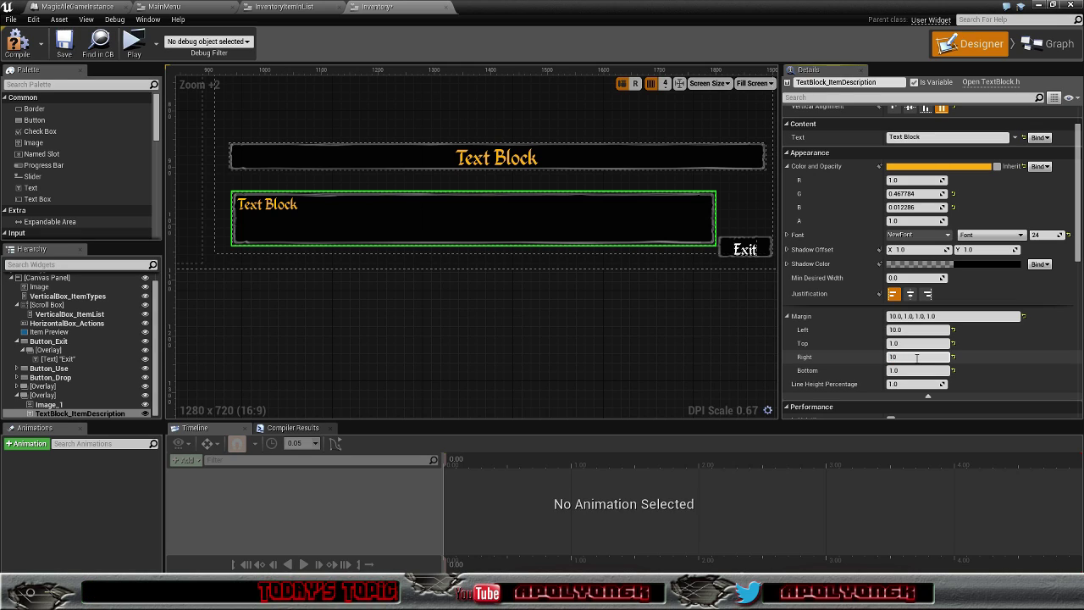
{"action": "key", "text": "Return"}
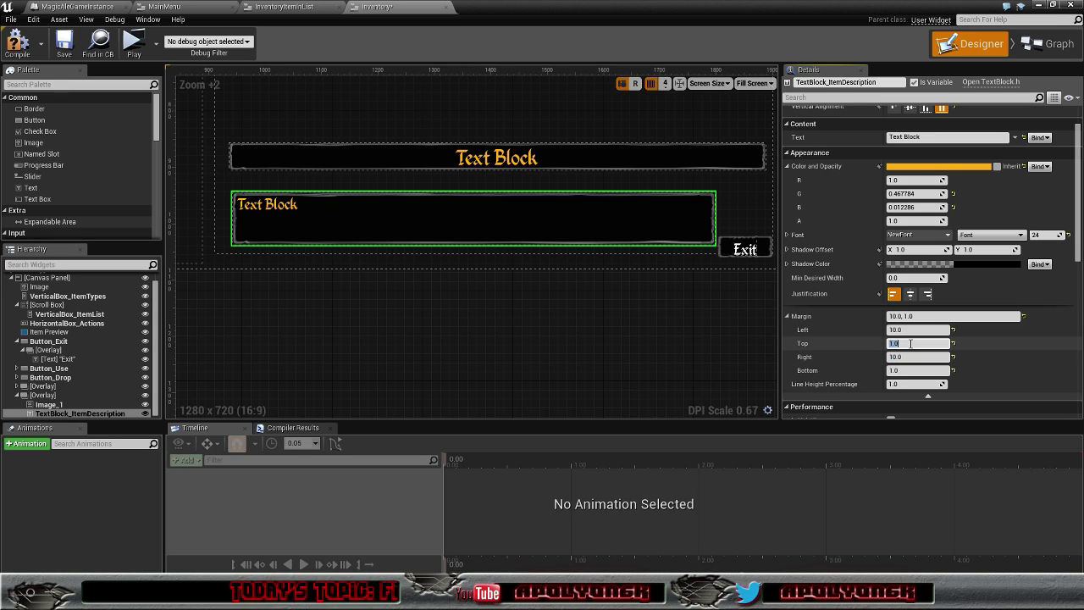
{"action": "left_click", "coordinate": [928, 315]}
{"action": "type", "text": "10"}
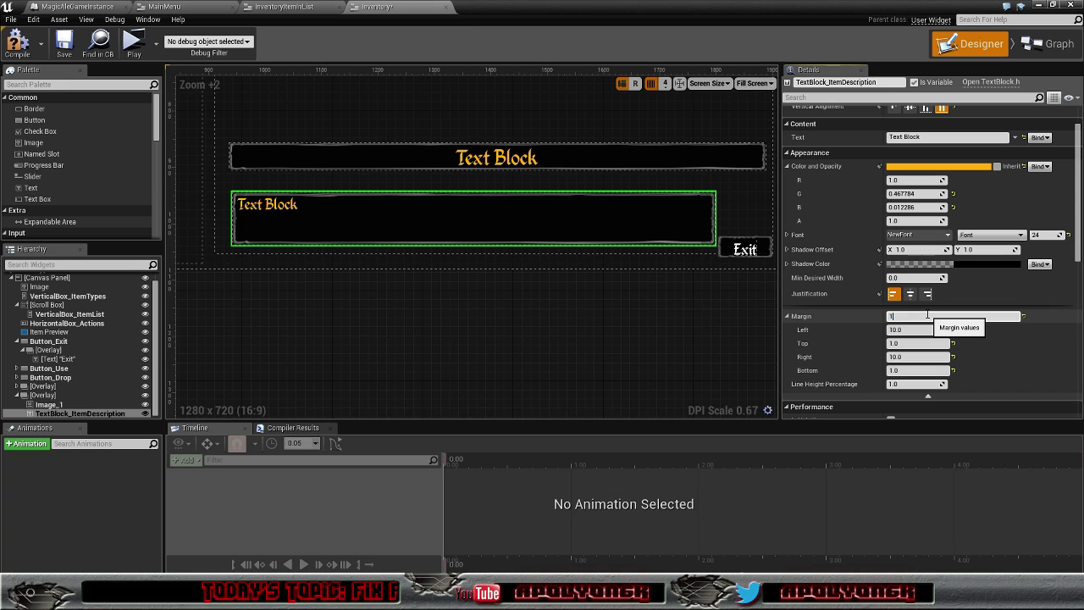
{"action": "key", "text": "Return"}
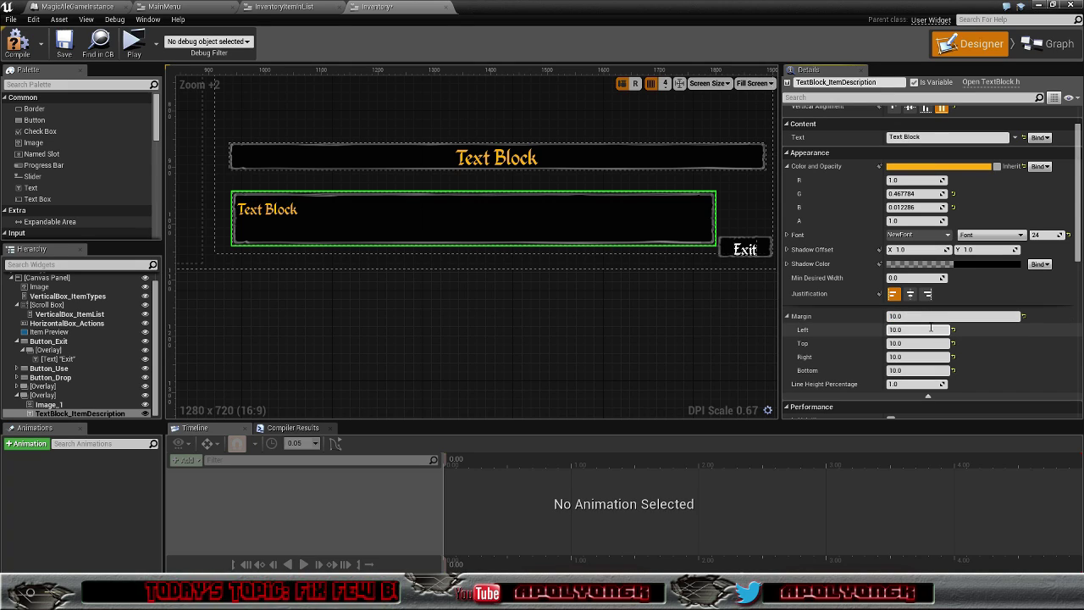
- Change the description text's top and bottom margins to 5
{"action": "left_click", "coordinate": [921, 343]}
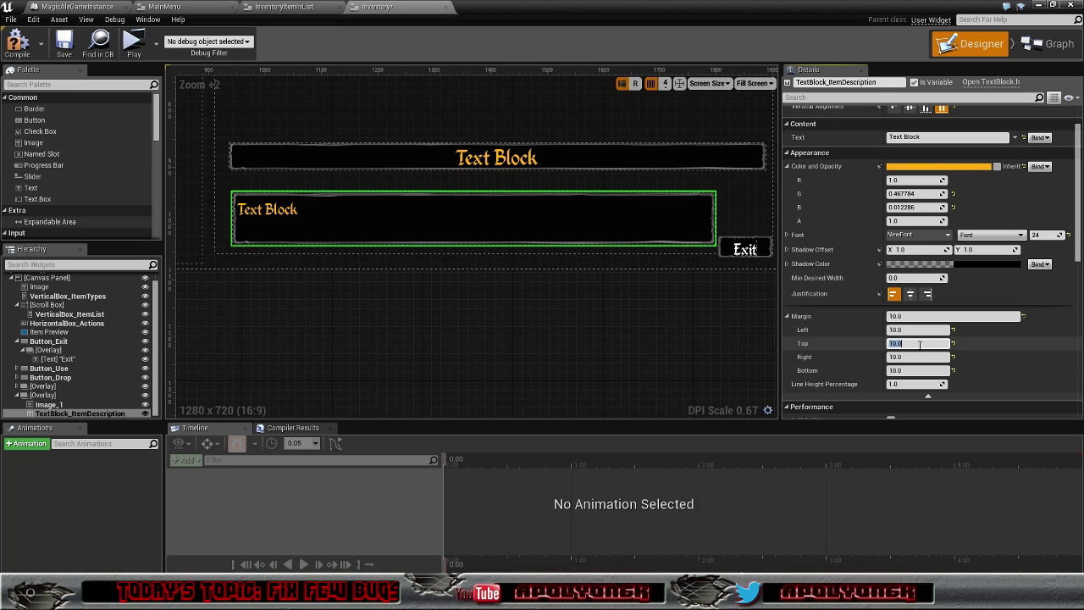
{"action": "type", "text": "5"}
{"action": "key", "text": "Return"}
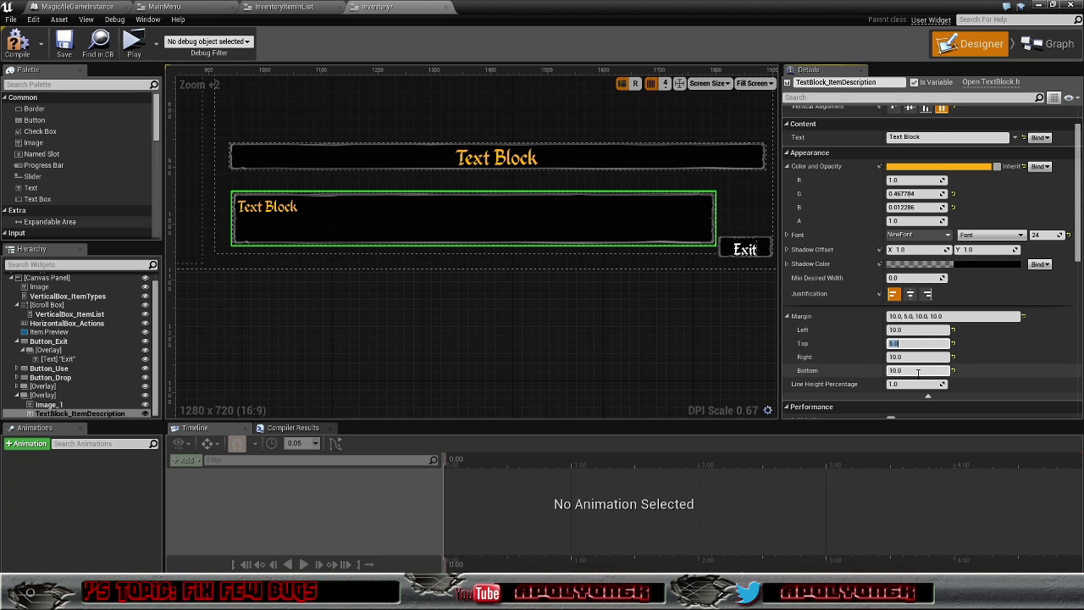
{"action": "left_click", "coordinate": [917, 370]}
{"action": "type", "text": "5"}
{"action": "key", "text": "Return"}
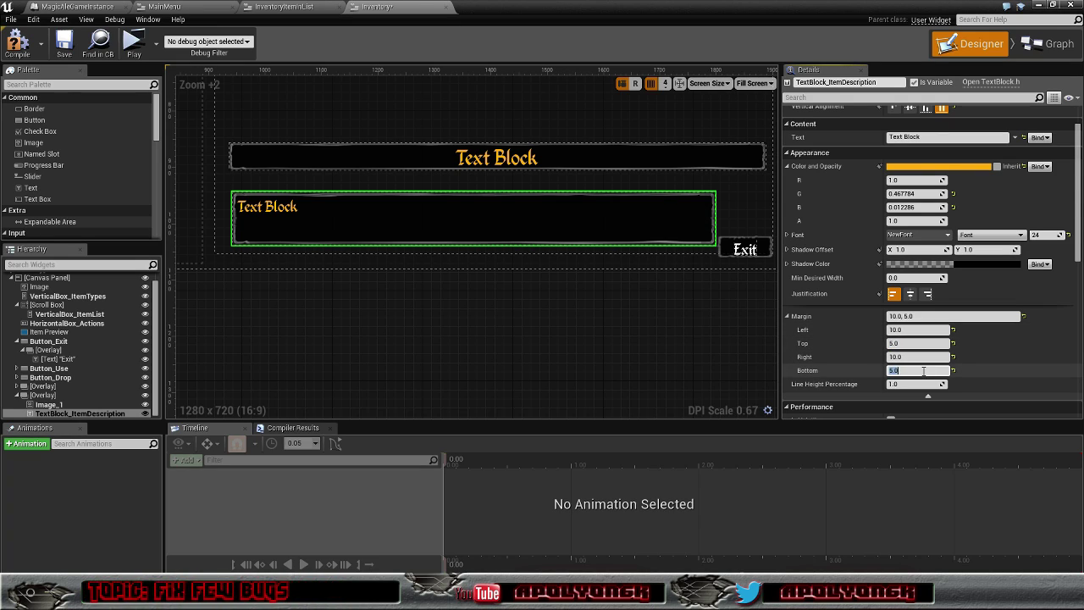
{"action": "left_click", "coordinate": [787, 316]}
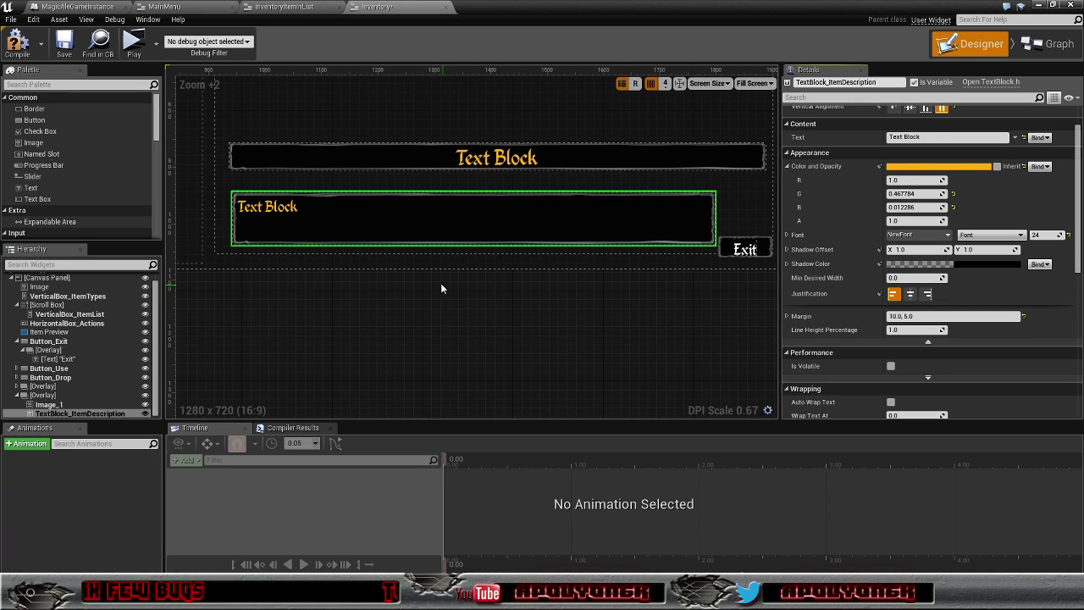
- Stretch VerticalBox_ItemTypes upward toward the inventory panel's top
{"action": "scroll", "coordinate": [359, 293], "scroll_direction": "down", "scroll_amount": 1}
{"action": "scroll", "coordinate": [359, 293], "scroll_direction": "down", "scroll_amount": 3}
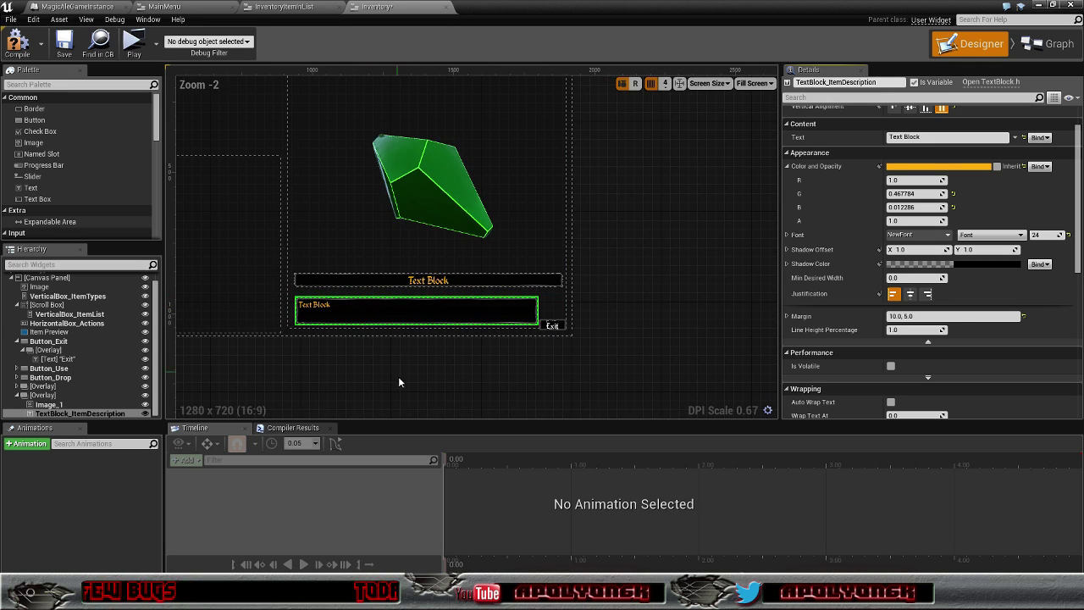
{"action": "scroll", "coordinate": [387, 381], "scroll_direction": "down", "scroll_amount": 2}
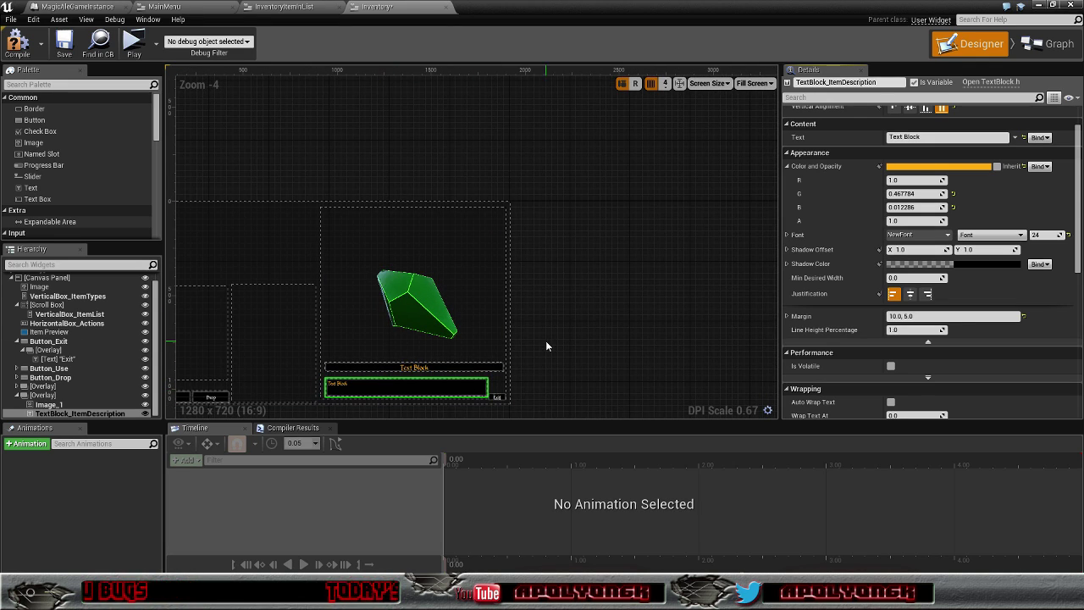
{"action": "right_click_drag", "start_coordinate": [543, 349], "coordinate": [682, 272]}
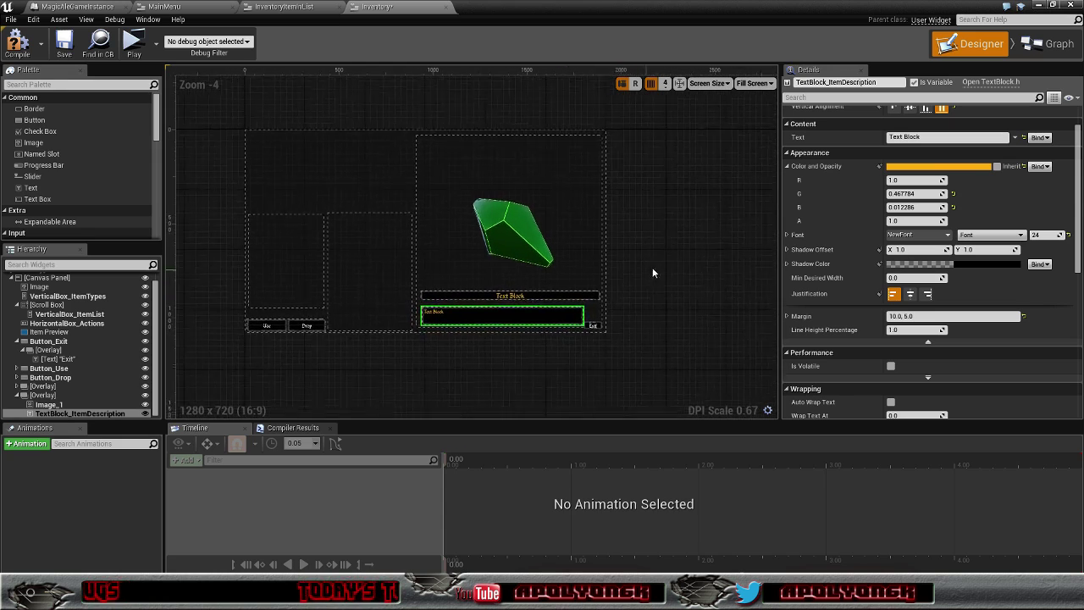
{"action": "scroll", "coordinate": [682, 273], "scroll_direction": "up", "scroll_amount": 2}
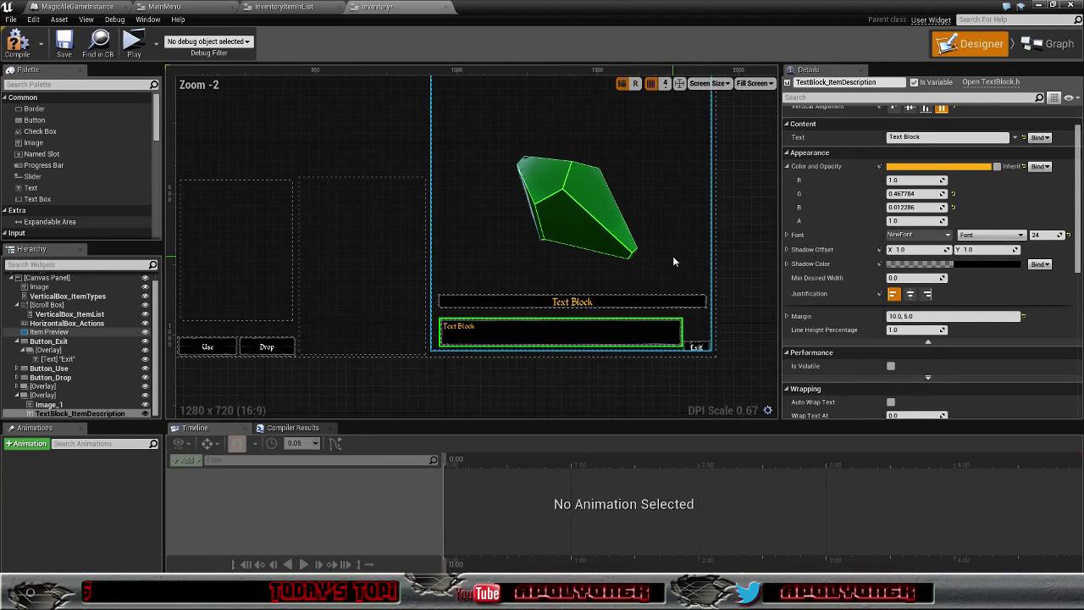
{"action": "scroll", "coordinate": [674, 267], "scroll_direction": "down", "scroll_amount": 2}
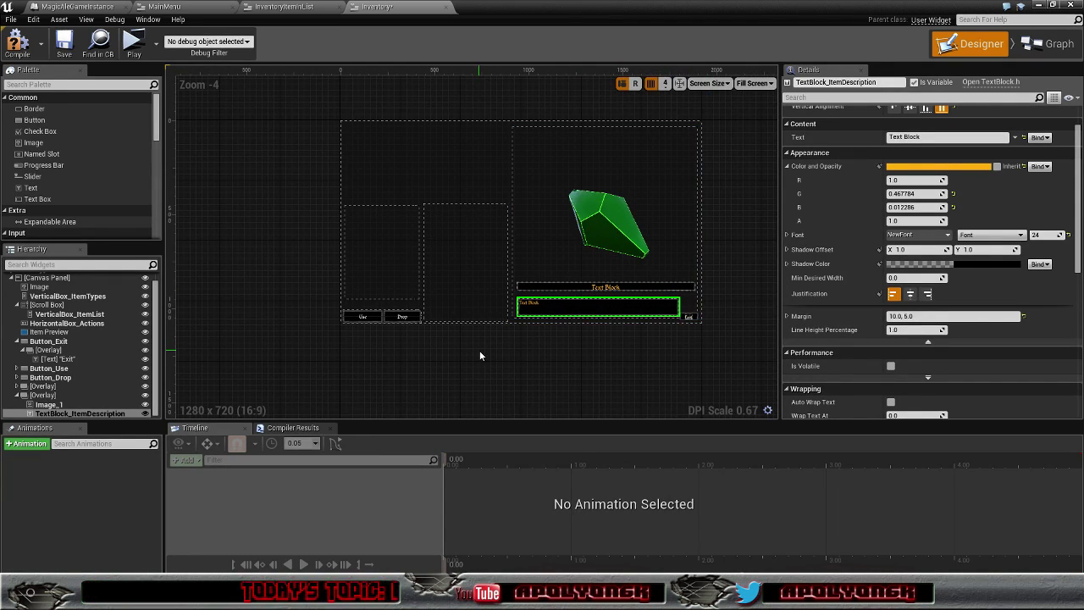
{"action": "left_click", "coordinate": [365, 233]}
{"action": "left_click_drag", "start_coordinate": [382, 201], "coordinate": [383, 126]}
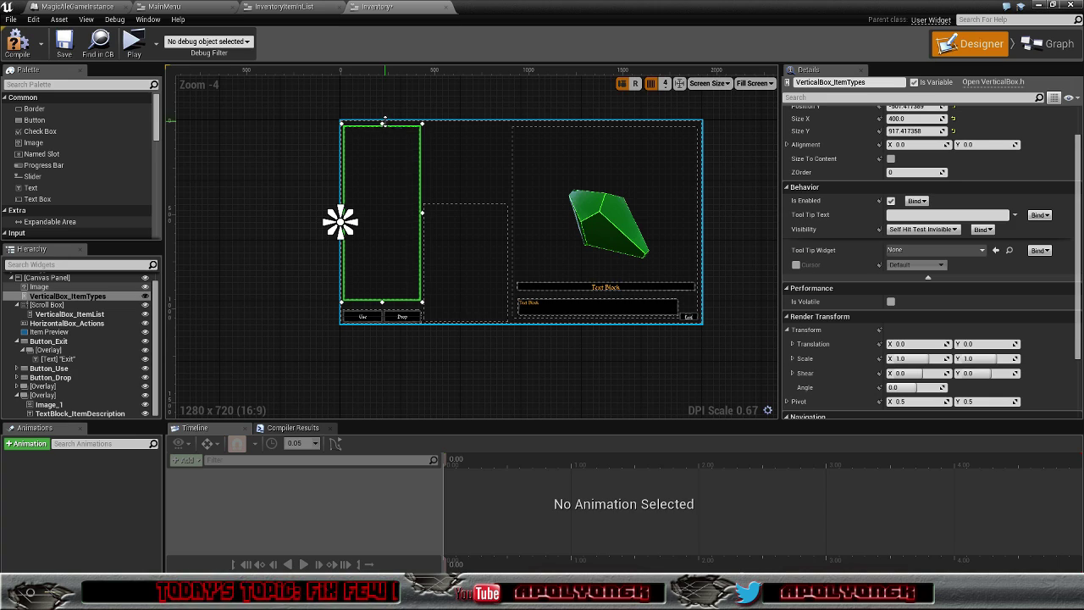
- Stretch ScrollBox_0 upward and set its top offset to 50
{"action": "left_click", "coordinate": [459, 202]}
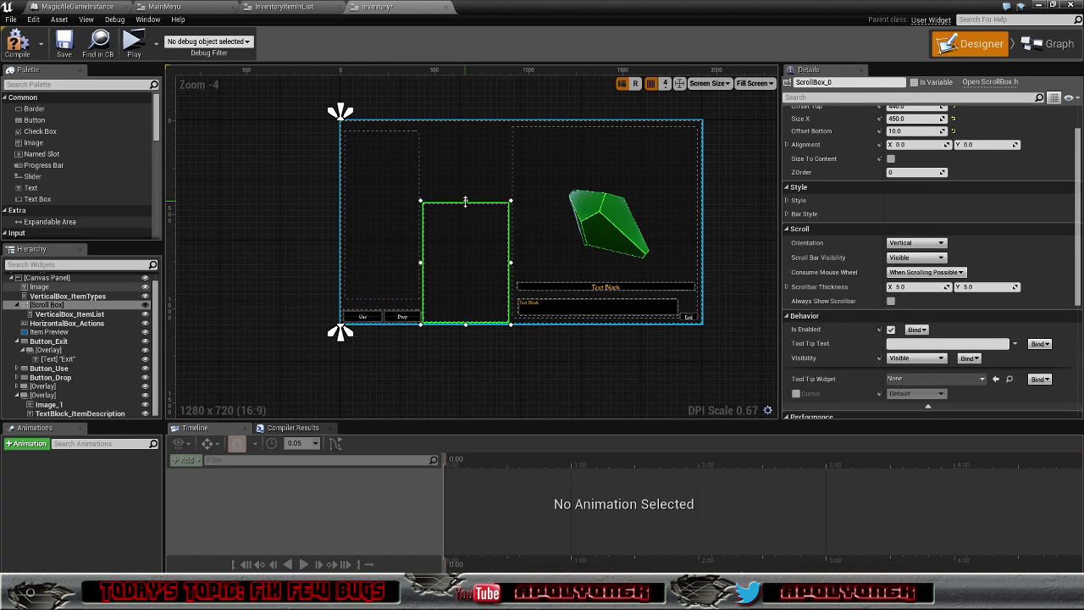
{"action": "left_click_drag", "start_coordinate": [464, 204], "coordinate": [458, 128]}
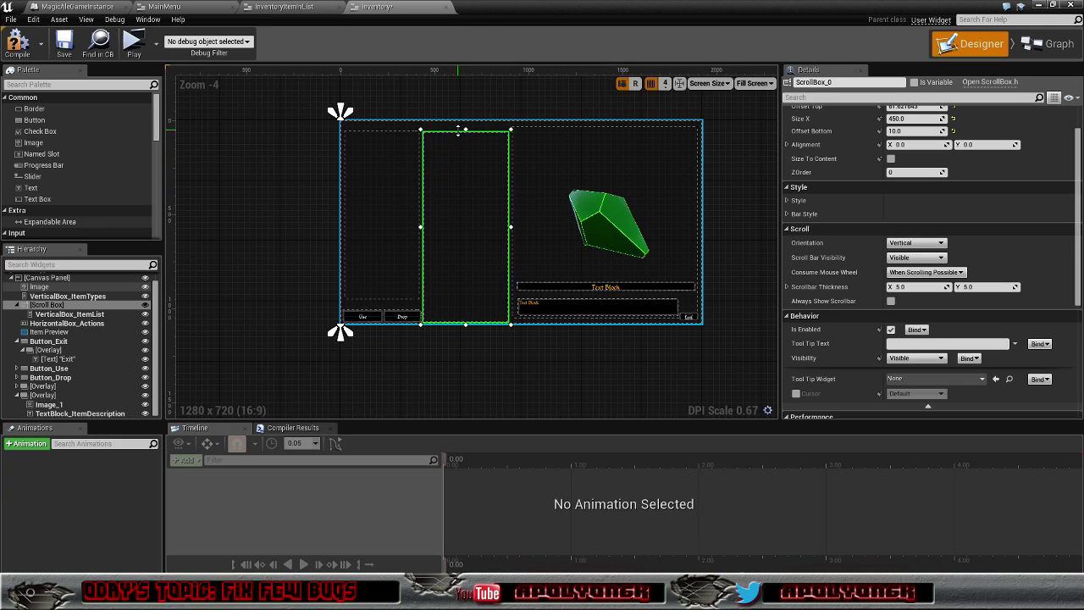
{"action": "scroll", "coordinate": [788, 198], "scroll_direction": "up", "scroll_amount": 2}
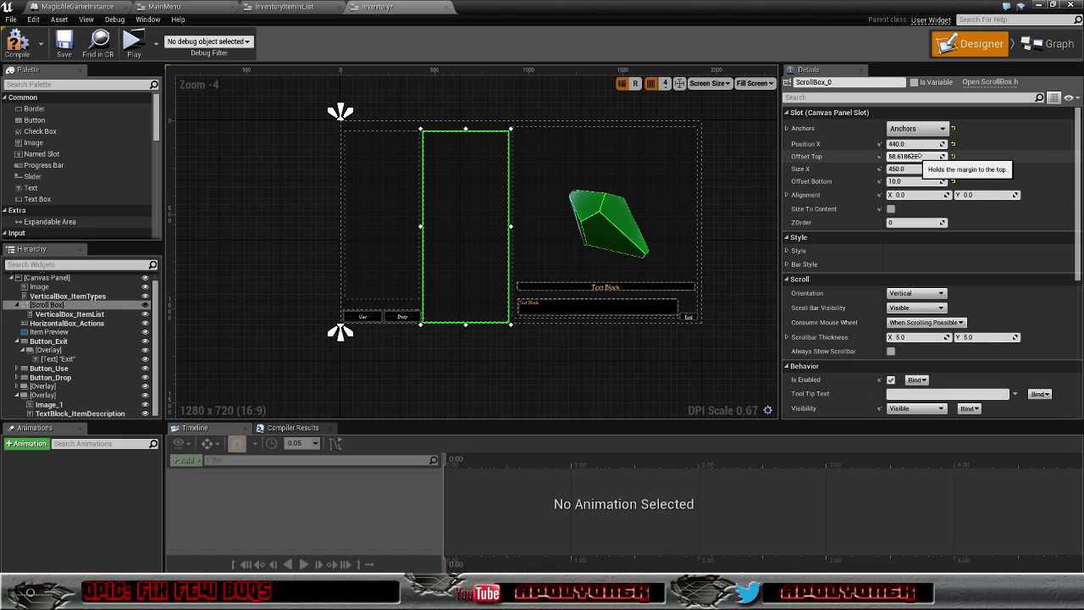
{"action": "left_click", "coordinate": [902, 156]}
{"action": "type", "text": "50"}
{"action": "key", "text": "Return"}
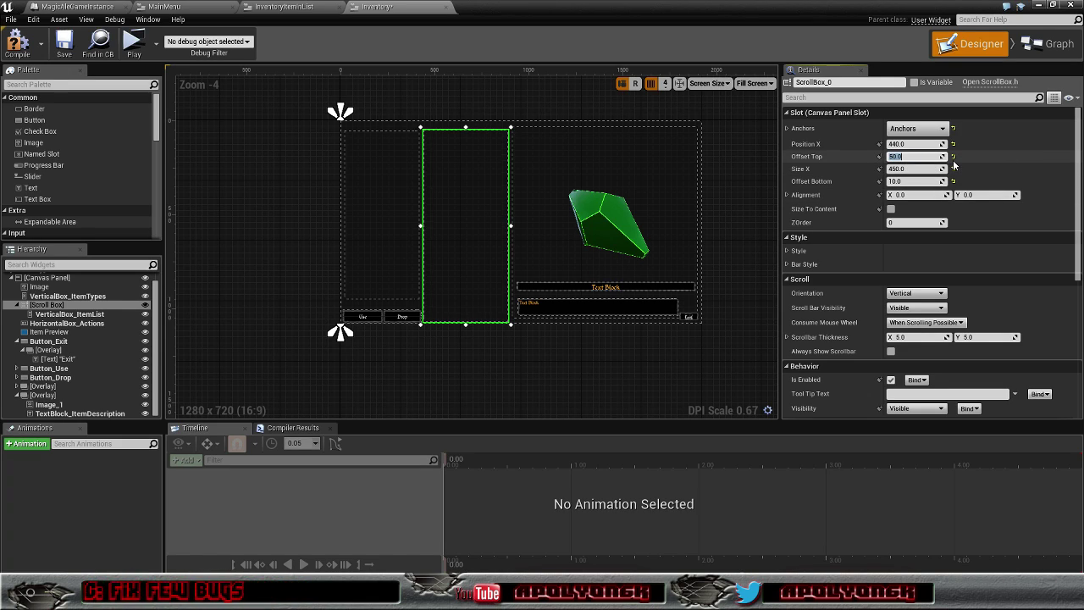
- Anchor VerticalBox_ItemTypes to left vertical stretch with a top offset of 50
{"action": "left_click", "coordinate": [388, 186]}
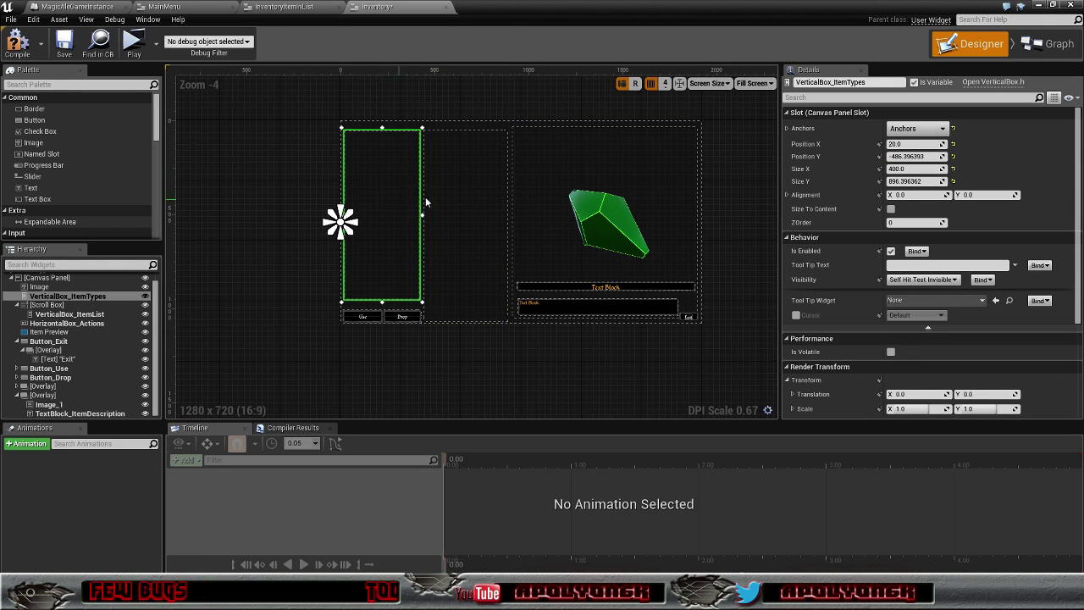
{"action": "left_click", "coordinate": [943, 130]}
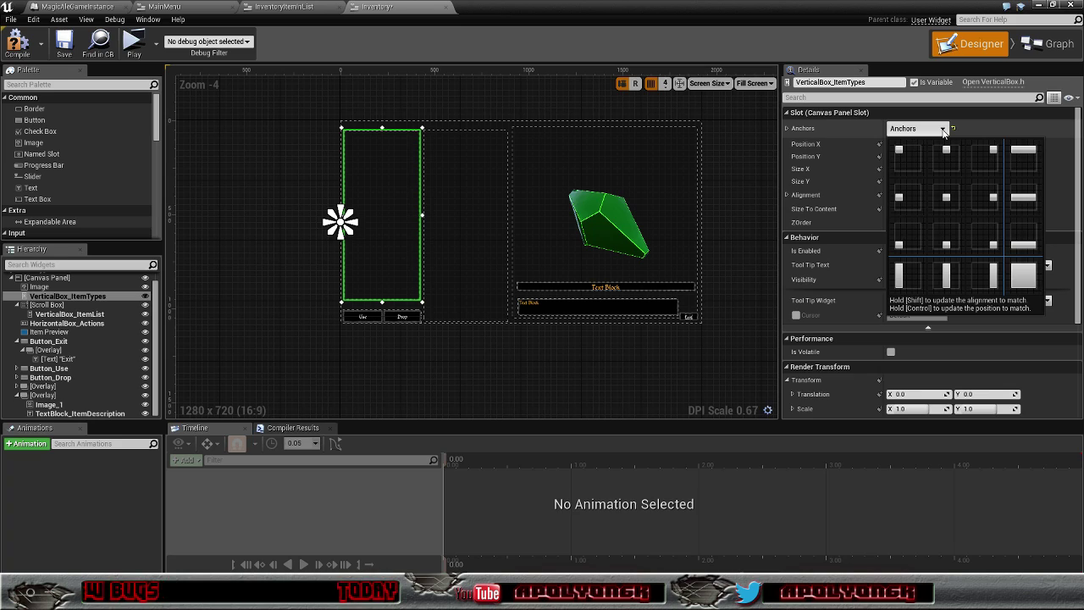
{"action": "left_click", "coordinate": [904, 278]}
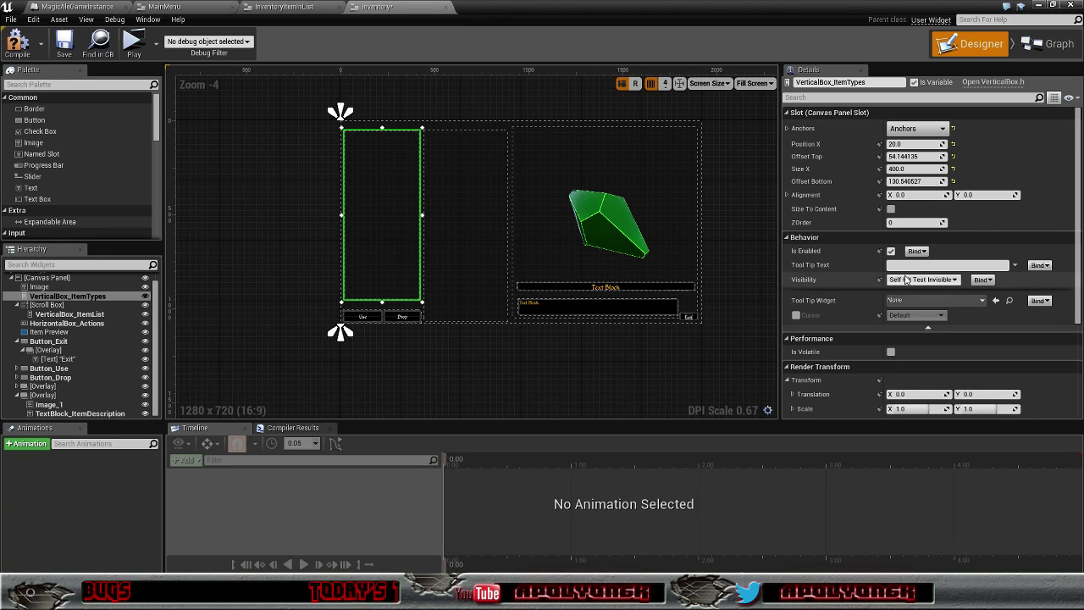
{"action": "left_click", "coordinate": [928, 156]}
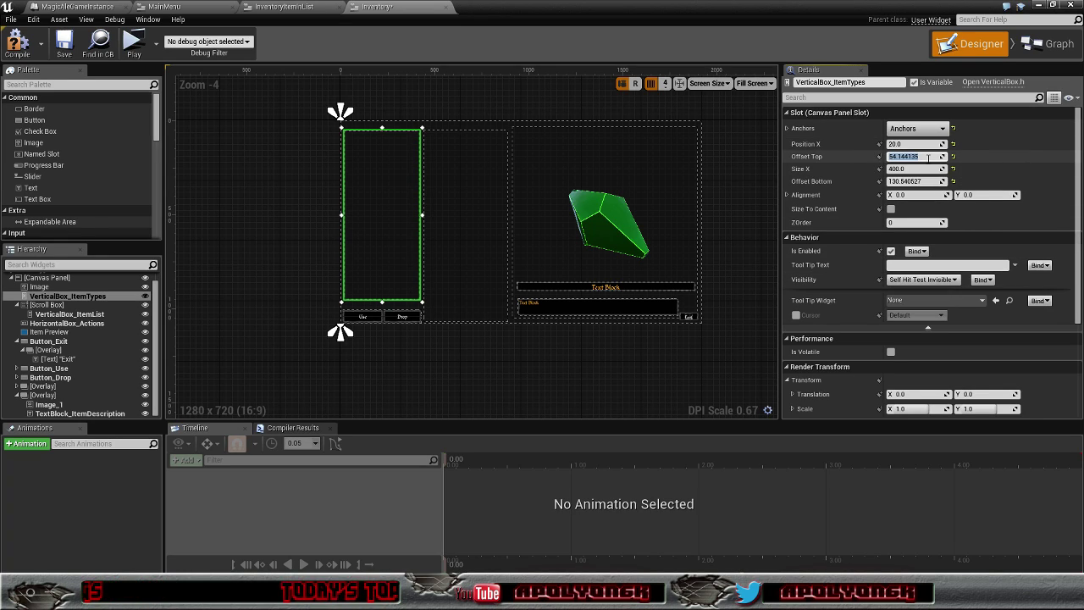
{"action": "type", "text": "50"}
{"action": "key", "text": "Return"}
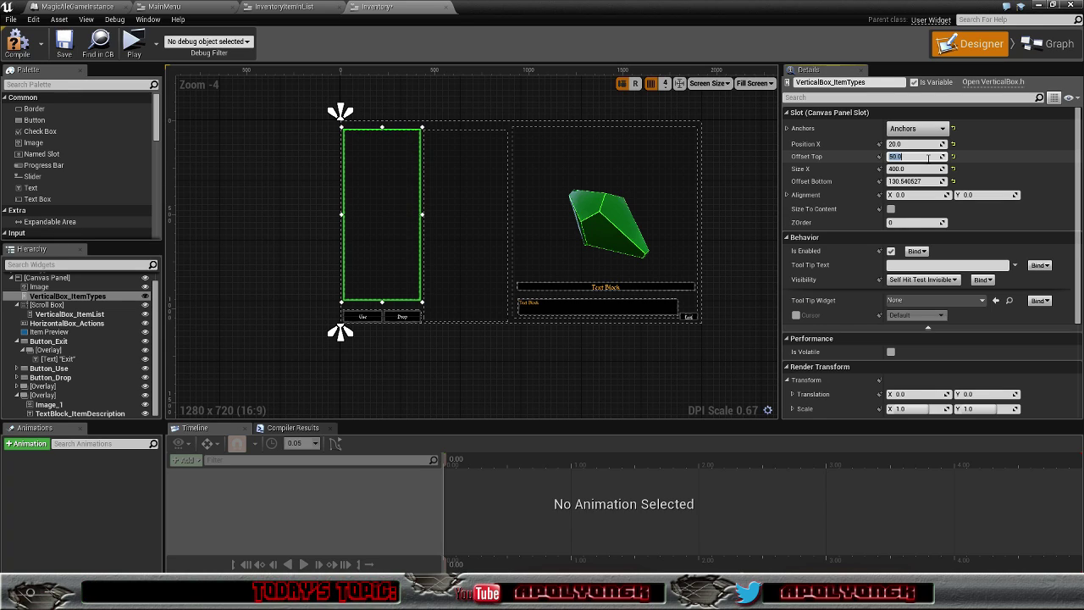
{"action": "left_click", "coordinate": [435, 173]}
{"action": "left_click", "coordinate": [390, 181]}
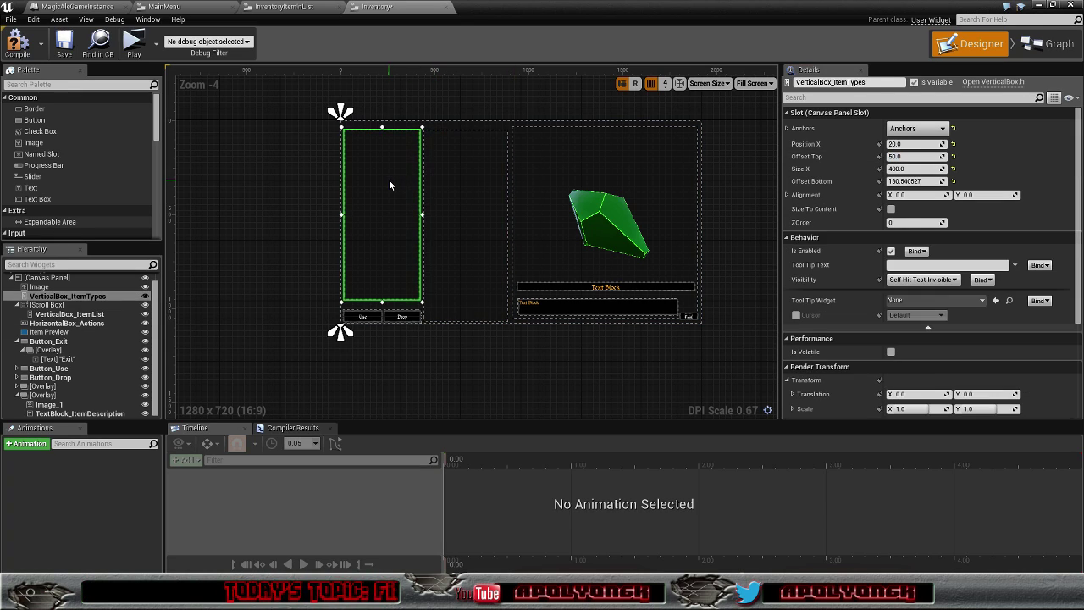
- Review ScrollBox_0's layout values, then select the ItemPreview widget
{"action": "left_click", "coordinate": [477, 206]}
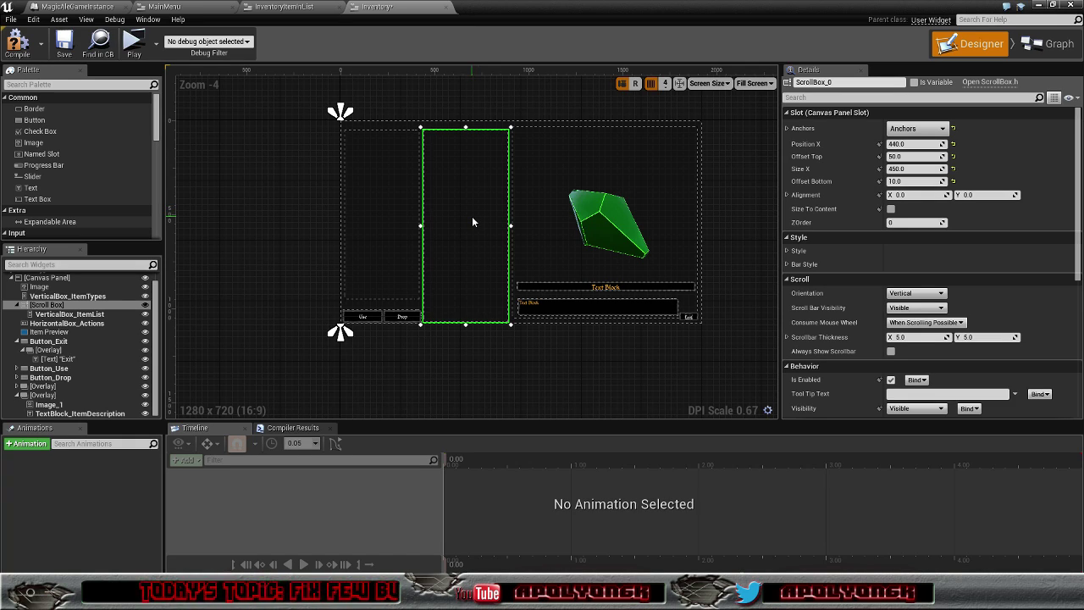
{"action": "scroll", "coordinate": [458, 326], "scroll_direction": "up", "scroll_amount": 3}
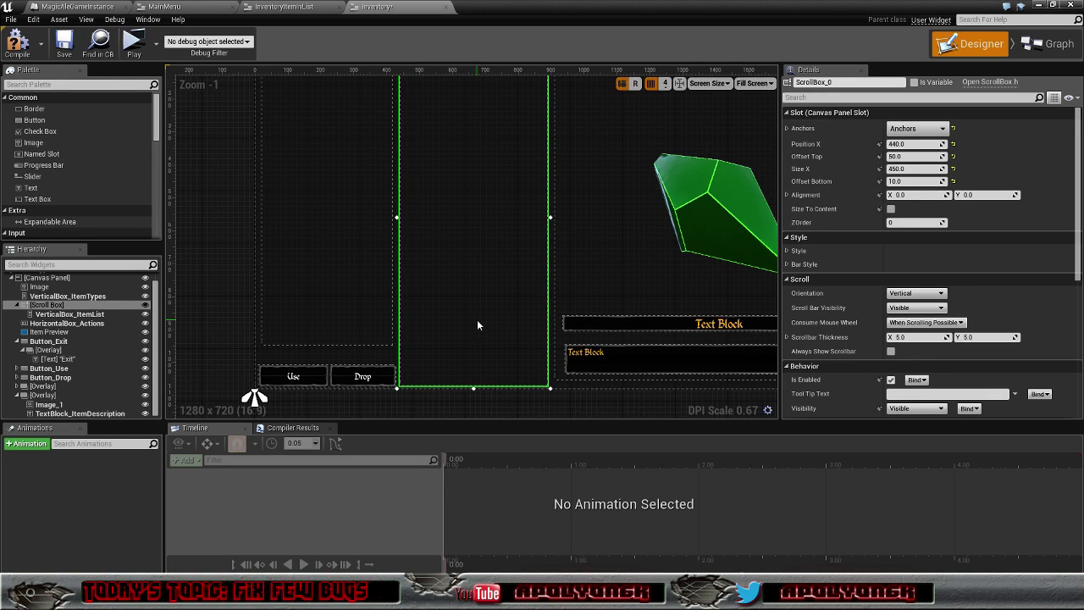
{"action": "scroll", "coordinate": [477, 319], "scroll_direction": "down", "scroll_amount": 2}
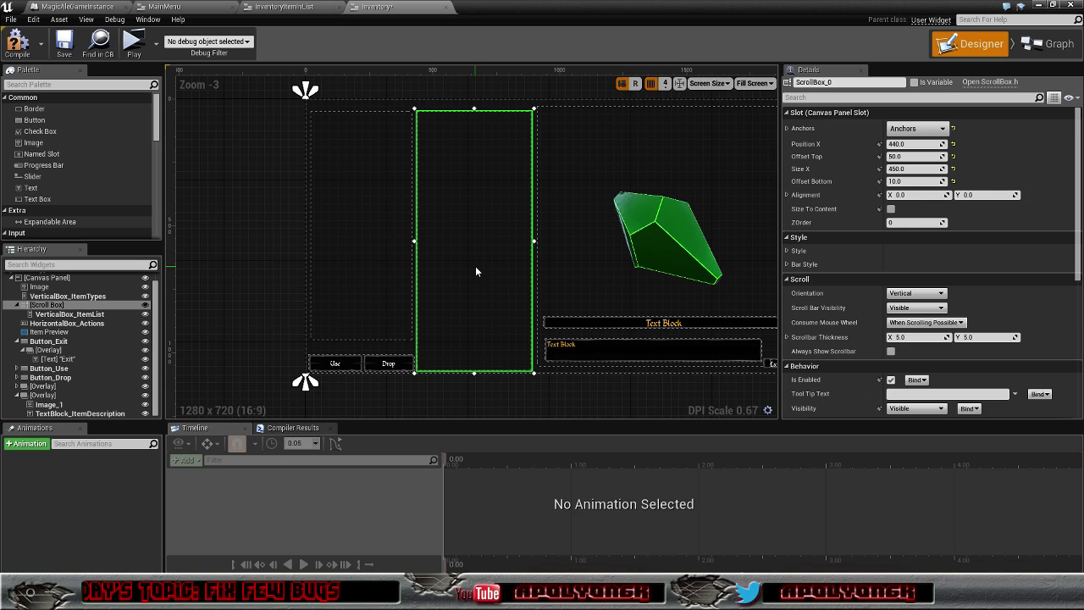
{"action": "scroll", "coordinate": [464, 242], "scroll_direction": "down", "scroll_amount": 3}
{"action": "scroll", "coordinate": [464, 244], "scroll_direction": "up", "scroll_amount": 1}
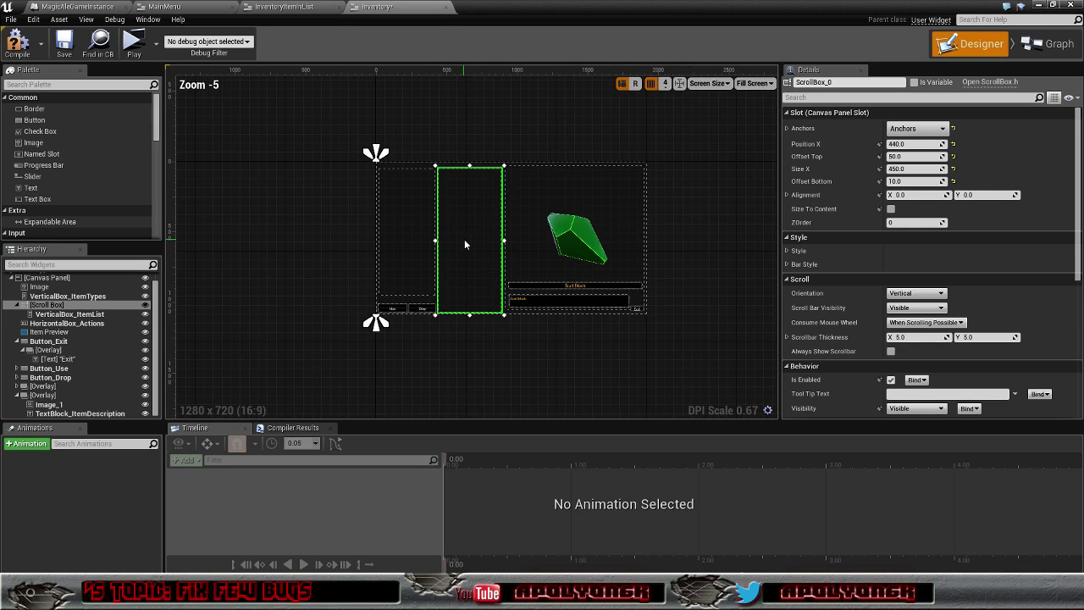
{"action": "left_click", "coordinate": [532, 198]}
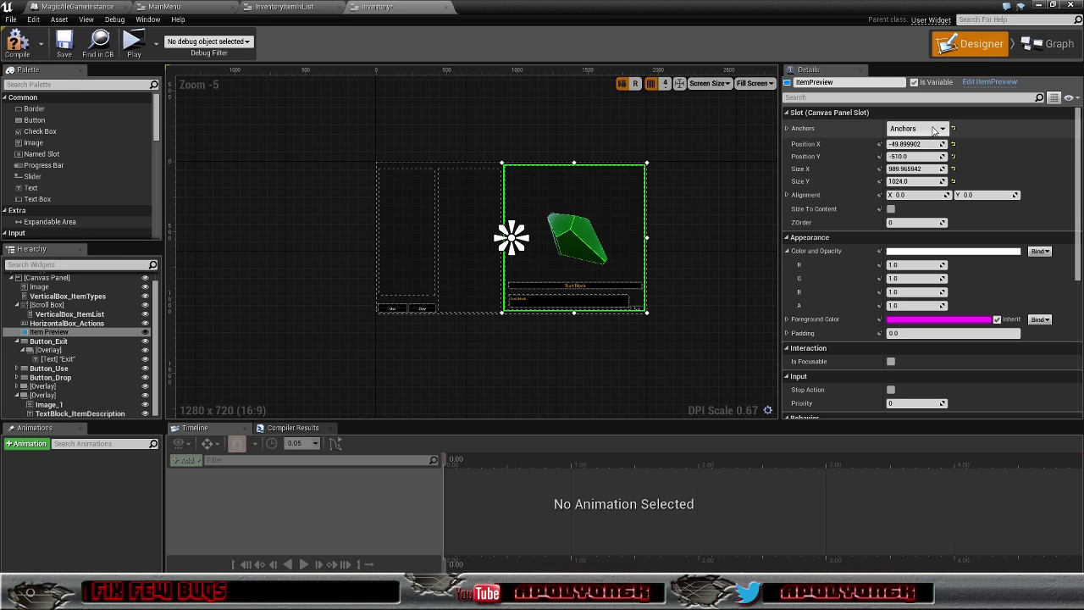
- Anchor ItemPreview to stretch vertically on the right and set its top offset to 30
{"action": "left_click", "coordinate": [934, 130]}
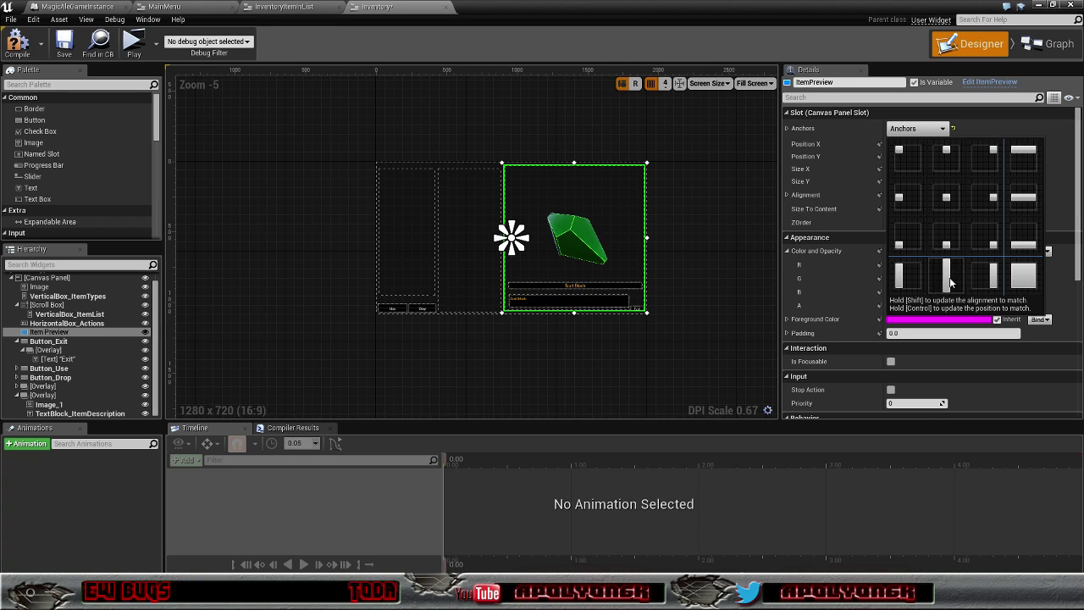
{"action": "left_click", "coordinate": [988, 278]}
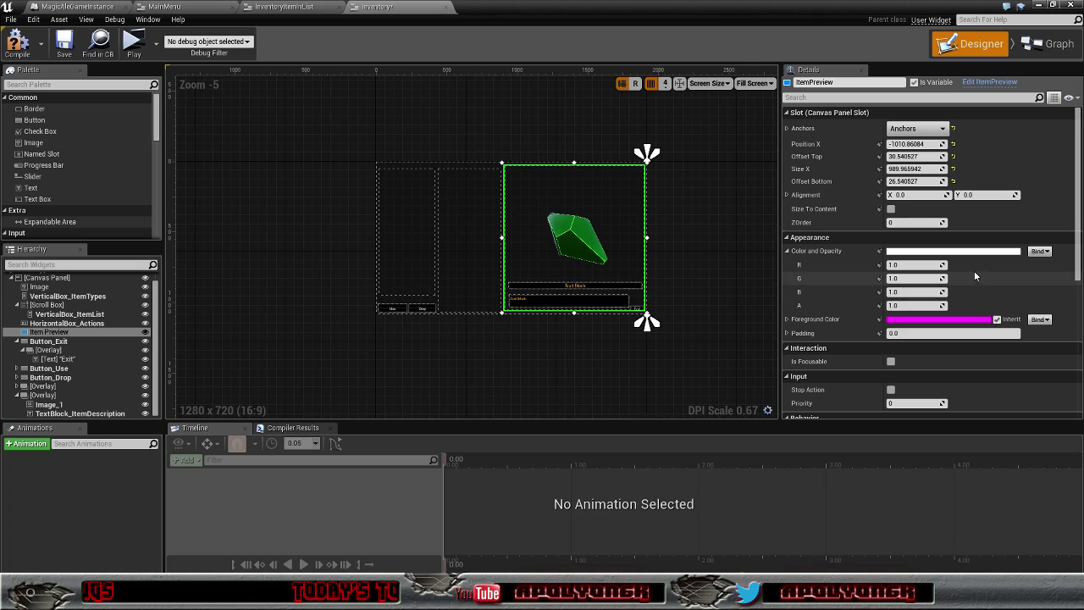
{"action": "left_click", "coordinate": [924, 157]}
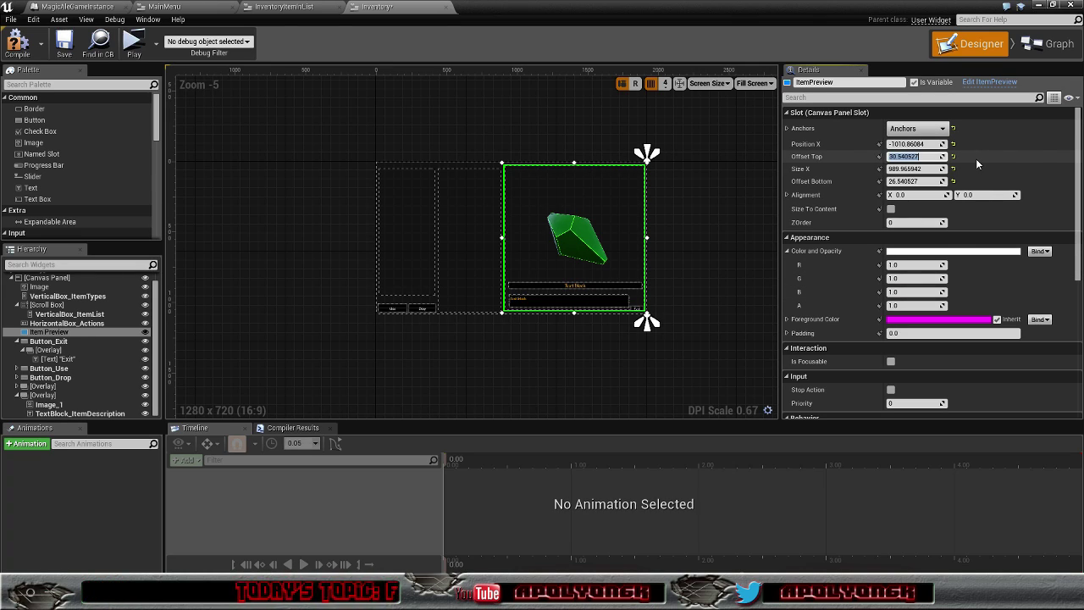
{"action": "type", "text": "30.0"}
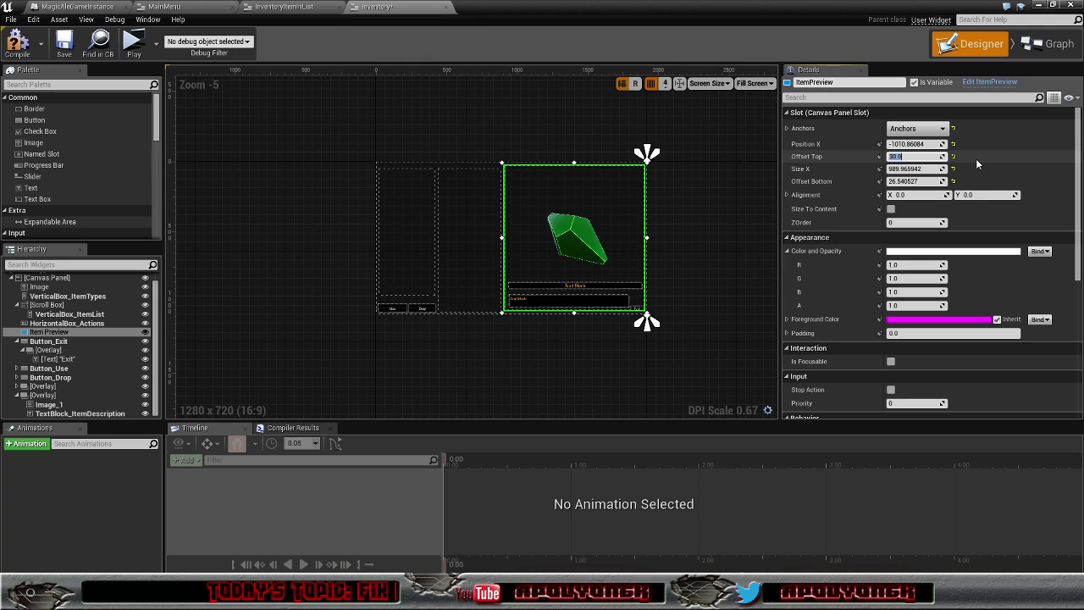
{"action": "left_click", "coordinate": [919, 181]}
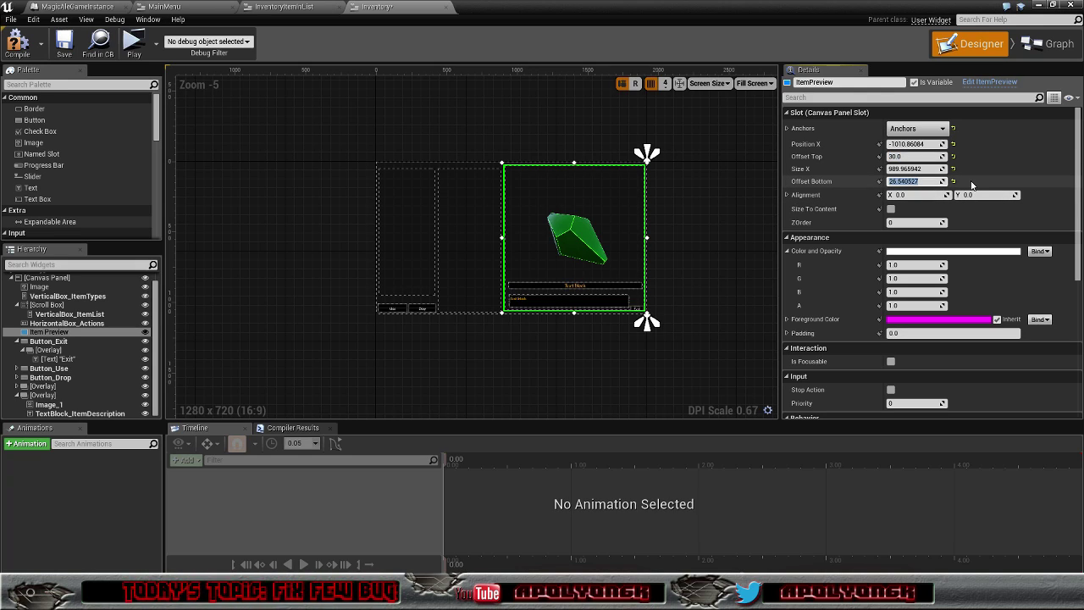
- Correct ItemPreview's bottom offset from 1 to 10
{"action": "type", "text": "1.0"}
{"action": "key", "text": "Return"}
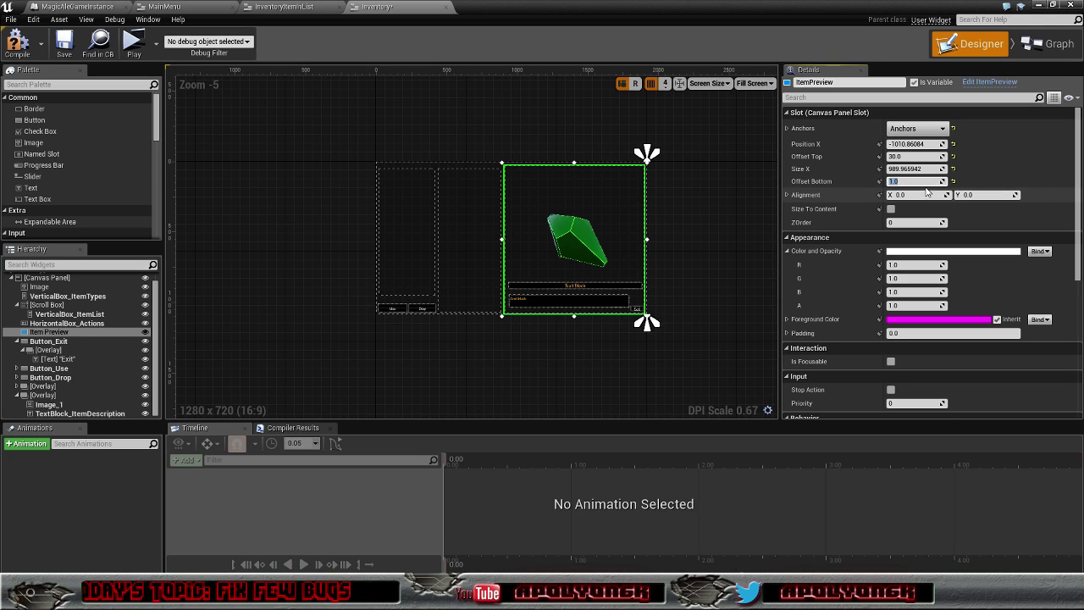
{"action": "type", "text": "10"}
{"action": "key", "text": "Return"}
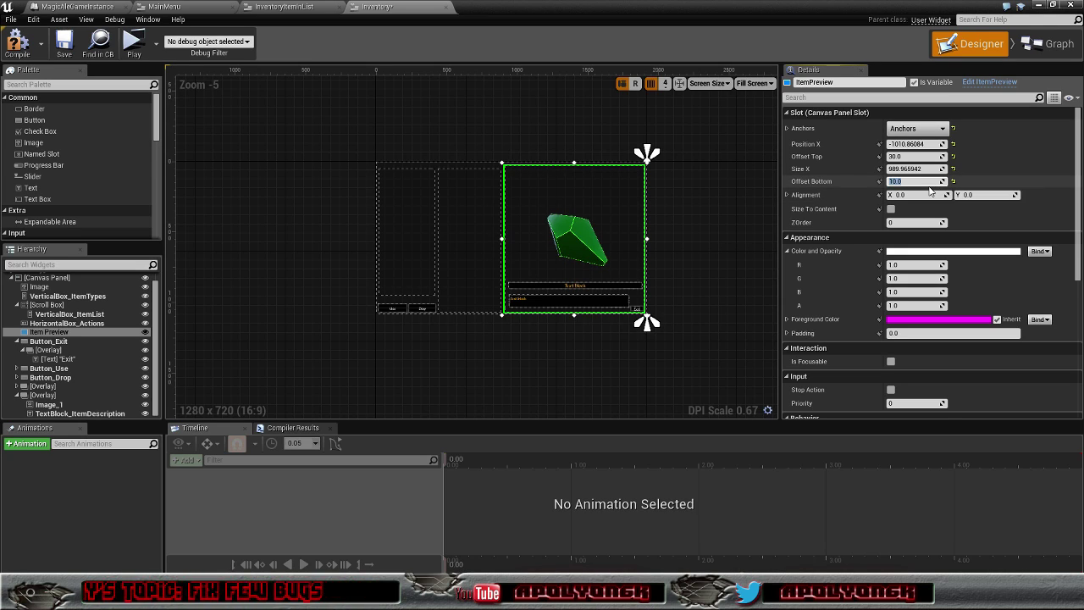
{"action": "scroll", "coordinate": [593, 267], "scroll_direction": "up", "scroll_amount": 3}
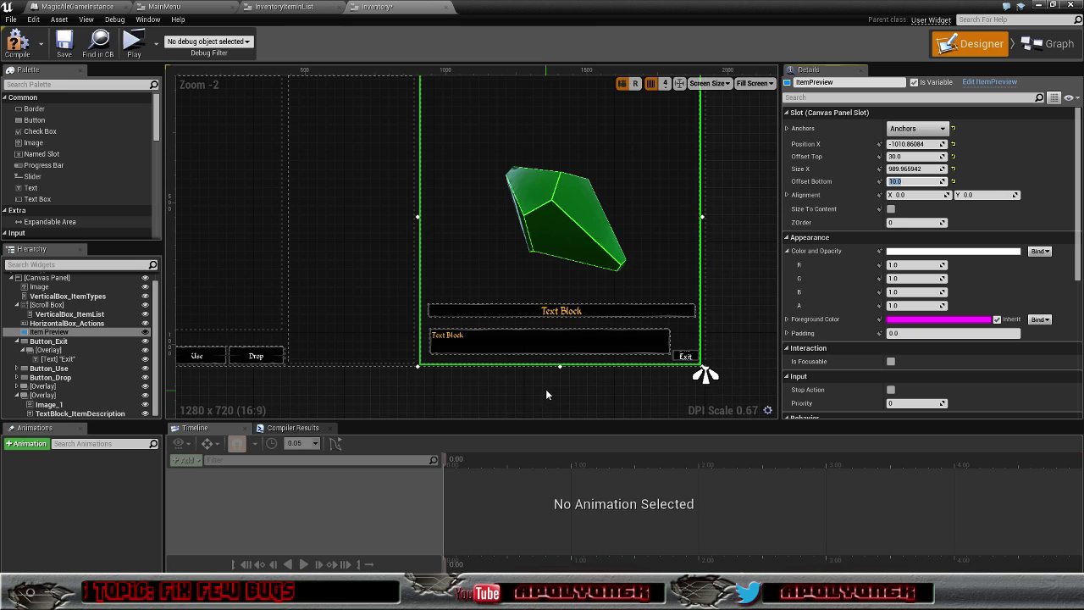
{"action": "scroll", "coordinate": [577, 245], "scroll_direction": "down", "scroll_amount": 2}
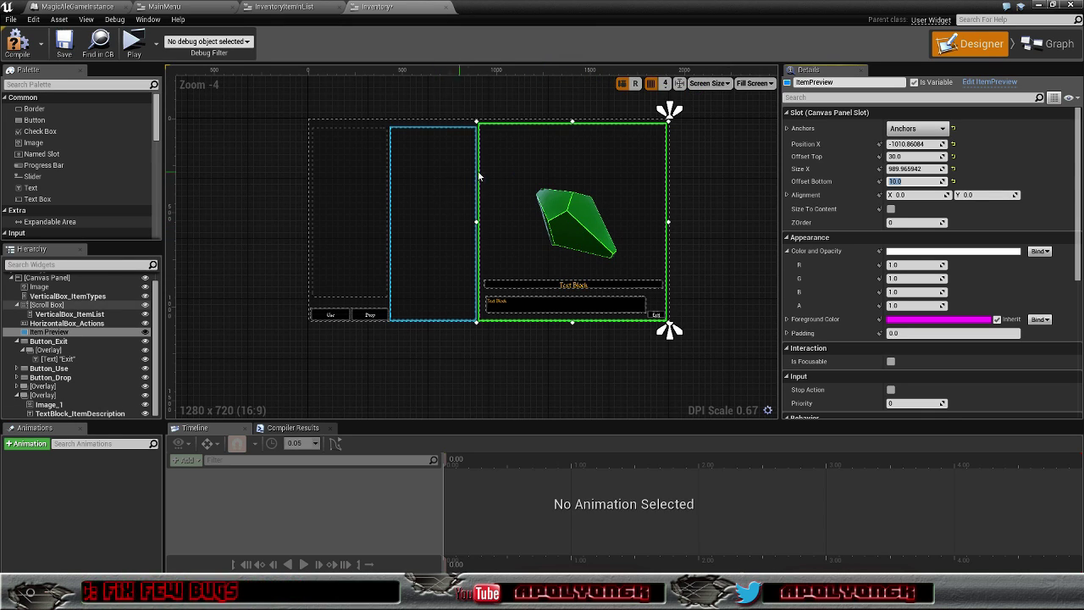
- Enter Offset Top 10 for ItemPreview, then the Scroll Box, then VerticalBox_ItemTypes
{"action": "left_click", "coordinate": [915, 157]}
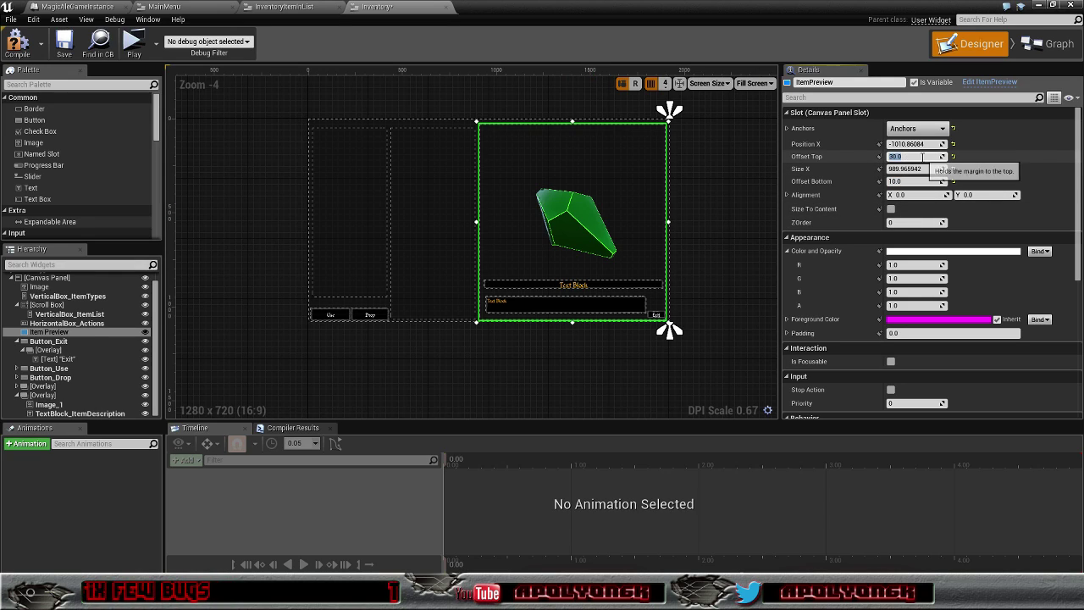
{"action": "type", "text": "10"}
{"action": "key", "text": "Return"}
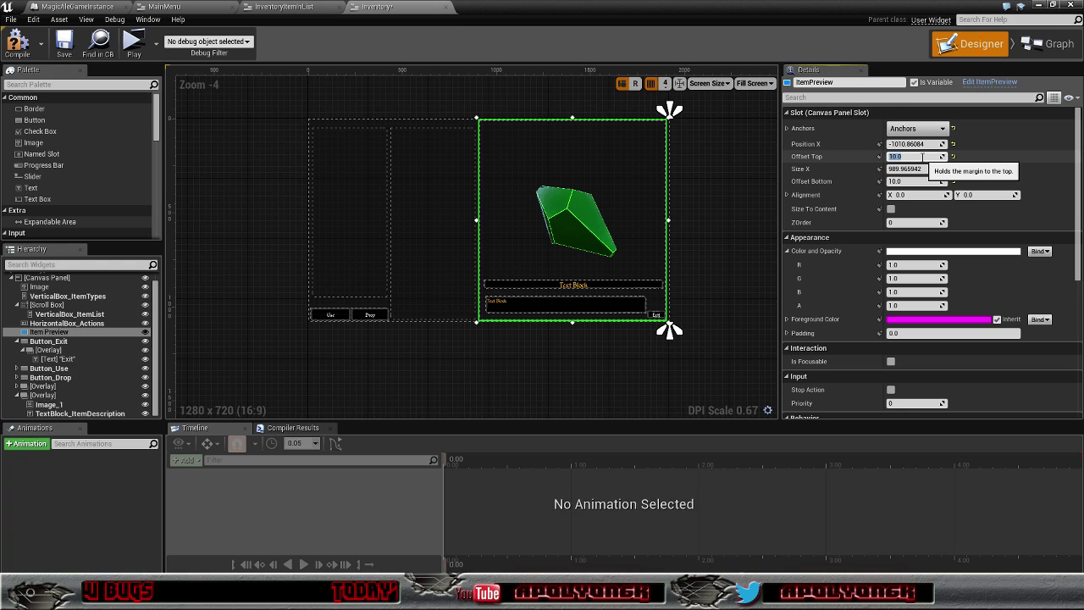
{"action": "left_click", "coordinate": [410, 183]}
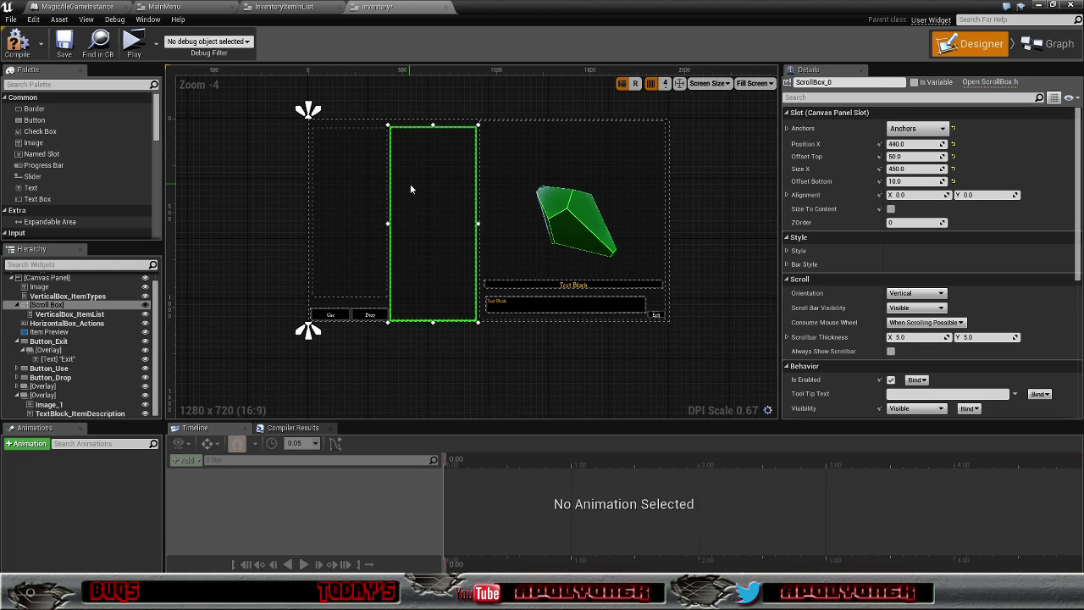
{"action": "left_click", "coordinate": [898, 157]}
{"action": "type", "text": "10"}
{"action": "key", "text": "Return"}
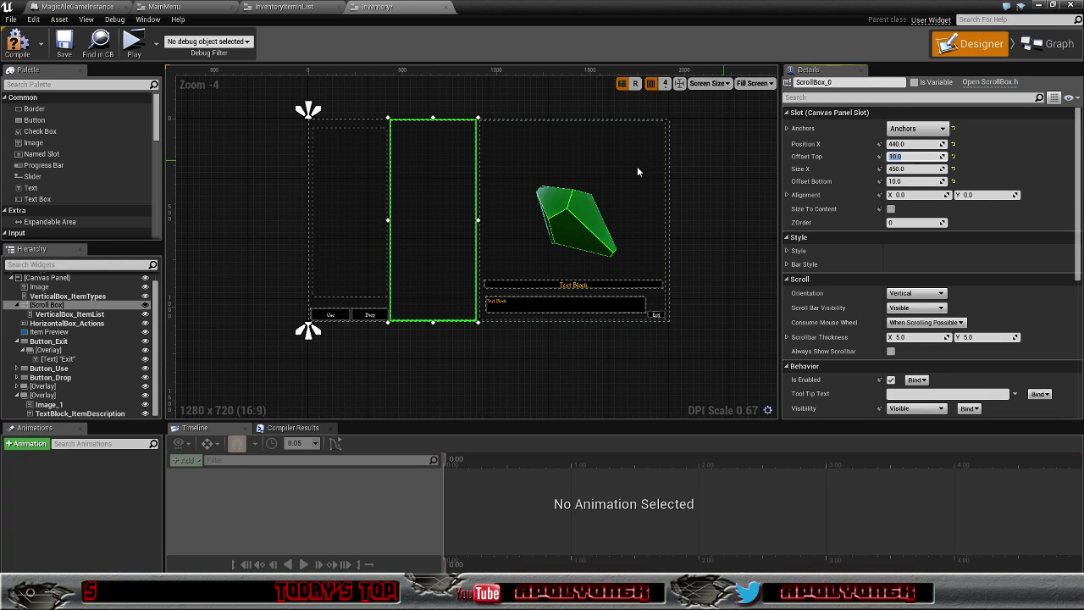
{"action": "left_click", "coordinate": [333, 180]}
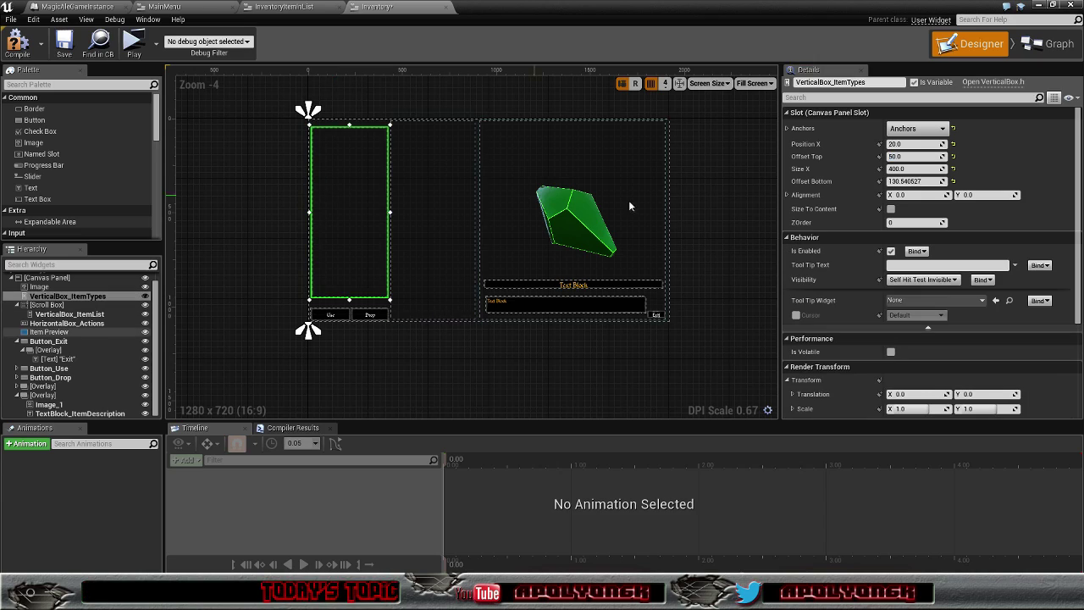
{"action": "left_click", "coordinate": [916, 156]}
{"action": "type", "text": "10"}
{"action": "key", "text": "Return"}
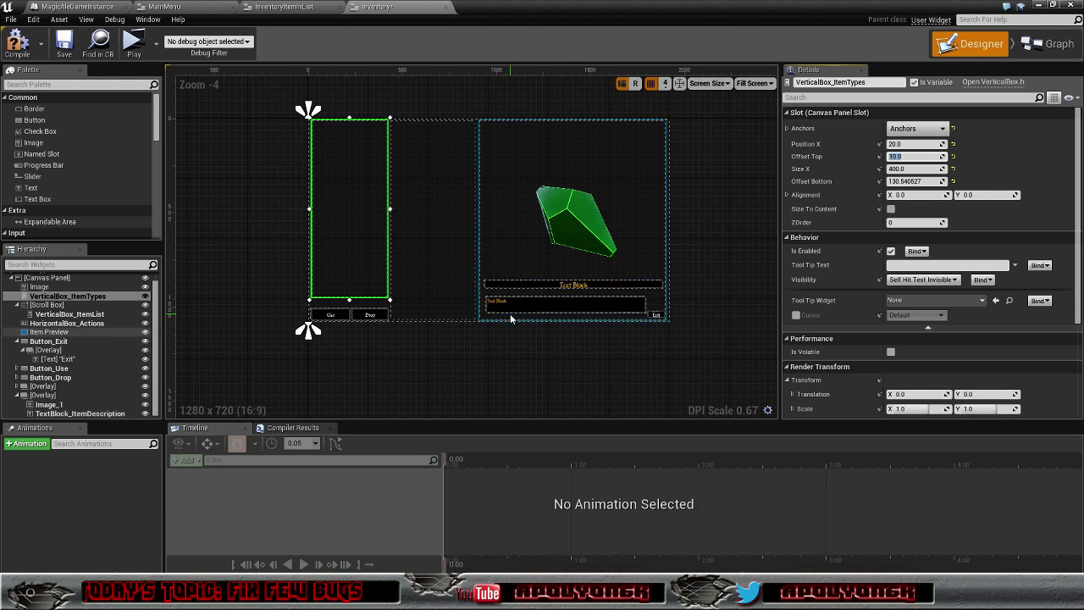
- Compile the widget, launch the MagicAle preview as TestPlayer and open the inventory with I
{"action": "left_click", "coordinate": [23, 47]}
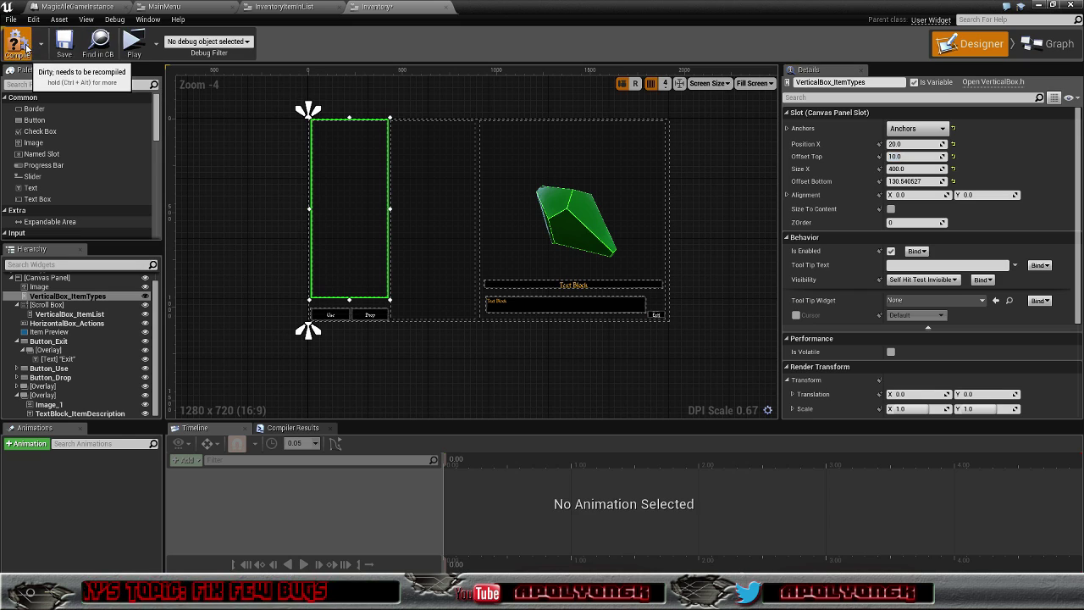
{"action": "left_click", "coordinate": [133, 43]}
{"action": "left_click", "coordinate": [536, 320]}
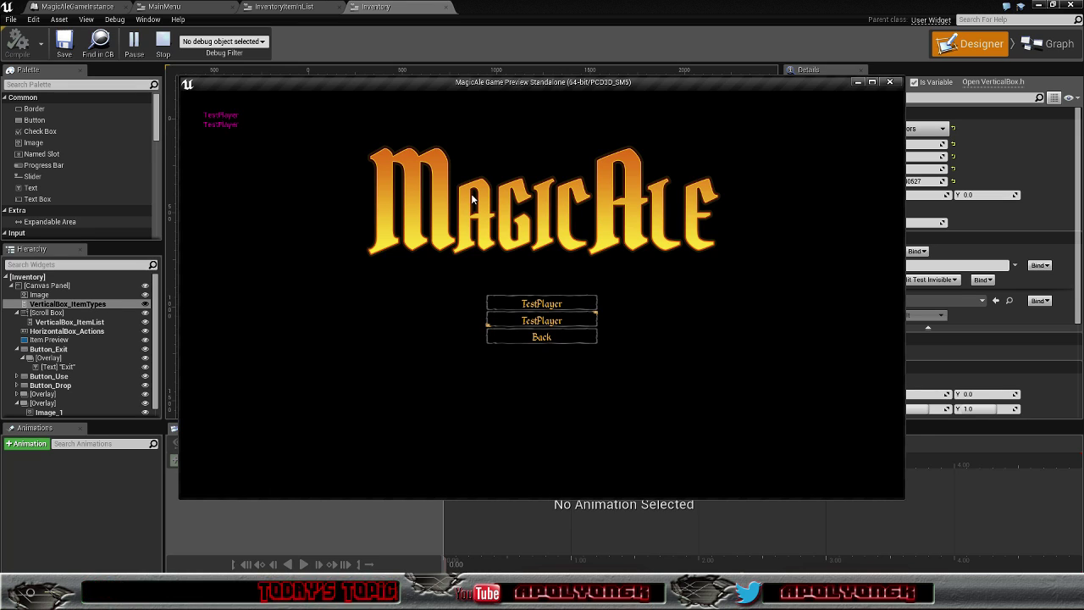
{"action": "key", "text": "Return"}
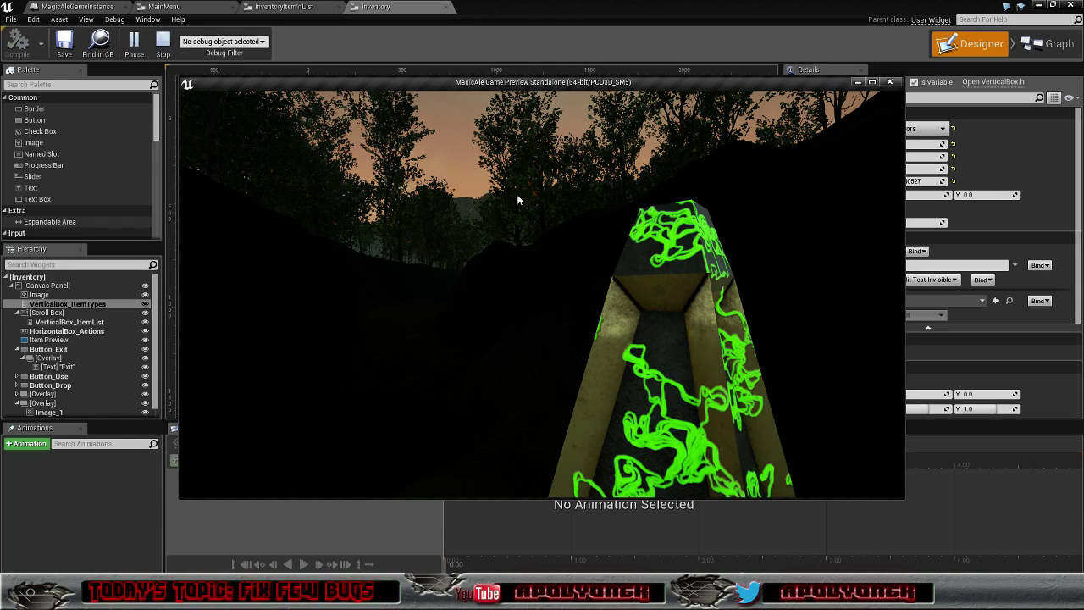
{"action": "key", "text": "i"}
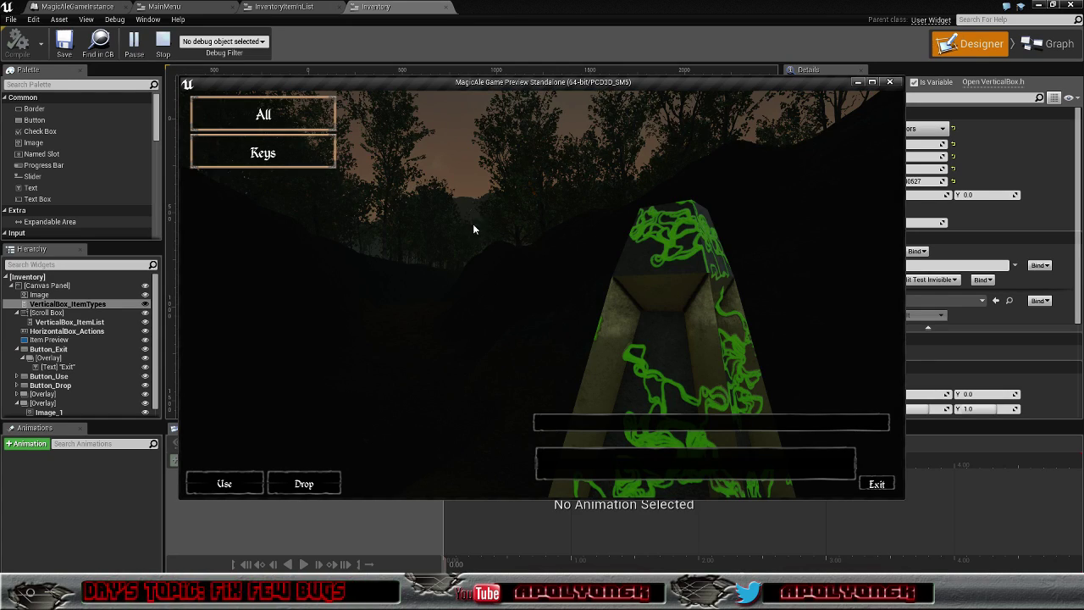
- List All items, preview the Teleport Crystal's model and description, then exit the inventory
{"action": "left_click", "coordinate": [273, 116]}
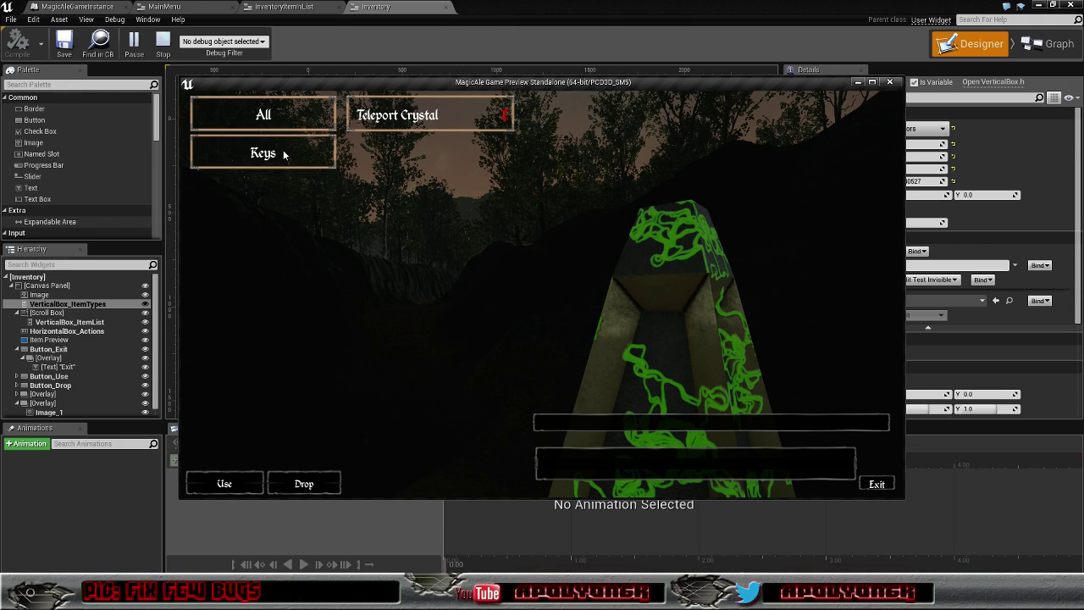
{"action": "left_click", "coordinate": [398, 115]}
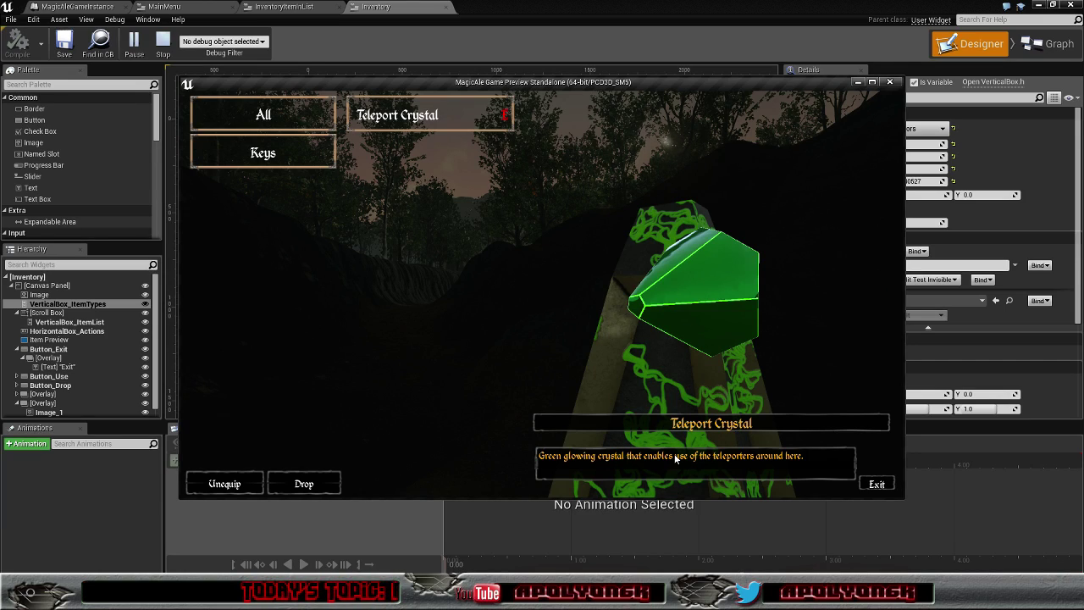
{"action": "left_click", "coordinate": [881, 483]}
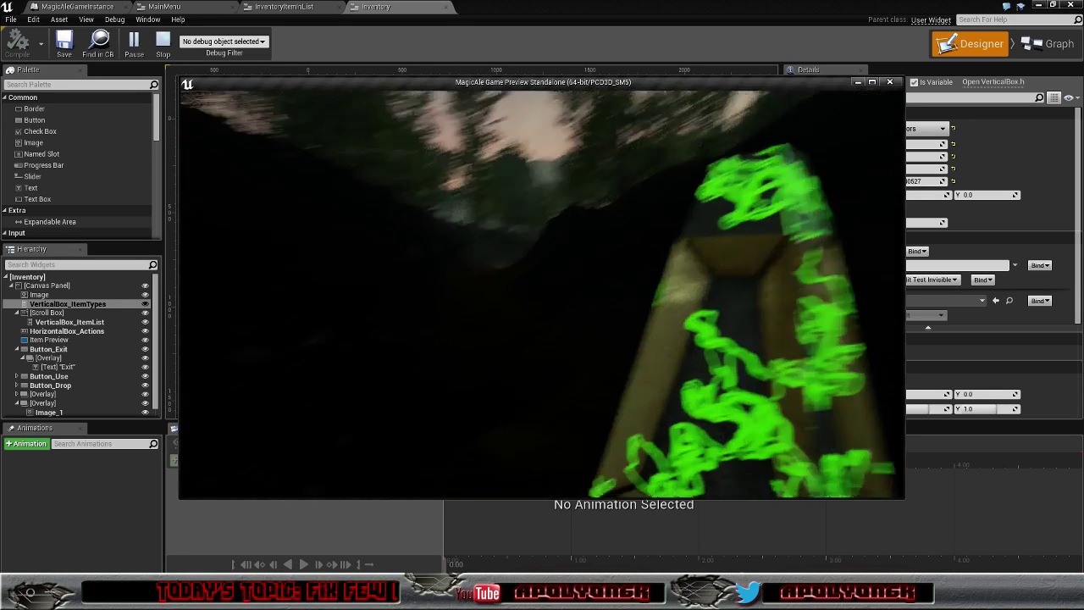
- Walk forward with W through the tunnel and out into the village
{"action": "key", "text": "w"}
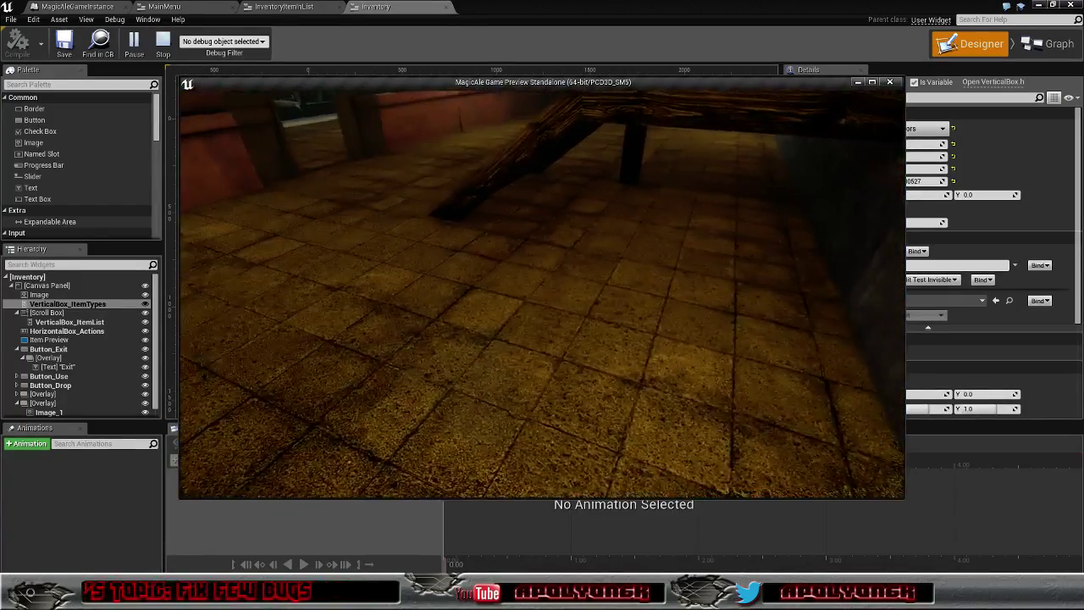
{"action": "key", "text": "w"}
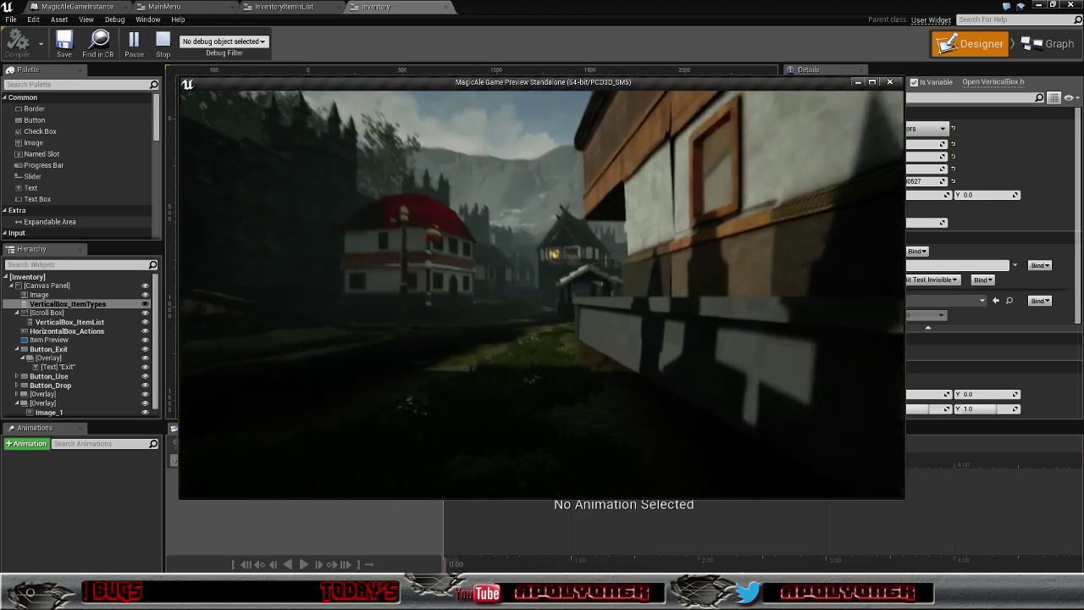
- Reopen the inventory, preview the Old Sword under Weapons, exit, and stop the play session
{"action": "key", "text": "i"}
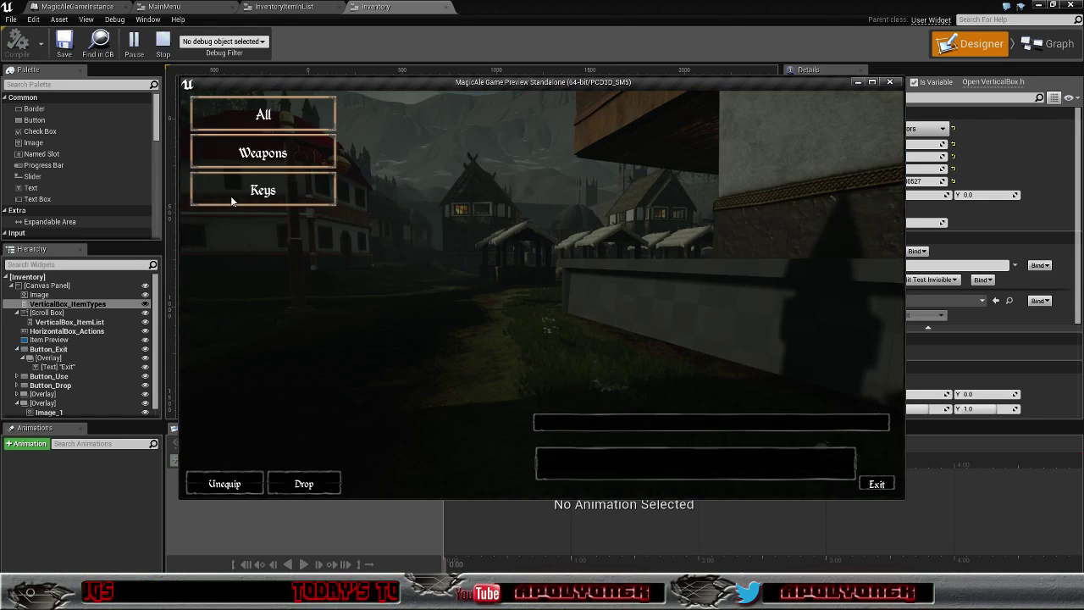
{"action": "left_click", "coordinate": [269, 160]}
{"action": "left_click", "coordinate": [418, 121]}
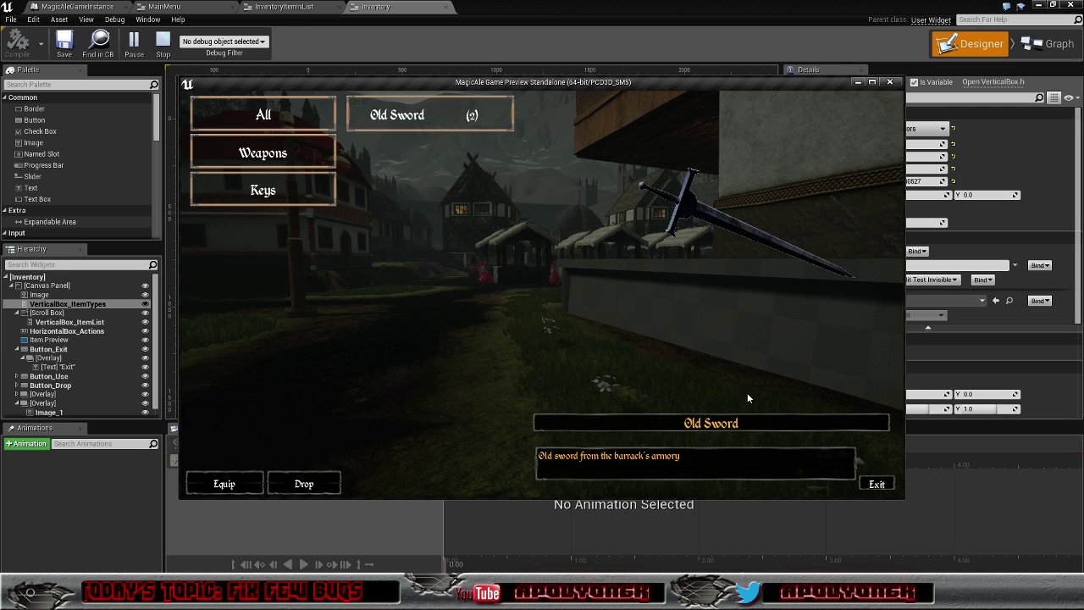
{"action": "left_click", "coordinate": [875, 483]}
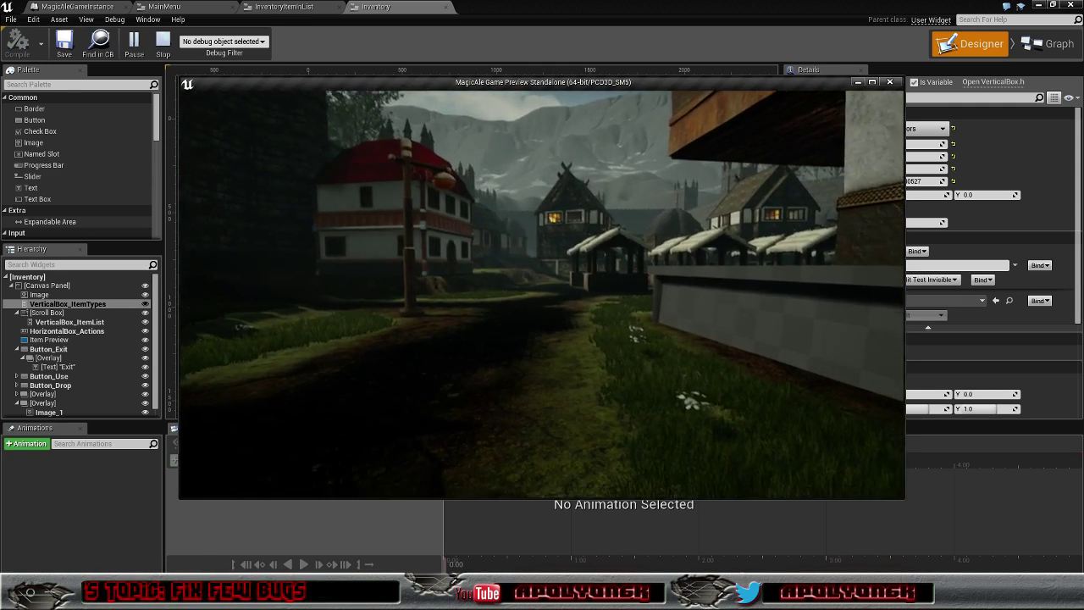
{"action": "key", "text": "Escape"}
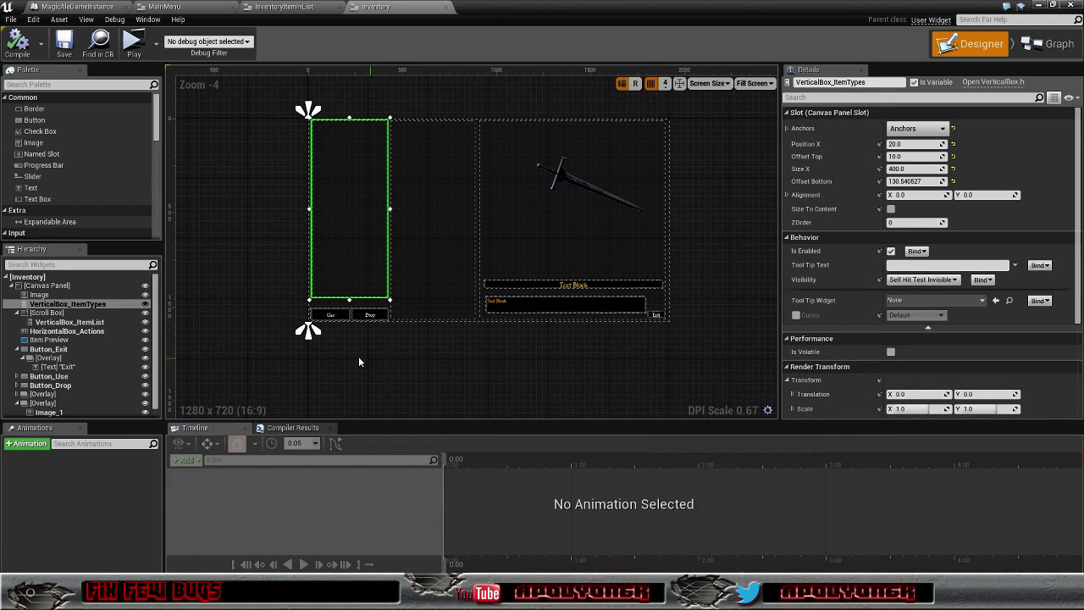
- Raise the background Image's Color and Opacity alpha from 0.5 to 0.75
{"action": "left_click", "coordinate": [57, 296]}
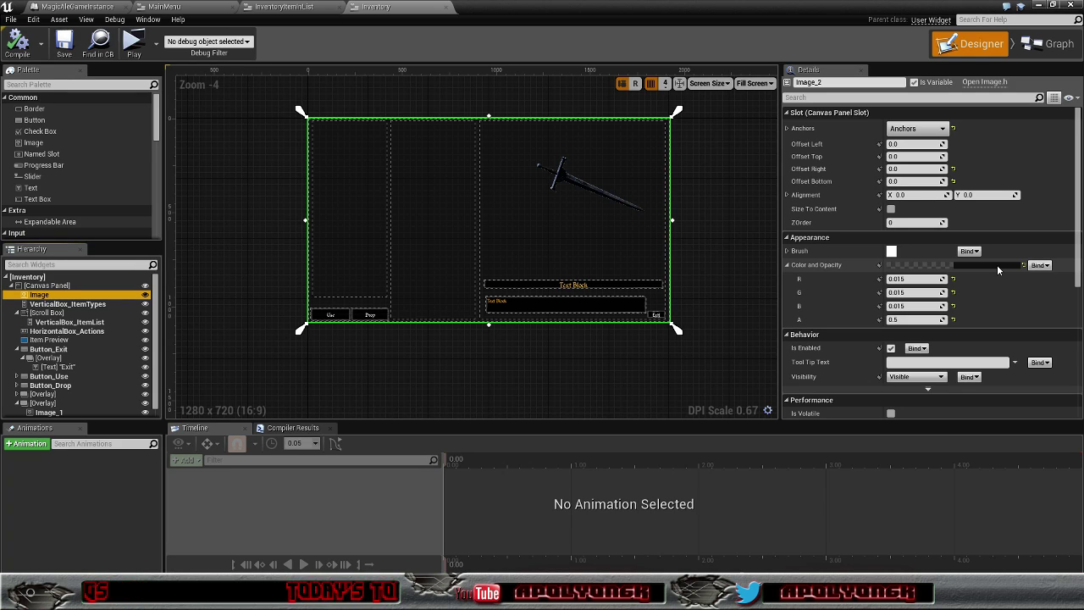
{"action": "left_click", "coordinate": [903, 321]}
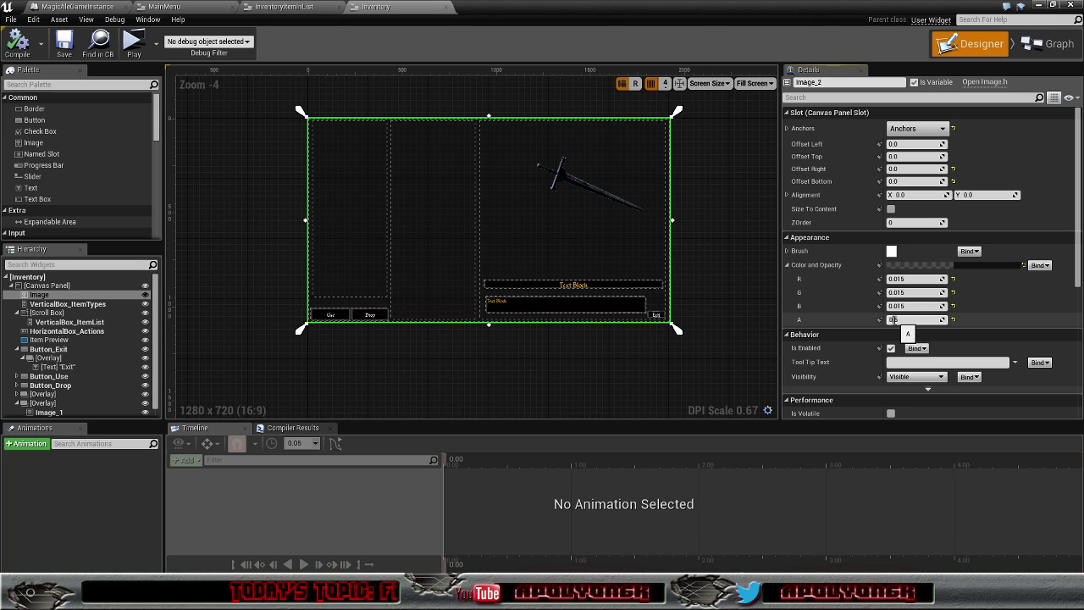
{"action": "key", "text": "Return"}
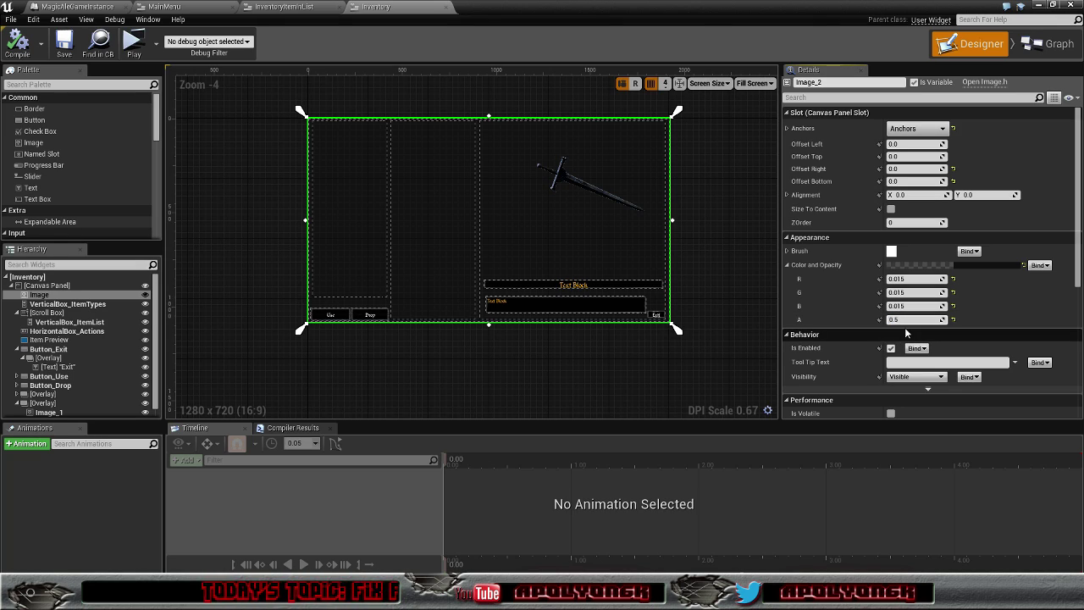
{"action": "type", "text": "0.75"}
{"action": "key", "text": "Return"}
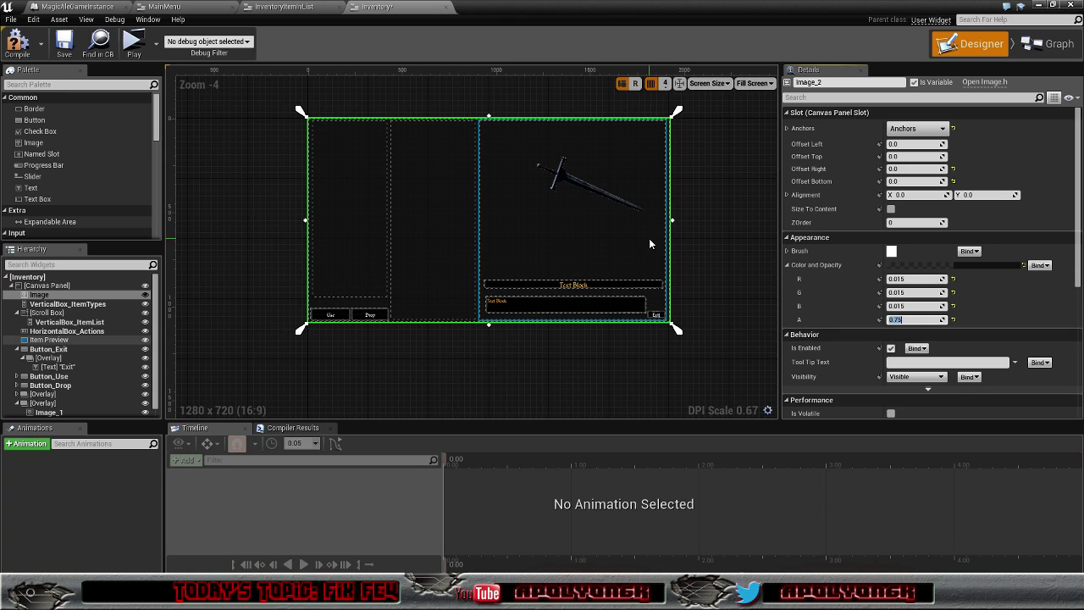
{"action": "scroll", "coordinate": [508, 249], "scroll_direction": "up", "scroll_amount": 2}
{"action": "scroll", "coordinate": [505, 248], "scroll_direction": "down", "scroll_amount": 1}
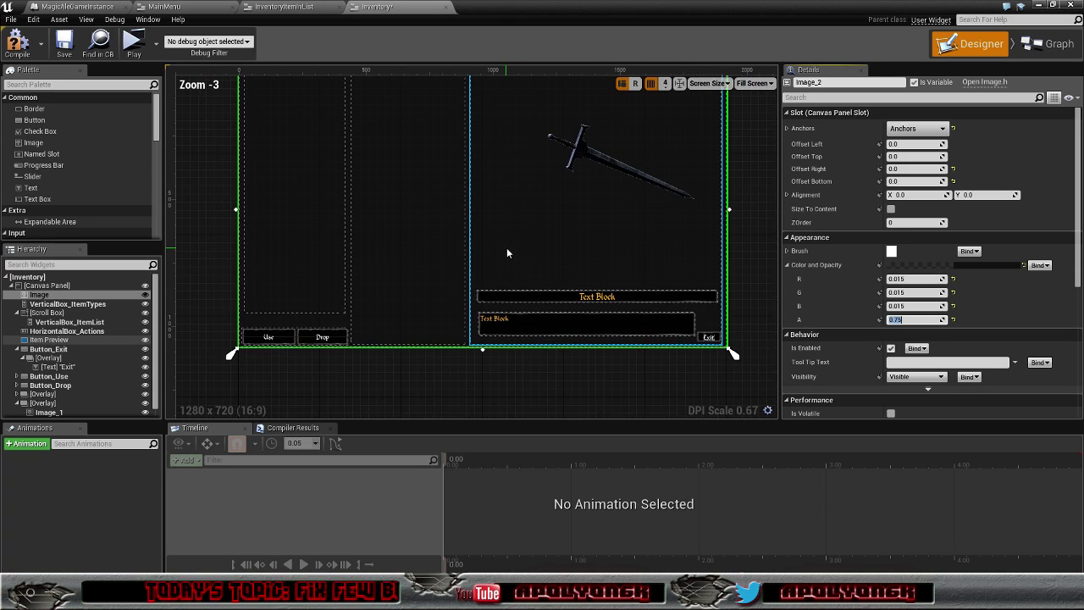
{"action": "mouse_move", "coordinate": [750, 164]}
{"action": "right_mouse_down"}
{"action": "mouse_move", "coordinate": [725, 205]}
{"action": "mouse_move", "coordinate": [736, 206]}
{"action": "right_mouse_up"}
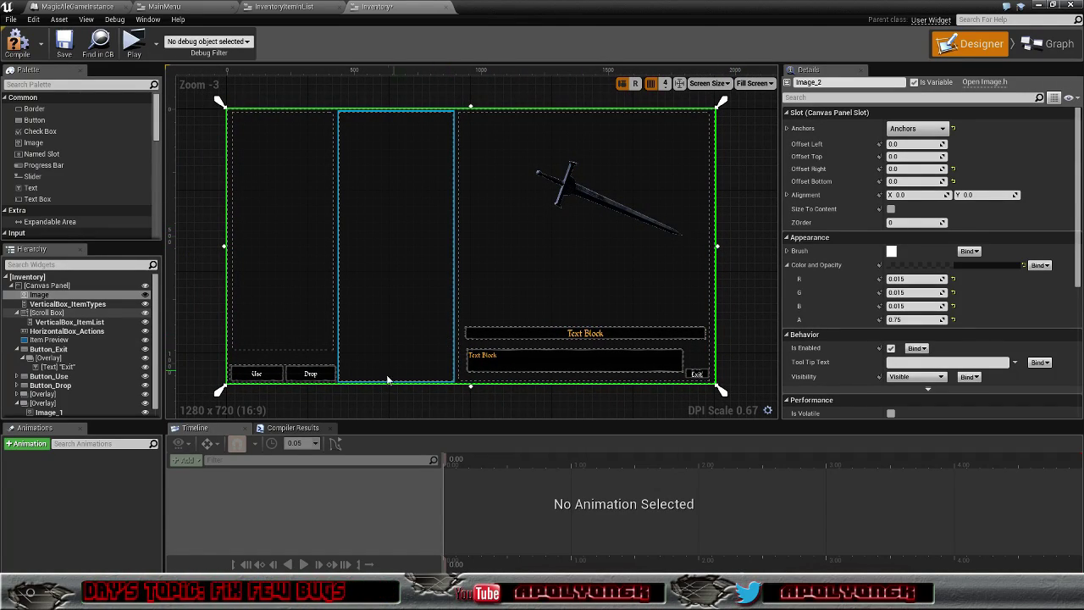
- Clear Button_Use's Normal image to None and set its Draw As to None
{"action": "left_click", "coordinate": [265, 381]}
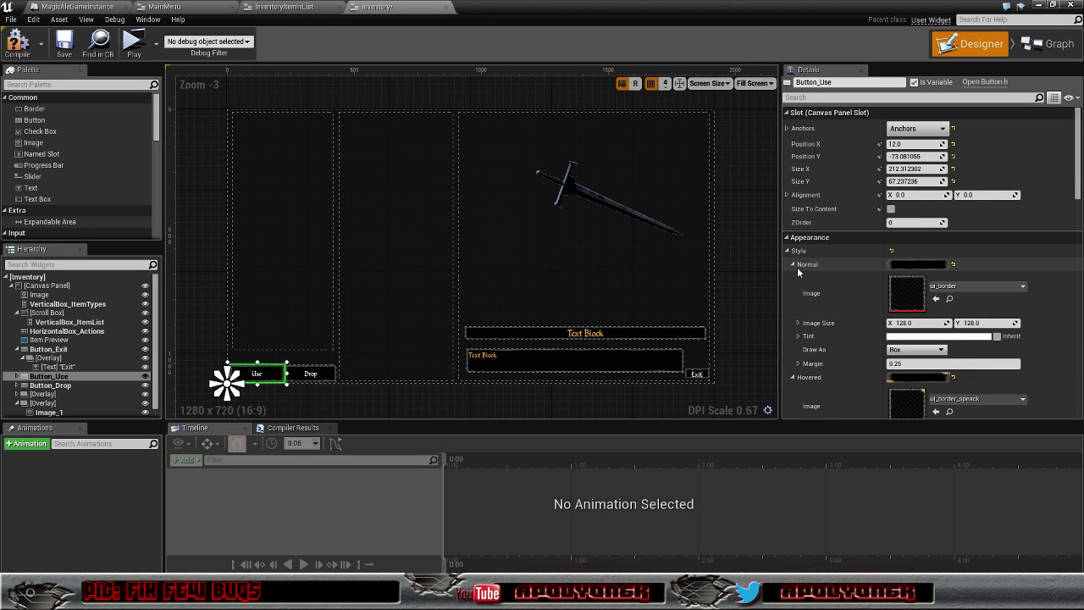
{"action": "left_click", "coordinate": [1007, 286]}
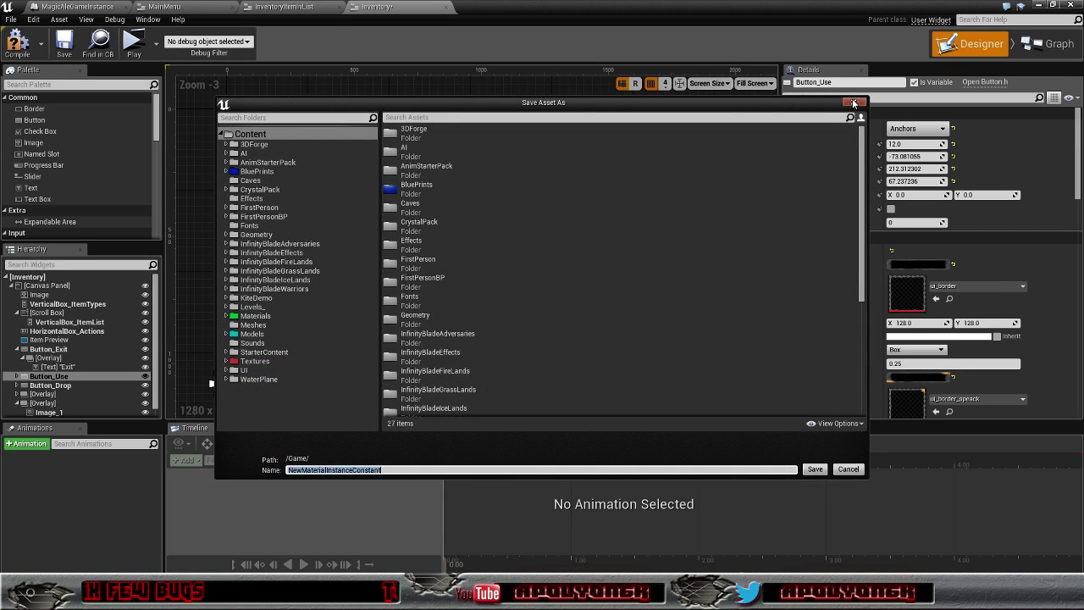
{"action": "left_click", "coordinate": [853, 102]}
{"action": "left_click", "coordinate": [1023, 286]}
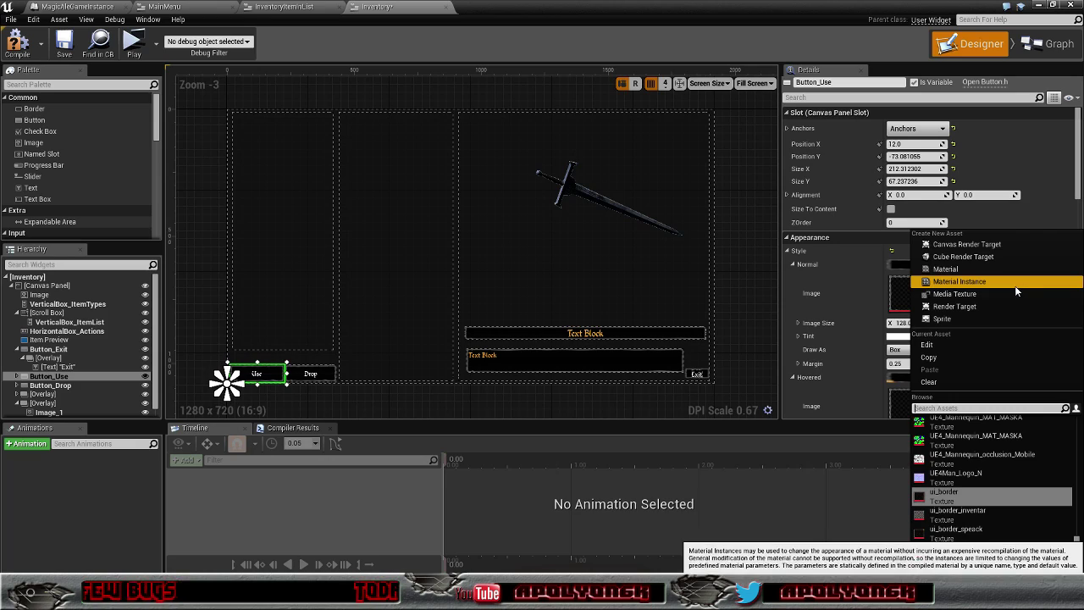
{"action": "left_click", "coordinate": [946, 383]}
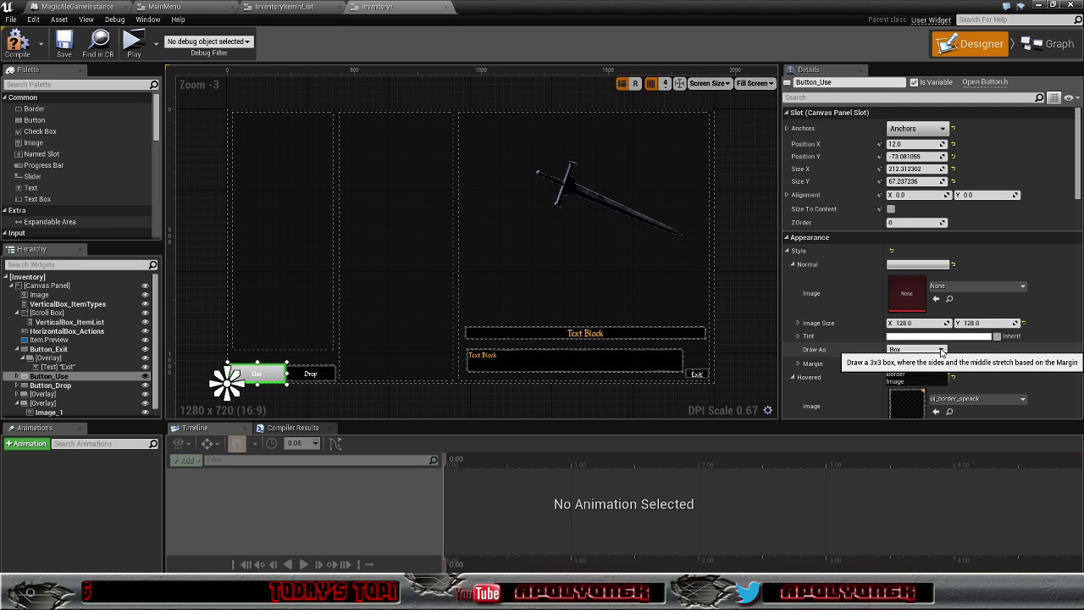
{"action": "left_click", "coordinate": [913, 349]}
{"action": "left_click", "coordinate": [917, 359]}
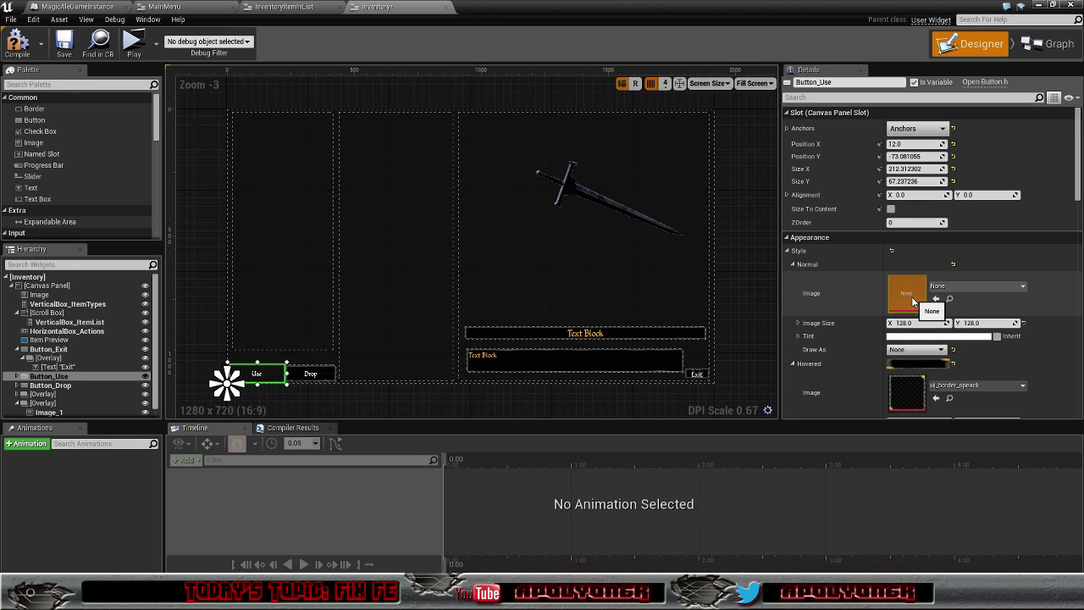
- Search the Normal image asset picker for 'but', then minimize the widget editor
{"action": "left_click", "coordinate": [974, 286]}
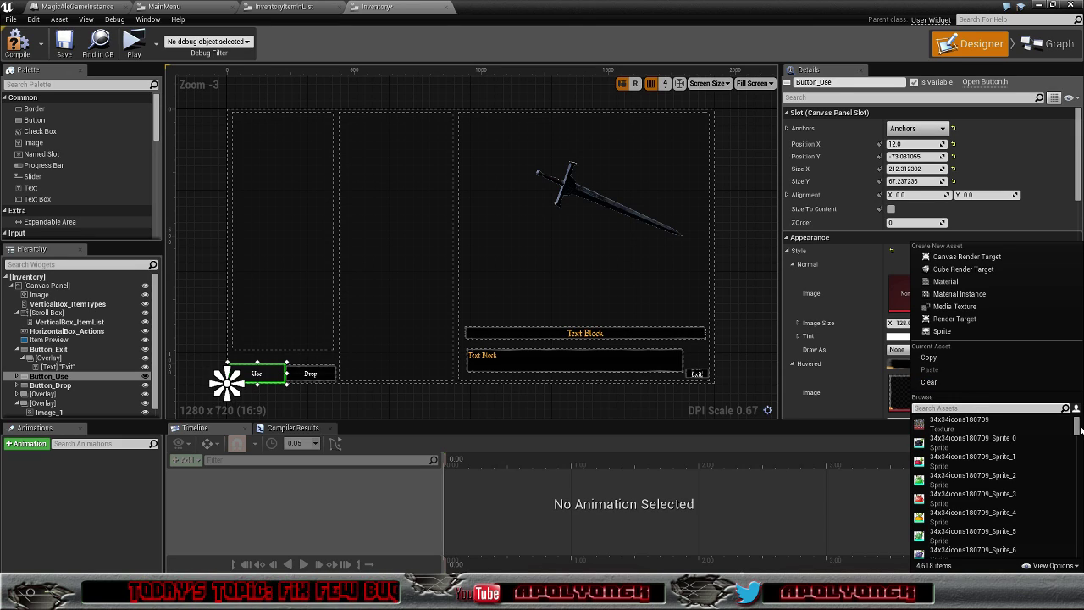
{"action": "left_click_drag", "start_coordinate": [1077, 427], "coordinate": [1077, 446]}
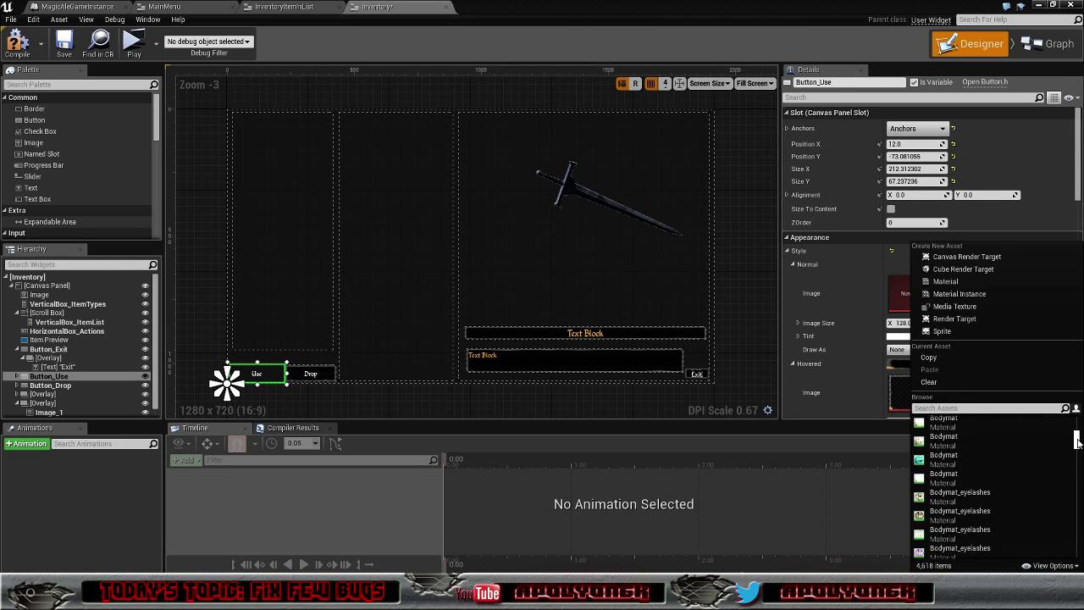
{"action": "left_click", "coordinate": [1029, 410]}
{"action": "type", "text": "but"}
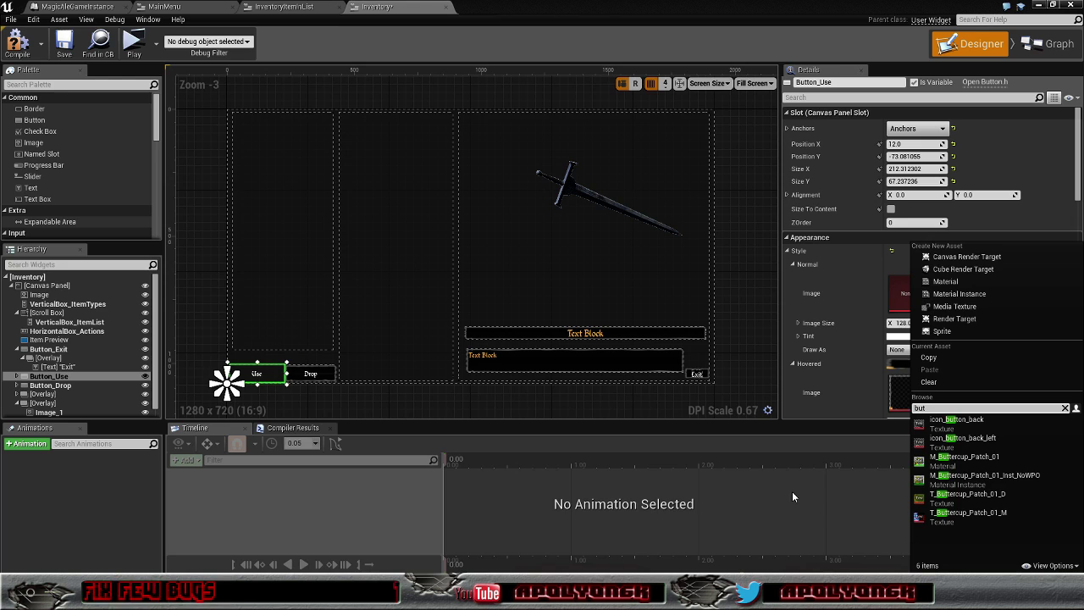
{"action": "left_click", "coordinate": [789, 453]}
{"action": "left_click", "coordinate": [1042, 5]}
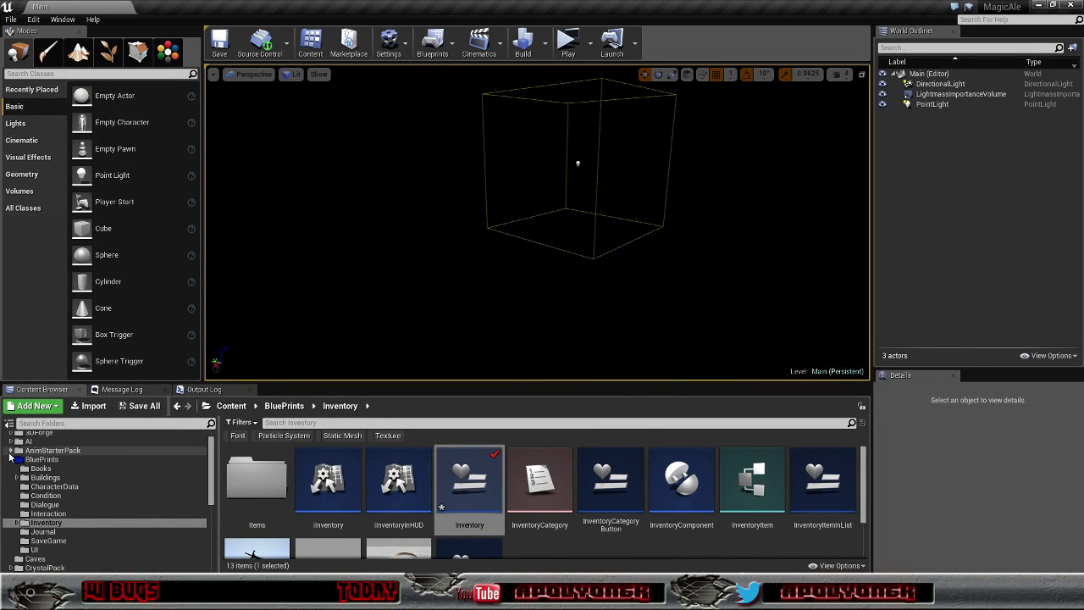
- Turn on Show Engine Content and Show Plugin Content in the Content Browser view options
{"action": "left_click", "coordinate": [11, 459]}
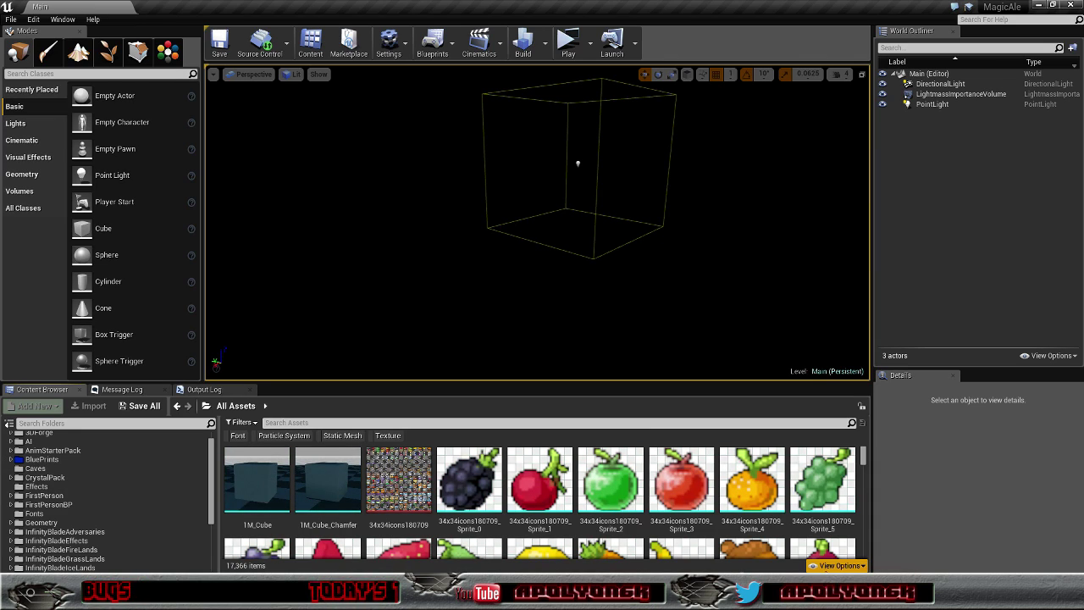
{"action": "left_click", "coordinate": [839, 565]}
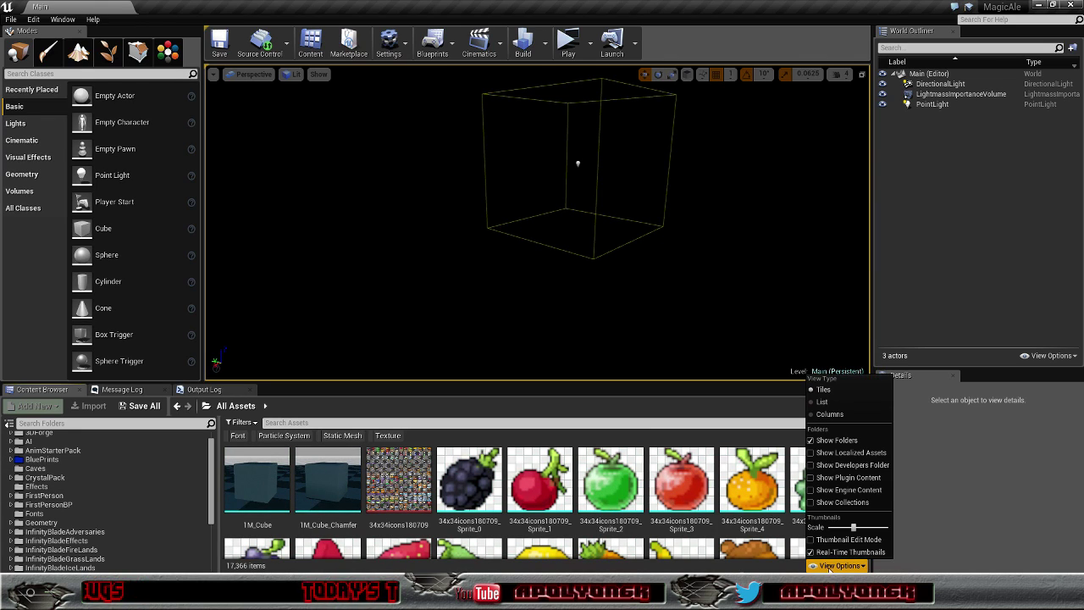
{"action": "left_click", "coordinate": [811, 491]}
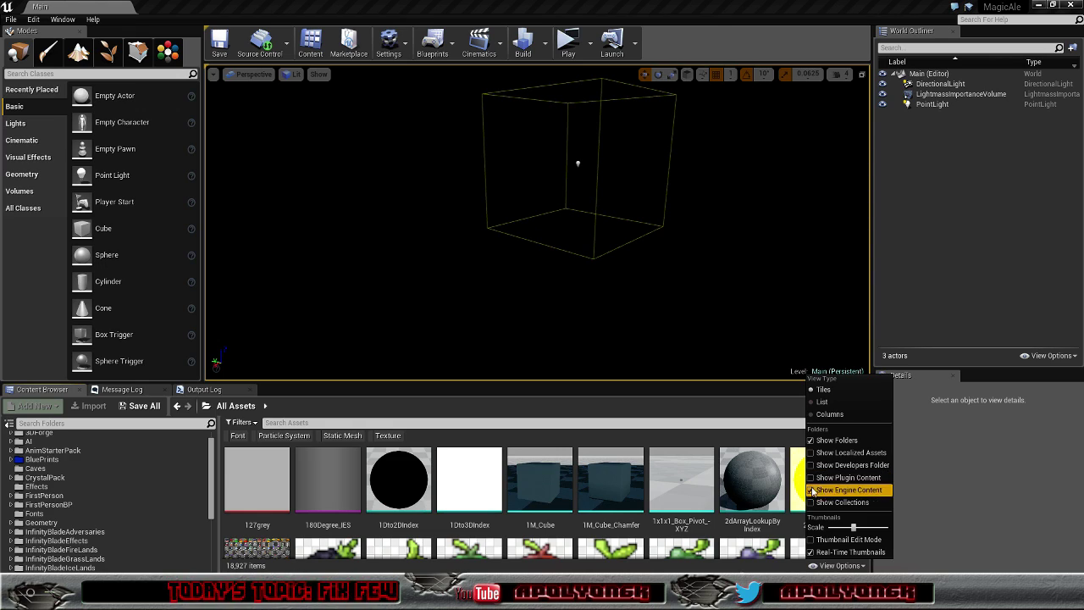
{"action": "left_click", "coordinate": [811, 479]}
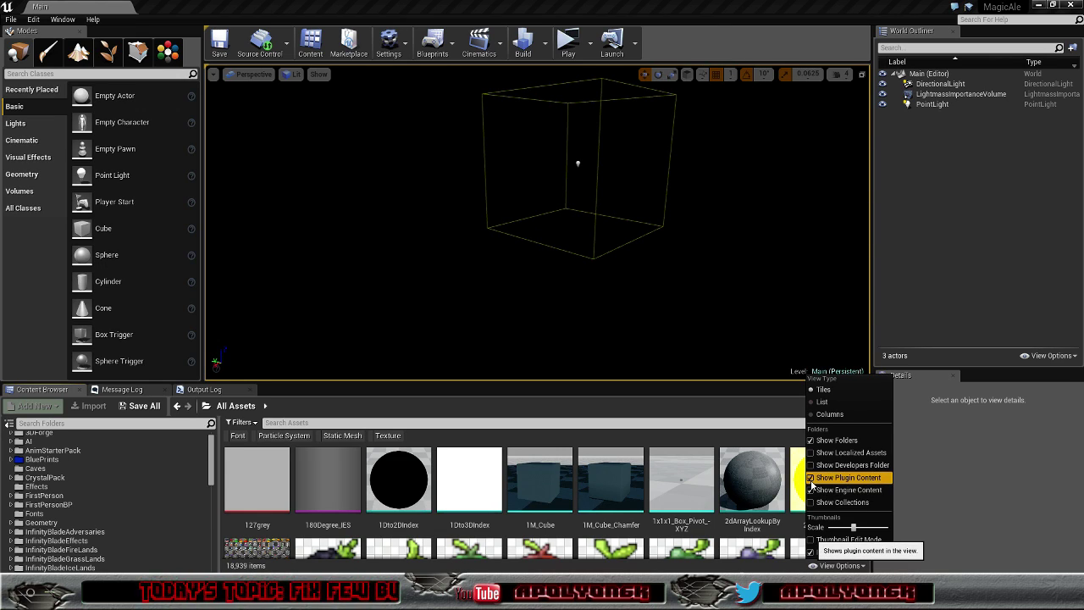
{"action": "left_click", "coordinate": [810, 489]}
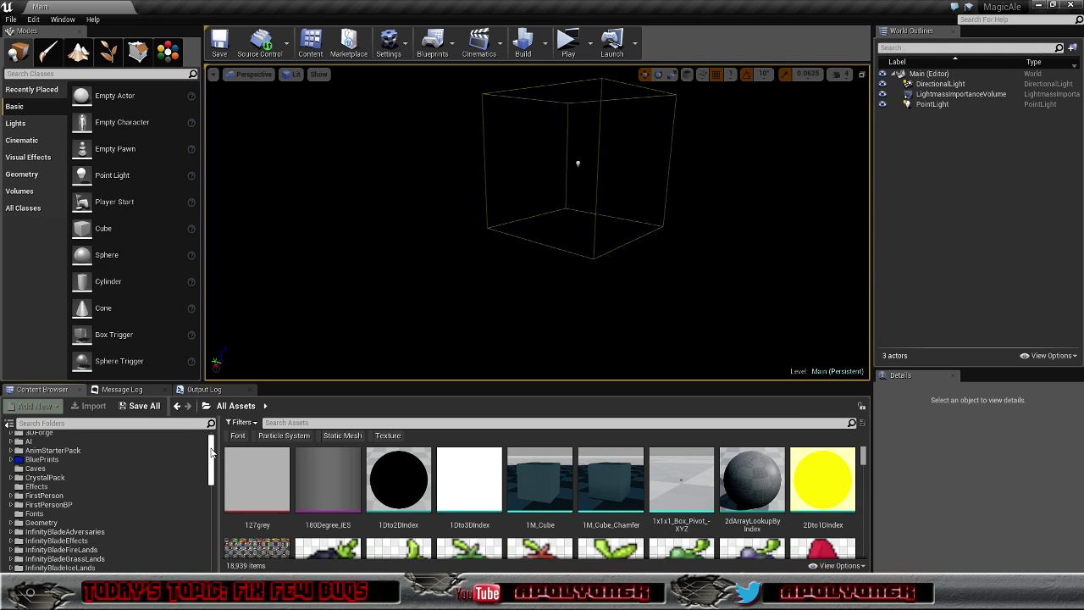
- Browse Engine Content to the EngineResources folder and select the Gray texture
{"action": "left_click_drag", "start_coordinate": [210, 453], "coordinate": [211, 479]}
{"action": "scroll", "coordinate": [84, 465], "scroll_direction": "down", "scroll_amount": 5}
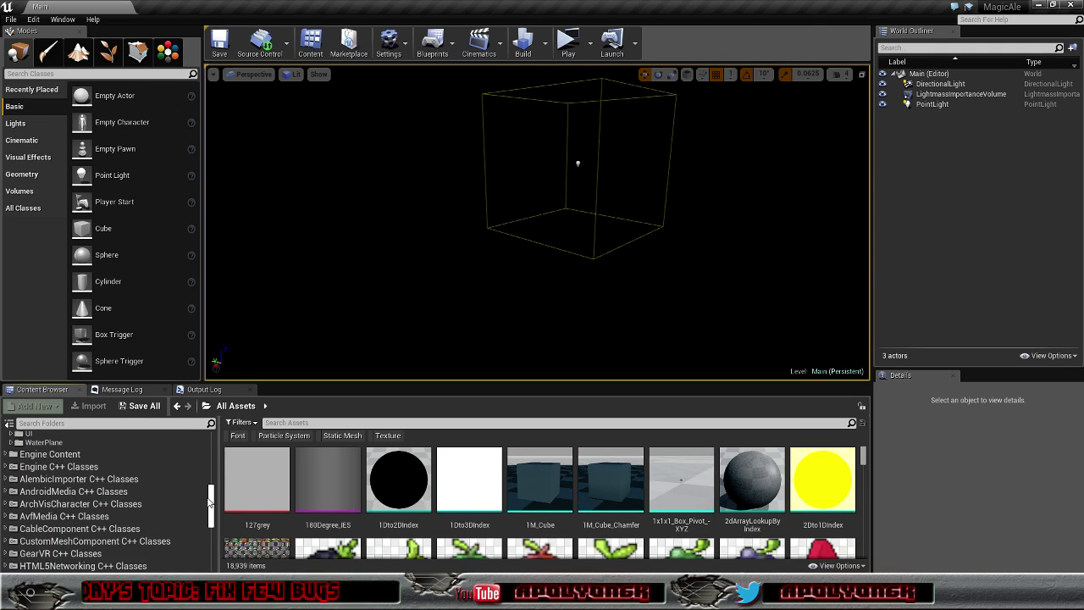
{"action": "left_click", "coordinate": [51, 455]}
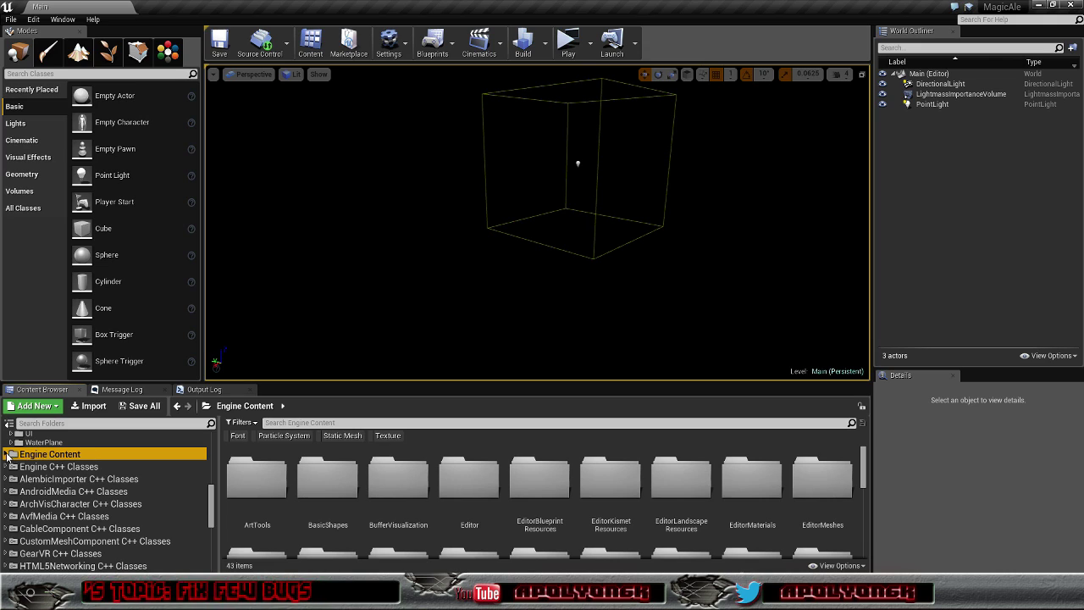
{"action": "left_click", "coordinate": [327, 492]}
{"action": "double_click", "coordinate": [327, 492]}
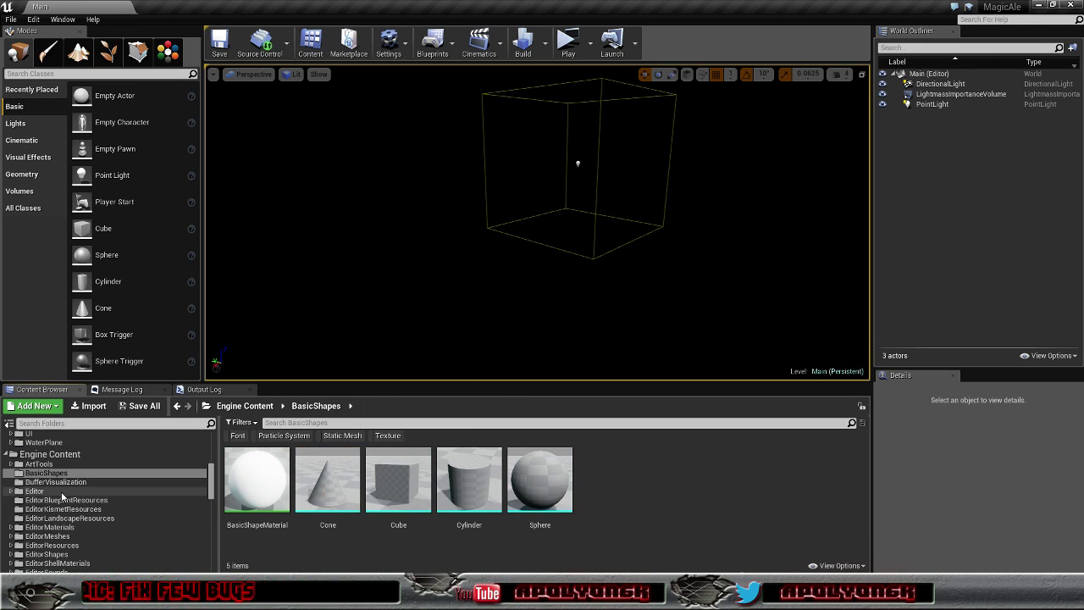
{"action": "left_click", "coordinate": [52, 466]}
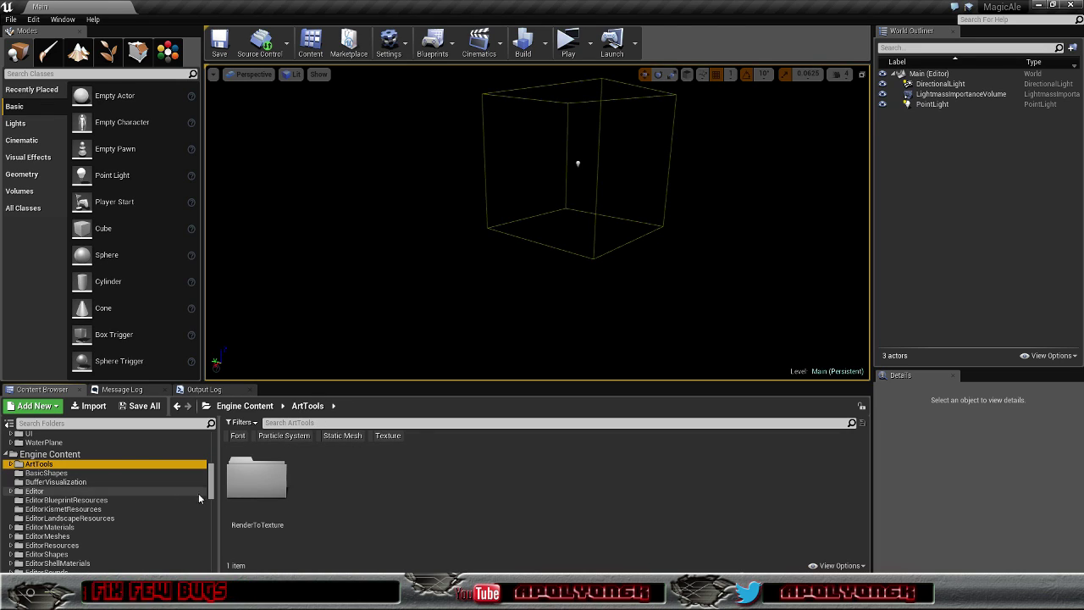
{"action": "left_click_drag", "start_coordinate": [211, 483], "coordinate": [211, 495]}
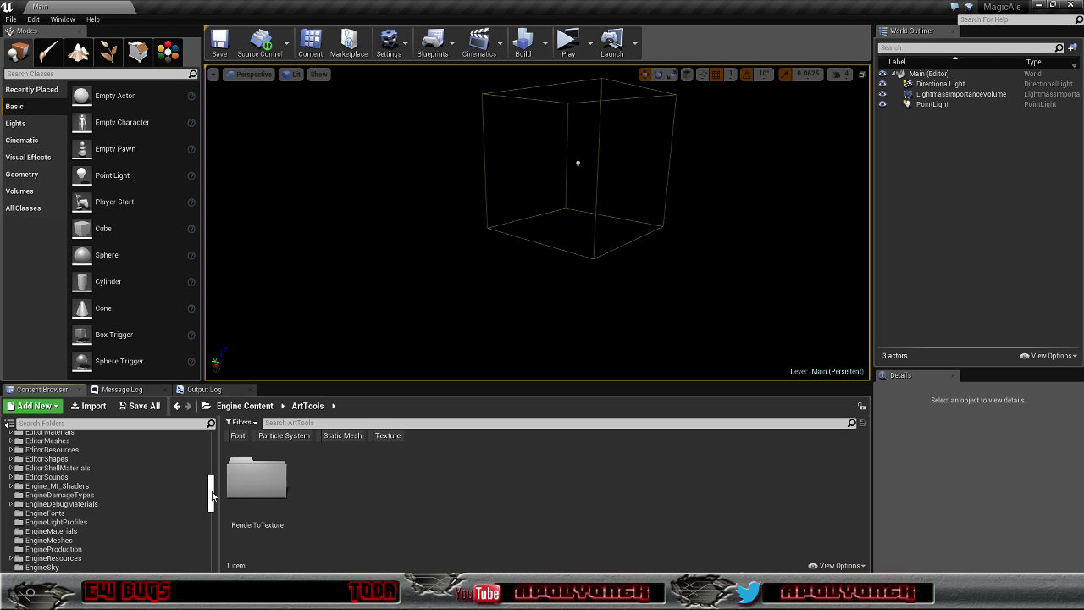
{"action": "left_click_drag", "start_coordinate": [212, 495], "coordinate": [212, 509]}
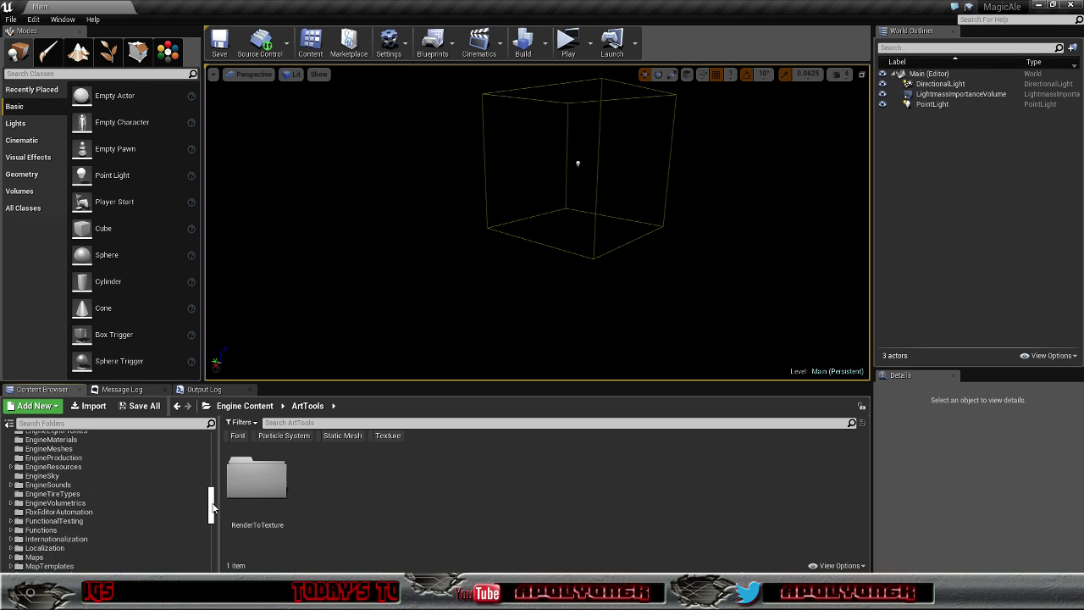
{"action": "left_click", "coordinate": [66, 470]}
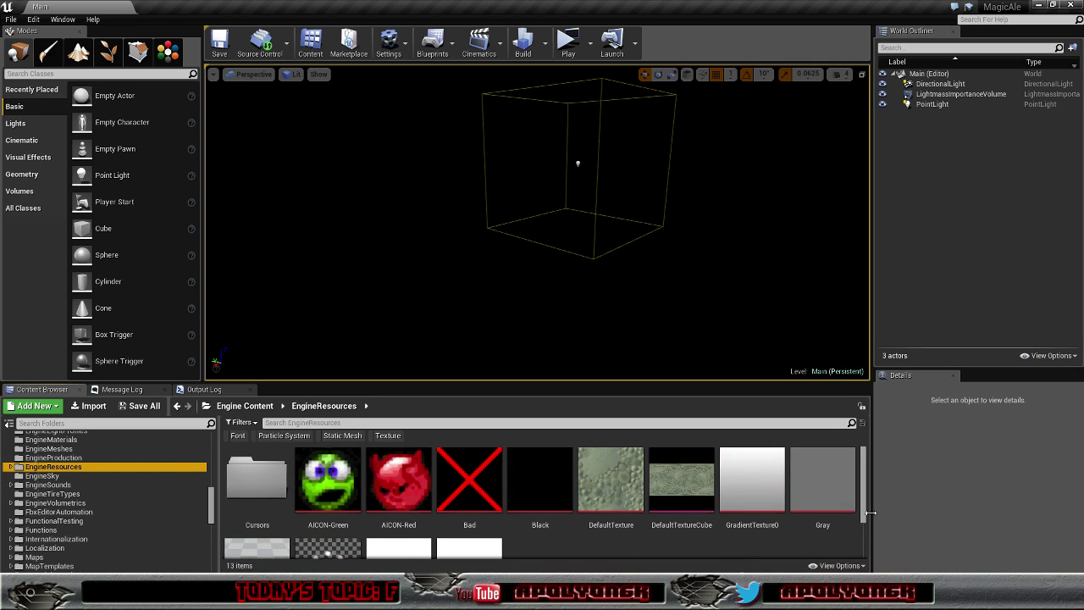
{"action": "mouse_move", "coordinate": [864, 484]}
{"action": "left_mouse_down"}
{"action": "mouse_move", "coordinate": [867, 511]}
{"action": "mouse_move", "coordinate": [873, 482]}
{"action": "left_mouse_up"}
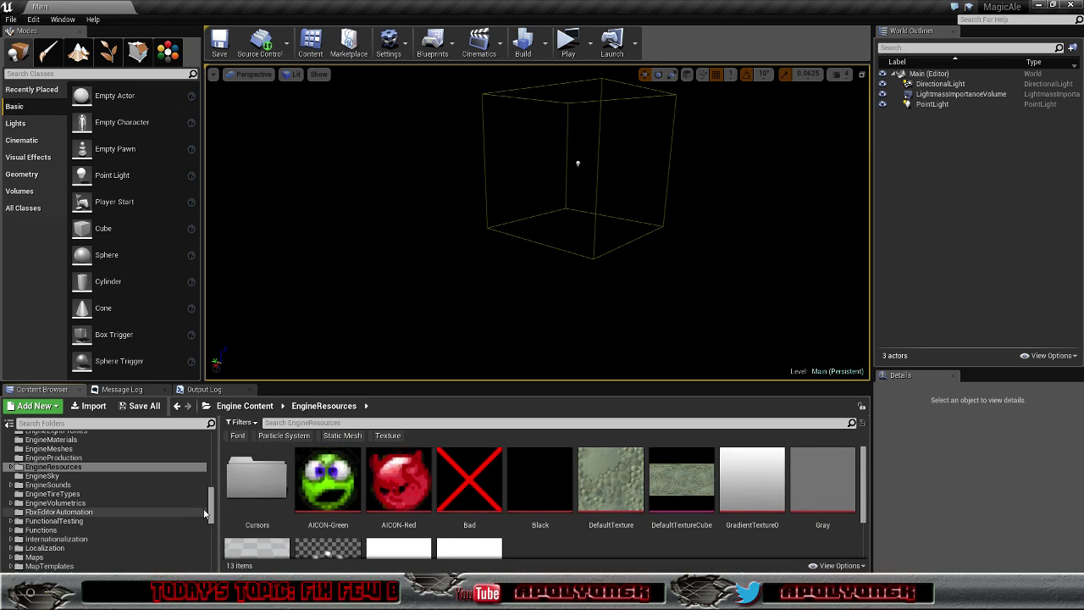
{"action": "mouse_move", "coordinate": [768, 525]}
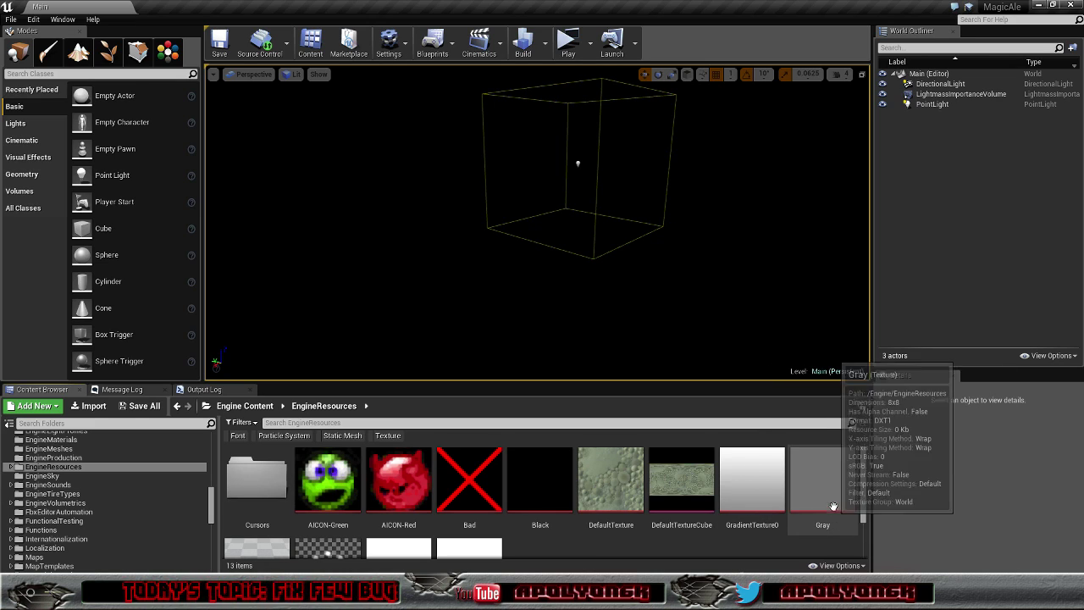
{"action": "left_click", "coordinate": [827, 495]}
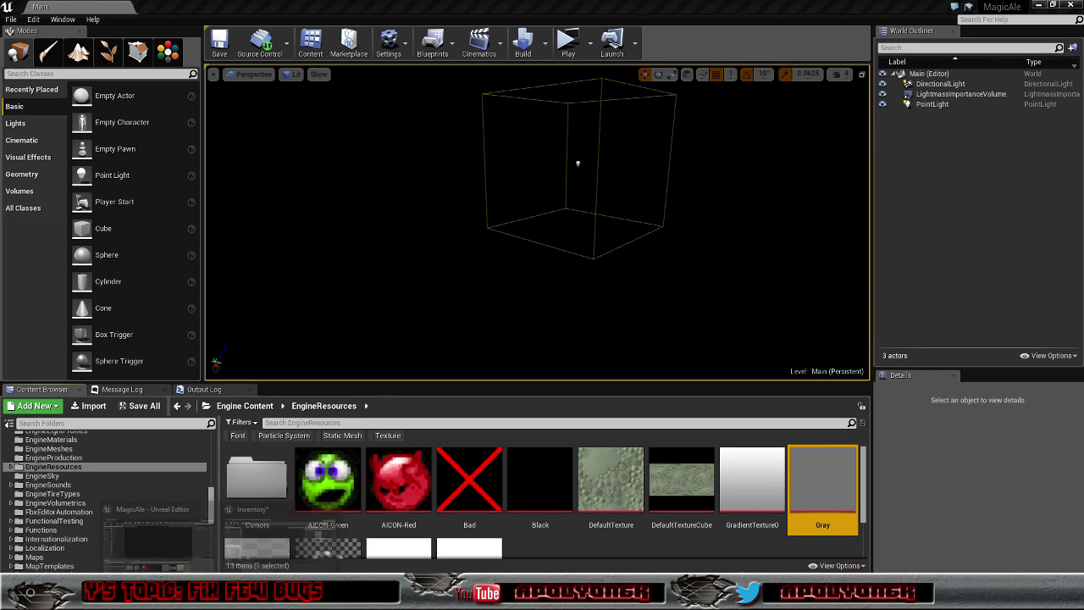
- Back in the Inventory editor, try 180Degree_IES as the Normal image and dismiss the save prompt
{"action": "left_click", "coordinate": [309, 500]}
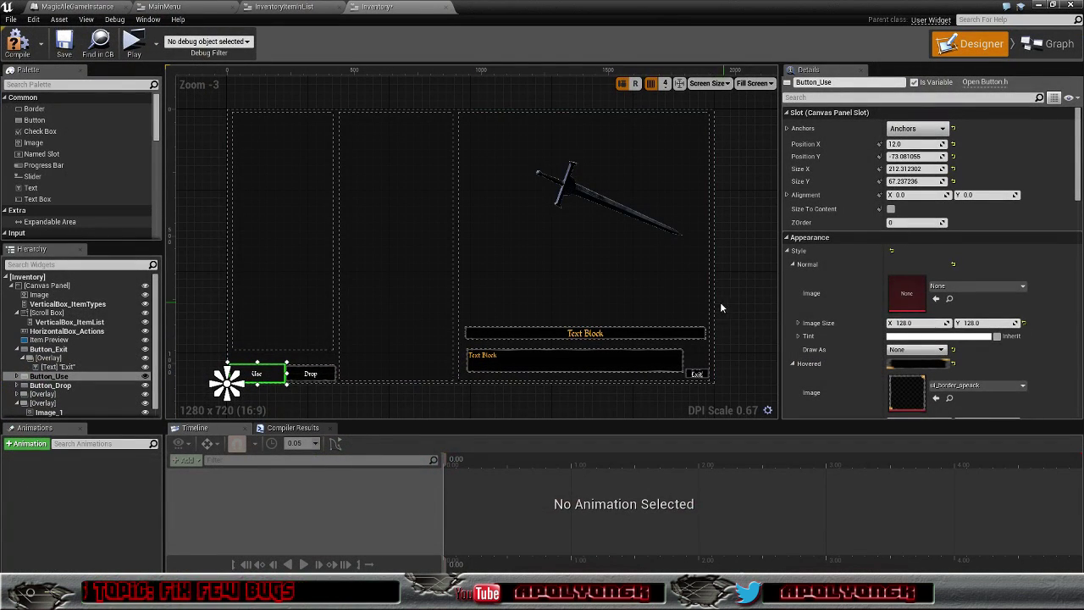
{"action": "left_click", "coordinate": [999, 288]}
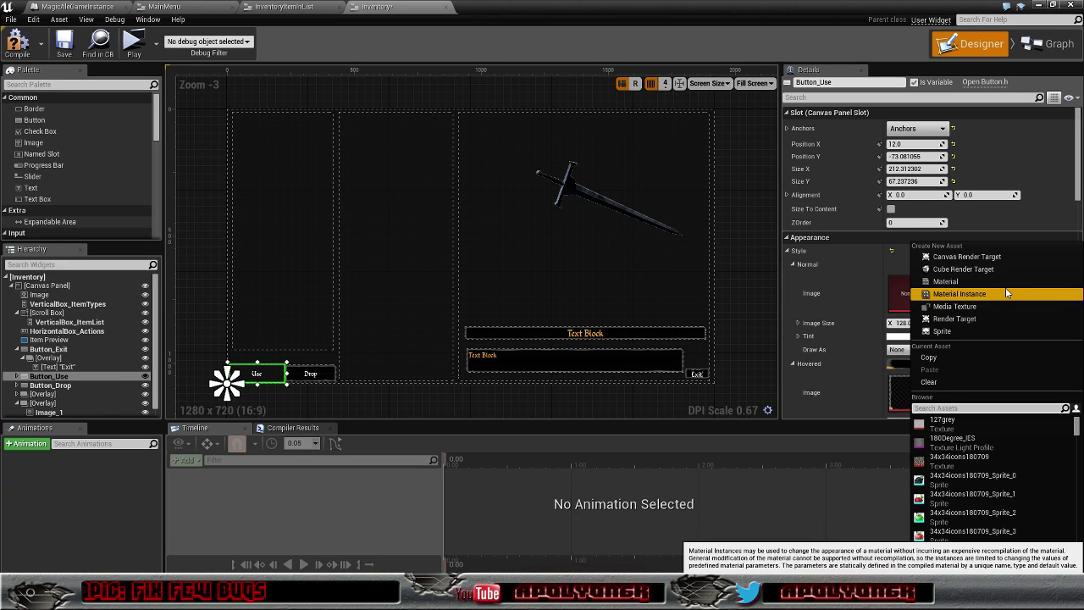
{"action": "left_click", "coordinate": [981, 442]}
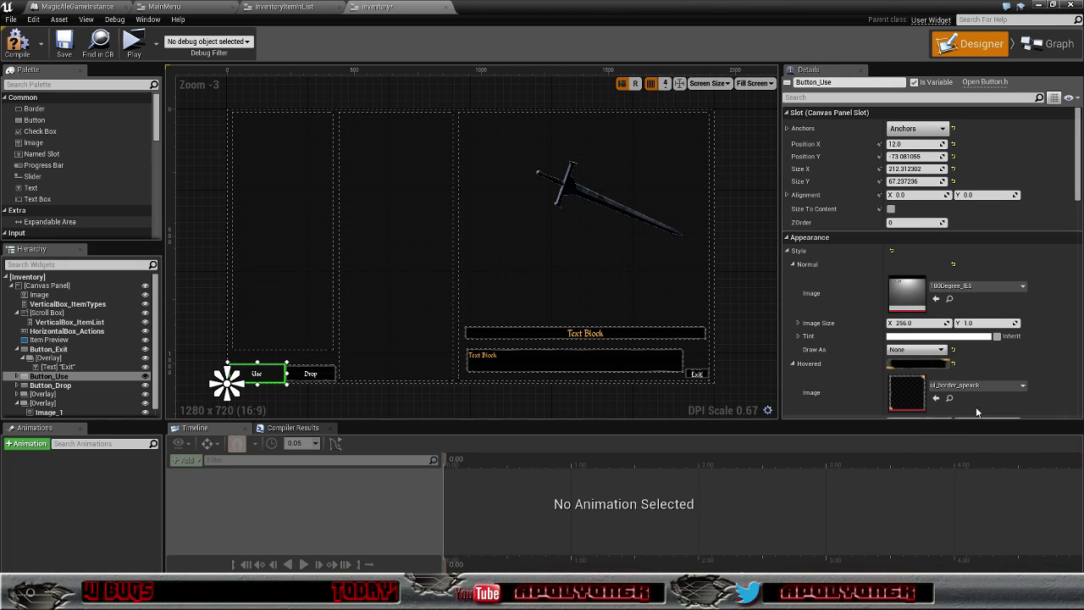
{"action": "left_click", "coordinate": [1011, 291]}
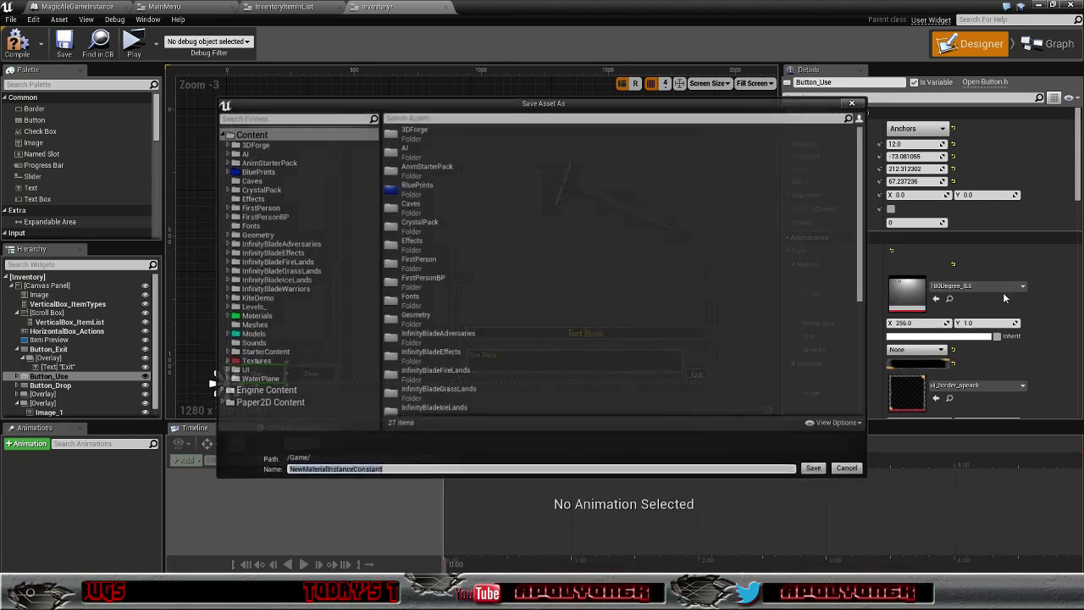
{"action": "key", "text": "Escape"}
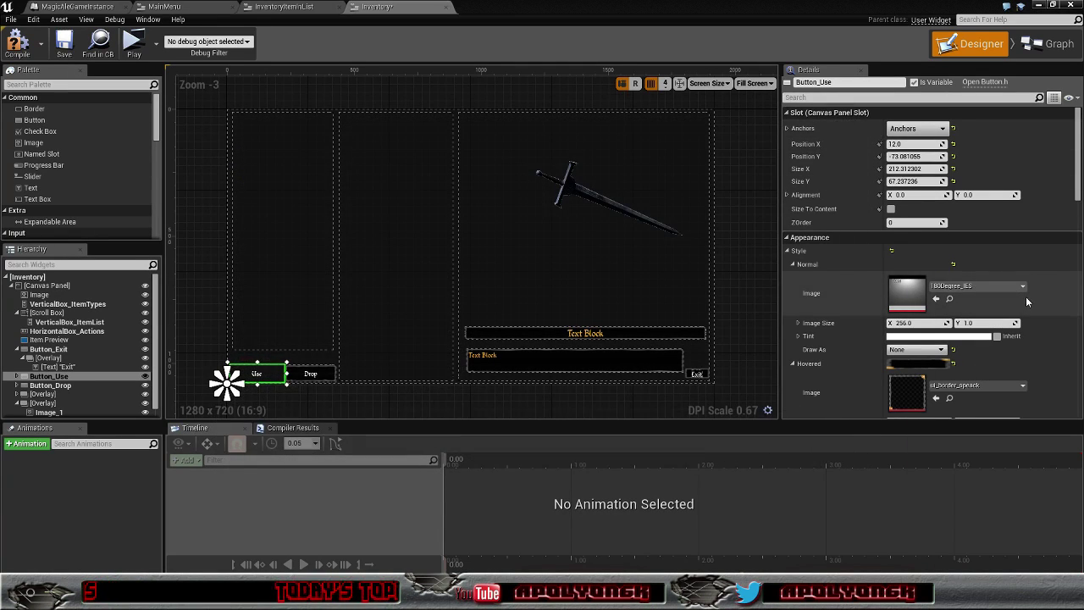
- Cancel the repeated Save Asset As prompts and set the Normal image to 127grey
{"action": "left_click", "coordinate": [1024, 285]}
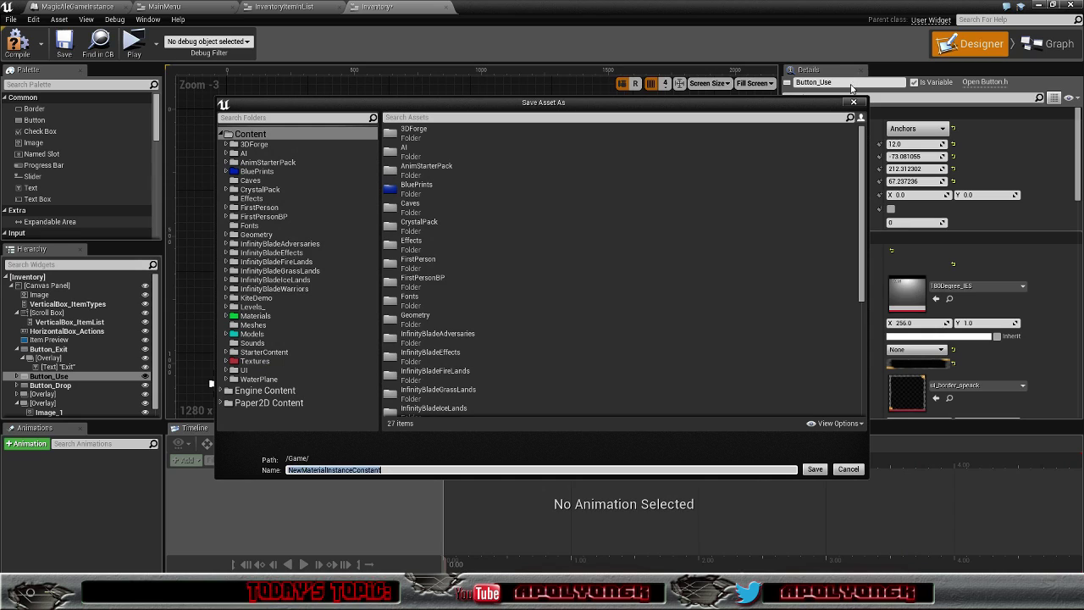
{"action": "left_click", "coordinate": [853, 102]}
{"action": "left_click", "coordinate": [1014, 287]}
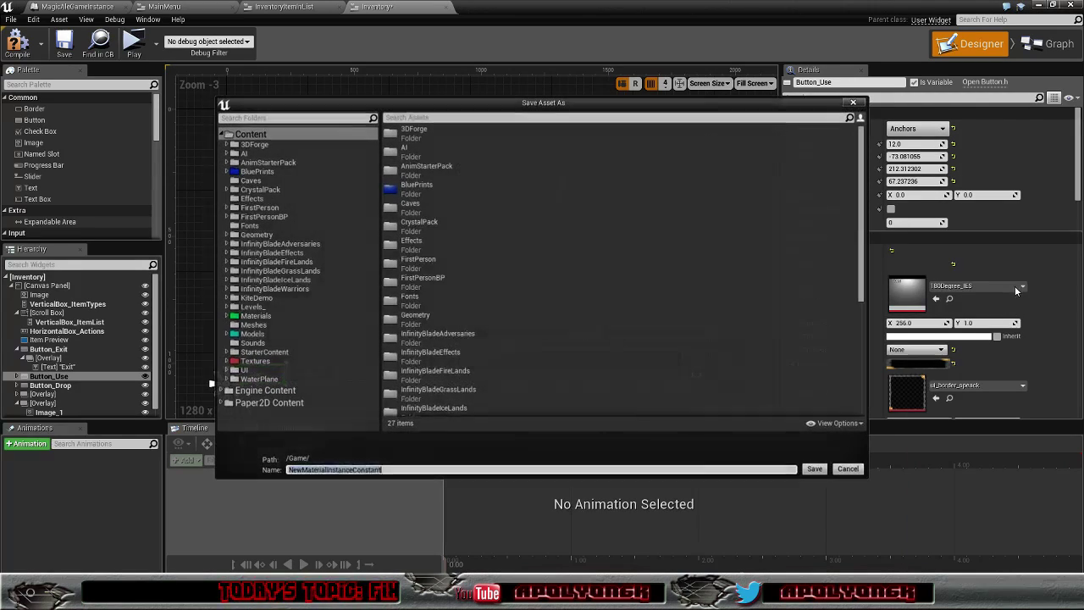
{"action": "left_click", "coordinate": [853, 102]}
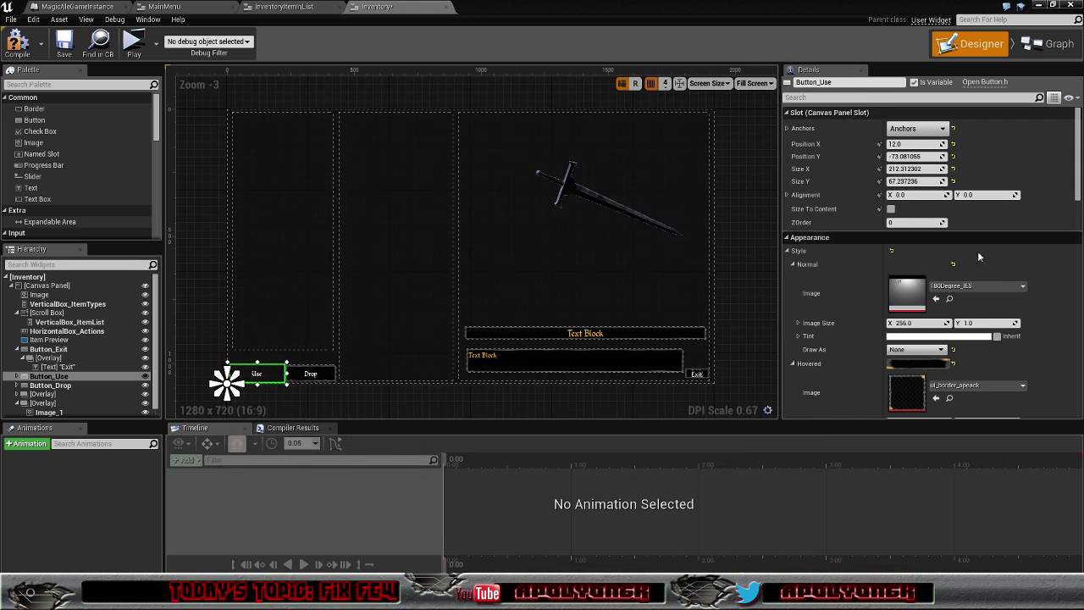
{"action": "left_click", "coordinate": [1021, 287]}
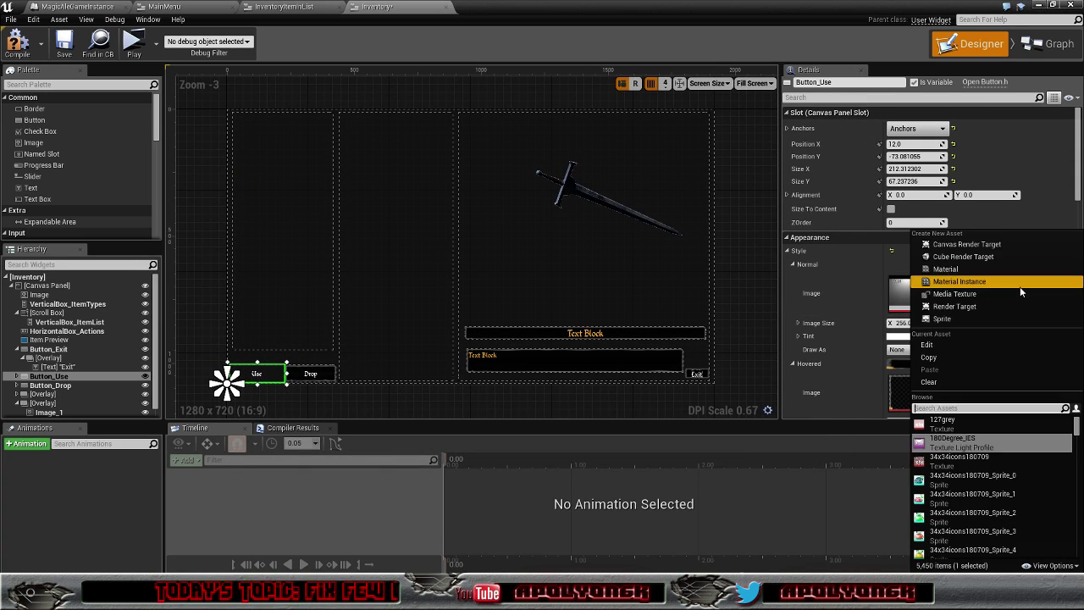
{"action": "left_click", "coordinate": [980, 421]}
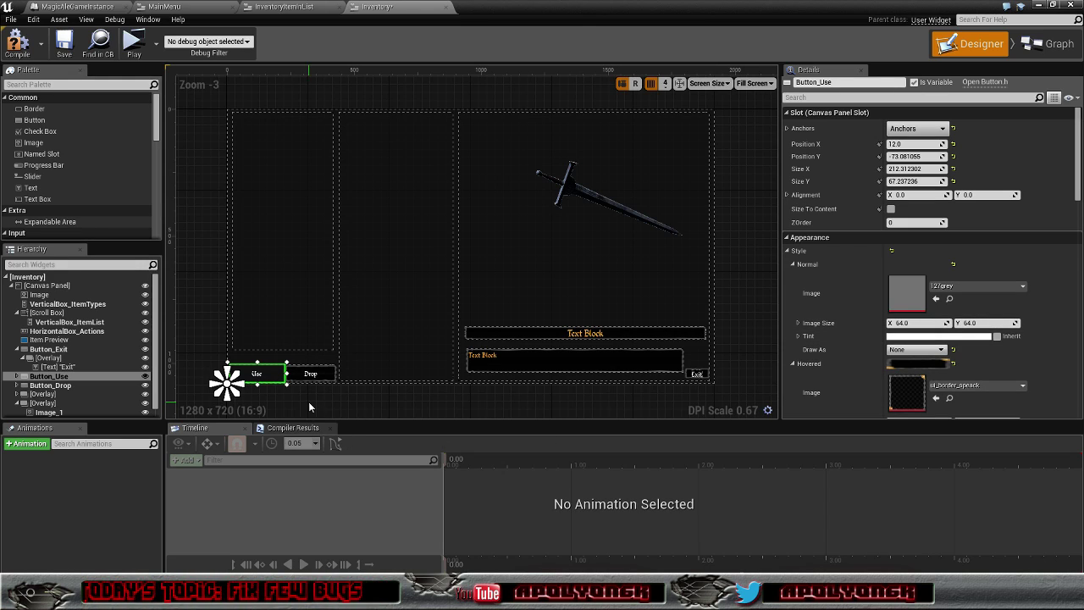
- Set the Use button's Hovered image to 127grey with an orange tint
{"action": "scroll", "coordinate": [308, 402], "scroll_direction": "up", "scroll_amount": 3}
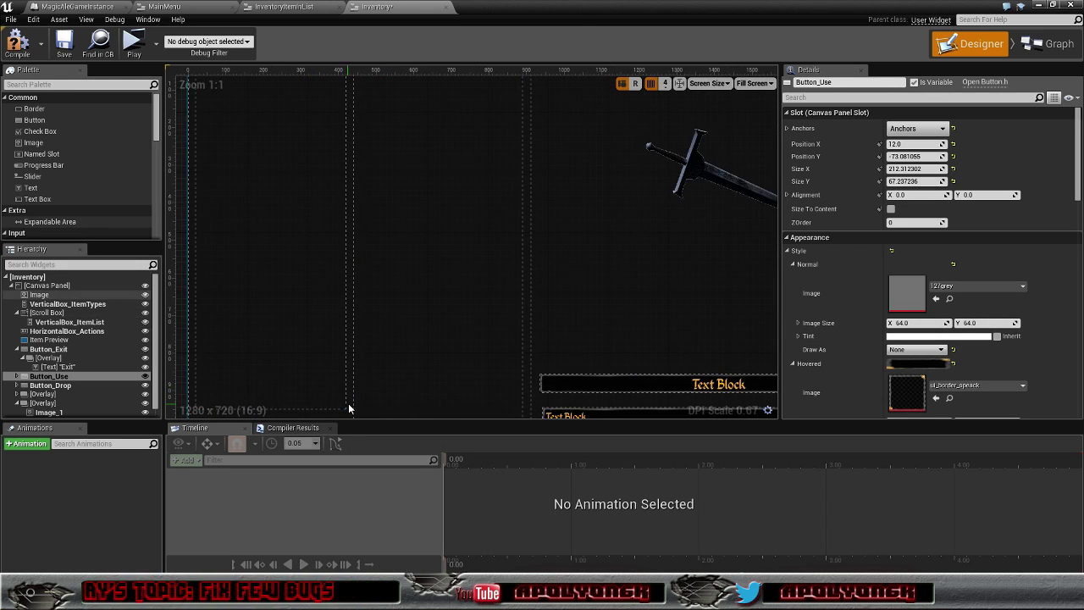
{"action": "scroll", "coordinate": [350, 401], "scroll_direction": "up", "scroll_amount": 2}
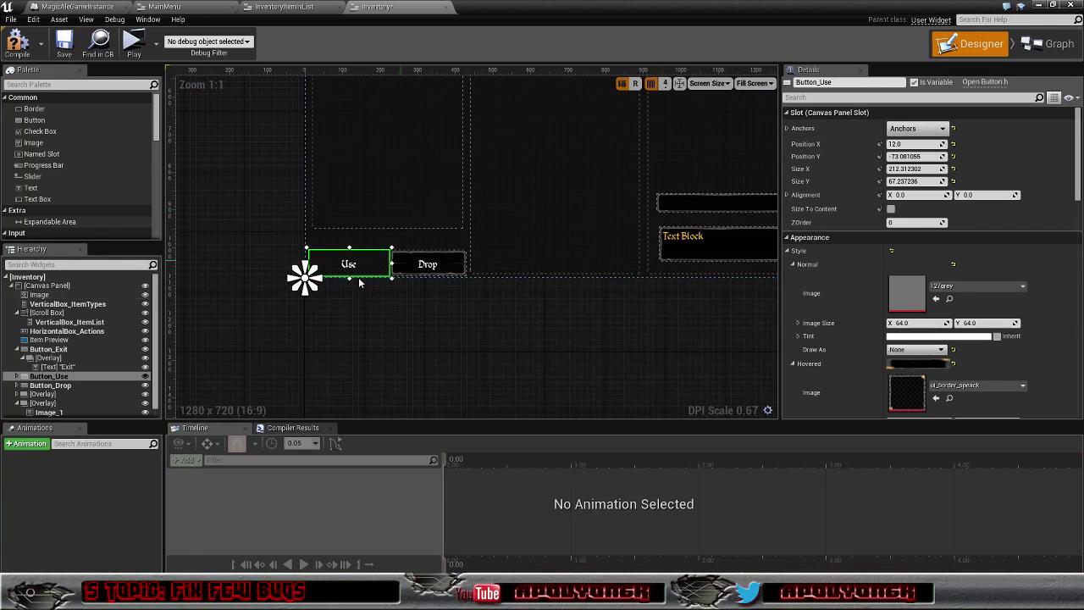
{"action": "scroll", "coordinate": [353, 280], "scroll_direction": "up", "scroll_amount": 1}
{"action": "scroll", "coordinate": [352, 279], "scroll_direction": "up", "scroll_amount": 3}
{"action": "right_click_drag", "start_coordinate": [356, 319], "coordinate": [314, 202]}
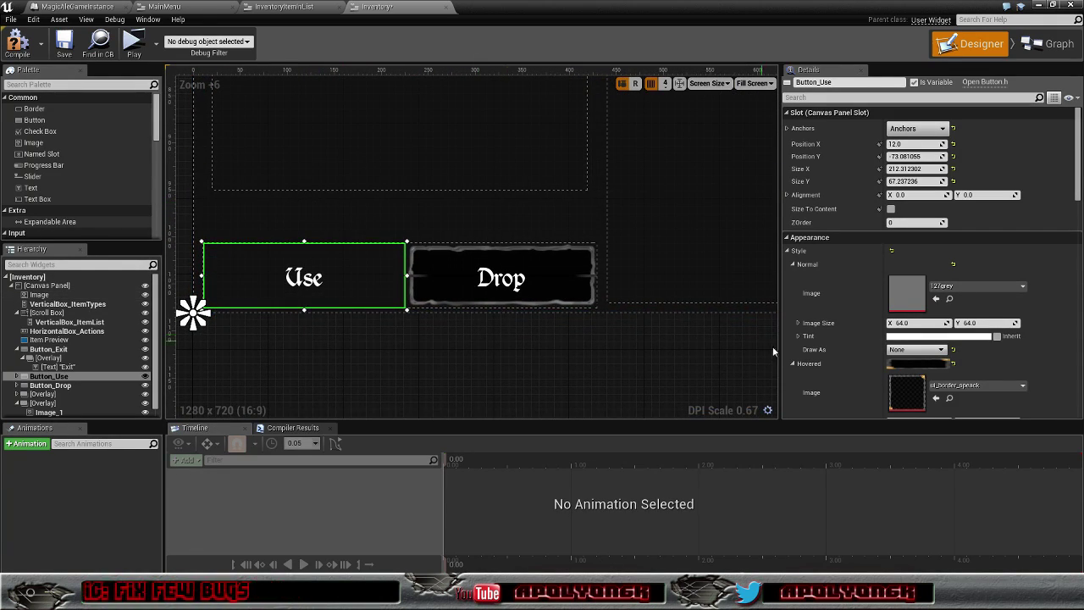
{"action": "left_click", "coordinate": [1023, 387]}
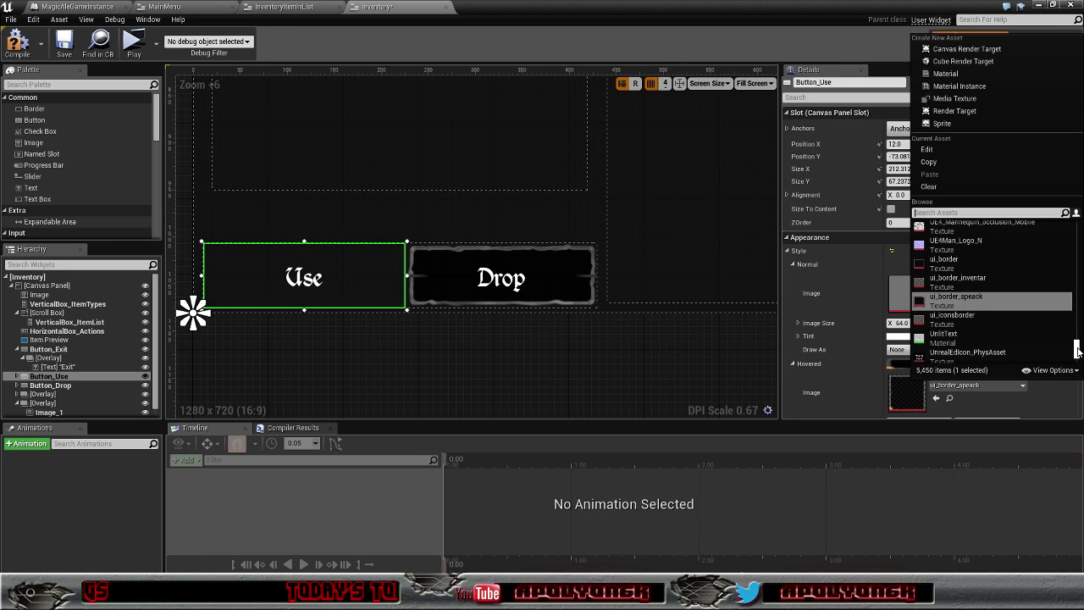
{"action": "left_click_drag", "start_coordinate": [1077, 351], "coordinate": [1077, 228]}
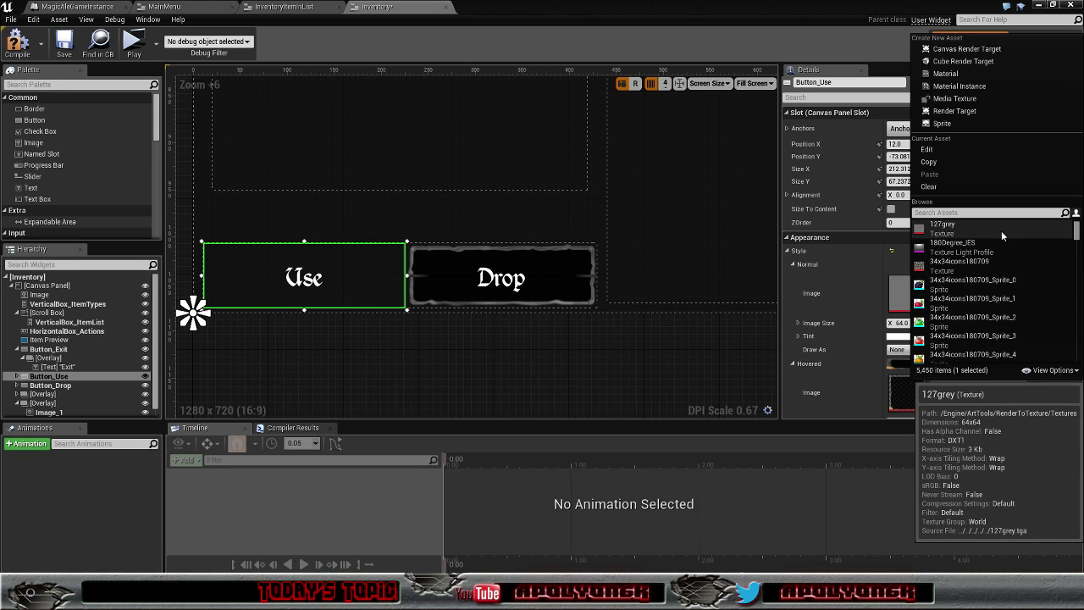
{"action": "left_click", "coordinate": [1001, 231]}
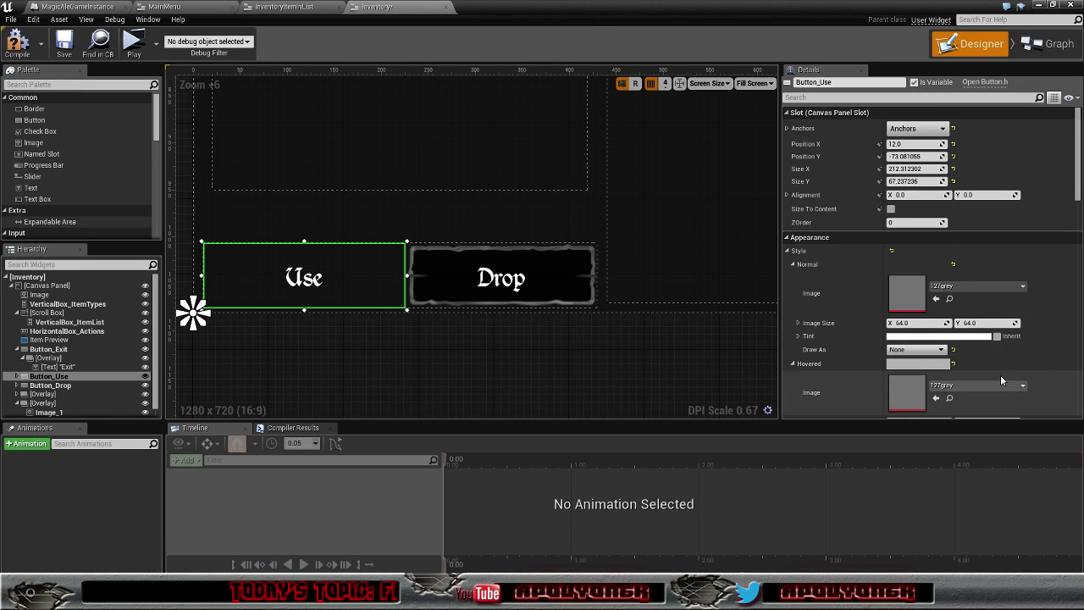
{"action": "scroll", "coordinate": [1000, 375], "scroll_direction": "down", "scroll_amount": 2}
{"action": "left_click", "coordinate": [959, 381]}
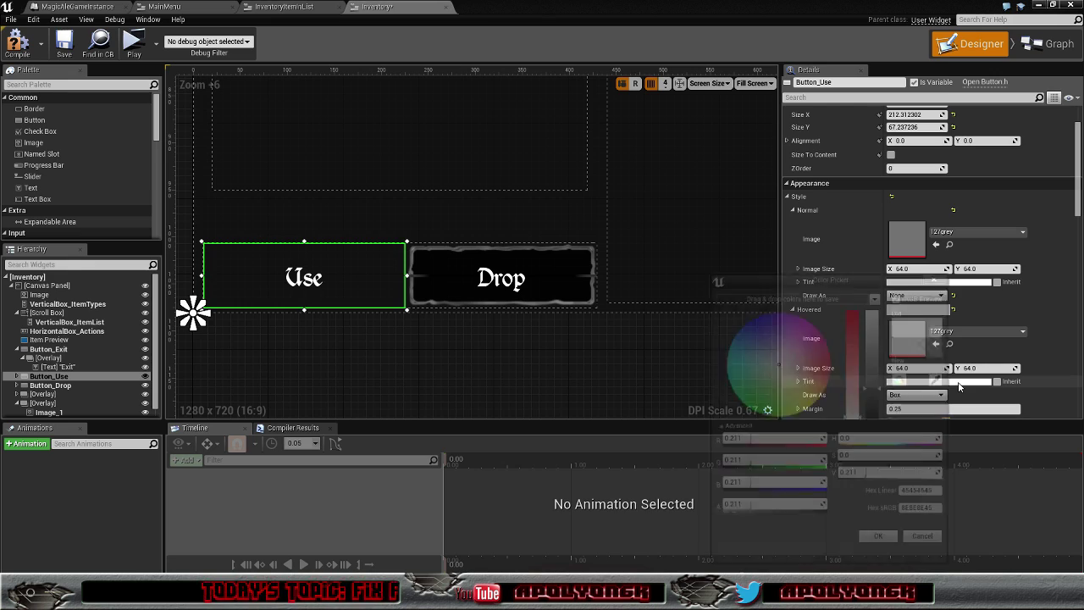
{"action": "mouse_move", "coordinate": [790, 385]}
{"action": "left_mouse_down"}
{"action": "mouse_move", "coordinate": [834, 409]}
{"action": "mouse_move", "coordinate": [840, 402]}
{"action": "left_mouse_up"}
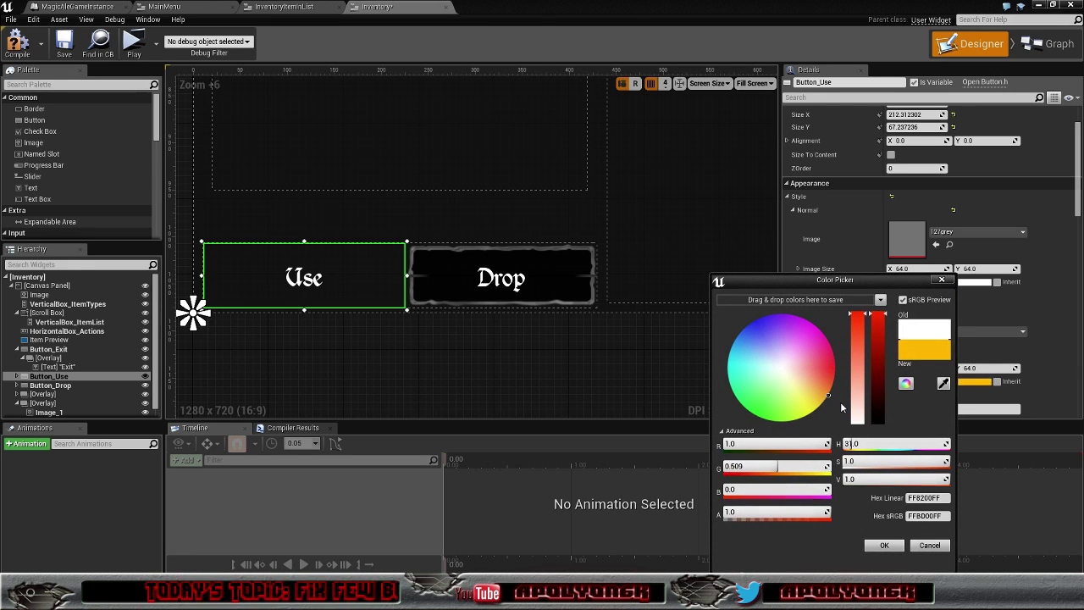
{"action": "left_click", "coordinate": [893, 545]}
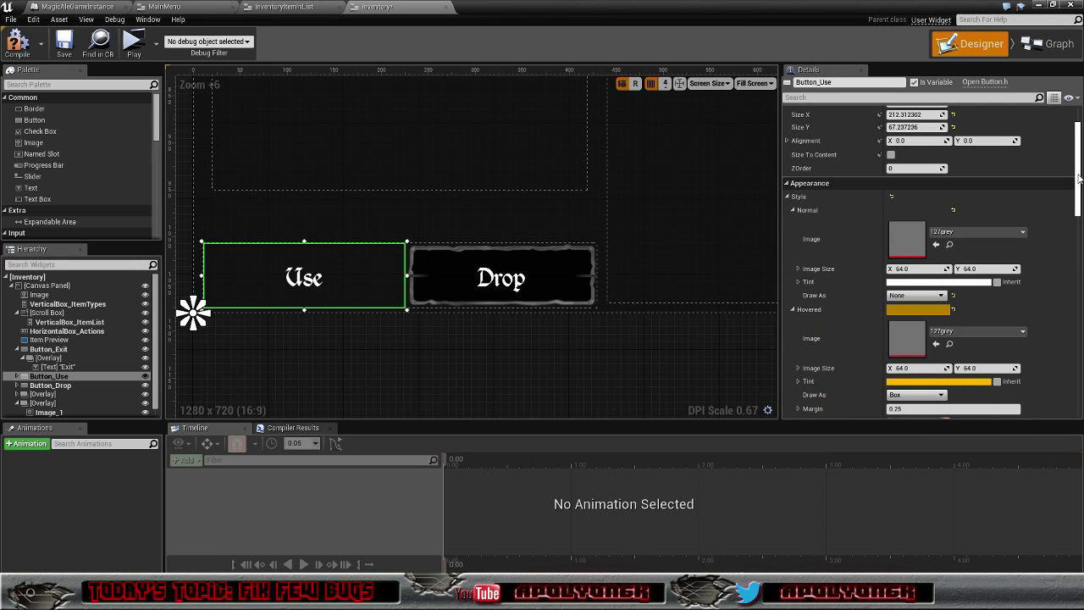
- Set the Pressed image to 127grey and paste the orange Hovered Tint into Pressed Tint
{"action": "left_click_drag", "start_coordinate": [1079, 178], "coordinate": [1079, 227]}
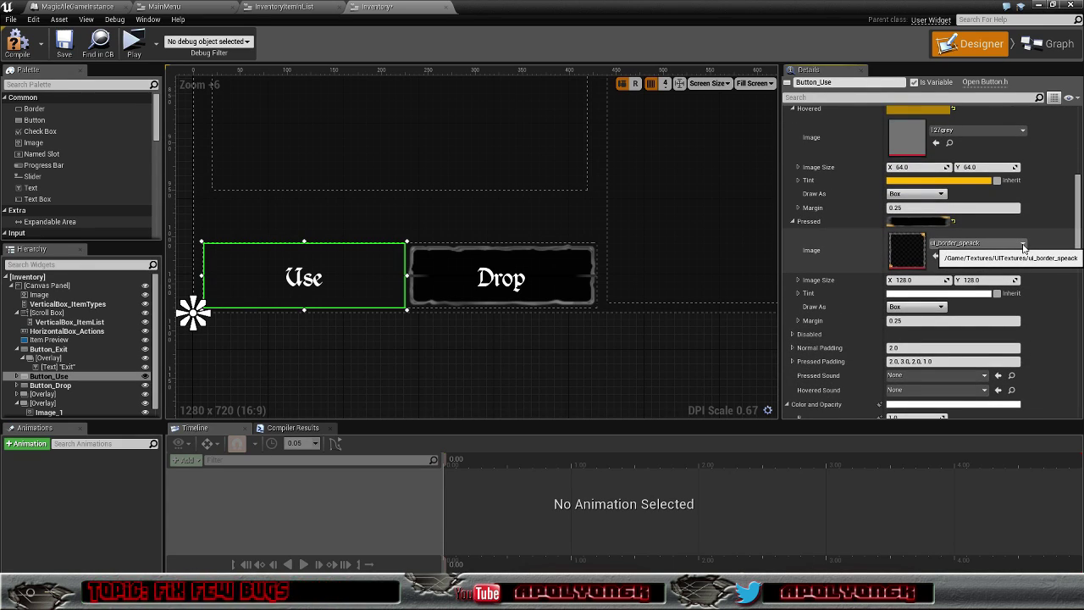
{"action": "left_click", "coordinate": [1022, 246]}
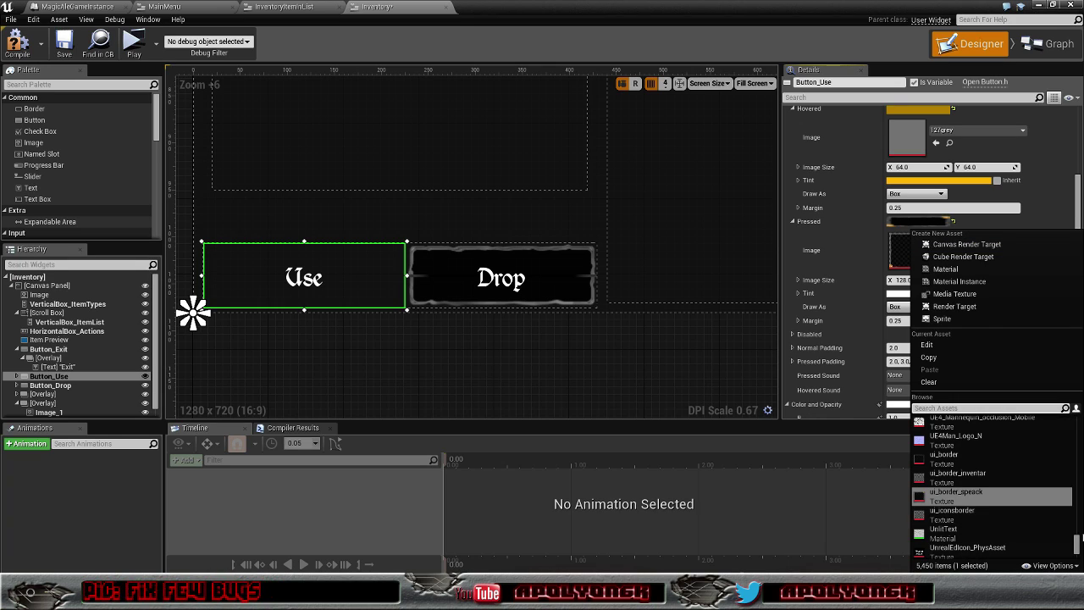
{"action": "left_click_drag", "start_coordinate": [1076, 545], "coordinate": [1076, 423]}
{"action": "left_click", "coordinate": [1032, 426]}
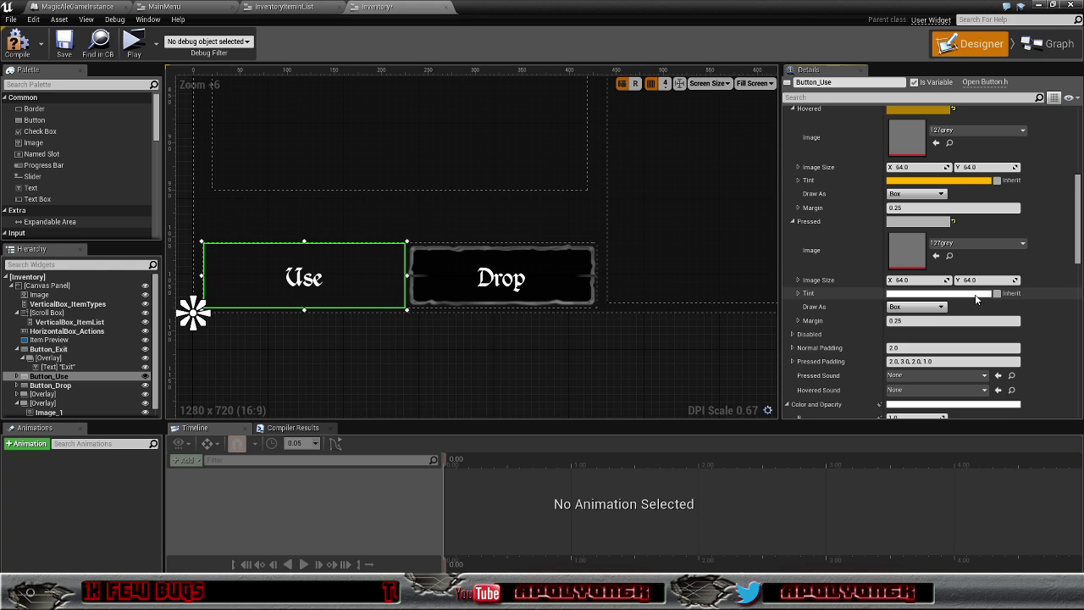
{"action": "left_click", "coordinate": [973, 181]}
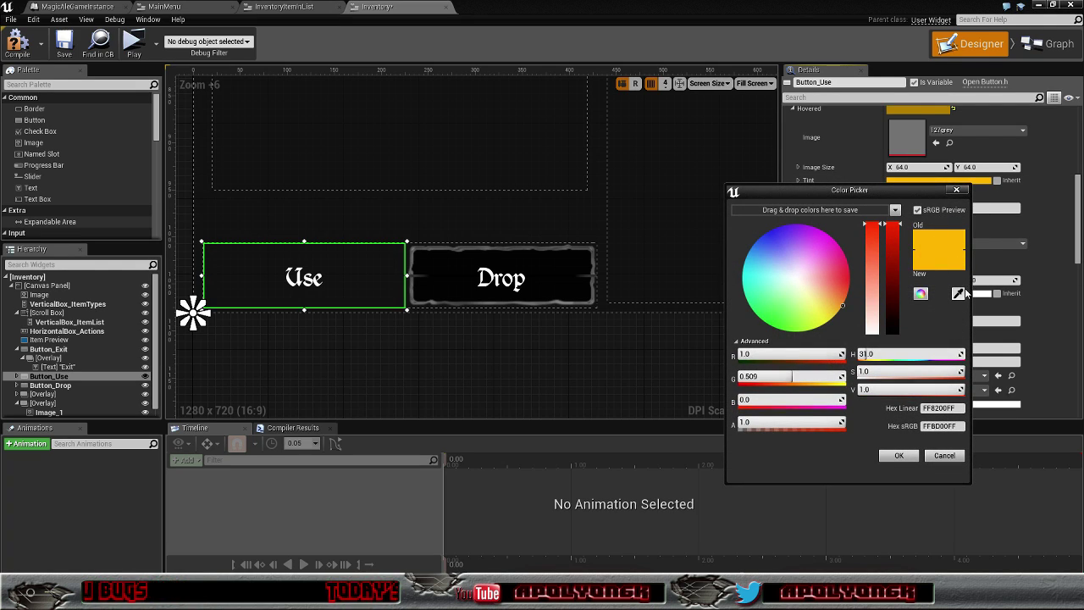
{"action": "left_click", "coordinate": [962, 192]}
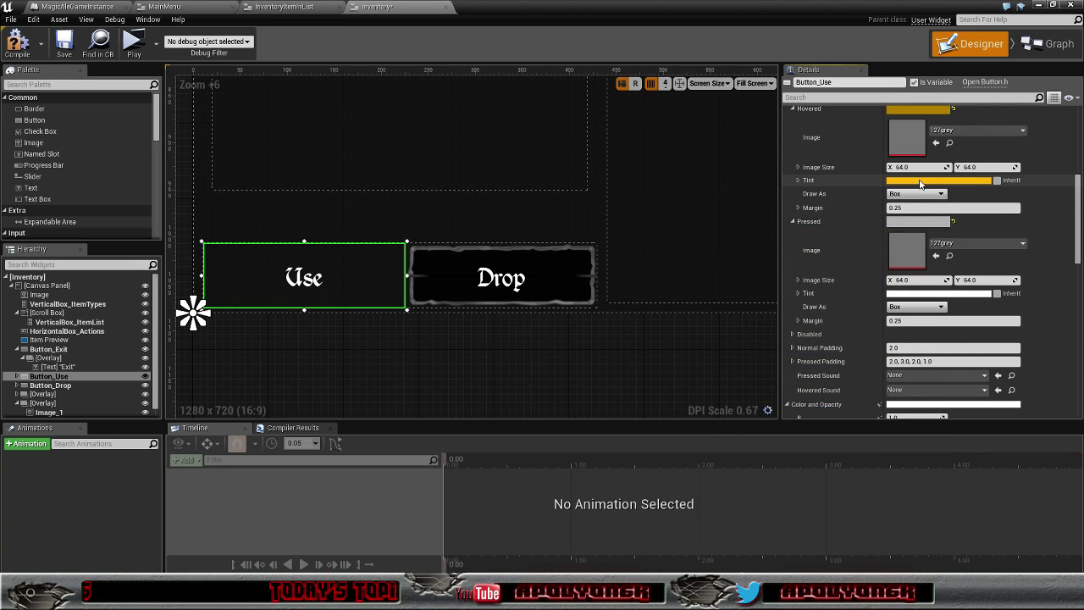
{"action": "right_click", "coordinate": [921, 183]}
{"action": "left_click", "coordinate": [940, 226]}
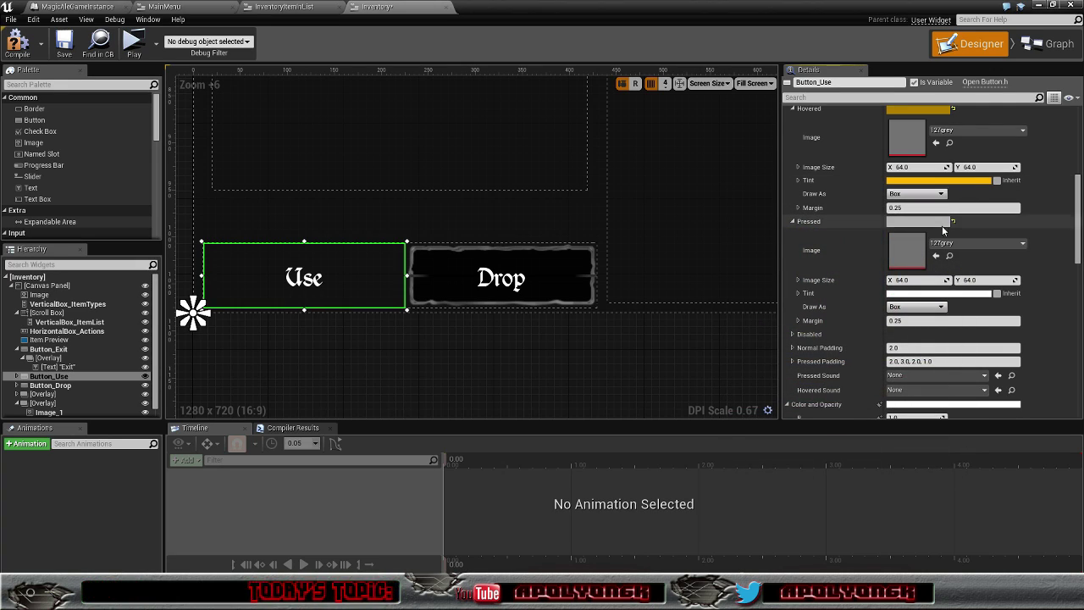
{"action": "right_click", "coordinate": [953, 295]}
{"action": "left_click", "coordinate": [966, 339]}
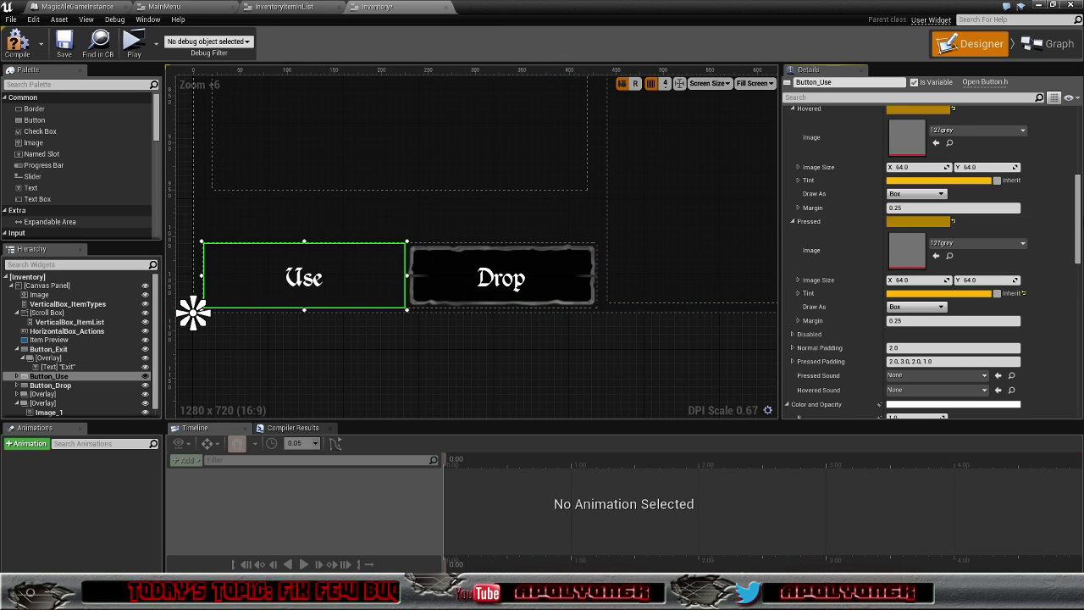
{"action": "left_click_drag", "start_coordinate": [1079, 222], "coordinate": [1079, 177]}
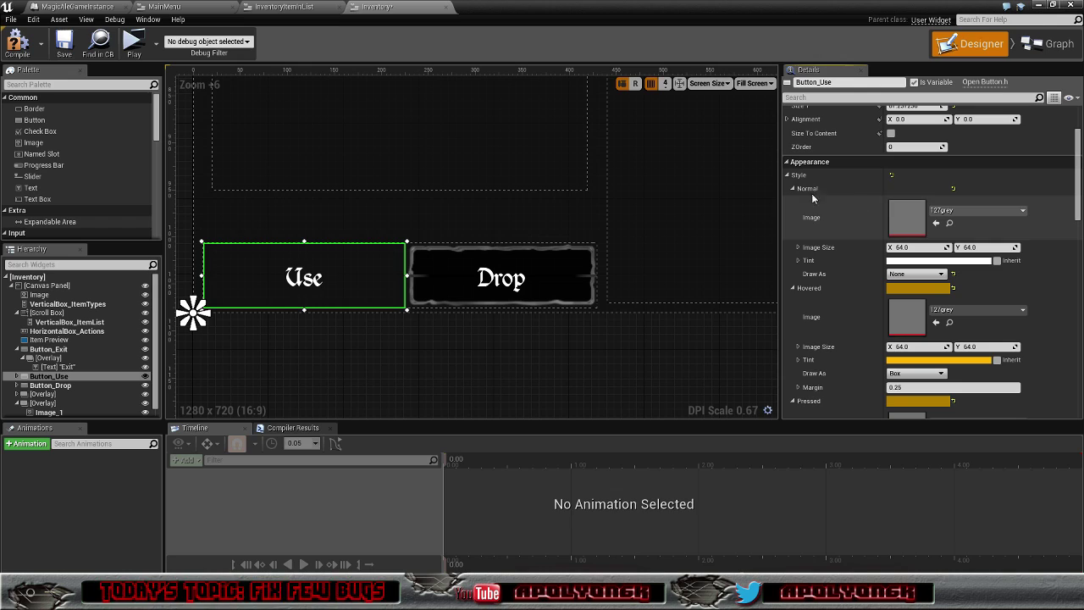
- Copy the Use button's whole Style and paste it onto the Drop button
{"action": "left_click", "coordinate": [787, 175]}
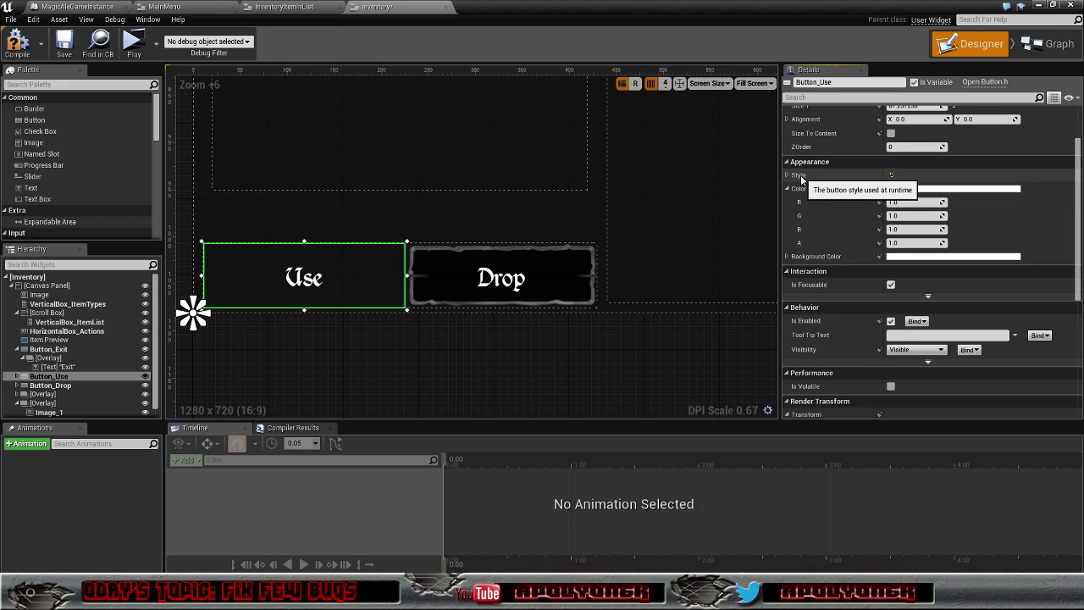
{"action": "right_click", "coordinate": [801, 180]}
{"action": "left_click", "coordinate": [817, 220]}
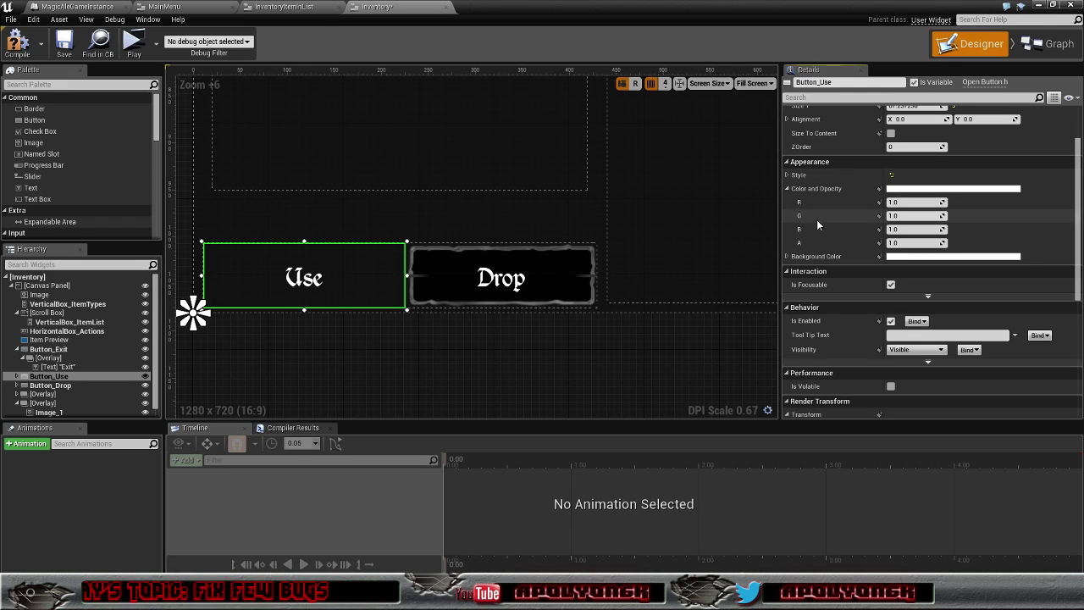
{"action": "left_click", "coordinate": [521, 252]}
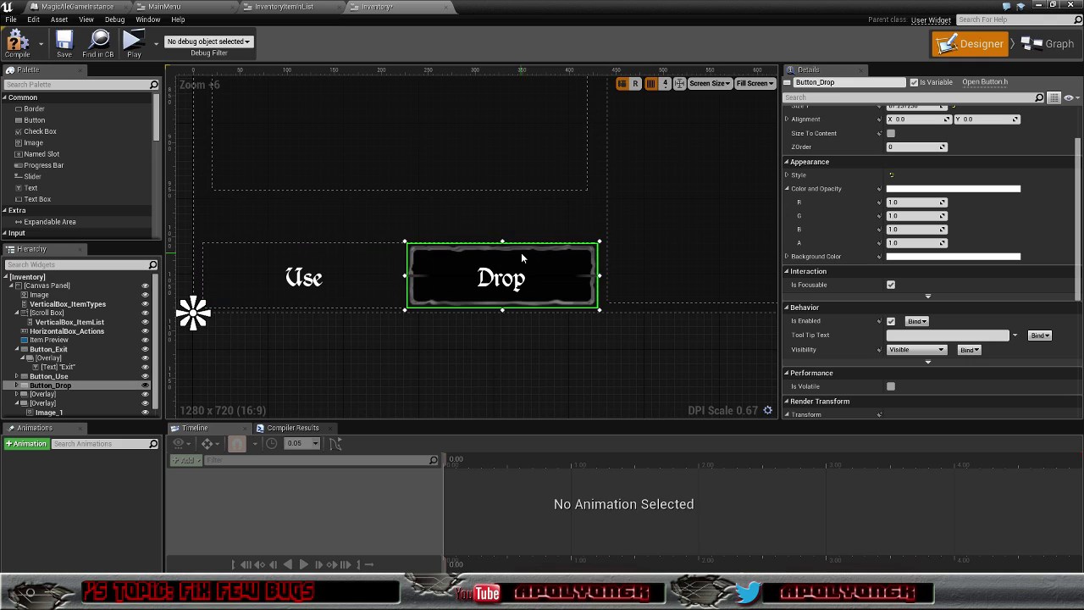
{"action": "right_click", "coordinate": [801, 177]}
{"action": "left_click", "coordinate": [822, 232]}
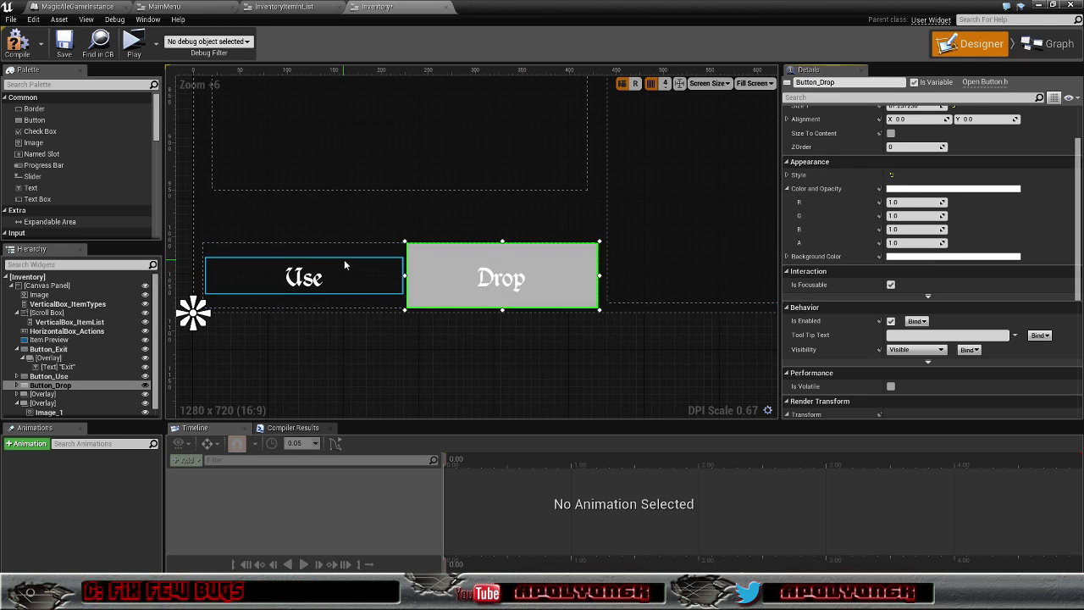
- Paste the same grey button Style onto Button_Exit
{"action": "scroll", "coordinate": [706, 262], "scroll_direction": "down", "scroll_amount": 3}
{"action": "scroll", "coordinate": [706, 264], "scroll_direction": "down", "scroll_amount": 1}
{"action": "scroll", "coordinate": [701, 306], "scroll_direction": "down", "scroll_amount": 3}
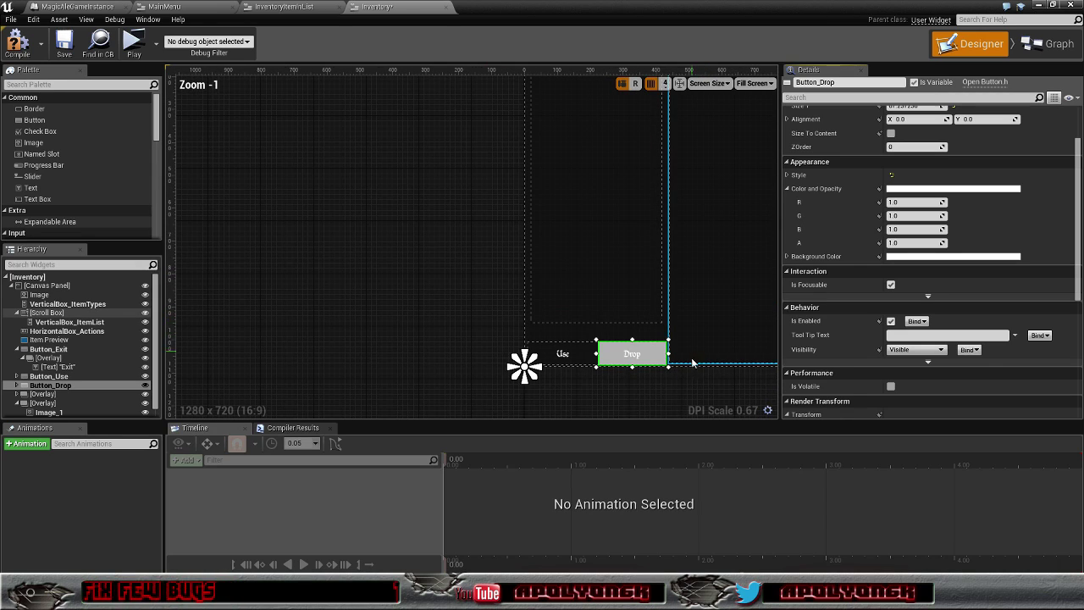
{"action": "right_click_drag", "start_coordinate": [688, 382], "coordinate": [203, 360]}
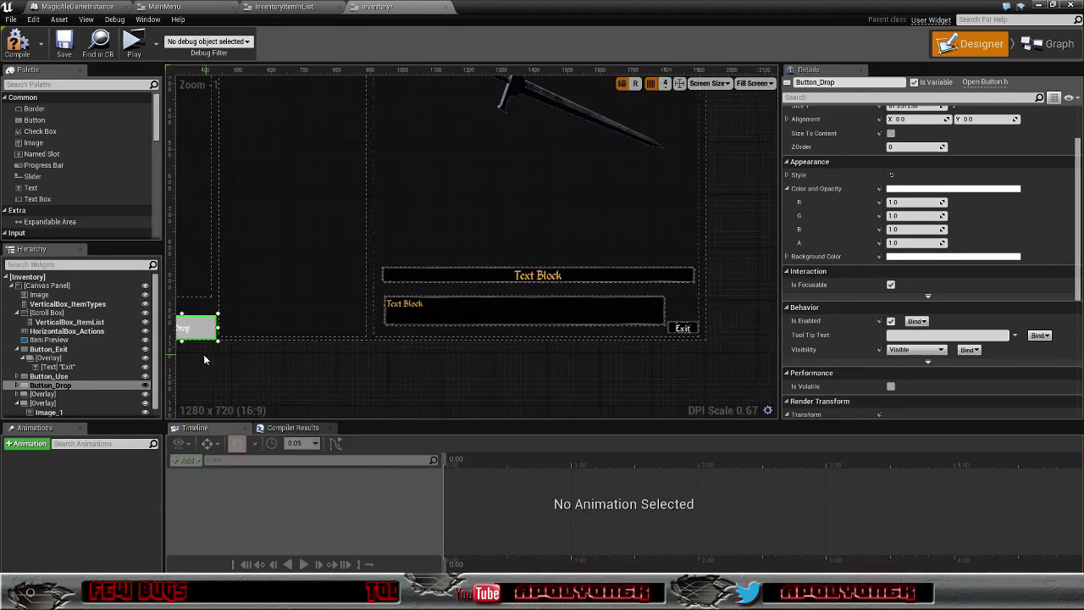
{"action": "scroll", "coordinate": [667, 373], "scroll_direction": "up", "scroll_amount": 3}
{"action": "right_click_drag", "start_coordinate": [715, 358], "coordinate": [530, 245]}
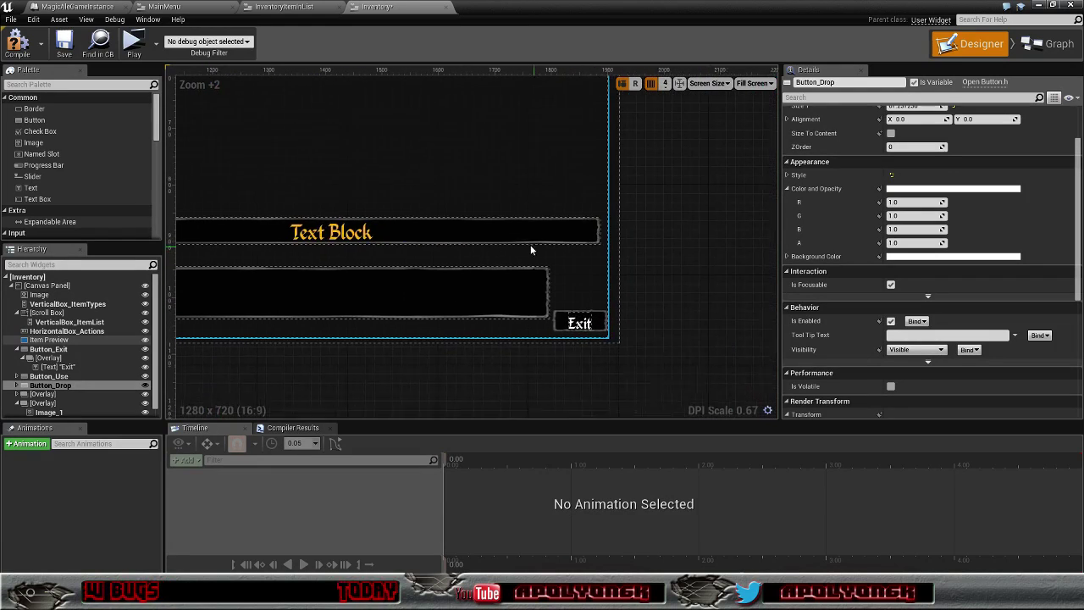
{"action": "scroll", "coordinate": [645, 352], "scroll_direction": "up", "scroll_amount": 2}
{"action": "scroll", "coordinate": [645, 352], "scroll_direction": "up", "scroll_amount": 2}
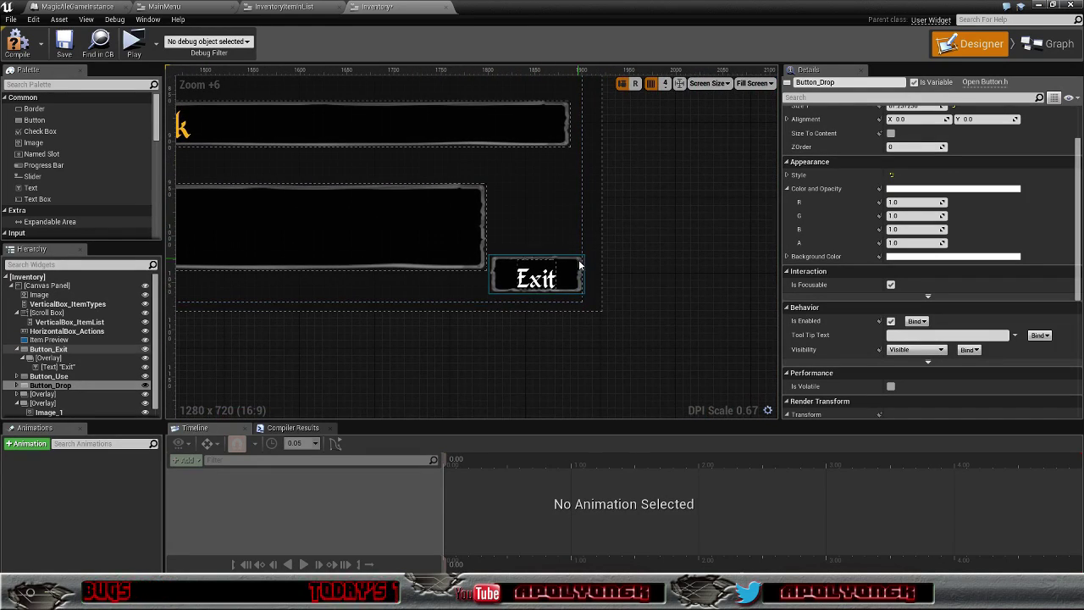
{"action": "left_click", "coordinate": [570, 265]}
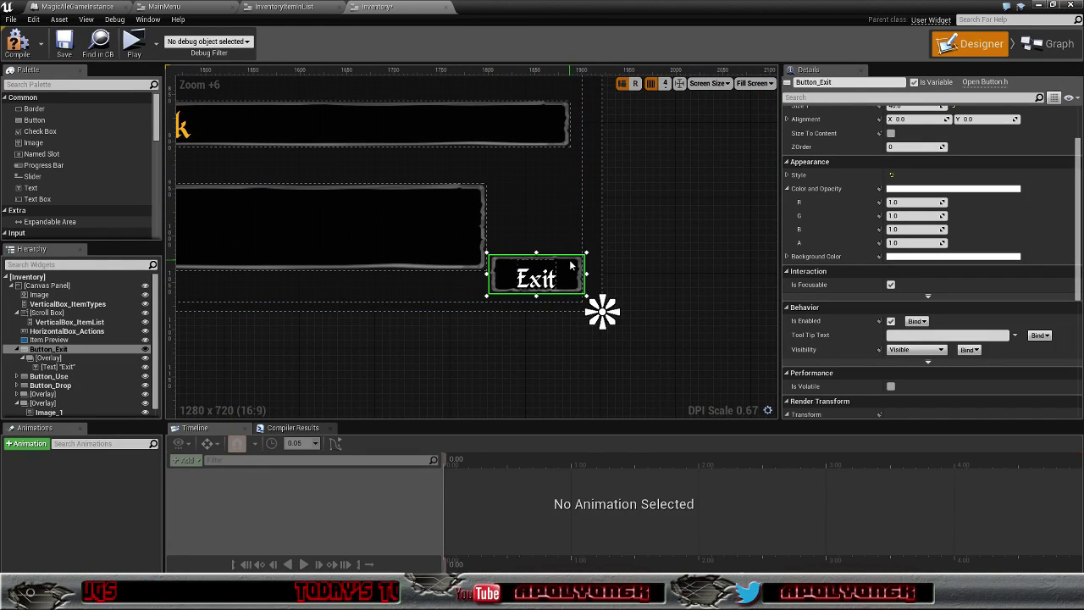
{"action": "right_click", "coordinate": [806, 177]}
{"action": "left_click", "coordinate": [838, 232]}
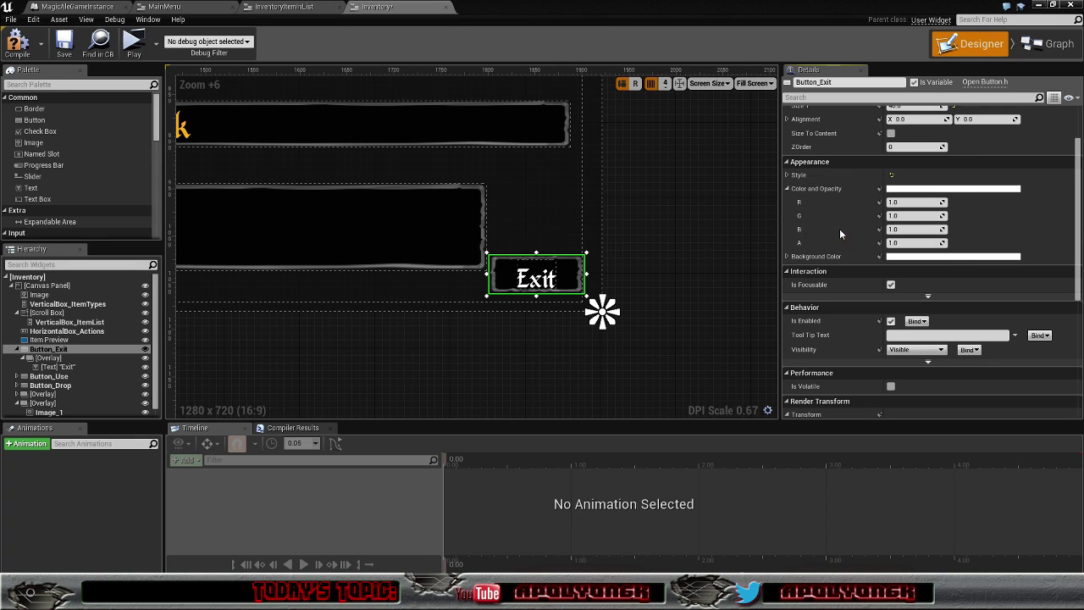
- Compile the Inventory widget with the new button styles
{"action": "scroll", "coordinate": [674, 213], "scroll_direction": "down", "scroll_amount": 3}
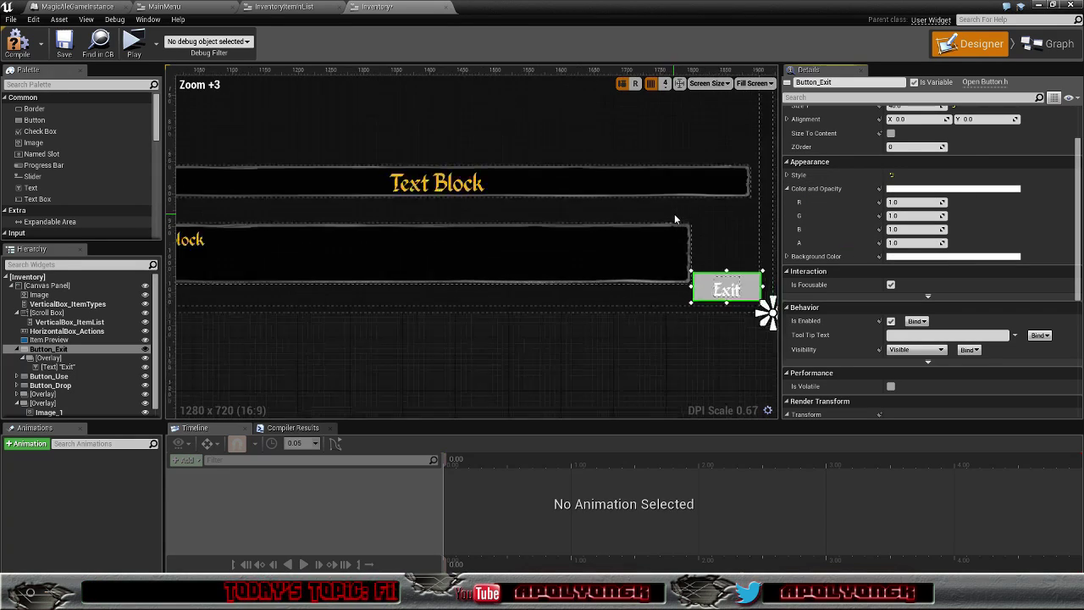
{"action": "scroll", "coordinate": [671, 218], "scroll_direction": "down", "scroll_amount": 2}
{"action": "scroll", "coordinate": [645, 247], "scroll_direction": "down", "scroll_amount": 4}
{"action": "scroll", "coordinate": [481, 322], "scroll_direction": "down", "scroll_amount": 1}
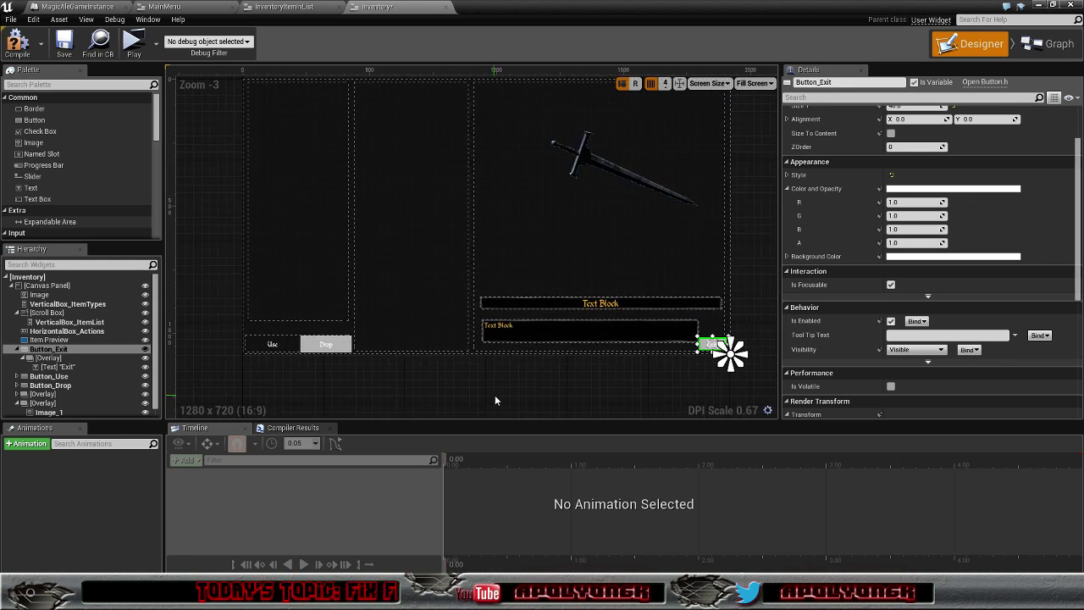
{"action": "scroll", "coordinate": [478, 360], "scroll_direction": "down", "scroll_amount": 1}
{"action": "scroll", "coordinate": [479, 362], "scroll_direction": "up", "scroll_amount": 2}
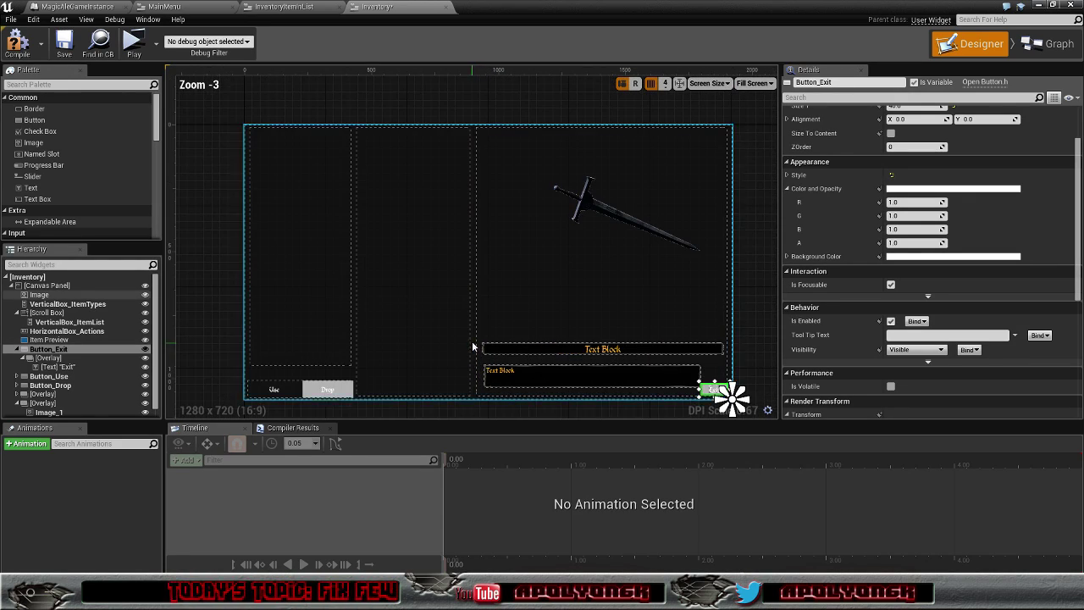
{"action": "mouse_move", "coordinate": [474, 346]}
{"action": "right_mouse_down"}
{"action": "mouse_move", "coordinate": [410, 242]}
{"action": "mouse_move", "coordinate": [430, 289]}
{"action": "right_mouse_up"}
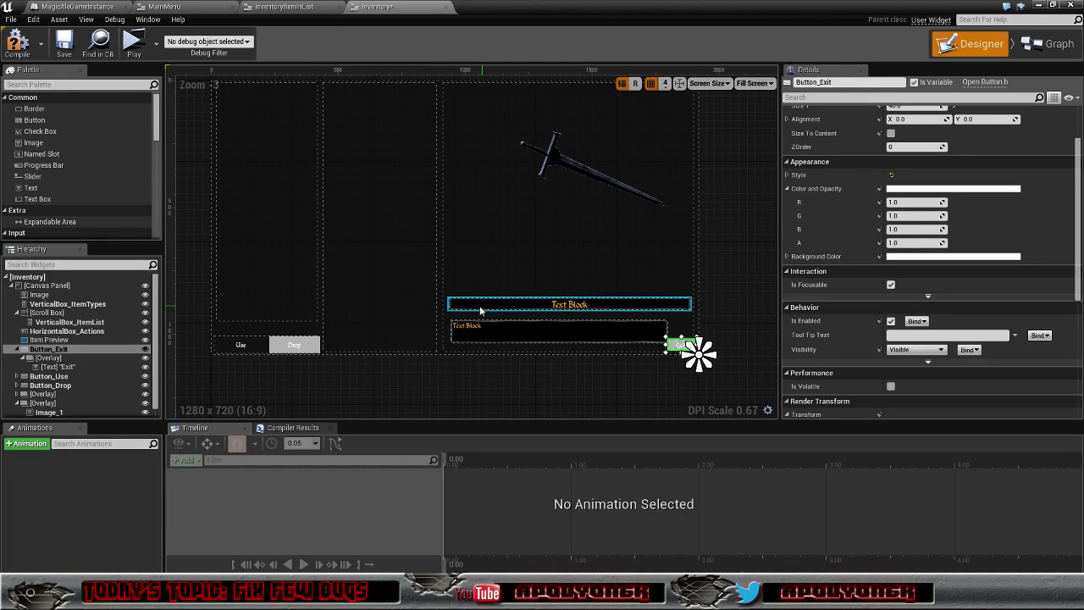
{"action": "left_click", "coordinate": [24, 38]}
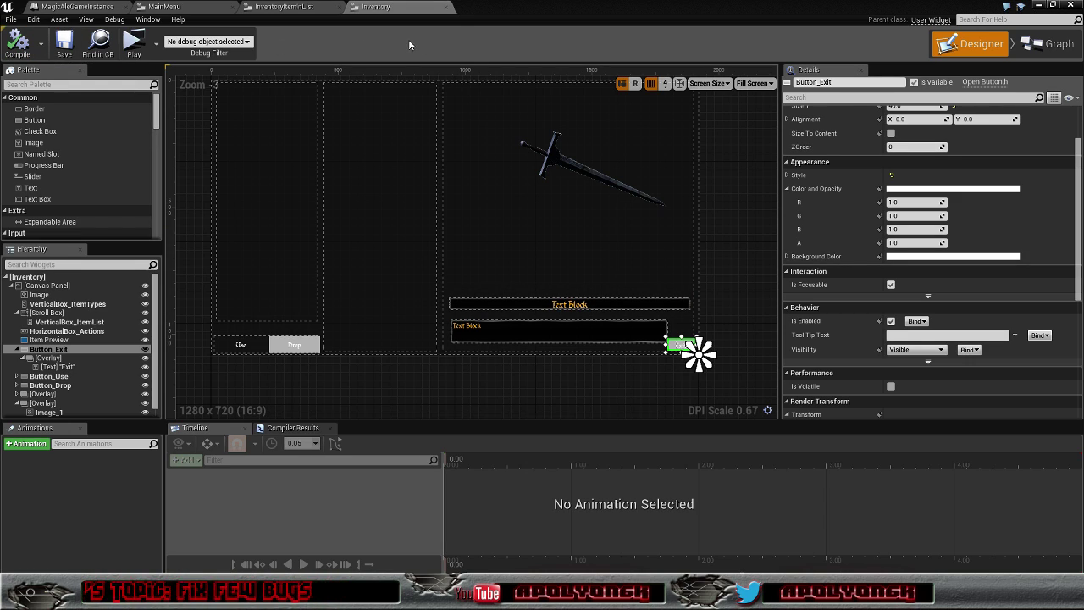
- Start a play test from the level editor and open the in-game inventory with I
{"action": "left_click", "coordinate": [1039, 6]}
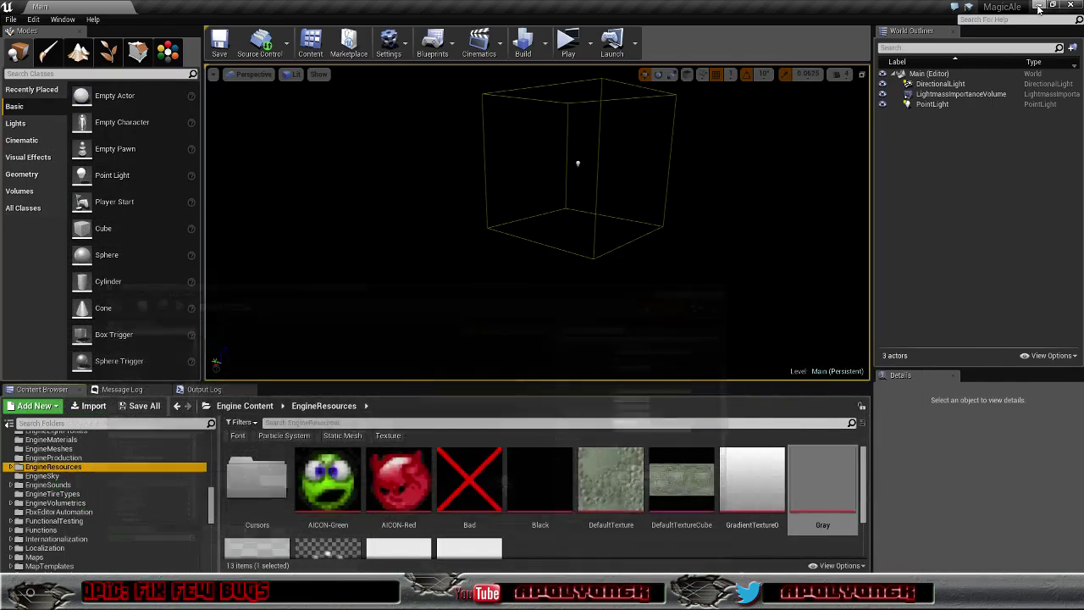
{"action": "left_click", "coordinate": [567, 47]}
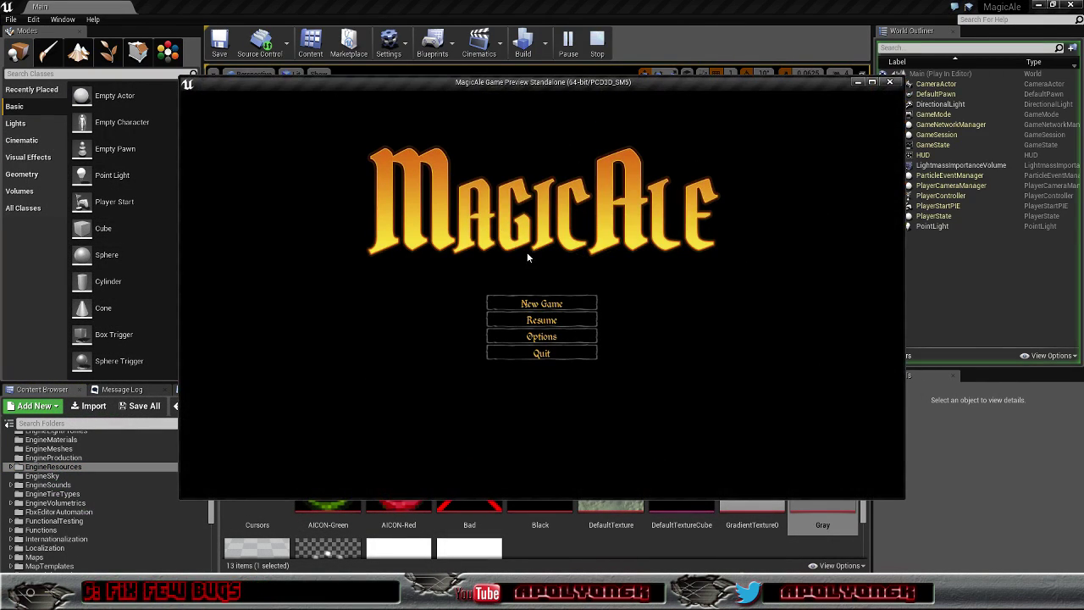
{"action": "left_click", "coordinate": [546, 322]}
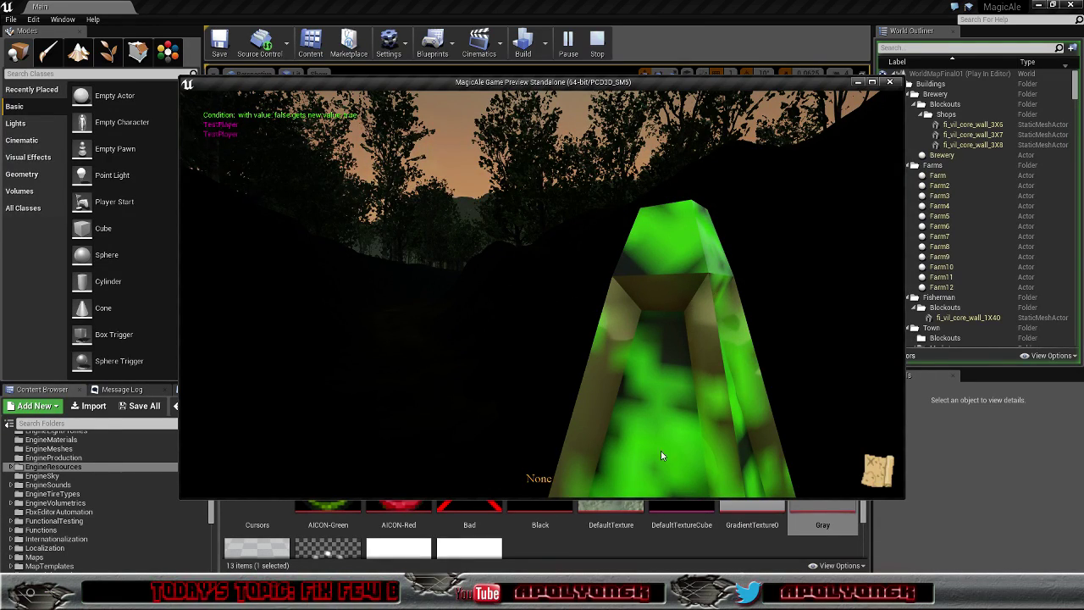
{"action": "key", "text": "i"}
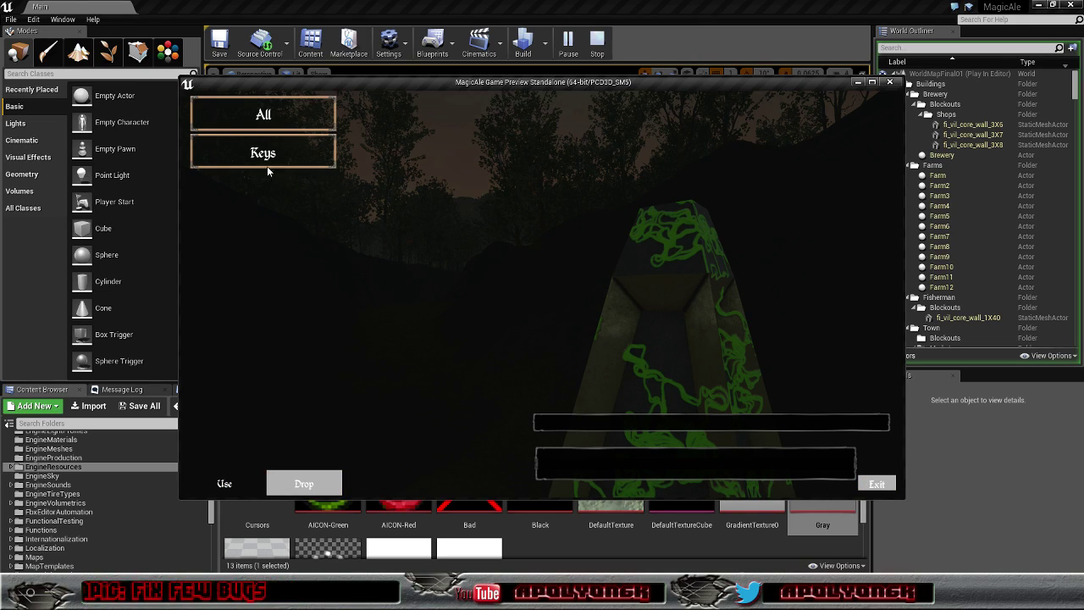
- Select the Teleport Crystal from all items, then stop the preview and return to the widget
{"action": "left_click", "coordinate": [273, 115]}
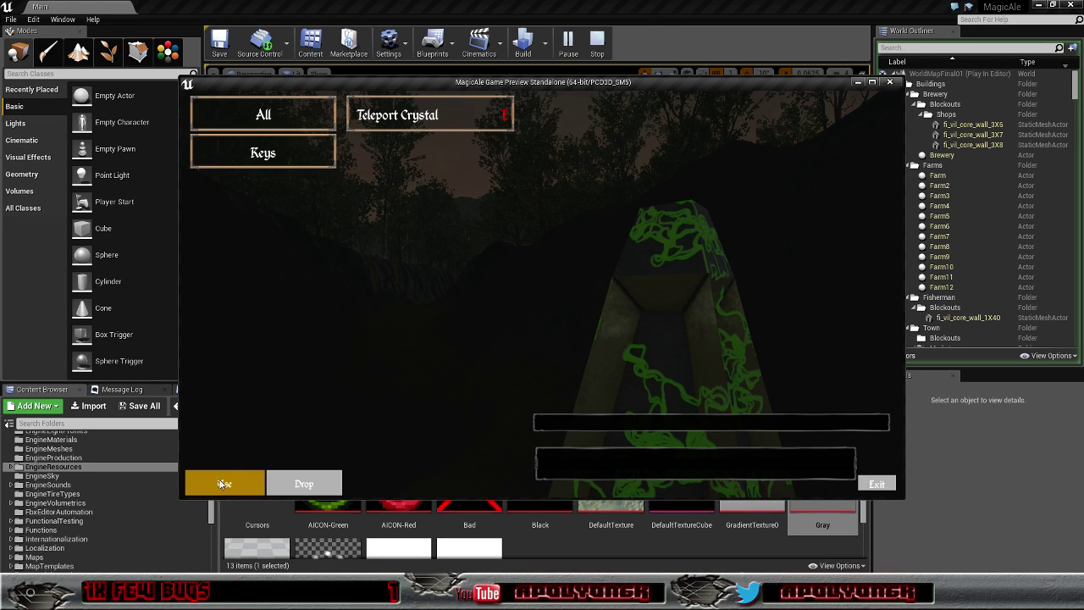
{"action": "left_click", "coordinate": [407, 114]}
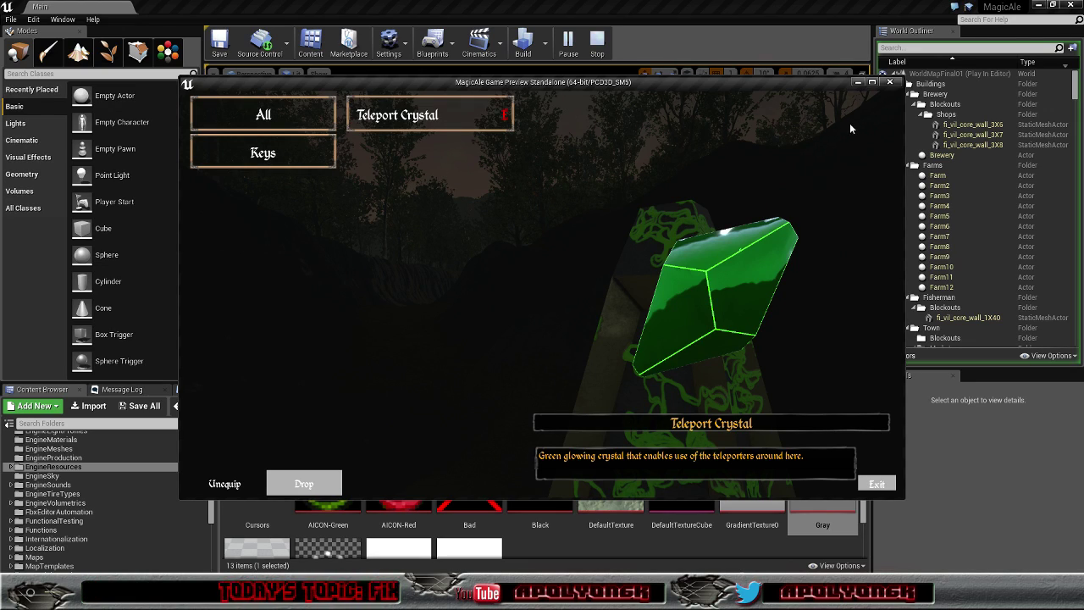
{"action": "left_click", "coordinate": [890, 83]}
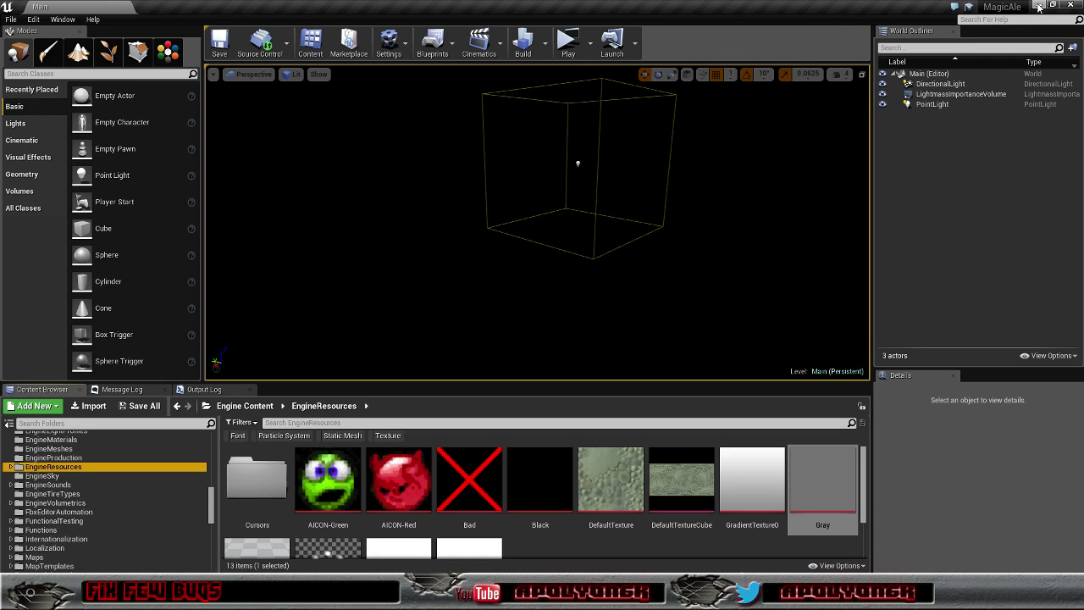
{"action": "left_click", "coordinate": [1039, 7]}
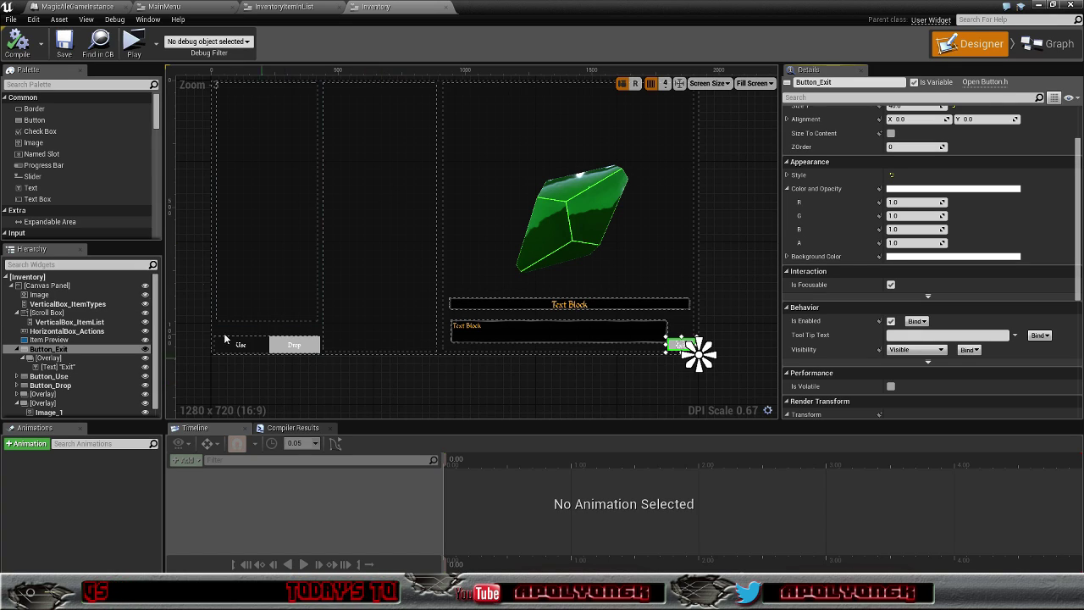
- Give VerticalBox_ItemTypes an Offset Bottom of 90 and recompile the Inventory widget
{"action": "left_click", "coordinate": [290, 265]}
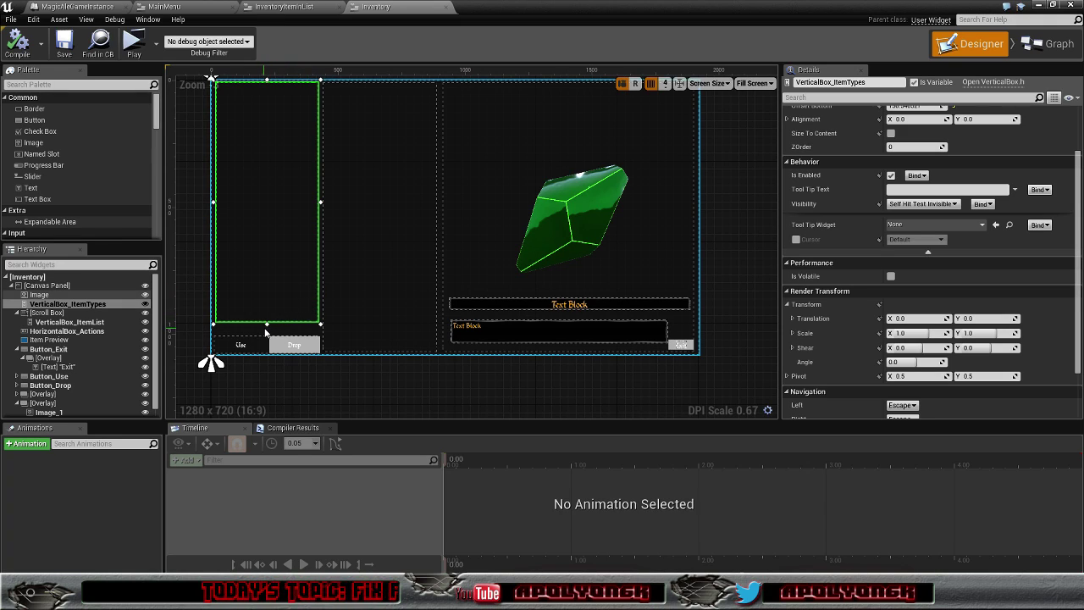
{"action": "left_click_drag", "start_coordinate": [267, 324], "coordinate": [268, 333]}
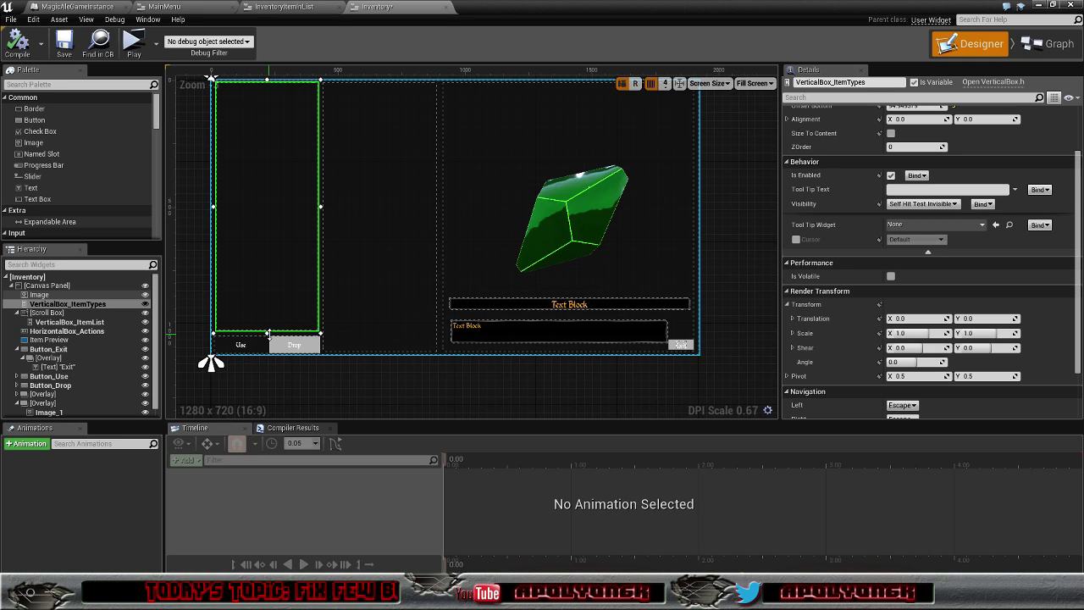
{"action": "scroll", "coordinate": [940, 218], "scroll_direction": "up", "scroll_amount": 3}
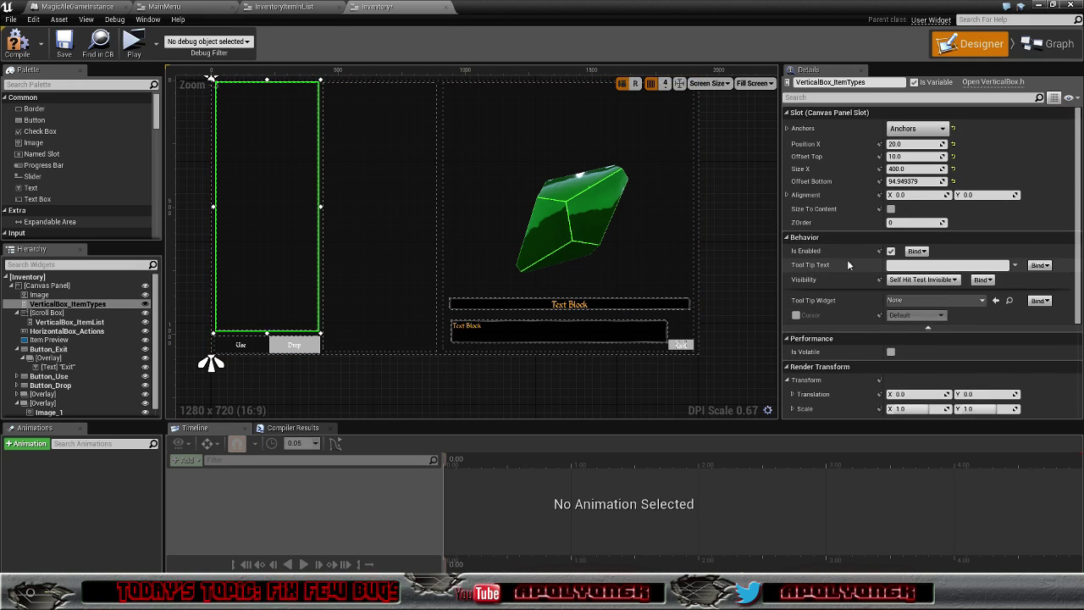
{"action": "left_click", "coordinate": [923, 182]}
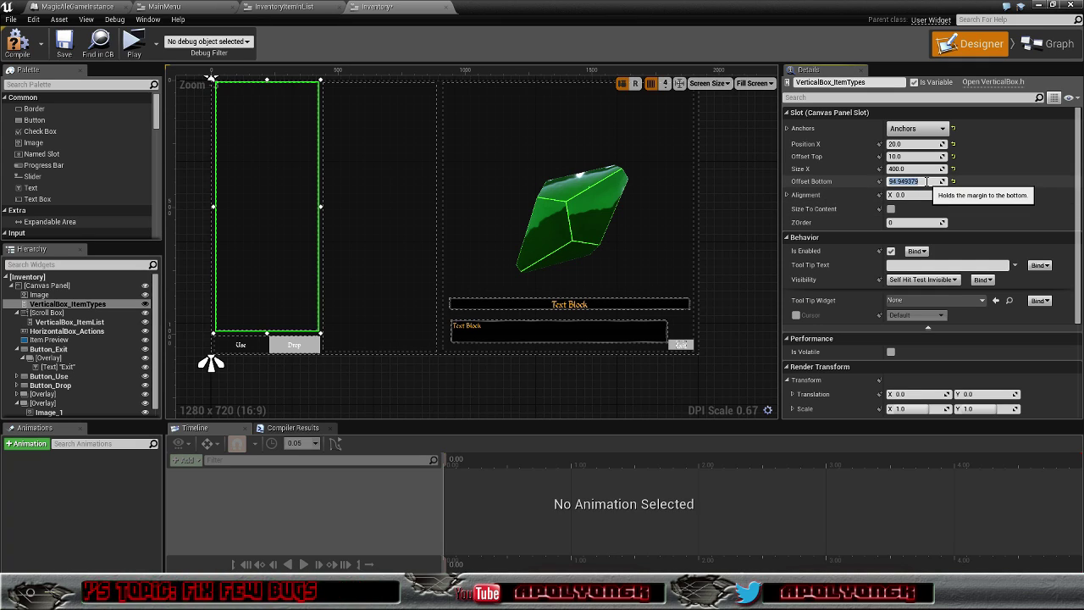
{"action": "type", "text": "90"}
{"action": "key", "text": "Return"}
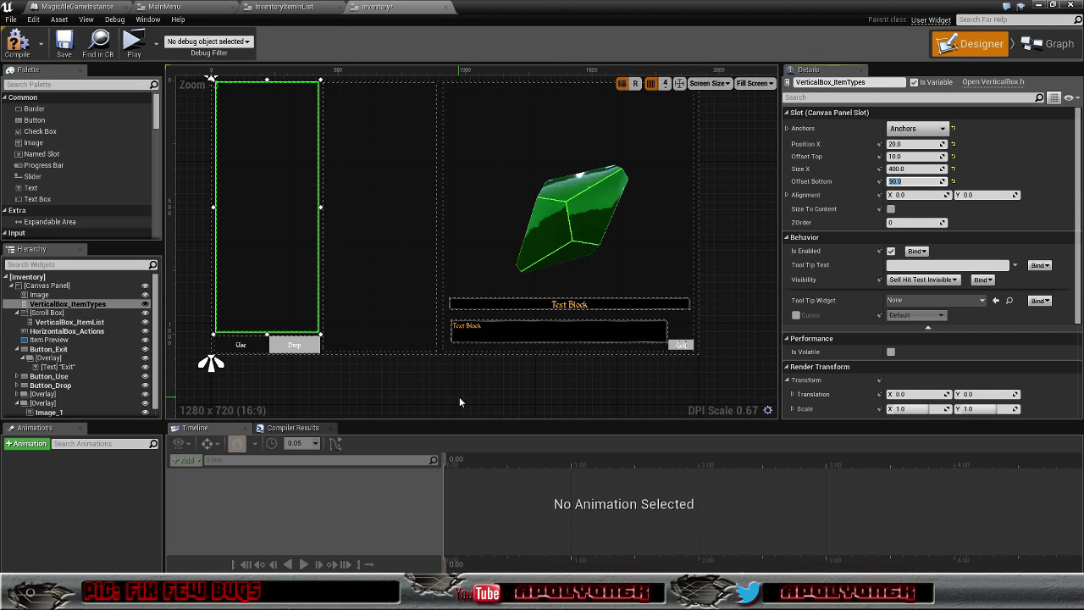
{"action": "left_click", "coordinate": [31, 44]}
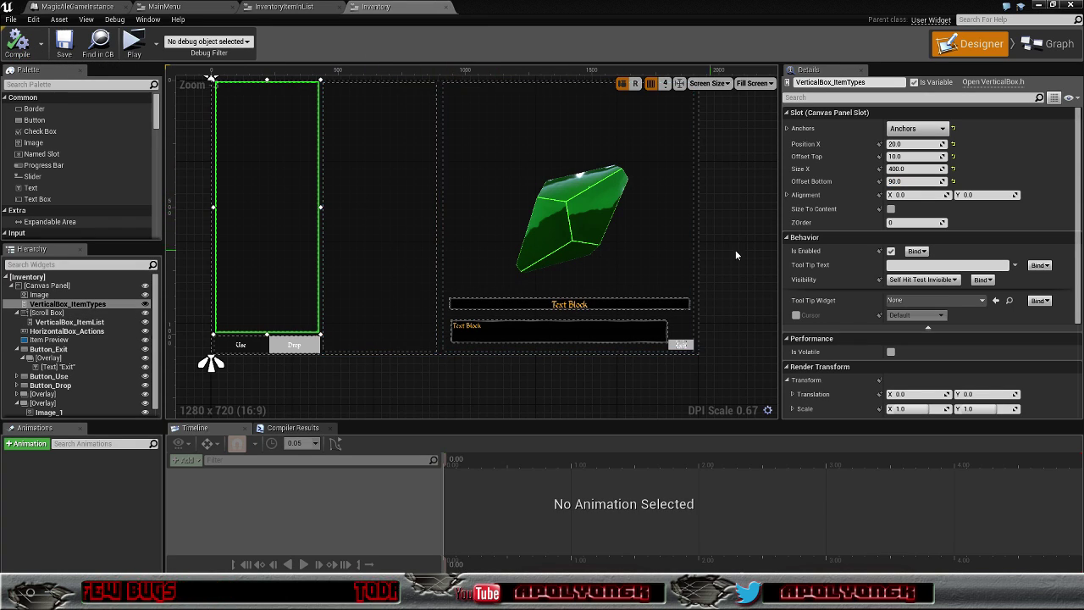
{"action": "scroll", "coordinate": [735, 245], "scroll_direction": "up", "scroll_amount": 1}
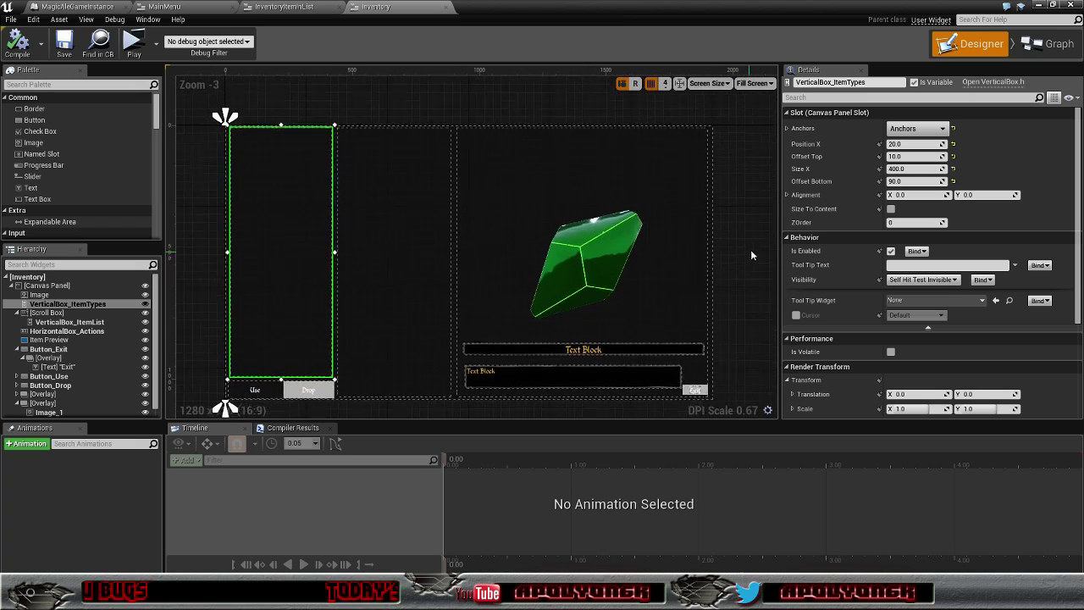
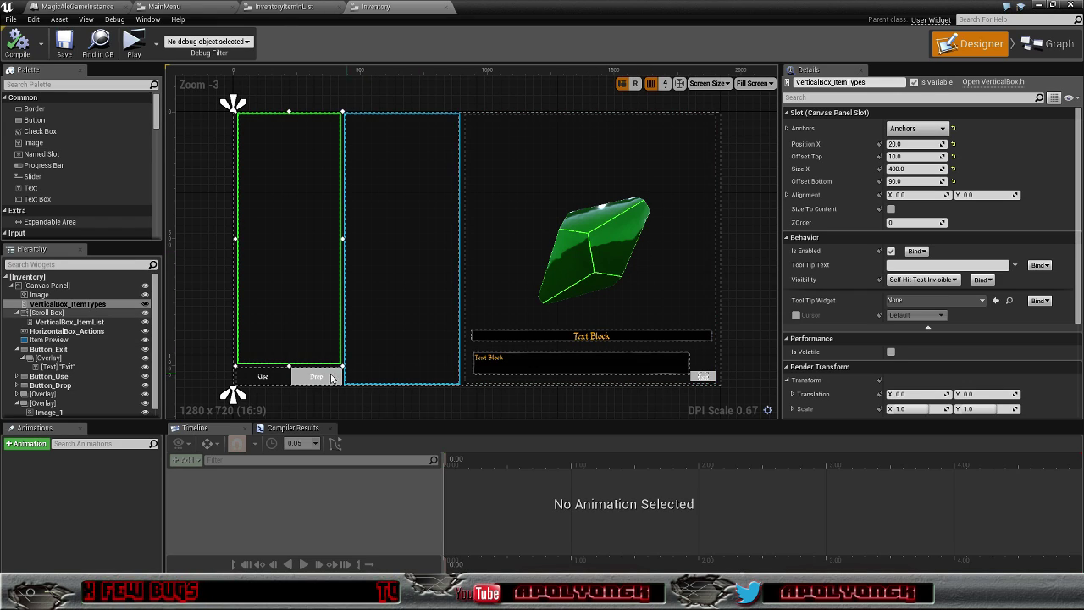
- Paste the Drop button's style onto Button_Use to give it gold Hovered and Pressed states
{"action": "left_click", "coordinate": [282, 376]}
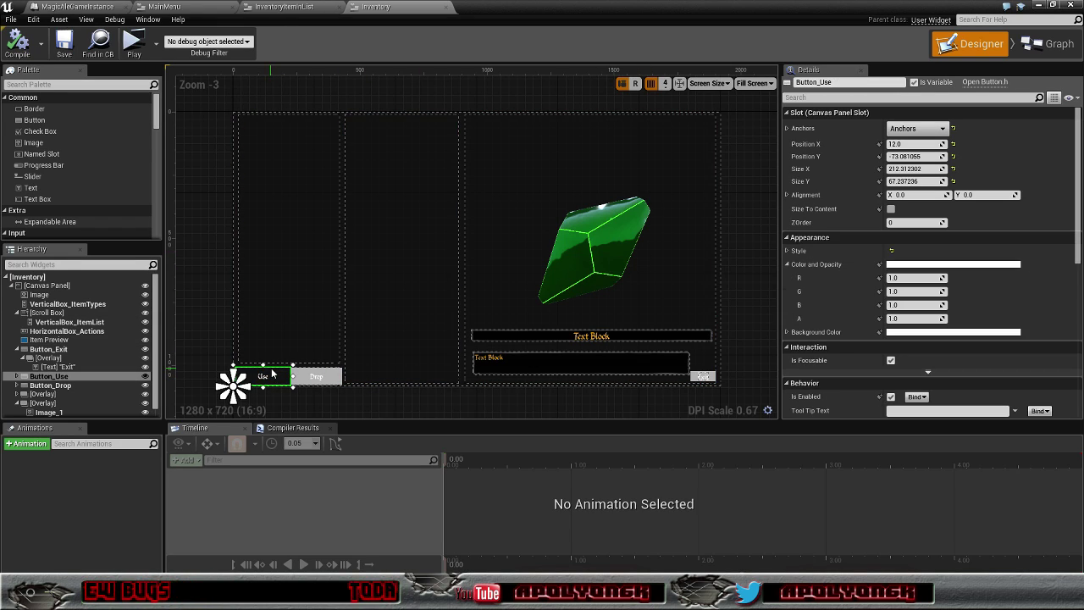
{"action": "right_click", "coordinate": [813, 253]}
{"action": "left_click", "coordinate": [838, 298]}
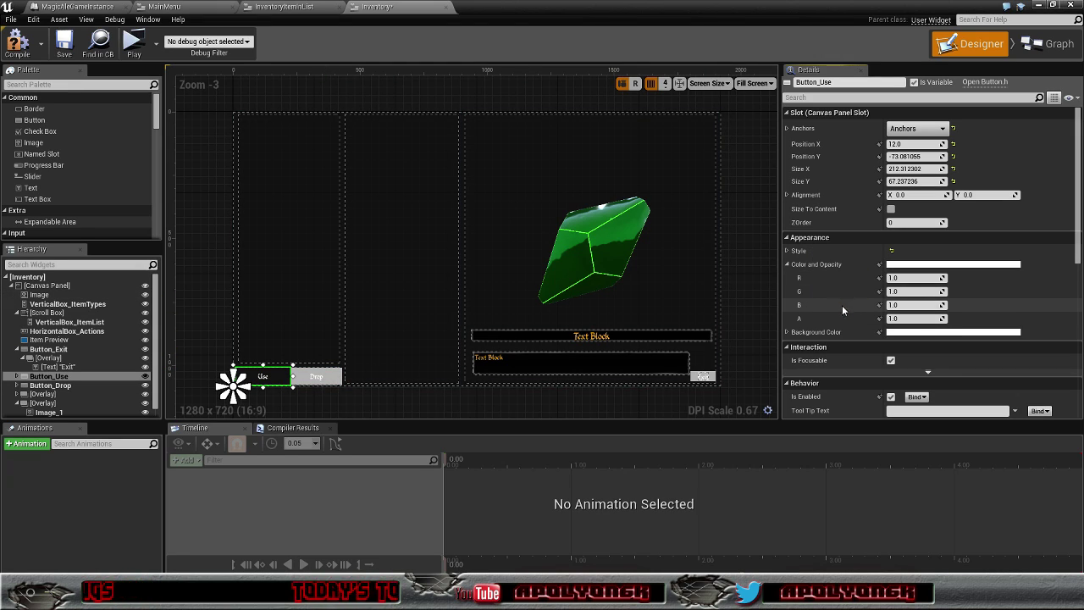
- Expand Button_Use's Style > Normal settings and compare them with the Drop button's
{"action": "left_click", "coordinate": [787, 251]}
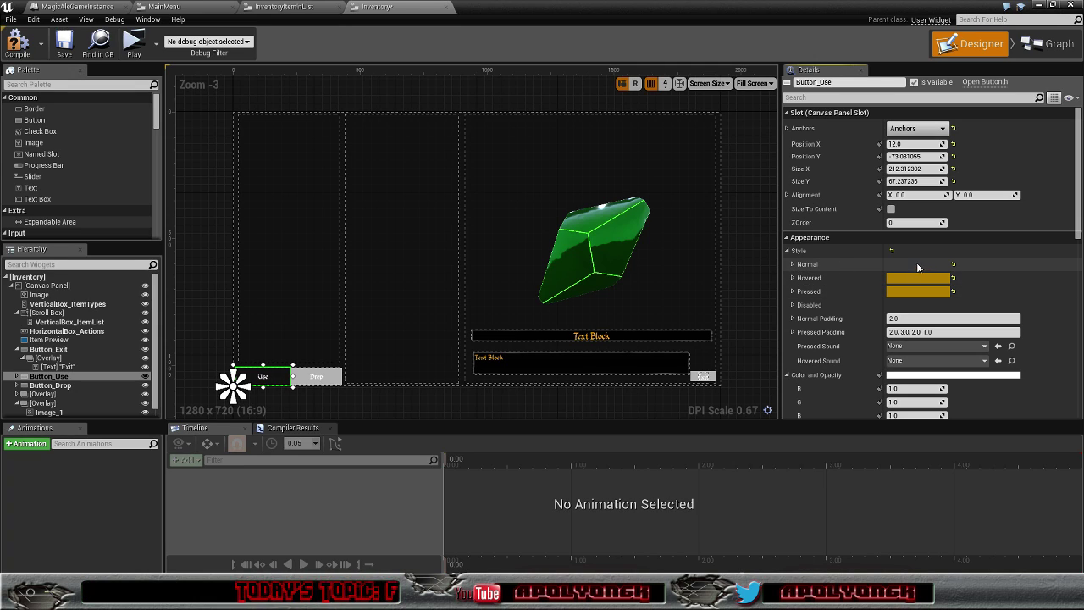
{"action": "left_click", "coordinate": [806, 265]}
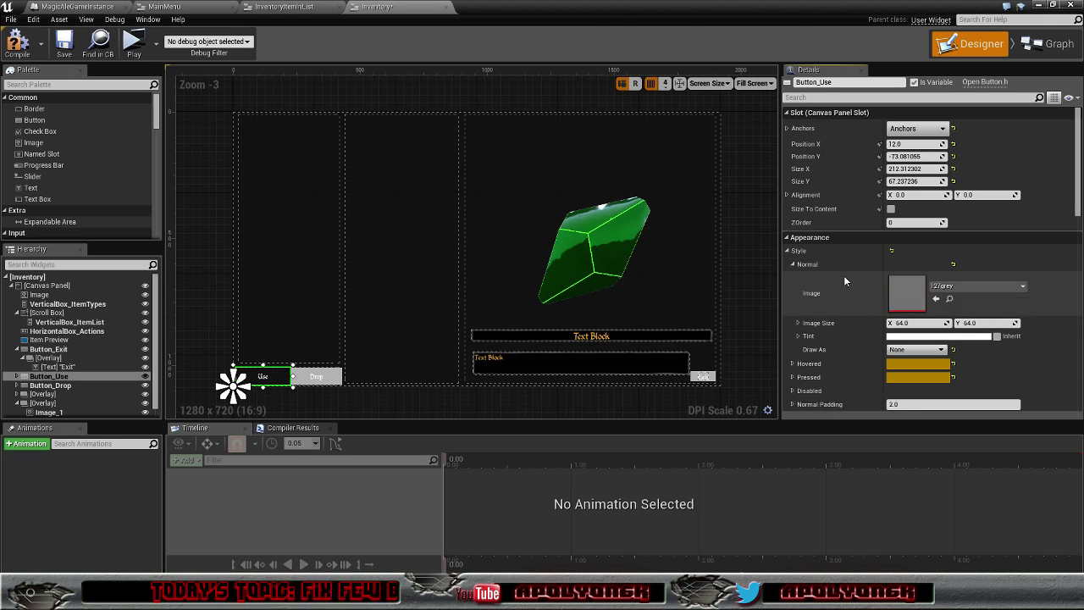
{"action": "left_click", "coordinate": [793, 264]}
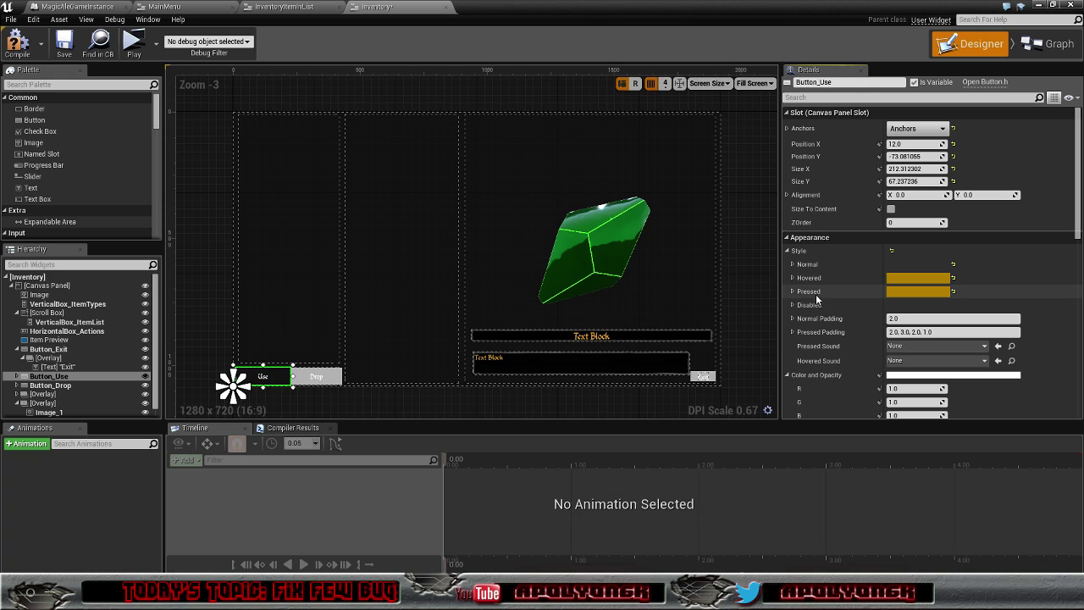
{"action": "left_click", "coordinate": [332, 373]}
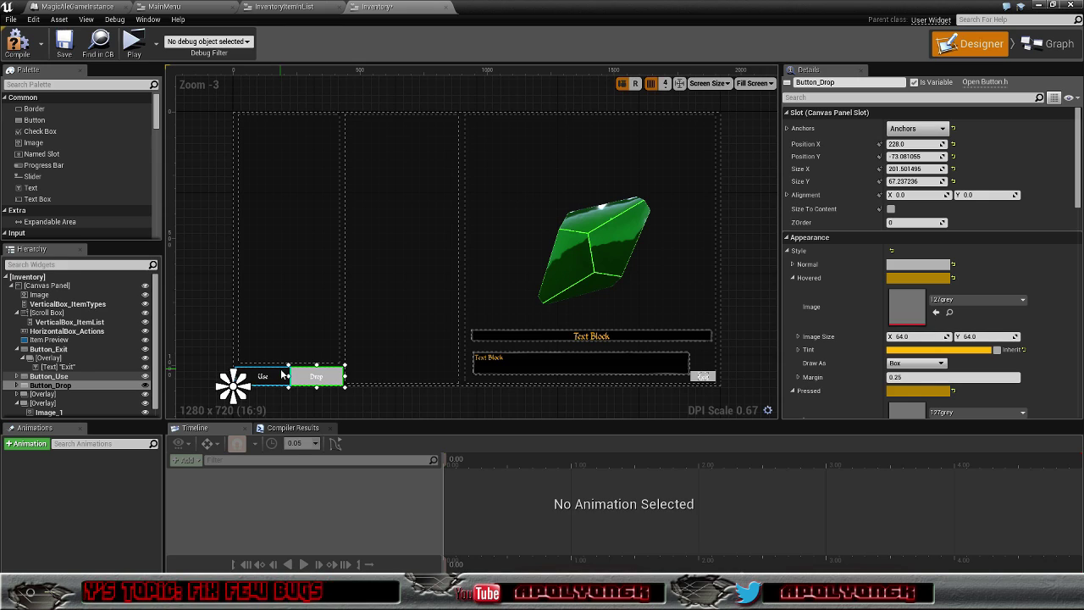
{"action": "left_click", "coordinate": [282, 373]}
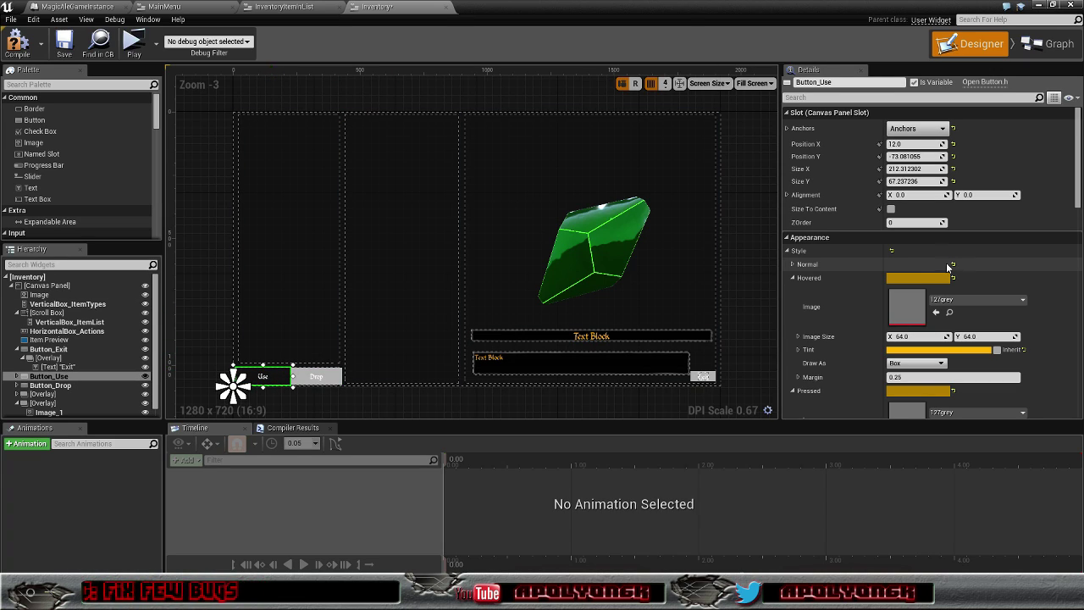
{"action": "left_click", "coordinate": [792, 264]}
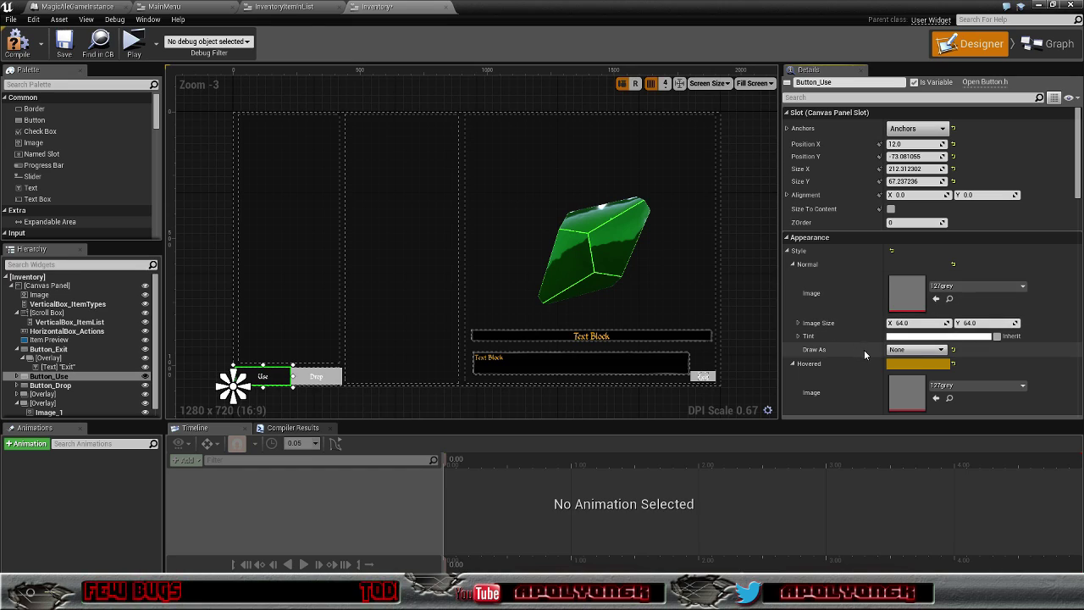
- Set Button_Use's Normal Draw As to Box and collapse the Normal, Hovered and Pressed sections
{"action": "left_click", "coordinate": [915, 350]}
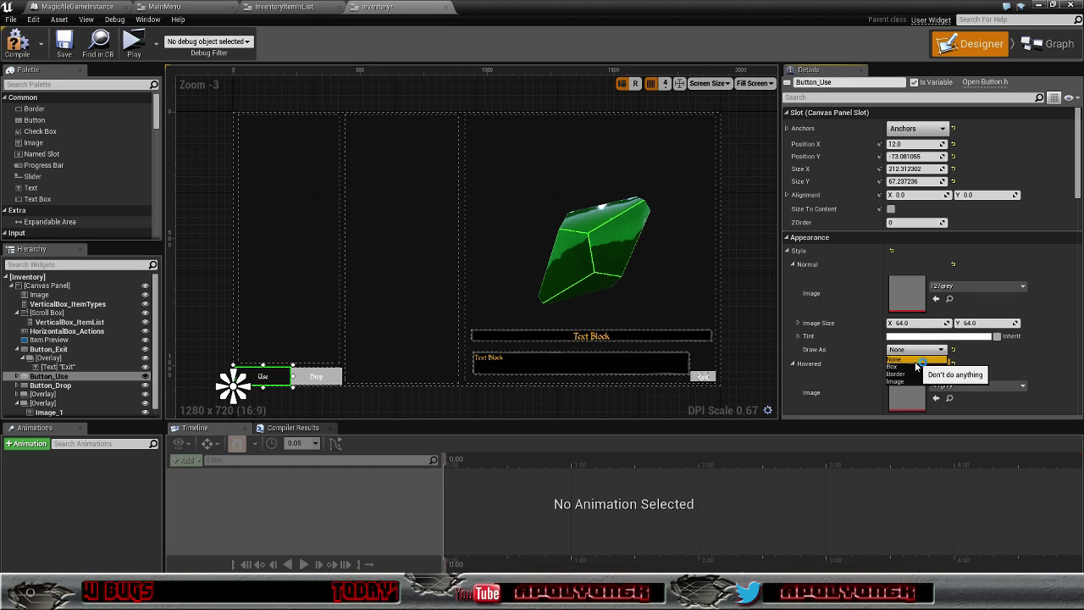
{"action": "left_click", "coordinate": [914, 366]}
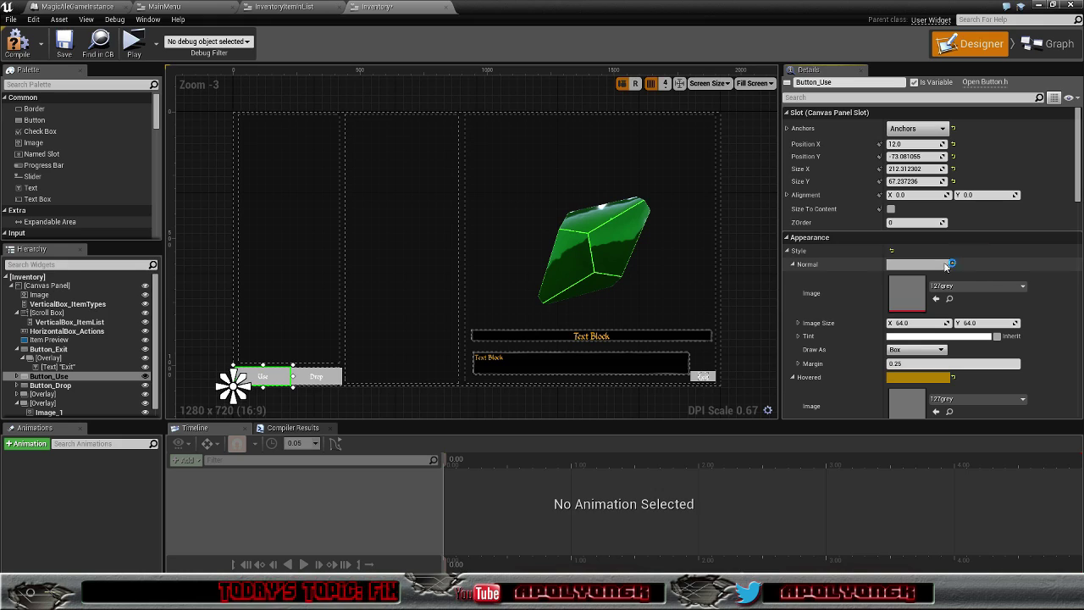
{"action": "left_click", "coordinate": [794, 264]}
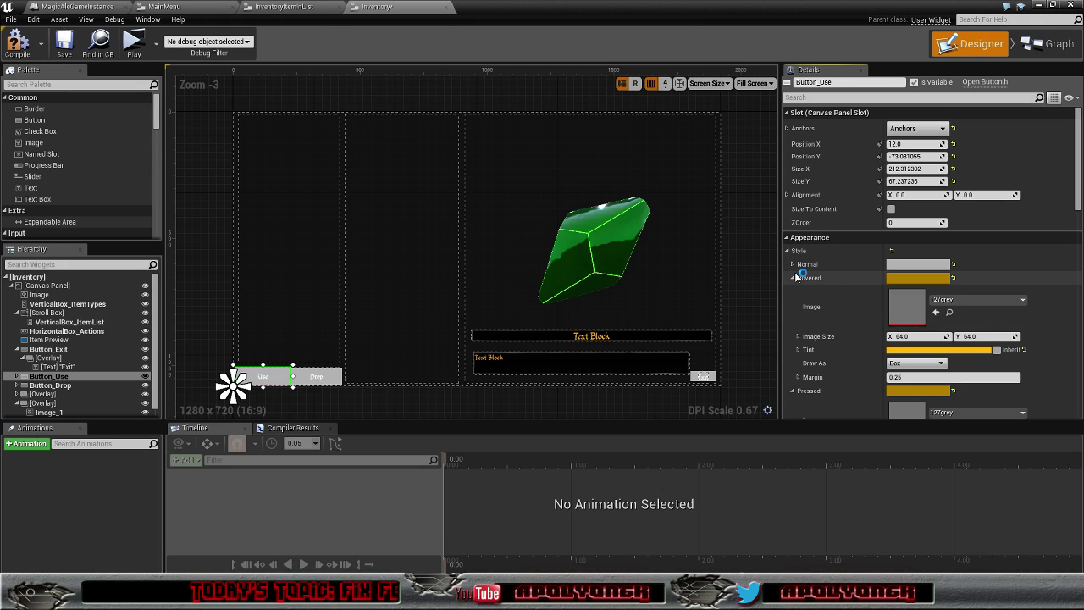
{"action": "left_click", "coordinate": [793, 278]}
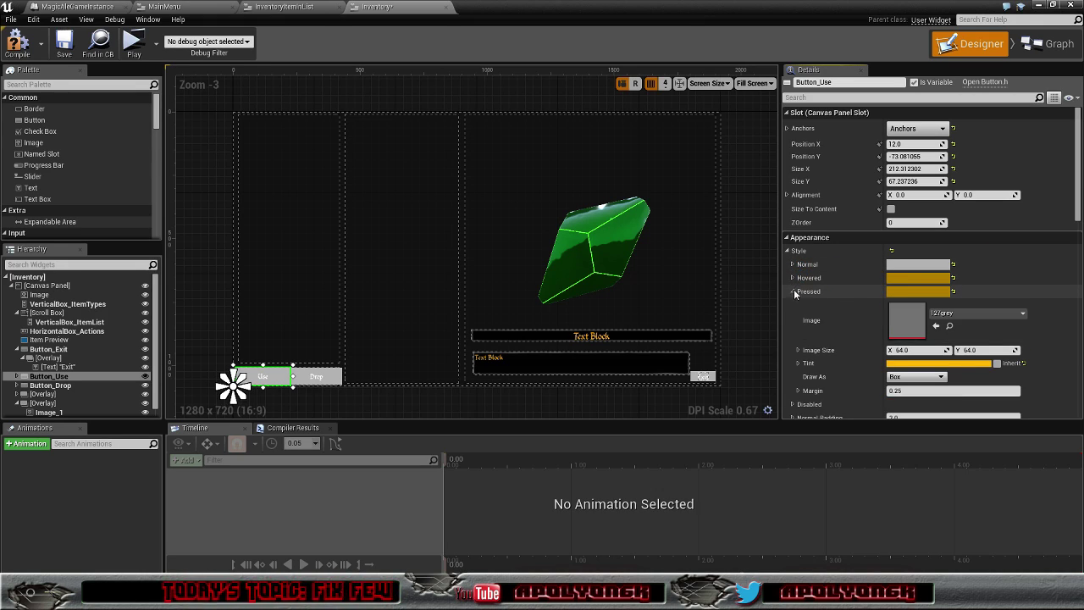
{"action": "left_click", "coordinate": [794, 292]}
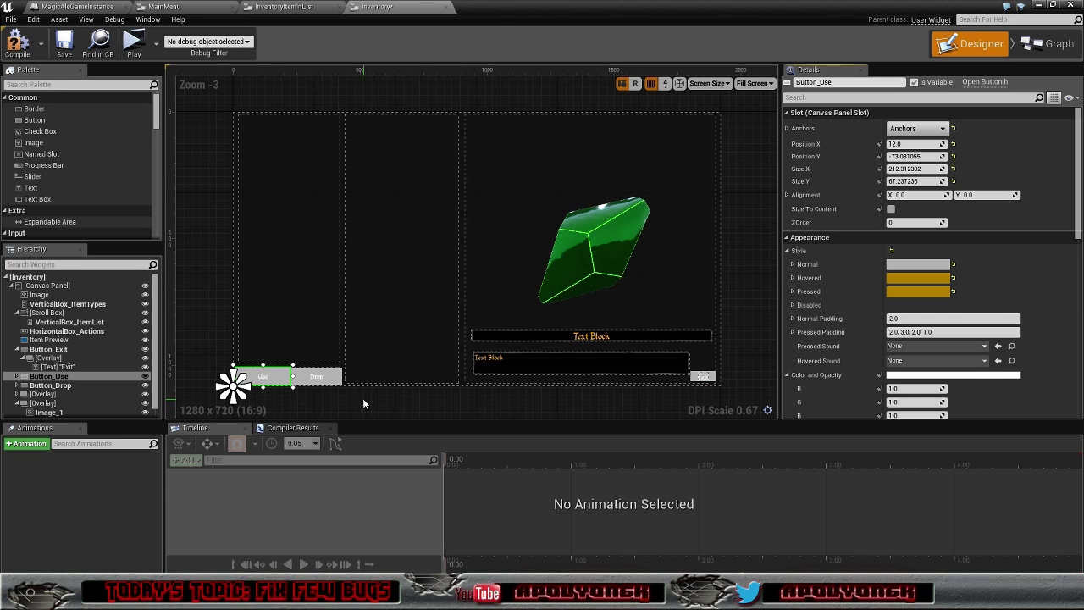
- Zoom and pan the designer canvas to frame the Use and Drop buttons
{"action": "scroll", "coordinate": [362, 399], "scroll_direction": "up", "scroll_amount": 3}
{"action": "mouse_move", "coordinate": [336, 376]}
{"action": "right_mouse_down"}
{"action": "mouse_move", "coordinate": [456, 159]}
{"action": "mouse_move", "coordinate": [358, 331]}
{"action": "right_mouse_up"}
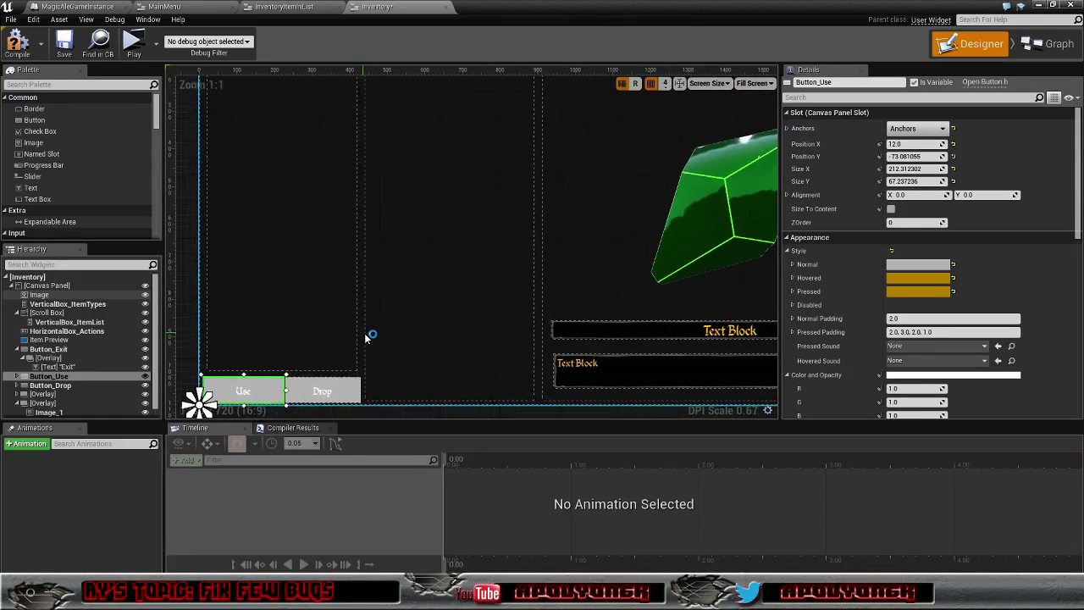
{"action": "scroll", "coordinate": [358, 332], "scroll_direction": "down", "scroll_amount": 3}
{"action": "scroll", "coordinate": [350, 311], "scroll_direction": "down", "scroll_amount": 3}
{"action": "scroll", "coordinate": [328, 293], "scroll_direction": "up", "scroll_amount": 2}
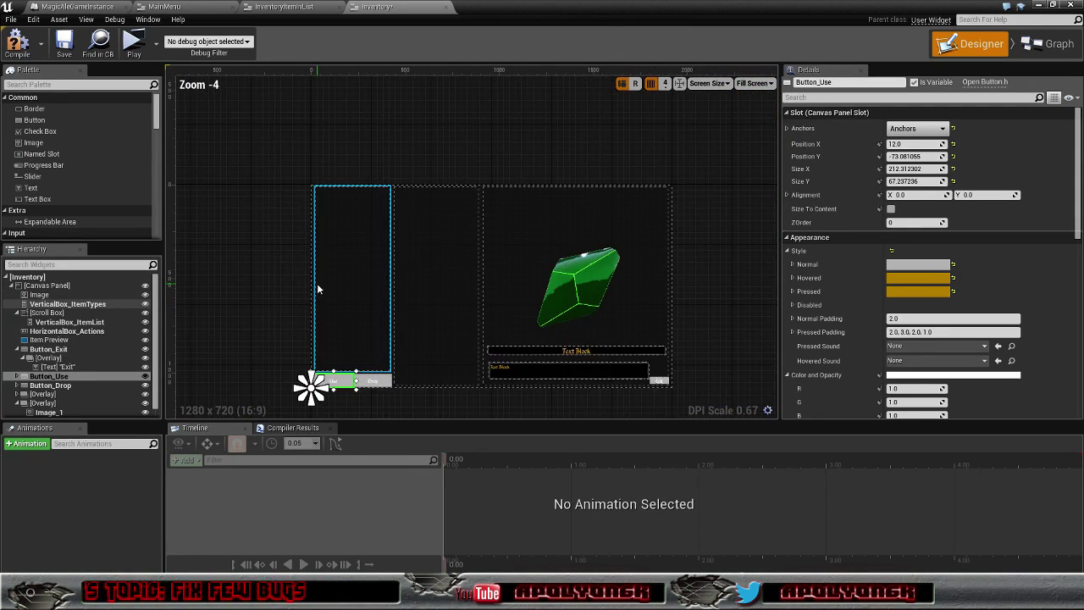
{"action": "right_click_drag", "start_coordinate": [284, 277], "coordinate": [235, 239]}
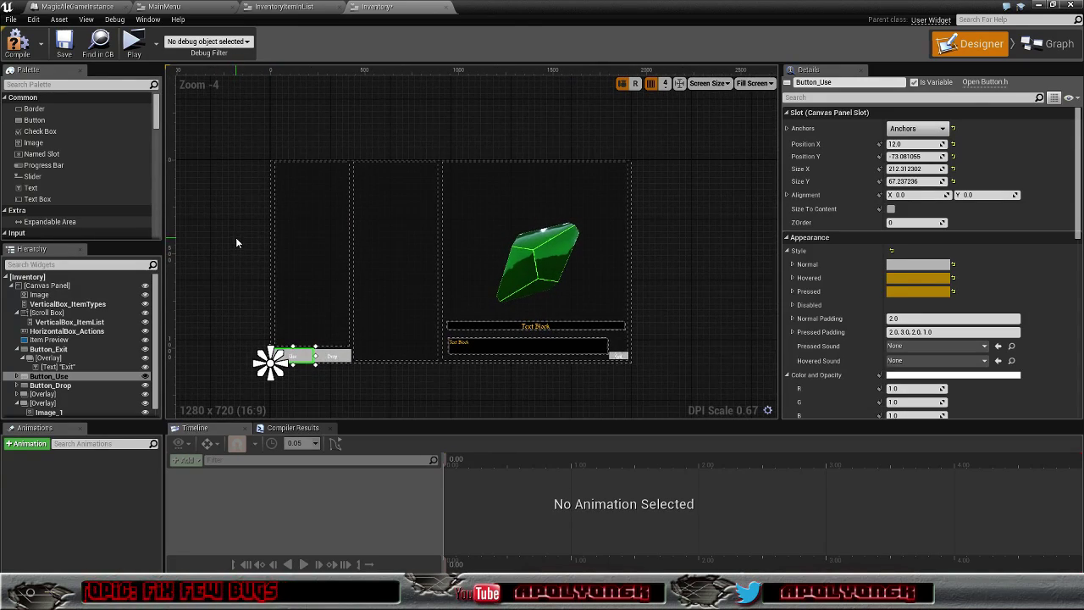
- Bring up the Chrome window with the Trello board, maximize it, and show the bad-inventory.png tab
{"action": "left_click", "coordinate": [244, 599]}
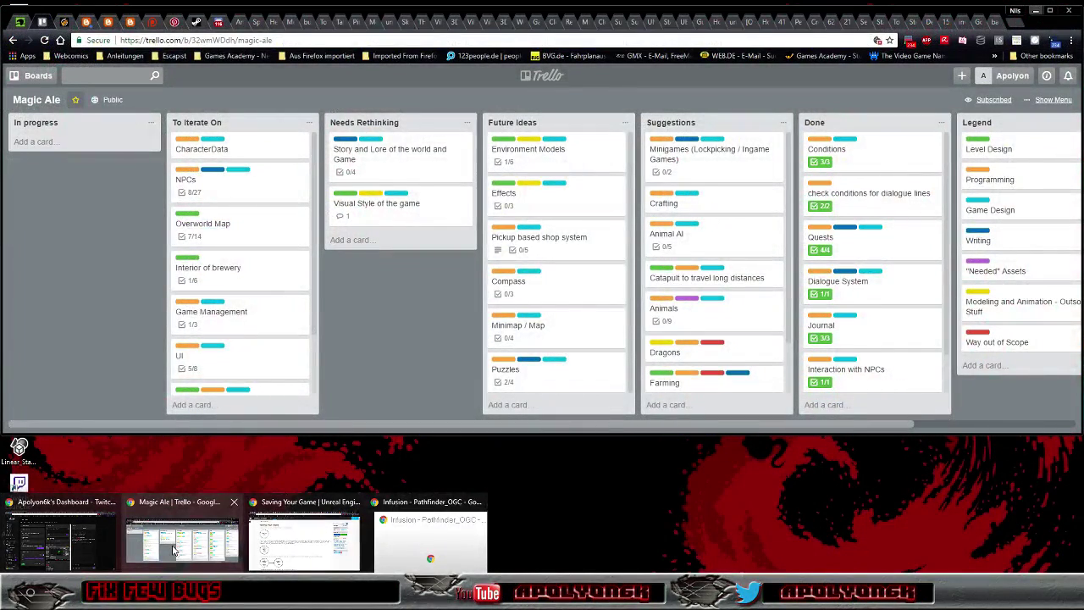
{"action": "left_click", "coordinate": [172, 551]}
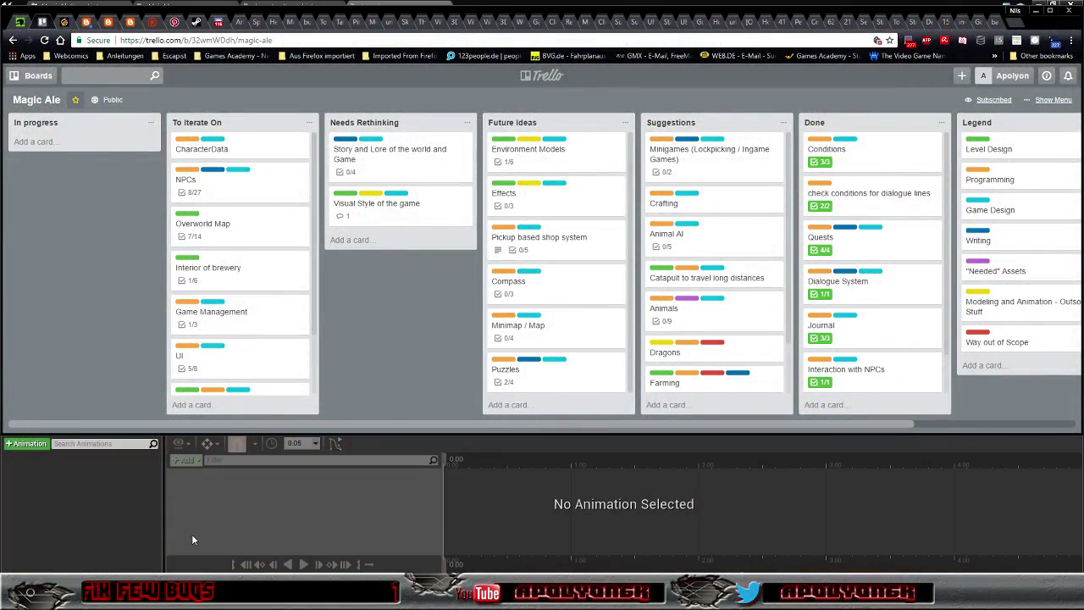
{"action": "left_click", "coordinate": [1050, 10]}
{"action": "left_click", "coordinate": [968, 10]}
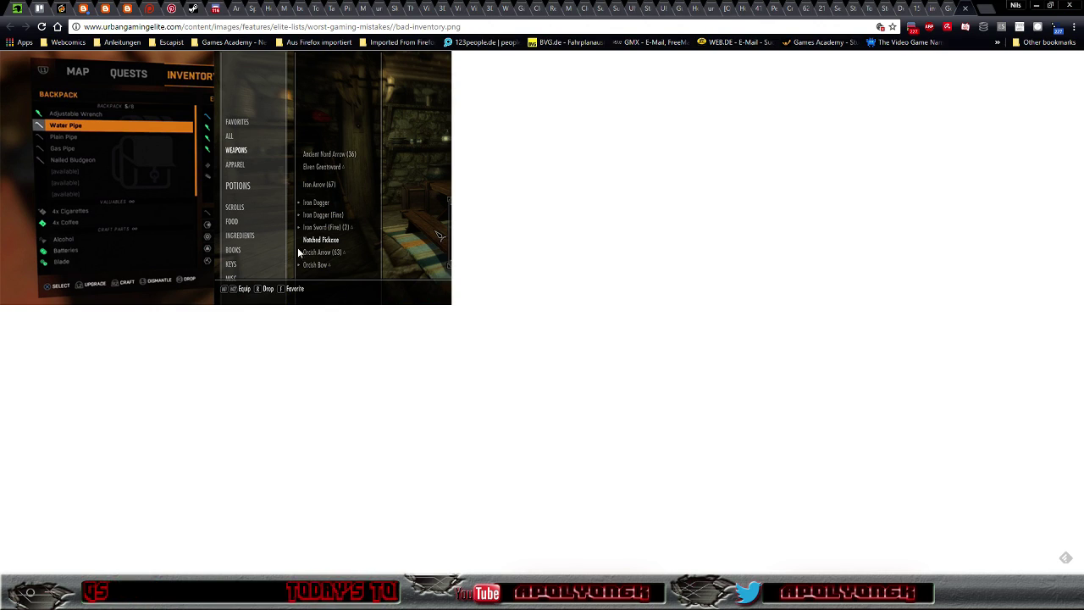
- Search Google Images for 'skyrim inventory screen' and open the second result in a new tab
{"action": "left_click", "coordinate": [935, 15]}
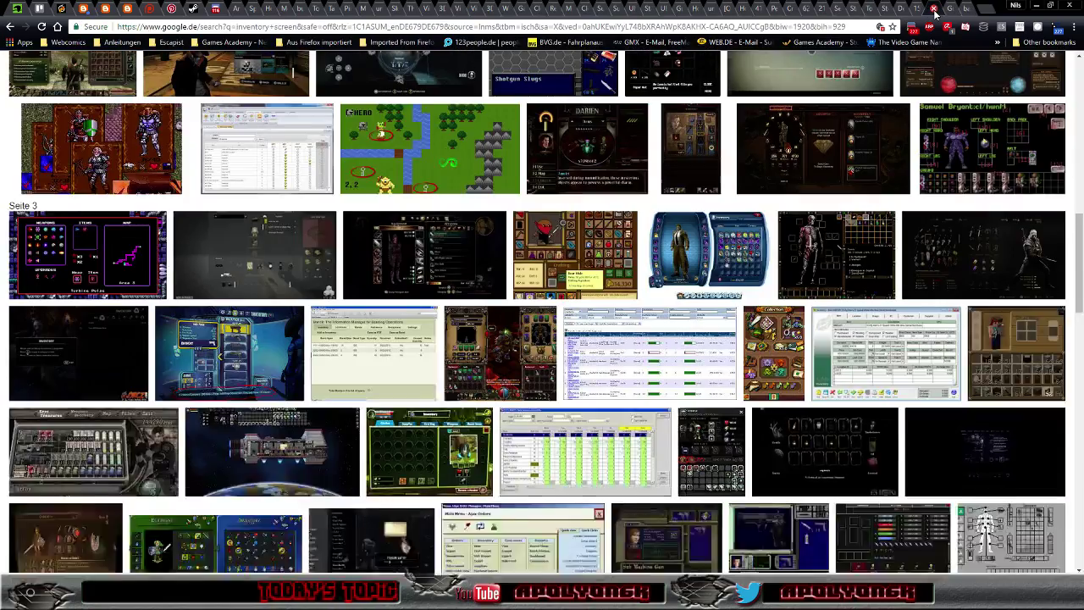
{"action": "scroll", "coordinate": [394, 182], "scroll_direction": "up", "scroll_amount": 10}
{"action": "scroll", "coordinate": [394, 182], "scroll_direction": "up", "scroll_amount": 4}
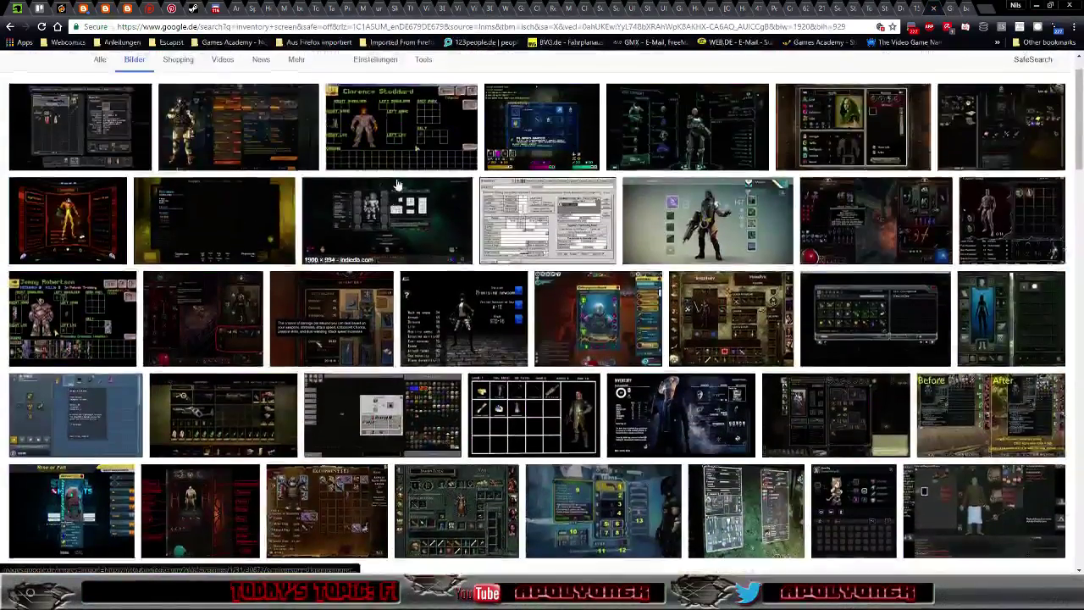
{"action": "scroll", "coordinate": [394, 182], "scroll_direction": "up", "scroll_amount": 1}
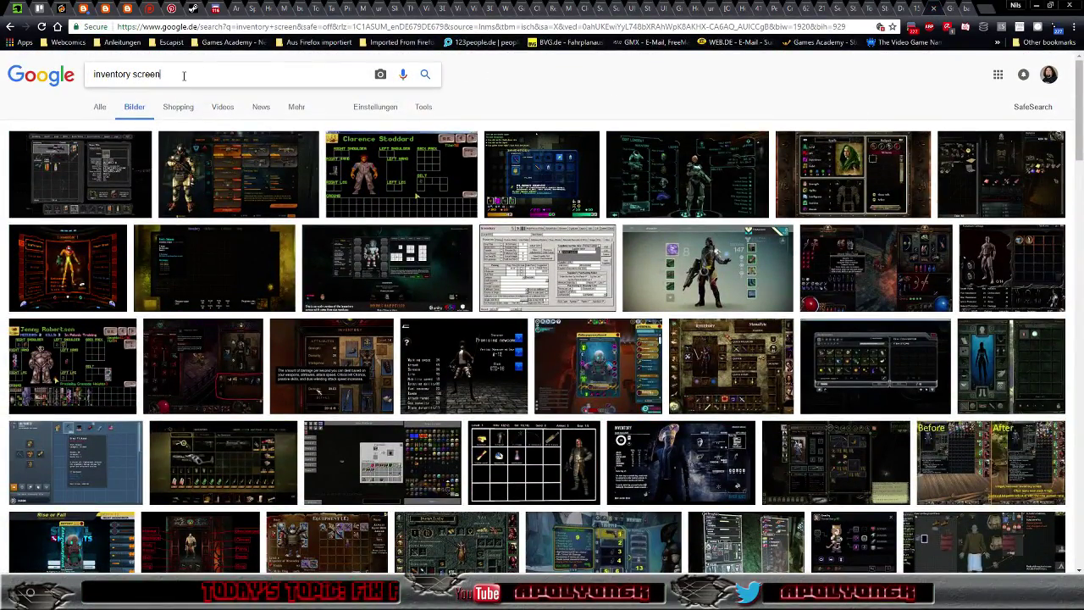
{"action": "type", "text": " s"}
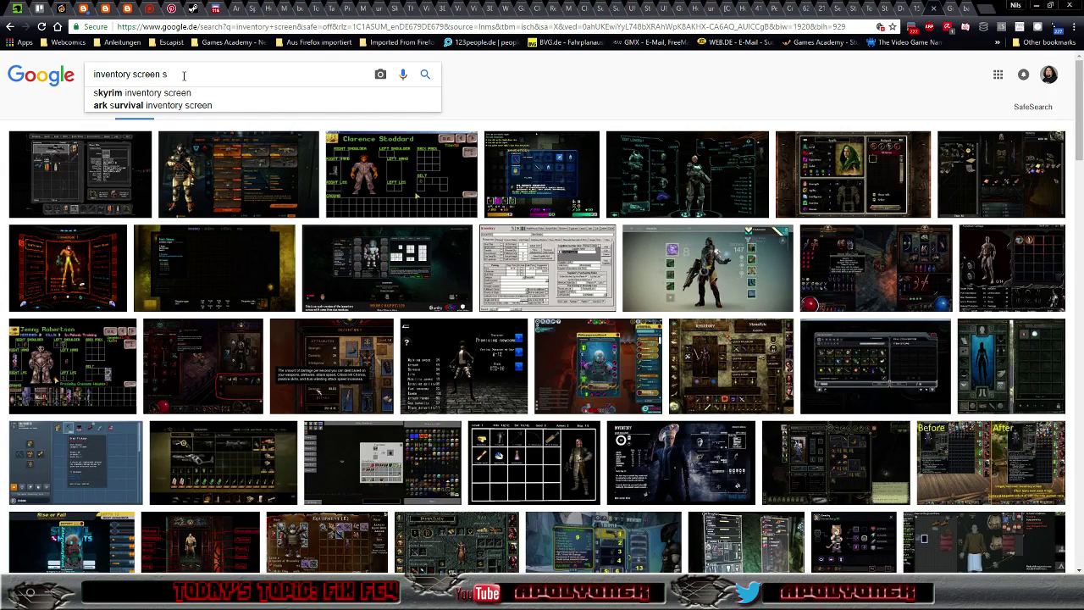
{"action": "type", "text": "ky"}
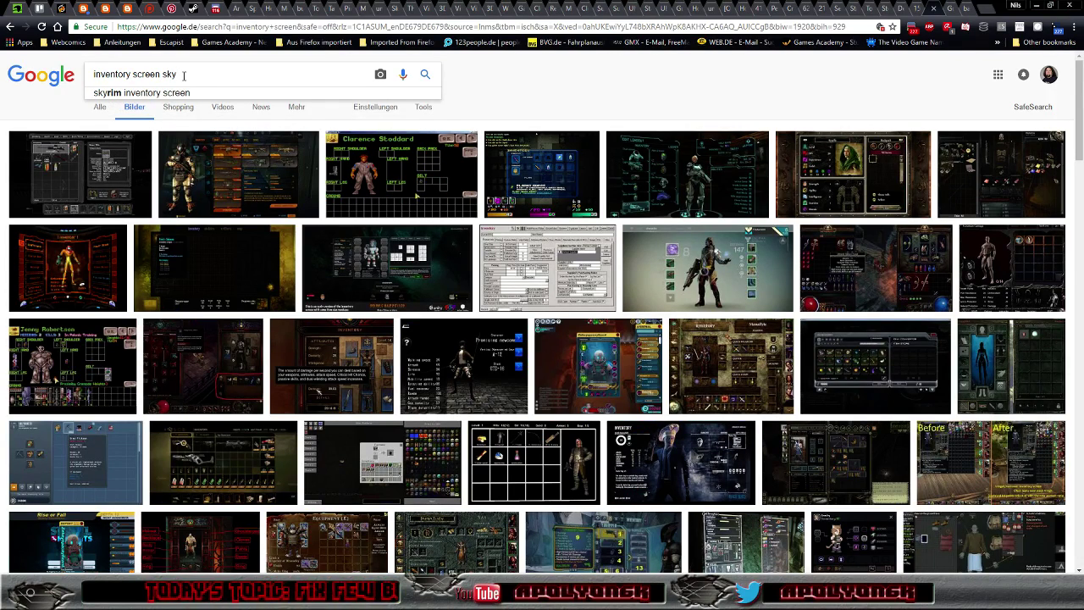
{"action": "left_click", "coordinate": [186, 93]}
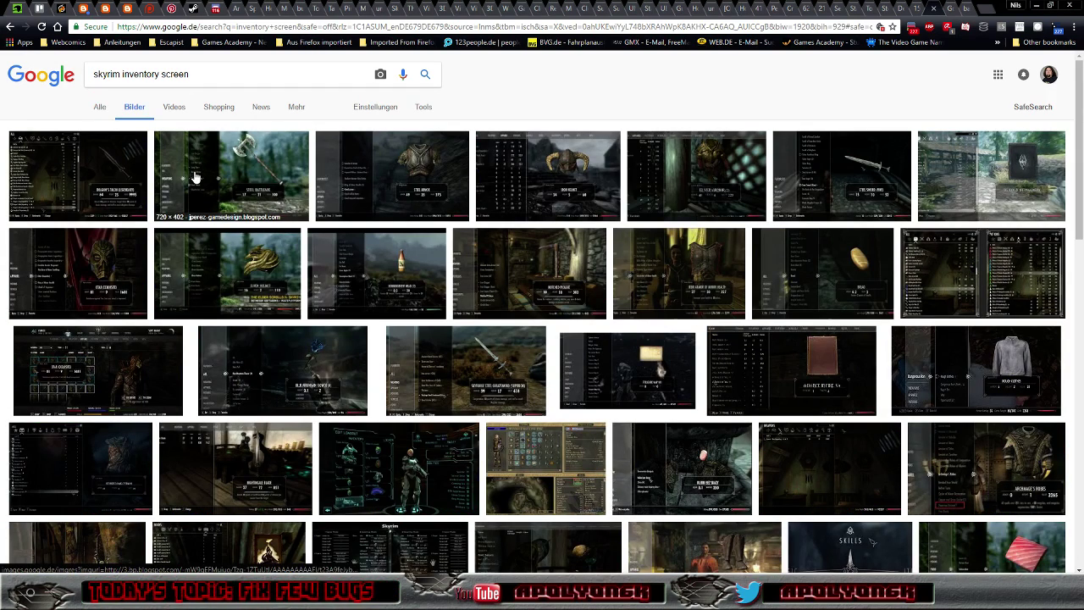
{"action": "right_click", "coordinate": [202, 170]}
{"action": "left_click", "coordinate": [220, 178]}
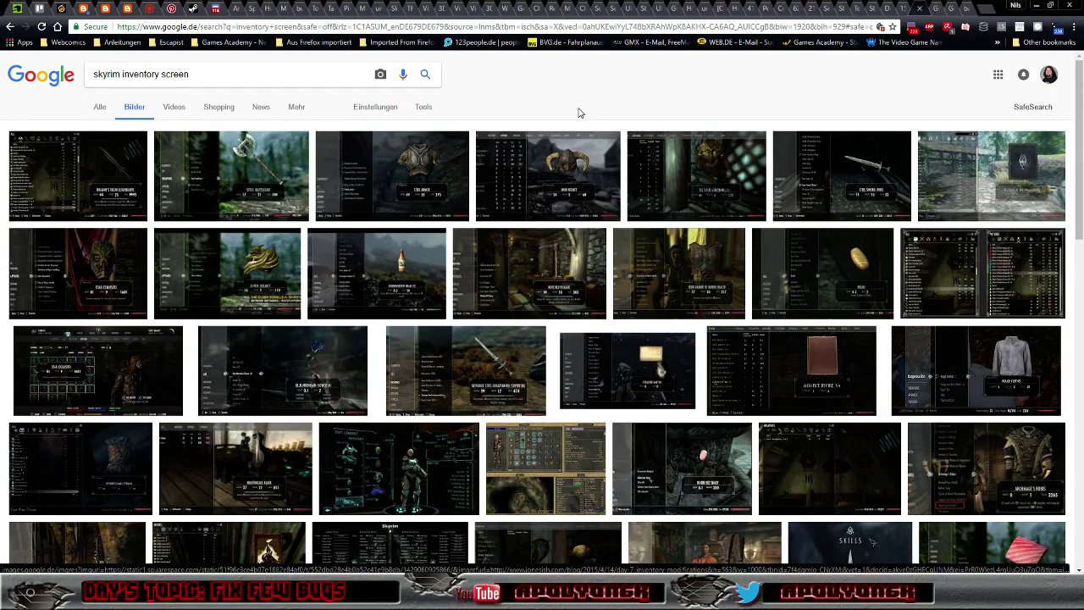
- View the full-size Skyrim image on the blog tab, then close the blogspot and ModDB tabs
{"action": "left_click", "coordinate": [969, 12]}
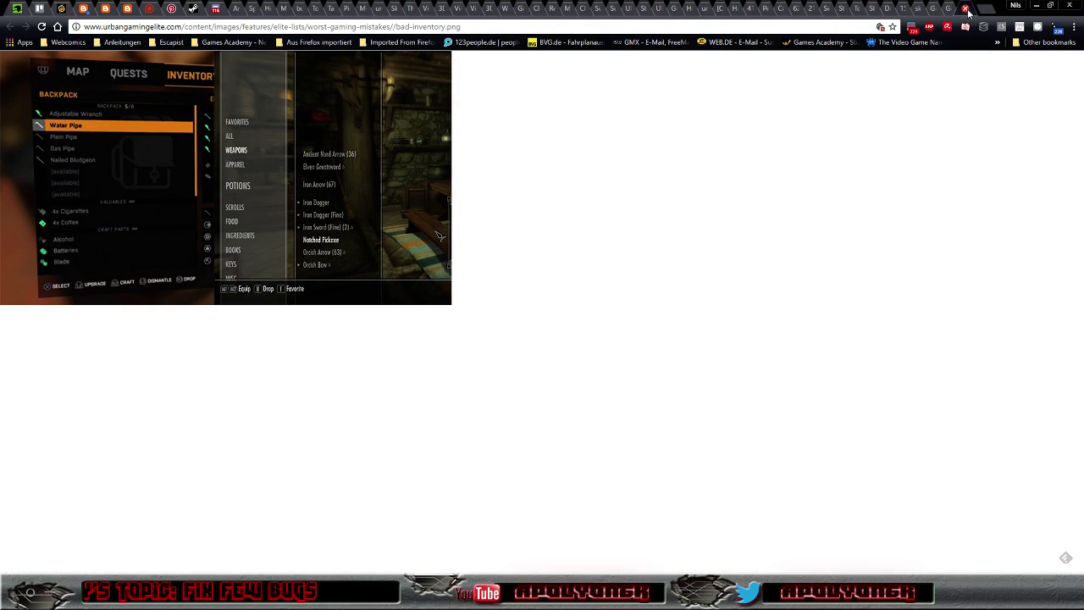
{"action": "left_click", "coordinate": [932, 11]}
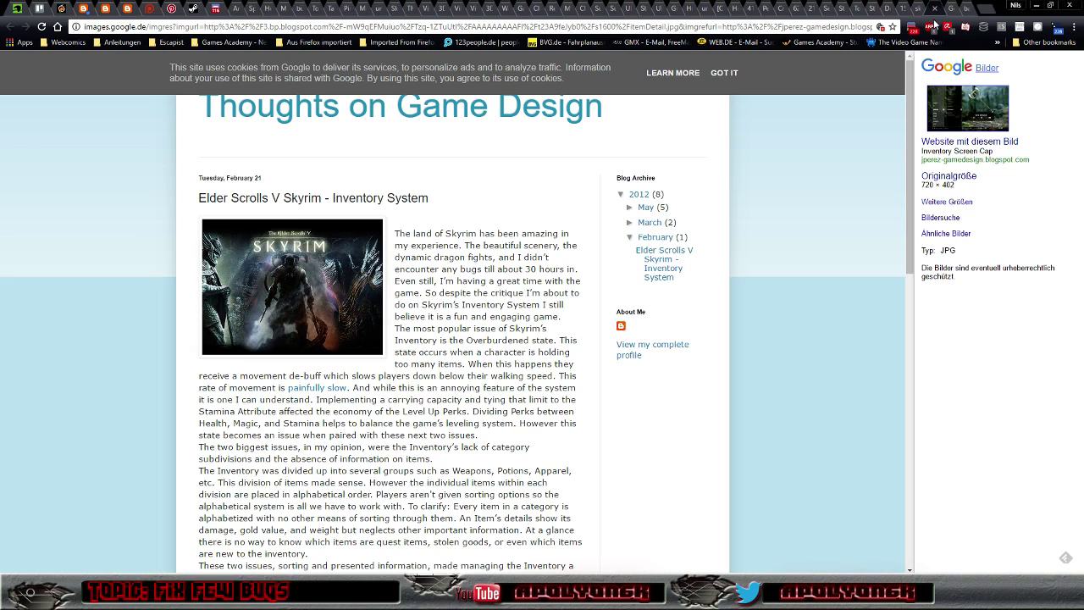
{"action": "left_click", "coordinate": [964, 113]}
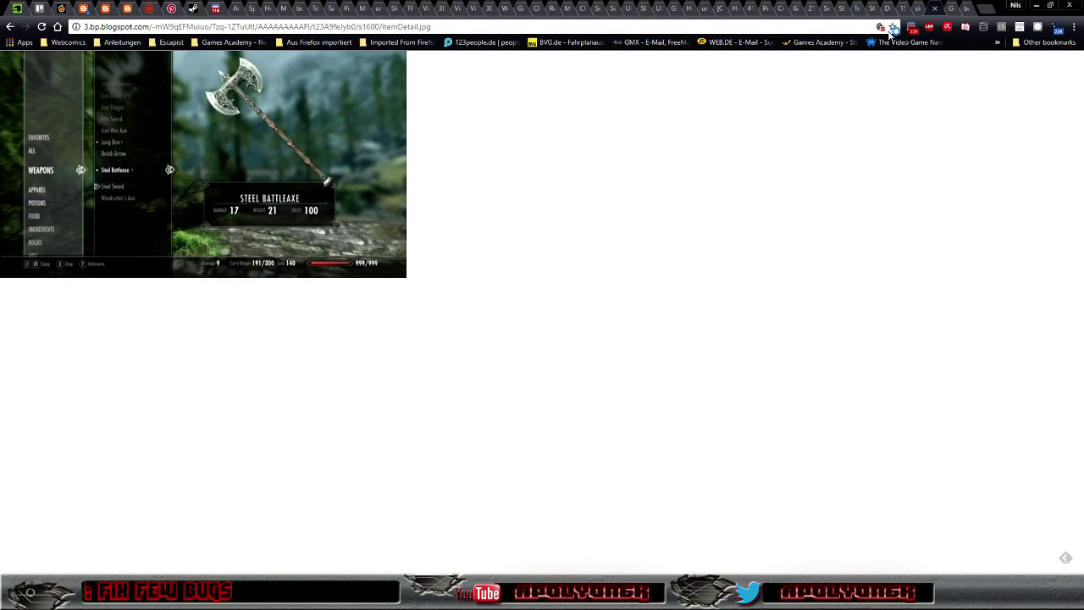
{"action": "left_click", "coordinate": [936, 10]}
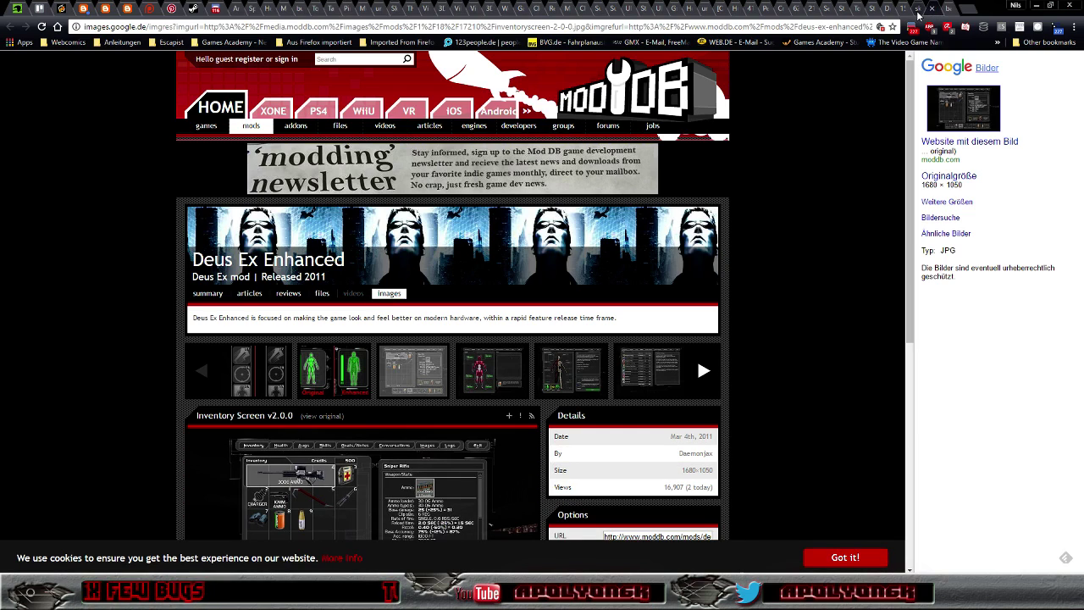
{"action": "left_click", "coordinate": [920, 11]}
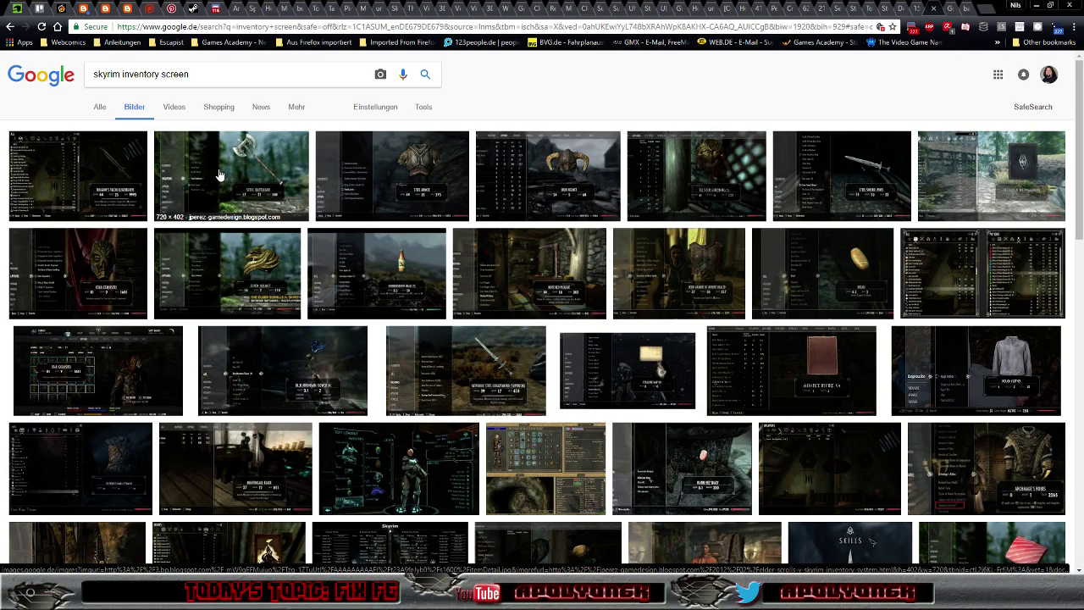
- Open the first Skyrim inventory thumbnail in a new tab and view its SkyUI screenshot
{"action": "right_click", "coordinate": [69, 172]}
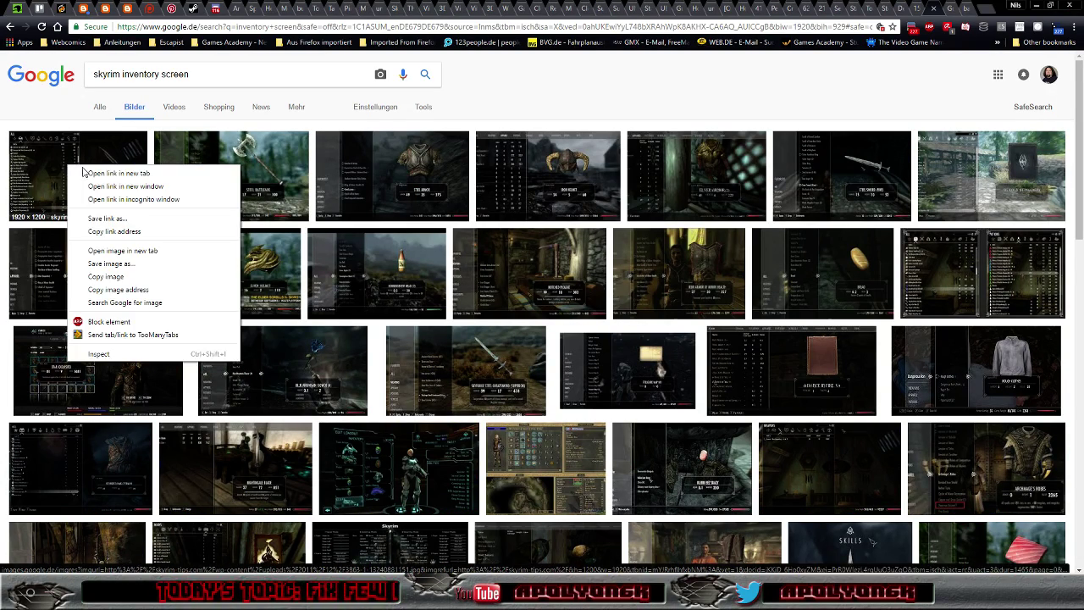
{"action": "left_click", "coordinate": [113, 173]}
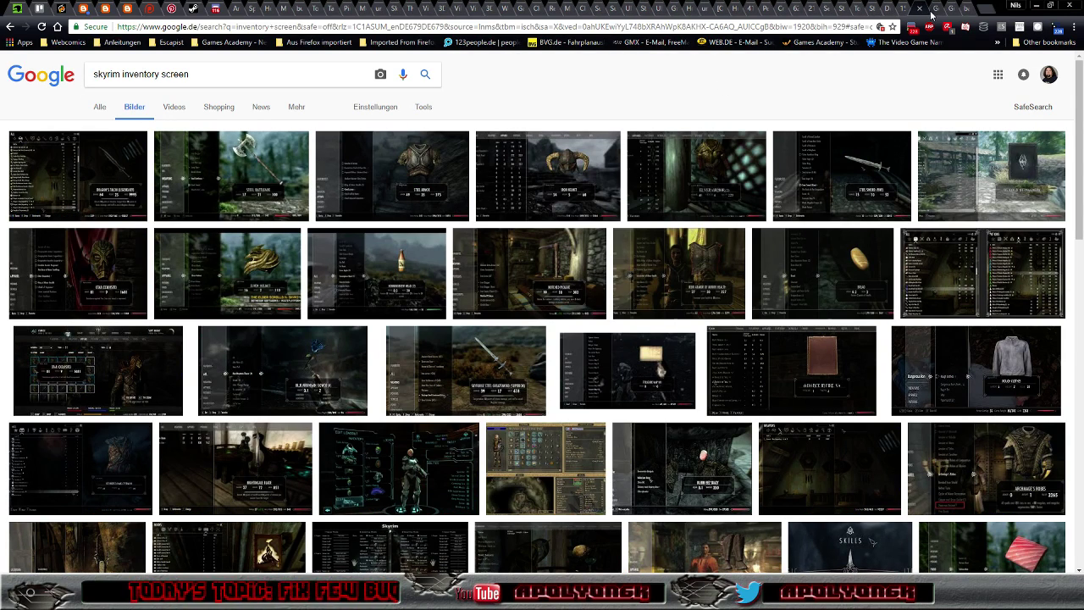
{"action": "key", "text": "ctrl+Tab"}
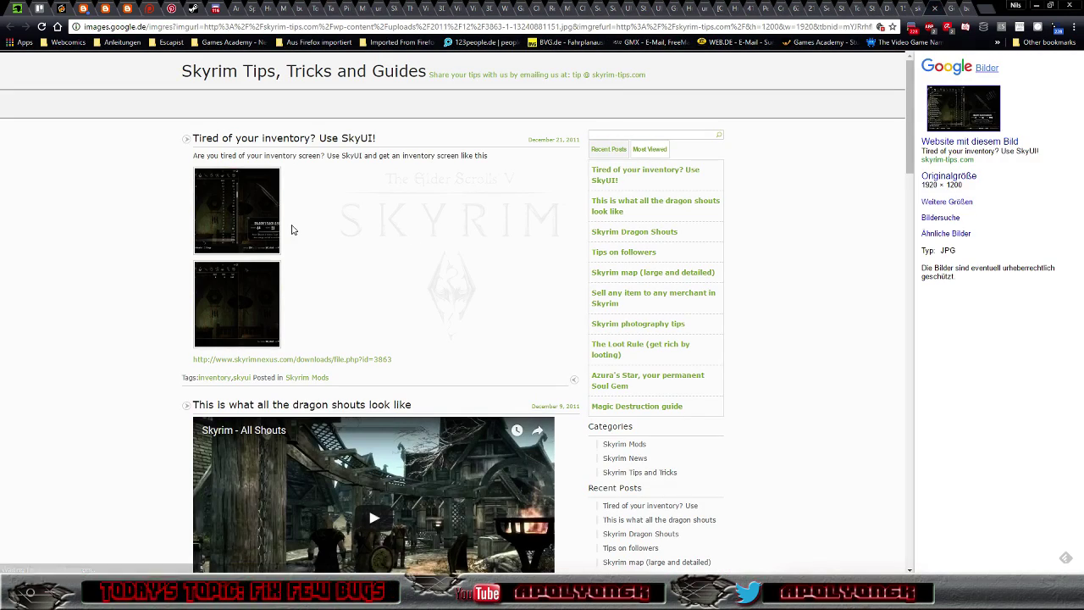
{"action": "left_click", "coordinate": [237, 217]}
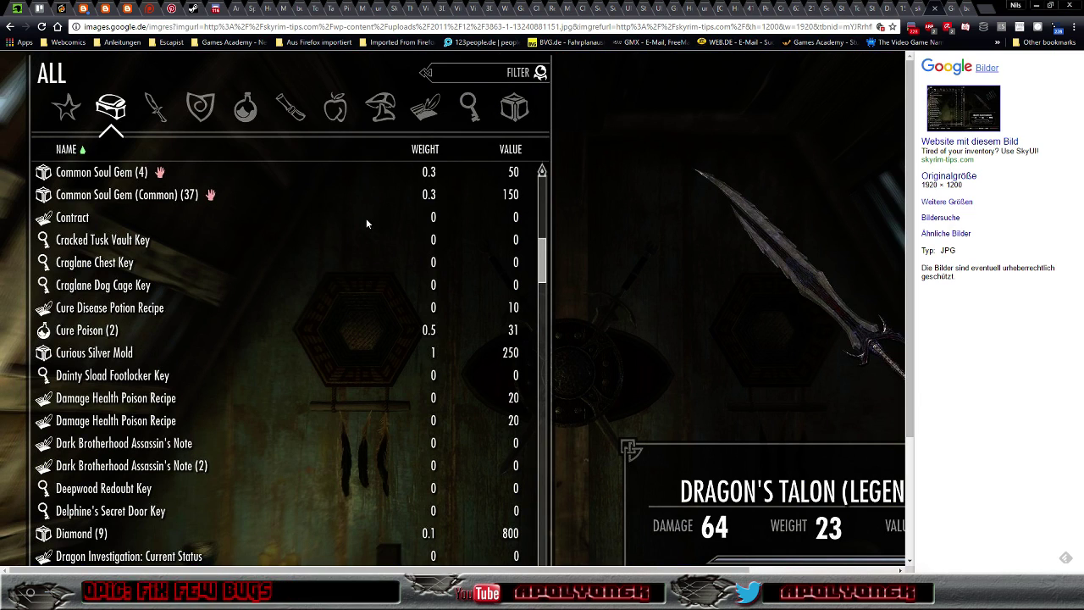
{"action": "scroll", "coordinate": [367, 218], "scroll_direction": "down", "scroll_amount": 3}
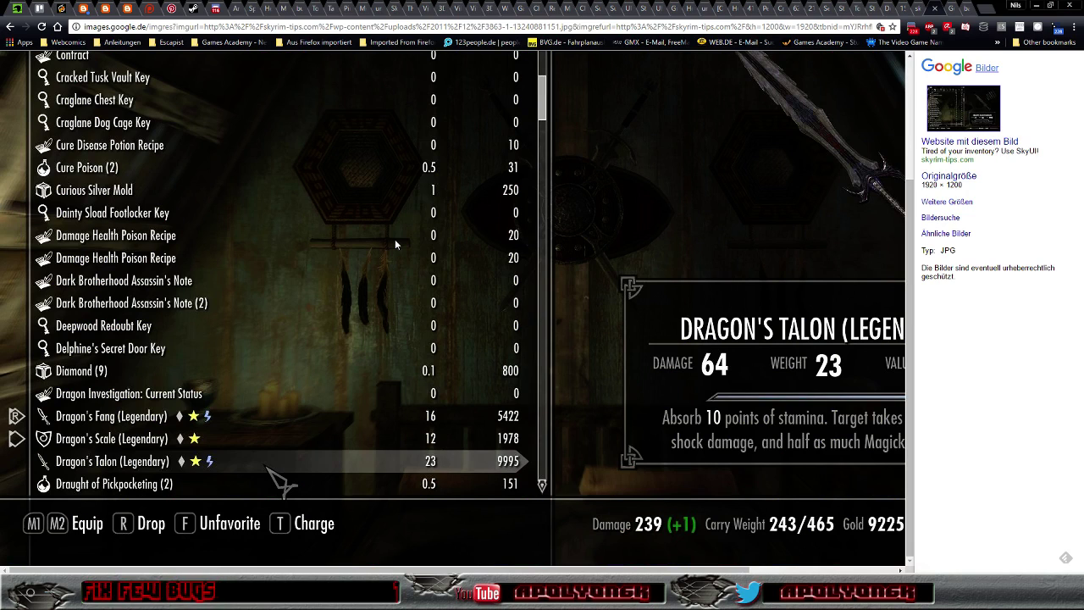
{"action": "scroll", "coordinate": [395, 241], "scroll_direction": "up", "scroll_amount": 3}
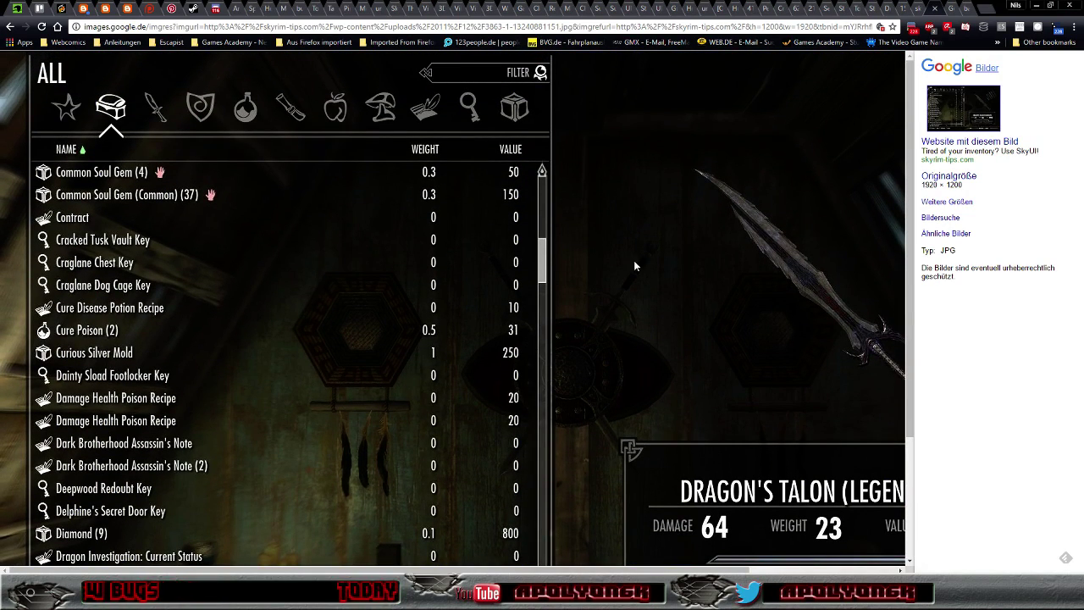
- View the SkyUI inventory screenshot at original size, zooming in and out, then minimize Chrome
{"action": "left_click", "coordinate": [952, 181]}
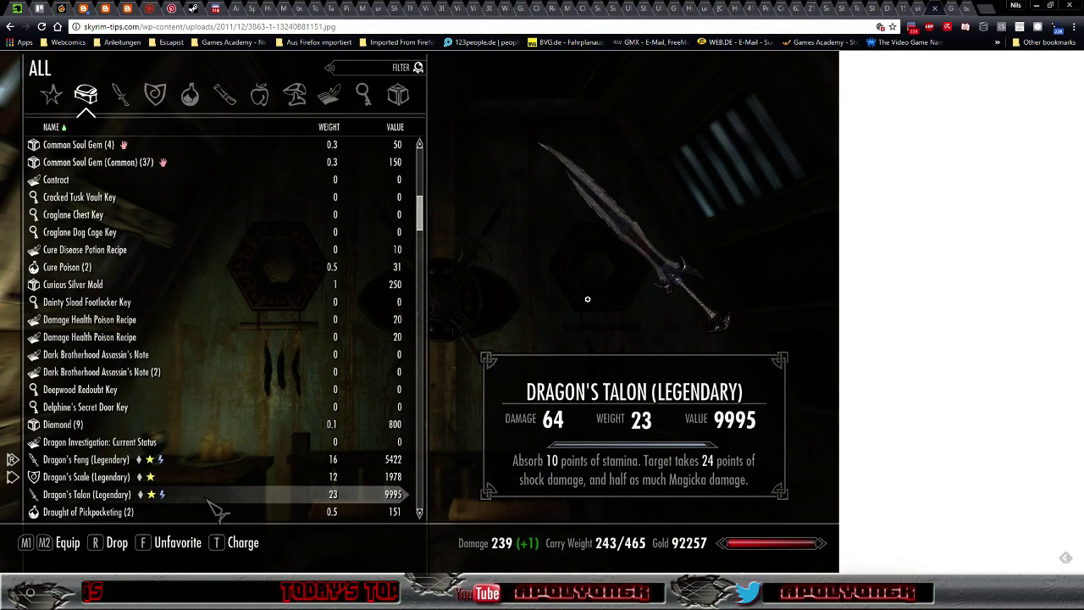
{"action": "left_click", "coordinate": [521, 300]}
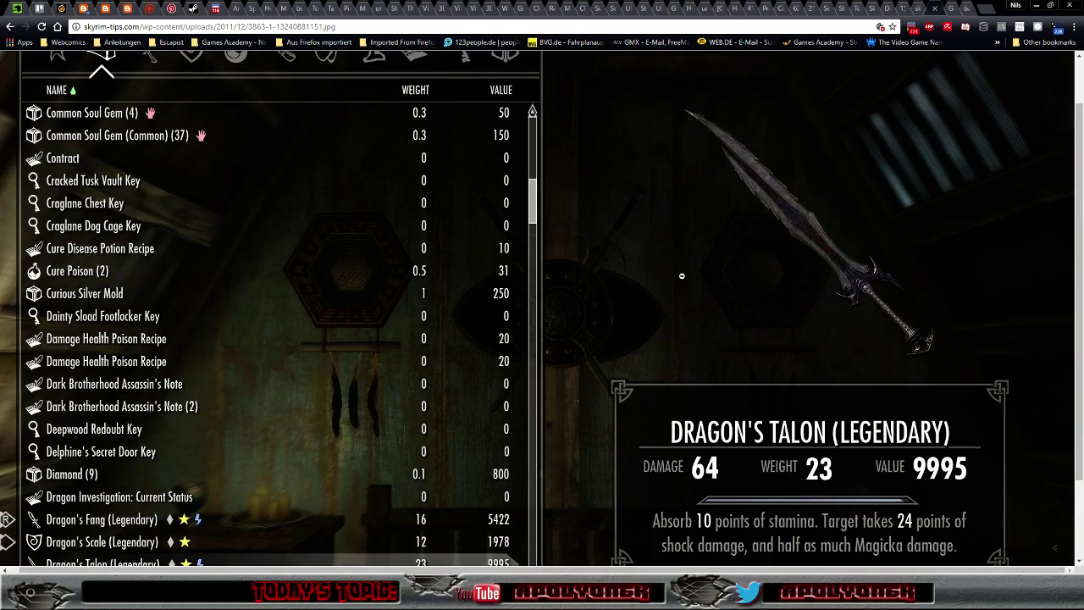
{"action": "scroll", "coordinate": [682, 275], "scroll_direction": "up", "scroll_amount": 1}
{"action": "scroll", "coordinate": [640, 299], "scroll_direction": "down", "scroll_amount": 2}
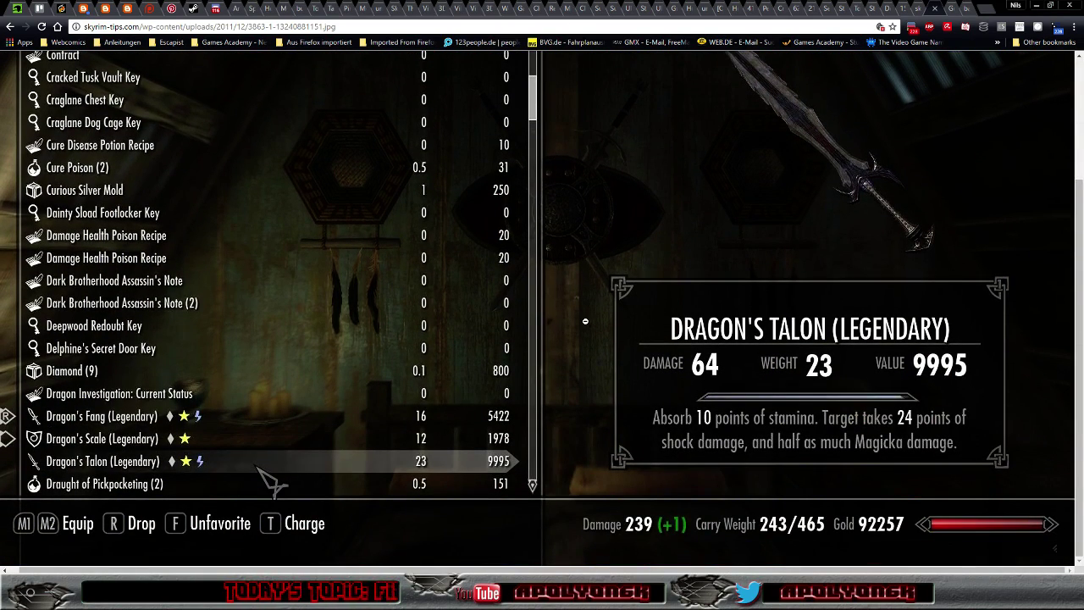
{"action": "right_click", "coordinate": [621, 300]}
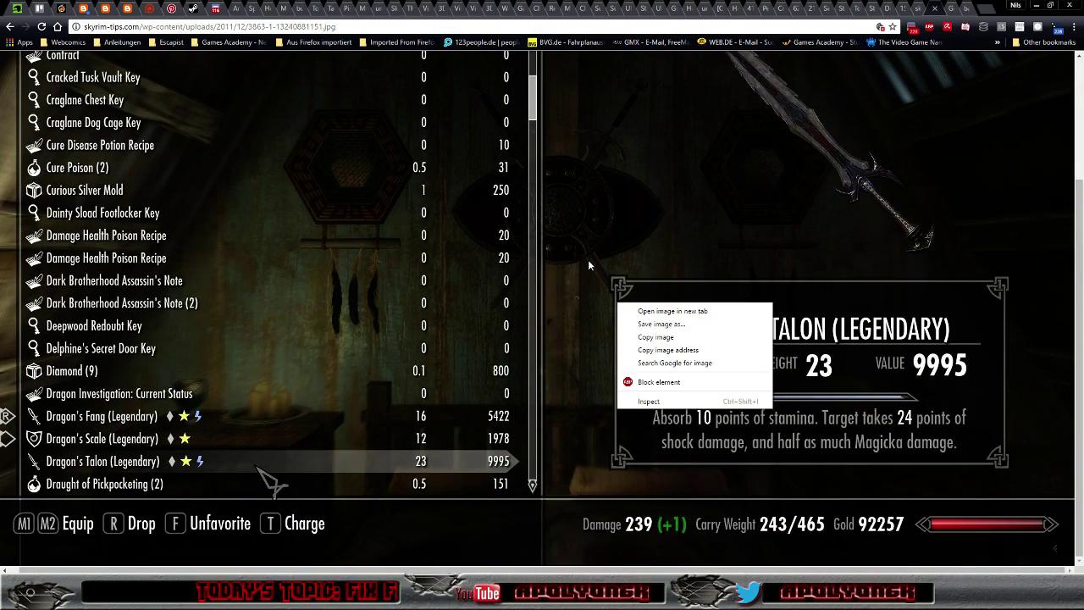
{"action": "left_click", "coordinate": [594, 254]}
{"action": "left_click", "coordinate": [508, 272]}
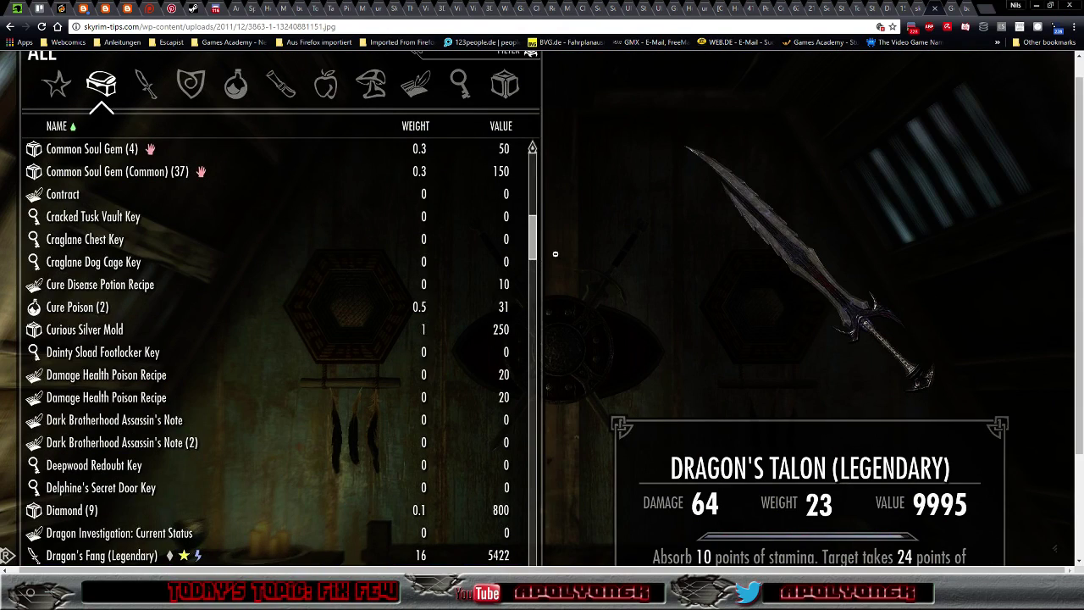
{"action": "scroll", "coordinate": [584, 259], "scroll_direction": "up", "scroll_amount": 1}
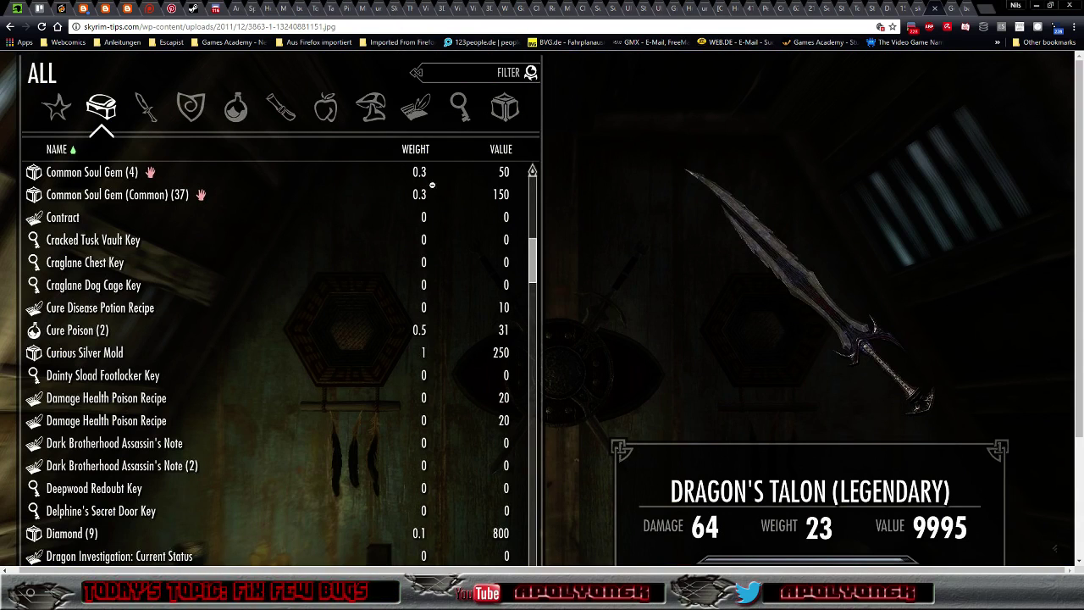
{"action": "scroll", "coordinate": [663, 266], "scroll_direction": "down", "scroll_amount": 2}
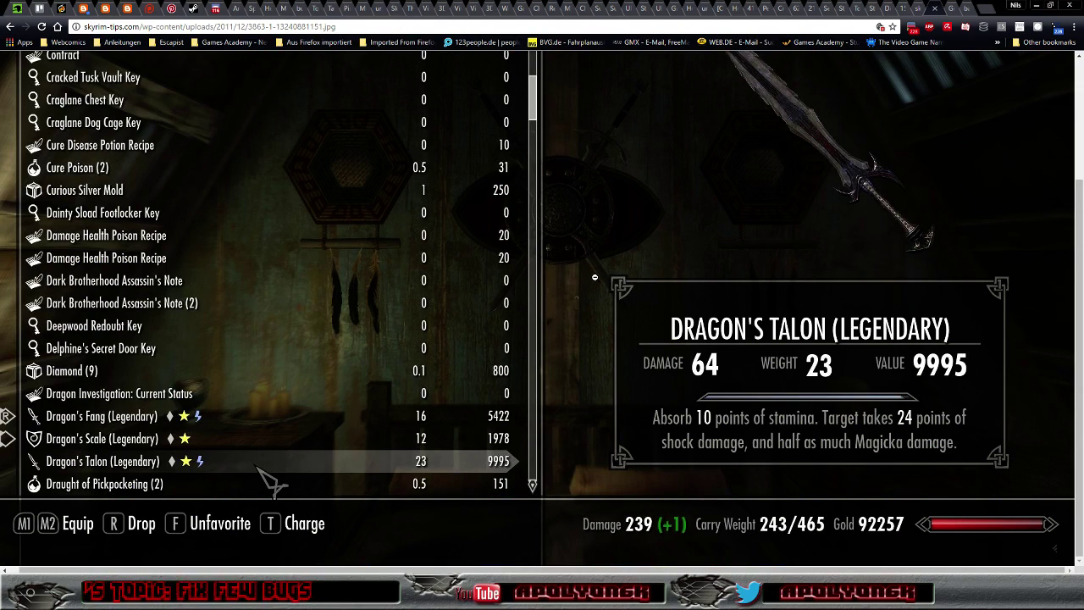
{"action": "scroll", "coordinate": [589, 280], "scroll_direction": "up", "scroll_amount": 1}
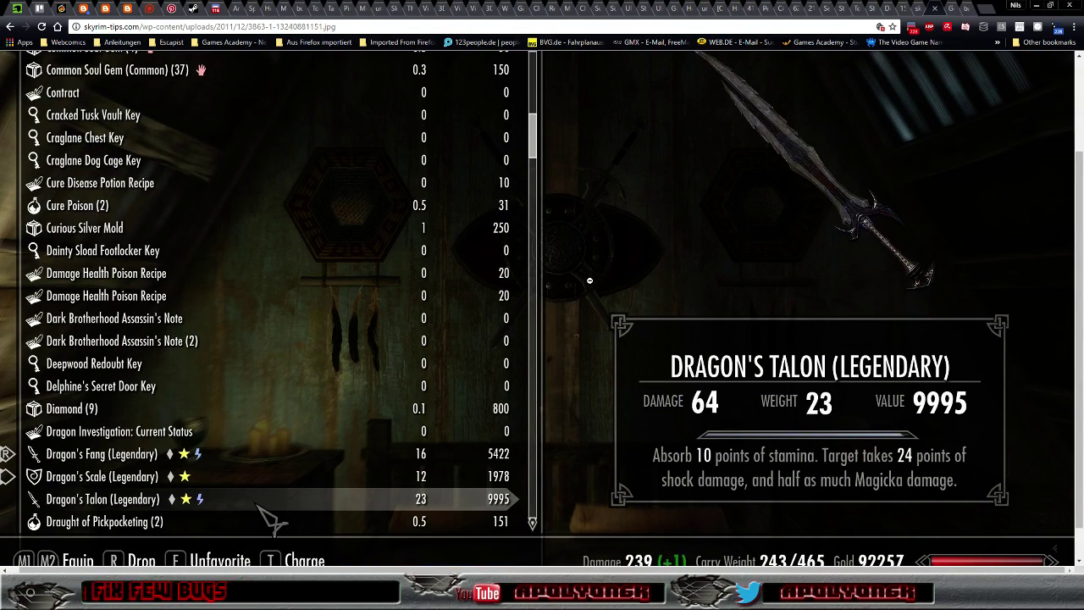
{"action": "scroll", "coordinate": [589, 280], "scroll_direction": "up", "scroll_amount": 3}
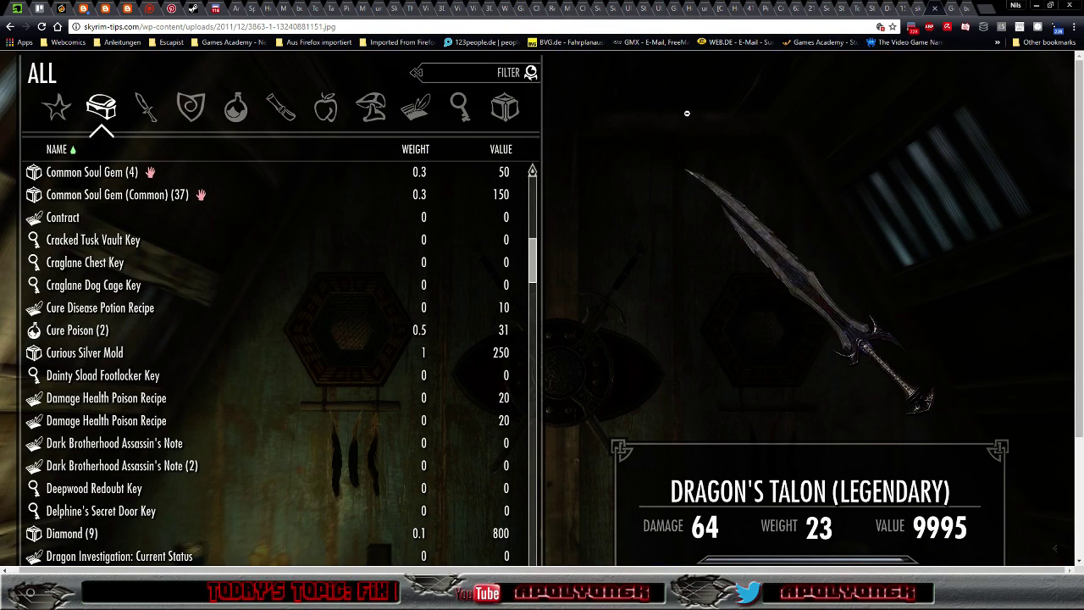
{"action": "left_click", "coordinate": [1035, 5]}
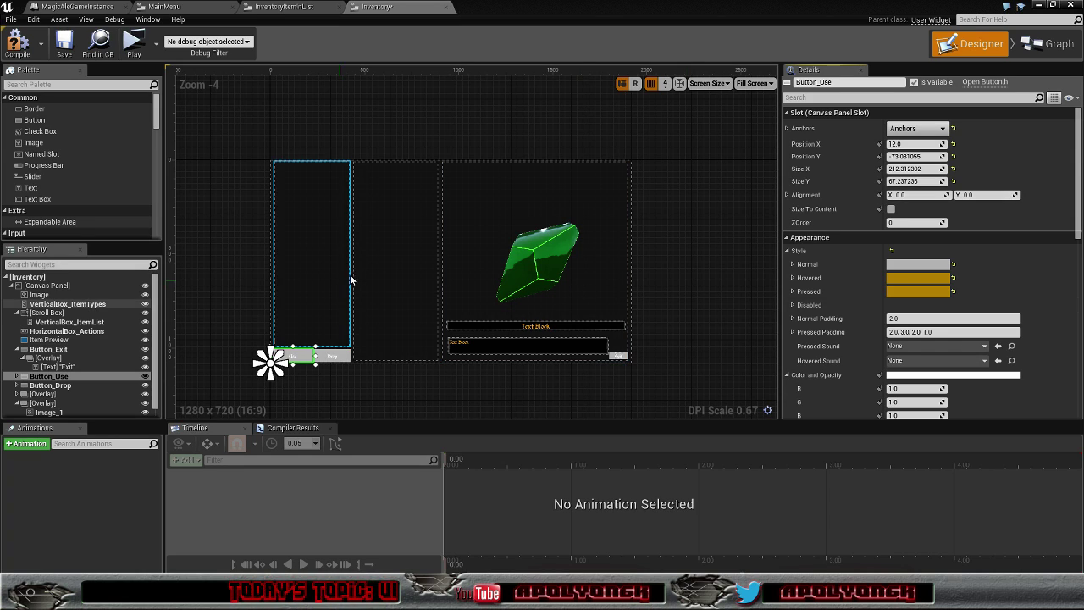
{"action": "left_click", "coordinate": [31, 42]}
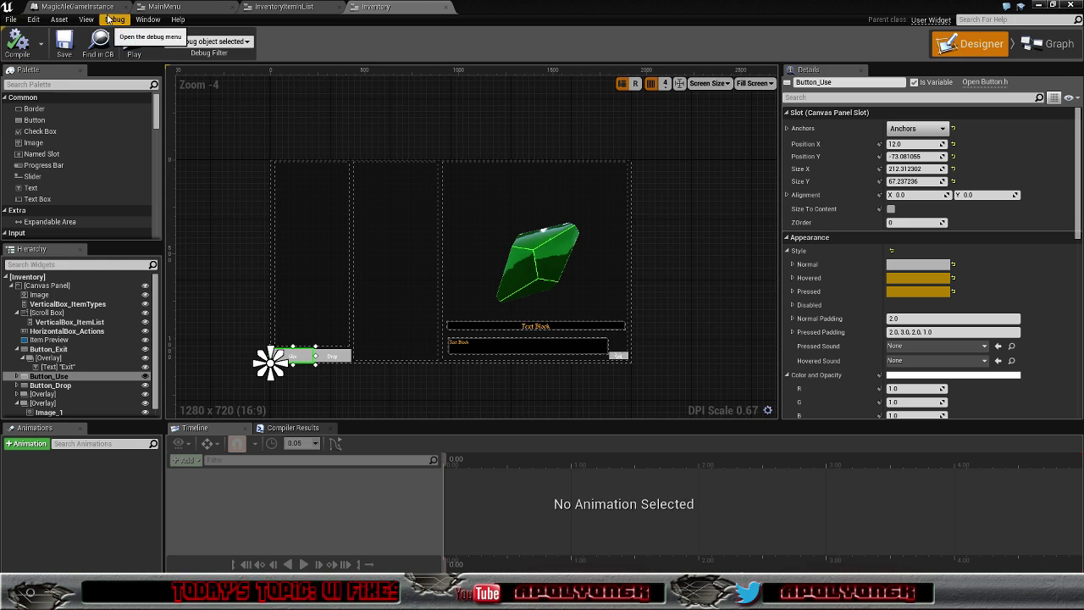
{"action": "left_click", "coordinate": [1039, 5]}
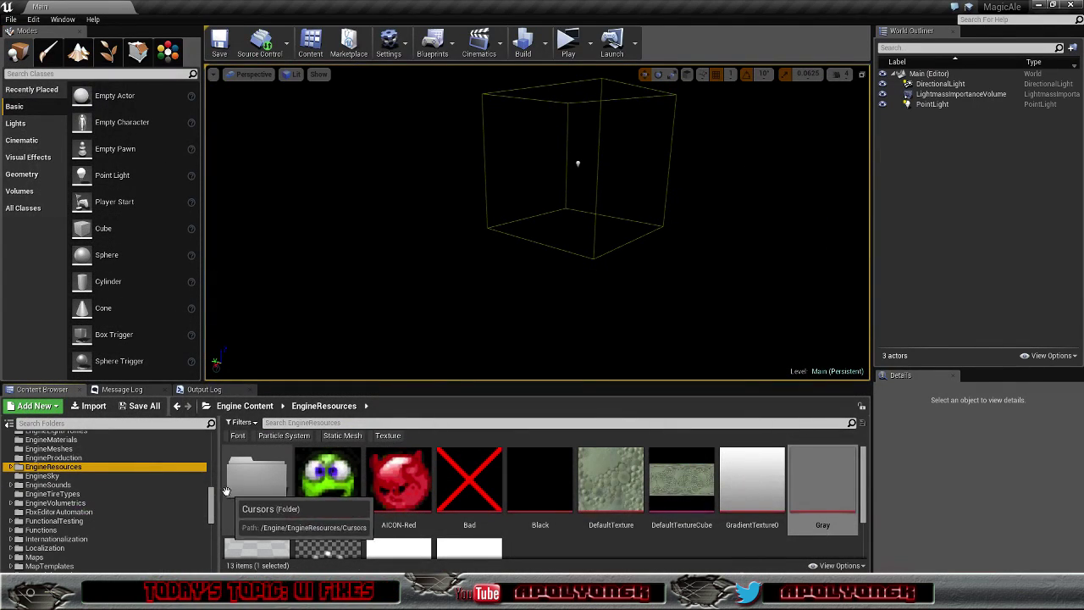
{"action": "mouse_move", "coordinate": [212, 507]}
{"action": "left_mouse_down"}
{"action": "mouse_move", "coordinate": [212, 498]}
{"action": "mouse_move", "coordinate": [64, 475]}
{"action": "left_mouse_up"}
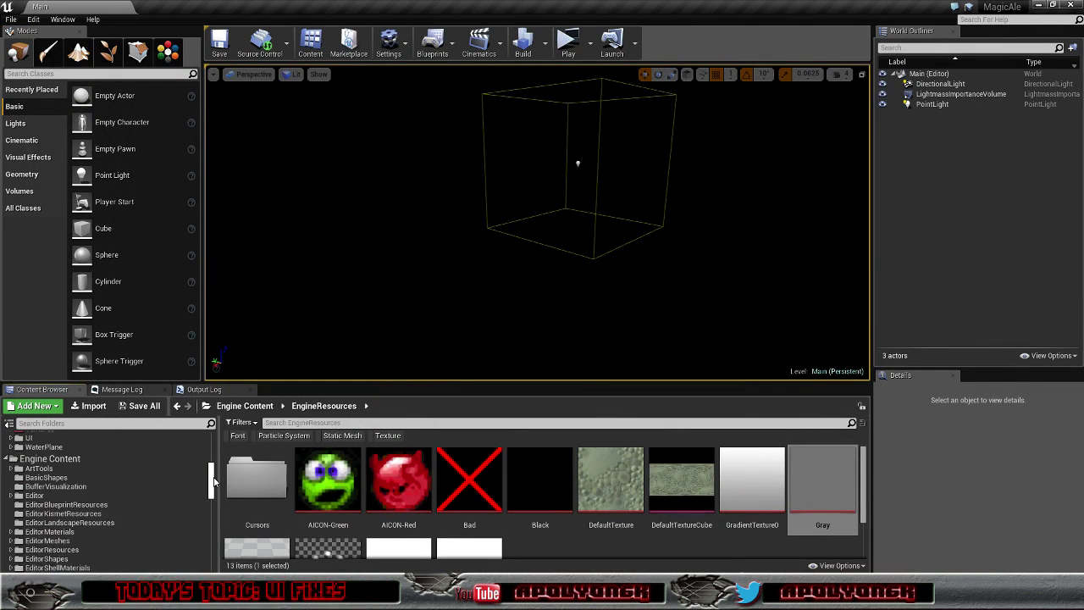
{"action": "left_click", "coordinate": [64, 471]}
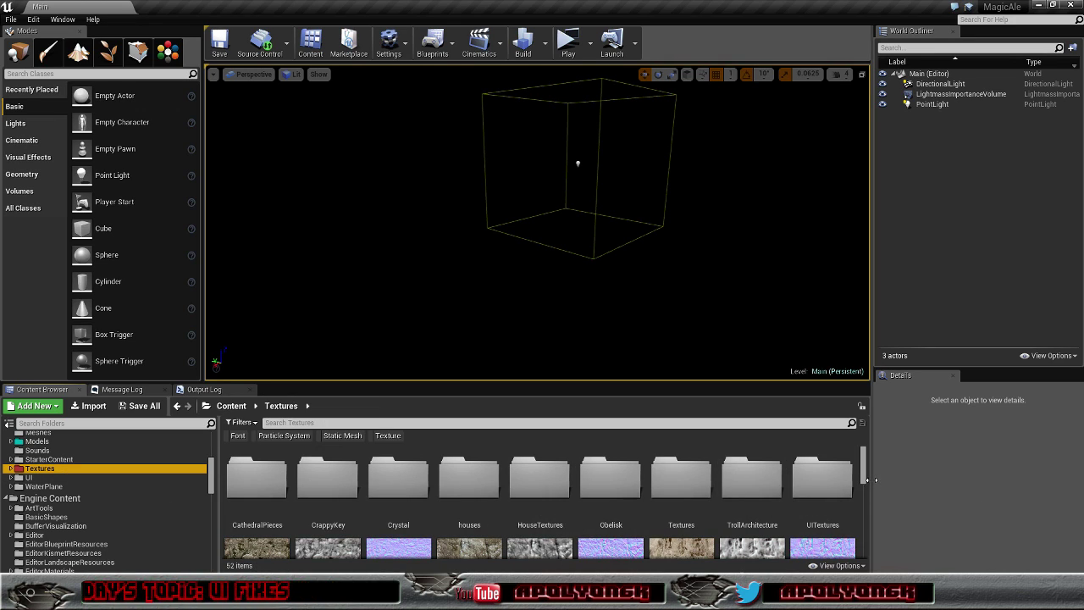
{"action": "double_click", "coordinate": [818, 491]}
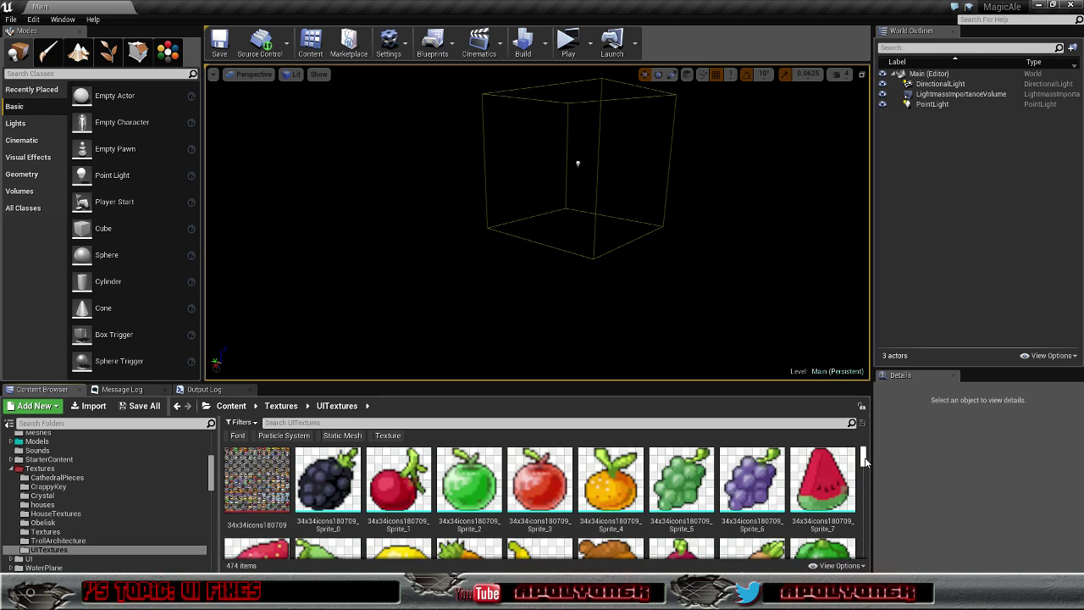
{"action": "left_click_drag", "start_coordinate": [863, 459], "coordinate": [867, 539]}
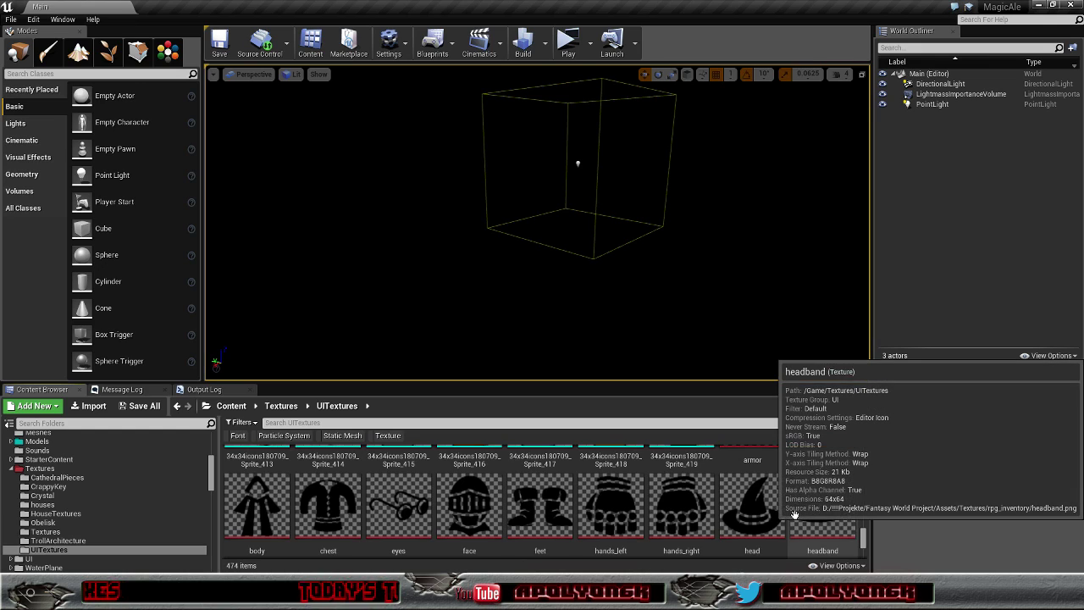
{"action": "scroll", "coordinate": [759, 503], "scroll_direction": "up", "scroll_amount": 2}
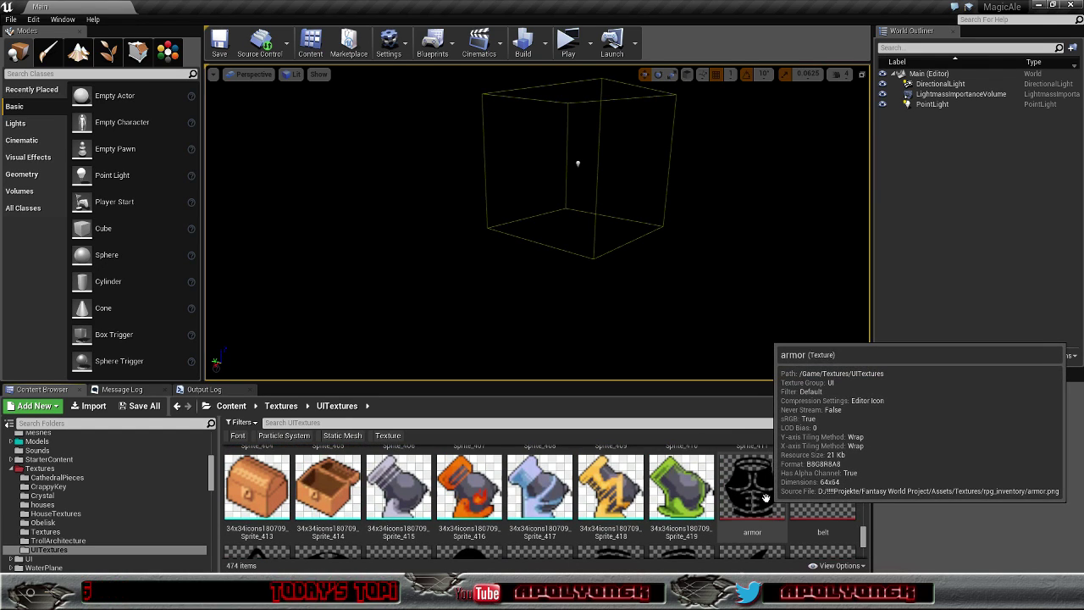
{"action": "mouse_move", "coordinate": [819, 495]}
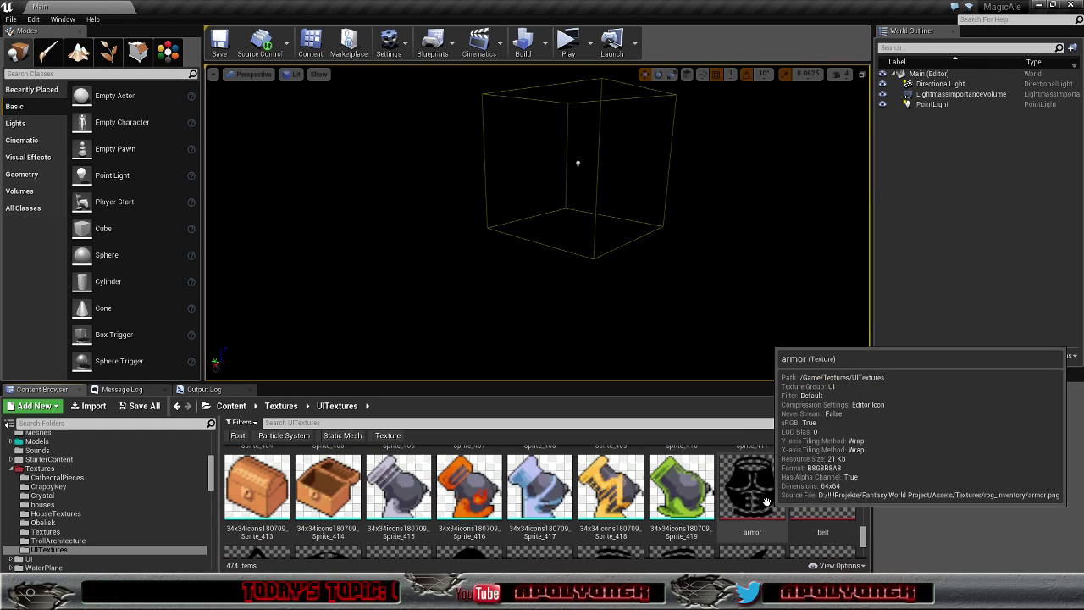
{"action": "scroll", "coordinate": [810, 495], "scroll_direction": "down", "scroll_amount": 2}
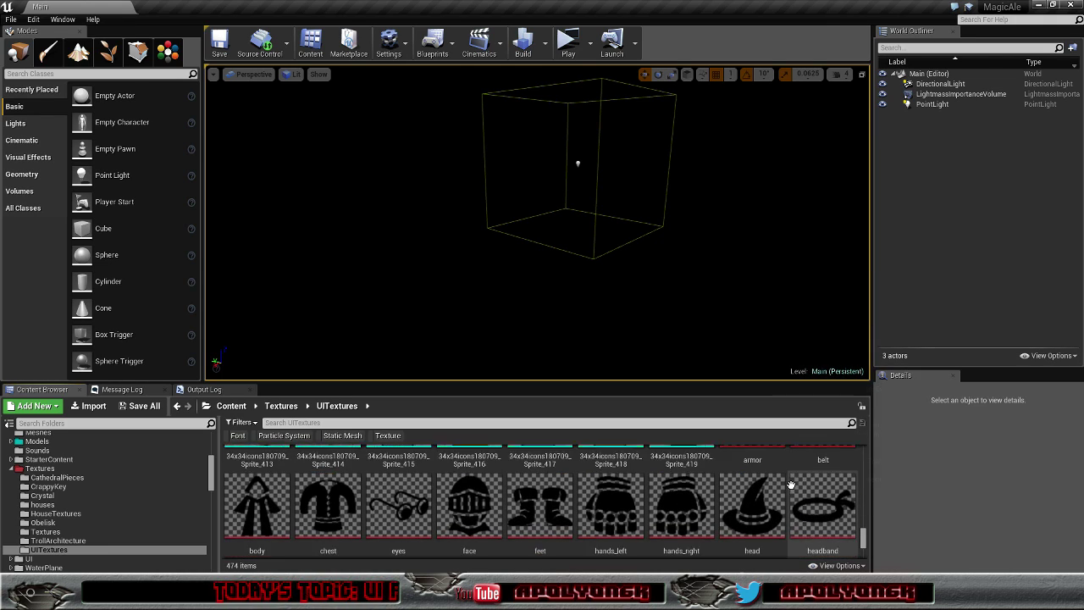
{"action": "scroll", "coordinate": [786, 482], "scroll_direction": "down", "scroll_amount": 2}
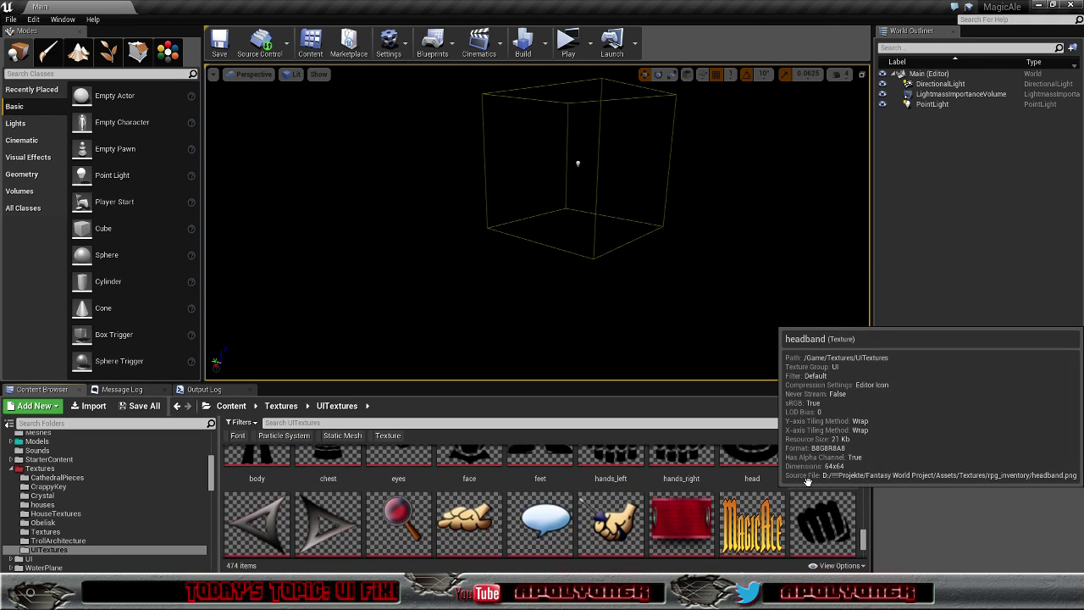
{"action": "scroll", "coordinate": [786, 482], "scroll_direction": "up", "scroll_amount": 3}
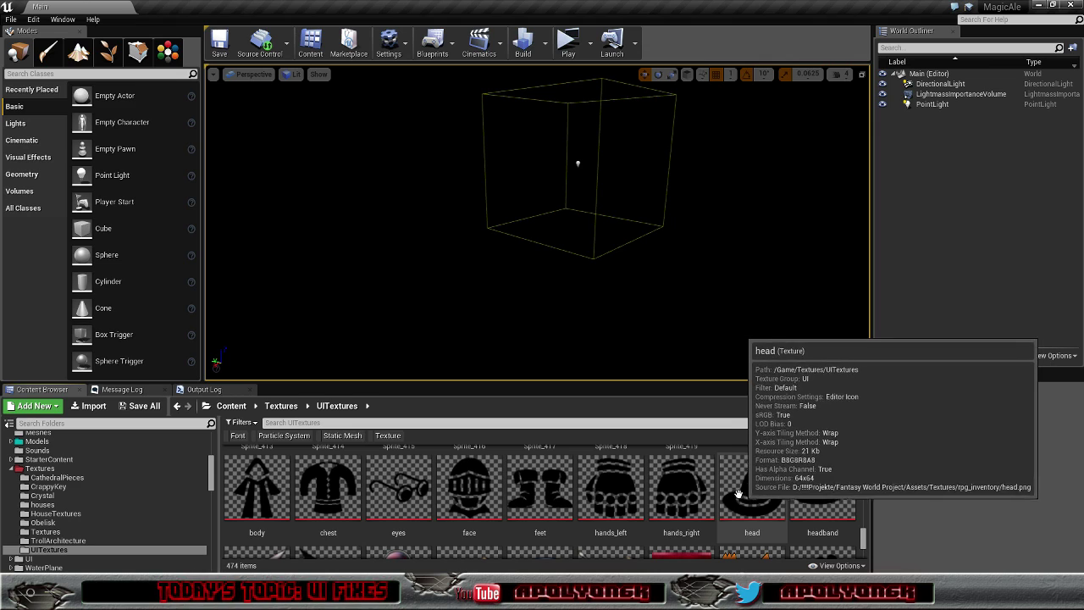
{"action": "scroll", "coordinate": [809, 479], "scroll_direction": "down", "scroll_amount": 2}
{"action": "scroll", "coordinate": [809, 479], "scroll_direction": "down", "scroll_amount": 2}
{"action": "scroll", "coordinate": [809, 478], "scroll_direction": "down", "scroll_amount": 1}
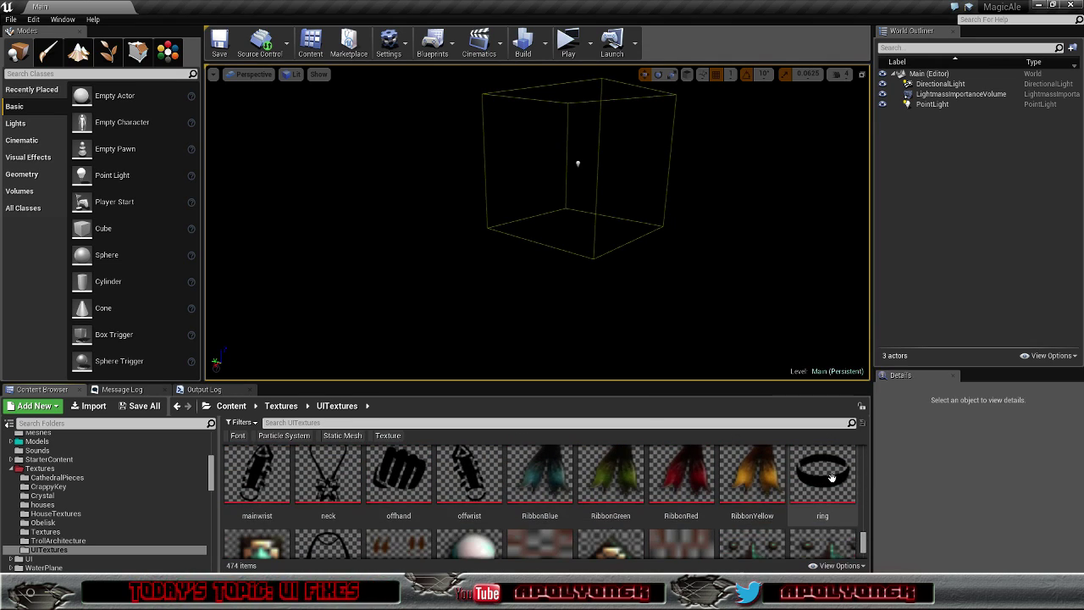
{"action": "scroll", "coordinate": [704, 514], "scroll_direction": "down", "scroll_amount": 3}
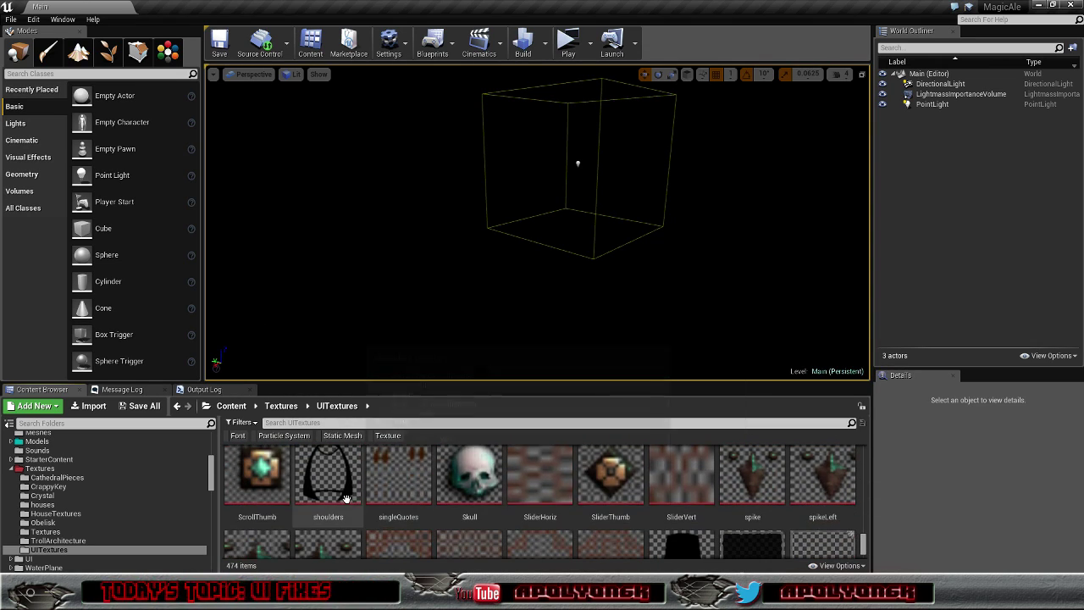
{"action": "scroll", "coordinate": [704, 514], "scroll_direction": "down", "scroll_amount": 2}
{"action": "scroll", "coordinate": [694, 506], "scroll_direction": "down", "scroll_amount": 2}
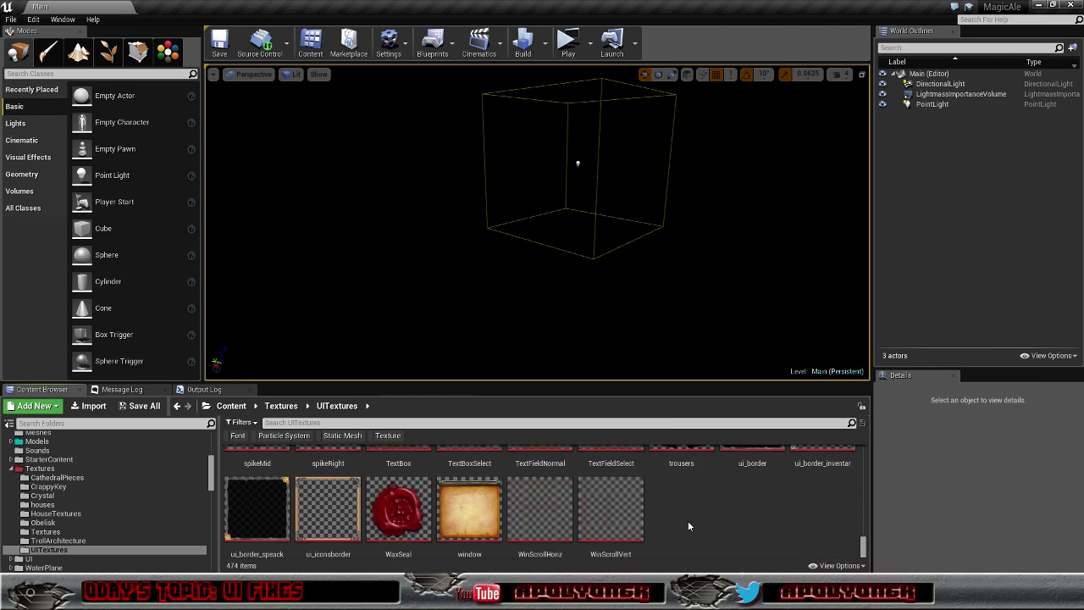
{"action": "scroll", "coordinate": [688, 526], "scroll_direction": "up", "scroll_amount": 4}
{"action": "scroll", "coordinate": [688, 526], "scroll_direction": "up", "scroll_amount": 1}
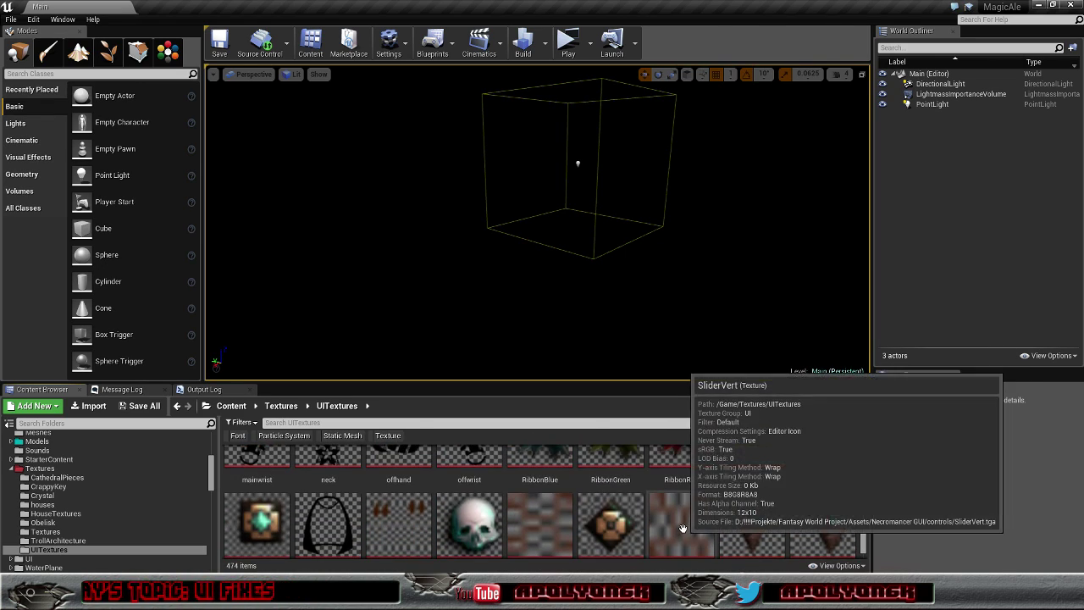
{"action": "scroll", "coordinate": [688, 525], "scroll_direction": "up", "scroll_amount": 2}
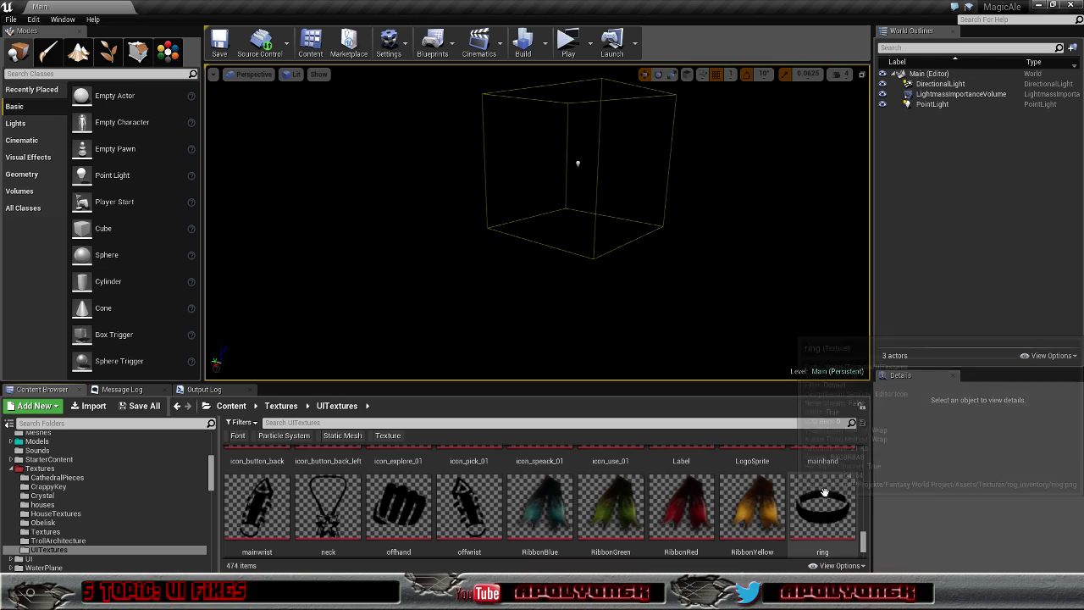
{"action": "scroll", "coordinate": [830, 516], "scroll_direction": "up", "scroll_amount": 1}
{"action": "scroll", "coordinate": [830, 515], "scroll_direction": "up", "scroll_amount": 1}
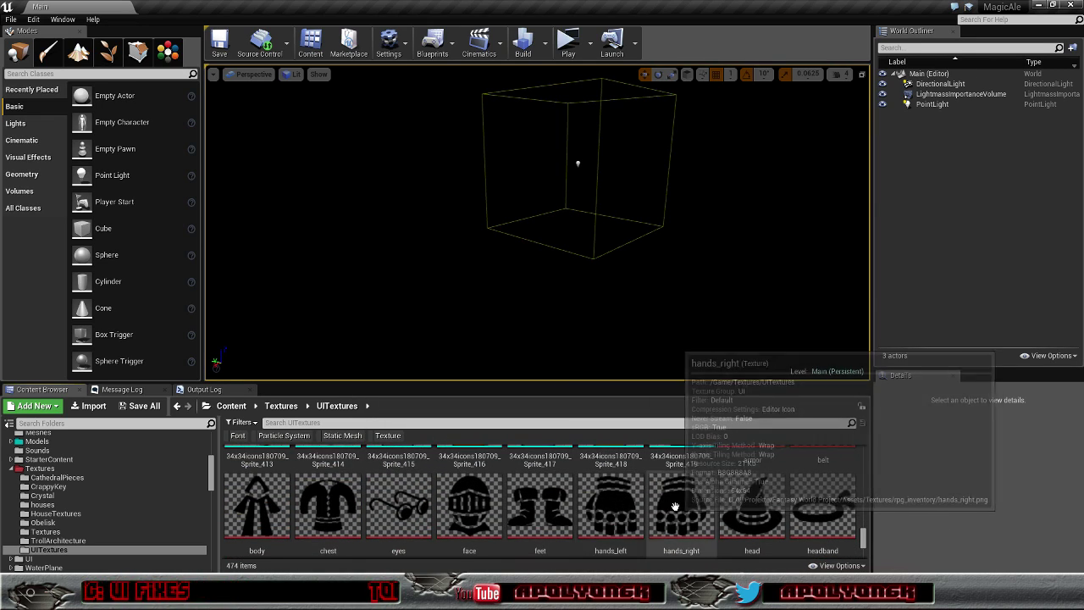
{"action": "scroll", "coordinate": [754, 525], "scroll_direction": "up", "scroll_amount": 1}
{"action": "scroll", "coordinate": [760, 529], "scroll_direction": "up", "scroll_amount": 1}
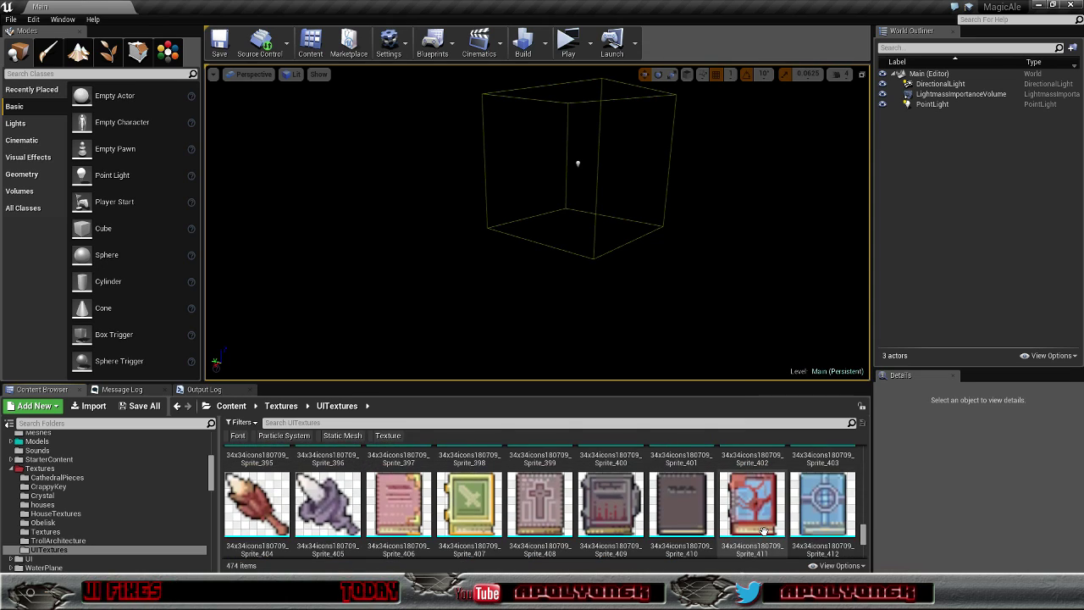
{"action": "scroll", "coordinate": [762, 529], "scroll_direction": "up", "scroll_amount": 1}
{"action": "scroll", "coordinate": [763, 529], "scroll_direction": "up", "scroll_amount": 1}
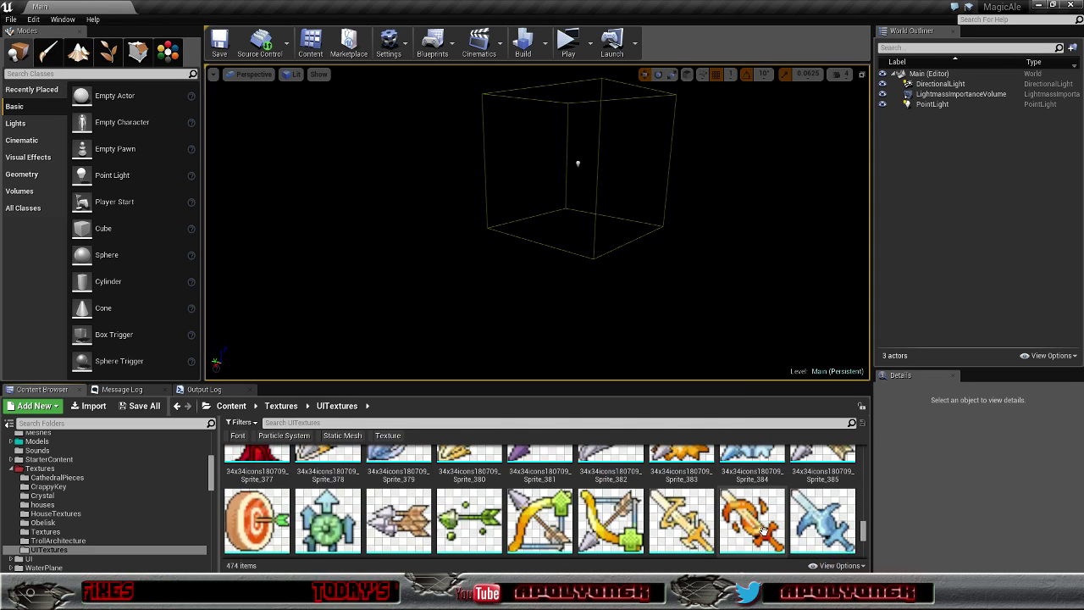
{"action": "scroll", "coordinate": [762, 530], "scroll_direction": "up", "scroll_amount": 1}
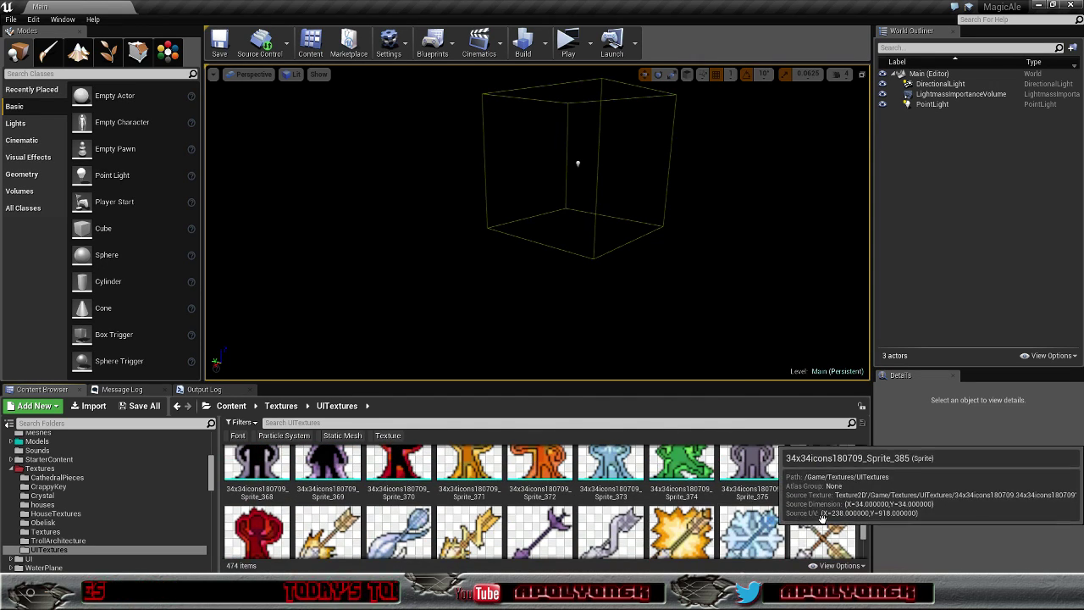
{"action": "scroll", "coordinate": [864, 529], "scroll_direction": "up", "scroll_amount": 2}
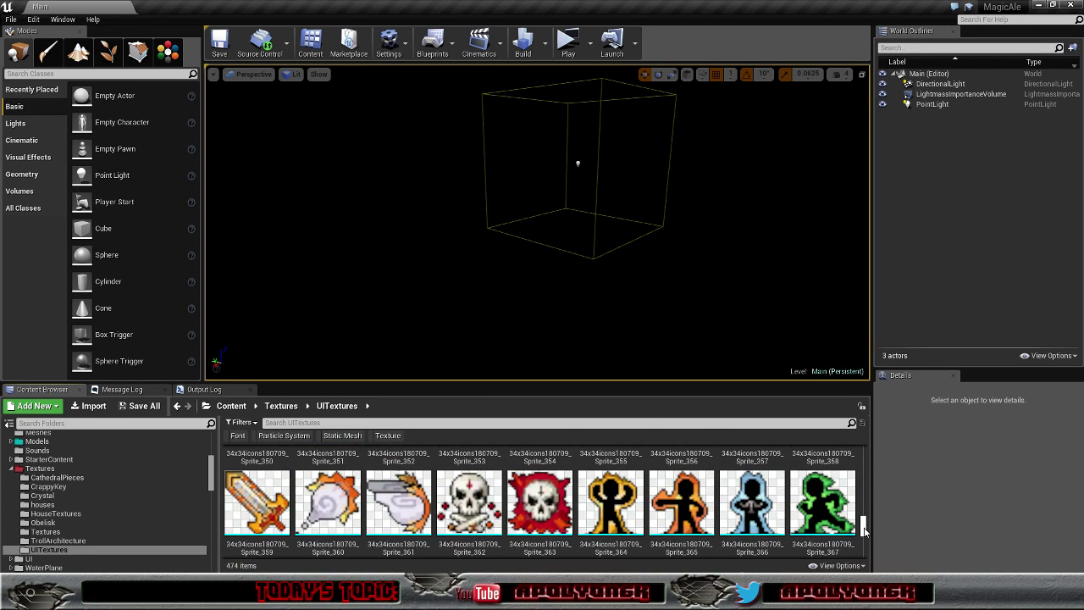
{"action": "left_click_drag", "start_coordinate": [864, 529], "coordinate": [864, 510]}
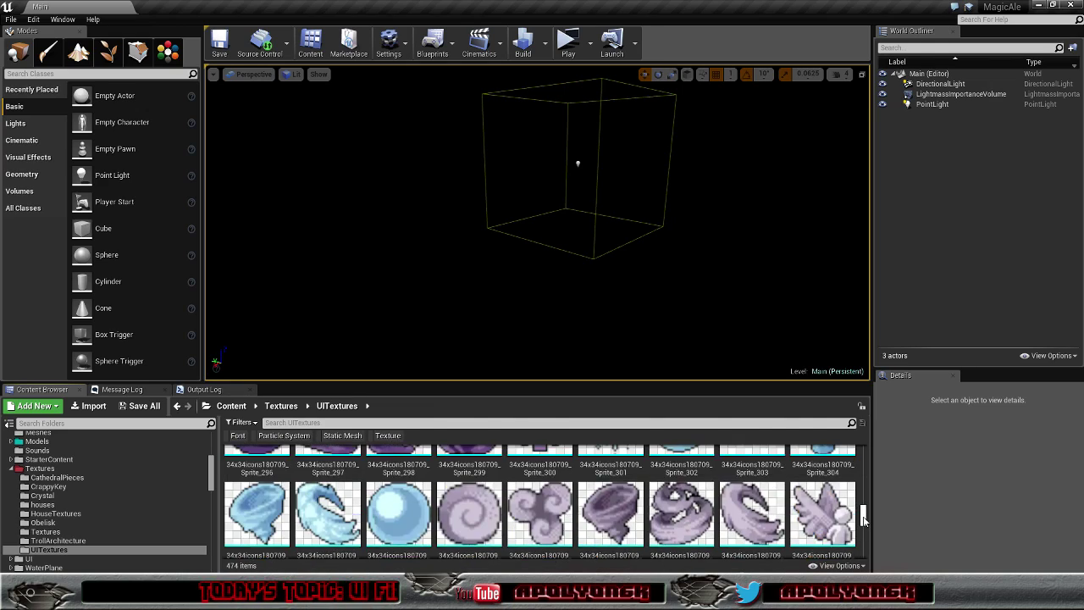
{"action": "left_click_drag", "start_coordinate": [863, 500], "coordinate": [863, 458]}
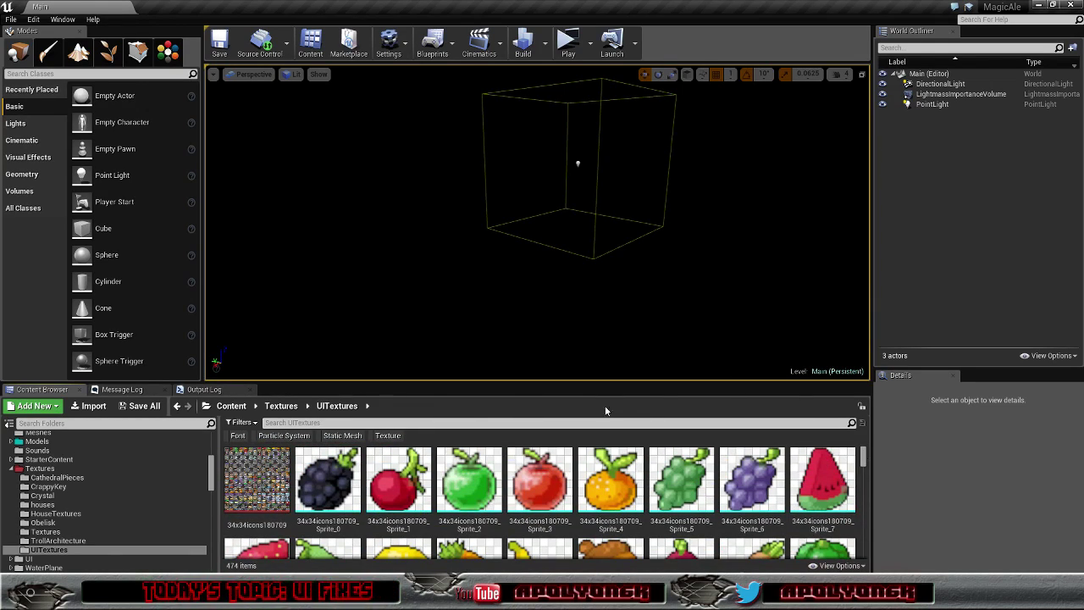
{"action": "mouse_move", "coordinate": [352, 381]}
{"action": "left_mouse_down"}
{"action": "mouse_move", "coordinate": [342, 292]}
{"action": "mouse_move", "coordinate": [342, 302]}
{"action": "left_mouse_up"}
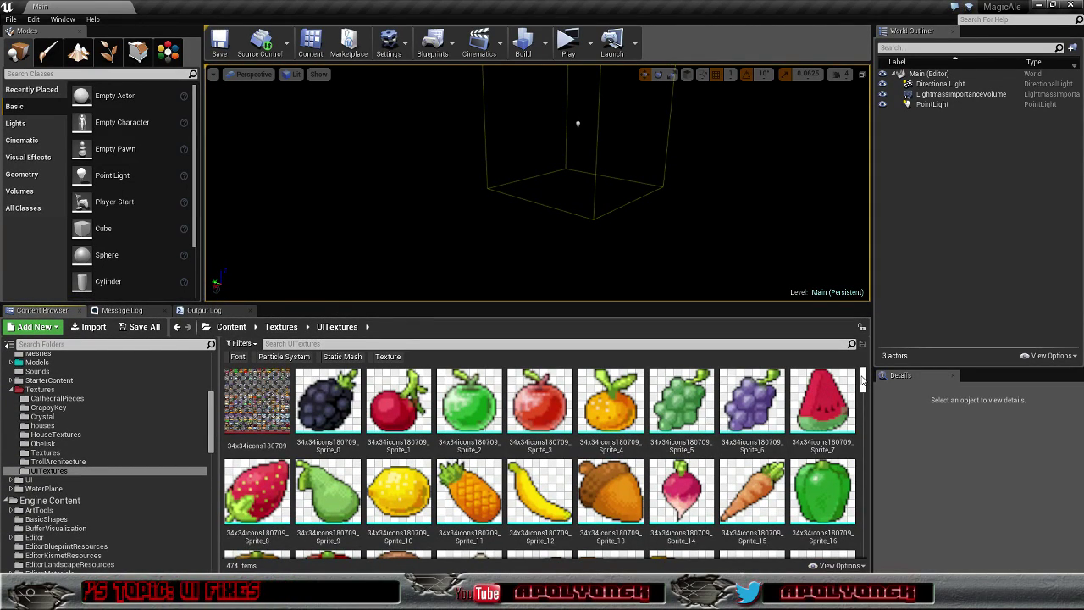
{"action": "left_click_drag", "start_coordinate": [429, 305], "coordinate": [419, 380]}
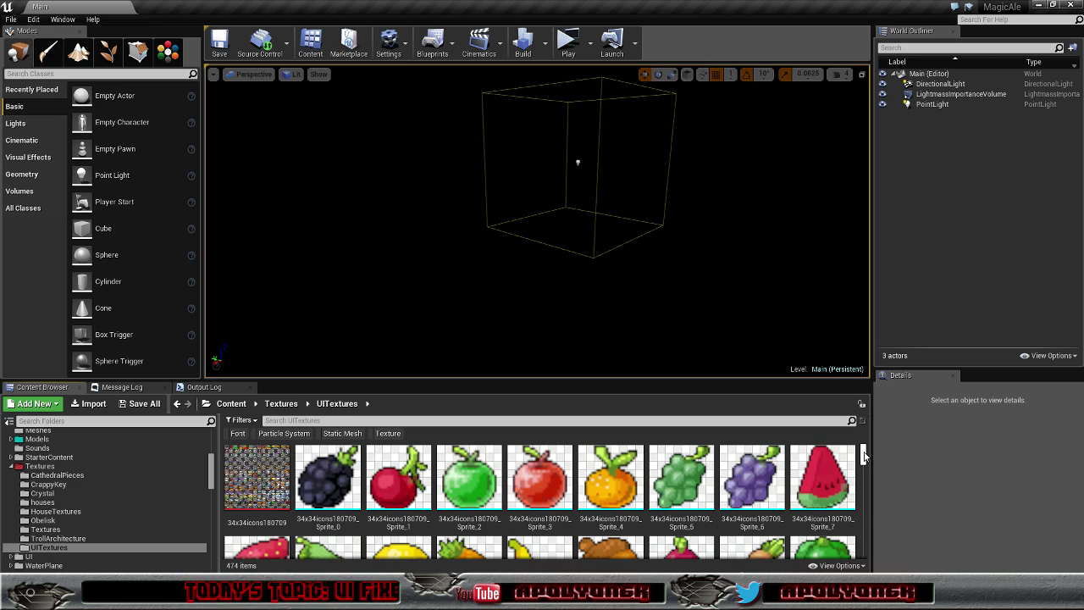
{"action": "left_click_drag", "start_coordinate": [864, 455], "coordinate": [876, 563]}
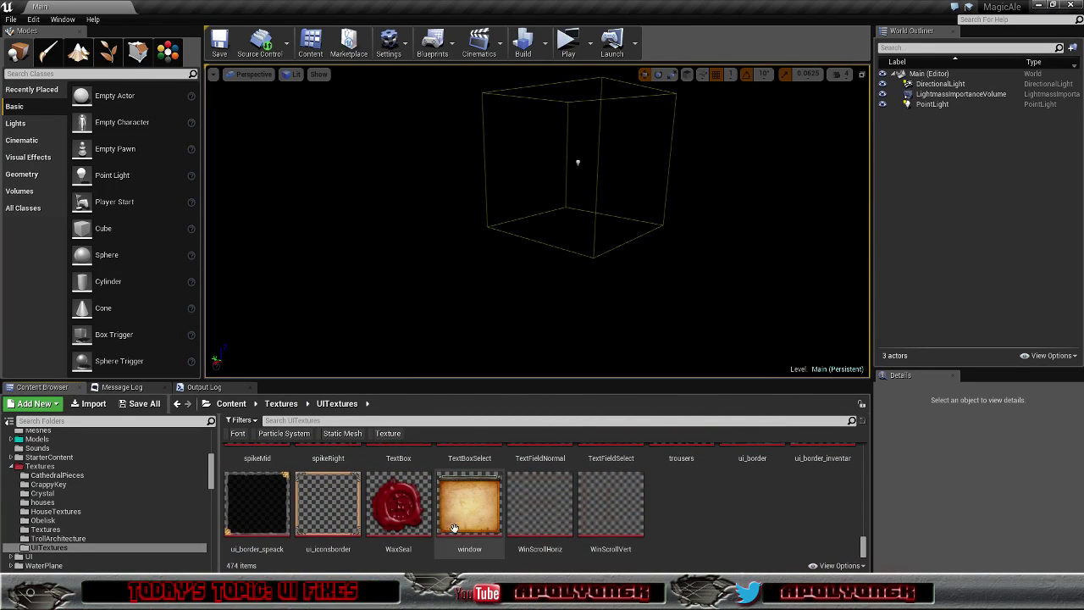
{"action": "mouse_move", "coordinate": [259, 504]}
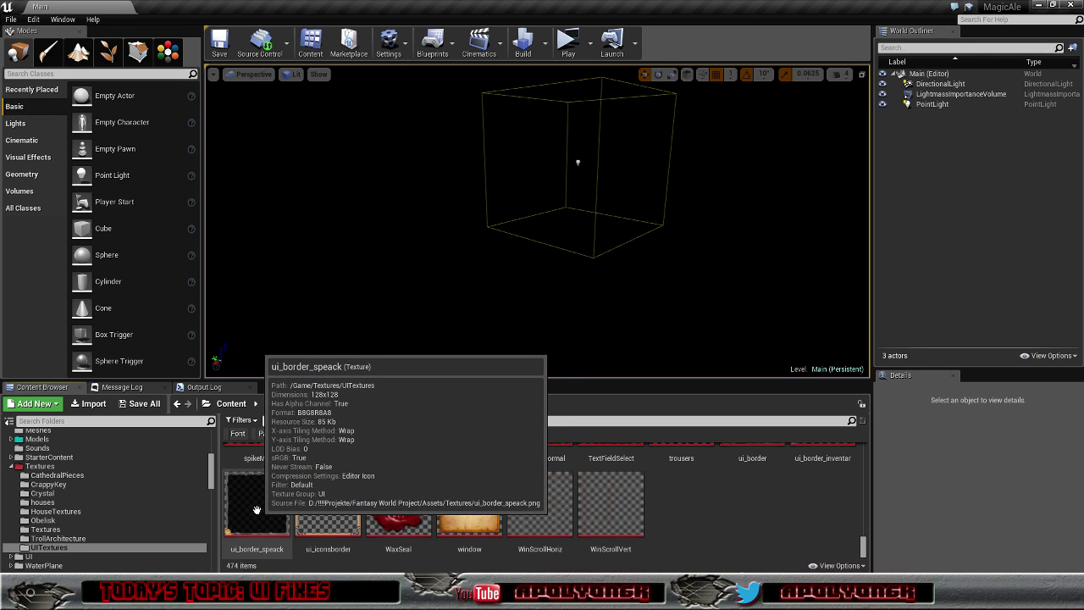
{"action": "double_click", "coordinate": [262, 515]}
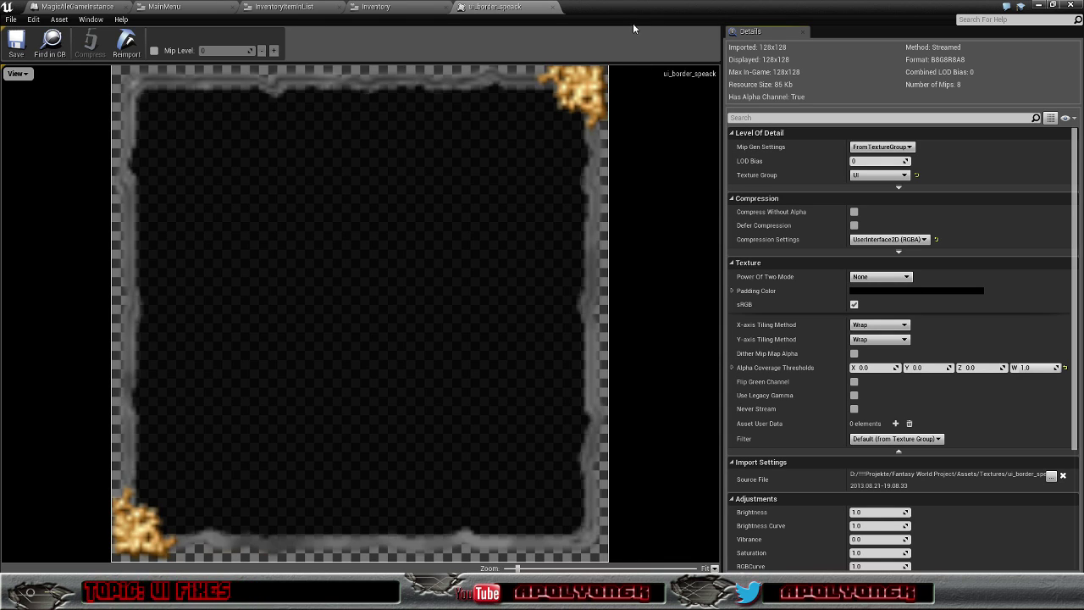
{"action": "left_click", "coordinate": [553, 8]}
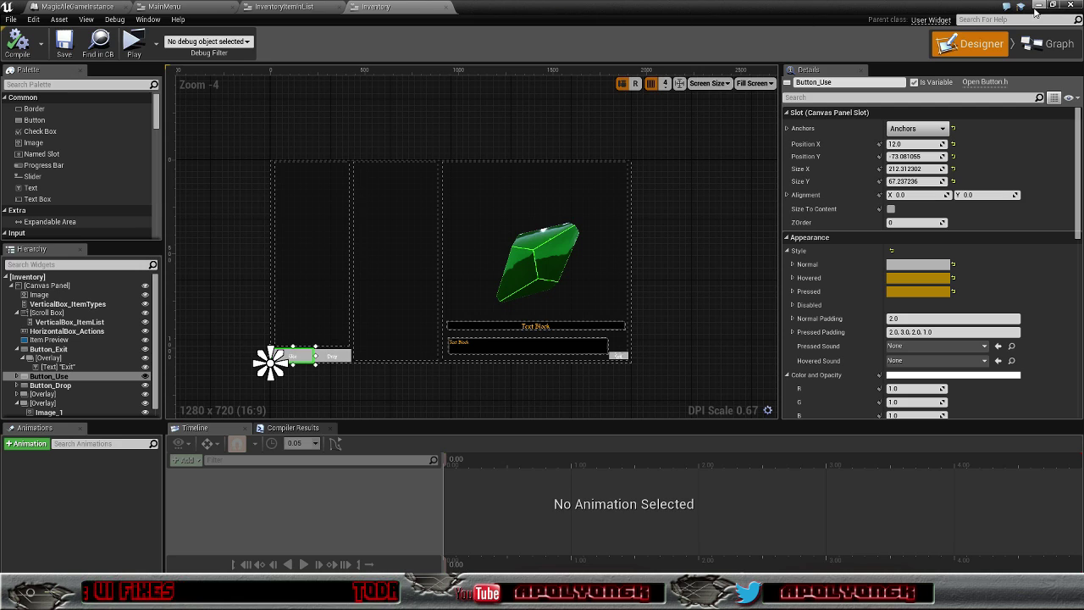
{"action": "left_click", "coordinate": [1040, 6]}
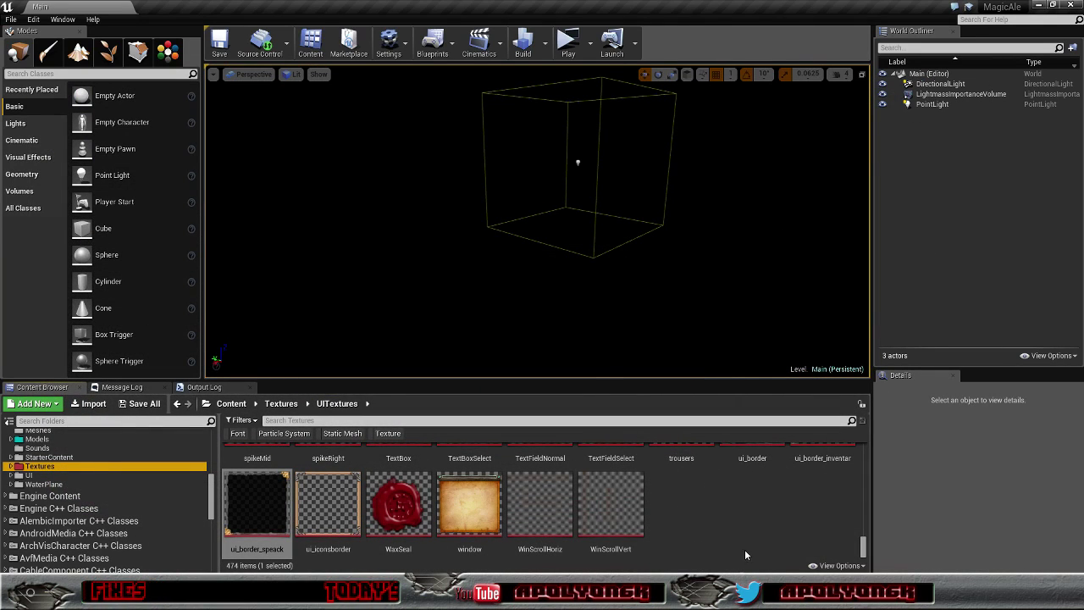
{"action": "double_click", "coordinate": [332, 506]}
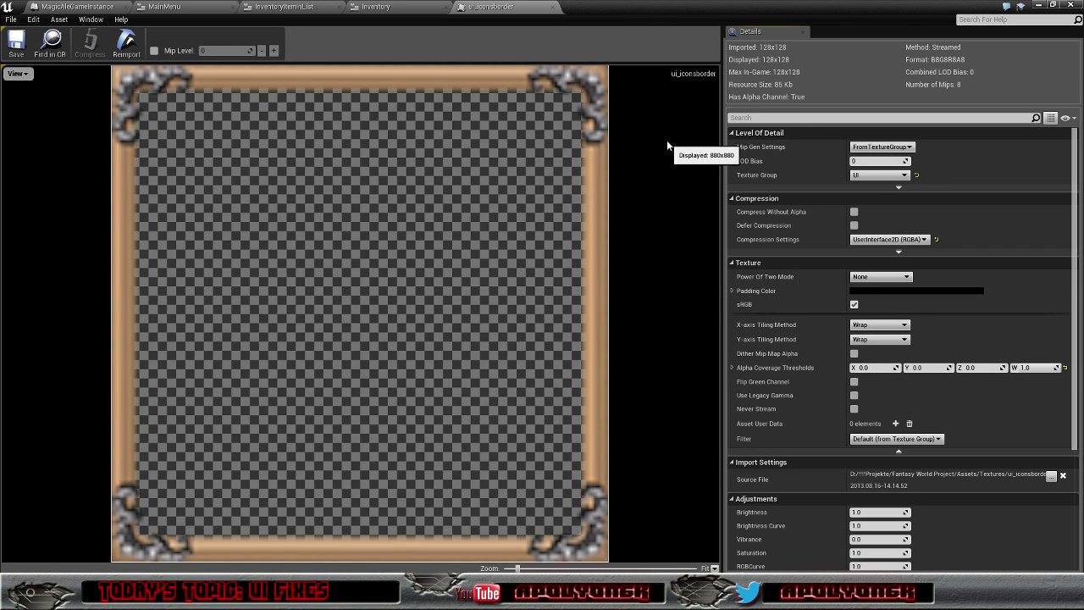
{"action": "left_click", "coordinate": [555, 8]}
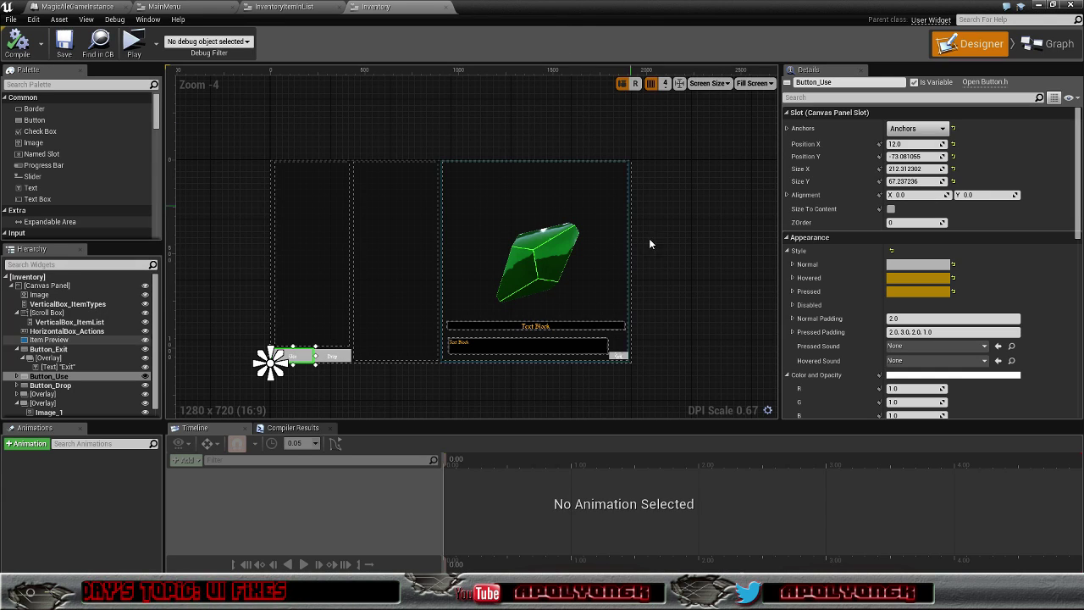
{"action": "left_click", "coordinate": [1039, 7]}
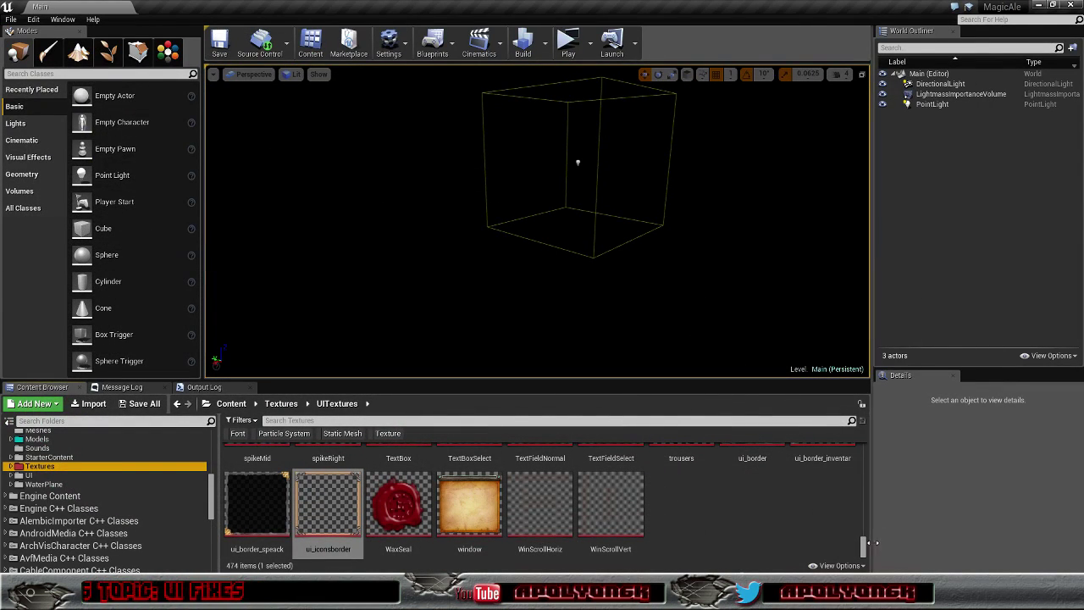
{"action": "scroll", "coordinate": [863, 549], "scroll_direction": "up", "scroll_amount": 2}
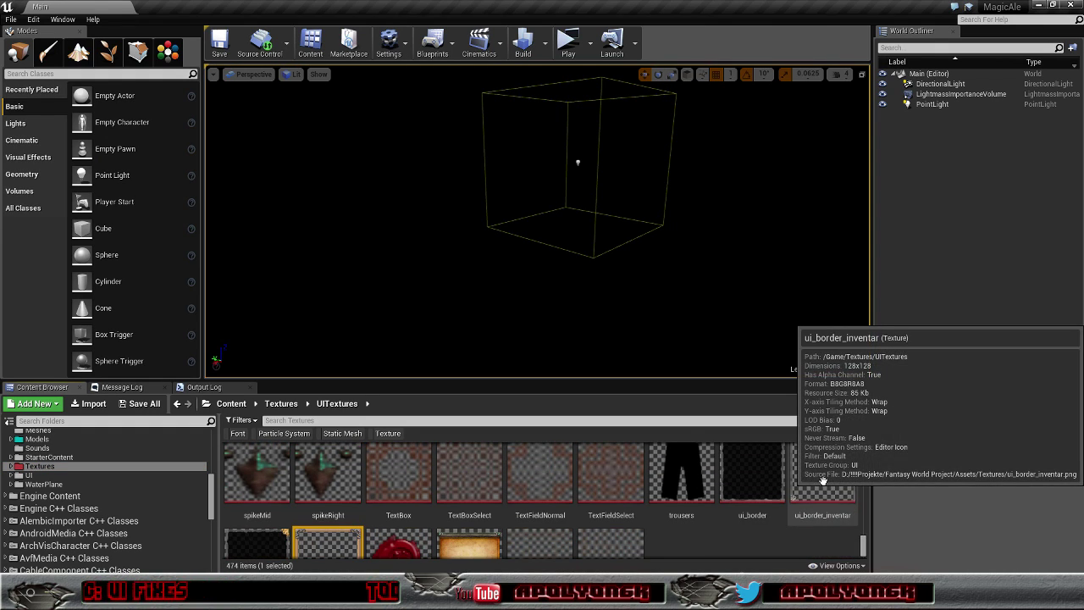
- Open the ui_border_inventar texture and zoom in and out to inspect its 128×128 frame
{"action": "double_click", "coordinate": [824, 478]}
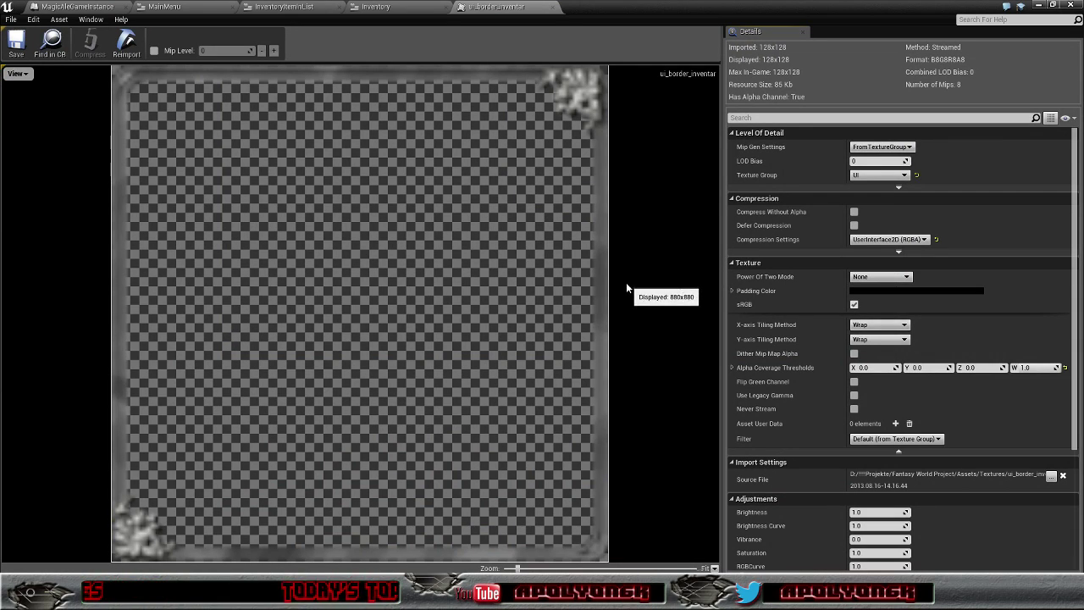
{"action": "scroll", "coordinate": [626, 282], "scroll_direction": "down", "scroll_amount": 5}
{"action": "scroll", "coordinate": [554, 302], "scroll_direction": "up", "scroll_amount": 2}
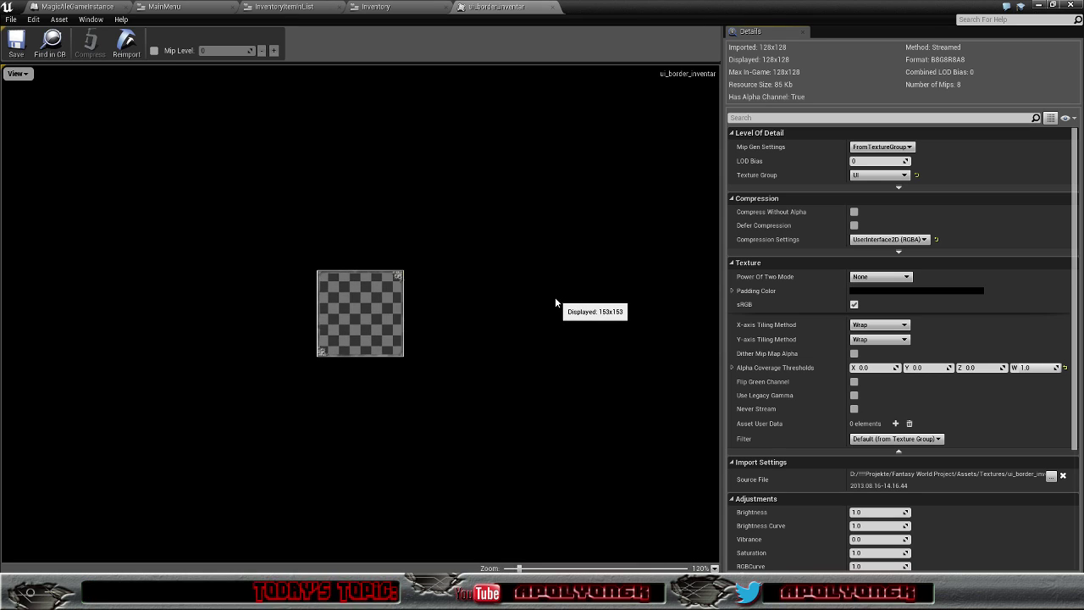
{"action": "scroll", "coordinate": [509, 307], "scroll_direction": "down", "scroll_amount": 4}
{"action": "scroll", "coordinate": [487, 308], "scroll_direction": "down", "scroll_amount": 2}
{"action": "scroll", "coordinate": [470, 310], "scroll_direction": "up", "scroll_amount": 2}
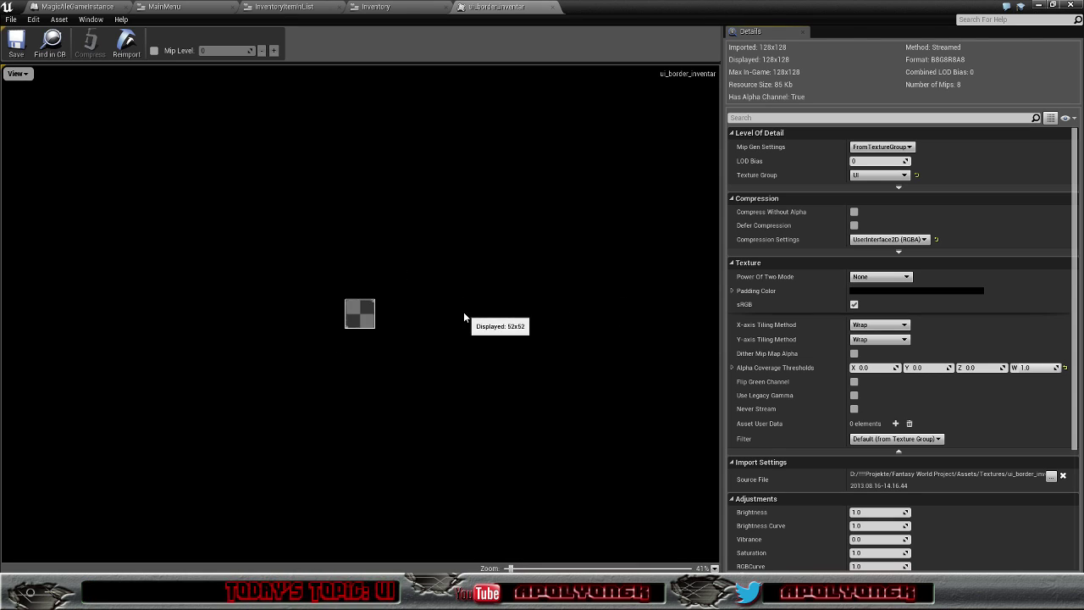
{"action": "scroll", "coordinate": [465, 312], "scroll_direction": "up", "scroll_amount": 2}
{"action": "scroll", "coordinate": [464, 312], "scroll_direction": "up", "scroll_amount": 3}
{"action": "scroll", "coordinate": [464, 313], "scroll_direction": "up", "scroll_amount": 2}
{"action": "scroll", "coordinate": [464, 313], "scroll_direction": "up", "scroll_amount": 1}
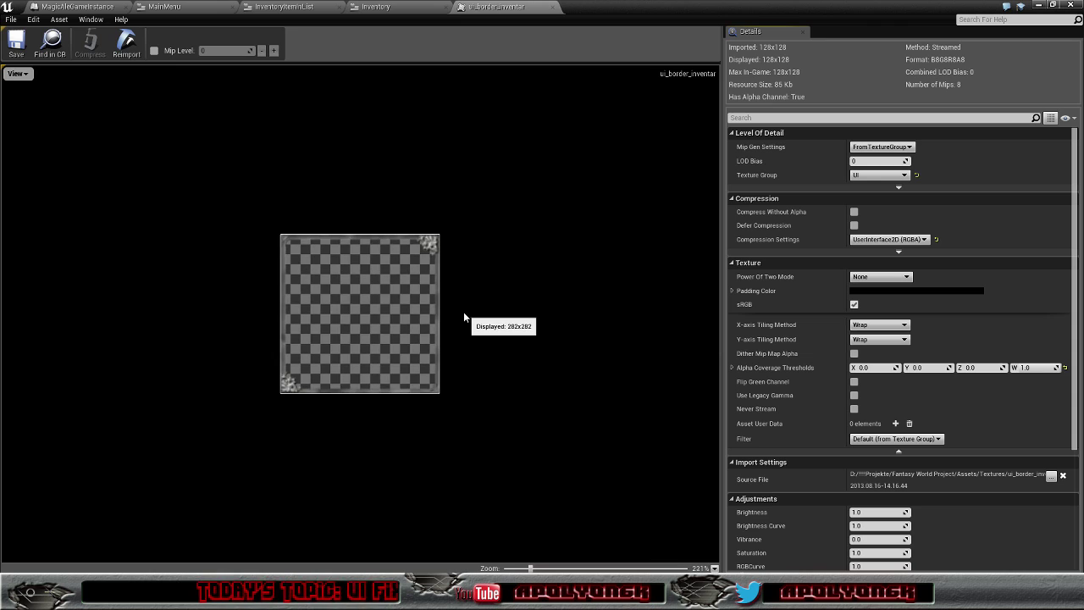
{"action": "scroll", "coordinate": [464, 312], "scroll_direction": "up", "scroll_amount": 2}
{"action": "scroll", "coordinate": [464, 312], "scroll_direction": "up", "scroll_amount": 1}
{"action": "scroll", "coordinate": [465, 312], "scroll_direction": "up", "scroll_amount": 1}
{"action": "scroll", "coordinate": [464, 310], "scroll_direction": "up", "scroll_amount": 1}
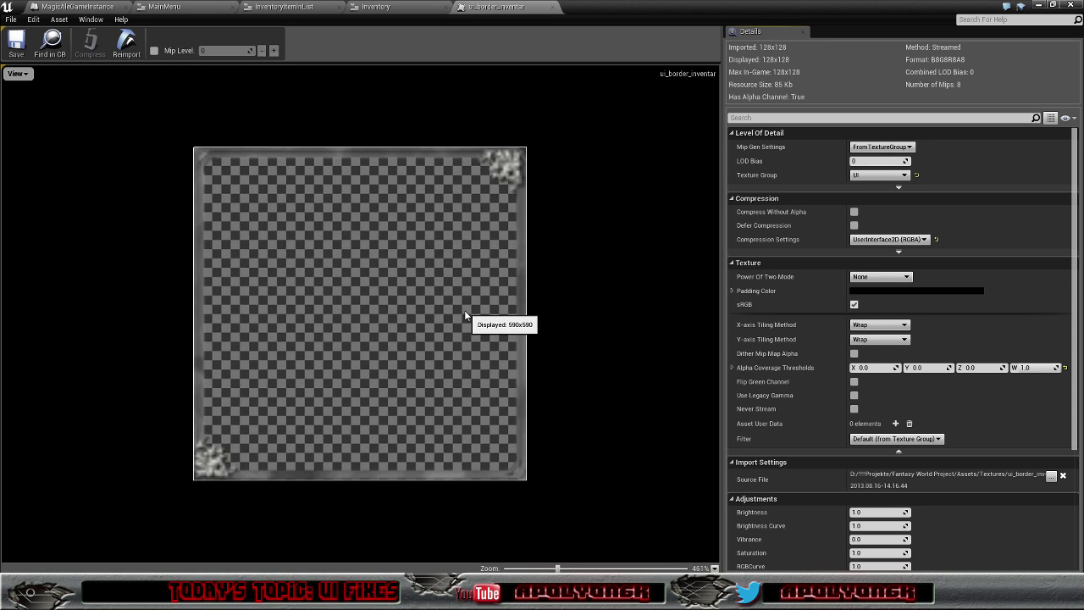
{"action": "scroll", "coordinate": [464, 310], "scroll_direction": "down", "scroll_amount": 1}
{"action": "scroll", "coordinate": [464, 310], "scroll_direction": "down", "scroll_amount": 2}
{"action": "scroll", "coordinate": [464, 310], "scroll_direction": "down", "scroll_amount": 1}
{"action": "scroll", "coordinate": [464, 310], "scroll_direction": "up", "scroll_amount": 1}
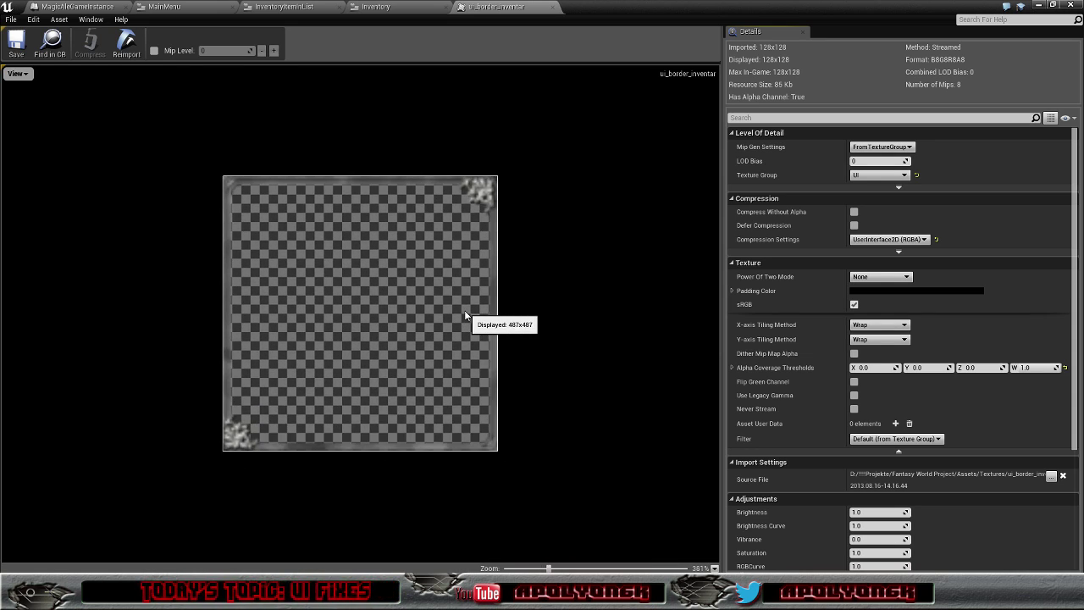
{"action": "scroll", "coordinate": [464, 310], "scroll_direction": "up", "scroll_amount": 3}
{"action": "scroll", "coordinate": [464, 310], "scroll_direction": "up", "scroll_amount": 2}
{"action": "scroll", "coordinate": [464, 310], "scroll_direction": "up", "scroll_amount": 1}
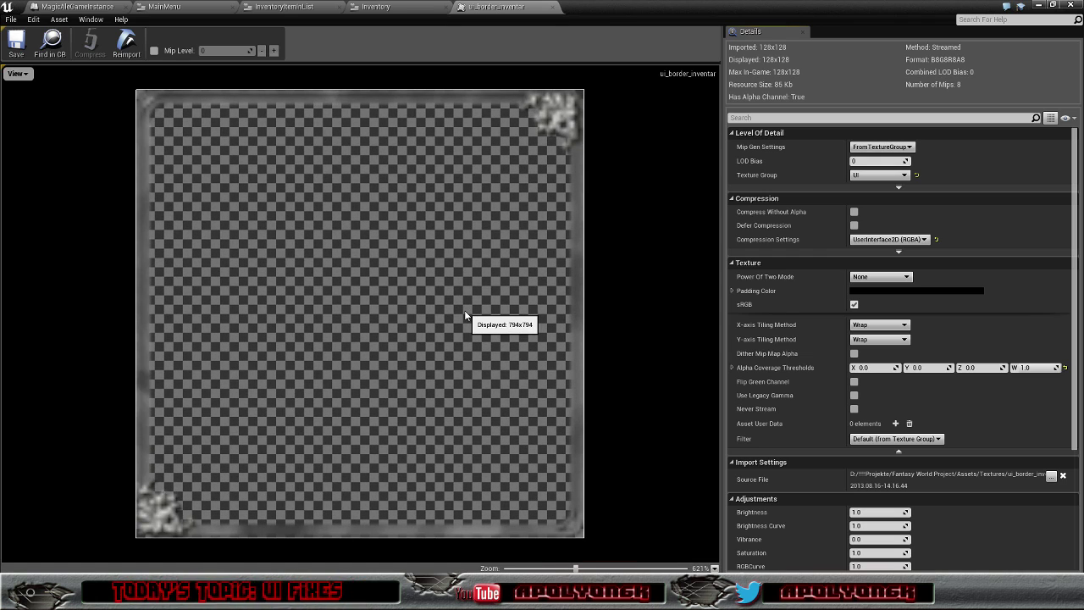
{"action": "scroll", "coordinate": [465, 310], "scroll_direction": "down", "scroll_amount": 2}
{"action": "scroll", "coordinate": [464, 310], "scroll_direction": "down", "scroll_amount": 2}
{"action": "scroll", "coordinate": [464, 310], "scroll_direction": "down", "scroll_amount": 2}
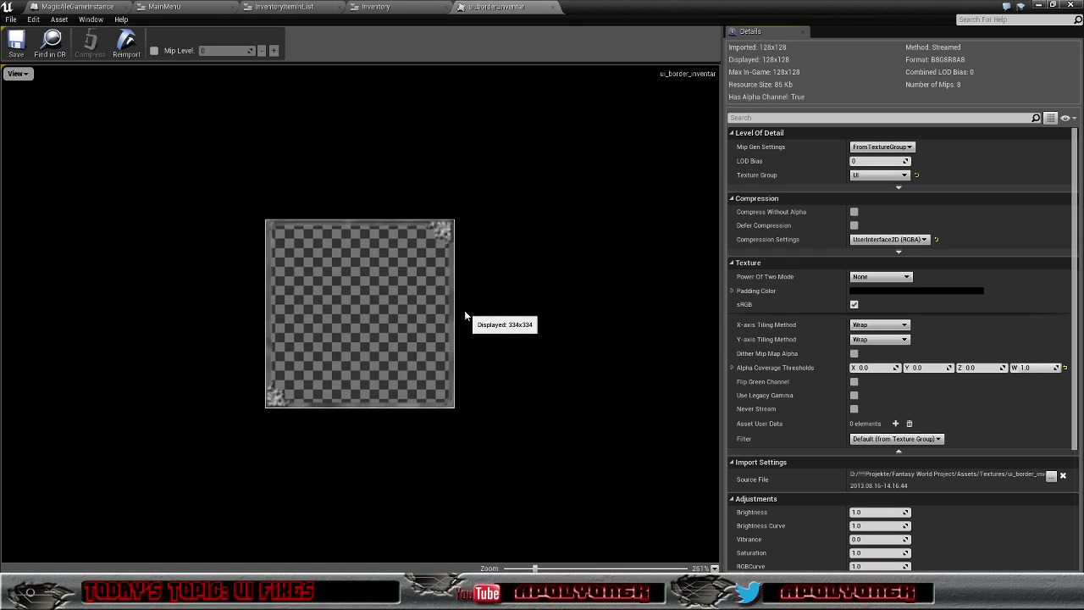
{"action": "scroll", "coordinate": [464, 309], "scroll_direction": "up", "scroll_amount": 2}
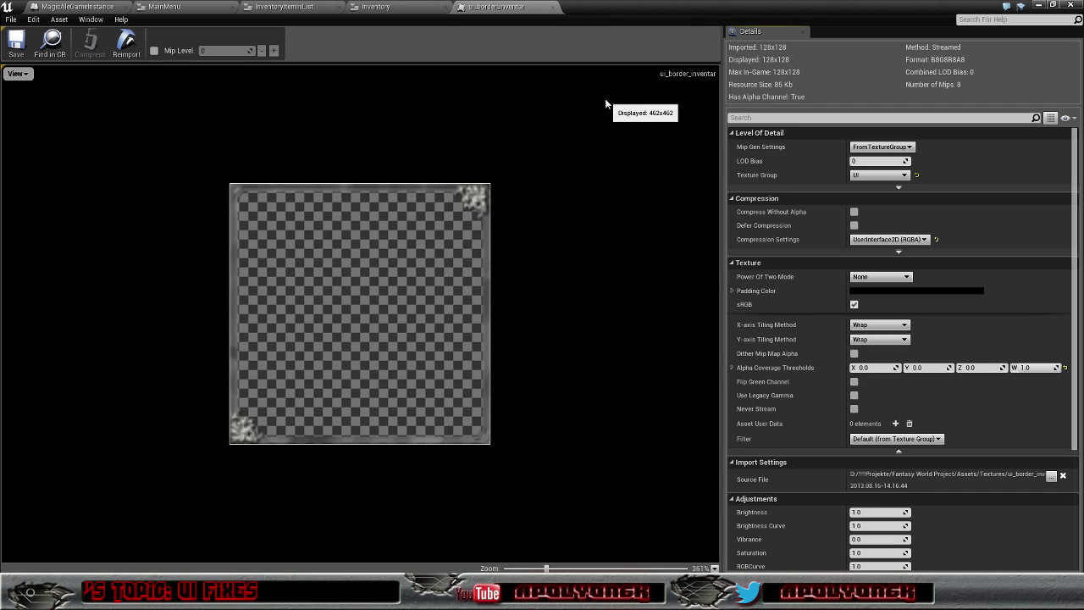
- Close the ui_border_inventar texture editor and select the VerticalBox_ItemTypes panel
{"action": "left_click", "coordinate": [1044, 5]}
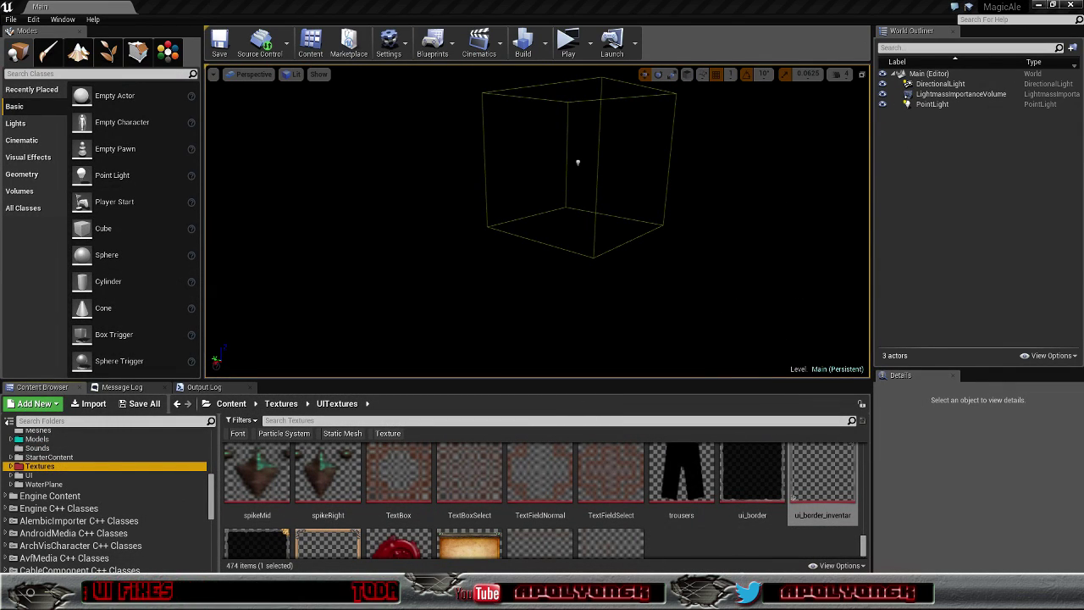
{"action": "left_click", "coordinate": [249, 554]}
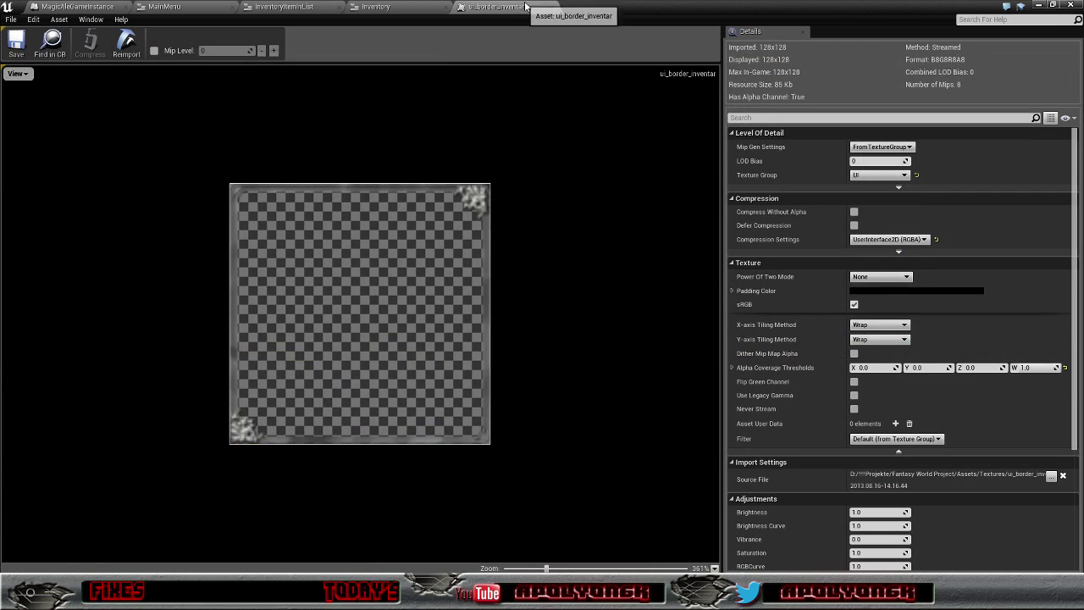
{"action": "left_click", "coordinate": [552, 7]}
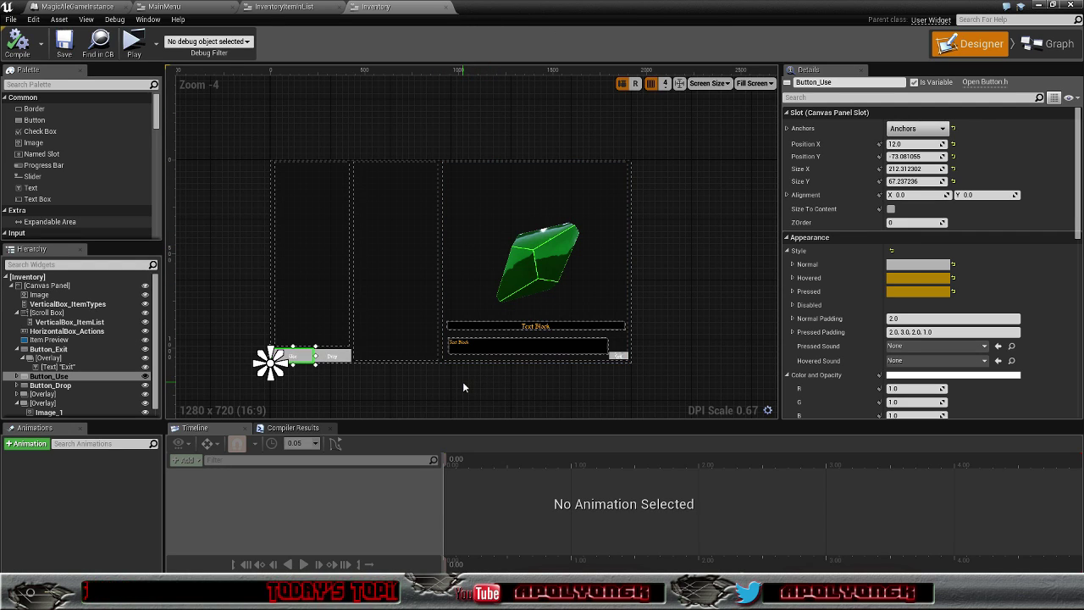
{"action": "left_click", "coordinate": [326, 276]}
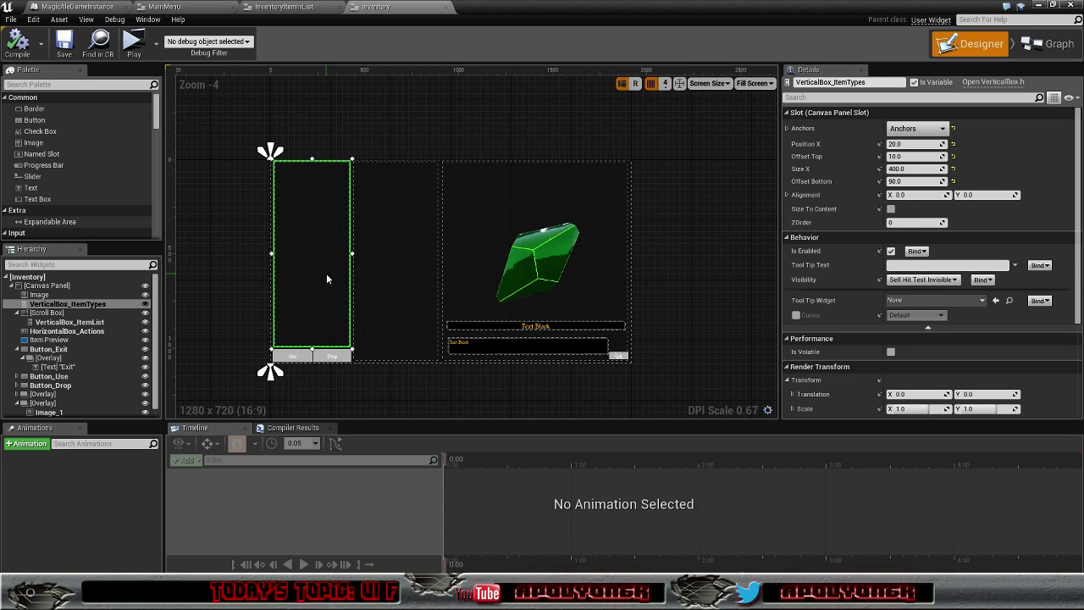
- Open InventoryCategoryButton and InventoryItemInList from Content > BluePrints > Inventory, maximizing the editor
{"action": "left_click", "coordinate": [1053, 6]}
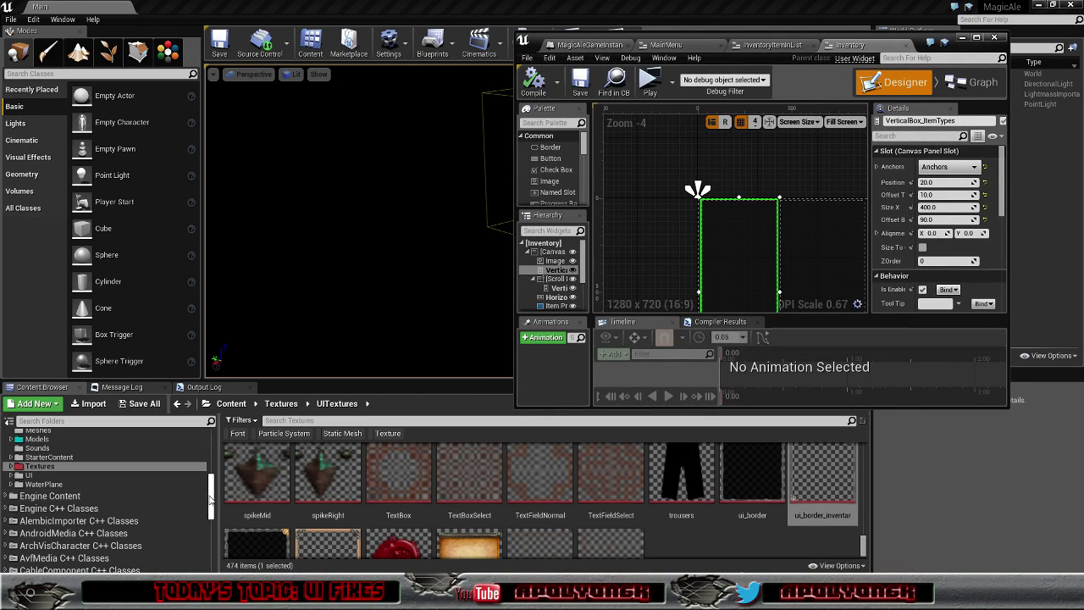
{"action": "left_click_drag", "start_coordinate": [214, 498], "coordinate": [213, 456]}
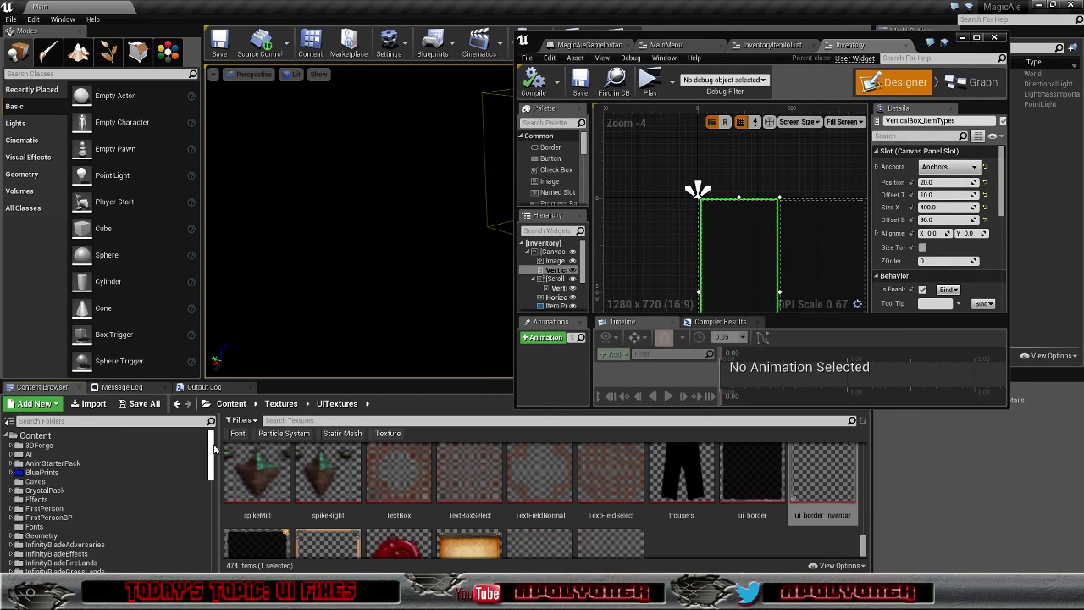
{"action": "left_click", "coordinate": [104, 473]}
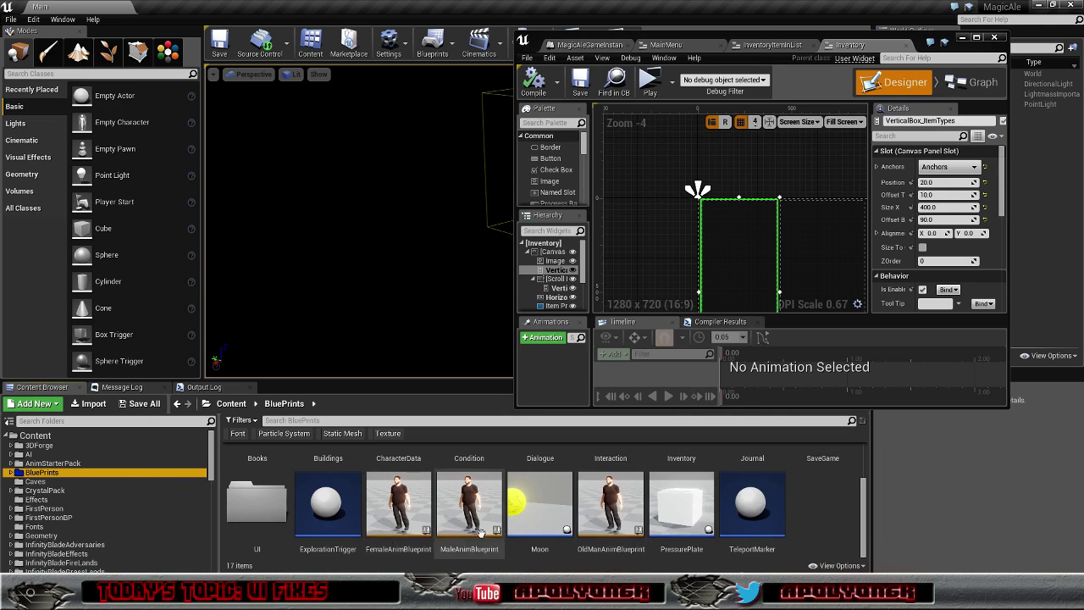
{"action": "scroll", "coordinate": [644, 500], "scroll_direction": "up", "scroll_amount": 2}
{"action": "double_click", "coordinate": [678, 476]}
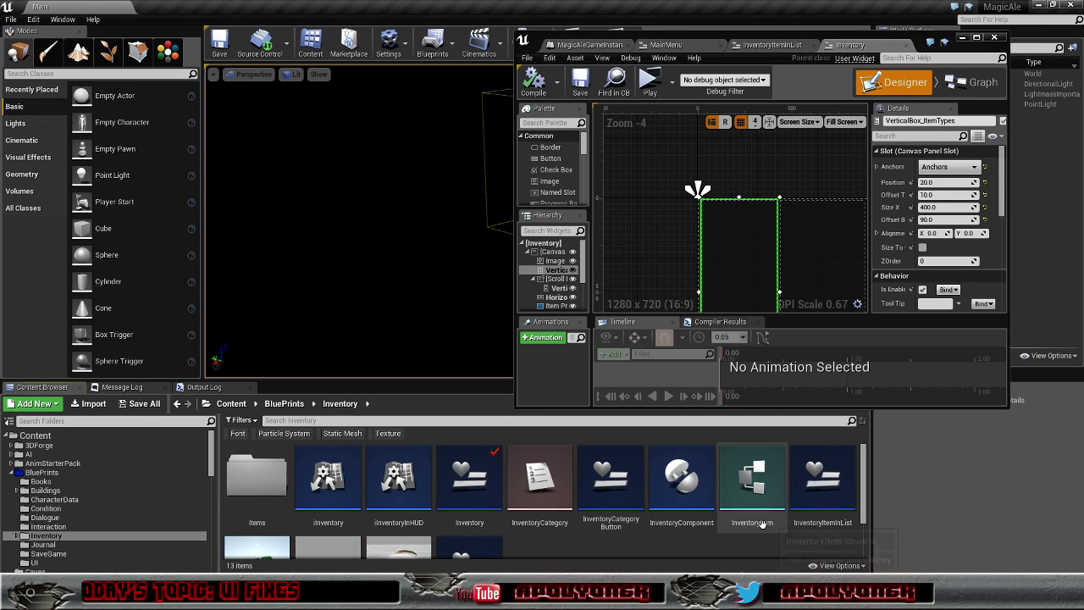
{"action": "left_click", "coordinate": [616, 490]}
{"action": "double_click", "coordinate": [616, 490]}
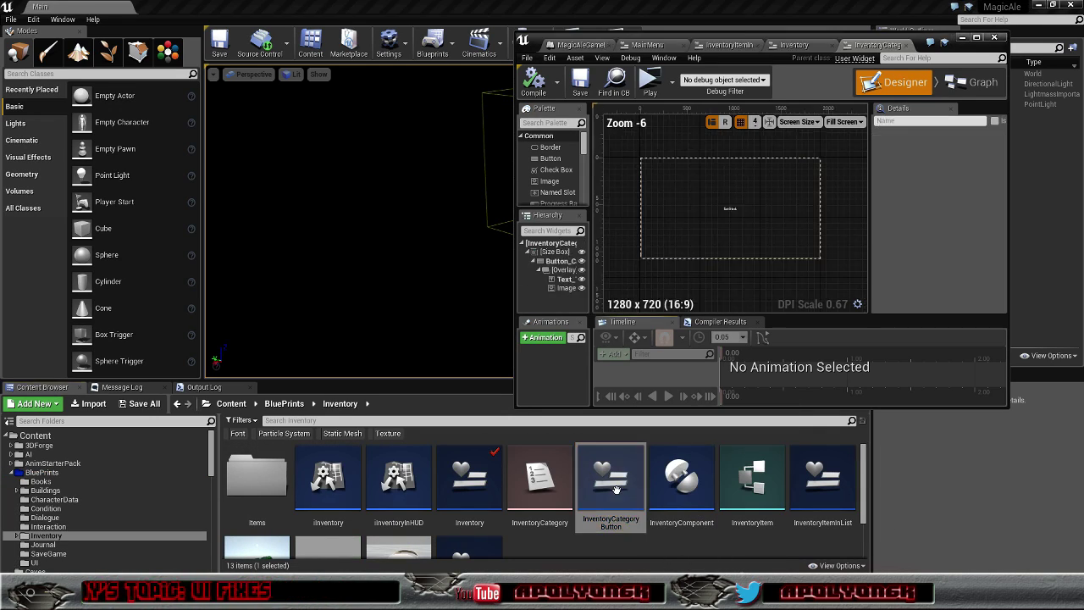
{"action": "double_click", "coordinate": [836, 486]}
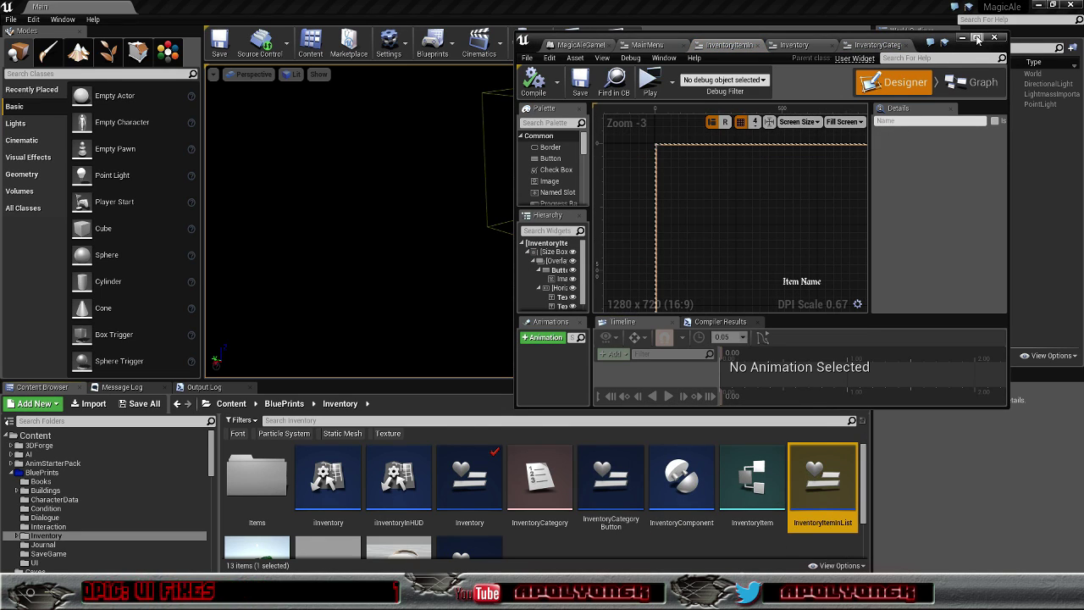
{"action": "left_click", "coordinate": [977, 38]}
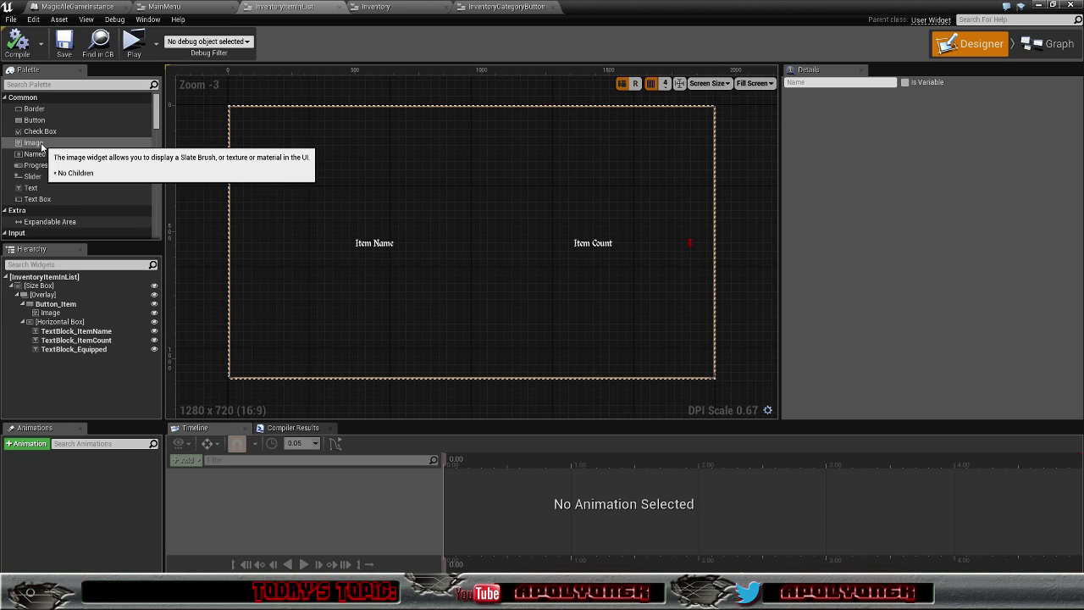
- Add an Image to the overlay behind the item button, filling horizontally and vertically
{"action": "left_click_drag", "start_coordinate": [34, 142], "coordinate": [47, 296]}
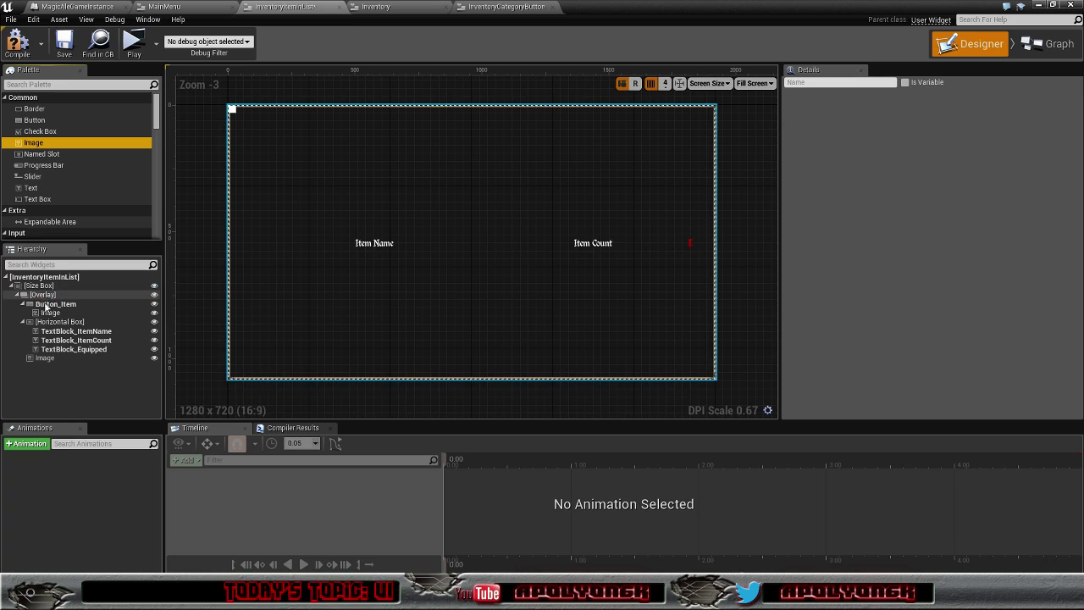
{"action": "left_click_drag", "start_coordinate": [37, 359], "coordinate": [42, 305]}
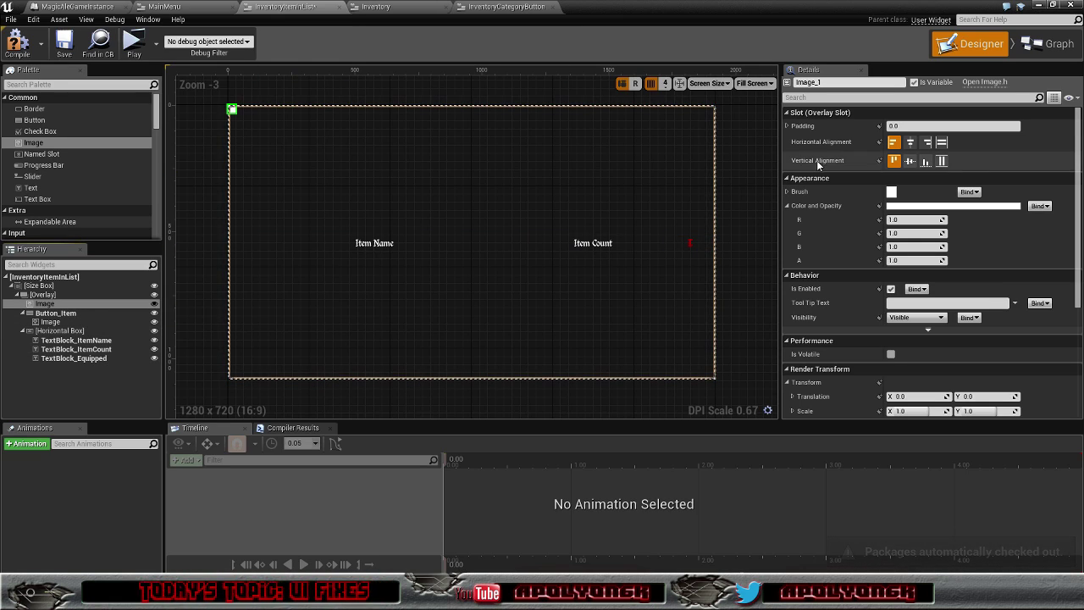
{"action": "left_click", "coordinate": [941, 160]}
{"action": "left_click", "coordinate": [941, 141]}
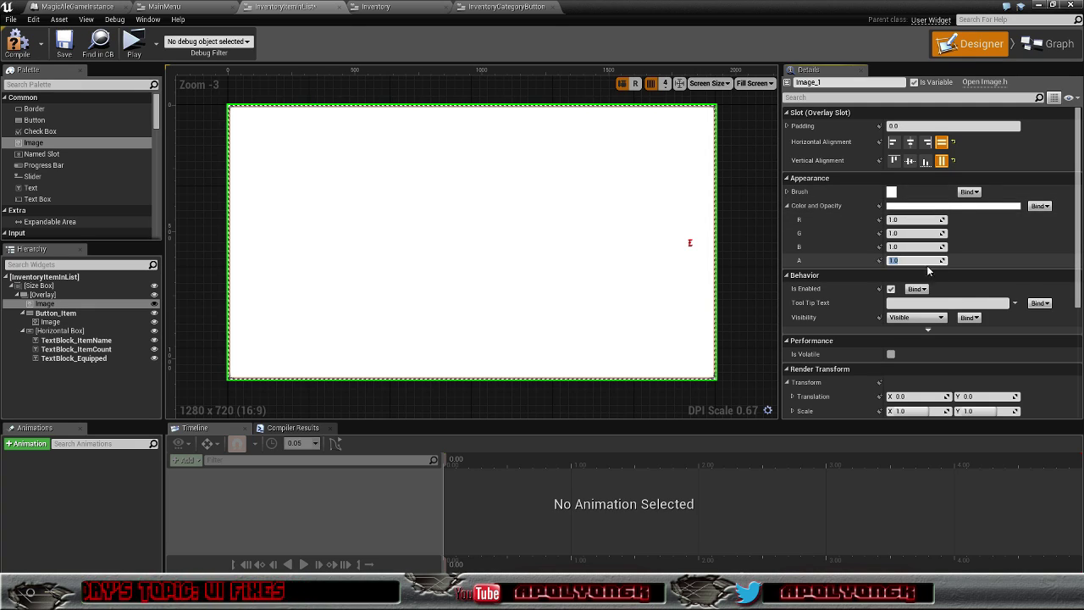
- Set the background image's alpha to 0.75
{"action": "type", "text": ".75"}
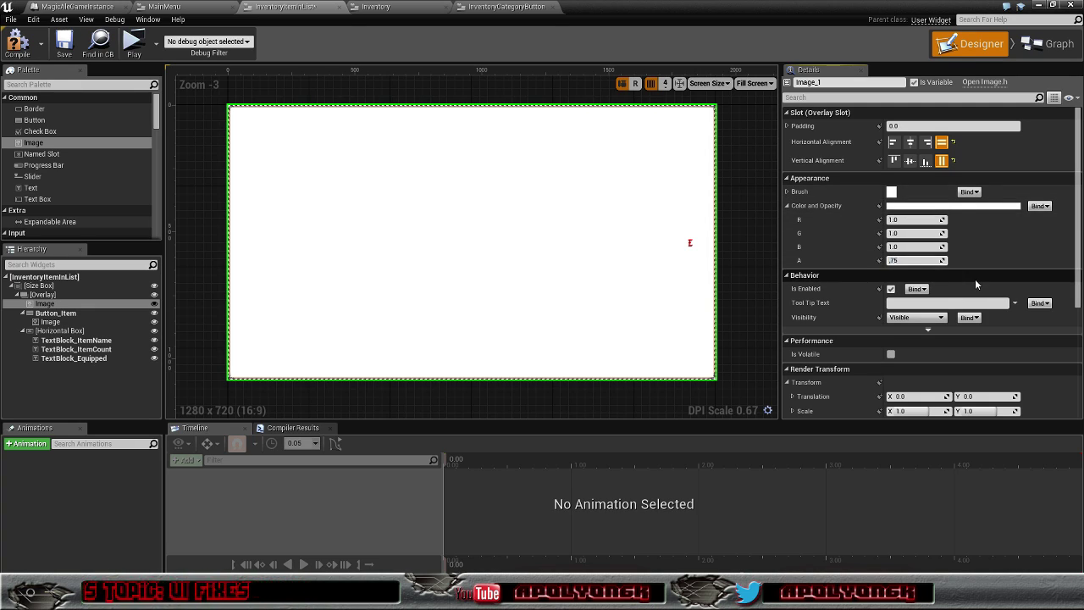
{"action": "key", "text": "Escape"}
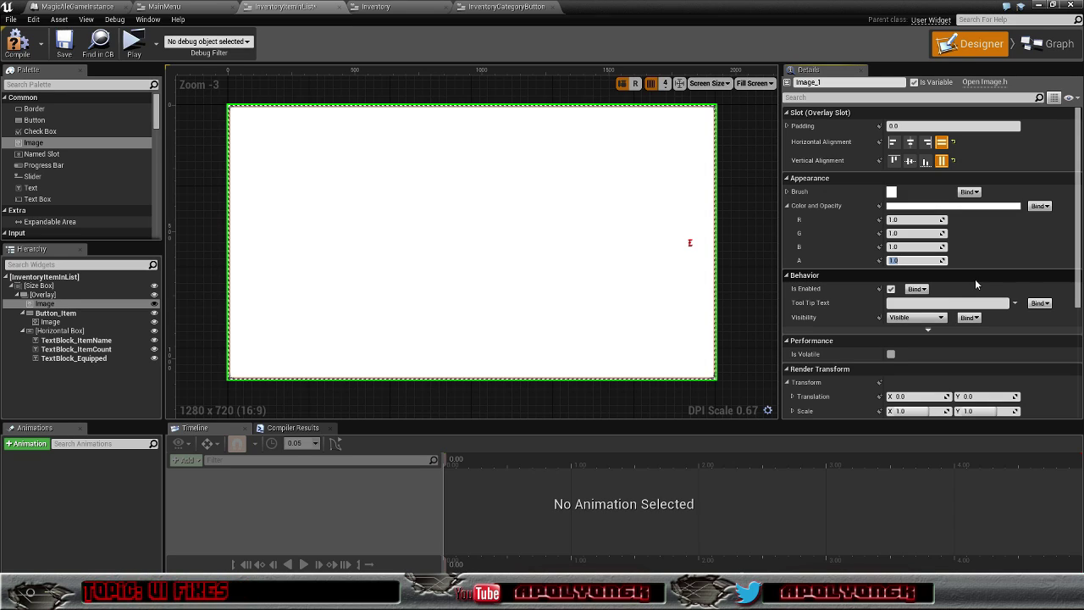
{"action": "key", "text": "BackSpace"}
{"action": "type", "text": ".75"}
{"action": "key", "text": "Return"}
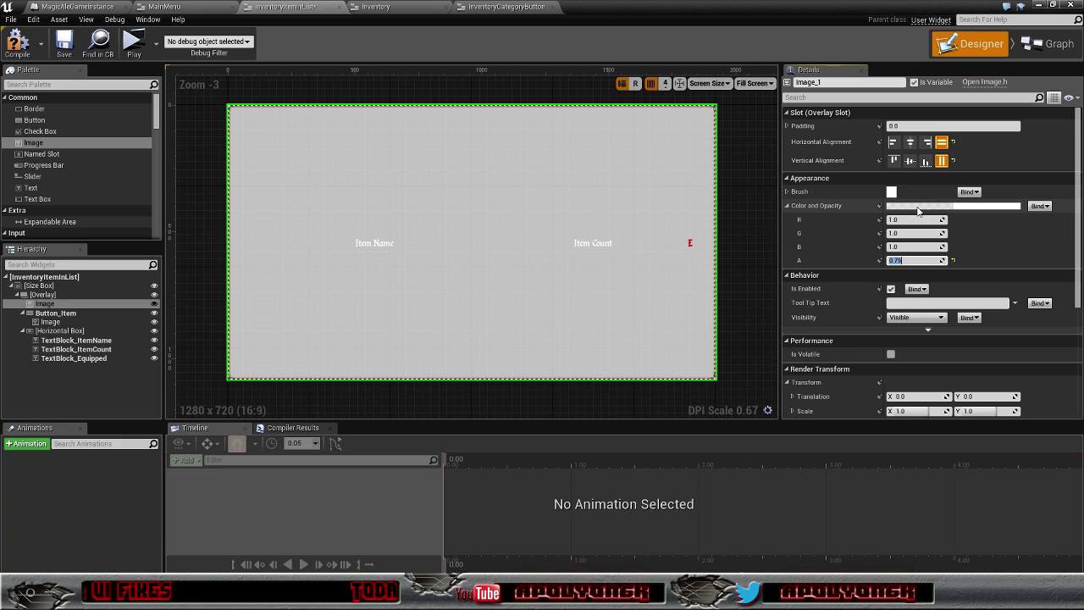
- Tint the image black with 0.75 opacity and compile InventoryItemInList
{"action": "left_click", "coordinate": [972, 209]}
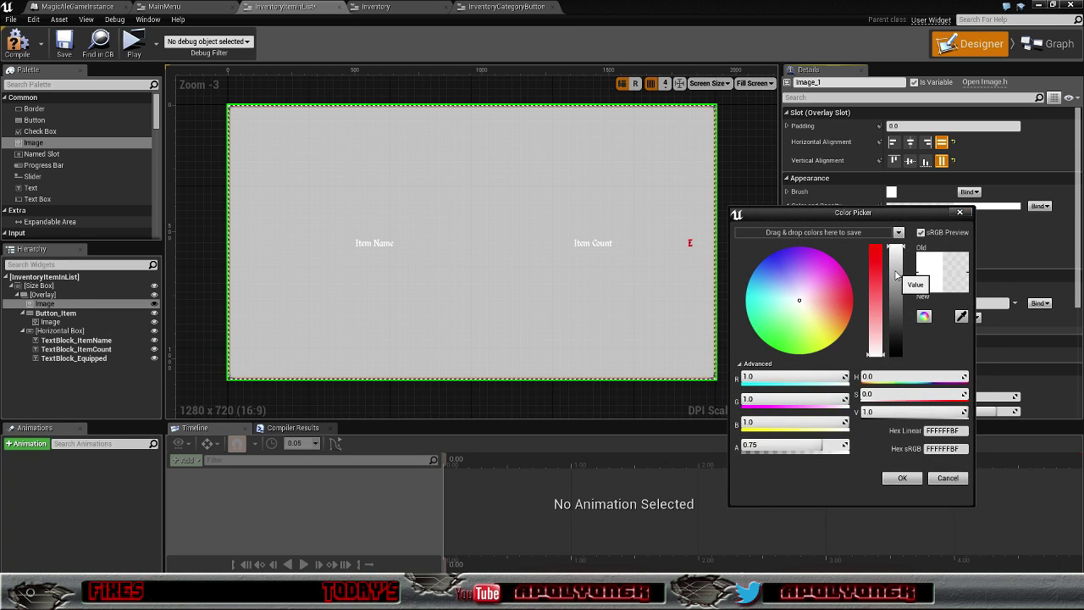
{"action": "left_click_drag", "start_coordinate": [896, 274], "coordinate": [898, 364]}
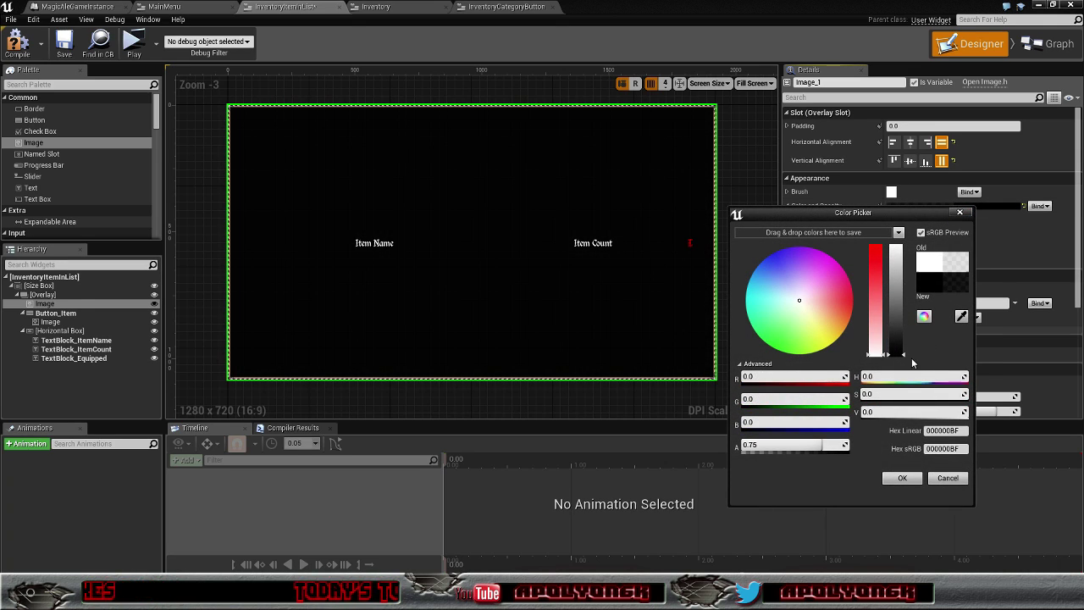
{"action": "left_click", "coordinate": [902, 479]}
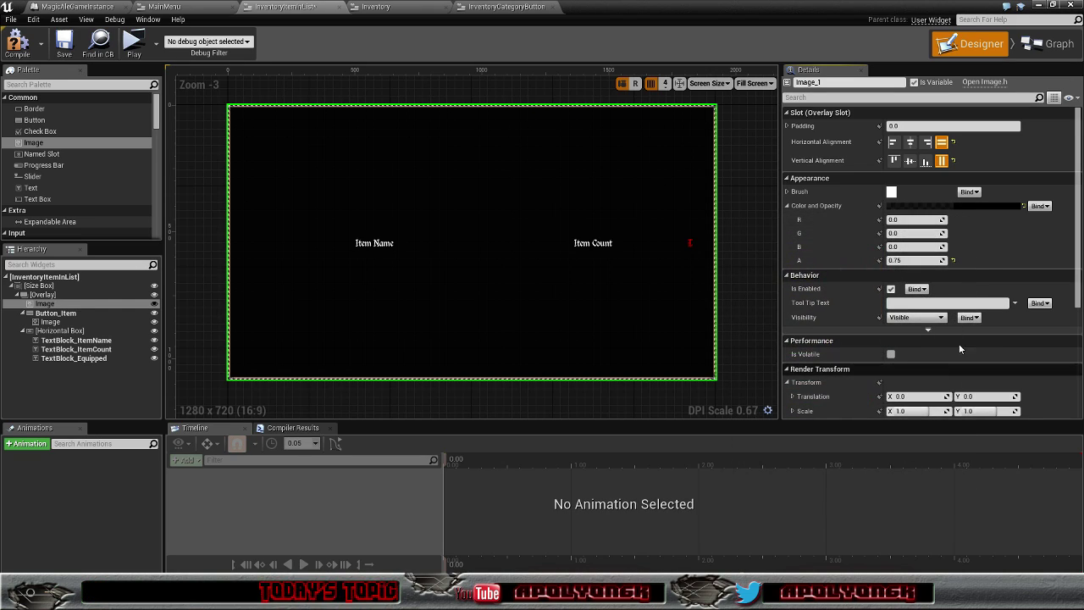
{"action": "left_click", "coordinate": [904, 260]}
{"action": "type", "text": "0.75"}
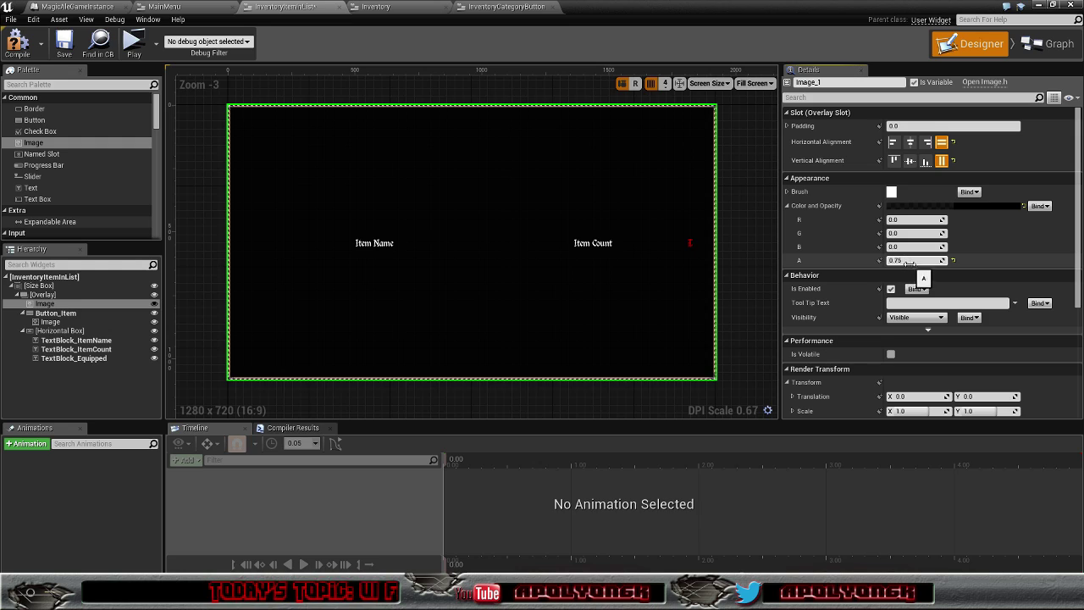
{"action": "left_click_drag", "start_coordinate": [912, 265], "coordinate": [898, 265]}
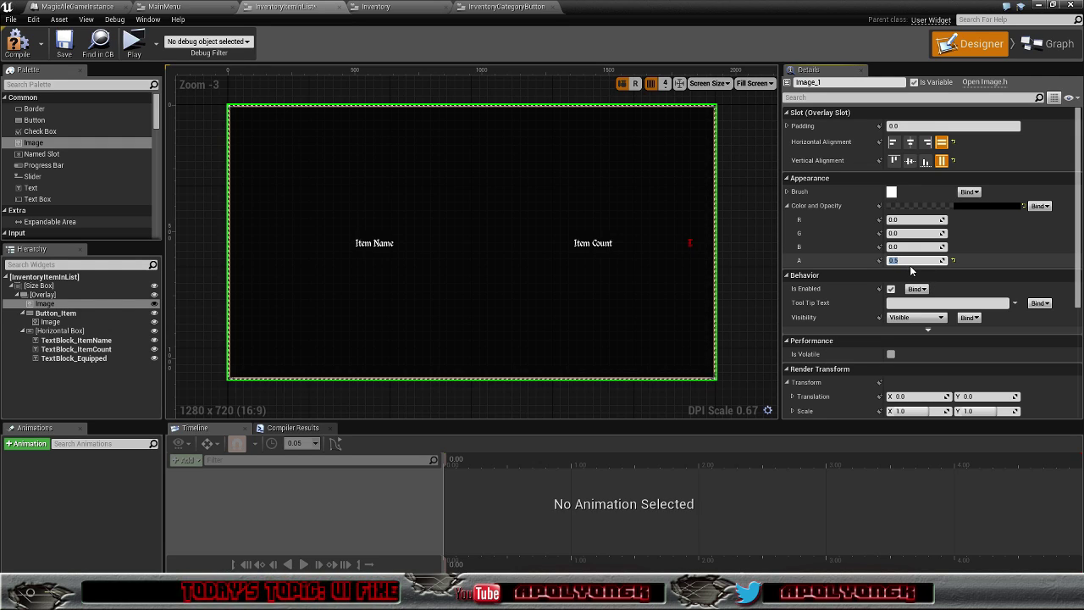
{"action": "left_click", "coordinate": [916, 265]}
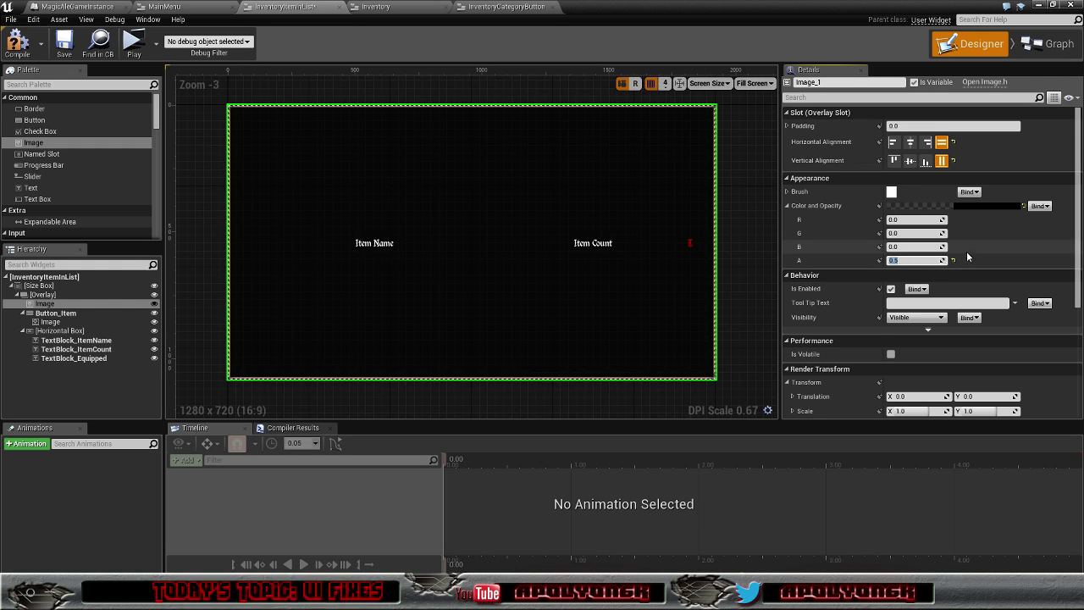
{"action": "type", "text": "0.7"}
{"action": "left_click", "coordinate": [894, 260]}
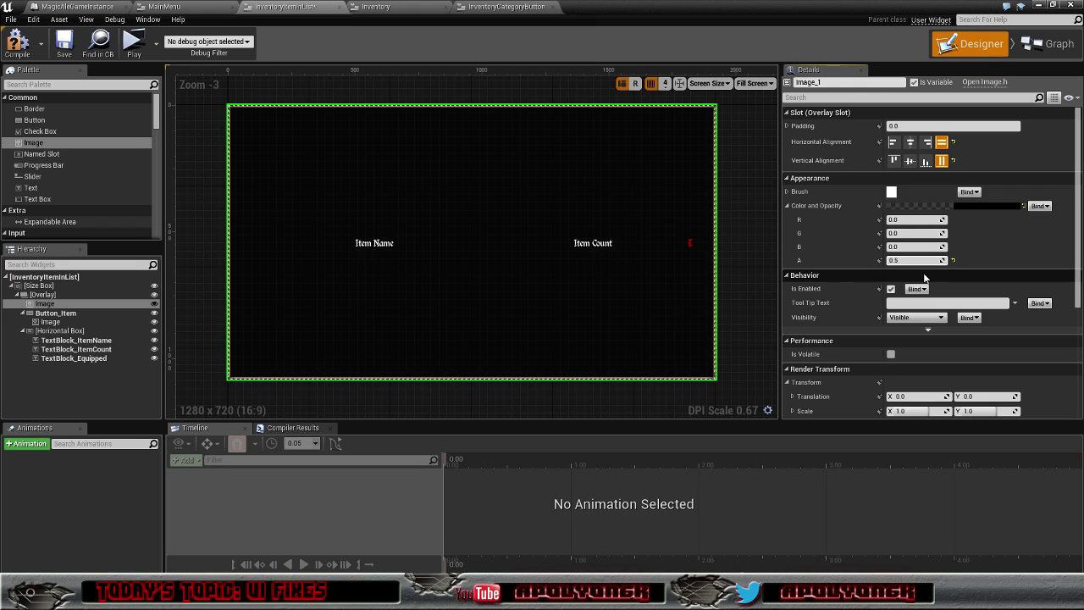
{"action": "type", "text": "0.75"}
{"action": "key", "text": "Return"}
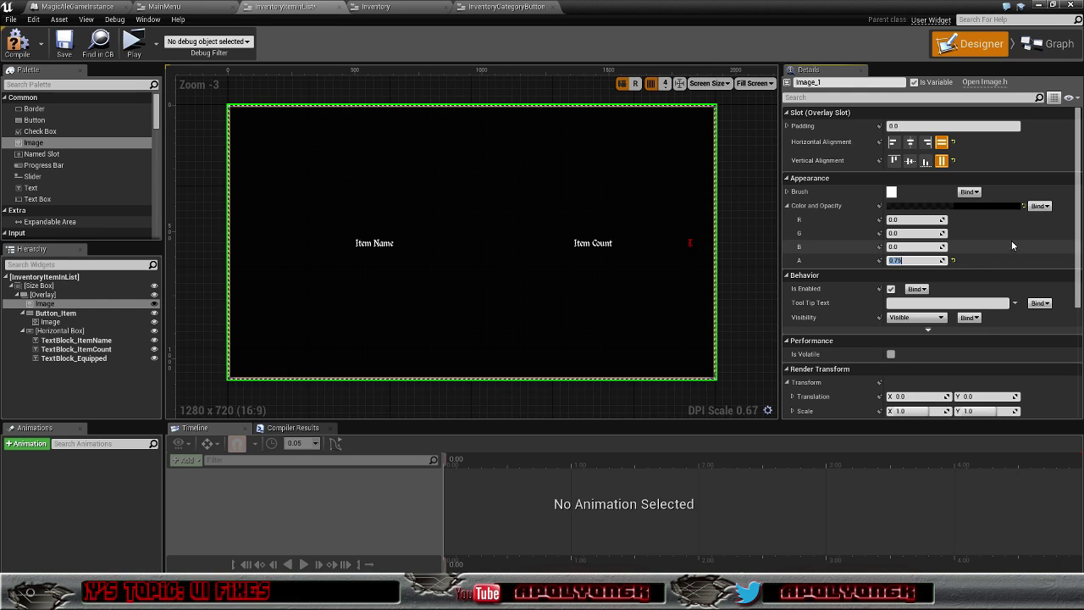
{"action": "left_click", "coordinate": [28, 52]}
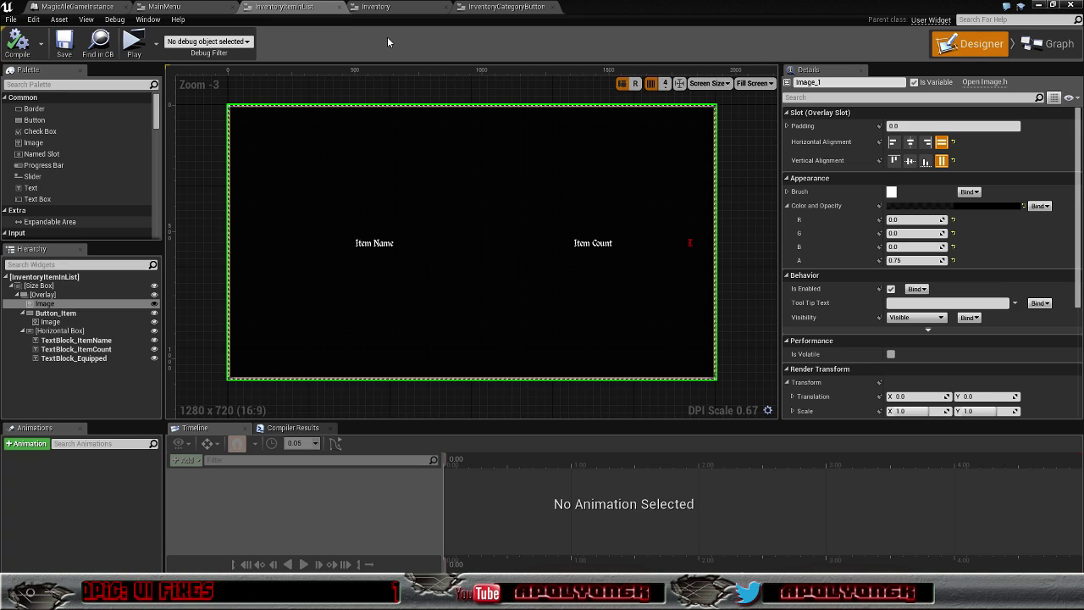
- In InventoryCategoryButton, add an Image to the overlay filling both directions
{"action": "left_click", "coordinate": [491, 8]}
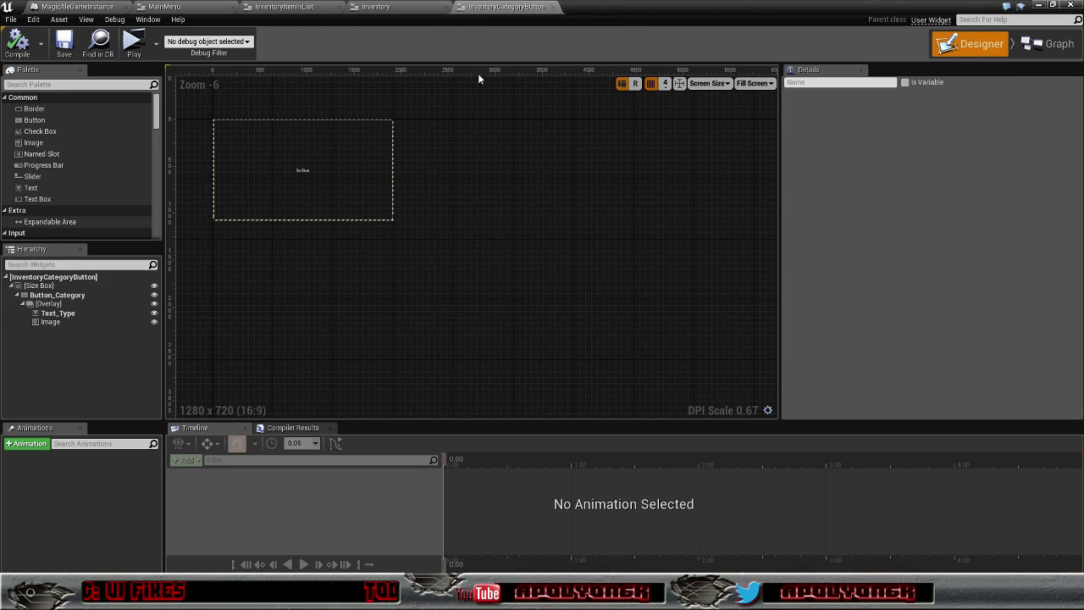
{"action": "scroll", "coordinate": [252, 163], "scroll_direction": "up", "scroll_amount": 3}
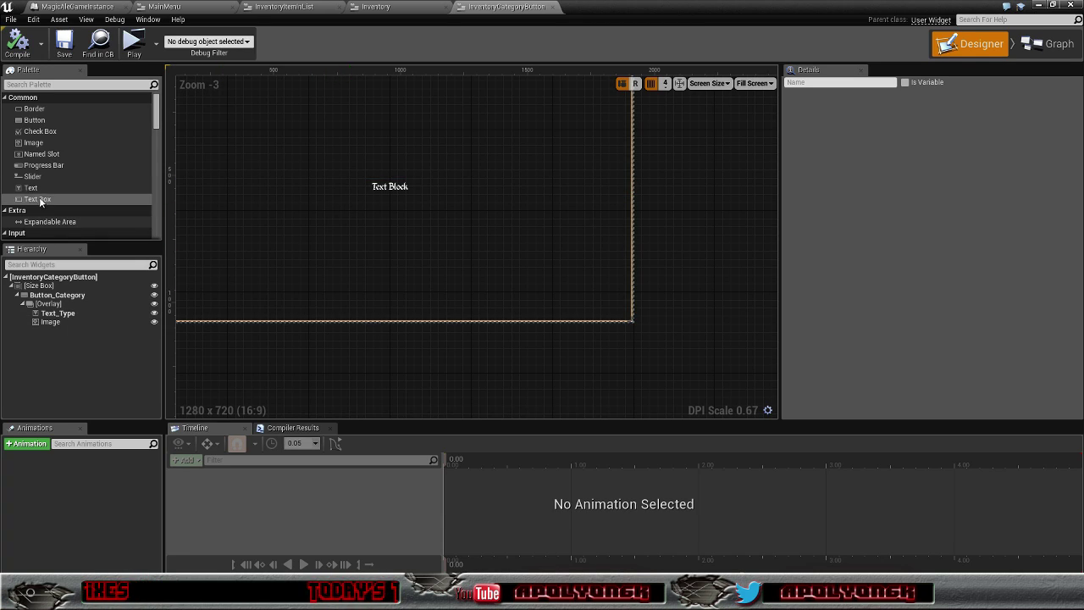
{"action": "mouse_move", "coordinate": [34, 143]}
{"action": "left_mouse_down"}
{"action": "mouse_move", "coordinate": [60, 300]}
{"action": "mouse_move", "coordinate": [43, 331]}
{"action": "mouse_move", "coordinate": [44, 314]}
{"action": "left_mouse_up"}
{"action": "left_click", "coordinate": [42, 332]}
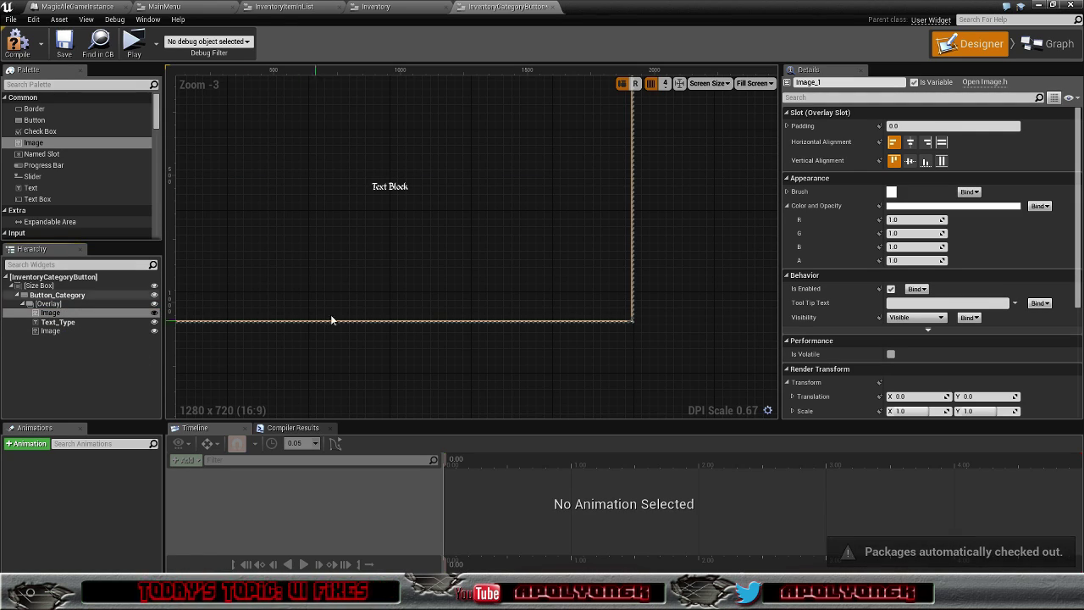
{"action": "left_click", "coordinate": [941, 160]}
{"action": "left_click", "coordinate": [942, 142]}
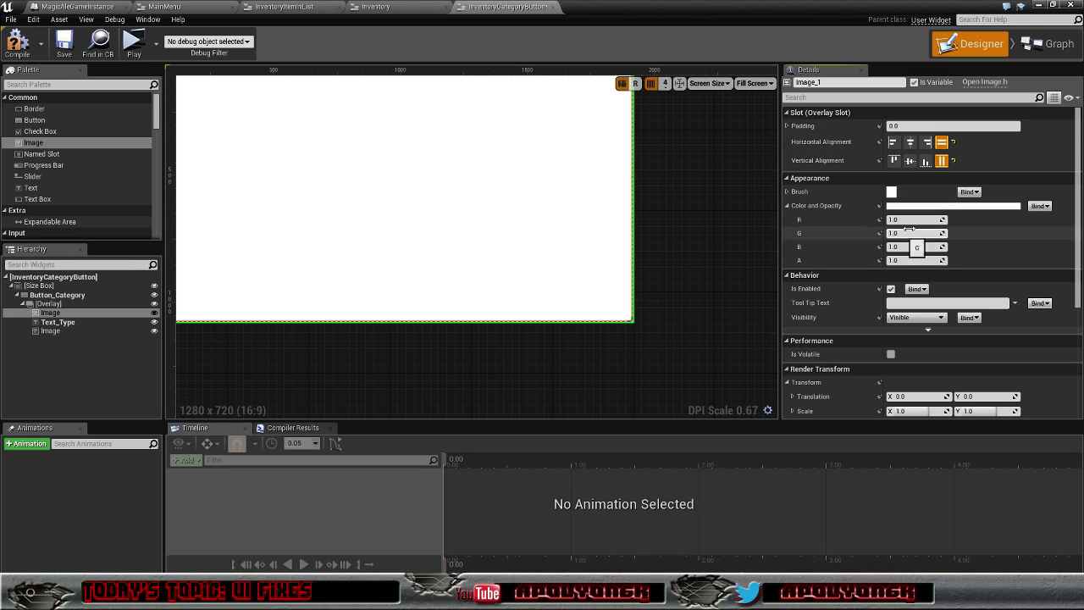
- Tint the category button's image black at 0.75 alpha and compile the widget
{"action": "left_click", "coordinate": [997, 207]}
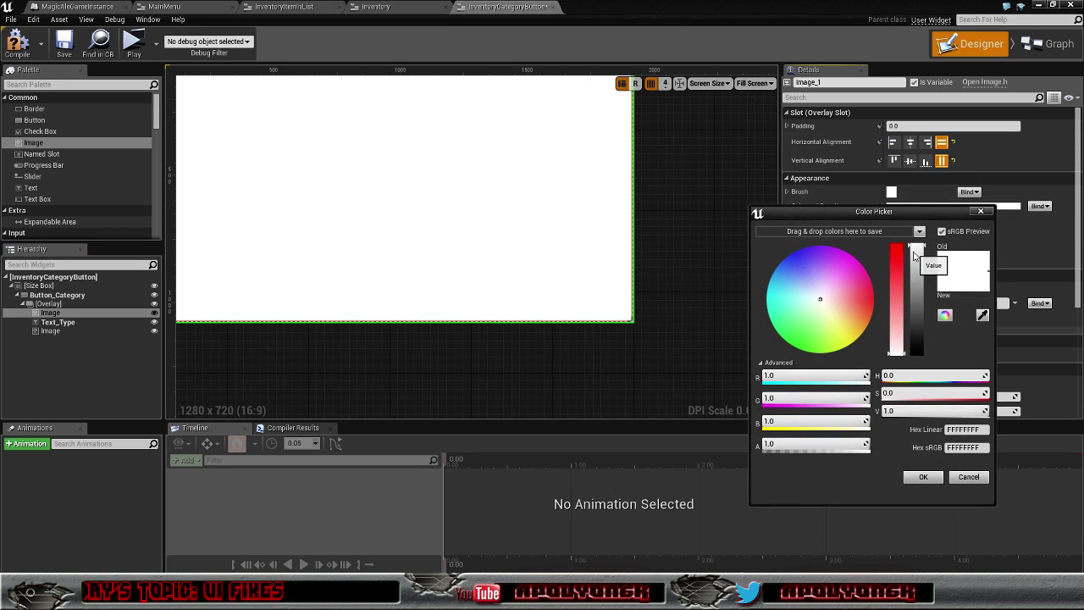
{"action": "left_click_drag", "start_coordinate": [917, 253], "coordinate": [926, 373]}
{"action": "left_click", "coordinate": [923, 477]}
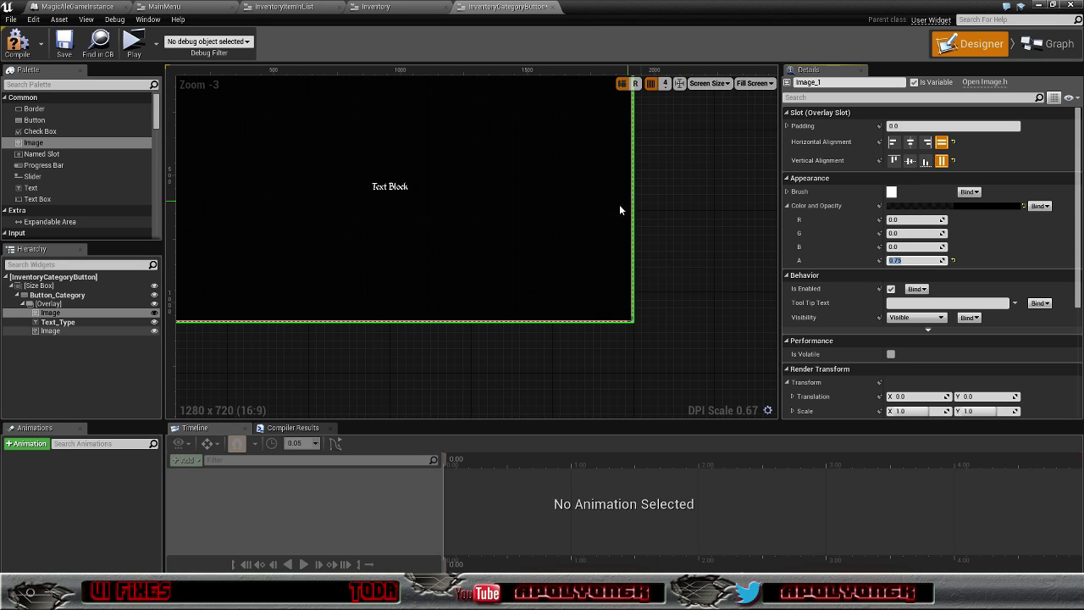
{"action": "scroll", "coordinate": [697, 190], "scroll_direction": "down", "scroll_amount": 3}
{"action": "scroll", "coordinate": [697, 196], "scroll_direction": "up", "scroll_amount": 2}
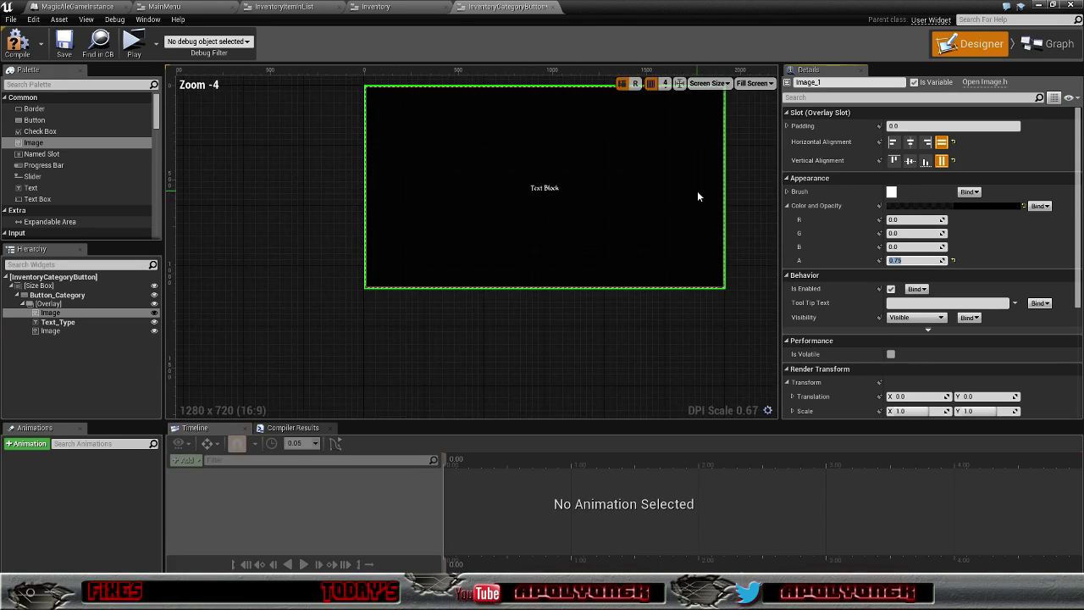
{"action": "left_click", "coordinate": [23, 47]}
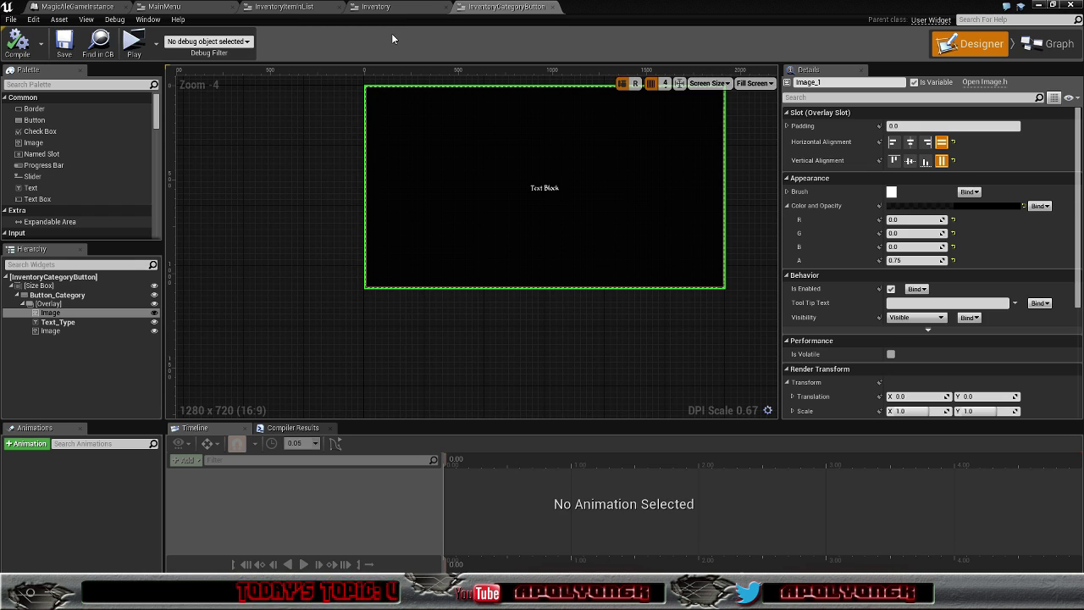
- Select the description box's border Image_1 and expand its Brush settings to show the ui_border texture
{"action": "left_click", "coordinate": [373, 9]}
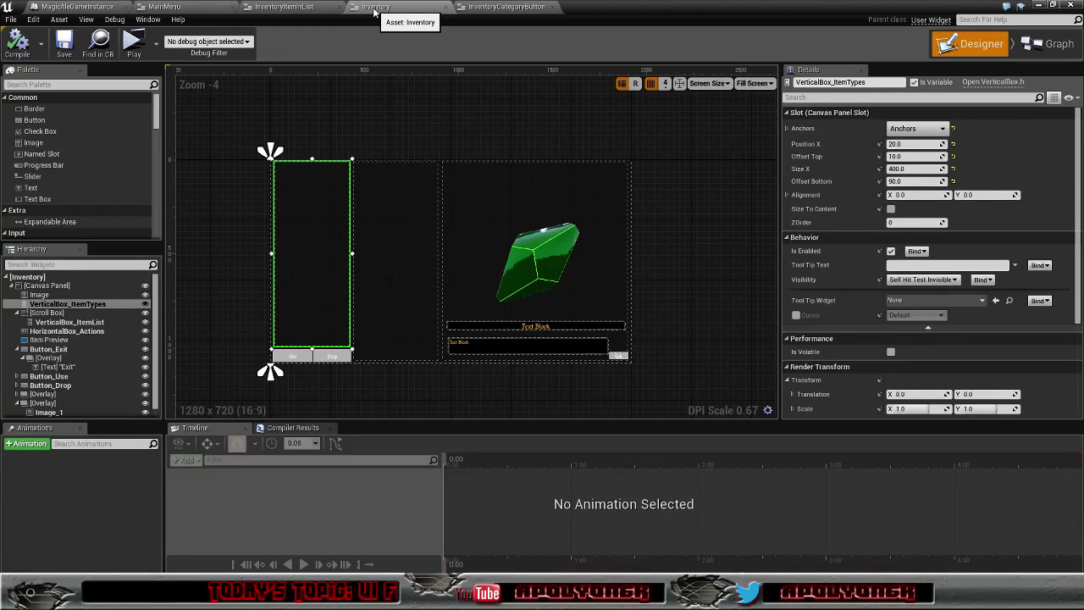
{"action": "scroll", "coordinate": [509, 350], "scroll_direction": "up", "scroll_amount": 3}
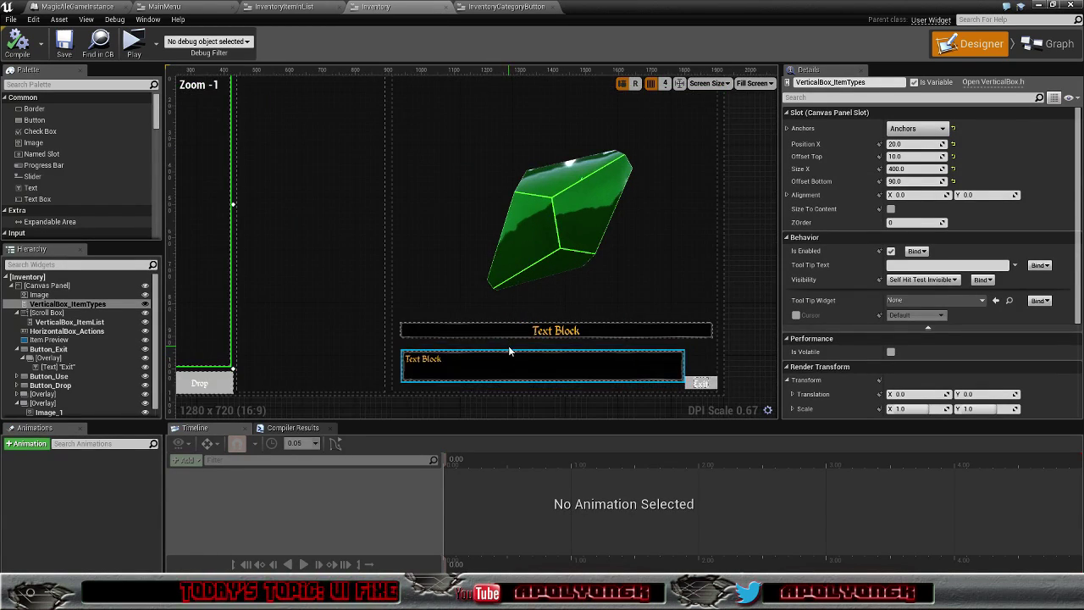
{"action": "scroll", "coordinate": [509, 350], "scroll_direction": "up", "scroll_amount": 2}
{"action": "left_click", "coordinate": [516, 372]}
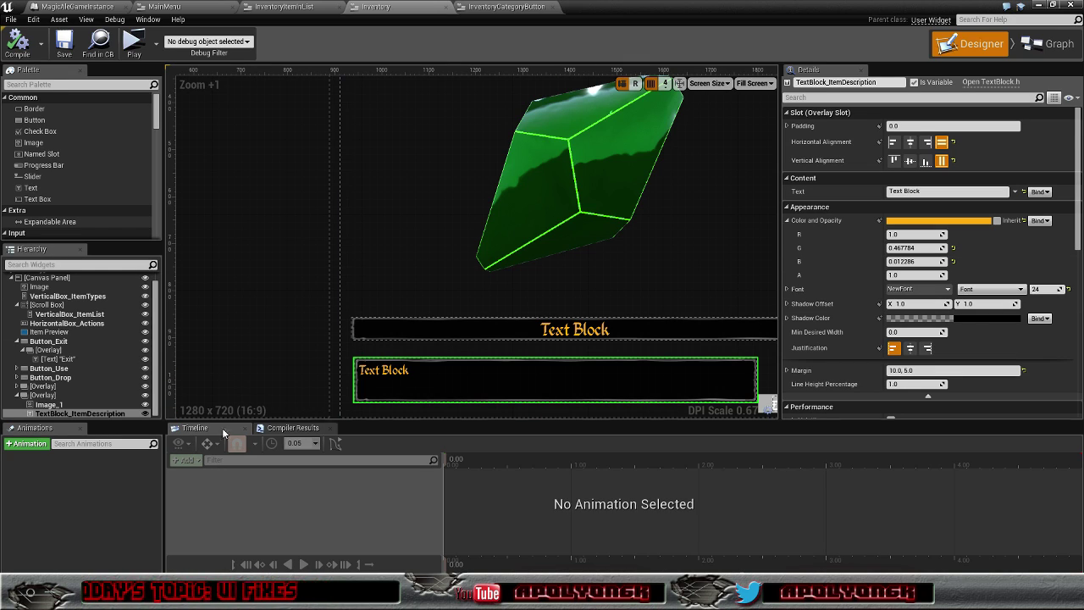
{"action": "left_click", "coordinate": [72, 407]}
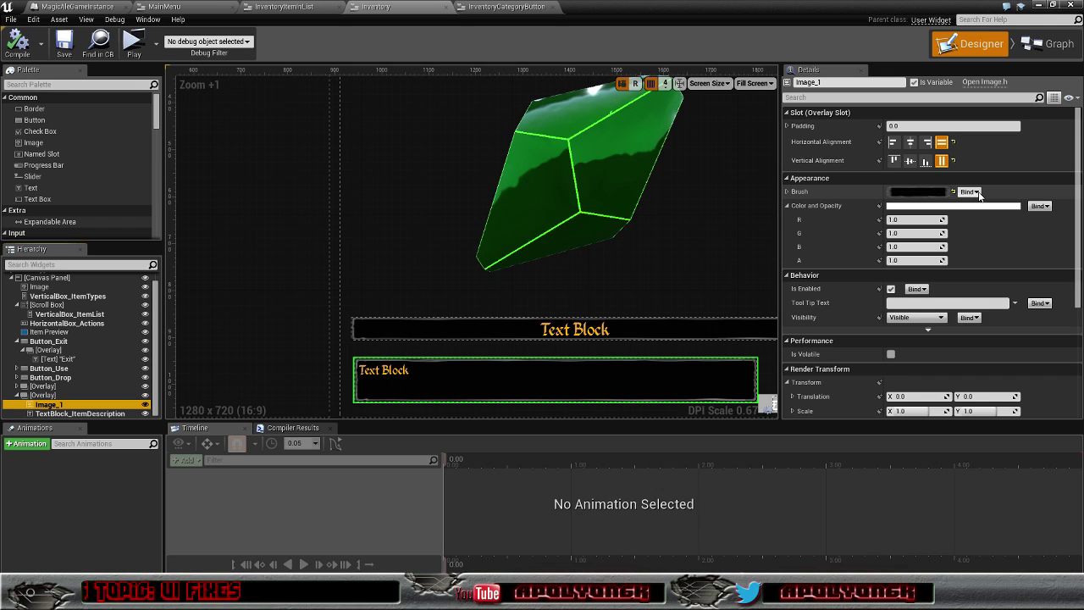
{"action": "left_click", "coordinate": [787, 191]}
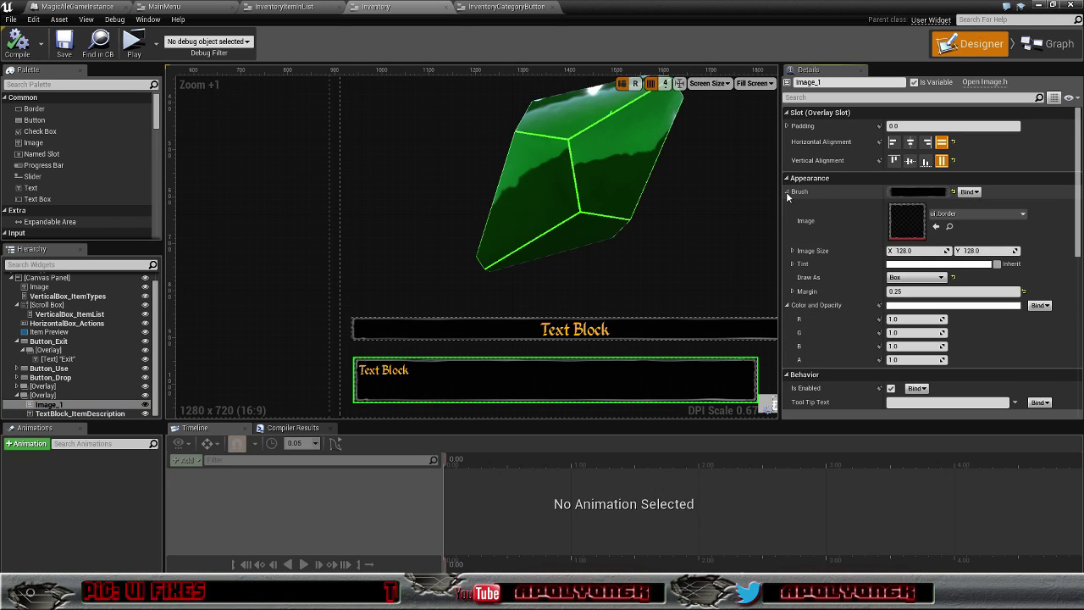
- Set Image_1's brush image to ui_border_inventar and add a new Image into the description overlay
{"action": "left_click", "coordinate": [1023, 220]}
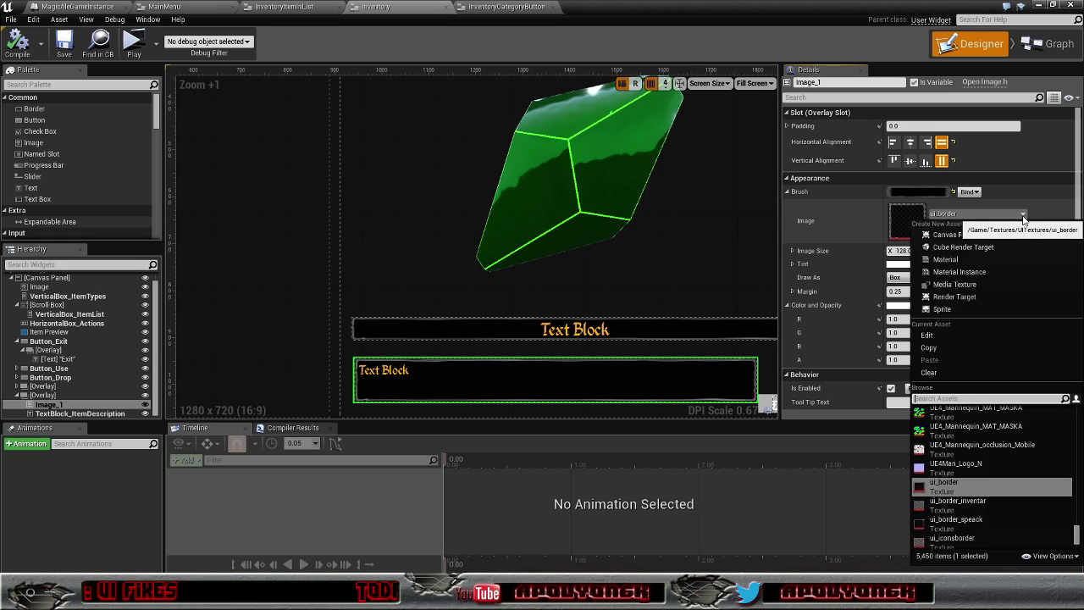
{"action": "left_click", "coordinate": [991, 505]}
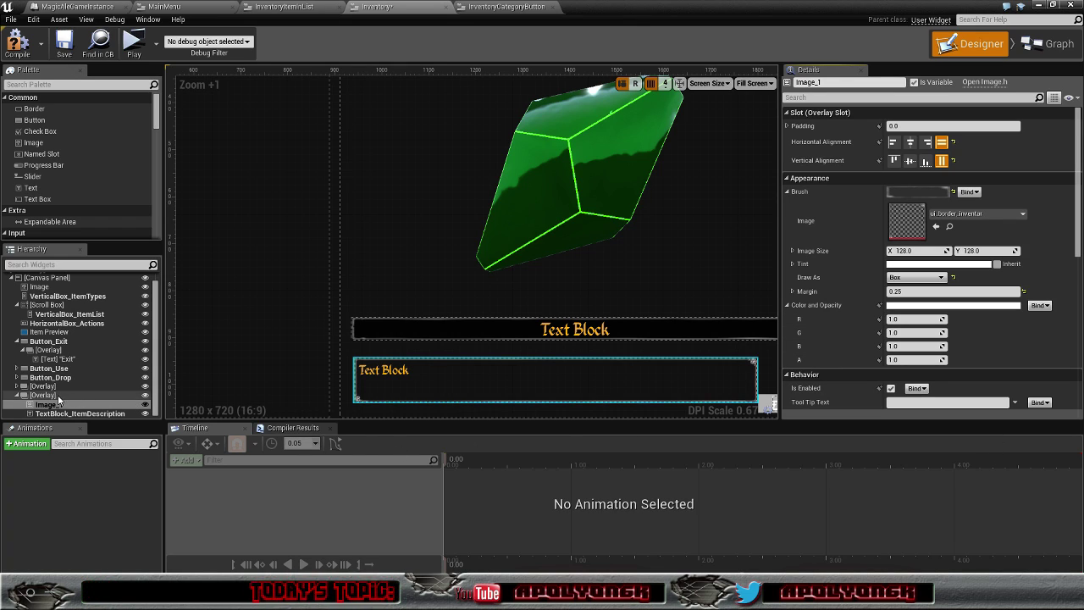
{"action": "left_click_drag", "start_coordinate": [33, 144], "coordinate": [61, 400]}
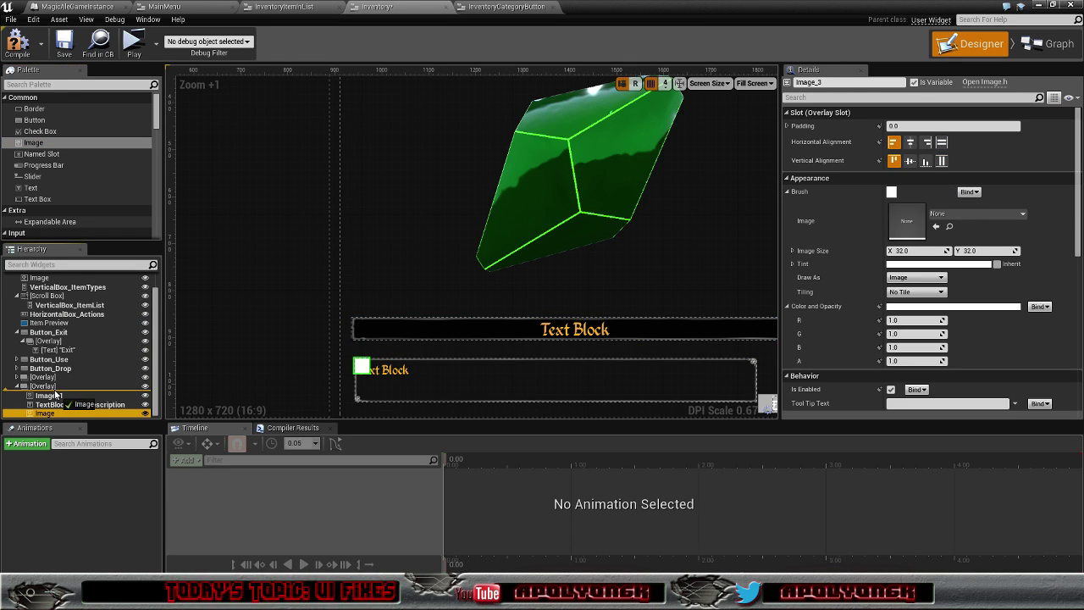
- Move the new Image_3 behind Image_1 and set its alignment to Fill both ways
{"action": "left_click", "coordinate": [53, 413]}
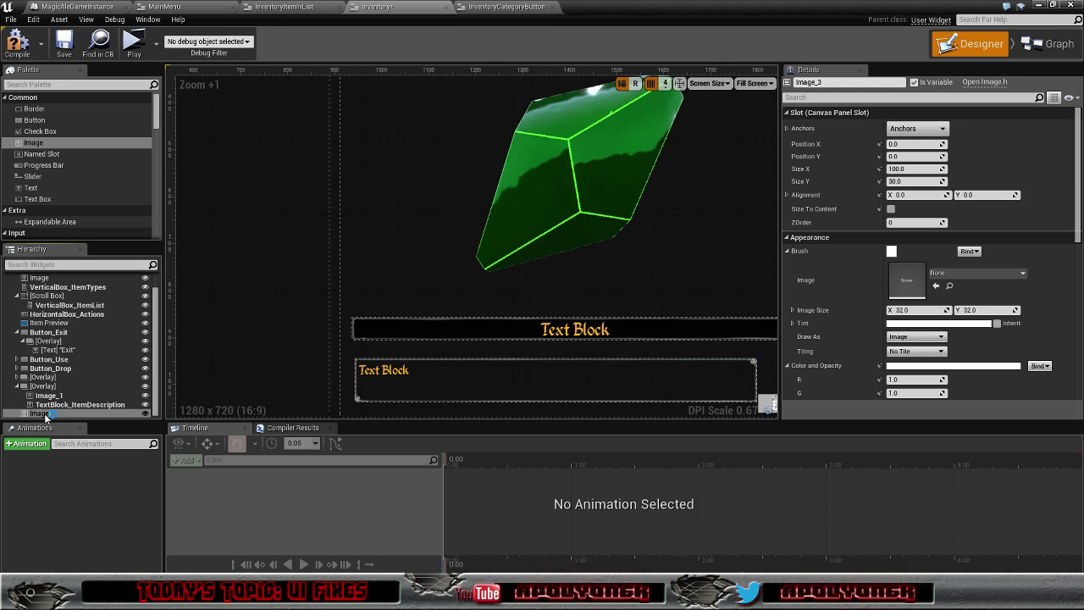
{"action": "left_click_drag", "start_coordinate": [46, 416], "coordinate": [54, 395]}
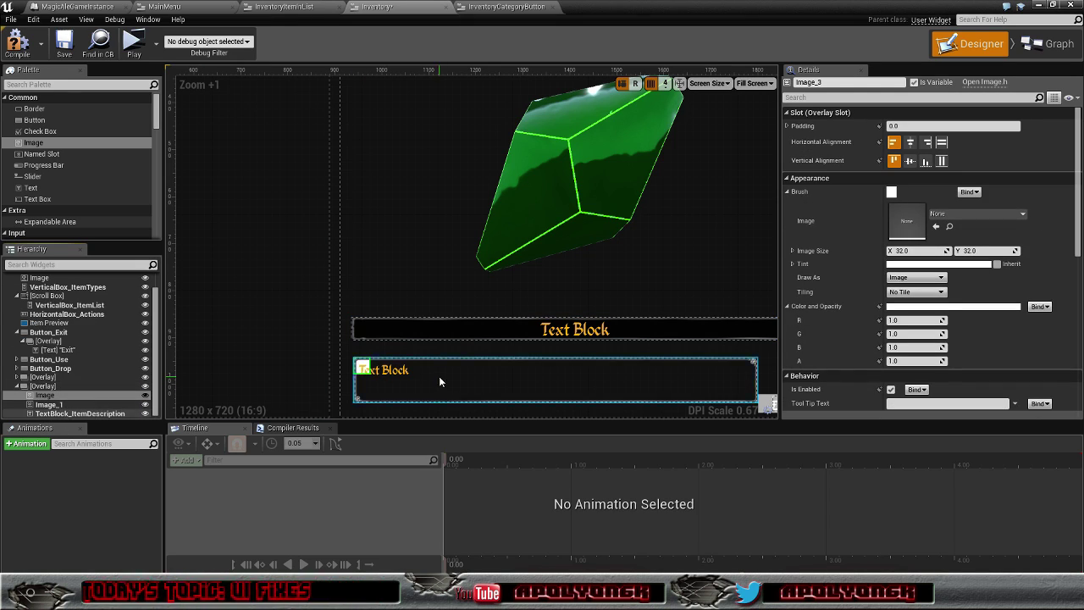
{"action": "left_click", "coordinate": [941, 160]}
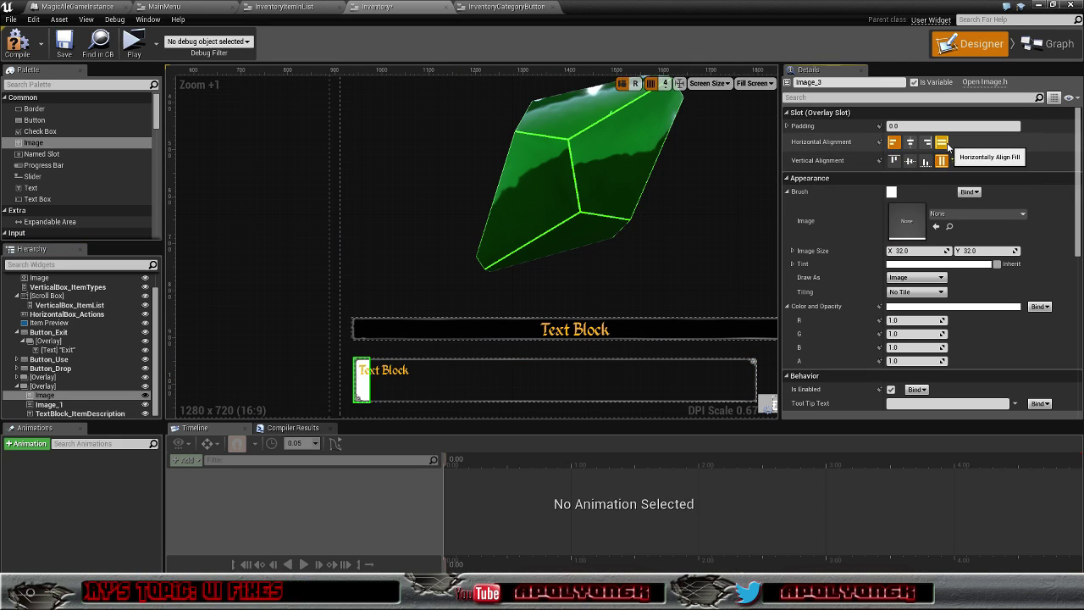
{"action": "left_click", "coordinate": [942, 141]}
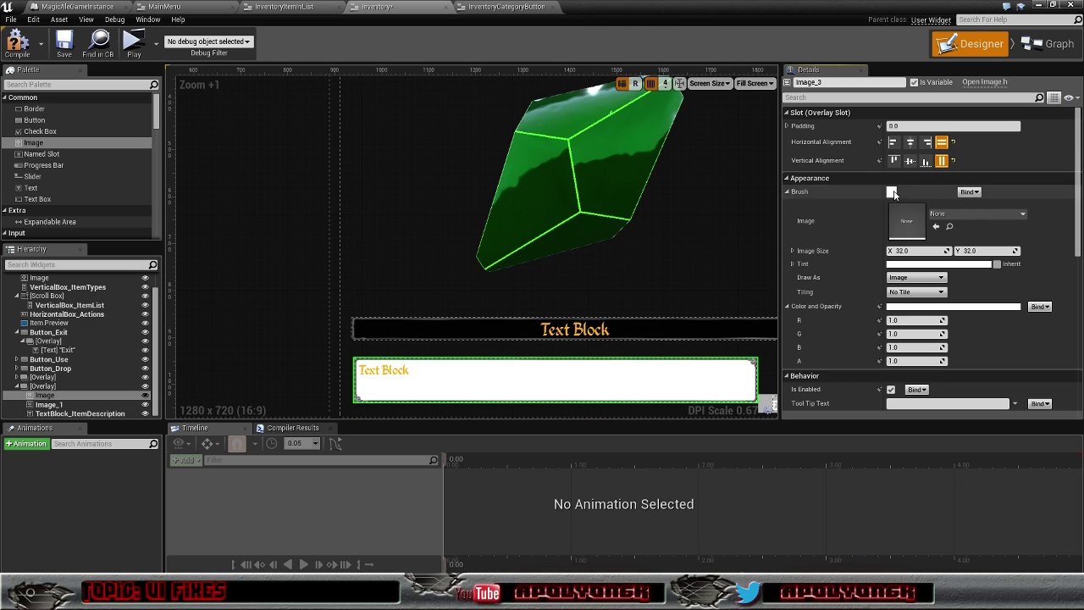
- Tint Image_3 black at 0.75 alpha, then select the item name text block
{"action": "left_click", "coordinate": [955, 264]}
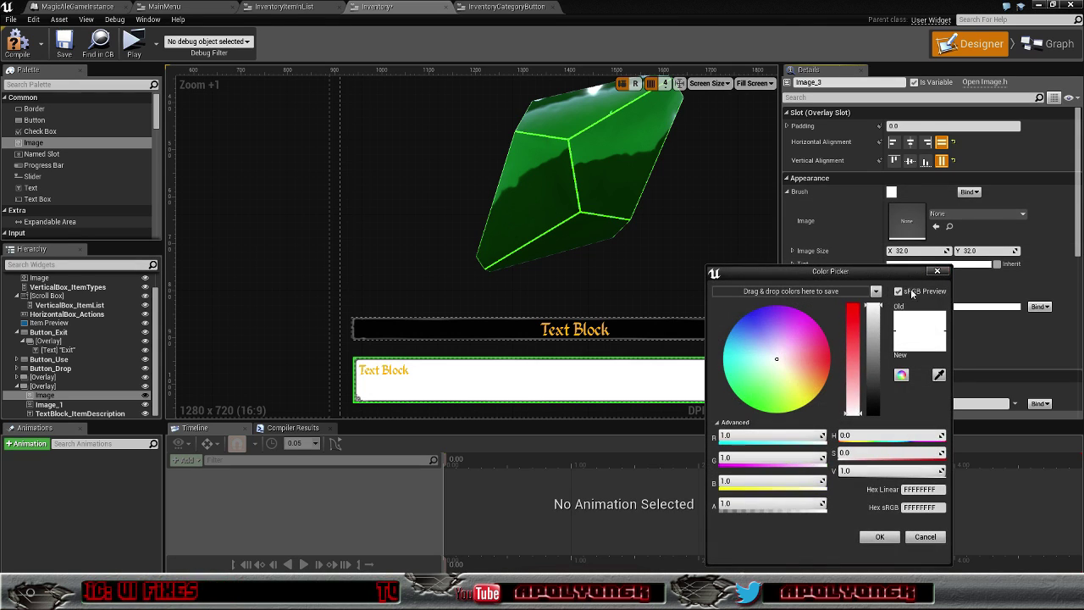
{"action": "left_click_drag", "start_coordinate": [877, 313], "coordinate": [871, 435]}
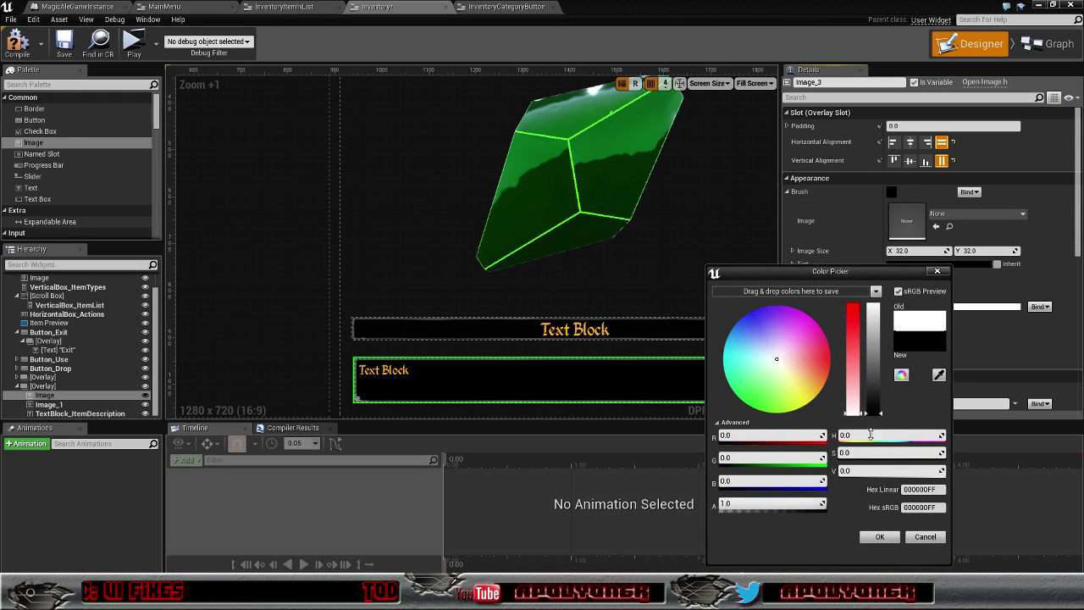
{"action": "left_click", "coordinate": [877, 537]}
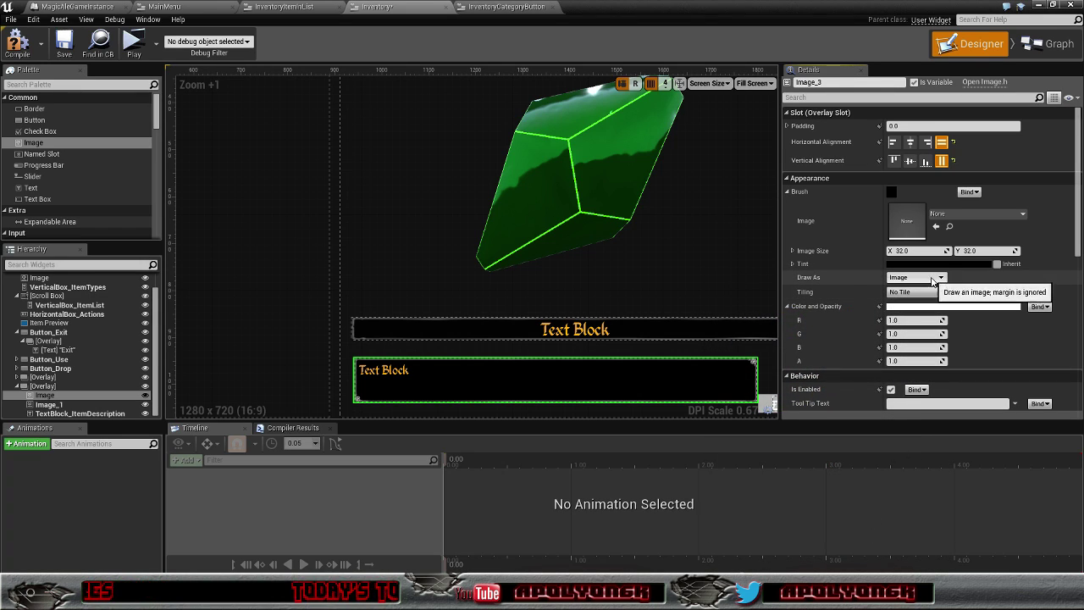
{"action": "left_click", "coordinate": [792, 264]}
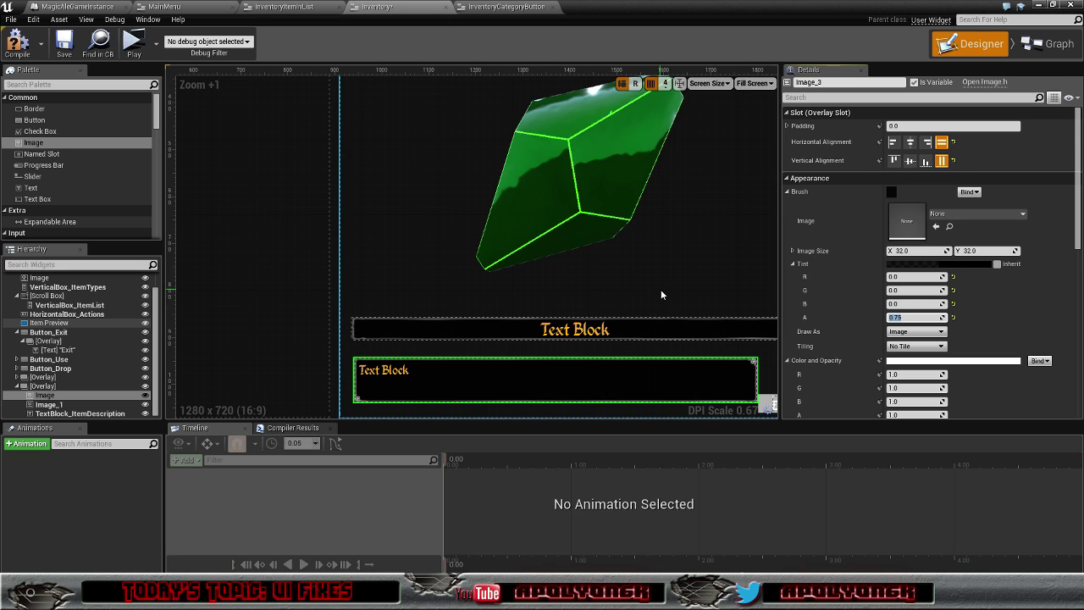
{"action": "mouse_move", "coordinate": [661, 295]}
{"action": "right_mouse_down"}
{"action": "mouse_move", "coordinate": [534, 322]}
{"action": "mouse_move", "coordinate": [631, 218]}
{"action": "mouse_move", "coordinate": [604, 217]}
{"action": "right_mouse_up"}
{"action": "left_click", "coordinate": [578, 274]}
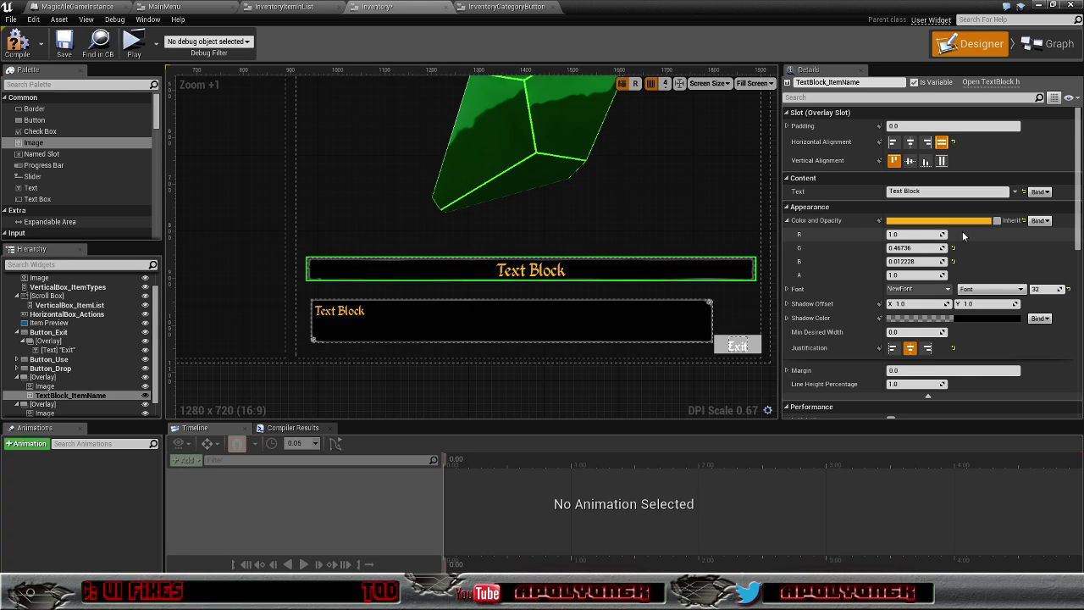
- Add a new Image to the item name overlay, placed behind border Image_0
{"action": "left_click", "coordinate": [49, 388]}
{"action": "right_click", "coordinate": [51, 391]}
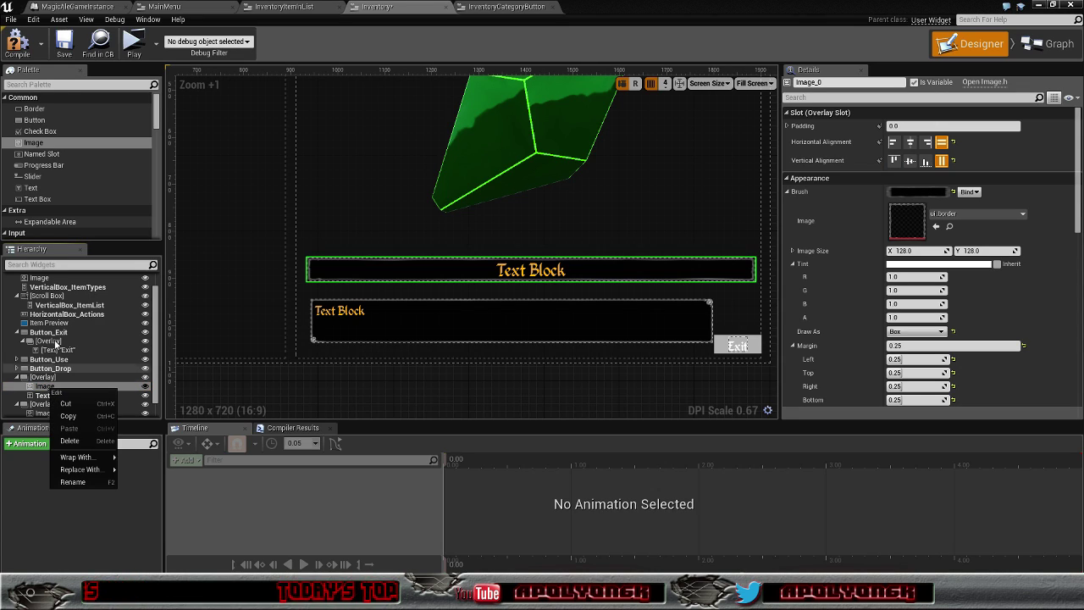
{"action": "mouse_move", "coordinate": [33, 142]}
{"action": "left_mouse_down"}
{"action": "mouse_move", "coordinate": [78, 371]}
{"action": "mouse_move", "coordinate": [68, 387]}
{"action": "left_mouse_up"}
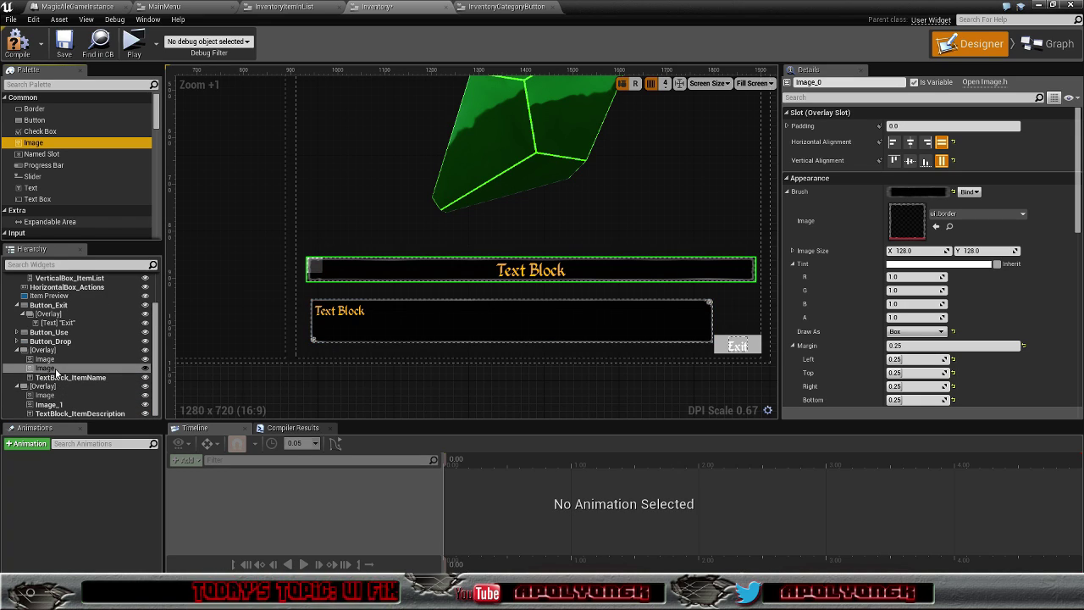
{"action": "left_click_drag", "start_coordinate": [57, 373], "coordinate": [57, 359]}
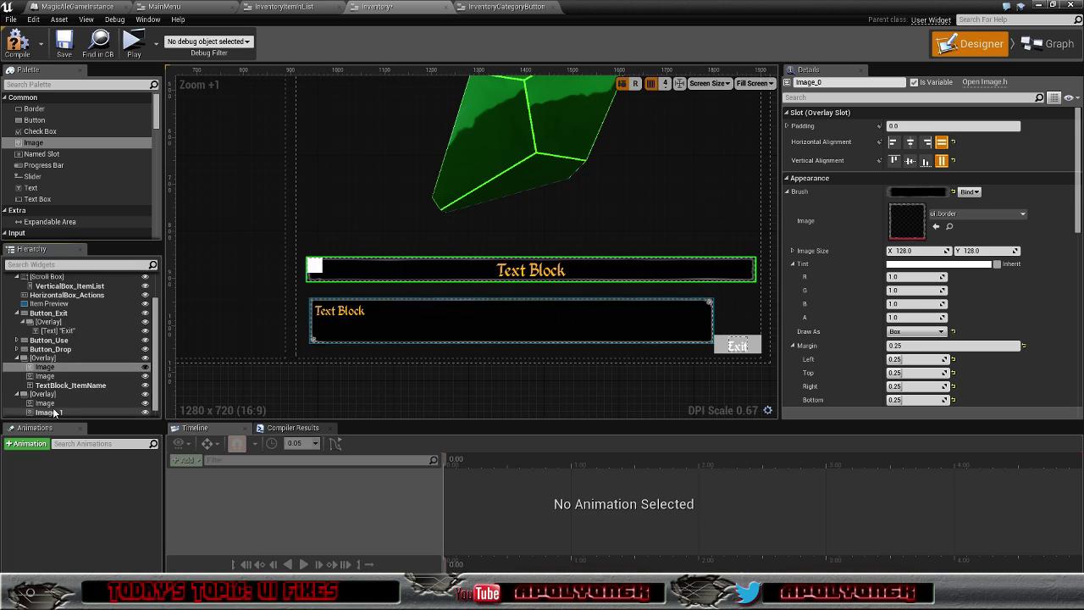
{"action": "scroll", "coordinate": [58, 402], "scroll_direction": "down", "scroll_amount": 2}
{"action": "left_click_drag", "start_coordinate": [57, 376], "coordinate": [57, 367]}
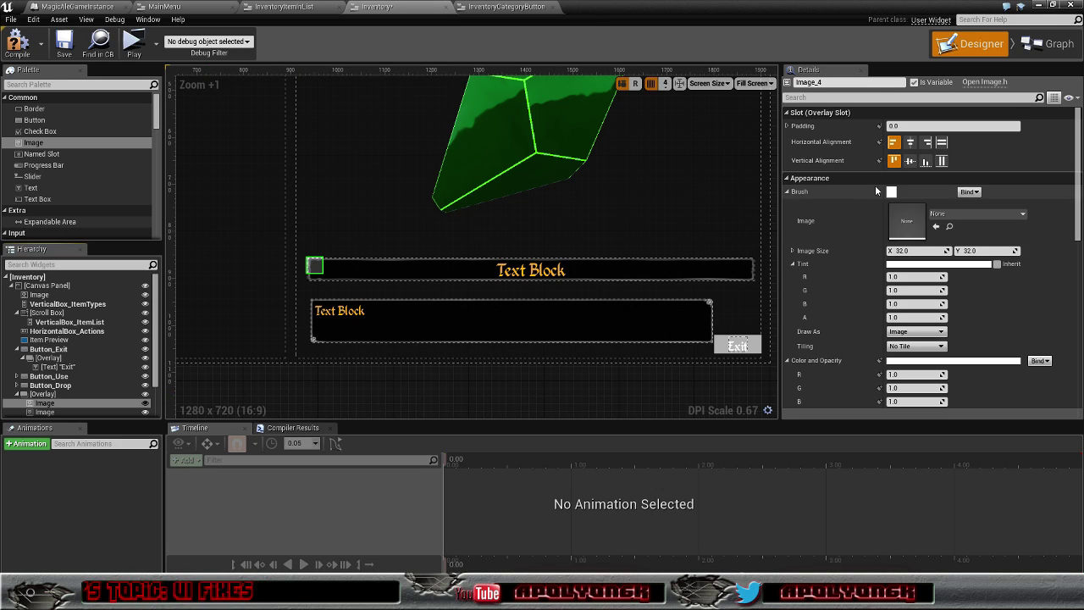
- Make the new Image_4 fill the overlay with a black tint at 0.75 alpha
{"action": "left_click", "coordinate": [940, 161]}
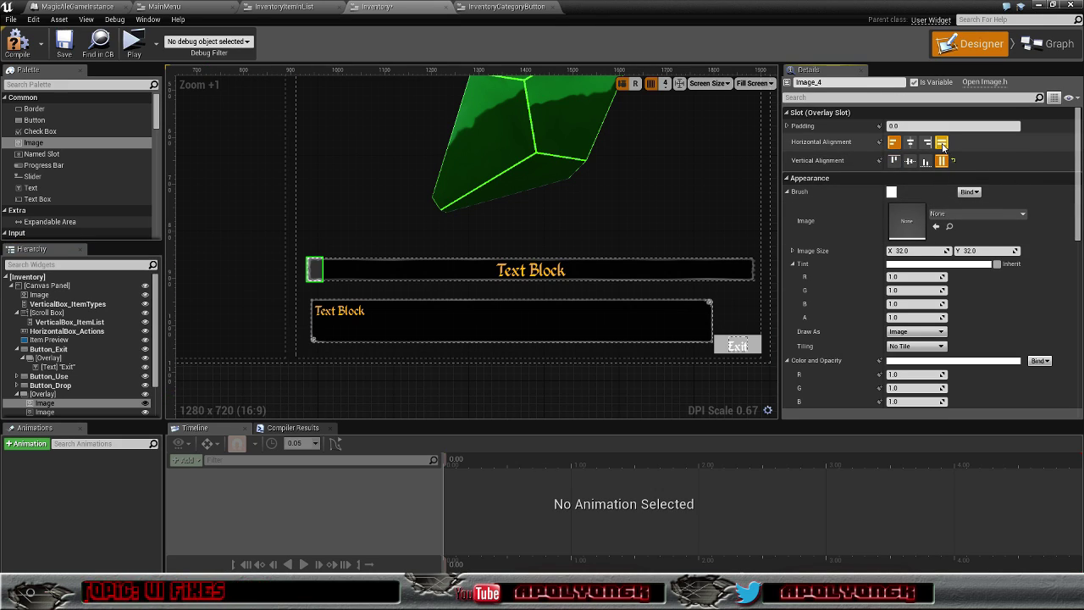
{"action": "left_click", "coordinate": [941, 141]}
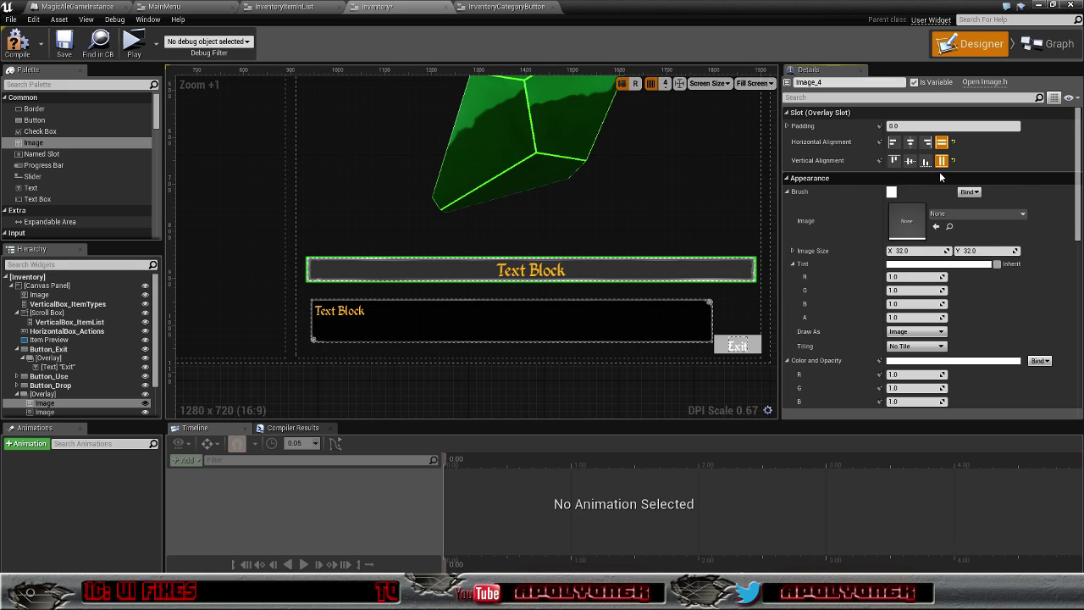
{"action": "left_click", "coordinate": [967, 264]}
{"action": "left_click_drag", "start_coordinate": [889, 318], "coordinate": [889, 415]}
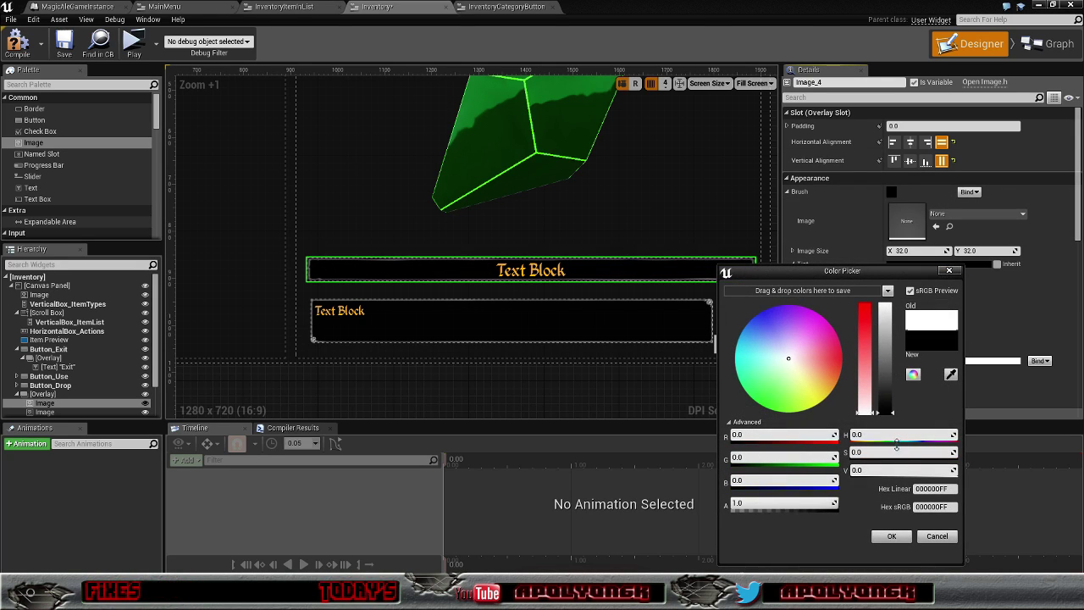
{"action": "left_click", "coordinate": [893, 540]}
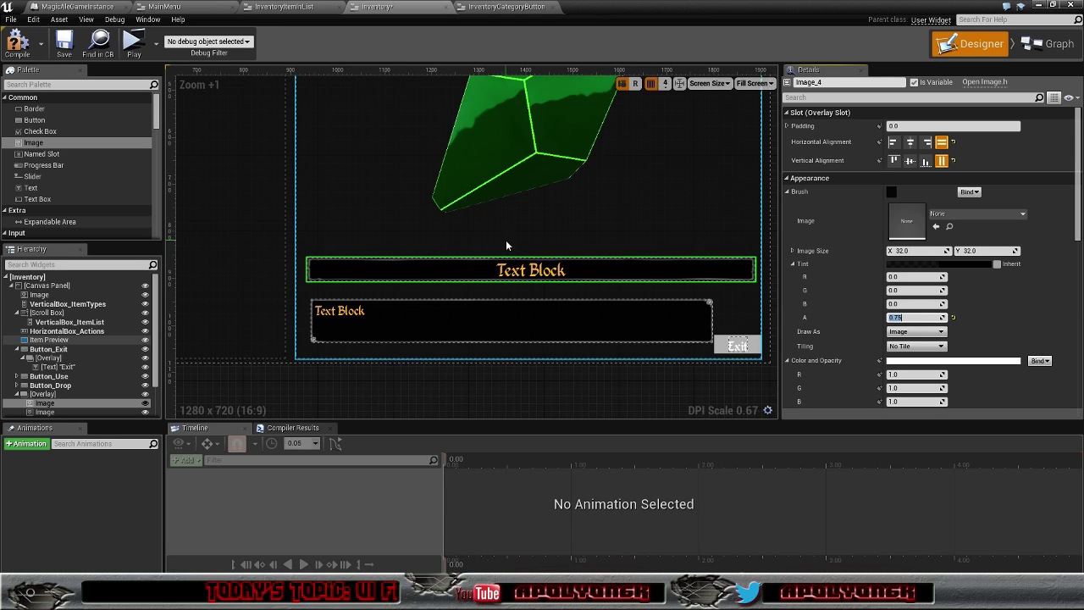
{"action": "left_click", "coordinate": [69, 412]}
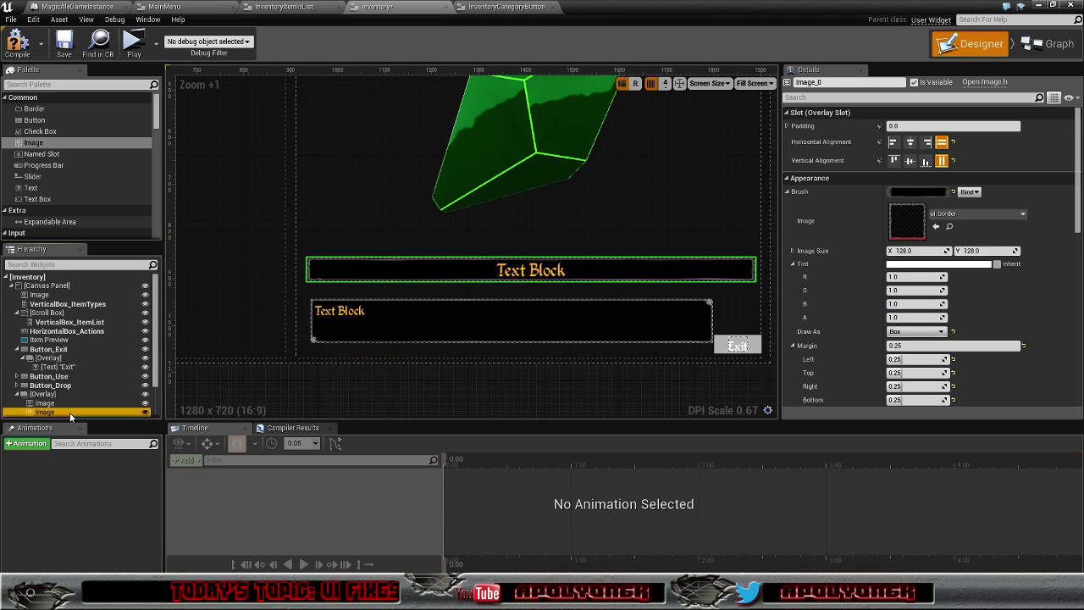
- Switch the item name border Image_0's brush image from ui_border to ui_border_inventar
{"action": "left_click", "coordinate": [1022, 215]}
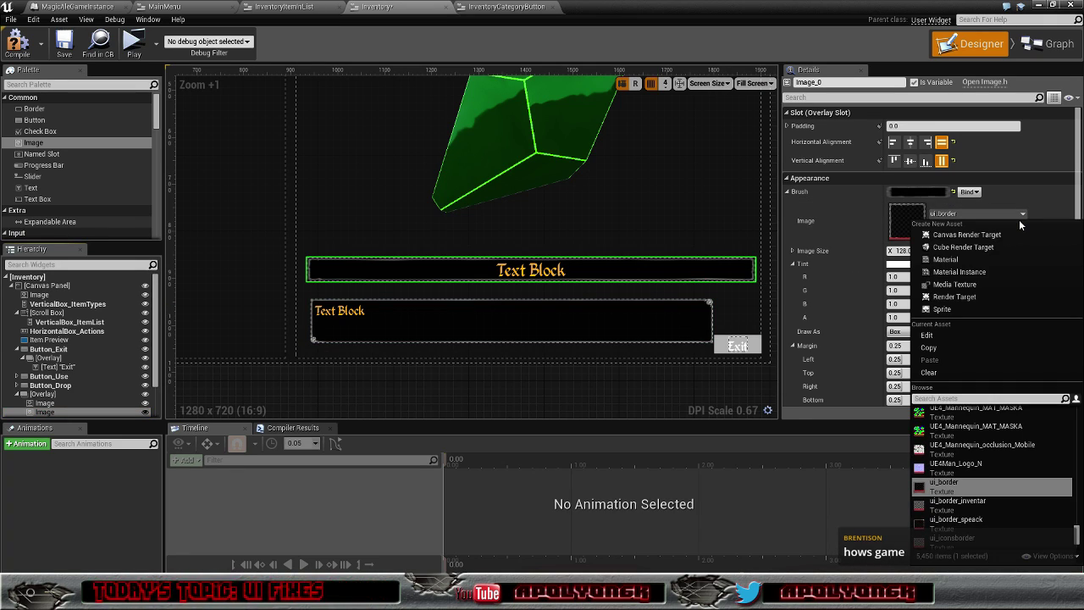
{"action": "left_click", "coordinate": [988, 509]}
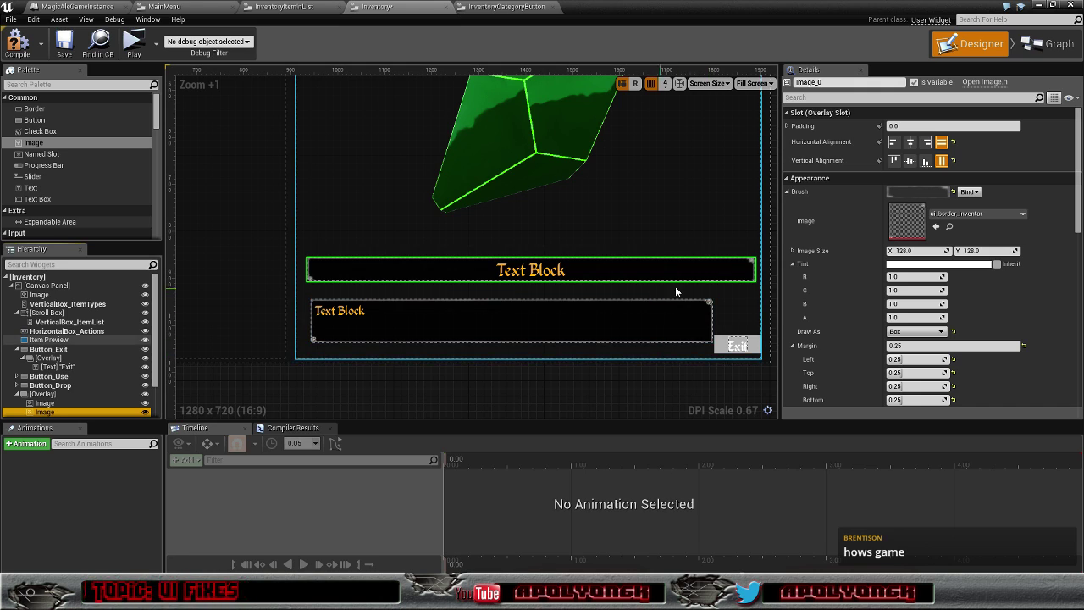
{"action": "scroll", "coordinate": [713, 279], "scroll_direction": "up", "scroll_amount": 2}
{"action": "scroll", "coordinate": [714, 279], "scroll_direction": "up", "scroll_amount": 2}
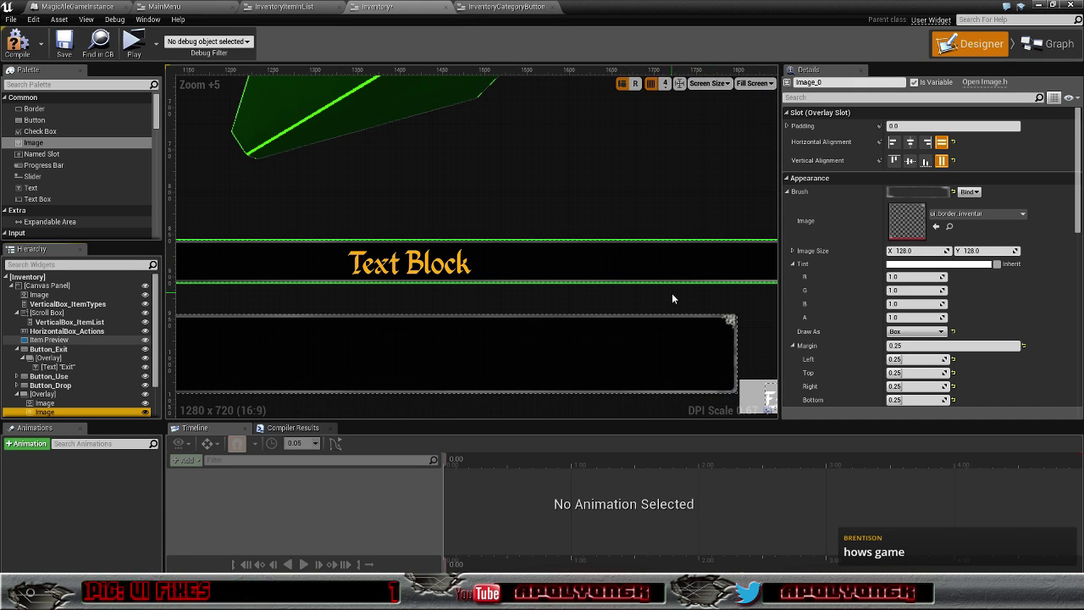
{"action": "scroll", "coordinate": [671, 293], "scroll_direction": "up", "scroll_amount": 1}
- Compile the Inventory widget, then select the item description text block
{"action": "right_click_drag", "start_coordinate": [622, 289], "coordinate": [527, 255]}
{"action": "scroll", "coordinate": [527, 252], "scroll_direction": "up", "scroll_amount": 4}
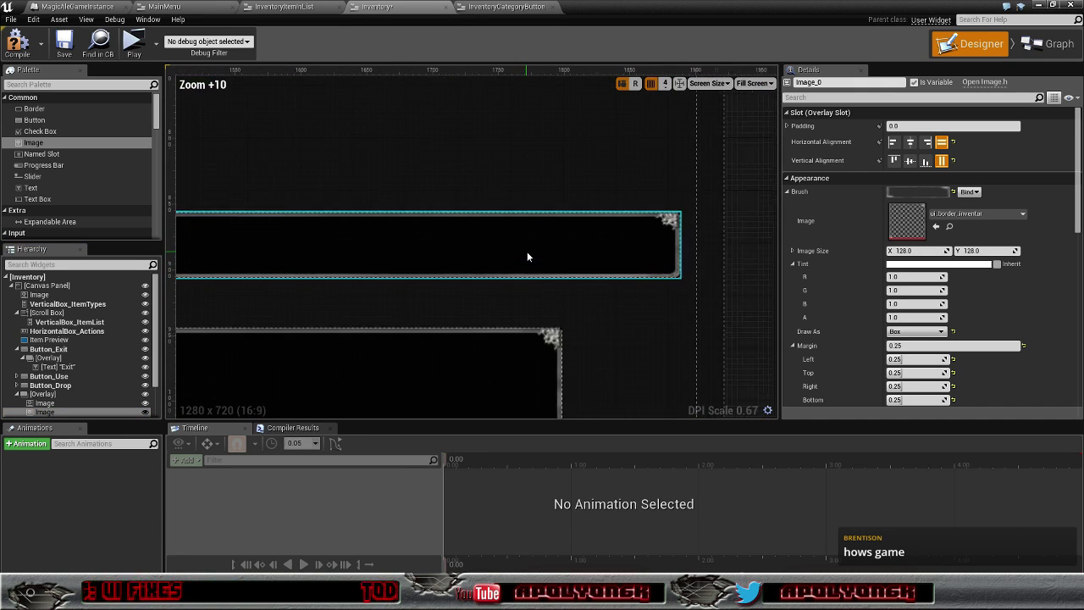
{"action": "scroll", "coordinate": [527, 252], "scroll_direction": "up", "scroll_amount": 1}
{"action": "scroll", "coordinate": [527, 252], "scroll_direction": "down", "scroll_amount": 4}
{"action": "scroll", "coordinate": [527, 252], "scroll_direction": "down", "scroll_amount": 5}
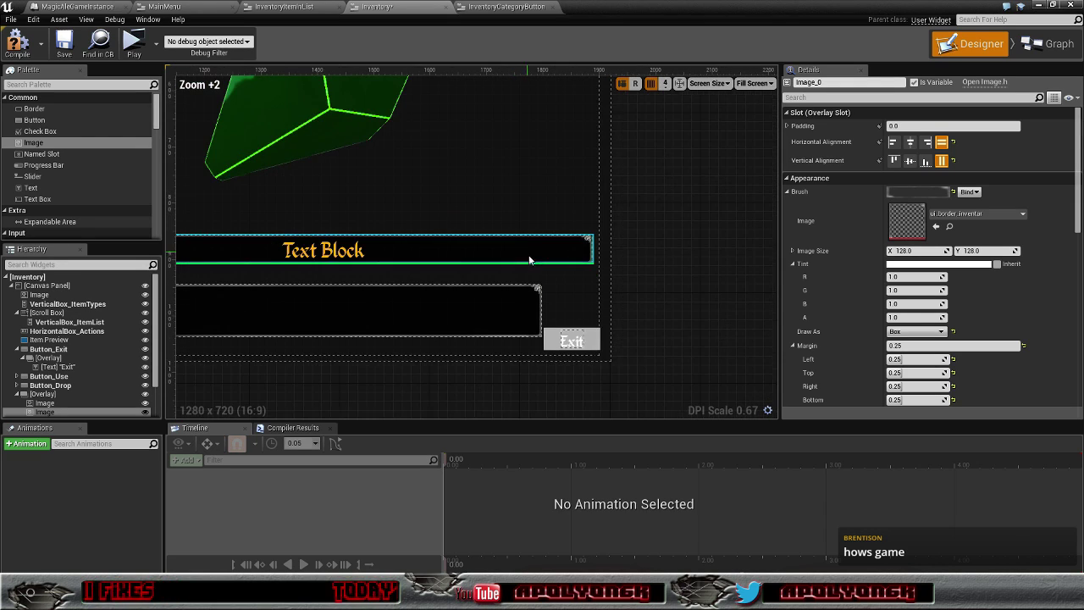
{"action": "mouse_move", "coordinate": [516, 271]}
{"action": "right_mouse_down"}
{"action": "mouse_move", "coordinate": [593, 281]}
{"action": "mouse_move", "coordinate": [631, 302]}
{"action": "right_mouse_up"}
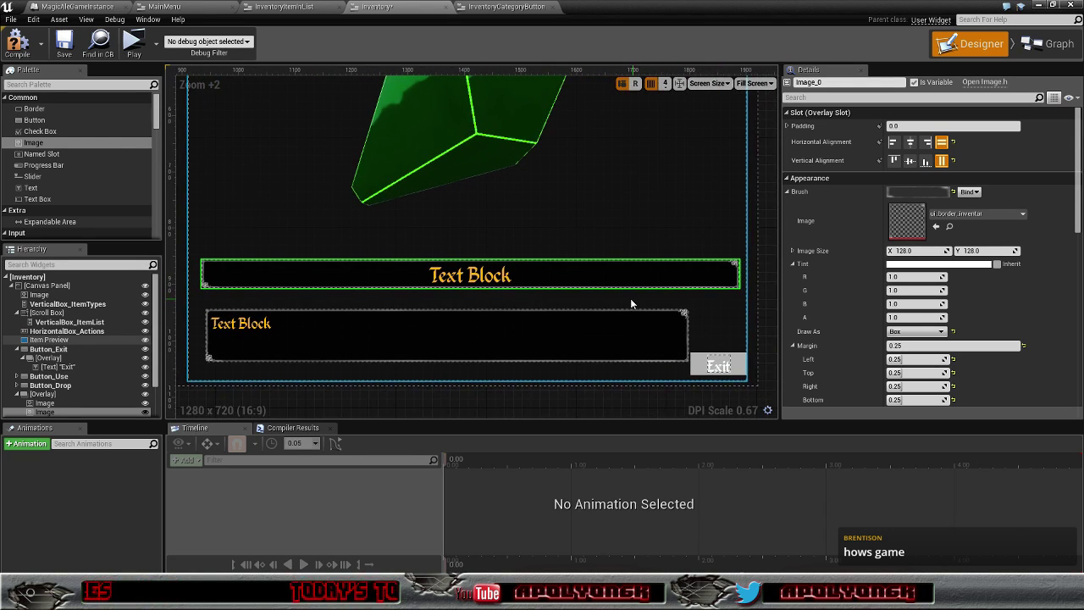
{"action": "left_click", "coordinate": [15, 44]}
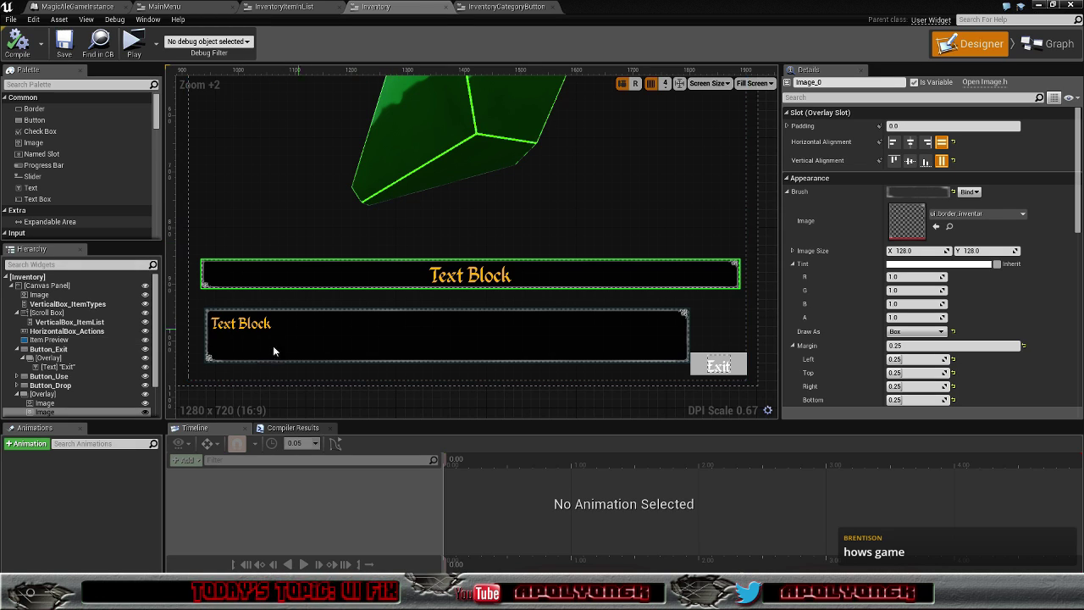
{"action": "scroll", "coordinate": [217, 335], "scroll_direction": "up", "scroll_amount": 1}
{"action": "scroll", "coordinate": [234, 325], "scroll_direction": "up", "scroll_amount": 2}
{"action": "right_click_drag", "start_coordinate": [234, 325], "coordinate": [347, 217]}
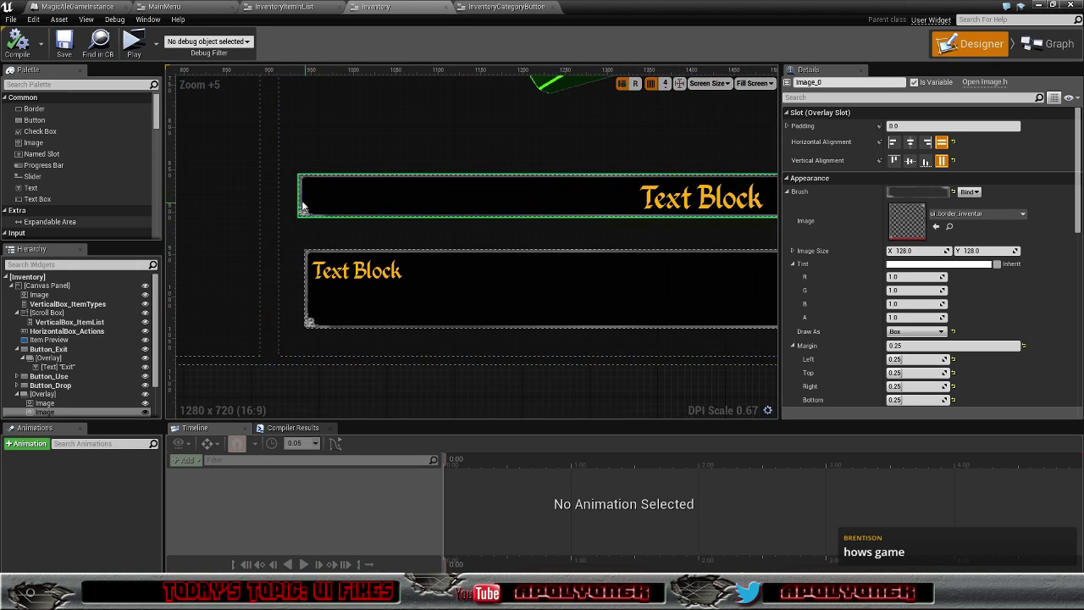
{"action": "left_click", "coordinate": [305, 288]}
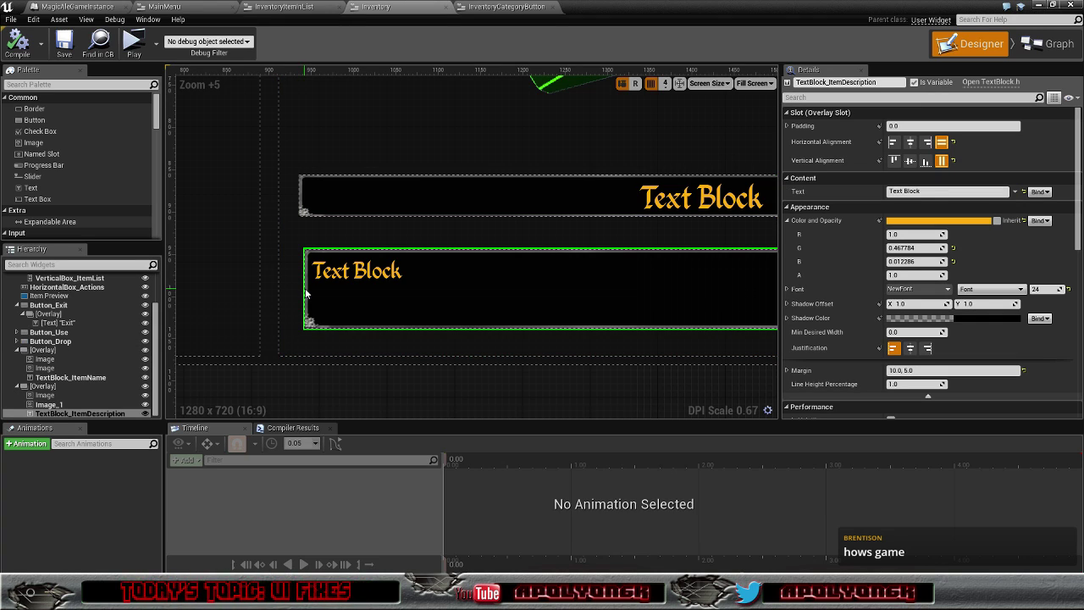
- Select Overlay_1 and extend the description panel's left edge
{"action": "left_click", "coordinate": [42, 386]}
{"action": "left_click_drag", "start_coordinate": [303, 288], "coordinate": [300, 288]}
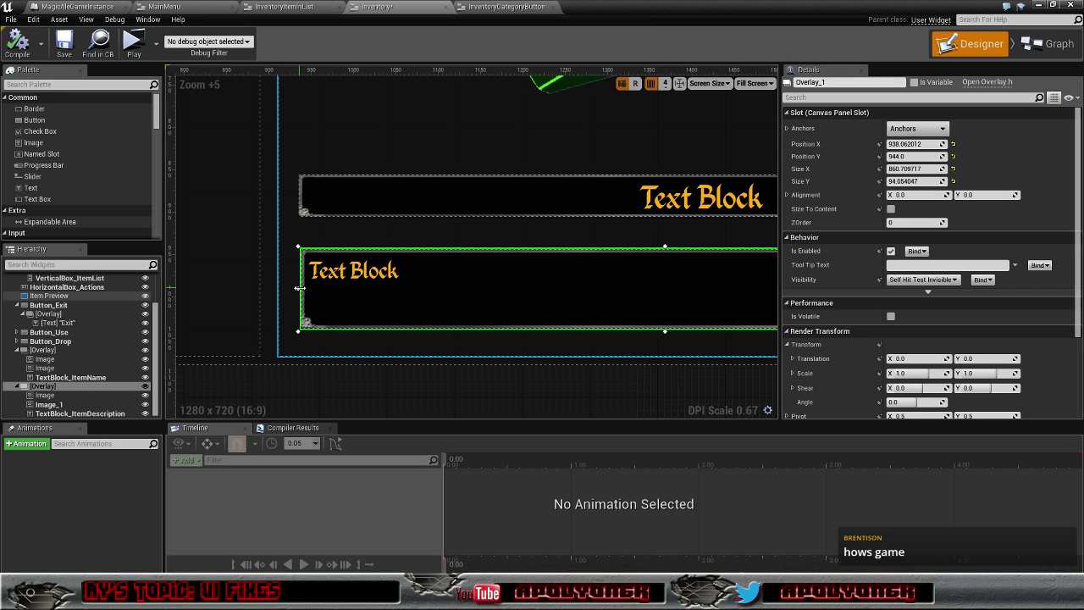
{"action": "left_click_drag", "start_coordinate": [300, 288], "coordinate": [298, 288]}
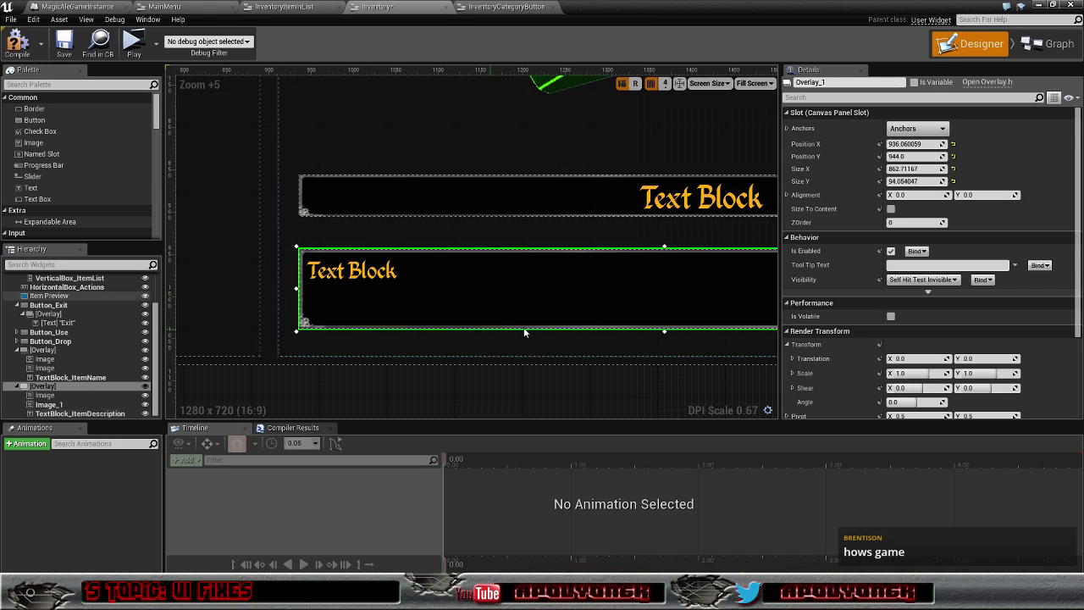
{"action": "scroll", "coordinate": [592, 305], "scroll_direction": "down", "scroll_amount": 4}
{"action": "right_click_drag", "start_coordinate": [593, 305], "coordinate": [415, 267]}
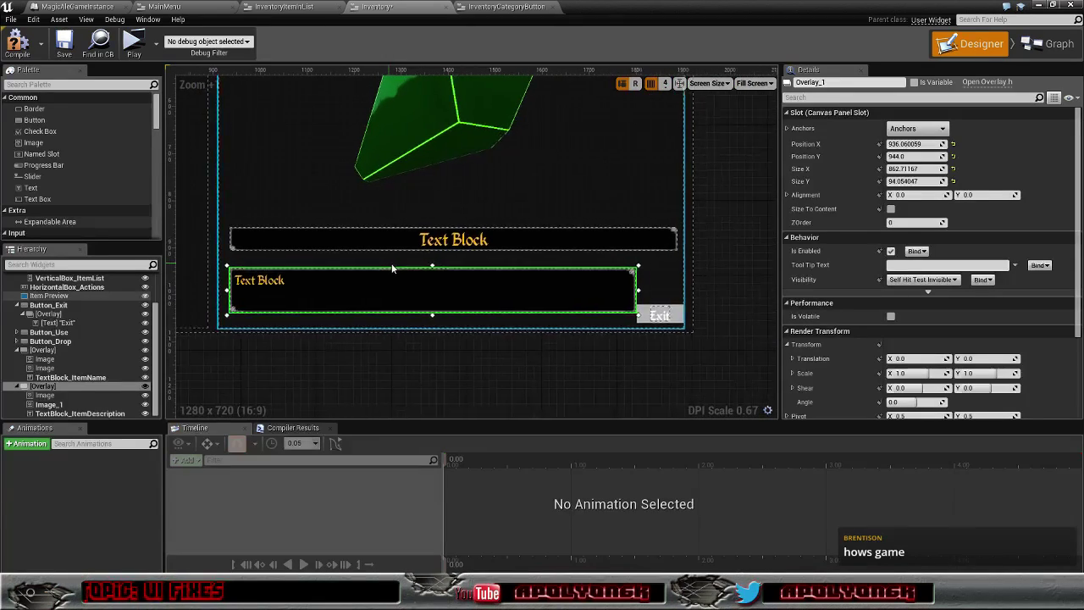
{"action": "scroll", "coordinate": [442, 257], "scroll_direction": "up", "scroll_amount": 2}
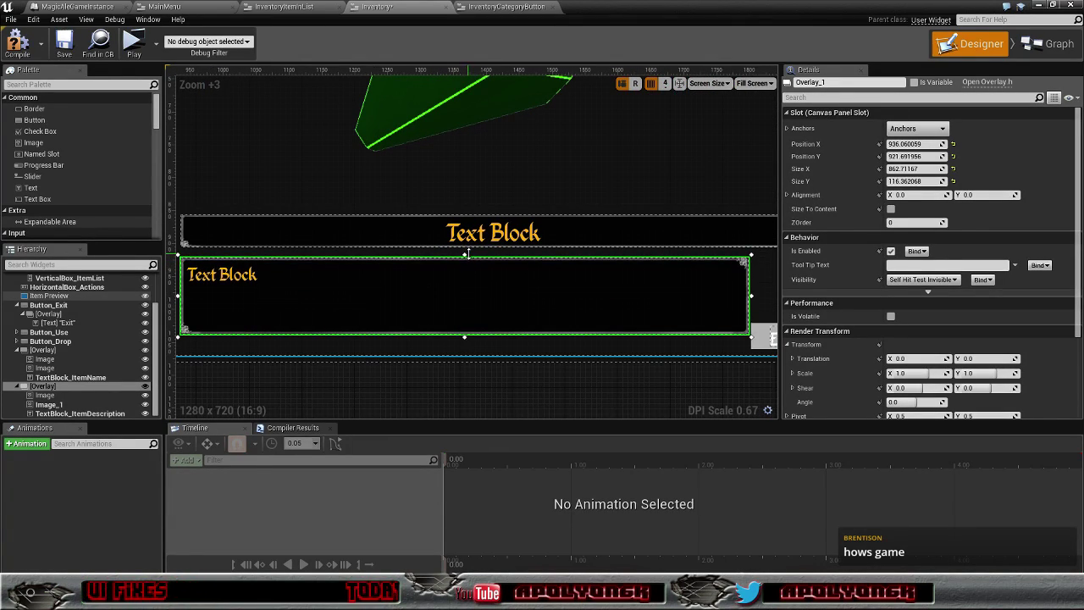
- Raise the description panel's top edge and lower its bottom, making it about 138 tall
{"action": "left_click_drag", "start_coordinate": [465, 269], "coordinate": [467, 252]}
{"action": "scroll", "coordinate": [487, 303], "scroll_direction": "down", "scroll_amount": 2}
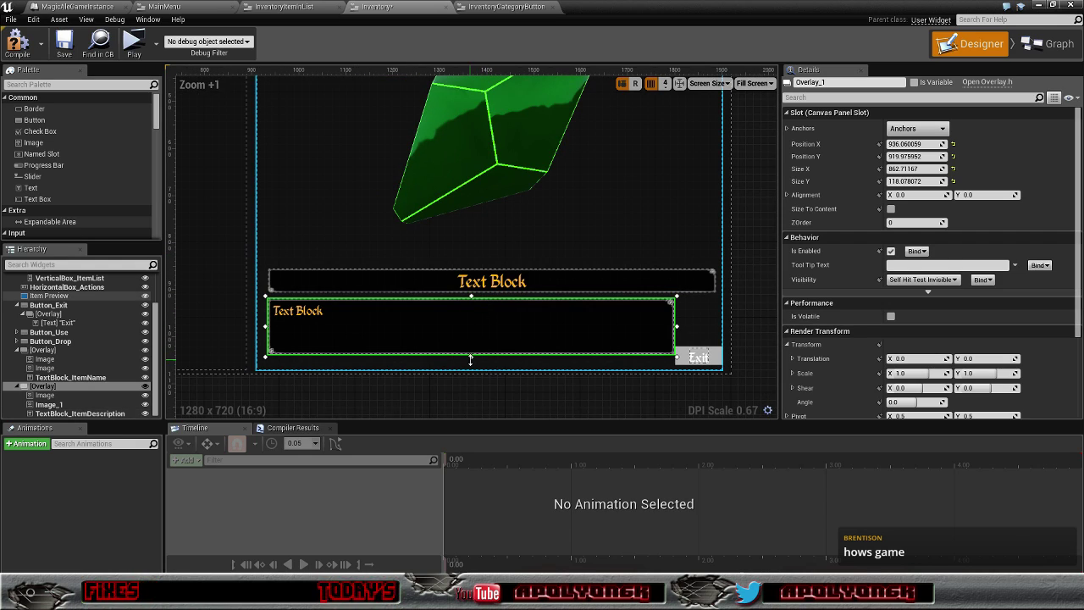
{"action": "left_click_drag", "start_coordinate": [472, 356], "coordinate": [478, 363]}
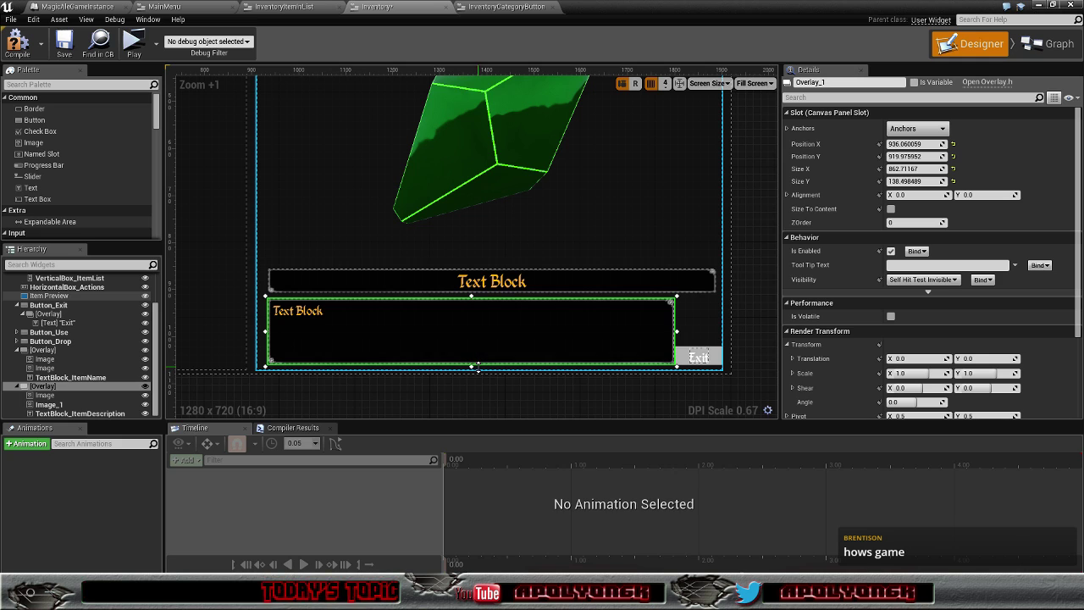
{"action": "scroll", "coordinate": [612, 337], "scroll_direction": "up", "scroll_amount": 1}
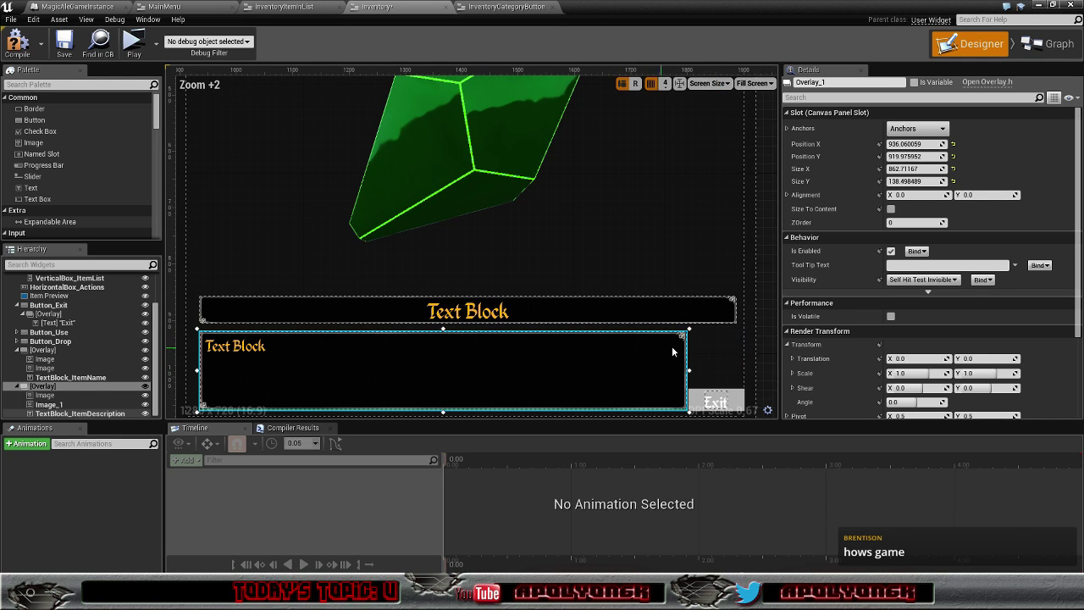
{"action": "right_click_drag", "start_coordinate": [702, 330], "coordinate": [804, 285]}
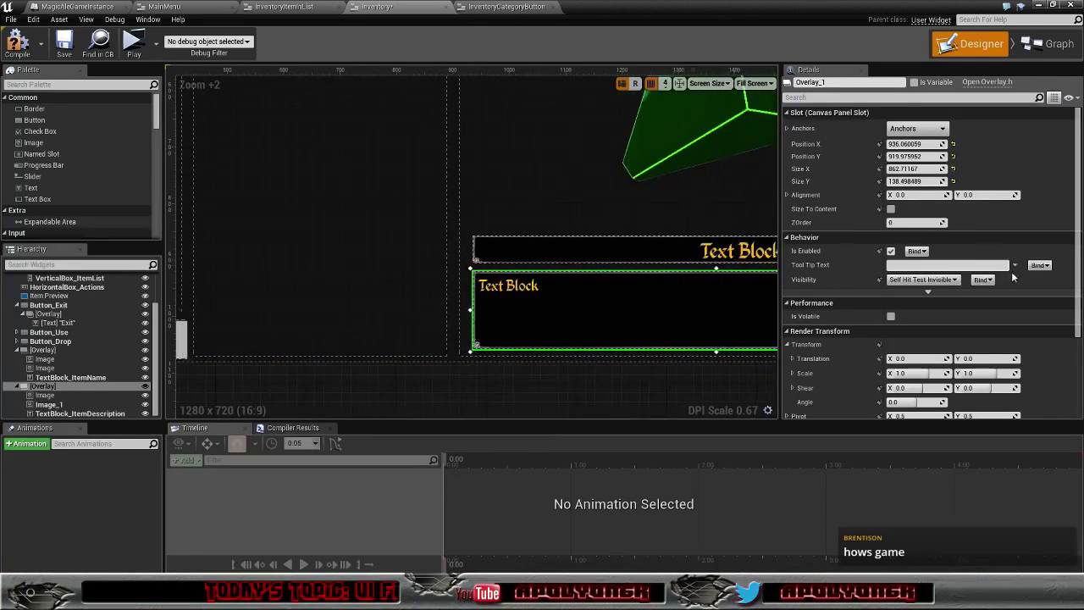
{"action": "scroll", "coordinate": [740, 290], "scroll_direction": "down", "scroll_amount": 4}
{"action": "scroll", "coordinate": [729, 290], "scroll_direction": "down", "scroll_amount": 3}
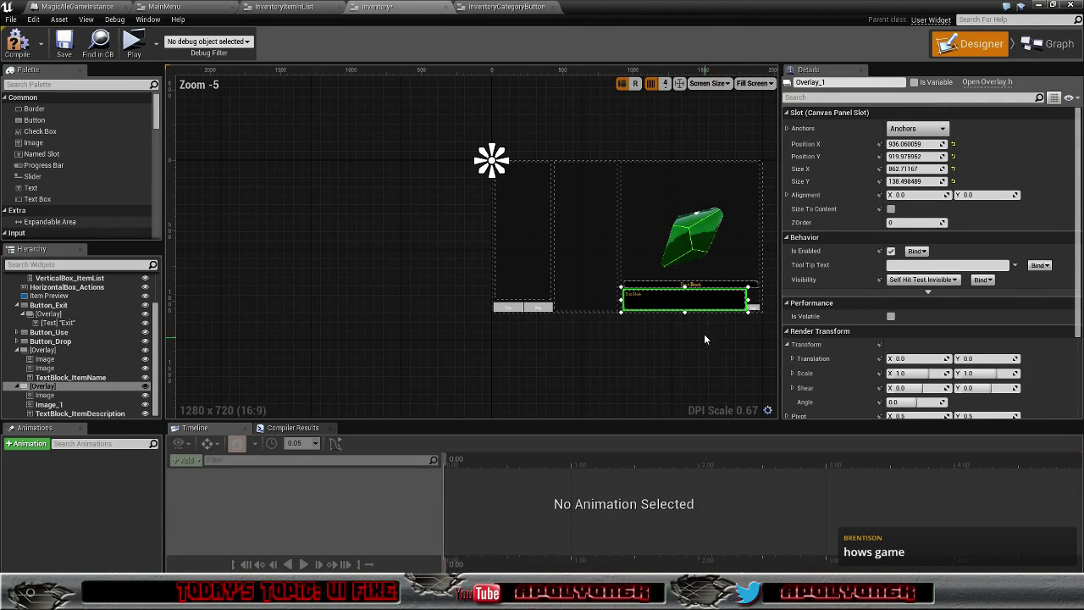
{"action": "scroll", "coordinate": [542, 341], "scroll_direction": "up", "scroll_amount": 1}
{"action": "scroll", "coordinate": [552, 336], "scroll_direction": "up", "scroll_amount": 1}
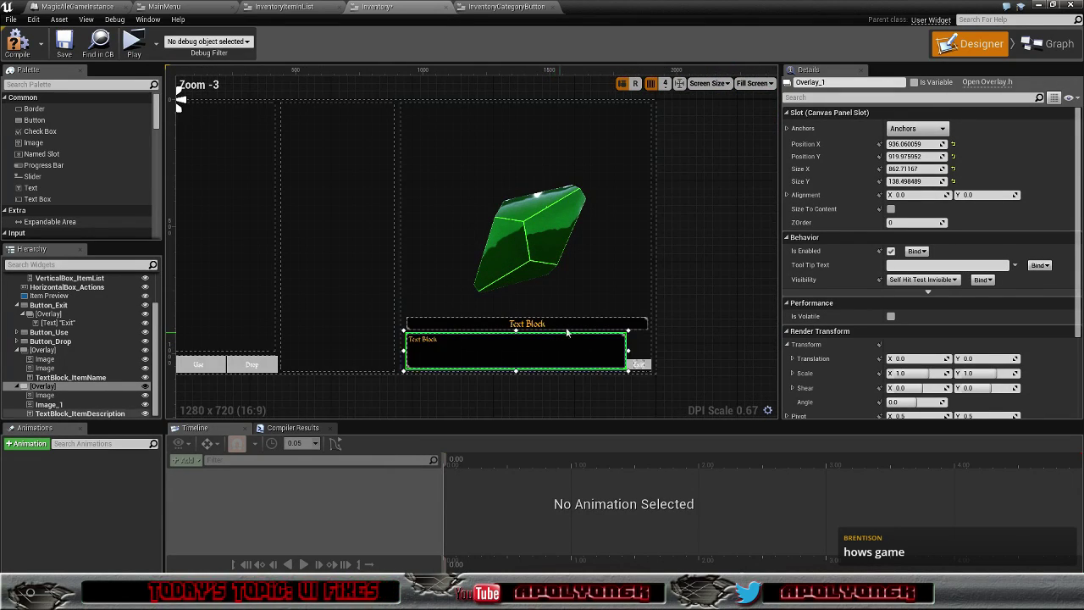
{"action": "right_click_drag", "start_coordinate": [687, 288], "coordinate": [727, 302]}
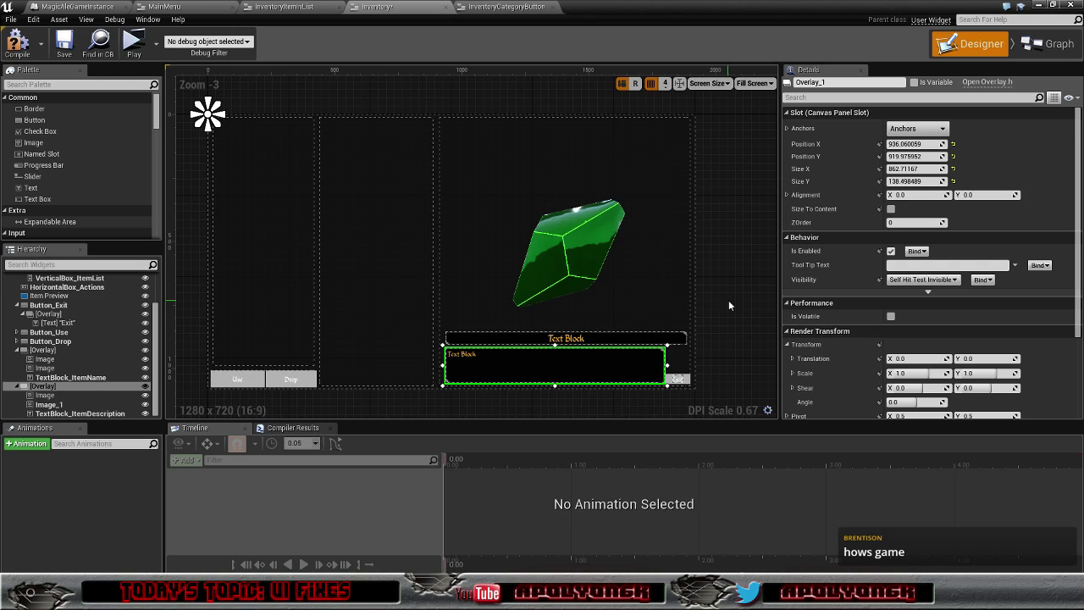
- Save the Inventory widget blueprint with the resized description panel
{"action": "left_click", "coordinate": [64, 41]}
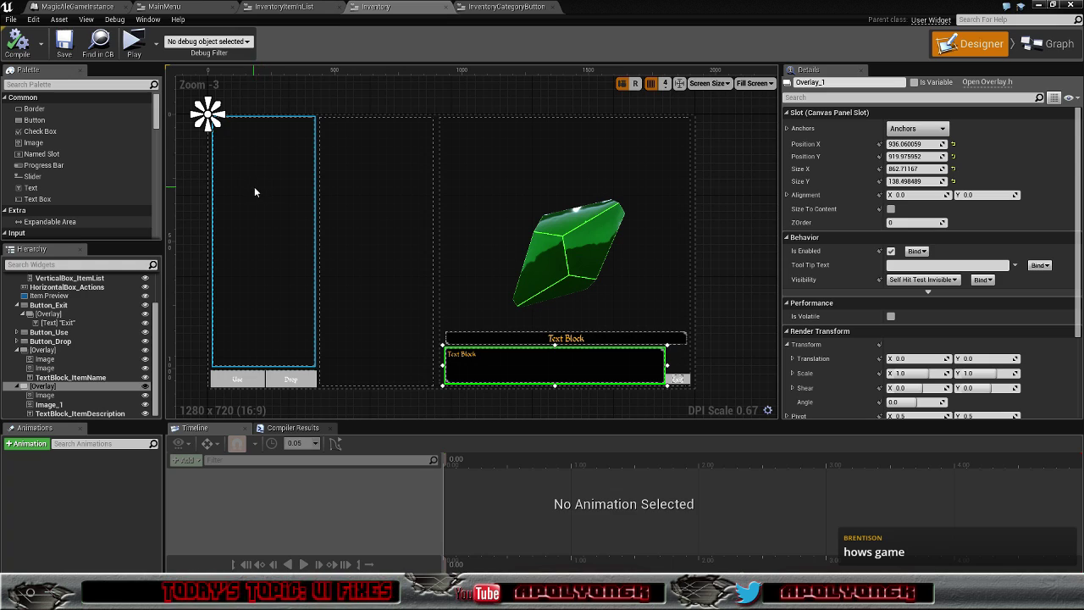
- Replace VerticalBox_ItemTypes with a Horizontal Box and select the new HorizontalBox_0
{"action": "left_click", "coordinate": [95, 414]}
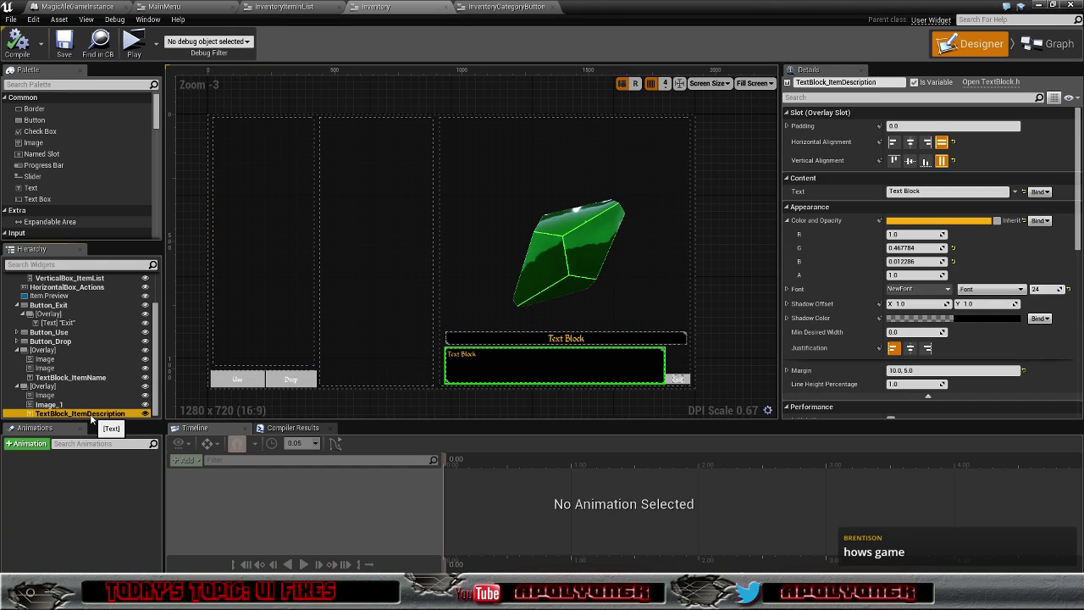
{"action": "left_click", "coordinate": [49, 404]}
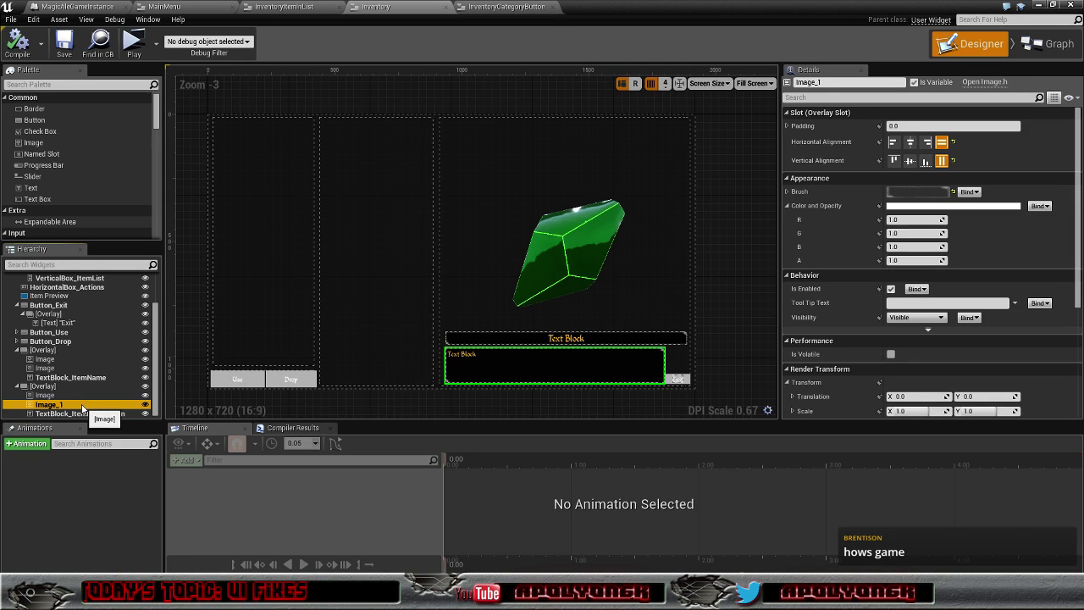
{"action": "left_click", "coordinate": [245, 159]}
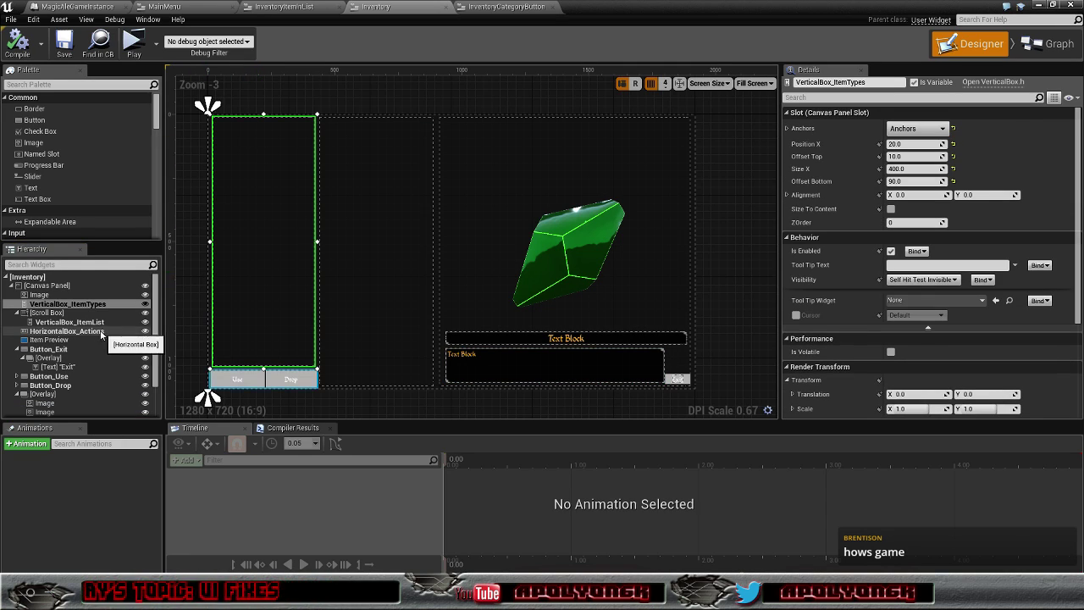
{"action": "right_click", "coordinate": [58, 303]}
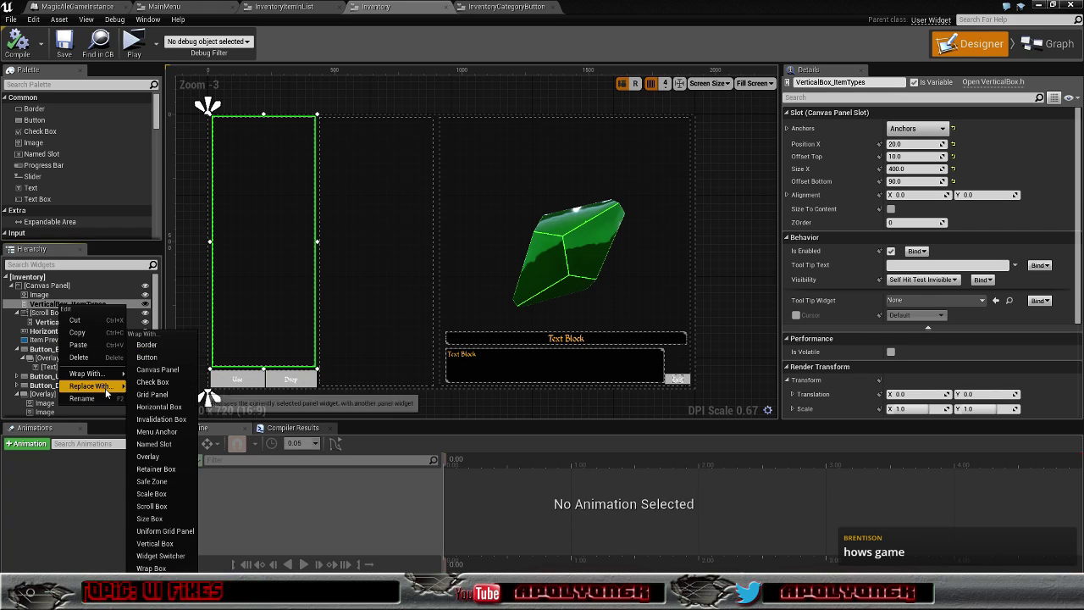
{"action": "mouse_move", "coordinate": [107, 391]}
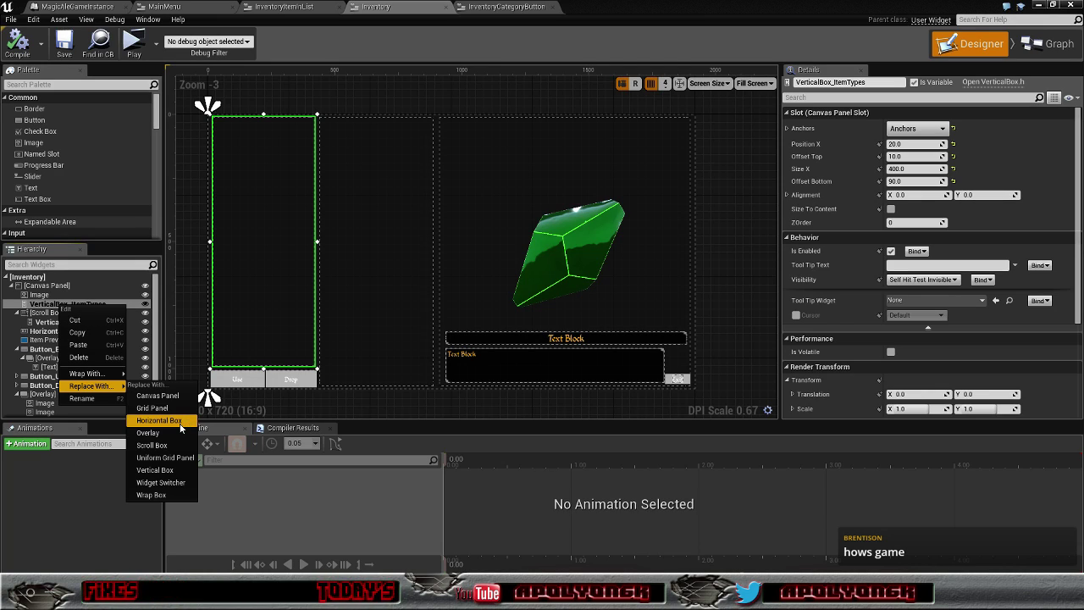
{"action": "left_click", "coordinate": [179, 421]}
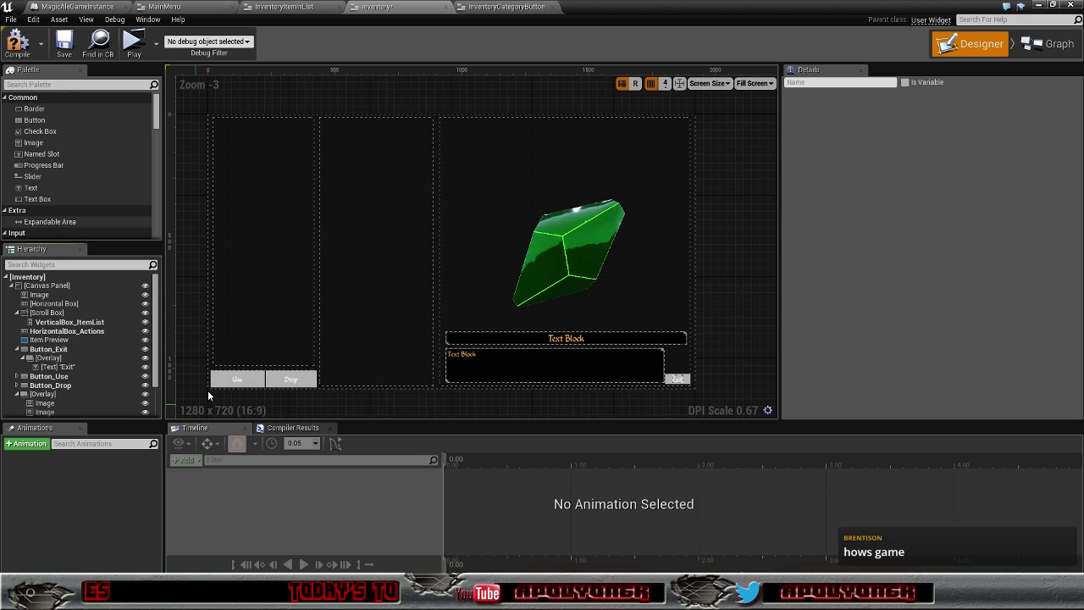
{"action": "left_click", "coordinate": [273, 204]}
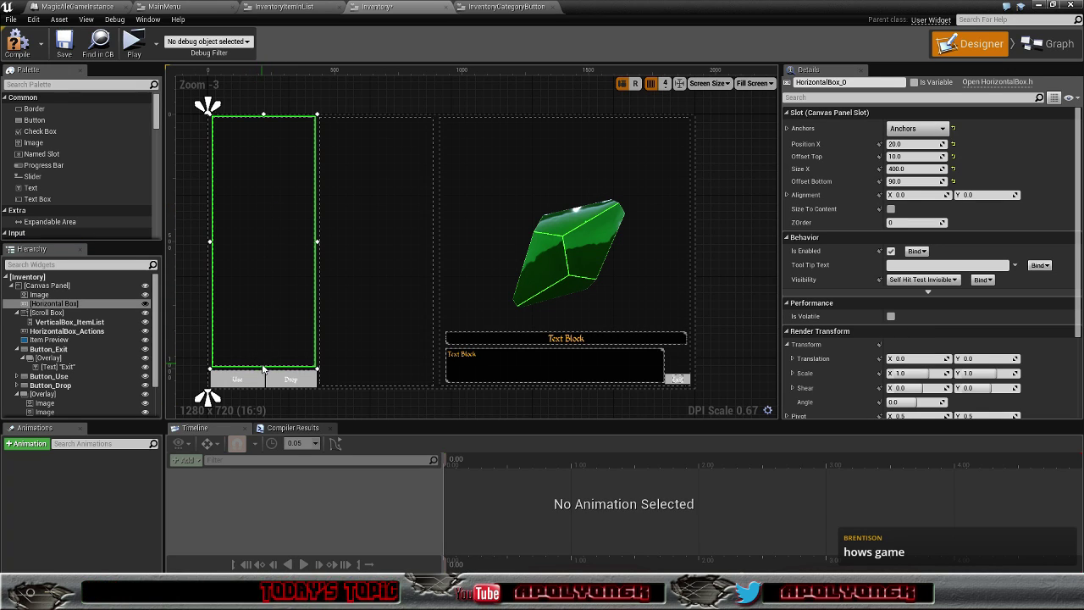
- Shrink HorizontalBox_0 to a top strip, fit ScrollBox_0 below it, then widen the box to ~856
{"action": "left_click_drag", "start_coordinate": [263, 368], "coordinate": [278, 141]}
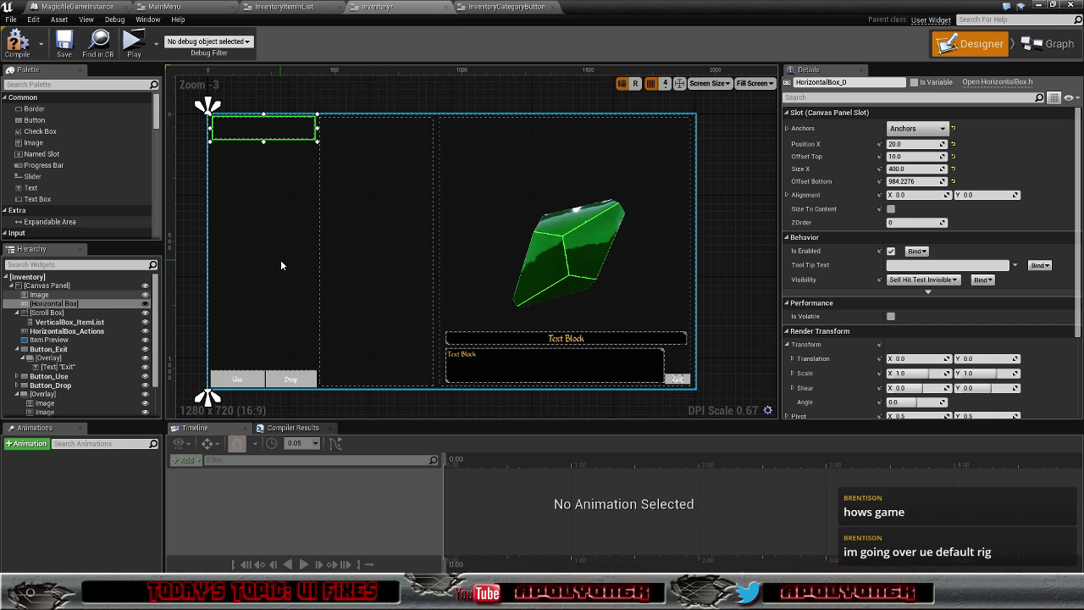
{"action": "left_click", "coordinate": [368, 252]}
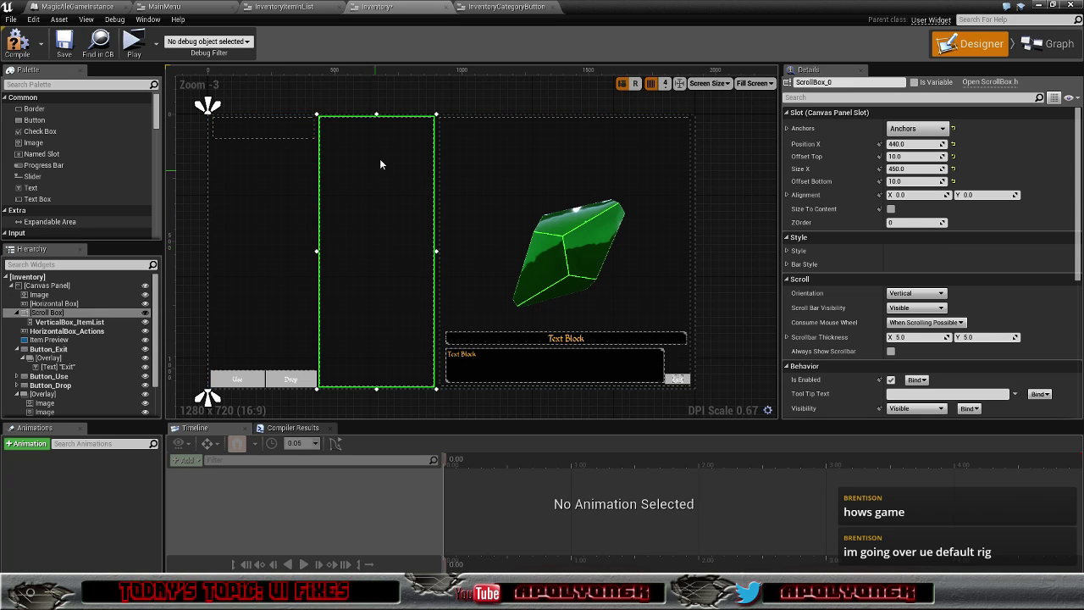
{"action": "left_click_drag", "start_coordinate": [377, 113], "coordinate": [374, 138]}
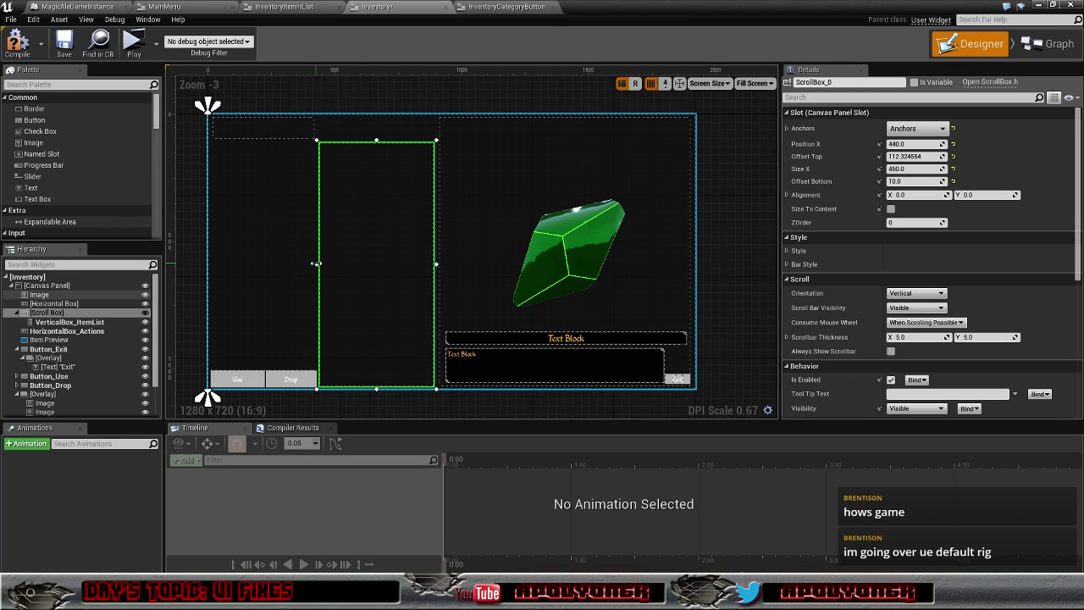
{"action": "left_click_drag", "start_coordinate": [317, 264], "coordinate": [211, 259]}
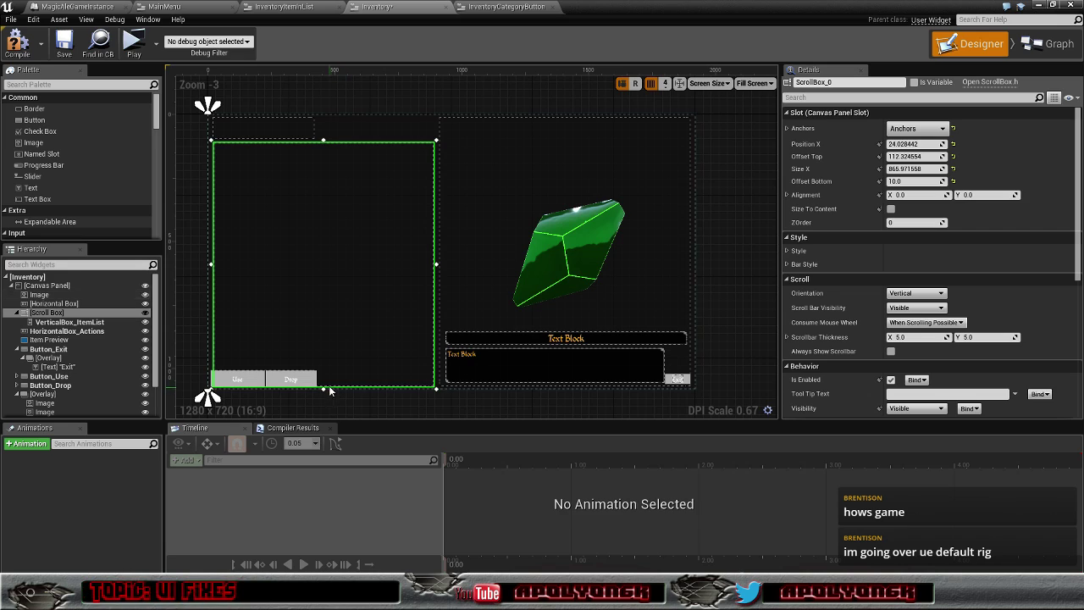
{"action": "left_click_drag", "start_coordinate": [323, 388], "coordinate": [322, 367]}
{"action": "mouse_move", "coordinate": [436, 254]}
{"action": "left_mouse_down"}
{"action": "mouse_move", "coordinate": [398, 245]}
{"action": "mouse_move", "coordinate": [431, 246]}
{"action": "left_mouse_up"}
{"action": "left_click", "coordinate": [313, 128]}
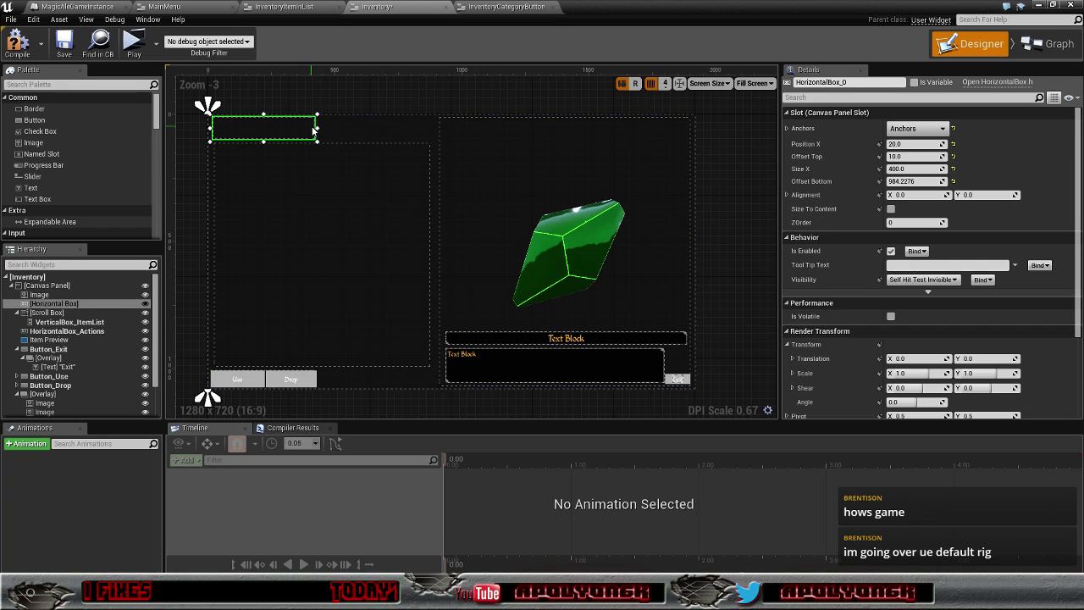
{"action": "left_click_drag", "start_coordinate": [313, 129], "coordinate": [433, 131]}
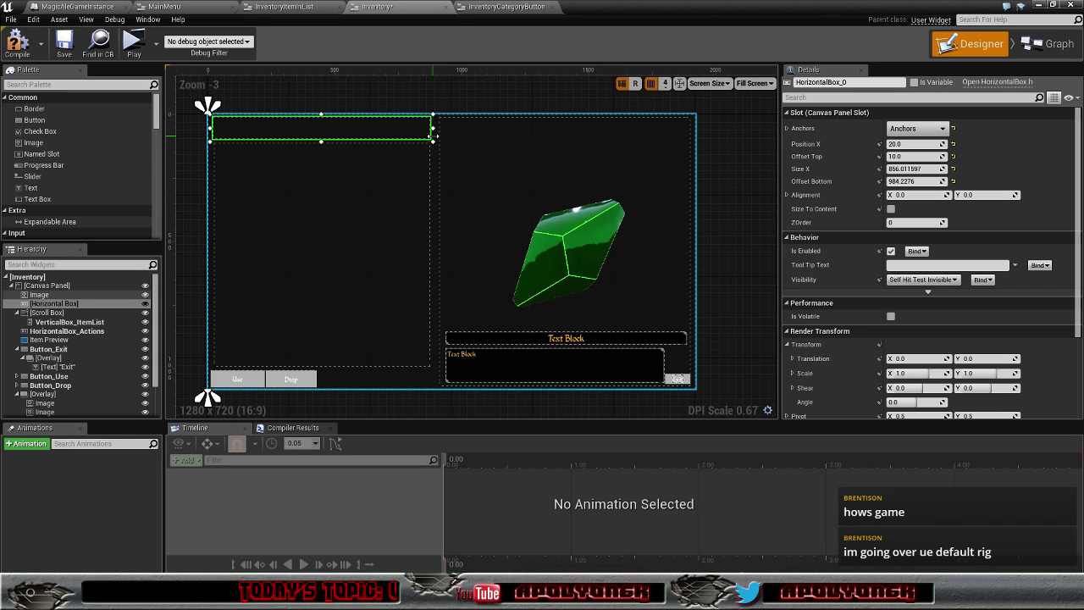
- Compile the Inventory widget, check the missing VerticalBox_ItemTypes errors, and toggle Graph and Designer views
{"action": "left_click", "coordinate": [18, 42]}
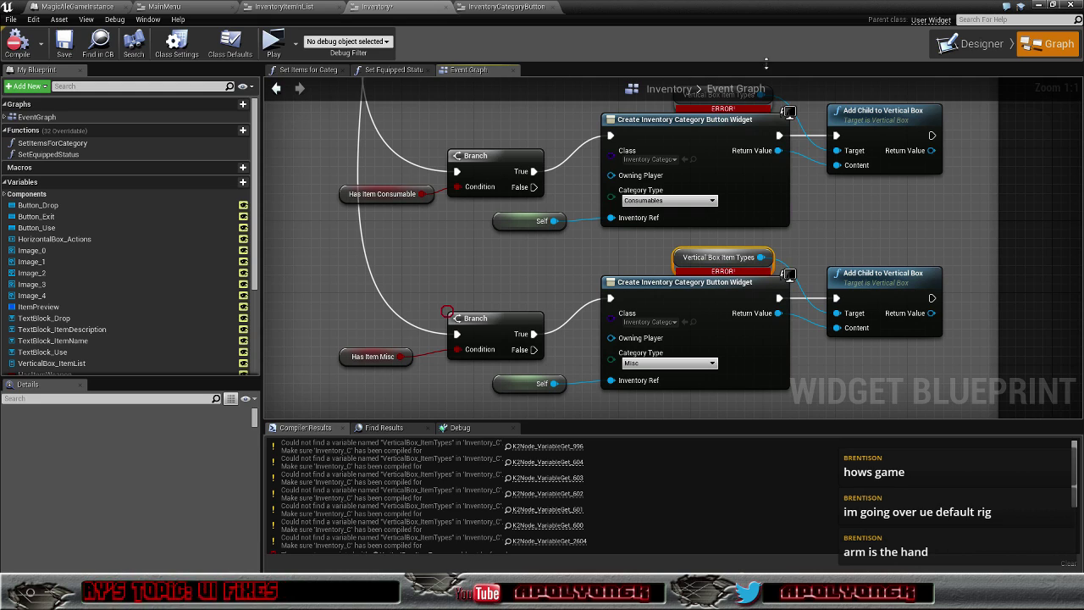
{"action": "left_click", "coordinate": [972, 43]}
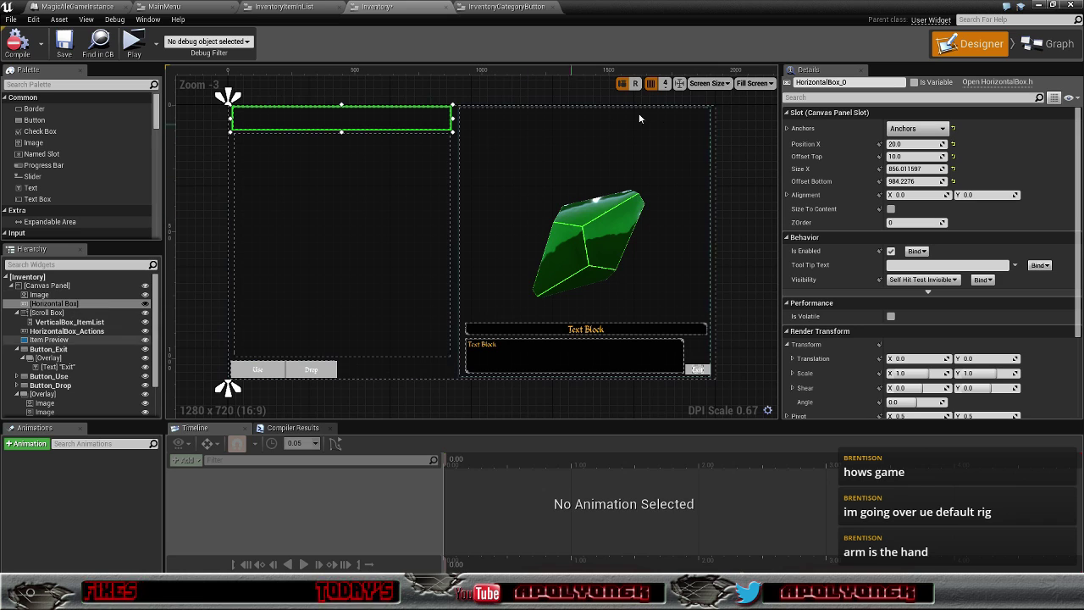
{"action": "left_click", "coordinate": [1053, 43]}
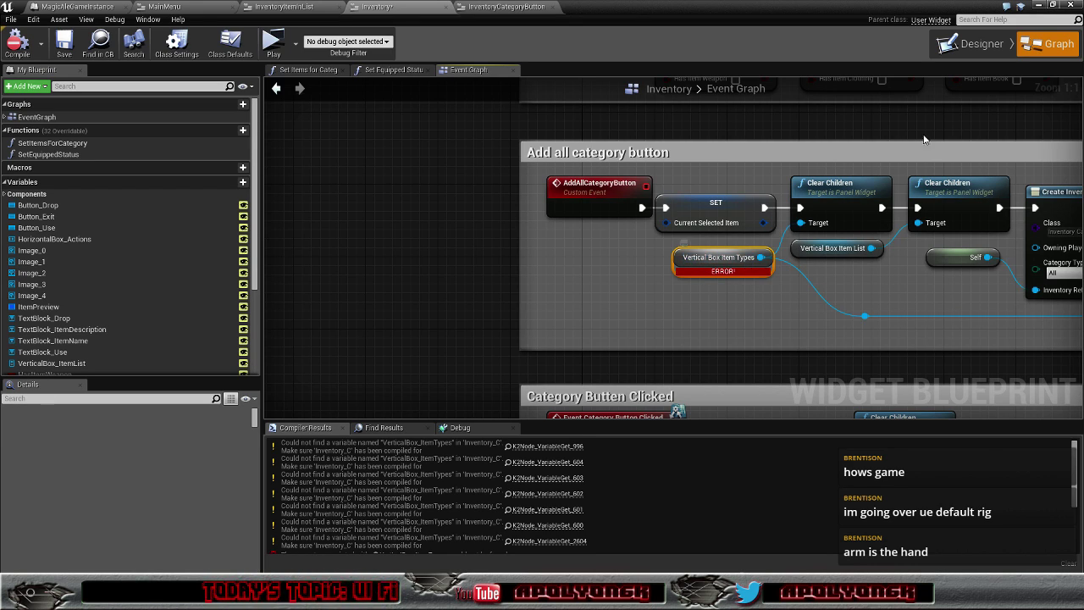
{"action": "left_click", "coordinate": [974, 44]}
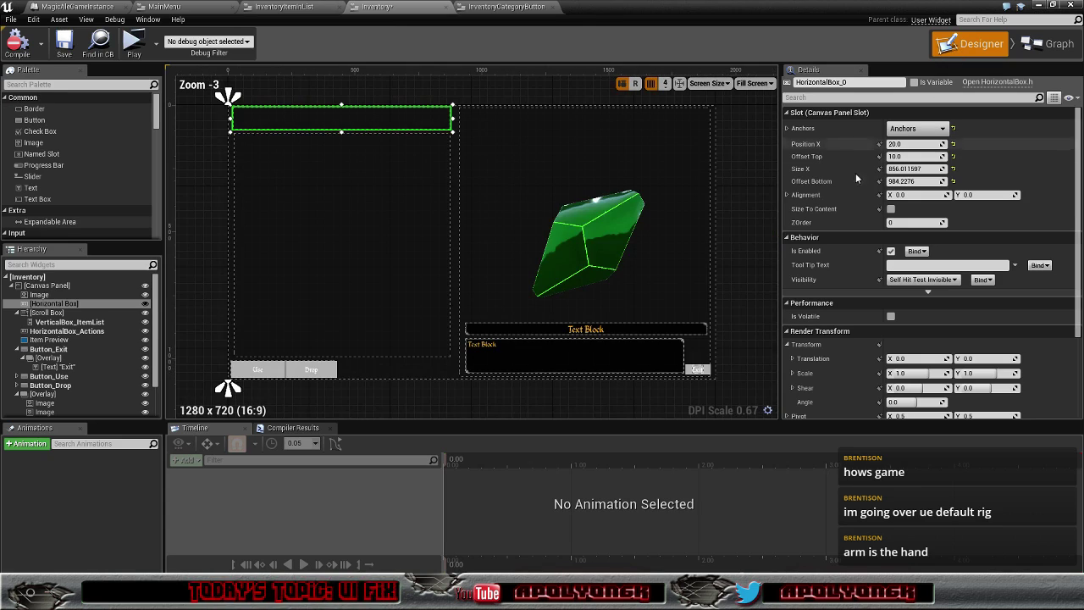
- Rename HorizontalBox_0 to Box_ItemTypes, tick Is Variable, and switch to the Event Graph
{"action": "left_click", "coordinate": [833, 81]}
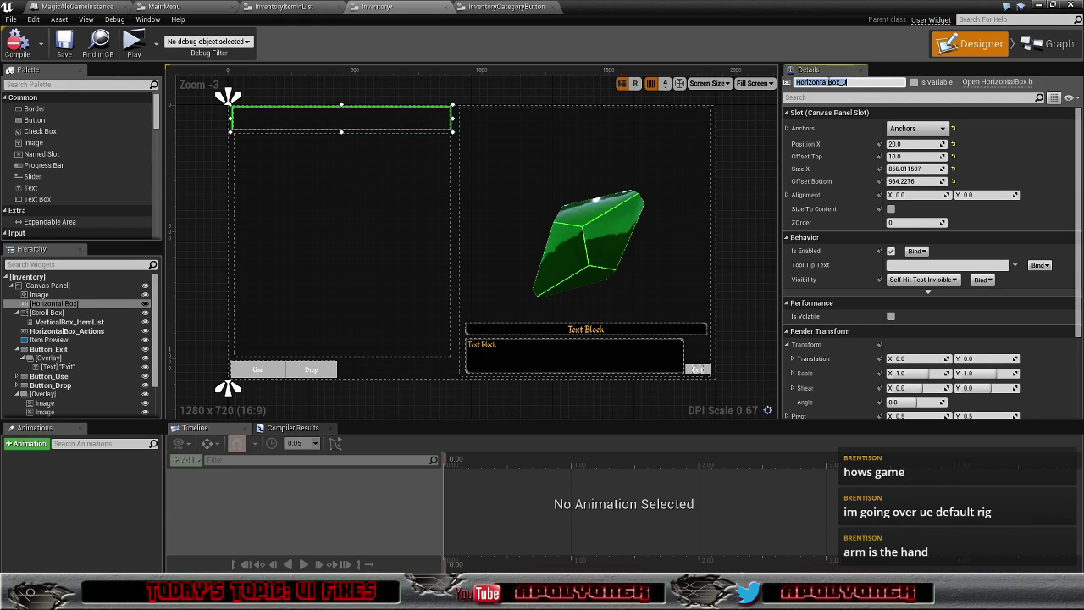
{"action": "left_click_drag", "start_coordinate": [831, 82], "coordinate": [795, 82]}
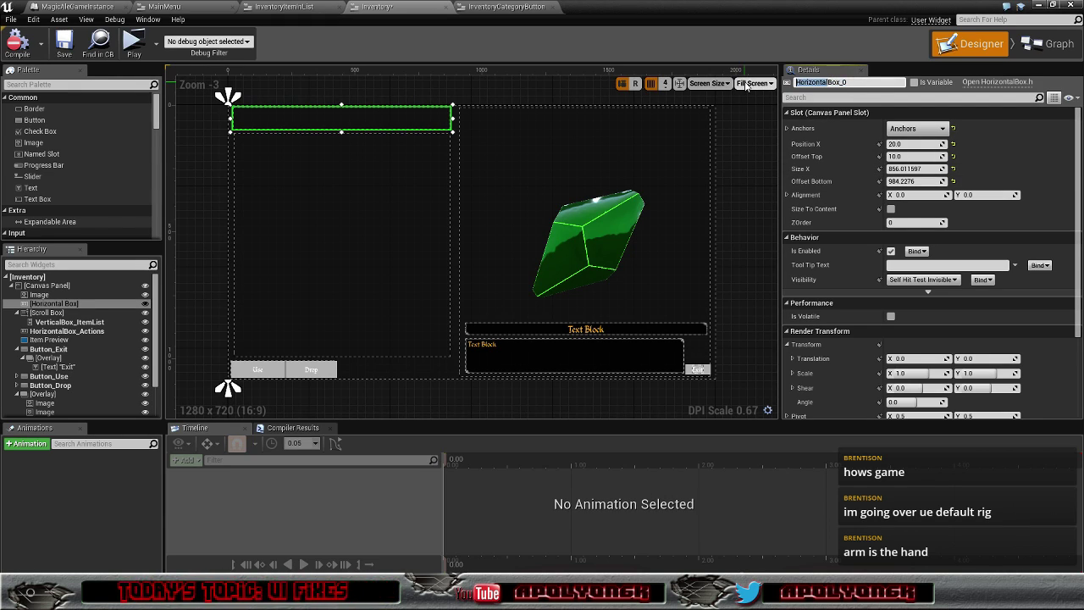
{"action": "type", "text": "B"}
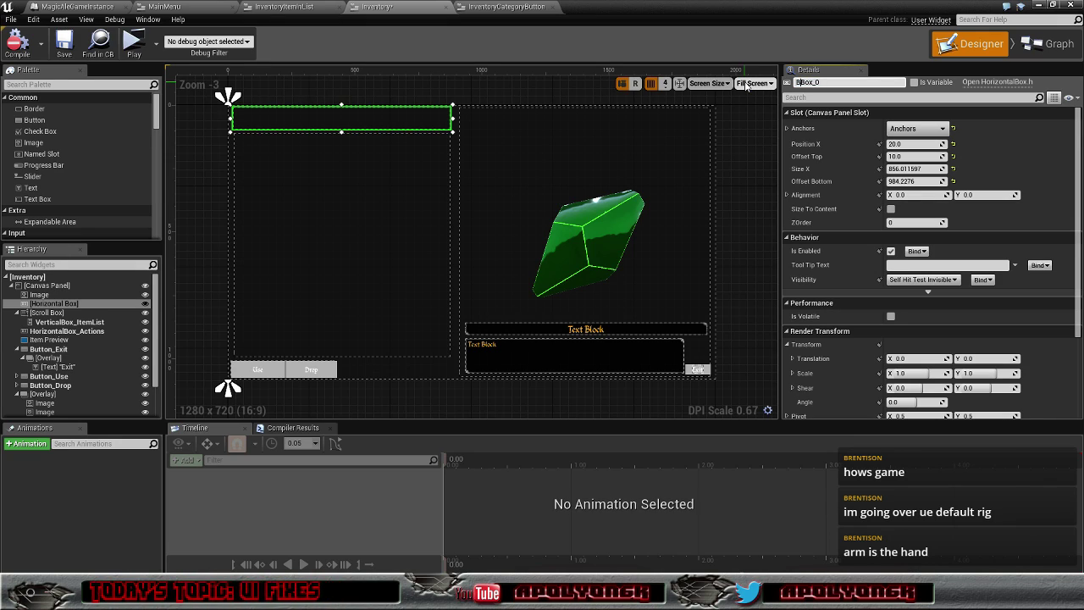
{"action": "key", "text": "BackSpace"}
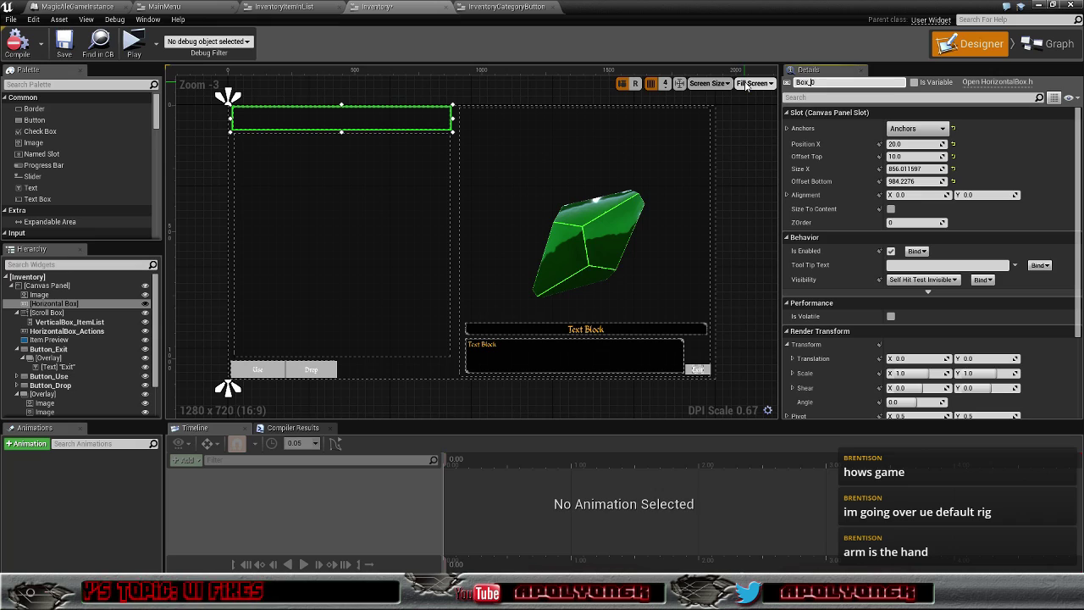
{"action": "type", "text": "ItemTypes"}
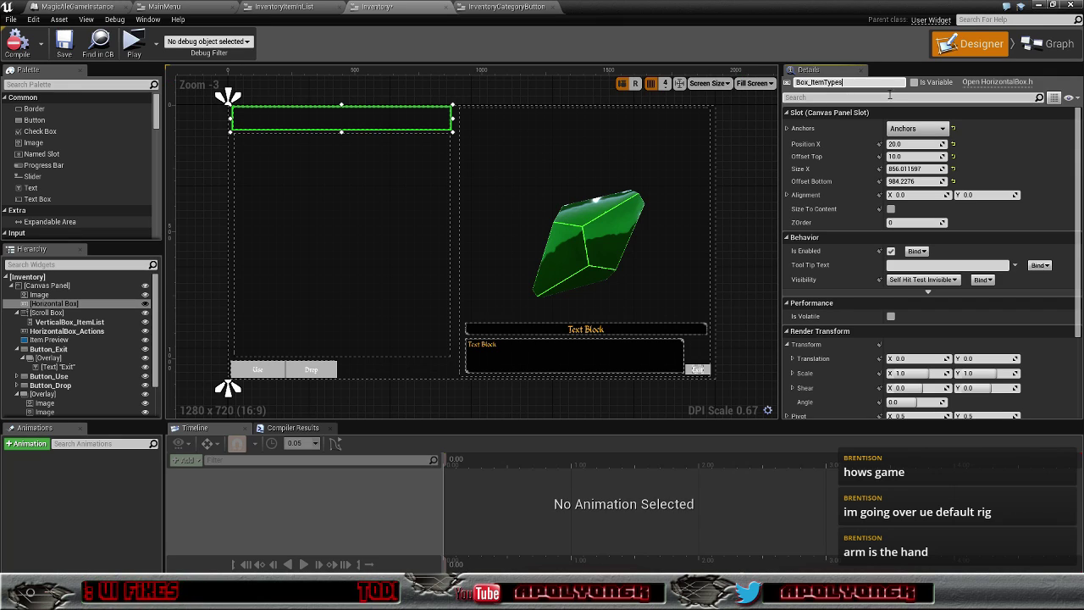
{"action": "left_click", "coordinate": [914, 82]}
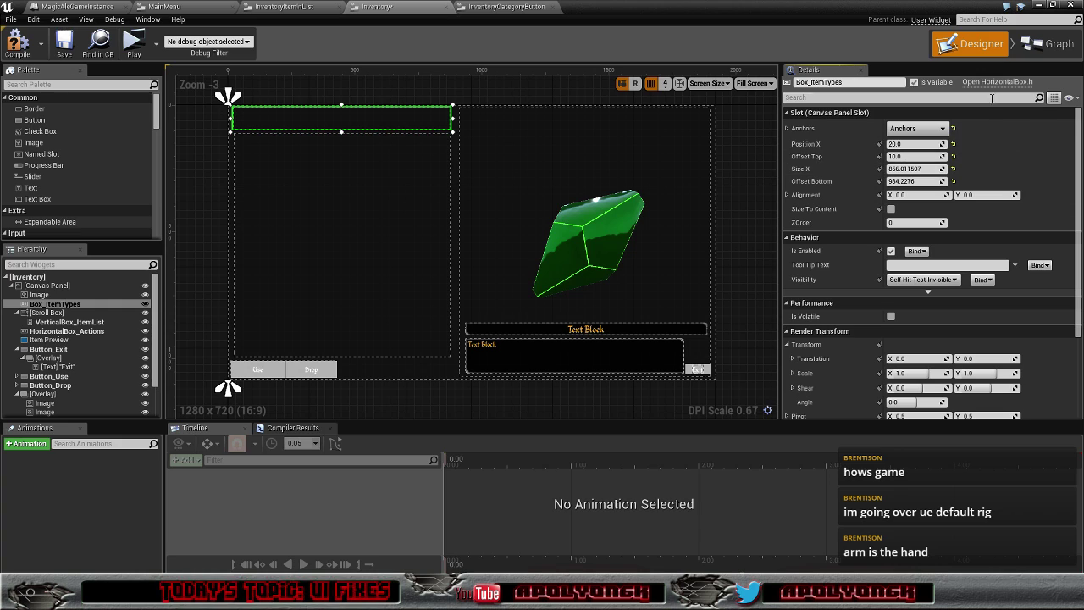
{"action": "left_click", "coordinate": [1043, 51]}
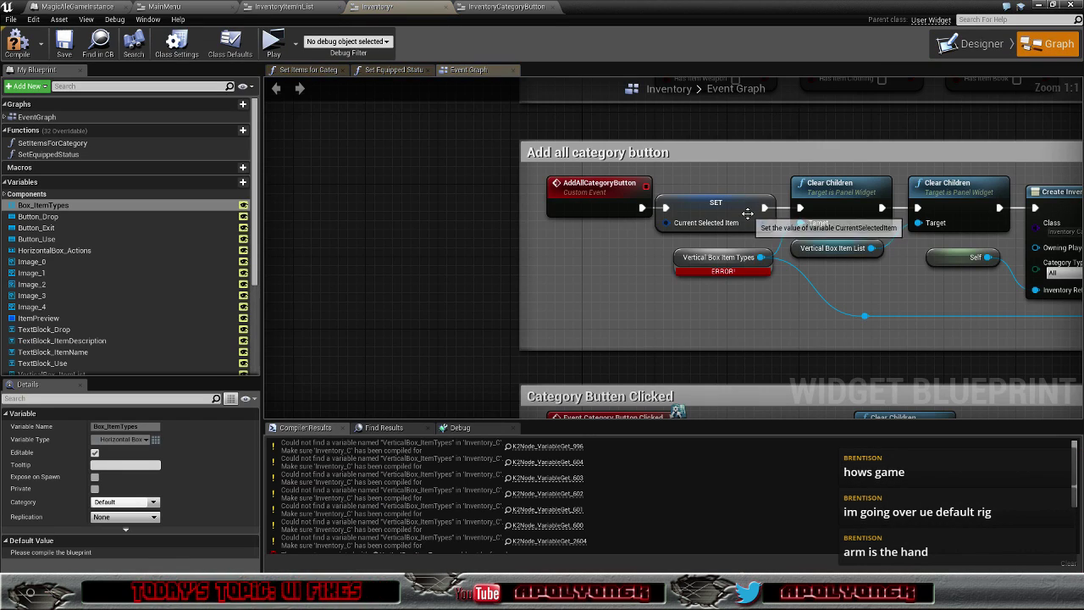
- Replace the broken Vertical Box Item Types getter with the Box_ItemTypes variable
{"action": "left_click", "coordinate": [709, 261]}
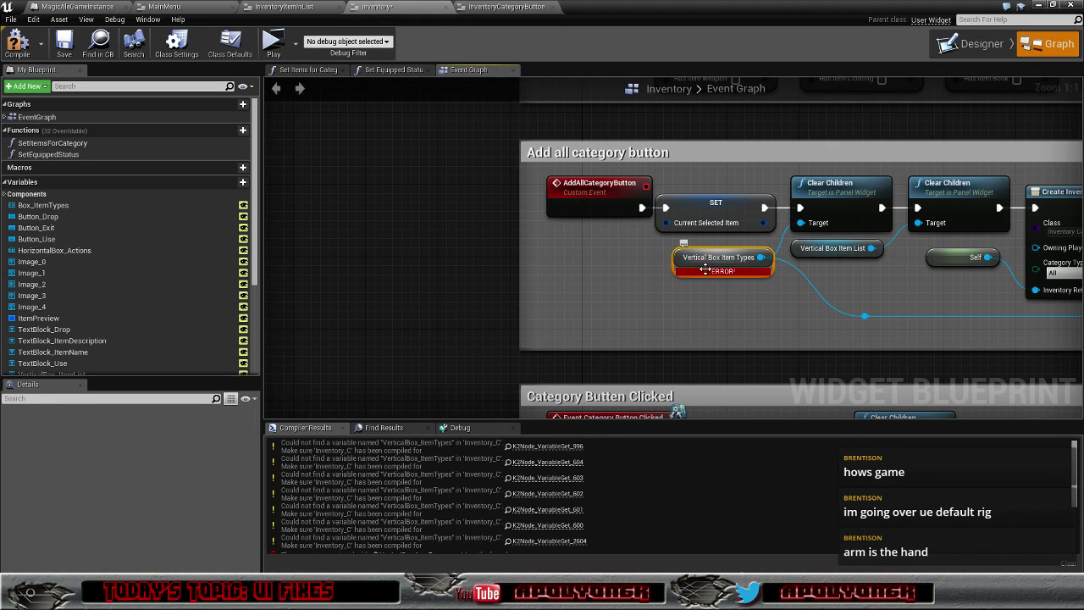
{"action": "right_click", "coordinate": [704, 265]}
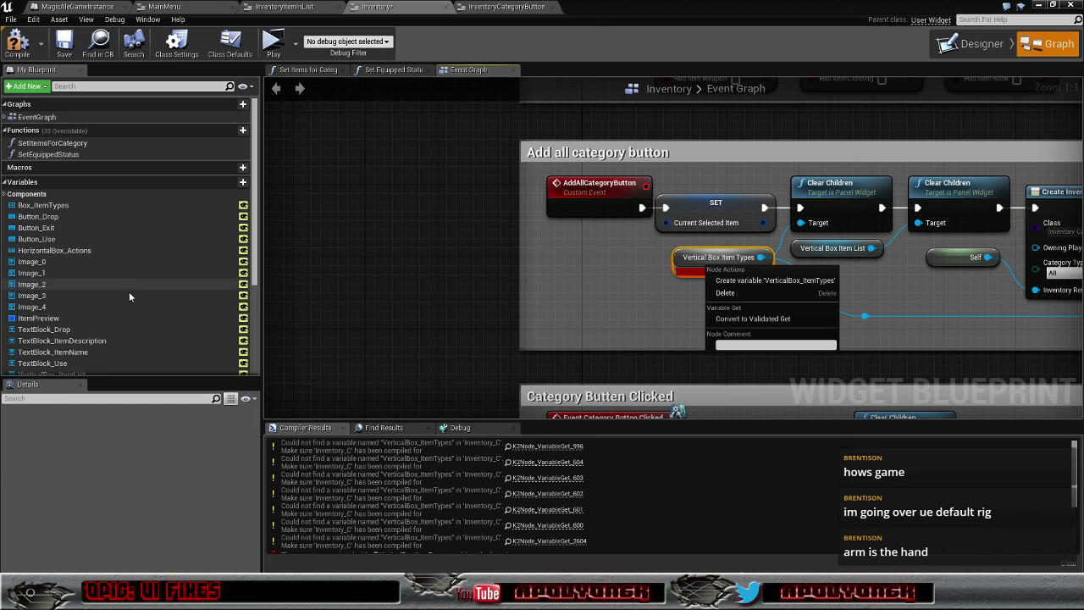
{"action": "scroll", "coordinate": [129, 292], "scroll_direction": "down", "scroll_amount": 3}
{"action": "scroll", "coordinate": [130, 292], "scroll_direction": "down", "scroll_amount": 2}
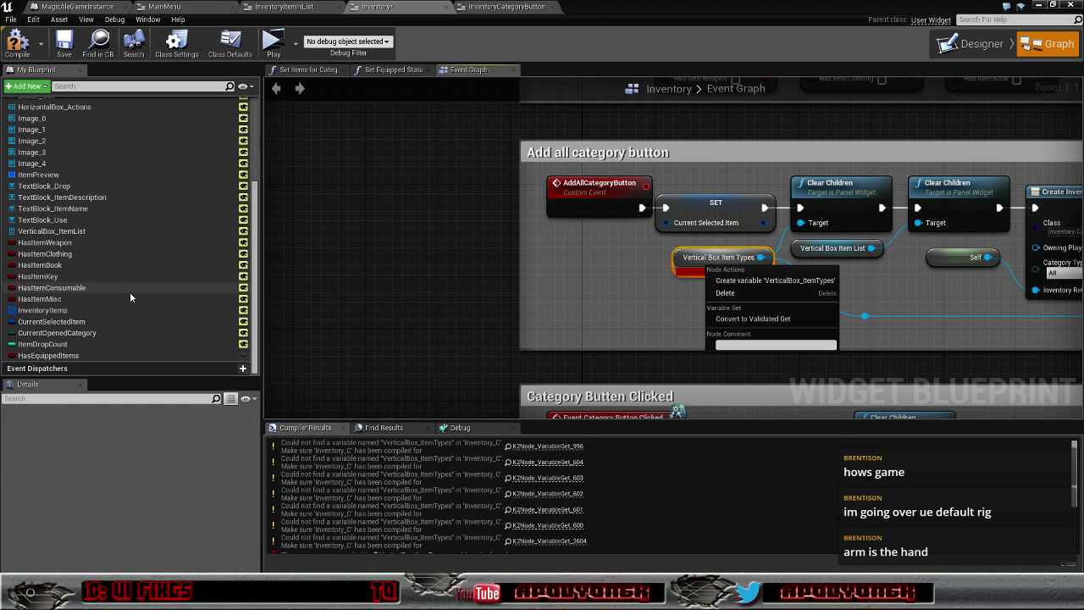
{"action": "scroll", "coordinate": [130, 292], "scroll_direction": "up", "scroll_amount": 2}
{"action": "scroll", "coordinate": [130, 293], "scroll_direction": "up", "scroll_amount": 1}
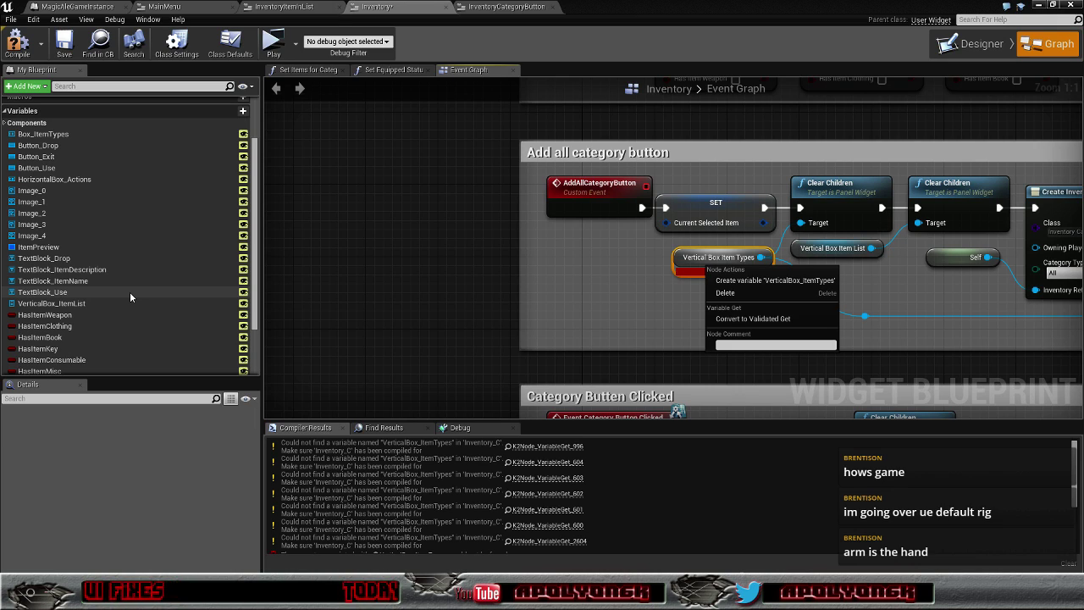
{"action": "scroll", "coordinate": [130, 292], "scroll_direction": "up", "scroll_amount": 2}
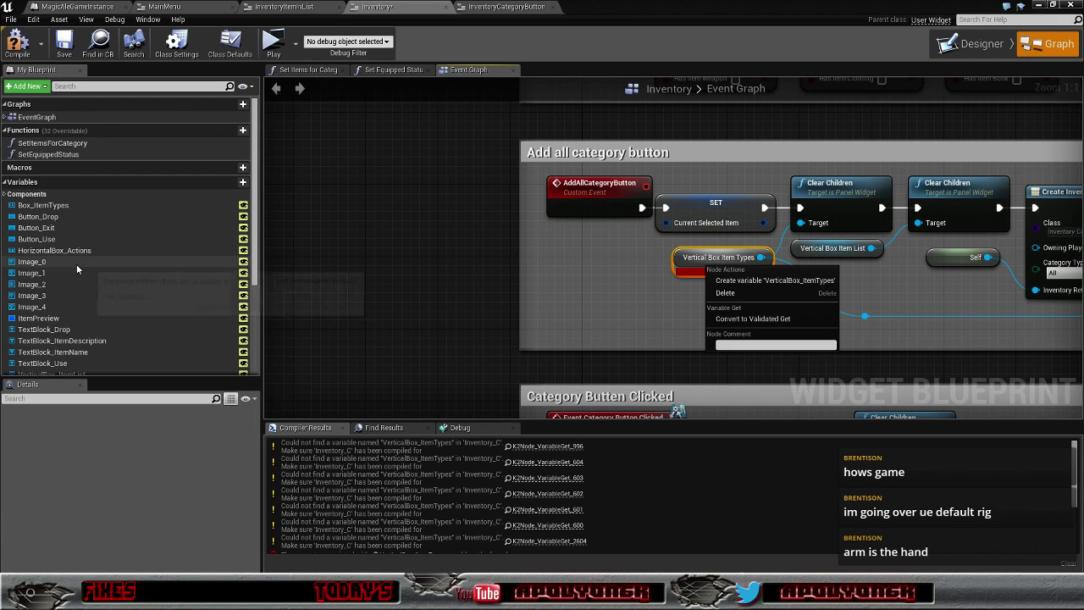
{"action": "left_click", "coordinate": [68, 207]}
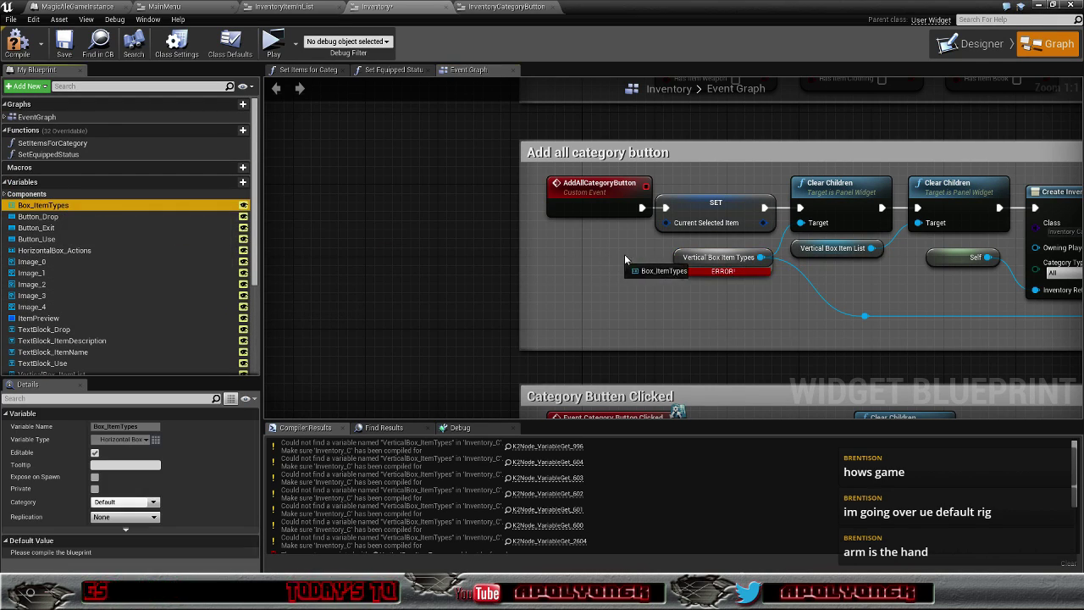
{"action": "left_click_drag", "start_coordinate": [716, 260], "coordinate": [691, 263]}
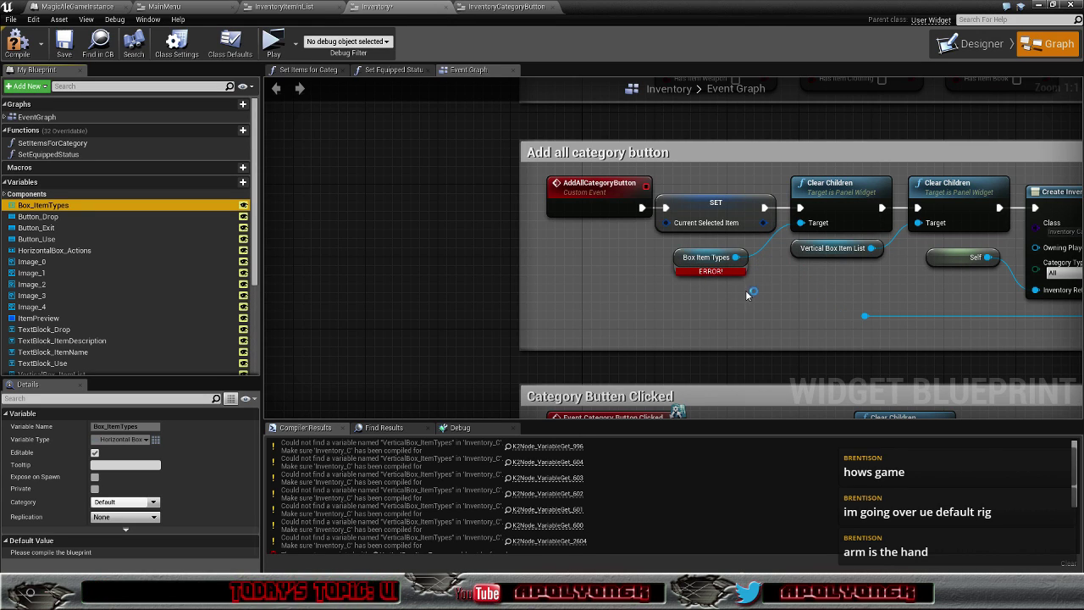
- Break the reroute link feeding Add Child's Target
{"action": "right_click_drag", "start_coordinate": [782, 288], "coordinate": [429, 269]}
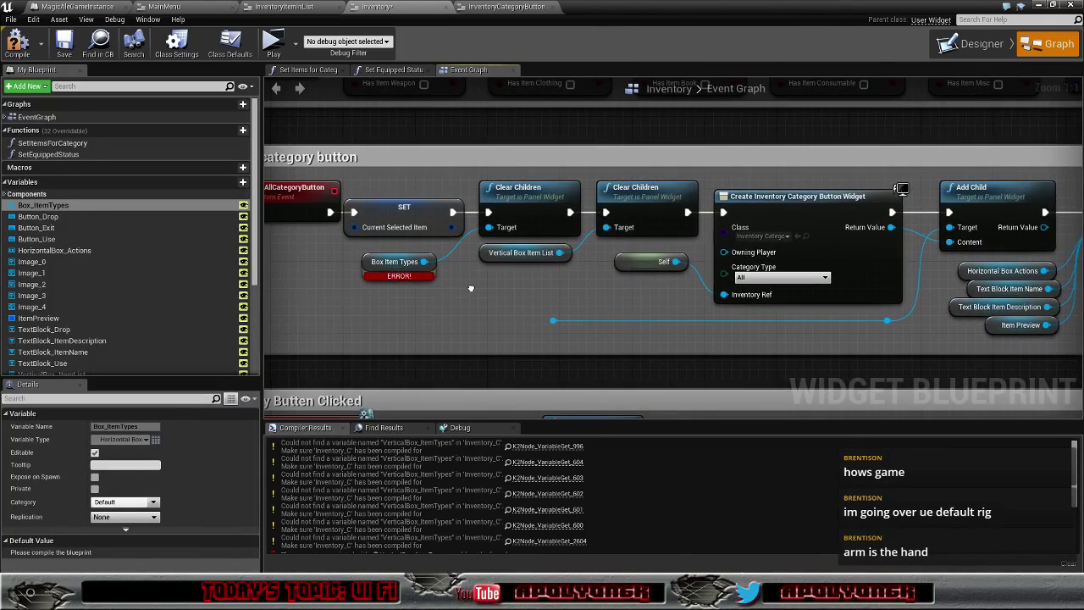
{"action": "left_click_drag", "start_coordinate": [425, 262], "coordinate": [554, 320]}
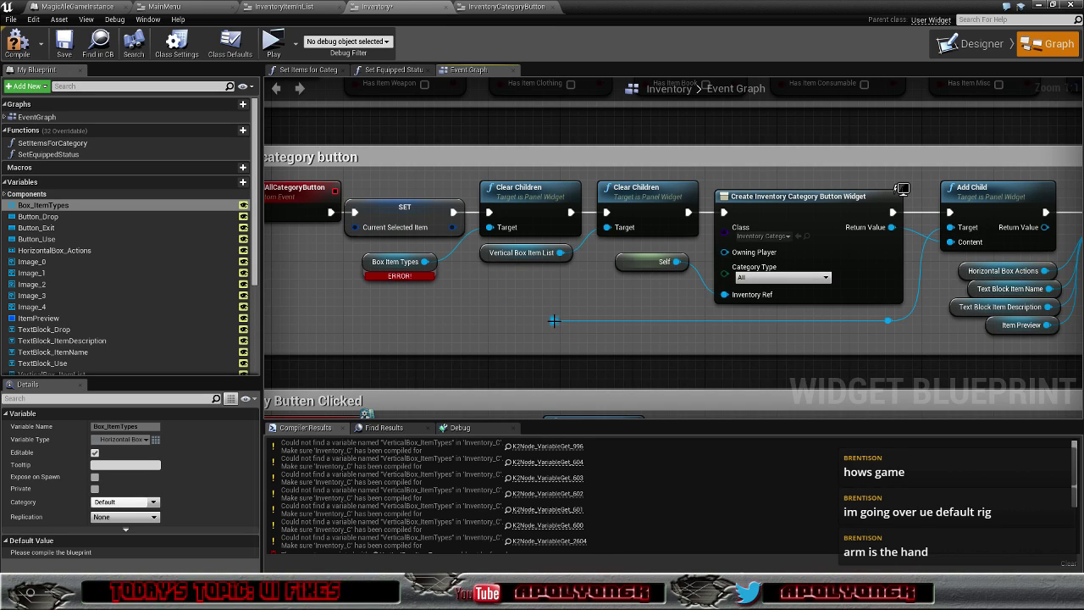
{"action": "right_click", "coordinate": [887, 320]}
{"action": "left_click", "coordinate": [918, 337]}
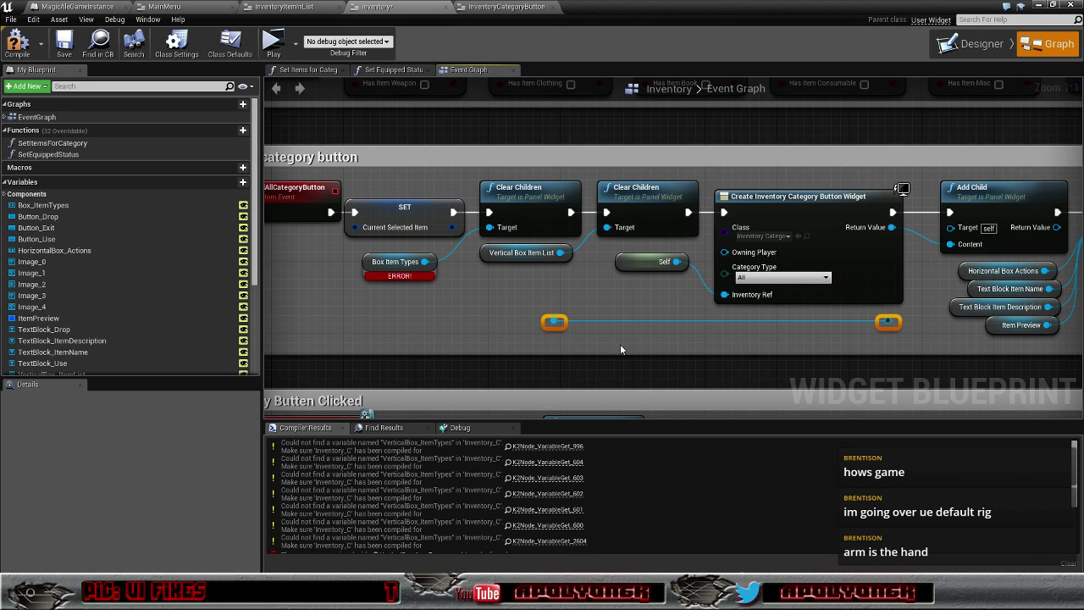
- Wire Box Item Types into Add Child's Target through two tidy reroute points
{"action": "key", "text": "Delete"}
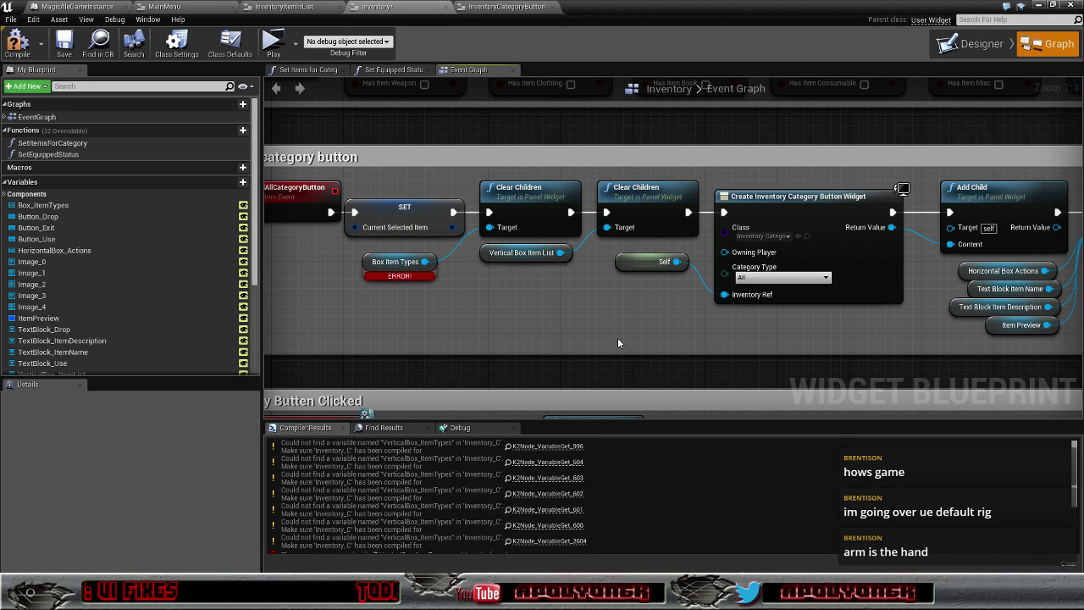
{"action": "right_click_drag", "start_coordinate": [530, 316], "coordinate": [448, 307]}
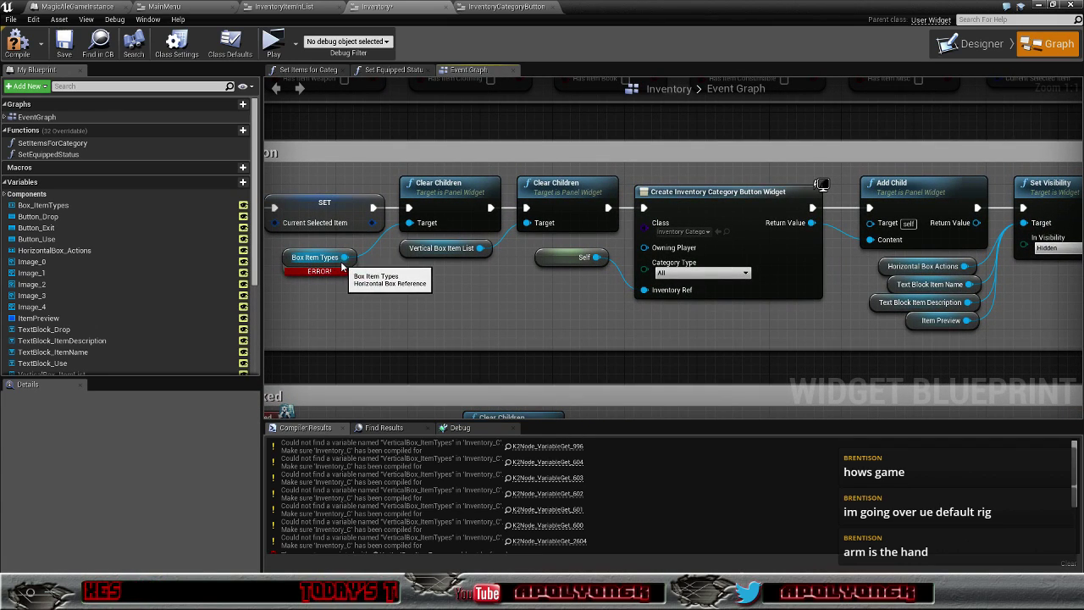
{"action": "left_click_drag", "start_coordinate": [345, 256], "coordinate": [369, 275]}
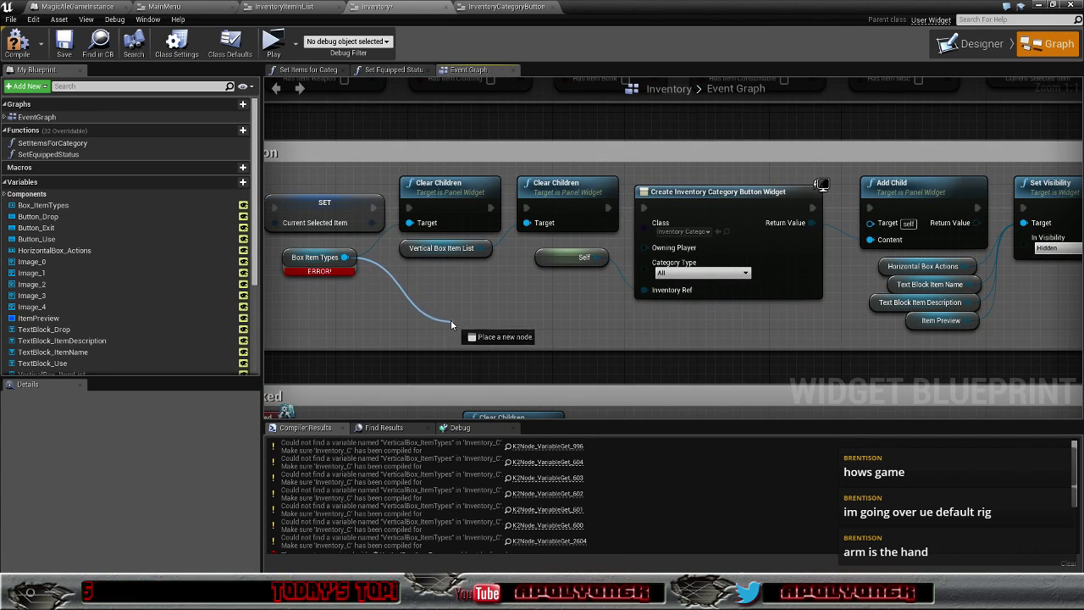
{"action": "left_click_drag", "start_coordinate": [467, 330], "coordinate": [875, 240]}
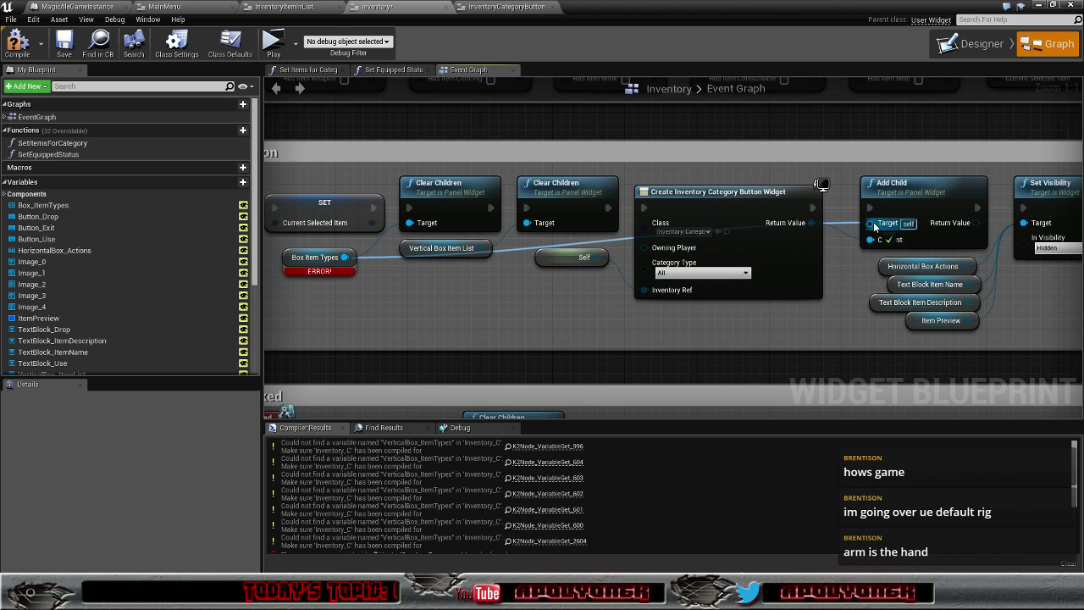
{"action": "left_click_drag", "start_coordinate": [811, 223], "coordinate": [870, 222]}
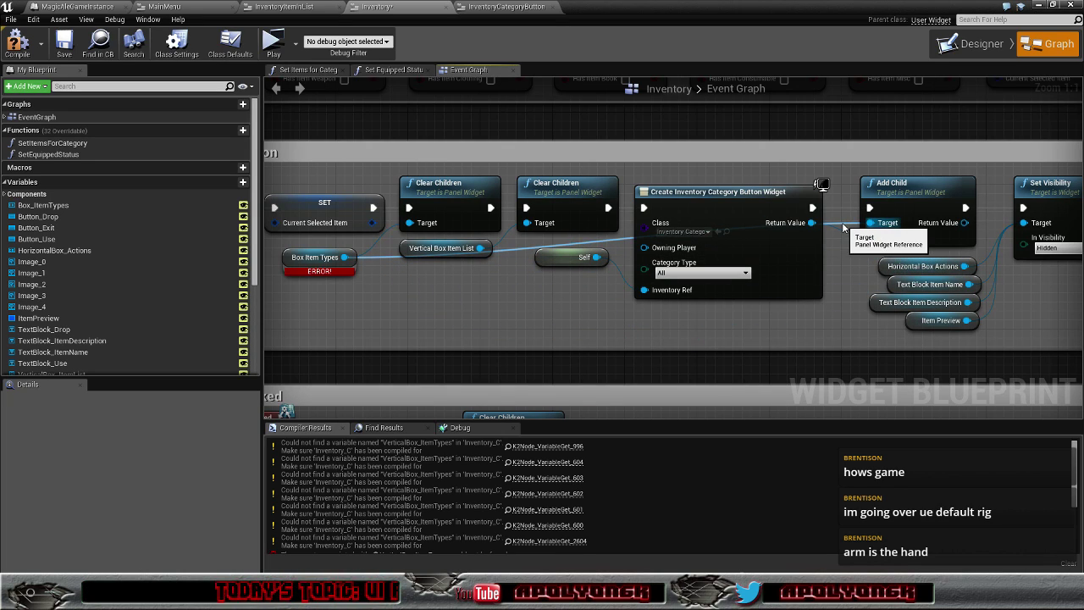
{"action": "double_click", "coordinate": [843, 226]}
{"action": "left_click_drag", "start_coordinate": [844, 233], "coordinate": [838, 332]}
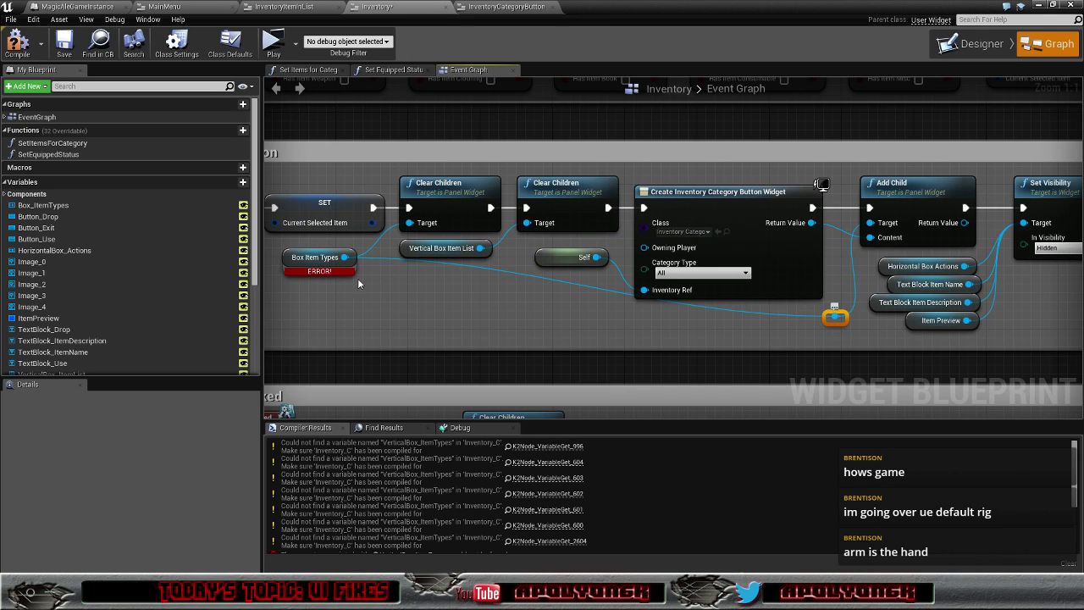
{"action": "double_click", "coordinate": [379, 262]}
{"action": "left_click_drag", "start_coordinate": [371, 260], "coordinate": [378, 329]}
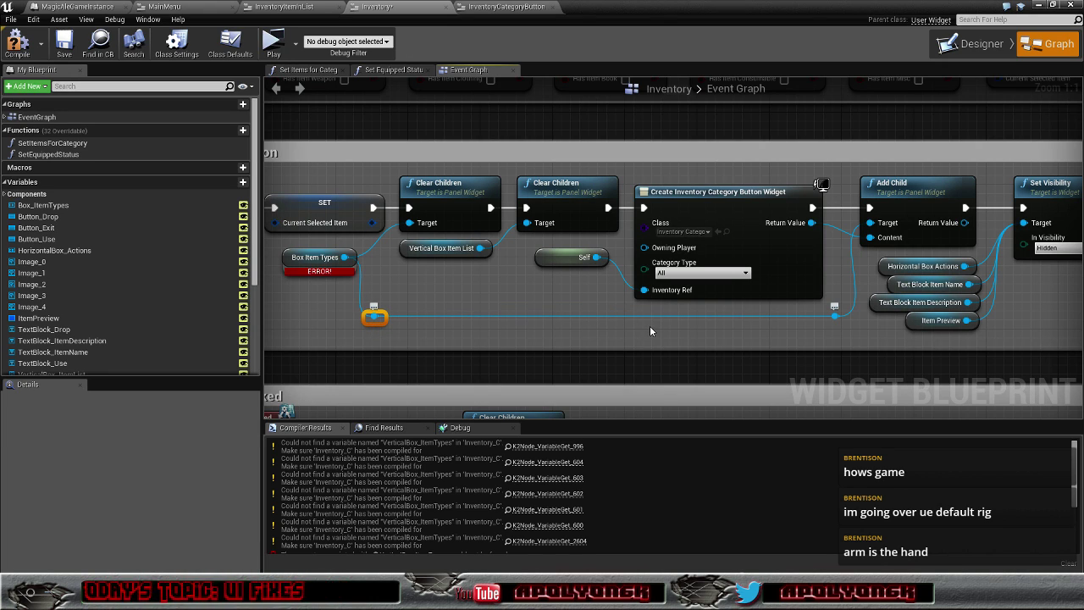
- Compile the inventory widget blueprint
{"action": "scroll", "coordinate": [650, 330], "scroll_direction": "down", "scroll_amount": 1}
{"action": "scroll", "coordinate": [650, 330], "scroll_direction": "down", "scroll_amount": 1}
{"action": "right_click_drag", "start_coordinate": [630, 332], "coordinate": [642, 227]}
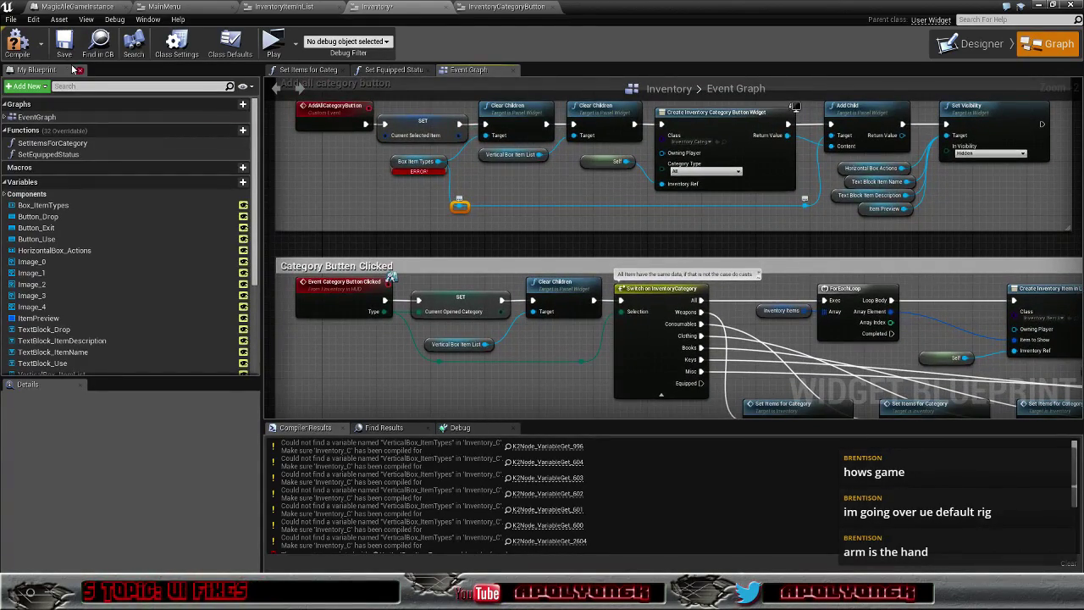
{"action": "left_click", "coordinate": [17, 44]}
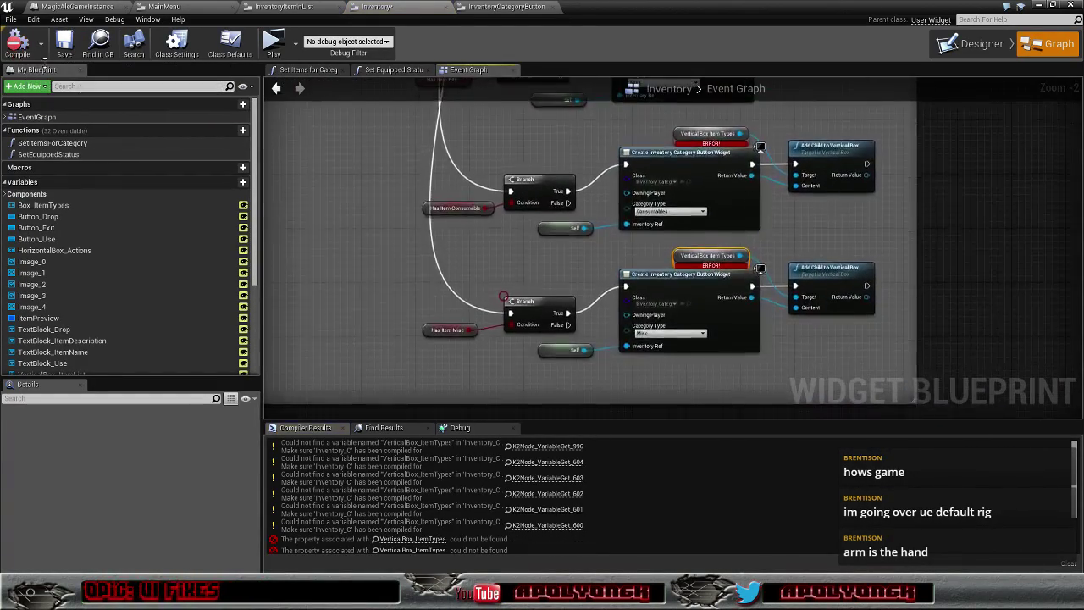
- Swap the Weapons getter to Box_ItemTypes and delete its Add Child to Vertical Box node
{"action": "scroll", "coordinate": [627, 278], "scroll_direction": "up", "scroll_amount": 3}
{"action": "right_click_drag", "start_coordinate": [737, 63], "coordinate": [693, 259]}
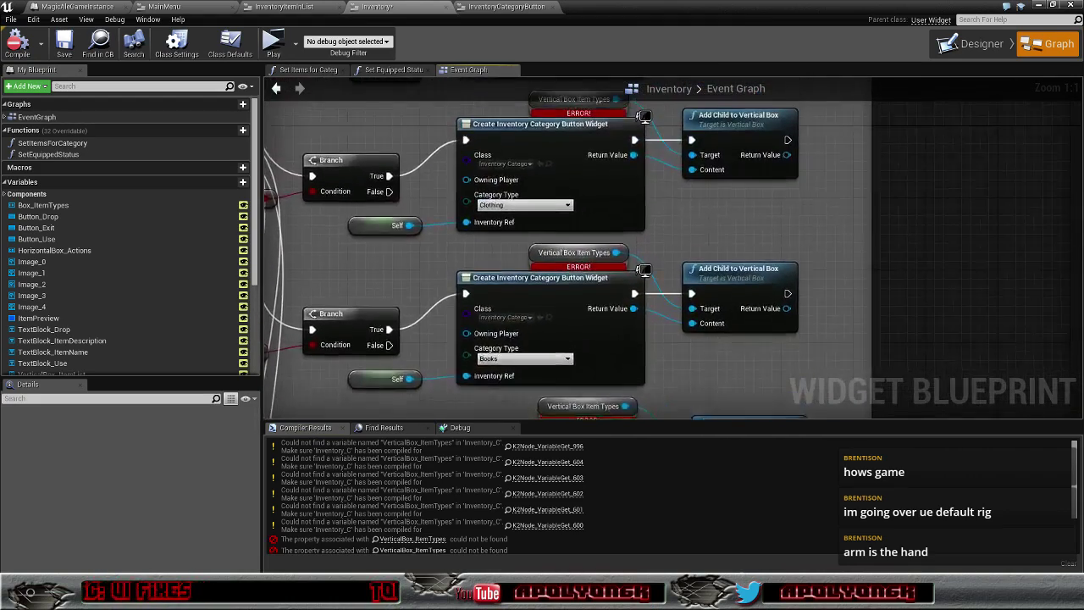
{"action": "right_click_drag", "start_coordinate": [698, 122], "coordinate": [686, 302]}
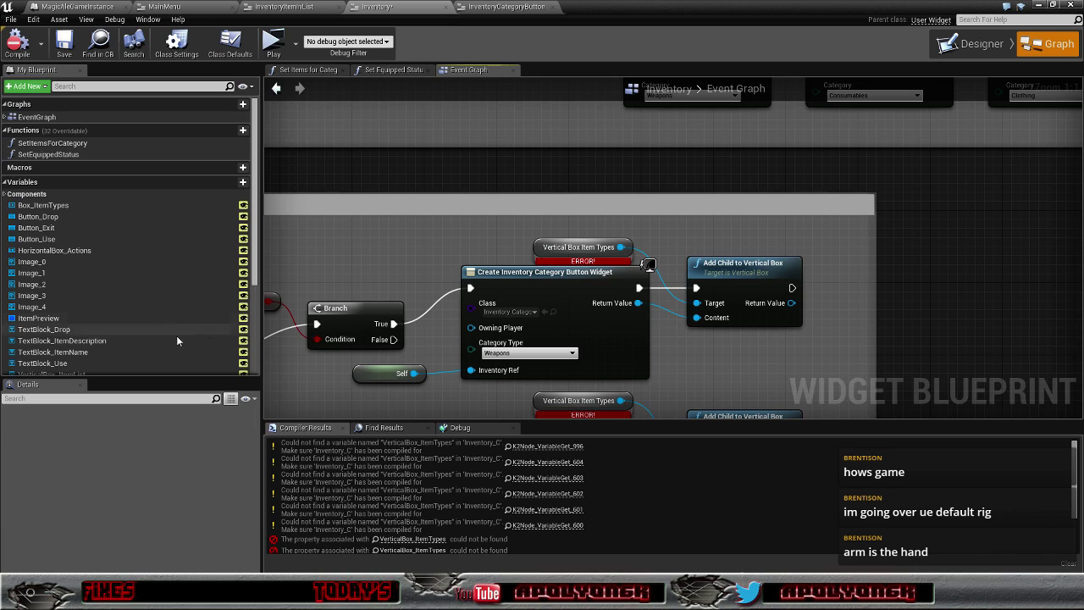
{"action": "mouse_move", "coordinate": [42, 205]}
{"action": "left_mouse_down"}
{"action": "mouse_move", "coordinate": [583, 258]}
{"action": "mouse_move", "coordinate": [574, 254]}
{"action": "mouse_move", "coordinate": [699, 305]}
{"action": "left_mouse_up"}
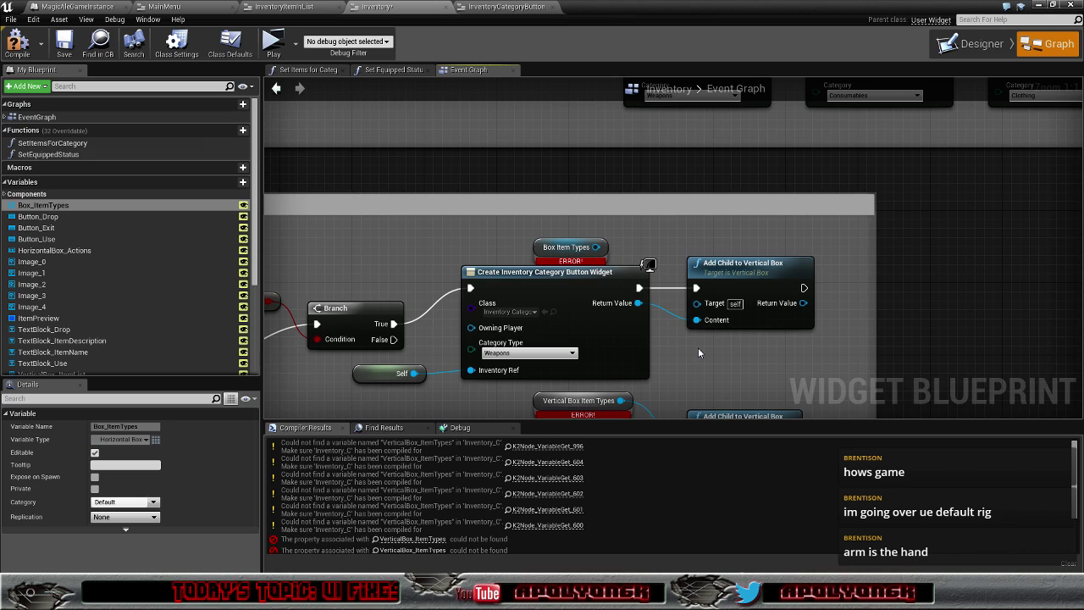
{"action": "left_click", "coordinate": [728, 296]}
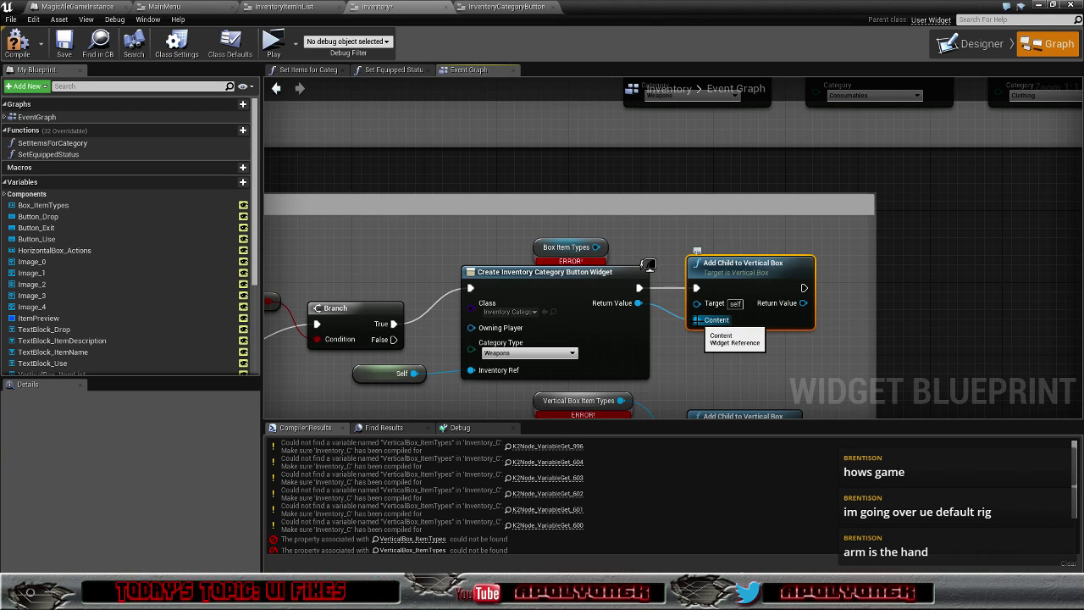
{"action": "right_click", "coordinate": [697, 320]}
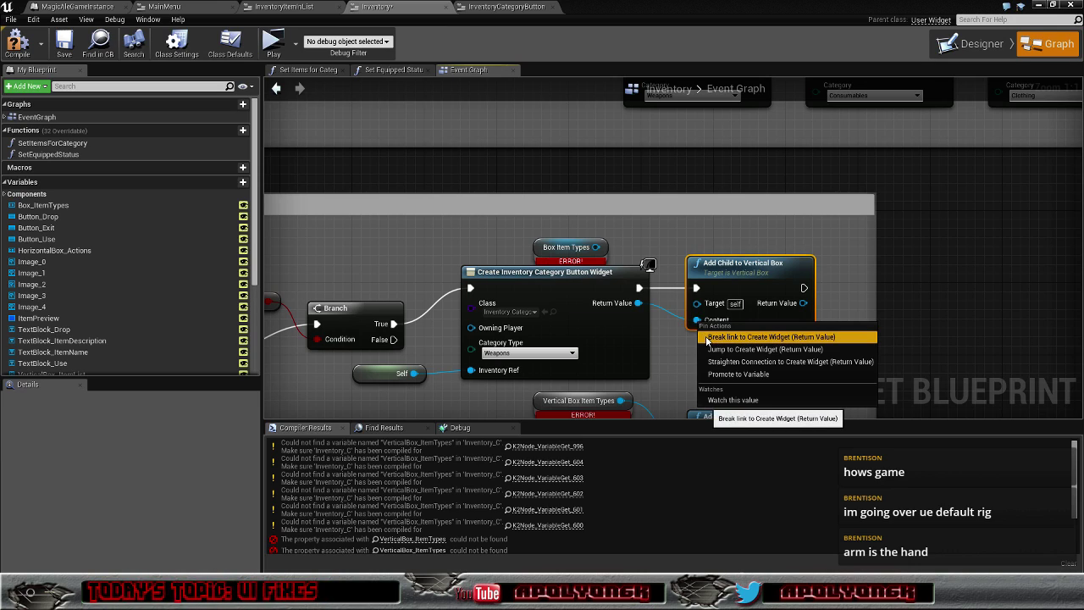
{"action": "left_click", "coordinate": [732, 336]}
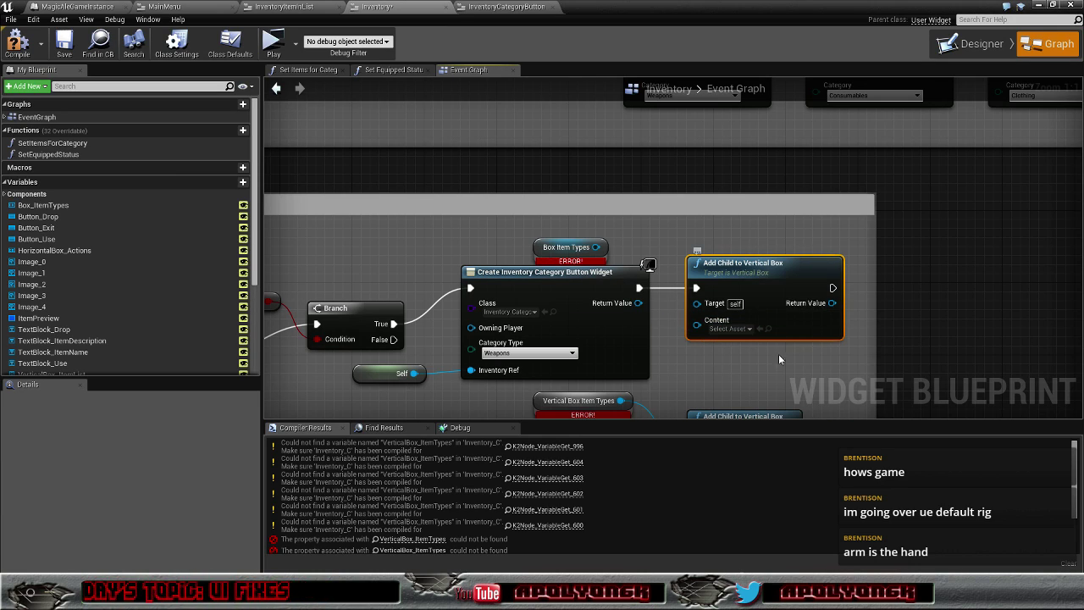
{"action": "key", "text": "Delete"}
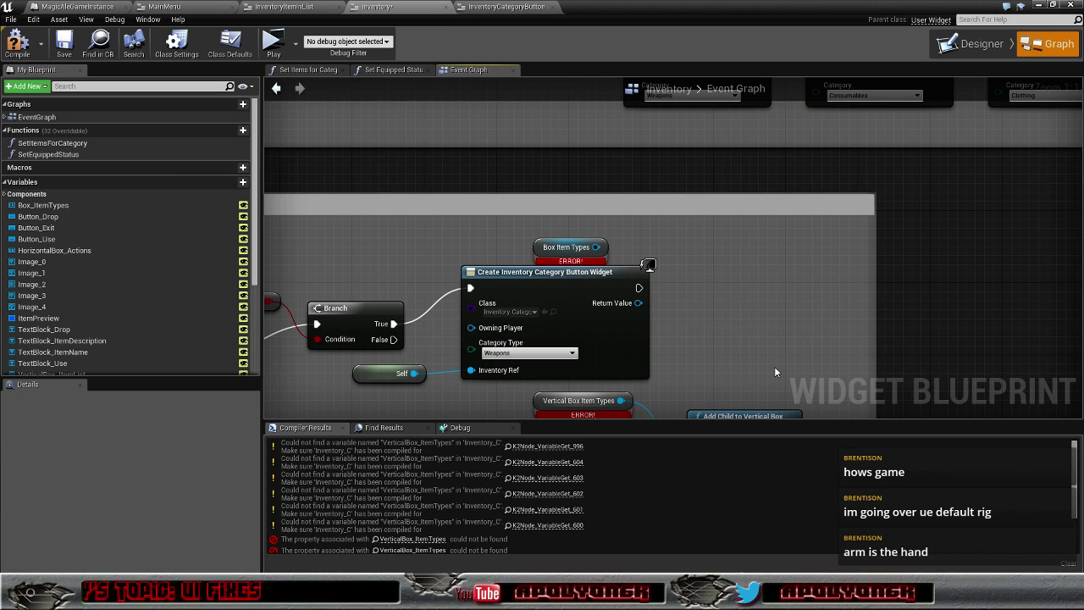
- Add a new Add Child node whose Target is Box Item Types
{"action": "left_click_drag", "start_coordinate": [597, 247], "coordinate": [727, 287]}
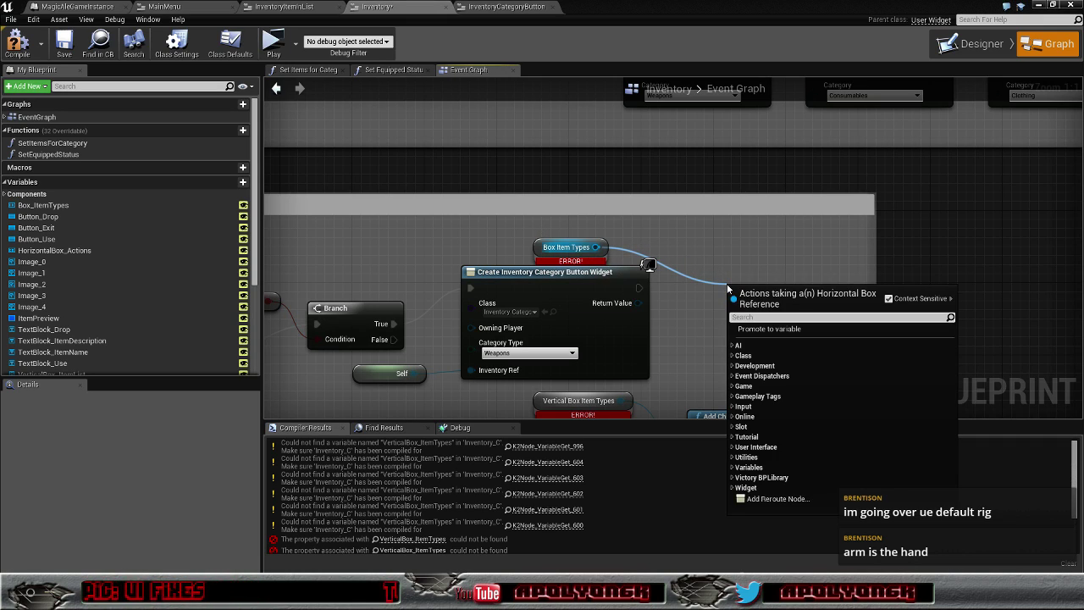
{"action": "type", "text": "add"}
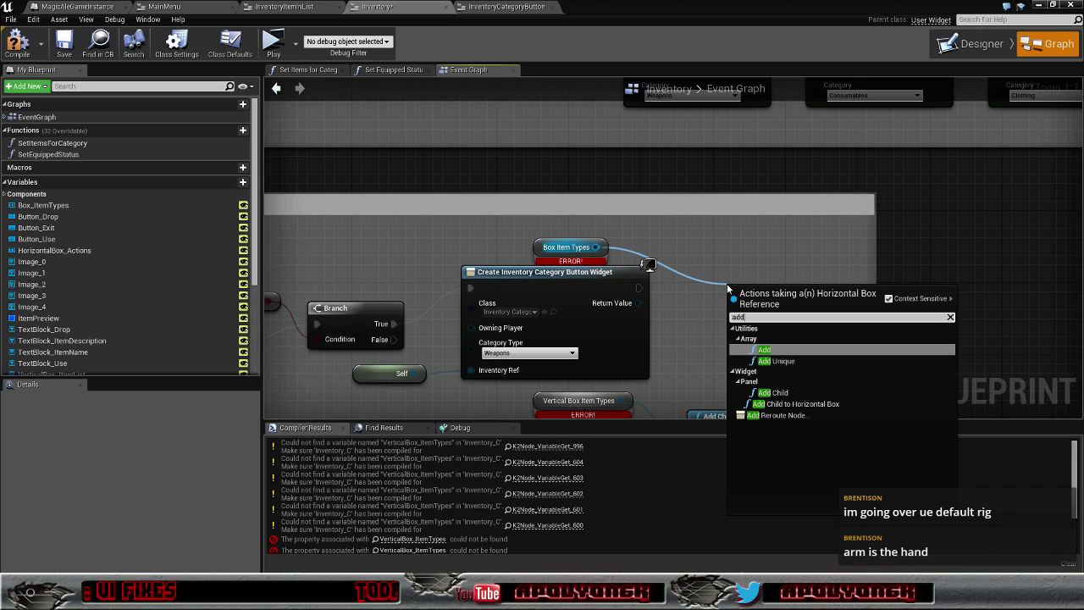
{"action": "left_click", "coordinate": [810, 390]}
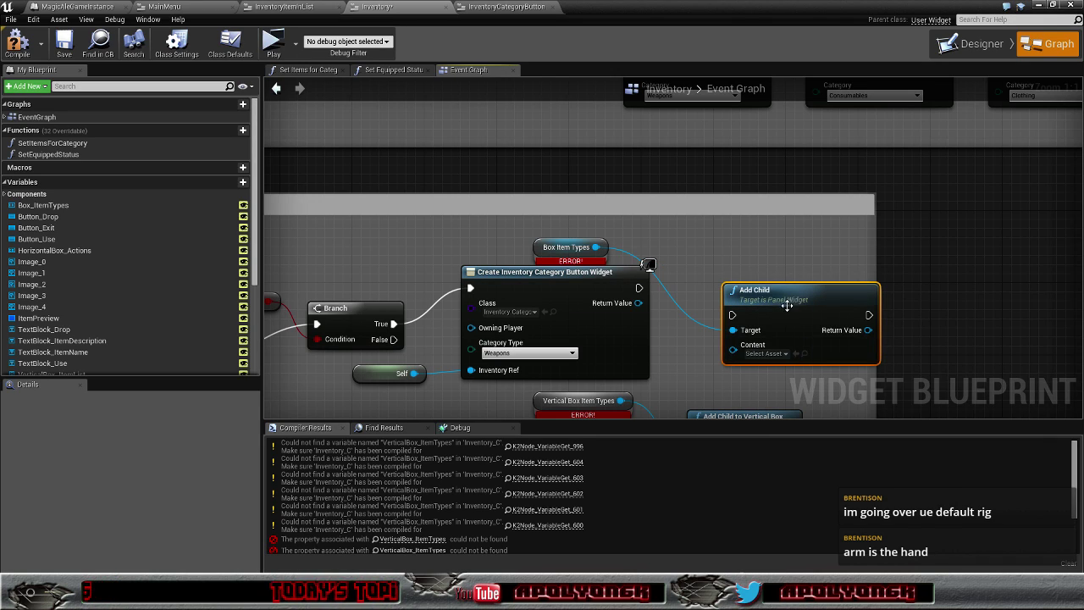
{"action": "left_click_drag", "start_coordinate": [787, 305], "coordinate": [756, 286]}
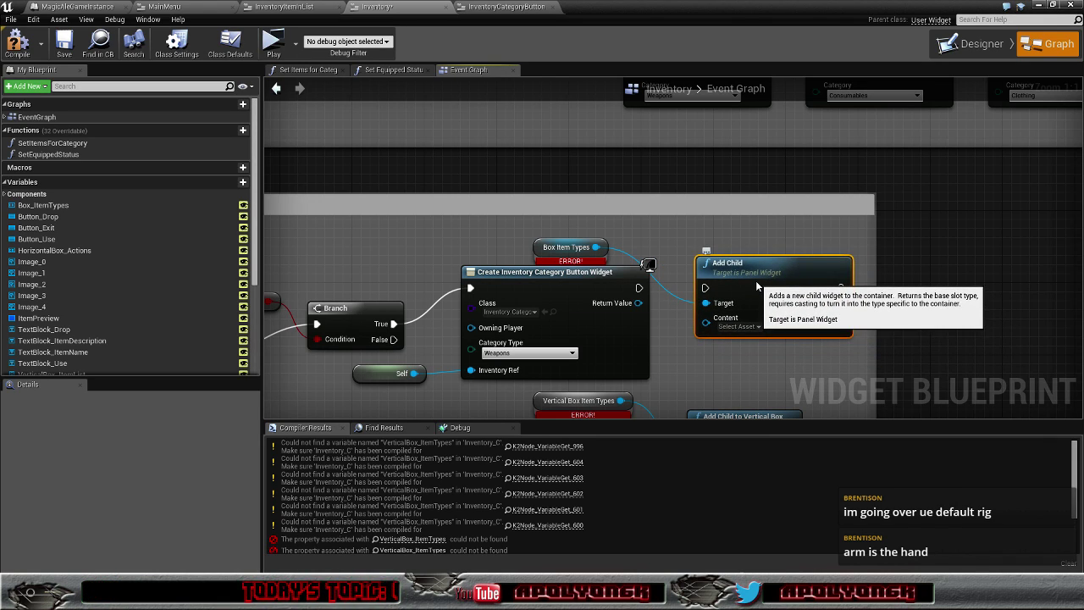
{"action": "mouse_move", "coordinate": [778, 361]}
{"action": "right_mouse_down"}
{"action": "mouse_move", "coordinate": [691, 258]}
{"action": "mouse_move", "coordinate": [710, 290]}
{"action": "right_mouse_up"}
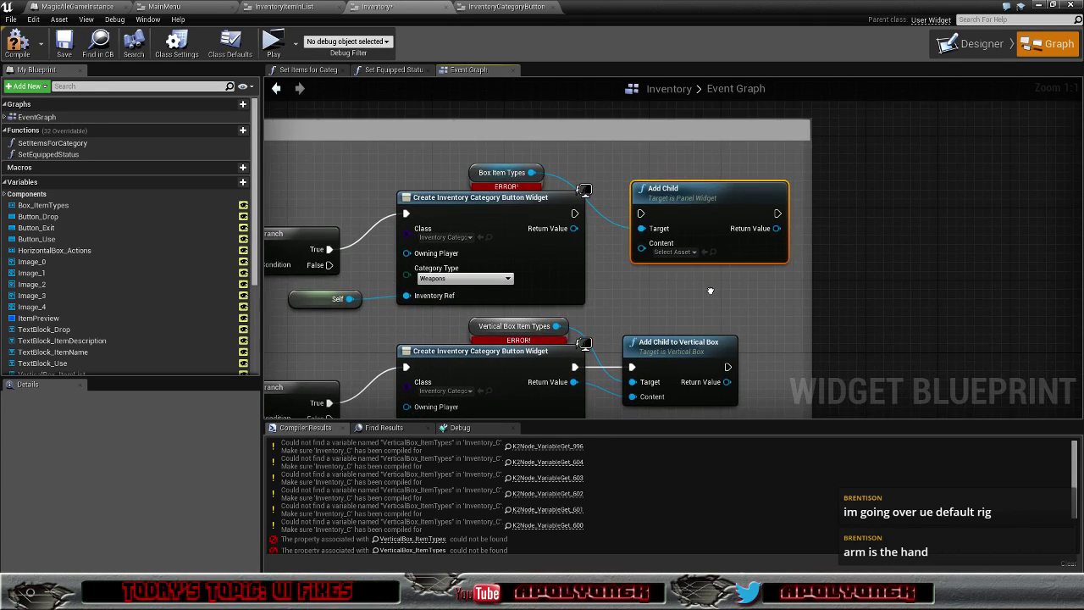
- Replace the generic Add Child with Add Child to Horizontal Box, wired to execution and the button widget
{"action": "right_click", "coordinate": [708, 209]}
{"action": "left_click", "coordinate": [728, 223]}
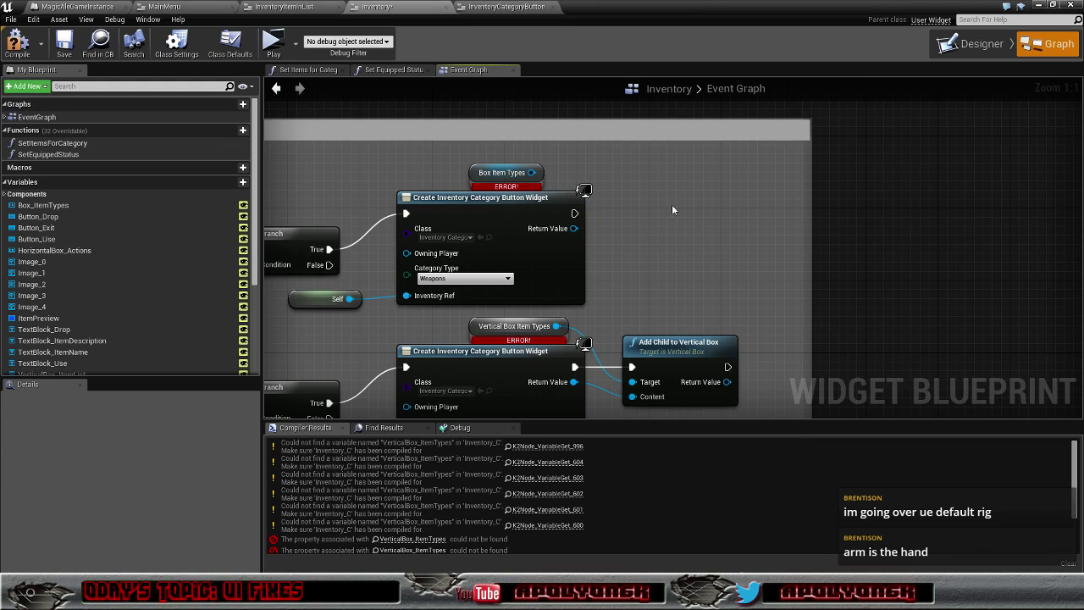
{"action": "left_click_drag", "start_coordinate": [534, 173], "coordinate": [665, 219]}
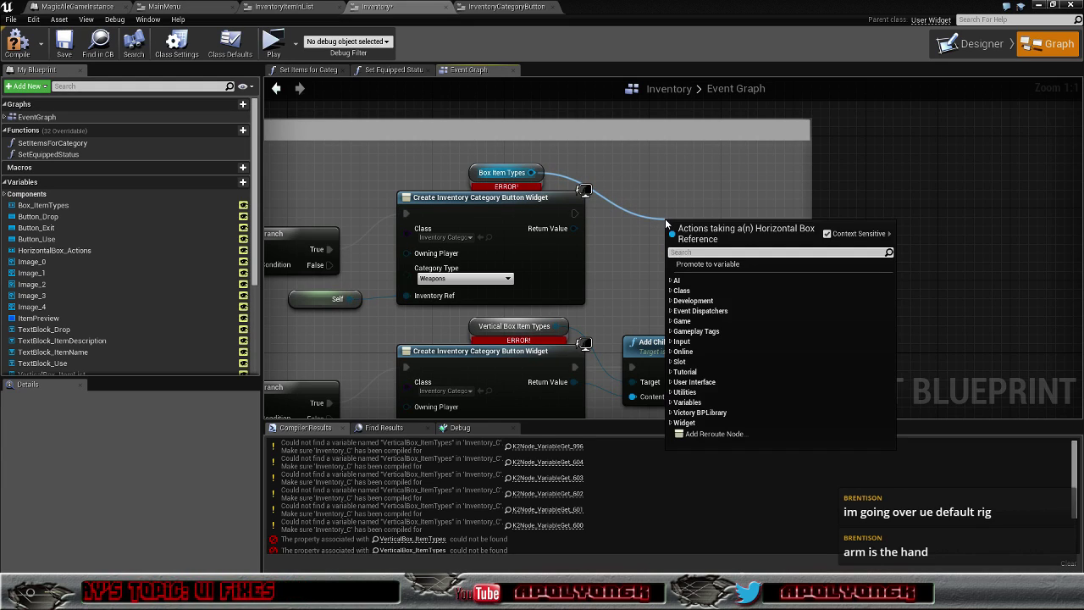
{"action": "type", "text": "add"}
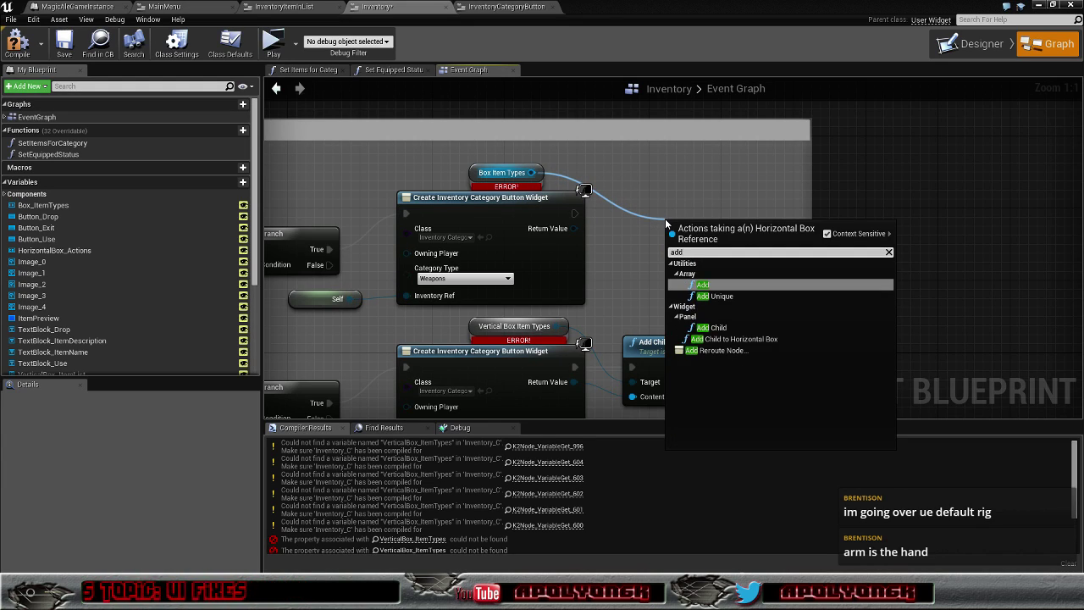
{"action": "left_click", "coordinate": [724, 339]}
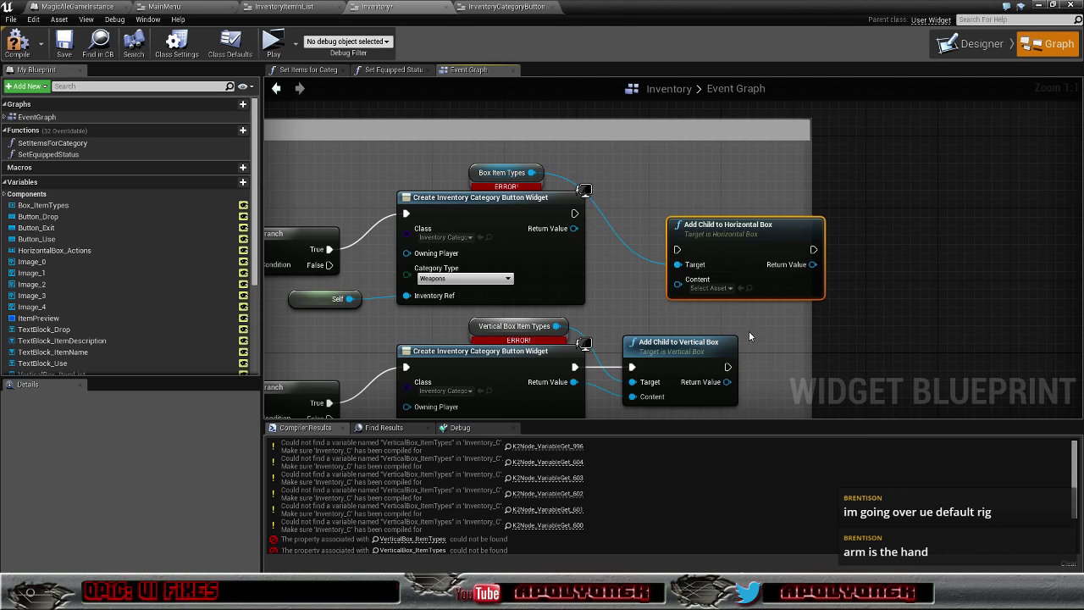
{"action": "left_click_drag", "start_coordinate": [718, 237], "coordinate": [687, 206]}
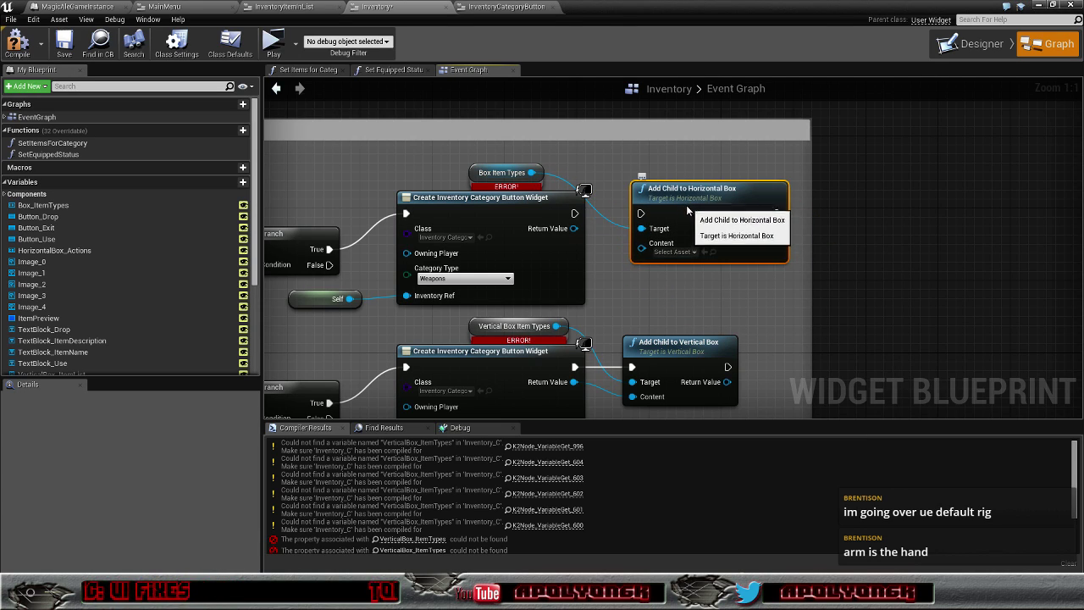
{"action": "left_click_drag", "start_coordinate": [575, 213], "coordinate": [642, 214]}
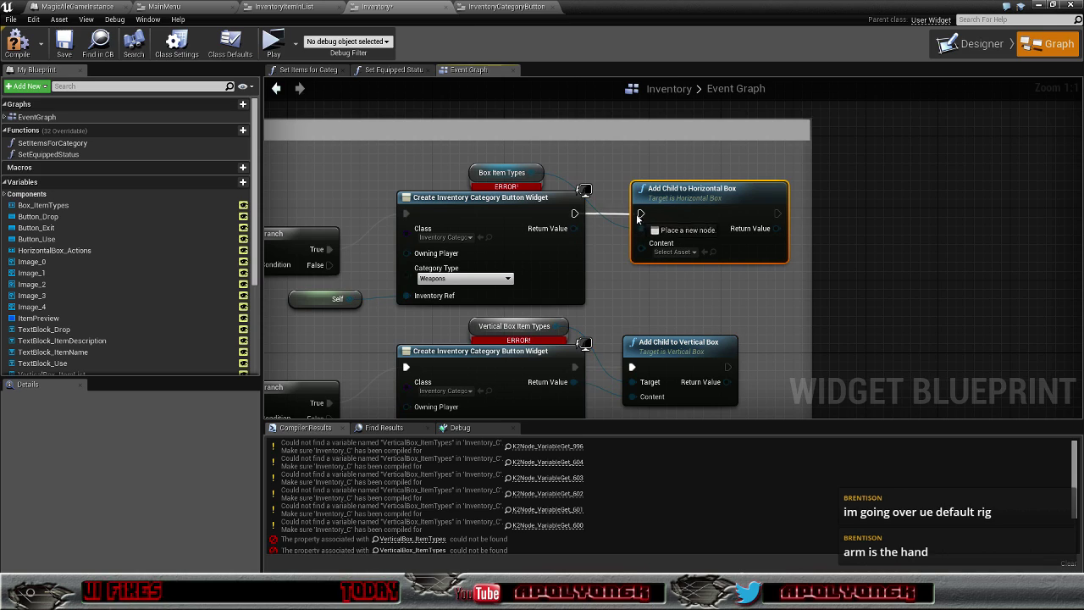
{"action": "left_click_drag", "start_coordinate": [574, 228], "coordinate": [642, 248]}
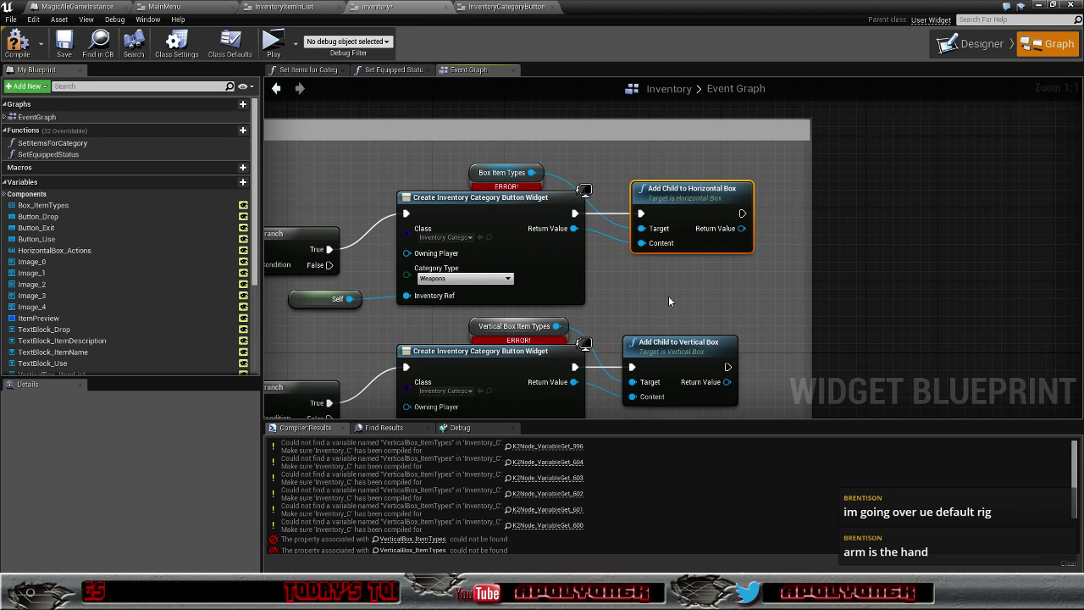
- Delete the broken vertical-box getter and Add Child nodes beside Clothing and Books
{"action": "scroll", "coordinate": [669, 299], "scroll_direction": "down", "scroll_amount": 2}
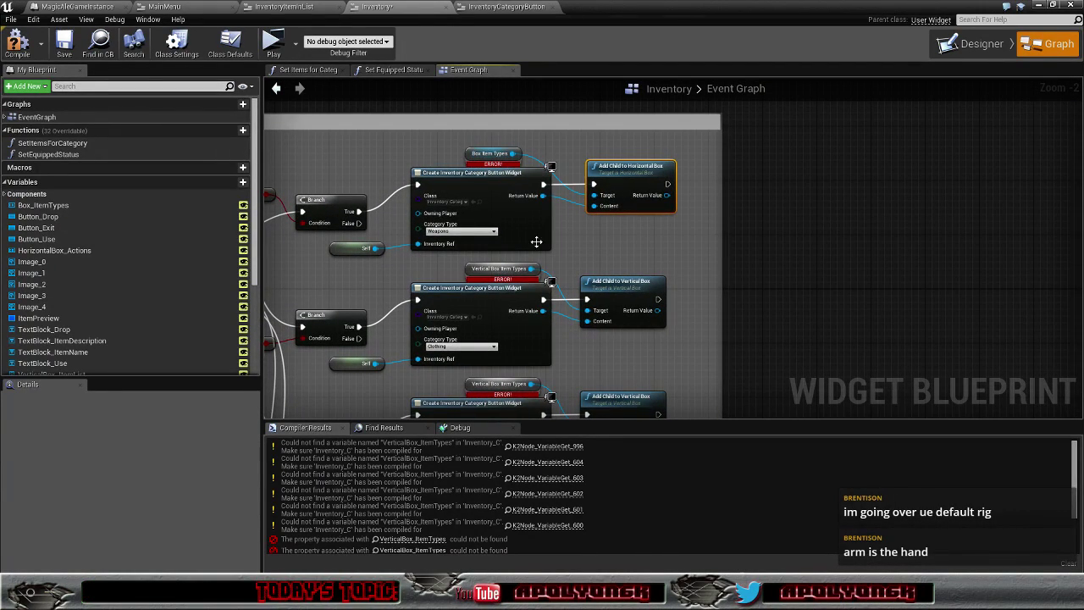
{"action": "left_click", "coordinate": [525, 267]}
{"action": "left_click", "coordinate": [637, 294], "text": "shift"}
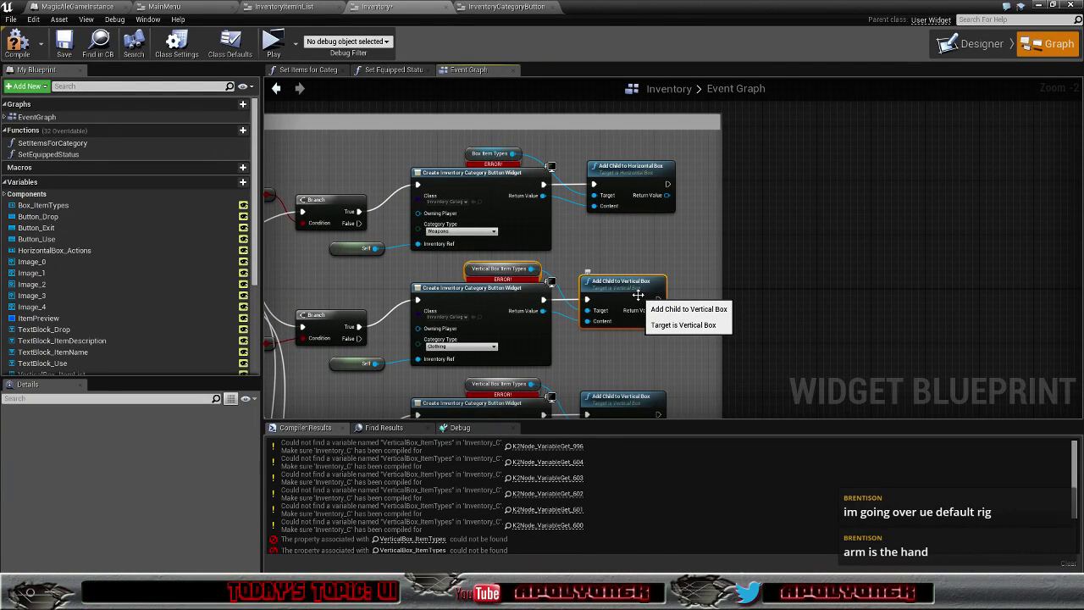
{"action": "key", "text": "Delete"}
{"action": "right_click_drag", "start_coordinate": [566, 371], "coordinate": [524, 253]}
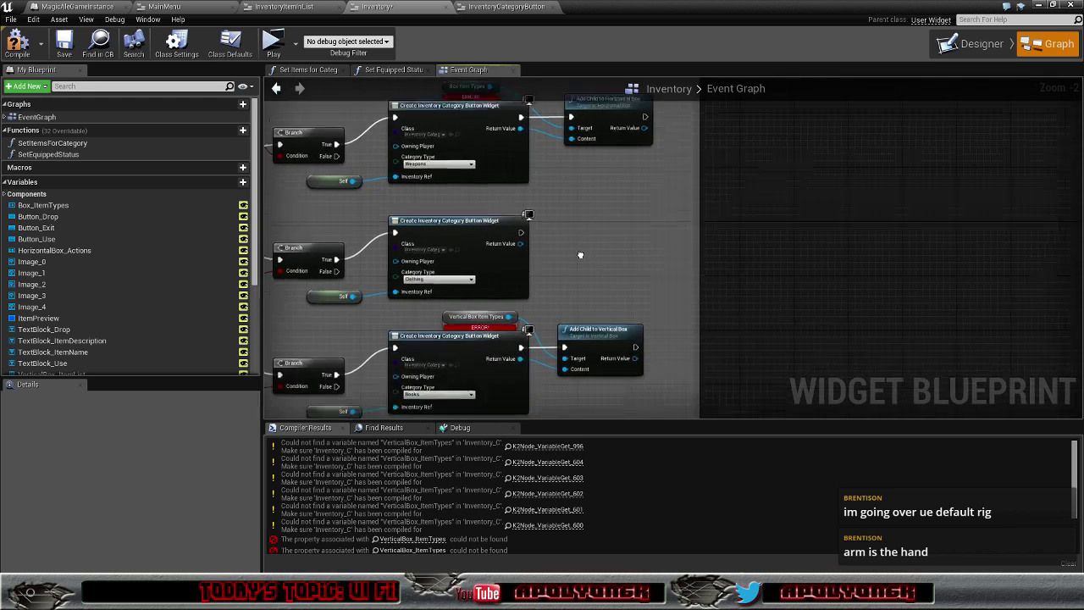
{"action": "left_click", "coordinate": [474, 264]}
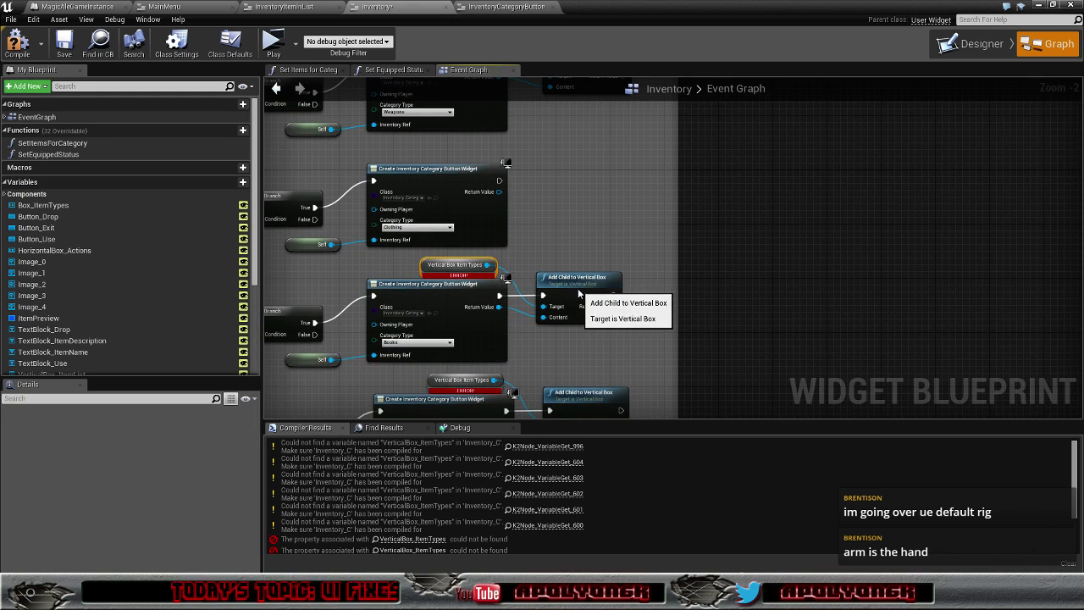
{"action": "left_click", "coordinate": [582, 286], "text": "shift"}
{"action": "left_click", "coordinate": [665, 273]}
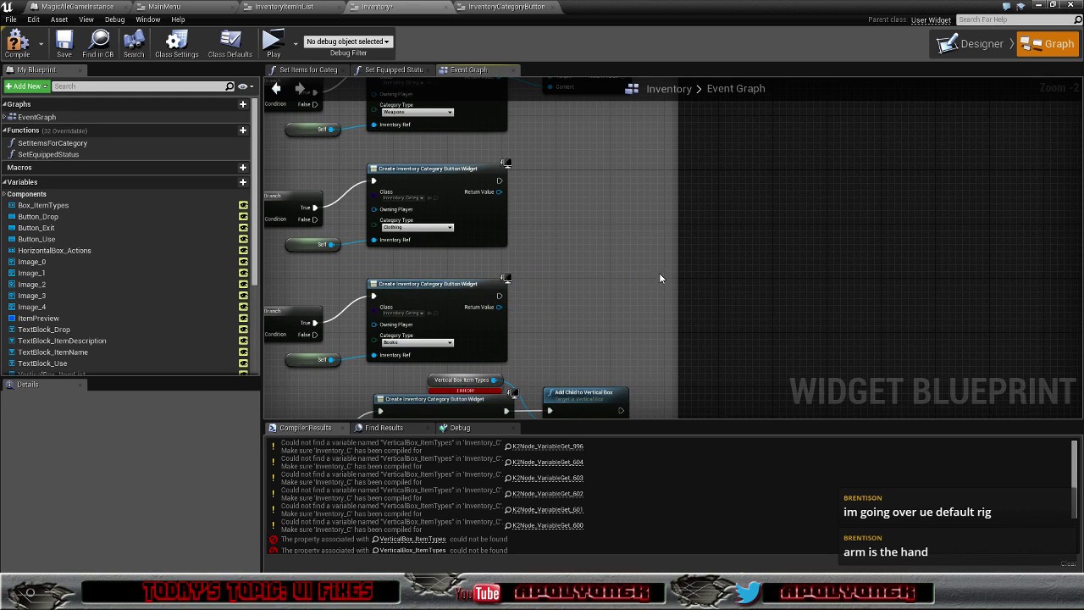
- Delete the broken vertical-box nodes beside Keys and Consumables
{"action": "right_click_drag", "start_coordinate": [659, 272], "coordinate": [525, 256]}
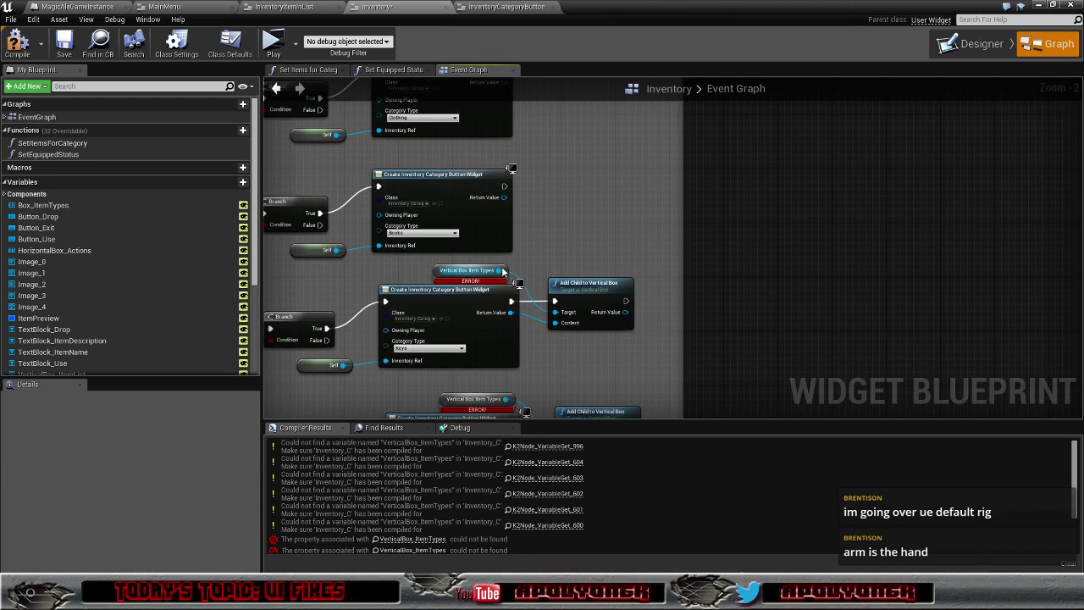
{"action": "left_click", "coordinate": [501, 271]}
{"action": "left_click", "coordinate": [610, 290], "text": "shift"}
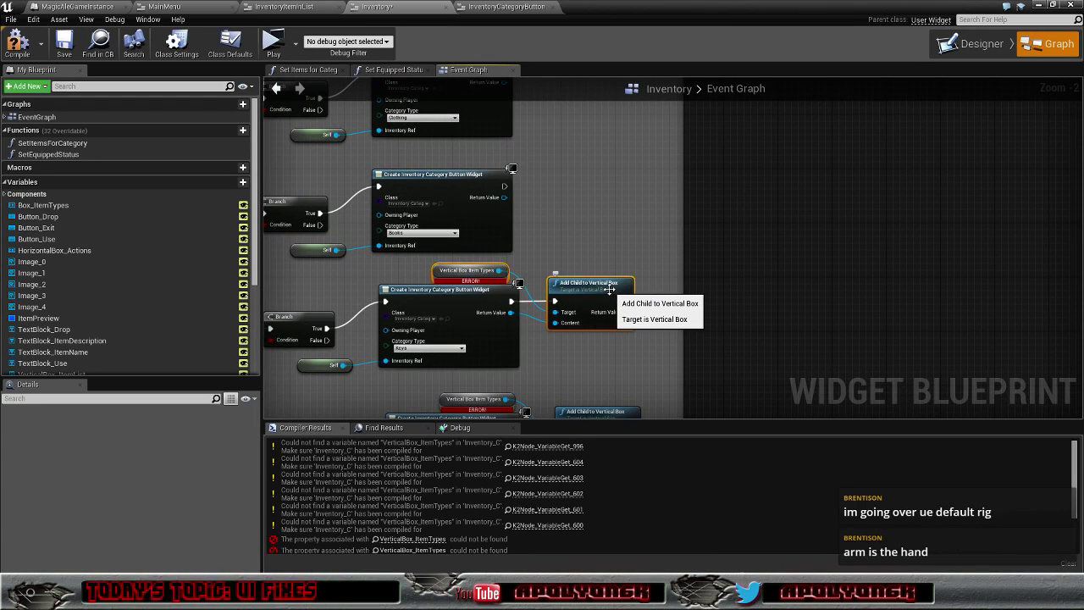
{"action": "key", "text": "Delete"}
{"action": "right_click_drag", "start_coordinate": [609, 288], "coordinate": [594, 156]}
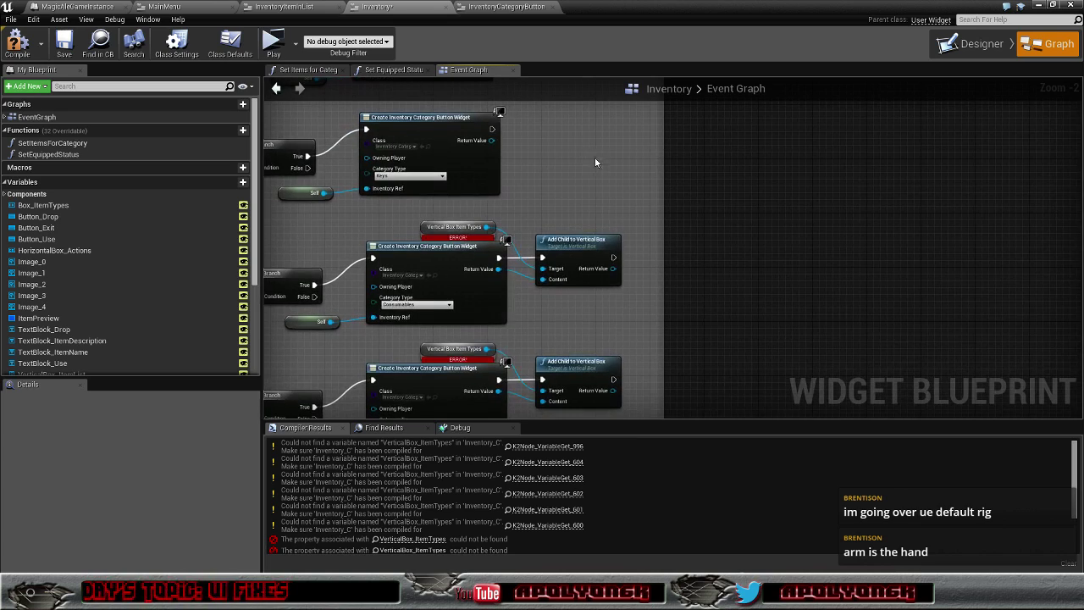
{"action": "left_click", "coordinate": [482, 228]}
{"action": "left_click", "coordinate": [574, 245], "text": "shift"}
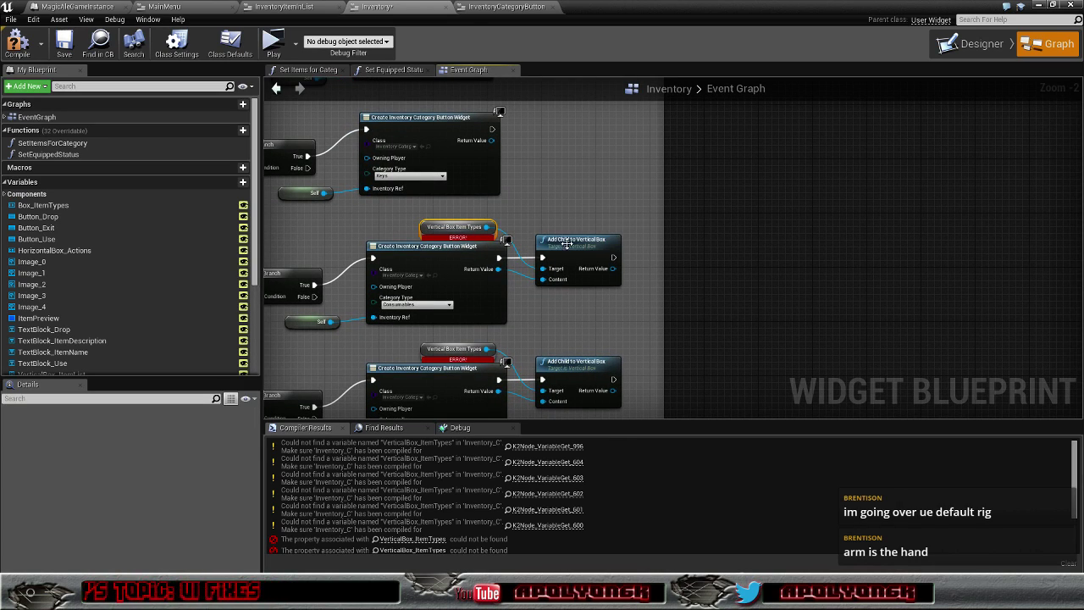
{"action": "key", "text": "Delete"}
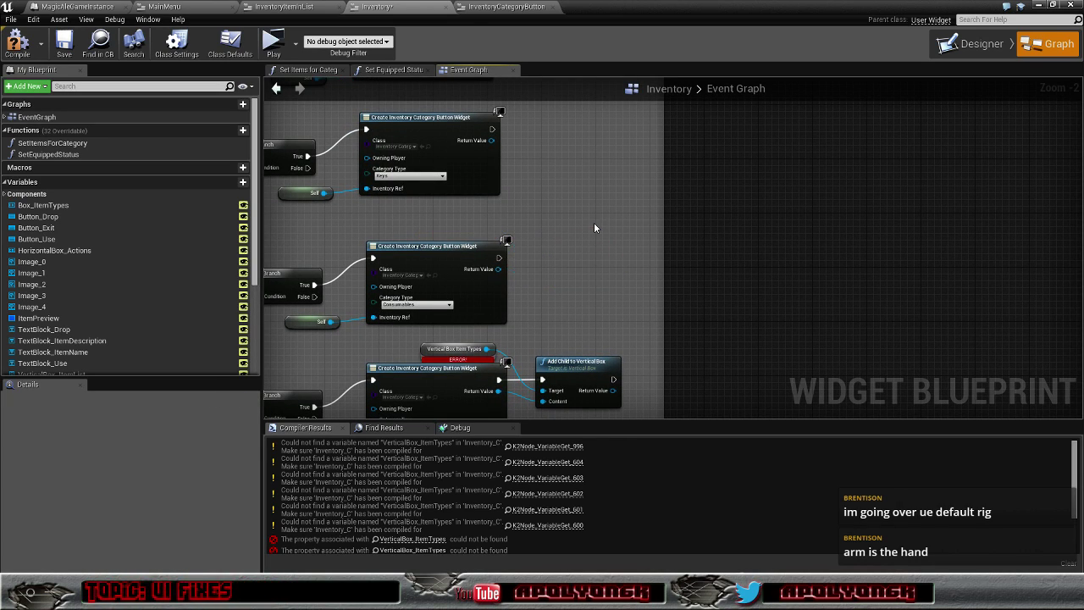
{"action": "key", "text": "ctrl+z"}
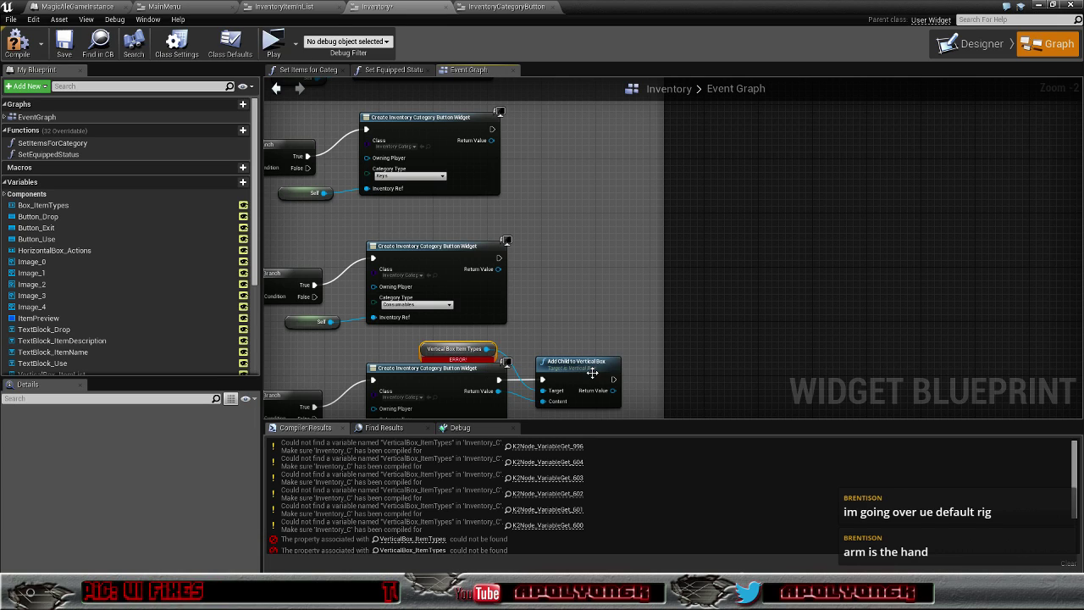
{"action": "left_click", "coordinate": [592, 329]}
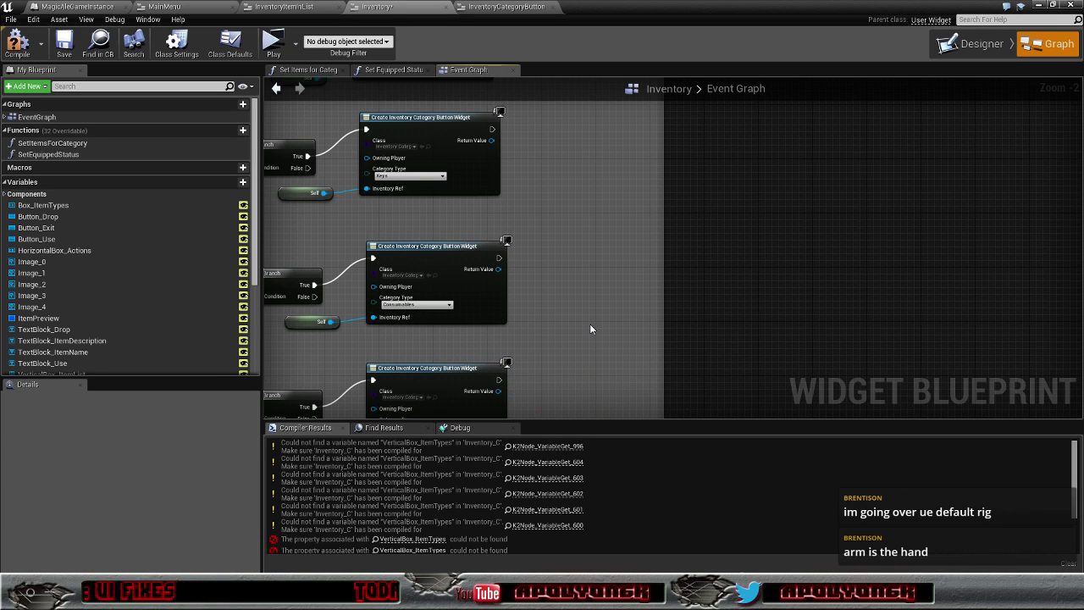
{"action": "scroll", "coordinate": [591, 329], "scroll_direction": "down", "scroll_amount": 1}
{"action": "scroll", "coordinate": [591, 328], "scroll_direction": "down", "scroll_amount": 4}
{"action": "scroll", "coordinate": [590, 303], "scroll_direction": "up", "scroll_amount": 3}
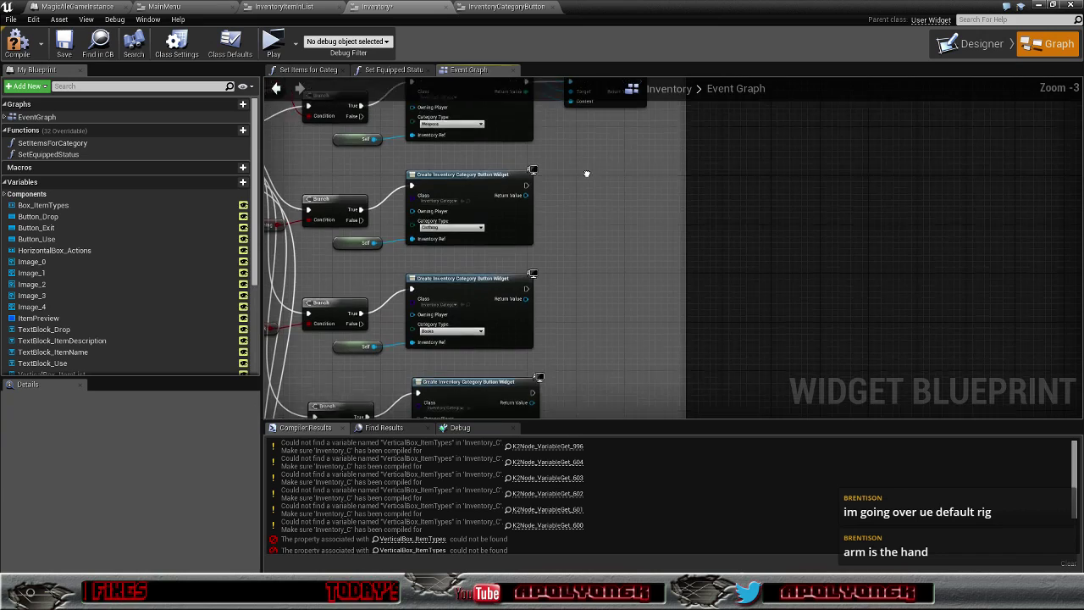
{"action": "scroll", "coordinate": [588, 174], "scroll_direction": "up", "scroll_amount": 2}
{"action": "scroll", "coordinate": [550, 356], "scroll_direction": "up", "scroll_amount": 1}
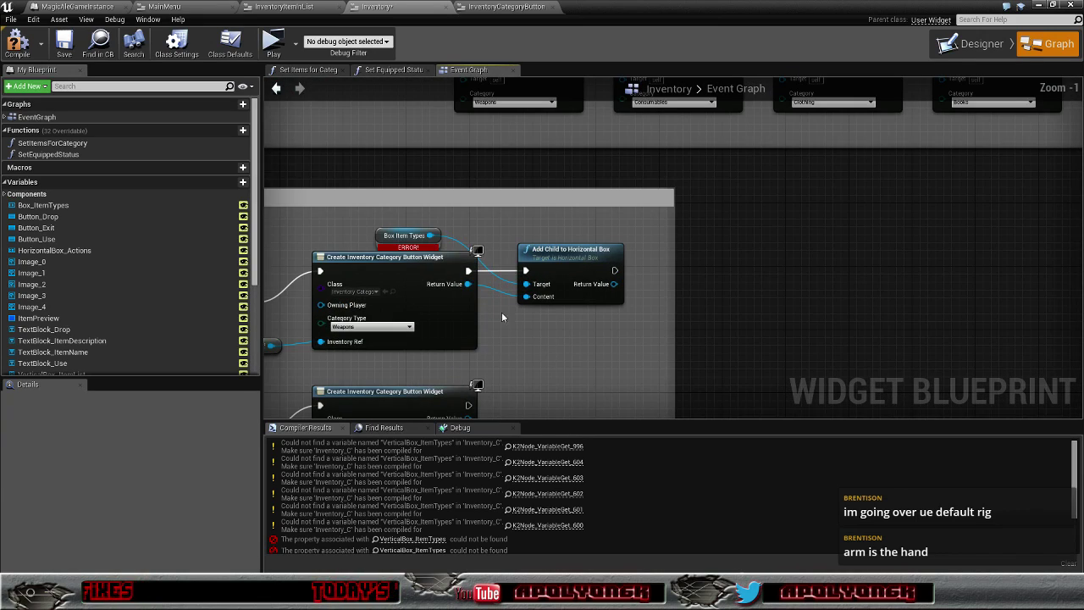
- Copy the Box Item Types and Add Child pair to Clothing and Books, wiring execution and Content
{"action": "left_click", "coordinate": [424, 236]}
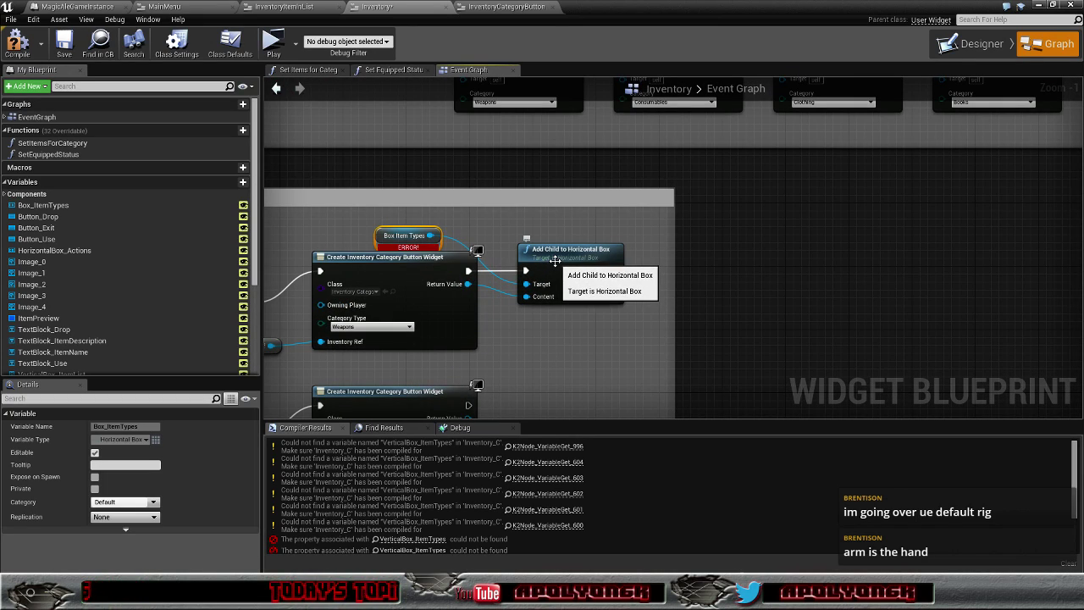
{"action": "key", "text": "ctrl+w"}
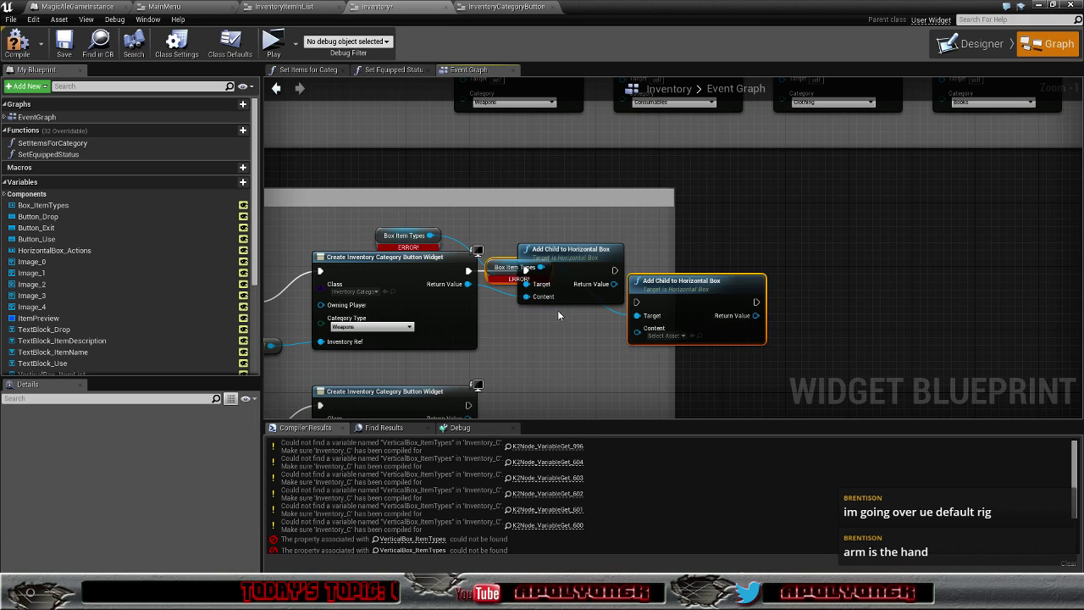
{"action": "mouse_move", "coordinate": [627, 278]}
{"action": "left_mouse_down"}
{"action": "mouse_move", "coordinate": [627, 382]}
{"action": "mouse_move", "coordinate": [601, 396]}
{"action": "left_mouse_up"}
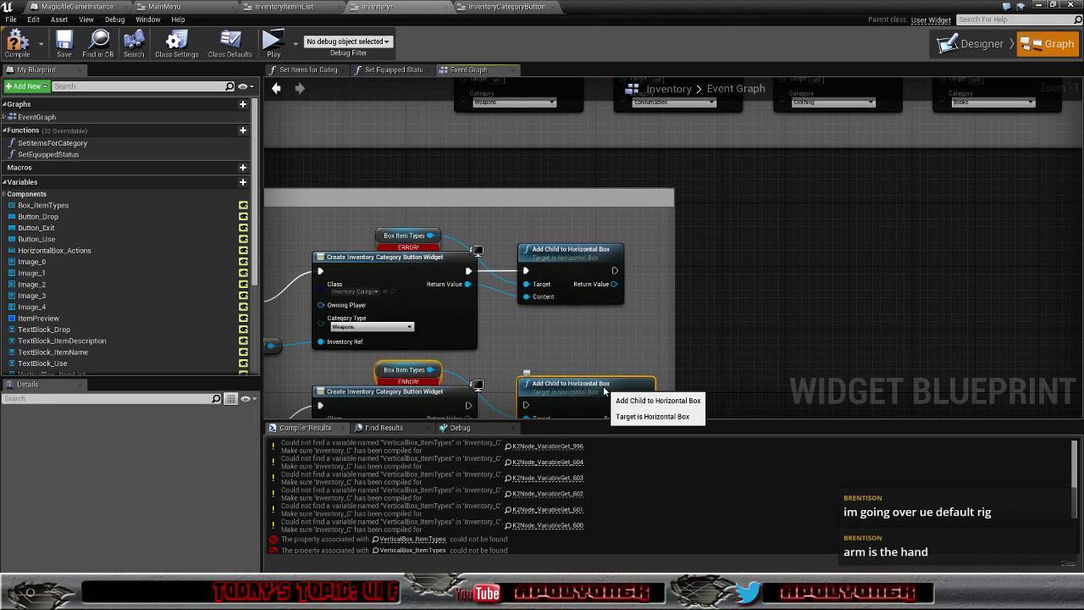
{"action": "right_click_drag", "start_coordinate": [587, 357], "coordinate": [599, 219]}
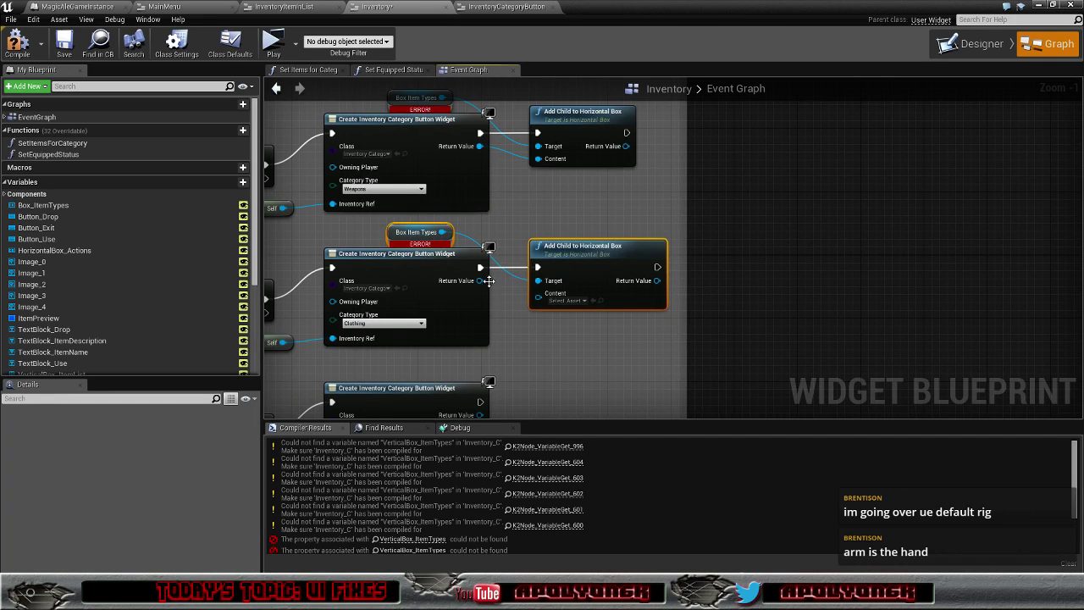
{"action": "left_click_drag", "start_coordinate": [489, 280], "coordinate": [538, 294]}
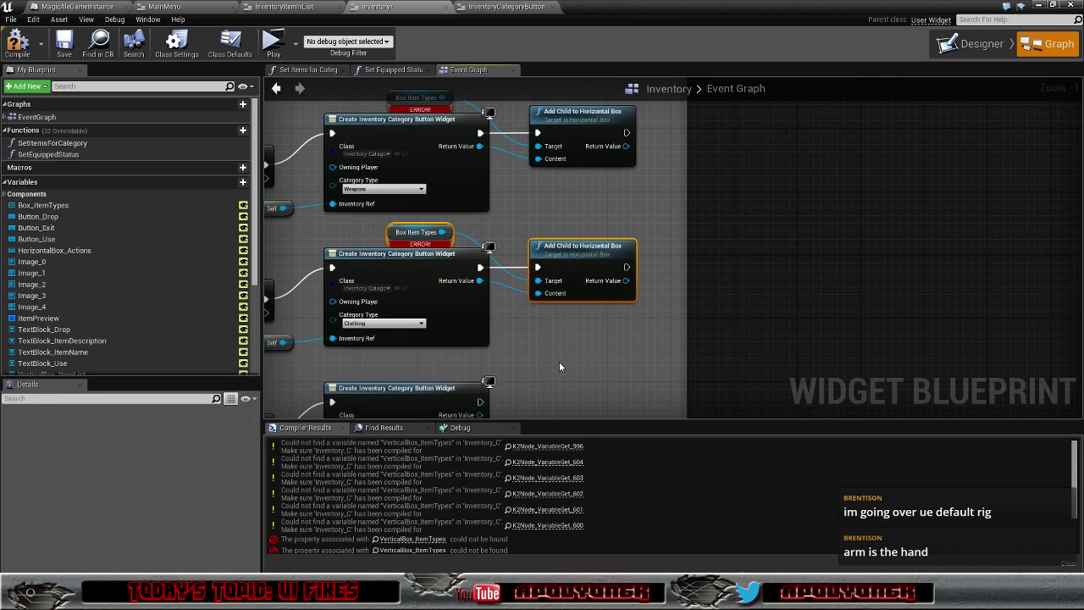
{"action": "right_click_drag", "start_coordinate": [560, 366], "coordinate": [545, 235]}
{"action": "key", "text": "ctrl+v"}
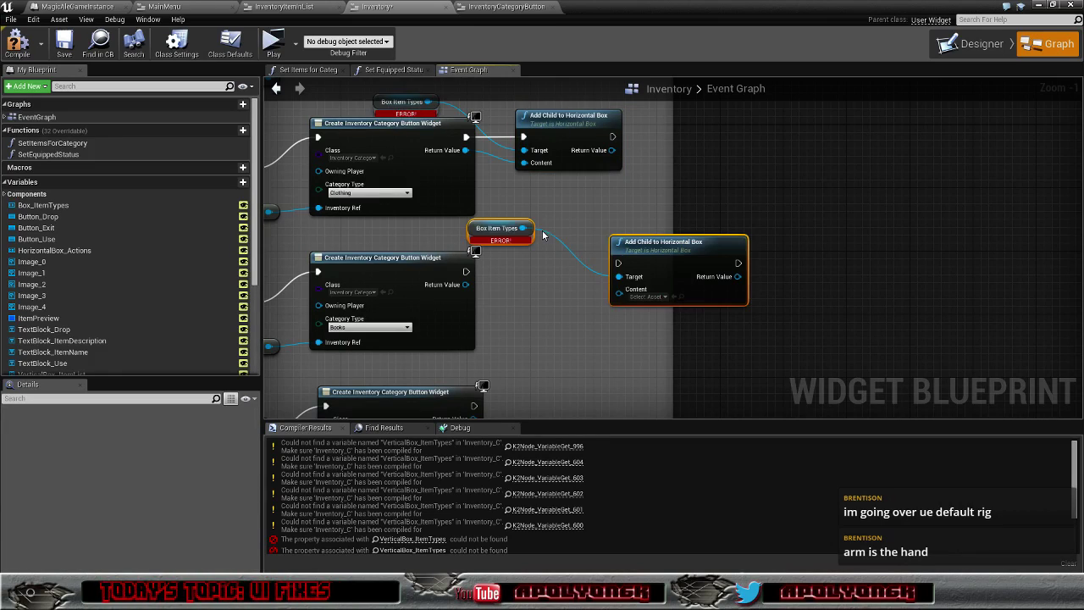
{"action": "mouse_move", "coordinate": [637, 247]}
{"action": "left_mouse_down"}
{"action": "mouse_move", "coordinate": [542, 258]}
{"action": "mouse_move", "coordinate": [549, 267]}
{"action": "left_mouse_up"}
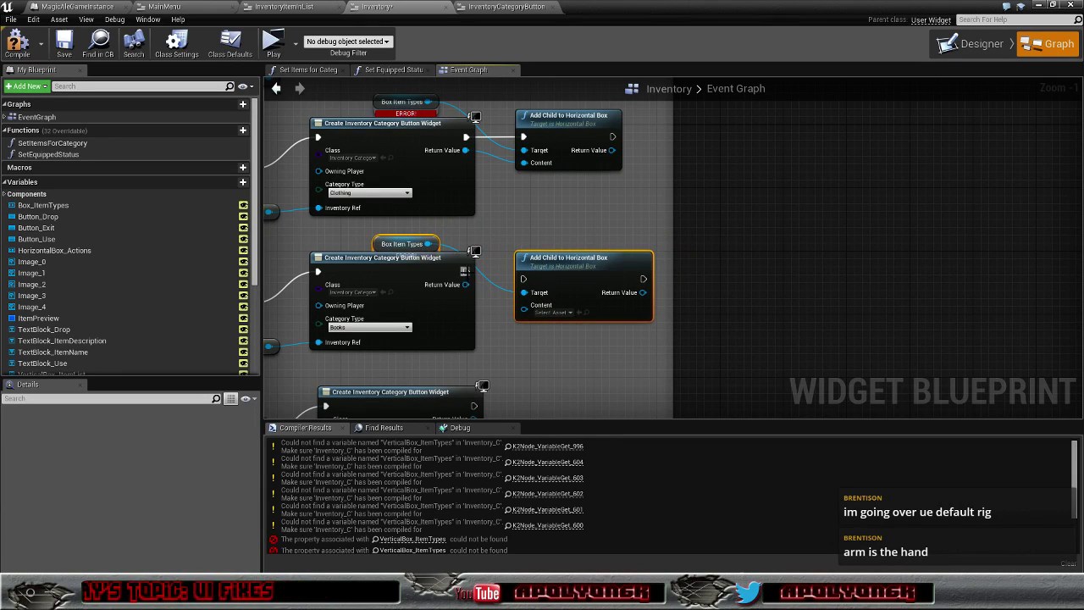
{"action": "mouse_move", "coordinate": [466, 272]}
{"action": "left_mouse_down"}
{"action": "mouse_move", "coordinate": [524, 280]}
{"action": "mouse_move", "coordinate": [552, 265]}
{"action": "left_mouse_up"}
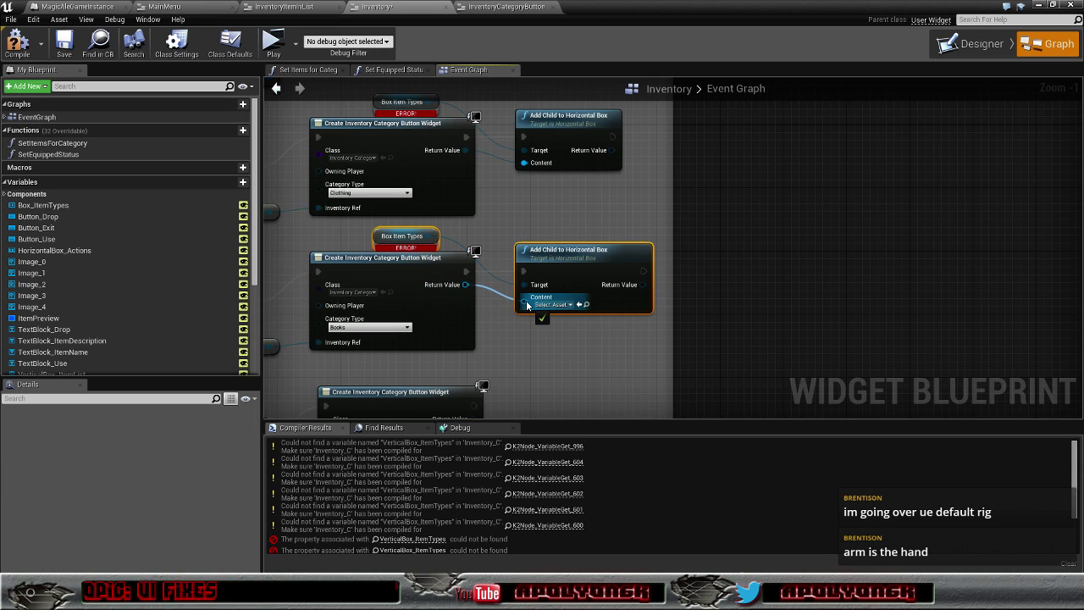
{"action": "left_click_drag", "start_coordinate": [470, 286], "coordinate": [524, 297]}
- Add and wire the node pair for the Keys and Consumables buttons
{"action": "right_click_drag", "start_coordinate": [543, 366], "coordinate": [539, 288]}
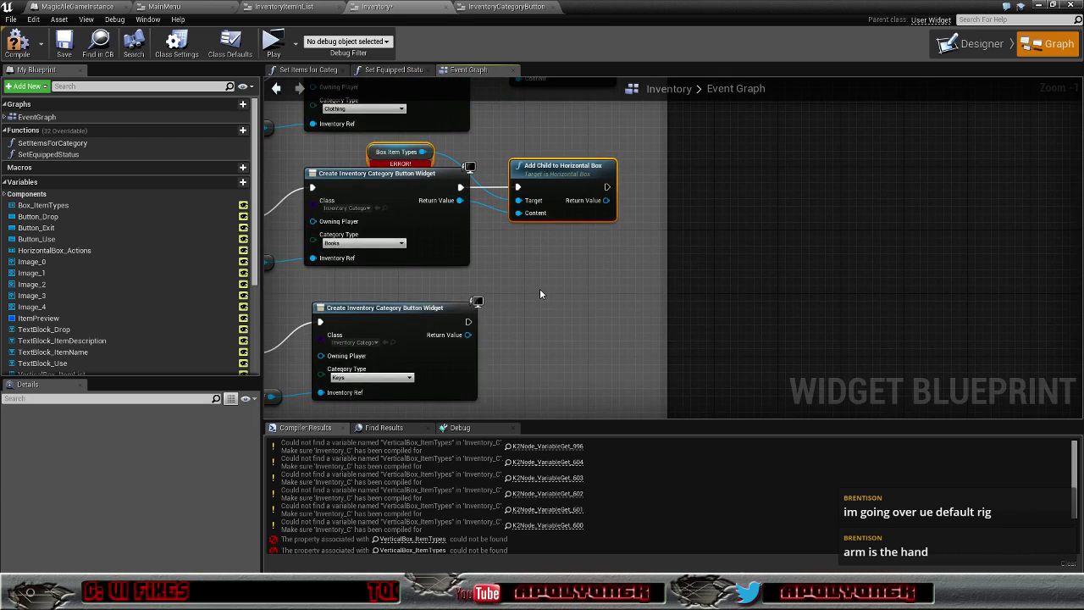
{"action": "key", "text": "ctrl+c"}
{"action": "key", "text": "ctrl+v"}
{"action": "left_click_drag", "start_coordinate": [644, 312], "coordinate": [541, 309]}
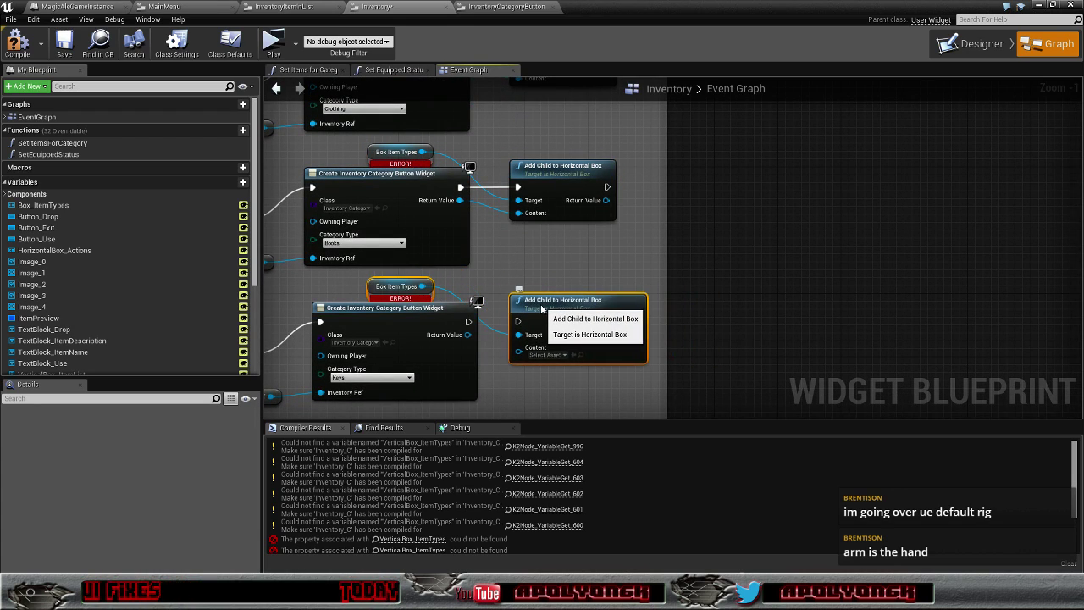
{"action": "mouse_move", "coordinate": [469, 323]}
{"action": "left_mouse_down"}
{"action": "mouse_move", "coordinate": [486, 350]}
{"action": "mouse_move", "coordinate": [523, 351]}
{"action": "left_mouse_up"}
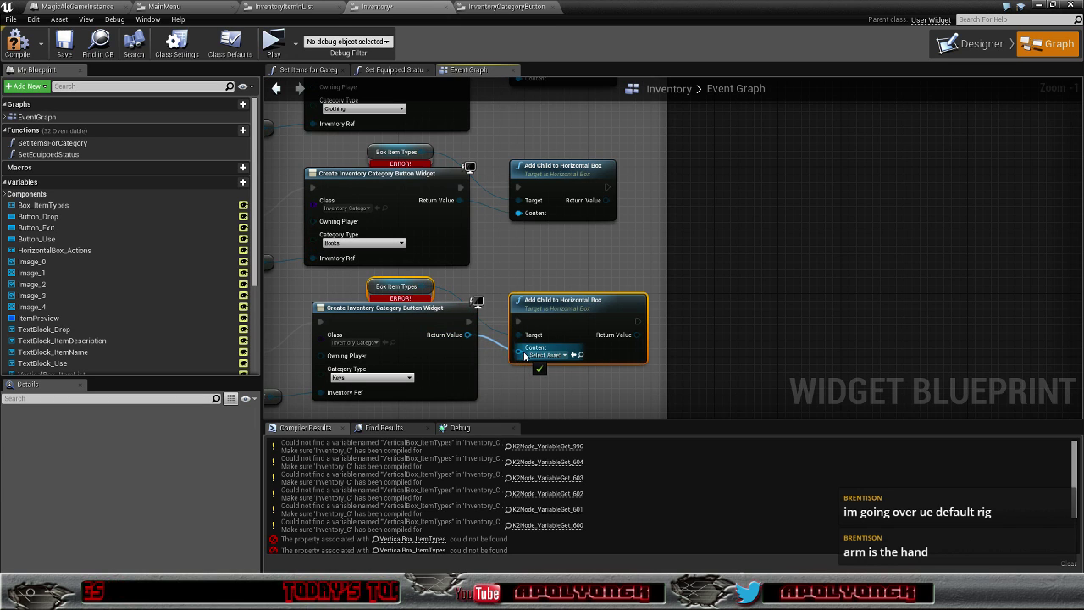
{"action": "mouse_move", "coordinate": [529, 386]}
{"action": "right_mouse_down"}
{"action": "mouse_move", "coordinate": [537, 174]}
{"action": "mouse_move", "coordinate": [519, 191]}
{"action": "right_mouse_up"}
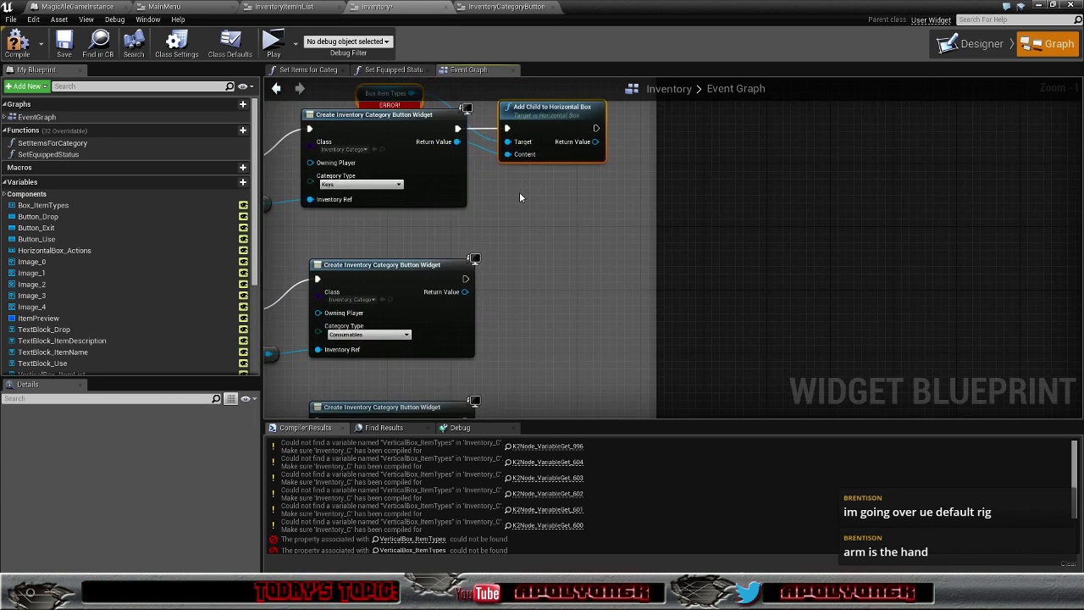
{"action": "key", "text": "ctrl+v"}
{"action": "mouse_move", "coordinate": [627, 224]}
{"action": "left_mouse_down"}
{"action": "mouse_move", "coordinate": [546, 271]}
{"action": "mouse_move", "coordinate": [482, 286]}
{"action": "mouse_move", "coordinate": [509, 286]}
{"action": "mouse_move", "coordinate": [510, 310]}
{"action": "left_mouse_up"}
{"action": "mouse_move", "coordinate": [514, 331]}
{"action": "right_mouse_down"}
{"action": "mouse_move", "coordinate": [520, 339]}
{"action": "mouse_move", "coordinate": [511, 242]}
{"action": "right_mouse_up"}
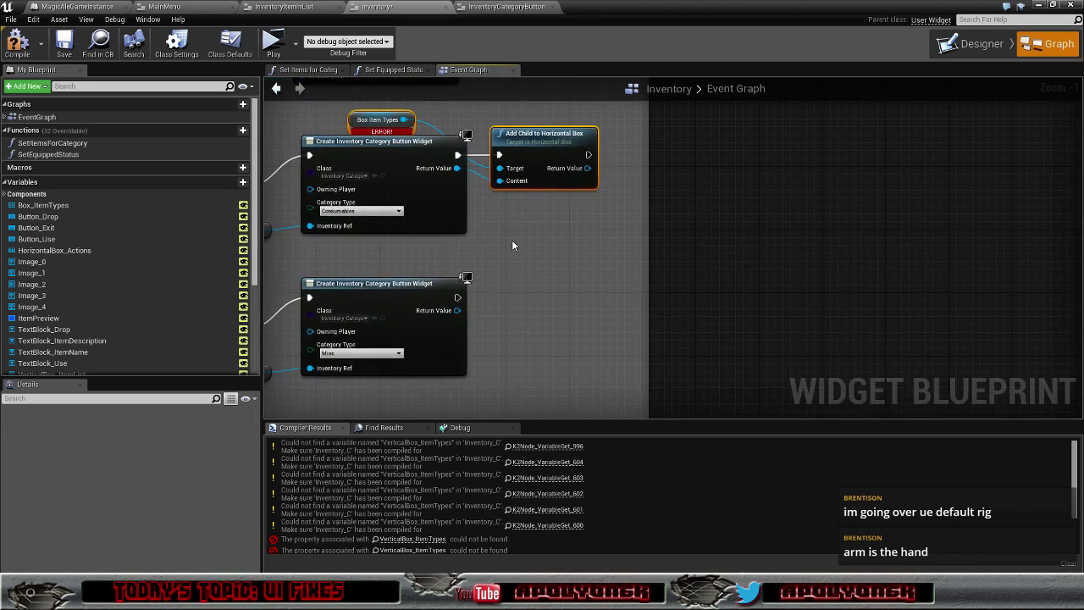
- Add and wire the node pair for the Misc button, then compile the Inventory widget
{"action": "key", "text": "ctrl+v"}
{"action": "mouse_move", "coordinate": [609, 258]}
{"action": "left_mouse_down"}
{"action": "mouse_move", "coordinate": [551, 284]}
{"action": "mouse_move", "coordinate": [523, 284]}
{"action": "left_mouse_up"}
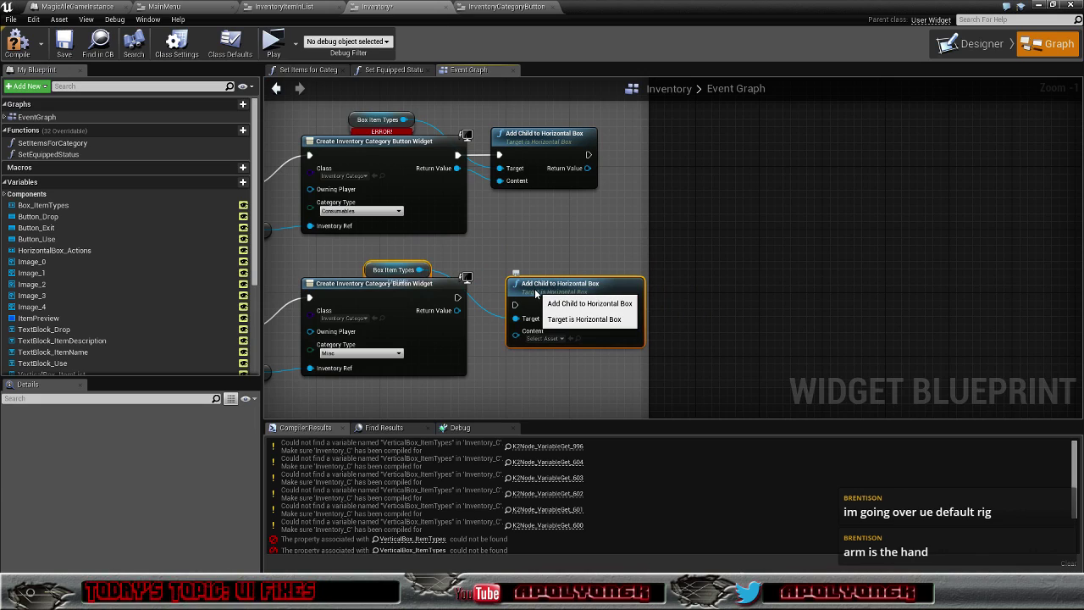
{"action": "mouse_move", "coordinate": [457, 297]}
{"action": "left_mouse_down"}
{"action": "mouse_move", "coordinate": [508, 298]}
{"action": "mouse_move", "coordinate": [508, 323]}
{"action": "left_mouse_up"}
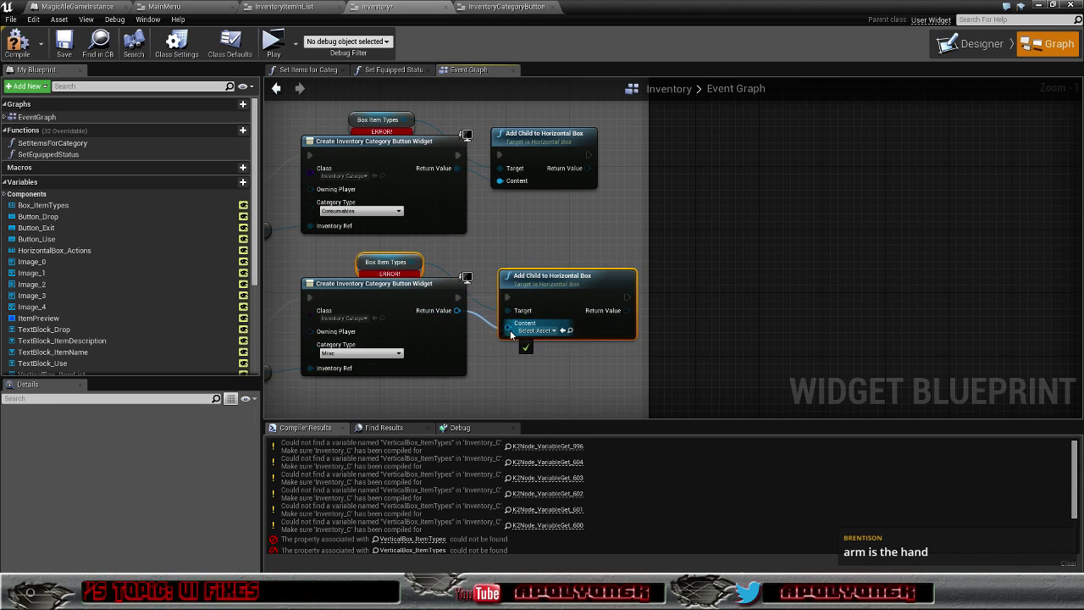
{"action": "scroll", "coordinate": [515, 360], "scroll_direction": "down", "scroll_amount": 2}
{"action": "scroll", "coordinate": [520, 368], "scroll_direction": "down", "scroll_amount": 2}
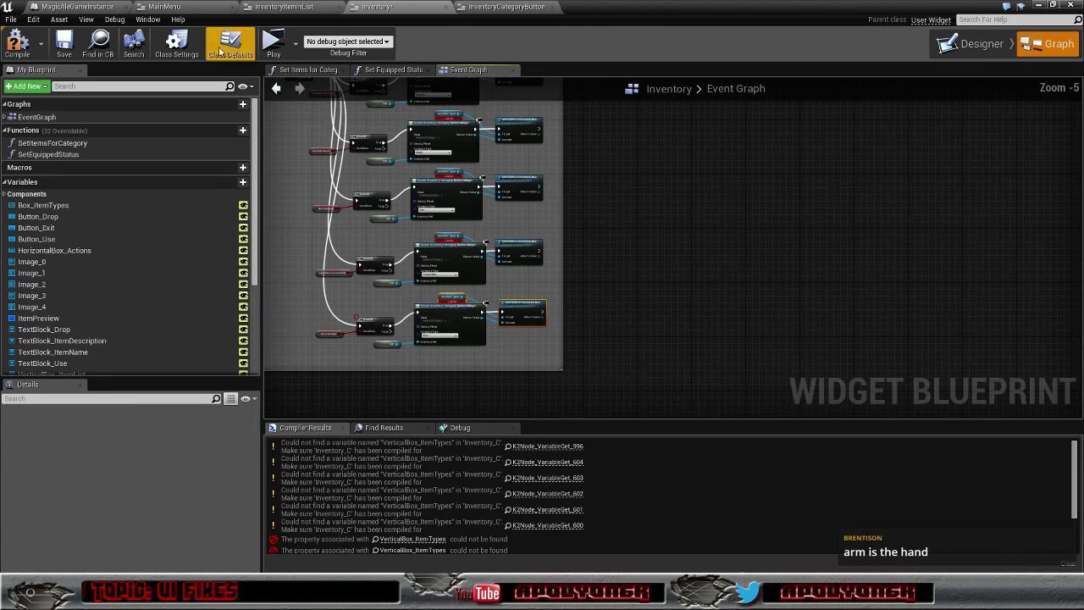
{"action": "left_click", "coordinate": [17, 47]}
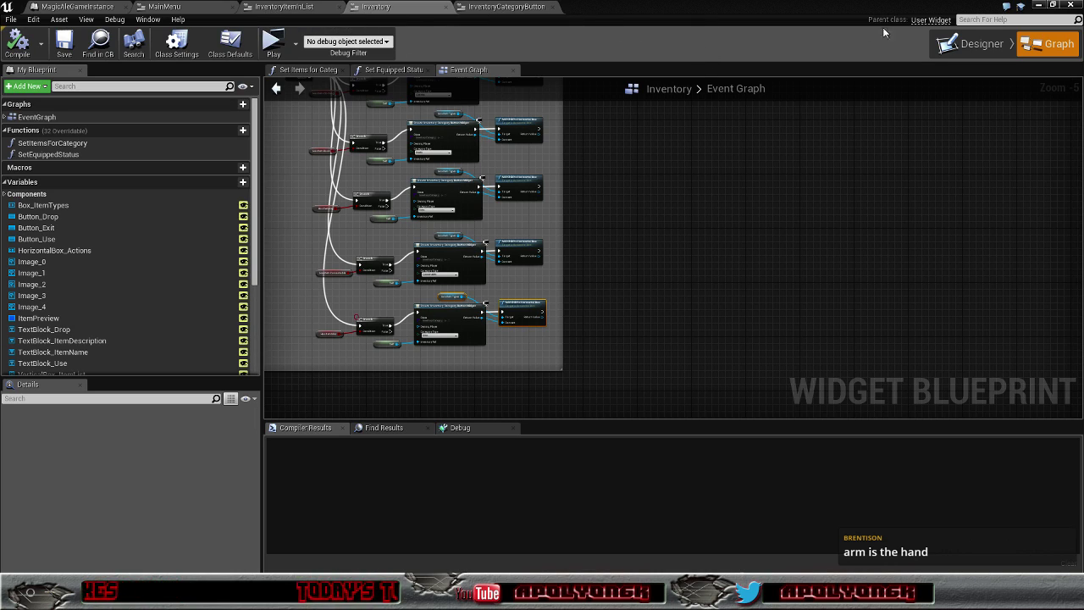
- Close the blueprint editor, play the game, and resume the TestPlayer save
{"action": "left_click", "coordinate": [1038, 5]}
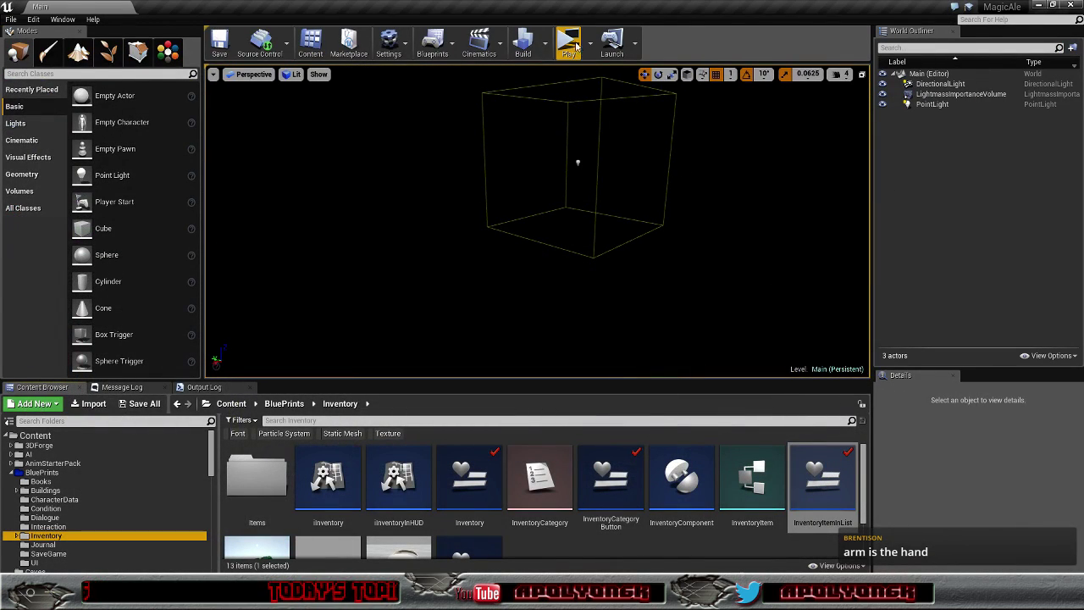
{"action": "left_click", "coordinate": [569, 40]}
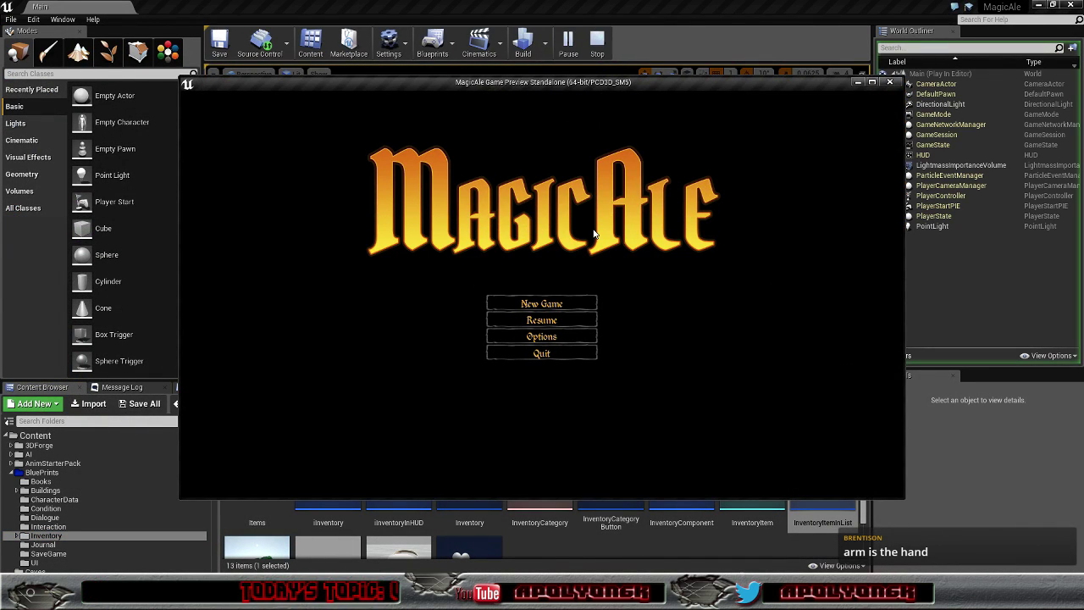
{"action": "left_click", "coordinate": [540, 322]}
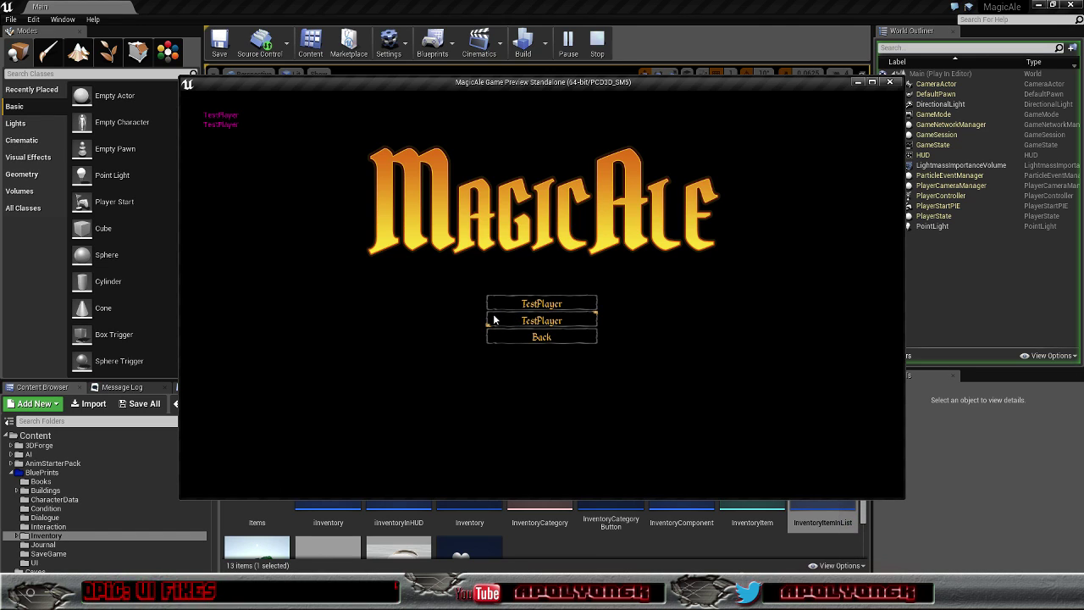
{"action": "left_click", "coordinate": [497, 304]}
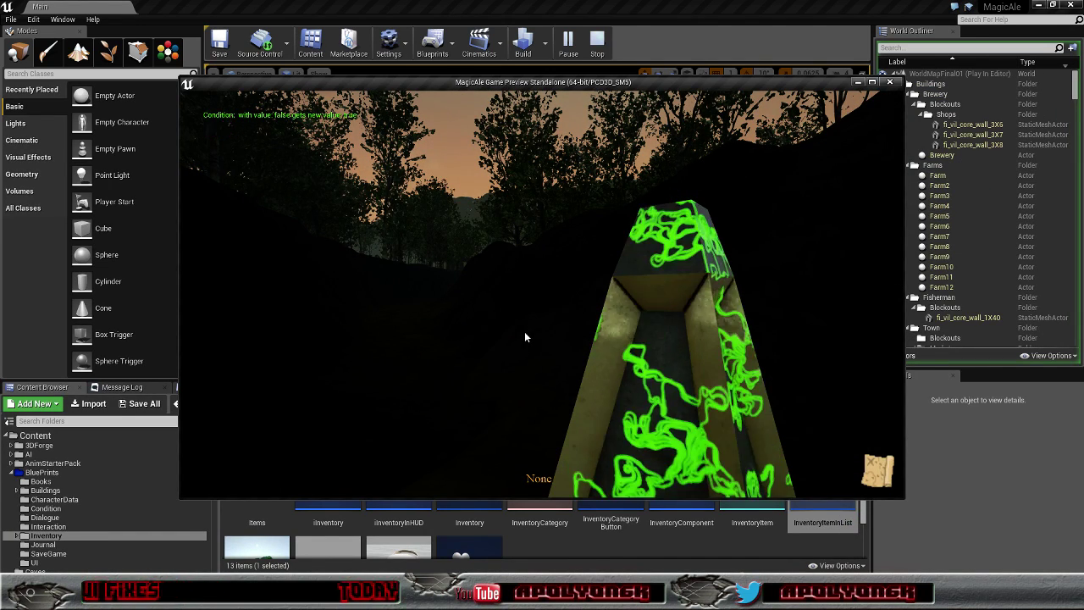
- Check the in-game inventory's Keys filter and the Teleport Crystal's details, then close it
{"action": "key", "text": "i"}
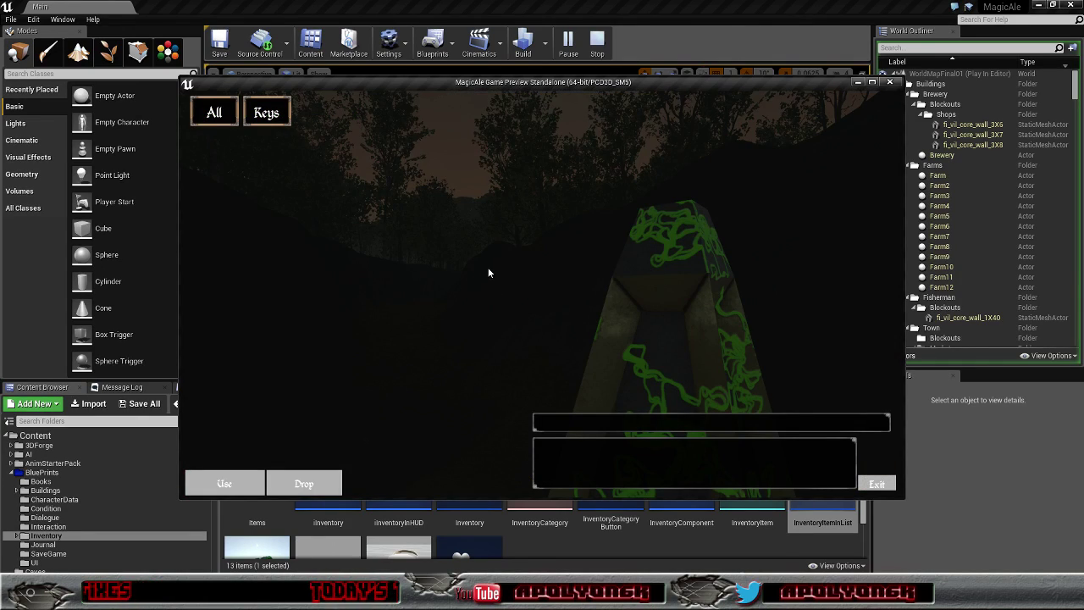
{"action": "left_click", "coordinate": [268, 115]}
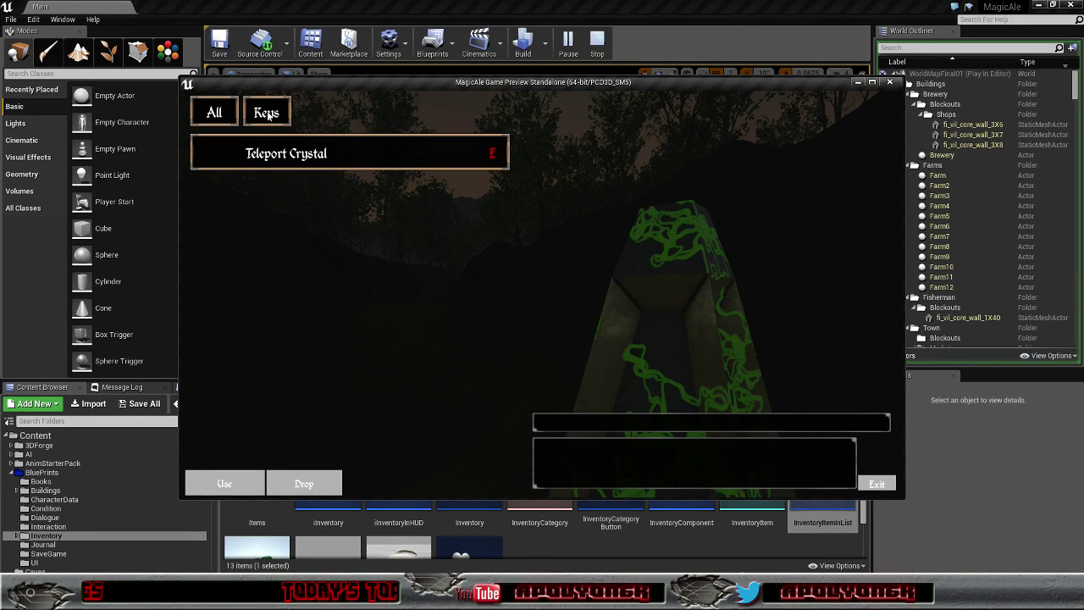
{"action": "left_click", "coordinate": [338, 163]}
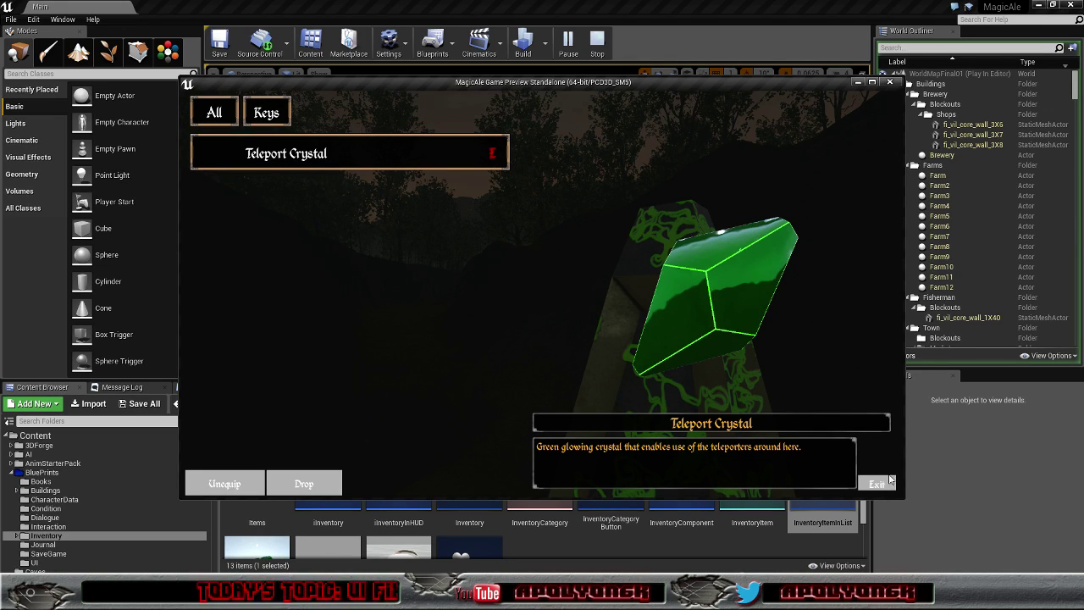
{"action": "left_click", "coordinate": [878, 485]}
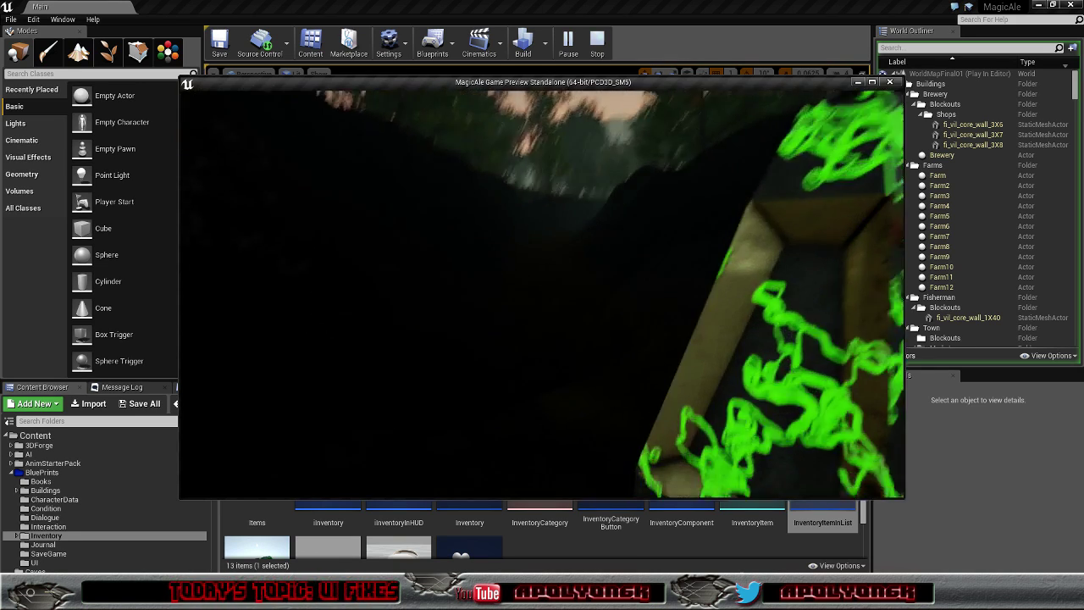
- Walk along the trench, through the castle archway, into the market room with the swords
{"action": "key", "text": "w"}
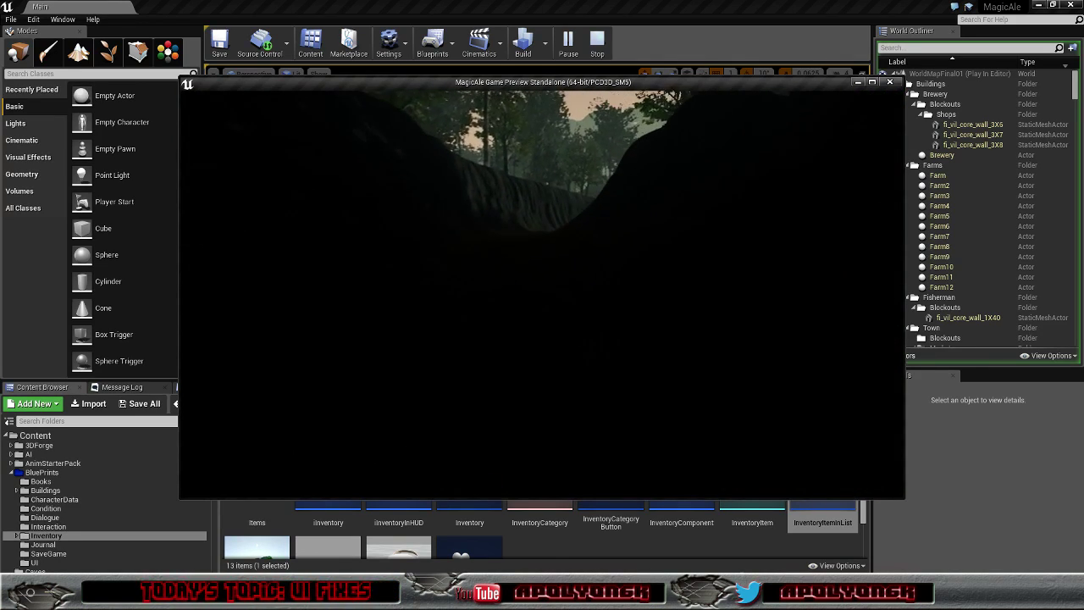
{"action": "key", "text": "w"}
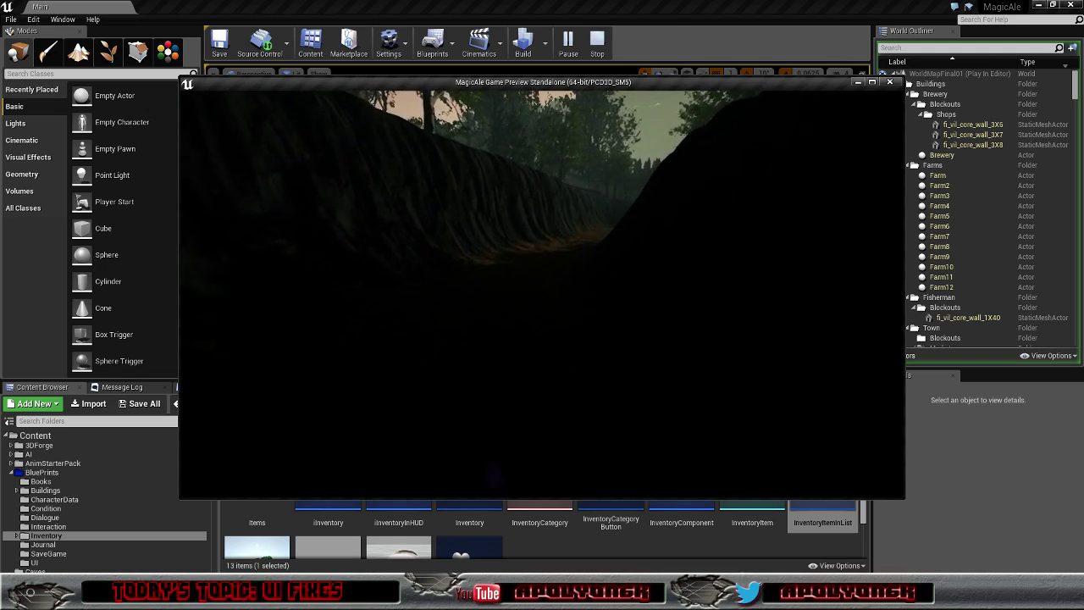
{"action": "key", "text": "w"}
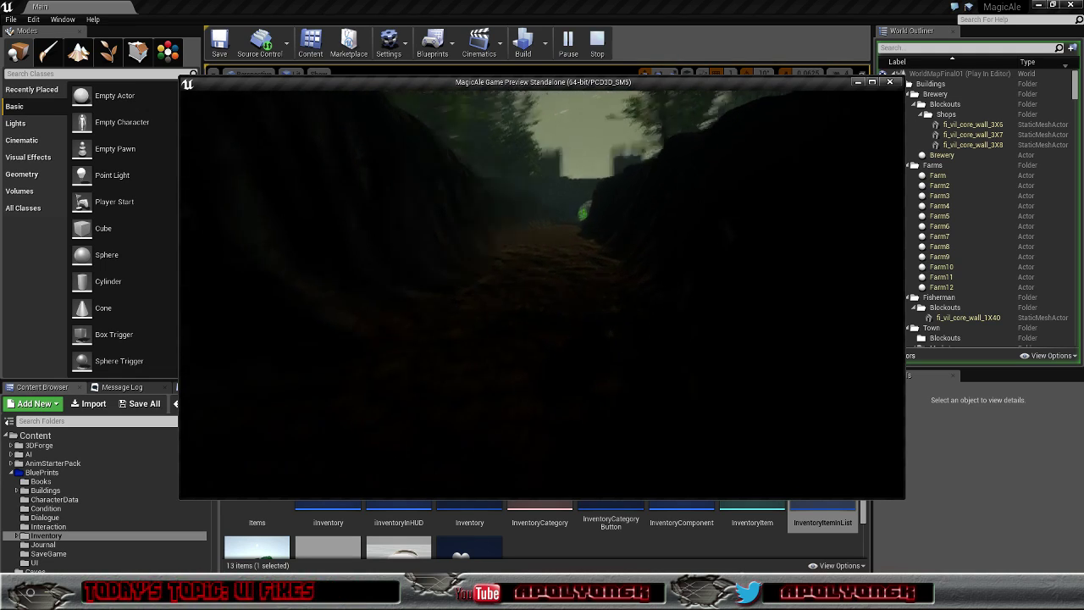
{"action": "key", "text": "w"}
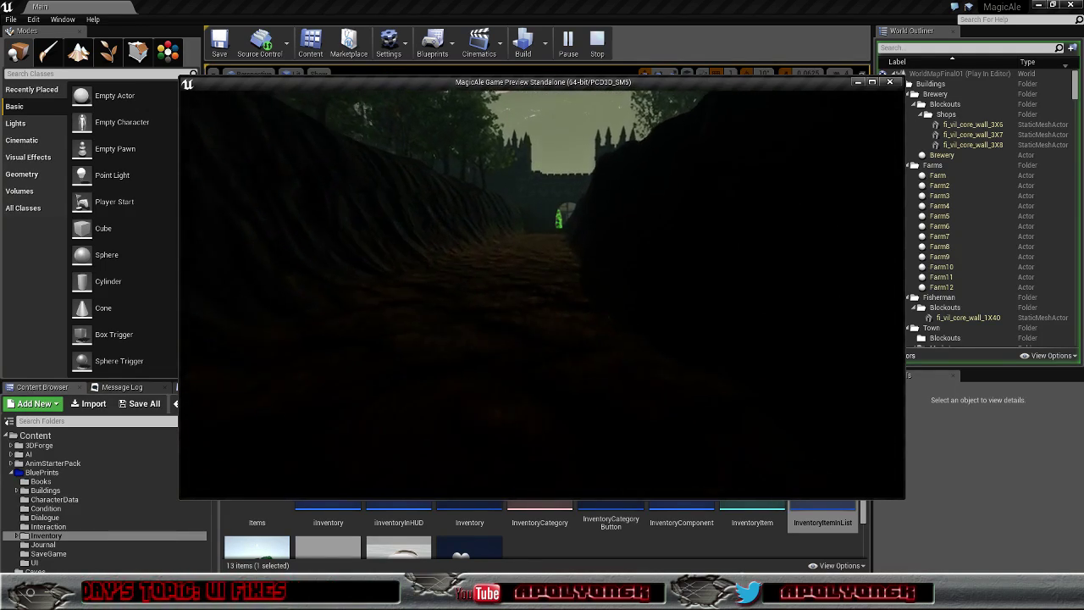
{"action": "key", "text": "w"}
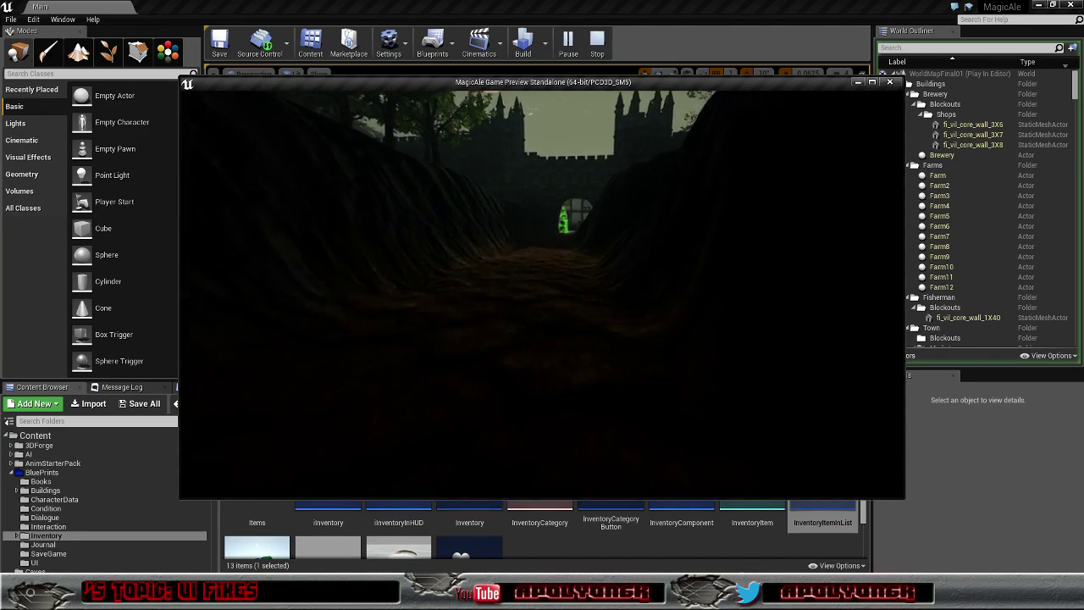
{"action": "key", "text": "w"}
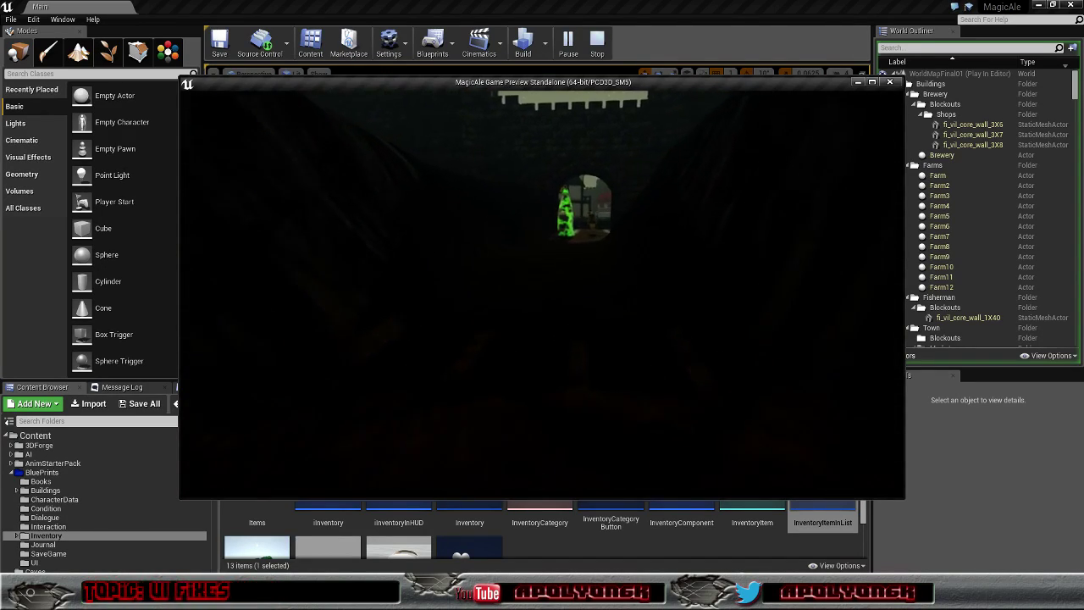
{"action": "key", "text": "w"}
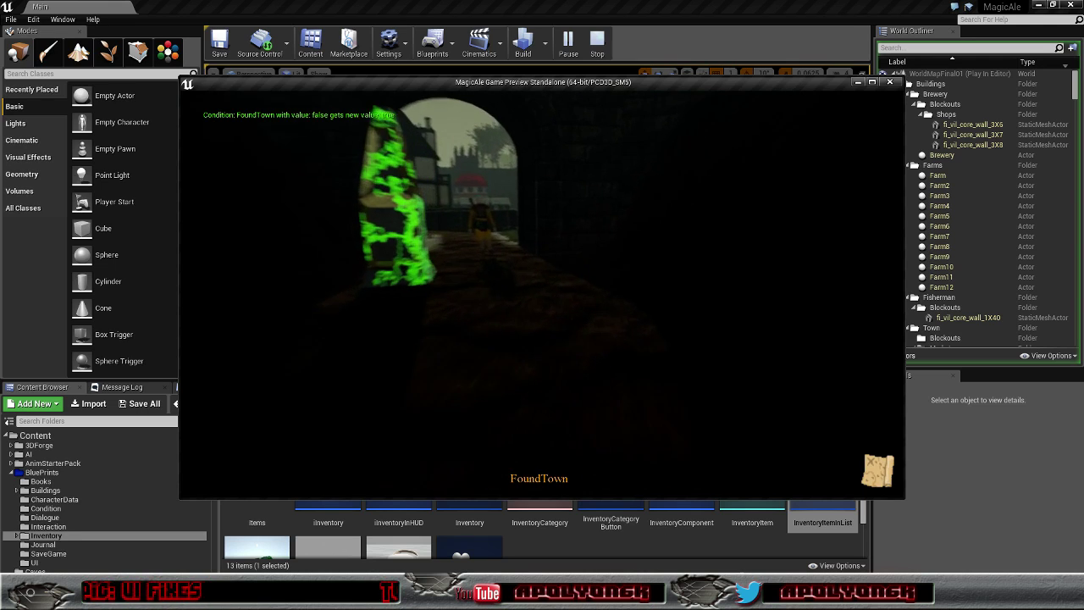
{"action": "key", "text": "w"}
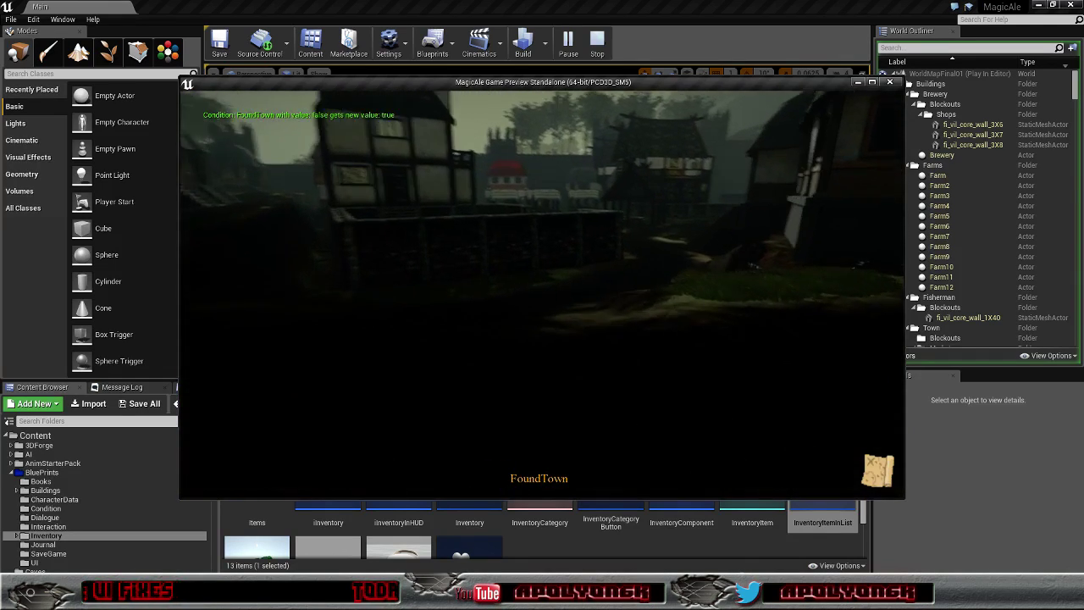
{"action": "key", "text": "w"}
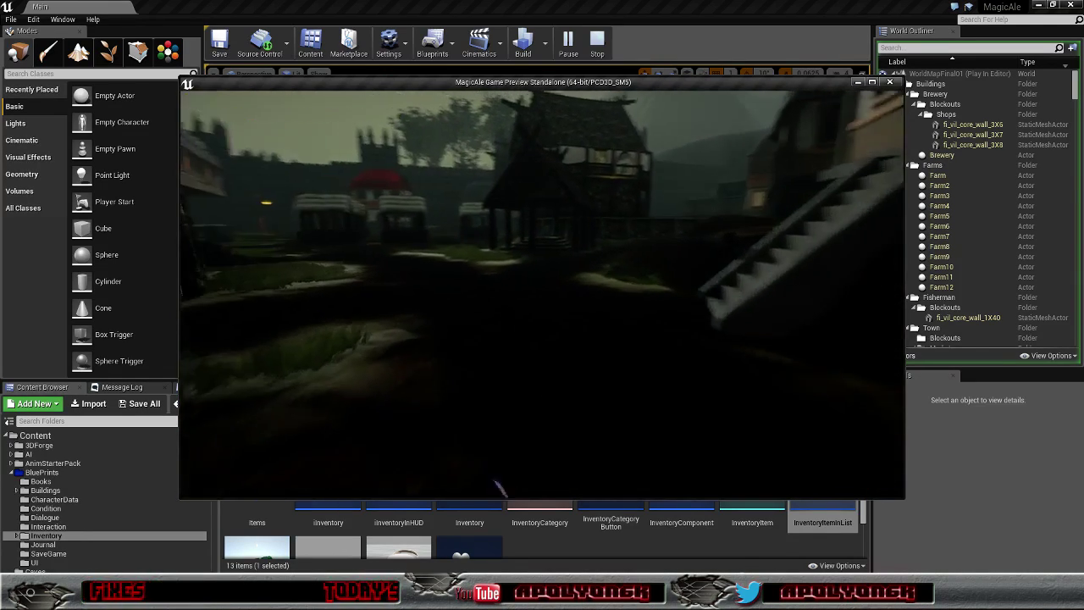
{"action": "key", "text": "w"}
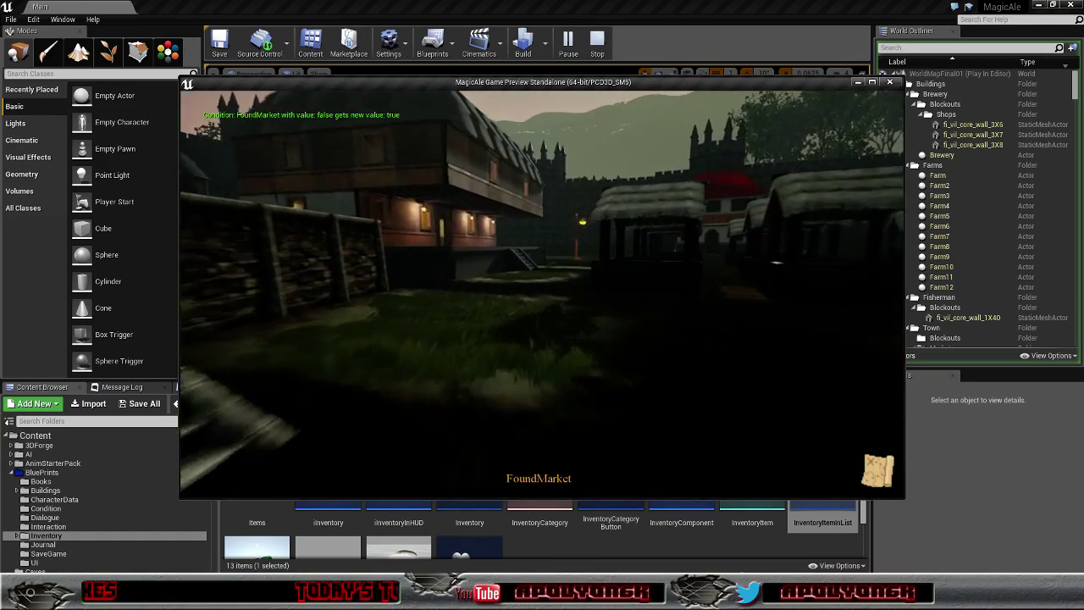
{"action": "key", "text": "w"}
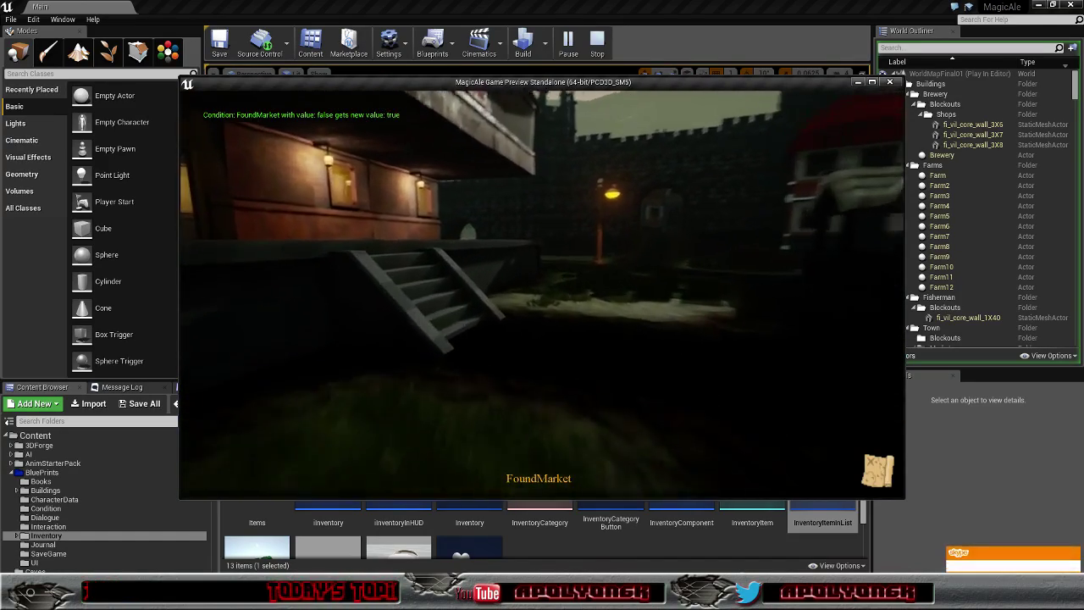
{"action": "key", "text": "w"}
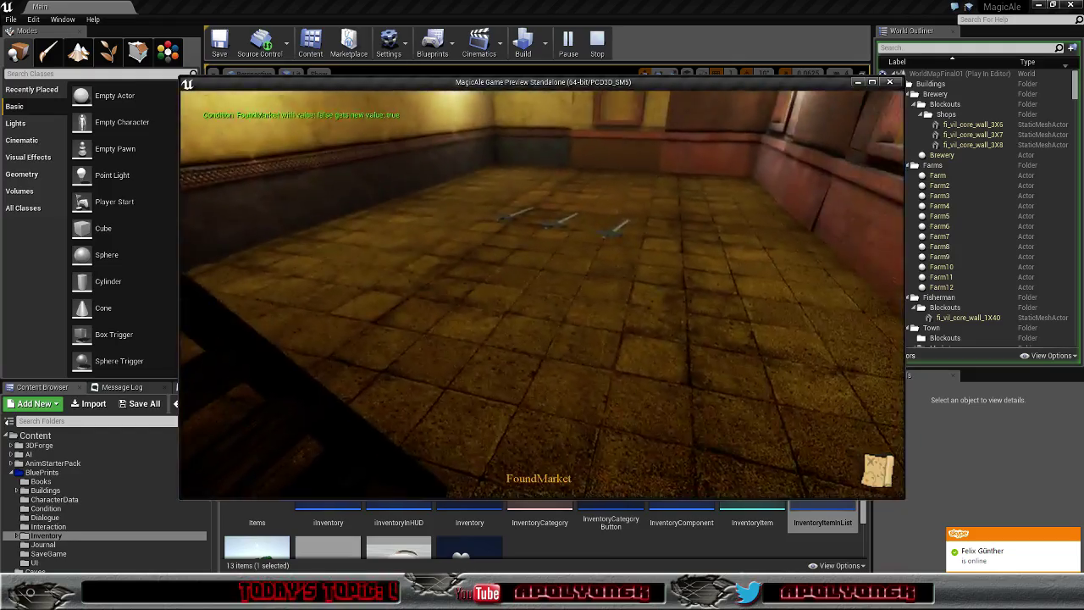
{"action": "key", "text": "w"}
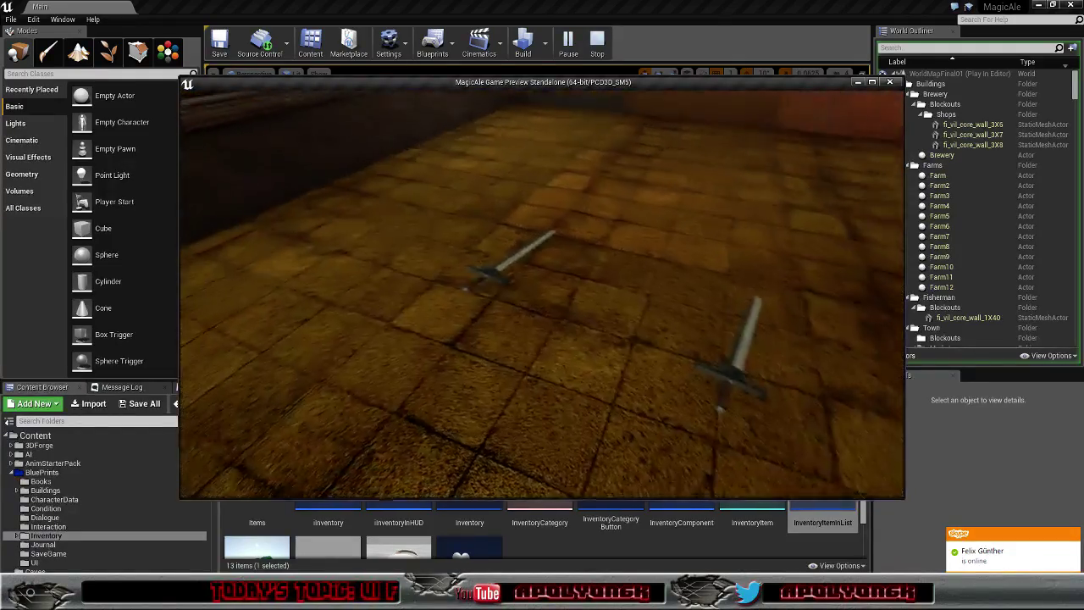
{"action": "key", "text": "w"}
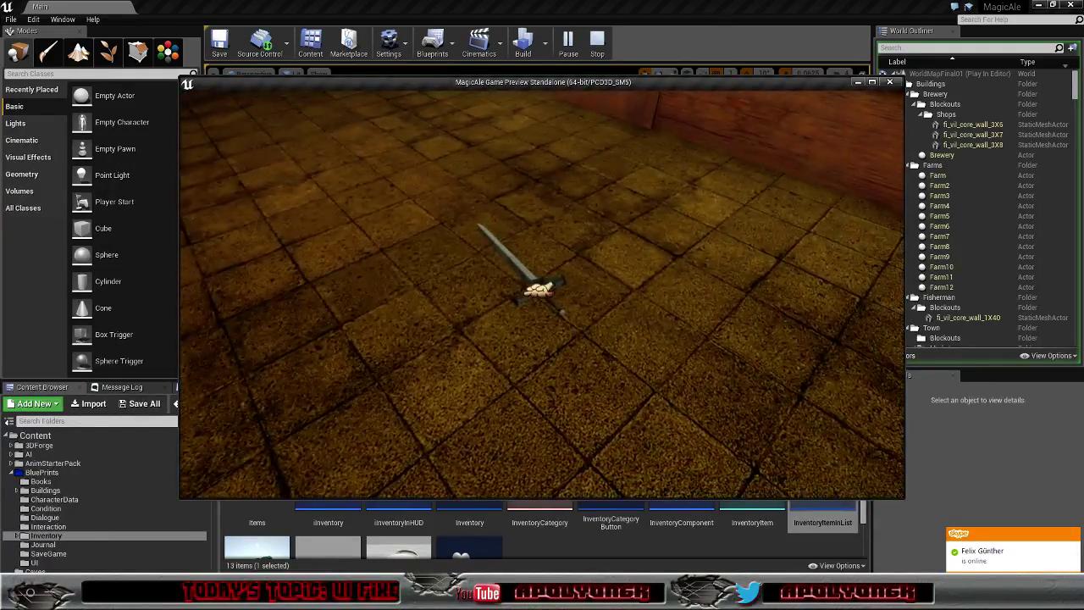
- Walk the character back down into the village and bring up the inventory screen
{"action": "key", "text": "w"}
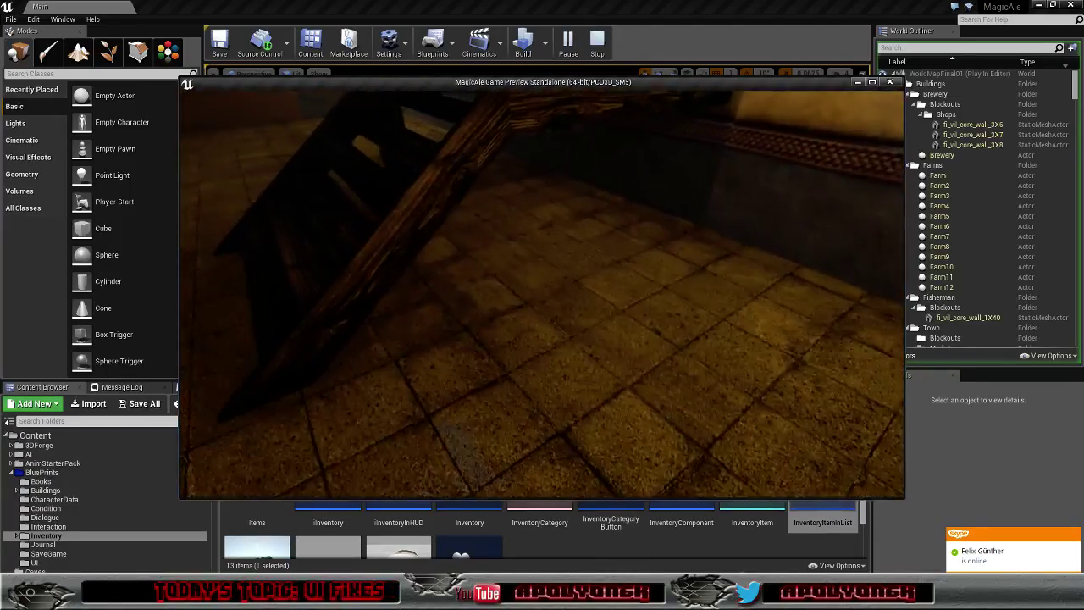
{"action": "key", "text": "w"}
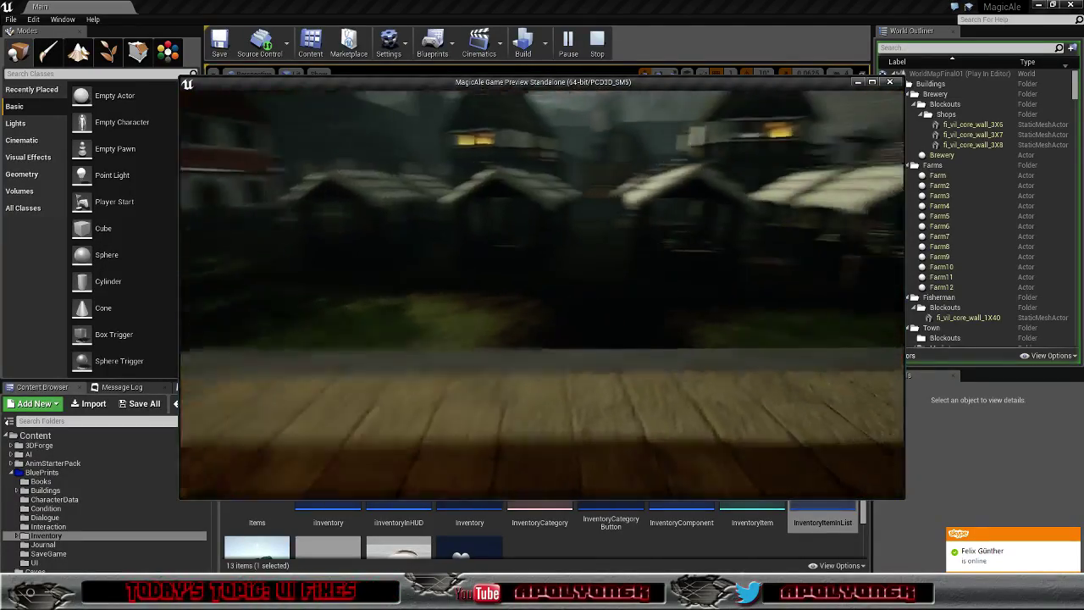
{"action": "key", "text": "w"}
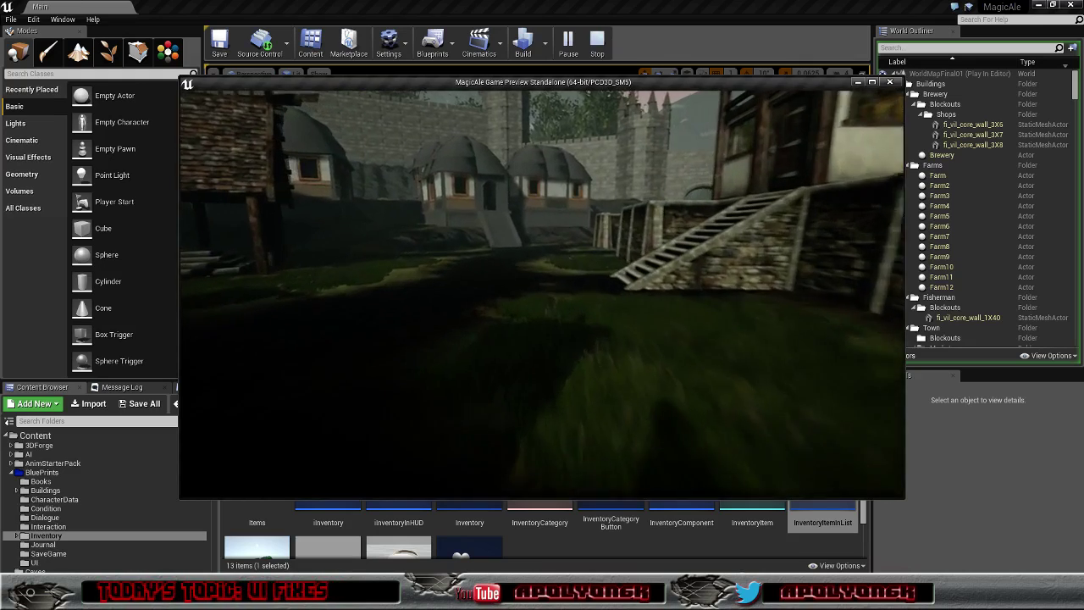
{"action": "key", "text": "w"}
{"action": "key", "text": "i"}
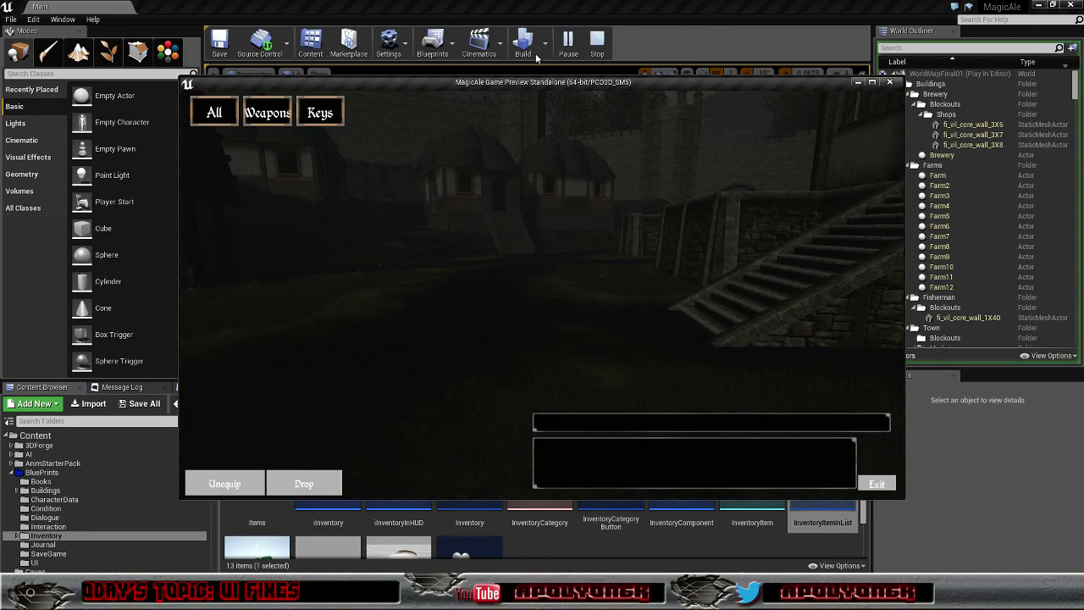
- Test the Weapons filter on Old Sword, All on Teleport Crystal, then Weapons and Keys
{"action": "left_click", "coordinate": [268, 116]}
{"action": "left_click", "coordinate": [287, 164]}
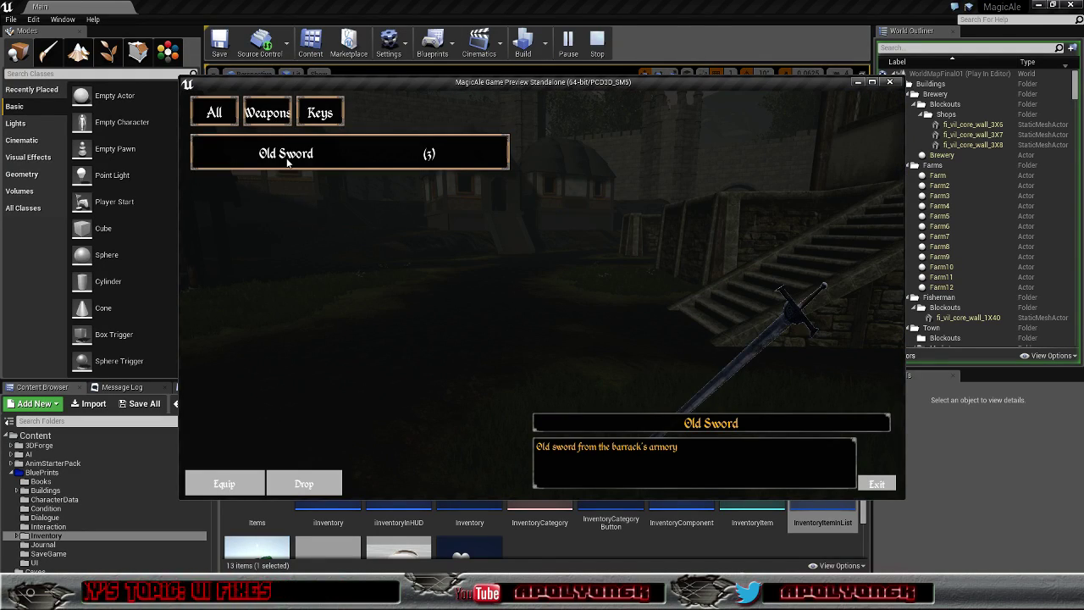
{"action": "left_click", "coordinate": [217, 115]}
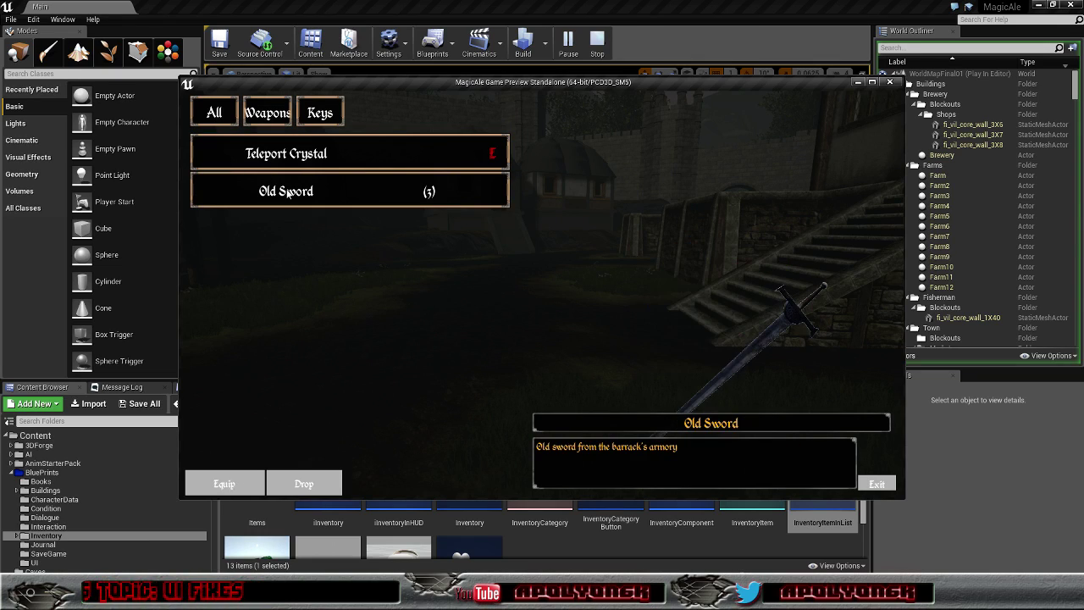
{"action": "left_click", "coordinate": [289, 161]}
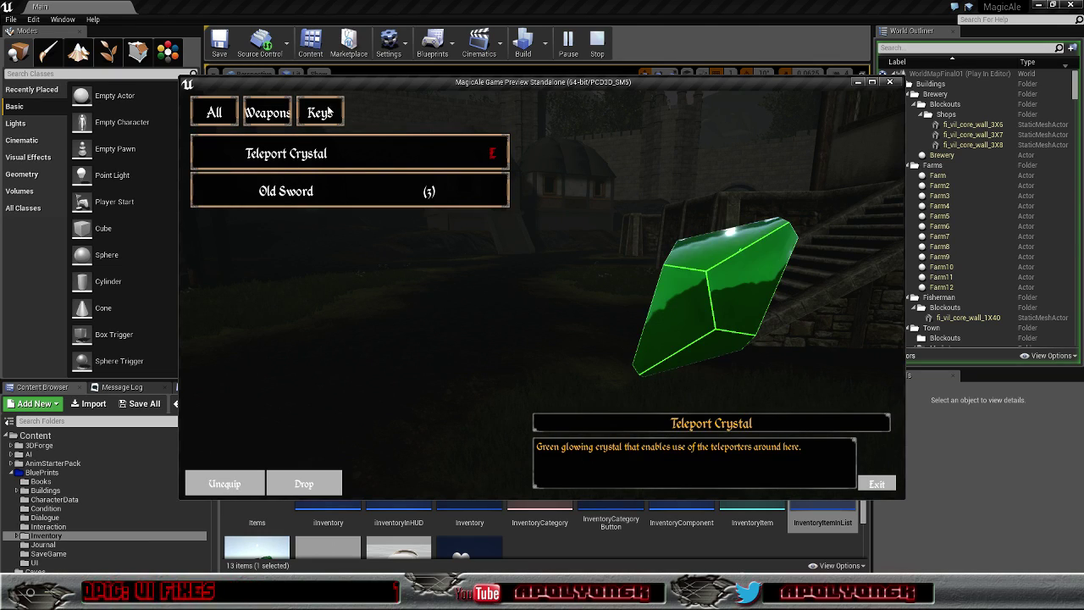
{"action": "left_click", "coordinate": [263, 115]}
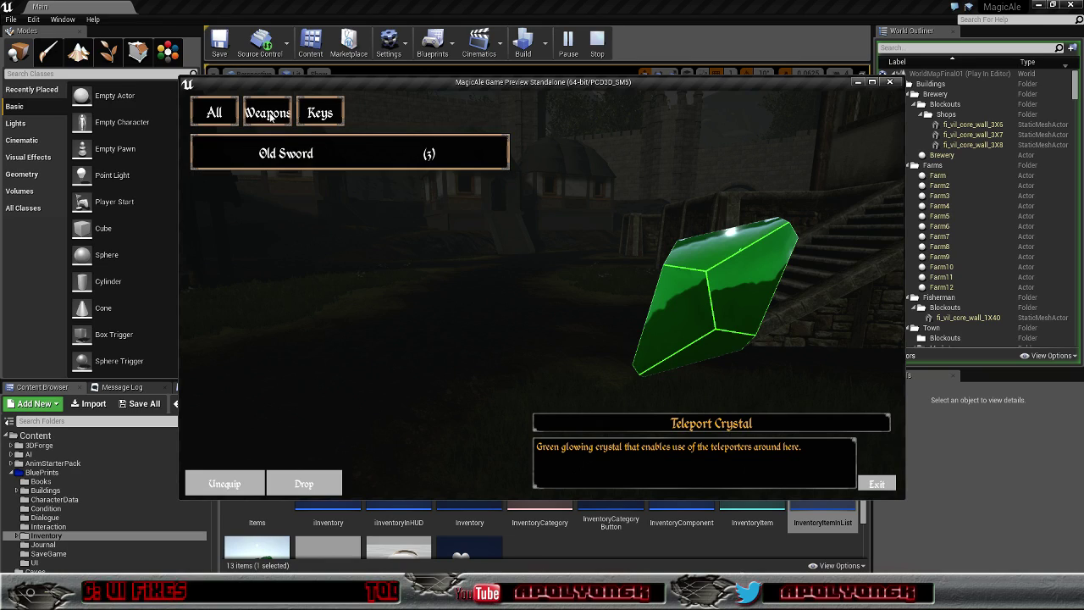
{"action": "left_click", "coordinate": [327, 117]}
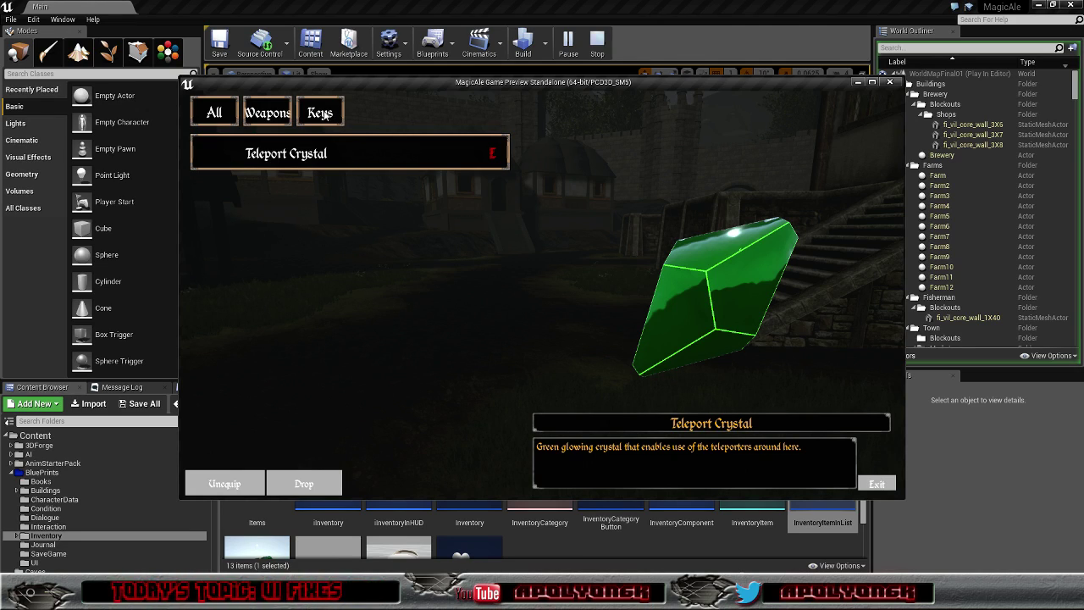
- Recheck Weapons and All, comparing the Old Sword and Teleport Crystal previews and descriptions
{"action": "left_click", "coordinate": [273, 113]}
{"action": "left_click", "coordinate": [215, 113]}
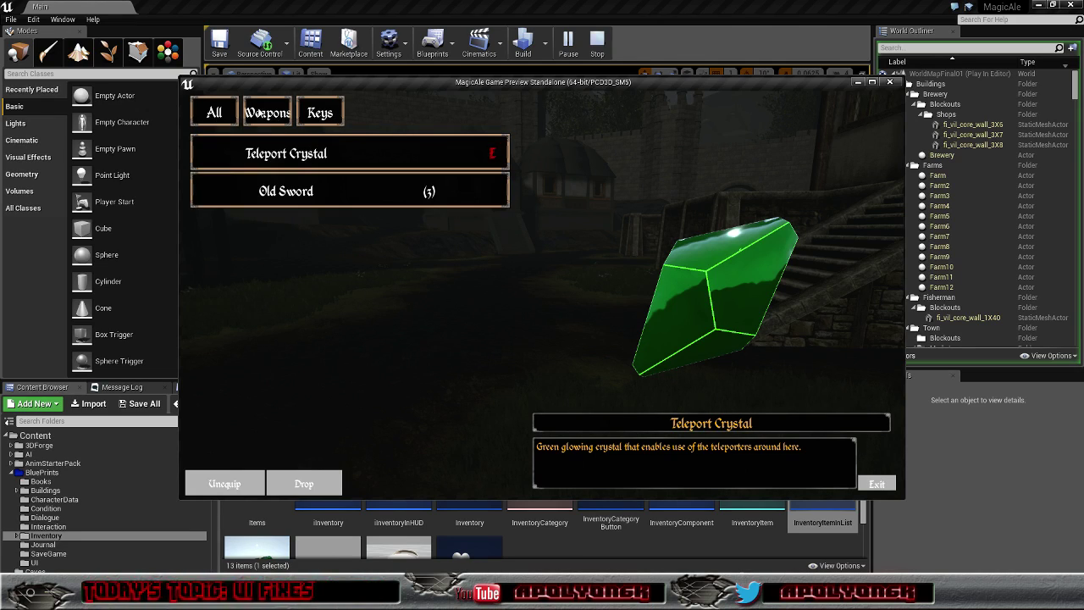
{"action": "left_click", "coordinate": [343, 192]}
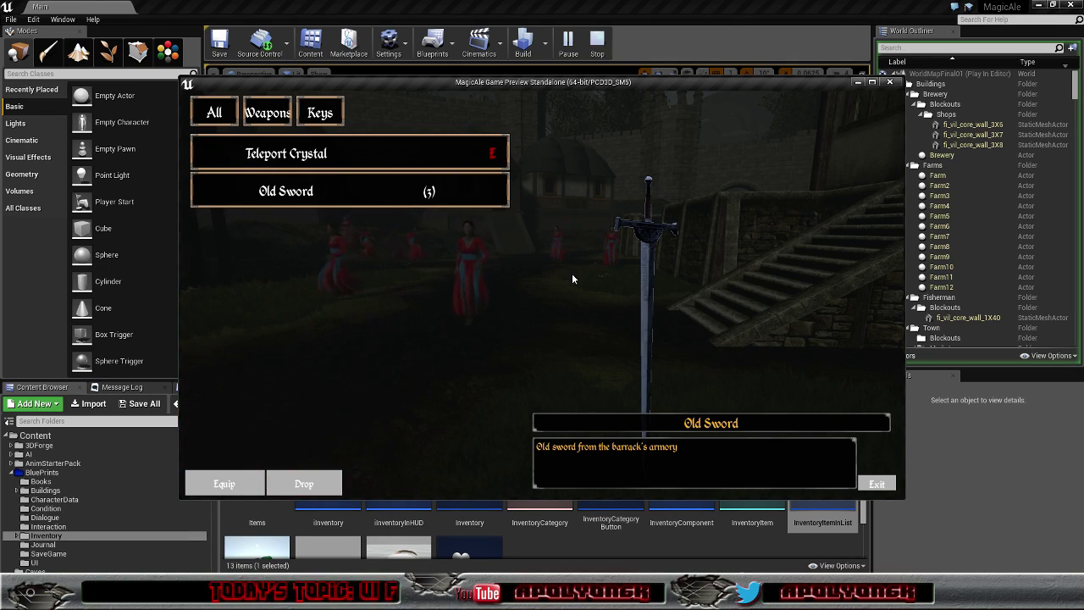
{"action": "left_click", "coordinate": [345, 164]}
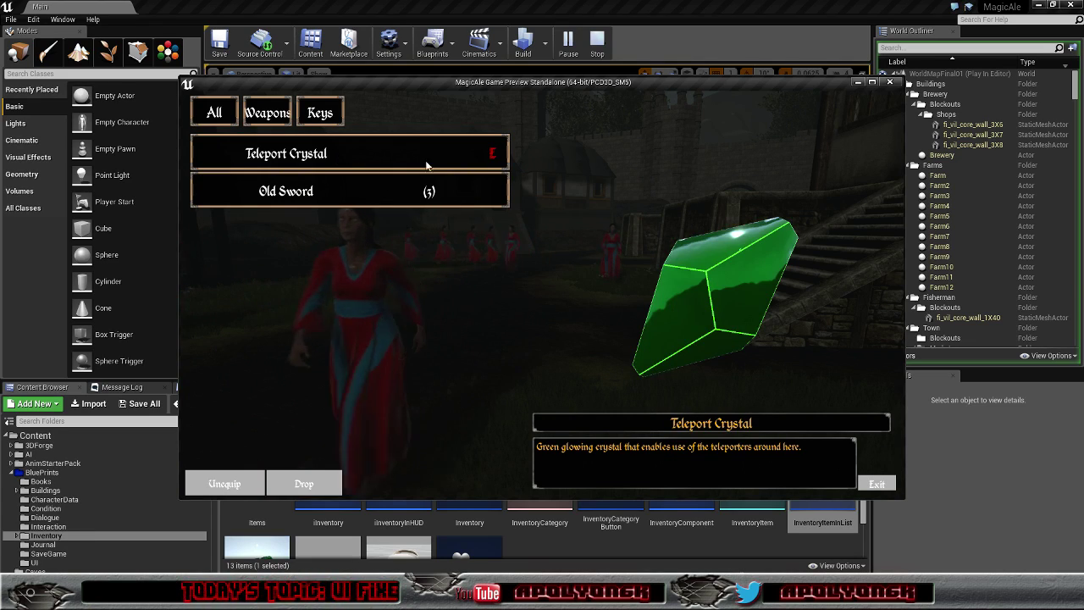
{"action": "left_click", "coordinate": [394, 180]}
{"action": "left_click", "coordinate": [390, 153]}
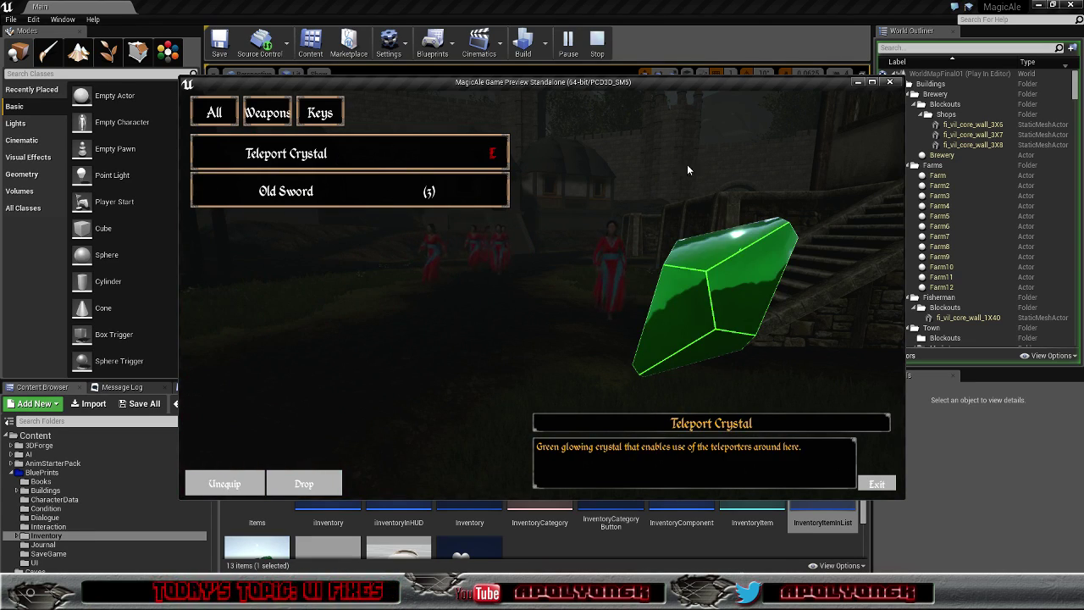
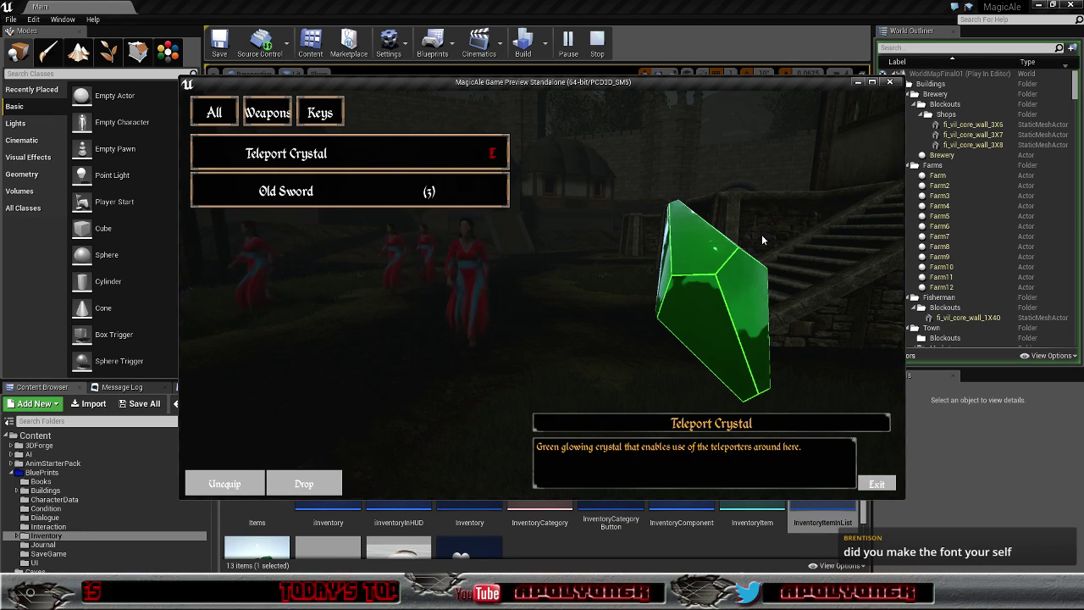
- Inspect the Teleport Crystal and Old Sword in the inventory, then close the inventory screen
{"action": "left_click_drag", "start_coordinate": [762, 234], "coordinate": [263, 159]}
{"action": "left_click", "coordinate": [288, 191]}
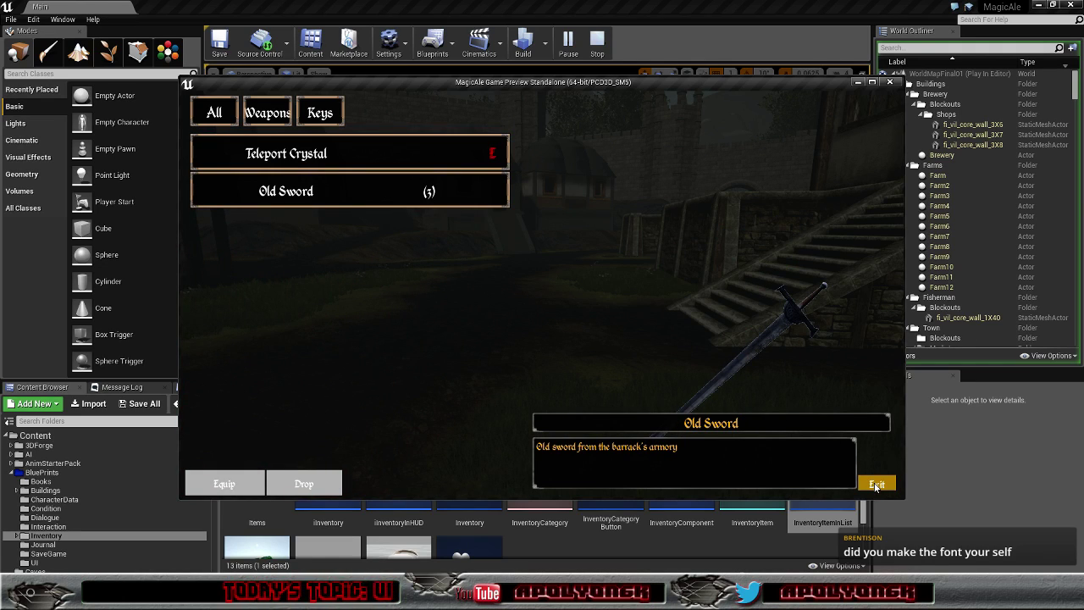
{"action": "left_click", "coordinate": [876, 485]}
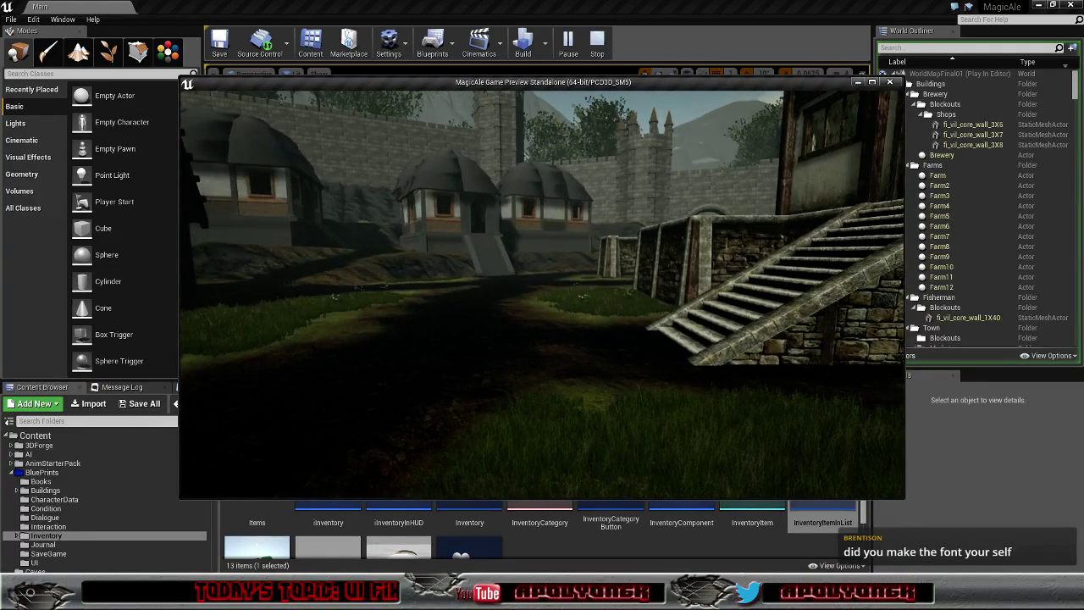
- Quit the game through the pause menu and main menu to end the standalone preview
{"action": "key", "text": "Escape"}
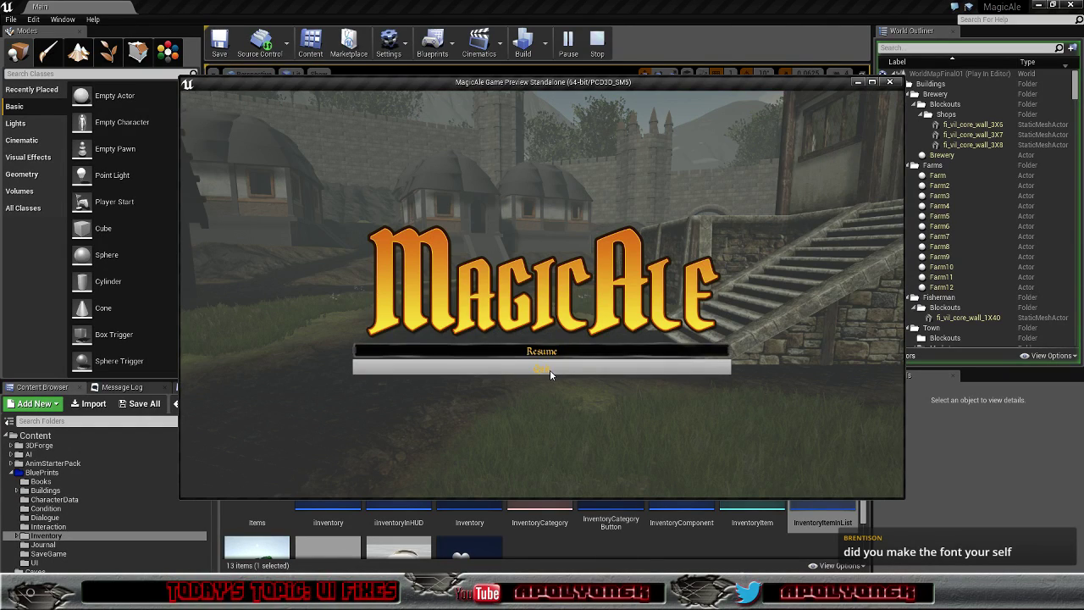
{"action": "left_click", "coordinate": [549, 369]}
{"action": "left_click", "coordinate": [542, 355]}
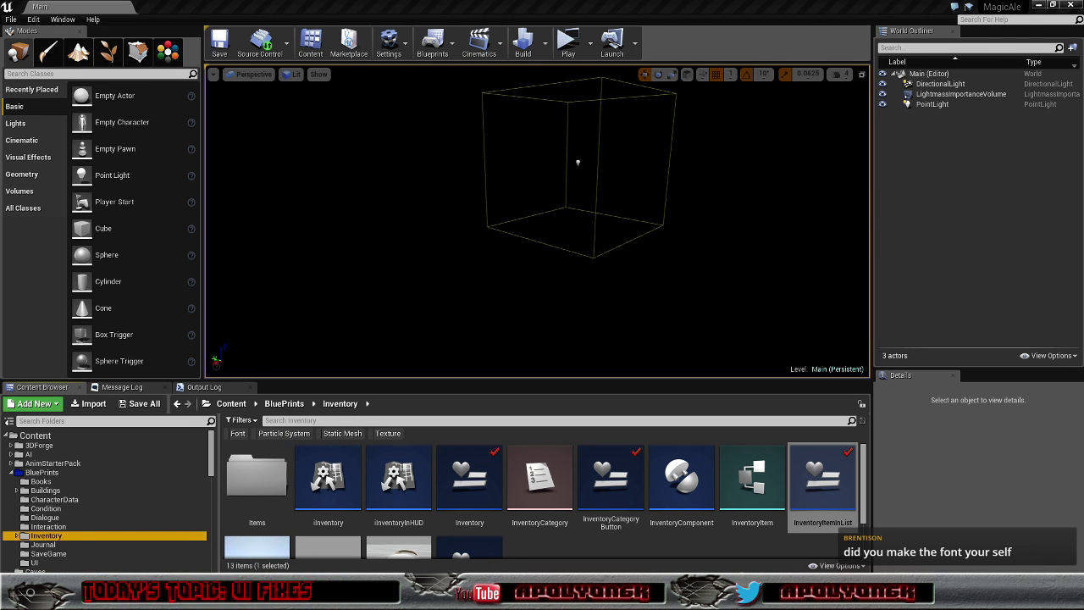
- In Chrome, step through the Pinterest pins, behavior tree, forum and image-search tabs to the Asset Store 3DForge page
{"action": "left_click", "coordinate": [166, 546]}
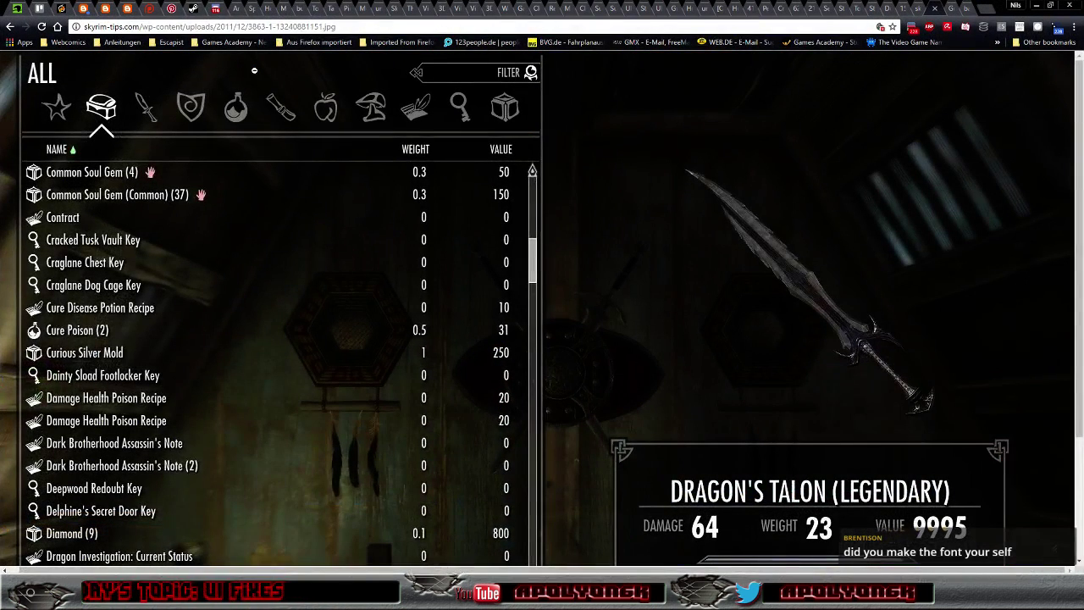
{"action": "left_click", "coordinate": [238, 8]}
{"action": "left_click", "coordinate": [260, 8]}
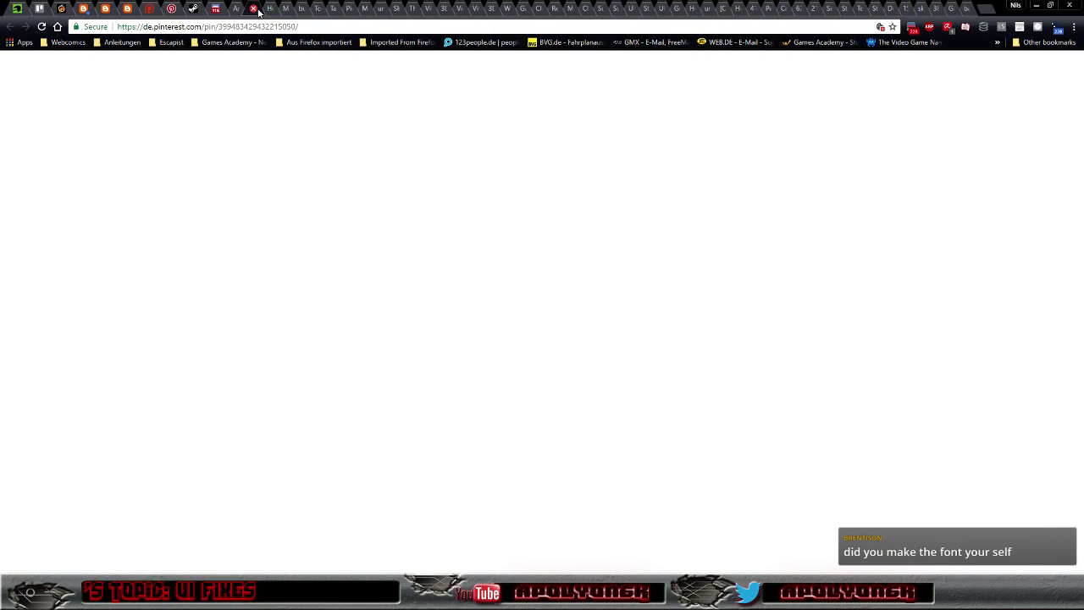
{"action": "left_click", "coordinate": [274, 10]}
{"action": "left_click", "coordinate": [288, 11]}
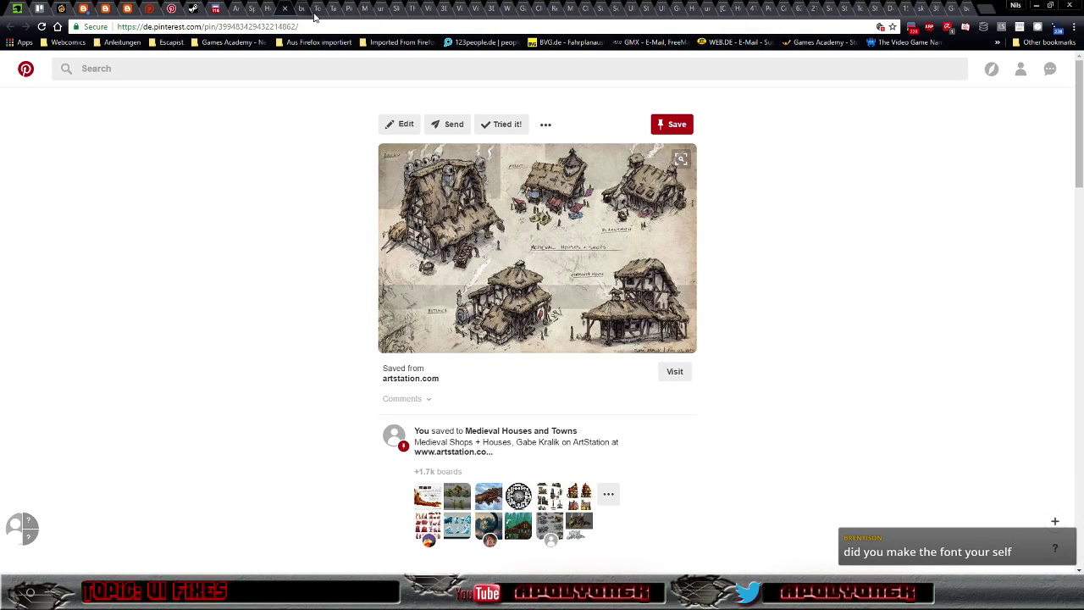
{"action": "left_click", "coordinate": [388, 10]}
{"action": "left_click", "coordinate": [399, 10]}
{"action": "left_click", "coordinate": [412, 10]}
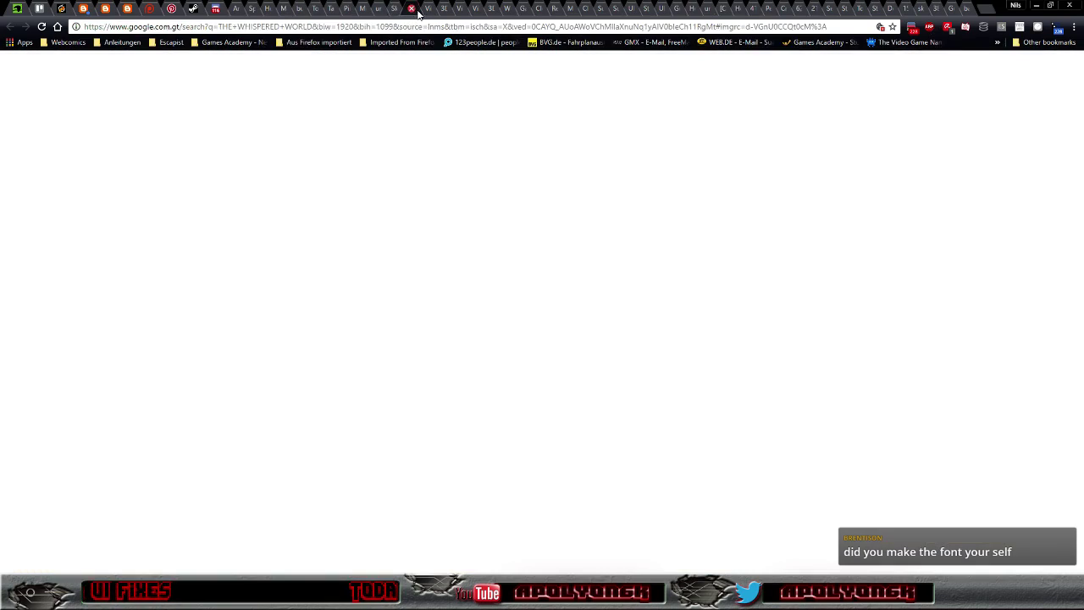
{"action": "left_click", "coordinate": [429, 10]}
{"action": "left_click", "coordinate": [444, 10]}
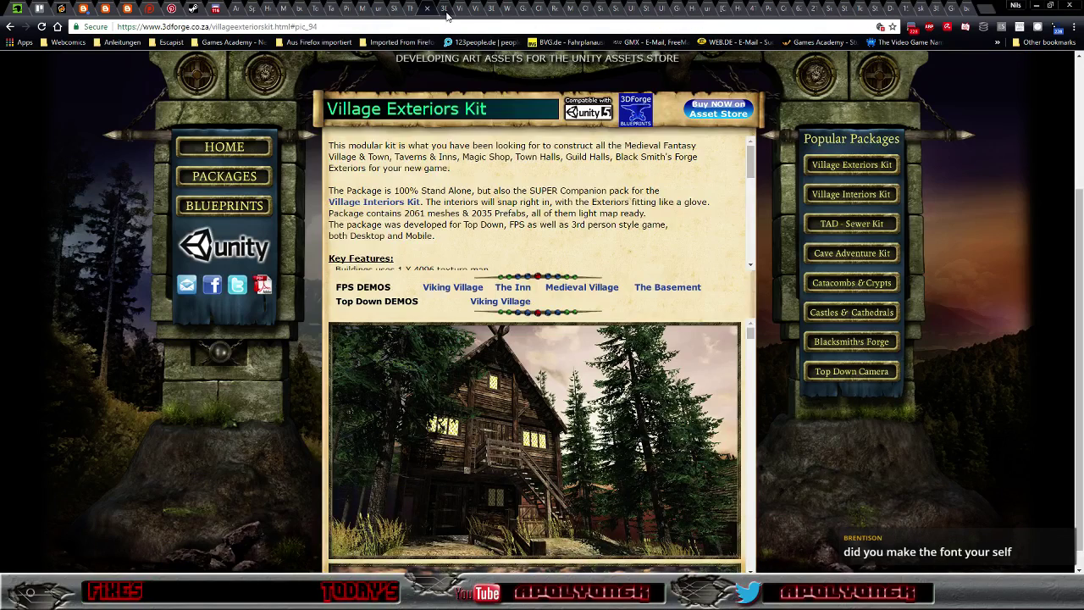
{"action": "left_click", "coordinate": [447, 10]}
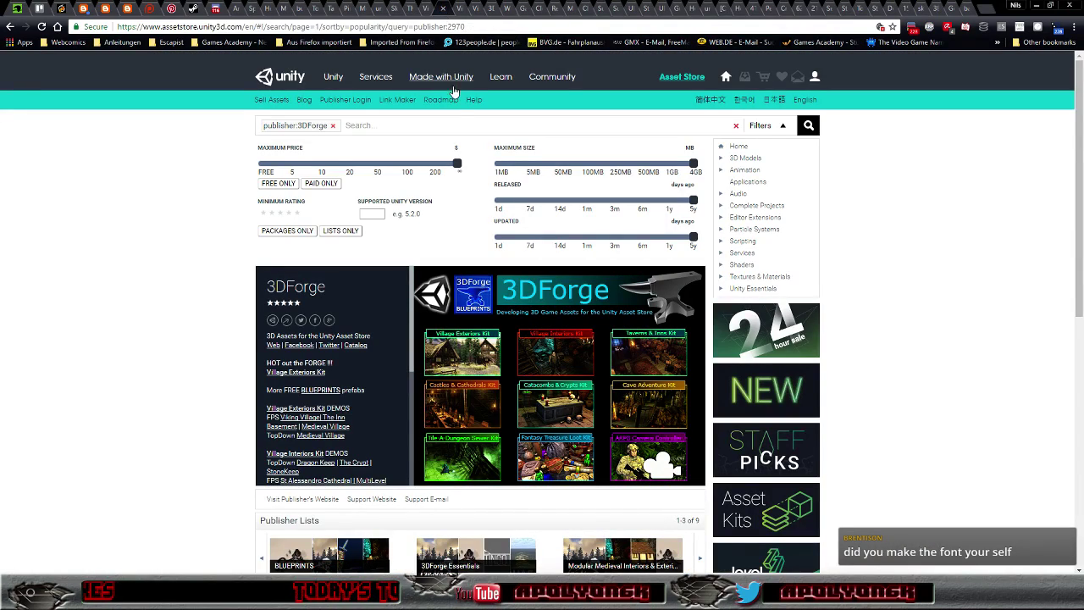
- Remove the publisher:3DForge tag from the Asset Store search and rerun it unfiltered
{"action": "left_click", "coordinate": [333, 125]}
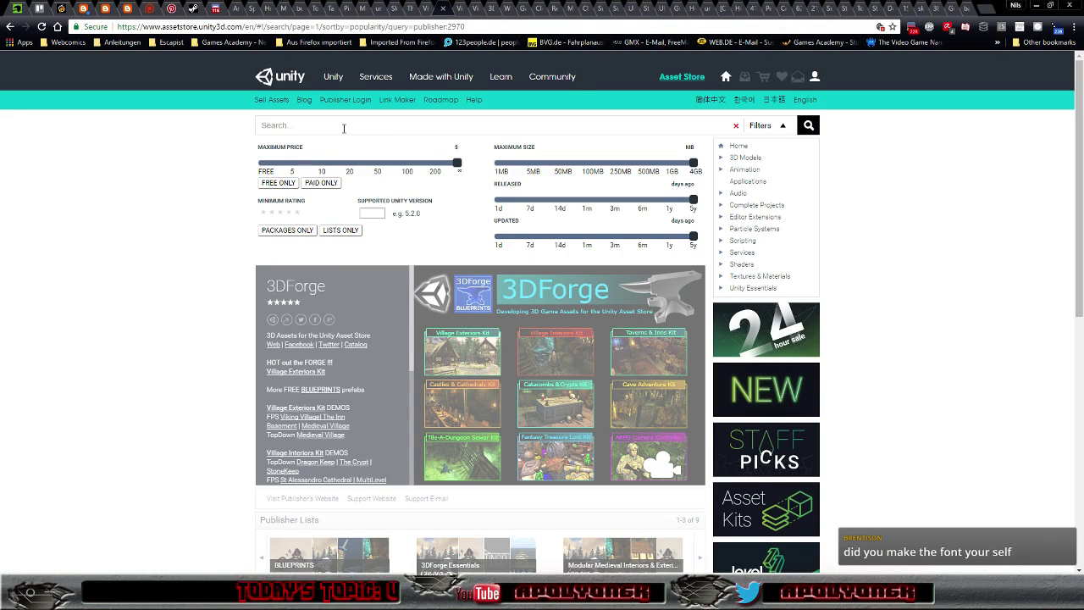
{"action": "key", "text": "Return"}
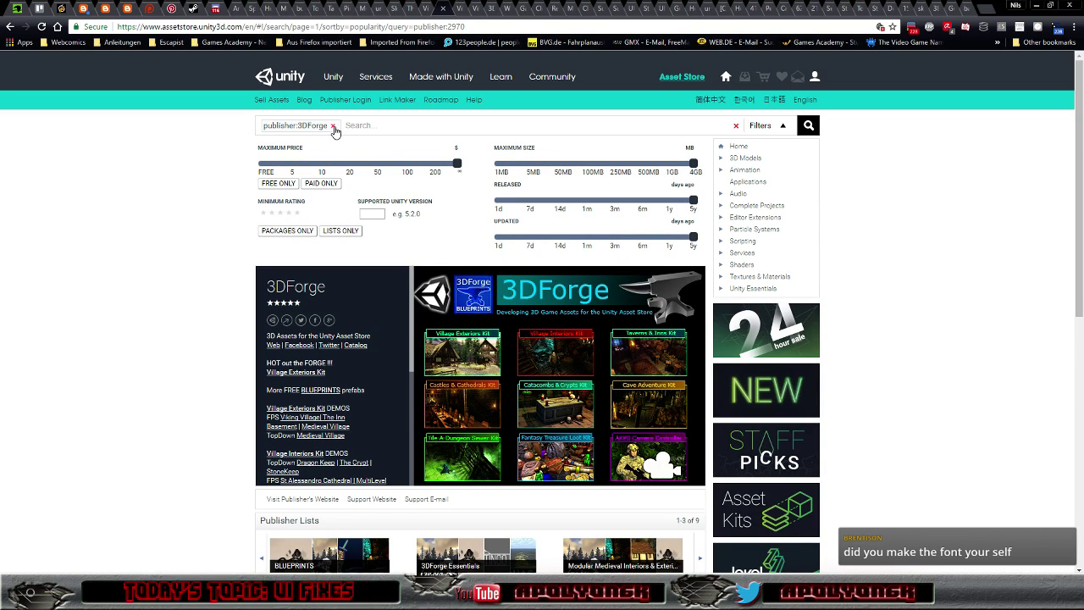
{"action": "left_click", "coordinate": [333, 125]}
{"action": "type", "text": "necromancer ui"}
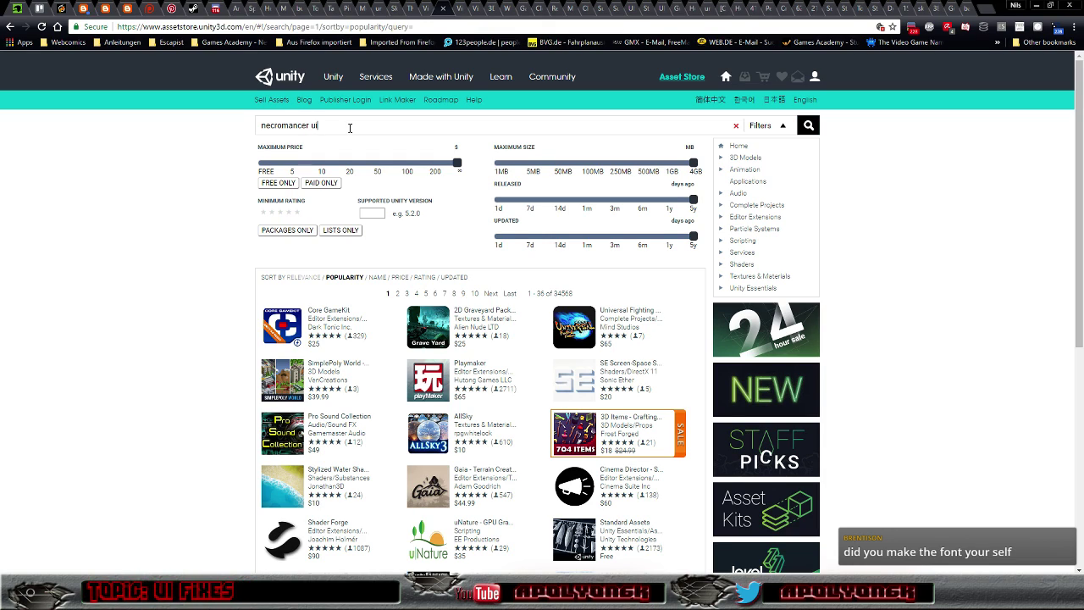
- Search 'necromancer ui', drop the necromancer term, and browse to page 2 of the 'ui' results
{"action": "key", "text": "Return"}
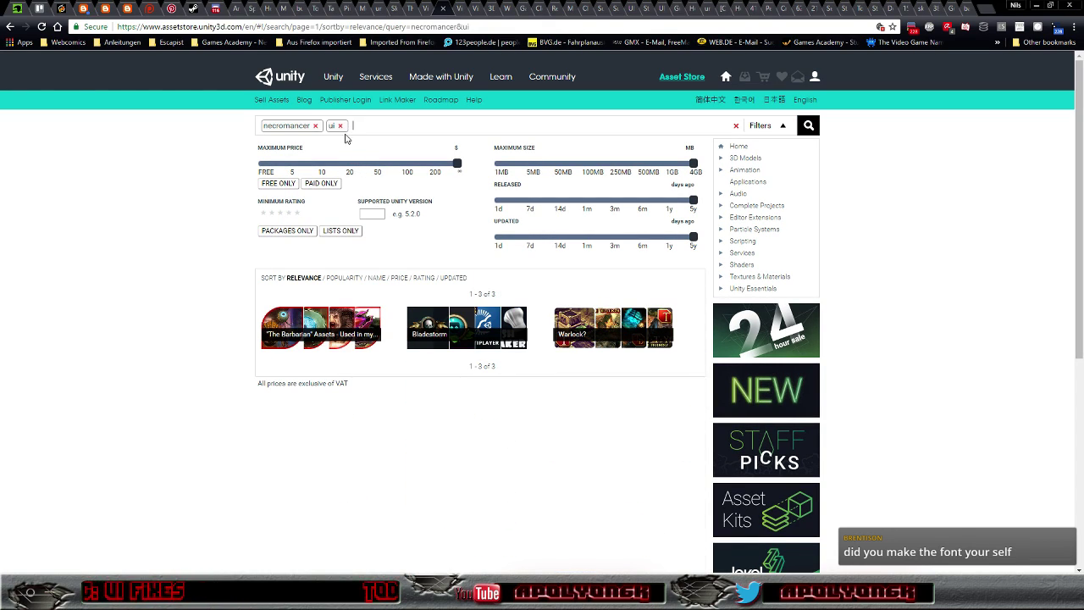
{"action": "left_click", "coordinate": [315, 125]}
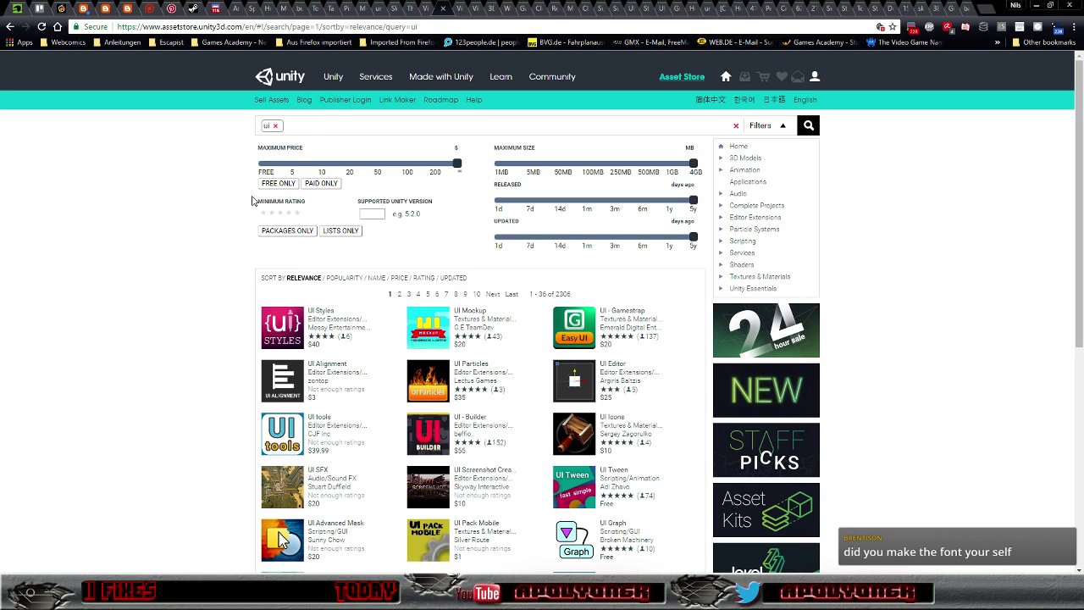
{"action": "scroll", "coordinate": [194, 220], "scroll_direction": "down", "scroll_amount": 1}
{"action": "scroll", "coordinate": [195, 220], "scroll_direction": "down", "scroll_amount": 2}
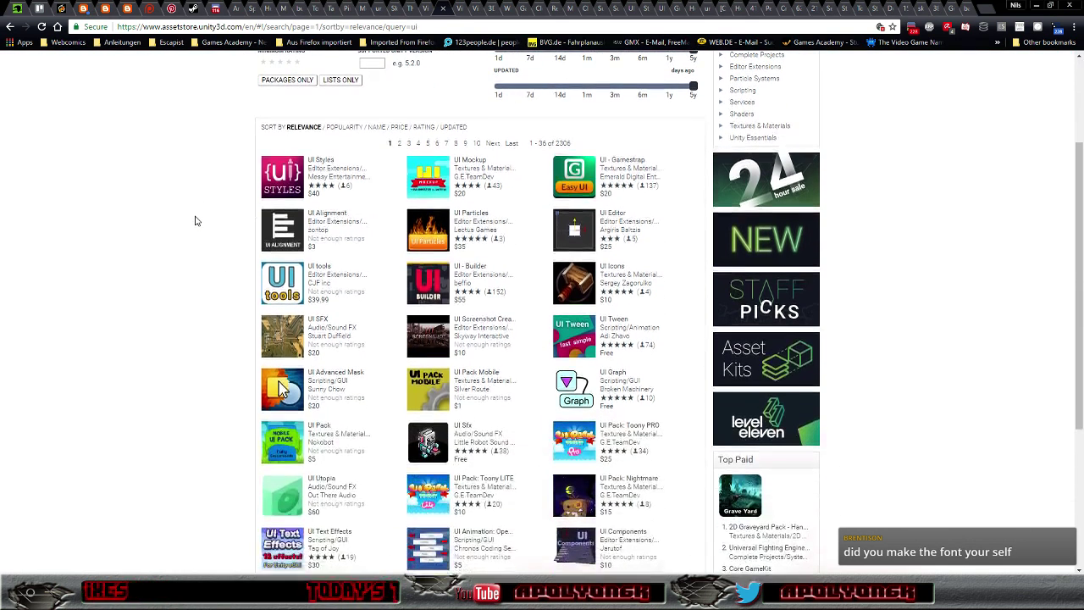
{"action": "scroll", "coordinate": [195, 220], "scroll_direction": "down", "scroll_amount": 3}
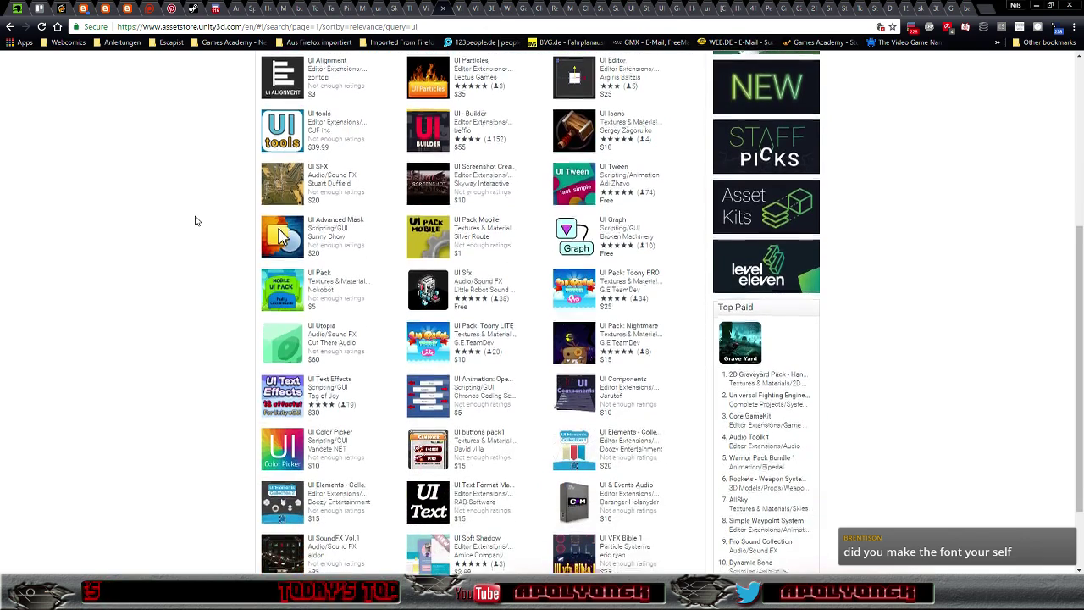
{"action": "scroll", "coordinate": [194, 221], "scroll_direction": "down", "scroll_amount": 2}
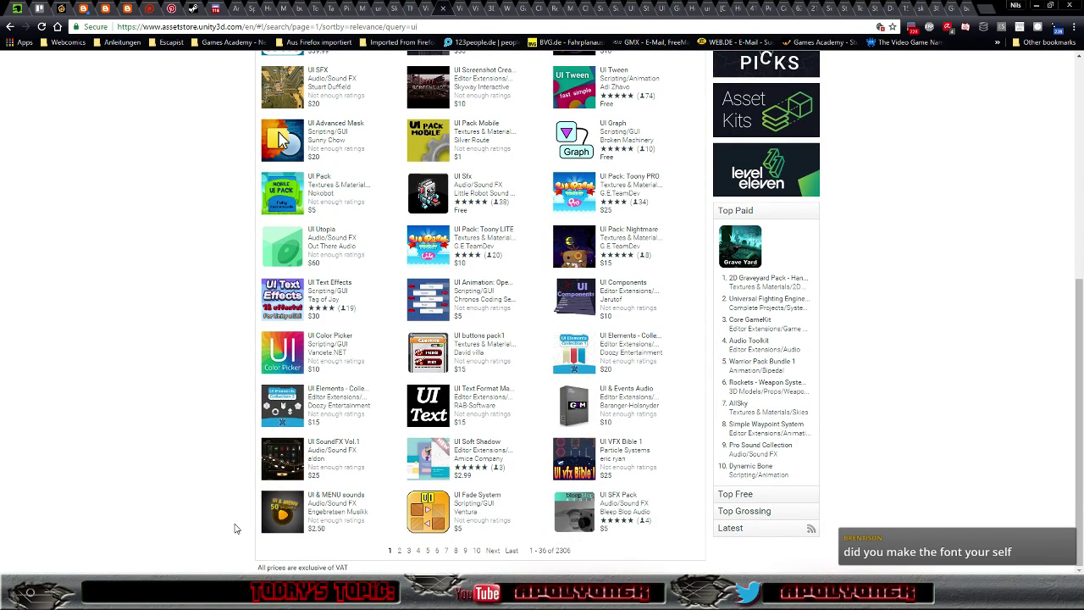
{"action": "left_click", "coordinate": [399, 551]}
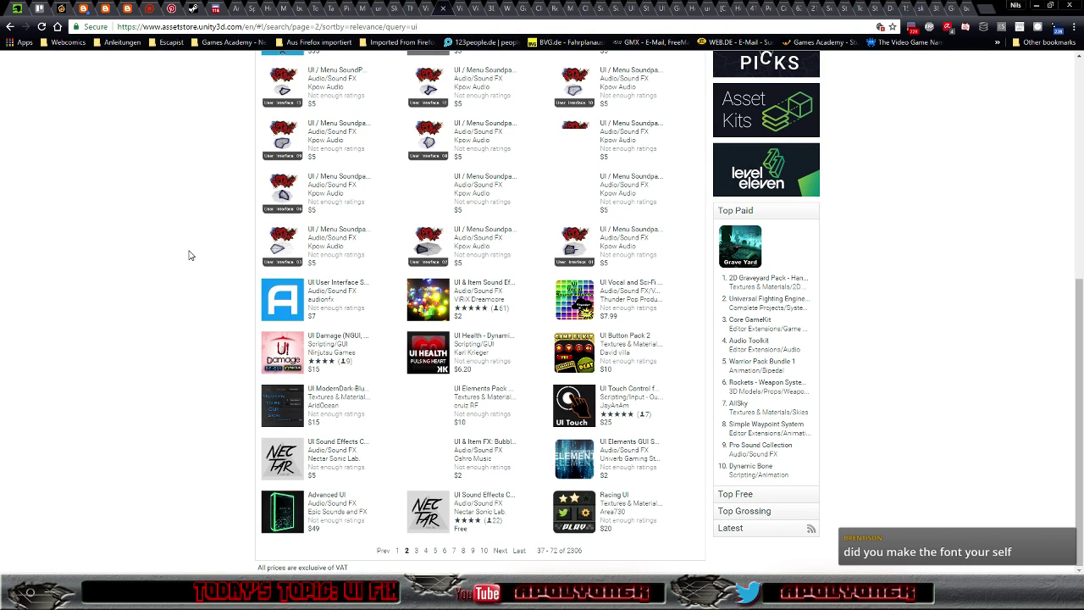
- Sort the 2306 'ui' results by price
{"action": "scroll", "coordinate": [190, 256], "scroll_direction": "up", "scroll_amount": 2}
{"action": "scroll", "coordinate": [190, 254], "scroll_direction": "up", "scroll_amount": 4}
{"action": "scroll", "coordinate": [191, 253], "scroll_direction": "up", "scroll_amount": 2}
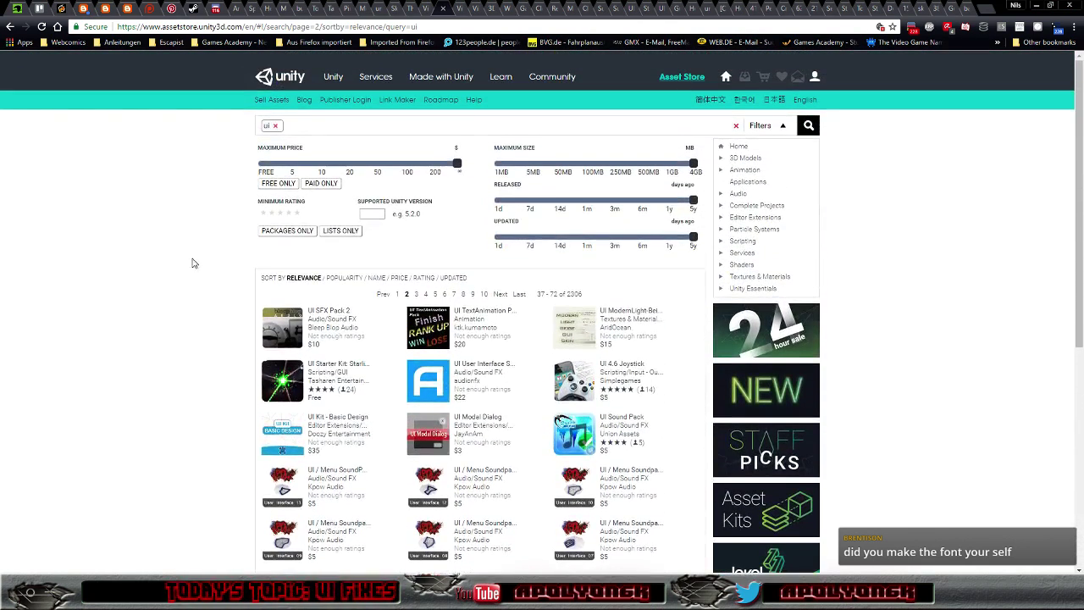
{"action": "left_click", "coordinate": [398, 278]}
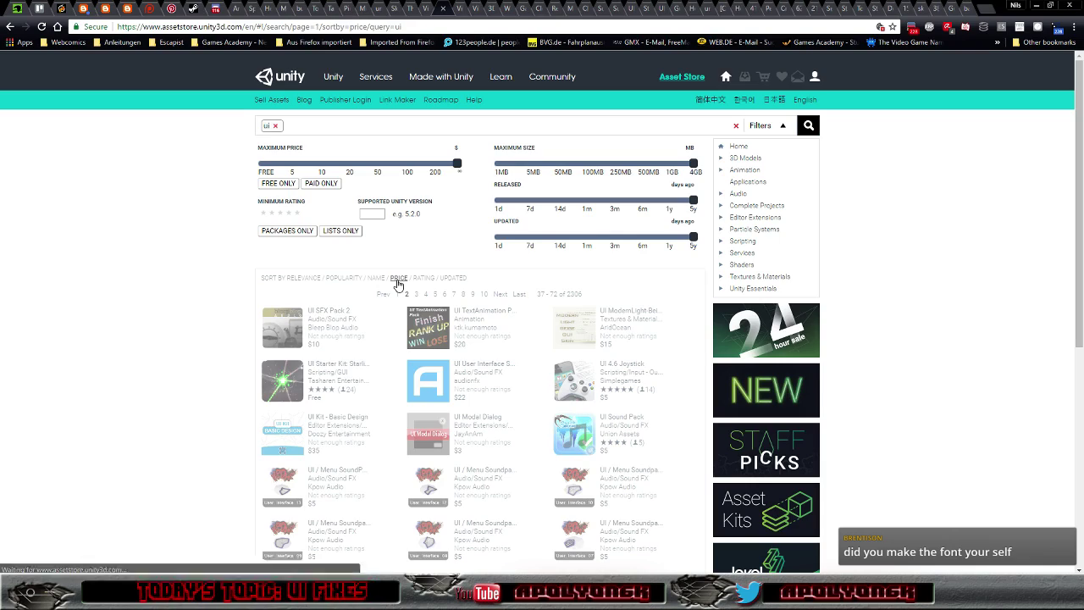
- Browse page 2 of the price-sorted 'ui' results, briefly expanding the Textures & Materials category
{"action": "scroll", "coordinate": [208, 269], "scroll_direction": "down", "scroll_amount": 4}
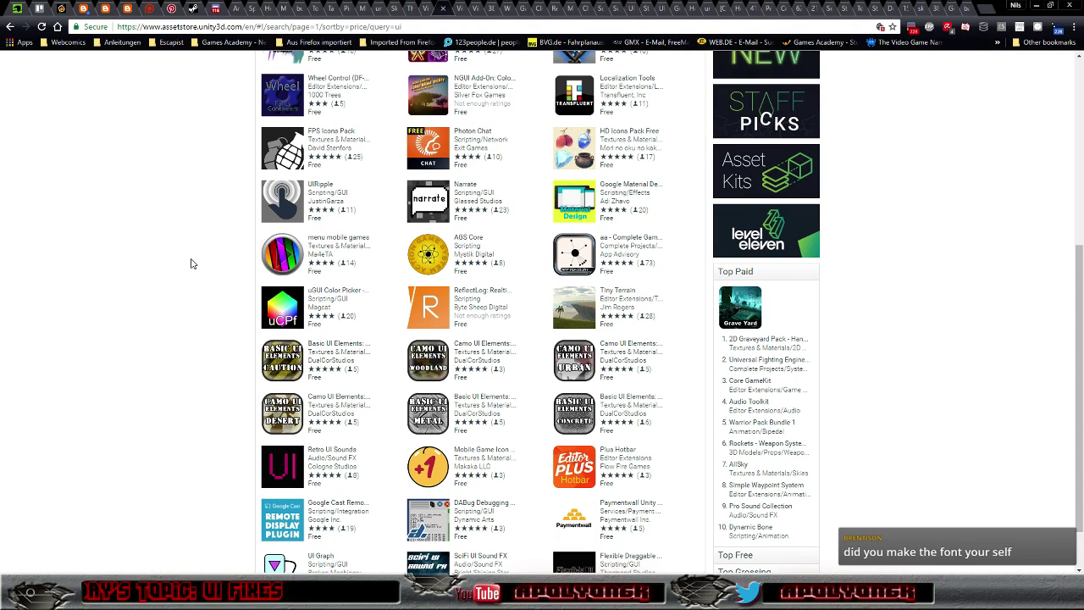
{"action": "scroll", "coordinate": [172, 268], "scroll_direction": "down", "scroll_amount": 1}
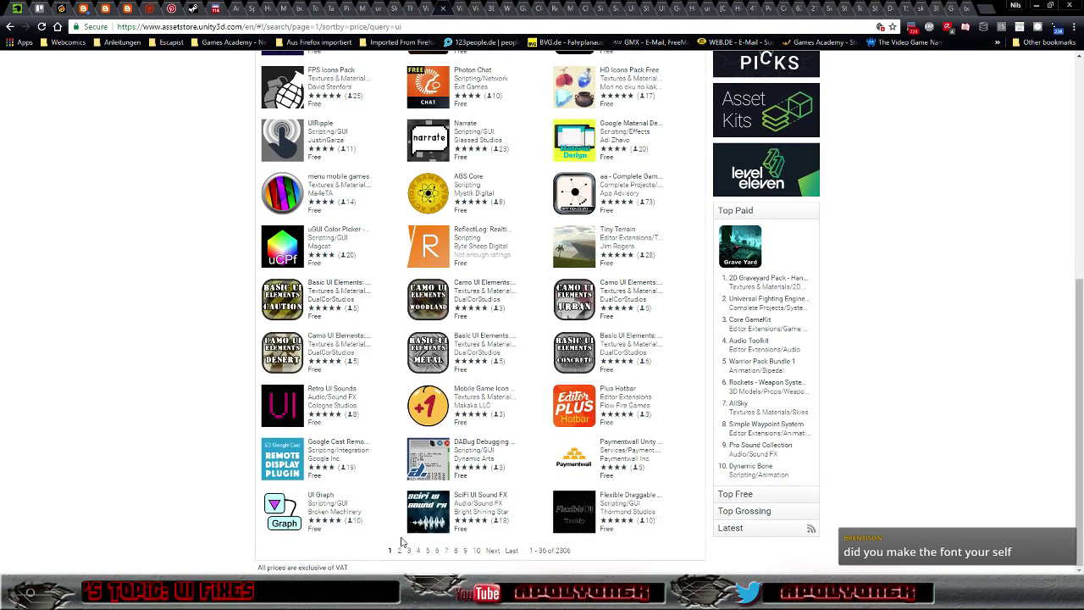
{"action": "left_click", "coordinate": [399, 551]}
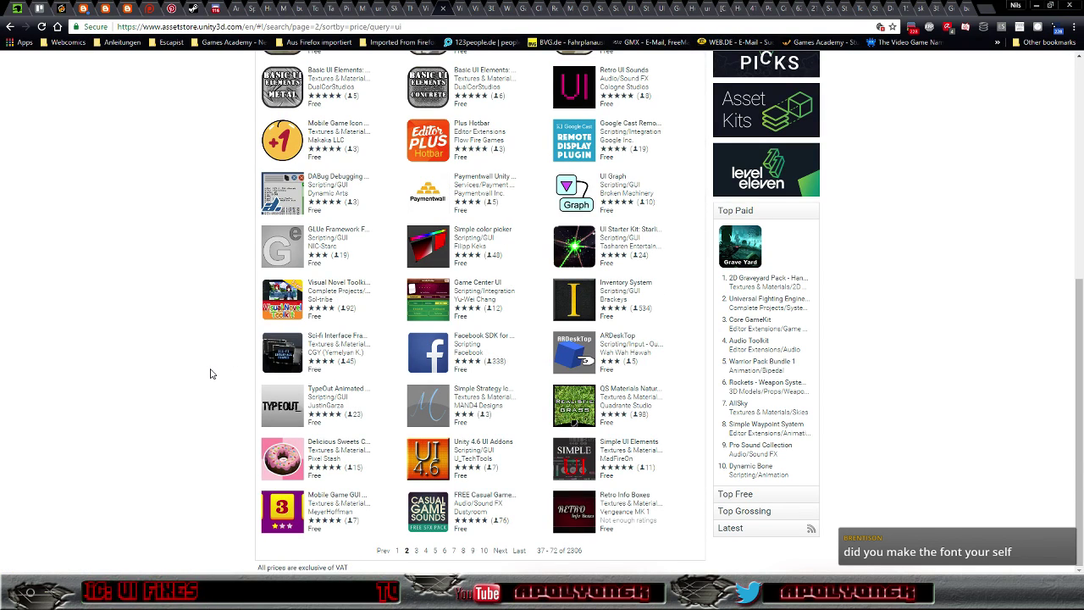
{"action": "scroll", "coordinate": [212, 373], "scroll_direction": "up", "scroll_amount": 2}
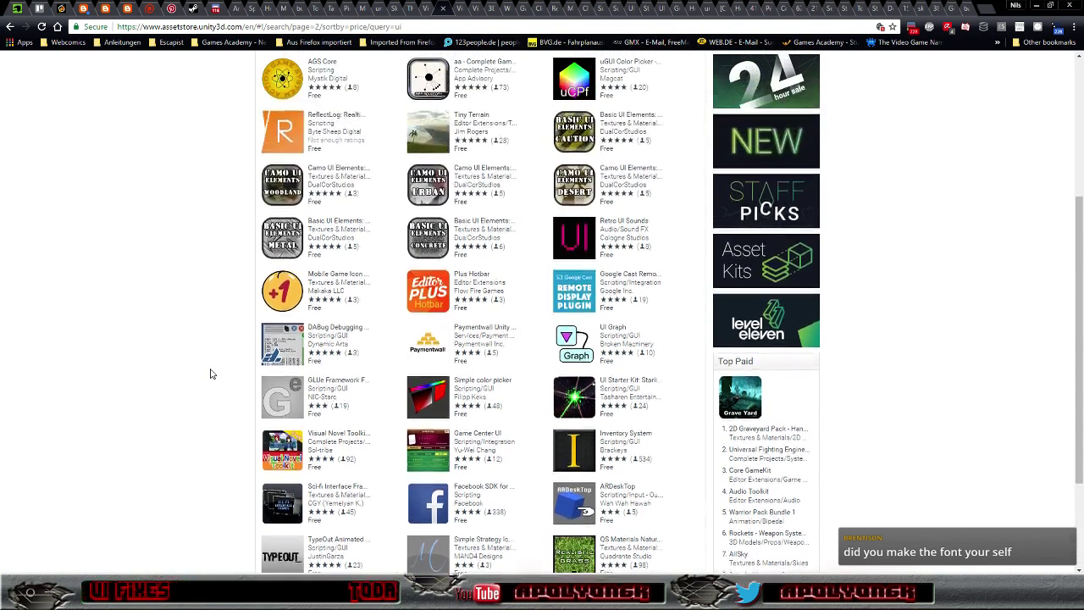
{"action": "scroll", "coordinate": [212, 373], "scroll_direction": "up", "scroll_amount": 2}
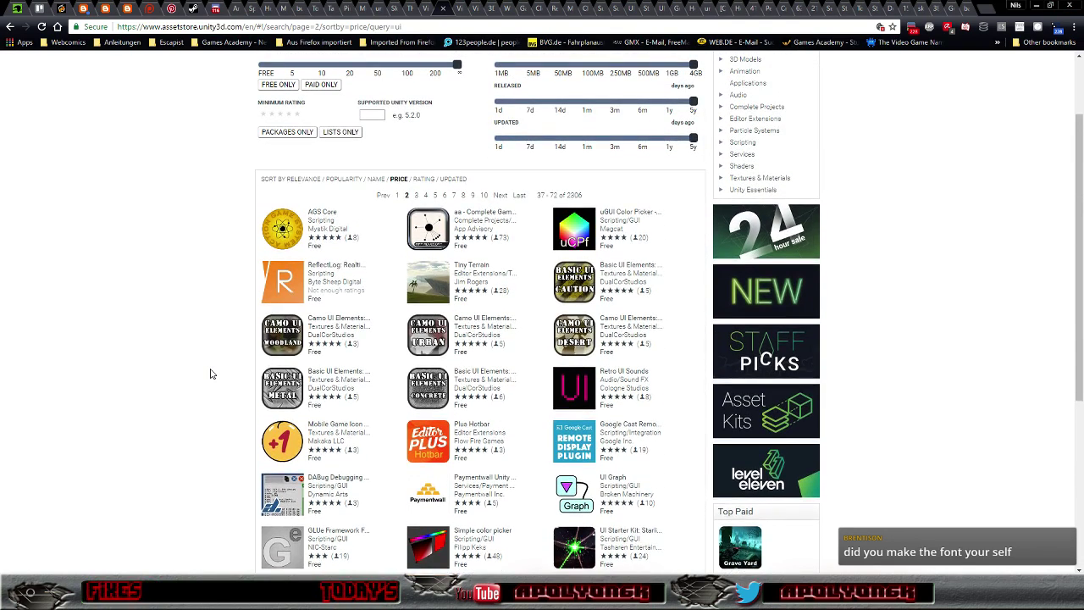
{"action": "scroll", "coordinate": [212, 374], "scroll_direction": "up", "scroll_amount": 1}
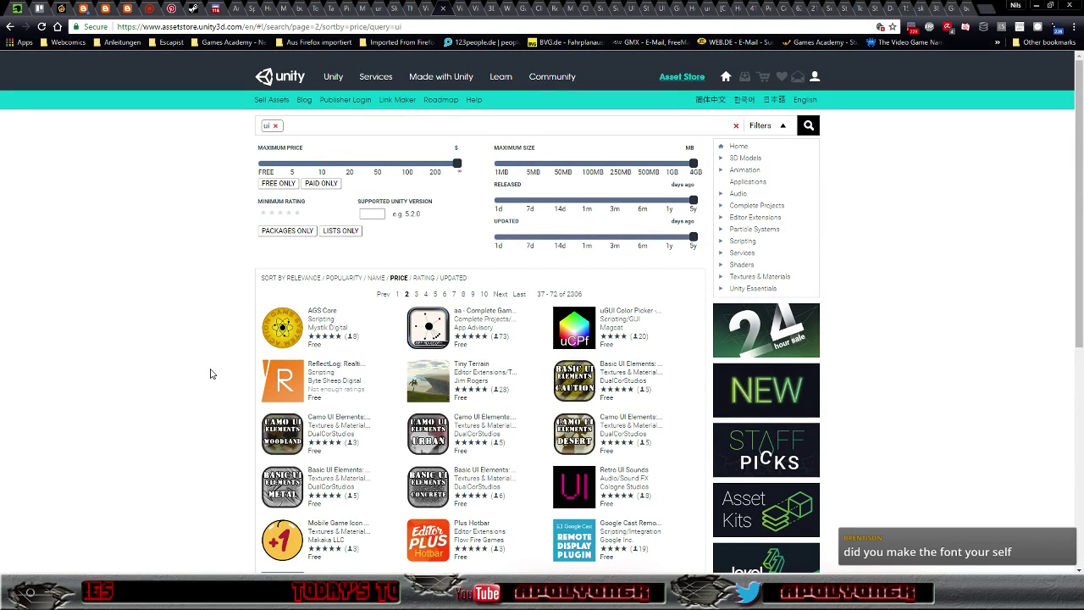
{"action": "scroll", "coordinate": [211, 374], "scroll_direction": "down", "scroll_amount": 2}
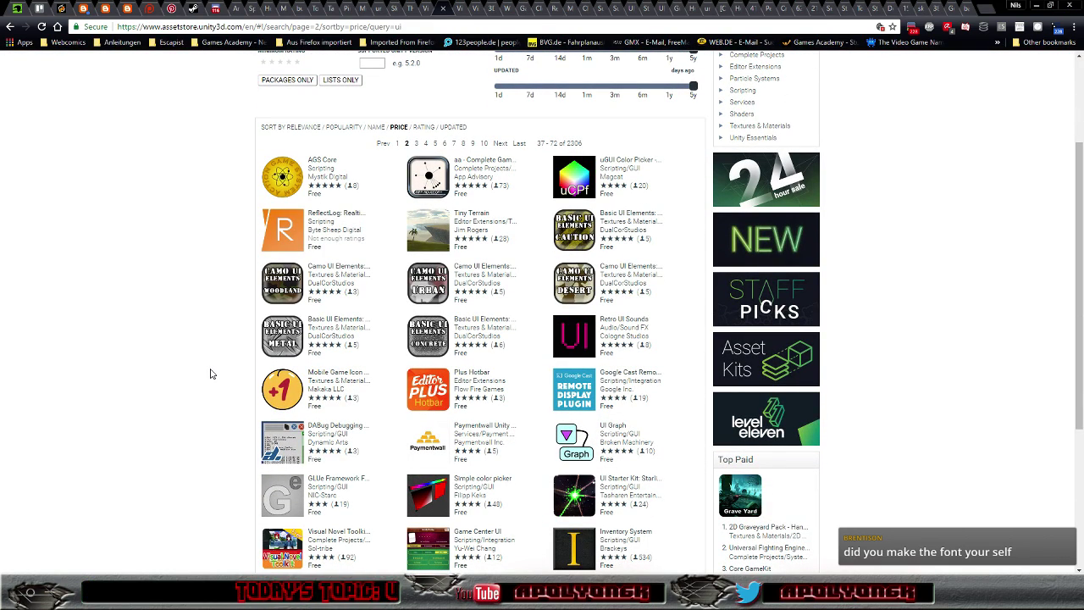
{"action": "left_click", "coordinate": [721, 128]}
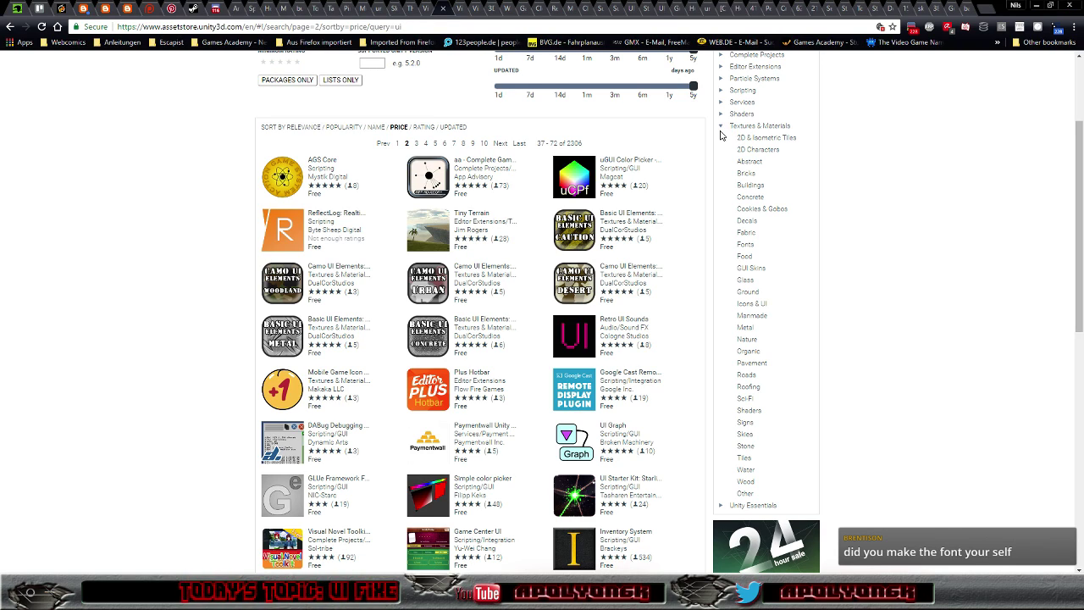
{"action": "left_click", "coordinate": [721, 129]}
{"action": "scroll", "coordinate": [830, 146], "scroll_direction": "up", "scroll_amount": 1}
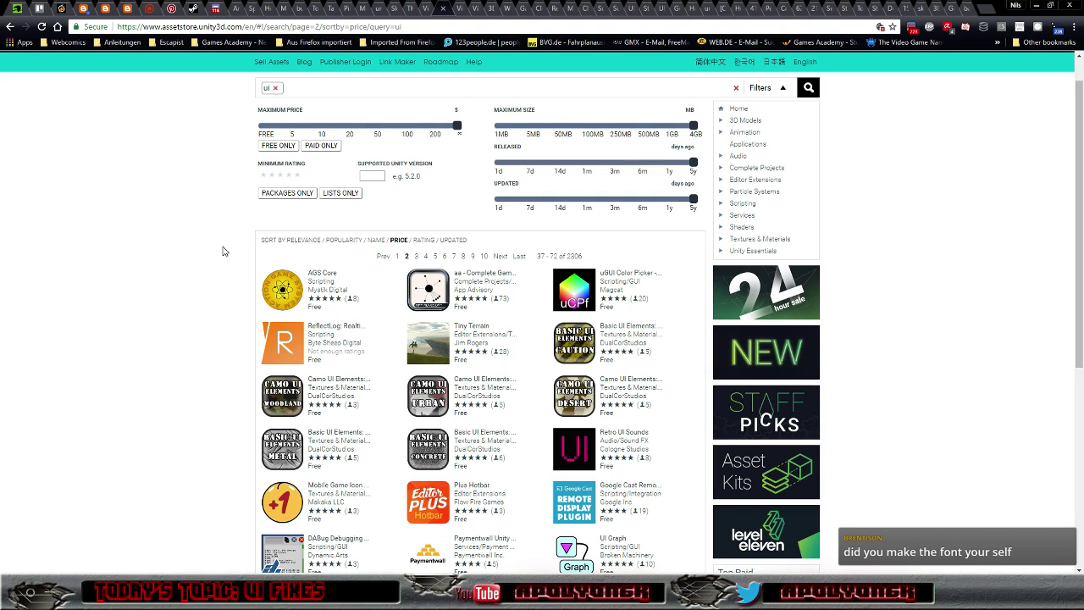
{"action": "scroll", "coordinate": [223, 250], "scroll_direction": "down", "scroll_amount": 2}
{"action": "scroll", "coordinate": [224, 250], "scroll_direction": "down", "scroll_amount": 2}
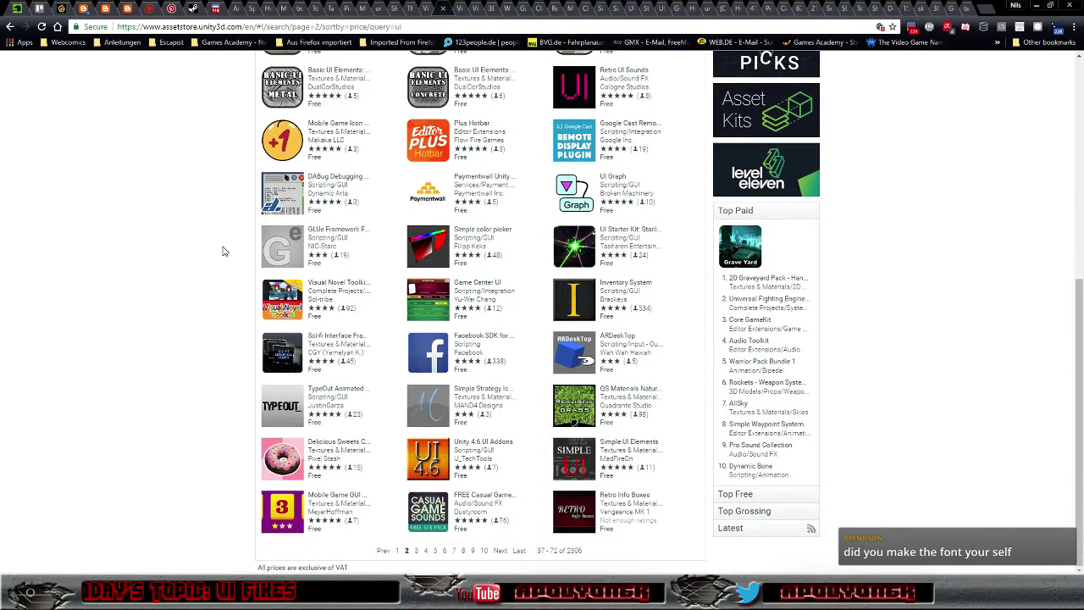
- Page through price-sorted results pages 3, 4 and 5 (items 145–180 of 2306)
{"action": "left_click", "coordinate": [416, 551]}
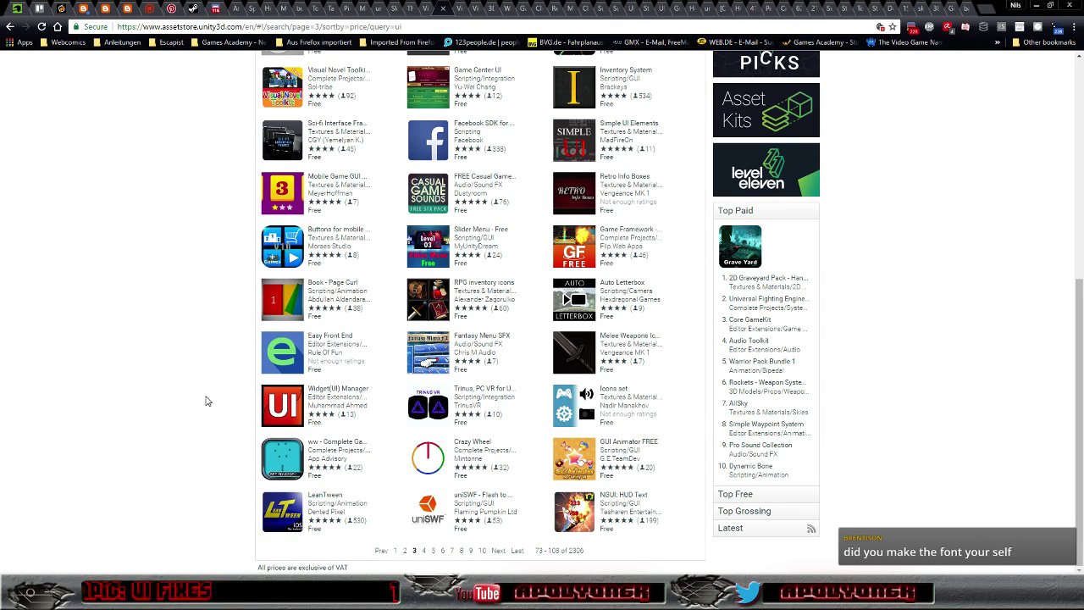
{"action": "scroll", "coordinate": [206, 401], "scroll_direction": "up", "scroll_amount": 2}
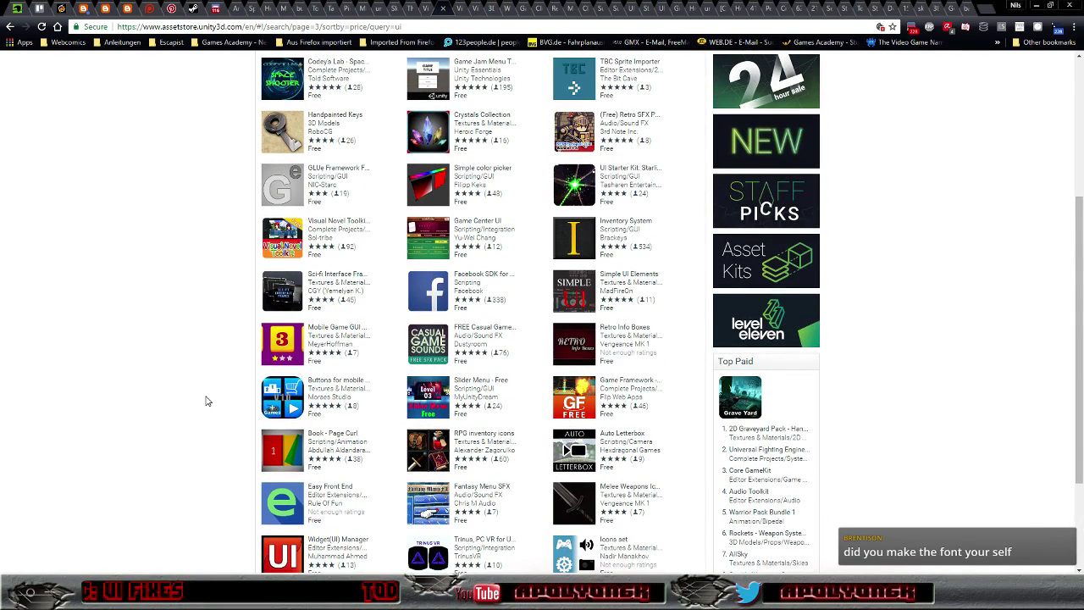
{"action": "scroll", "coordinate": [206, 400], "scroll_direction": "up", "scroll_amount": 1}
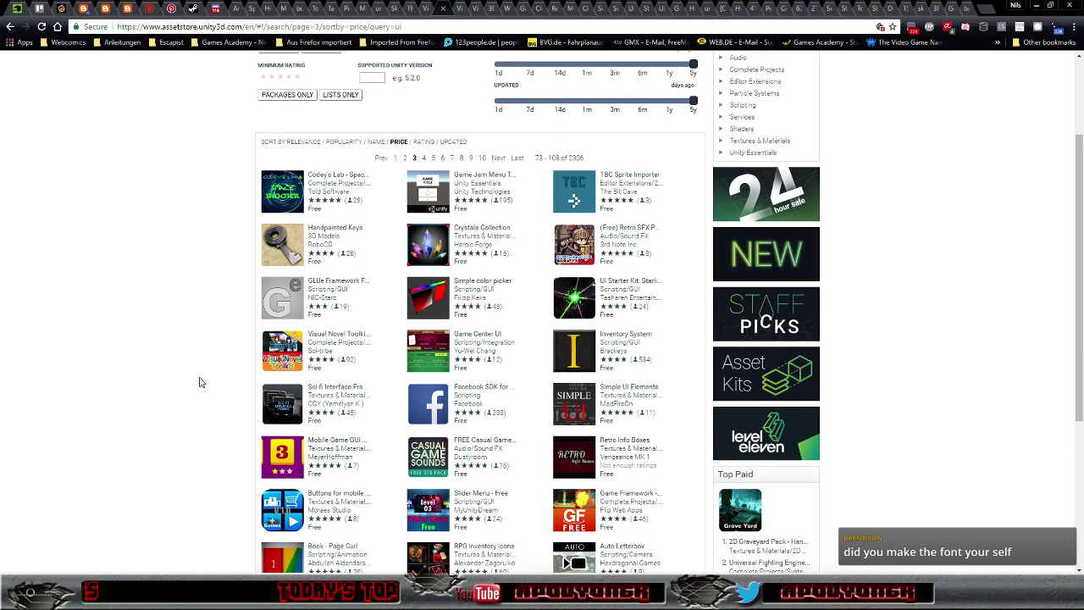
{"action": "scroll", "coordinate": [200, 382], "scroll_direction": "down", "scroll_amount": 1}
{"action": "scroll", "coordinate": [200, 382], "scroll_direction": "down", "scroll_amount": 1}
{"action": "scroll", "coordinate": [200, 382], "scroll_direction": "down", "scroll_amount": 1}
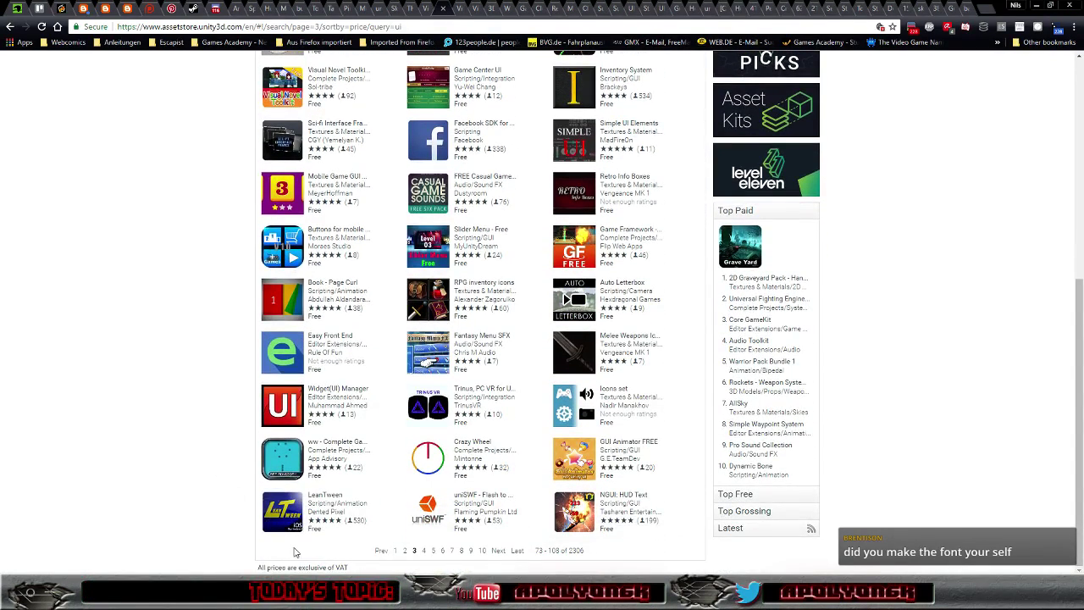
{"action": "left_click", "coordinate": [423, 552]}
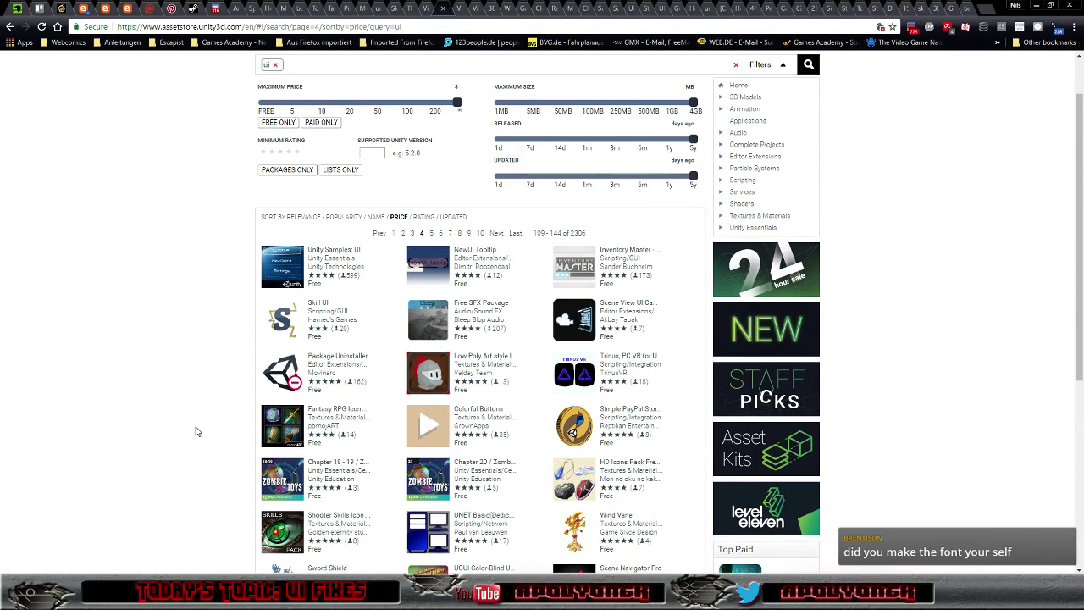
{"action": "scroll", "coordinate": [196, 432], "scroll_direction": "down", "scroll_amount": 4}
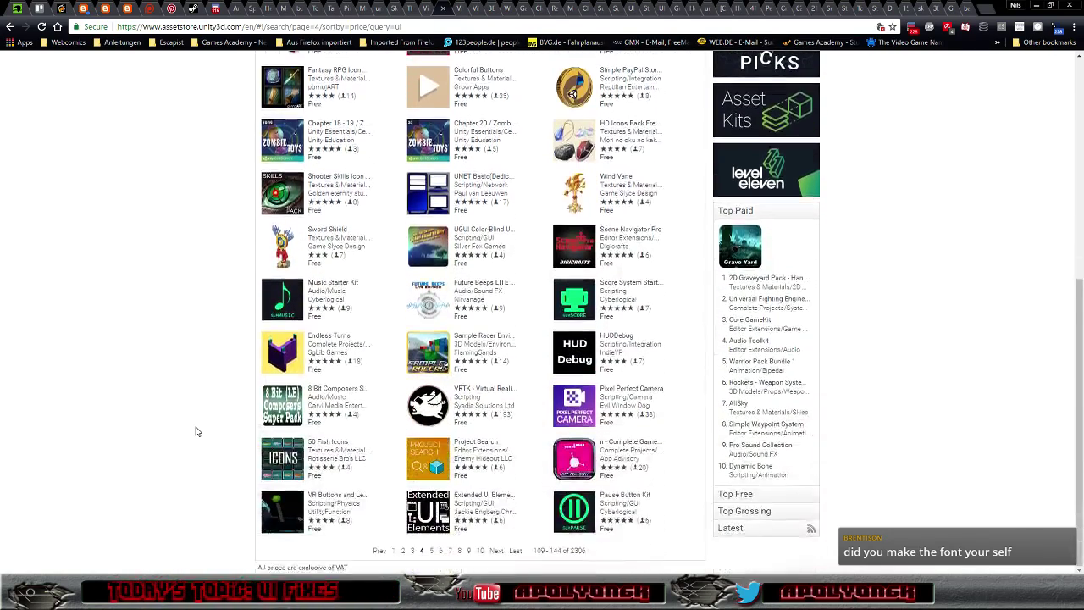
{"action": "left_click", "coordinate": [431, 551]}
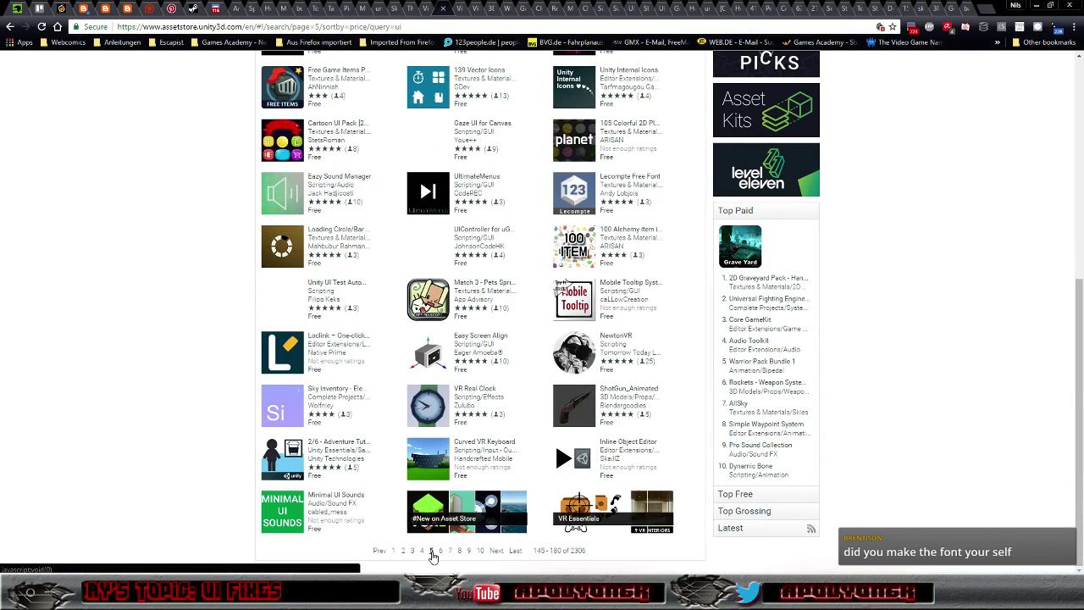
{"action": "scroll", "coordinate": [177, 413], "scroll_direction": "up", "scroll_amount": 3}
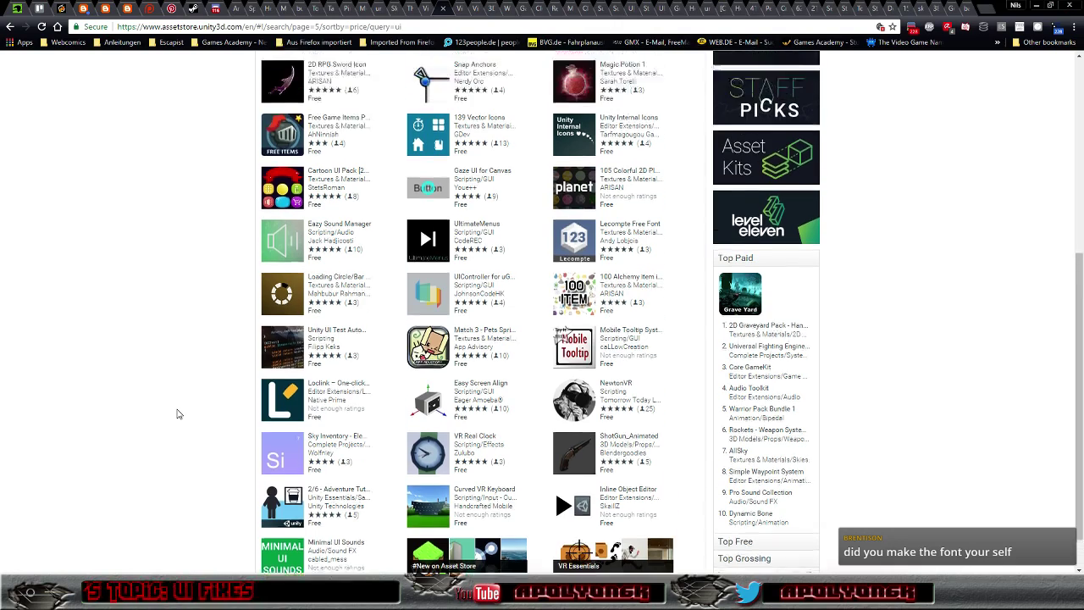
{"action": "scroll", "coordinate": [177, 413], "scroll_direction": "up", "scroll_amount": 3}
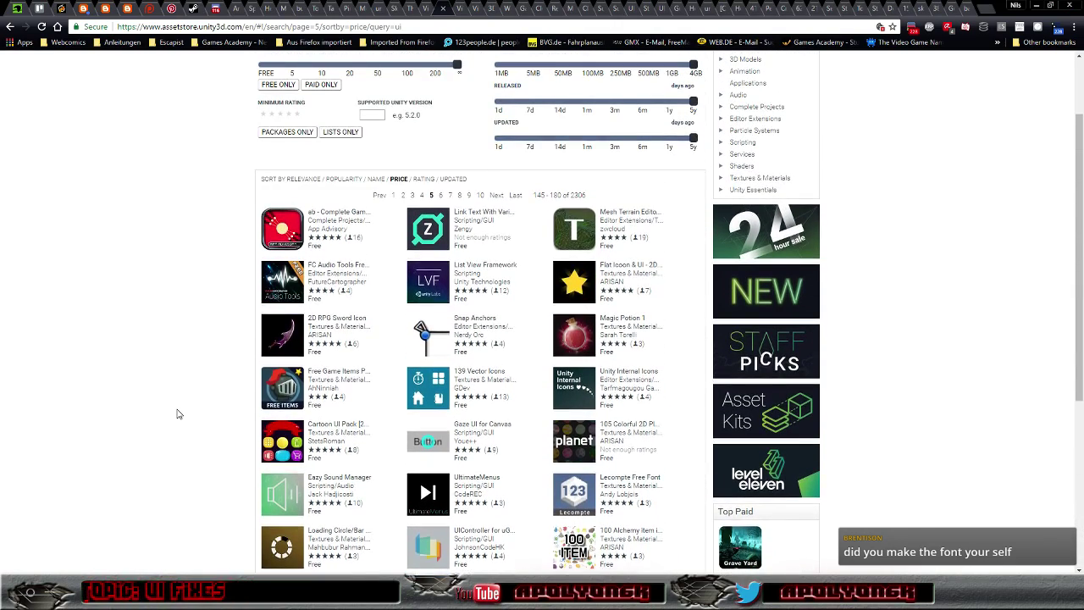
{"action": "scroll", "coordinate": [177, 413], "scroll_direction": "up", "scroll_amount": 3}
{"action": "type", "text": "necro"}
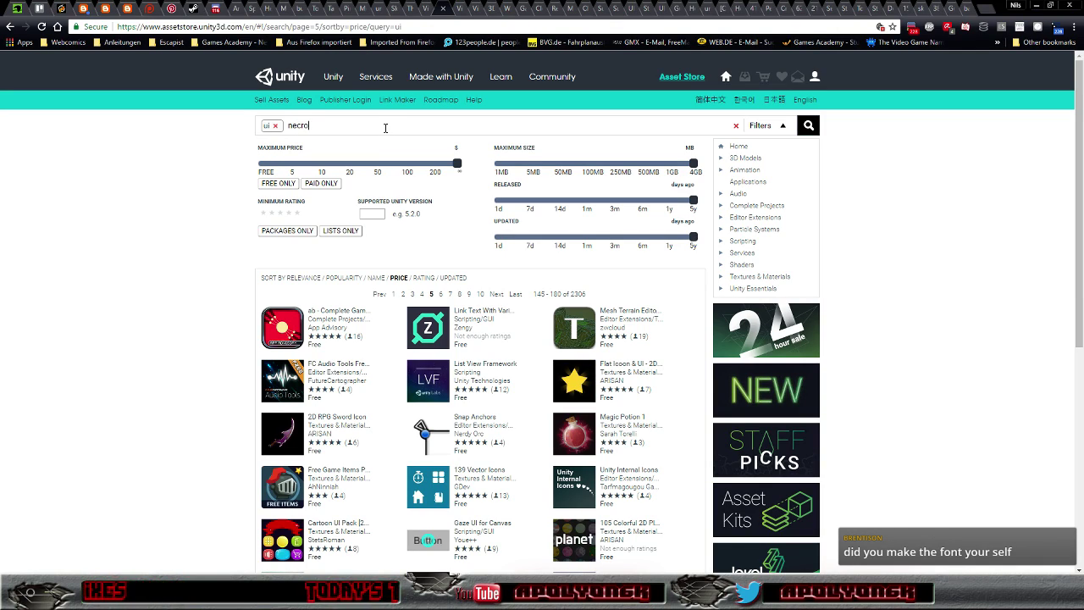
- Search 'ui necro', open the Bladestorm result, then open the free Necromancer GUI asset page
{"action": "key", "text": "Return"}
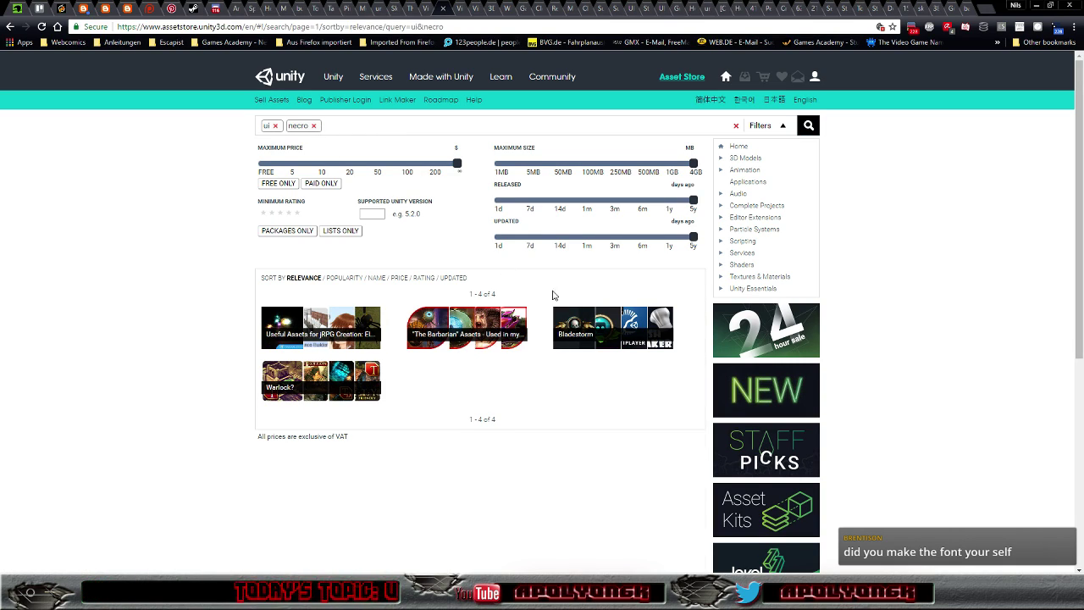
{"action": "left_click", "coordinate": [575, 332]}
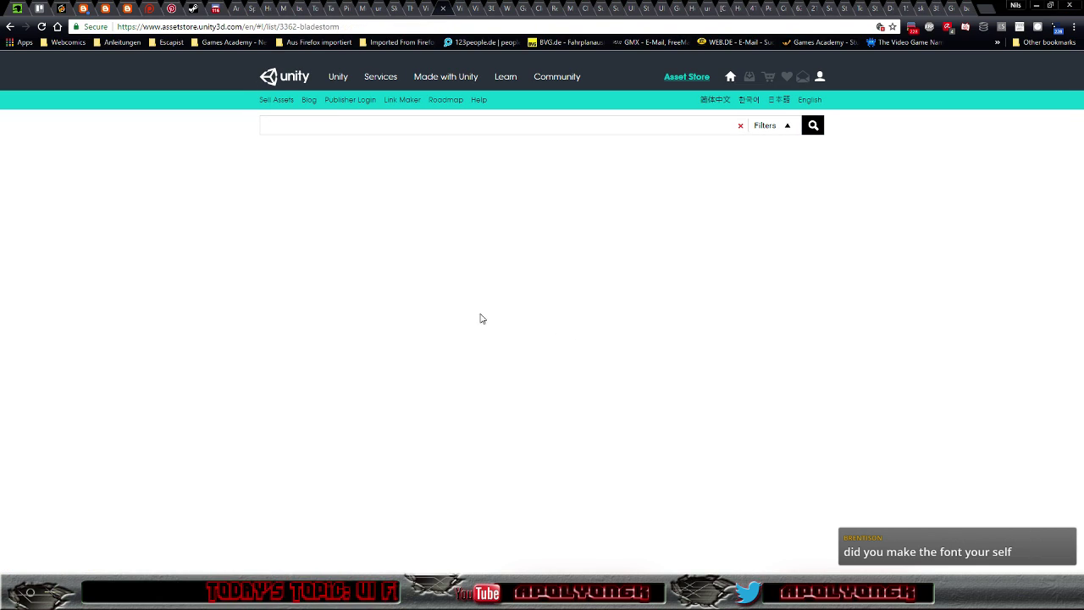
{"action": "left_click", "coordinate": [330, 208]}
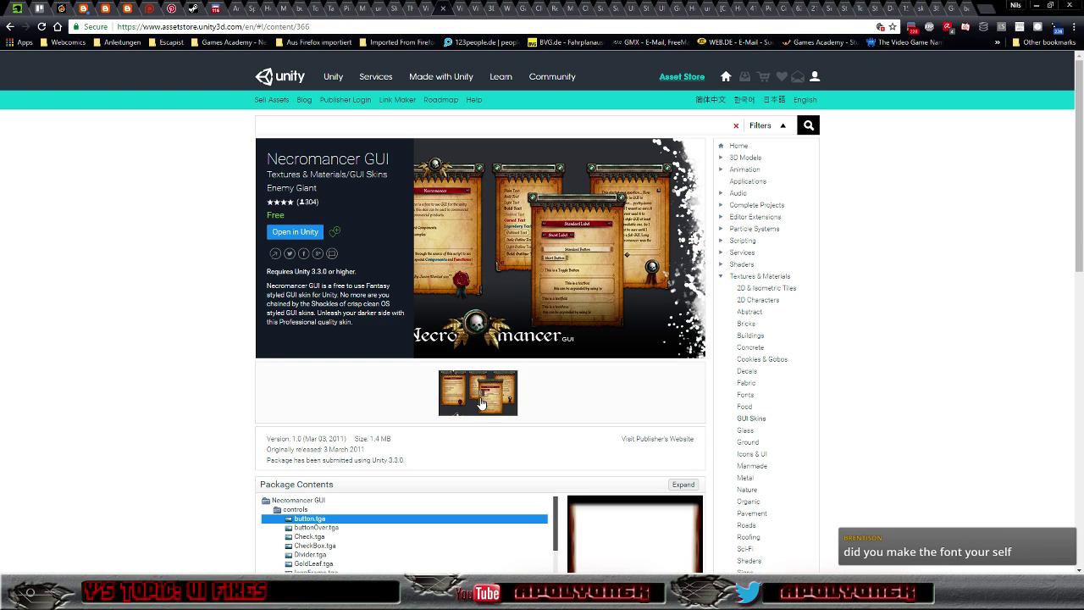
- Enlarge the Necromancer GUI preview screenshot and look it over
{"action": "left_click", "coordinate": [480, 403]}
{"action": "scroll", "coordinate": [259, 371], "scroll_direction": "down", "scroll_amount": 2}
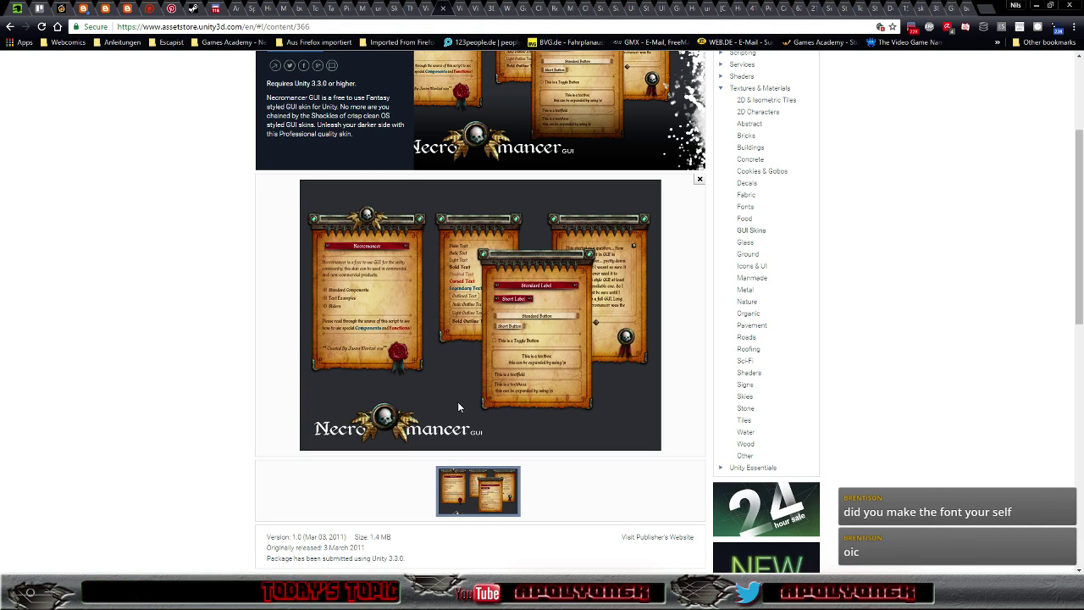
{"action": "scroll", "coordinate": [457, 402], "scroll_direction": "up", "scroll_amount": 3}
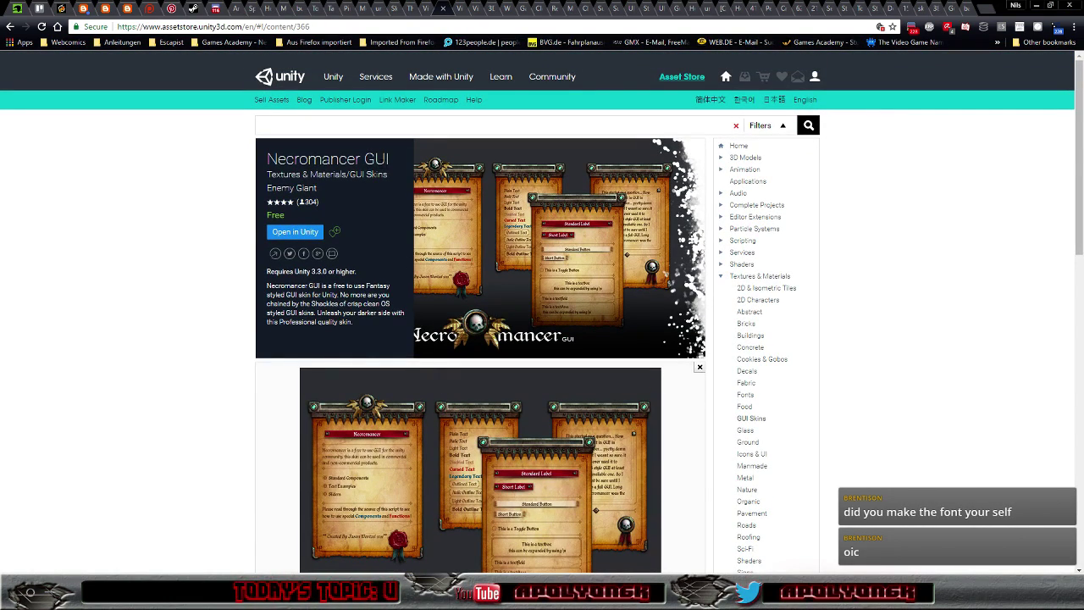
- Copy the Necromancer GUI page address into the stream chat and return to the store page
{"action": "left_click", "coordinate": [350, 25]}
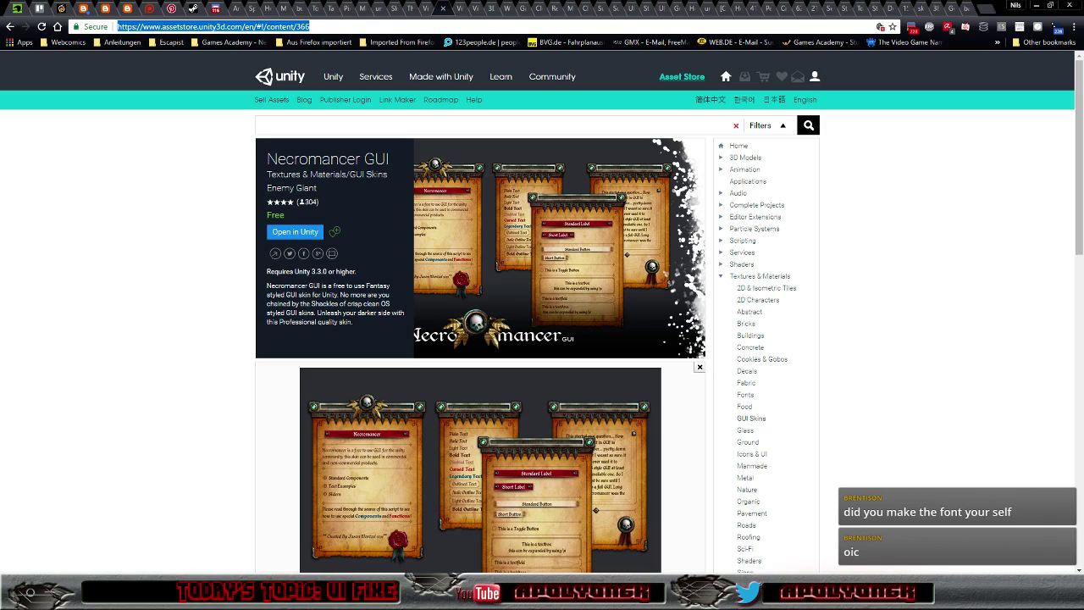
{"action": "key", "text": "alt+Tab"}
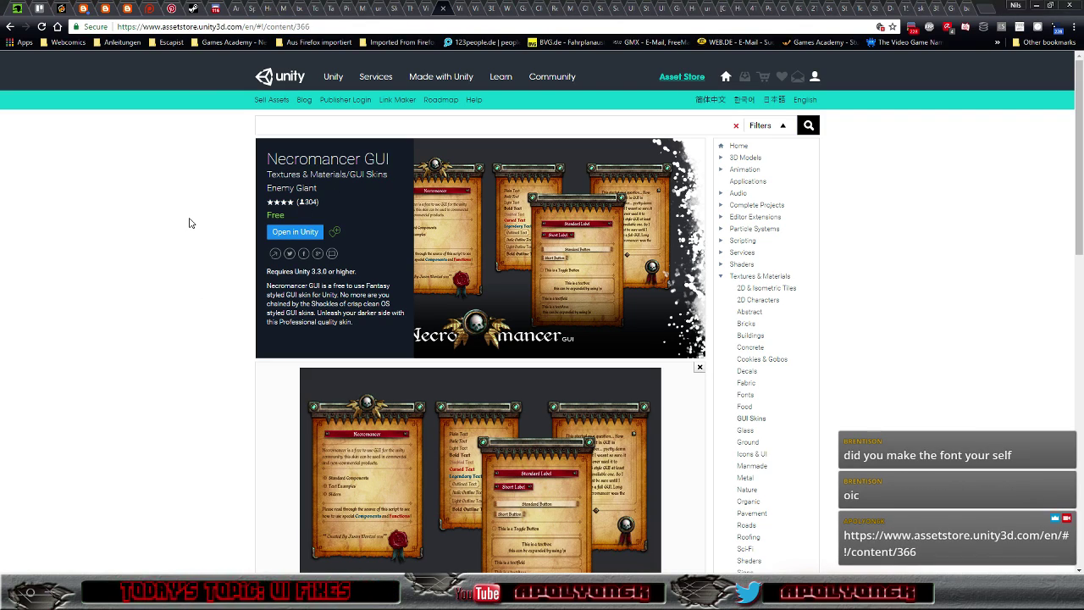
{"action": "left_click", "coordinate": [156, 227]}
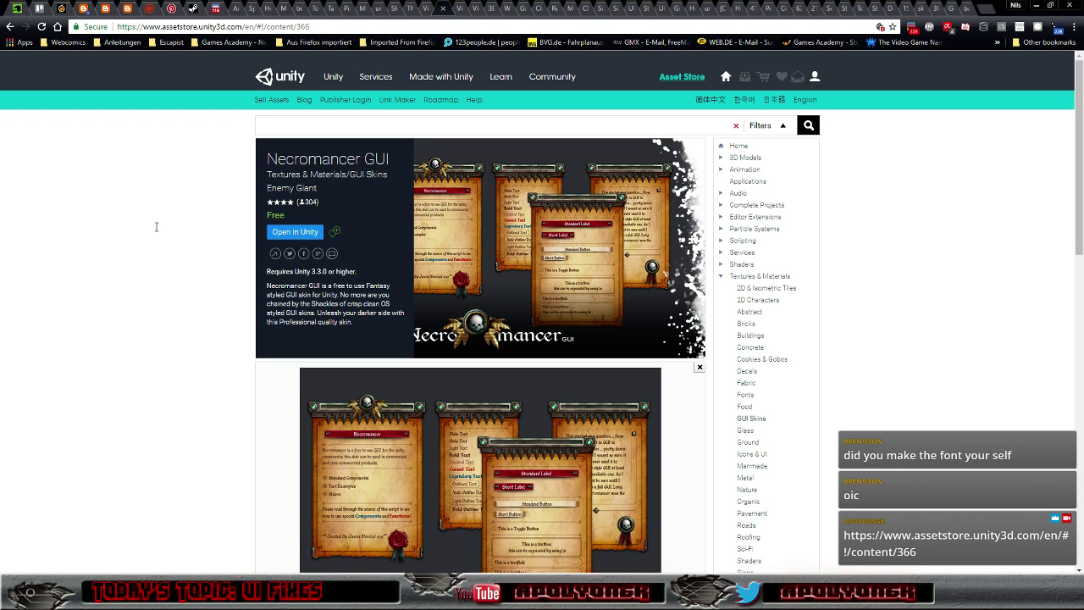
{"action": "scroll", "coordinate": [156, 231], "scroll_direction": "down", "scroll_amount": 2}
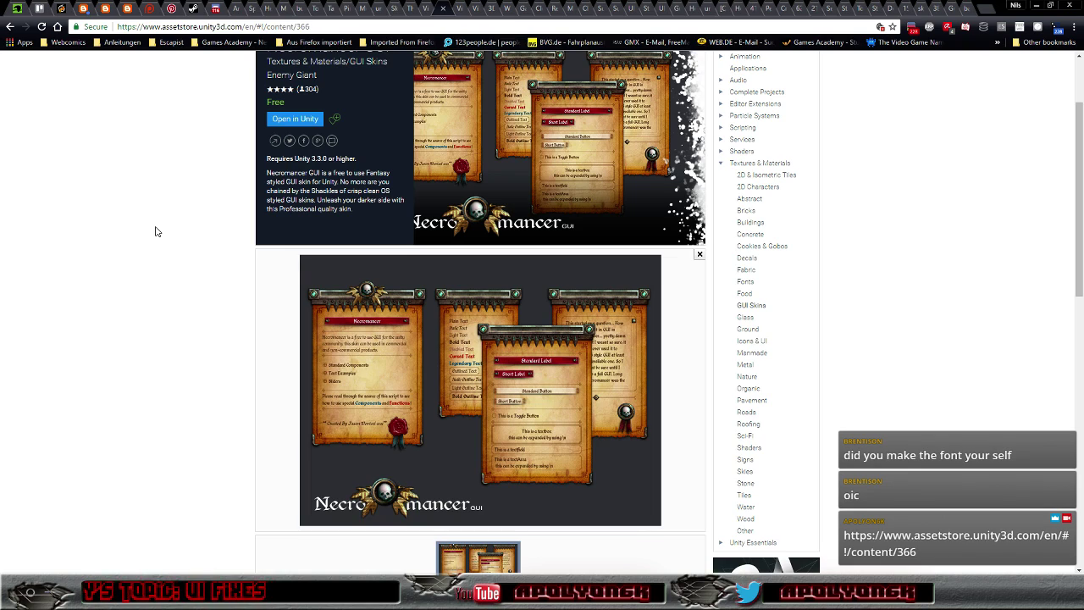
- Browse the Asset Store's Icons & UI category results
{"action": "left_click", "coordinate": [751, 342]}
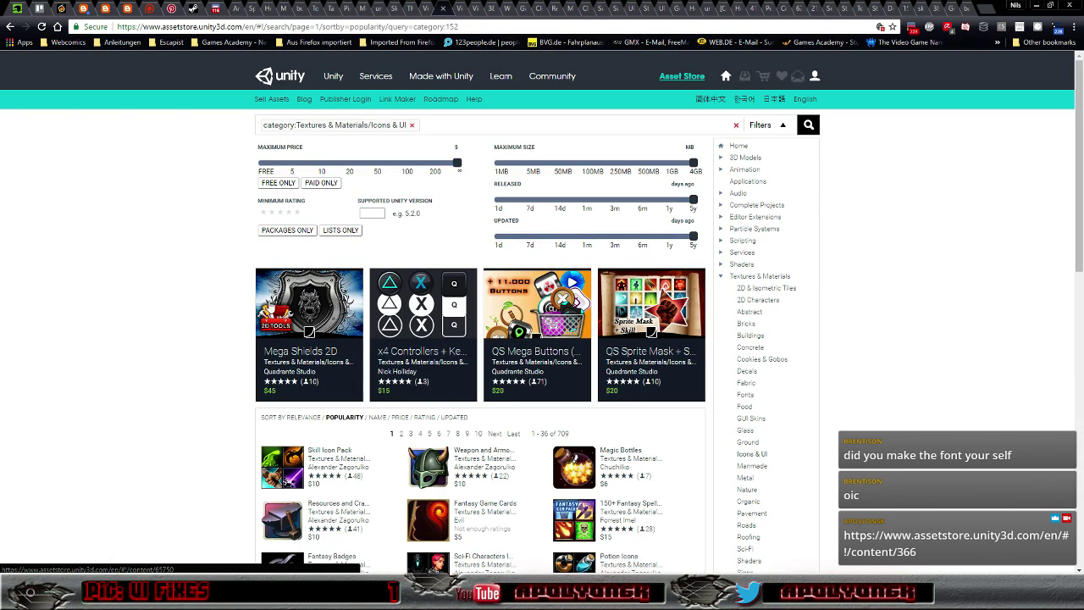
{"action": "scroll", "coordinate": [175, 238], "scroll_direction": "down", "scroll_amount": 3}
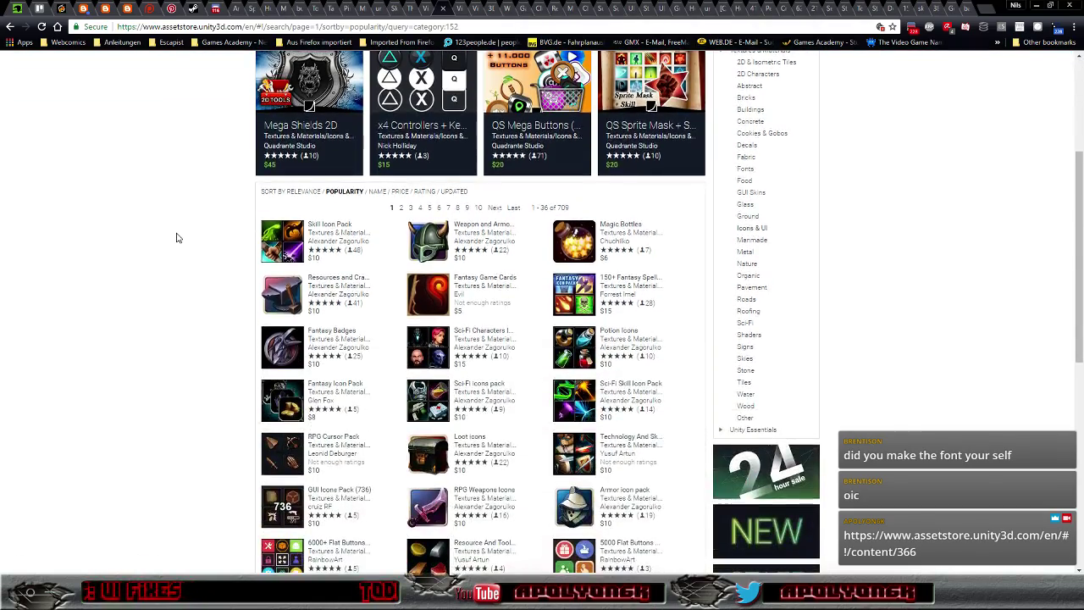
{"action": "scroll", "coordinate": [177, 238], "scroll_direction": "down", "scroll_amount": 3}
{"action": "scroll", "coordinate": [176, 238], "scroll_direction": "down", "scroll_amount": 3}
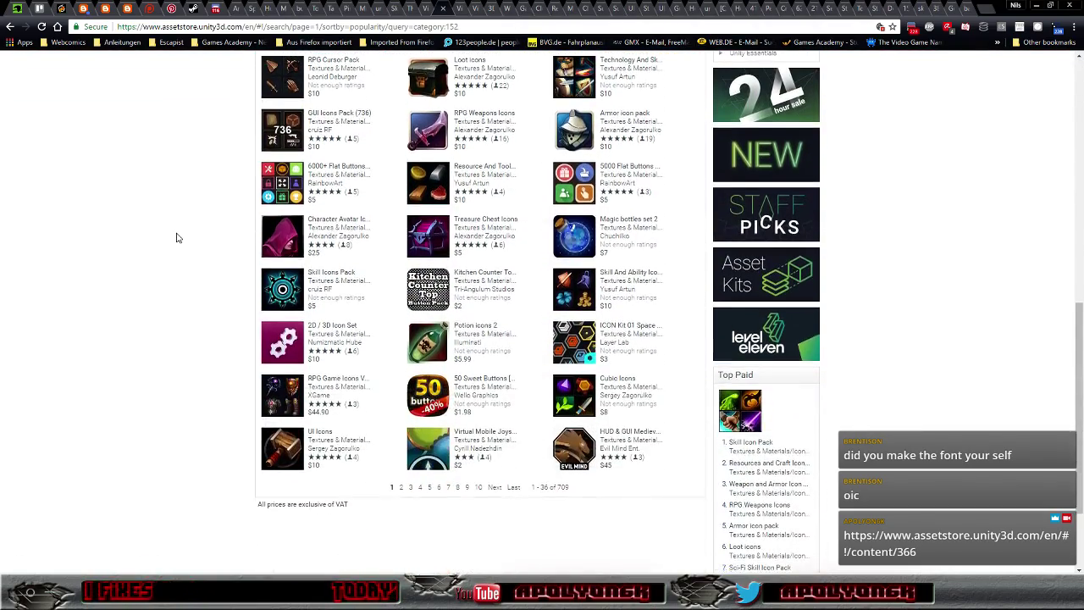
{"action": "scroll", "coordinate": [175, 236], "scroll_direction": "up", "scroll_amount": 3}
{"action": "scroll", "coordinate": [175, 237], "scroll_direction": "up", "scroll_amount": 3}
{"action": "scroll", "coordinate": [175, 236], "scroll_direction": "up", "scroll_amount": 4}
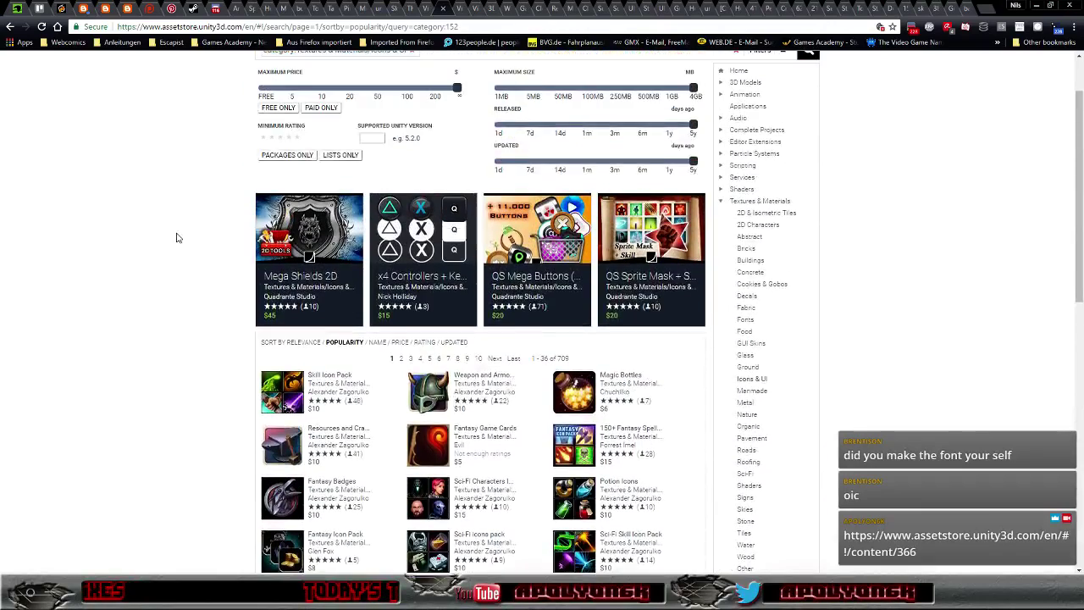
{"action": "scroll", "coordinate": [175, 236], "scroll_direction": "up", "scroll_amount": 3}
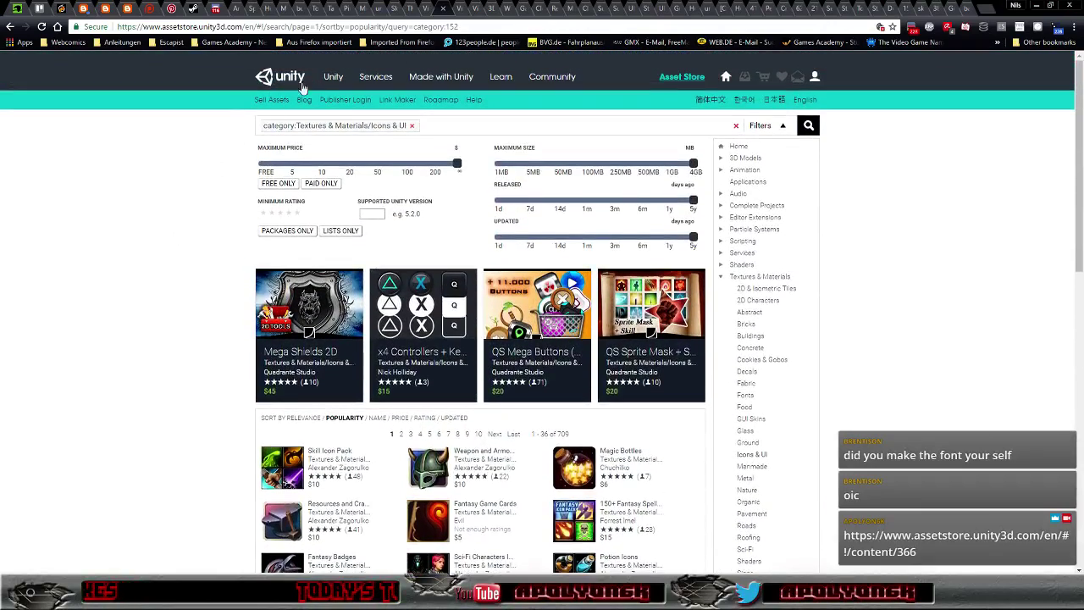
- Close the Icons & UI tab, minimize Chrome, and bring up the Epic Games Launcher
{"action": "left_click", "coordinate": [443, 9]}
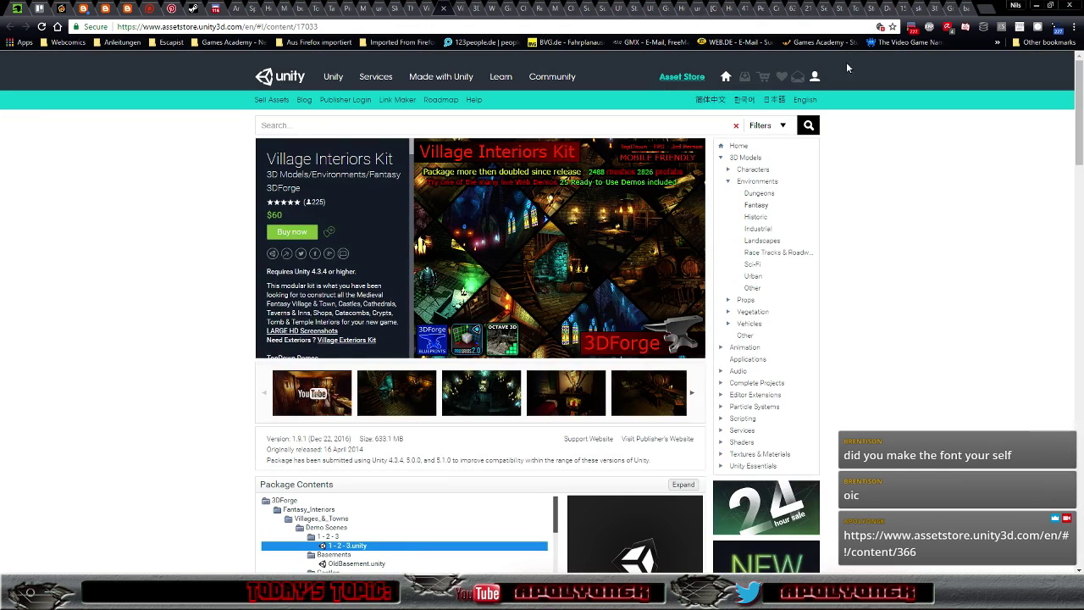
{"action": "left_click", "coordinate": [1037, 7]}
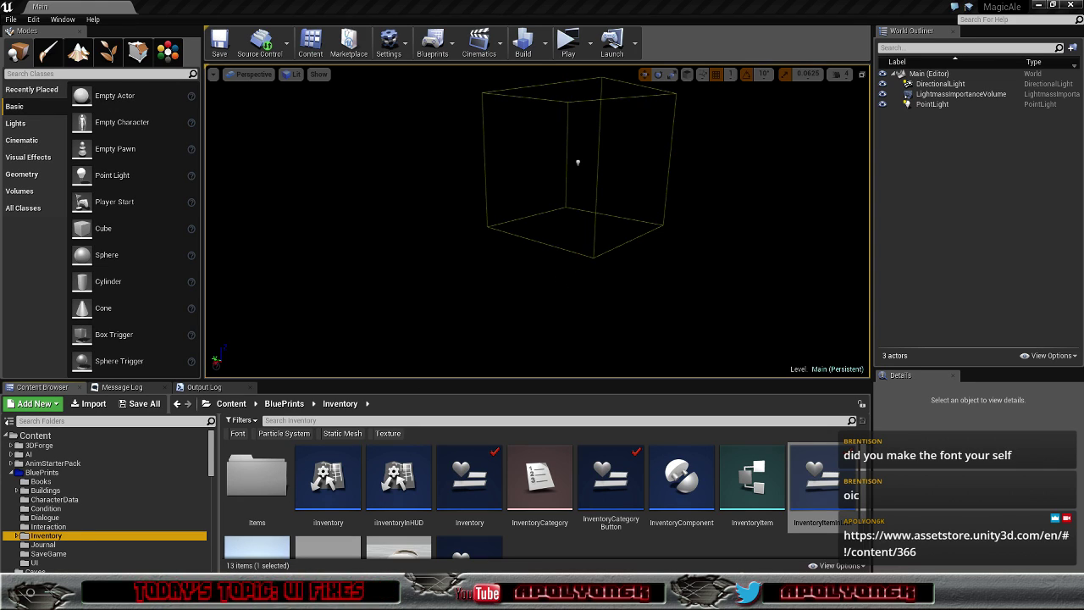
{"action": "mouse_move", "coordinate": [175, 598]}
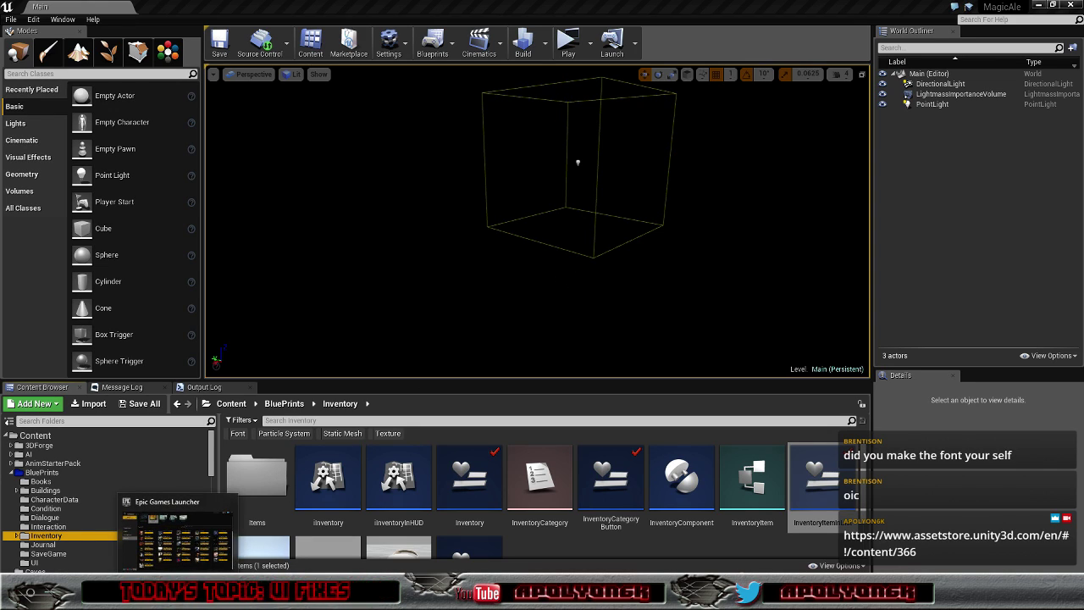
{"action": "left_click", "coordinate": [140, 555]}
- Open the launcher's Marketplace and browse its Textures category
{"action": "left_click", "coordinate": [97, 242]}
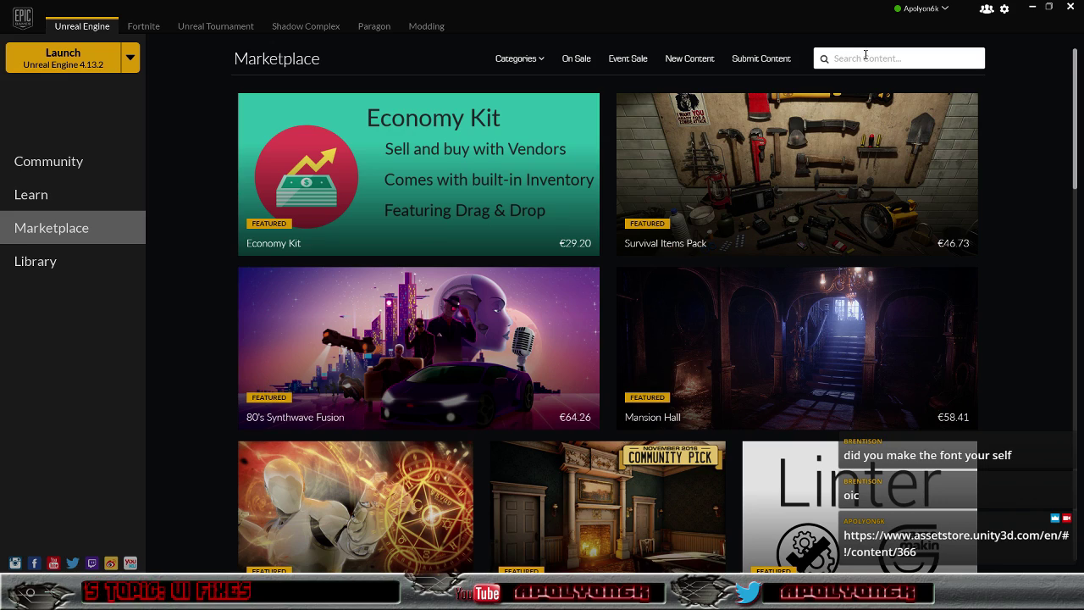
{"action": "left_click", "coordinate": [533, 64]}
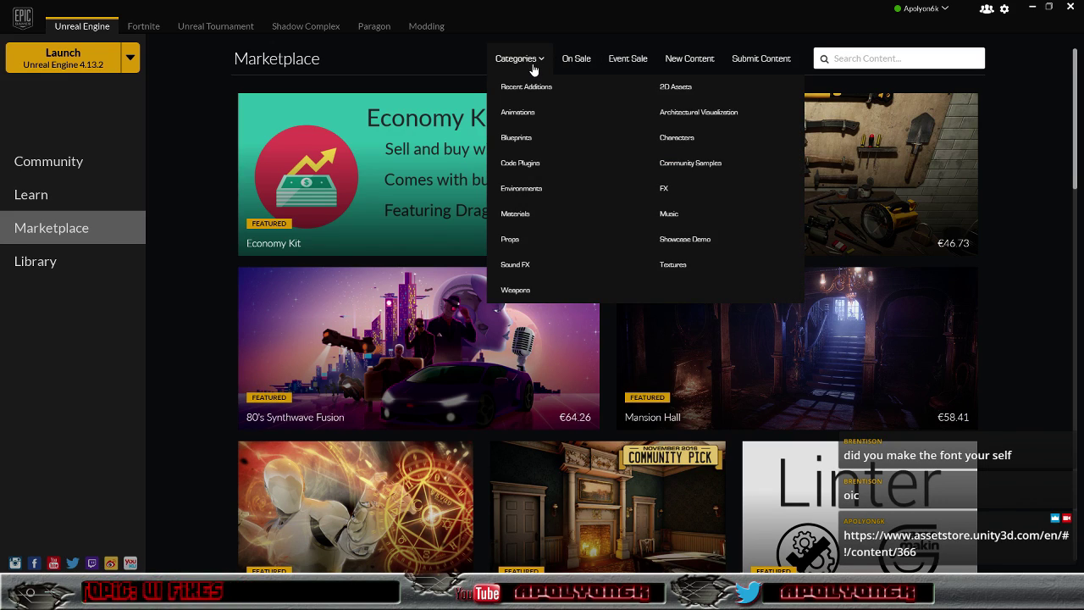
{"action": "left_click", "coordinate": [666, 269]}
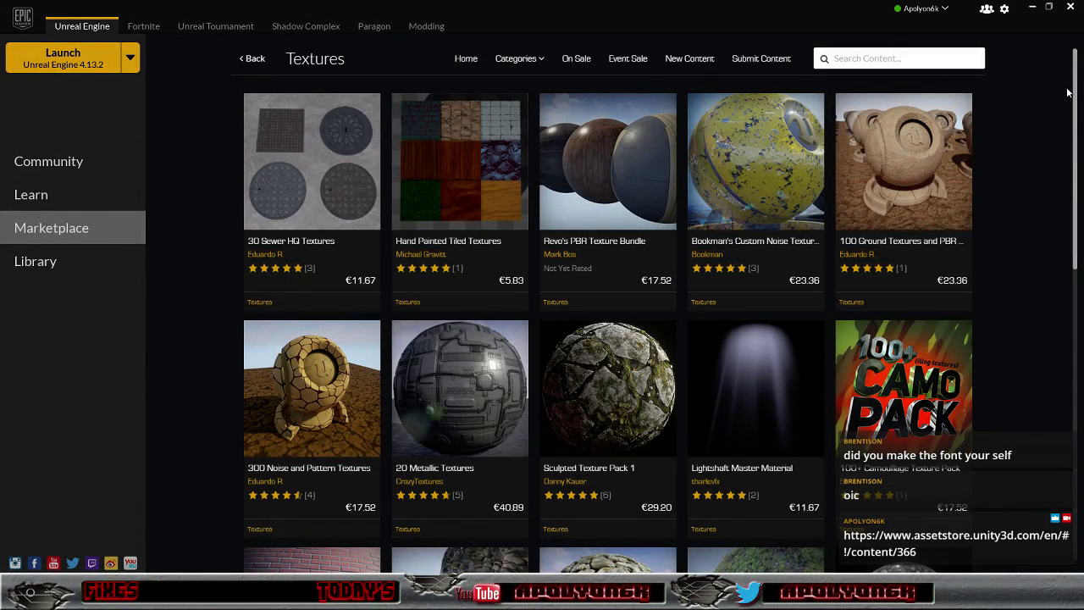
- Scroll through the Textures listing and reopen the Categories dropdown
{"action": "left_click_drag", "start_coordinate": [1075, 87], "coordinate": [1062, 432]}
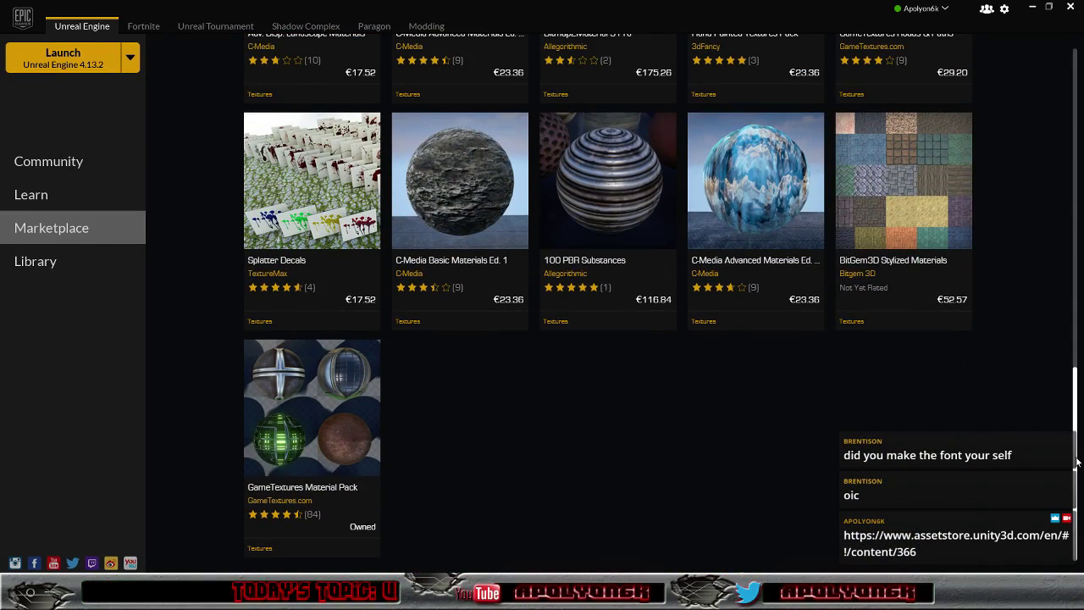
{"action": "left_click_drag", "start_coordinate": [1077, 486], "coordinate": [1076, 169]}
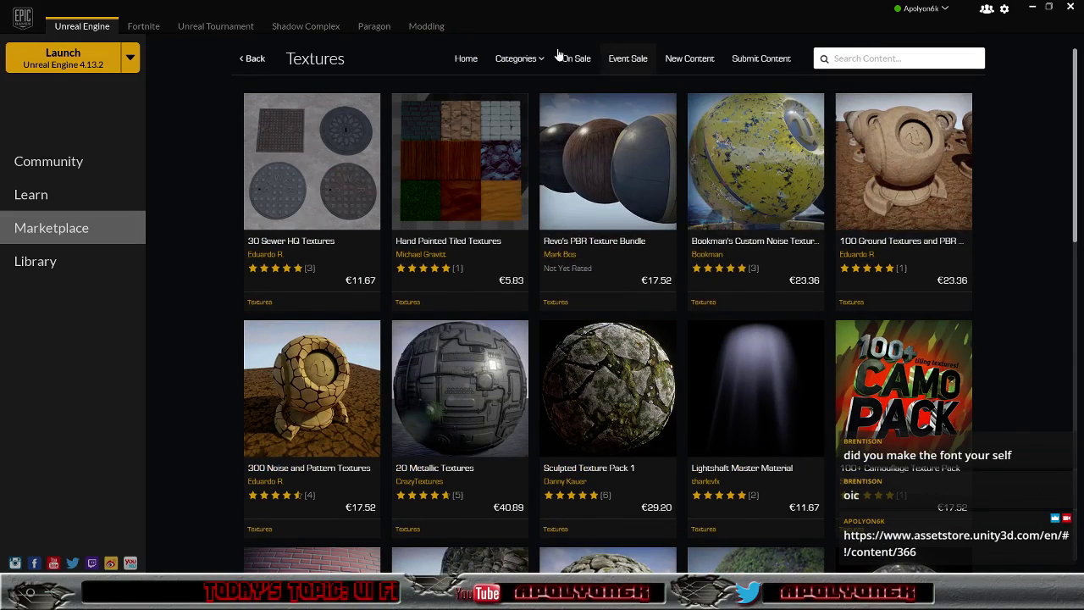
{"action": "left_click", "coordinate": [507, 64]}
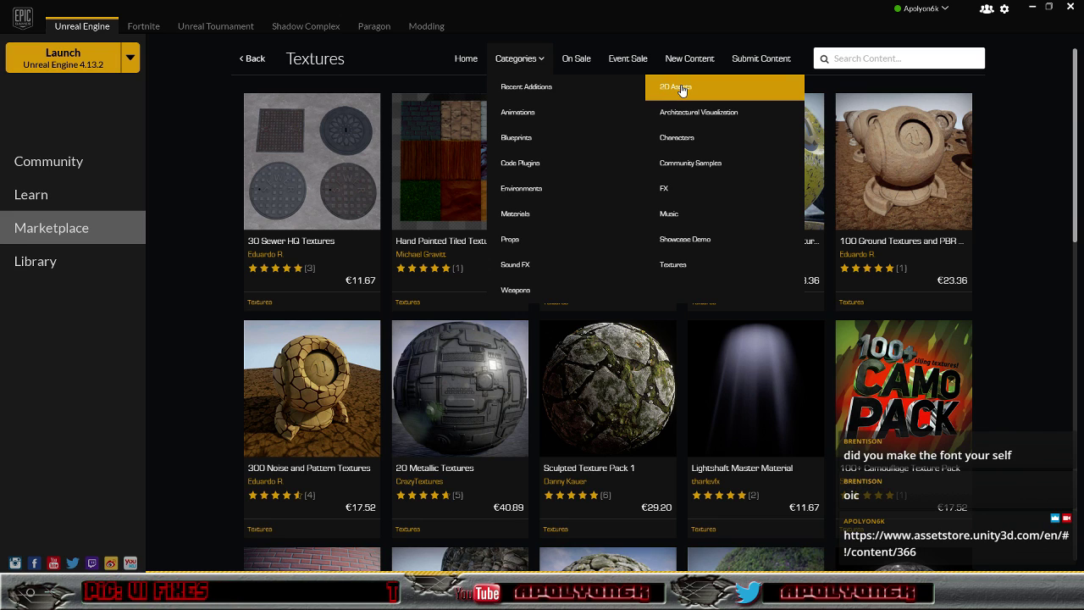
- Switch the Marketplace to 2D Assets and scroll through packs like Icon Pack and User Interface Kit
{"action": "left_click", "coordinate": [682, 88]}
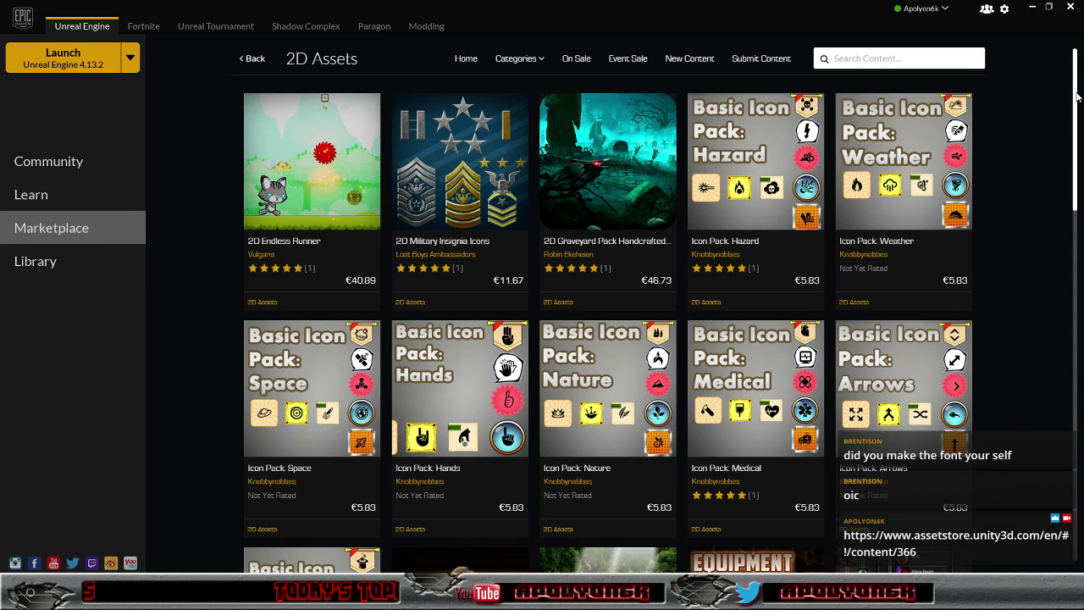
{"action": "scroll", "coordinate": [1073, 88], "scroll_direction": "down", "scroll_amount": 3}
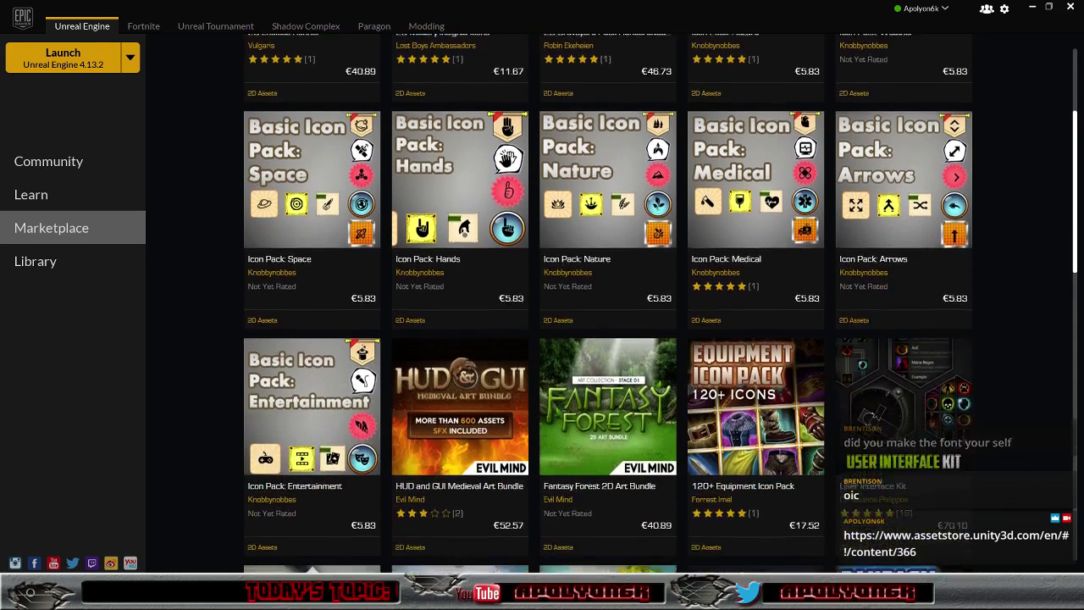
{"action": "scroll", "coordinate": [1074, 89], "scroll_direction": "down", "scroll_amount": 1}
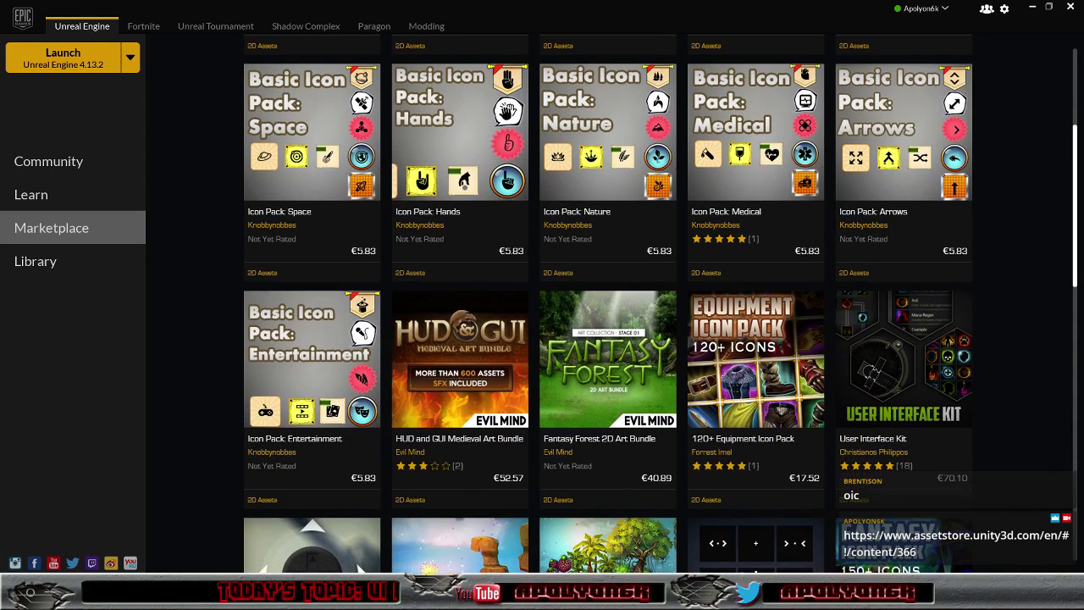
{"action": "scroll", "coordinate": [660, 305], "scroll_direction": "down", "scroll_amount": 1}
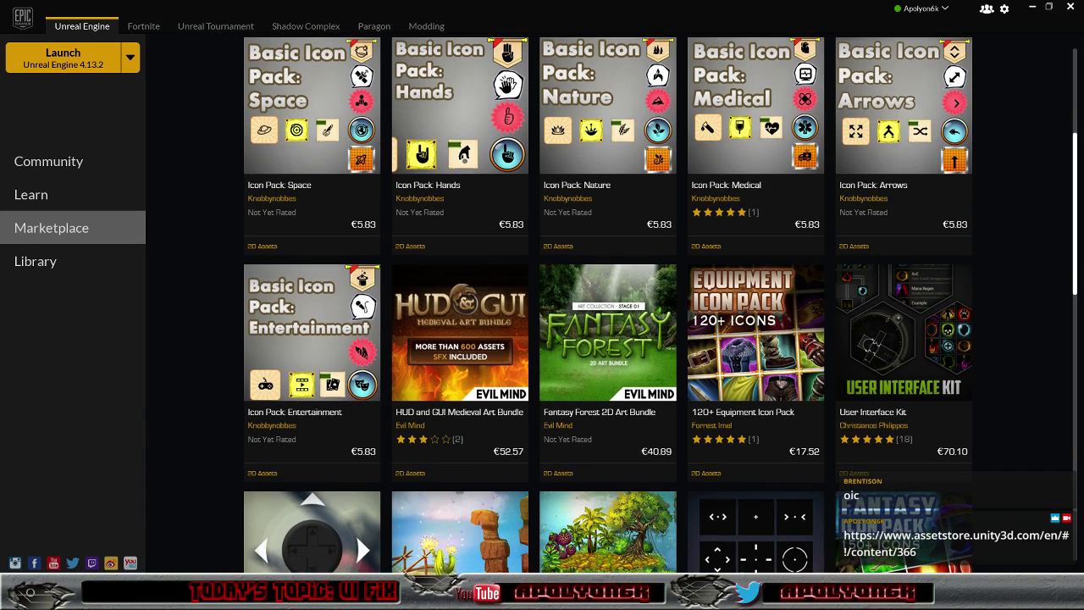
{"action": "scroll", "coordinate": [609, 305], "scroll_direction": "down", "scroll_amount": 3}
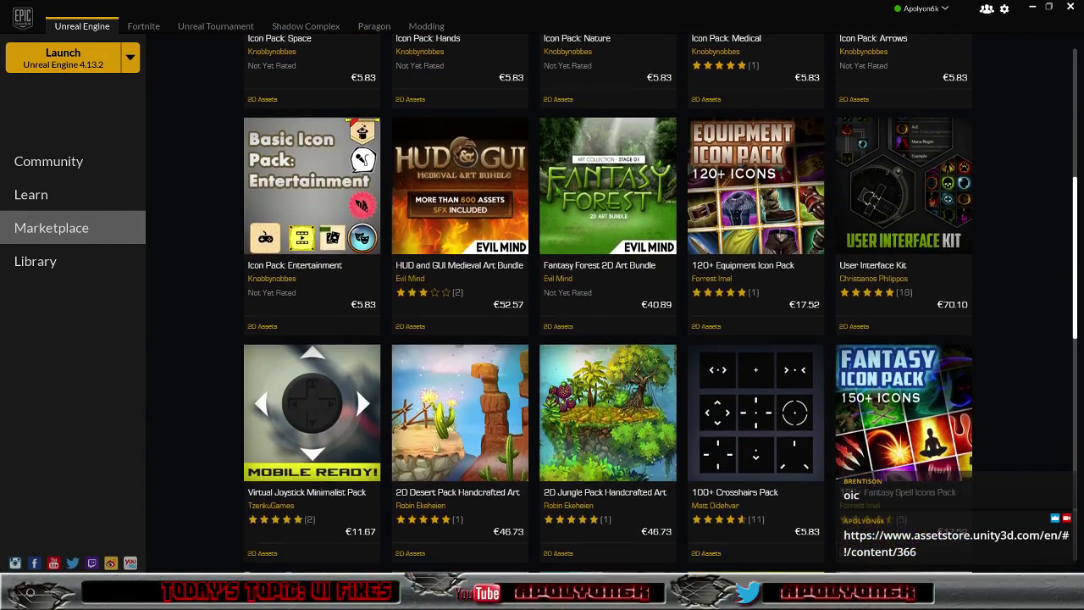
{"action": "scroll", "coordinate": [609, 305], "scroll_direction": "down", "scroll_amount": 1}
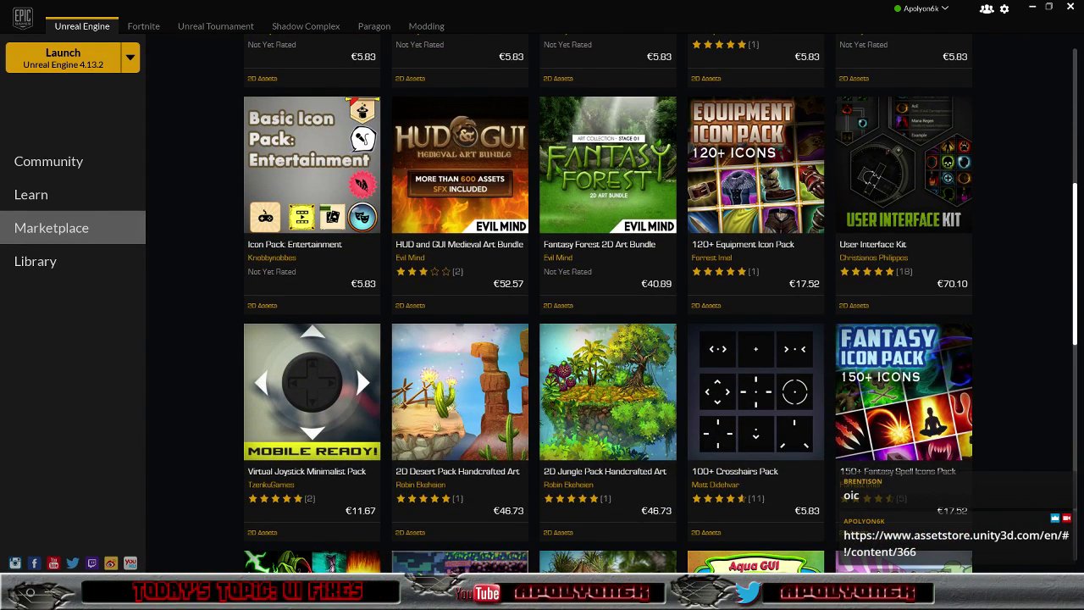
{"action": "scroll", "coordinate": [609, 305], "scroll_direction": "down", "scroll_amount": 5}
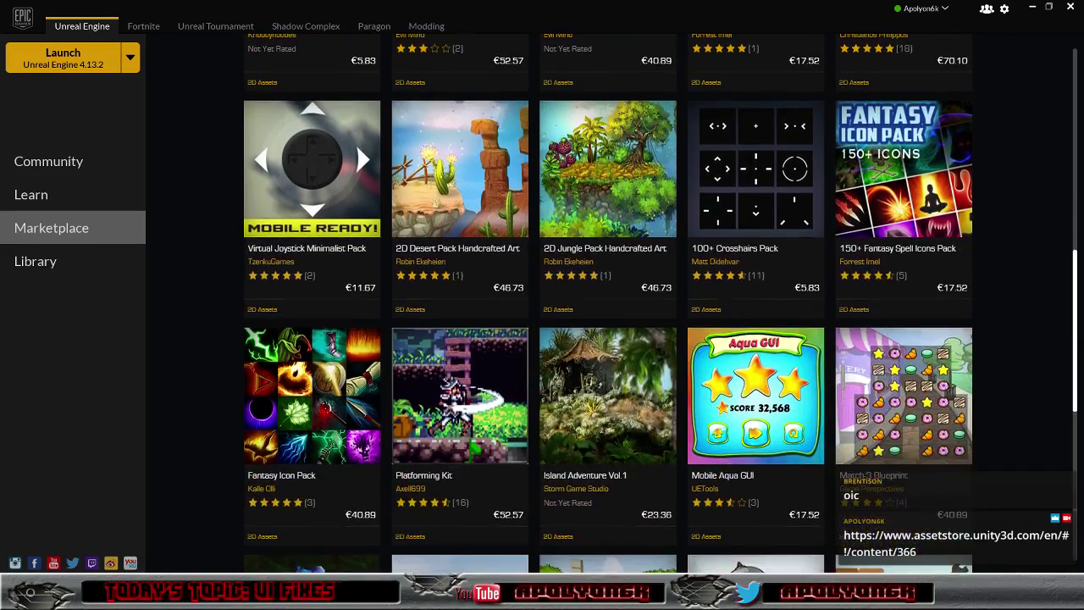
{"action": "scroll", "coordinate": [609, 305], "scroll_direction": "down", "scroll_amount": 2}
{"action": "scroll", "coordinate": [1080, 466], "scroll_direction": "down", "scroll_amount": 2}
{"action": "scroll", "coordinate": [1081, 465], "scroll_direction": "down", "scroll_amount": 3}
{"action": "scroll", "coordinate": [1080, 466], "scroll_direction": "down", "scroll_amount": 2}
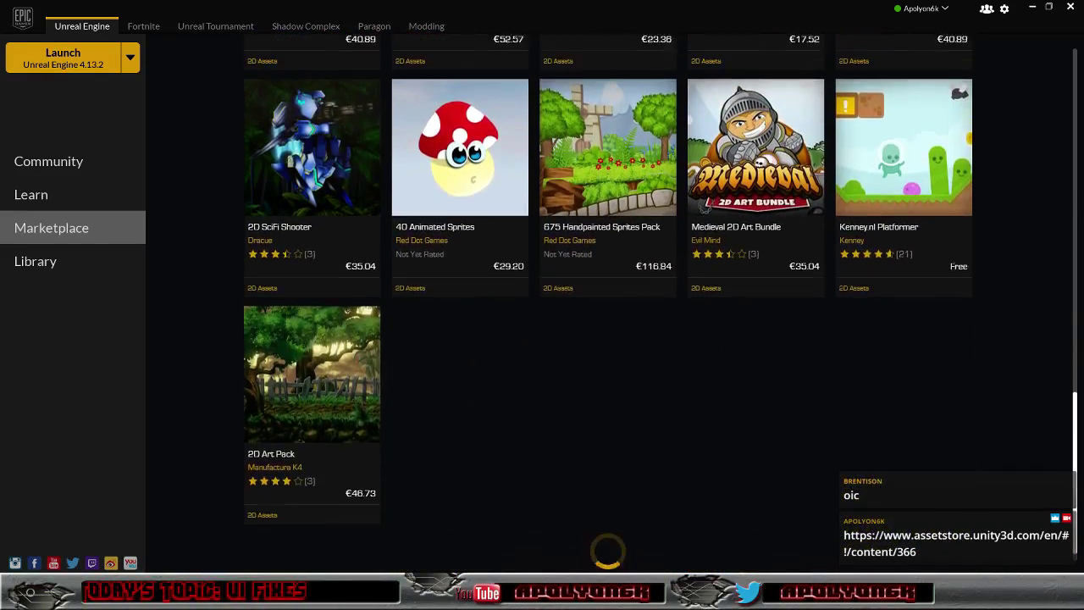
{"action": "scroll", "coordinate": [1080, 466], "scroll_direction": "up", "scroll_amount": 3}
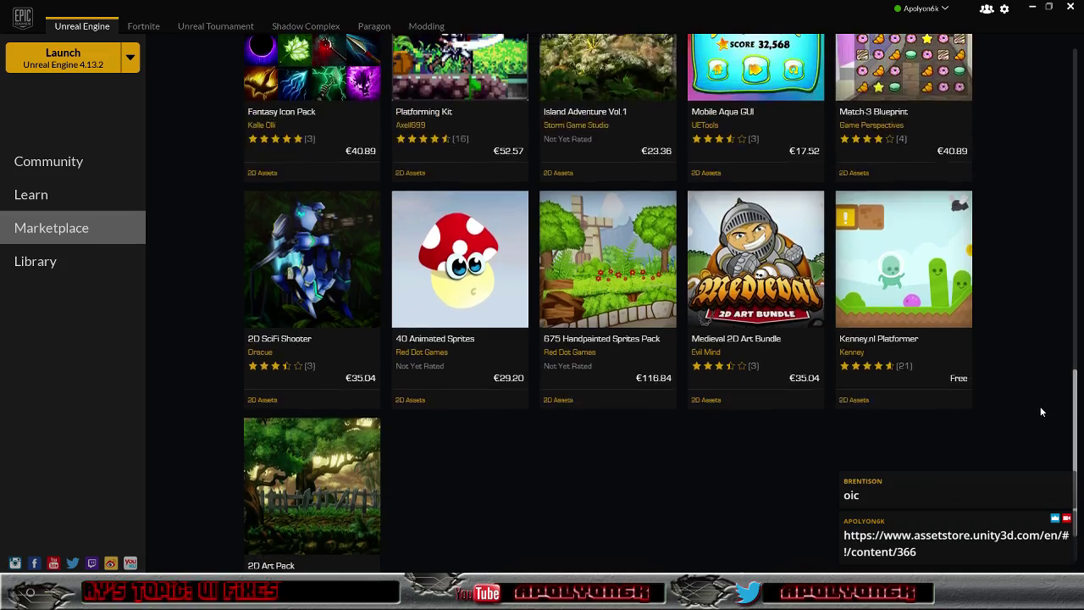
{"action": "scroll", "coordinate": [1040, 406], "scroll_direction": "up", "scroll_amount": 3}
{"action": "scroll", "coordinate": [1041, 411], "scroll_direction": "up", "scroll_amount": 2}
{"action": "scroll", "coordinate": [1041, 412], "scroll_direction": "up", "scroll_amount": 3}
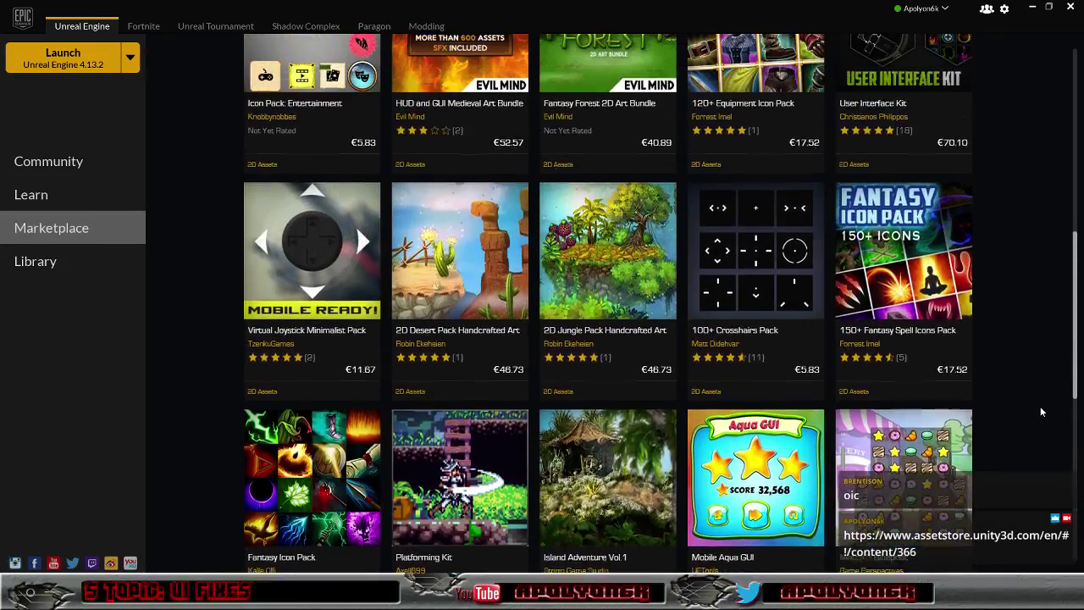
{"action": "scroll", "coordinate": [1041, 412], "scroll_direction": "up", "scroll_amount": 1}
{"action": "scroll", "coordinate": [1041, 412], "scroll_direction": "up", "scroll_amount": 2}
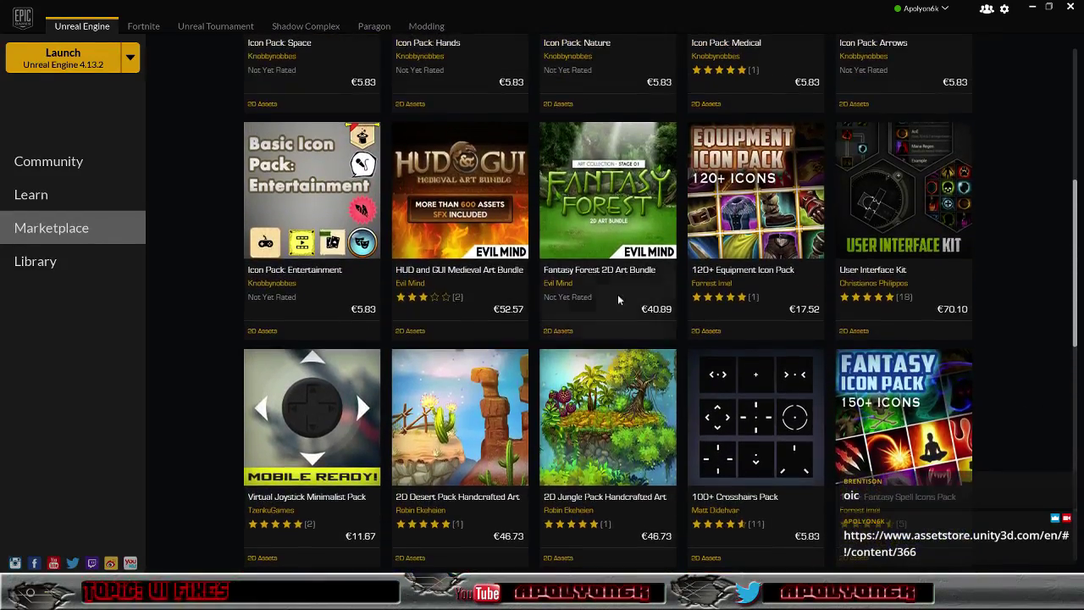
{"action": "left_click", "coordinate": [470, 207]}
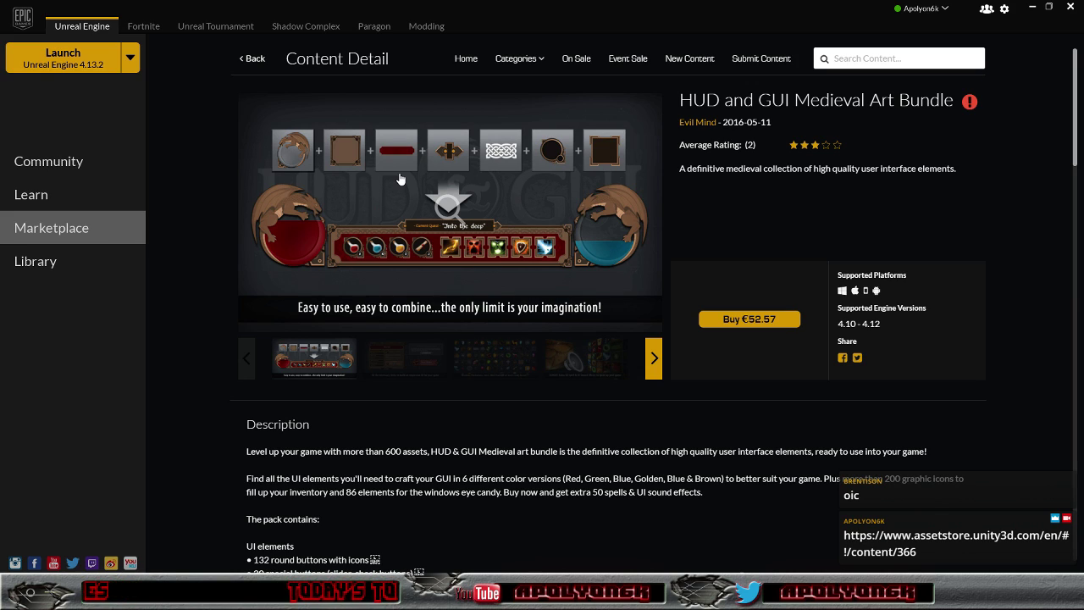
{"action": "left_click", "coordinate": [403, 366]}
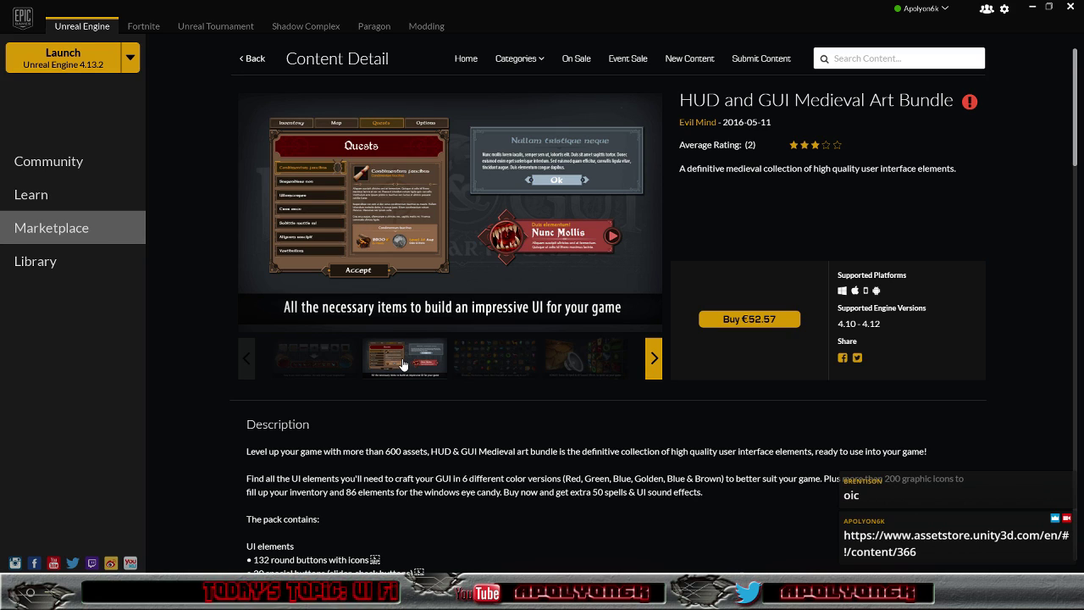
{"action": "left_click", "coordinate": [492, 366]}
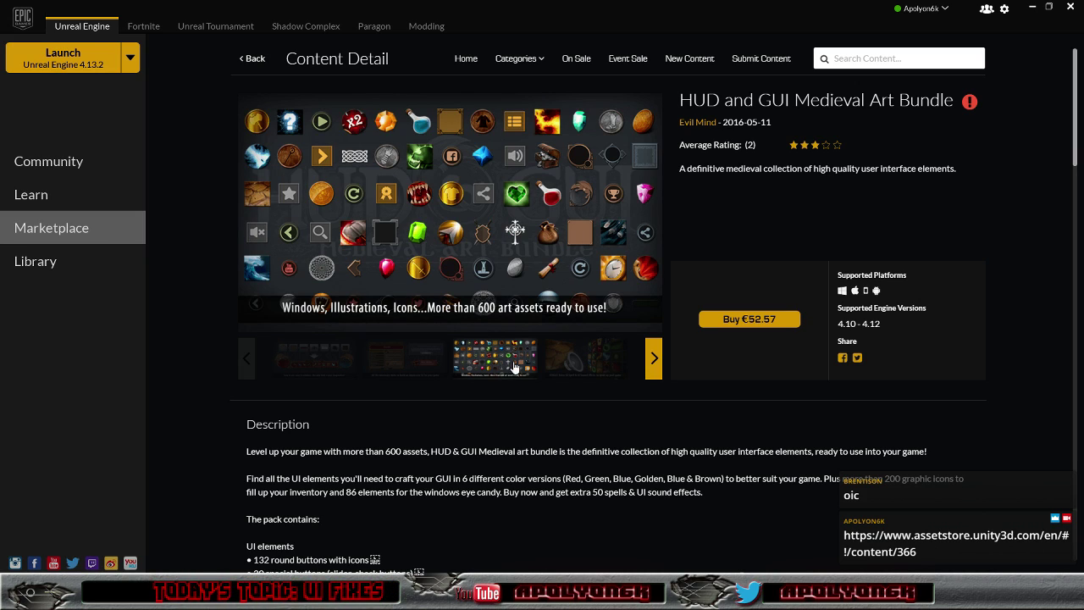
{"action": "left_click", "coordinate": [574, 363]}
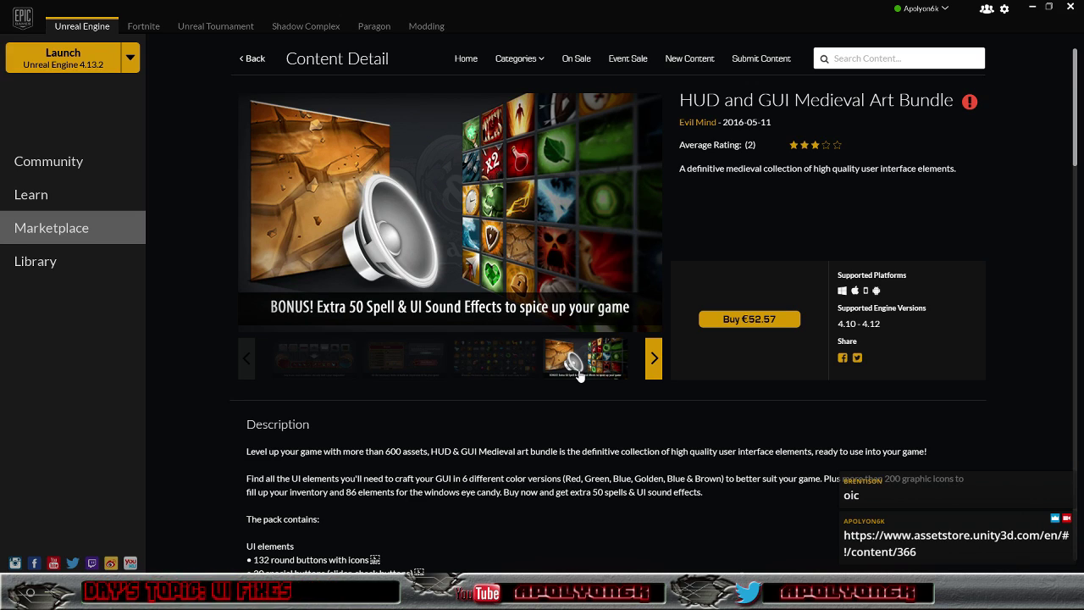
{"action": "left_click", "coordinate": [653, 369]}
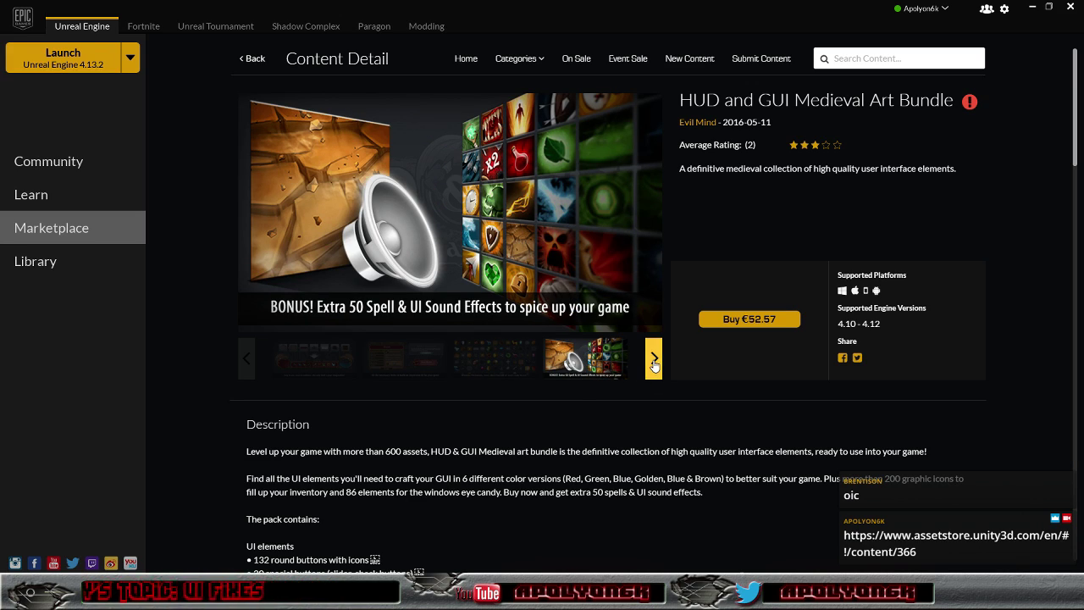
{"action": "left_click", "coordinate": [604, 373]}
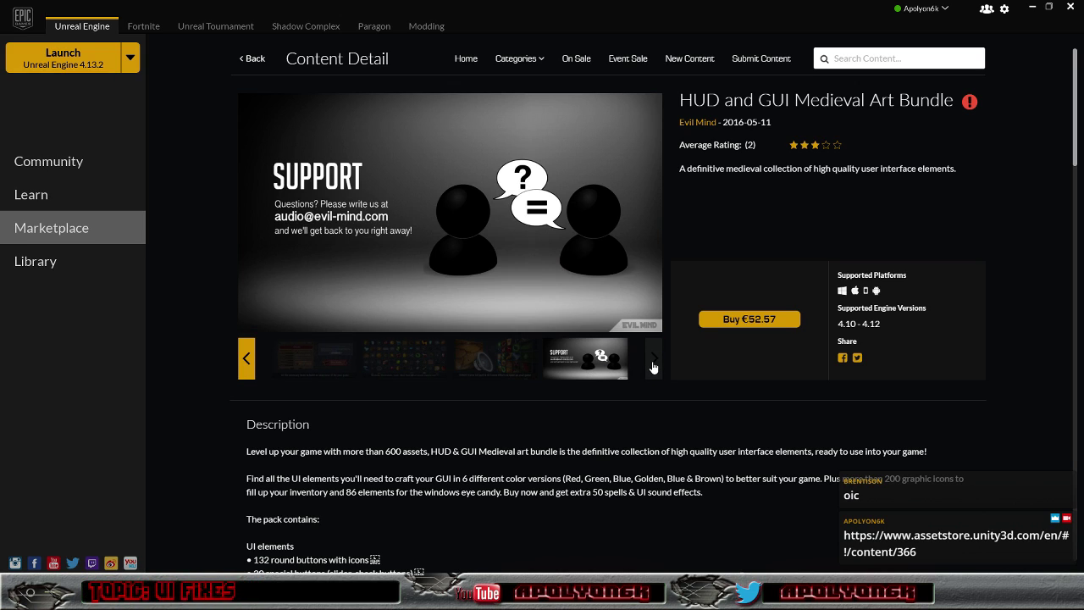
{"action": "left_click", "coordinate": [491, 364]}
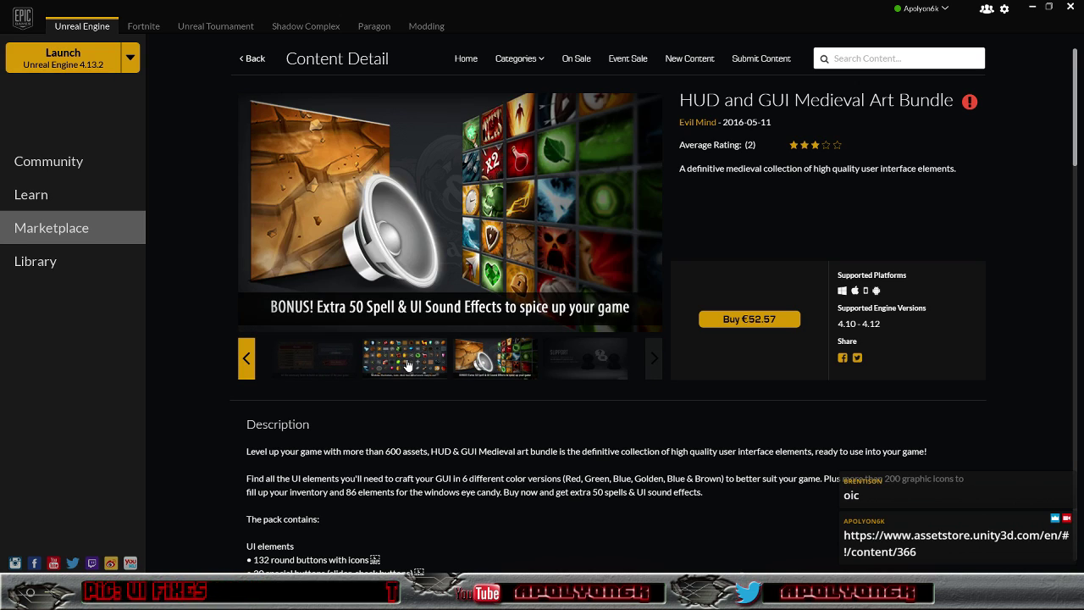
{"action": "left_click", "coordinate": [405, 362]}
{"action": "left_click", "coordinate": [335, 371]}
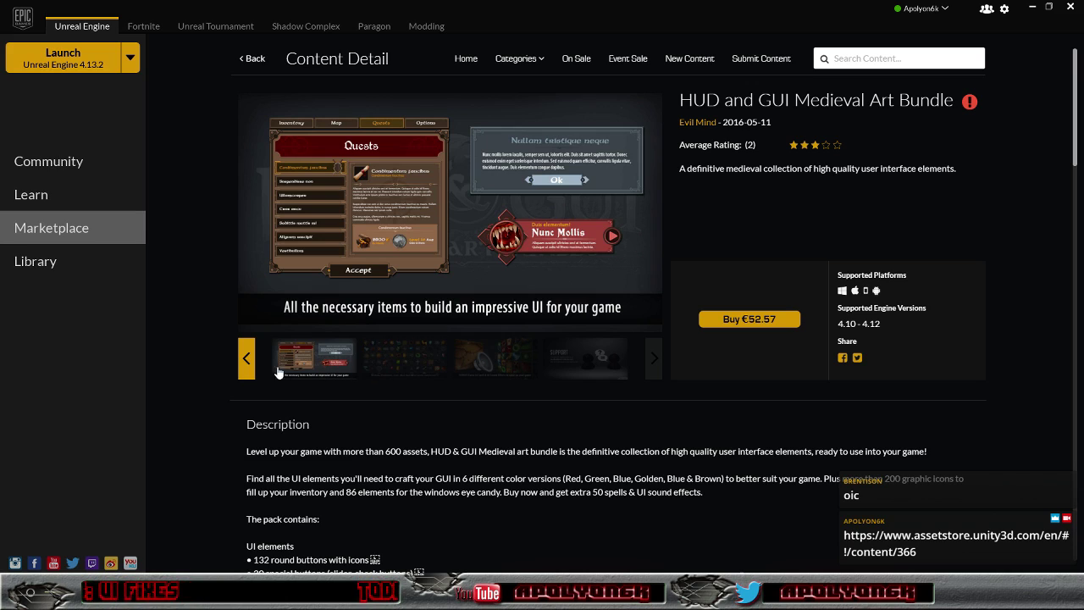
{"action": "left_click", "coordinate": [247, 366]}
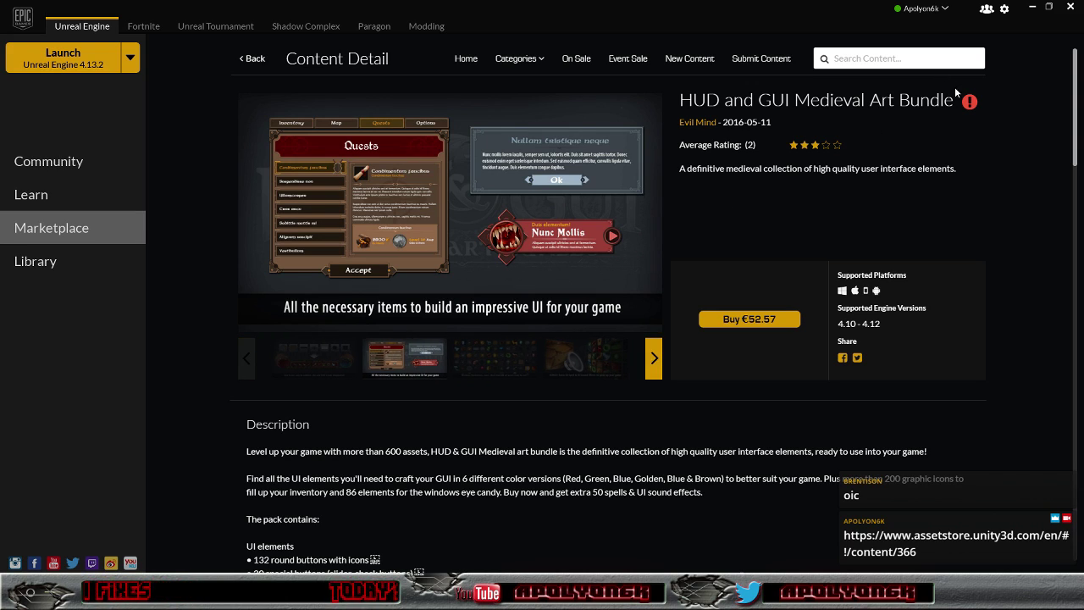
{"action": "mouse_move", "coordinate": [970, 108]}
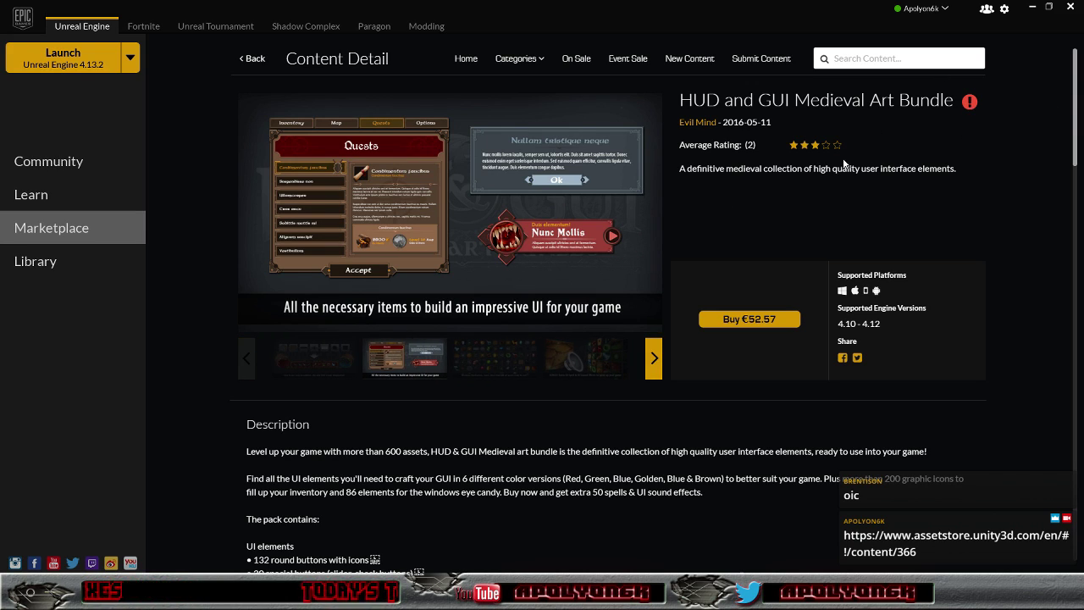
{"action": "left_click", "coordinate": [309, 362]}
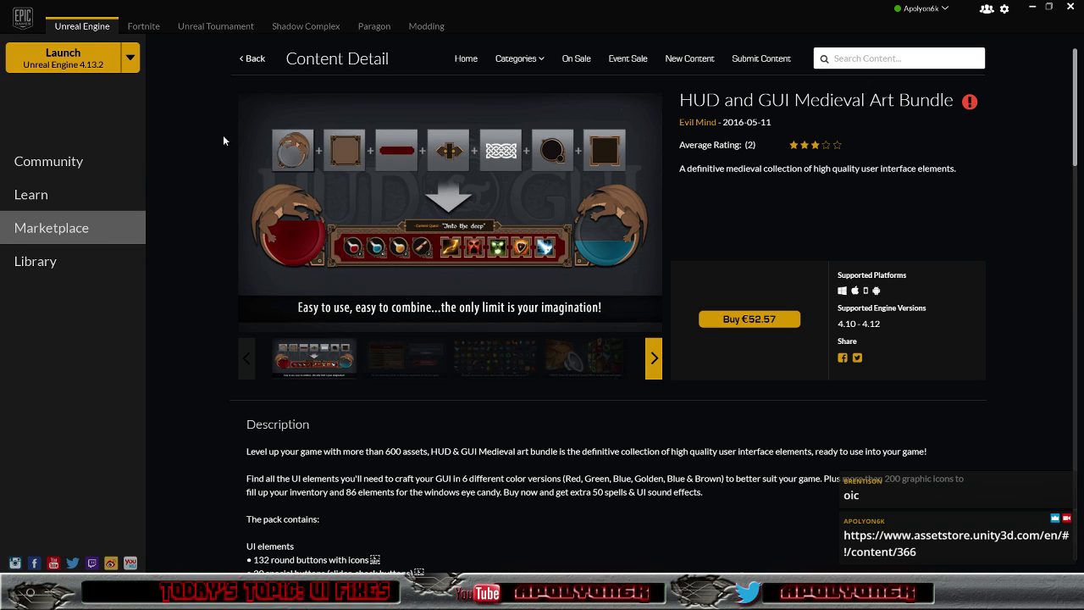
{"action": "left_click", "coordinate": [263, 64]}
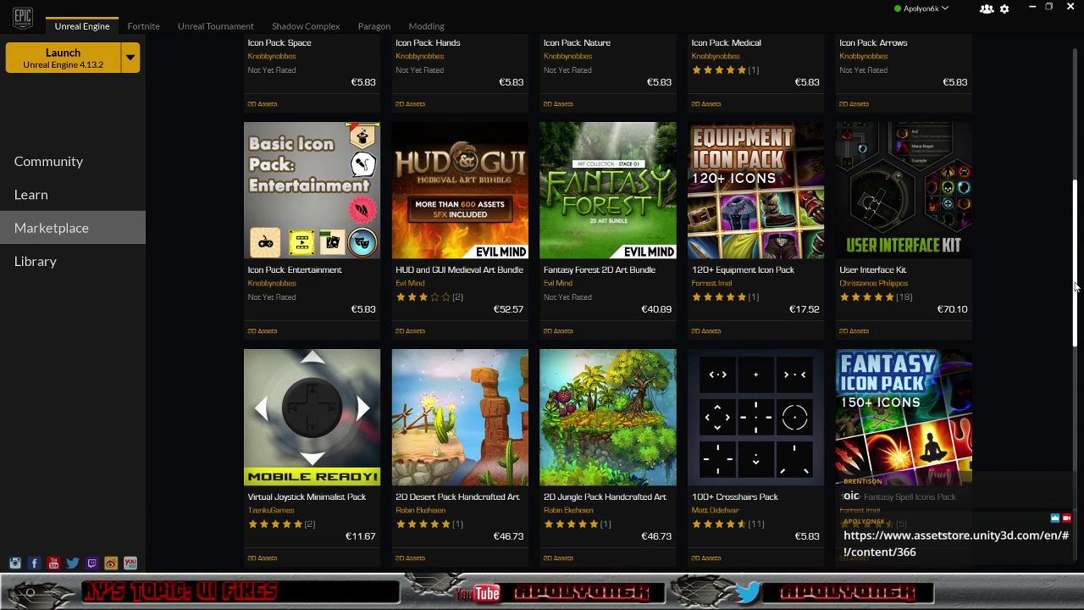
- Return to the Inventory widget's Designer, right-click the Box_ItemTypes strip, then deselect it
{"action": "left_click_drag", "start_coordinate": [1075, 287], "coordinate": [1065, 145]}
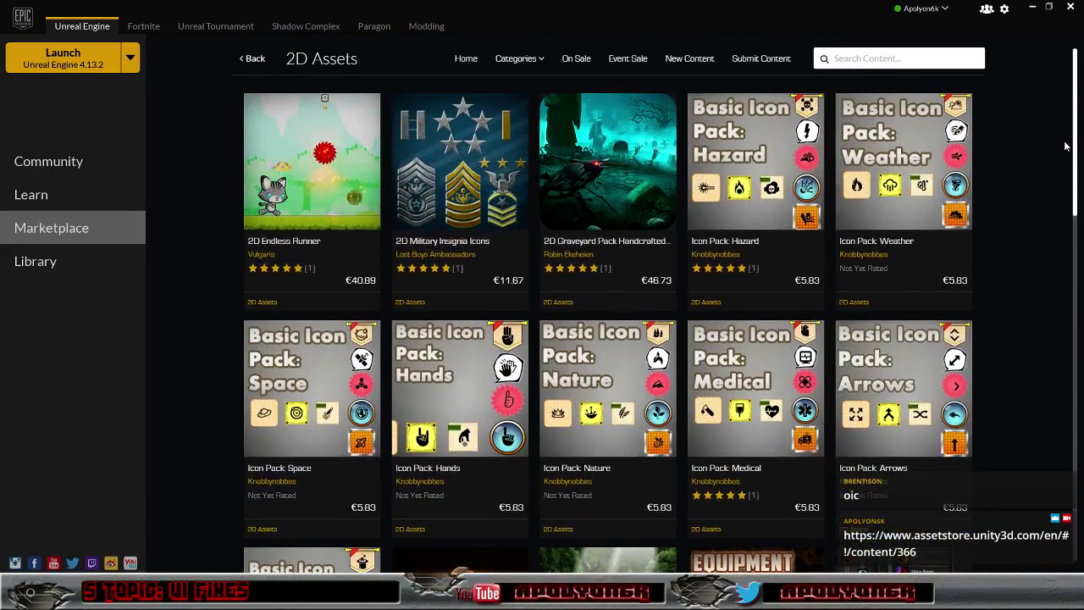
{"action": "left_click", "coordinate": [1033, 9]}
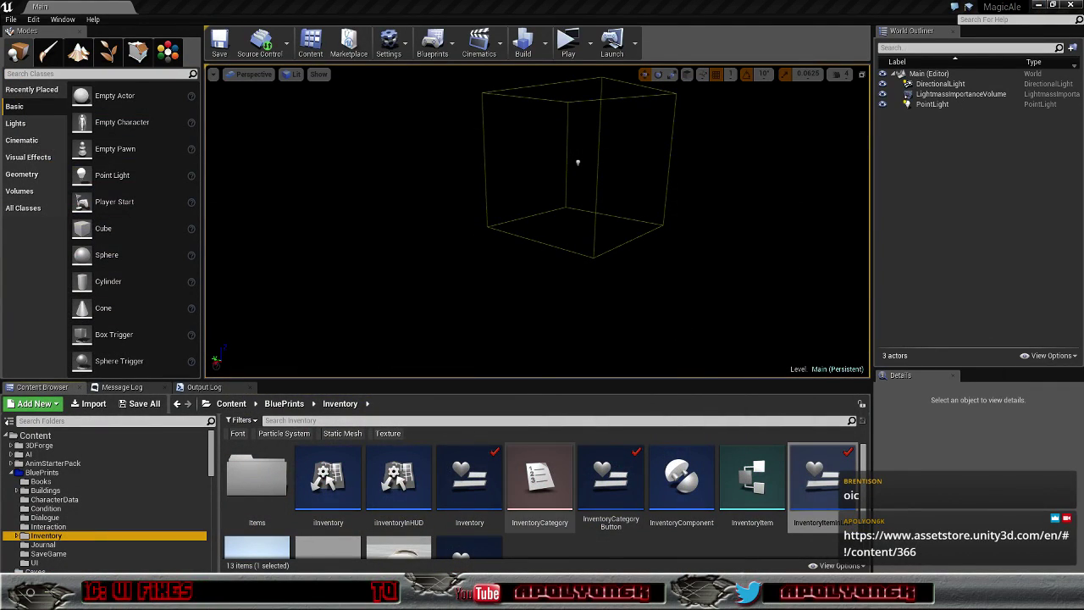
{"action": "left_click", "coordinate": [251, 543]}
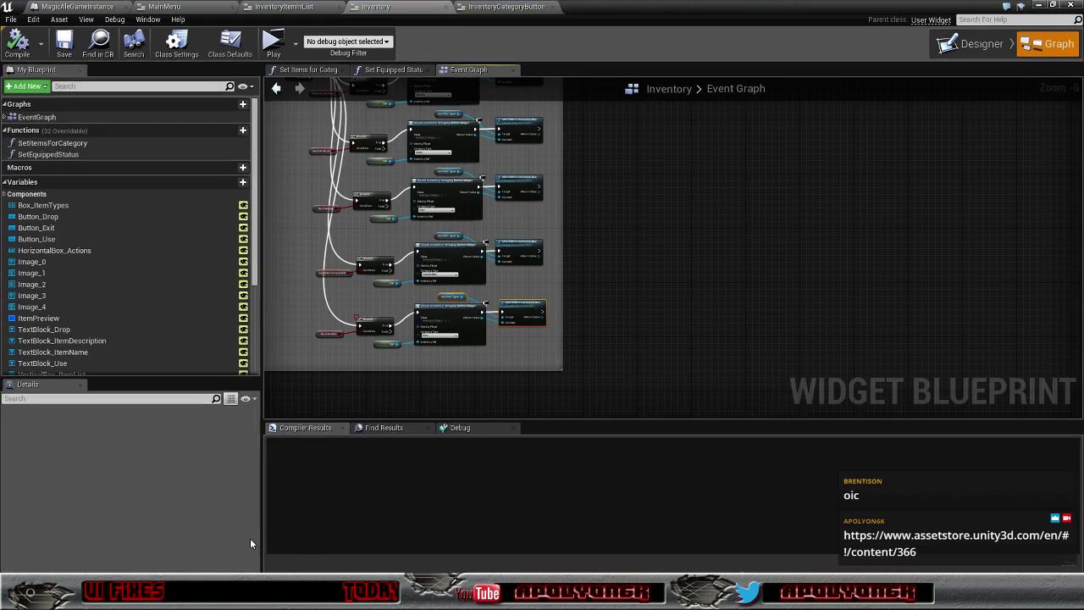
{"action": "right_click_drag", "start_coordinate": [692, 227], "coordinate": [810, 331]}
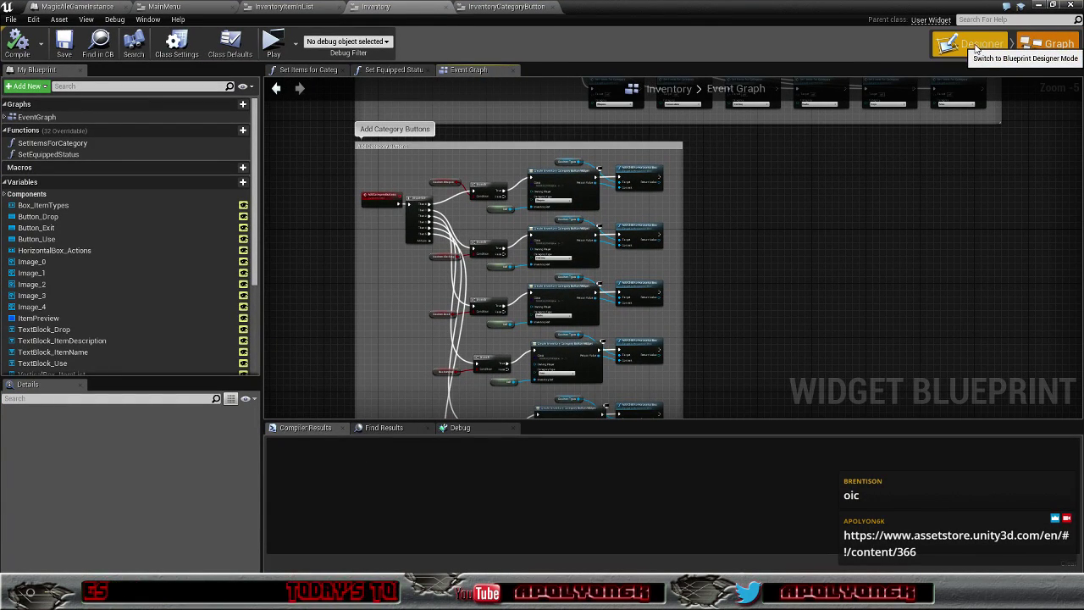
{"action": "left_click", "coordinate": [986, 42]}
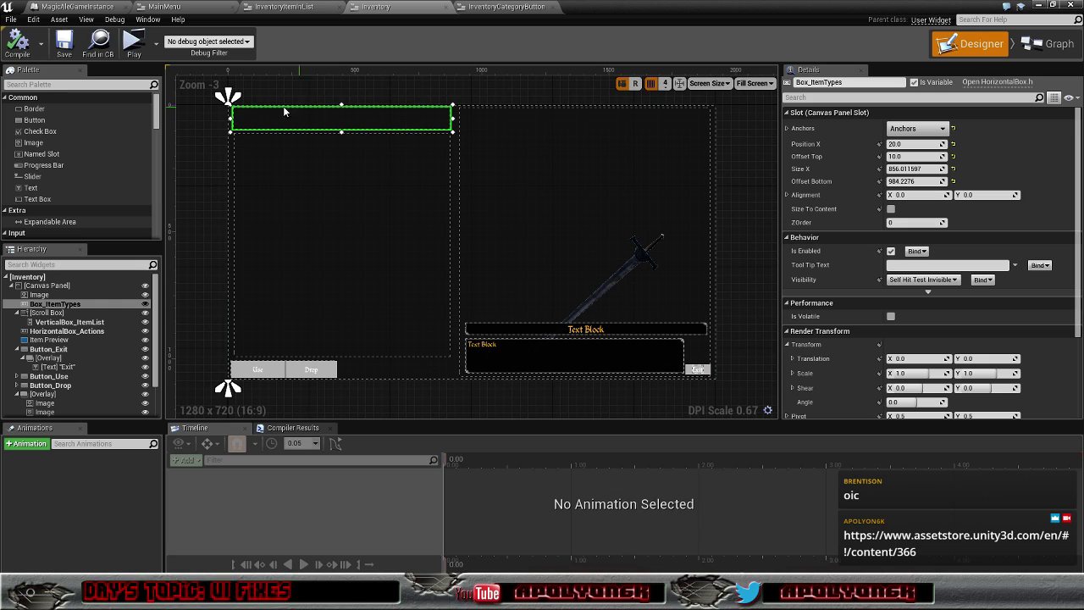
{"action": "right_click", "coordinate": [205, 159]}
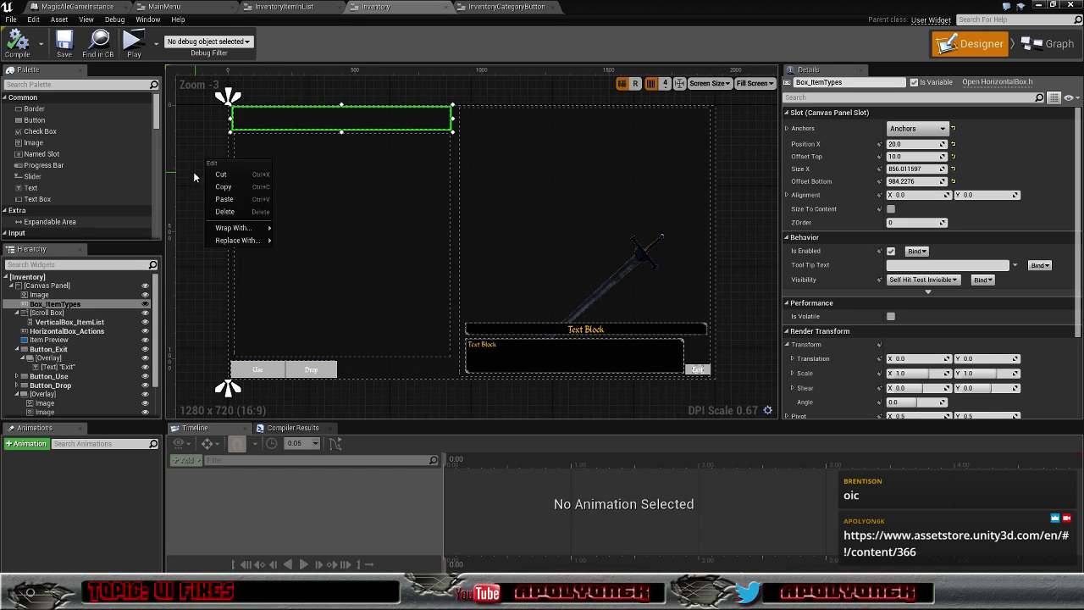
{"action": "left_click", "coordinate": [192, 151]}
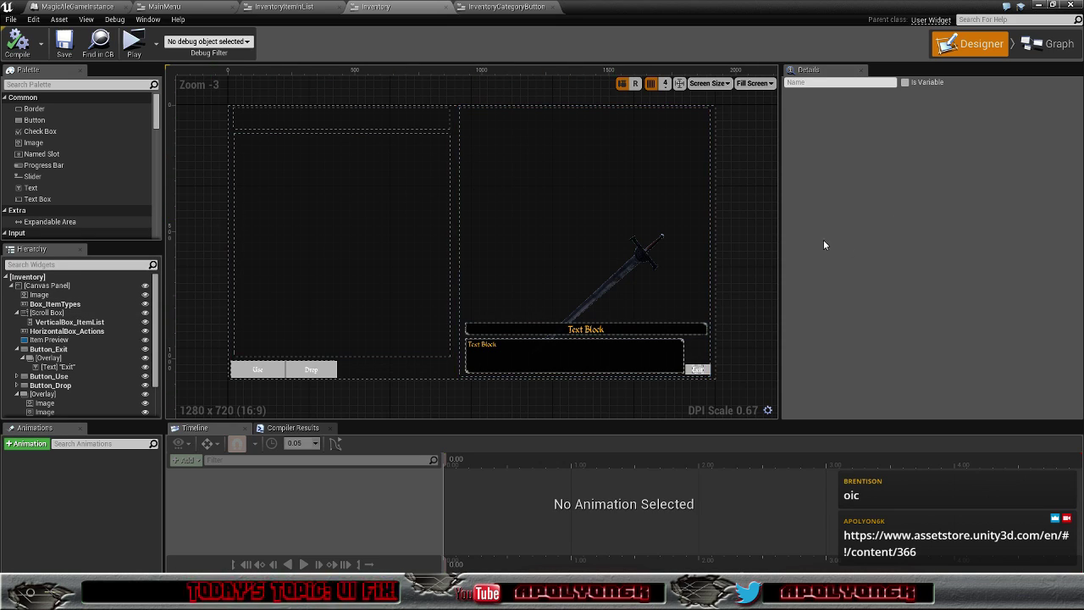
- Open the BookOverlay widget from the Books folder and inspect its parchment layout
{"action": "left_click", "coordinate": [1040, 8]}
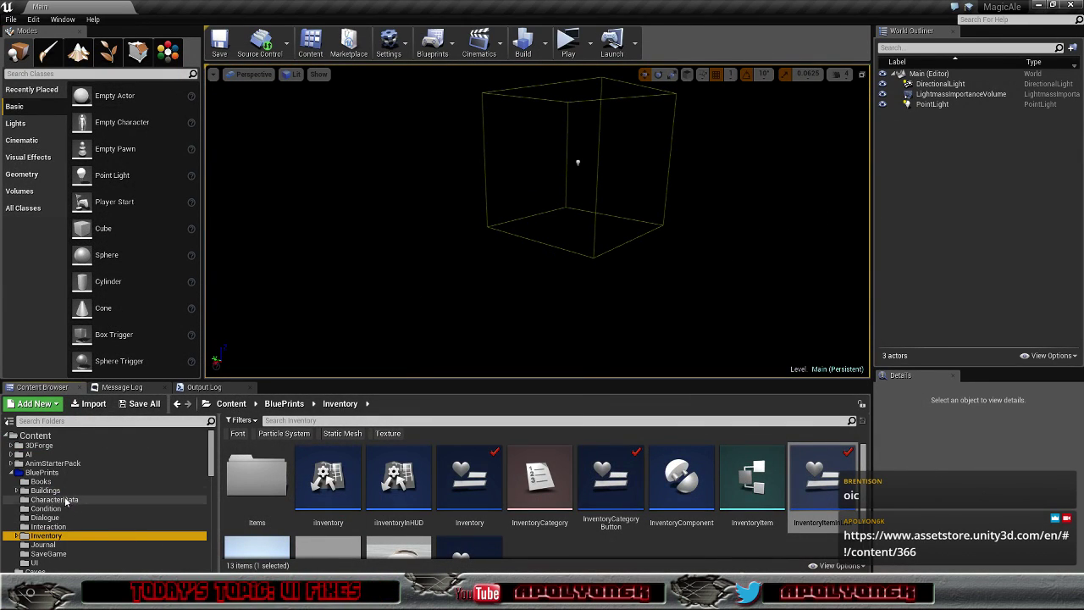
{"action": "left_click", "coordinate": [97, 481]}
{"action": "double_click", "coordinate": [396, 497]}
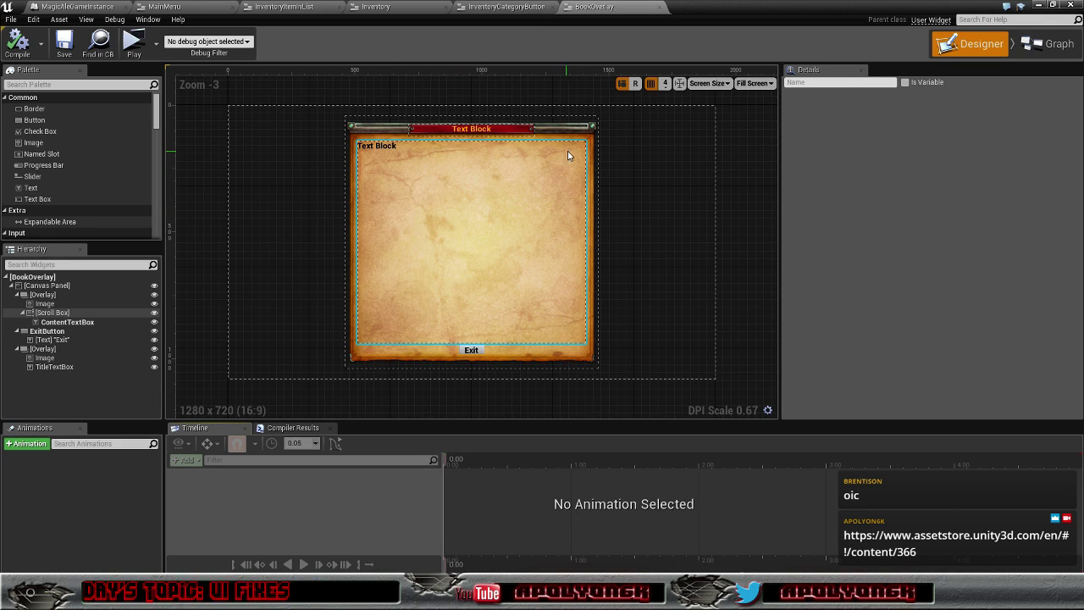
{"action": "left_click", "coordinate": [609, 204]}
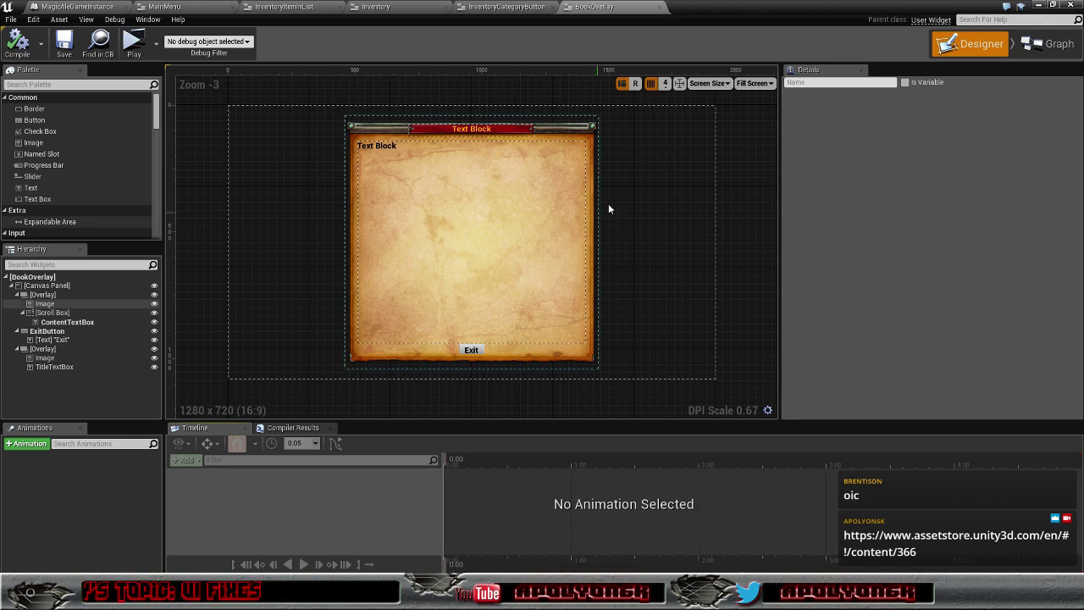
- Load the WorldMapFinal01 level from the Levels_ folder in the Content Browser
{"action": "left_click", "coordinate": [1039, 6]}
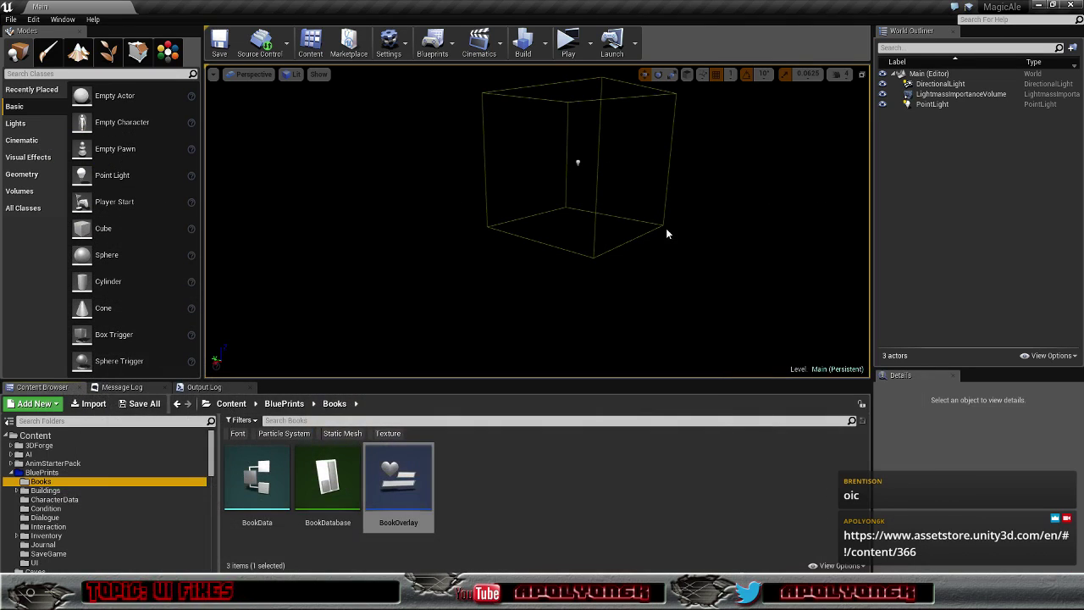
{"action": "left_click_drag", "start_coordinate": [207, 460], "coordinate": [211, 503]}
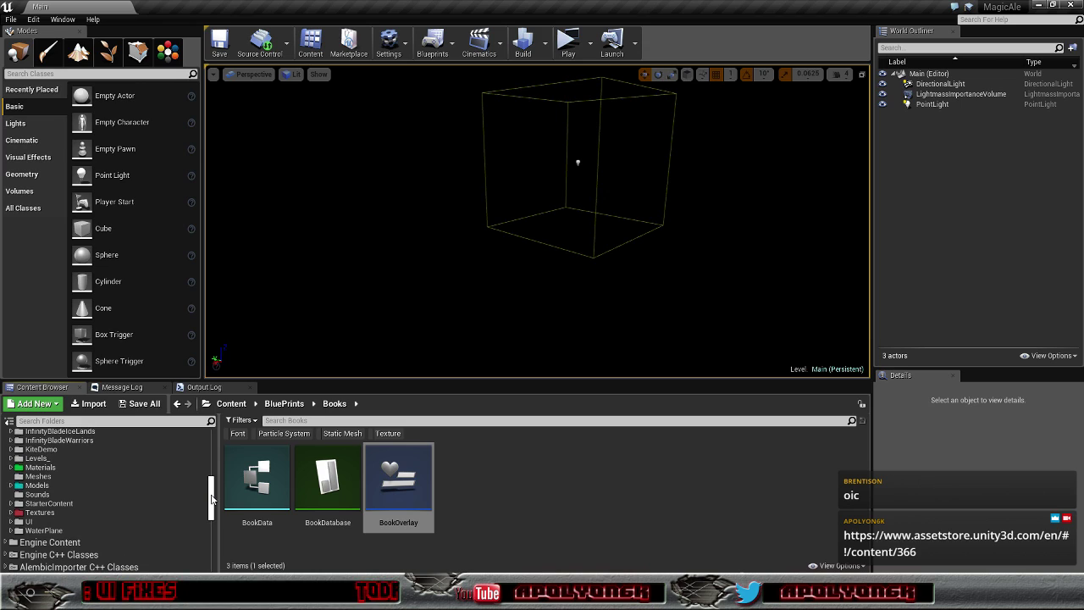
{"action": "scroll", "coordinate": [87, 468], "scroll_direction": "up", "scroll_amount": 1}
{"action": "left_click", "coordinate": [77, 458]}
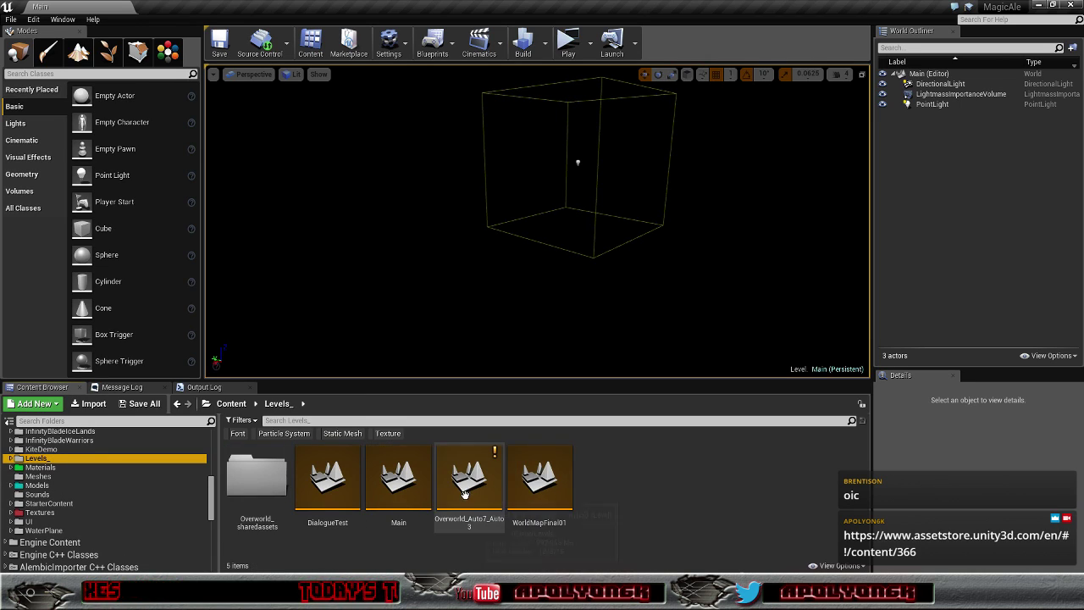
{"action": "double_click", "coordinate": [556, 500]}
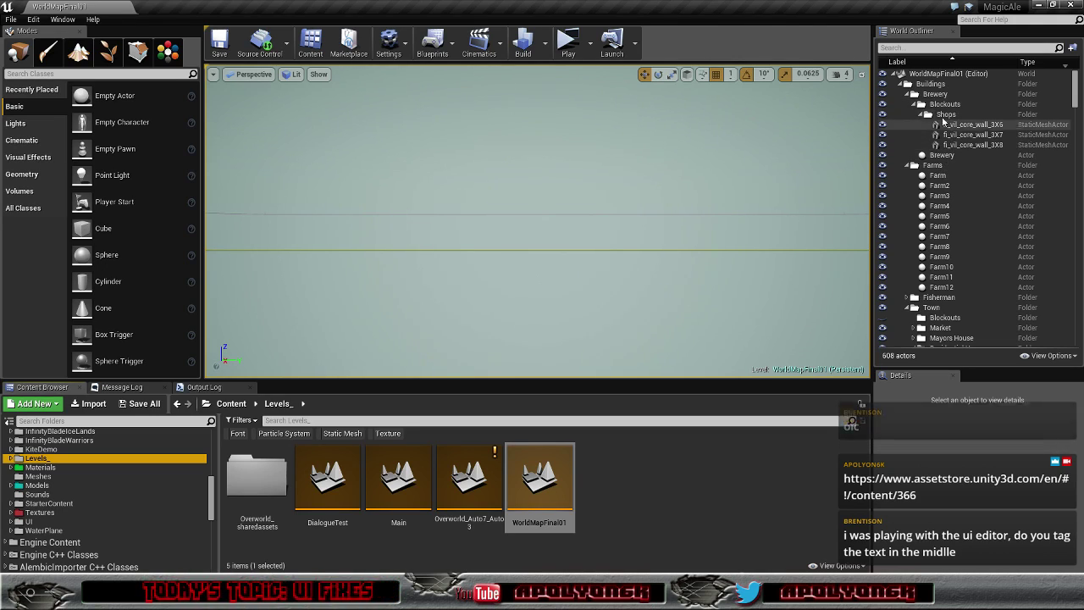
- Collapse Brewery and Farms, focus House_3x3_01, fly inside and select the ItemActor_Book pickup
{"action": "left_click", "coordinate": [908, 94]}
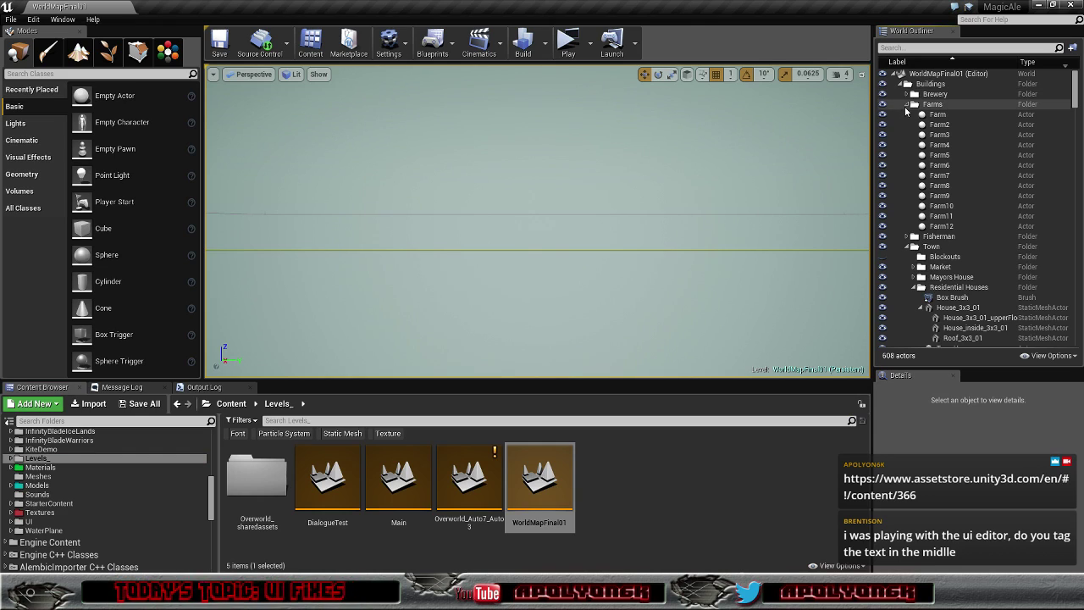
{"action": "left_click", "coordinate": [907, 104]}
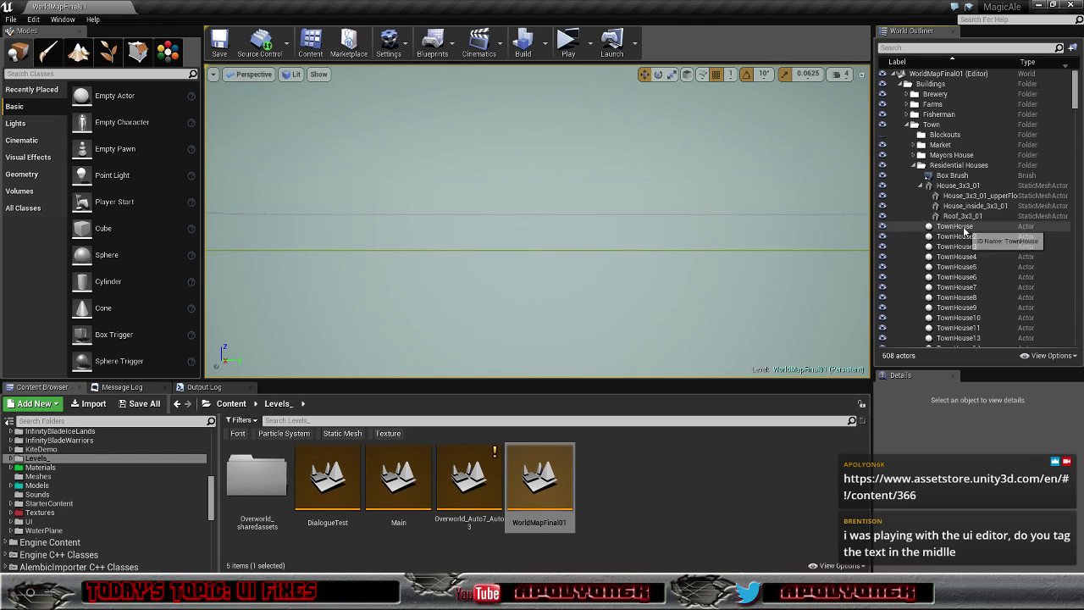
{"action": "double_click", "coordinate": [951, 186]}
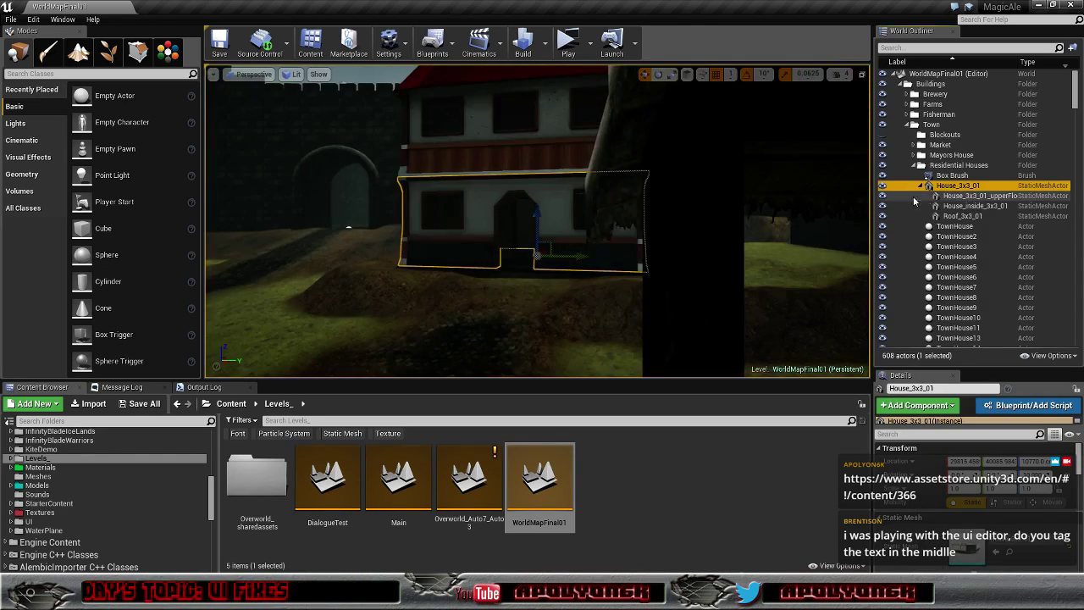
{"action": "key", "text": "w"}
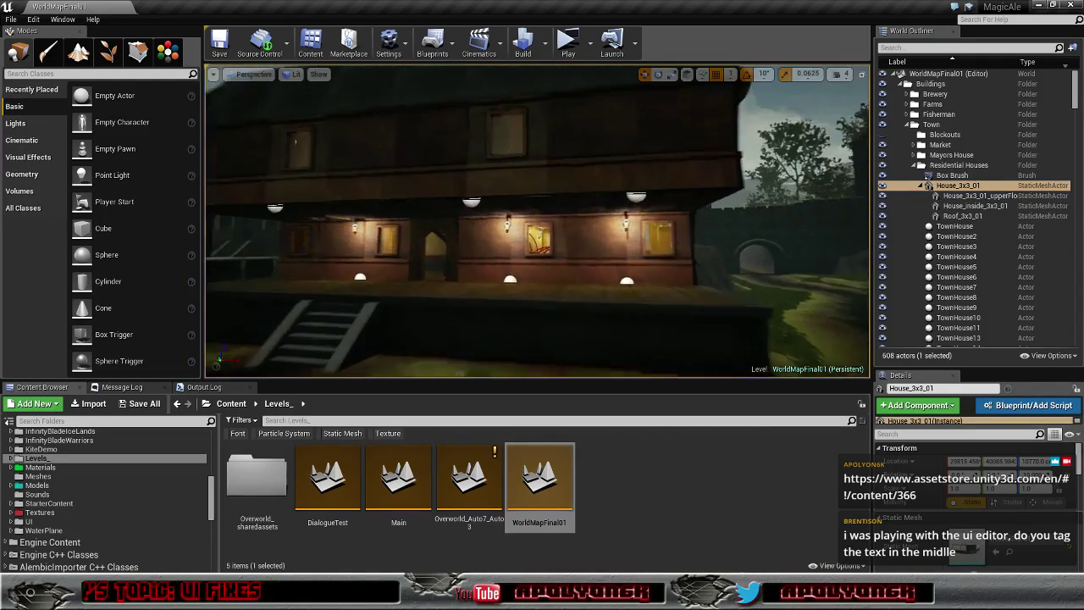
{"action": "right_click_drag", "start_coordinate": [538, 220], "coordinate": [589, 227]}
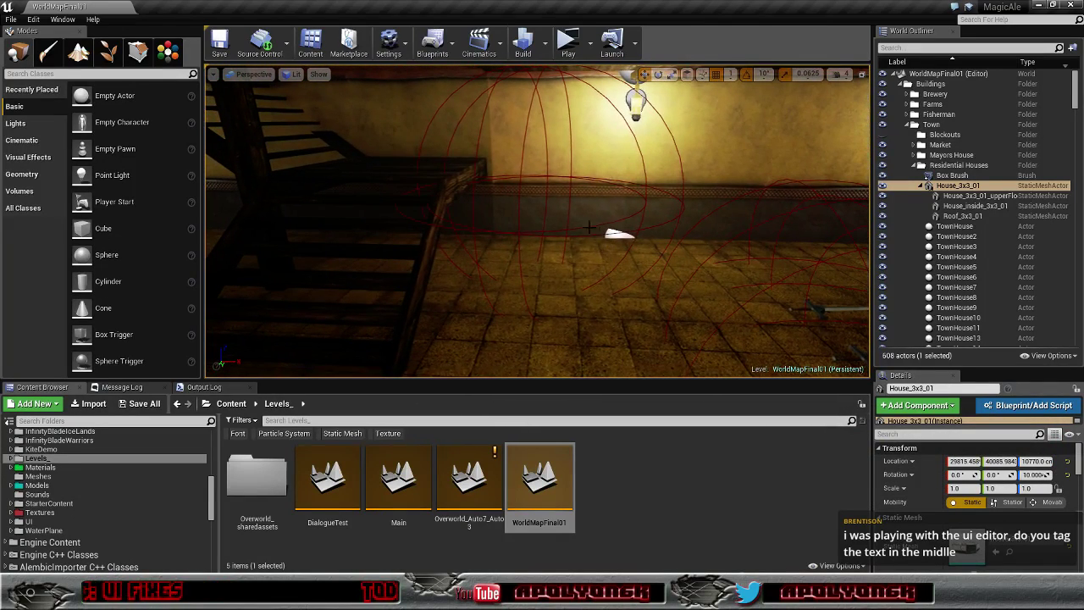
{"action": "left_click", "coordinate": [547, 229]}
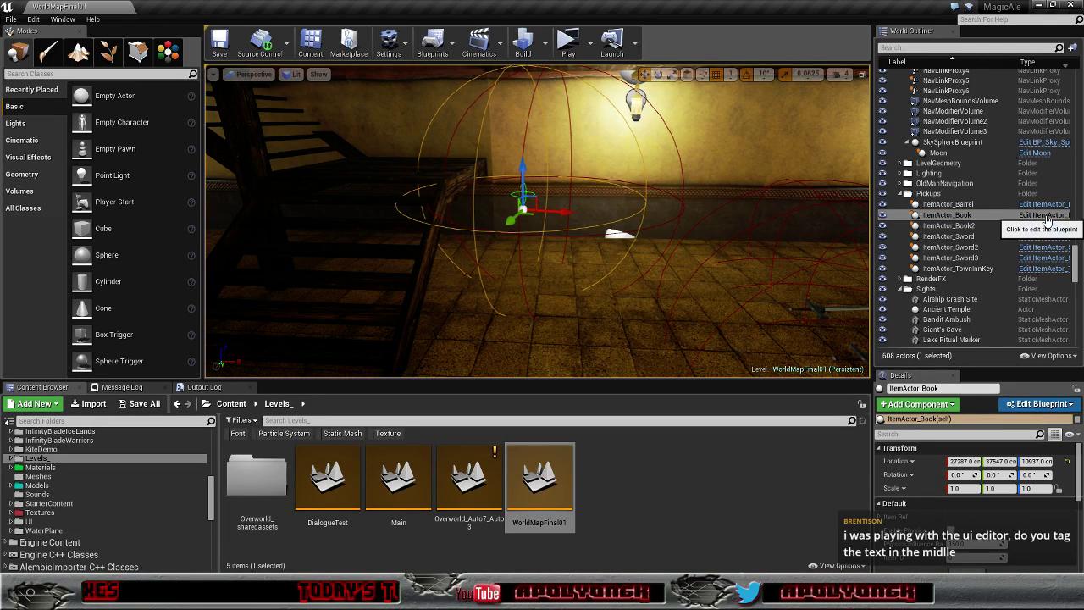
- Open ItemActor_Book in the full Blueprint Editor and inspect its StaticMesh and Class Defaults
{"action": "left_click", "coordinate": [1046, 225]}
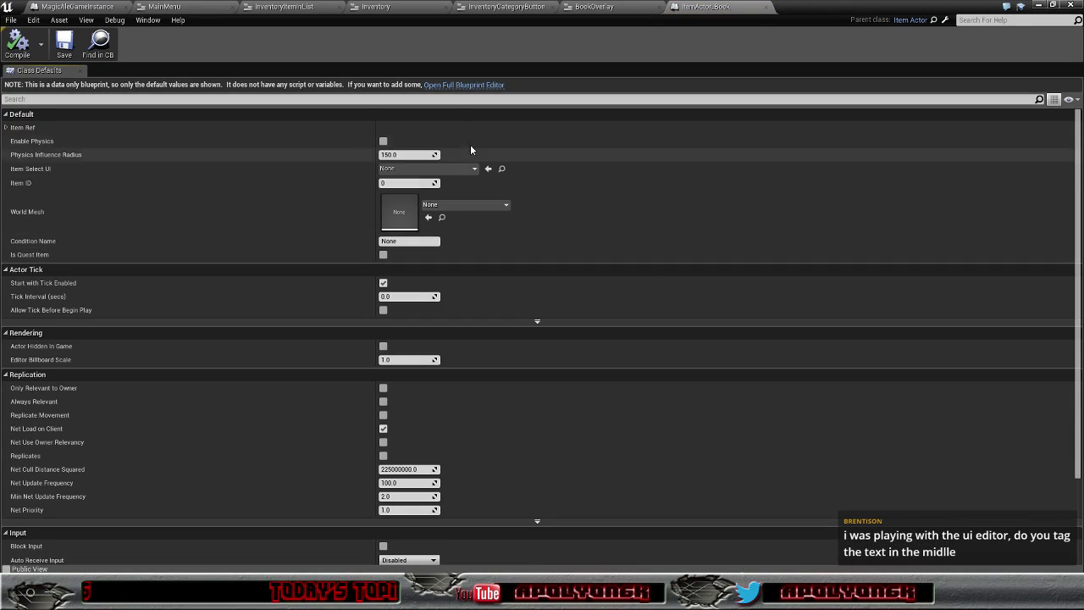
{"action": "left_click", "coordinate": [454, 86]}
{"action": "left_click", "coordinate": [233, 75]}
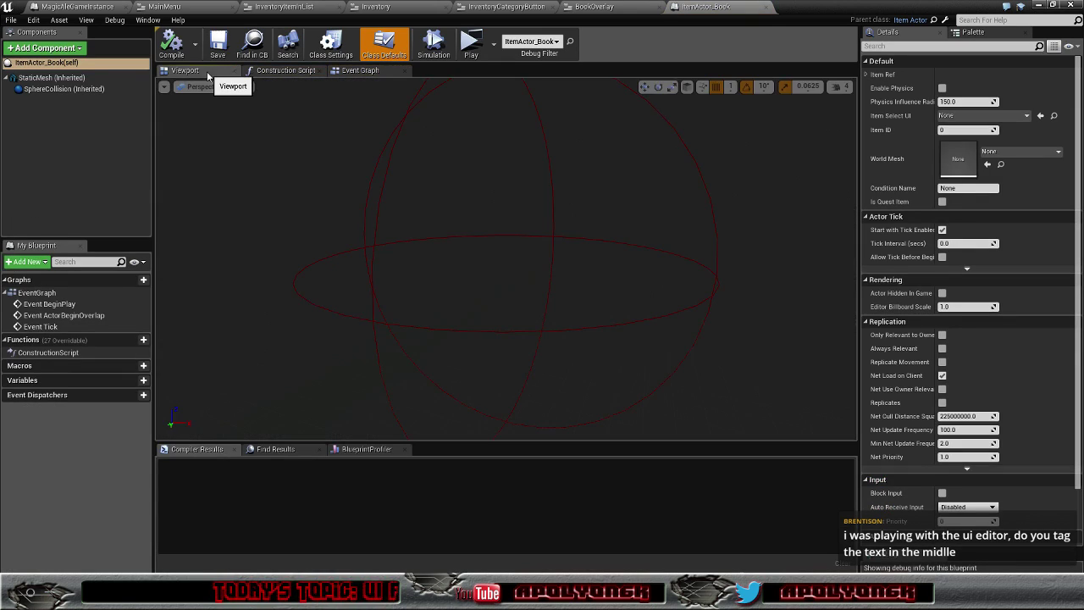
{"action": "left_click", "coordinate": [40, 80]}
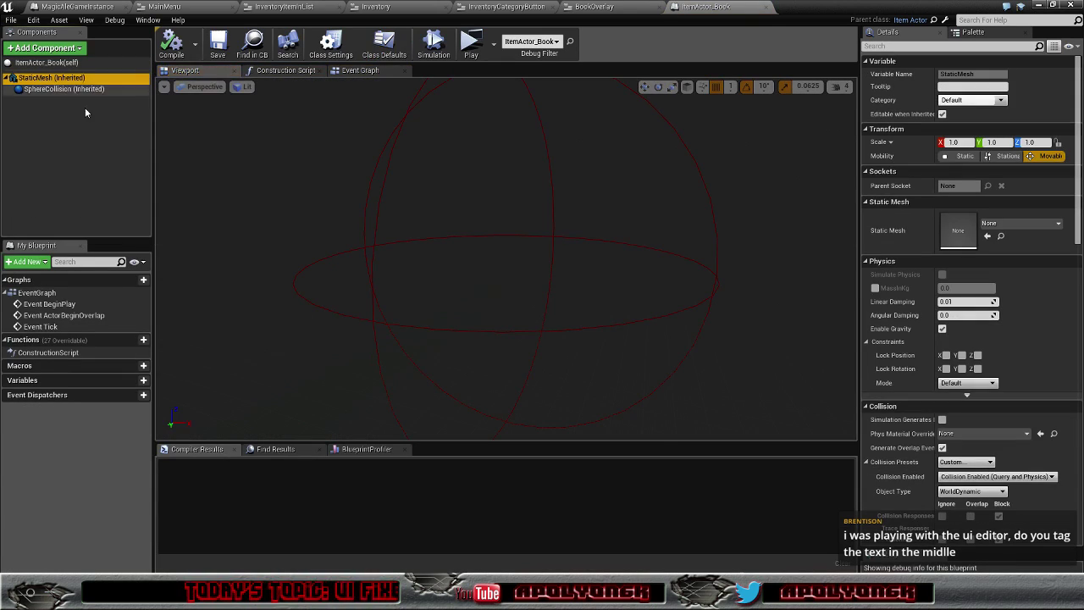
{"action": "left_click", "coordinate": [1056, 225]}
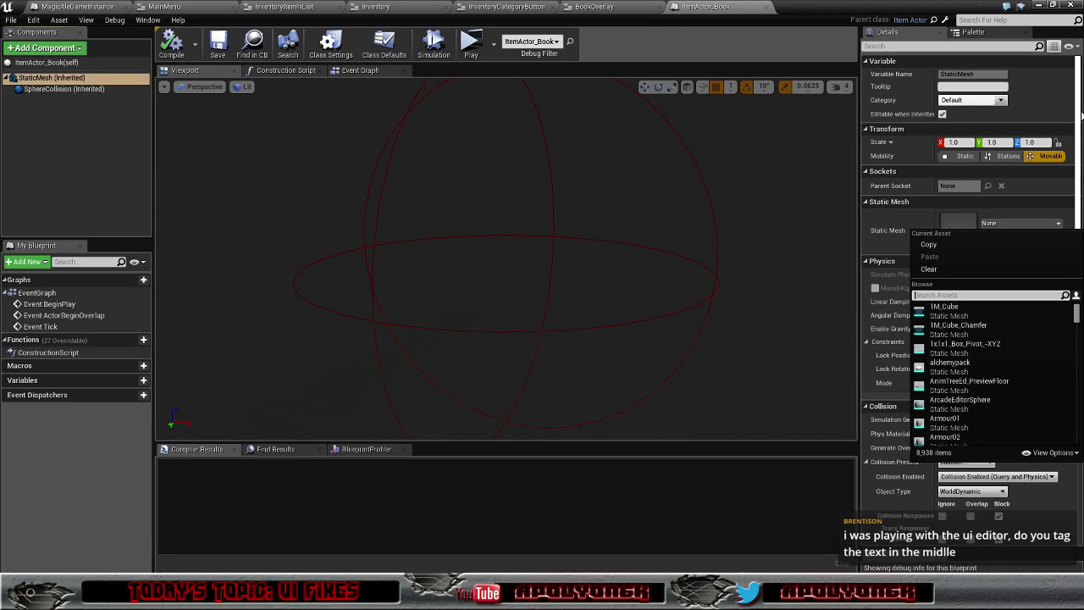
{"action": "left_click", "coordinate": [1080, 113]}
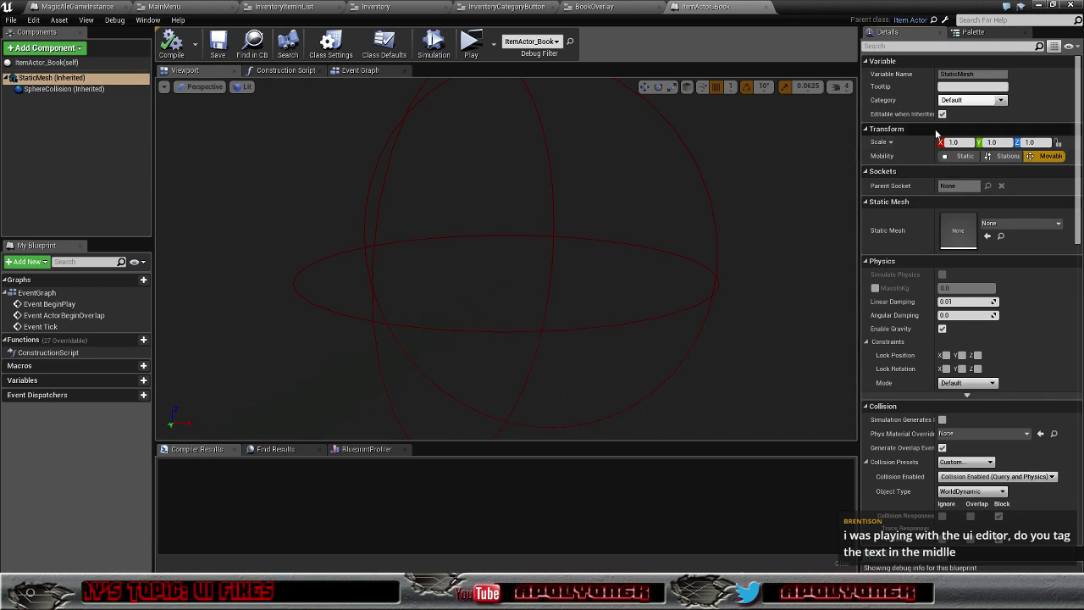
{"action": "left_click", "coordinate": [47, 63]}
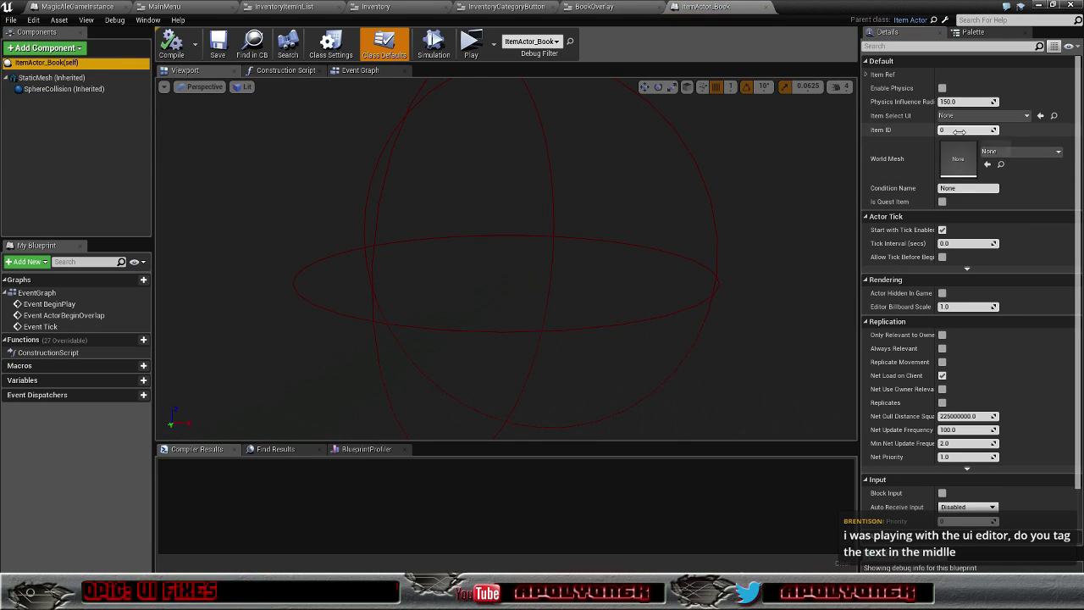
{"action": "left_click", "coordinate": [961, 130]}
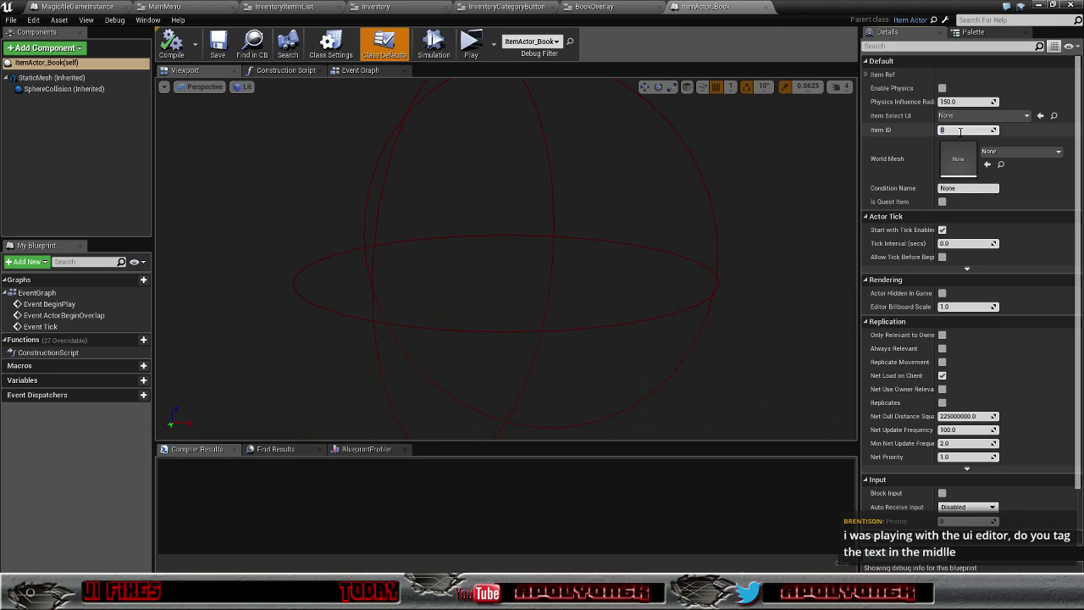
- Back in the level editor, browse to the BluePrints > Inventory > Items folder
{"action": "left_click", "coordinate": [1038, 7]}
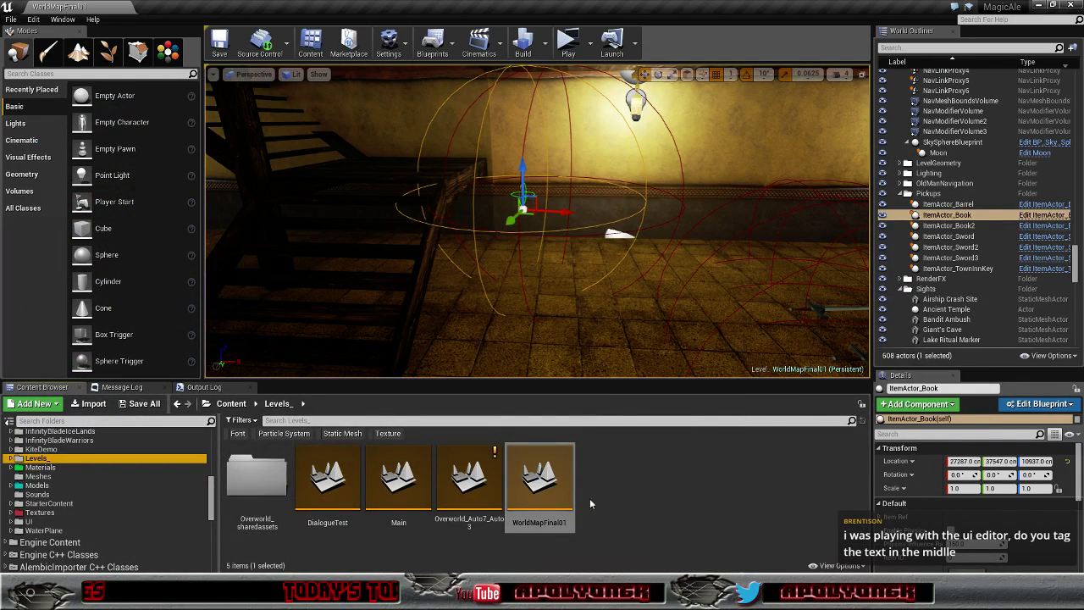
{"action": "scroll", "coordinate": [212, 488], "scroll_direction": "up", "scroll_amount": 3}
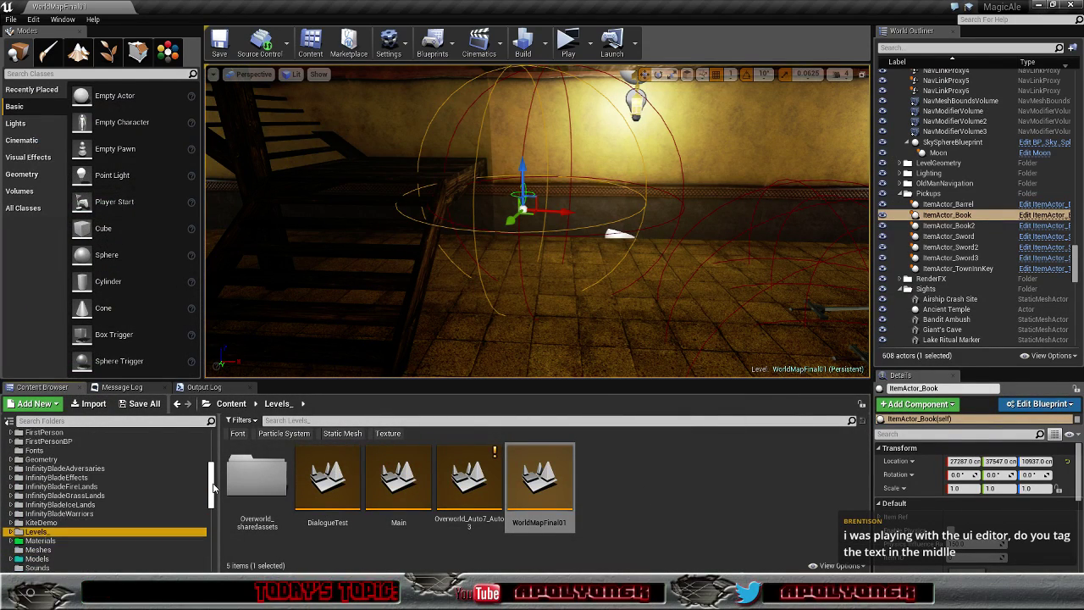
{"action": "scroll", "coordinate": [211, 488], "scroll_direction": "up", "scroll_amount": 5}
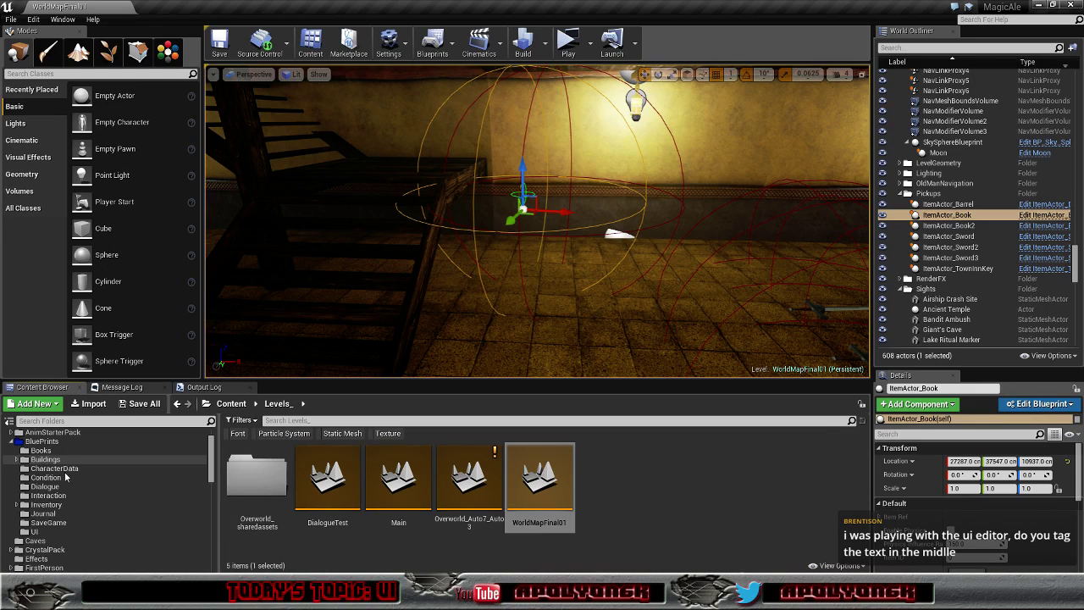
{"action": "left_click", "coordinate": [47, 503]}
{"action": "double_click", "coordinate": [254, 478]}
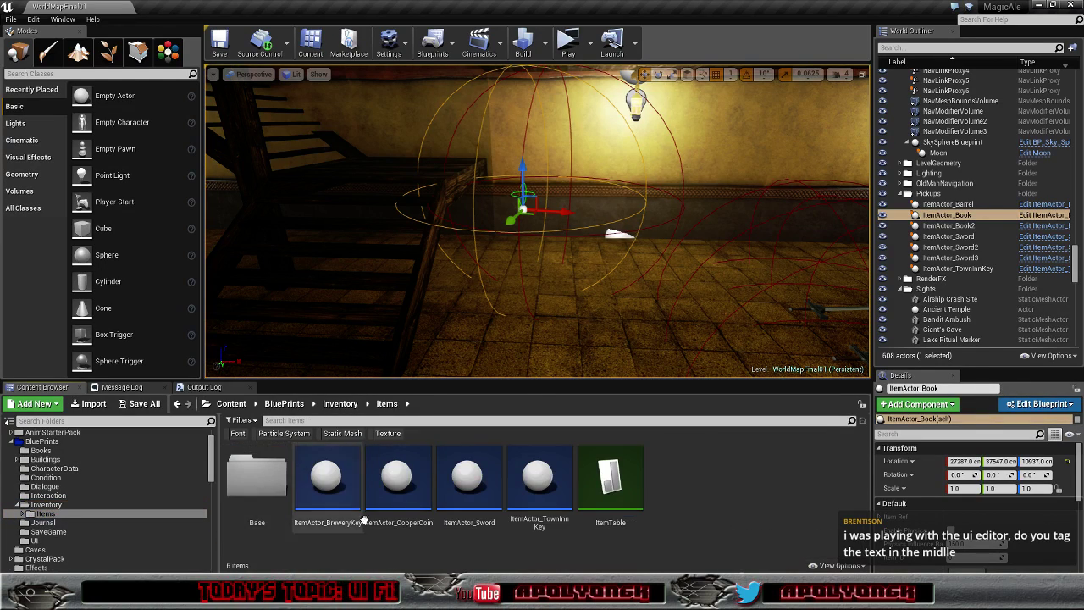
- Check ItemTable, set Item ID to 200105 and assign Book01 as the world mesh
{"action": "double_click", "coordinate": [611, 485]}
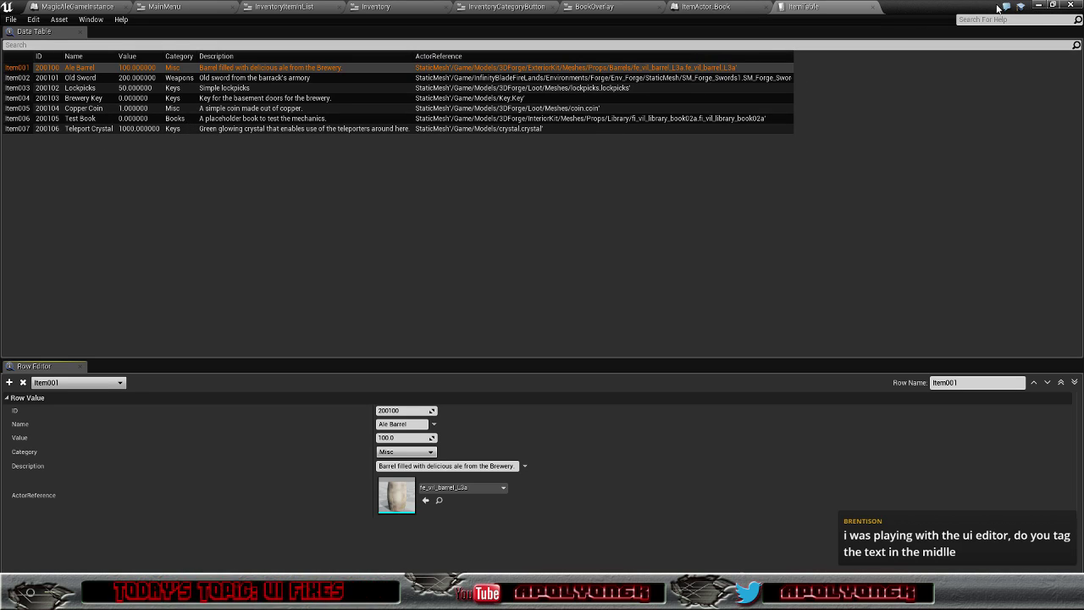
{"action": "left_click", "coordinate": [736, 13]}
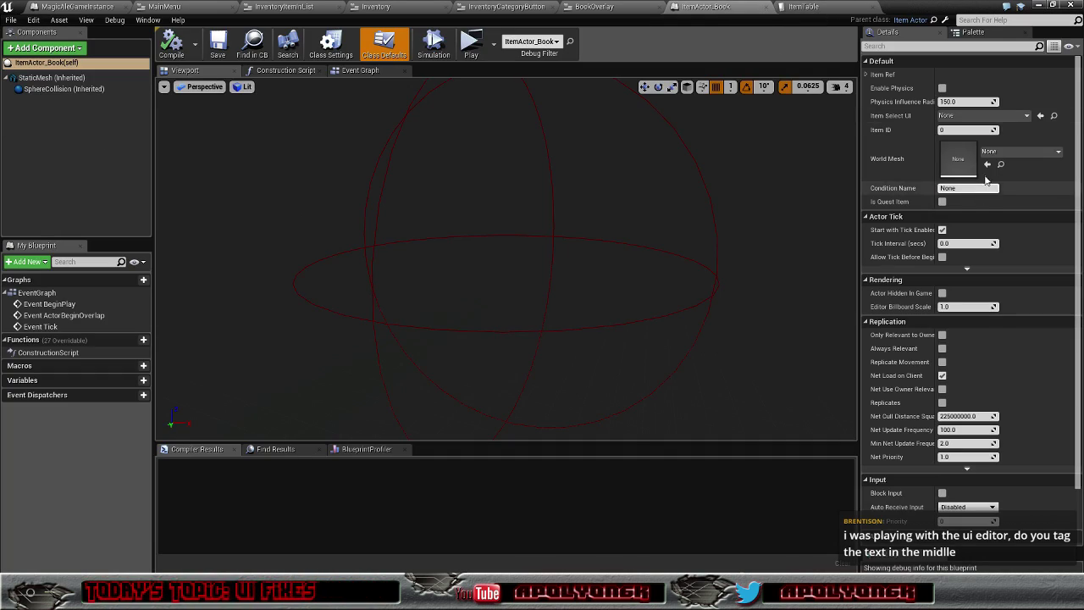
{"action": "left_click", "coordinate": [967, 129]}
{"action": "type", "text": "200105"}
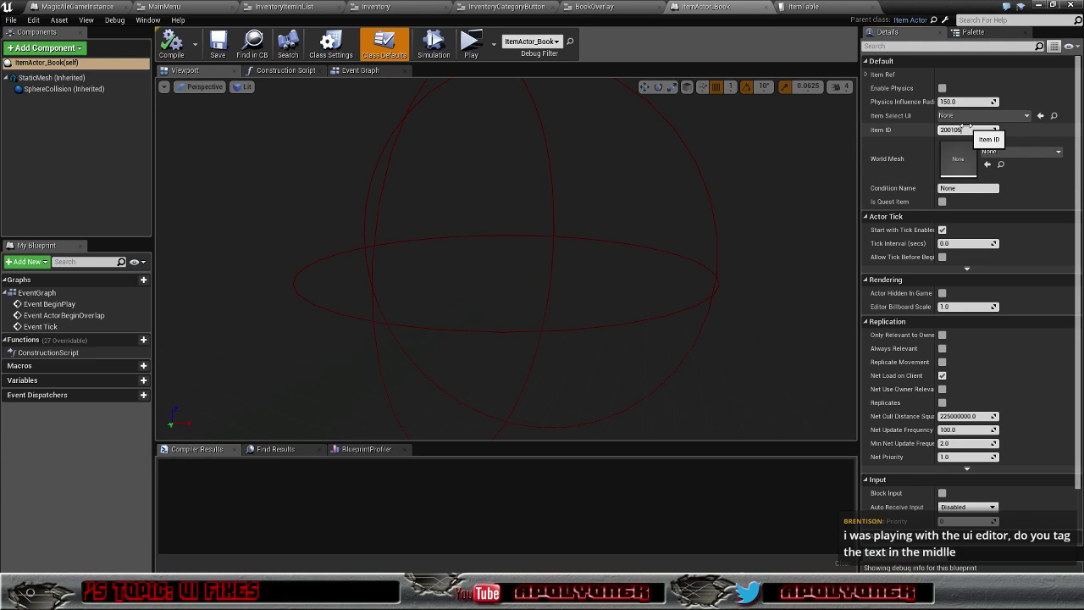
{"action": "left_click", "coordinate": [1040, 152]}
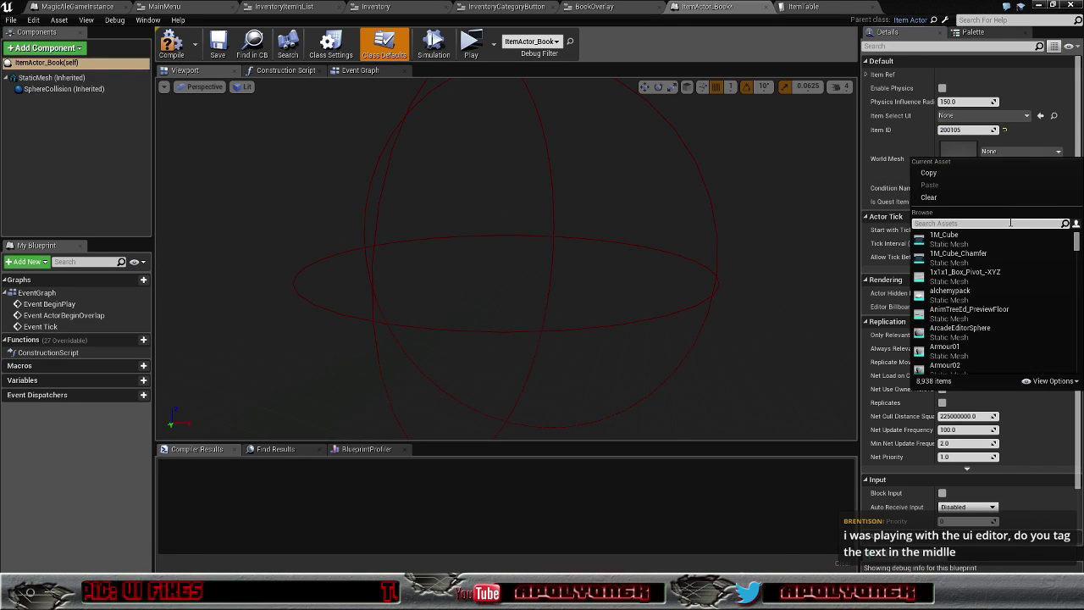
{"action": "type", "text": "book"}
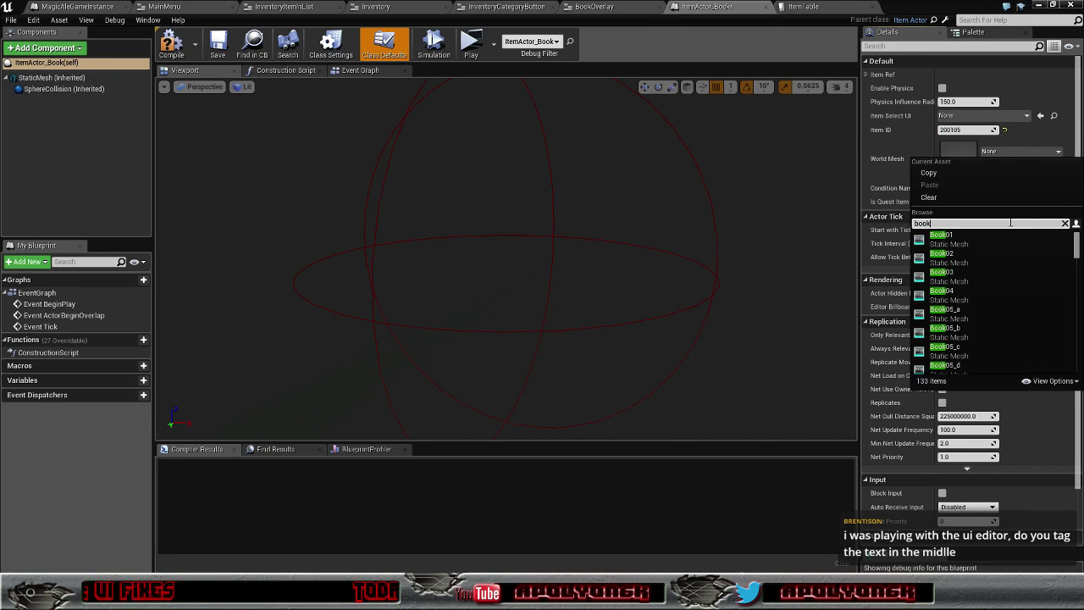
{"action": "key", "text": "Return"}
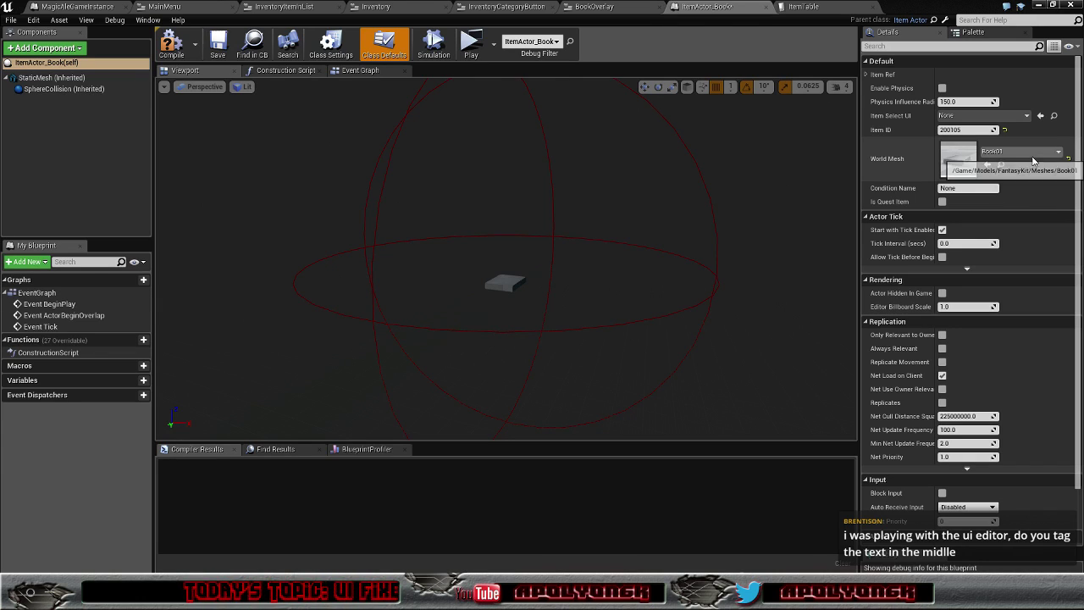
- Search the mesh list for 'book' and set fi_vil_library_book02a as the world mesh
{"action": "left_click", "coordinate": [1019, 151]}
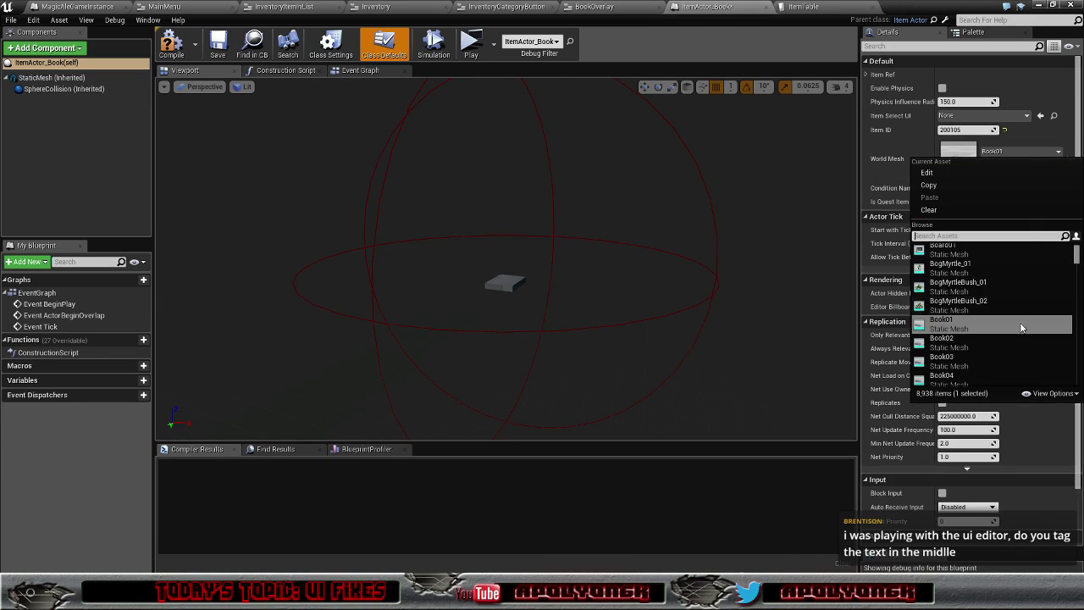
{"action": "scroll", "coordinate": [1019, 332], "scroll_direction": "down", "scroll_amount": 2}
{"action": "scroll", "coordinate": [1020, 332], "scroll_direction": "down", "scroll_amount": 1}
{"action": "scroll", "coordinate": [1020, 332], "scroll_direction": "down", "scroll_amount": 1}
{"action": "scroll", "coordinate": [1018, 336], "scroll_direction": "down", "scroll_amount": 2}
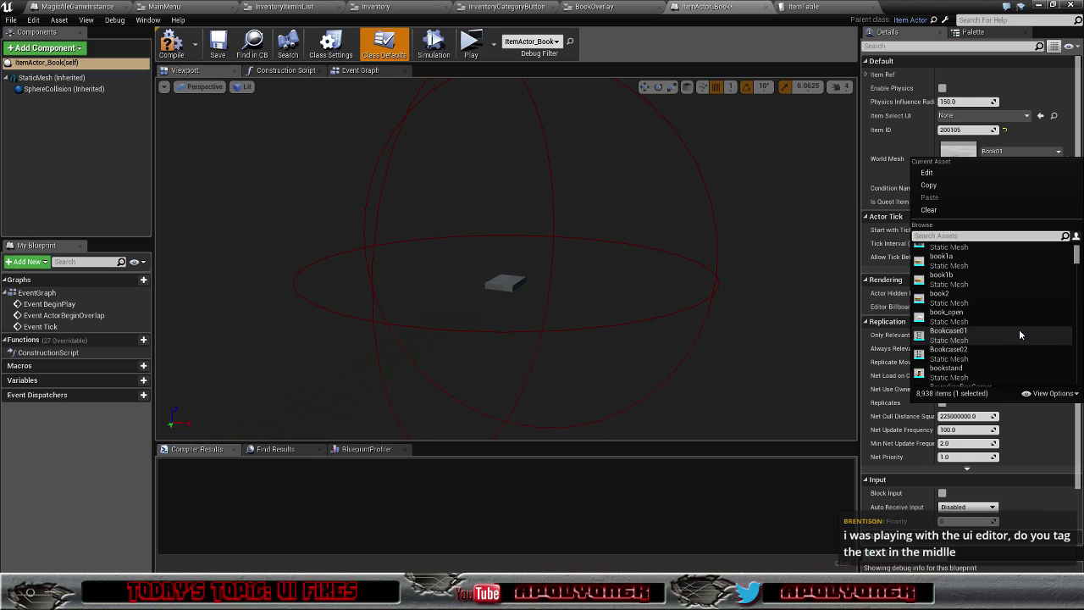
{"action": "scroll", "coordinate": [1019, 335], "scroll_direction": "down", "scroll_amount": 1}
{"action": "scroll", "coordinate": [1018, 336], "scroll_direction": "down", "scroll_amount": 1}
{"action": "scroll", "coordinate": [1018, 336], "scroll_direction": "down", "scroll_amount": 1}
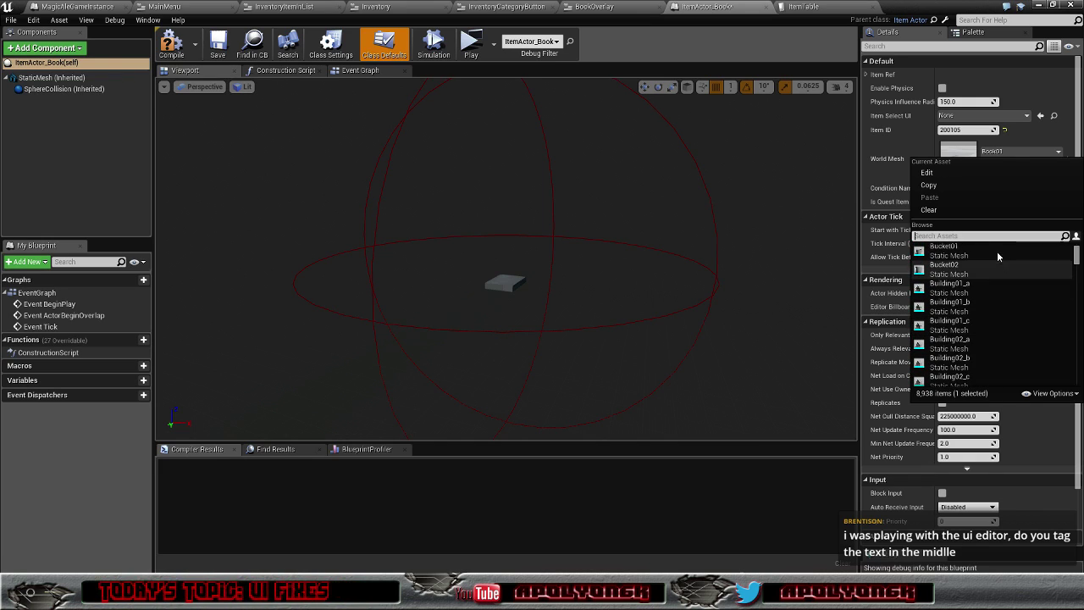
{"action": "type", "text": "book"}
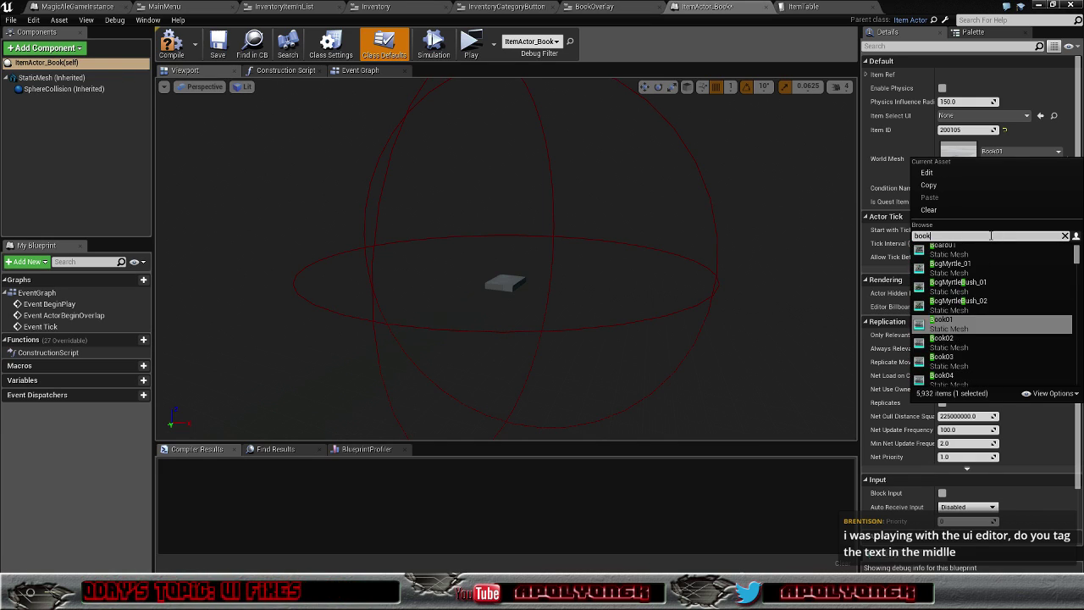
{"action": "scroll", "coordinate": [1022, 303], "scroll_direction": "down", "scroll_amount": 2}
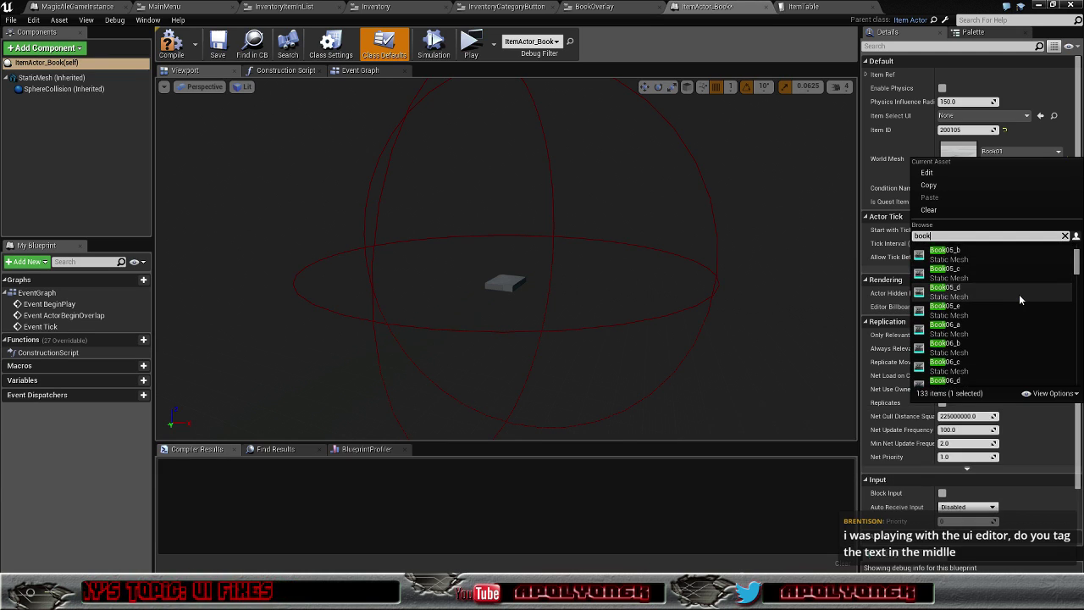
{"action": "scroll", "coordinate": [1022, 303], "scroll_direction": "down", "scroll_amount": 2}
{"action": "scroll", "coordinate": [1022, 303], "scroll_direction": "down", "scroll_amount": 2}
{"action": "scroll", "coordinate": [1023, 303], "scroll_direction": "down", "scroll_amount": 2}
{"action": "scroll", "coordinate": [1021, 299], "scroll_direction": "down", "scroll_amount": 2}
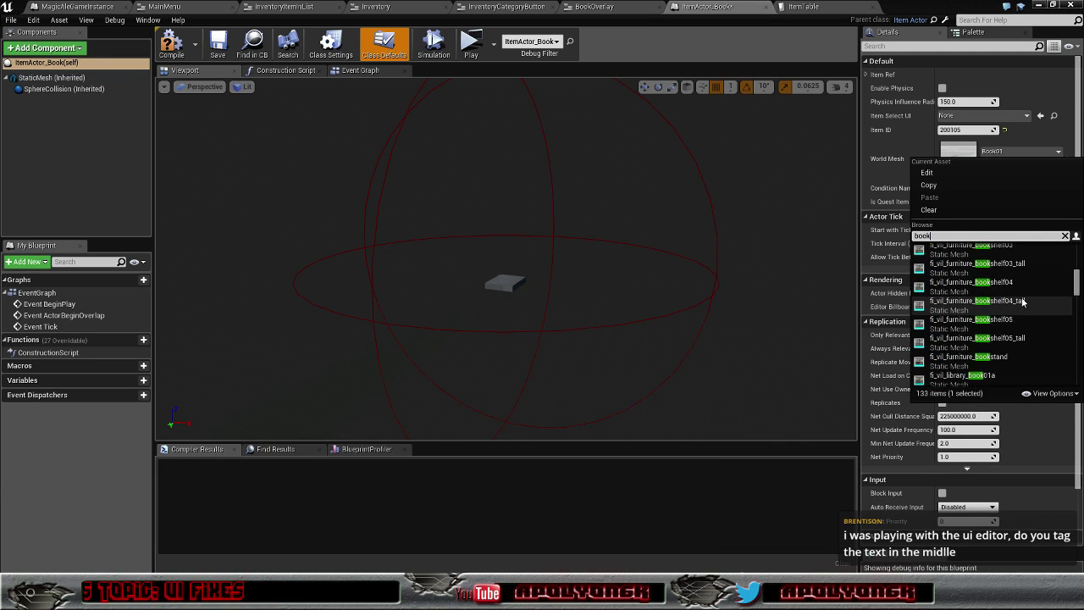
{"action": "scroll", "coordinate": [1021, 297], "scroll_direction": "down", "scroll_amount": 2}
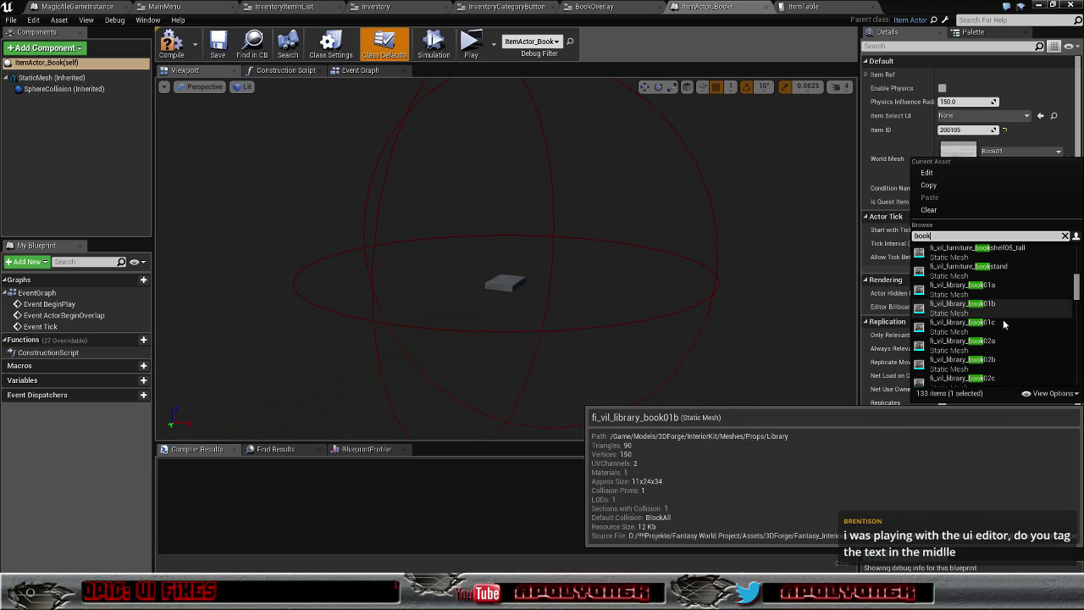
{"action": "left_click", "coordinate": [1003, 341]}
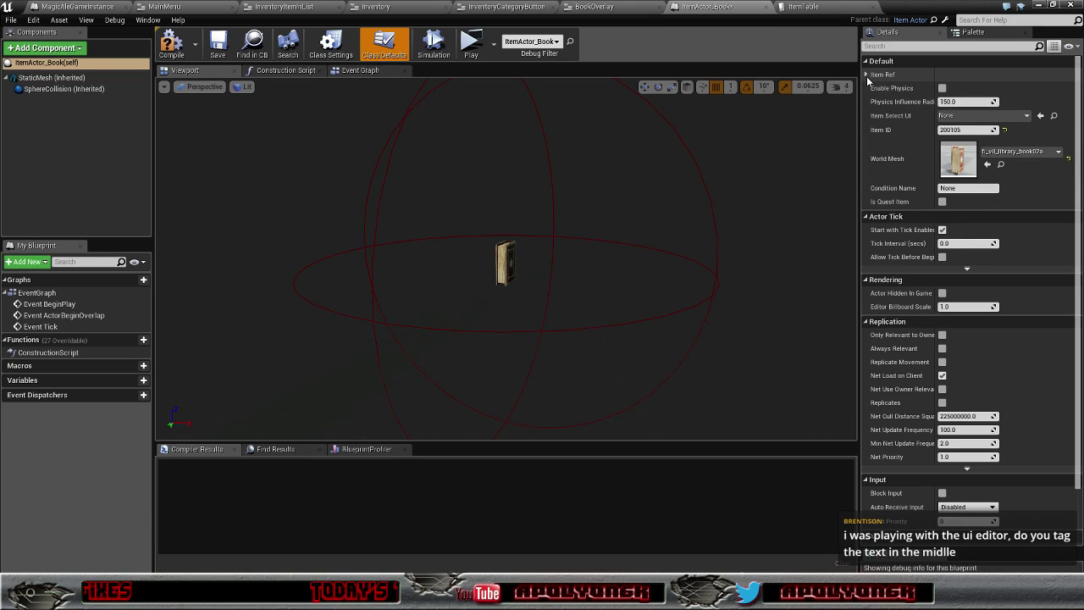
- Verify the Test Book entry in ItemTable, then compile ItemActor_Book
{"action": "left_click", "coordinate": [802, 7]}
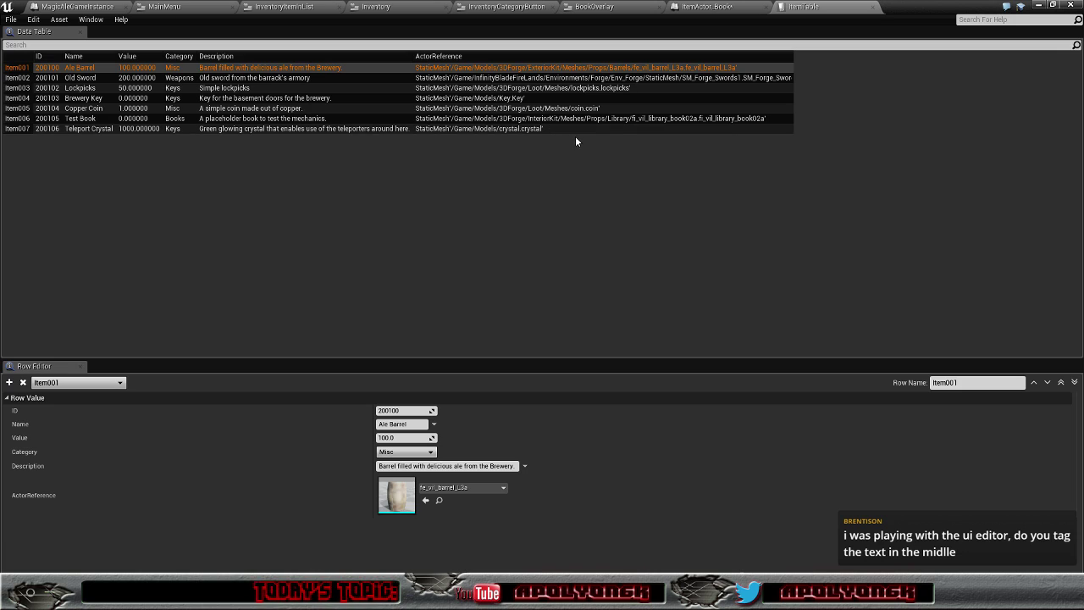
{"action": "left_click", "coordinate": [697, 10]}
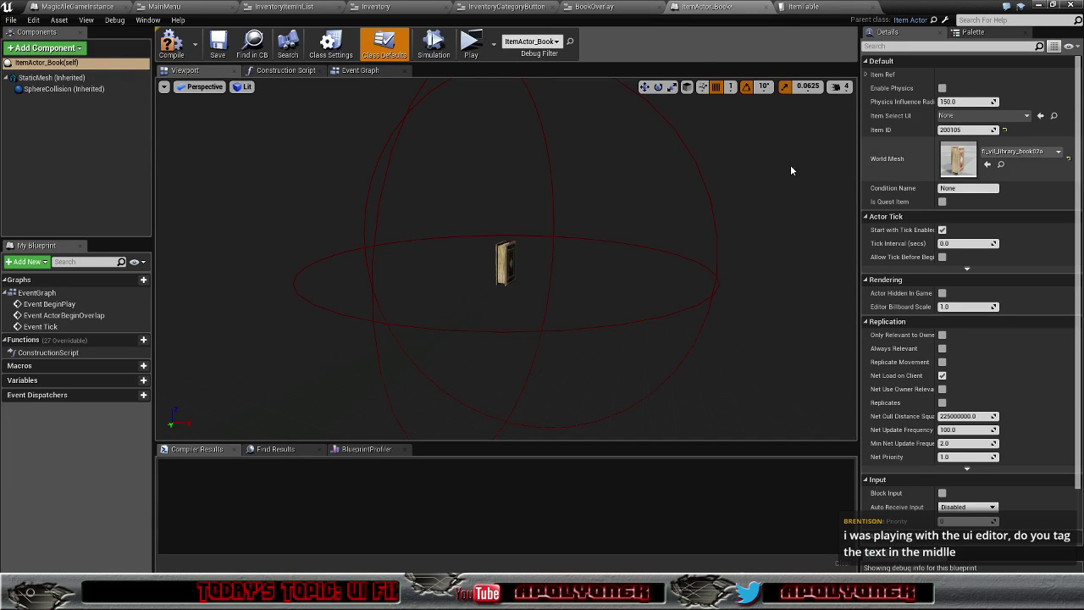
{"action": "left_click", "coordinate": [179, 47]}
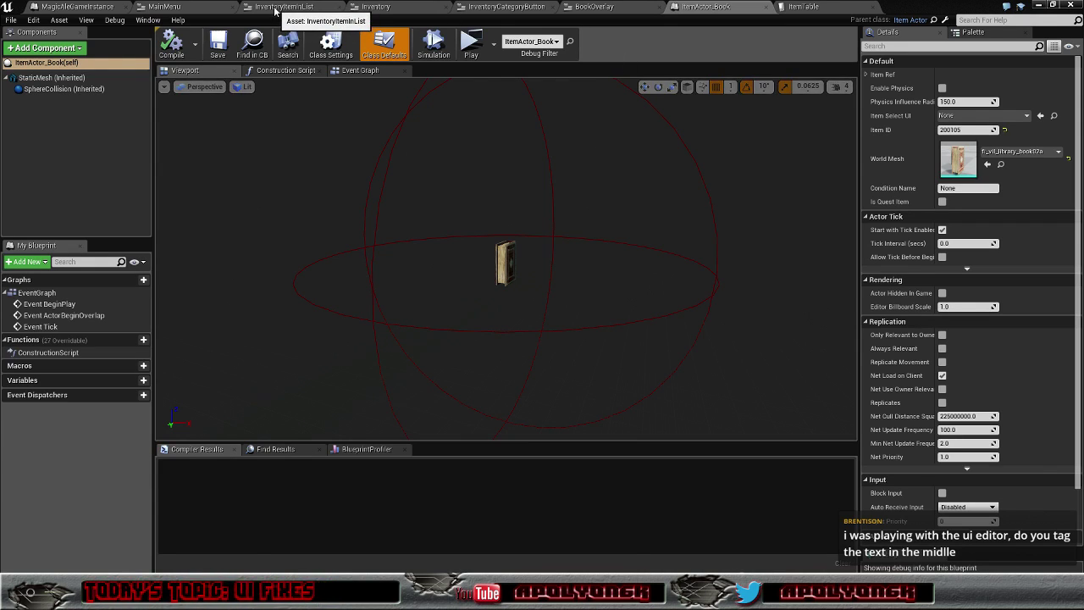
{"action": "left_click", "coordinate": [329, 6]}
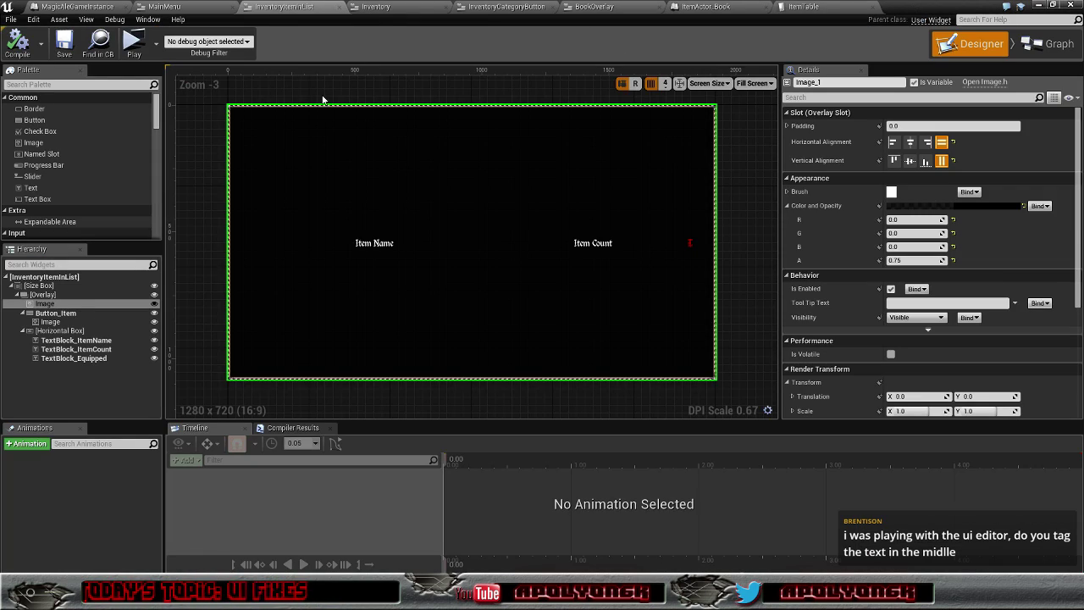
{"action": "left_click", "coordinate": [366, 246]}
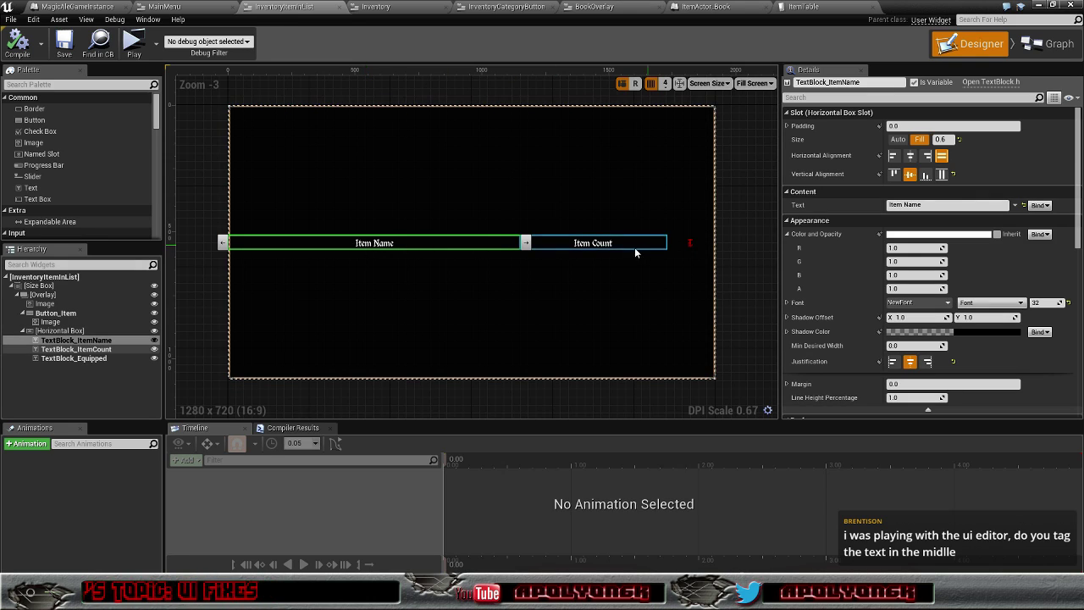
{"action": "scroll", "coordinate": [834, 241], "scroll_direction": "down", "scroll_amount": 3}
{"action": "scroll", "coordinate": [843, 246], "scroll_direction": "down", "scroll_amount": 3}
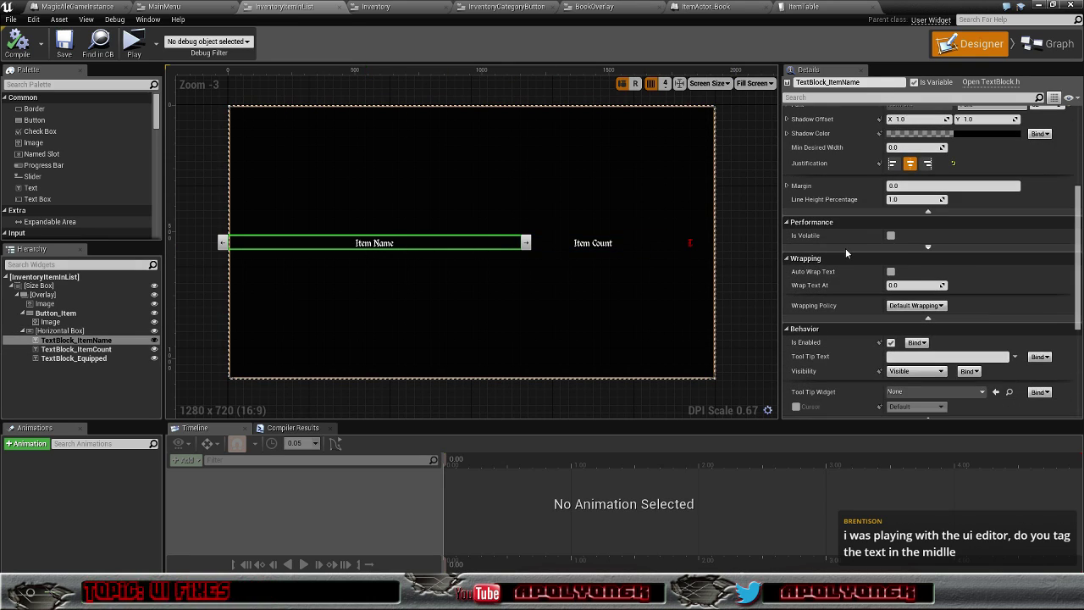
{"action": "scroll", "coordinate": [847, 249], "scroll_direction": "down", "scroll_amount": 3}
{"action": "scroll", "coordinate": [848, 249], "scroll_direction": "down", "scroll_amount": 3}
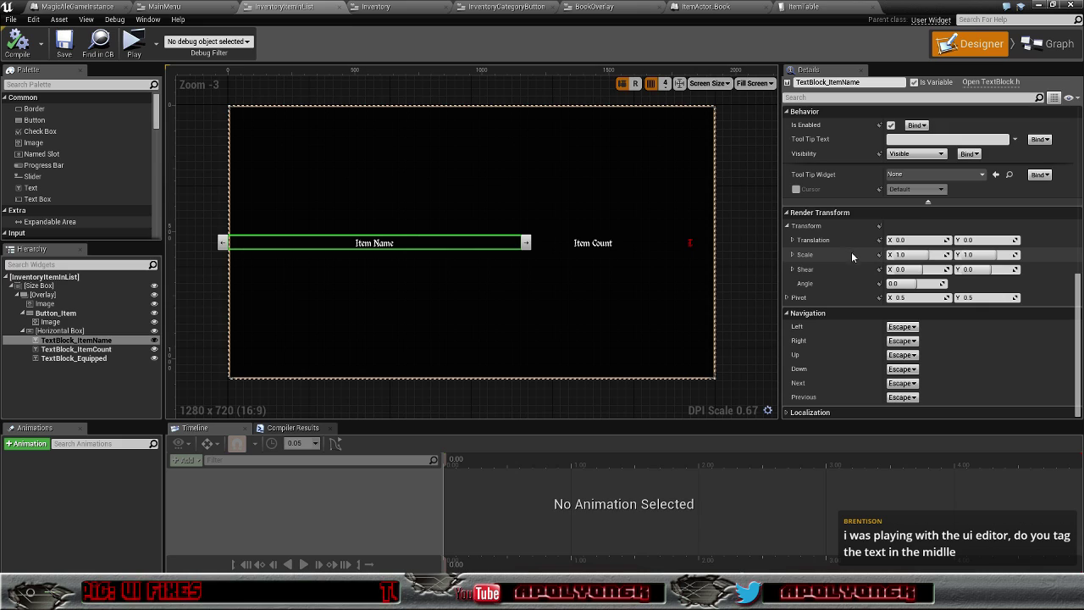
{"action": "scroll", "coordinate": [857, 258], "scroll_direction": "up", "scroll_amount": 2}
{"action": "scroll", "coordinate": [864, 271], "scroll_direction": "up", "scroll_amount": 1}
{"action": "scroll", "coordinate": [865, 270], "scroll_direction": "up", "scroll_amount": 2}
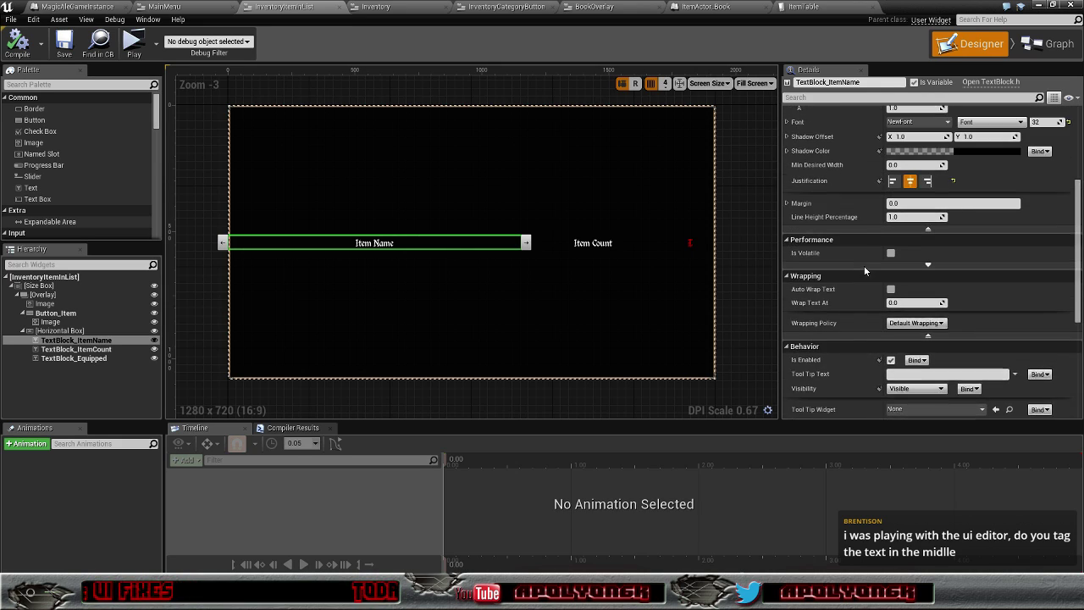
{"action": "scroll", "coordinate": [864, 271], "scroll_direction": "up", "scroll_amount": 1}
{"action": "scroll", "coordinate": [865, 270], "scroll_direction": "up", "scroll_amount": 1}
{"action": "scroll", "coordinate": [865, 270], "scroll_direction": "up", "scroll_amount": 2}
{"action": "scroll", "coordinate": [865, 270], "scroll_direction": "up", "scroll_amount": 1}
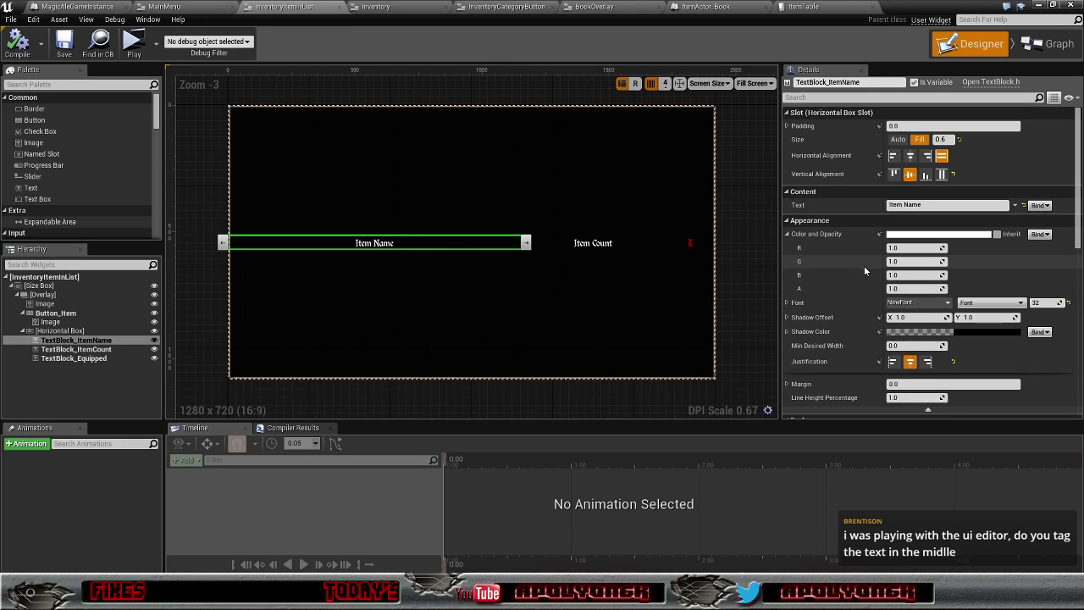
{"action": "left_click", "coordinate": [564, 247]}
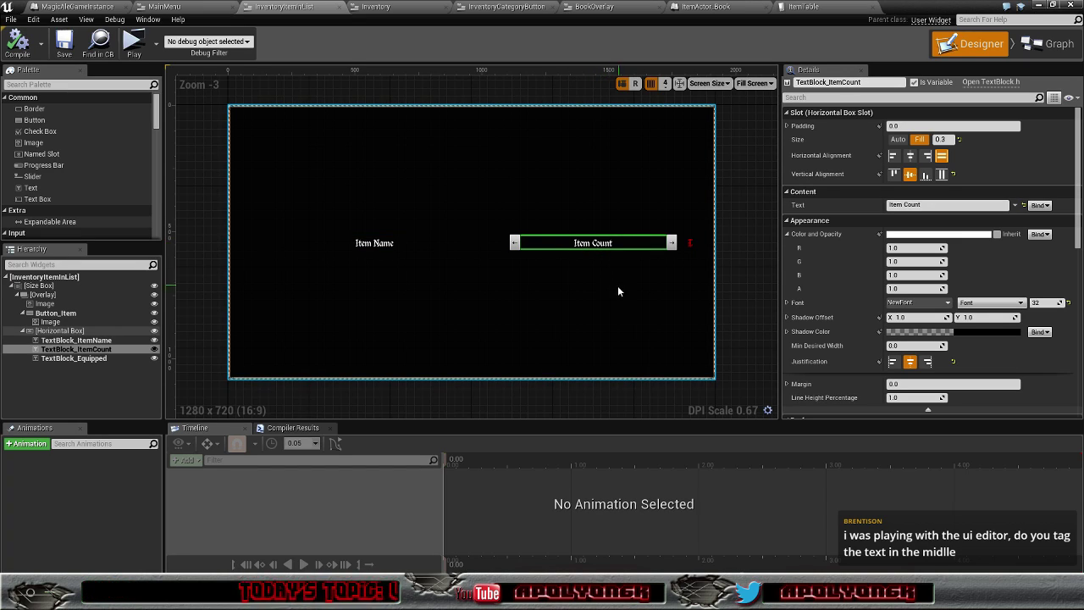
{"action": "left_click", "coordinate": [690, 244]}
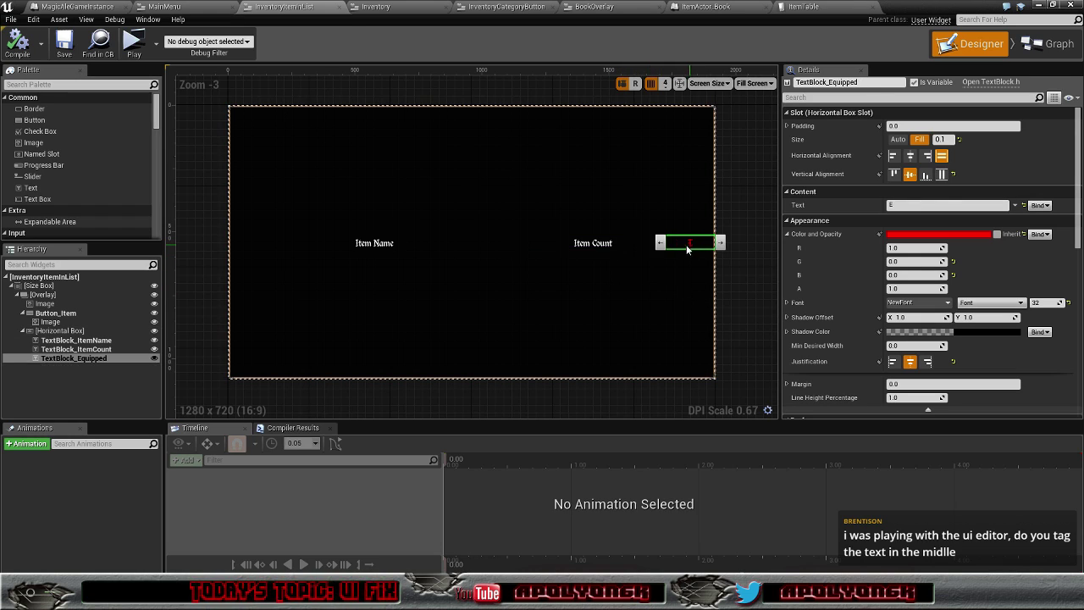
{"action": "left_click", "coordinate": [593, 244]}
{"action": "left_click", "coordinate": [367, 246]}
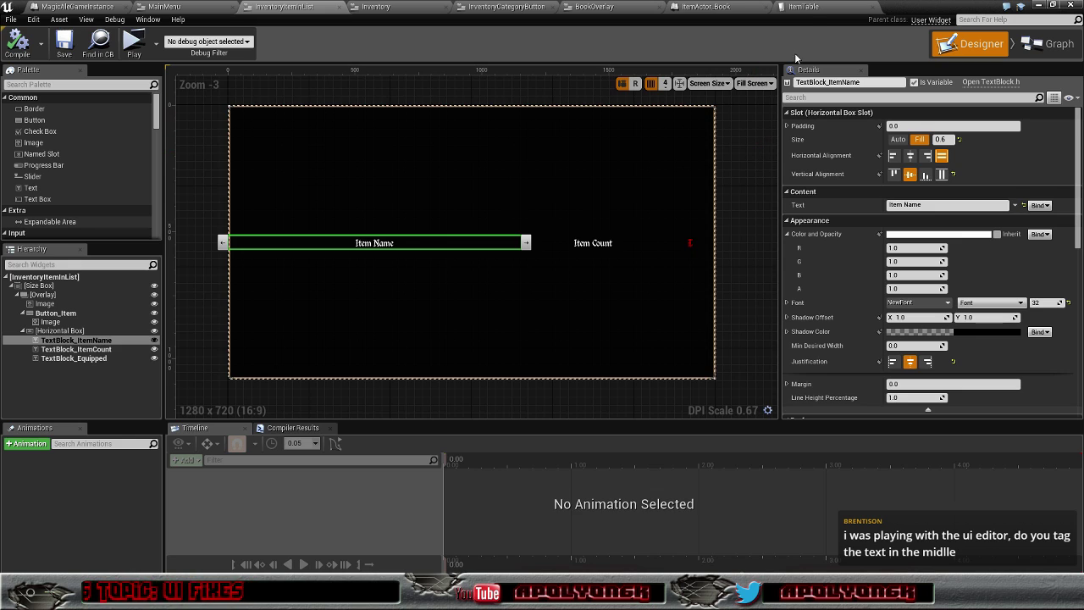
- Return to the level editor and fly the viewport toward the ItemActor_Book pickup
{"action": "left_click", "coordinate": [739, 7]}
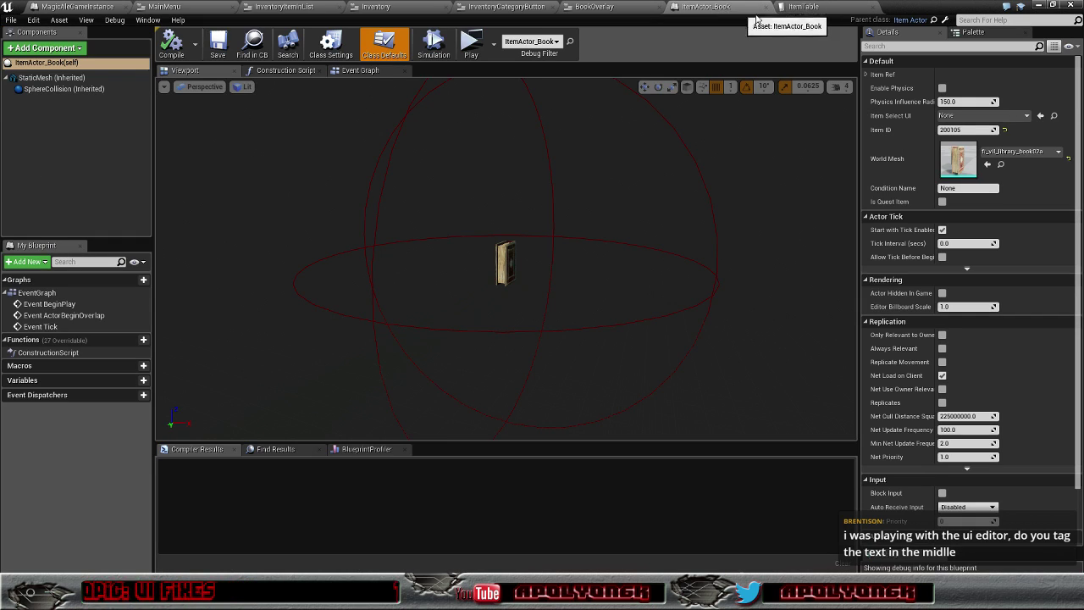
{"action": "left_click", "coordinate": [1038, 7]}
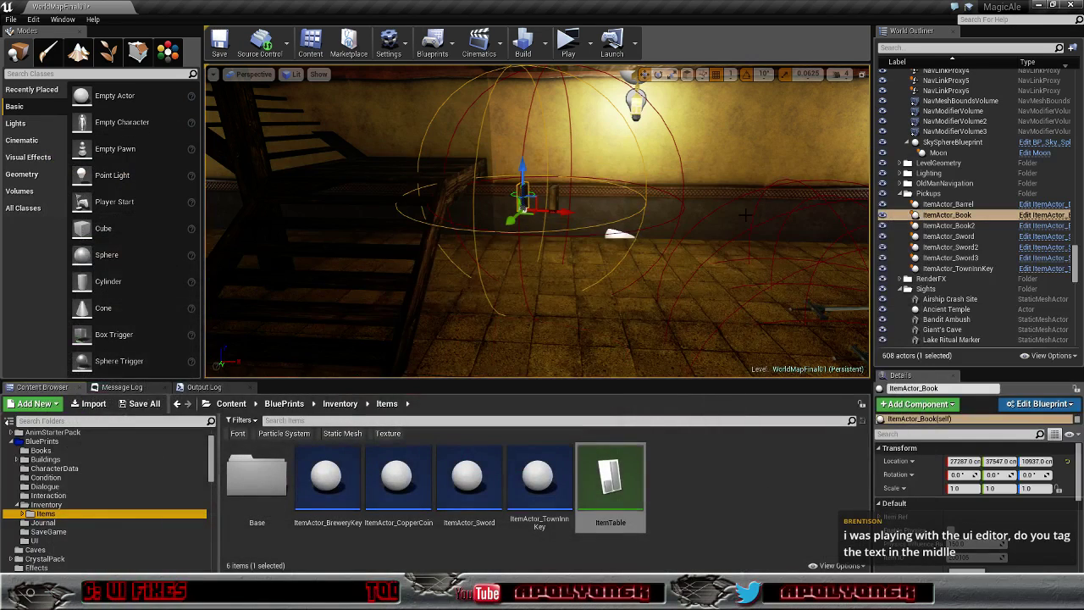
{"action": "right_click_drag", "start_coordinate": [537, 220], "coordinate": [537, 220]}
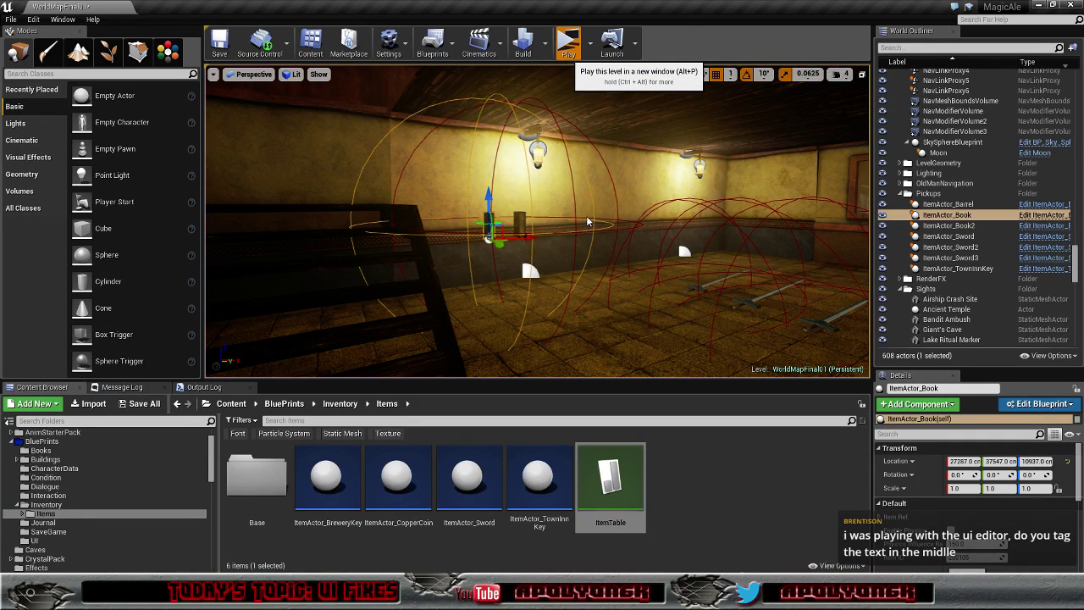
- Launch a standalone game preview, walk to the books, pick them up and open the inventory
{"action": "key", "text": "alt+p"}
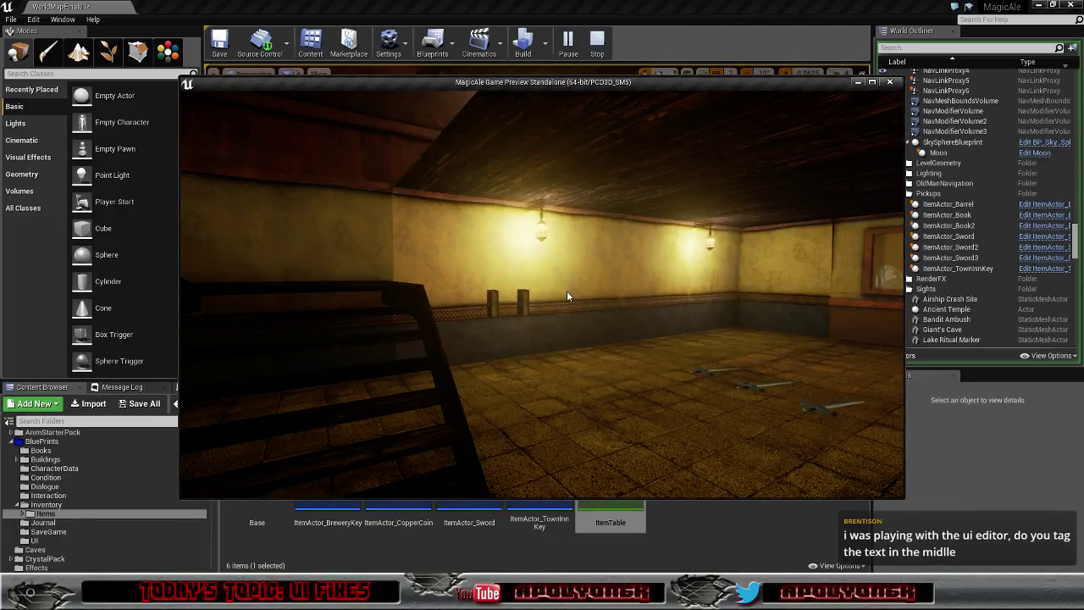
{"action": "key", "text": "w"}
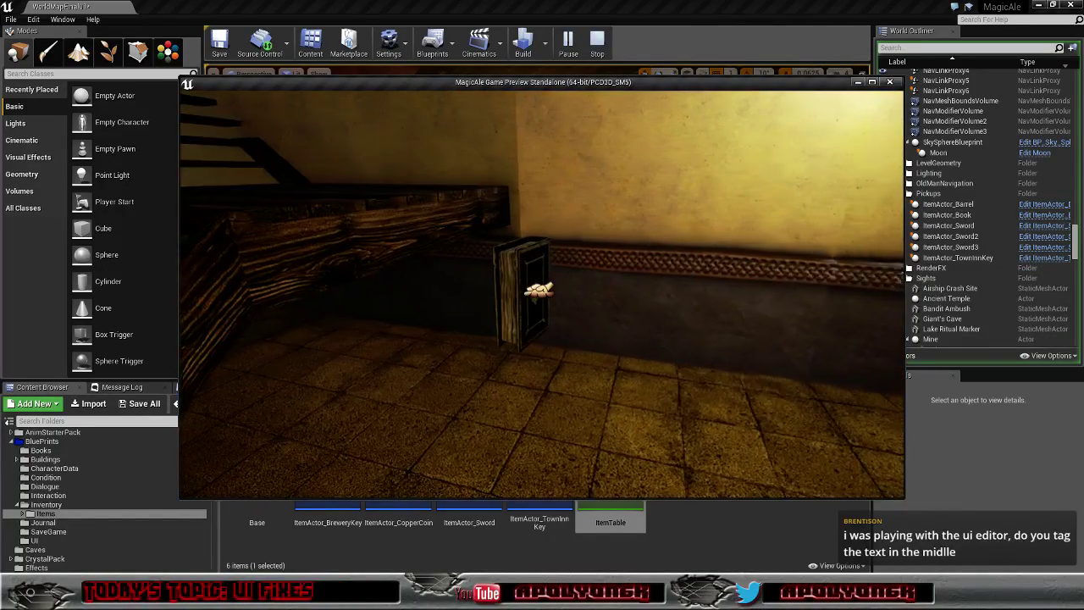
{"action": "key", "text": "e"}
{"action": "key", "text": "i"}
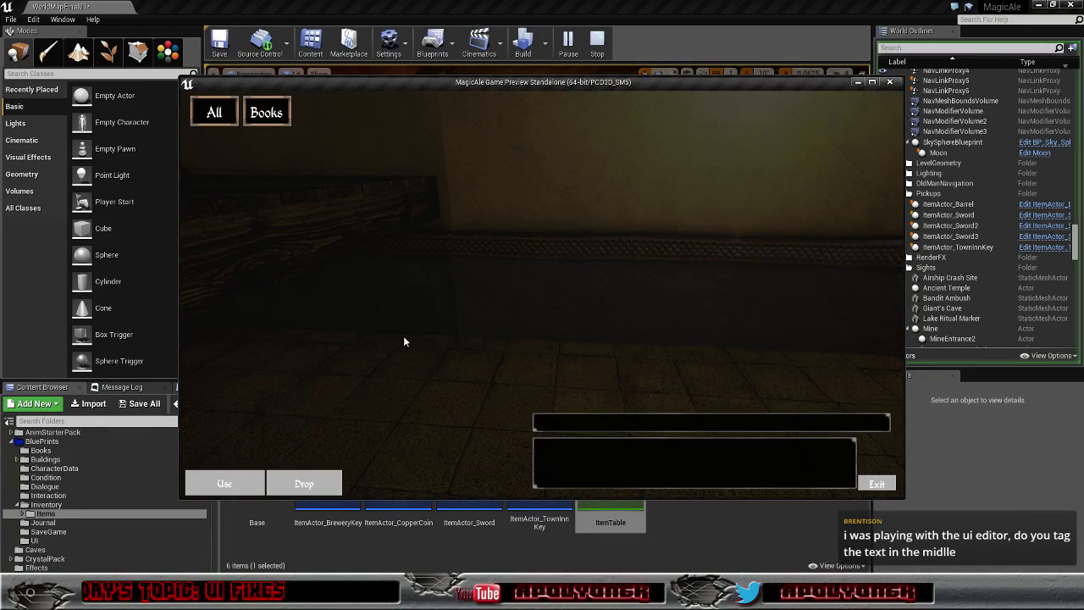
- Filter to Books, select Test Book, rotate its preview, then open it for reading
{"action": "left_click", "coordinate": [264, 112]}
{"action": "left_click", "coordinate": [285, 158]}
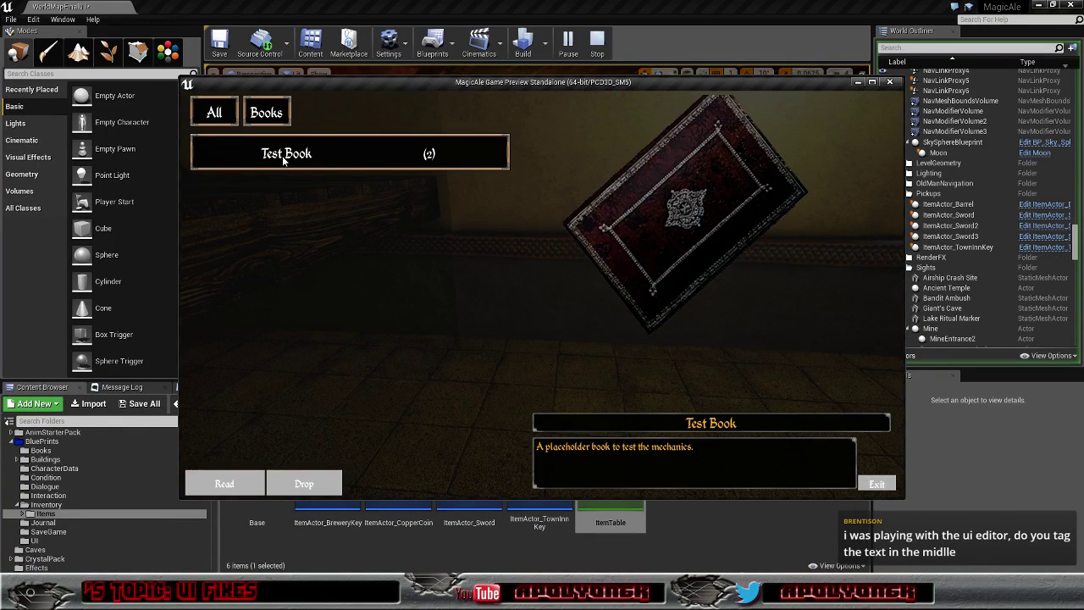
{"action": "mouse_move", "coordinate": [629, 222]}
{"action": "left_mouse_down"}
{"action": "mouse_move", "coordinate": [704, 277]}
{"action": "mouse_move", "coordinate": [756, 256]}
{"action": "left_mouse_up"}
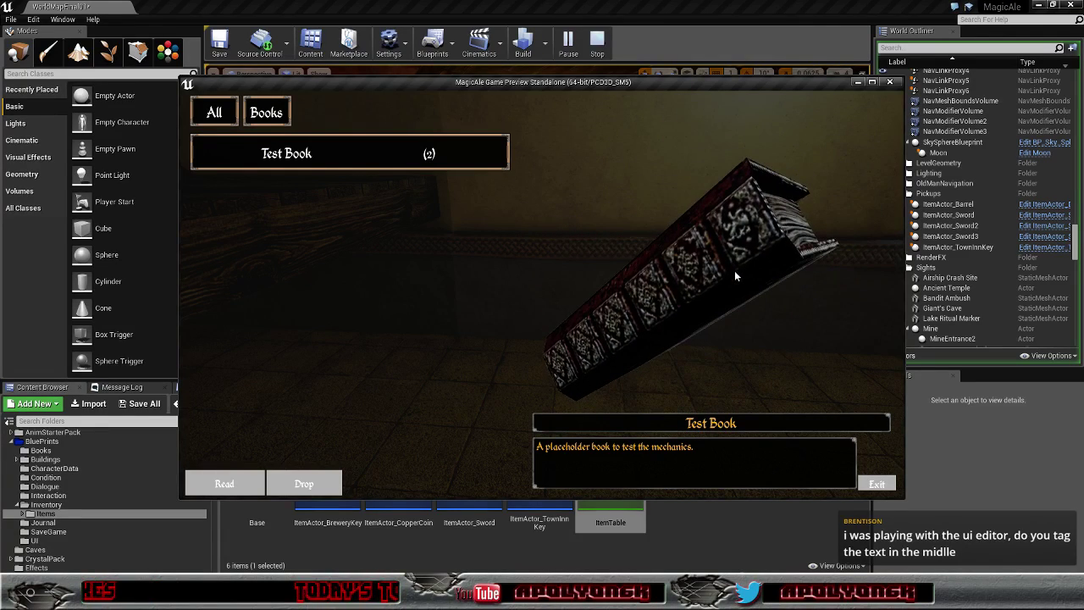
{"action": "left_click", "coordinate": [224, 486]}
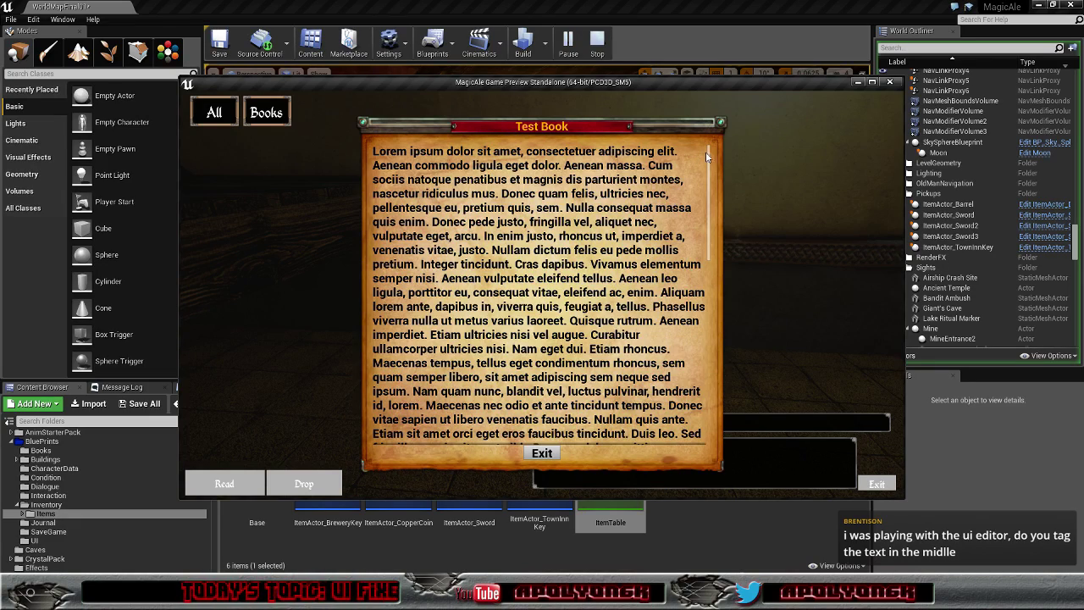
- Scroll through the Test Book text with the preview maximized, then close it with Exit
{"action": "left_click_drag", "start_coordinate": [710, 159], "coordinate": [714, 399]}
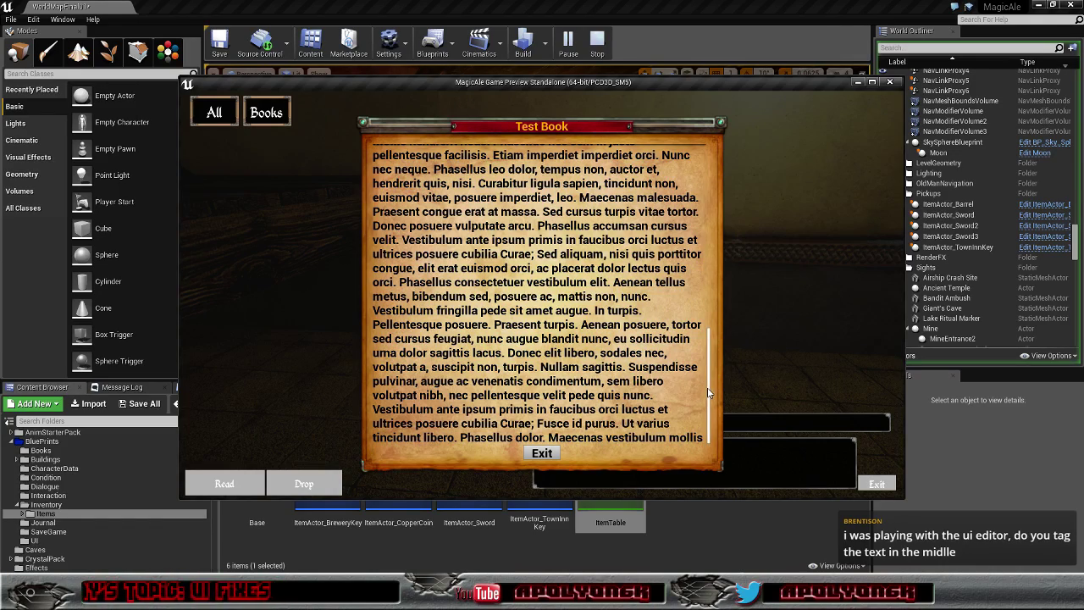
{"action": "left_click_drag", "start_coordinate": [710, 393], "coordinate": [703, 194]}
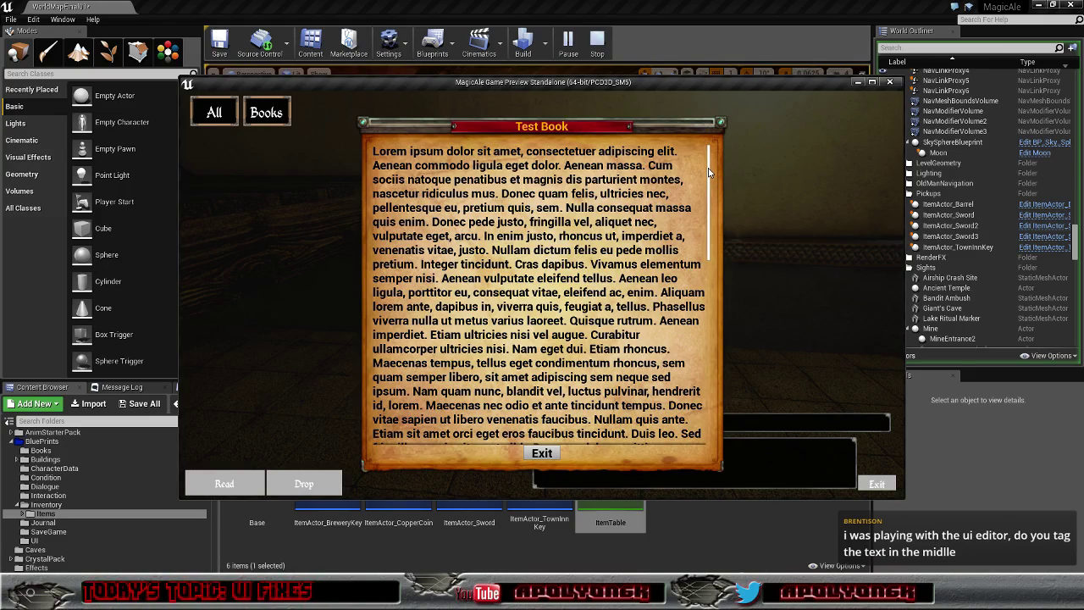
{"action": "mouse_move", "coordinate": [709, 173]}
{"action": "left_mouse_down"}
{"action": "mouse_move", "coordinate": [724, 364]}
{"action": "mouse_move", "coordinate": [712, 161]}
{"action": "left_mouse_up"}
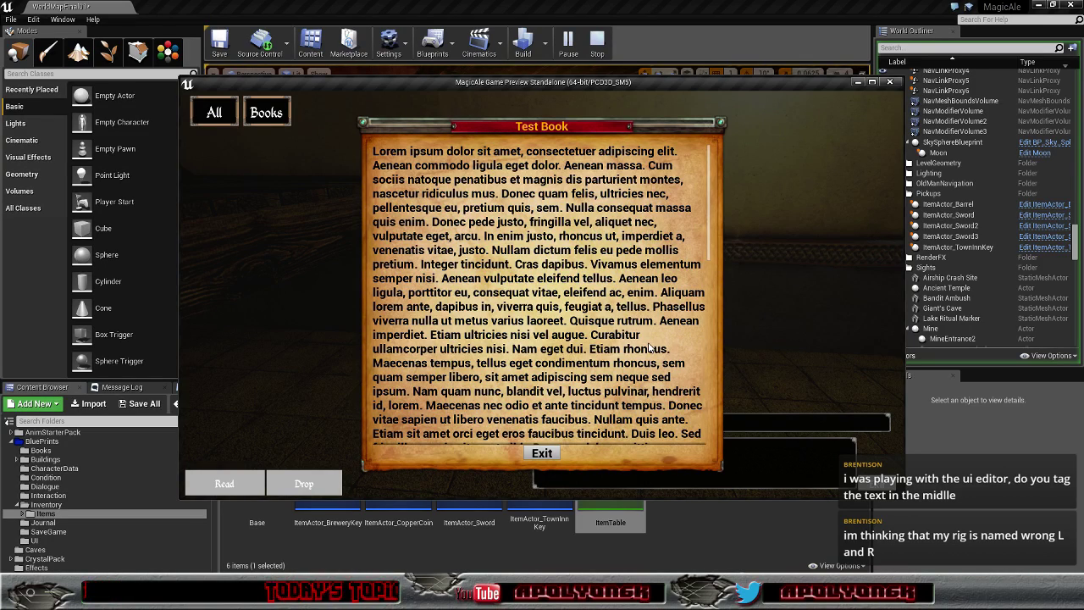
{"action": "left_click", "coordinate": [871, 82]}
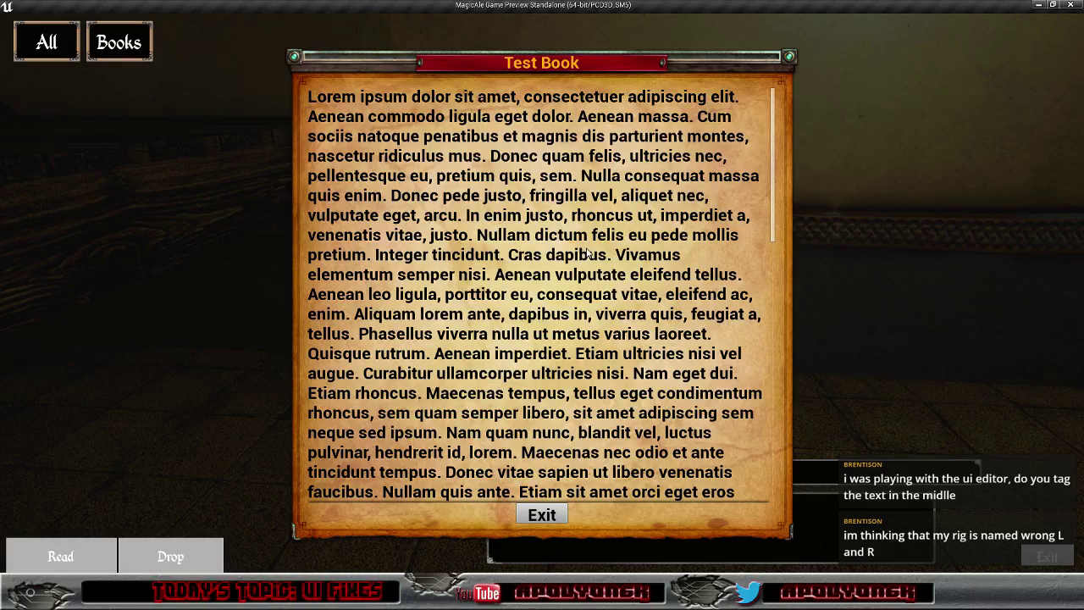
{"action": "left_click_drag", "start_coordinate": [771, 144], "coordinate": [766, 417]}
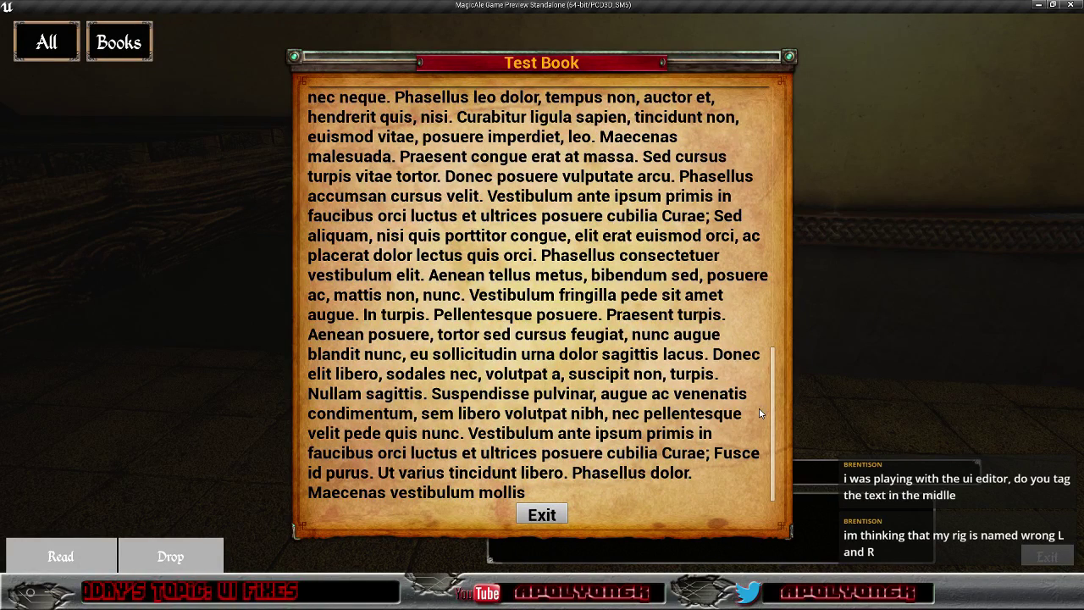
{"action": "left_click", "coordinate": [536, 517]}
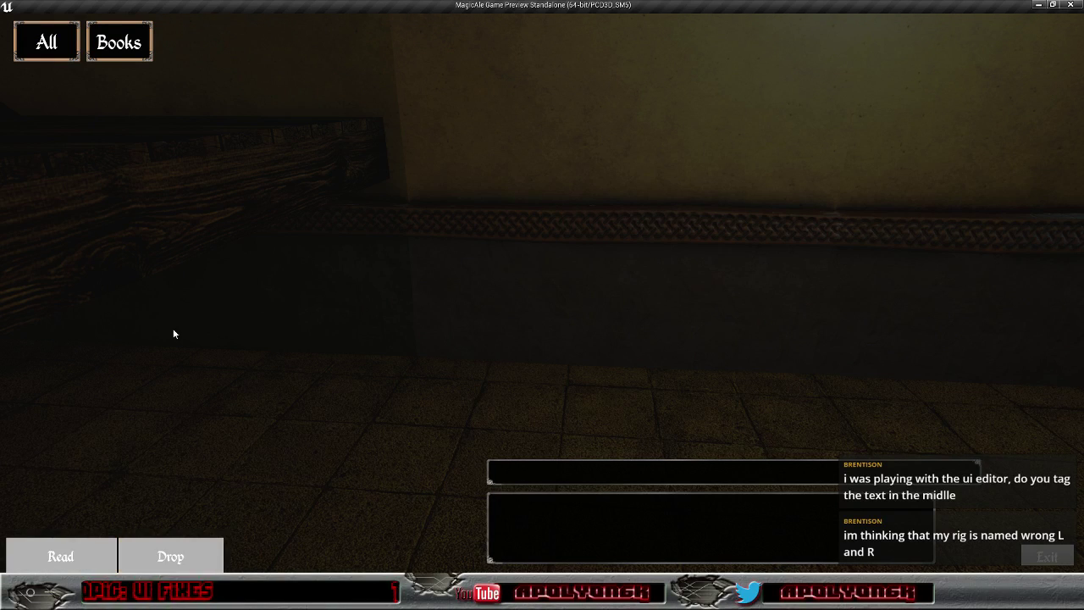
- List the books, close the inventory and walk past the swords onto the market balcony
{"action": "left_click", "coordinate": [53, 44]}
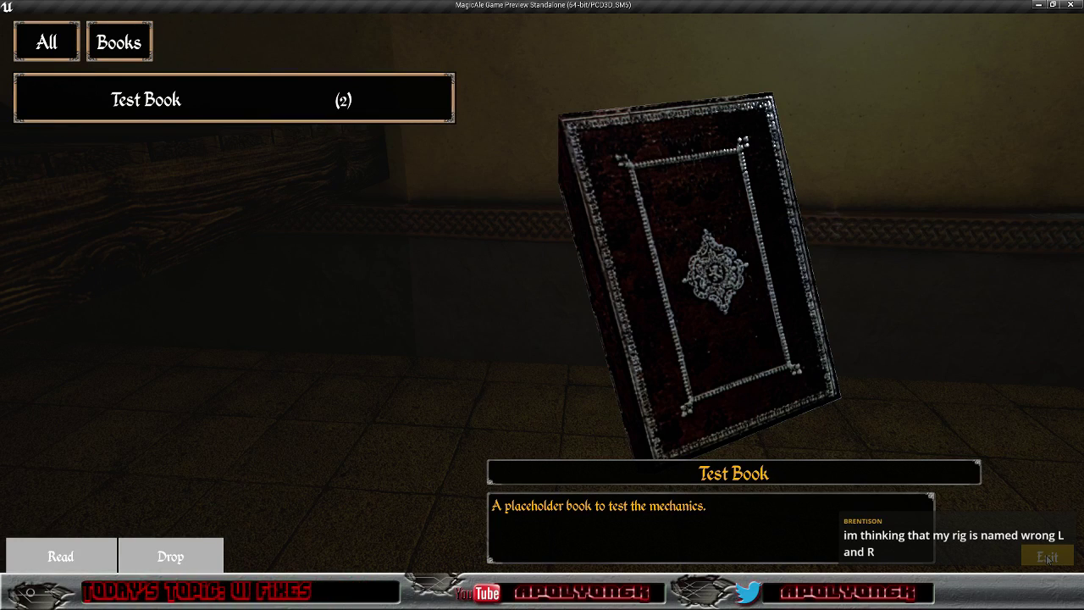
{"action": "left_click", "coordinate": [1049, 559]}
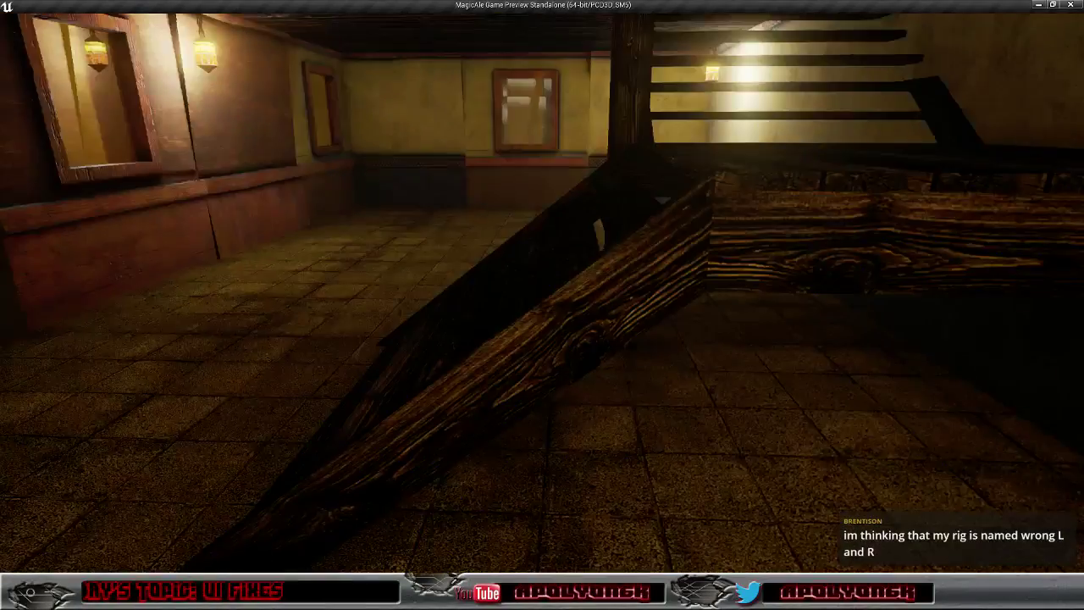
{"action": "key", "text": "w"}
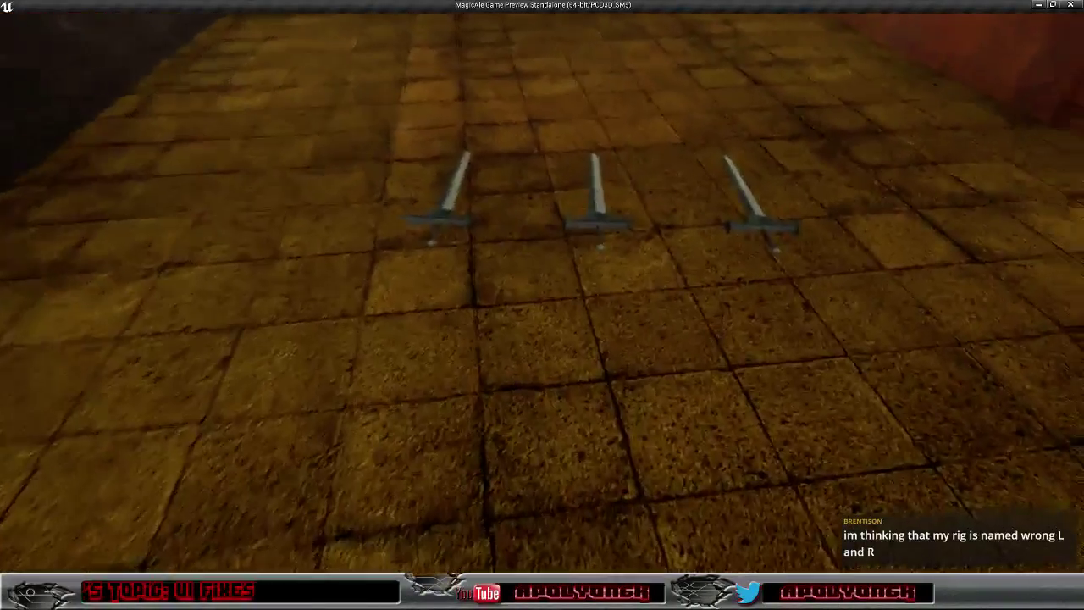
{"action": "key", "text": "w"}
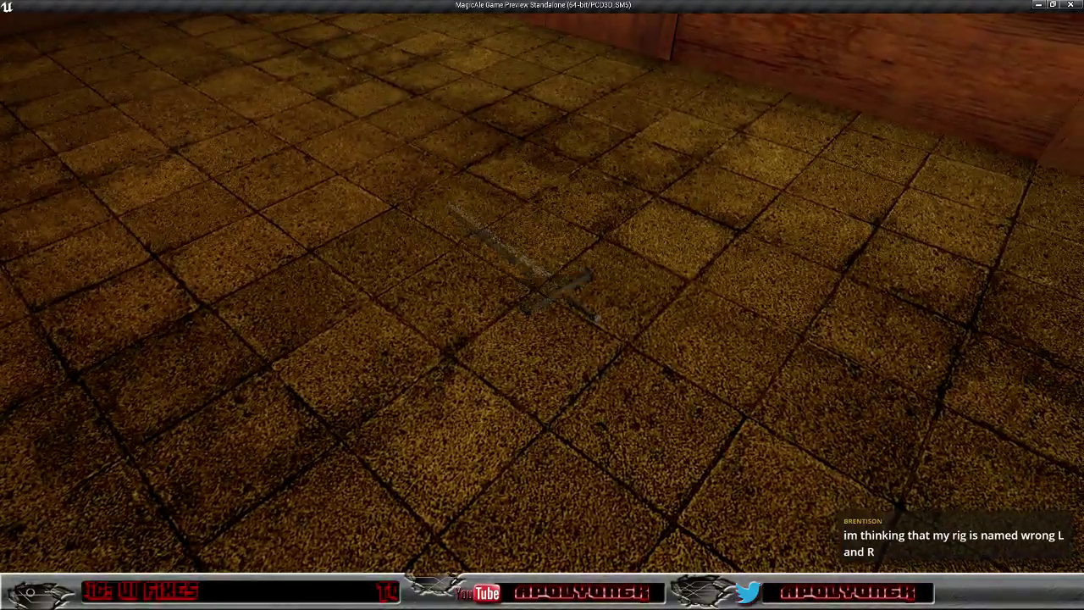
{"action": "key", "text": "w"}
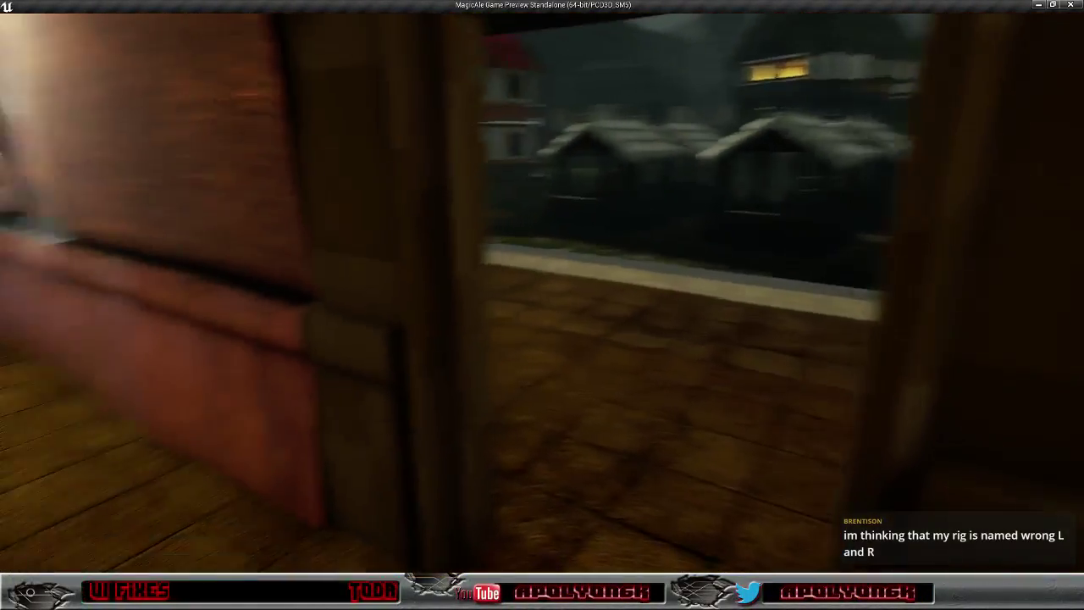
{"action": "key", "text": "w"}
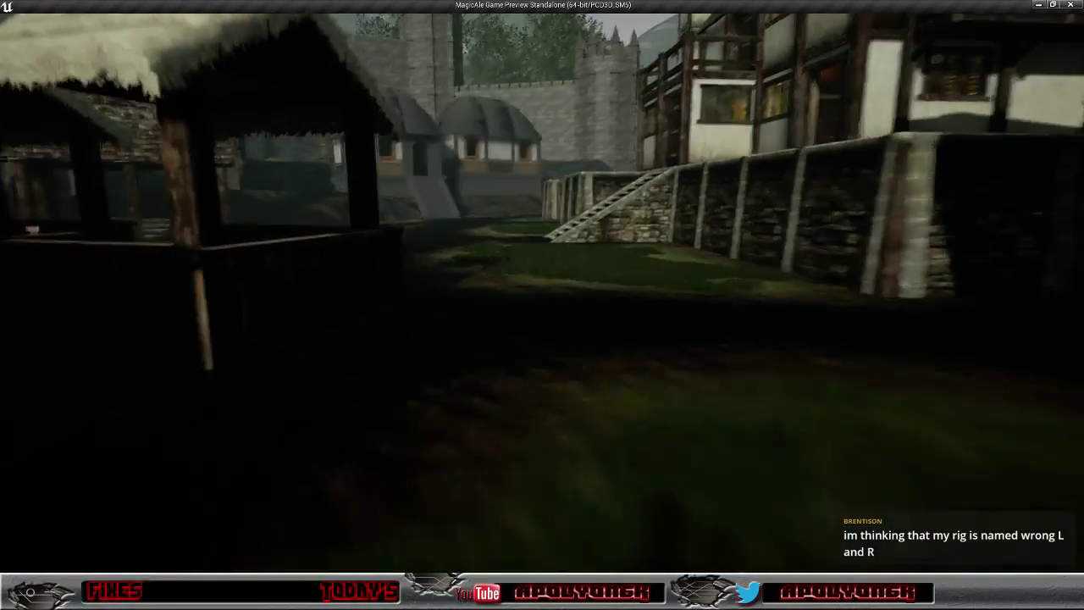
- Walk through the castle archway and along the trench into the cave near the church
{"action": "key", "text": "w"}
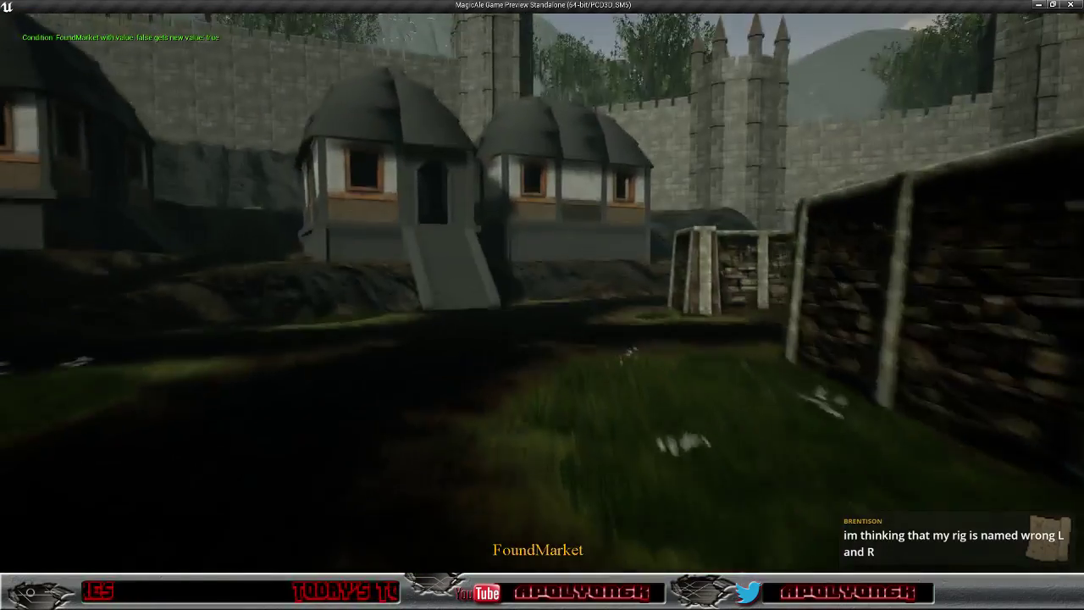
{"action": "key", "text": "w"}
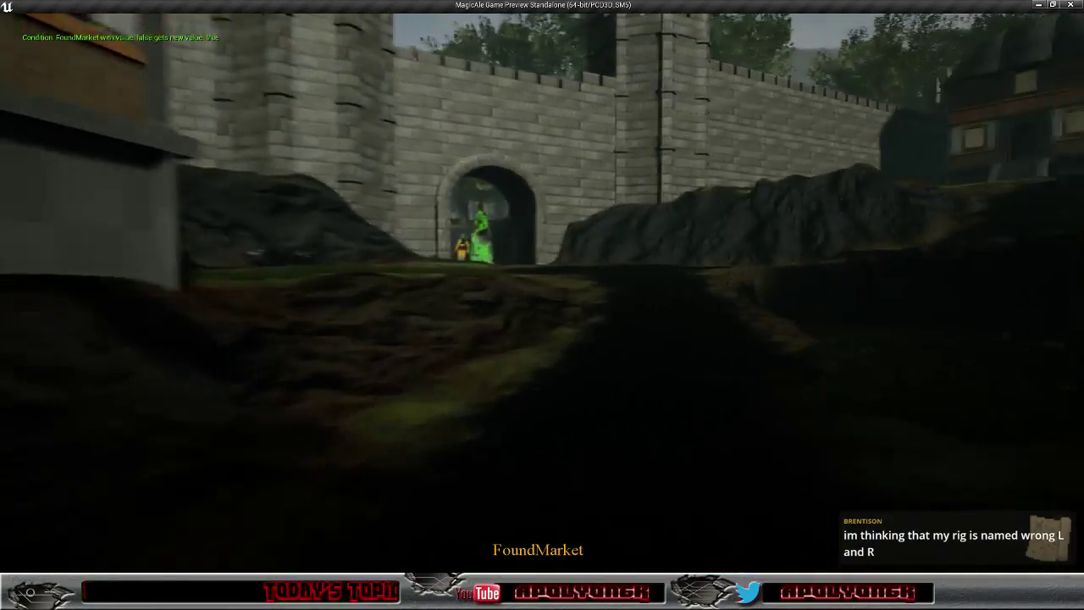
{"action": "key", "text": "w"}
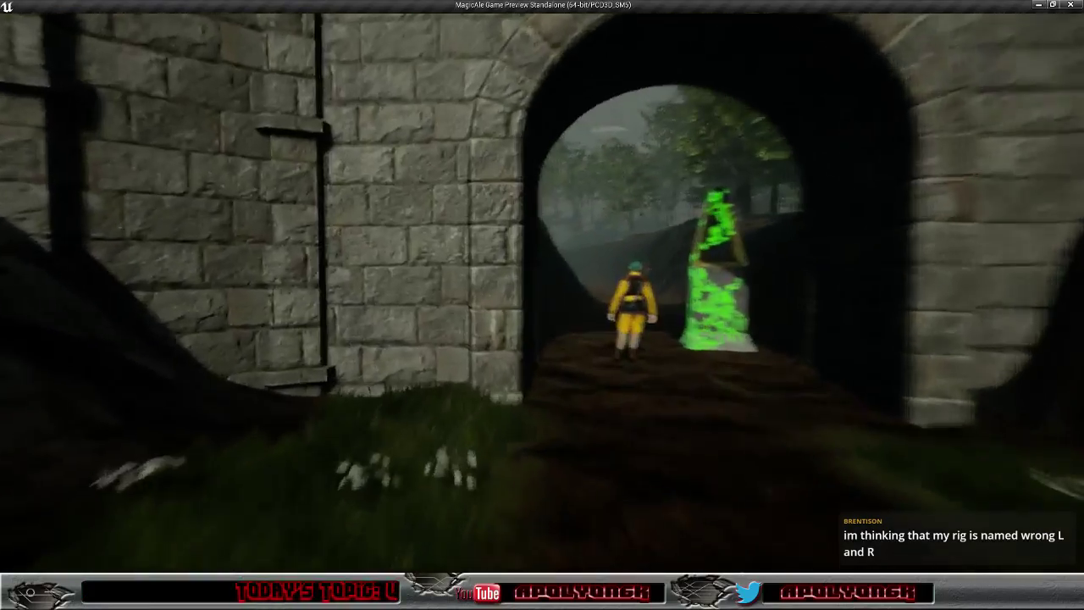
{"action": "key", "text": "w"}
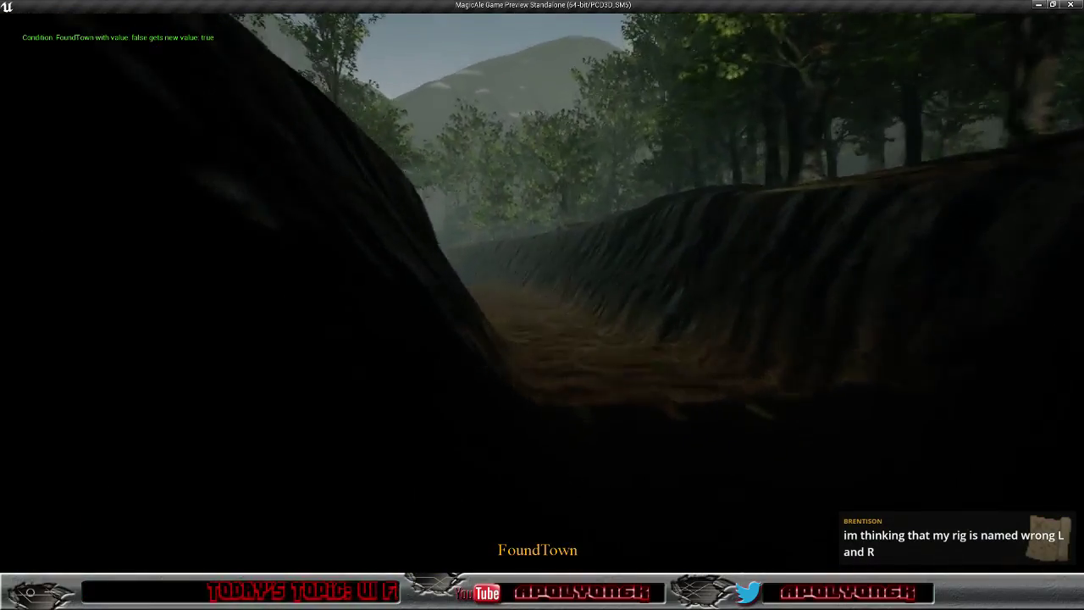
{"action": "key", "text": "w"}
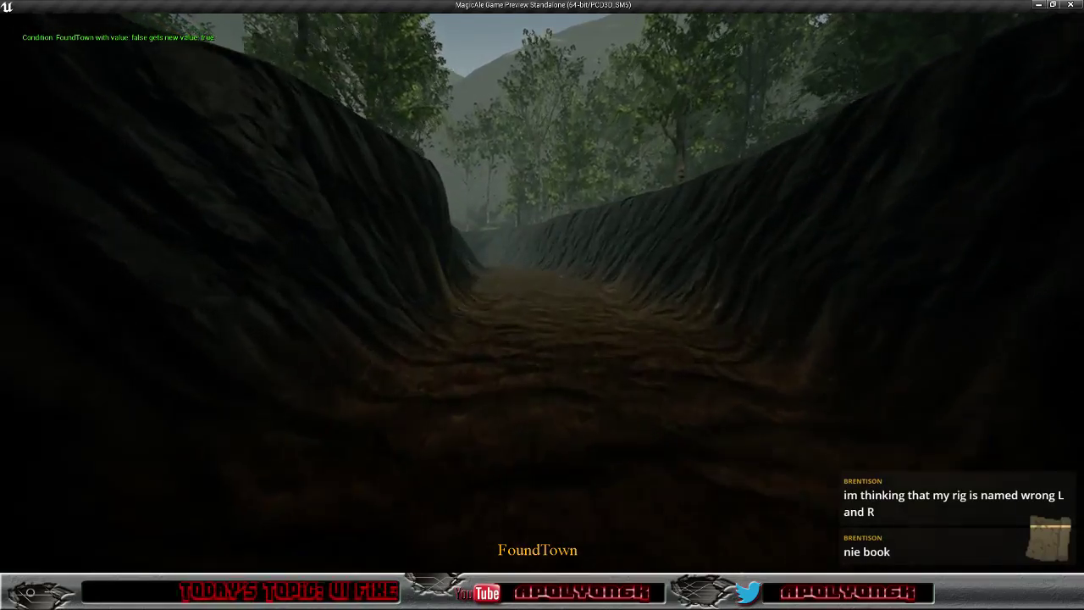
{"action": "key", "text": "w"}
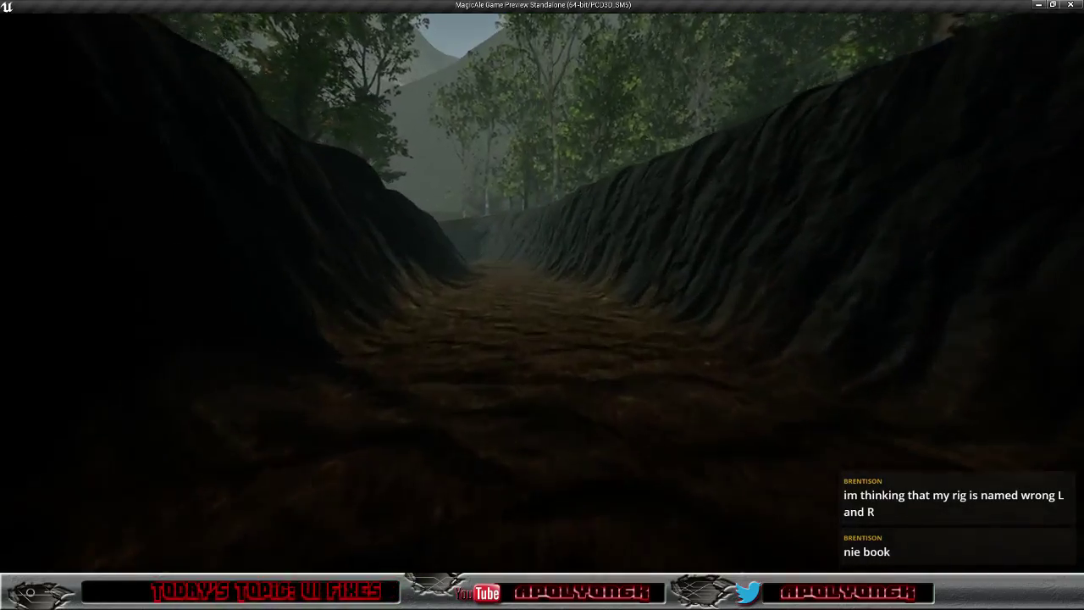
{"action": "key", "text": "w"}
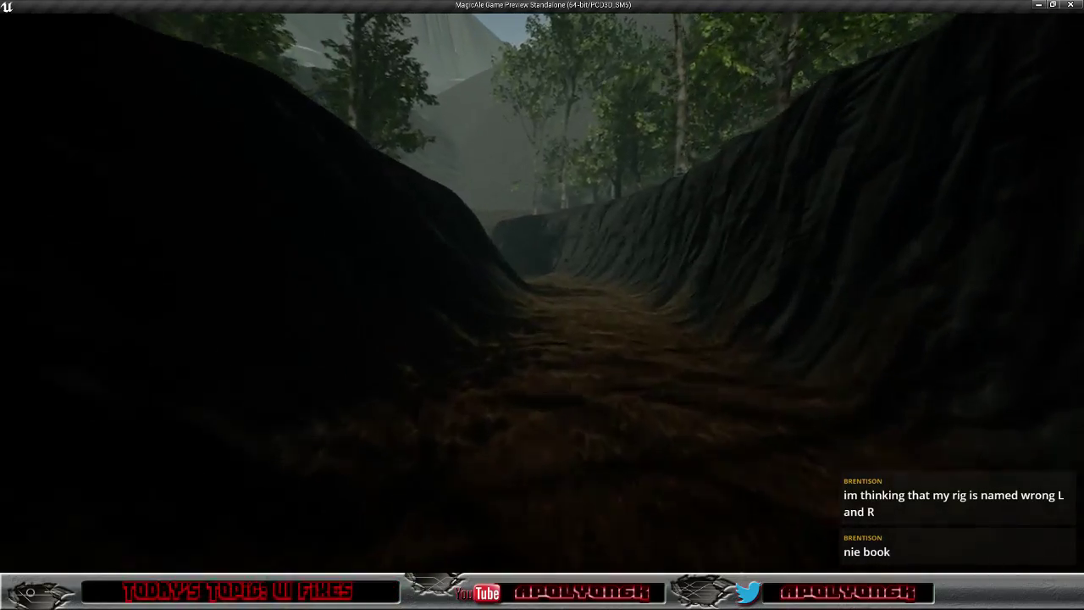
{"action": "key", "text": "w"}
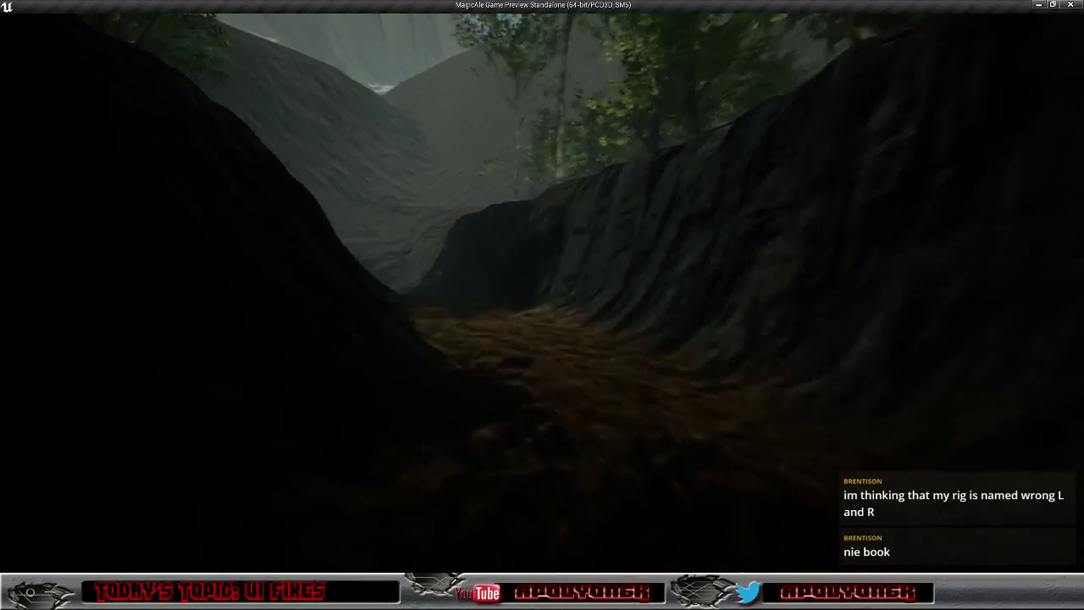
{"action": "key", "text": "w"}
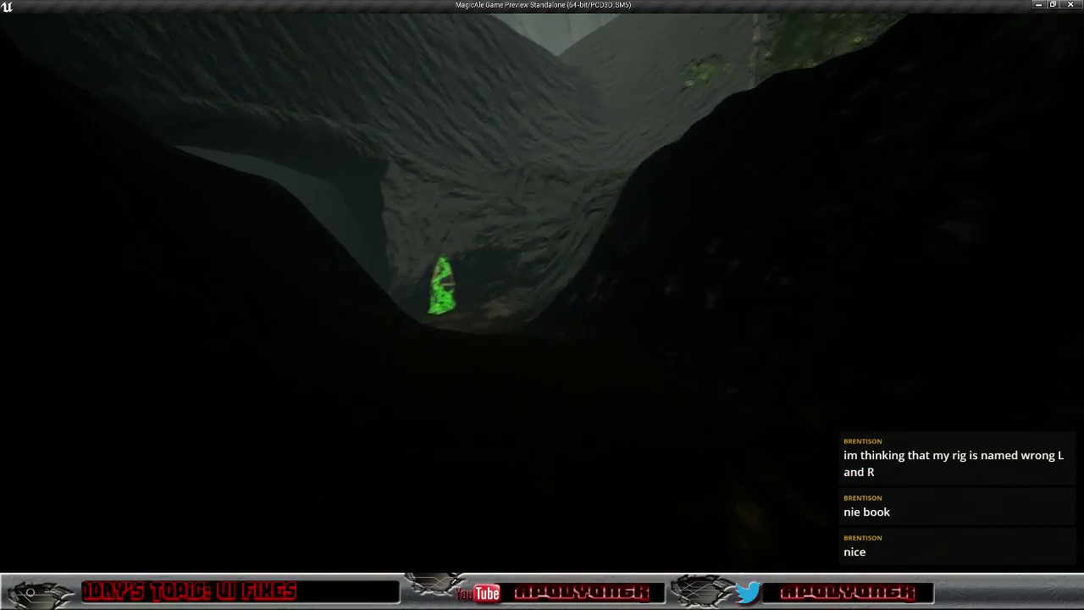
{"action": "key", "text": "w"}
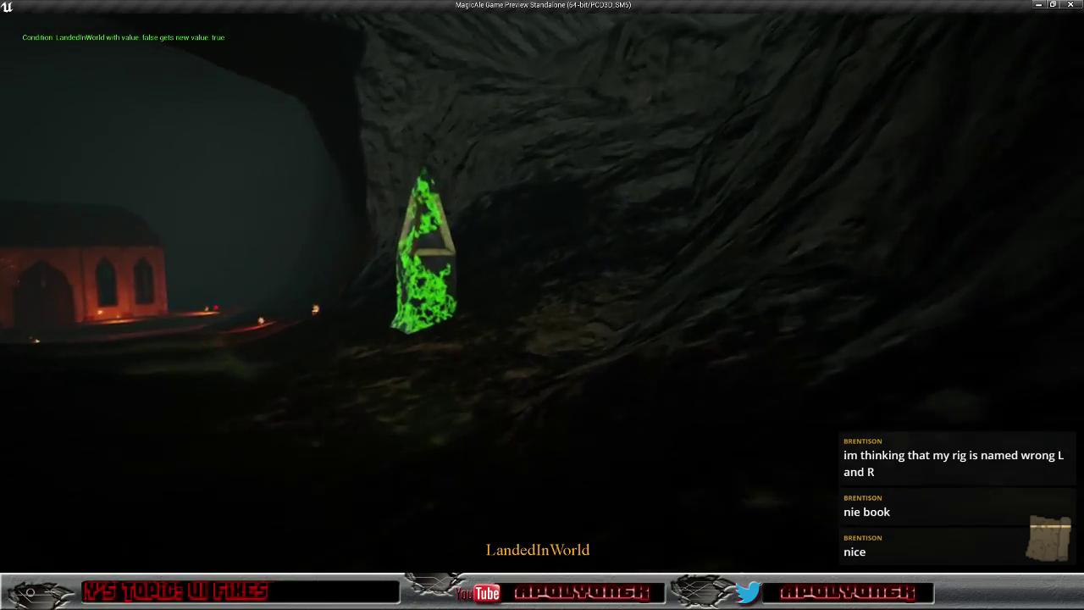
{"action": "key", "text": "w"}
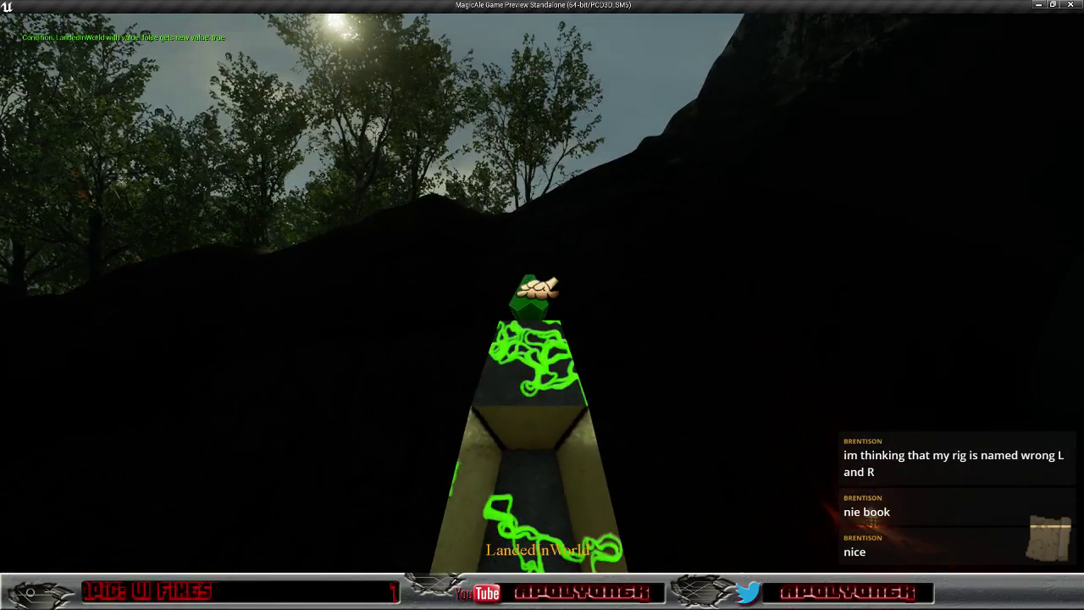
- Equip the Teleport Crystal from the inventory's Keys category, then close the inventory
{"action": "key", "text": "d"}
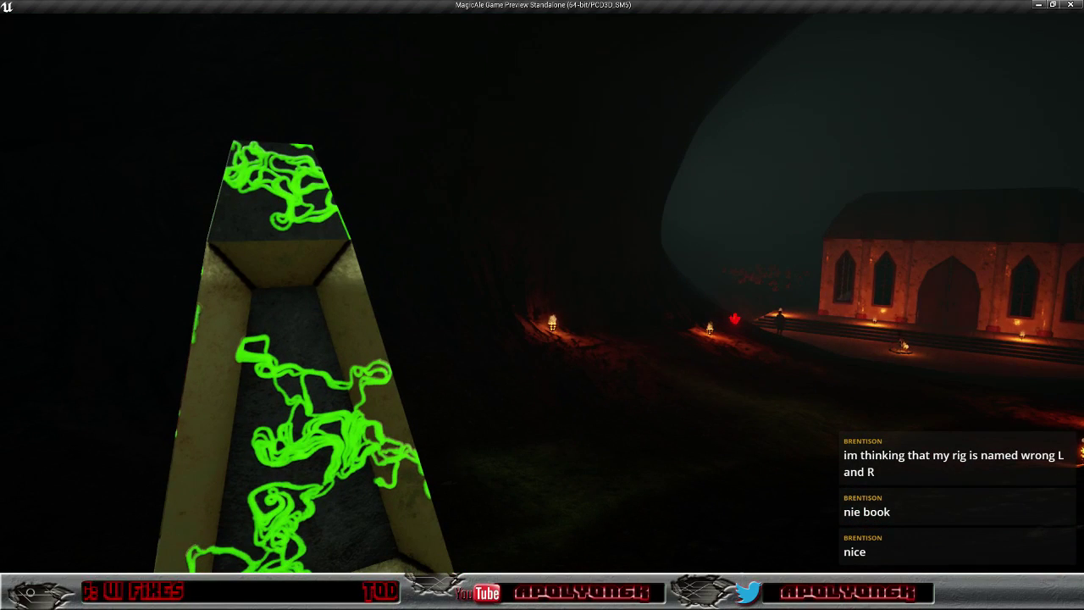
{"action": "key", "text": "i"}
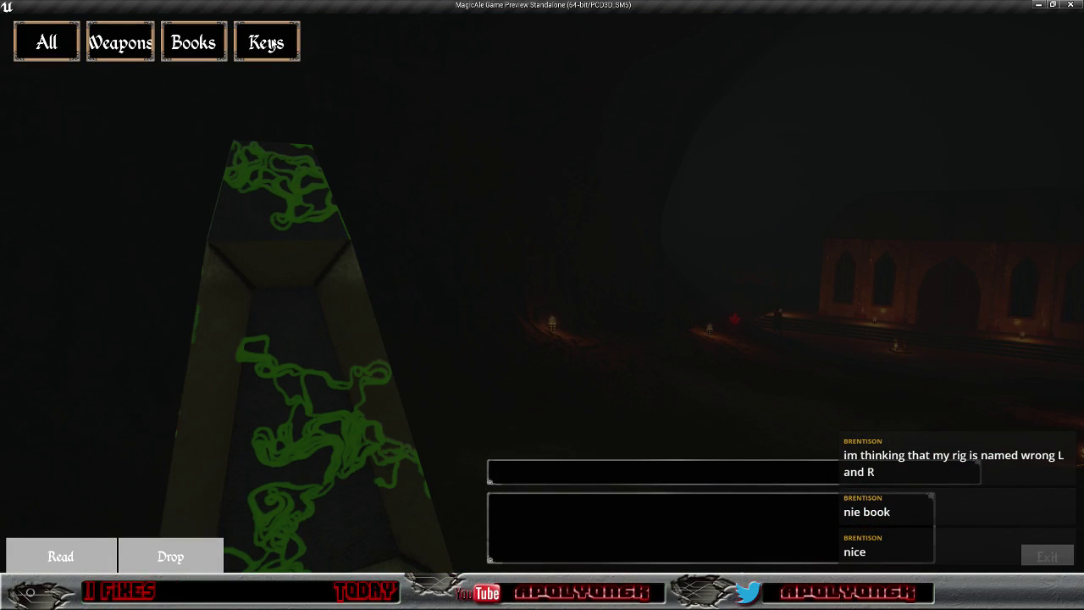
{"action": "left_click", "coordinate": [266, 43]}
{"action": "left_click", "coordinate": [201, 102]}
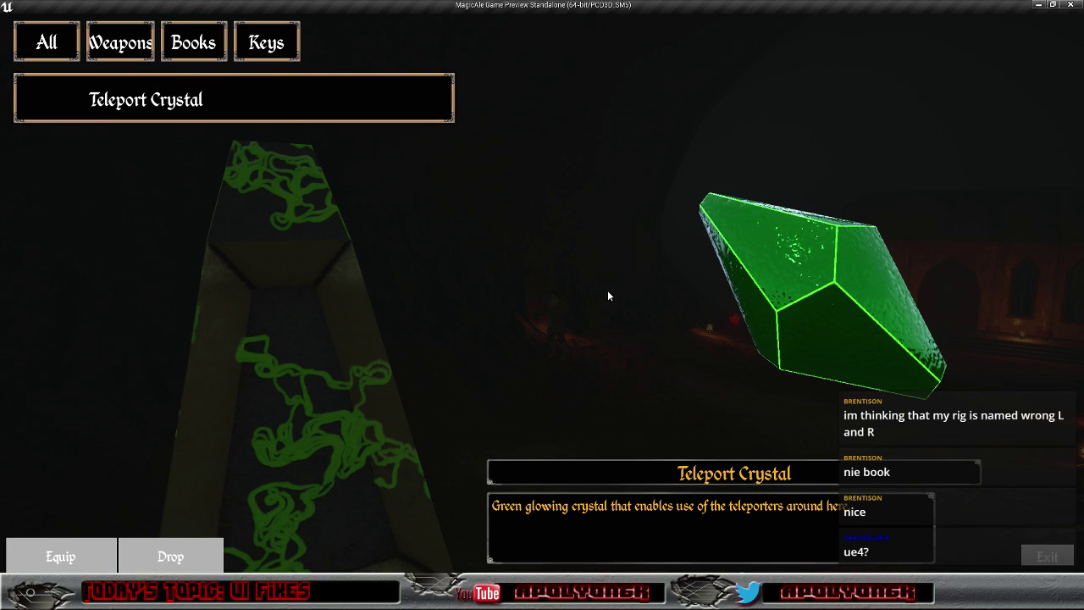
{"action": "left_click", "coordinate": [61, 557]}
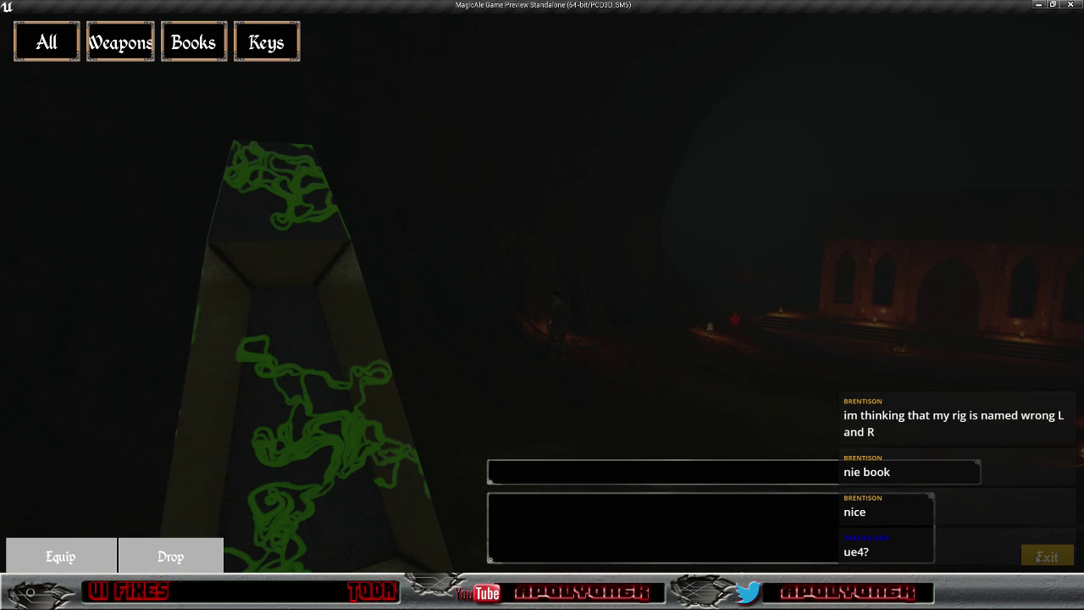
{"action": "left_click", "coordinate": [1046, 556]}
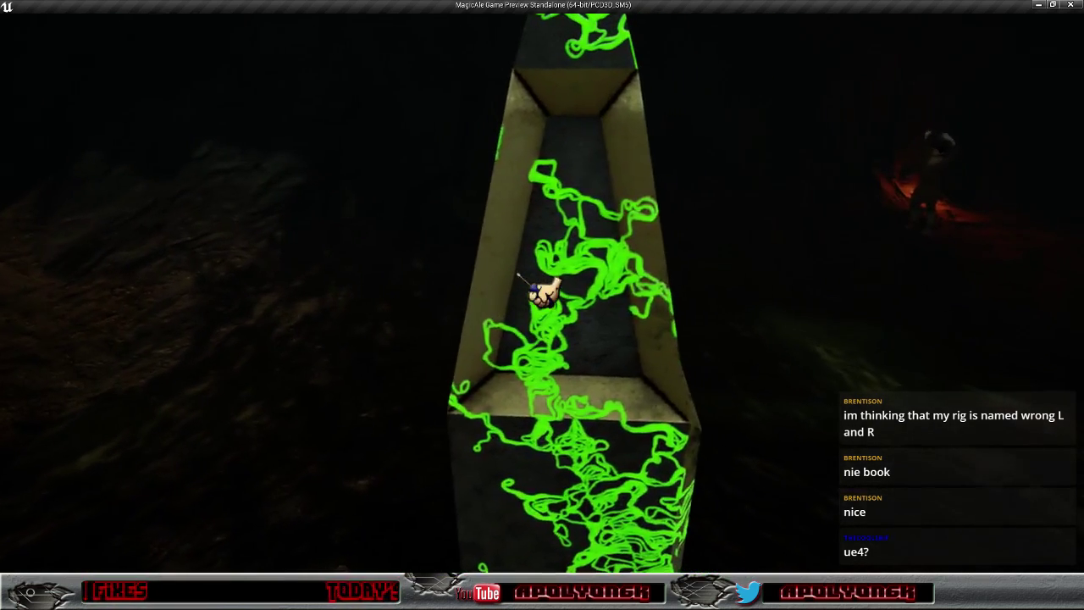
- Teleport to the town market square from the Known Teleport Locations list
{"action": "left_click", "coordinate": [542, 290]}
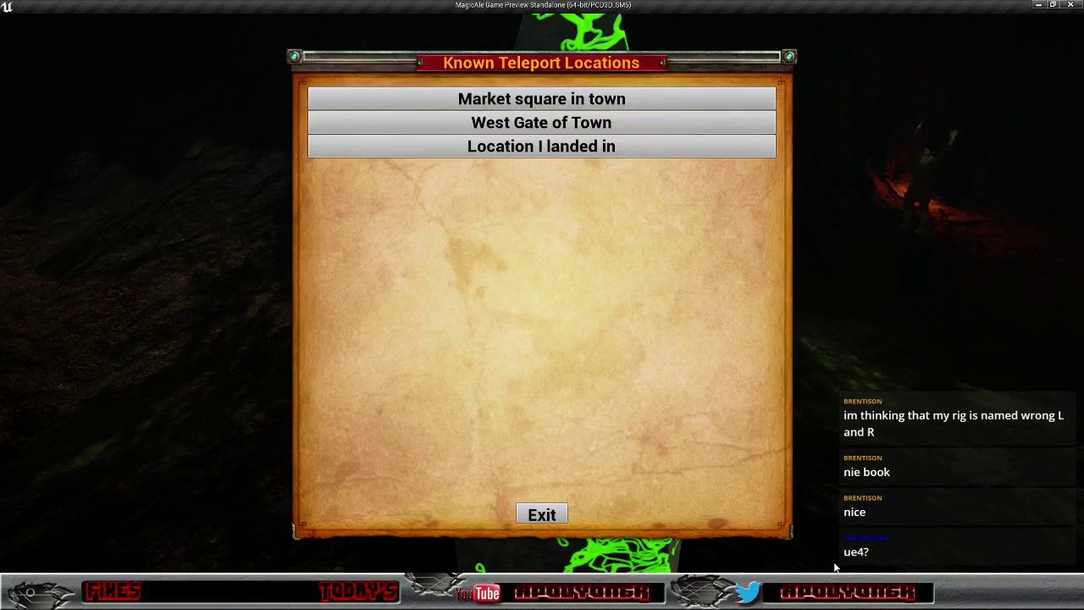
{"action": "left_click", "coordinate": [643, 99]}
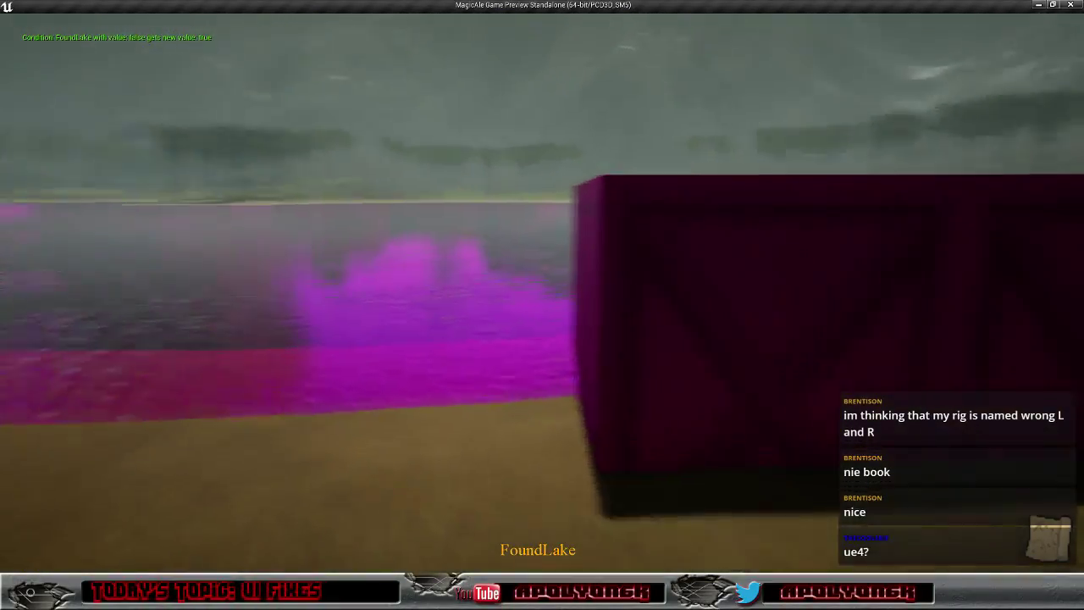
- Read the journal entries, including the new lake entry, then close the journal
{"action": "key", "text": "j"}
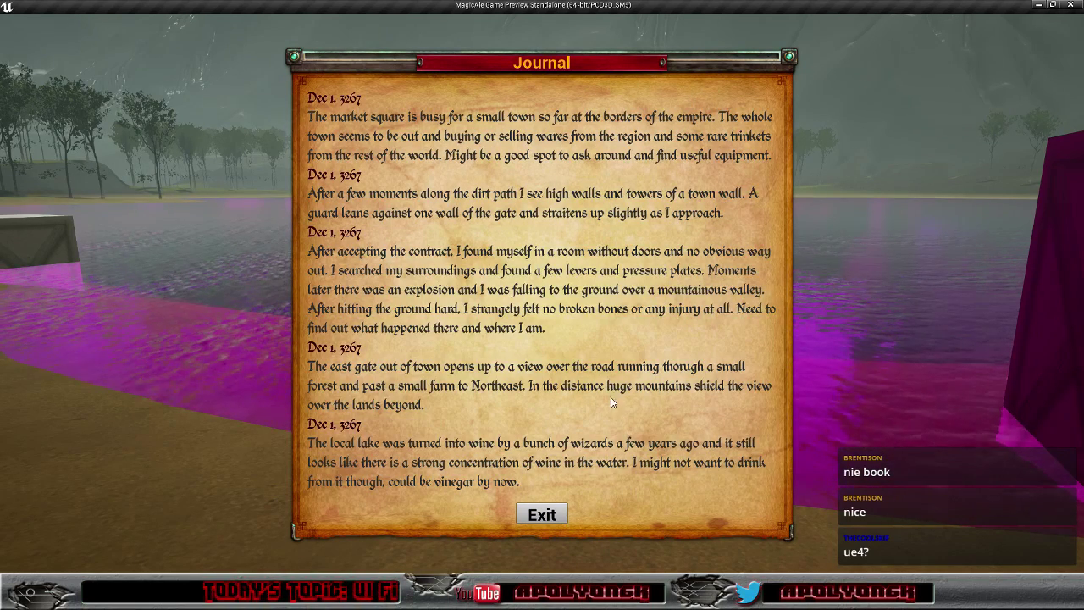
{"action": "left_click", "coordinate": [542, 514]}
- Open the Test Book from the inventory's Books category and read it to the last line
{"action": "key", "text": "i"}
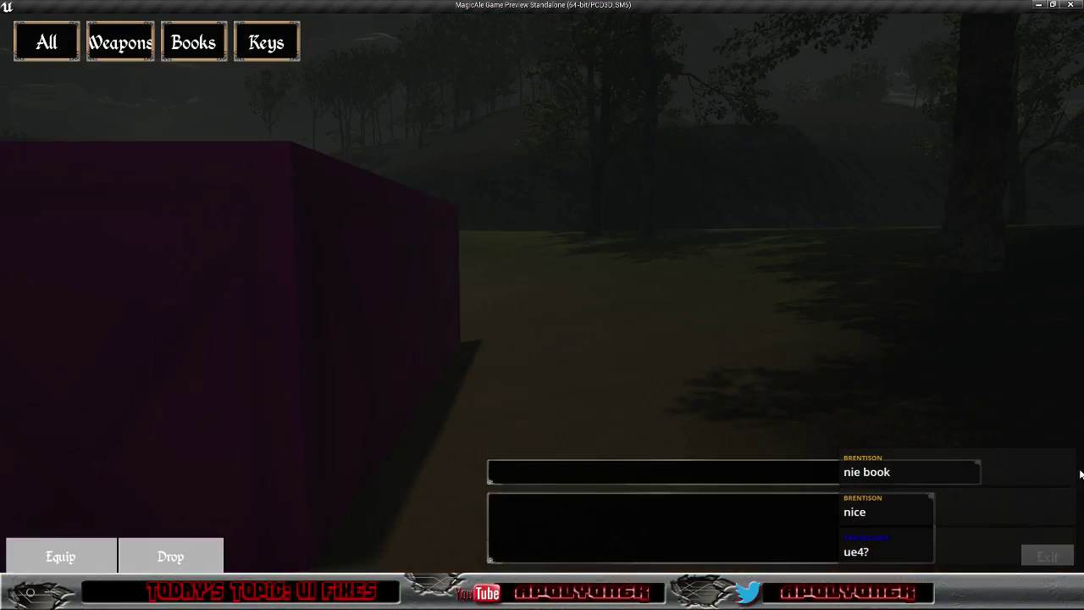
{"action": "left_click", "coordinate": [215, 54]}
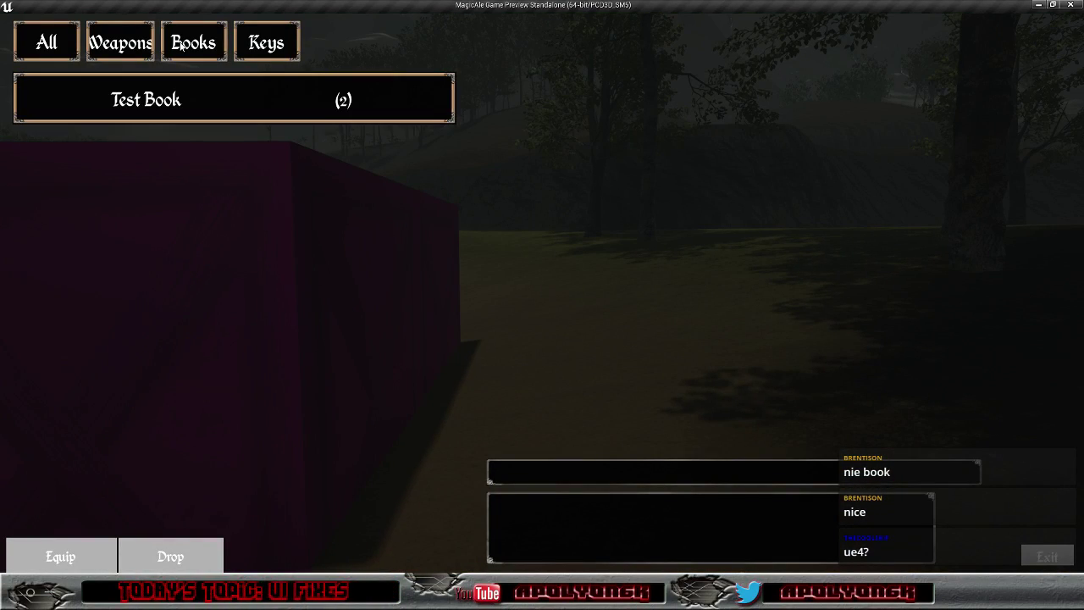
{"action": "left_click", "coordinate": [195, 94]}
{"action": "left_click", "coordinate": [68, 557]}
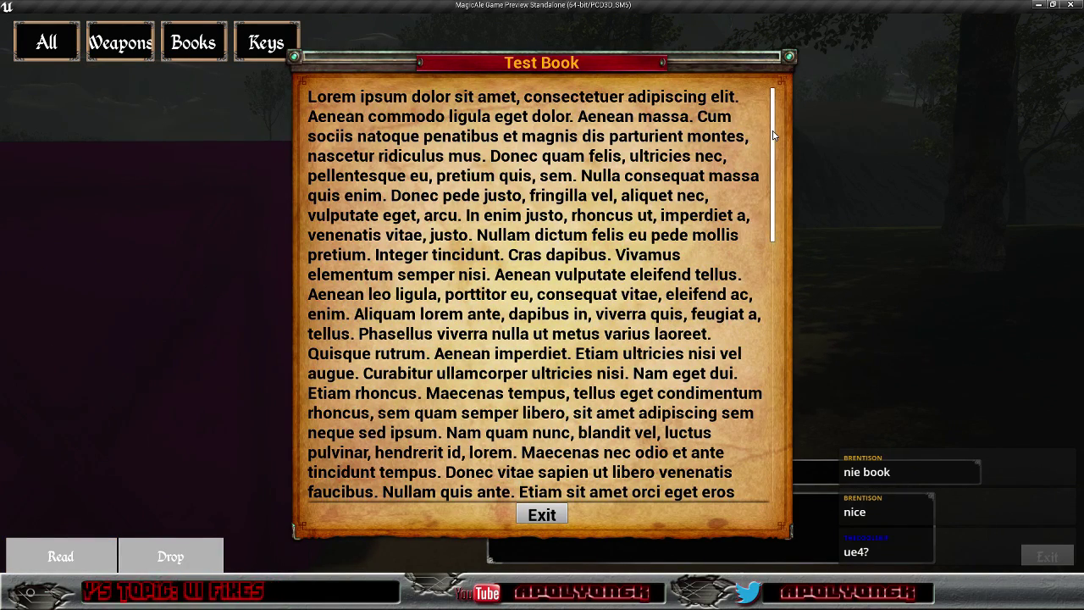
{"action": "left_click_drag", "start_coordinate": [774, 135], "coordinate": [756, 435]}
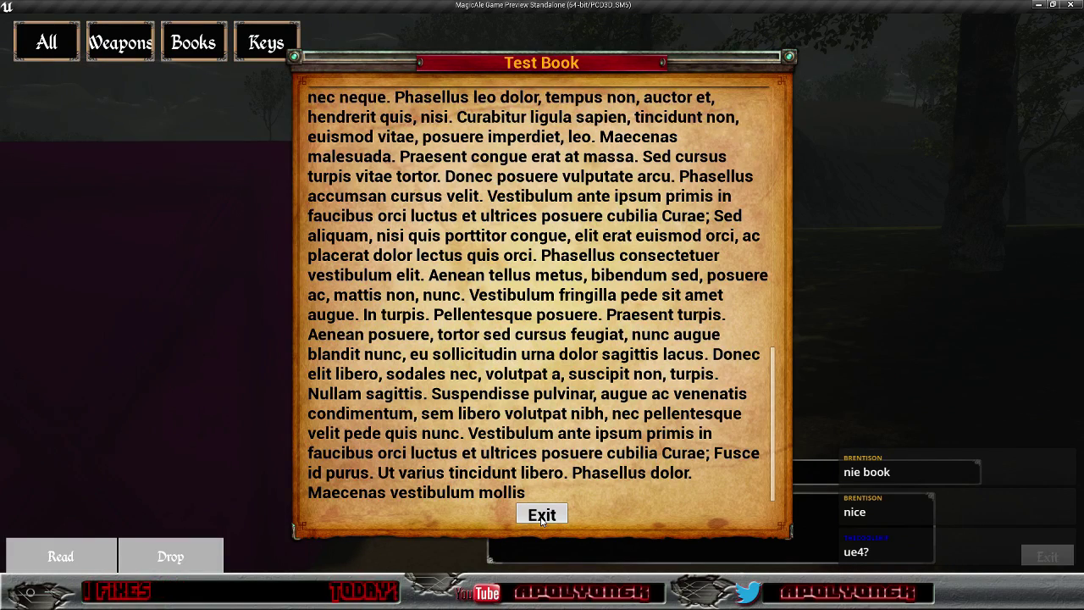
{"action": "left_click", "coordinate": [542, 516]}
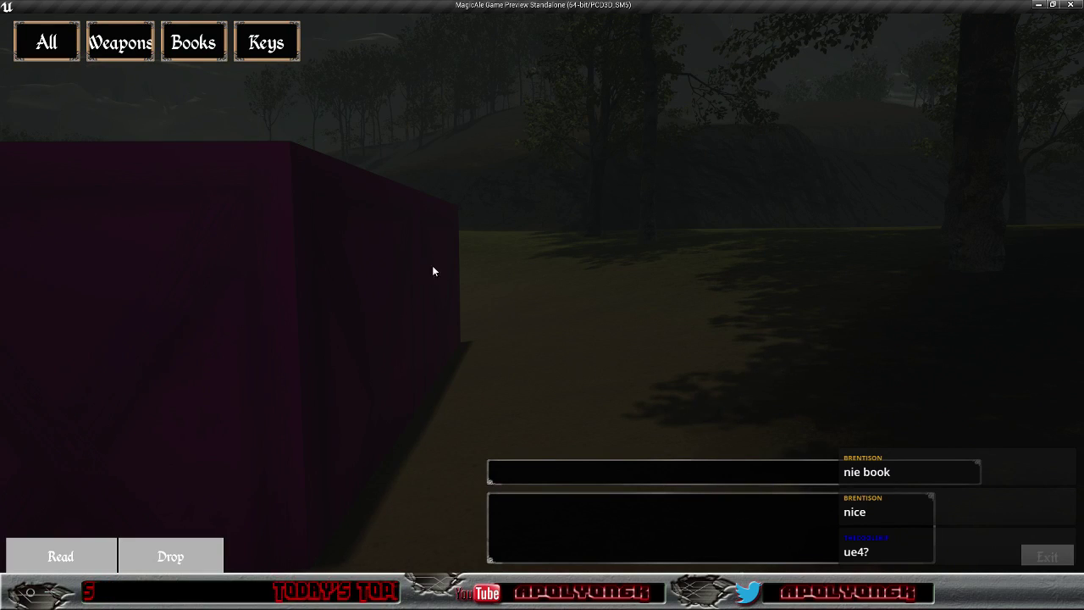
- Preview the Old Sword and Teleport Crystal, view the Books list, then close the inventory
{"action": "left_click", "coordinate": [262, 48]}
{"action": "left_click", "coordinate": [131, 46]}
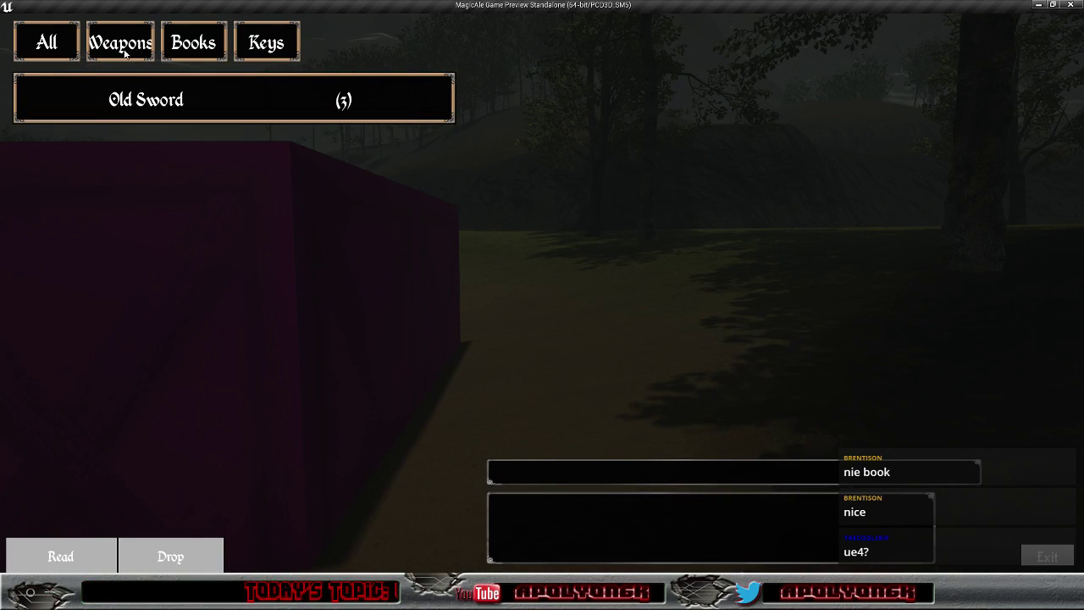
{"action": "left_click", "coordinate": [125, 105]}
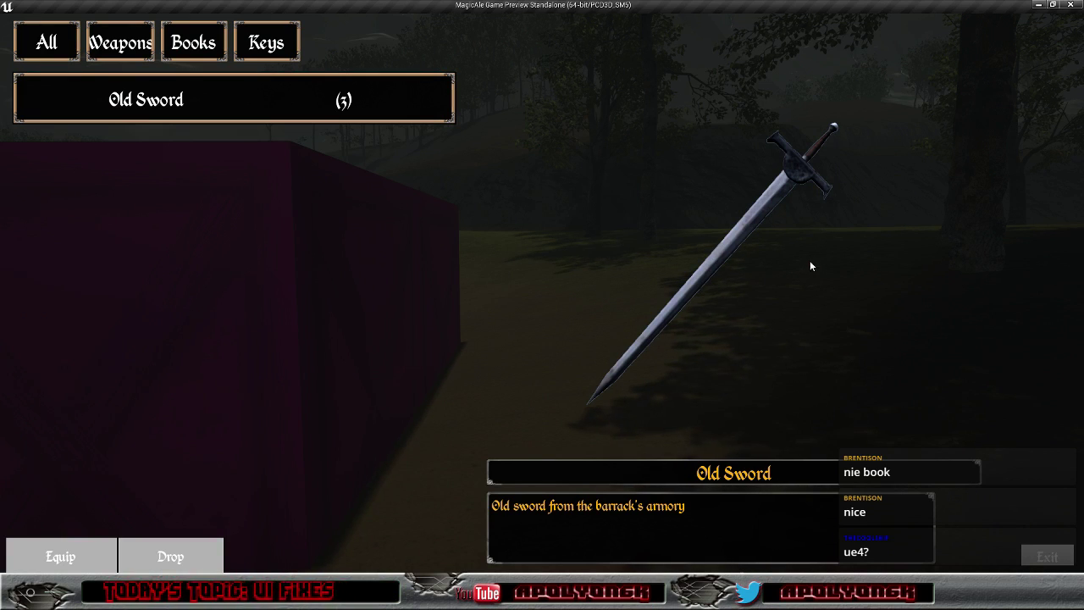
{"action": "left_click", "coordinate": [254, 44]}
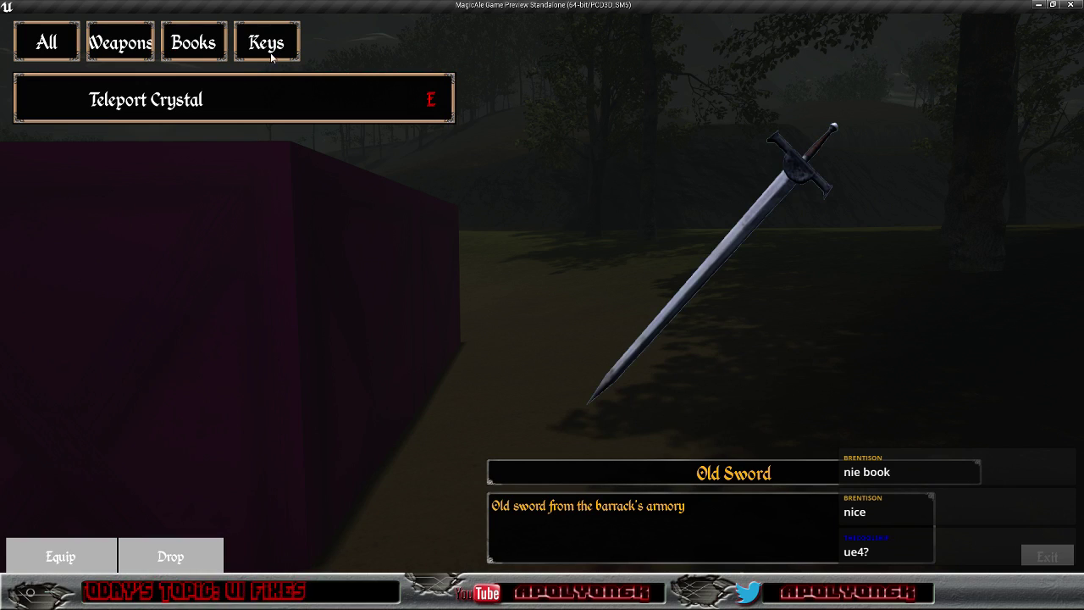
{"action": "left_click", "coordinate": [188, 101]}
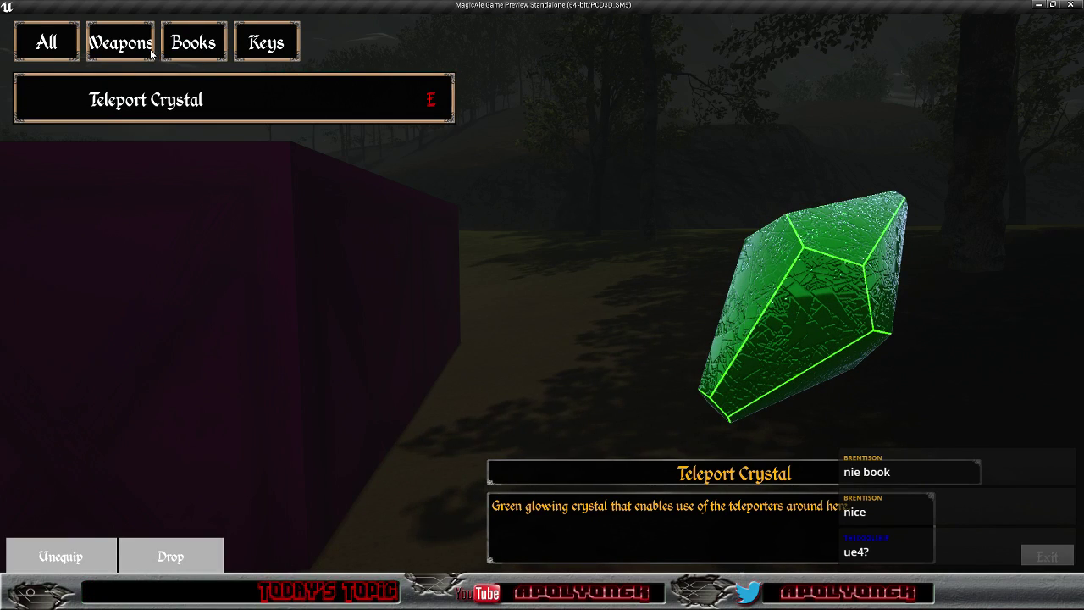
{"action": "left_click", "coordinate": [191, 48]}
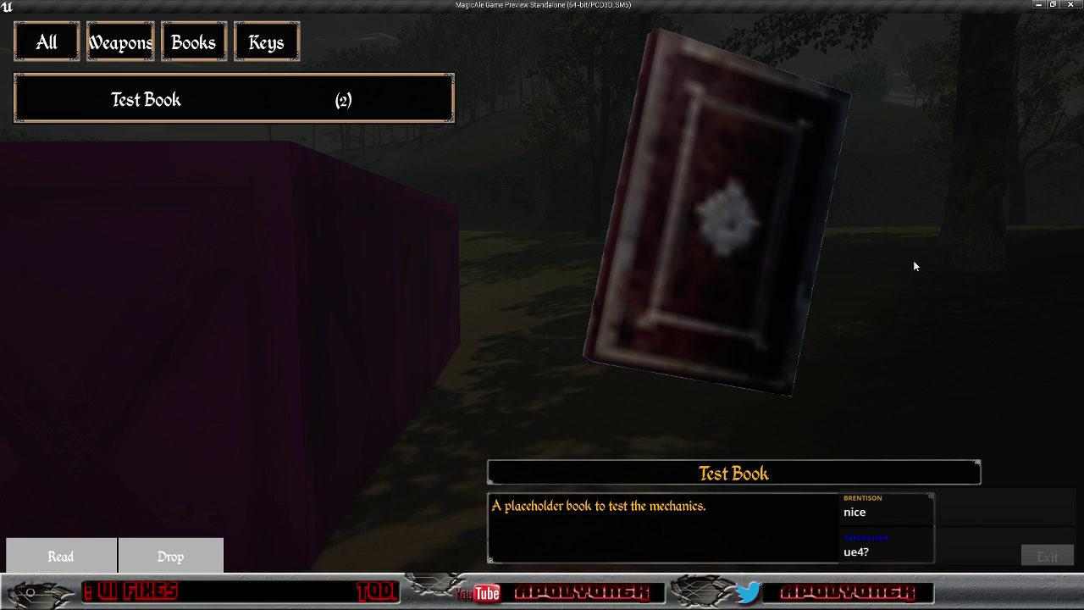
{"action": "left_click", "coordinate": [1044, 559]}
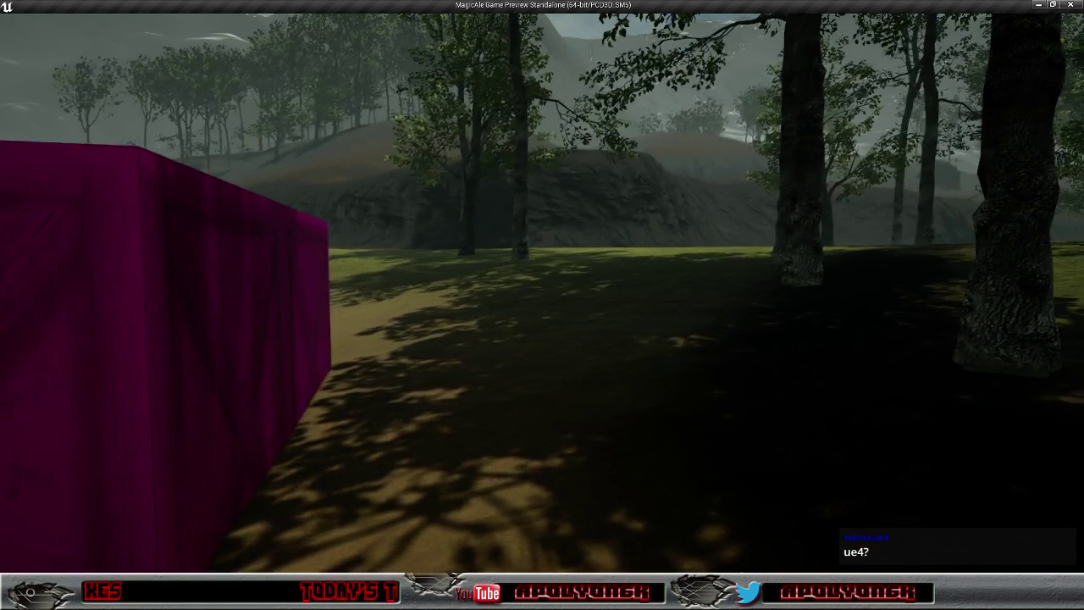
- Quit the MagicAle game through the pause menu and main menu to return to the editor
{"action": "key", "text": "Escape"}
{"action": "left_click", "coordinate": [552, 397]}
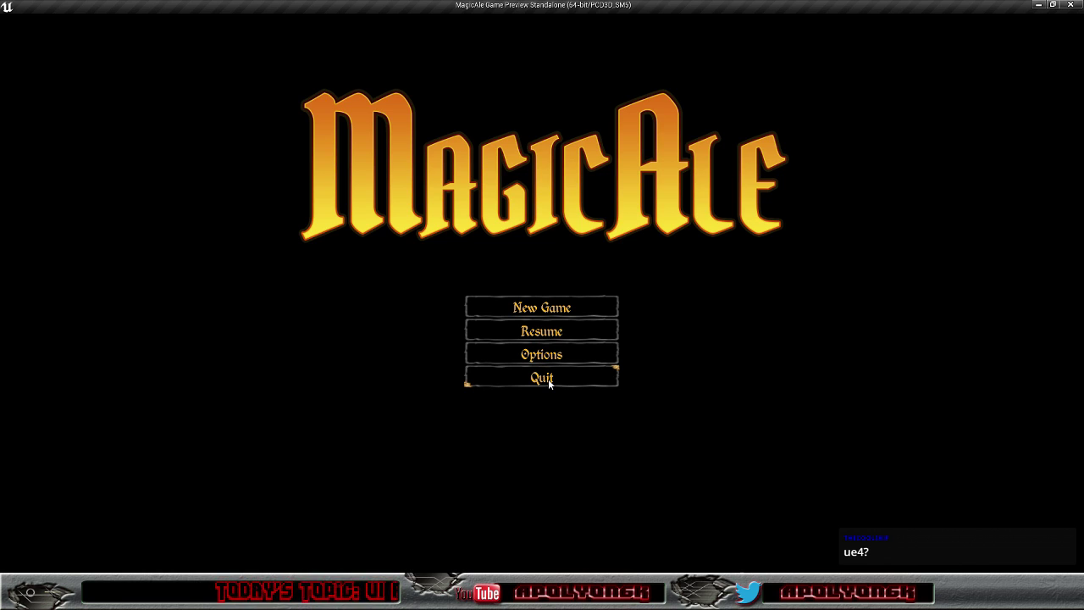
{"action": "left_click", "coordinate": [548, 378]}
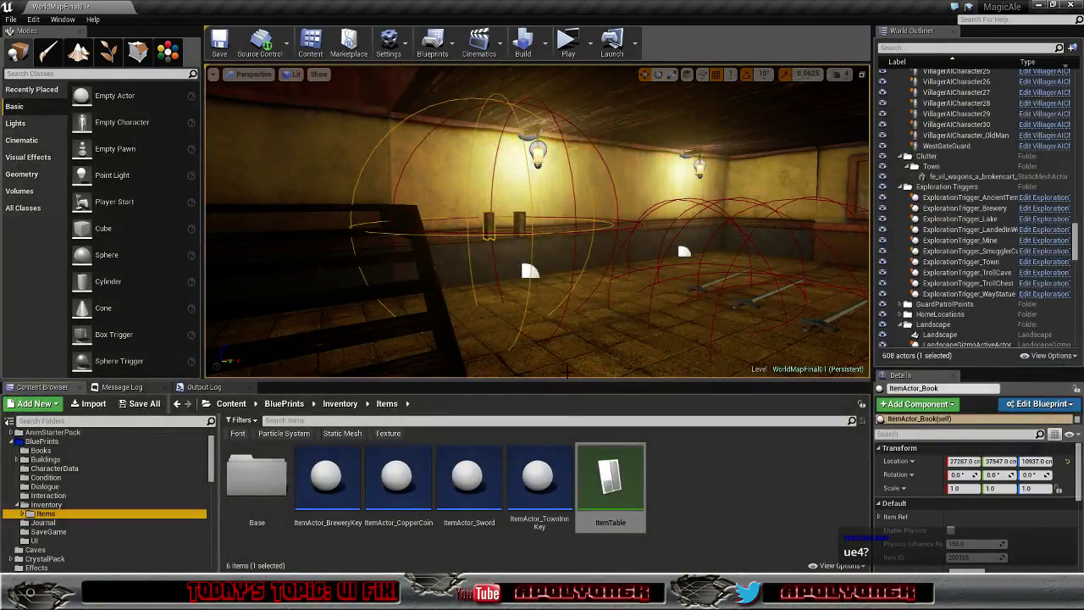
- Fly the viewport camera through the village, then open the ItemActor_Book Blueprint
{"action": "right_click_drag", "start_coordinate": [618, 339], "coordinate": [618, 339]}
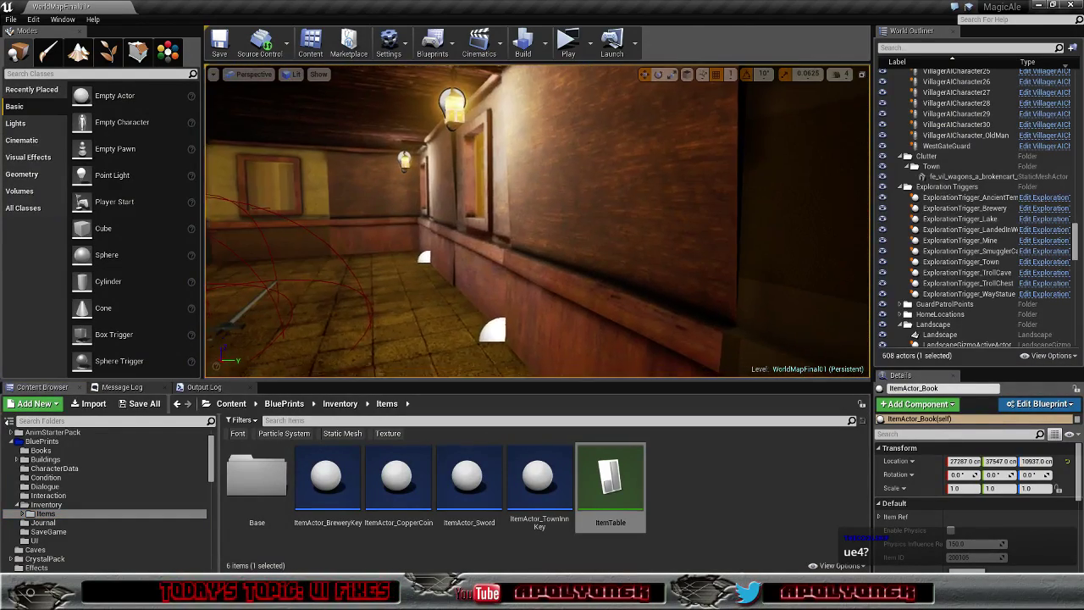
{"action": "right_click_drag", "start_coordinate": [682, 324], "coordinate": [682, 324]}
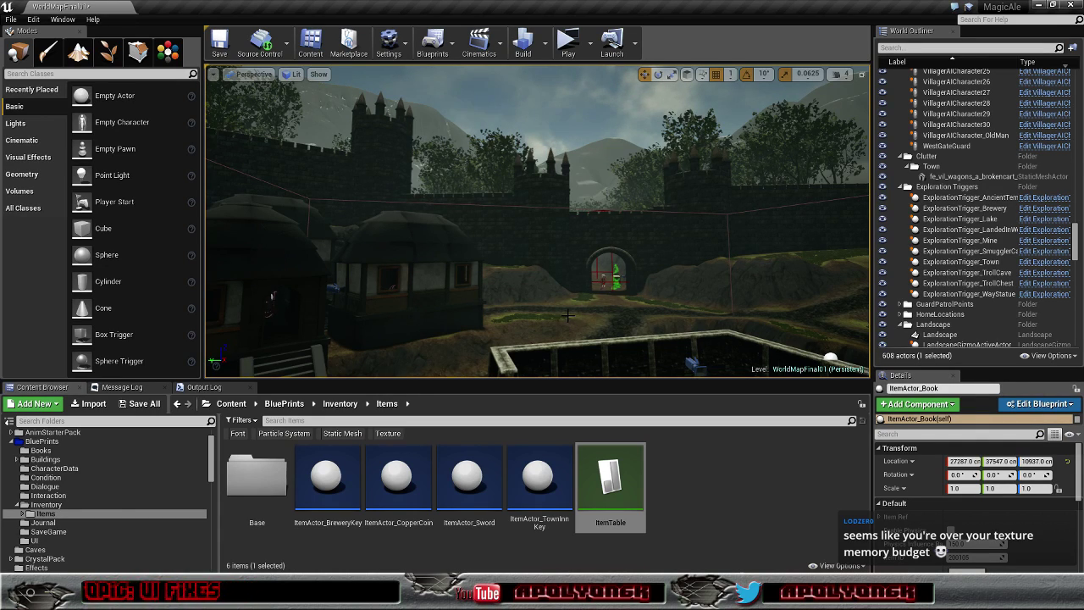
{"action": "key", "text": "f"}
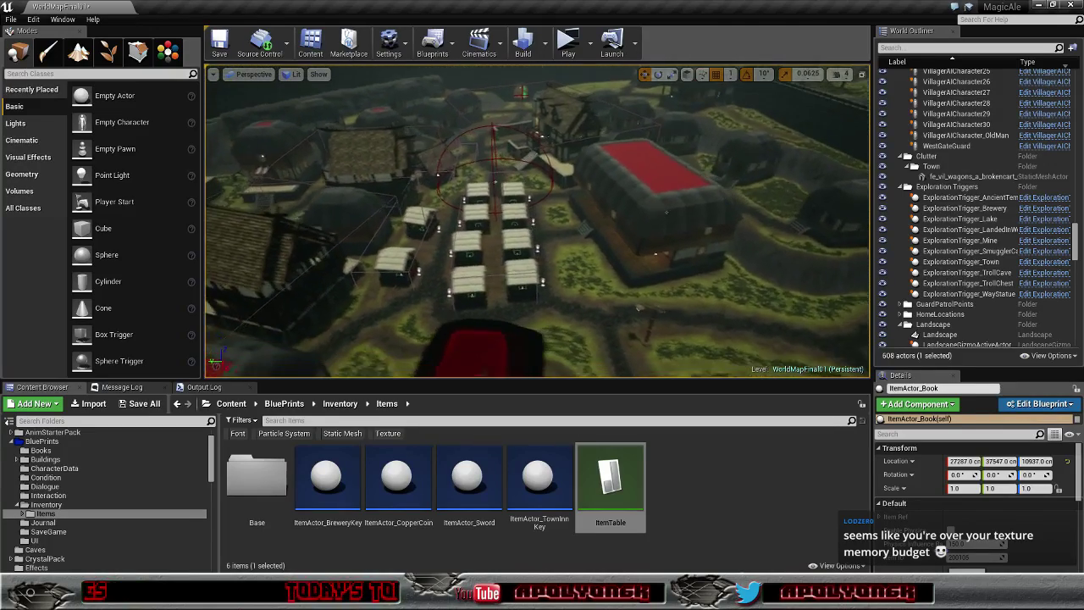
{"action": "right_click_drag", "start_coordinate": [536, 220], "coordinate": [508, 221]}
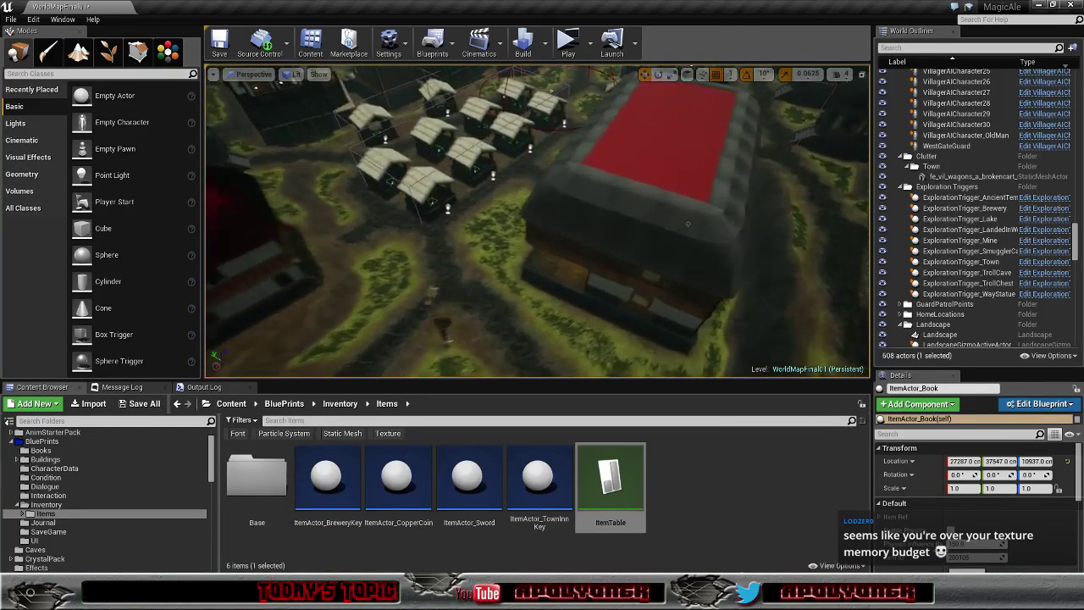
{"action": "right_click_drag", "start_coordinate": [508, 222], "coordinate": [474, 222]}
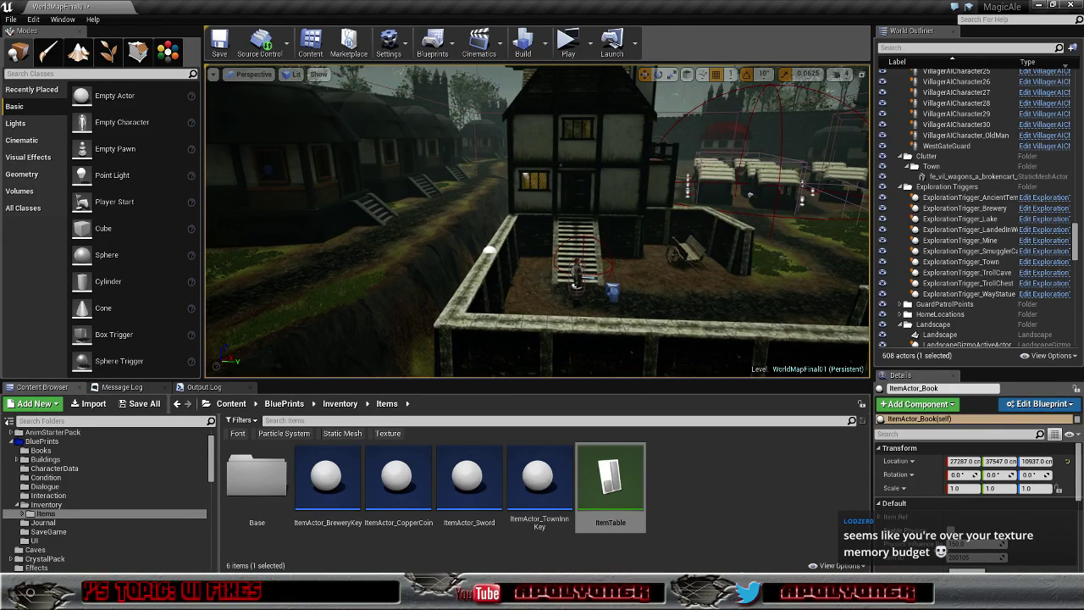
{"action": "mouse_move", "coordinate": [813, 222]}
{"action": "right_mouse_down"}
{"action": "mouse_move", "coordinate": [840, 224]}
{"action": "mouse_move", "coordinate": [288, 300]}
{"action": "mouse_move", "coordinate": [356, 300]}
{"action": "mouse_move", "coordinate": [372, 339]}
{"action": "right_mouse_up"}
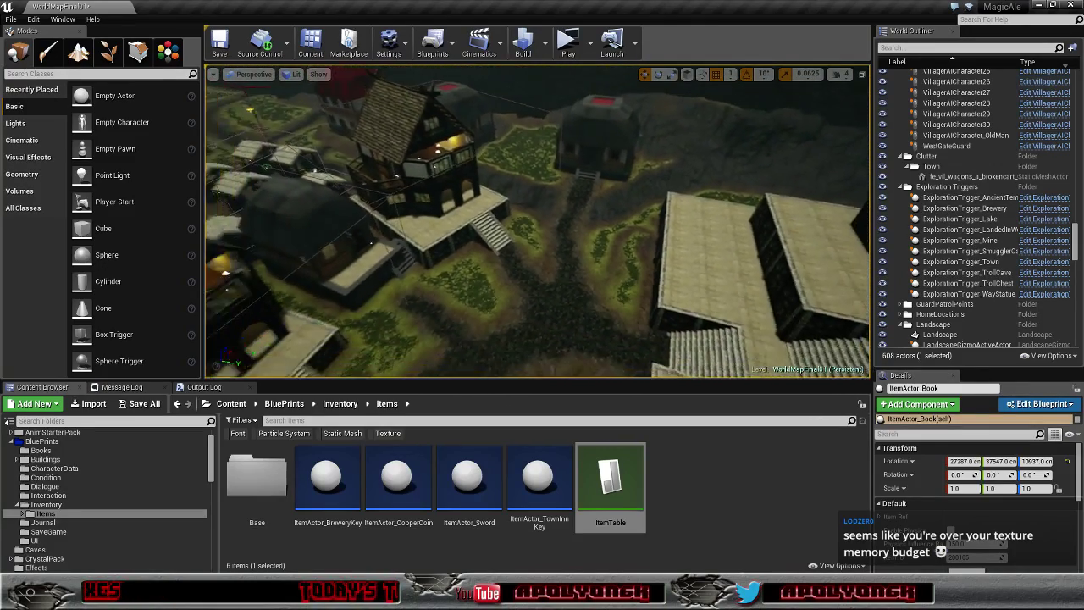
{"action": "mouse_move", "coordinate": [372, 339]}
{"action": "right_mouse_down"}
{"action": "mouse_move", "coordinate": [372, 313]}
{"action": "mouse_move", "coordinate": [424, 322]}
{"action": "right_mouse_up"}
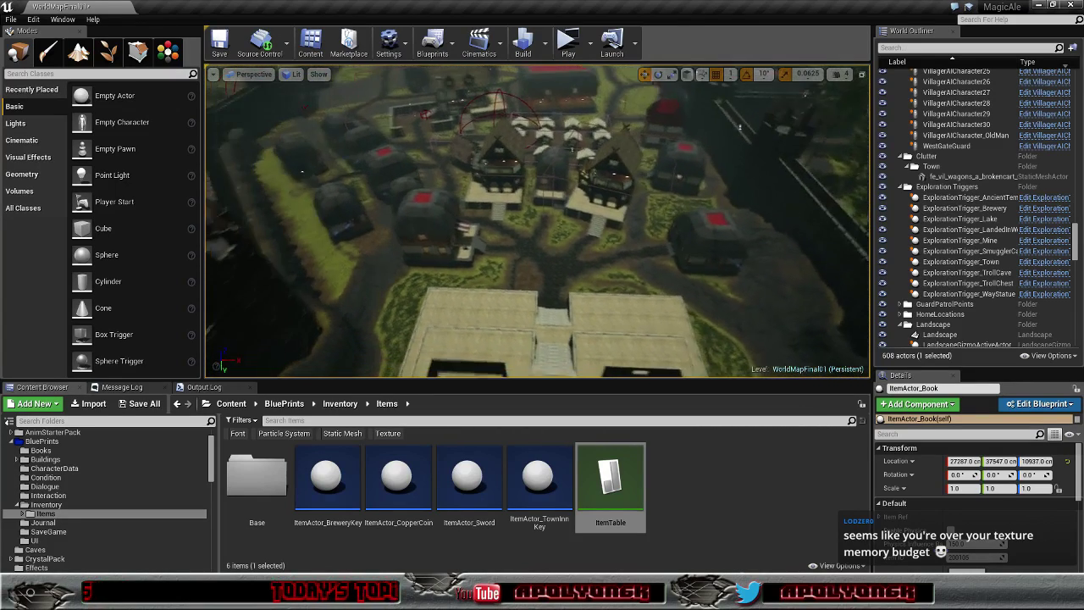
{"action": "right_click_drag", "start_coordinate": [661, 292], "coordinate": [617, 288]}
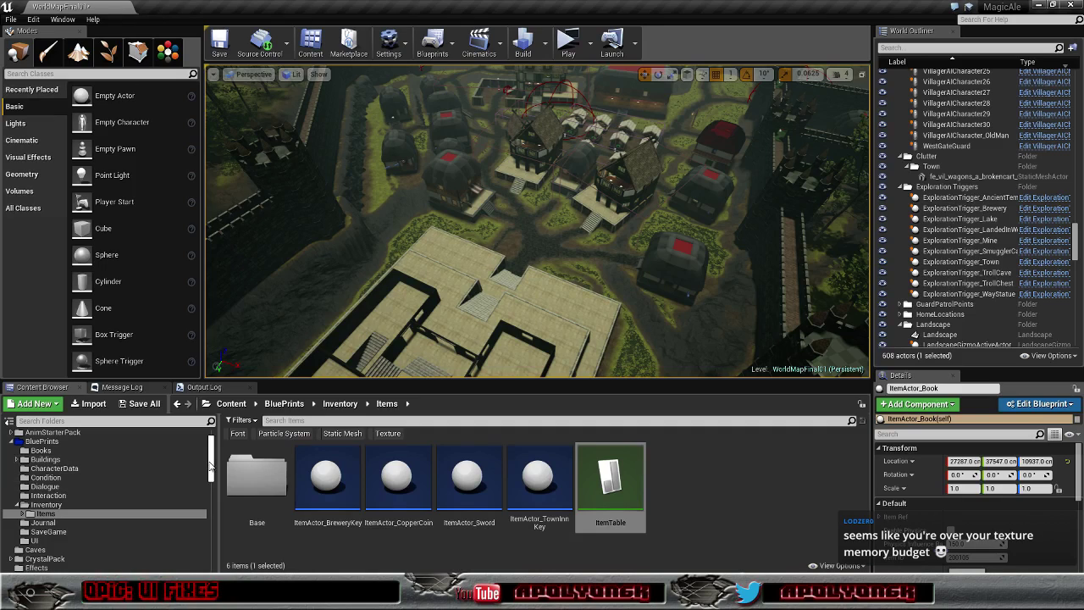
{"action": "left_click_drag", "start_coordinate": [212, 467], "coordinate": [211, 458]}
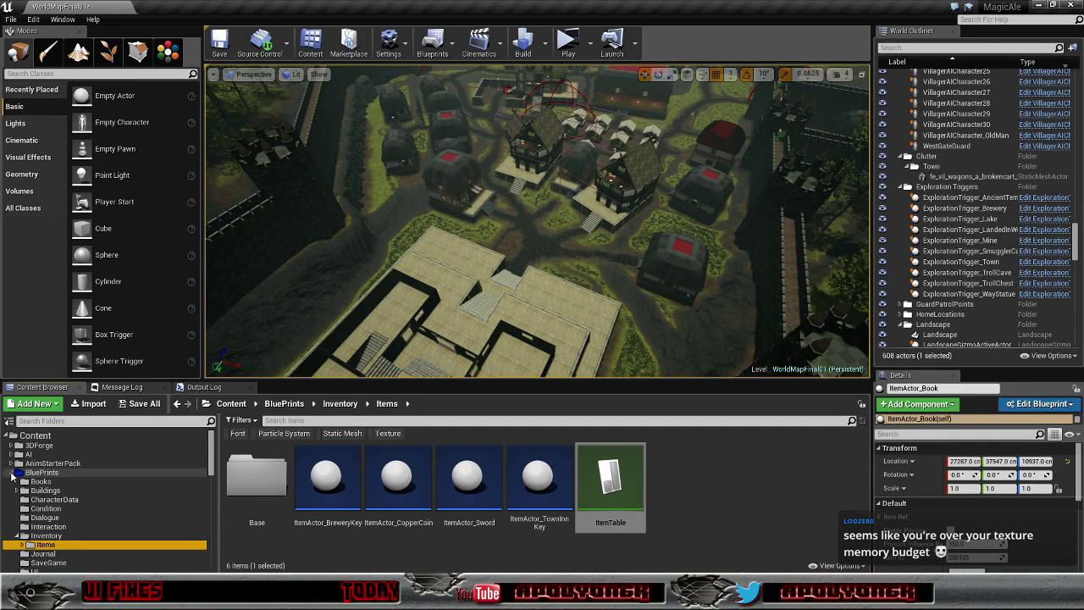
{"action": "mouse_move", "coordinate": [542, 254]}
{"action": "right_mouse_down"}
{"action": "mouse_move", "coordinate": [508, 237]}
{"action": "mouse_move", "coordinate": [537, 222]}
{"action": "right_mouse_up"}
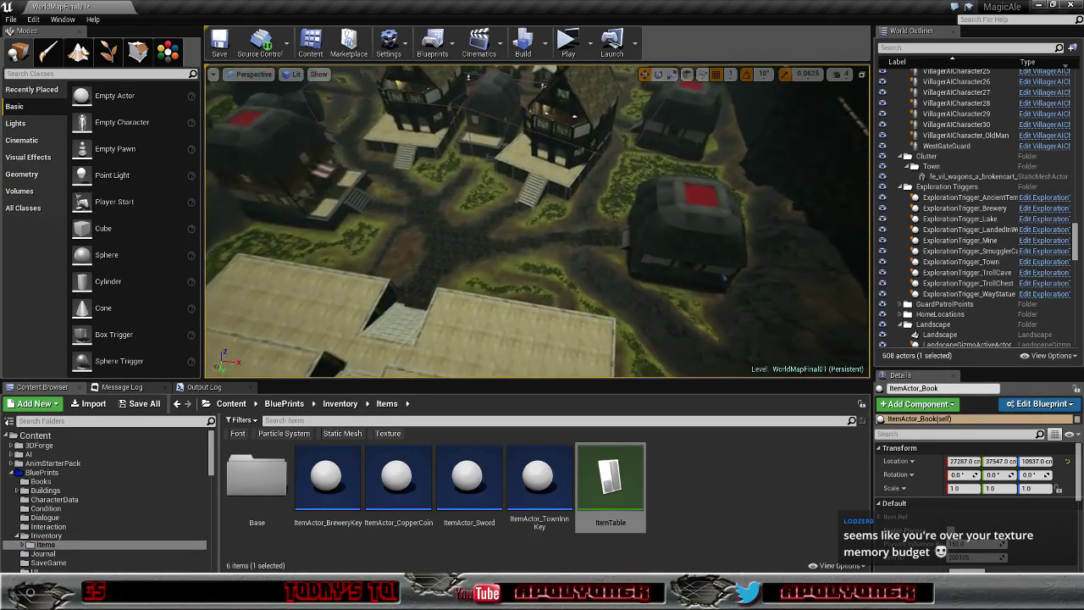
{"action": "mouse_move", "coordinate": [537, 222]}
{"action": "right_mouse_down"}
{"action": "mouse_move", "coordinate": [634, 243]}
{"action": "mouse_move", "coordinate": [239, 318]}
{"action": "right_mouse_up"}
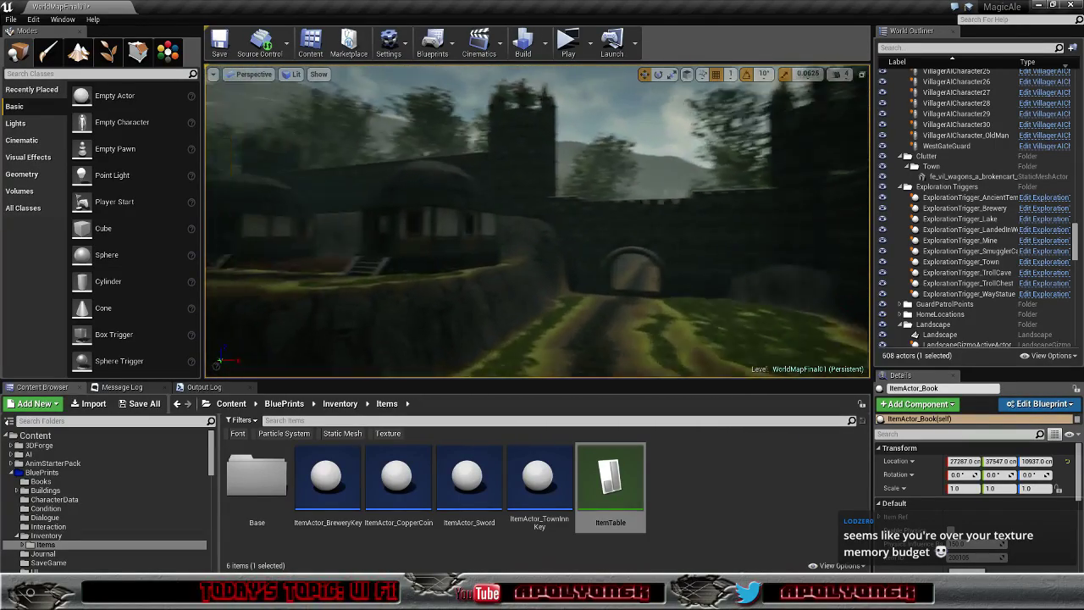
{"action": "right_click_drag", "start_coordinate": [239, 318], "coordinate": [554, 435]}
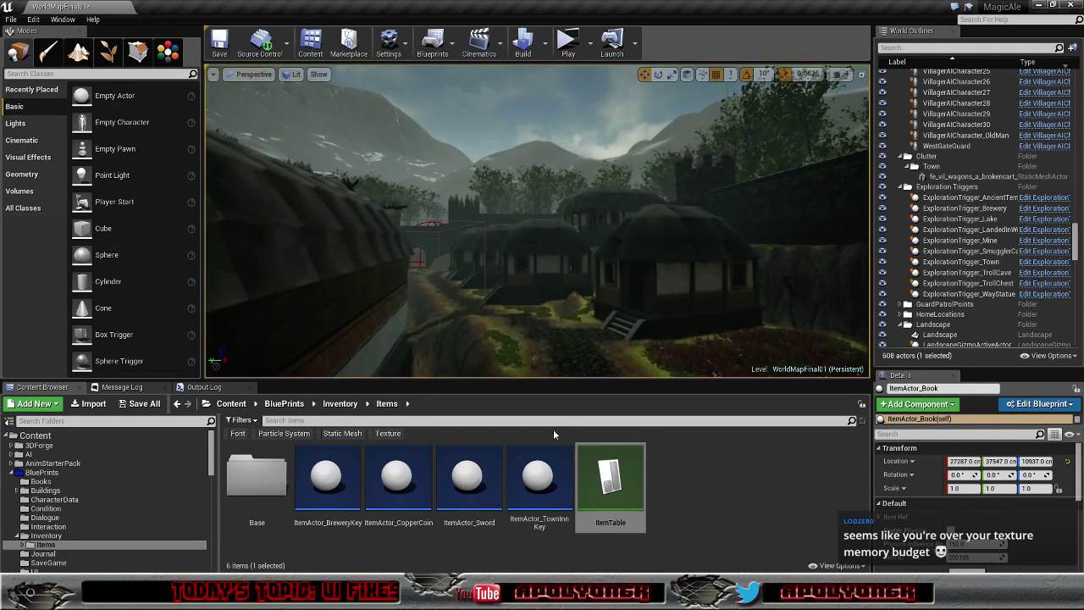
{"action": "double_click", "coordinate": [278, 546]}
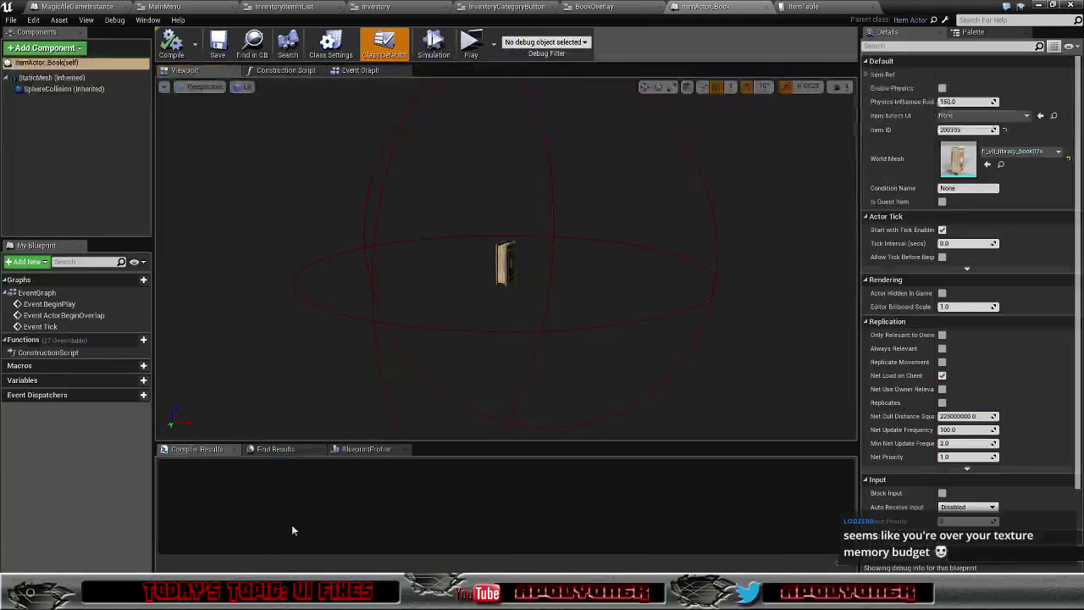
- Bring up the Inventory widget's designer layout with the book preview and description text
{"action": "left_click", "coordinate": [413, 10]}
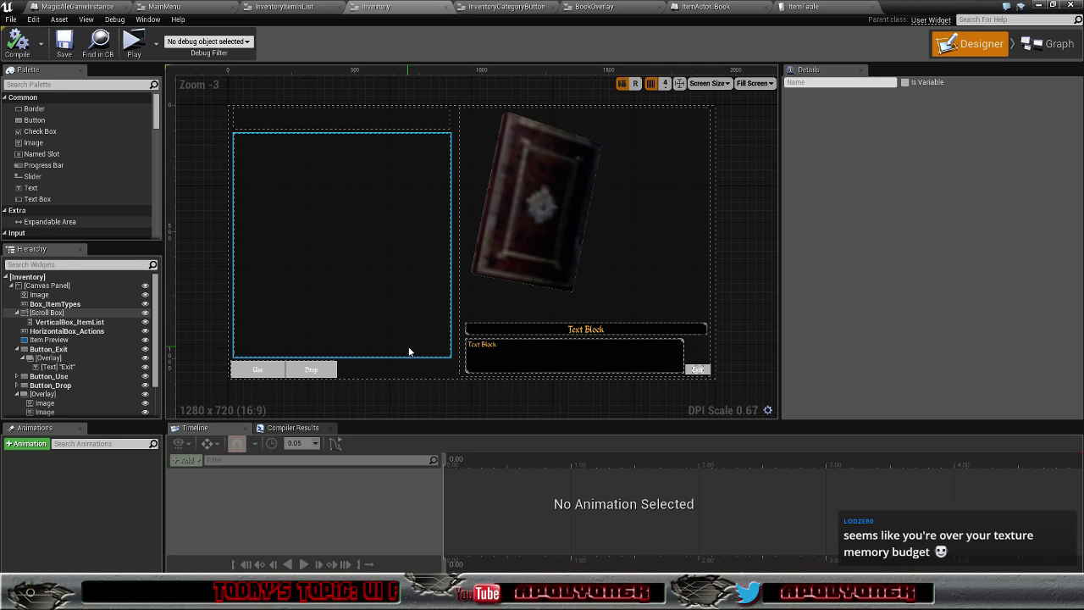
- Select the Box_ItemTypes category button row and open the InventoryCategoryButton widget
{"action": "left_click", "coordinate": [368, 124]}
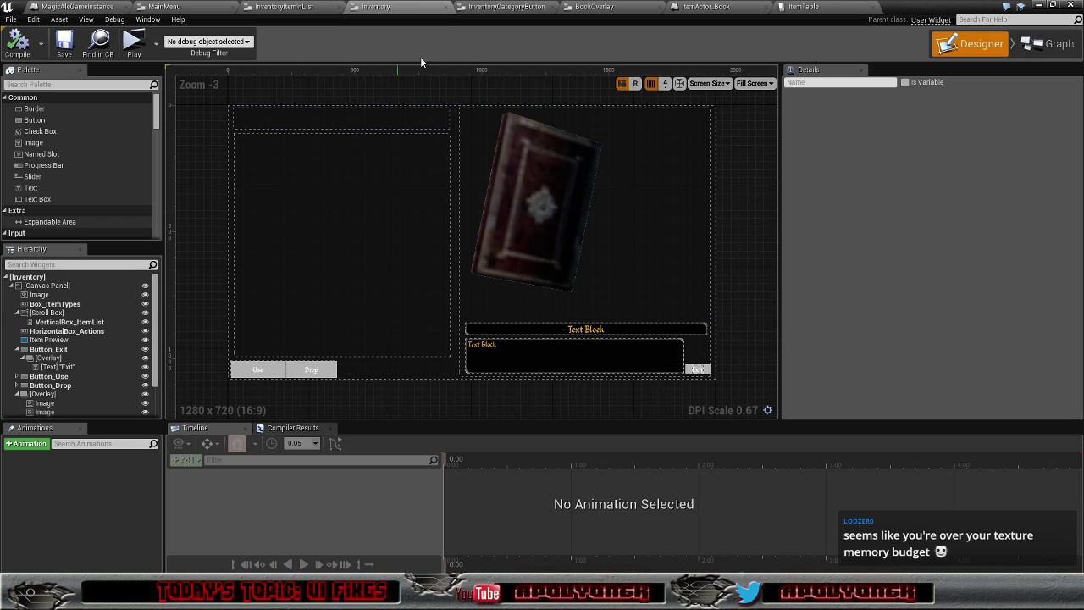
{"action": "left_click", "coordinate": [506, 7]}
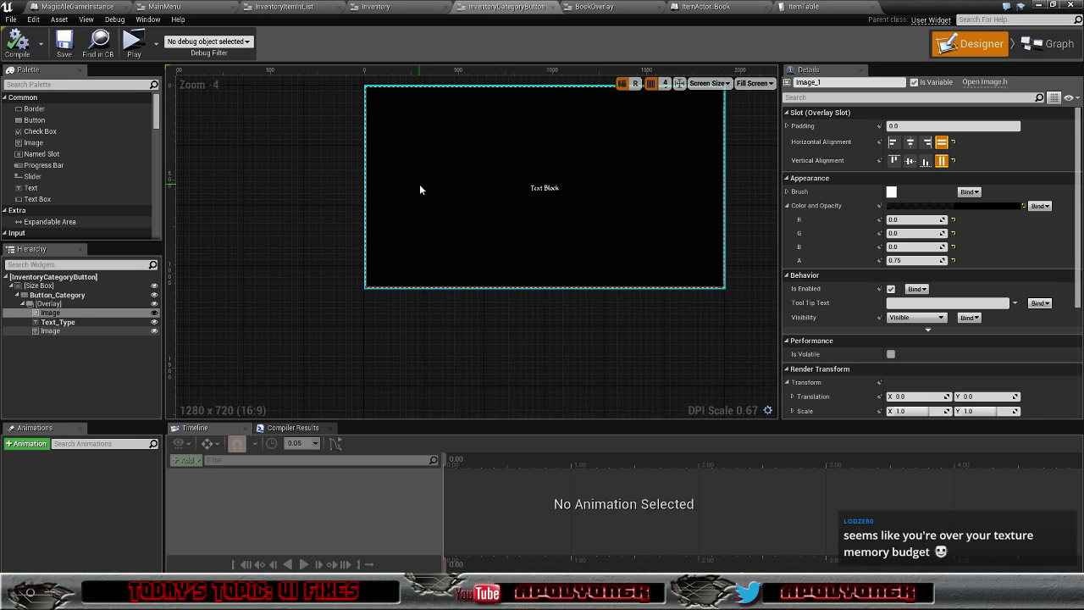
{"action": "scroll", "coordinate": [420, 184], "scroll_direction": "up", "scroll_amount": 3}
{"action": "scroll", "coordinate": [416, 197], "scroll_direction": "up", "scroll_amount": 3}
- Zoom and pan the InventoryCategoryButton canvas to inspect its edges and centre the button
{"action": "right_click_drag", "start_coordinate": [341, 212], "coordinate": [338, 84]}
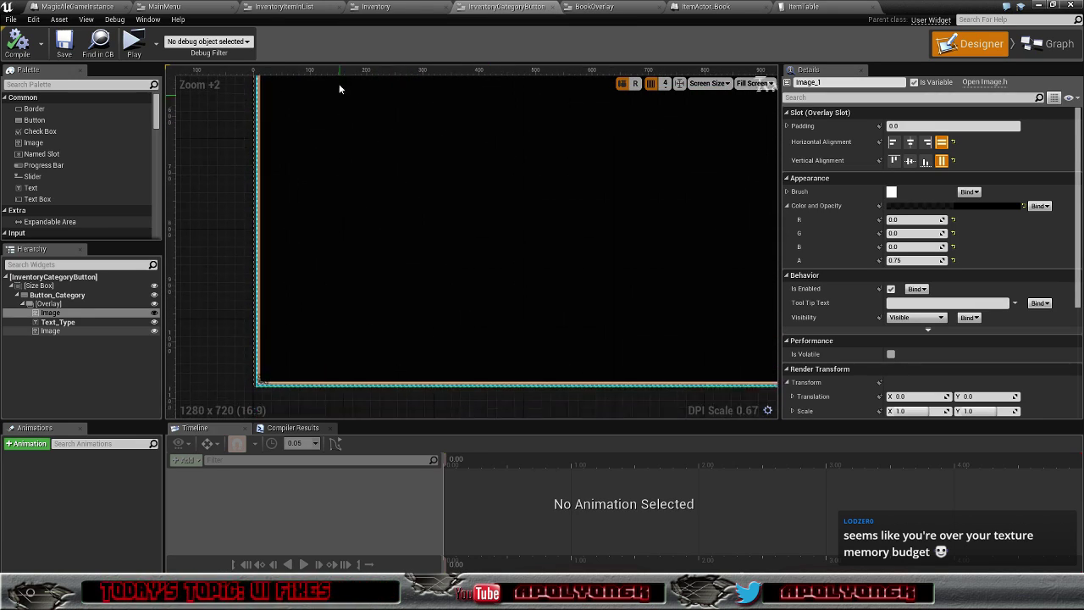
{"action": "scroll", "coordinate": [290, 322], "scroll_direction": "up", "scroll_amount": 1}
{"action": "scroll", "coordinate": [343, 158], "scroll_direction": "up", "scroll_amount": 2}
{"action": "scroll", "coordinate": [294, 246], "scroll_direction": "up", "scroll_amount": 2}
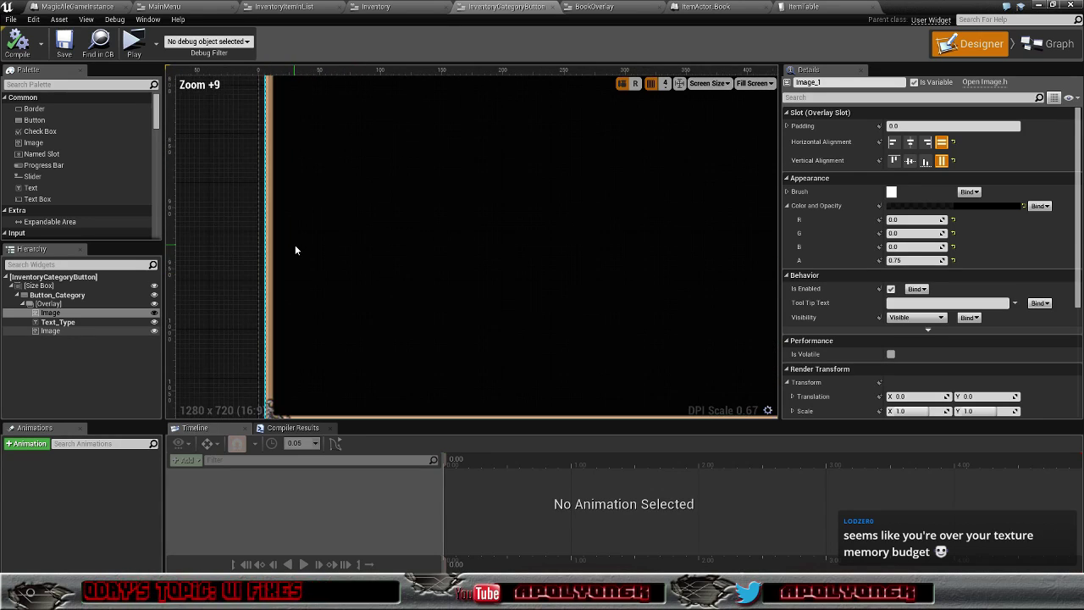
{"action": "scroll", "coordinate": [322, 206], "scroll_direction": "up", "scroll_amount": 2}
{"action": "scroll", "coordinate": [353, 204], "scroll_direction": "up", "scroll_amount": 3}
{"action": "right_click_drag", "start_coordinate": [353, 204], "coordinate": [327, 89]}
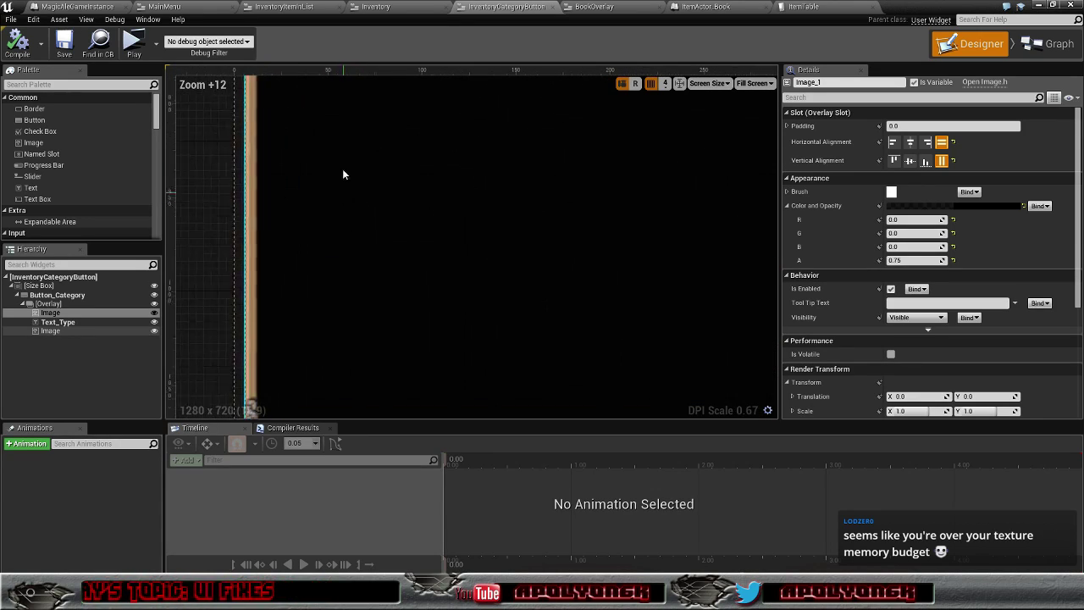
{"action": "scroll", "coordinate": [389, 175], "scroll_direction": "down", "scroll_amount": 5}
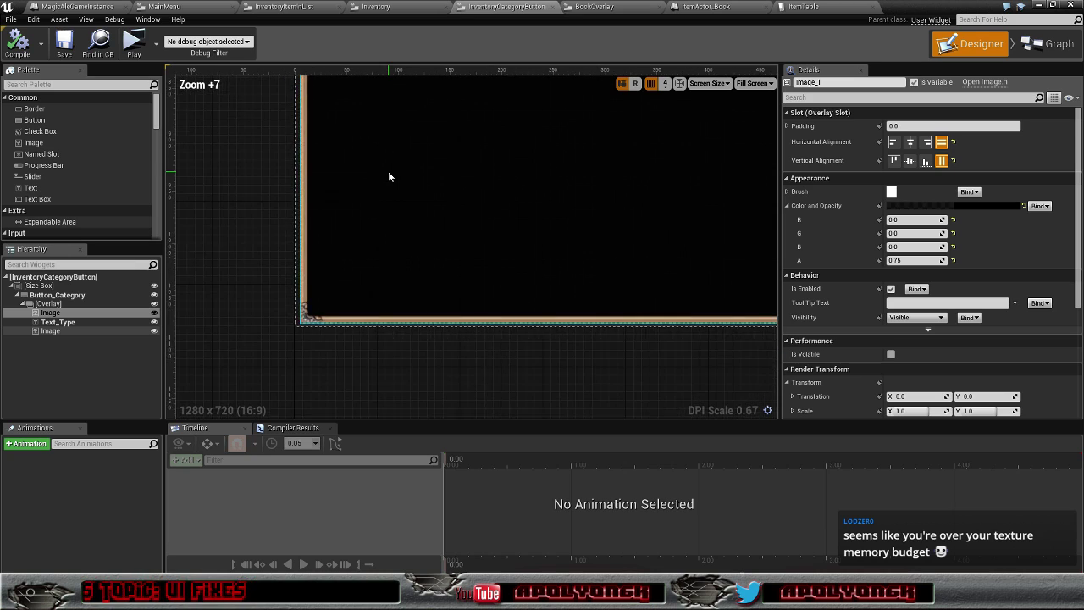
{"action": "scroll", "coordinate": [390, 175], "scroll_direction": "down", "scroll_amount": 4}
{"action": "scroll", "coordinate": [400, 175], "scroll_direction": "down", "scroll_amount": 6}
{"action": "scroll", "coordinate": [416, 172], "scroll_direction": "down", "scroll_amount": 4}
{"action": "right_click_drag", "start_coordinate": [422, 168], "coordinate": [376, 243]}
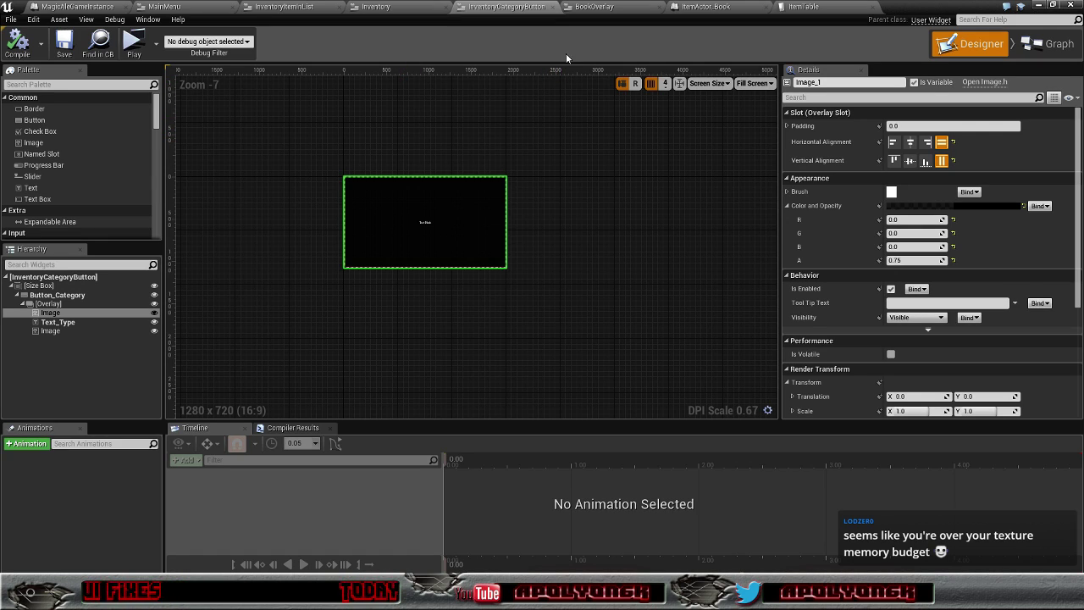
- Open the InventoryItemInList widget and zoom in on its left border
{"action": "left_click", "coordinate": [280, 8]}
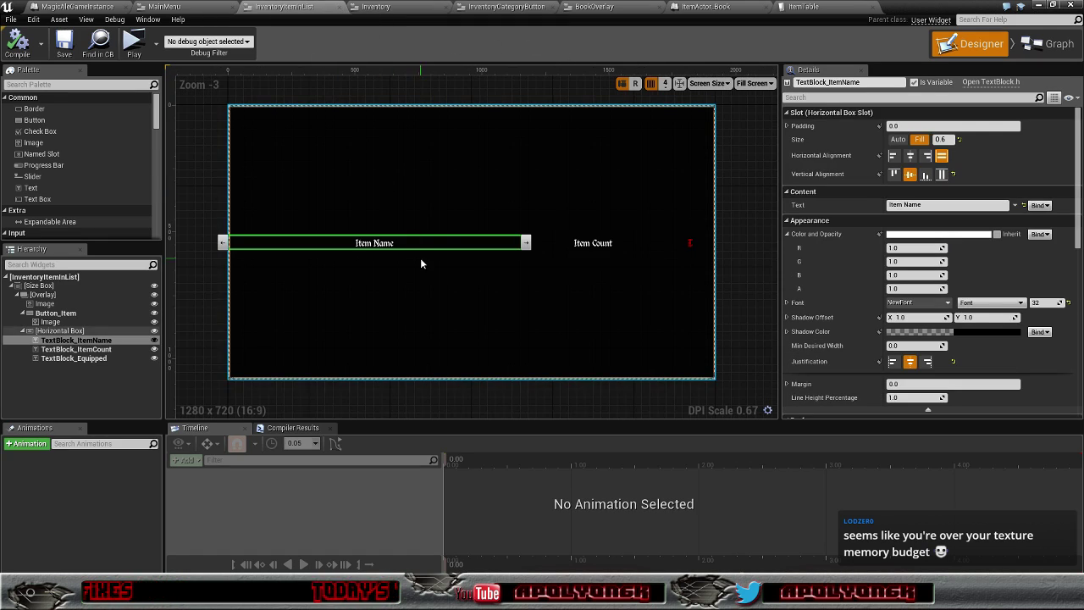
{"action": "scroll", "coordinate": [351, 276], "scroll_direction": "up", "scroll_amount": 2}
{"action": "scroll", "coordinate": [345, 227], "scroll_direction": "up", "scroll_amount": 1}
{"action": "scroll", "coordinate": [376, 267], "scroll_direction": "up", "scroll_amount": 2}
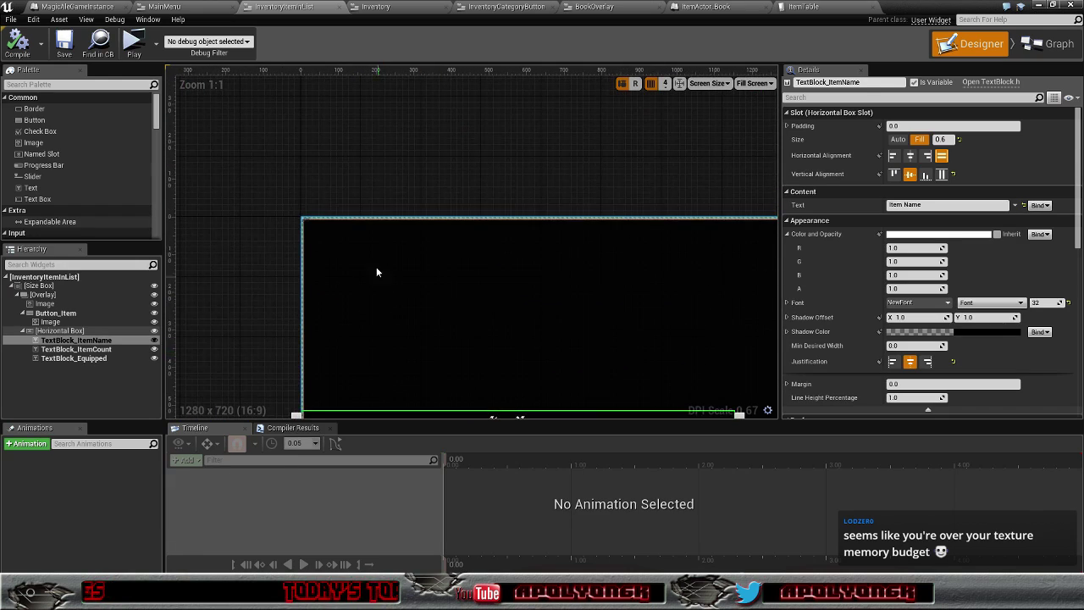
{"action": "scroll", "coordinate": [328, 227], "scroll_direction": "up", "scroll_amount": 3}
{"action": "scroll", "coordinate": [328, 227], "scroll_direction": "up", "scroll_amount": 2}
{"action": "scroll", "coordinate": [259, 211], "scroll_direction": "up", "scroll_amount": 2}
{"action": "scroll", "coordinate": [350, 240], "scroll_direction": "up", "scroll_amount": 2}
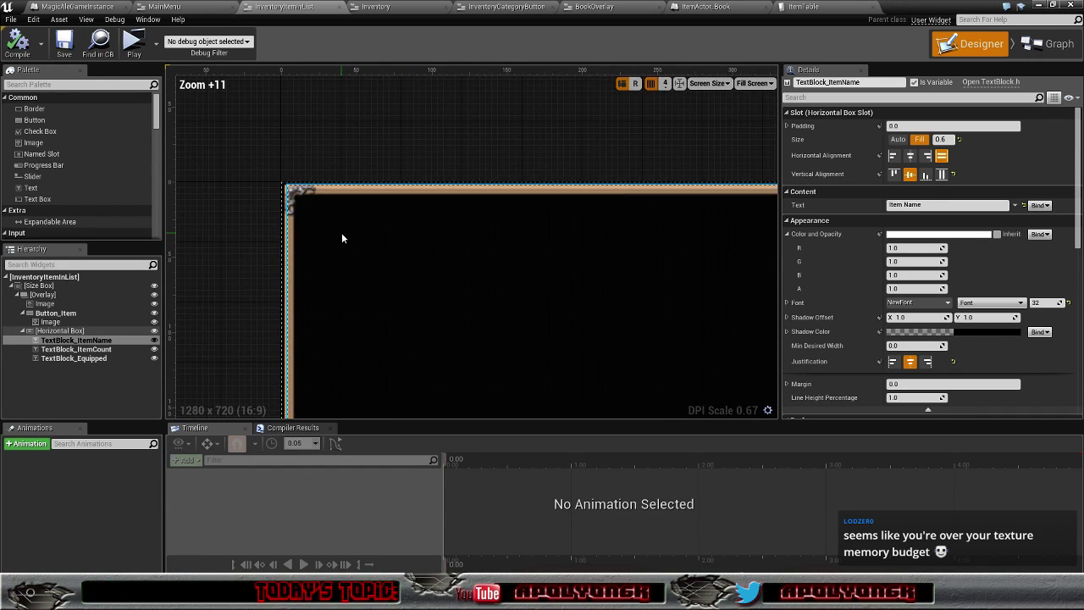
{"action": "scroll", "coordinate": [341, 235], "scroll_direction": "up", "scroll_amount": 4}
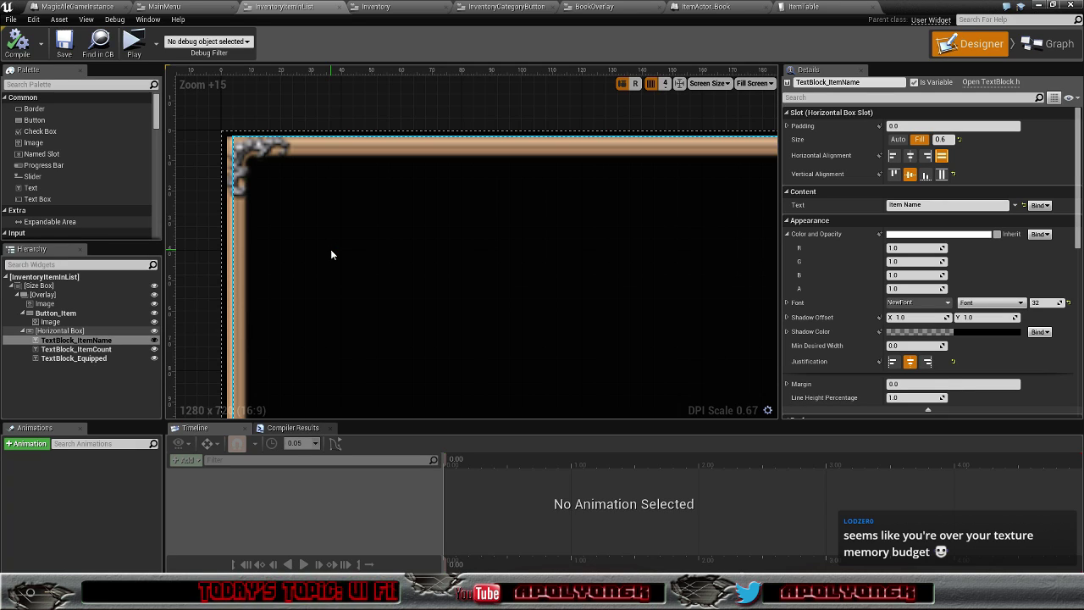
{"action": "scroll", "coordinate": [330, 252], "scroll_direction": "down", "scroll_amount": 4}
{"action": "scroll", "coordinate": [382, 334], "scroll_direction": "down", "scroll_amount": 1}
{"action": "mouse_move", "coordinate": [382, 334]}
{"action": "right_mouse_down"}
{"action": "mouse_move", "coordinate": [363, 314]}
{"action": "mouse_move", "coordinate": [322, 65]}
{"action": "right_mouse_up"}
- Zoom out and centre the whole InventoryItemInList frame with its Item Name row
{"action": "scroll", "coordinate": [344, 233], "scroll_direction": "down", "scroll_amount": 3}
{"action": "scroll", "coordinate": [344, 233], "scroll_direction": "down", "scroll_amount": 2}
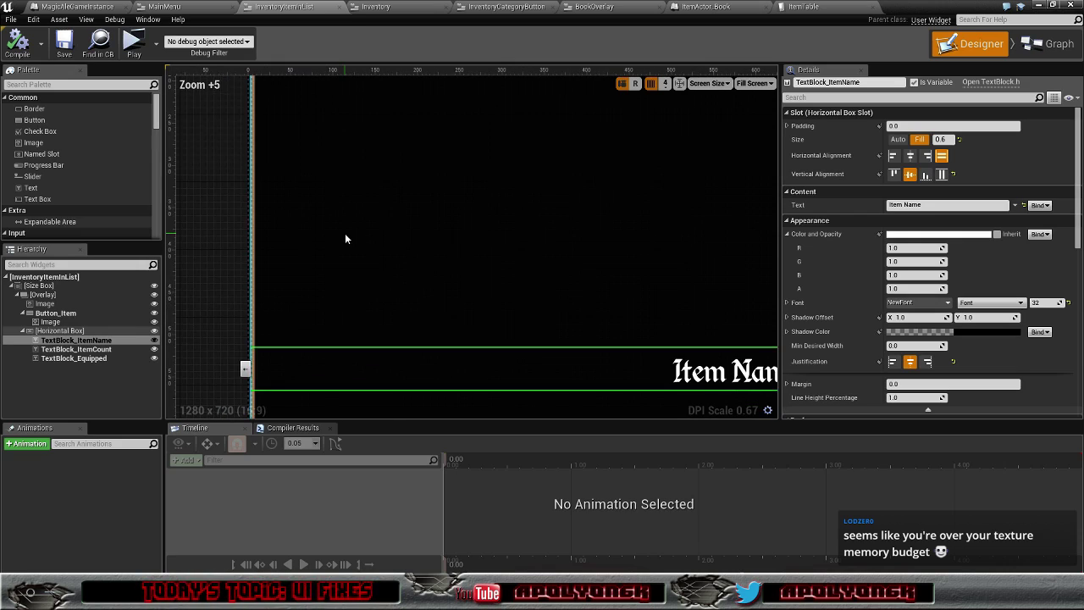
{"action": "scroll", "coordinate": [345, 233], "scroll_direction": "down", "scroll_amount": 4}
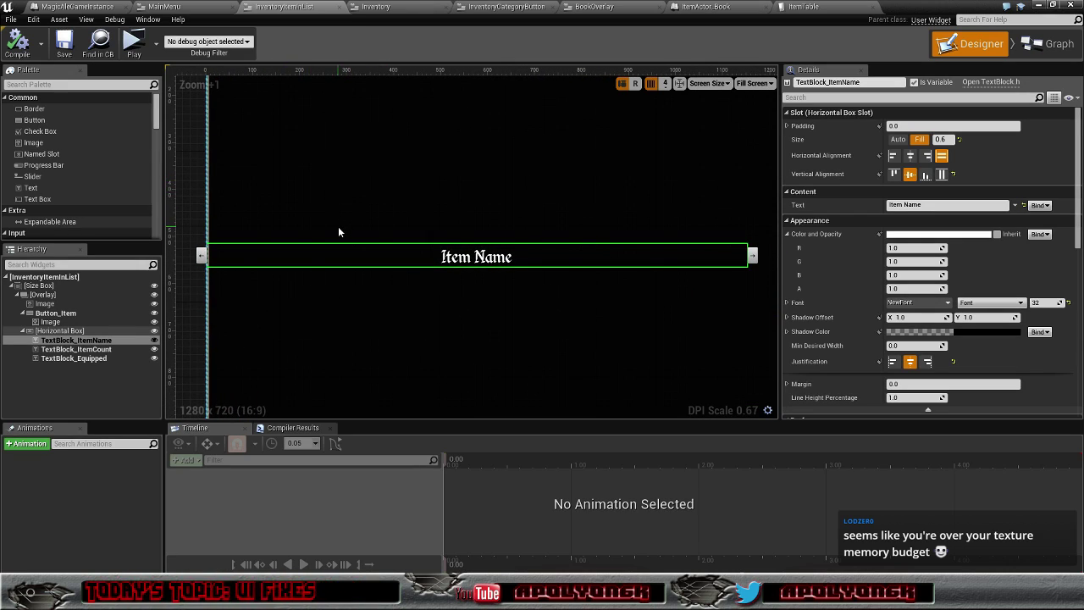
{"action": "scroll", "coordinate": [393, 206], "scroll_direction": "down", "scroll_amount": 3}
{"action": "scroll", "coordinate": [399, 202], "scroll_direction": "down", "scroll_amount": 2}
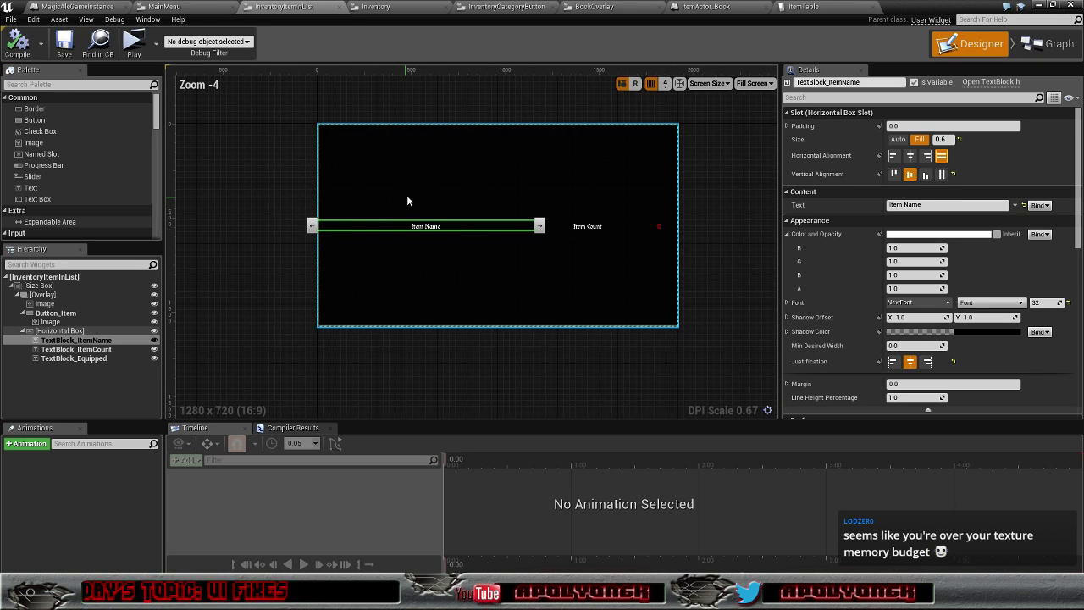
{"action": "right_click_drag", "start_coordinate": [408, 201], "coordinate": [379, 220]}
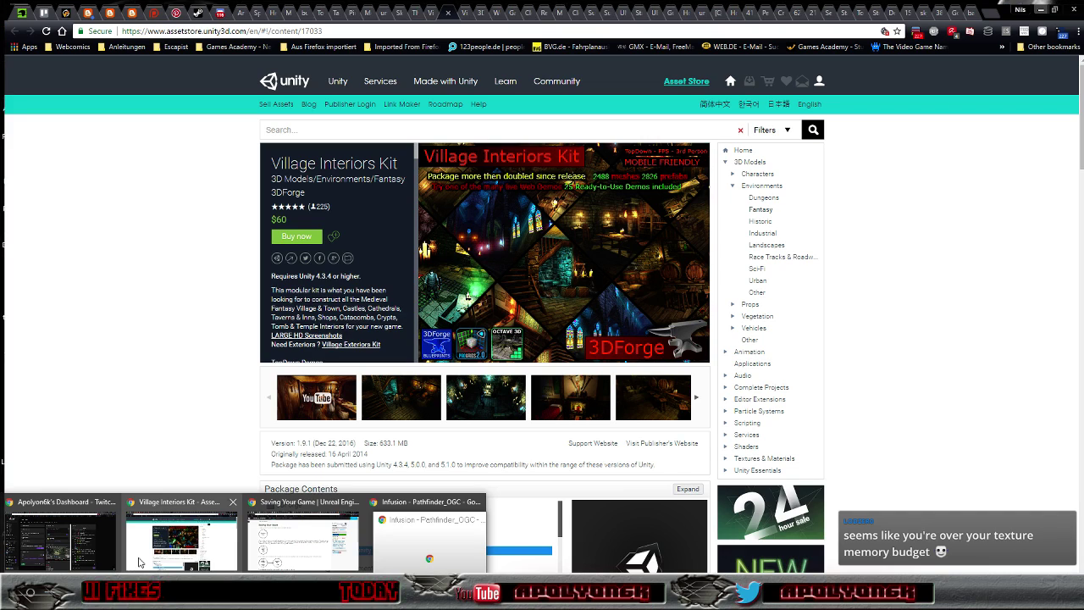
- Bring up the Skyrim inventory screenshot in Chrome and scroll through the Dragon's Talon item list
{"action": "left_click", "coordinate": [141, 562]}
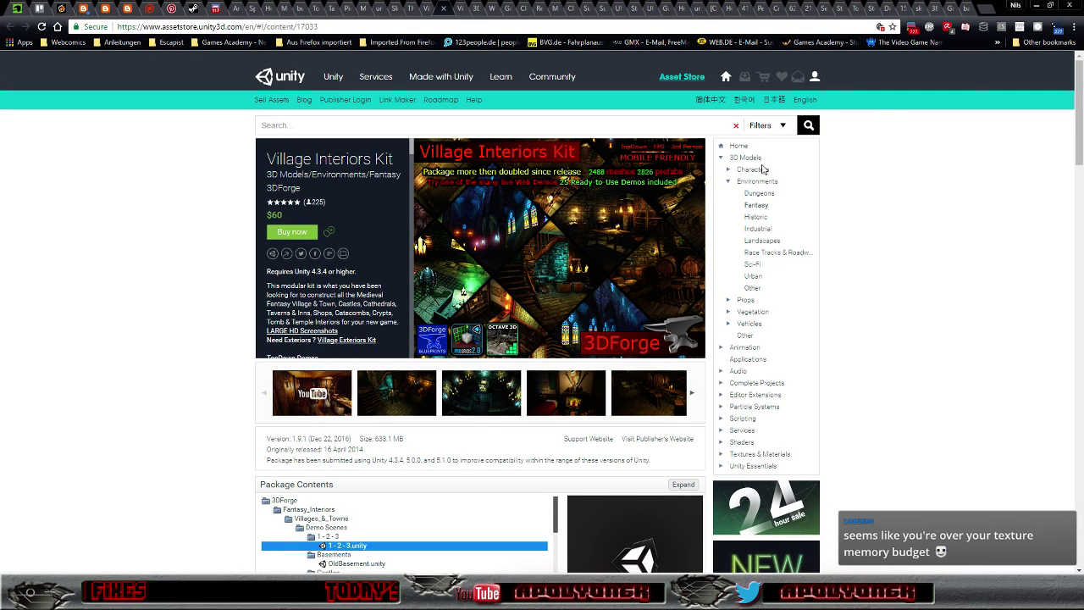
{"action": "left_click", "coordinate": [951, 8]}
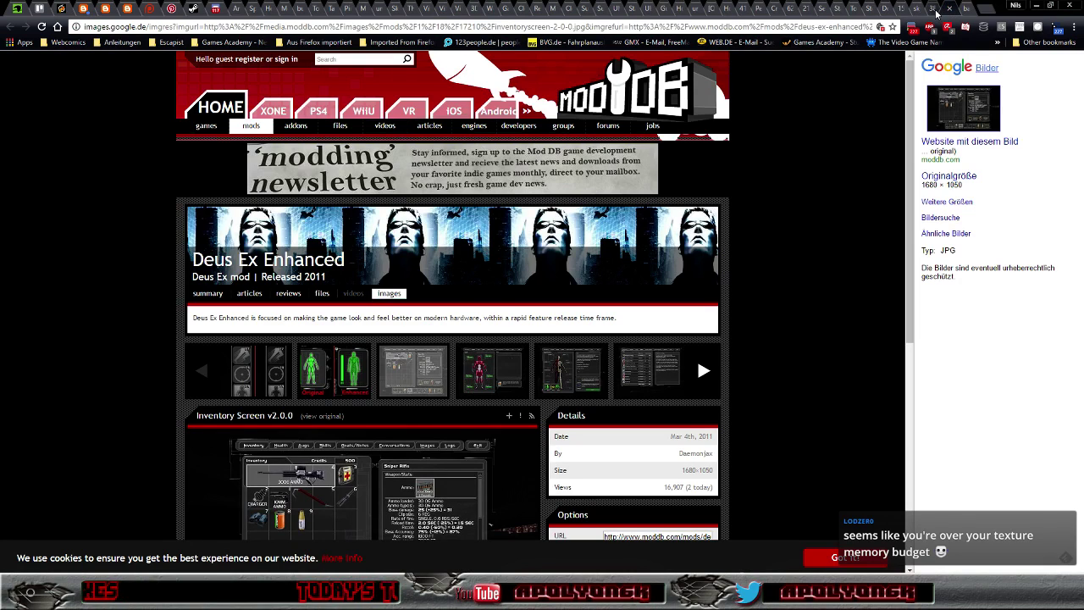
{"action": "left_click", "coordinate": [933, 10]}
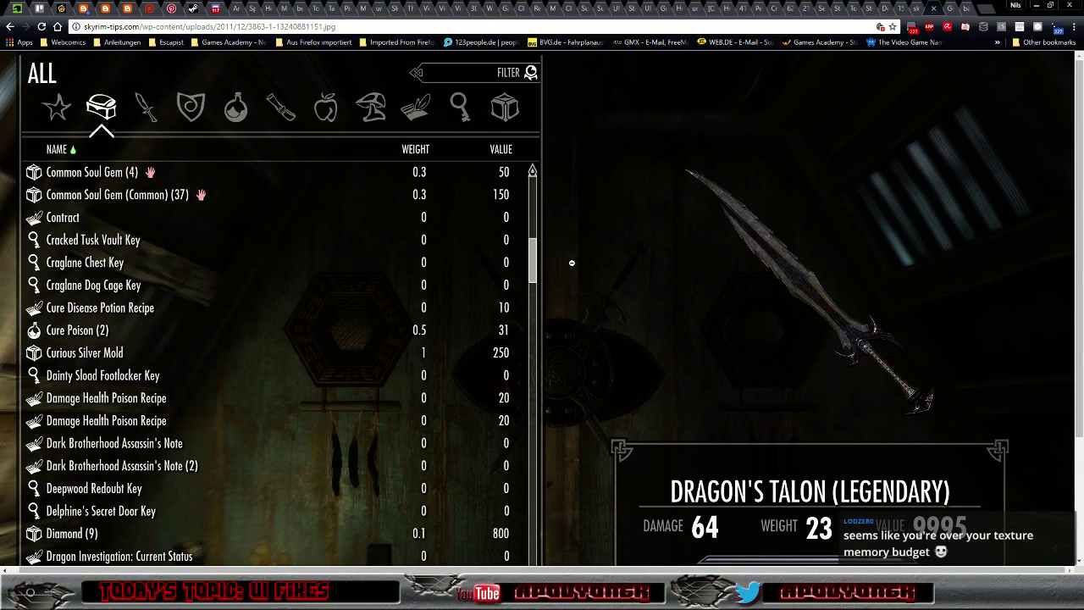
{"action": "scroll", "coordinate": [572, 276], "scroll_direction": "down", "scroll_amount": 2}
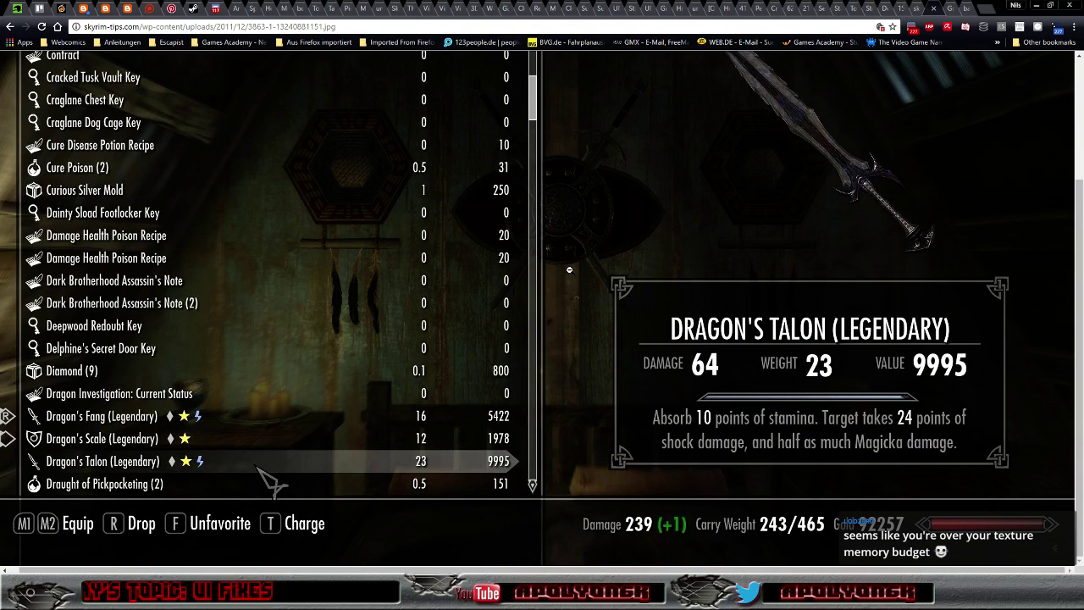
{"action": "scroll", "coordinate": [569, 270], "scroll_direction": "up", "scroll_amount": 2}
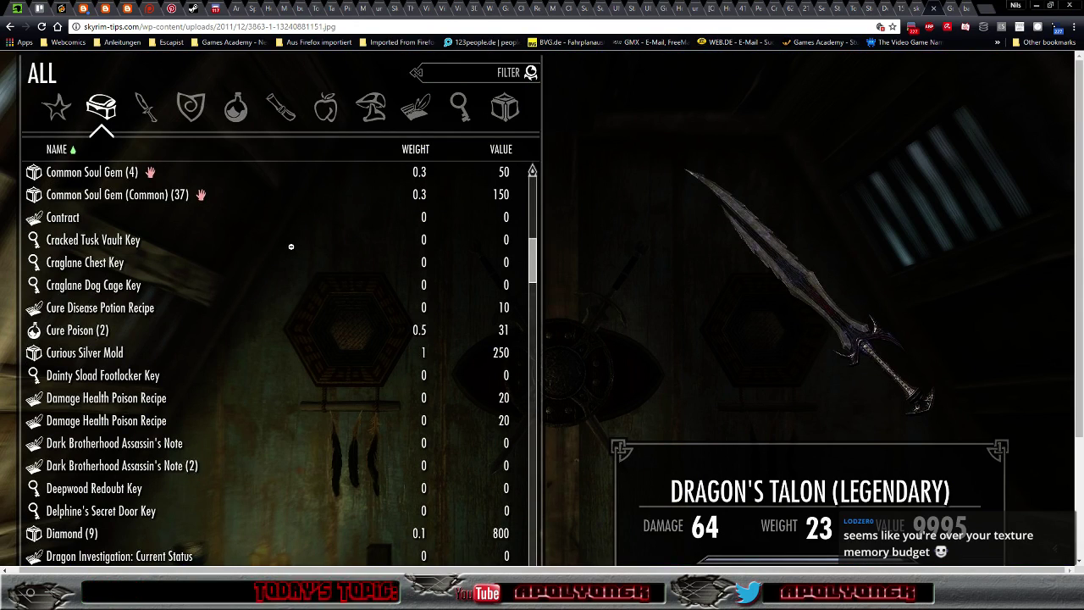
{"action": "scroll", "coordinate": [290, 247], "scroll_direction": "down", "scroll_amount": 2}
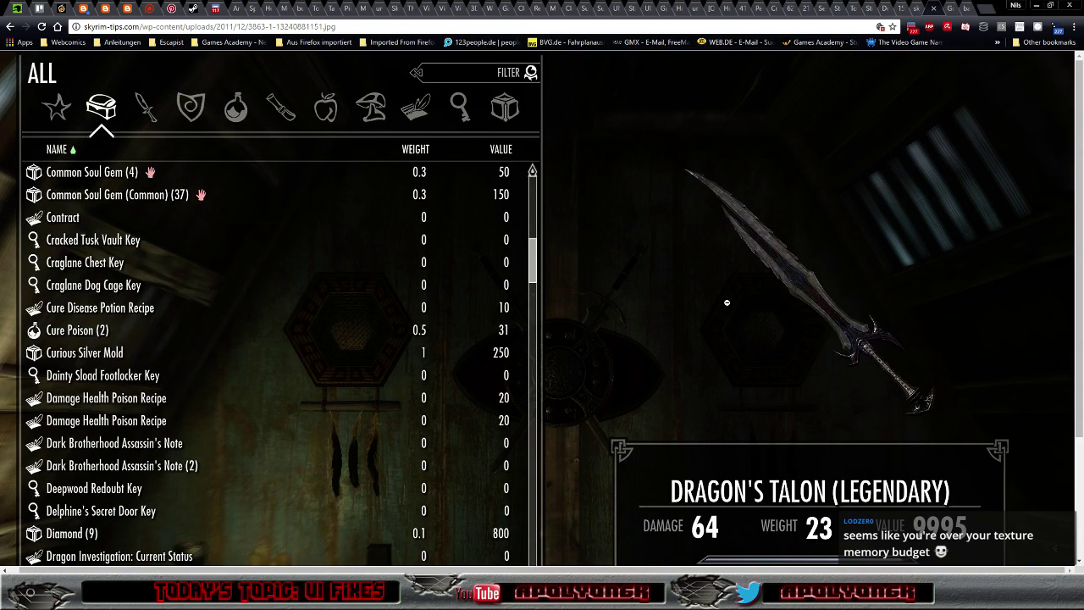
{"action": "scroll", "coordinate": [726, 303], "scroll_direction": "down", "scroll_amount": 1}
{"action": "scroll", "coordinate": [727, 302], "scroll_direction": "down", "scroll_amount": 2}
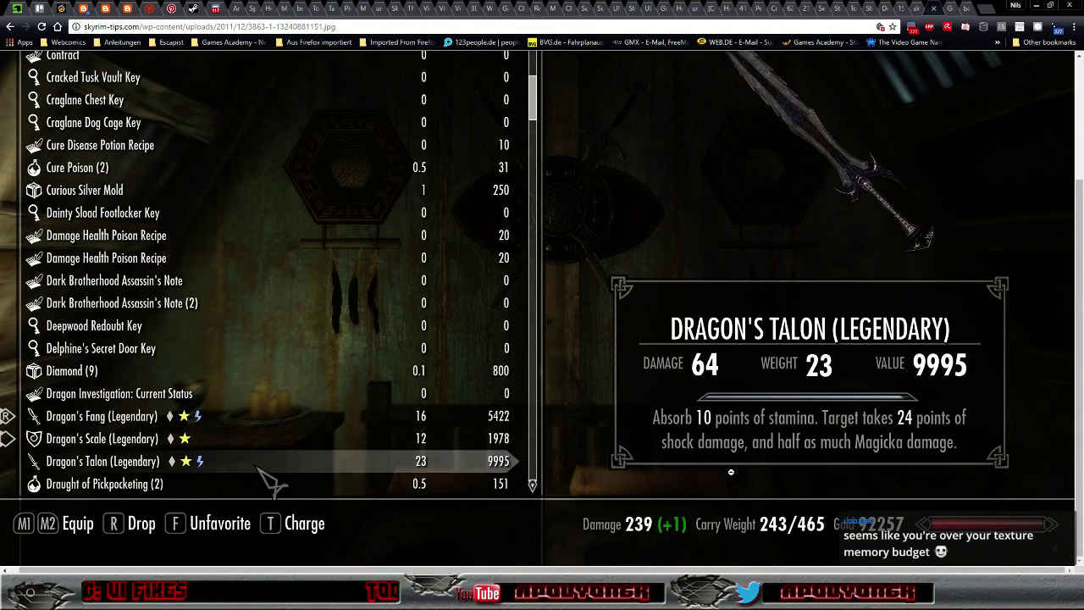
{"action": "scroll", "coordinate": [805, 449], "scroll_direction": "up", "scroll_amount": 2}
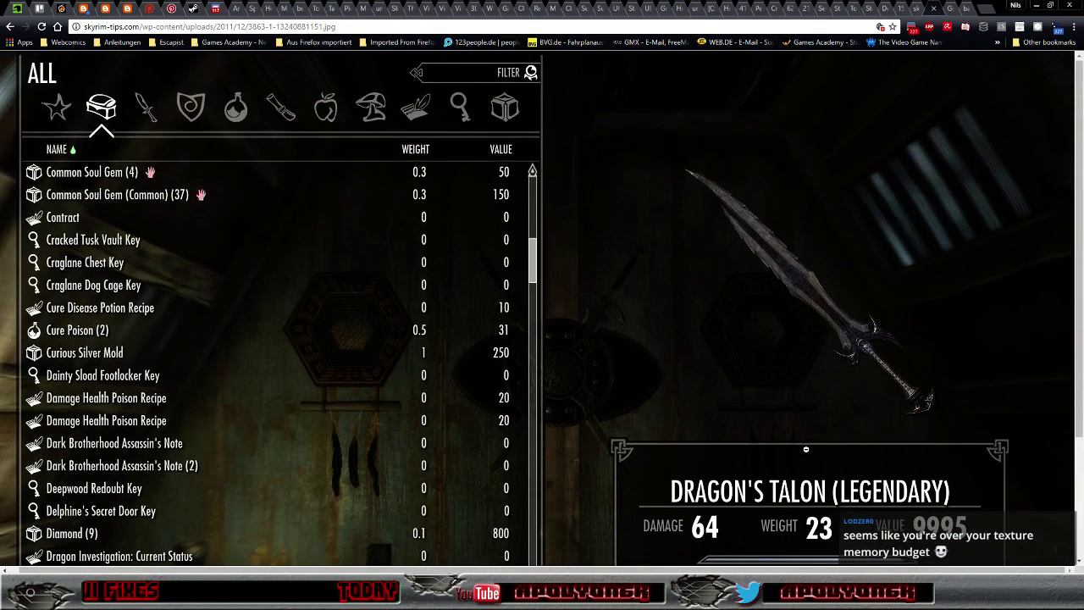
- Close the screenshot tab, then preview the leviathyn Inventory.jpg image result in a new tab and close it
{"action": "left_click", "coordinate": [933, 8]}
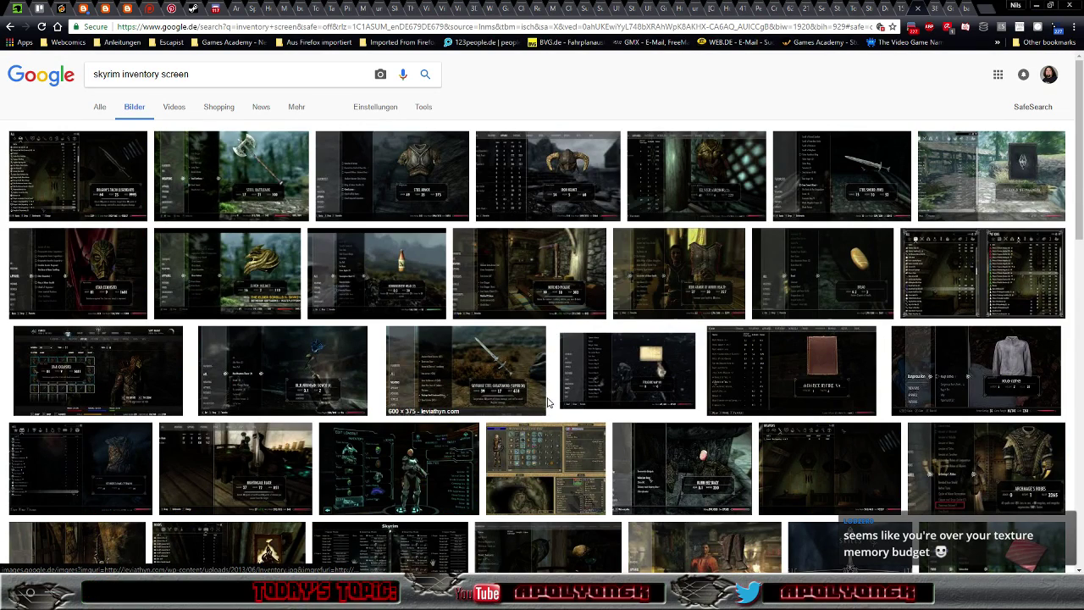
{"action": "right_click", "coordinate": [452, 377]}
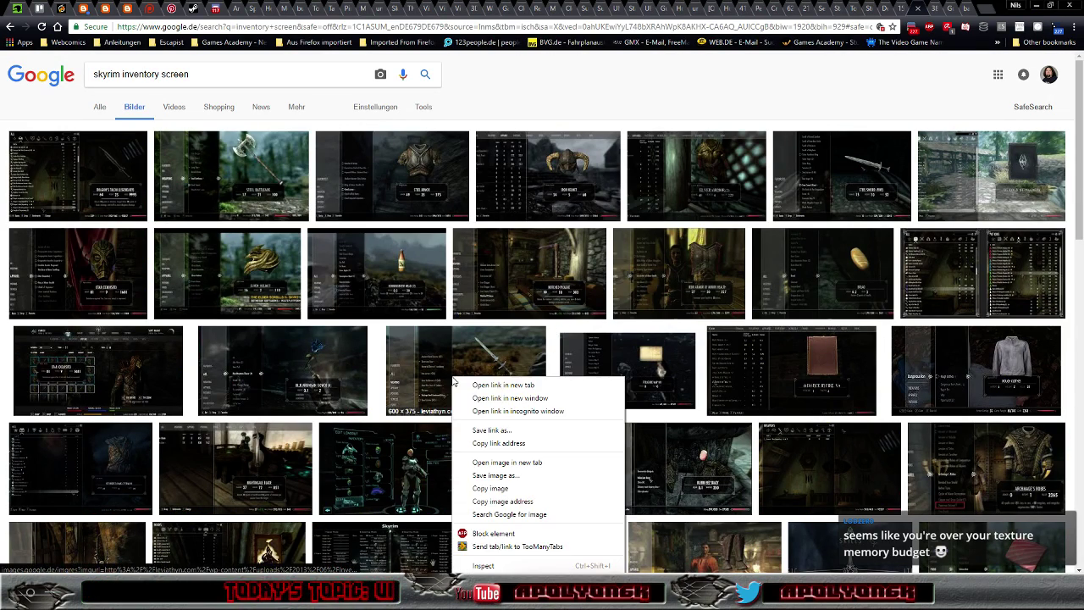
{"action": "left_click", "coordinate": [483, 383]}
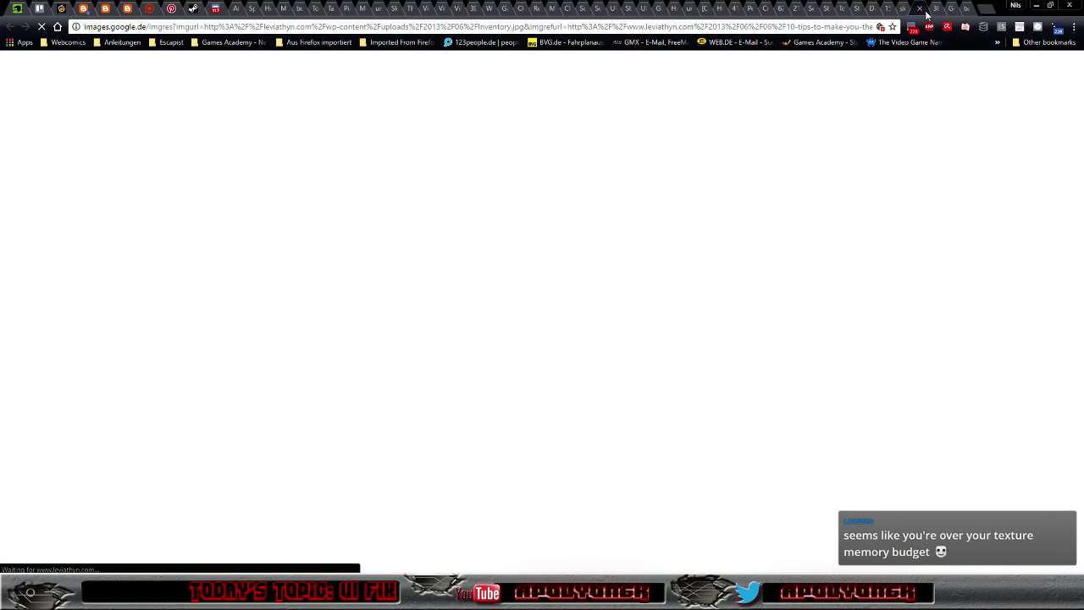
{"action": "left_click", "coordinate": [922, 14]}
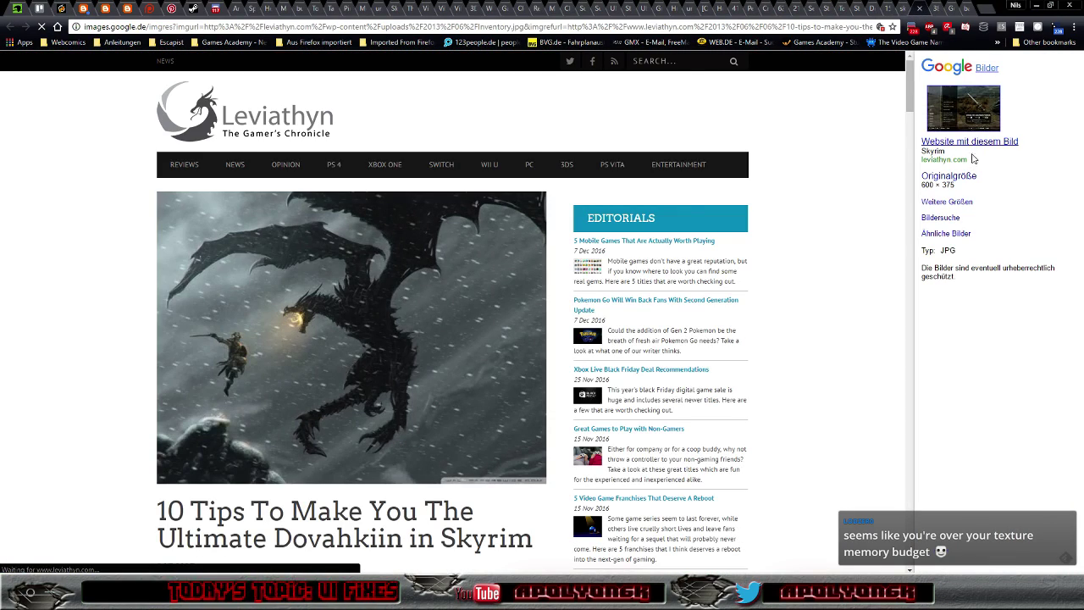
{"action": "left_click", "coordinate": [968, 181]}
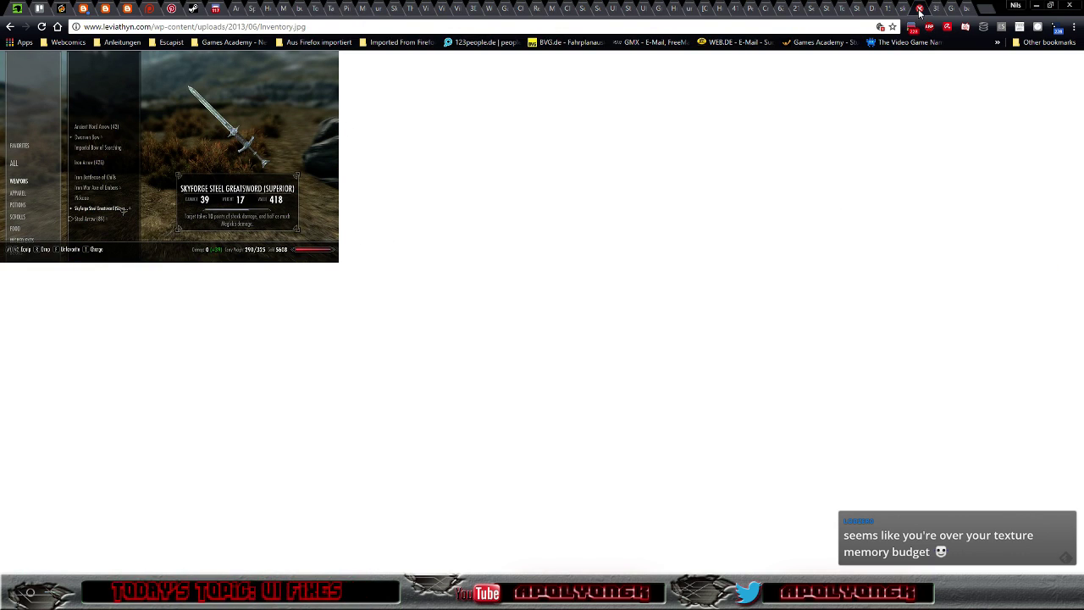
{"action": "left_click", "coordinate": [920, 8]}
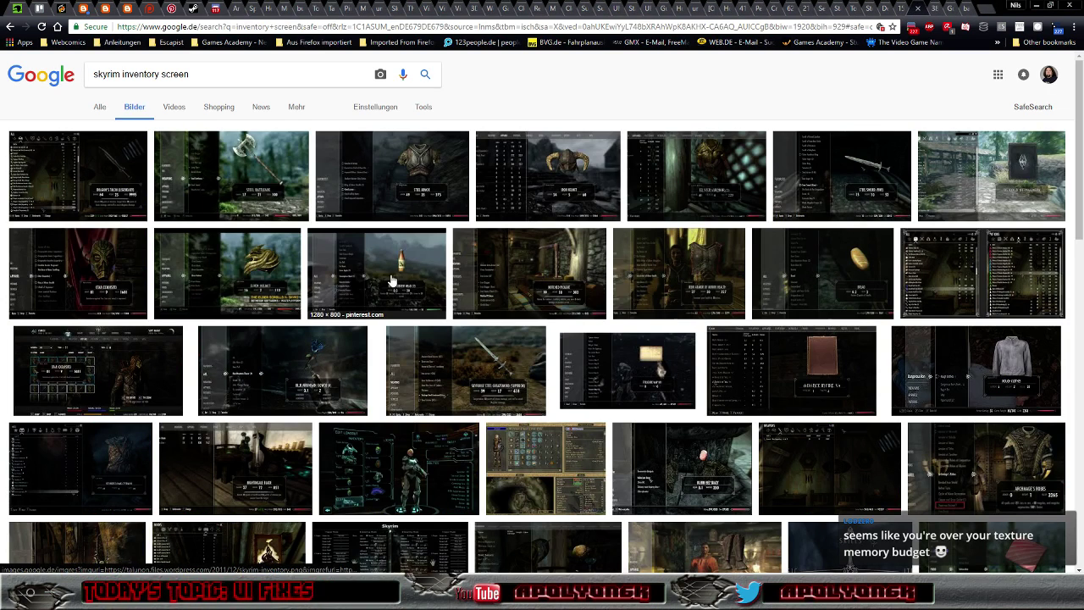
- Open the overclock.net Skyrim apparel screenshot at original size, showing the Otar (Exquisite) mask
{"action": "right_click", "coordinate": [71, 283]}
{"action": "left_click", "coordinate": [115, 286]}
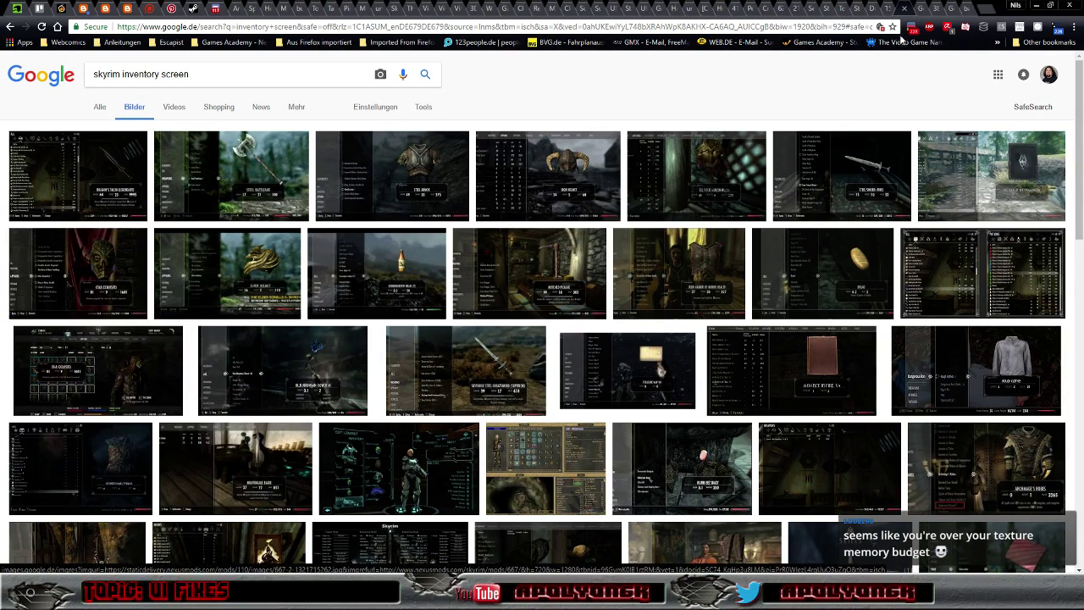
{"action": "left_click", "coordinate": [925, 10]}
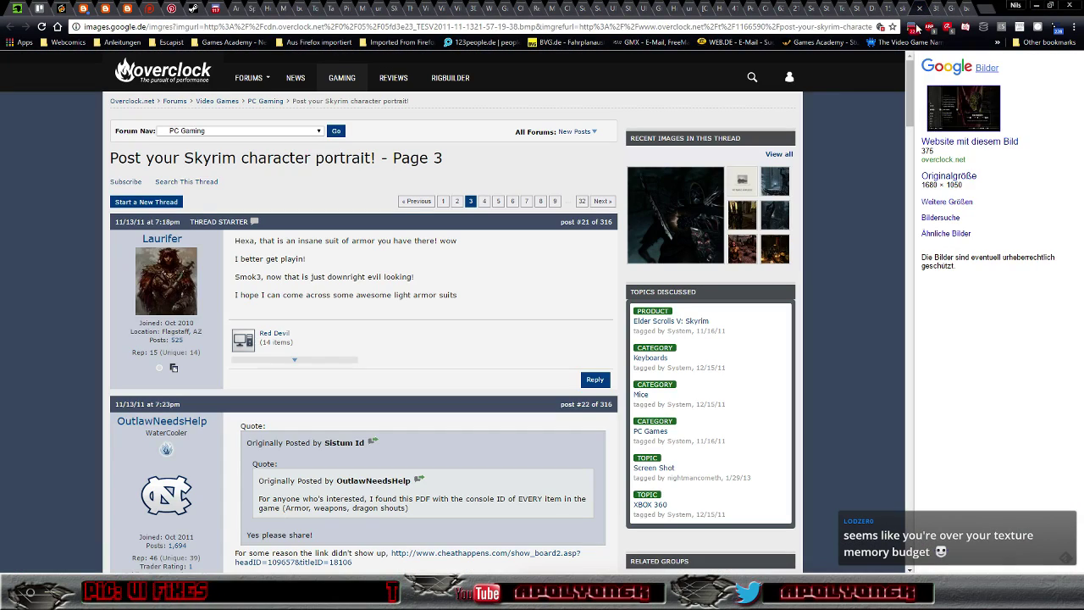
{"action": "left_click", "coordinate": [972, 143]}
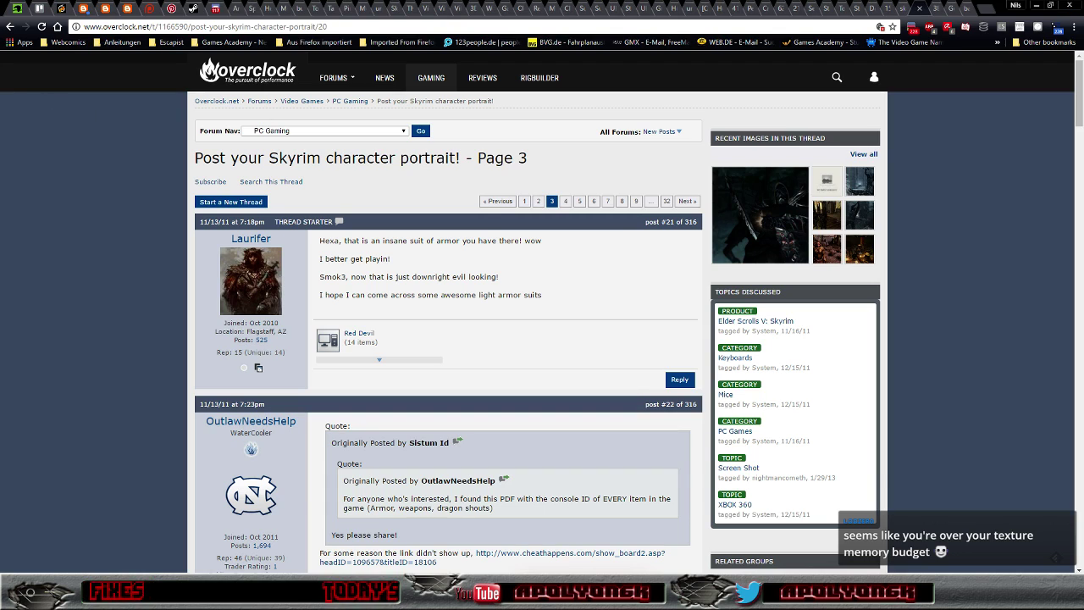
{"action": "key", "text": "alt+Left"}
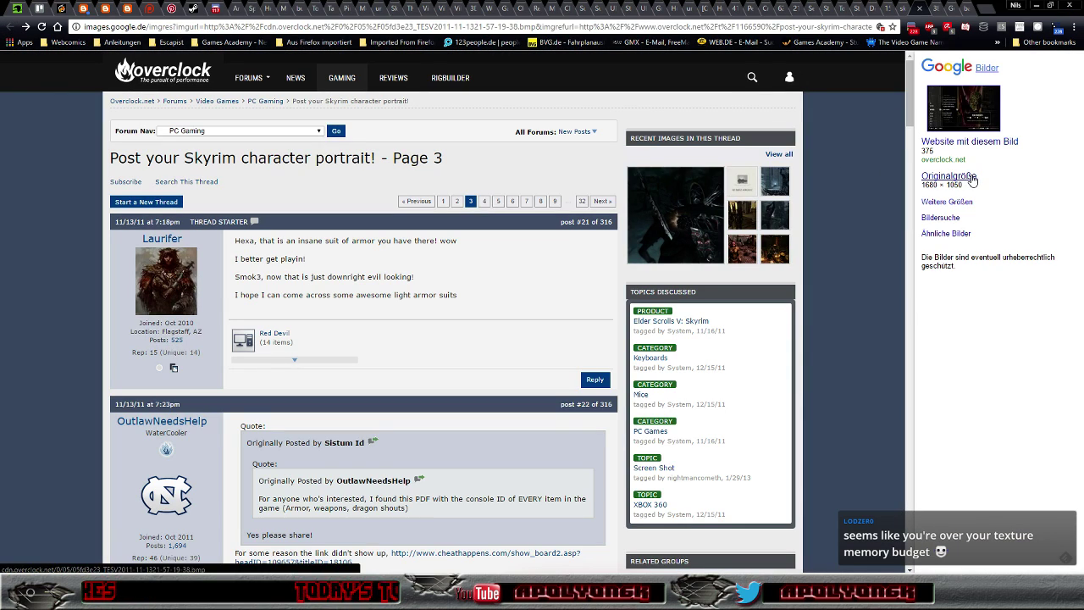
{"action": "left_click", "coordinate": [970, 177]}
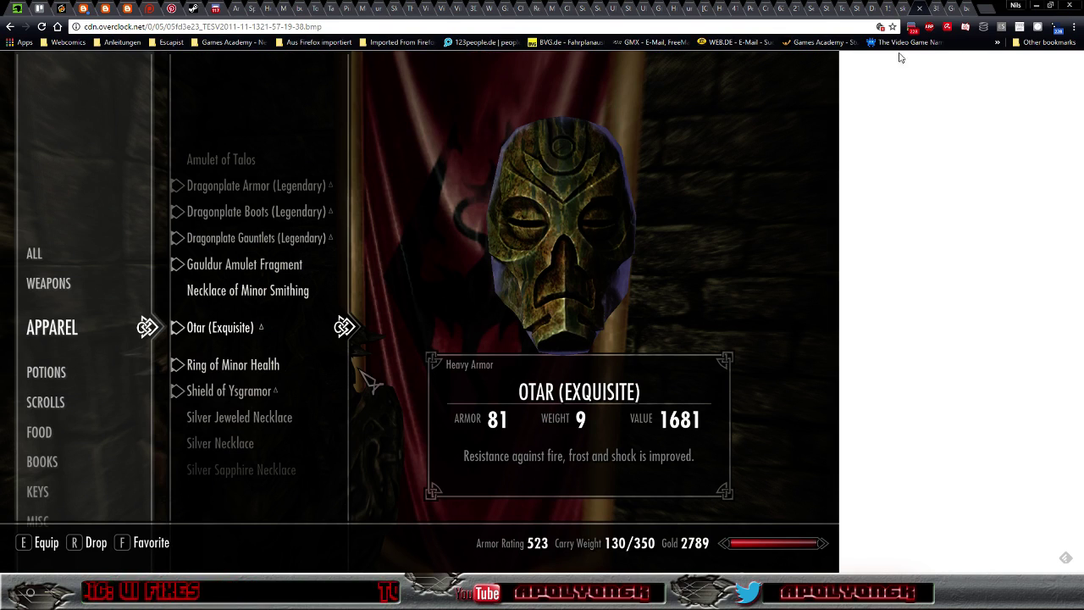
{"action": "left_click", "coordinate": [938, 12]}
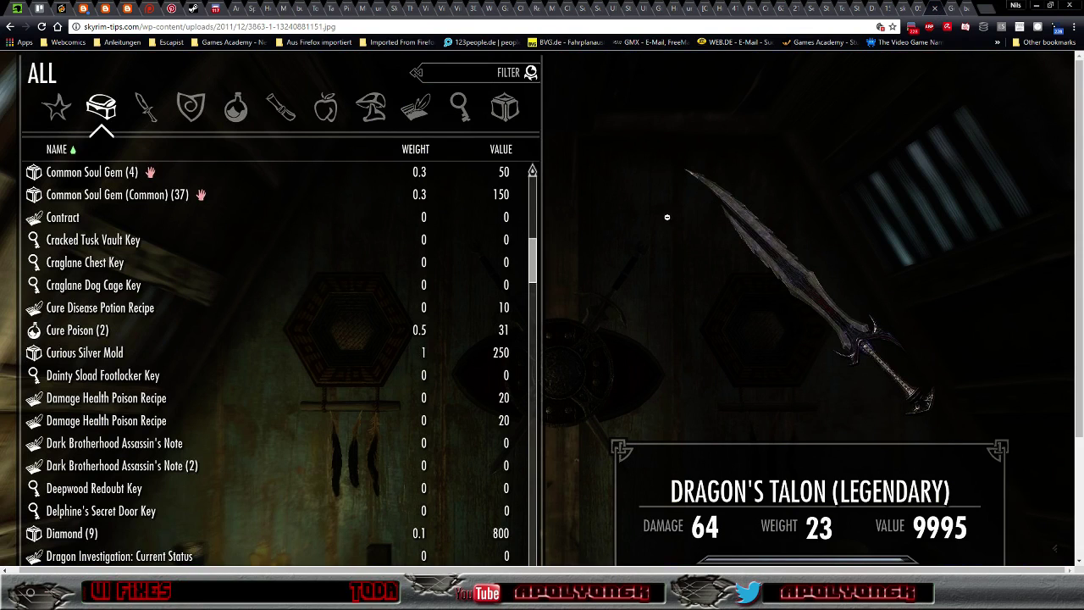
{"action": "scroll", "coordinate": [612, 207], "scroll_direction": "down", "scroll_amount": 2}
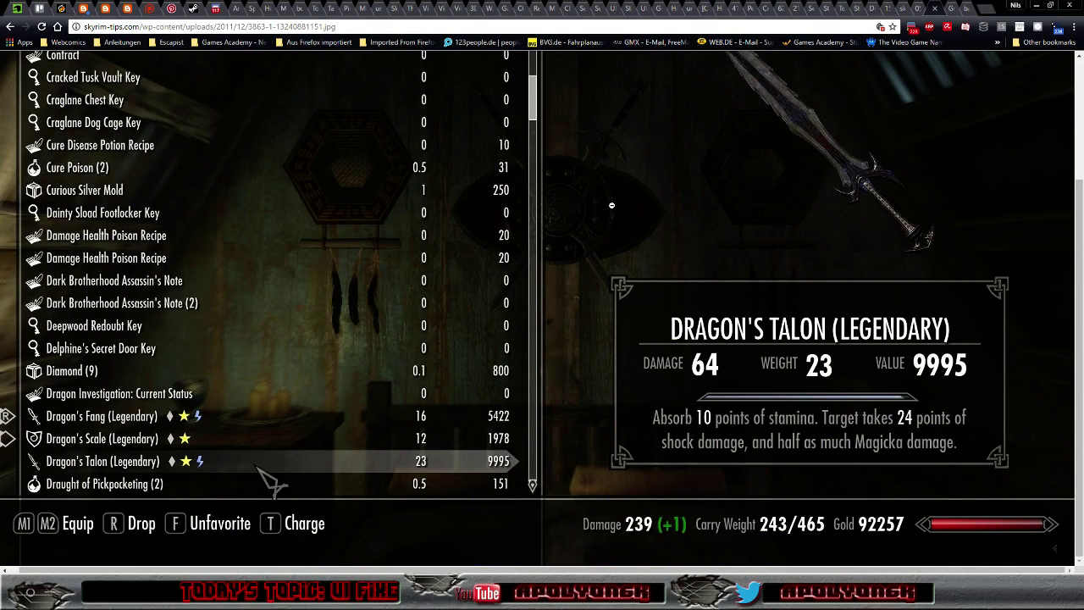
{"action": "scroll", "coordinate": [611, 205], "scroll_direction": "up", "scroll_amount": 1}
{"action": "scroll", "coordinate": [611, 205], "scroll_direction": "up", "scroll_amount": 1}
{"action": "scroll", "coordinate": [611, 205], "scroll_direction": "up", "scroll_amount": 1}
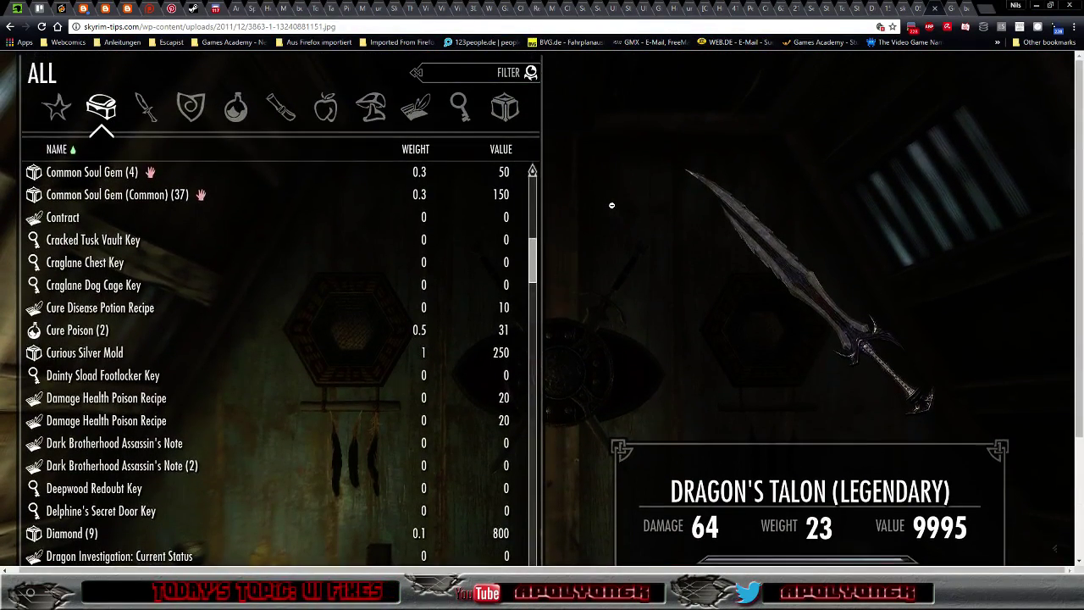
{"action": "scroll", "coordinate": [611, 205], "scroll_direction": "down", "scroll_amount": 2}
{"action": "scroll", "coordinate": [612, 205], "scroll_direction": "down", "scroll_amount": 1}
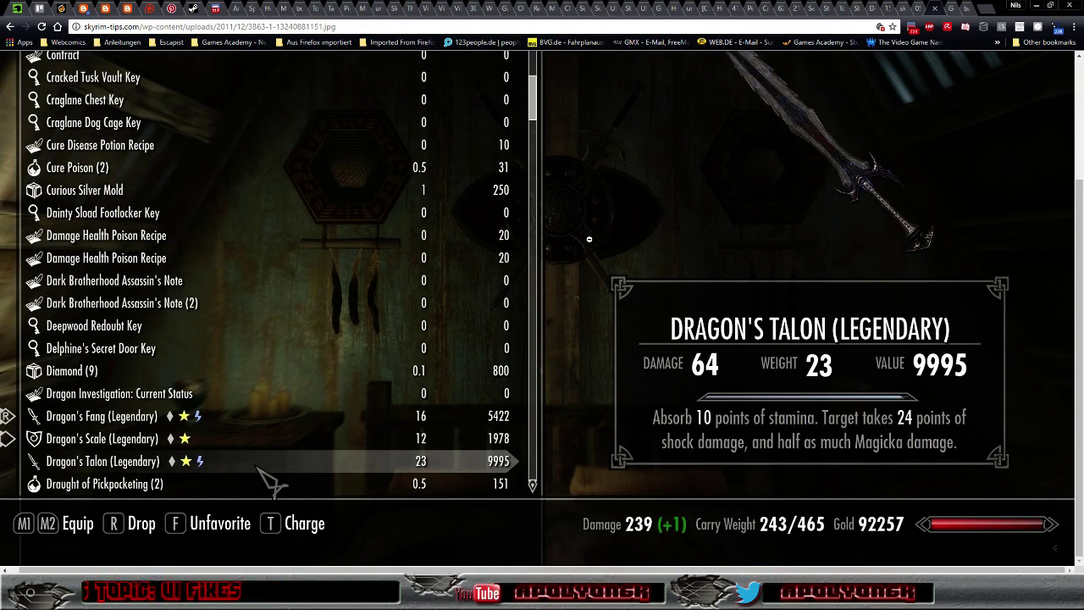
{"action": "scroll", "coordinate": [579, 237], "scroll_direction": "up", "scroll_amount": 3}
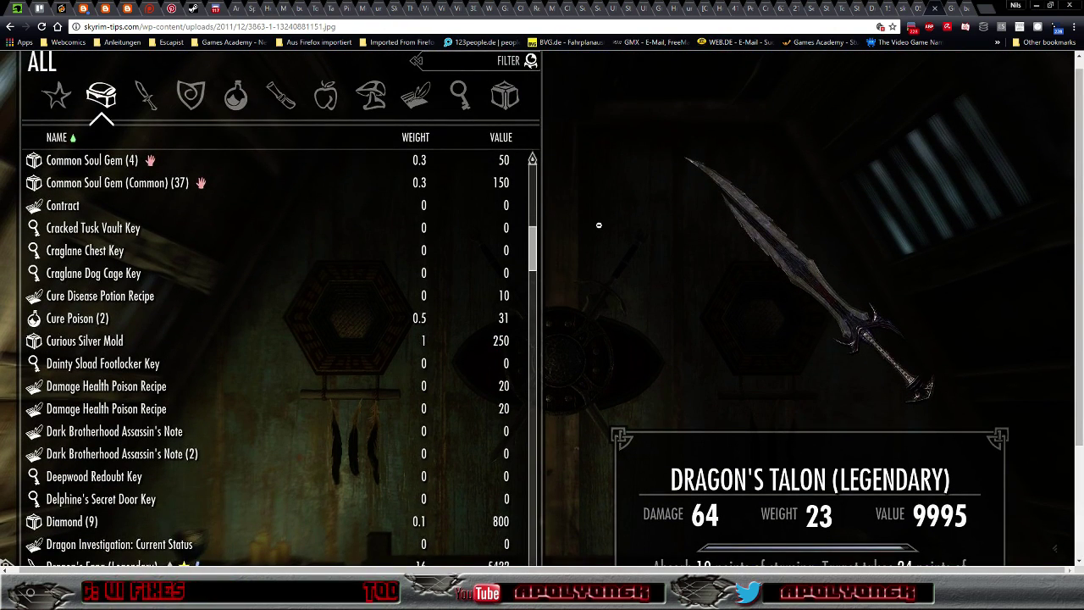
{"action": "scroll", "coordinate": [589, 238], "scroll_direction": "up", "scroll_amount": 1}
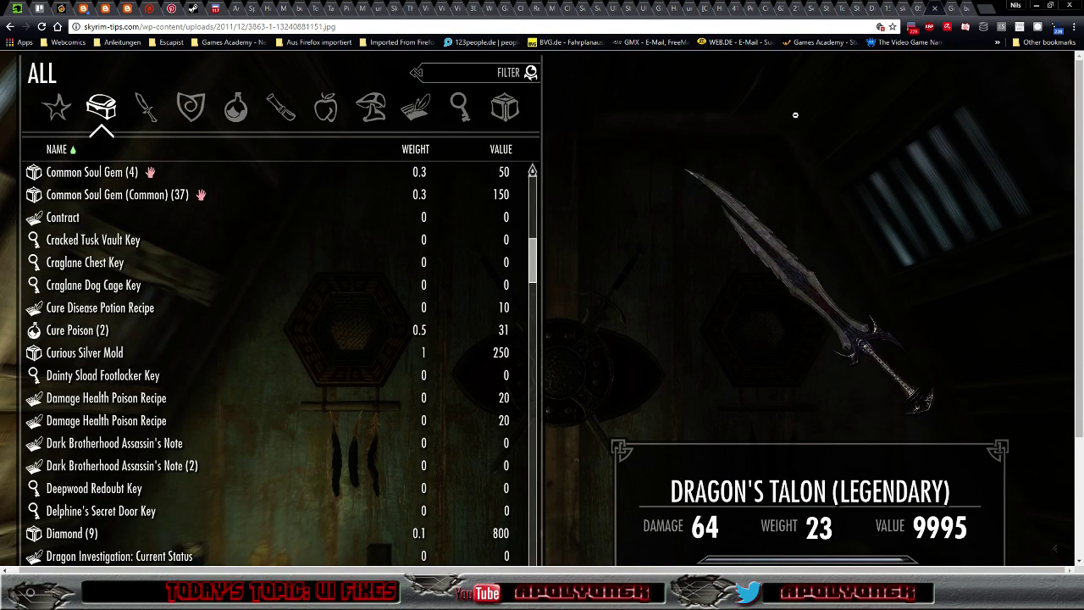
- Delete the background Image under Button_Item in InventoryItemInList and compile the widget
{"action": "left_click", "coordinate": [1036, 5]}
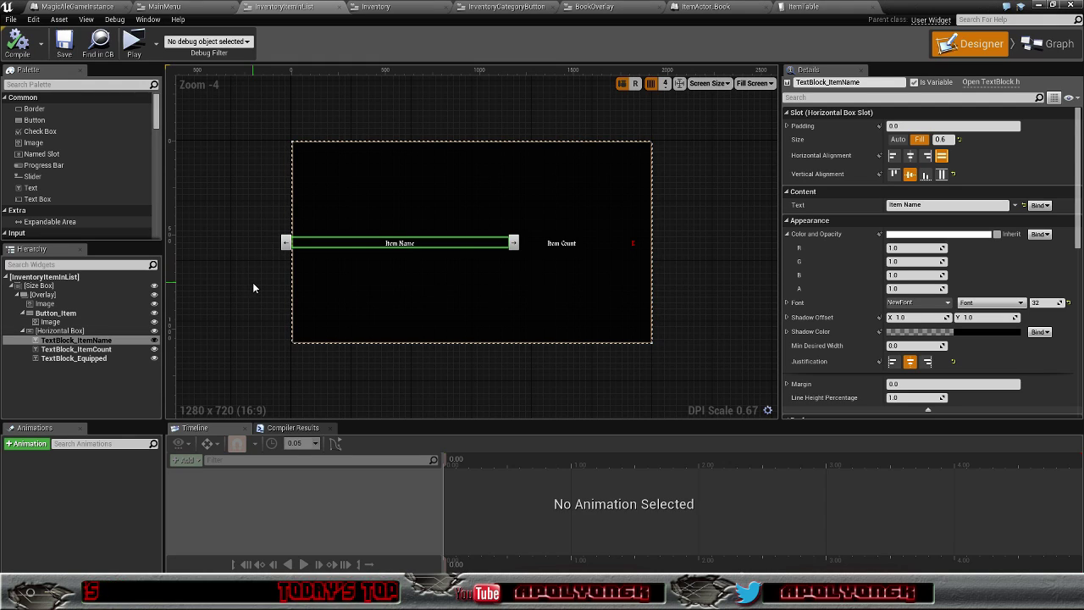
{"action": "left_click", "coordinate": [71, 322]}
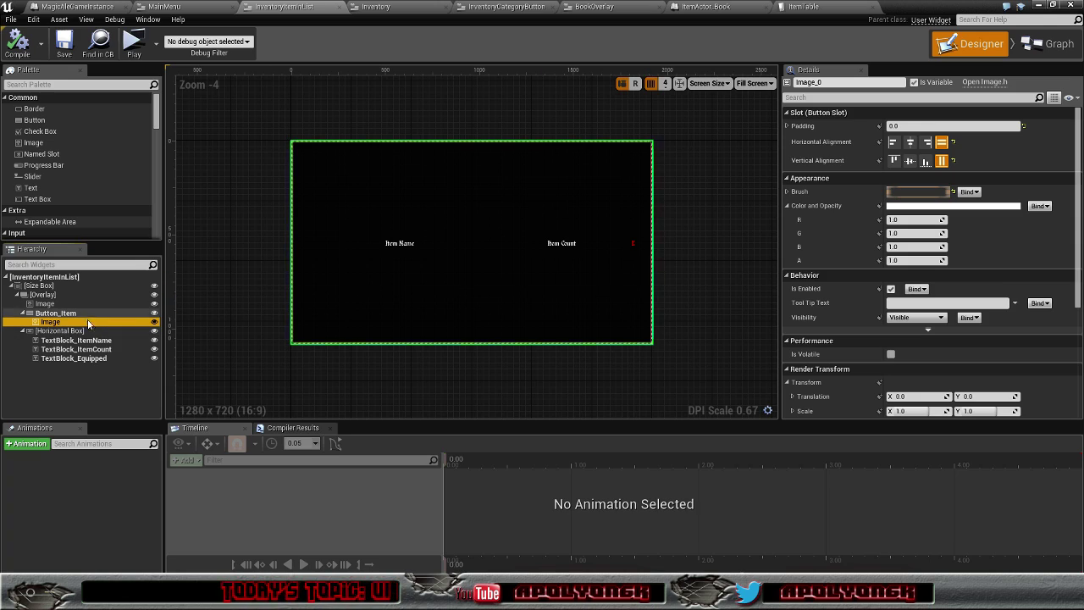
{"action": "right_click", "coordinate": [58, 327]}
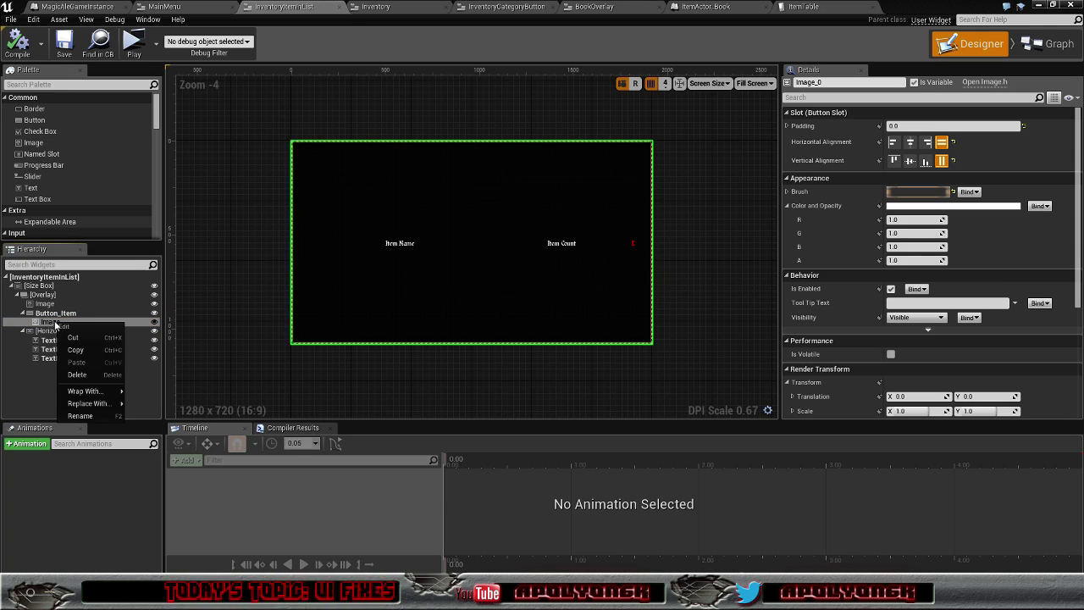
{"action": "left_click", "coordinate": [77, 374]}
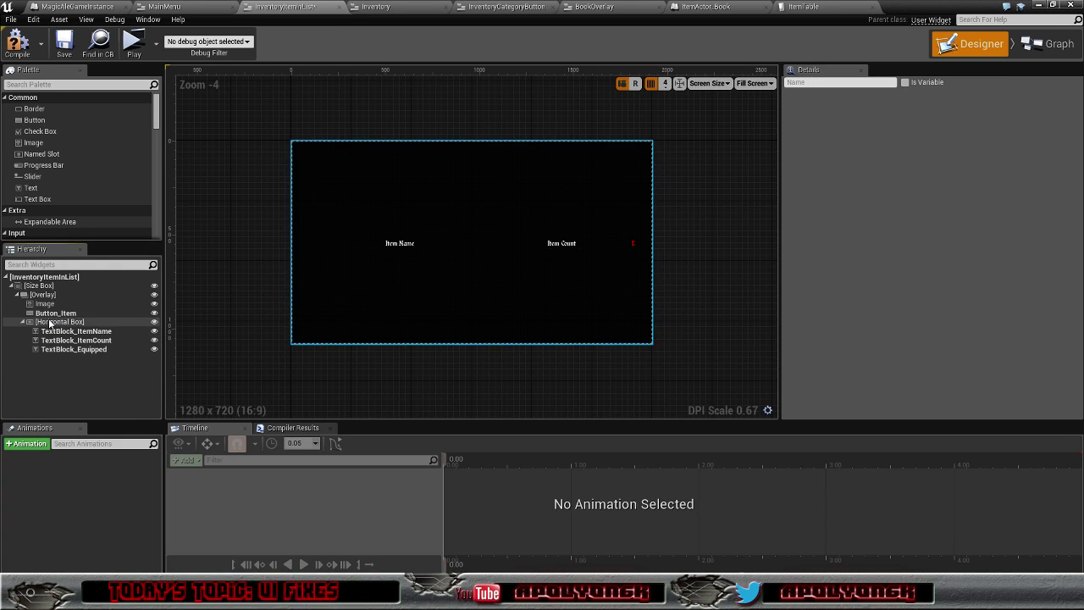
{"action": "left_click", "coordinate": [17, 43]}
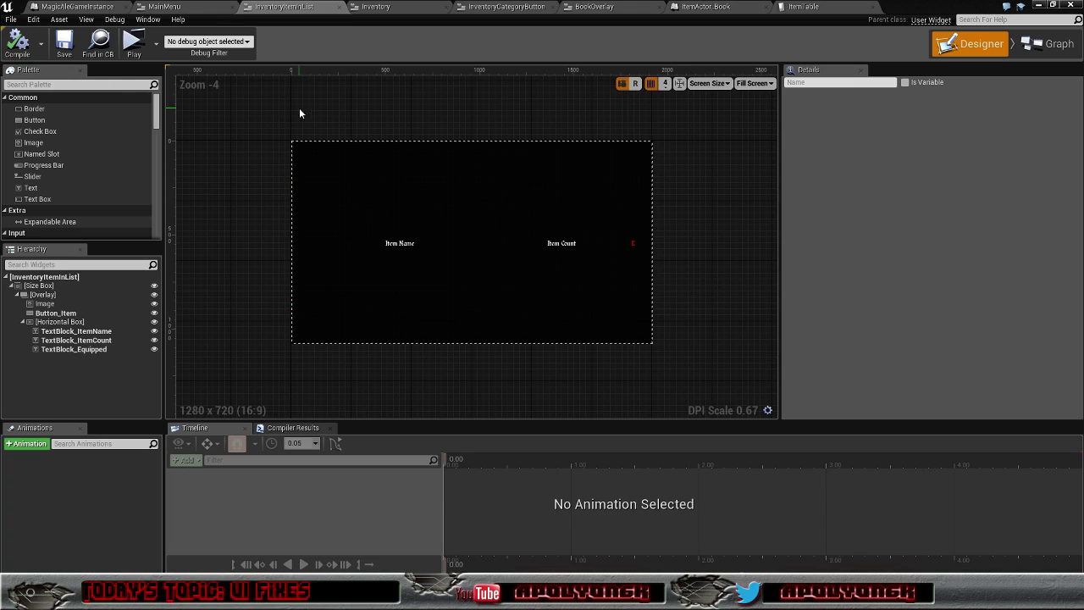
{"action": "left_click", "coordinate": [512, 8]}
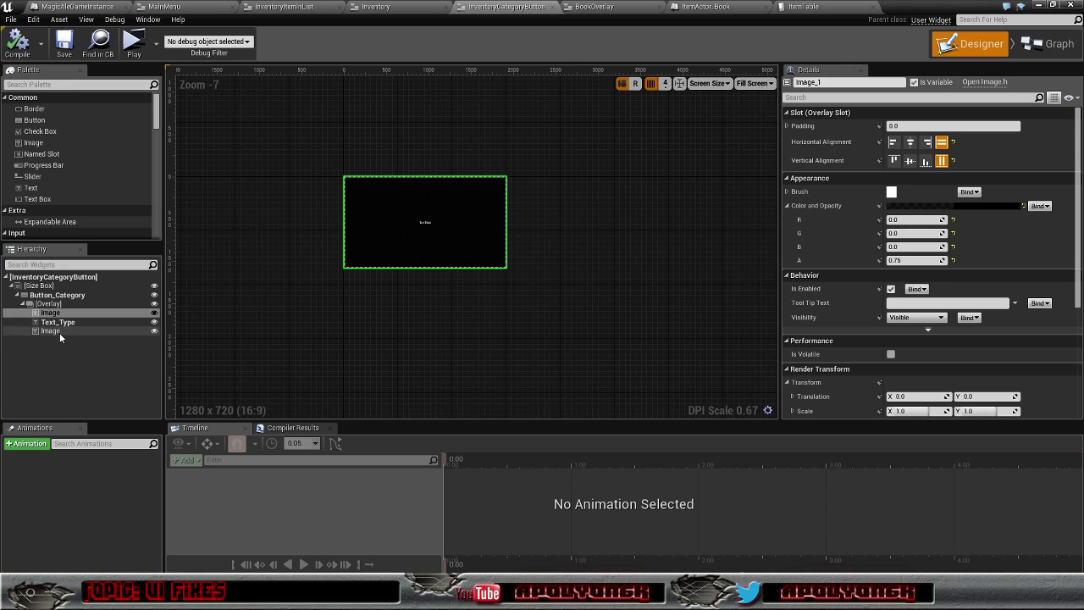
- Delete InventoryCategoryButton's lower background Image, then compile and save the blueprint
{"action": "left_click", "coordinate": [58, 331]}
{"action": "right_click", "coordinate": [58, 330]}
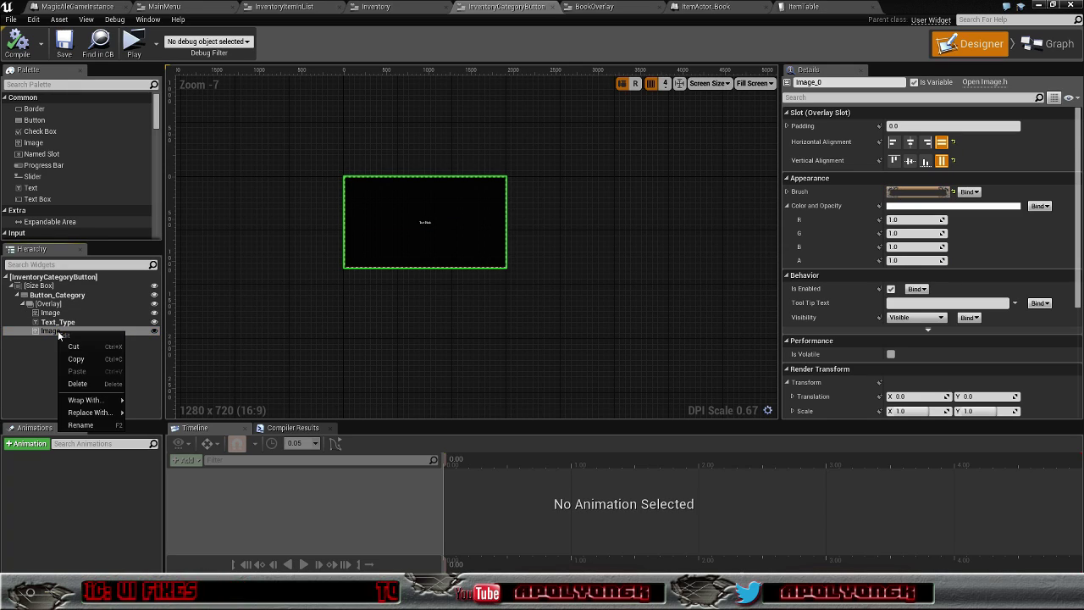
{"action": "left_click", "coordinate": [85, 382]}
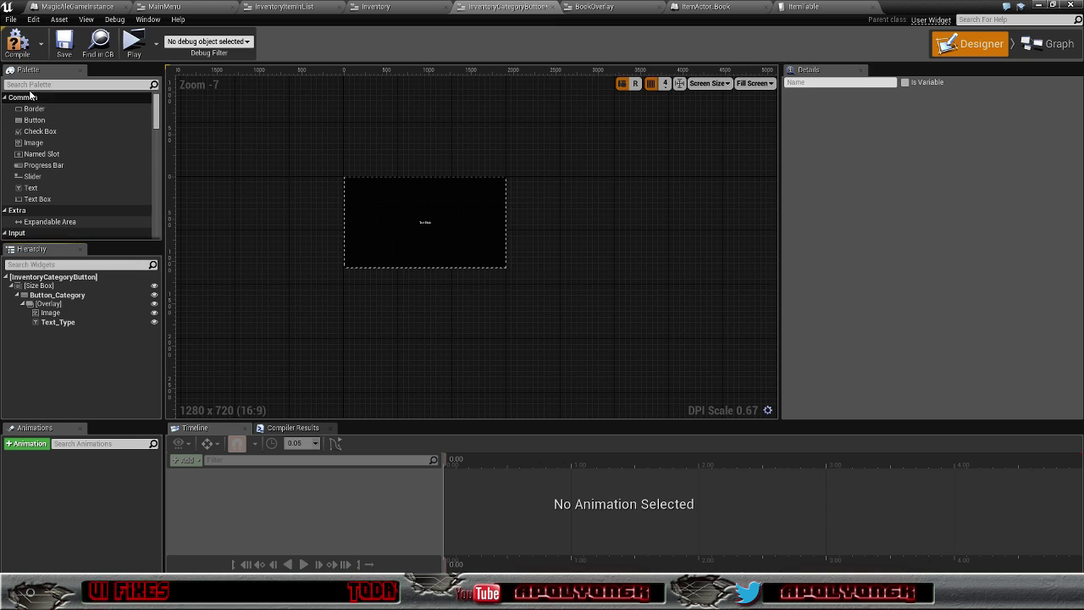
{"action": "left_click", "coordinate": [17, 43]}
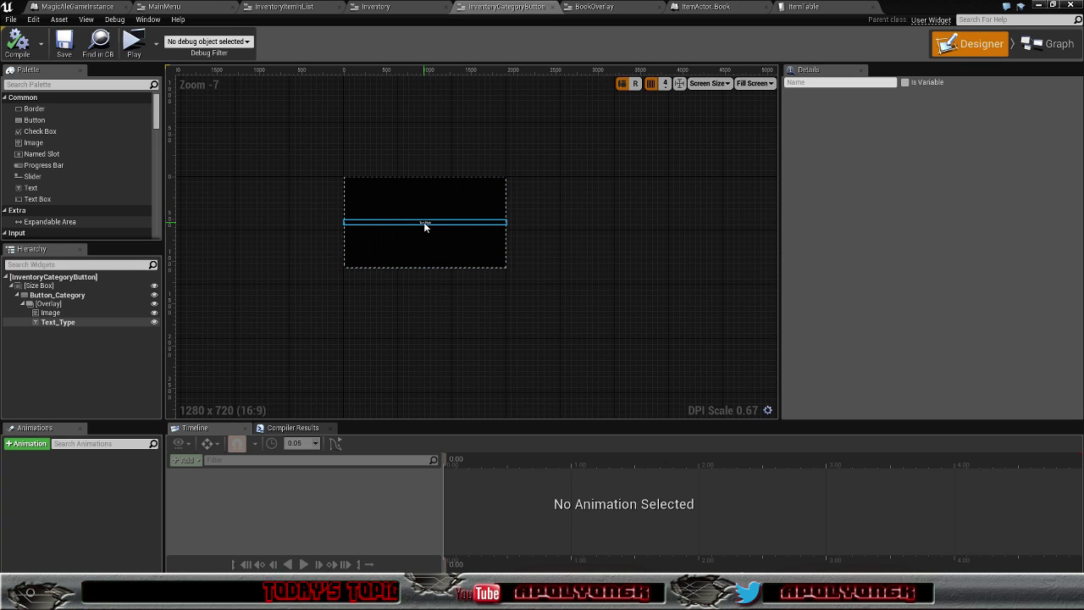
- View the Event Graph's Set Text on Buttons nodes driven by Event Construct
{"action": "left_click", "coordinate": [1037, 49]}
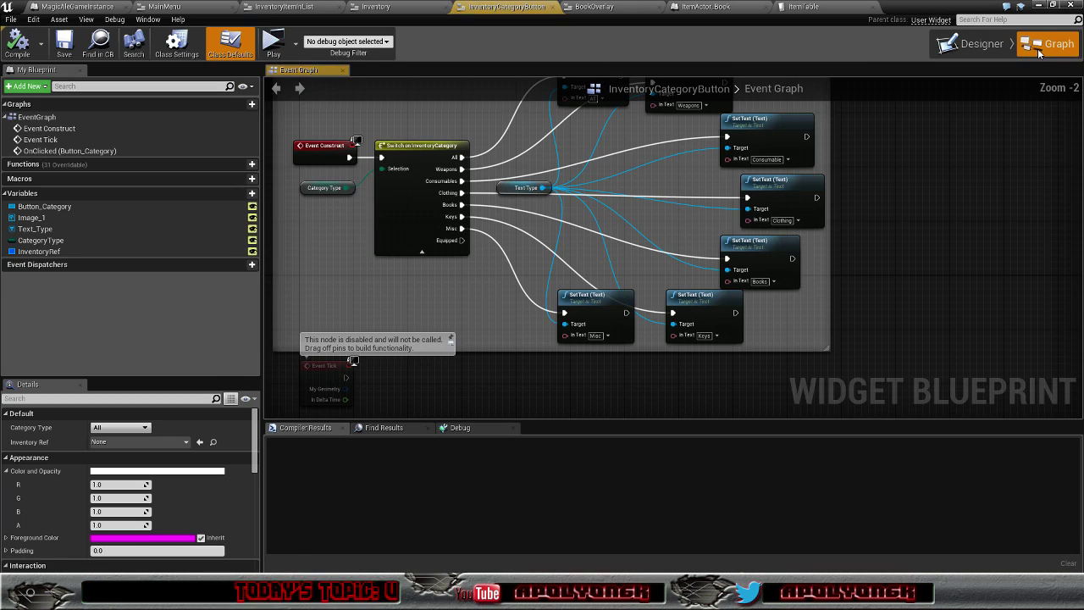
{"action": "right_click_drag", "start_coordinate": [898, 160], "coordinate": [914, 239]}
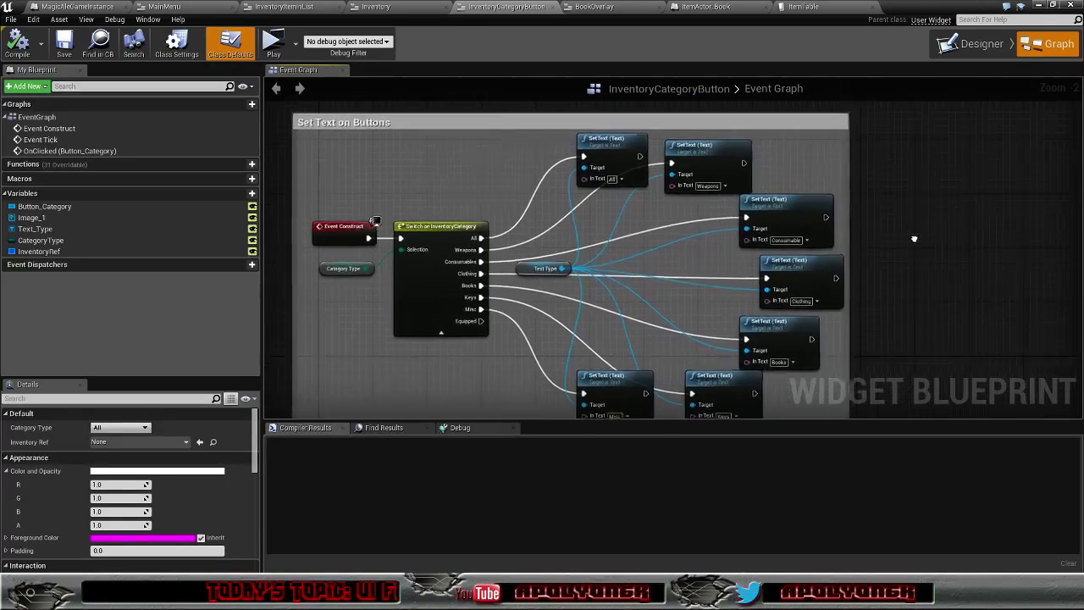
{"action": "scroll", "coordinate": [906, 233], "scroll_direction": "down", "scroll_amount": 3}
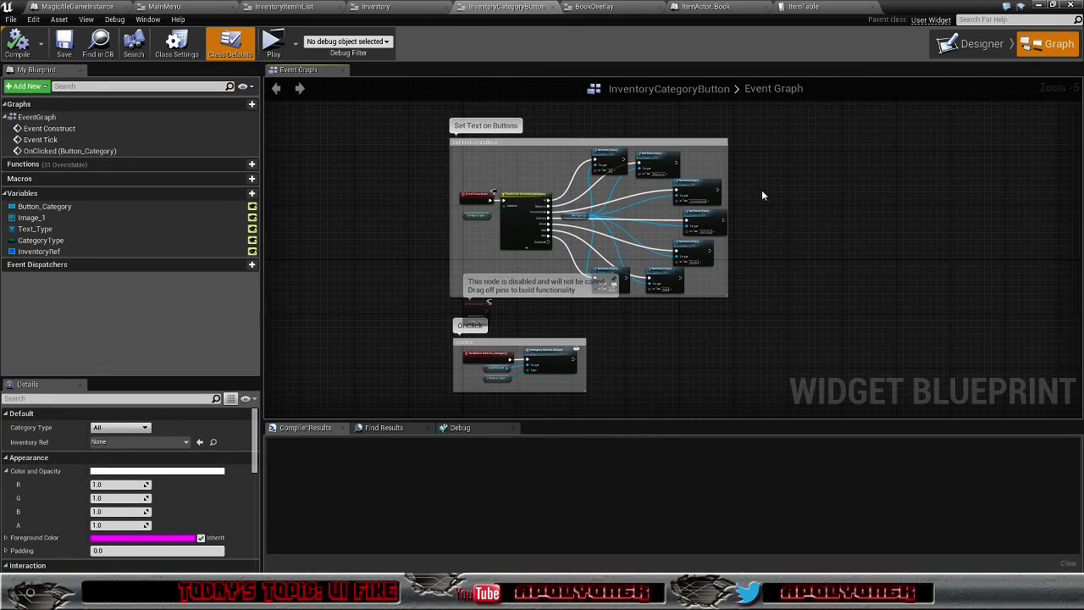
{"action": "scroll", "coordinate": [762, 195], "scroll_direction": "up", "scroll_amount": 2}
{"action": "mouse_move", "coordinate": [840, 196]}
{"action": "right_mouse_down"}
{"action": "mouse_move", "coordinate": [868, 230]}
{"action": "mouse_move", "coordinate": [860, 204]}
{"action": "right_mouse_up"}
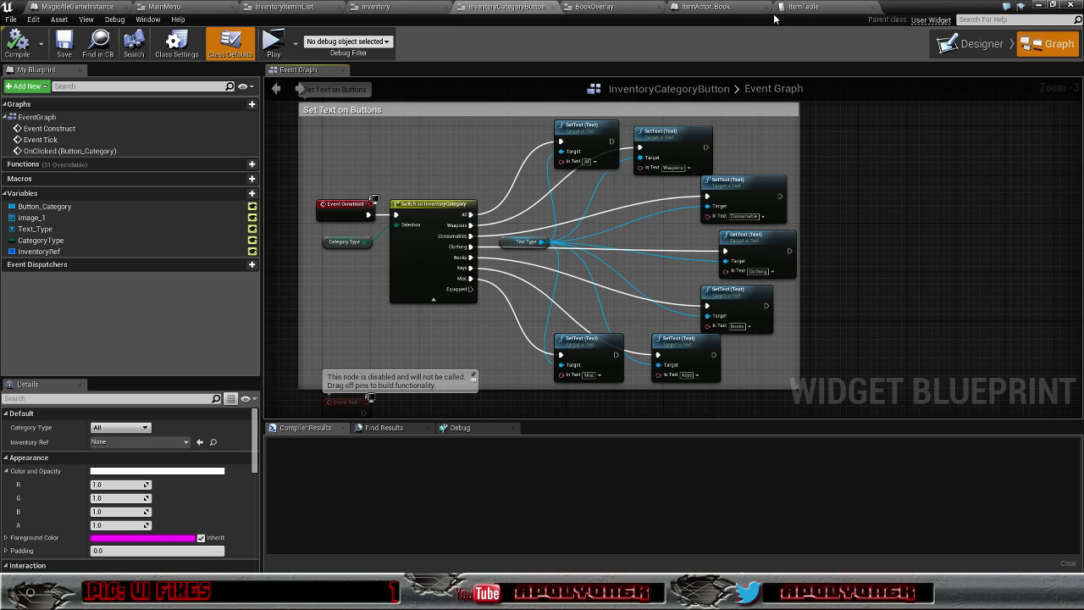
- Shorten the Inventory widget's item-list Scroll Box so it ends above the Use/Drop buttons
{"action": "left_click", "coordinate": [379, 7]}
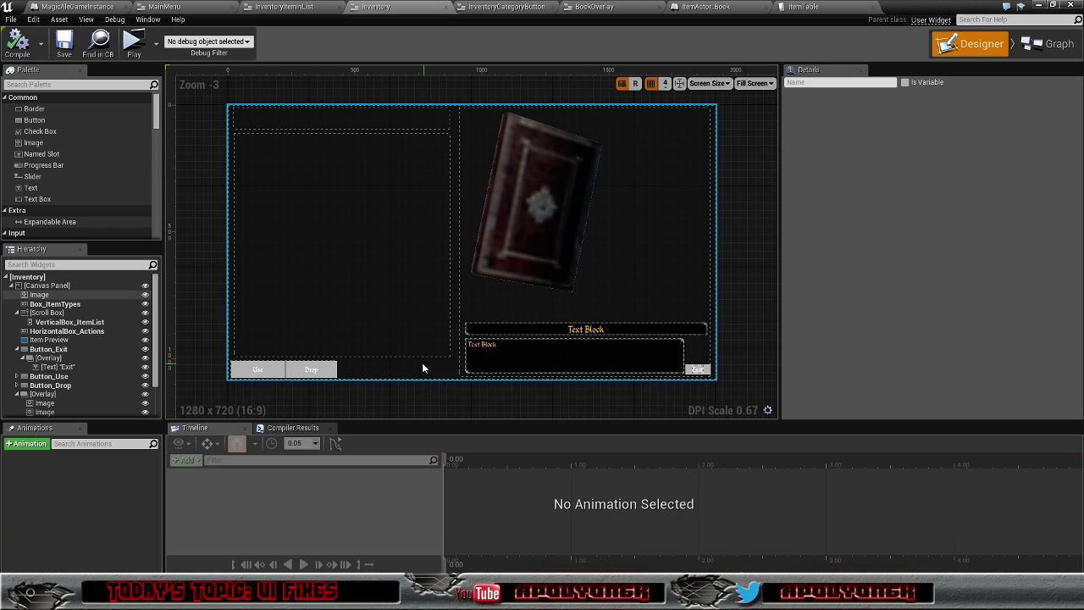
{"action": "left_click", "coordinate": [388, 340]}
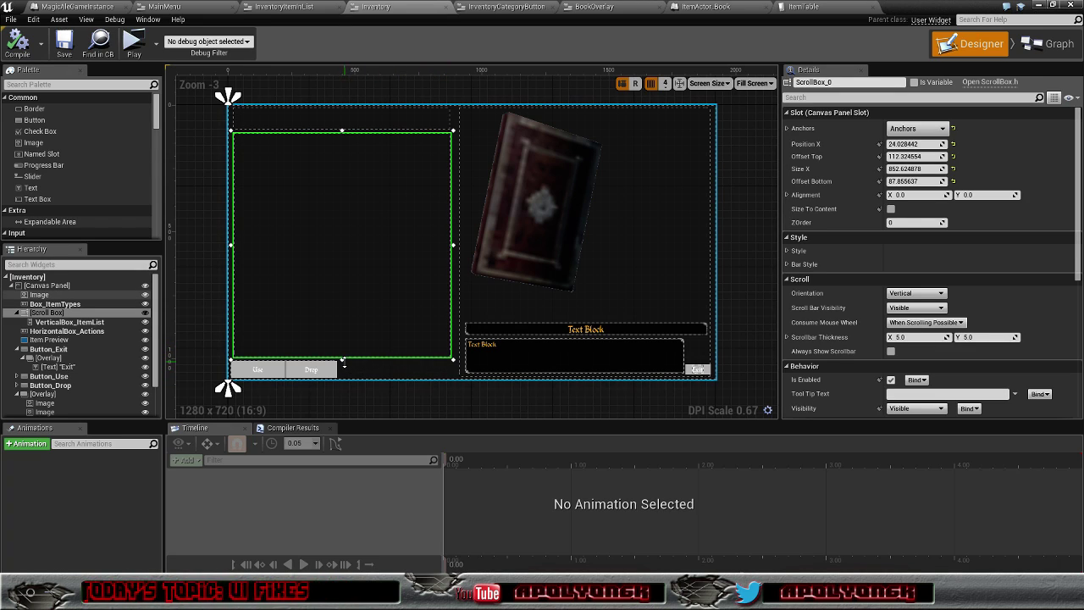
{"action": "left_click_drag", "start_coordinate": [343, 360], "coordinate": [352, 323]}
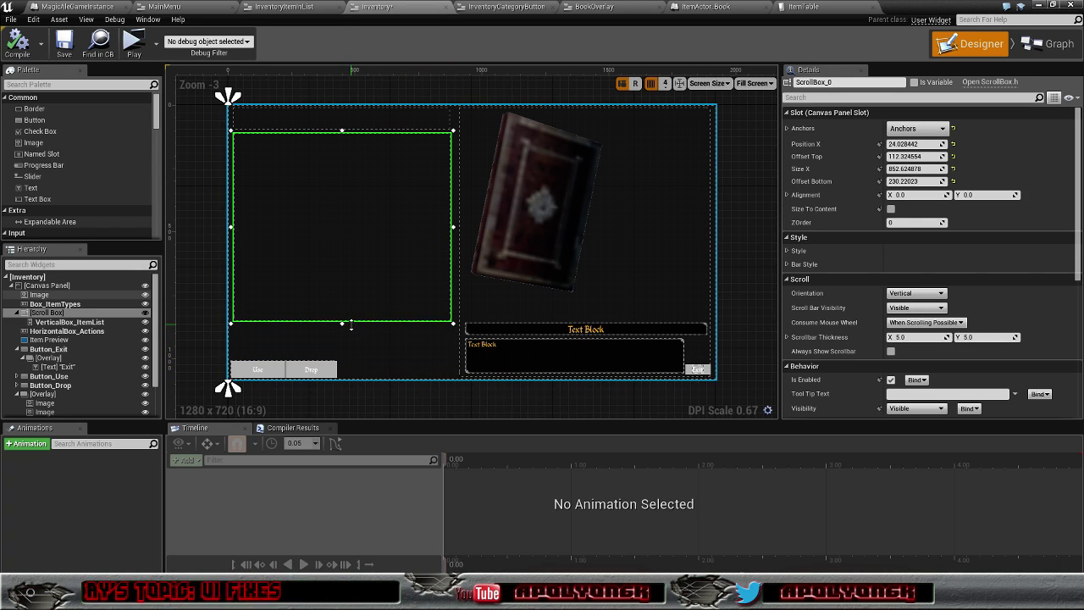
{"action": "left_click_drag", "start_coordinate": [351, 325], "coordinate": [344, 345]}
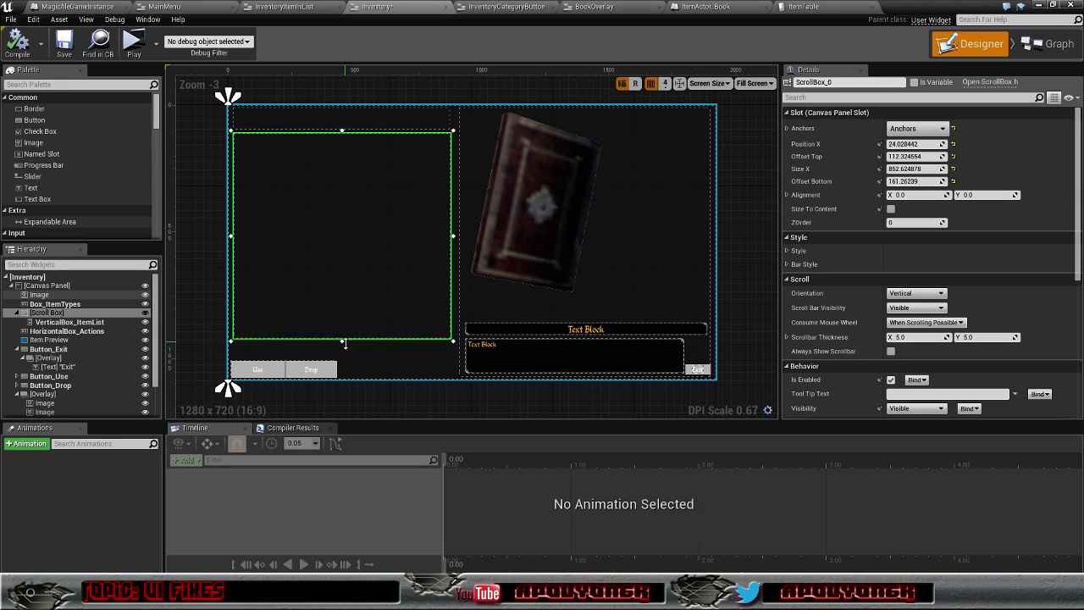
- Shorten the Item Preview panel to an Offset Bottom of 152.364594, above the description box
{"action": "left_click", "coordinate": [578, 376]}
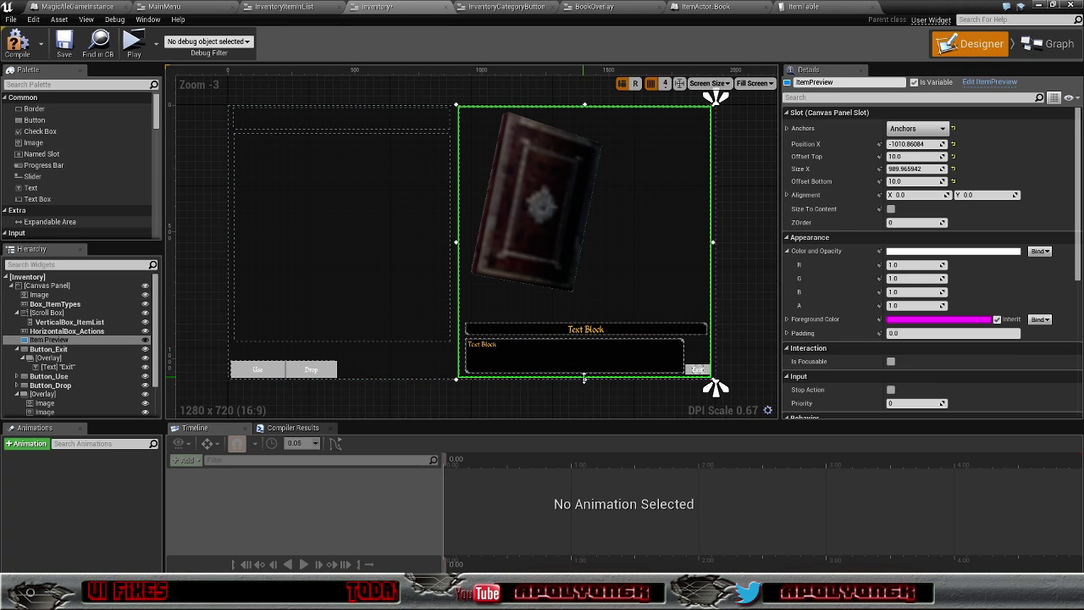
{"action": "left_click_drag", "start_coordinate": [581, 379], "coordinate": [583, 341]}
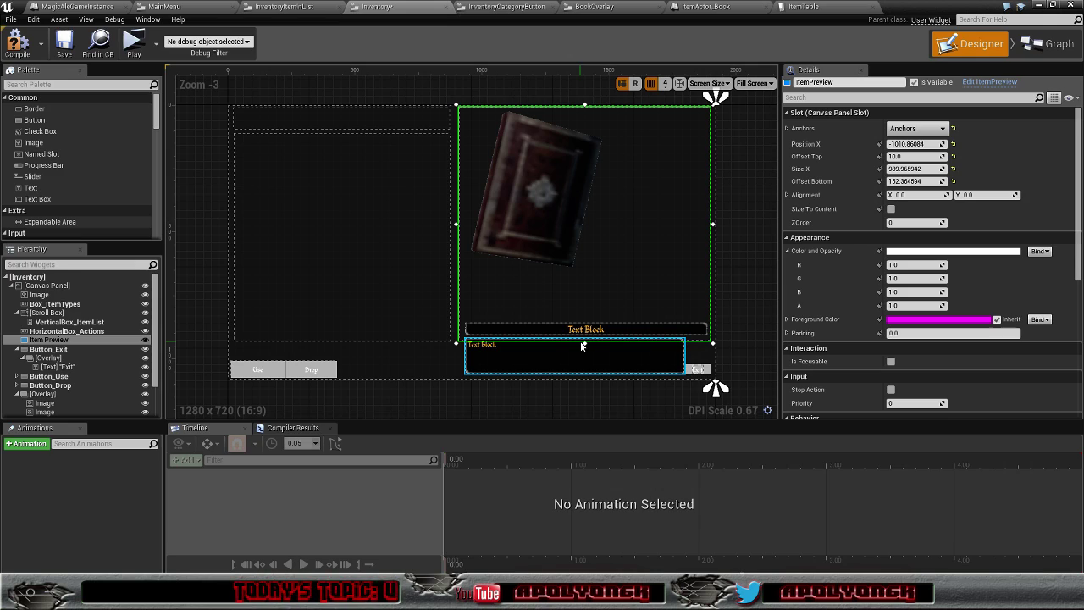
{"action": "left_click", "coordinate": [928, 181]}
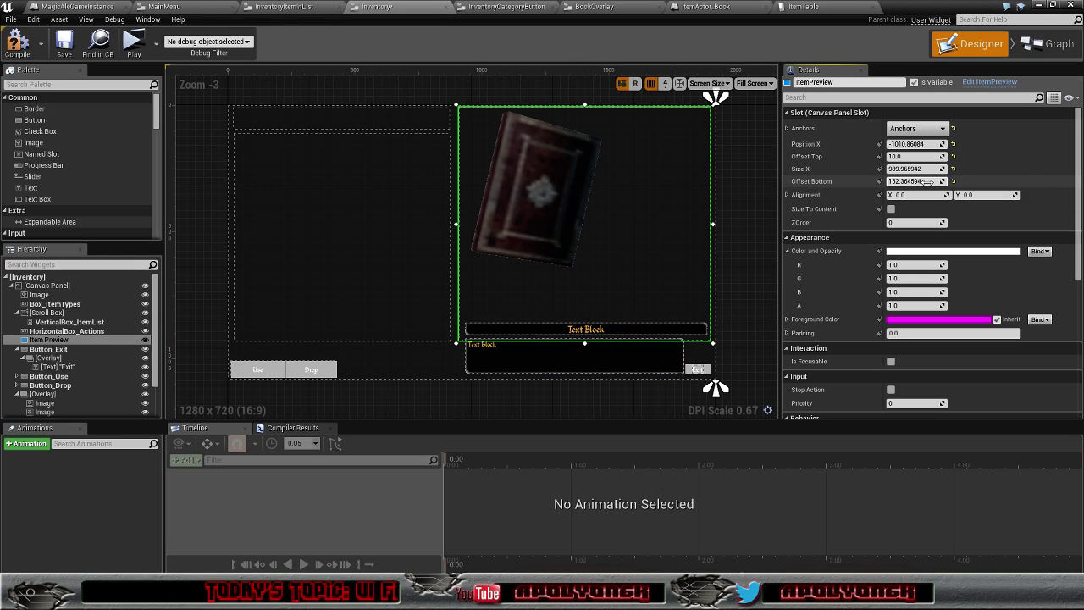